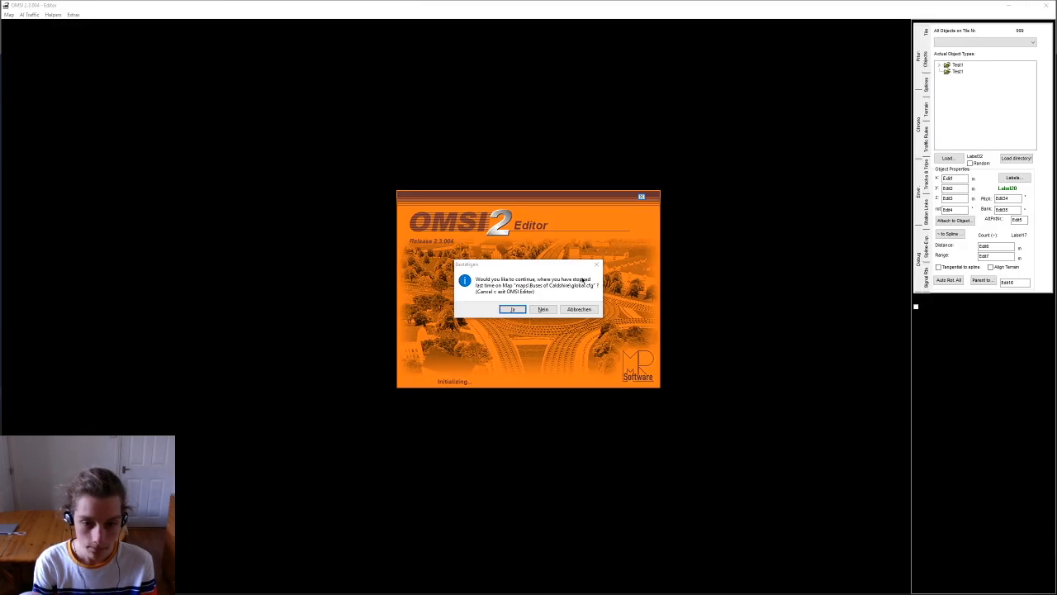
Step: Resume the last-edited Buses of Caldshire map and inspect the roadside bungalow with the welcome sign
click(513, 310)
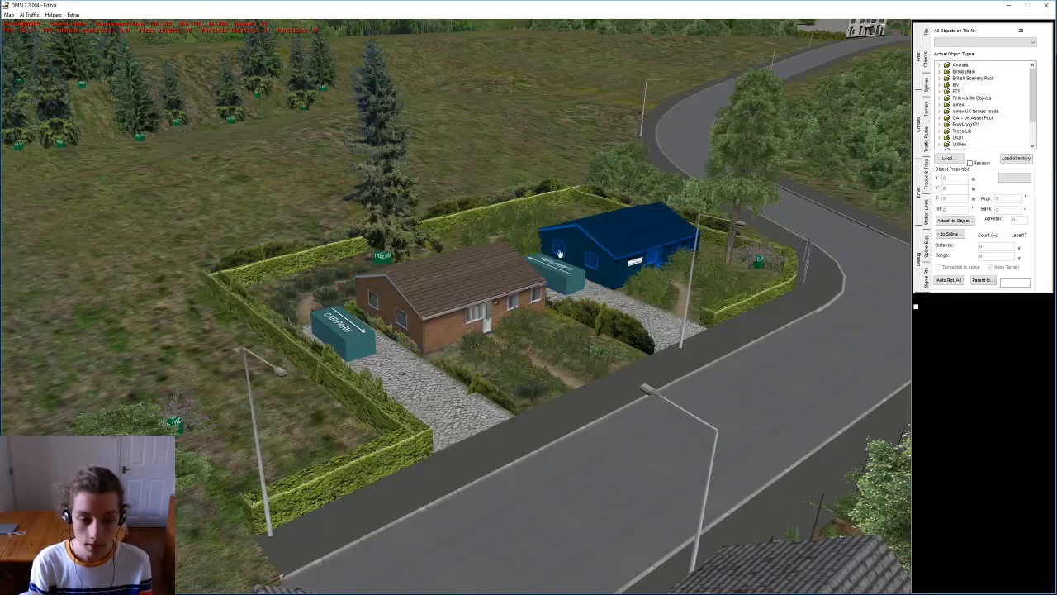
right_drag(560, 255, 555, 345)
middle_drag(555, 345, 728, 324)
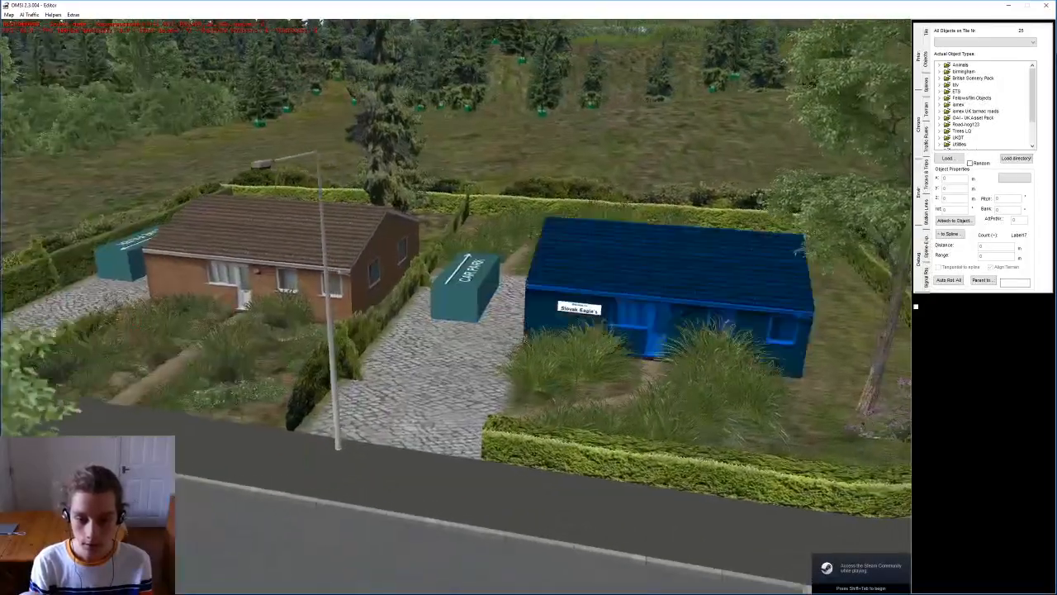
right_drag(728, 324, 720, 368)
middle_drag(721, 368, 462, 331)
right_drag(463, 331, 434, 356)
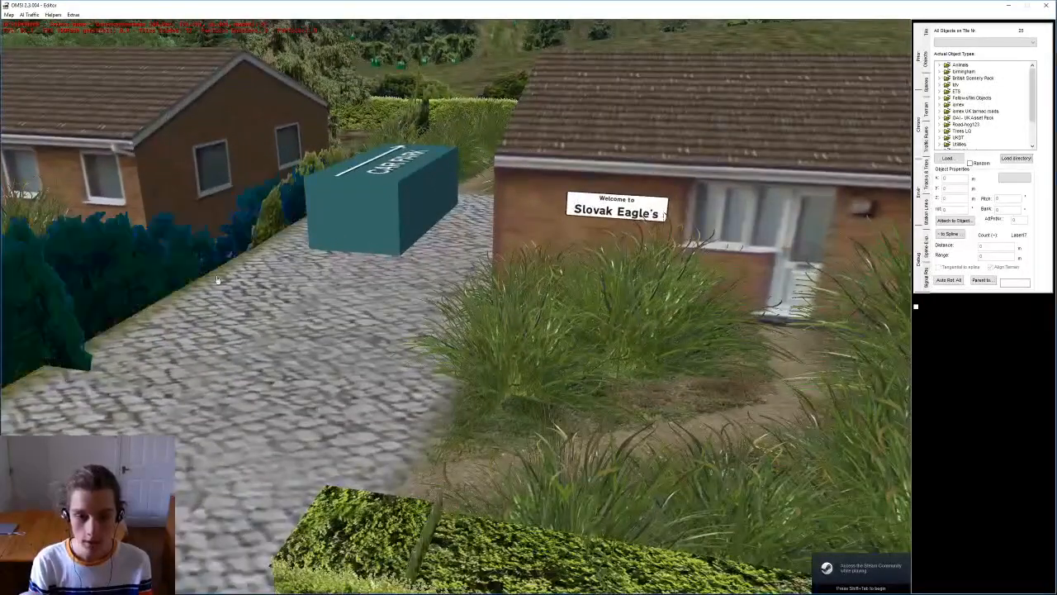
Step: Examine the two bungalows from several sides, including their gardens, hedges, driveways and car park markers
key(Left)
middle_drag(319, 292, 333, 242)
right_drag(333, 243, 364, 208)
middle_drag(364, 208, 455, 277)
key(Up)
key(Left)
key(Up)
right_drag(455, 277, 495, 278)
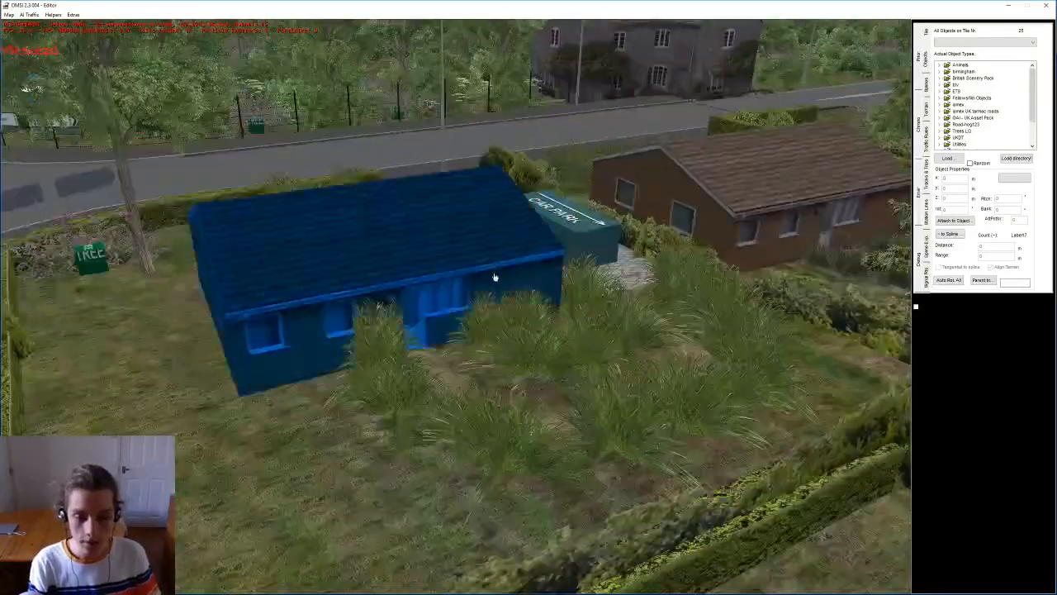
key(Up)
middle_drag(547, 441, 264, 371)
key(Left)
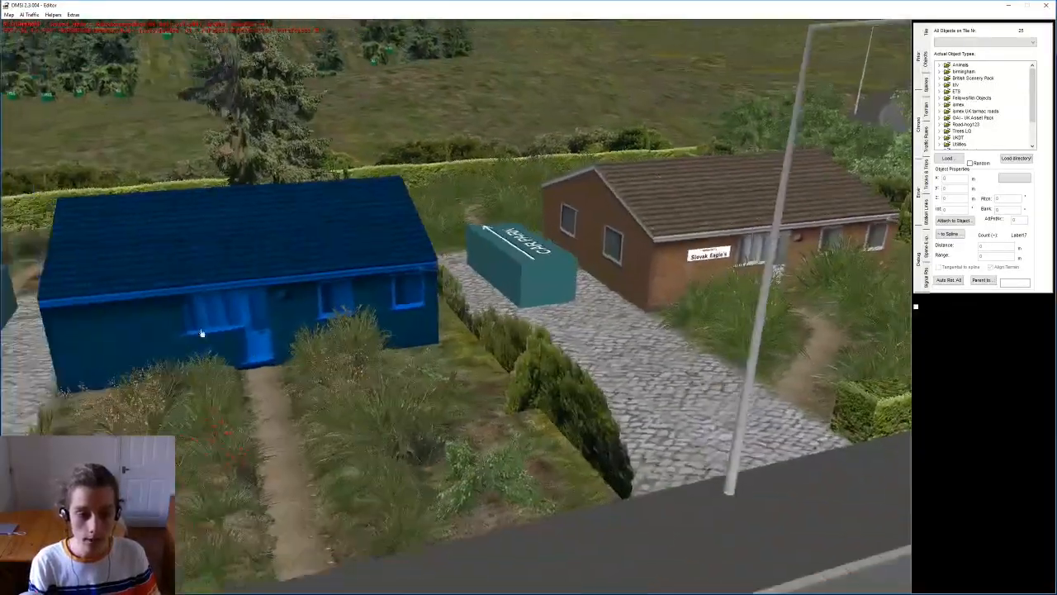
key(Left)
right_drag(515, 335, 567, 198)
middle_drag(567, 198, 420, 274)
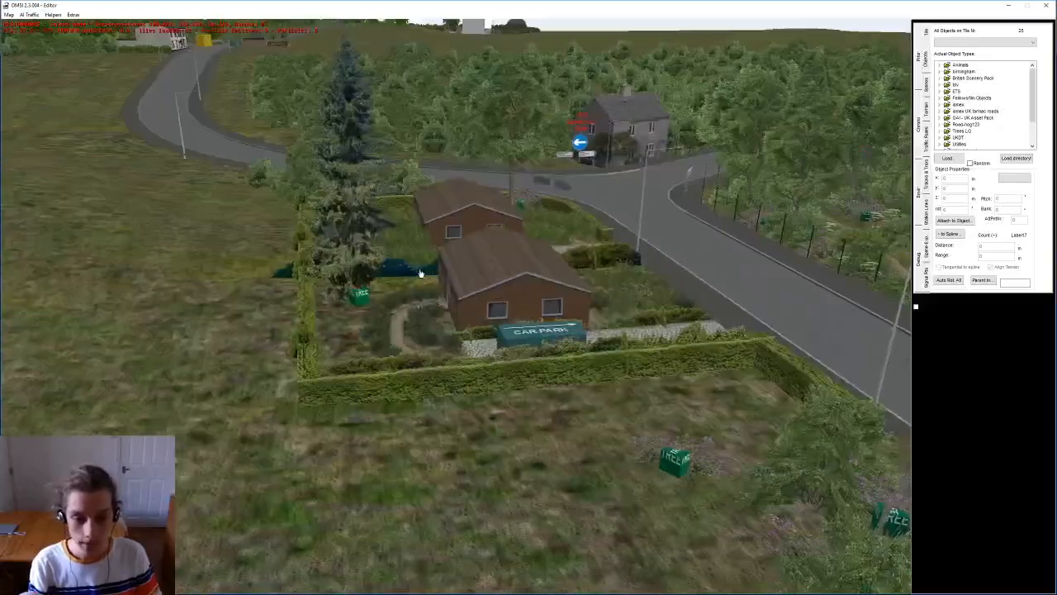
Step: Examine the bungalow plots from above together with the neighbouring road junction and the winding road beyond it
key(Up)
key(Left)
middle_drag(488, 250, 493, 312)
right_drag(493, 312, 562, 277)
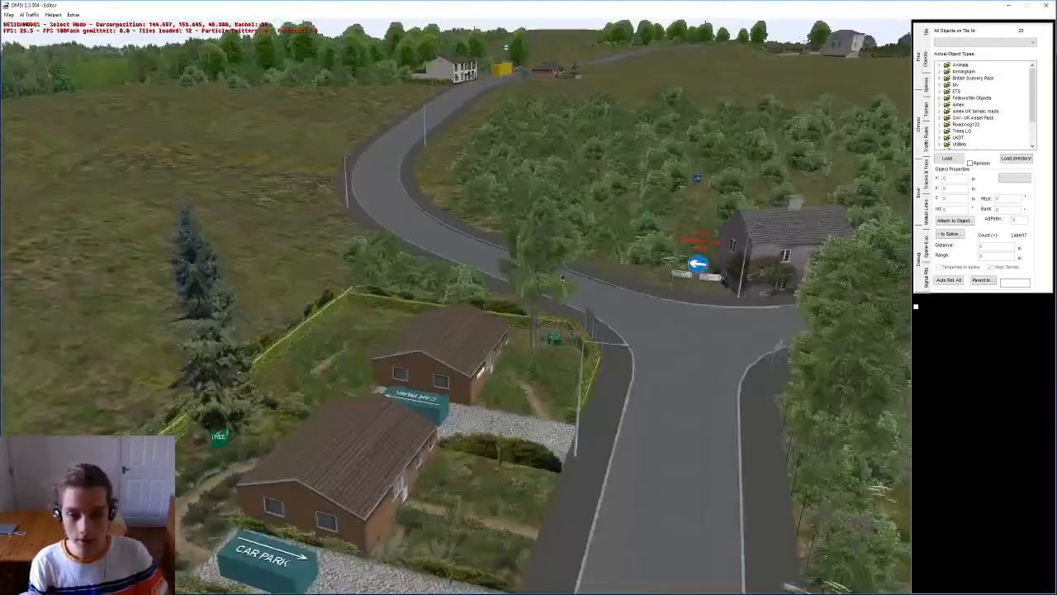
key(Right)
key(Up)
middle_drag(555, 300, 512, 332)
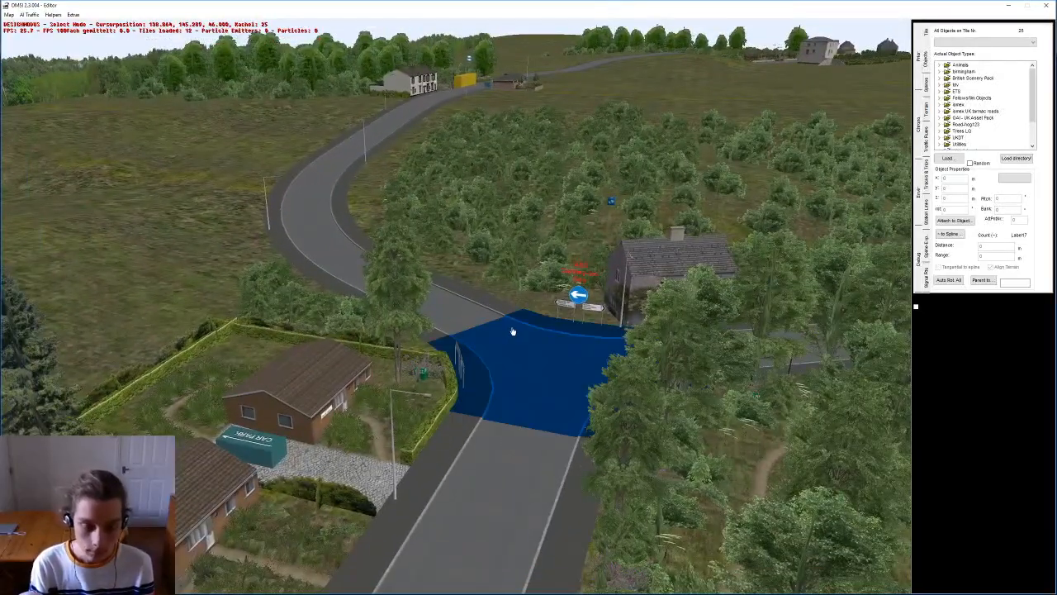
Step: Switch to Preview to view the Testrington and Area bus route map
key(super+Tab)
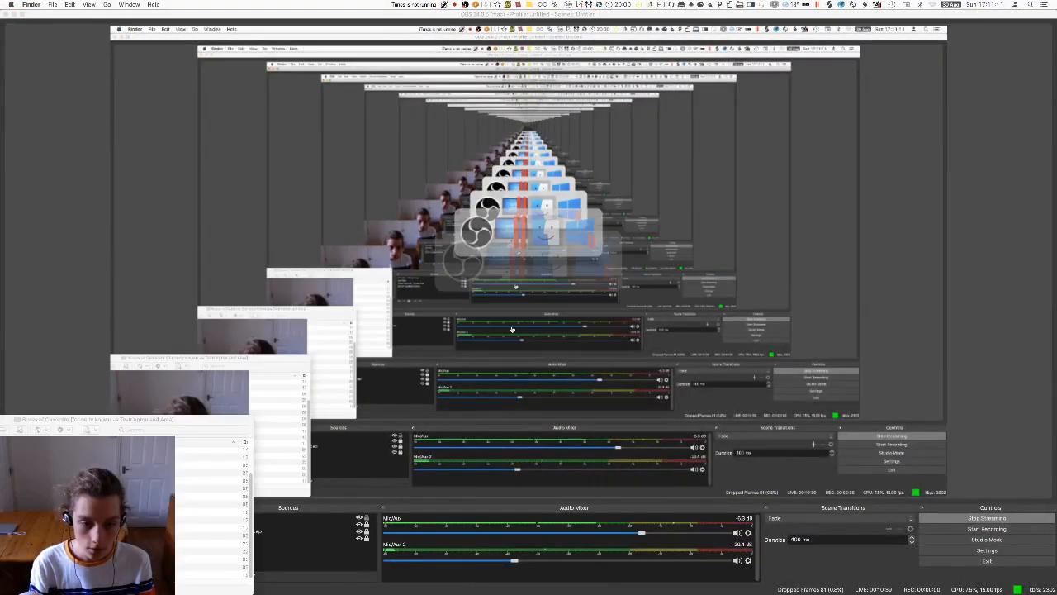
key(super+Tab)
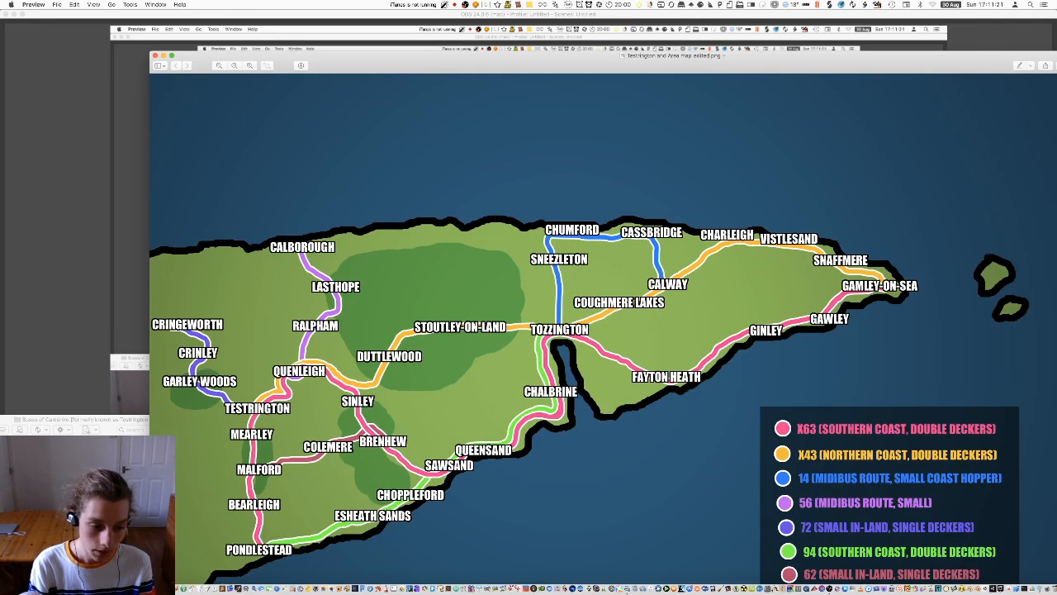
Step: Enlarge the mouse pointer in the macOS accessibility display settings and return to the route map in Preview
click(248, 589)
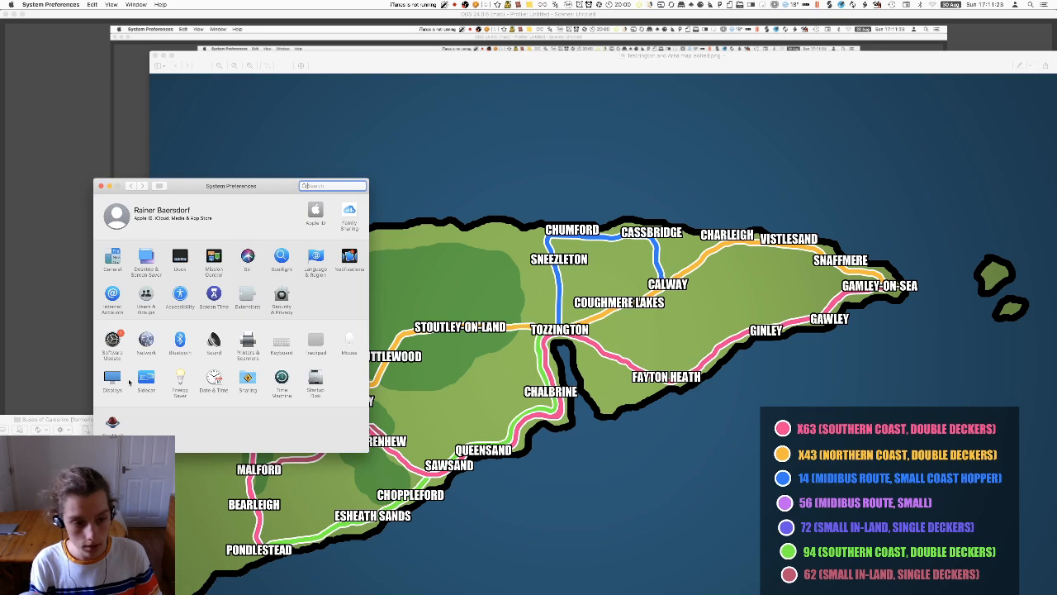
click(161, 187)
click(180, 293)
click(135, 266)
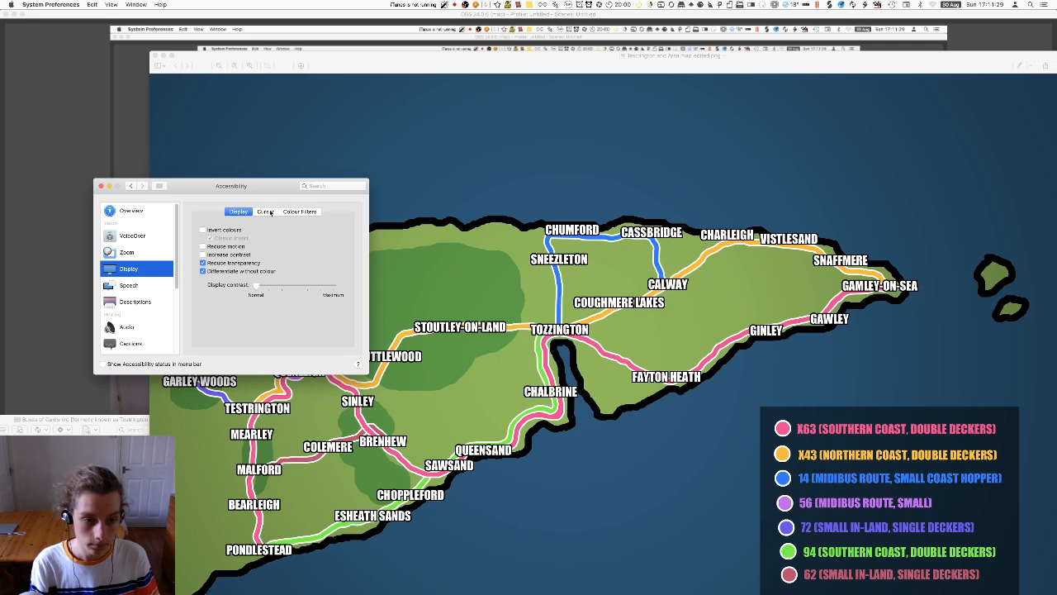
click(270, 213)
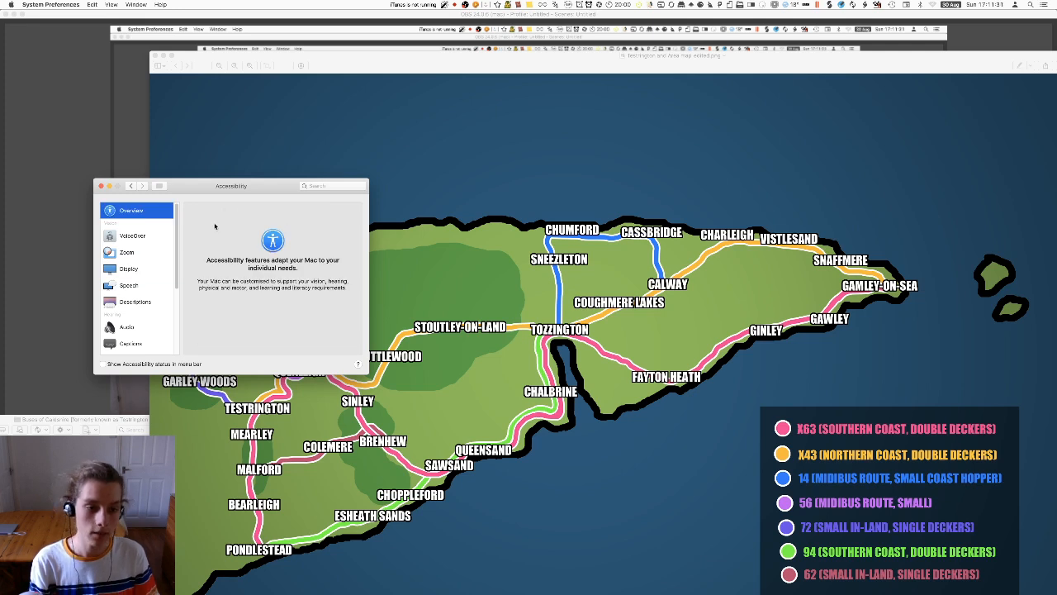
click(149, 272)
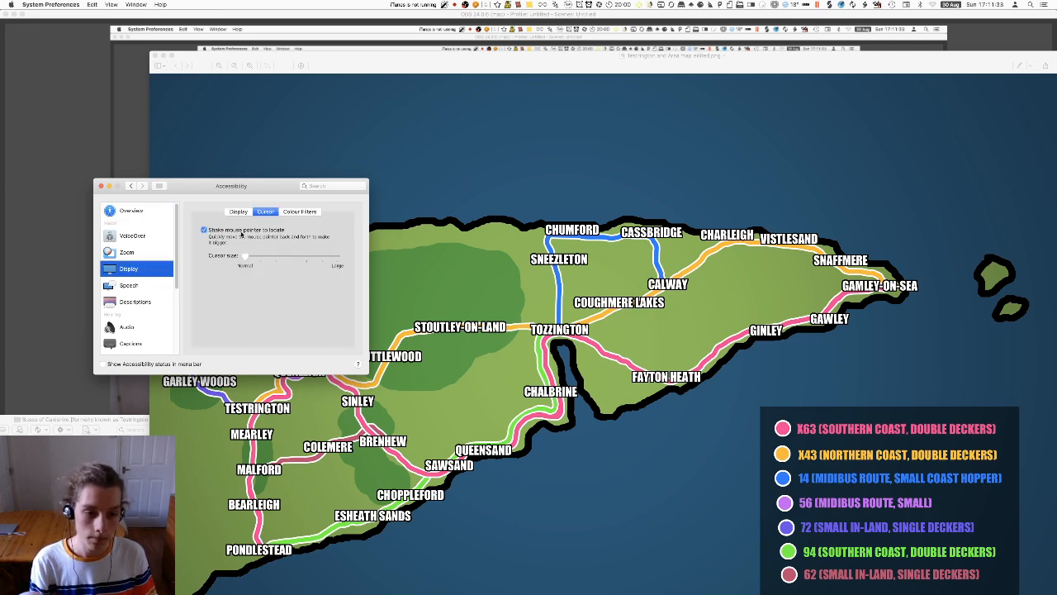
drag(264, 260, 322, 266)
click(422, 281)
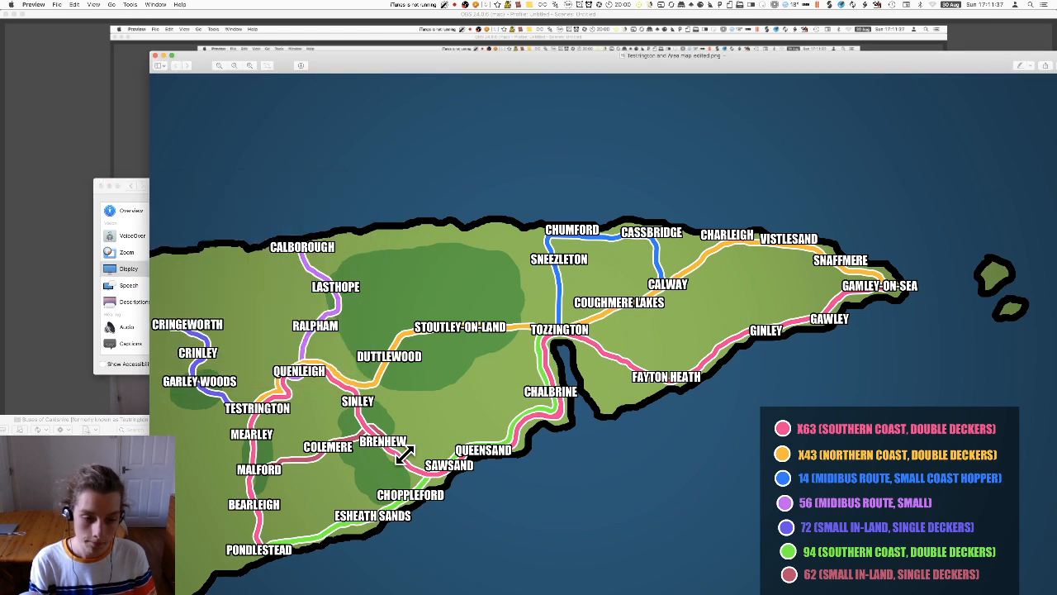
drag(130, 193, 86, 205)
click(541, 274)
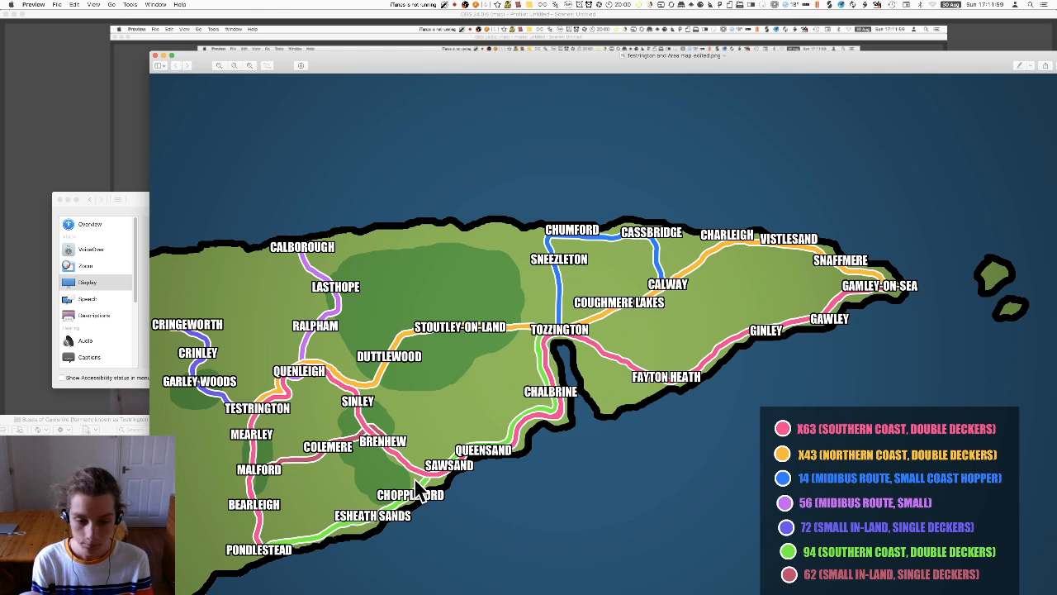
Step: Set the cursor size back to Normal and quit System Preferences
click(133, 207)
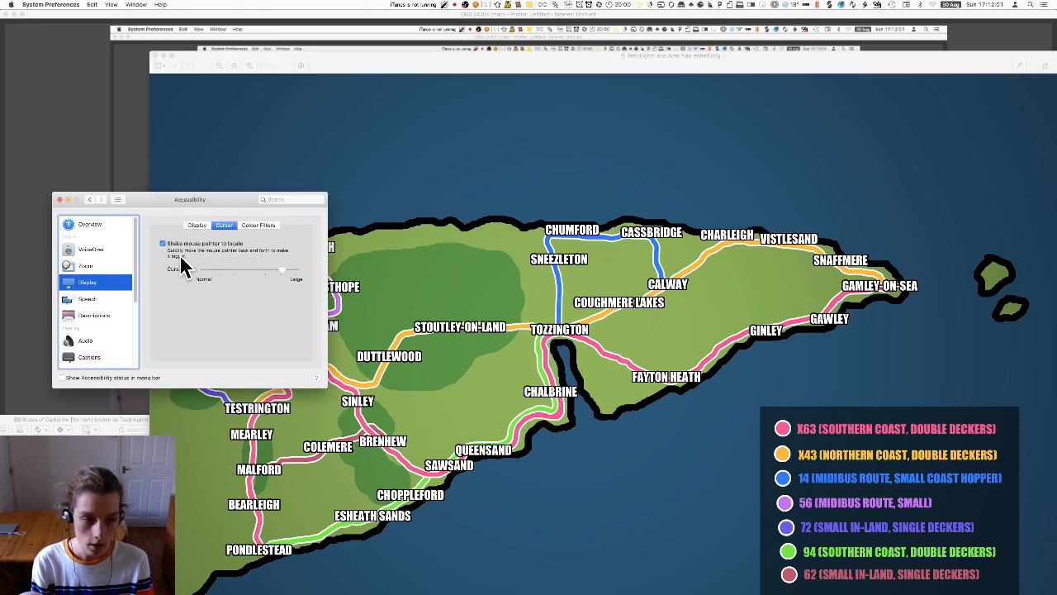
drag(281, 269, 203, 271)
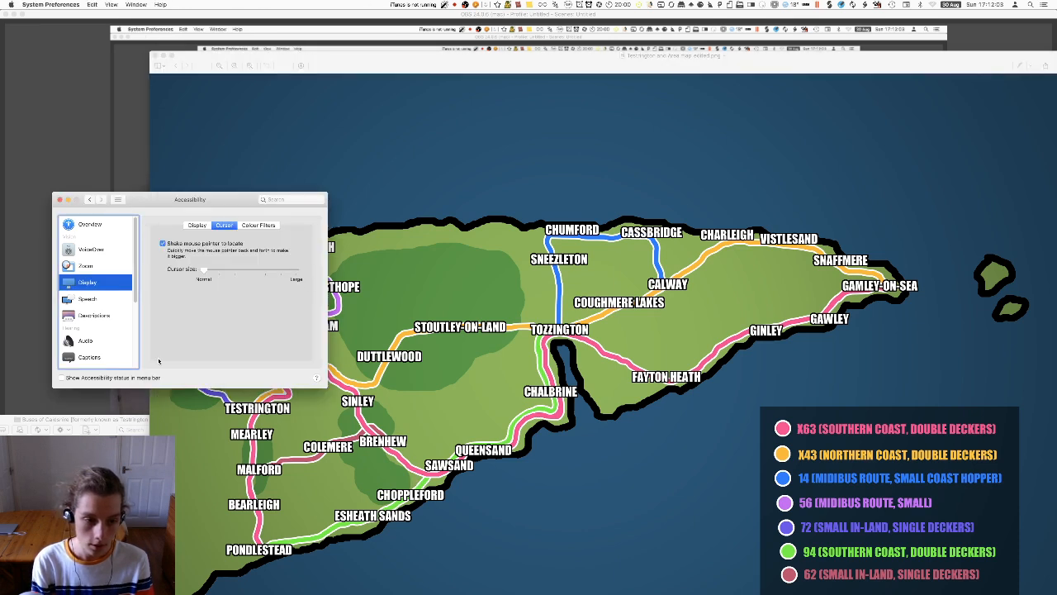
key(super+q)
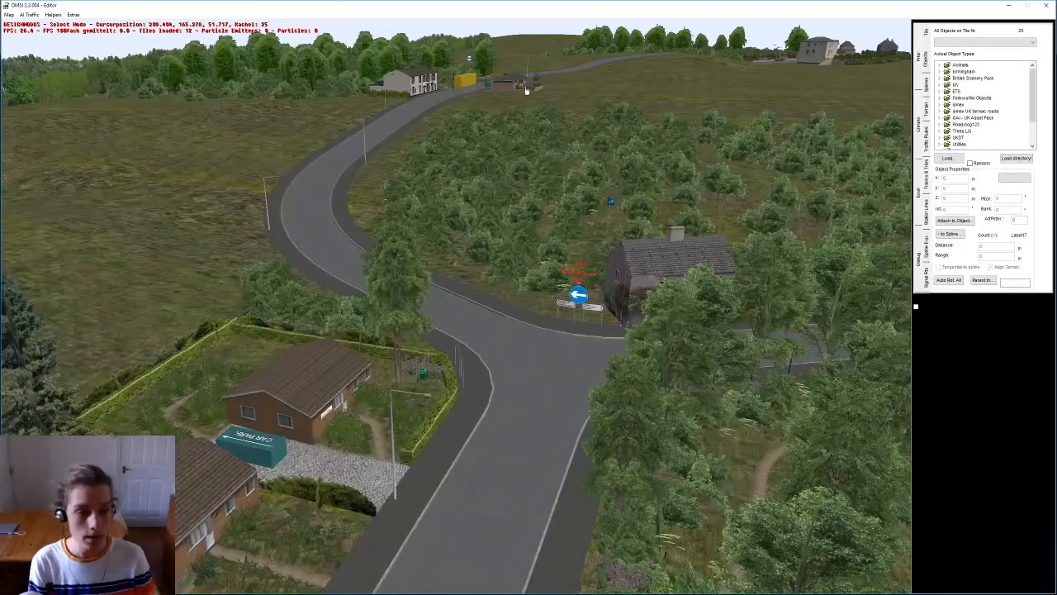
Step: Follow the road in the OMSI map from the junction through the next settlement into the open hills
scroll(524, 116, up, 6)
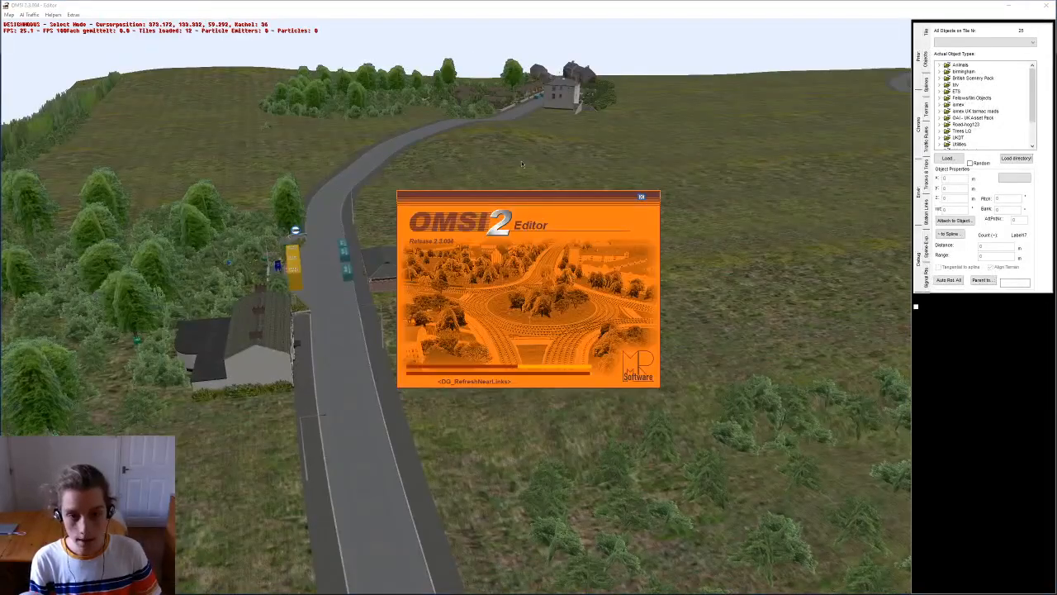
scroll(529, 165, up, 5)
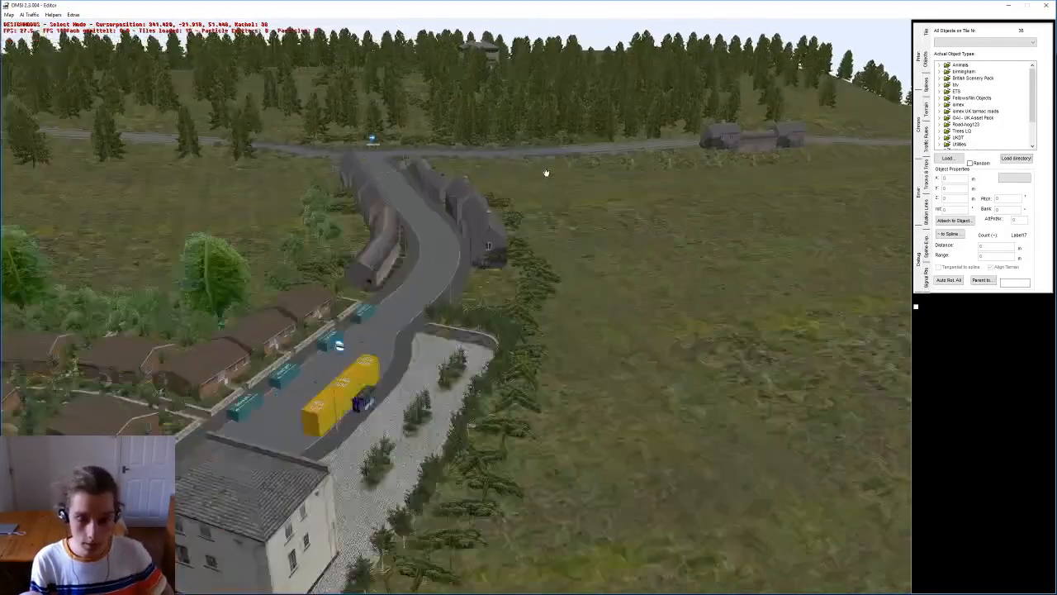
scroll(545, 173, up, 3)
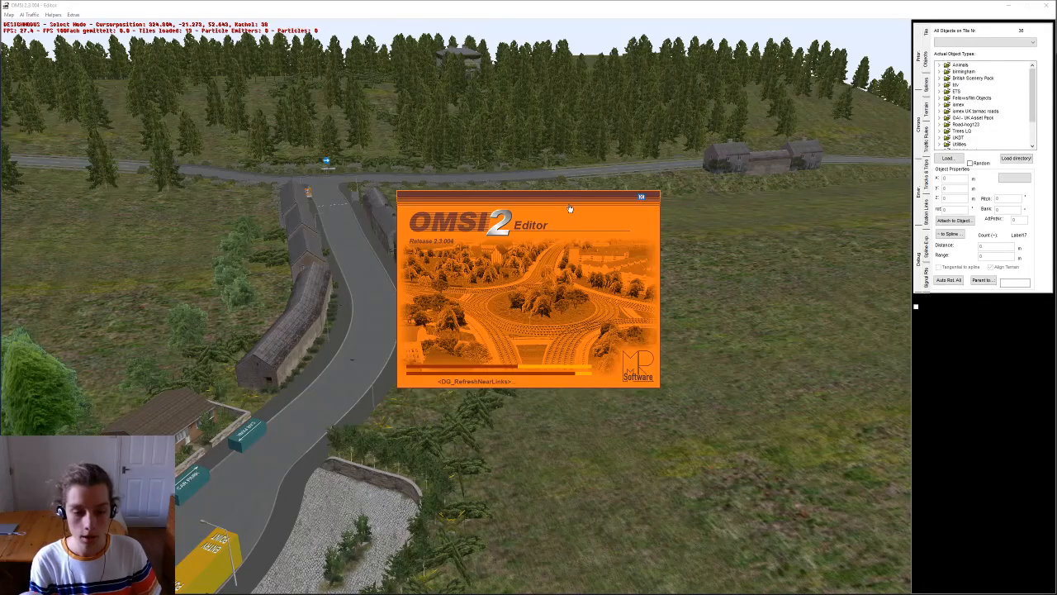
key(Up)
middle_drag(568, 194, 894, 306)
middle_drag(602, 206, 753, 262)
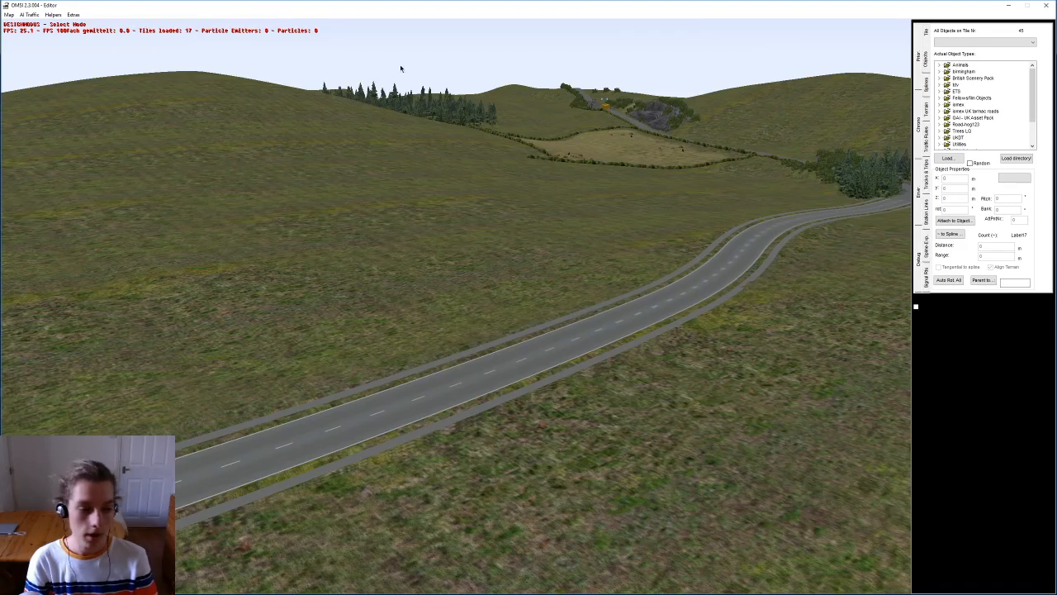
Step: Examine the hedged cattle field beside the road, including the grazing cows and the sound marker
drag(607, 170, 343, 249)
middle_drag(343, 249, 413, 239)
right_drag(454, 271, 462, 275)
drag(463, 275, 663, 115)
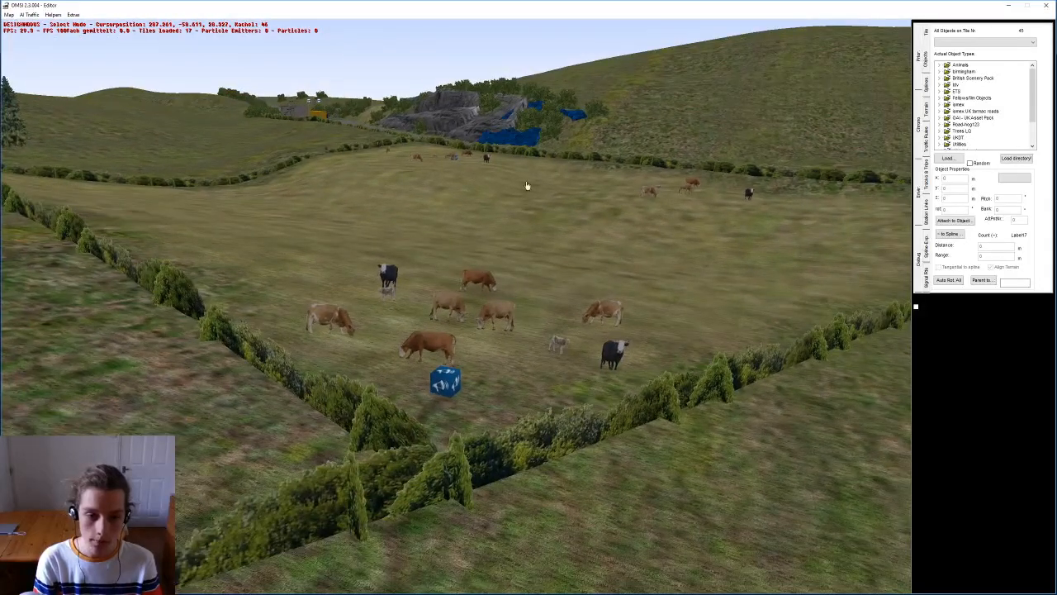
scroll(540, 178, down, 3)
scroll(522, 205, up, 2)
scroll(531, 231, up, 5)
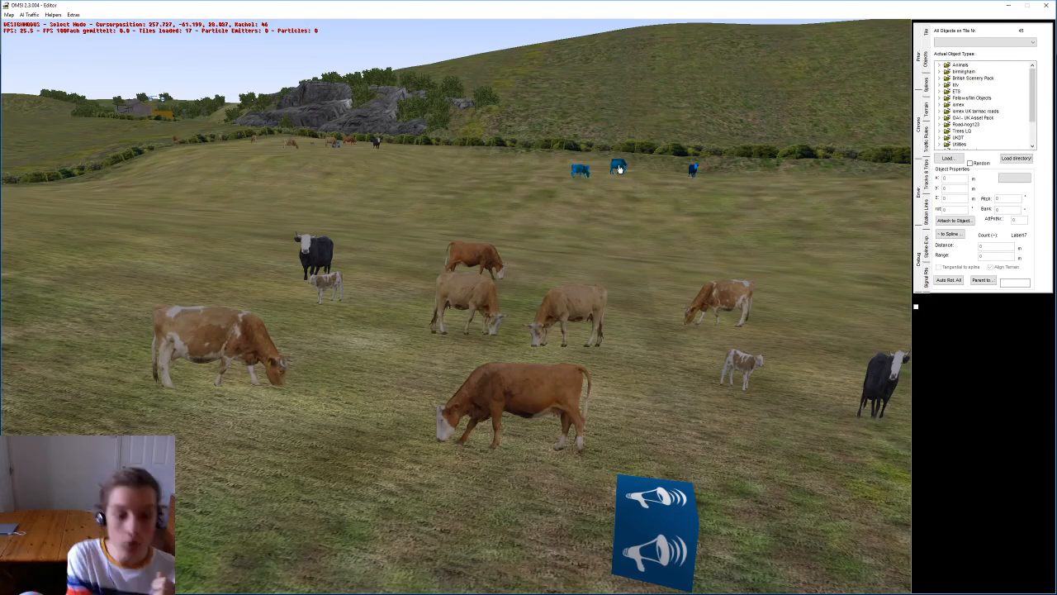
scroll(537, 462, down, 10)
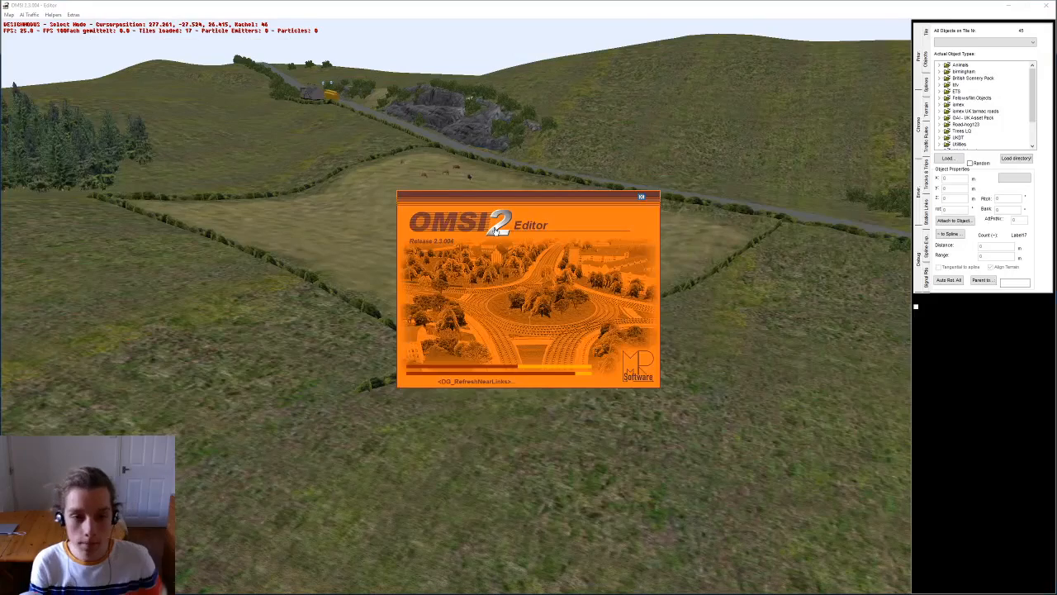
scroll(495, 231, up, 5)
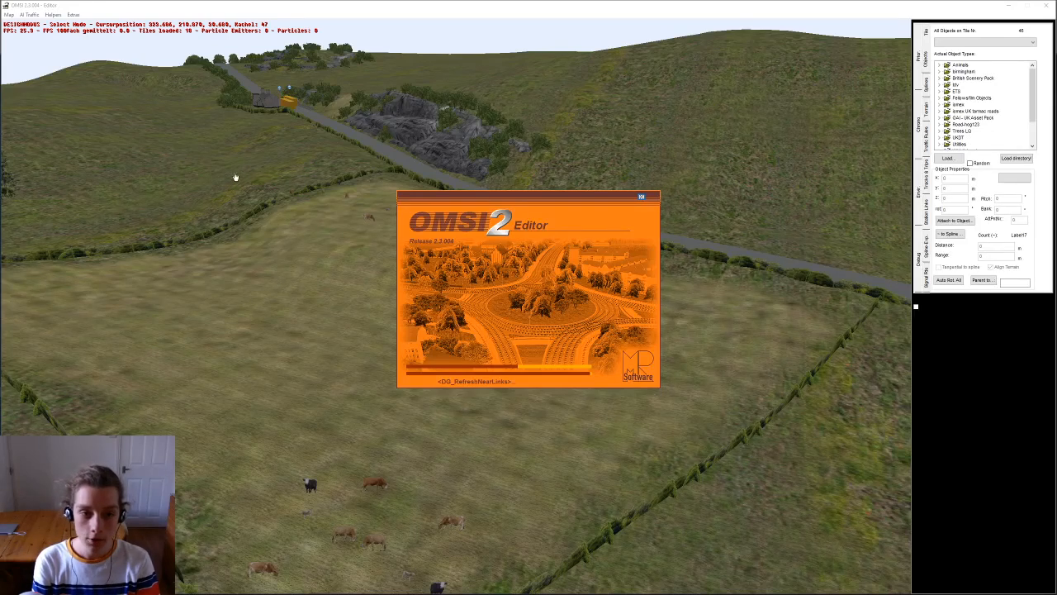
Step: Examine the narrow country road and its roadside bushes and rock outcrops beyond the cattle field
middle_drag(600, 253, 457, 353)
right_drag(457, 353, 545, 256)
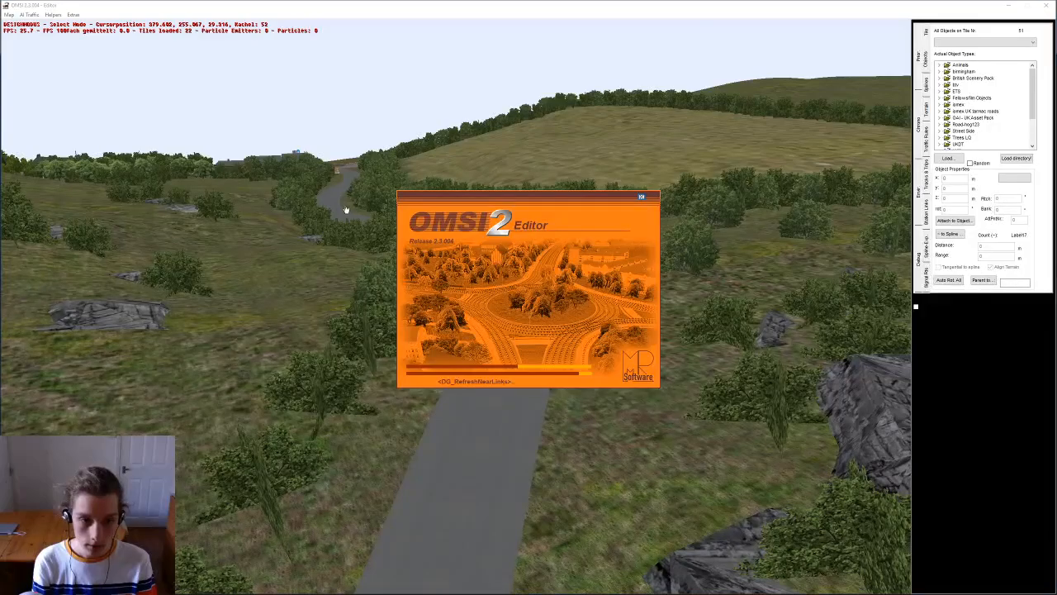
middle_drag(259, 104, 520, 267)
key(Down)
key(Down)
key(Up)
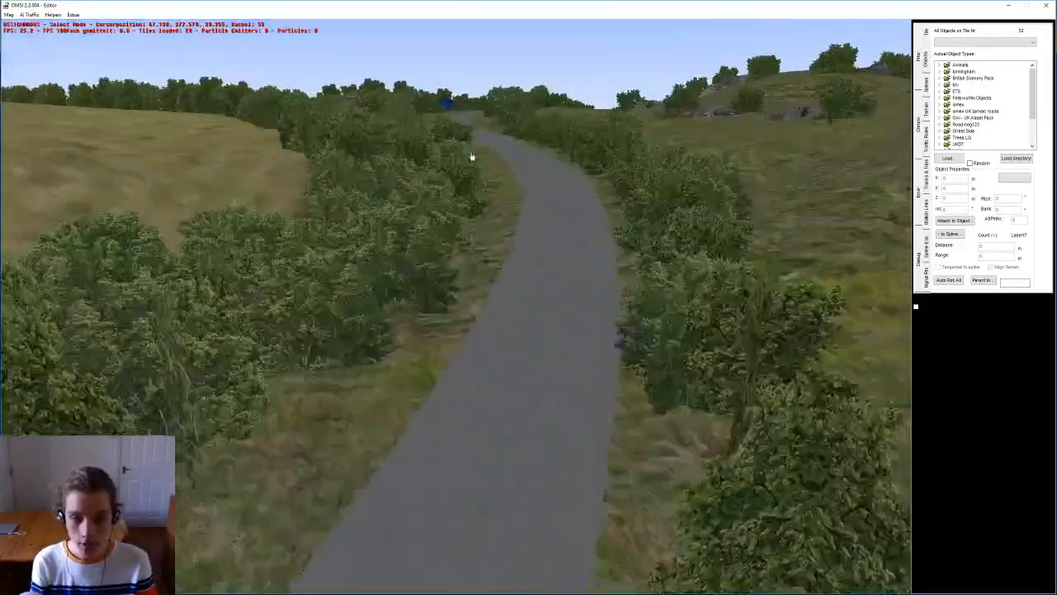
drag(472, 156, 495, 241)
drag(580, 222, 537, 237)
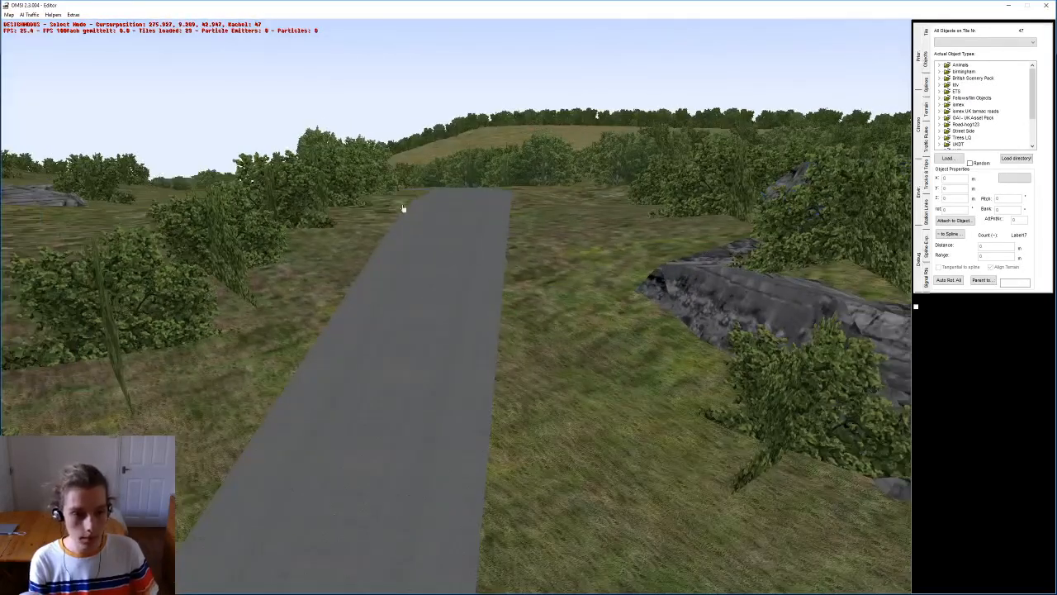
drag(437, 209, 355, 142)
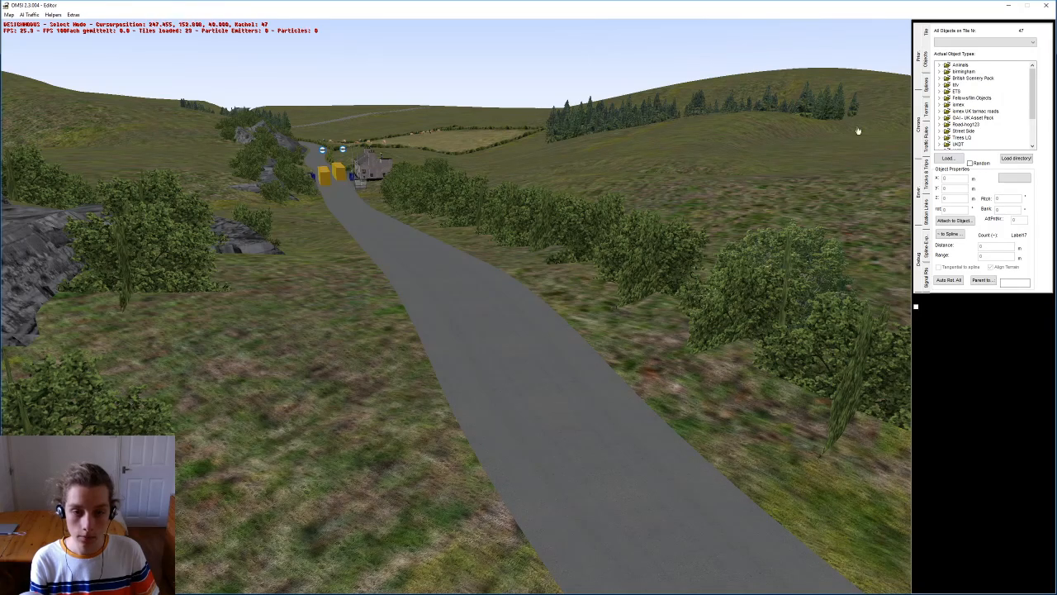
Step: Follow the country road to the village entrance and inspect the Sawsand 30 speed limit sign
middle_drag(698, 206, 388, 266)
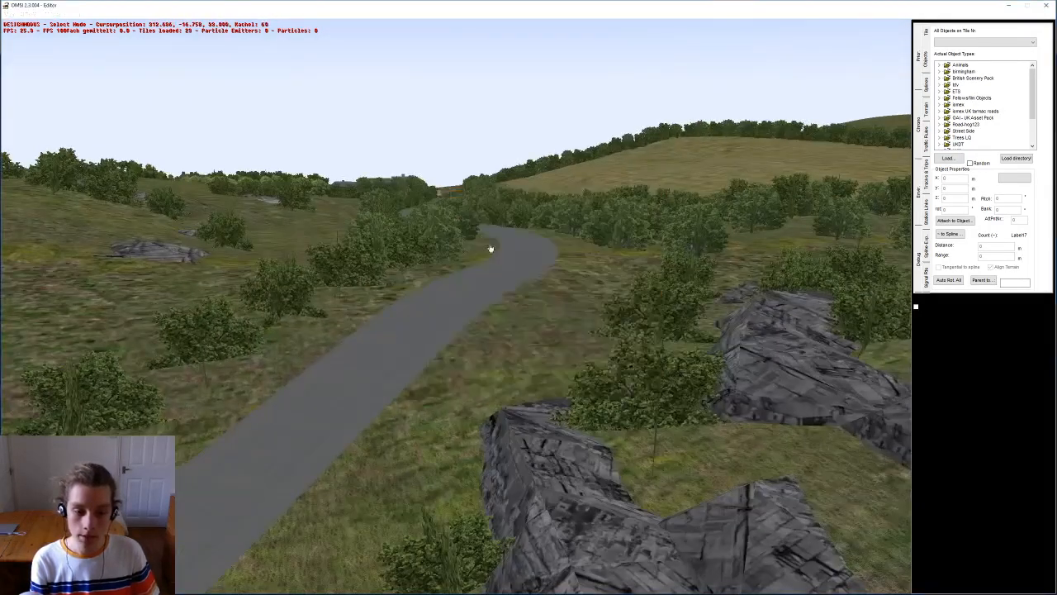
drag(495, 251, 443, 224)
key(Up)
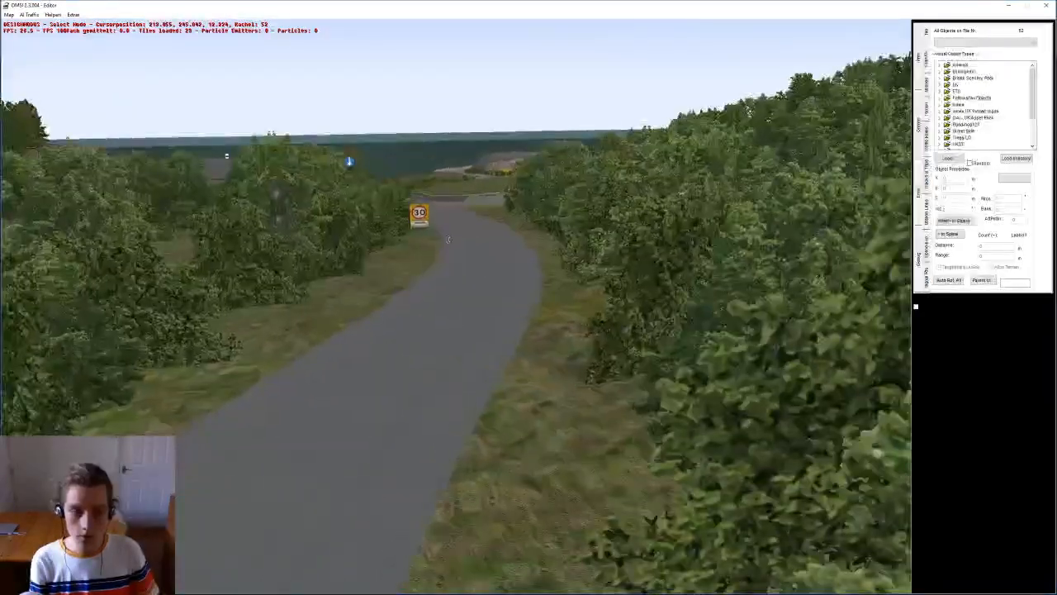
middle_drag(449, 240, 424, 318)
right_drag(425, 318, 417, 269)
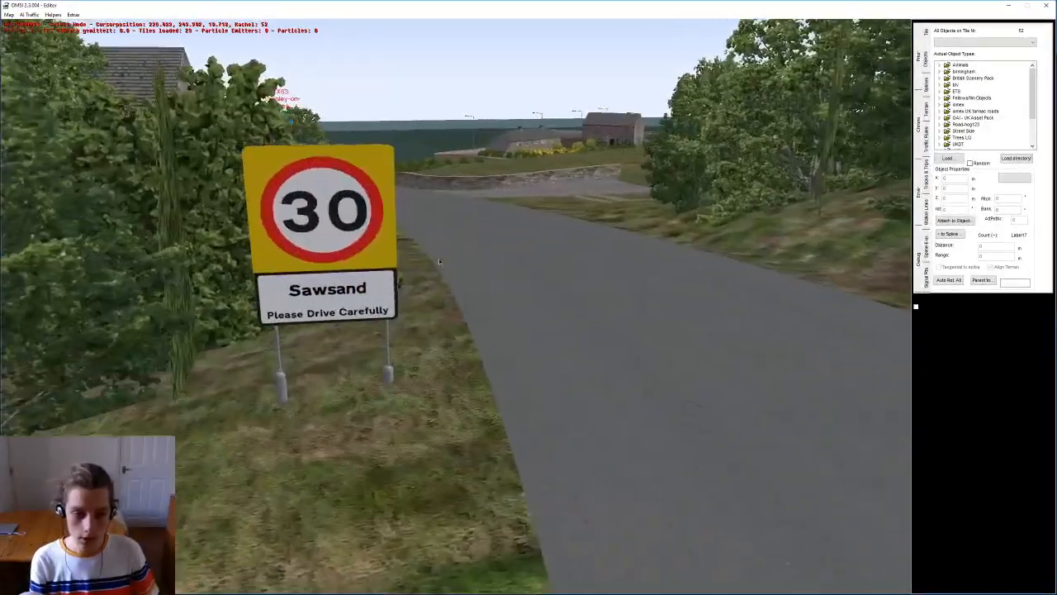
key(Left)
key(Up)
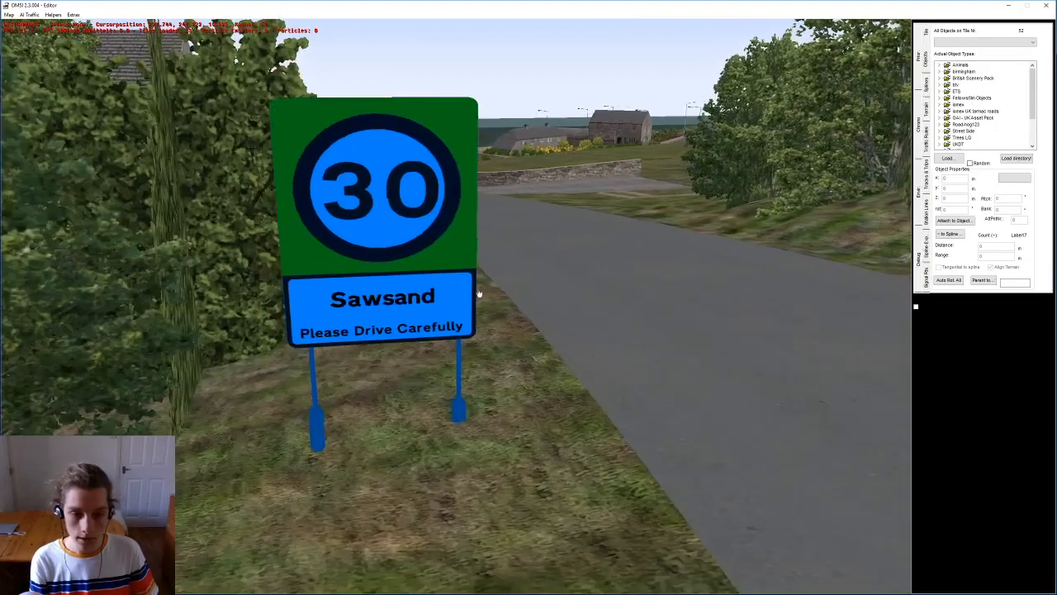
Step: Follow the road past the Sawsand sign and the stone-walled junction to the seafront bus stop
middle_drag(366, 325, 478, 223)
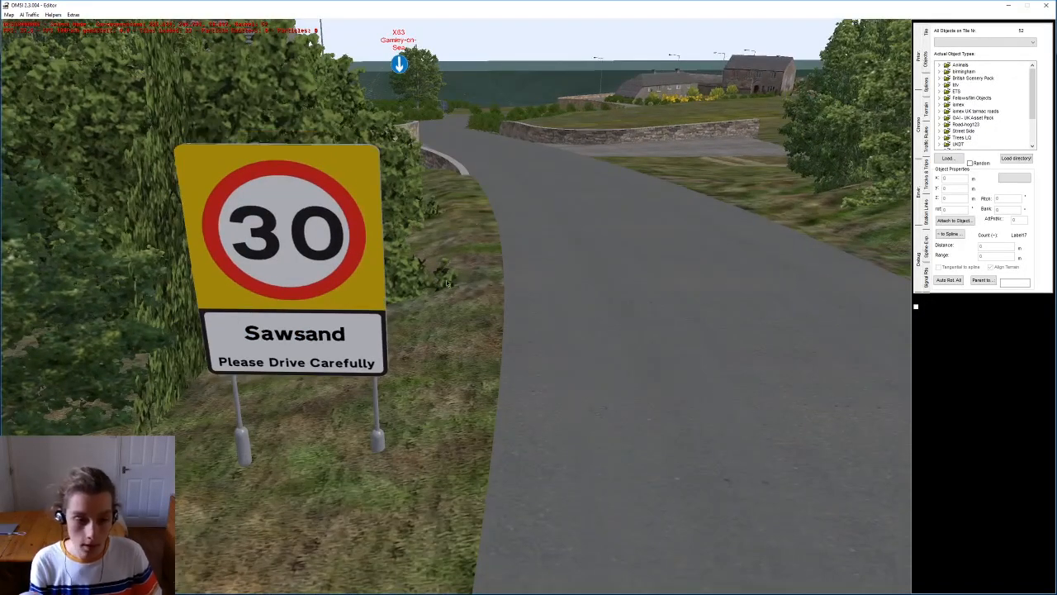
right_drag(457, 285, 456, 298)
key(Up)
key(Up)
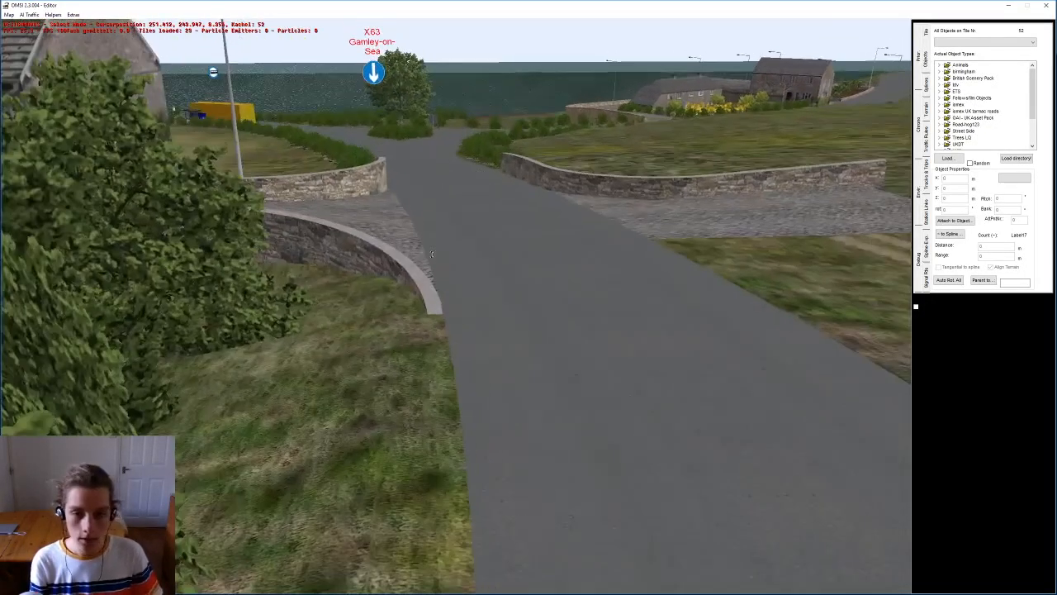
key(Up)
key(Up)
middle_drag(420, 203, 564, 213)
key(Up)
key(Up)
key(Up)
middle_drag(633, 262, 386, 308)
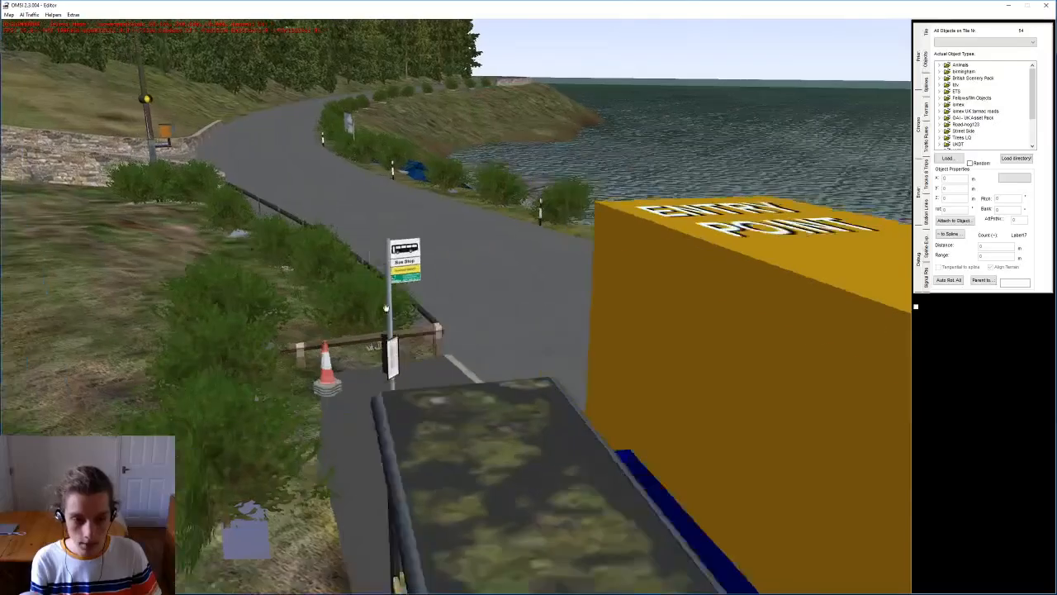
Step: Examine the seafront bus stop, its entry point block and the bay with the stone houses
right_drag(385, 308, 418, 392)
right_drag(427, 267, 533, 223)
middle_drag(533, 224, 505, 216)
middle_drag(558, 248, 682, 278)
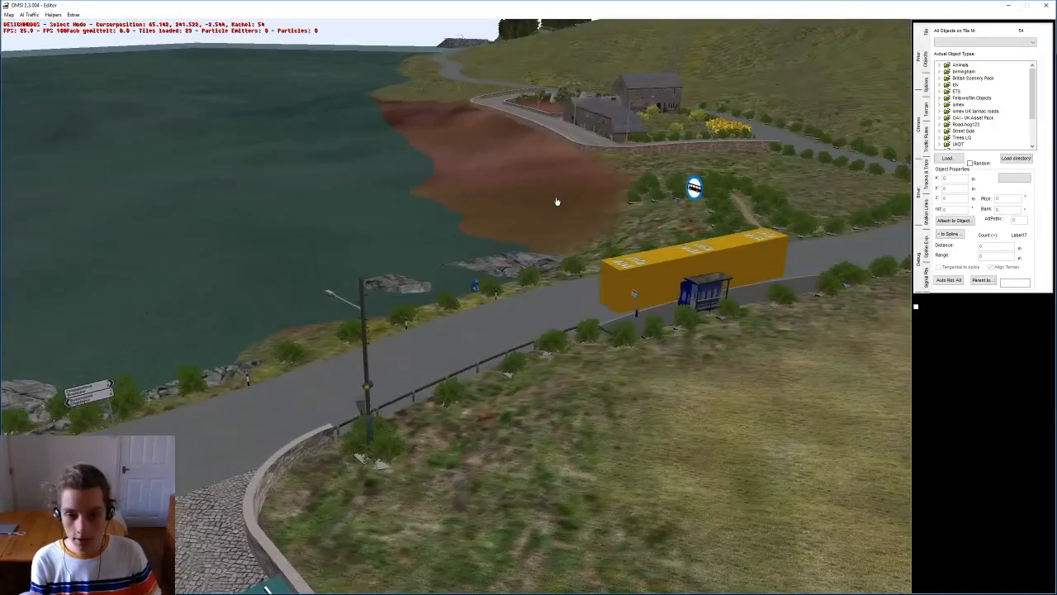
right_drag(549, 188, 541, 210)
middle_drag(541, 210, 493, 266)
right_drag(493, 267, 550, 198)
key(Up)
Step: Examine the two rows of terraced stone houses along the hillside roads above the bay
middle_drag(550, 198, 202, 216)
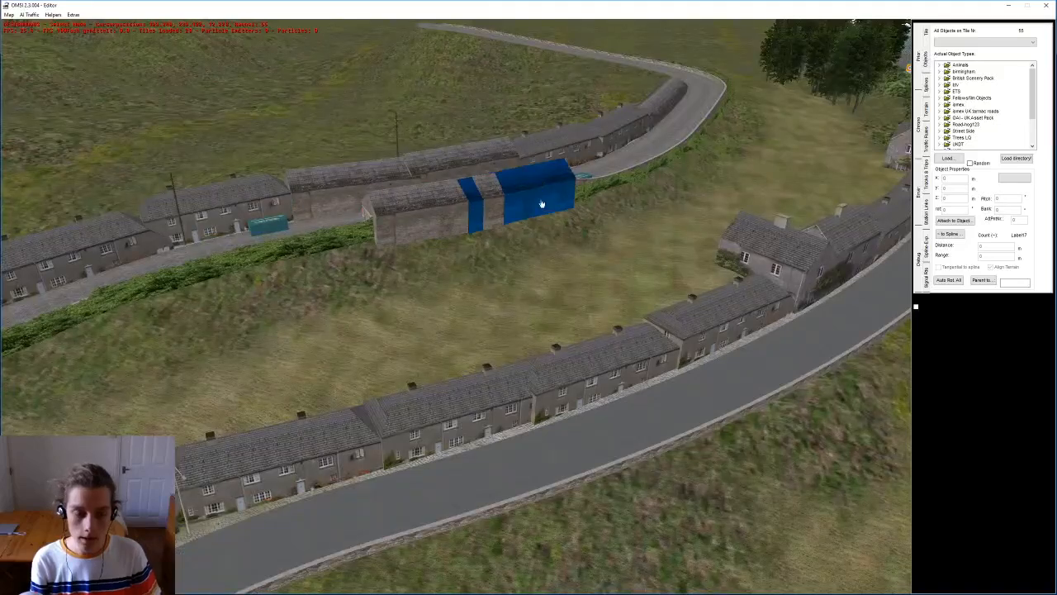
middle_drag(585, 263, 419, 201)
key(Up)
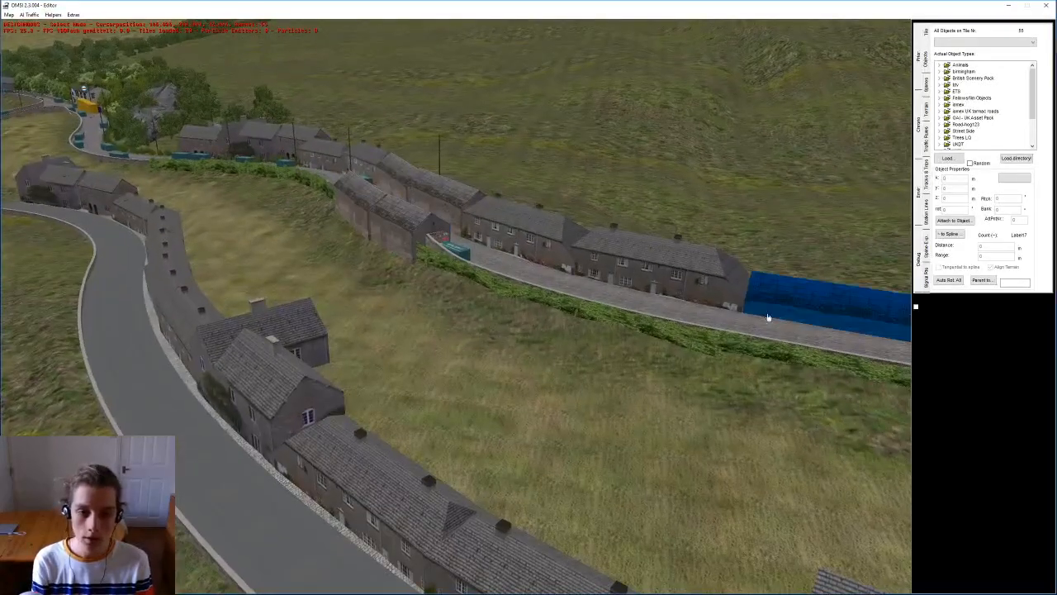
key(Up)
key(Right)
right_drag(500, 253, 454, 295)
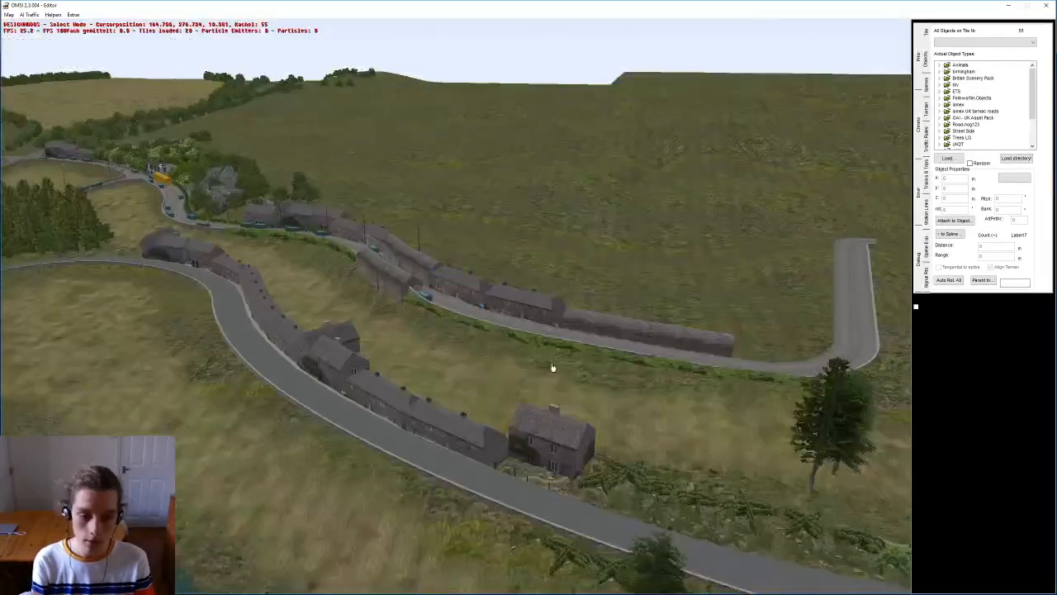
Step: Examine the cobbled upper road where it bends past the last terrace and climbs the open hill
key(Right)
key(Up)
key(Right)
key(Up)
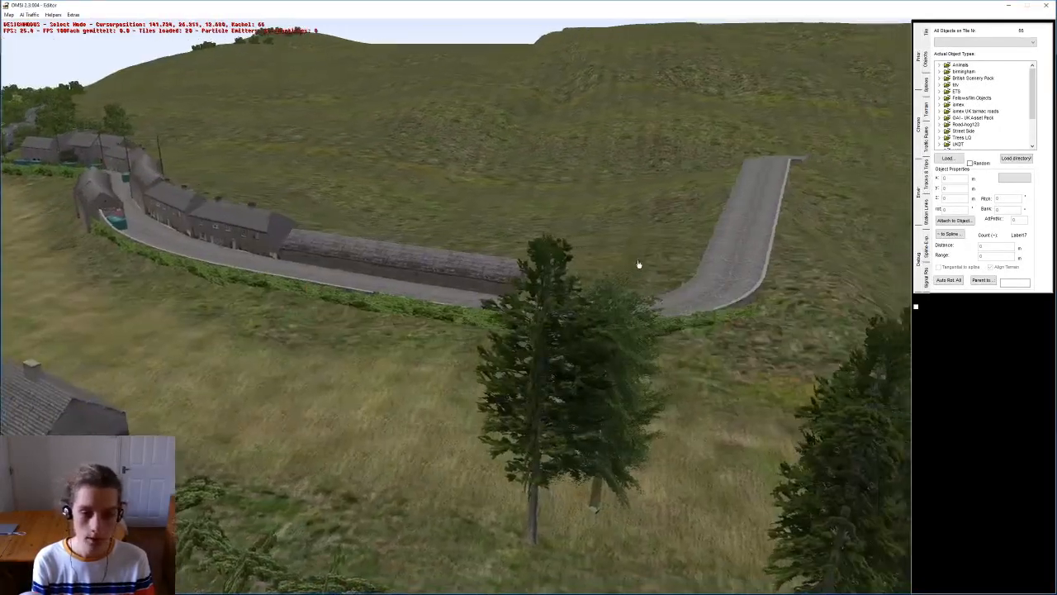
middle_drag(615, 252, 560, 245)
right_drag(329, 364, 323, 401)
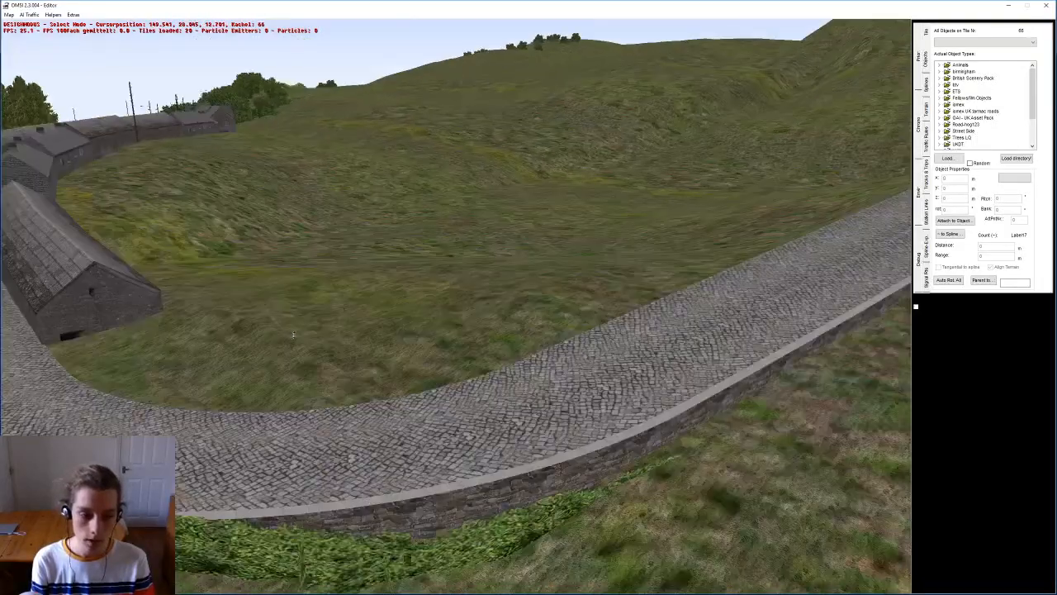
key(Left)
middle_drag(228, 280, 314, 276)
right_drag(546, 386, 533, 261)
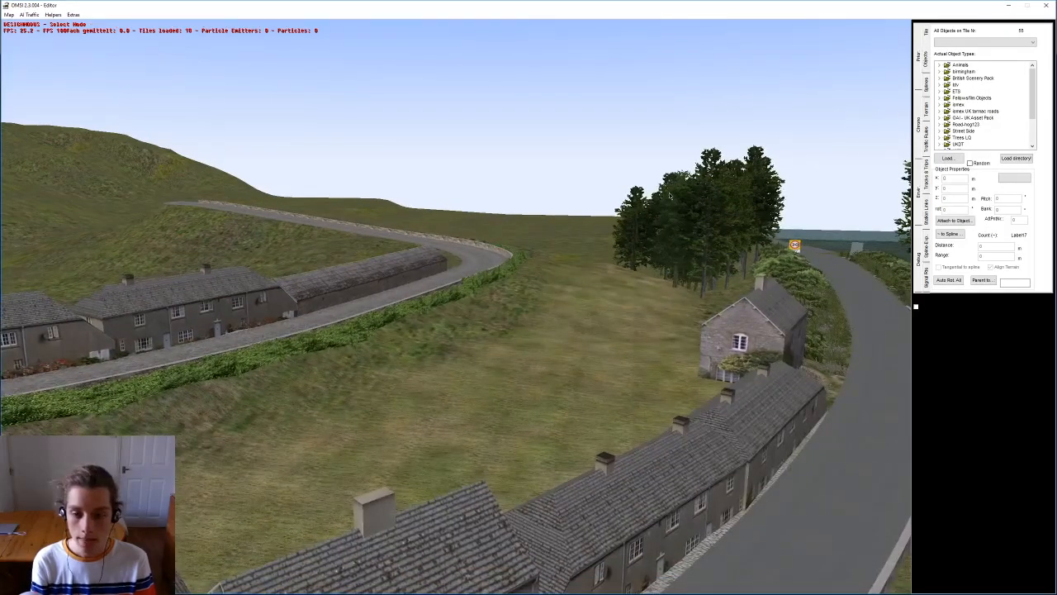
Step: Follow the lower road past the houses and conifers to the Queensand 30 speed limit sign
middle_drag(671, 195, 679, 437)
right_drag(679, 437, 635, 330)
key(Right)
middle_drag(602, 205, 613, 241)
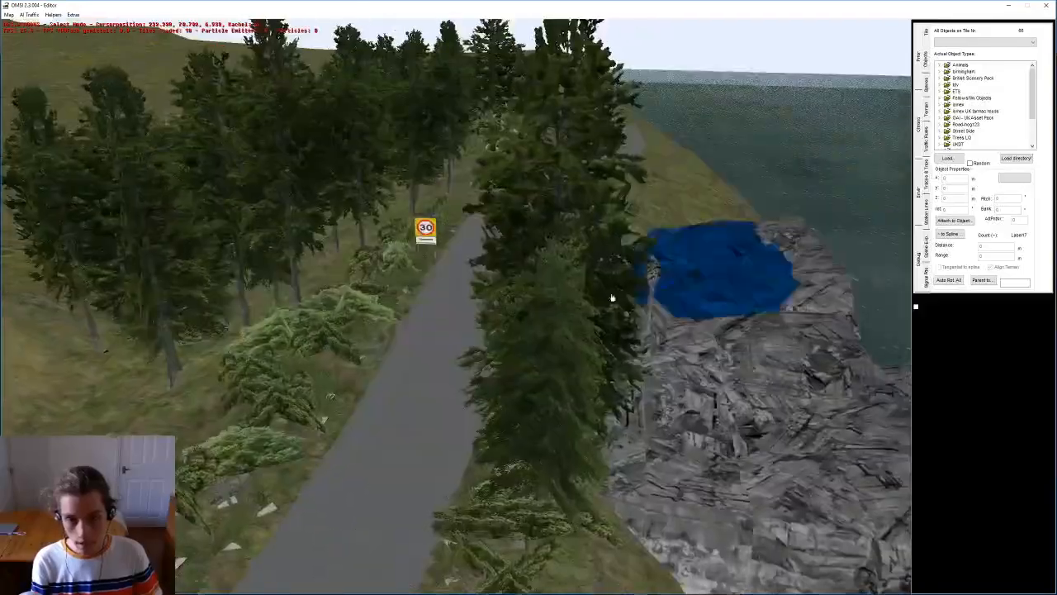
right_drag(613, 242, 605, 325)
middle_drag(429, 201, 438, 215)
right_drag(439, 215, 506, 347)
right_drag(553, 315, 566, 229)
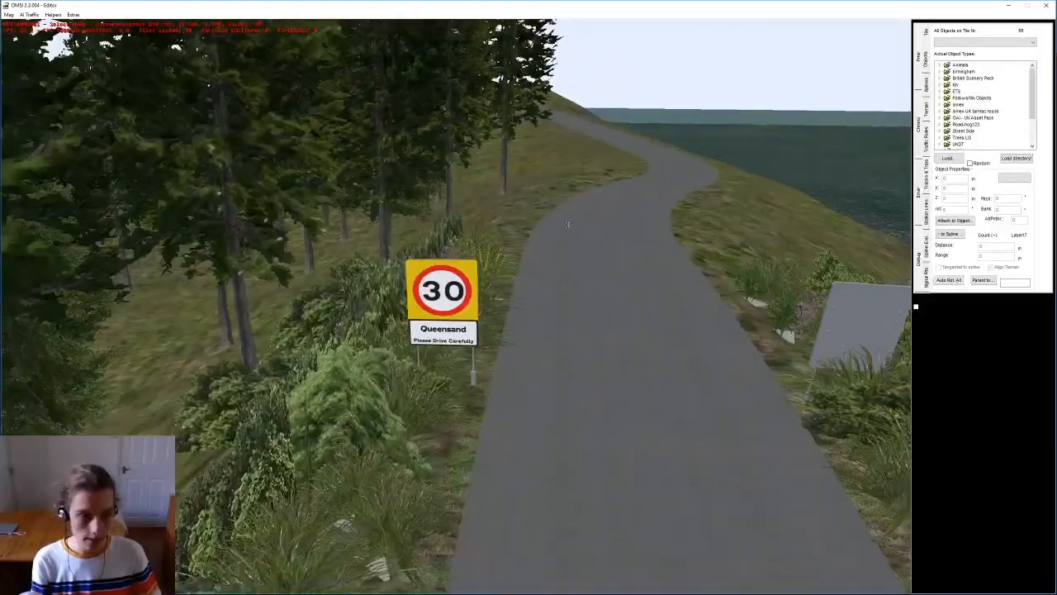
Step: Follow the road beyond the Queensand sign and examine the wooded bend overlooking the bay
key(Up)
middle_drag(539, 231, 388, 262)
key(Up)
key(Up)
right_drag(388, 262, 411, 80)
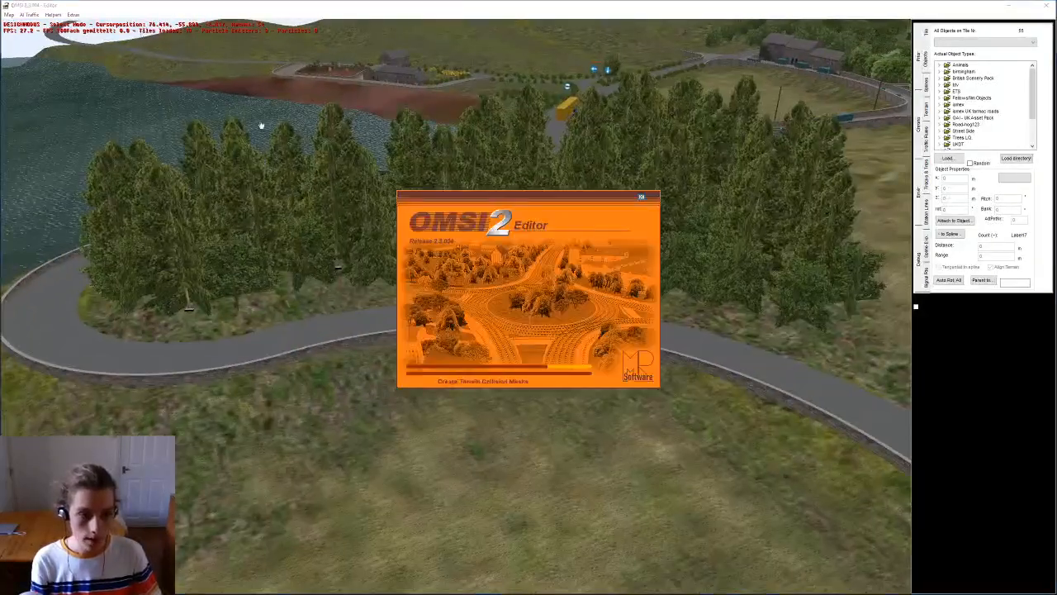
middle_click(199, 101)
middle_click(176, 154)
middle_drag(220, 190, 159, 184)
Step: Follow the coastal road across the open hillside to the bridge in the conifer forest
middle_click(595, 201)
middle_click(595, 200)
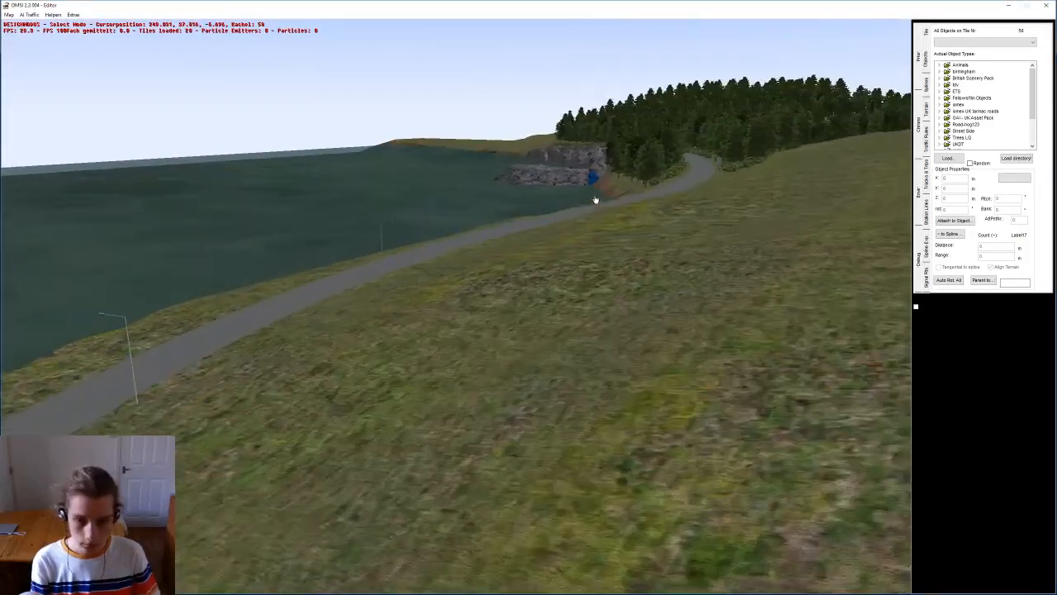
middle_click(595, 200)
middle_click(595, 200)
middle_drag(595, 201, 434, 223)
middle_click(505, 196)
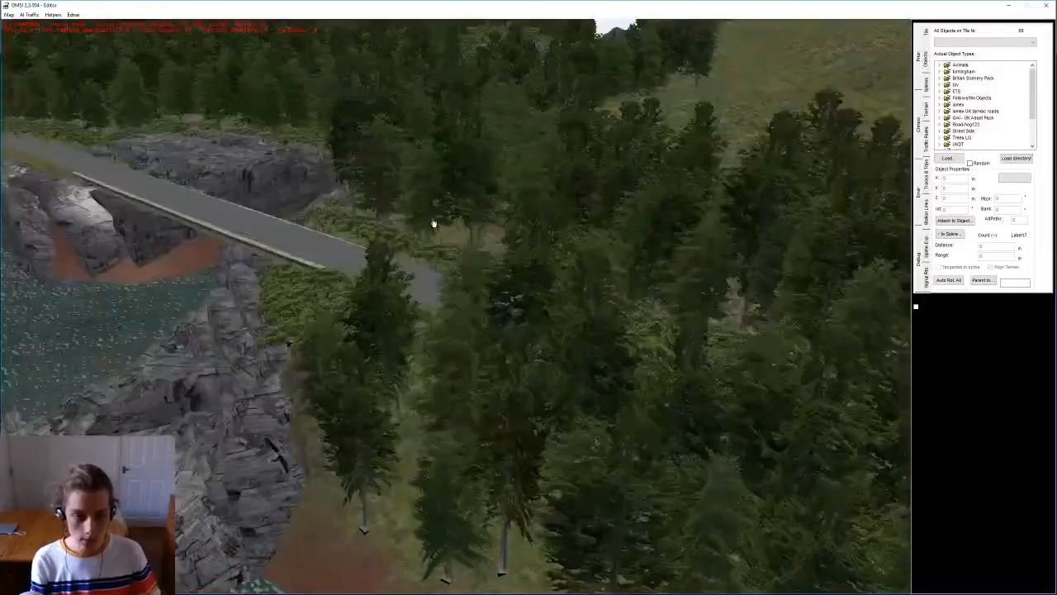
Step: Examine the road bridge over the river mouth, including its railings and the surrounding rock cliffs
middle_click(434, 223)
middle_click(234, 225)
middle_click(564, 479)
middle_drag(583, 359, 590, 340)
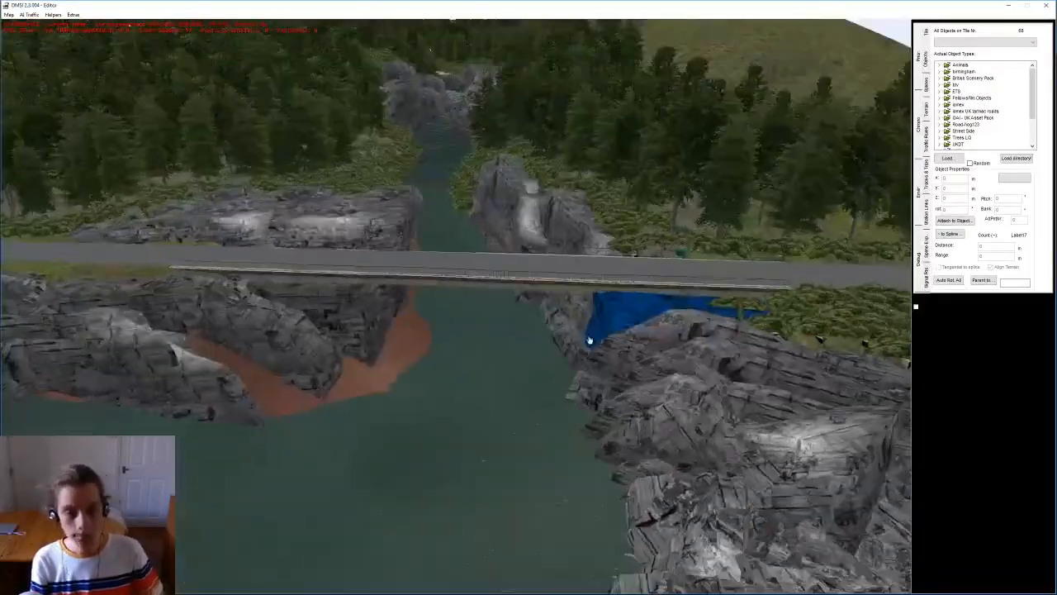
middle_click(447, 232)
middle_drag(448, 232, 458, 322)
right_drag(457, 322, 470, 256)
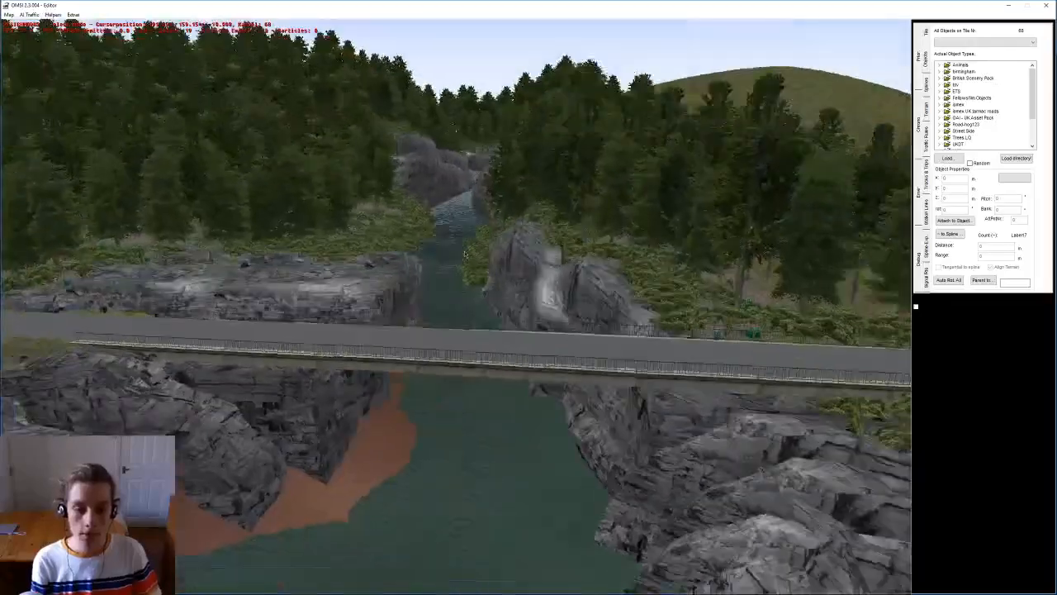
middle_drag(470, 256, 485, 203)
middle_drag(426, 226, 503, 139)
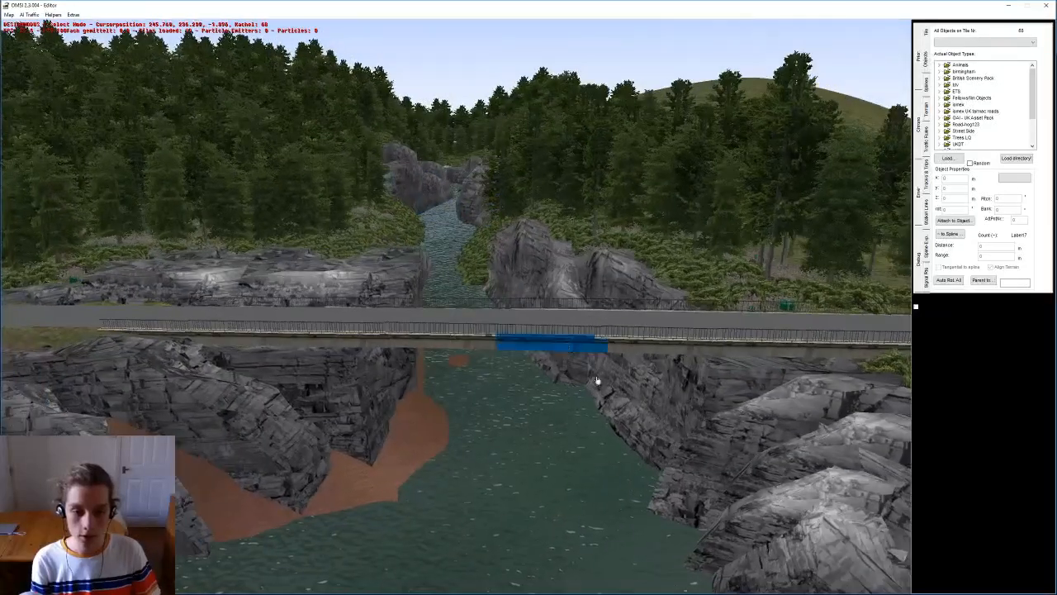
Step: Examine the river gorge upstream, looking back along its wooded banks to the bridge and rocks
middle_click(659, 418)
middle_drag(660, 418, 479, 152)
middle_click(590, 357)
middle_drag(606, 359, 635, 352)
right_drag(635, 352, 666, 180)
scroll(589, 277, up, 5)
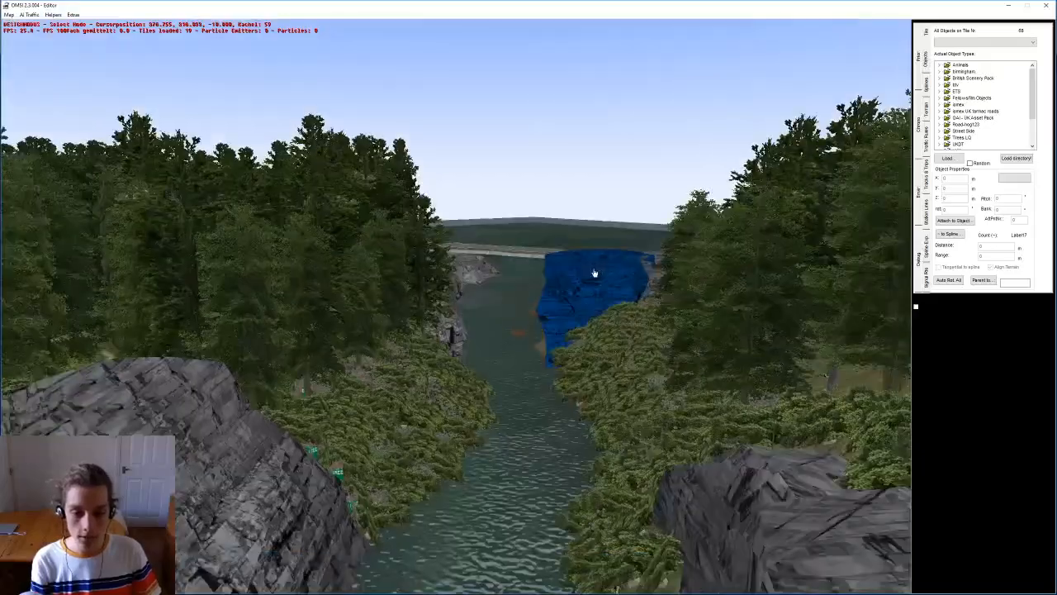
scroll(560, 276, down, 3)
scroll(566, 331, up, 4)
right_drag(570, 379, 461, 272)
scroll(444, 297, up, 4)
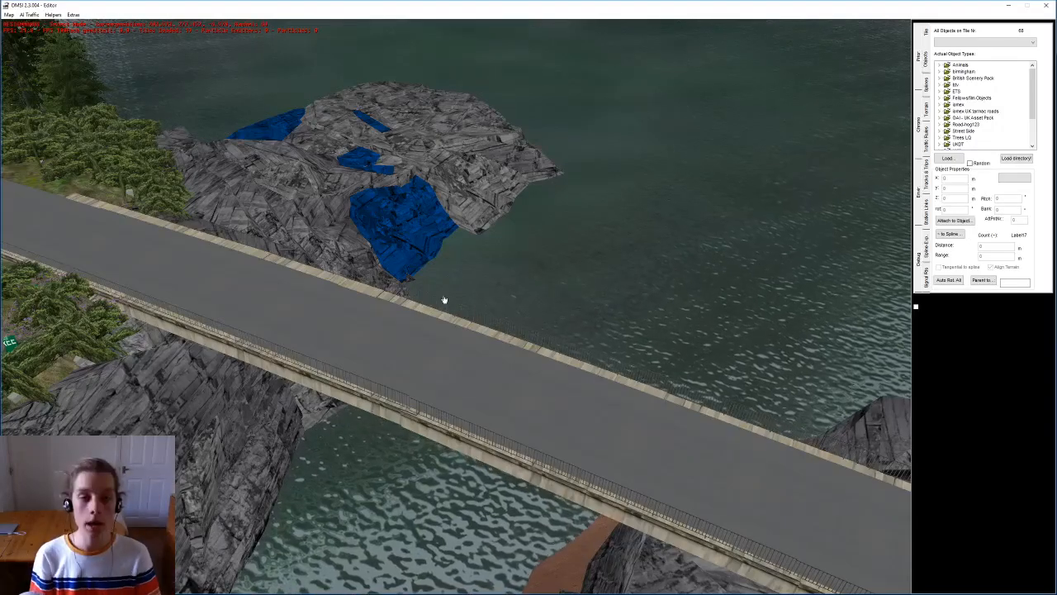
Step: Save the map and follow the road over the bridge to where it ends on the coastal hillside
right_drag(520, 303, 537, 293)
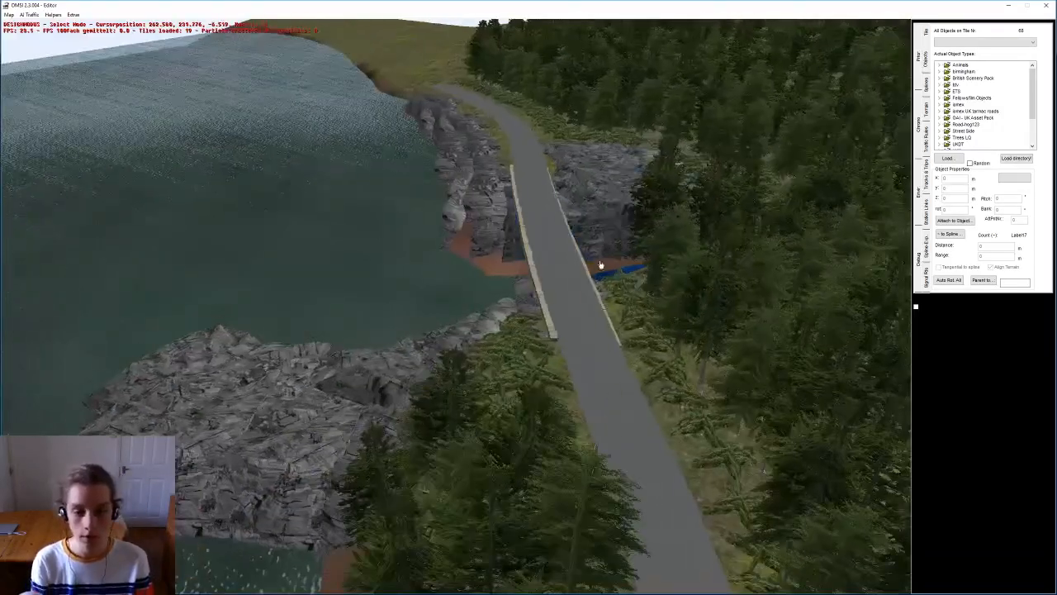
right_drag(471, 184, 467, 187)
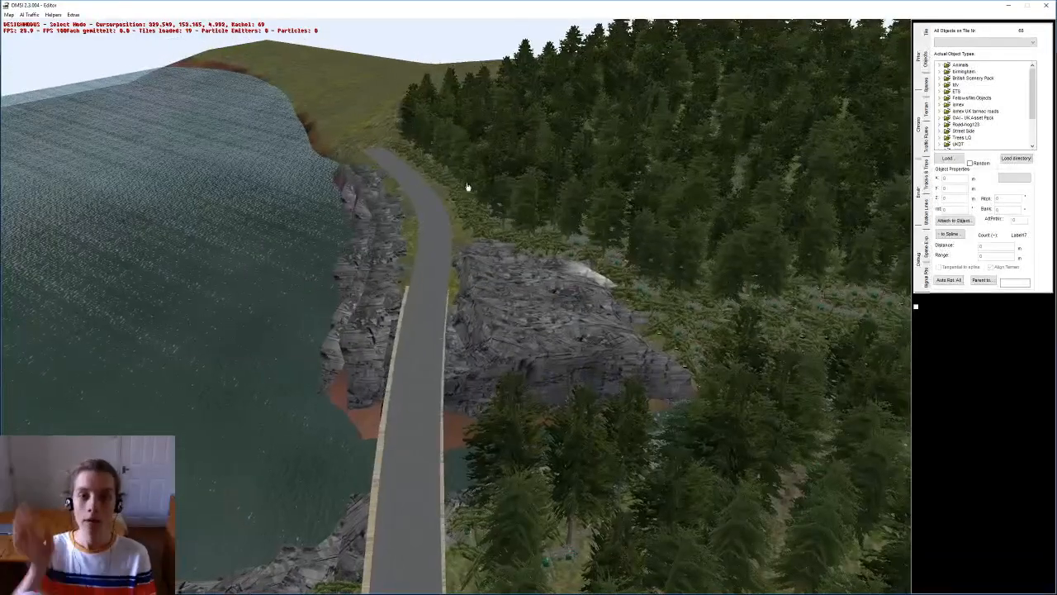
key(ctrl+s)
right_drag(376, 220, 369, 387)
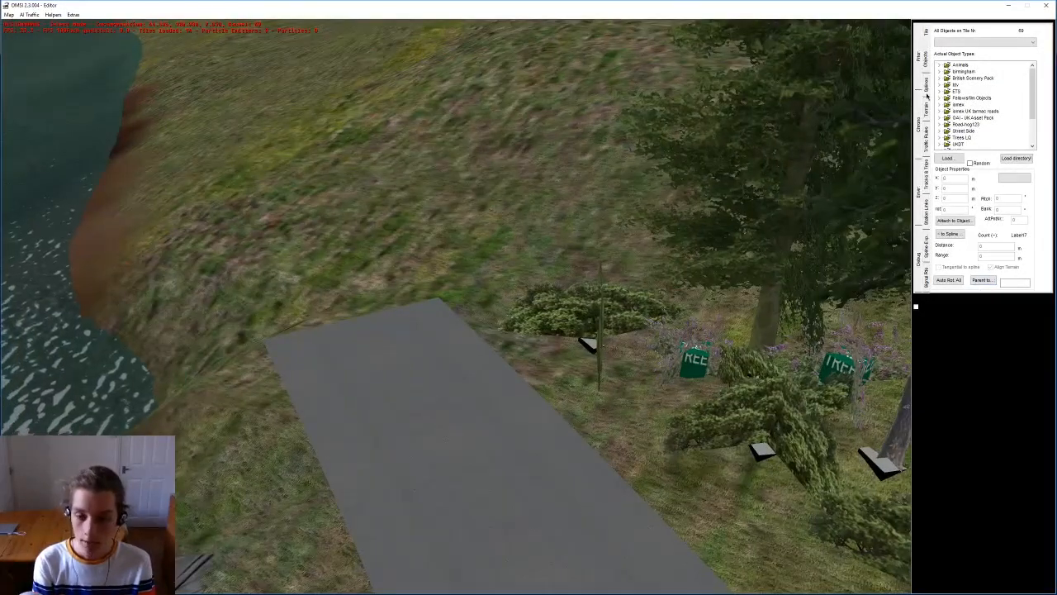
middle_drag(653, 216, 497, 168)
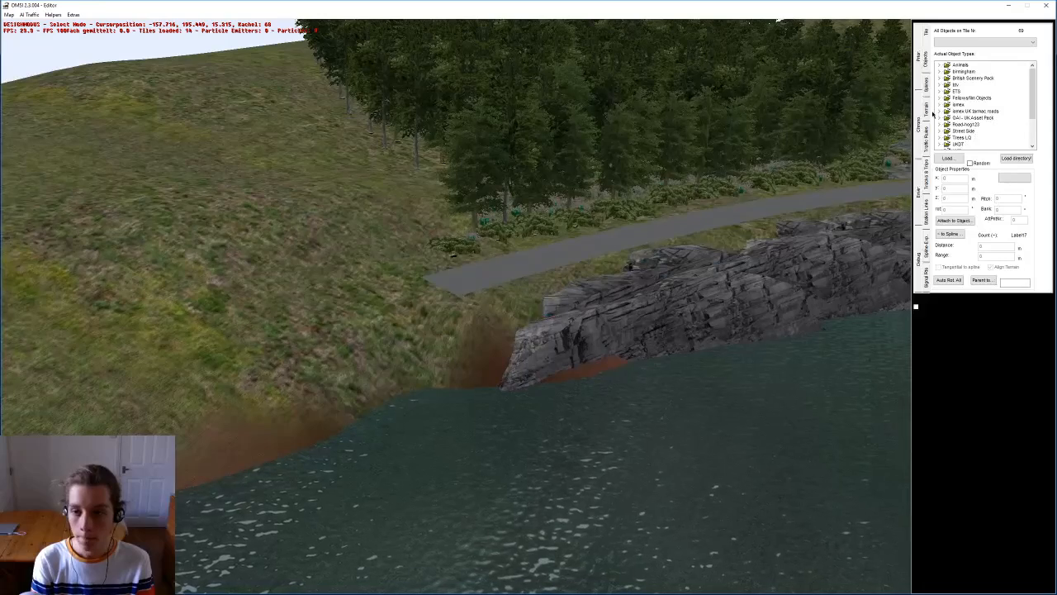
Step: Try raising the terrain around the coastal road near its end in Terrain mode
click(927, 111)
middle_drag(493, 278, 602, 210)
click(457, 236)
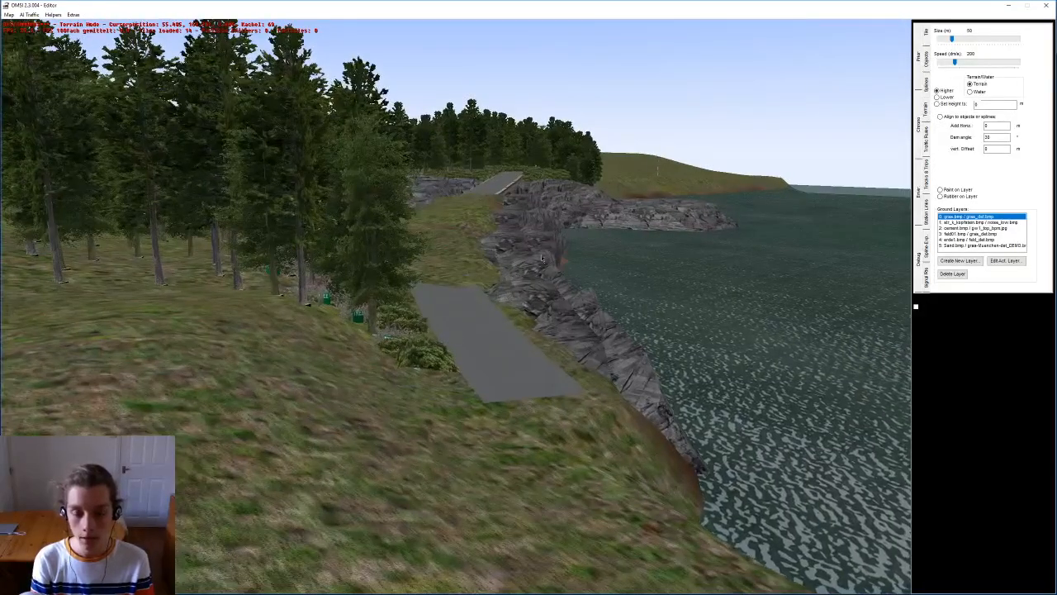
middle_drag(456, 235, 313, 287)
Step: Close the editor without saving, relaunch OMSI 2 from Steam and continue the Buses of Caldshire map
key(alt+F4)
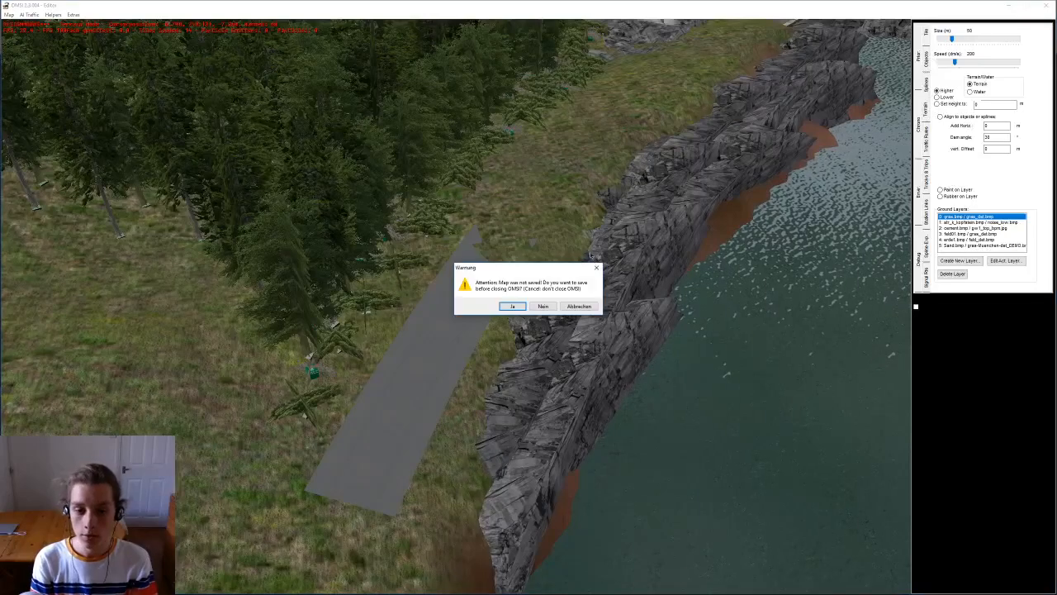
click(543, 306)
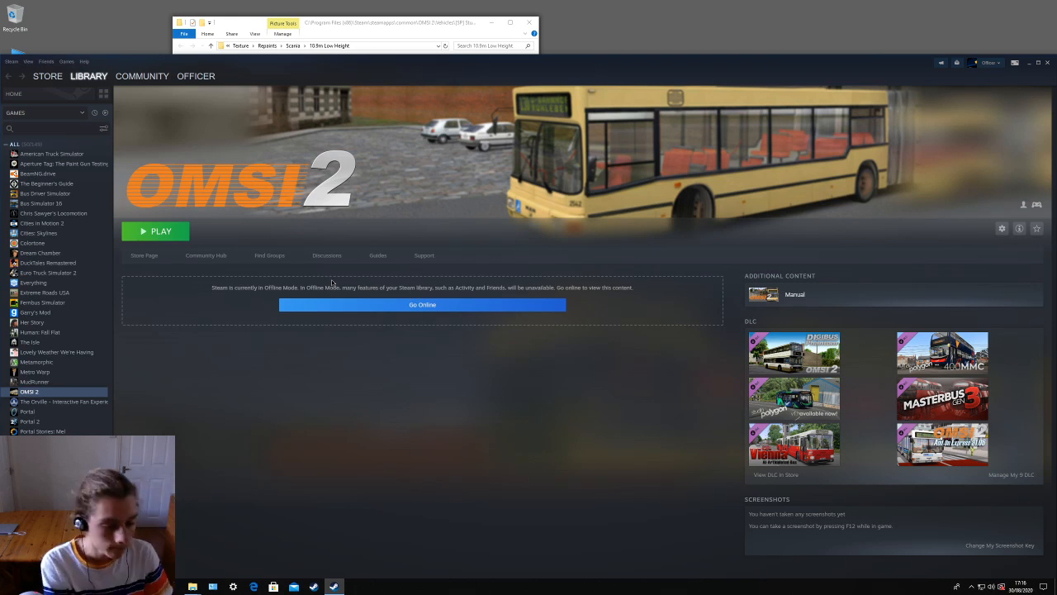
click(163, 236)
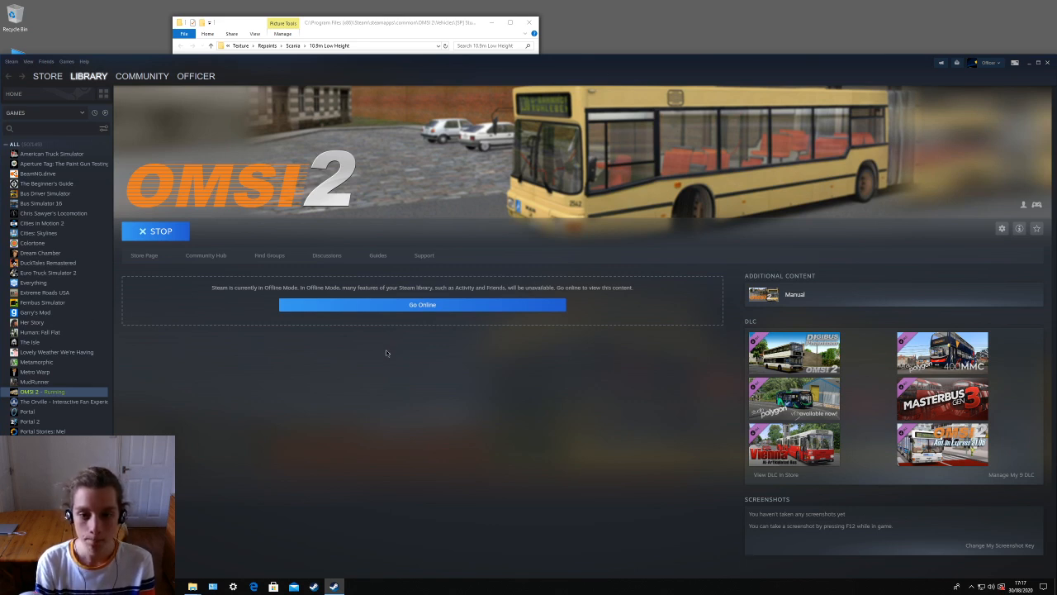
drag(503, 62, 507, 18)
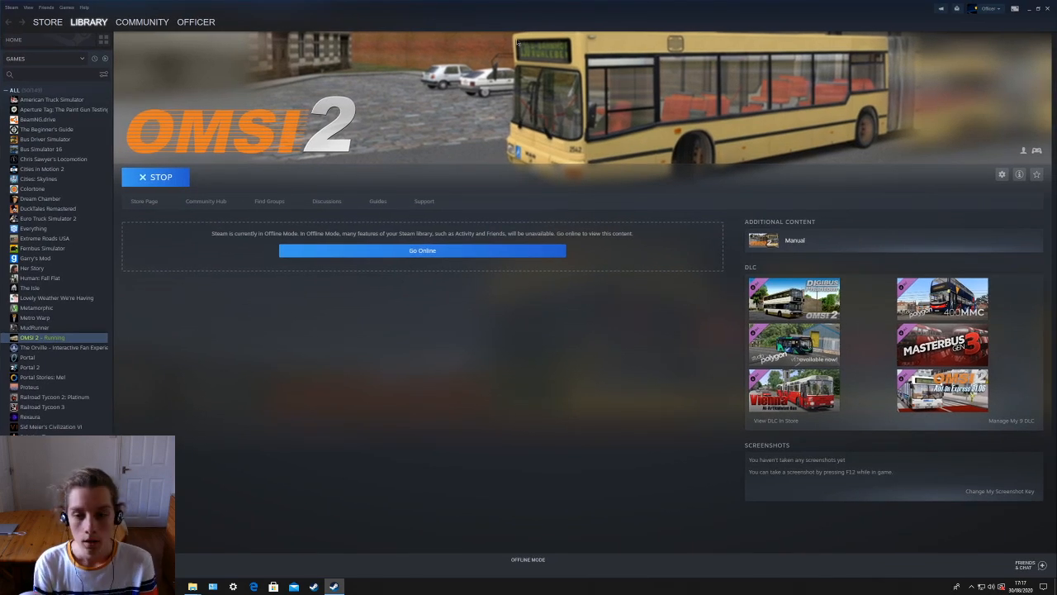
mouse_move(529, 9)
mouse_down()
mouse_move(529, 23)
mouse_move(529, 10)
mouse_up()
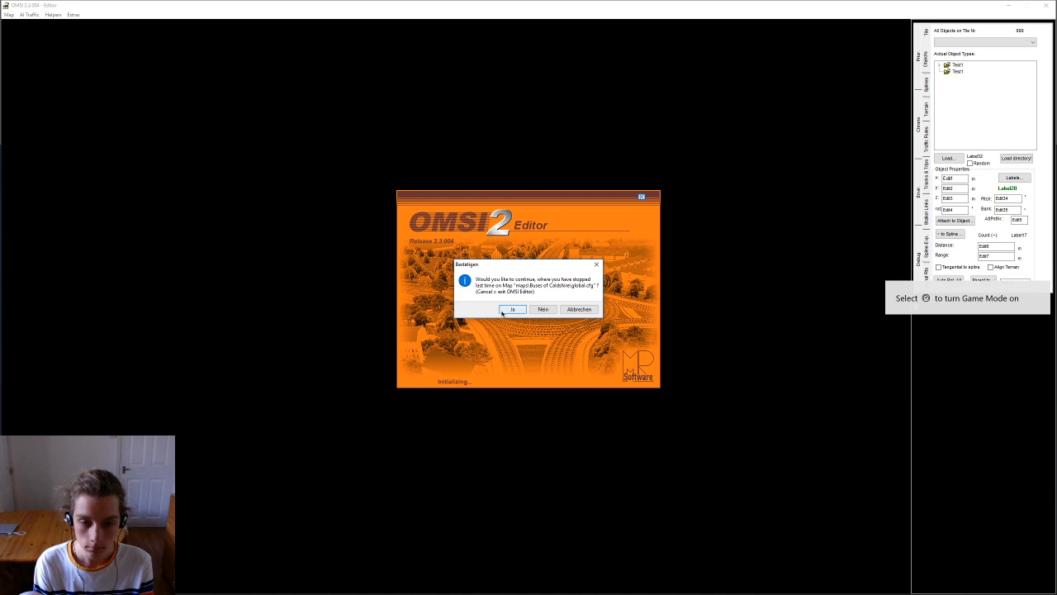
click(505, 309)
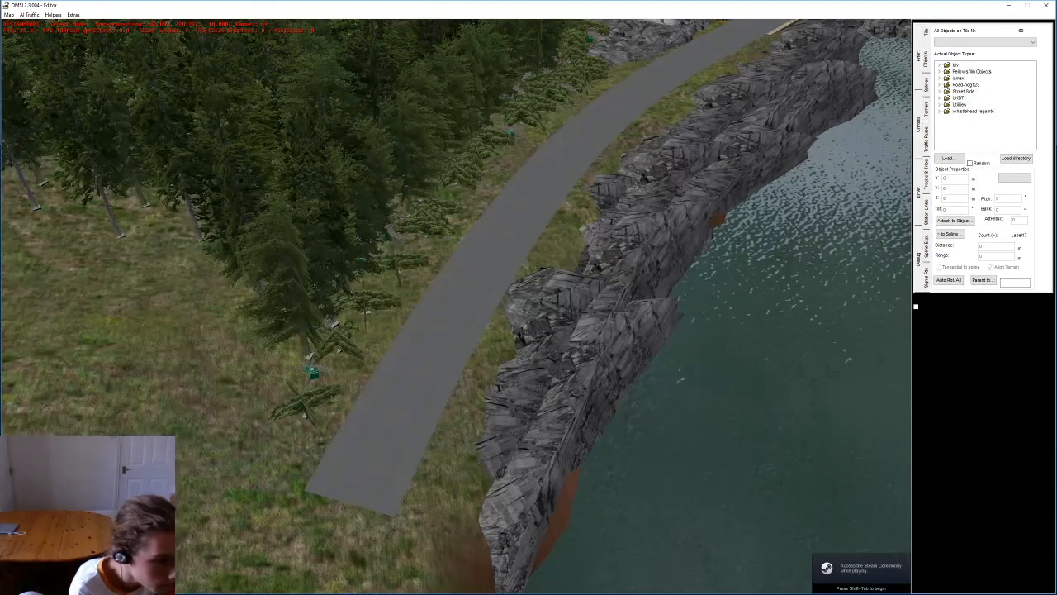
Step: Switch to spline editing and view the empty grassy headland at the edge of the map beyond the road's end
middle_drag(758, 241, 804, 99)
middle_drag(417, 269, 973, 111)
click(925, 83)
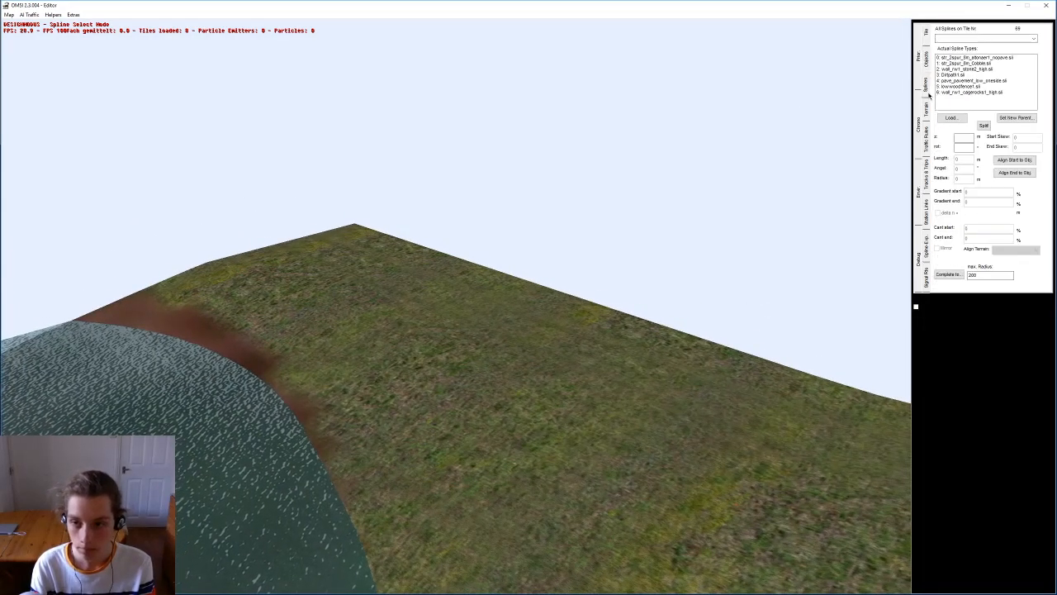
middle_drag(393, 301, 373, 180)
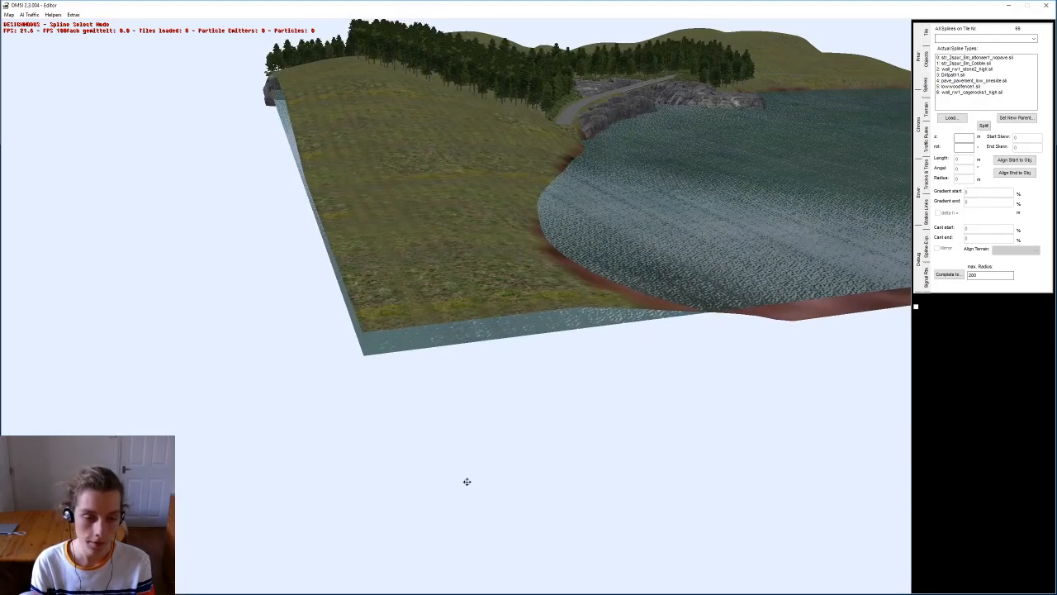
middle_drag(558, 235, 712, 171)
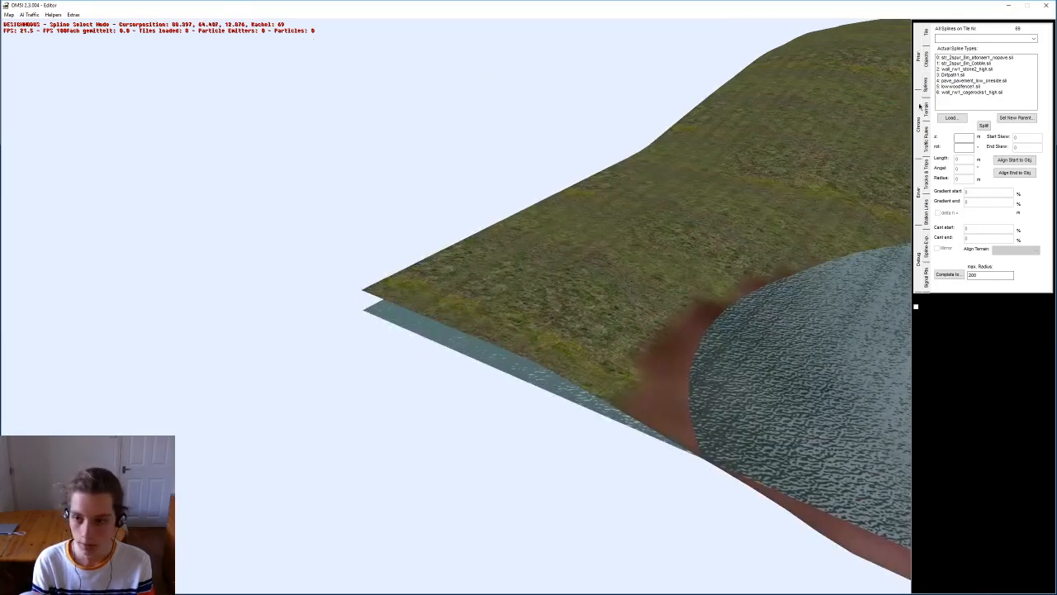
click(926, 109)
click(927, 93)
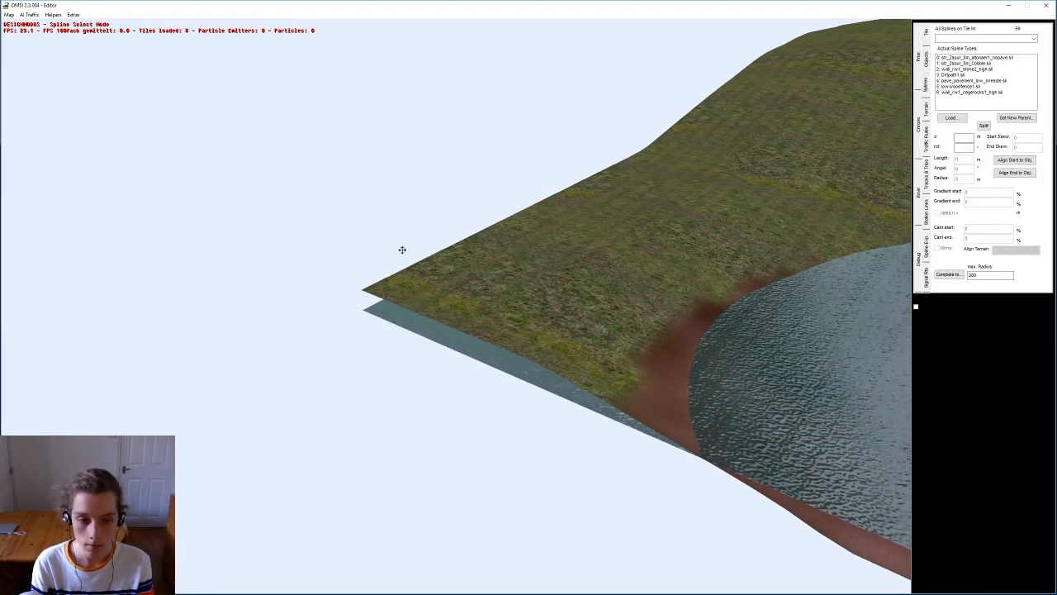
Step: Create new map tiles at x 10, y -15; x 10, y -16; and x 9, y -16 around the grassy headland
middle_drag(427, 247, 446, 282)
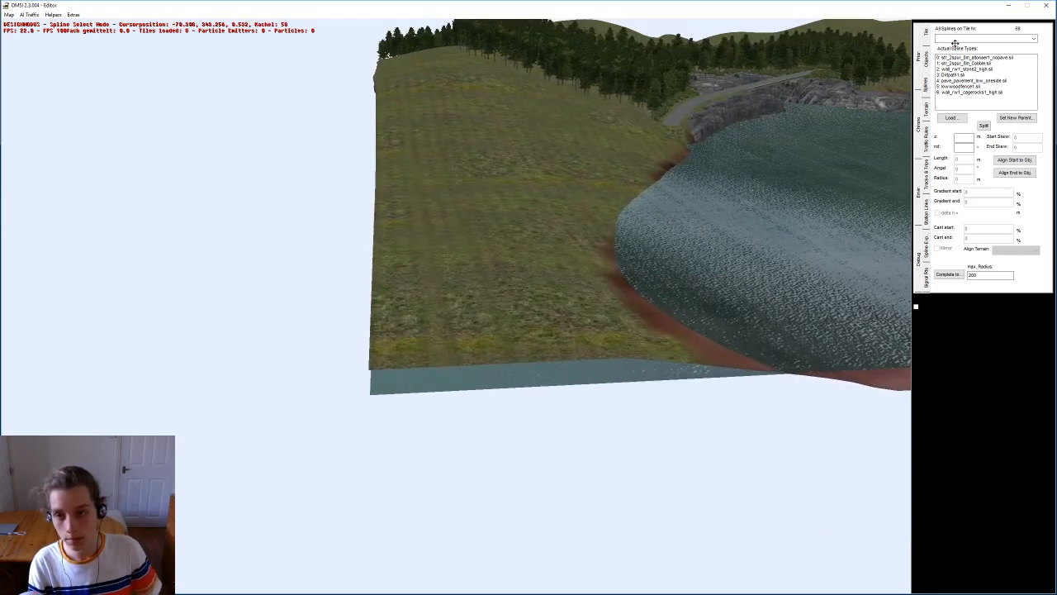
click(927, 33)
drag(598, 418, 549, 289)
click(991, 43)
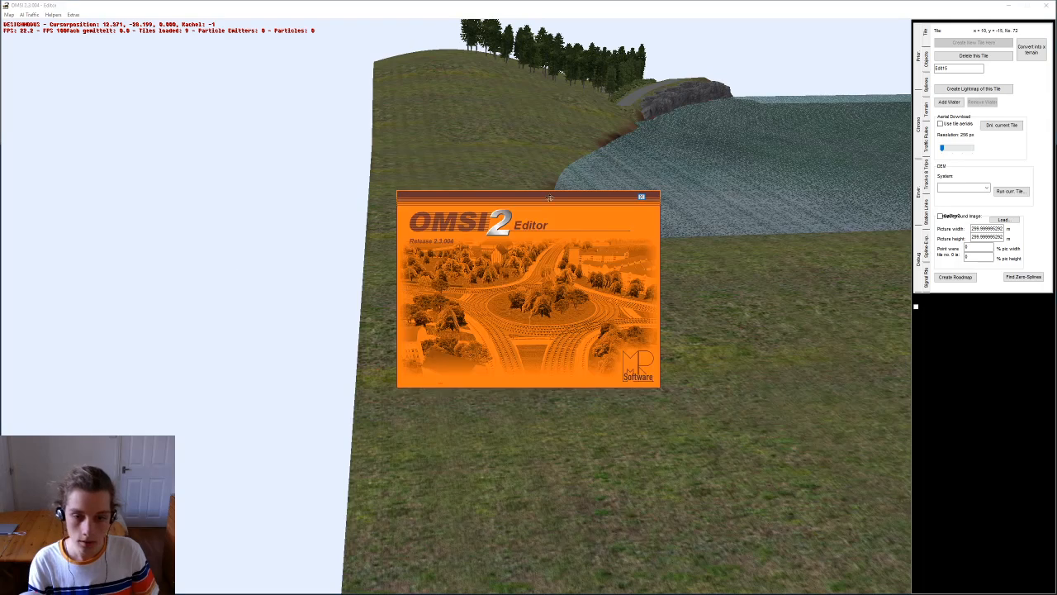
drag(549, 198, 704, 218)
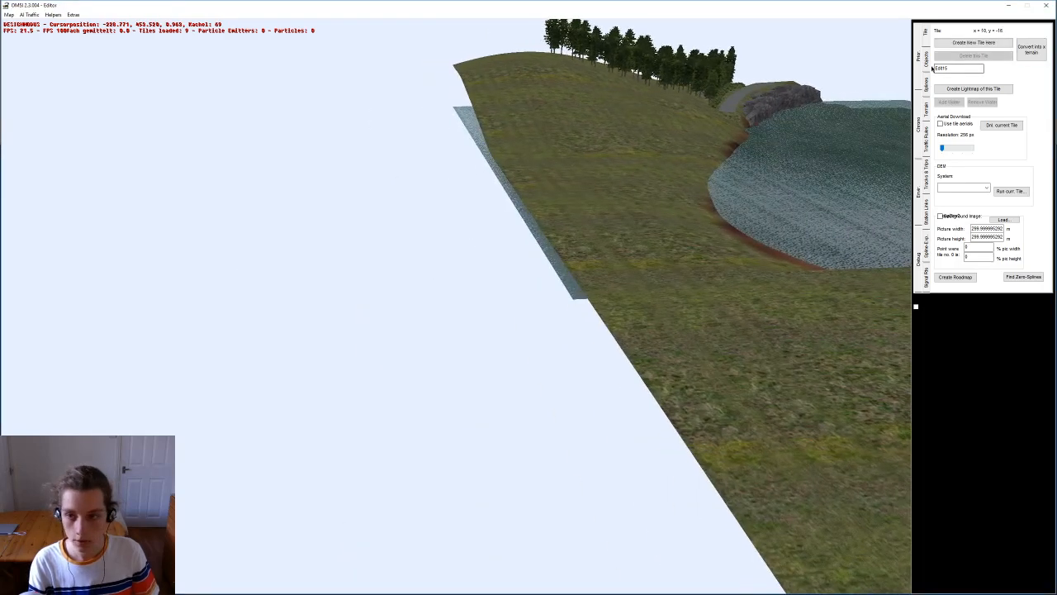
click(950, 44)
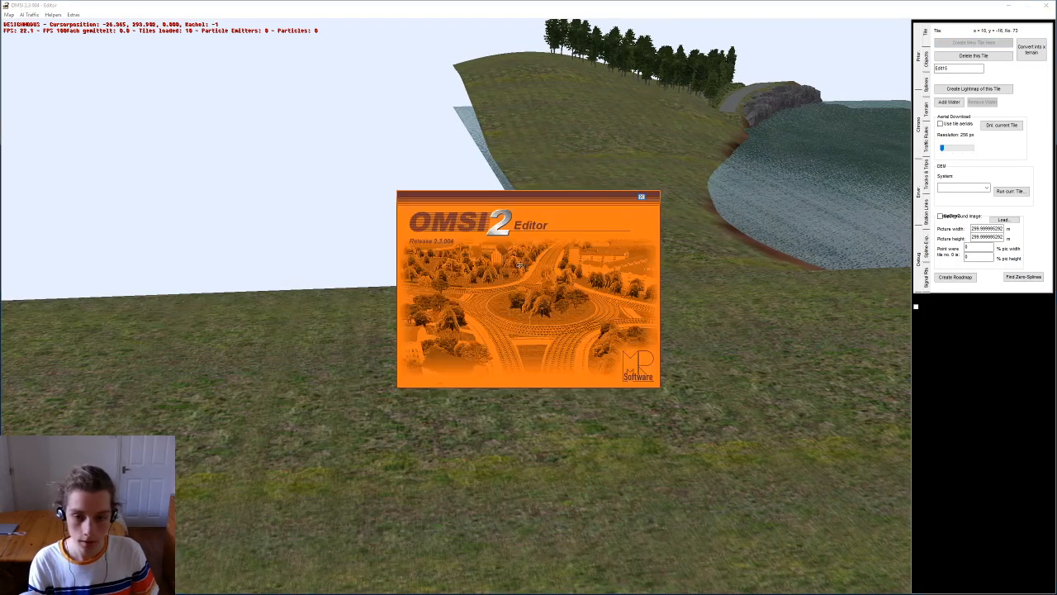
drag(520, 265, 442, 344)
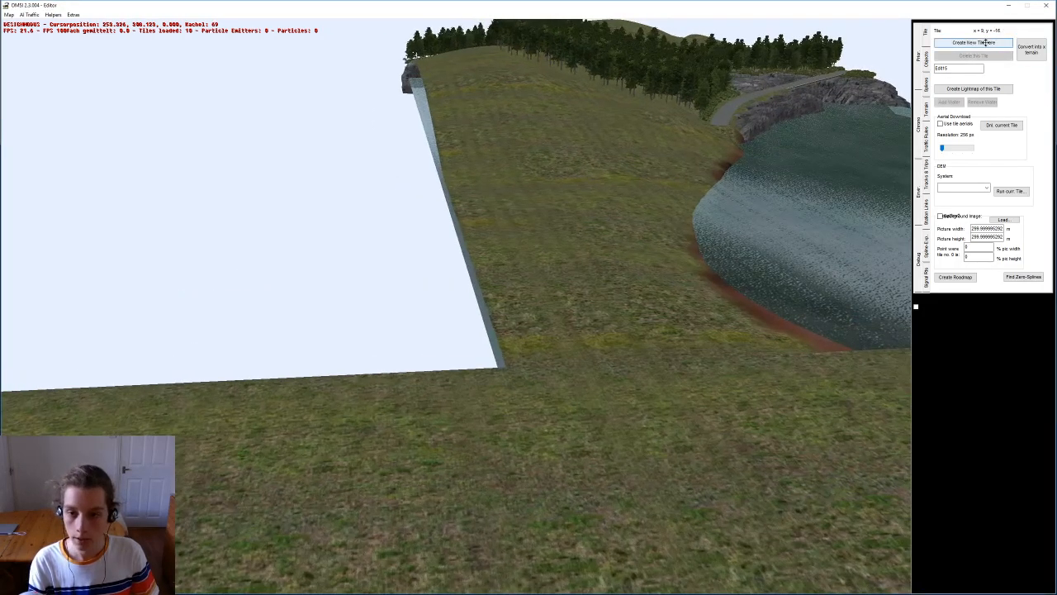
click(985, 43)
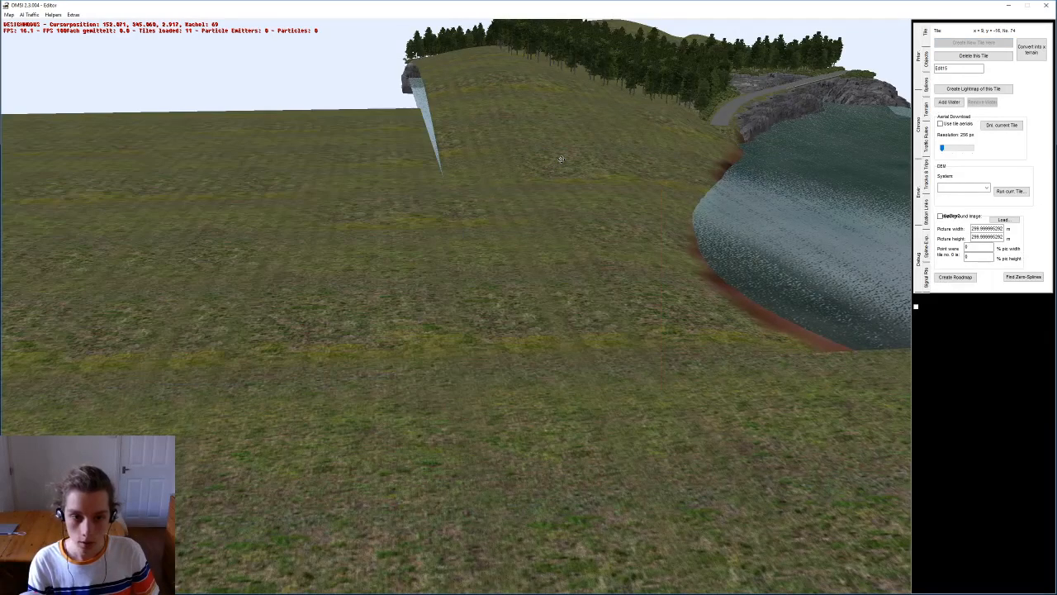
Step: Create new tiles at x 10, y -14 and x 10, y -13 along the outer edge of the sea
drag(547, 159, 545, 169)
right_drag(546, 169, 554, 201)
middle_drag(553, 201, 496, 196)
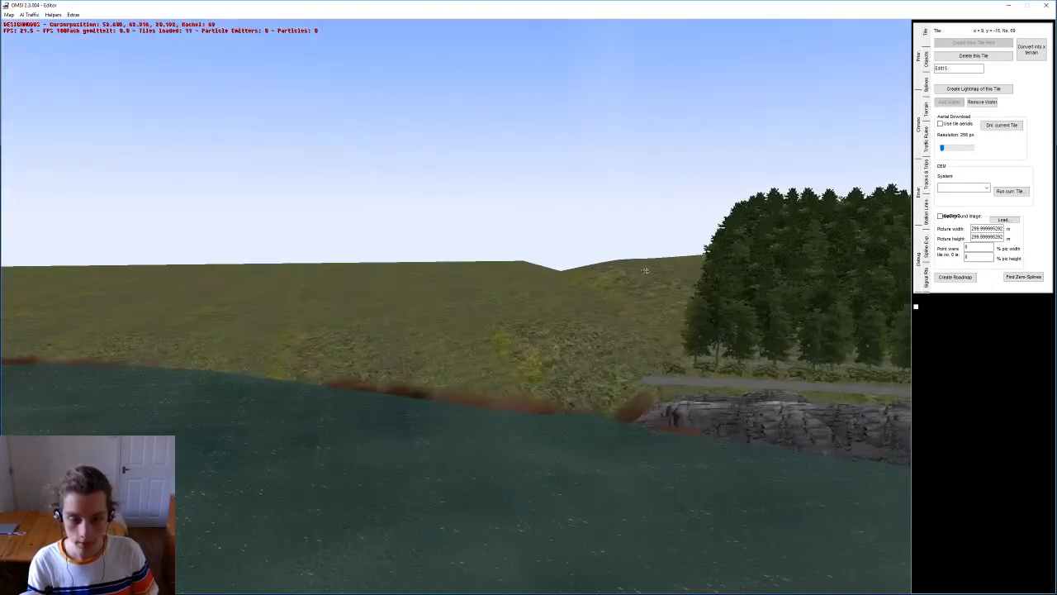
middle_drag(666, 268, 545, 241)
middle_drag(335, 203, 347, 280)
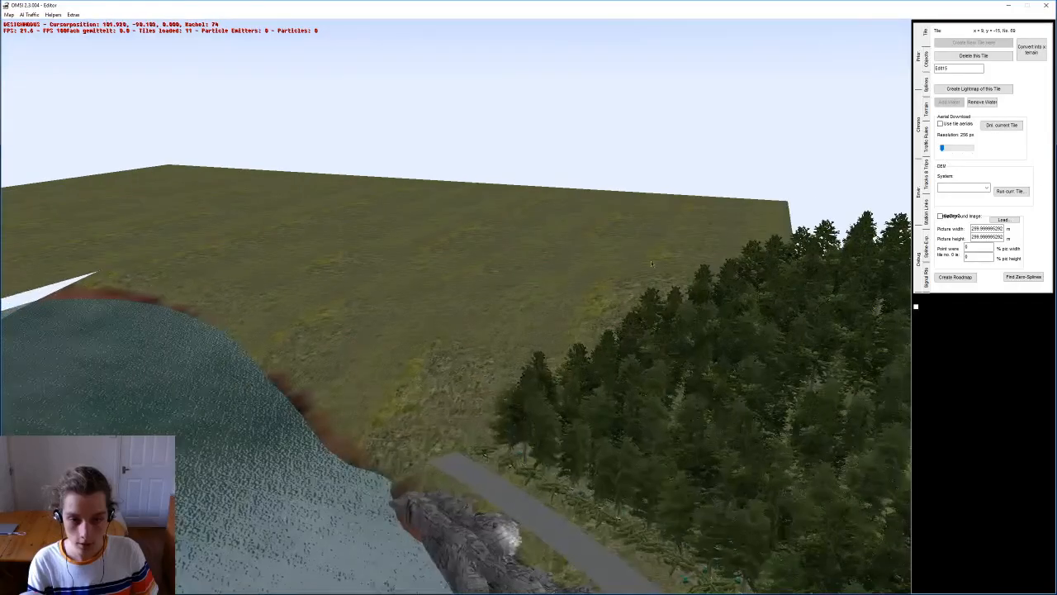
middle_drag(802, 208, 776, 202)
middle_drag(508, 202, 368, 263)
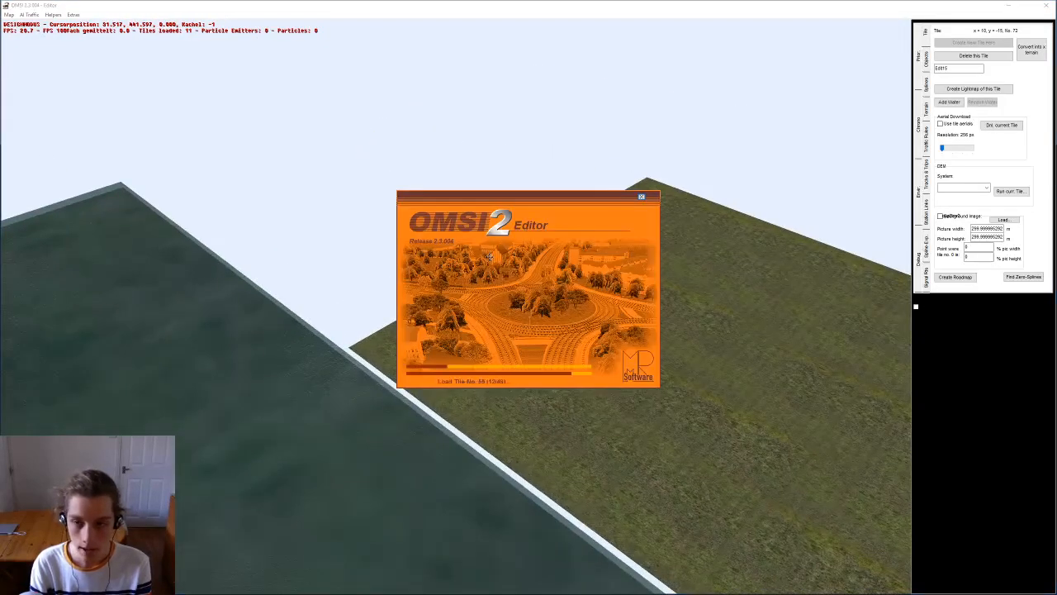
right_drag(429, 269, 482, 273)
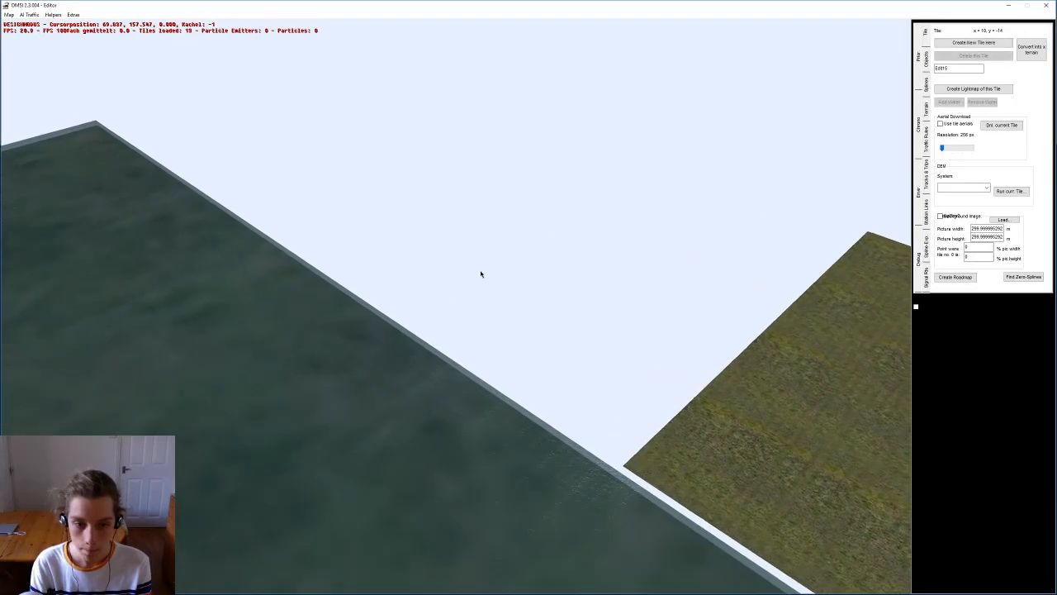
click(975, 42)
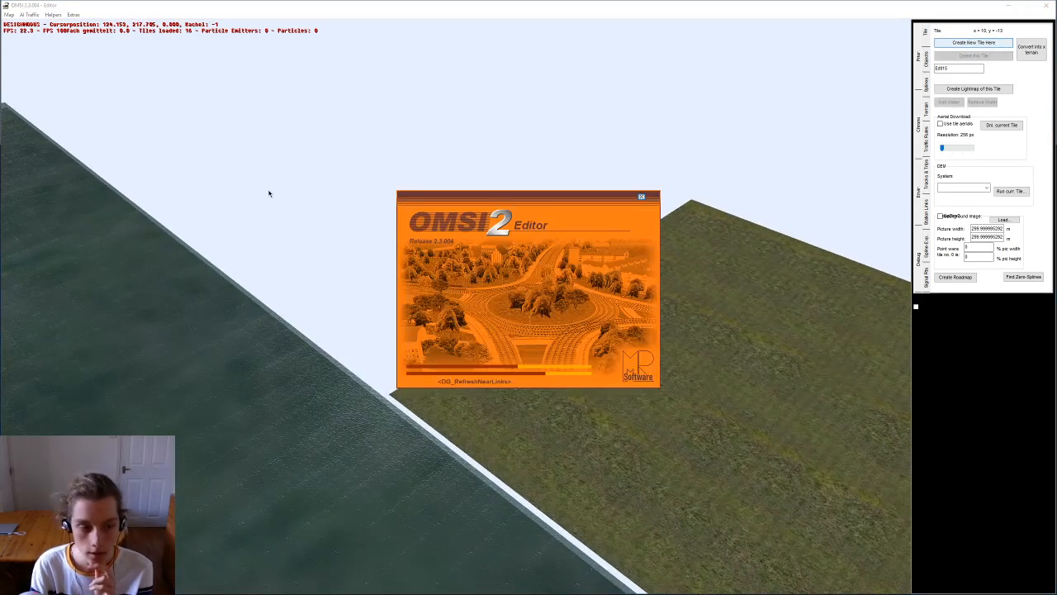
Step: Extend the row of tiles beside the sea with new tiles at x 10, y -12 and x 10, y -11
right_drag(389, 197, 515, 248)
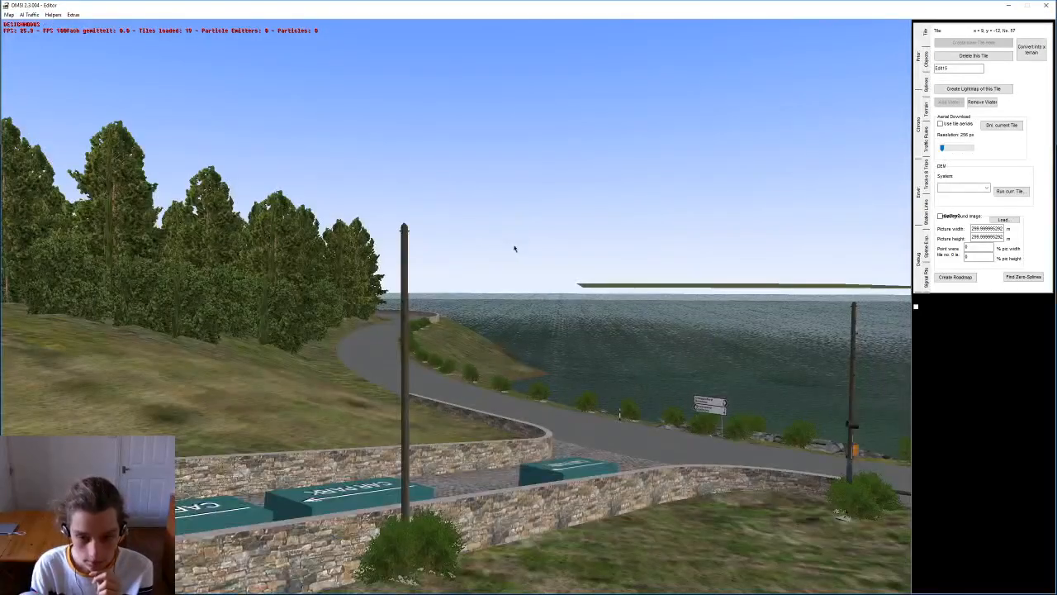
scroll(515, 251, up, 5)
right_drag(512, 257, 511, 218)
scroll(510, 217, down, 4)
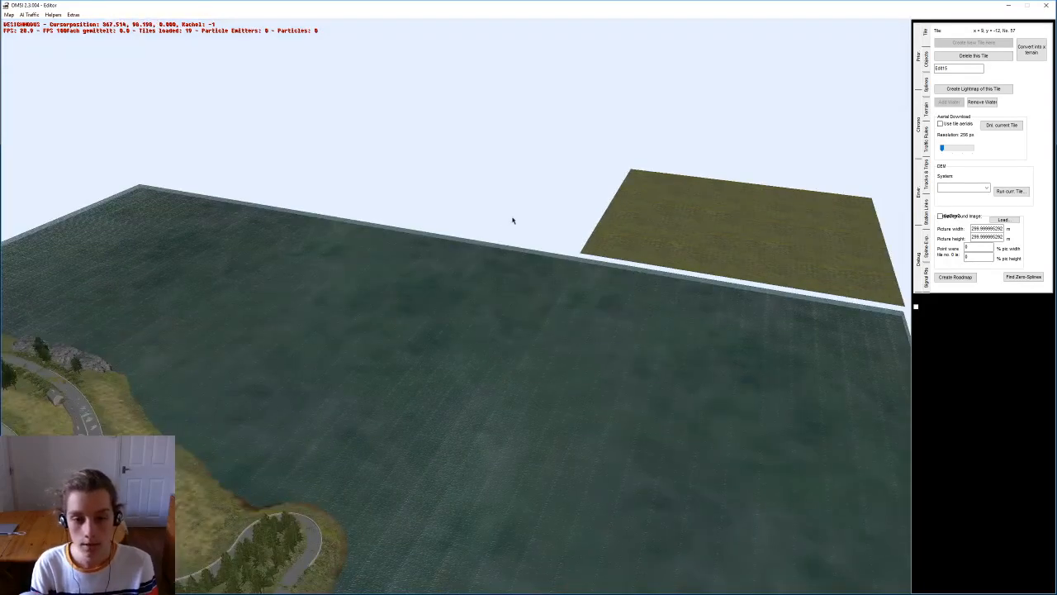
middle_click(502, 226)
right_drag(502, 227, 476, 267)
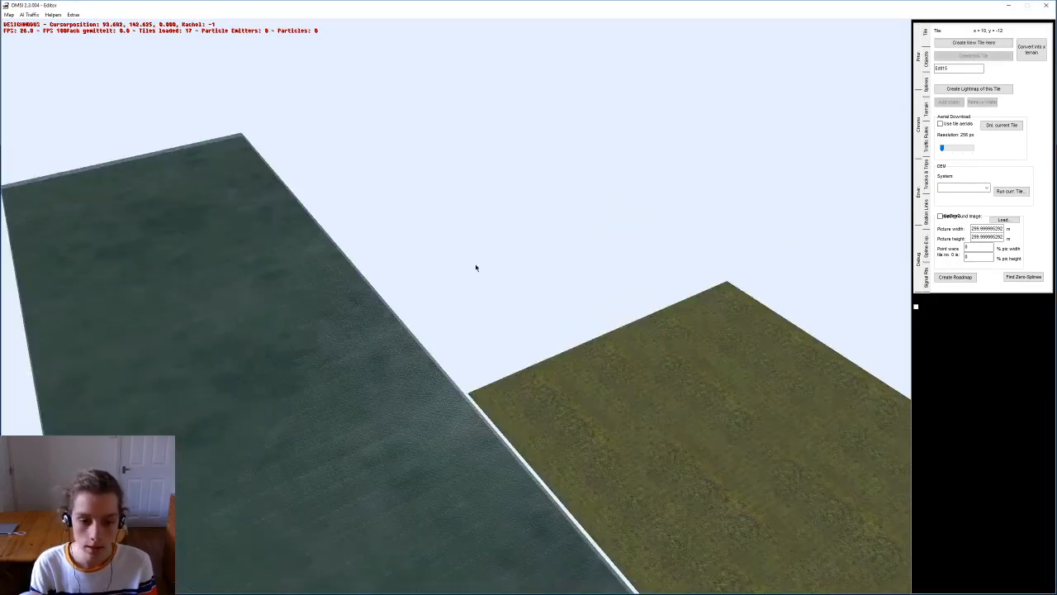
click(942, 43)
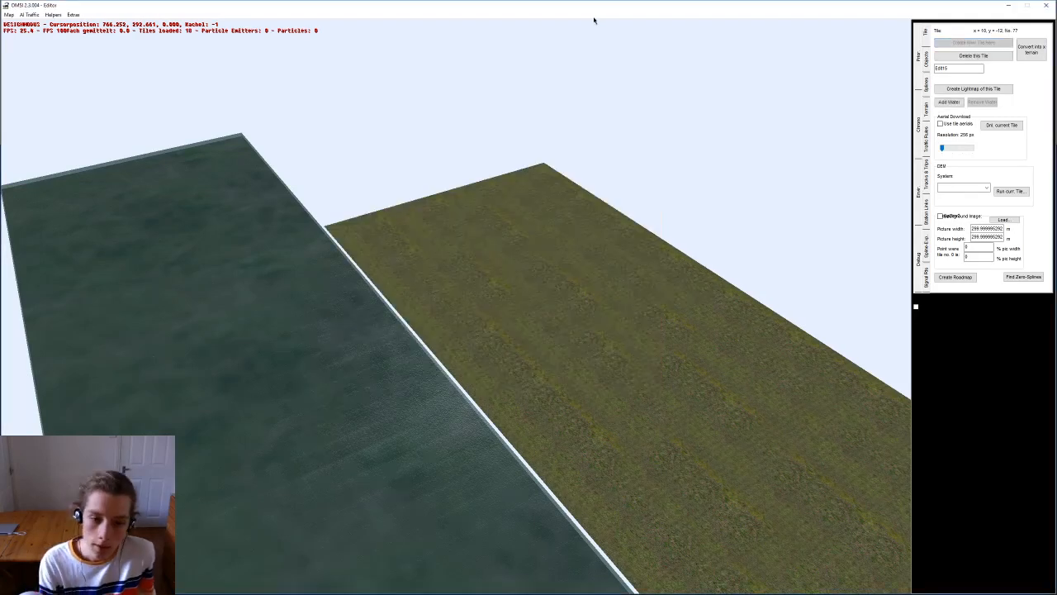
middle_click(337, 196)
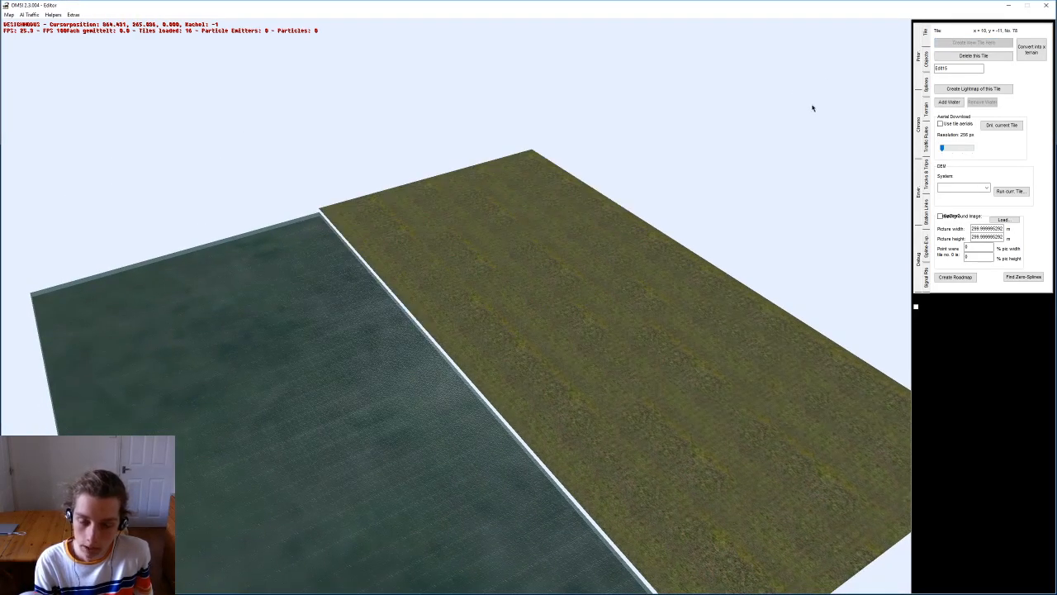
Step: Paint the erde1.bmp / feld_det.bmp ground layer over the far new grass tiles beside the sea with an enlarged brush
middle_drag(645, 175, 690, 171)
middle_click(237, 299)
middle_click(564, 297)
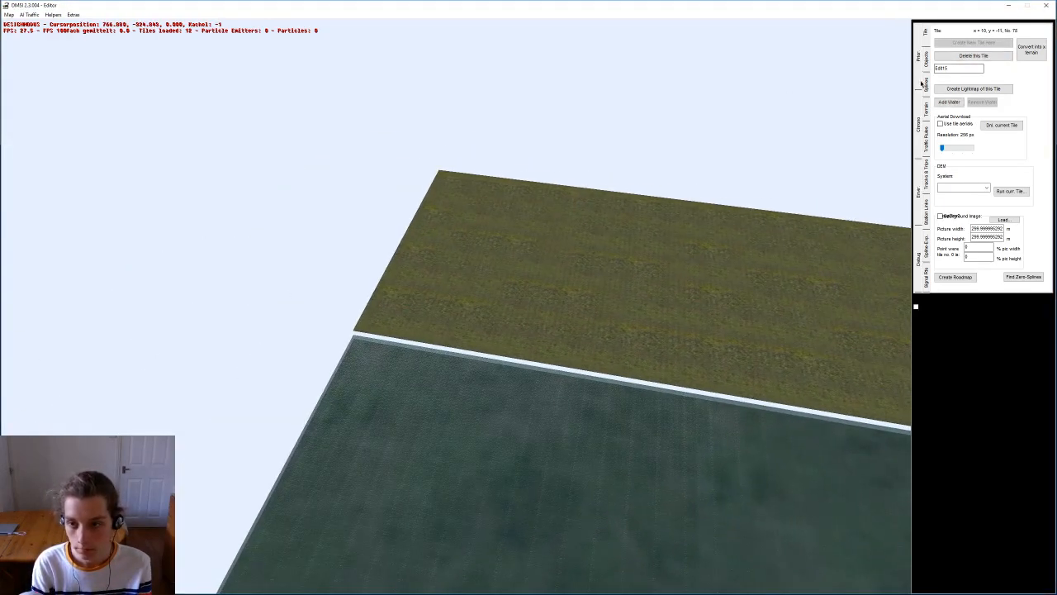
click(925, 85)
click(927, 109)
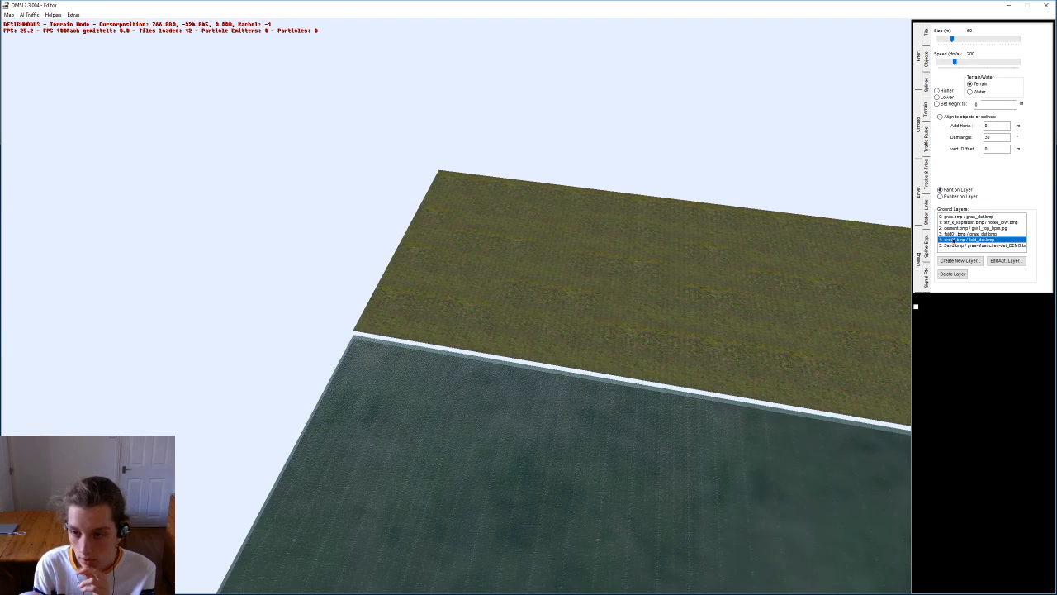
mouse_move(646, 201)
mouse_down()
mouse_move(490, 188)
mouse_move(408, 291)
mouse_move(711, 326)
mouse_move(727, 376)
mouse_move(650, 312)
mouse_up()
right_drag(650, 312, 768, 302)
mouse_move(768, 301)
middle_down()
mouse_move(644, 291)
mouse_move(534, 261)
middle_up()
mouse_move(462, 219)
mouse_down()
mouse_move(611, 175)
mouse_move(616, 192)
mouse_up()
mouse_move(591, 234)
mouse_down()
mouse_move(648, 287)
mouse_move(729, 250)
mouse_up()
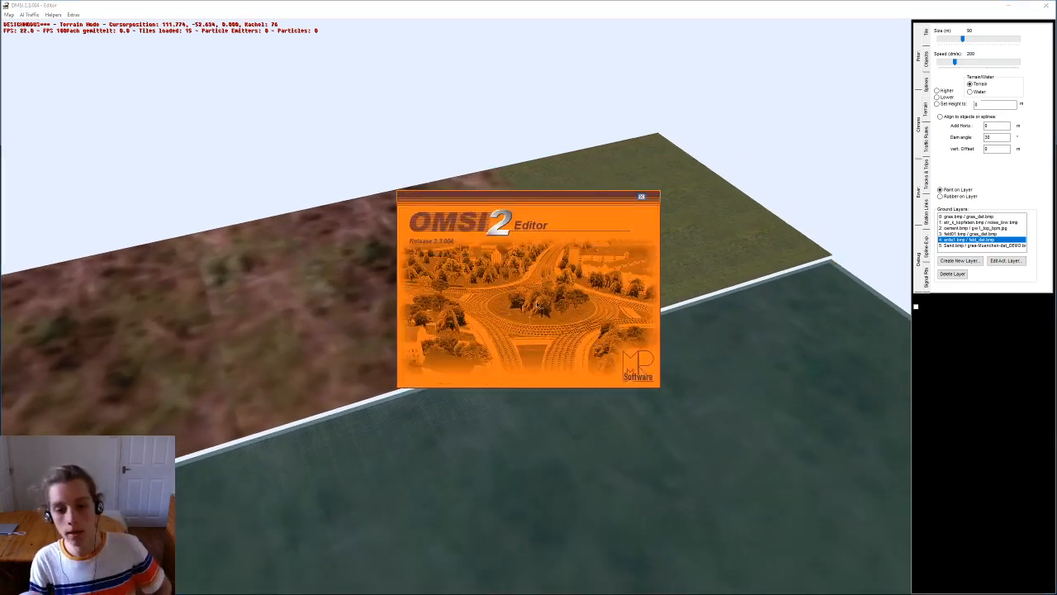
mouse_move(467, 297)
mouse_down()
mouse_move(685, 262)
mouse_move(865, 219)
mouse_move(810, 171)
mouse_up()
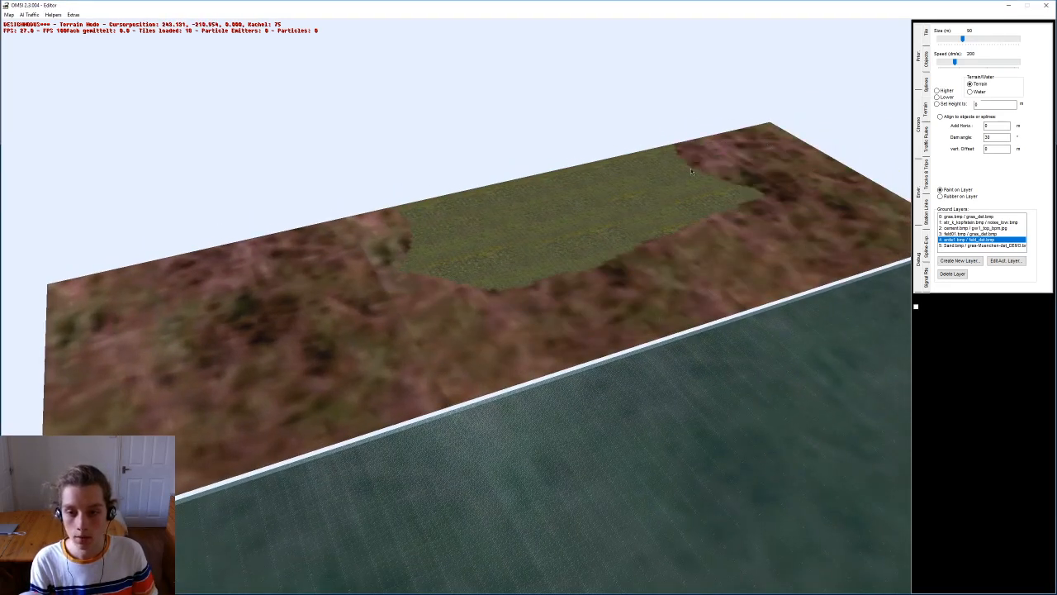
drag(751, 149, 434, 240)
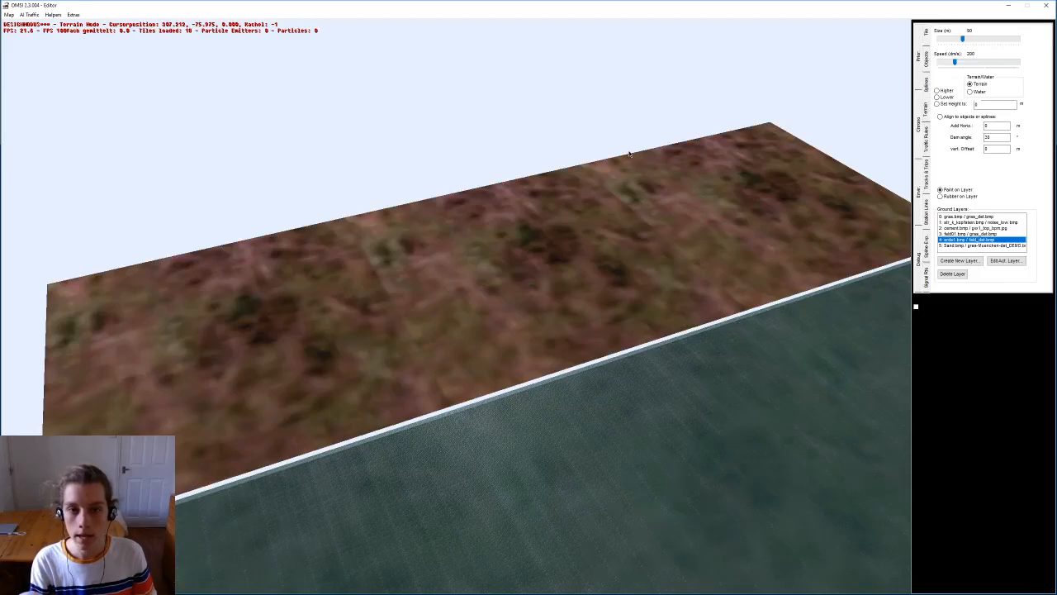
Step: Continue painting the earth ground layer along the new tiles up to the headland's shoreline
key(Right)
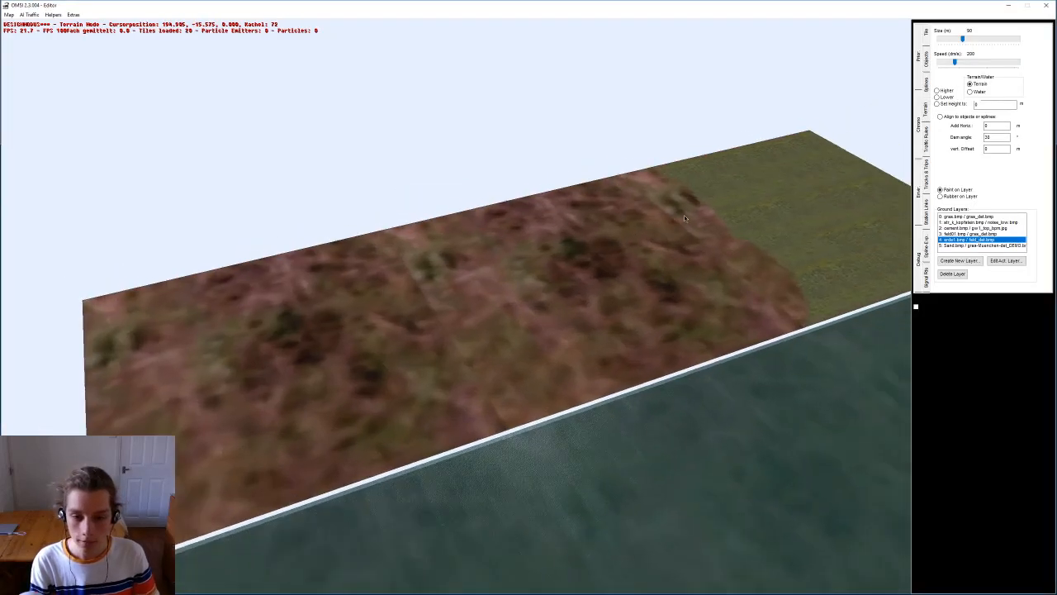
key(Right)
mouse_move(313, 407)
mouse_down()
mouse_move(185, 455)
mouse_move(304, 426)
mouse_move(369, 426)
mouse_move(320, 337)
mouse_move(307, 259)
mouse_up()
key(Down)
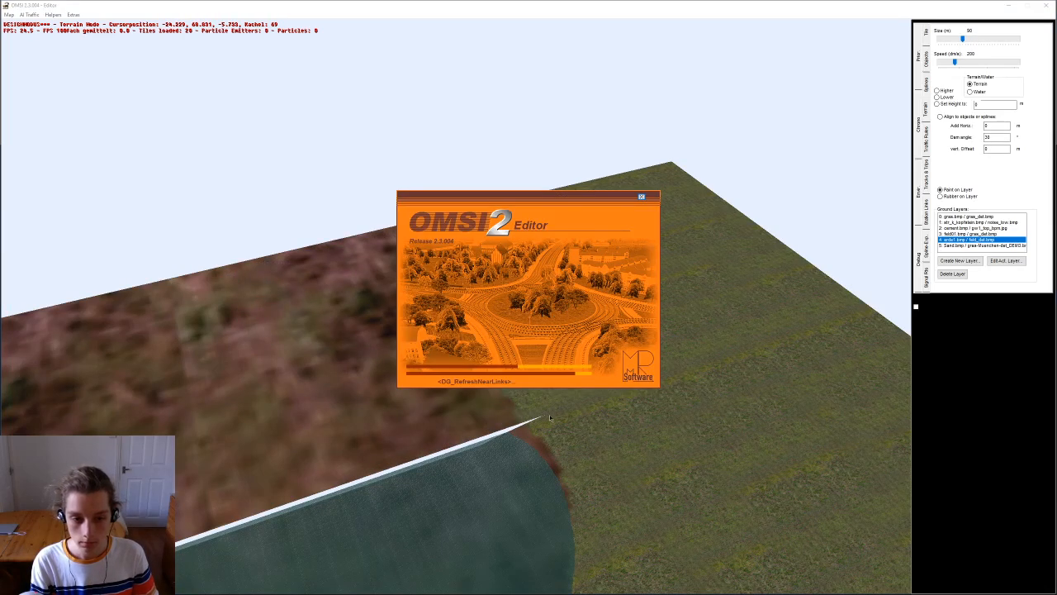
middle_drag(515, 457, 456, 304)
key(Up)
key(Up)
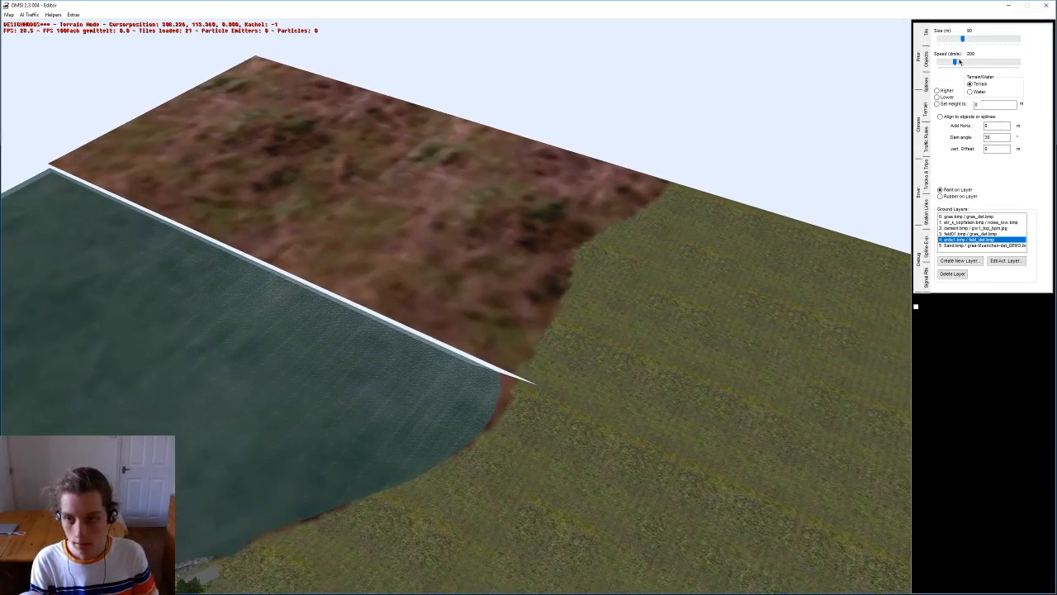
Step: Add water to the new tiles in the row alongside the existing sea
click(926, 34)
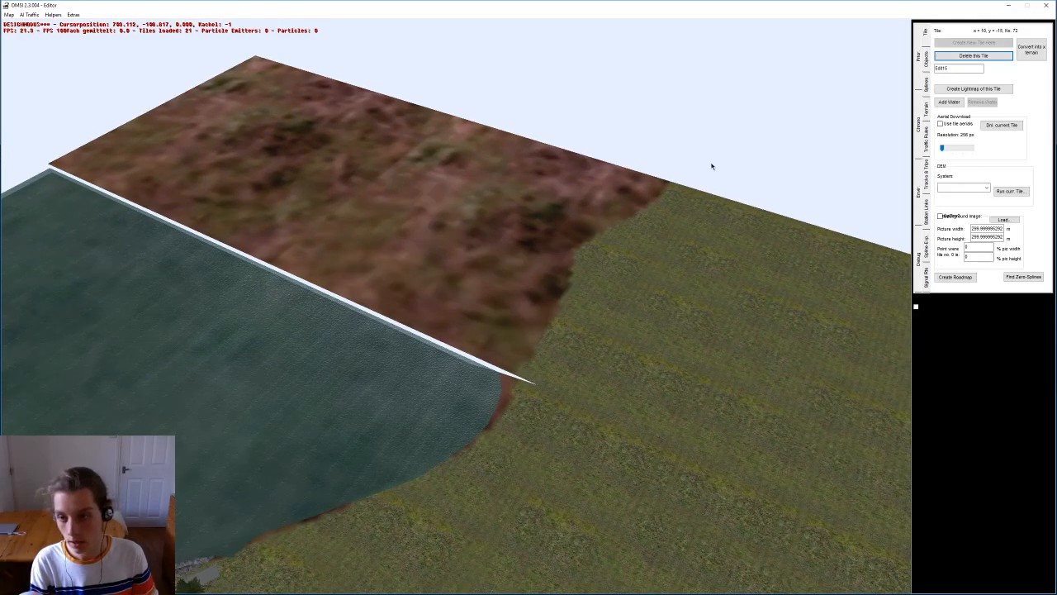
key(Up)
key(Left)
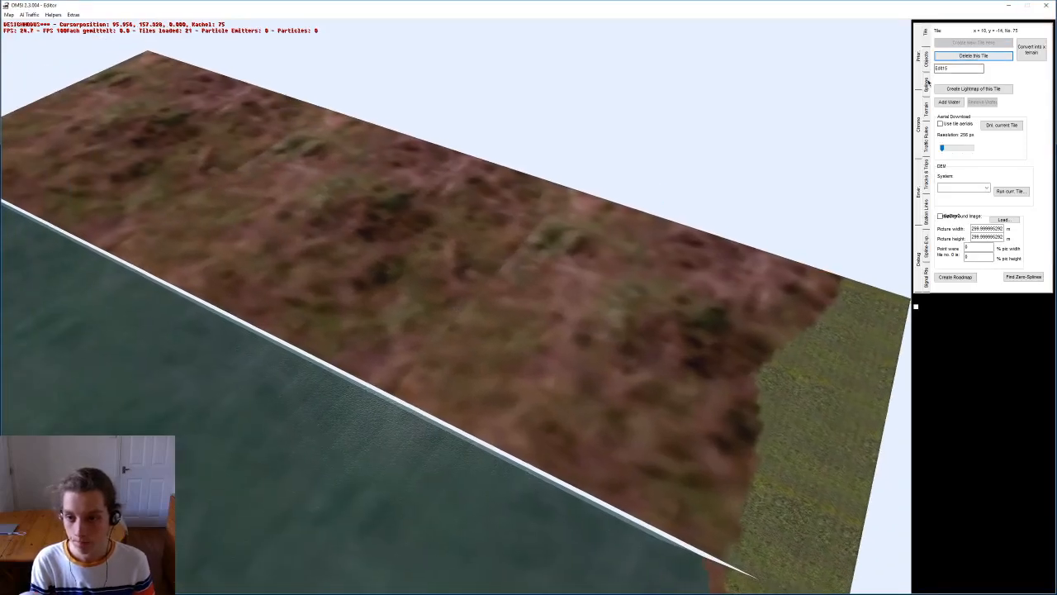
click(927, 112)
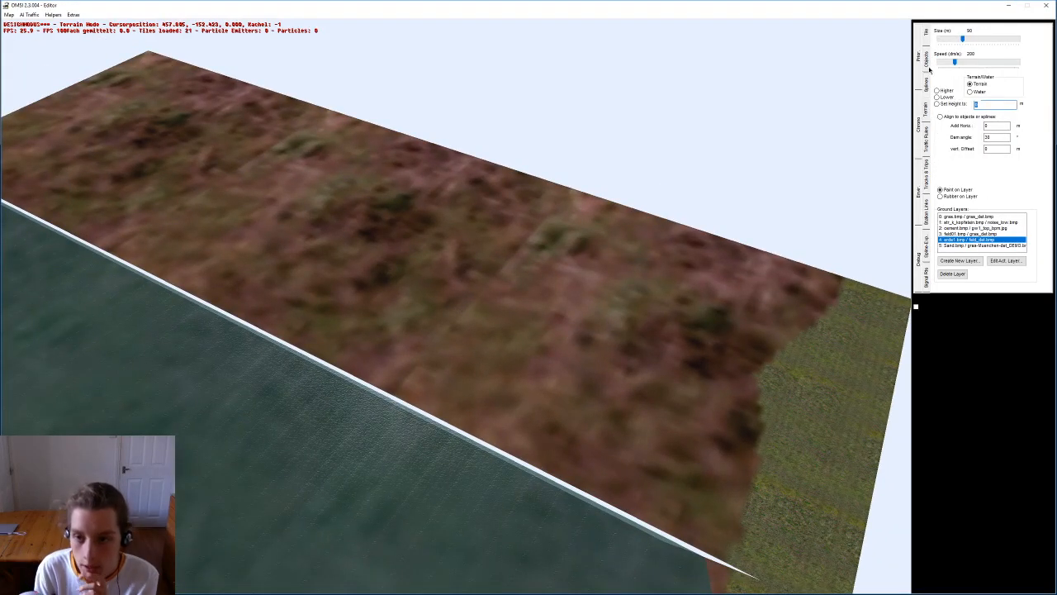
click(926, 66)
click(926, 85)
click(927, 30)
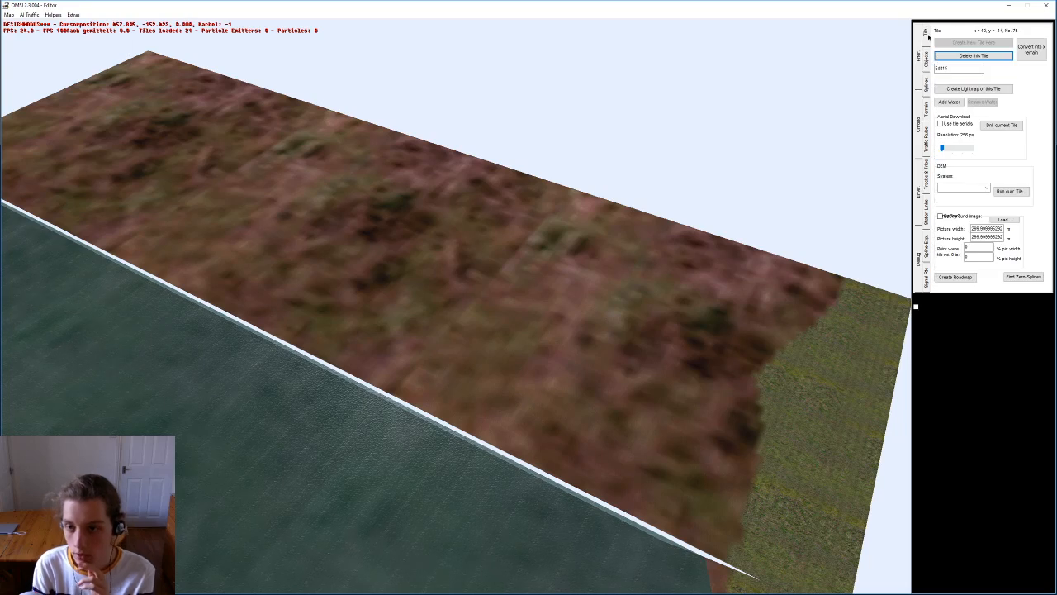
click(947, 103)
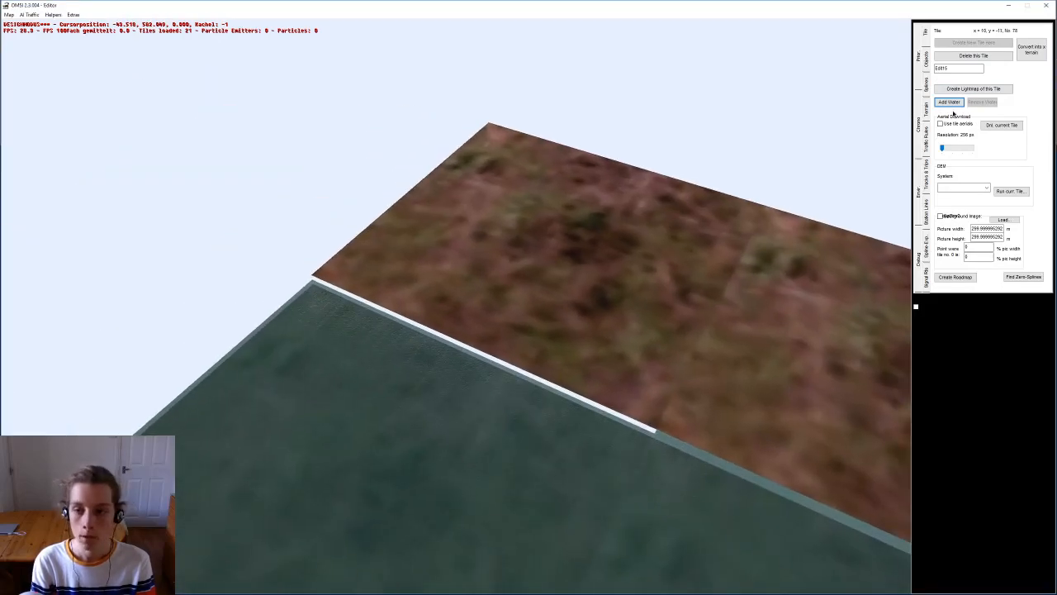
Step: Lower the terrain of the far new tiles to a set height of -10 m, using a larger brush and speed 1000
click(925, 107)
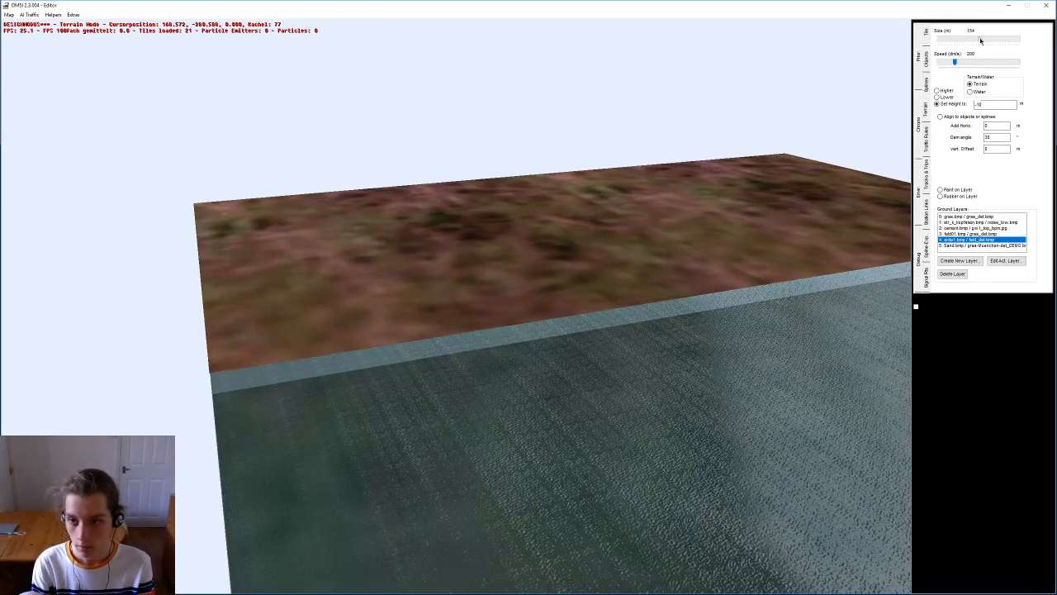
mouse_move(433, 254)
mouse_down()
mouse_move(349, 312)
mouse_move(239, 203)
mouse_up()
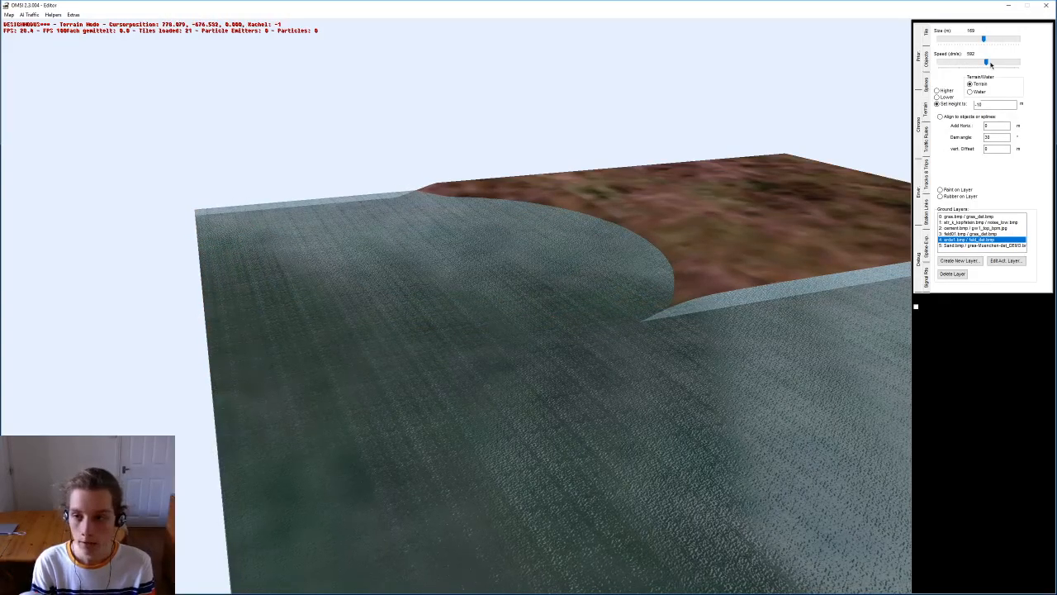
mouse_move(711, 145)
middle_down()
mouse_move(545, 286)
mouse_move(565, 273)
mouse_move(516, 264)
middle_up()
mouse_move(515, 264)
mouse_down()
mouse_move(464, 256)
mouse_move(434, 170)
mouse_move(199, 196)
mouse_up()
mouse_move(124, 238)
mouse_down()
mouse_move(494, 89)
mouse_move(284, 180)
mouse_up()
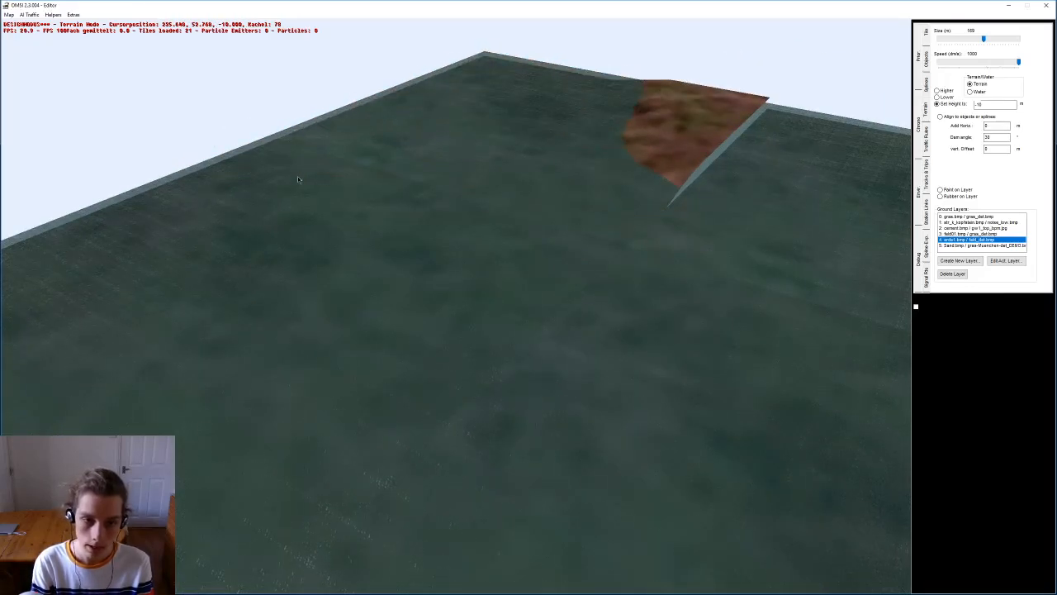
drag(608, 70, 676, 128)
Step: Lower the remaining painted terrain beneath the water to -10 m, working back towards the headland's shoreline
middle_drag(693, 121, 90, 173)
middle_drag(203, 201, 586, 203)
key(Up)
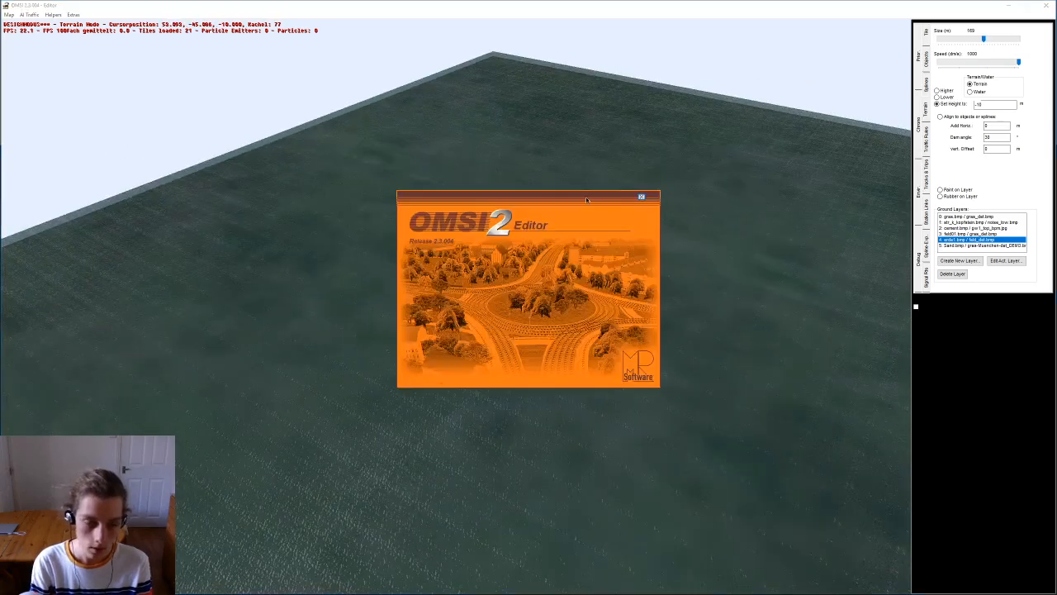
key(Up)
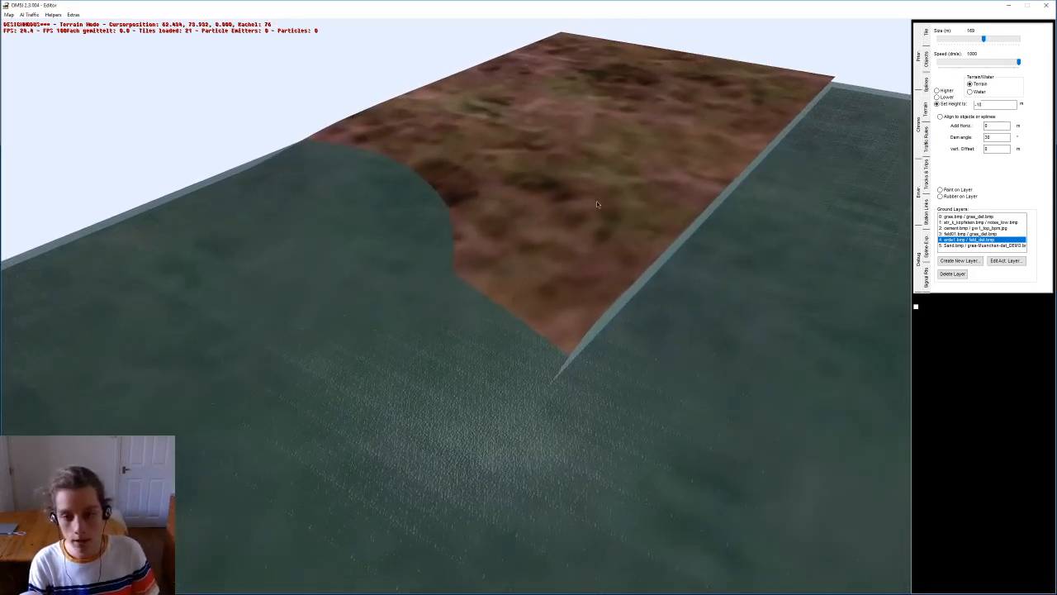
click(420, 340)
mouse_move(411, 344)
mouse_down()
mouse_move(338, 356)
mouse_move(496, 166)
mouse_move(289, 227)
mouse_up()
mouse_move(146, 263)
mouse_down()
mouse_move(506, 71)
mouse_move(716, 177)
mouse_up()
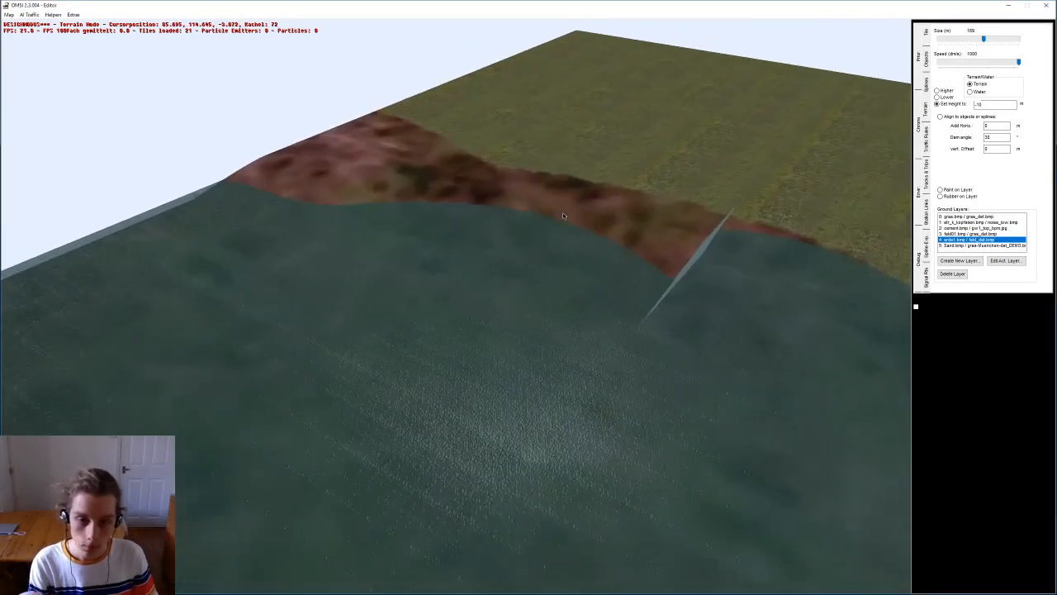
Step: Lower the shoreline terrain around the exposed water sliver at the tile border to -10 m, using a 10 m brush
right_drag(564, 215, 559, 223)
drag(532, 367, 490, 372)
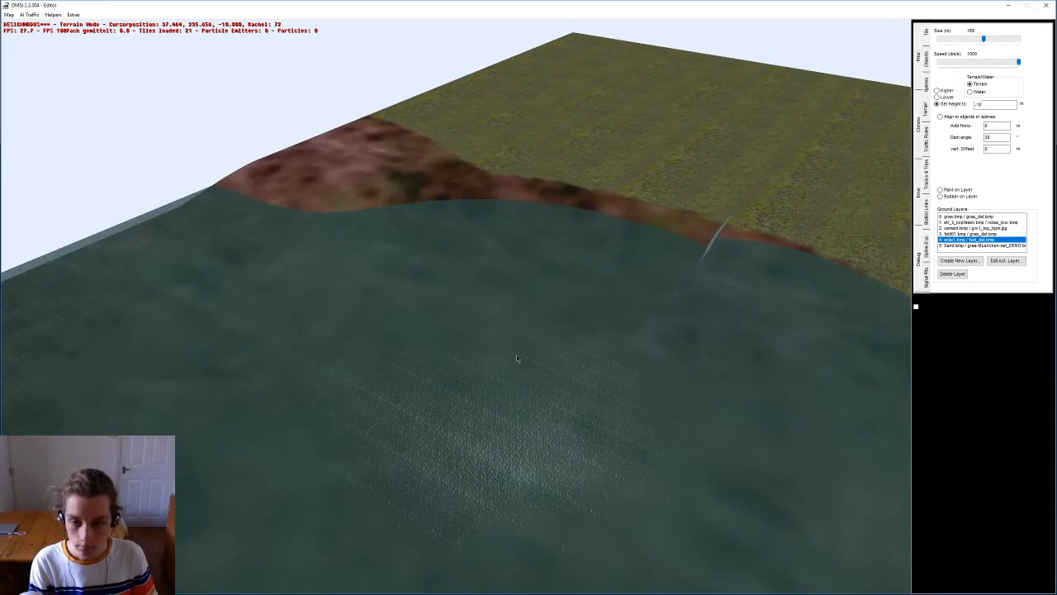
right_drag(501, 339, 625, 441)
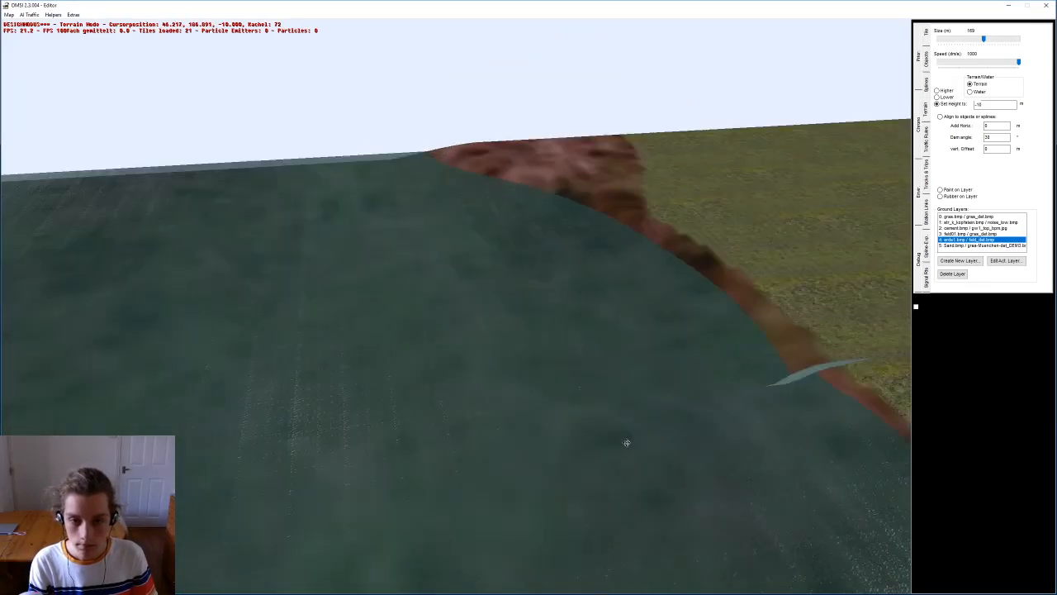
middle_drag(663, 479, 543, 374)
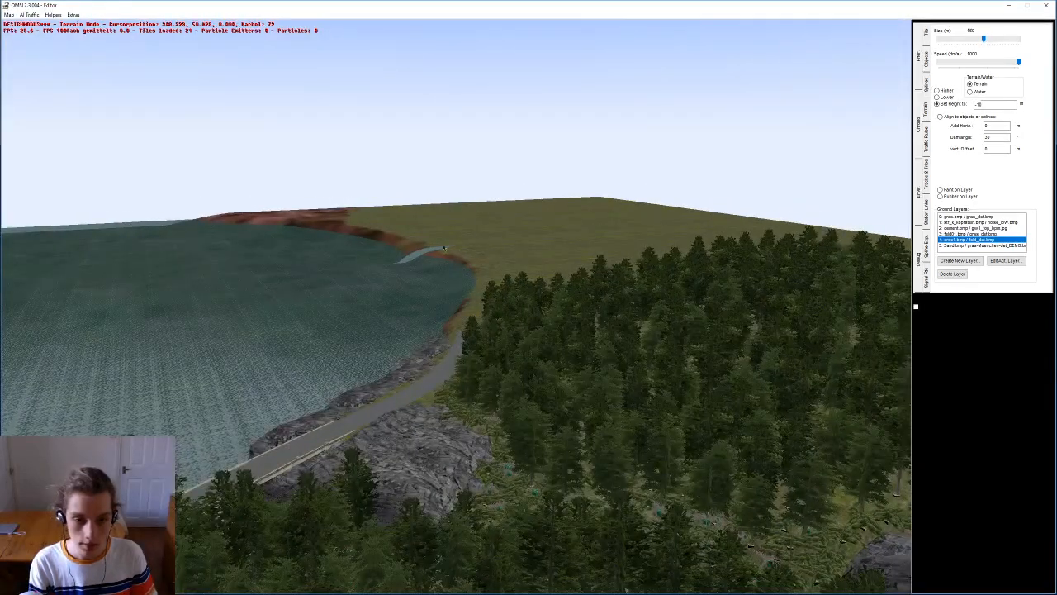
scroll(429, 270, up, 10)
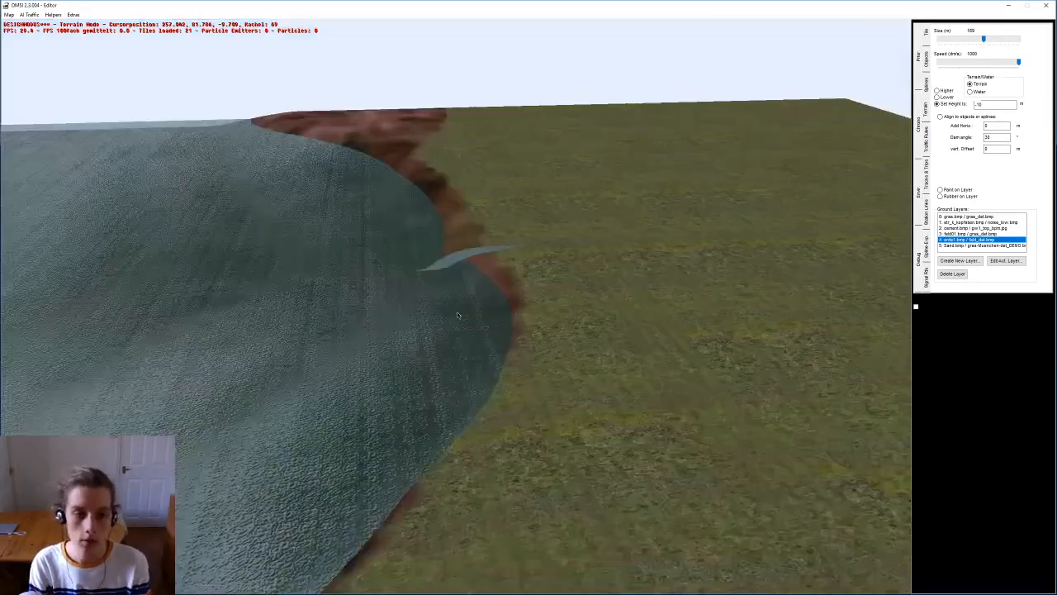
middle_drag(502, 195, 492, 190)
right_drag(492, 190, 529, 389)
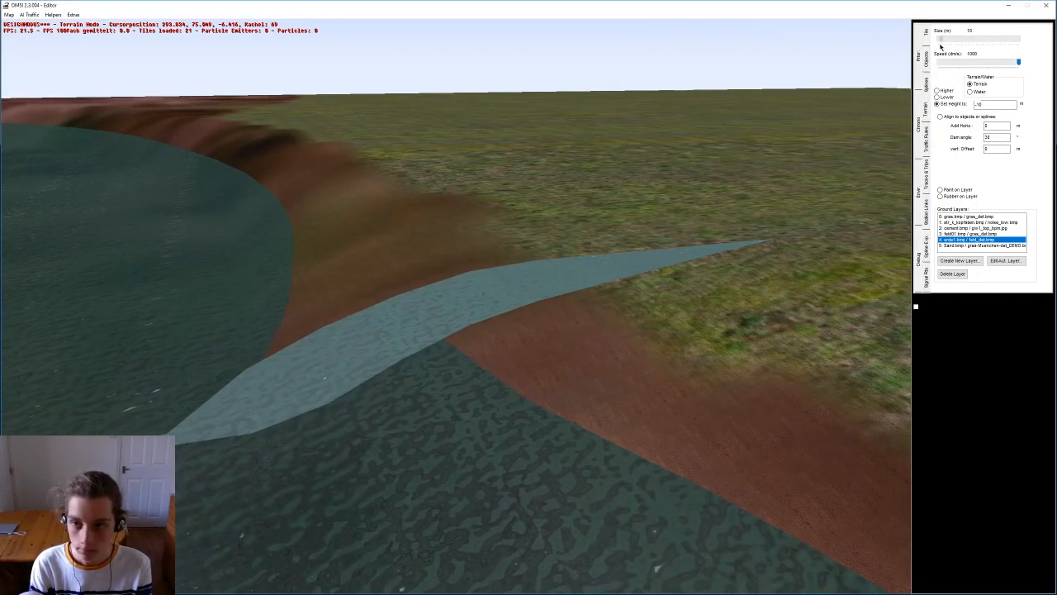
middle_drag(283, 240, 240, 475)
mouse_move(240, 475)
mouse_down()
mouse_move(293, 416)
mouse_move(500, 370)
mouse_move(600, 311)
mouse_move(621, 312)
mouse_up()
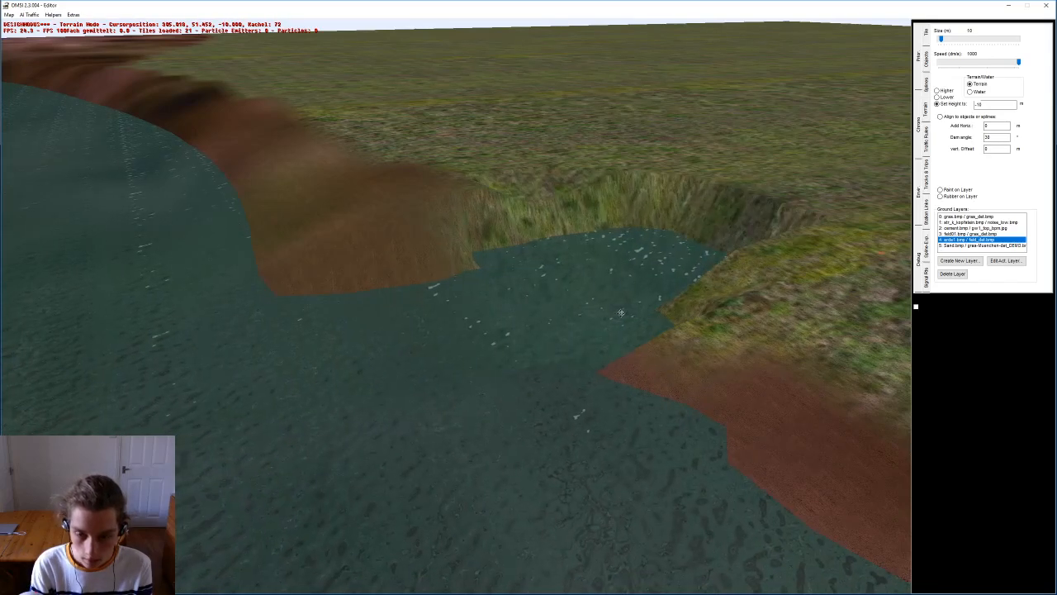
Step: Examine the inlet cut into the shoreline and its surroundings from several angles, including from the end of the coastal road
middle_drag(559, 285, 582, 462)
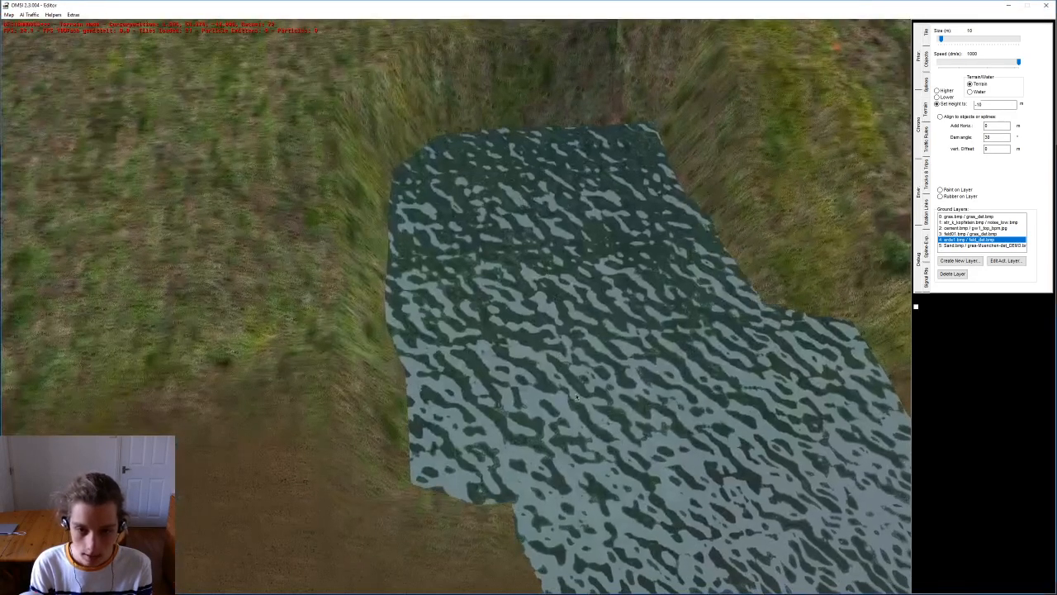
right_drag(583, 462, 604, 123)
middle_drag(604, 124, 702, 42)
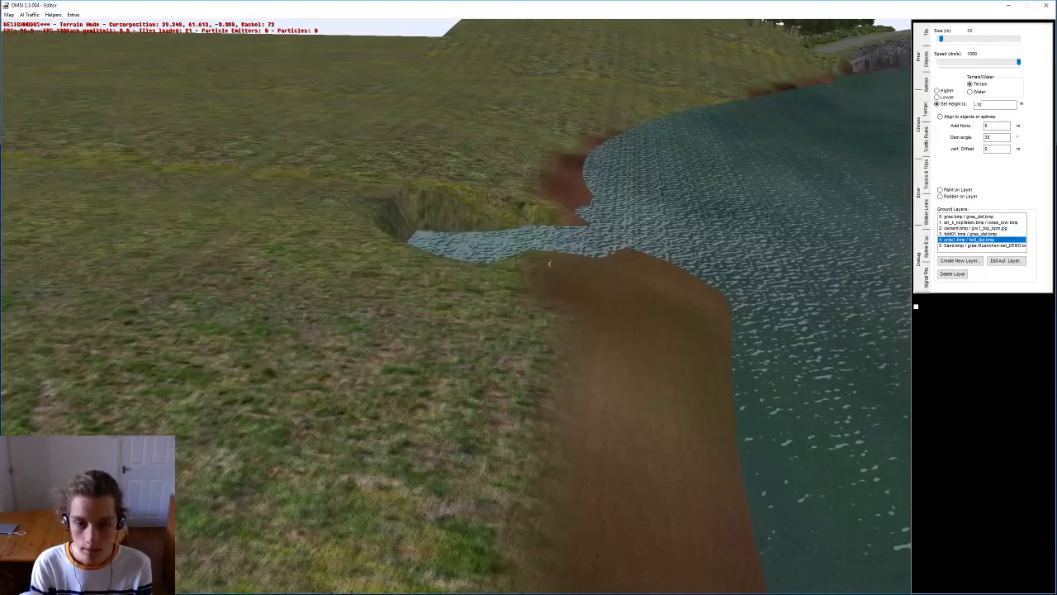
right_drag(570, 322, 555, 258)
middle_drag(555, 258, 560, 254)
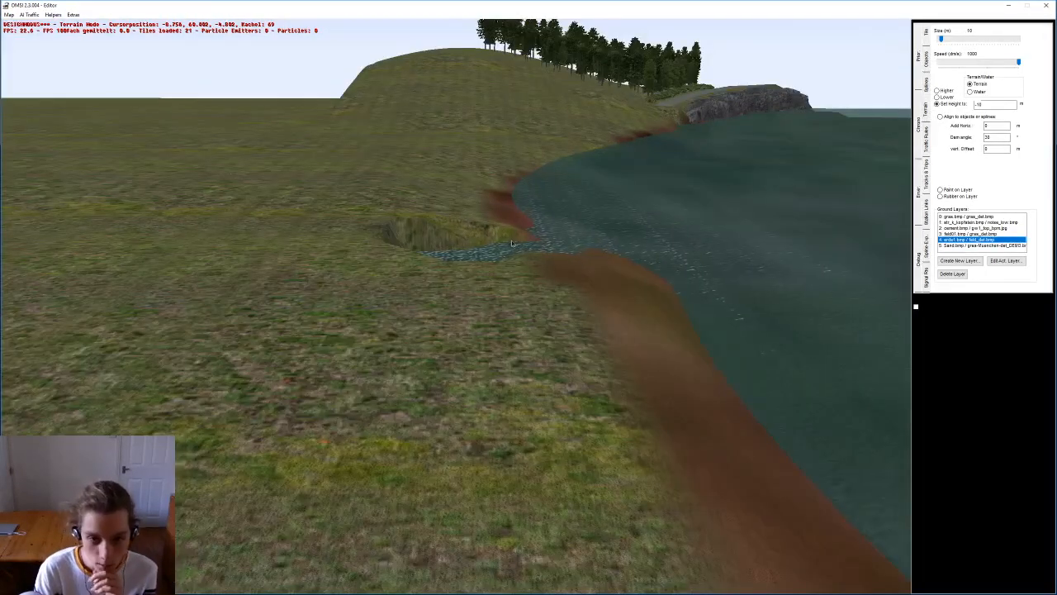
key(Up)
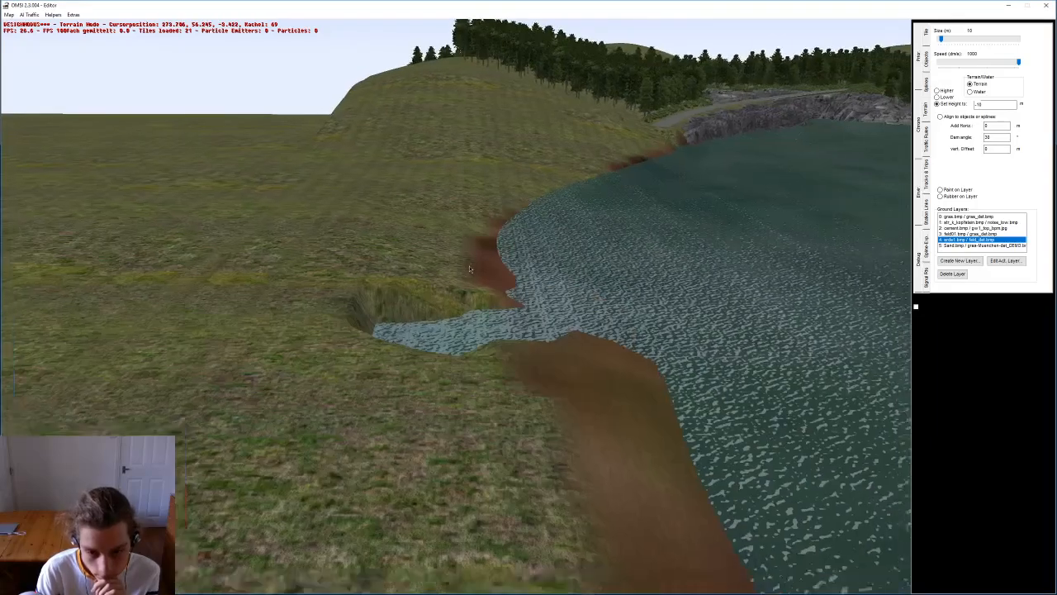
middle_drag(483, 257, 496, 267)
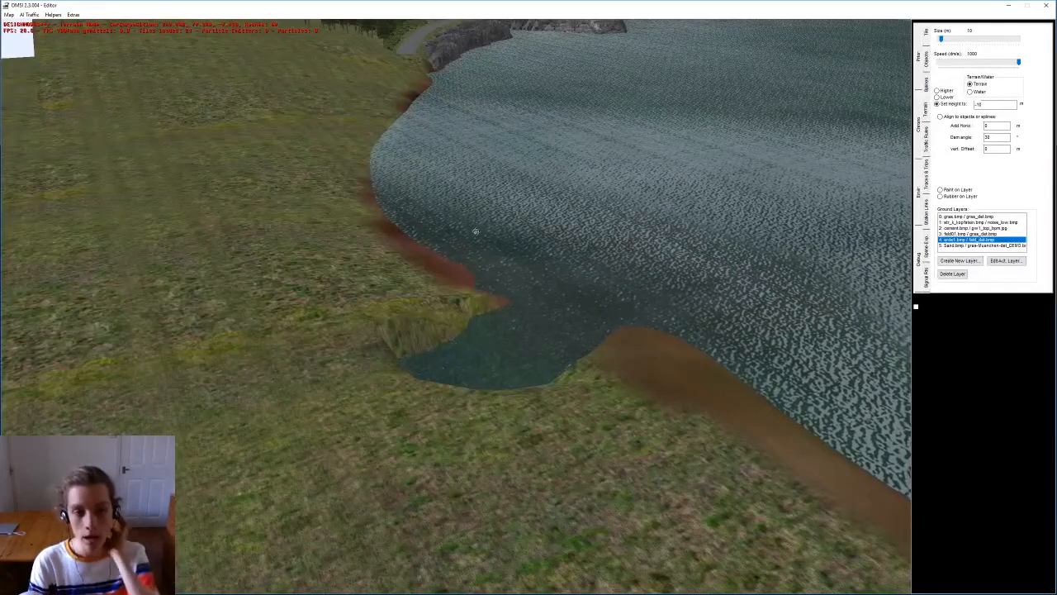
middle_drag(474, 231, 507, 139)
middle_drag(484, 198, 449, 202)
key(Up)
middle_drag(421, 307, 450, 318)
right_drag(450, 318, 464, 371)
middle_drag(464, 371, 396, 330)
right_drag(396, 330, 363, 200)
middle_drag(364, 200, 165, 115)
middle_drag(250, 151, 239, 152)
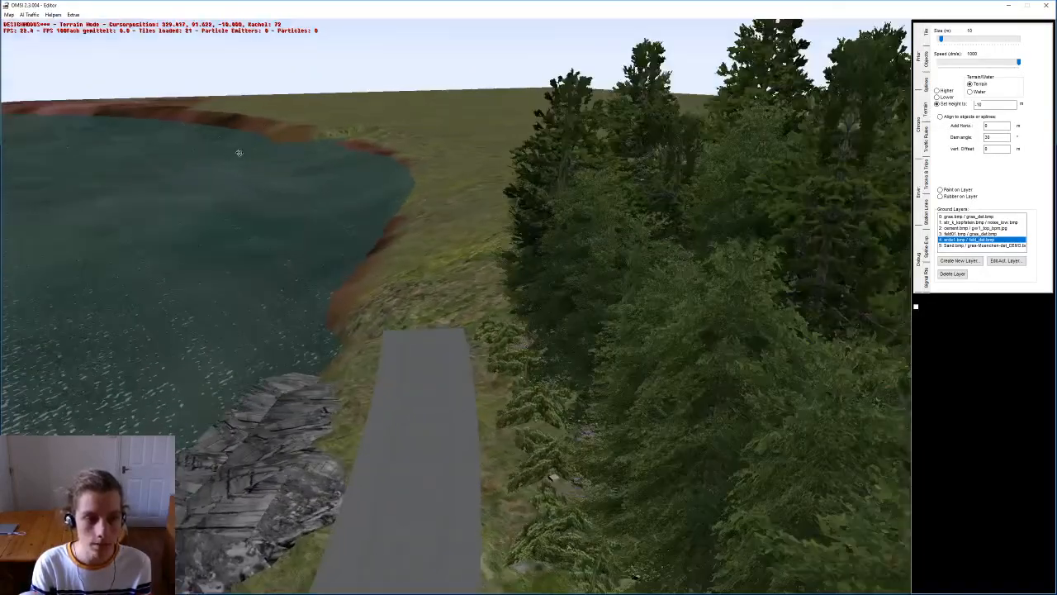
right_drag(438, 240, 386, 185)
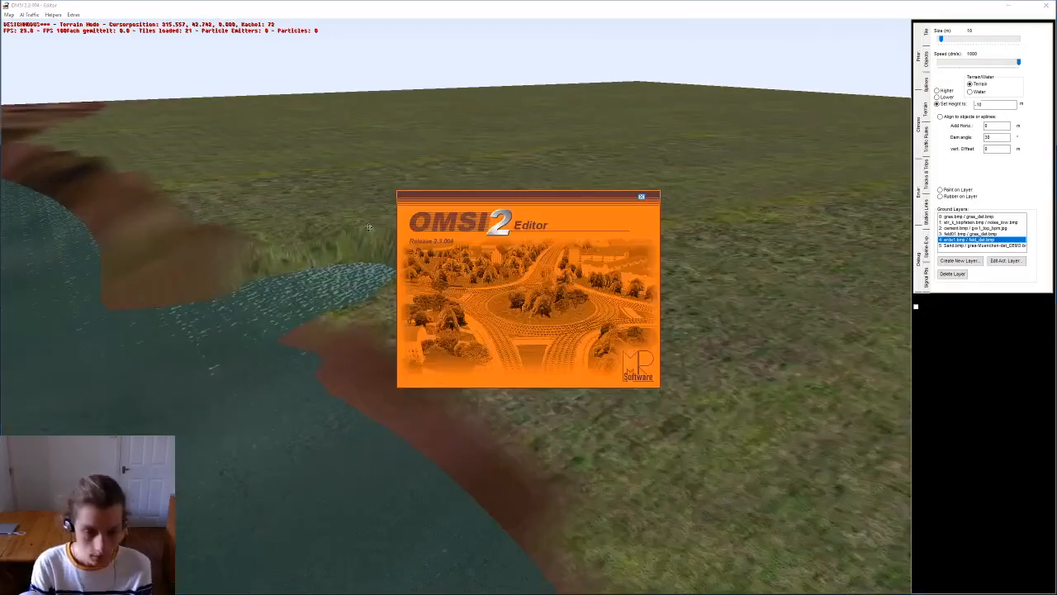
Step: Fill the inlet at the tile border back up to a set height of 0 m to rebuild the shoreline
right_drag(657, 313, 653, 287)
middle_drag(654, 287, 727, 269)
double_click(980, 105)
text(0)
mouse_move(519, 324)
mouse_down()
mouse_move(569, 330)
mouse_move(607, 388)
mouse_move(699, 327)
mouse_move(606, 507)
mouse_move(678, 437)
mouse_up()
drag(788, 336, 609, 572)
middle_drag(609, 571, 662, 314)
mouse_move(661, 314)
mouse_down()
mouse_move(610, 276)
mouse_move(591, 316)
mouse_move(596, 269)
mouse_move(591, 301)
mouse_up()
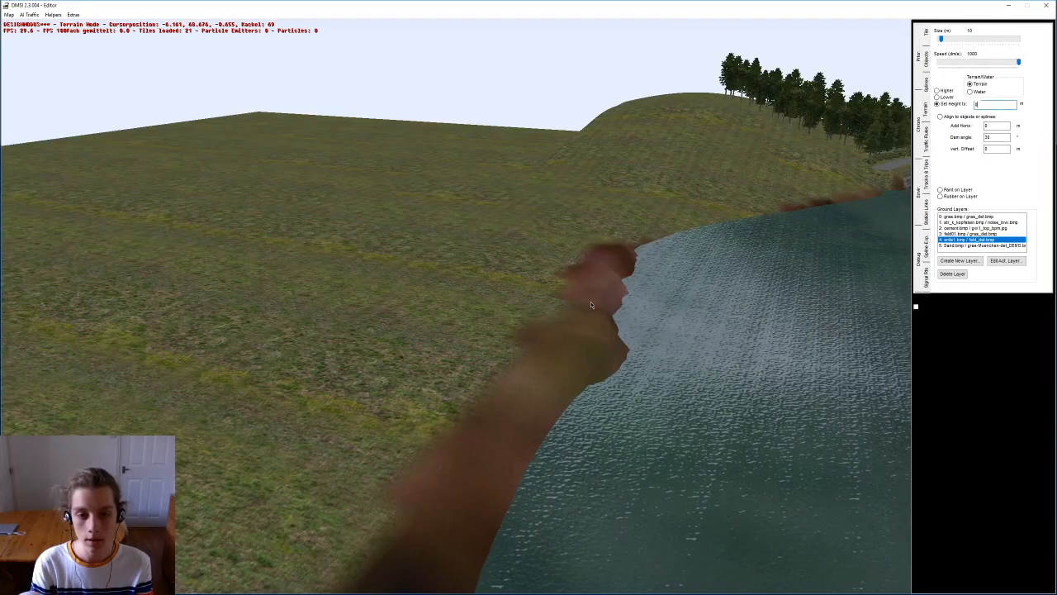
Step: Select the last spline of the coastal road and attach a new road segment to its end
right_drag(632, 252, 499, 288)
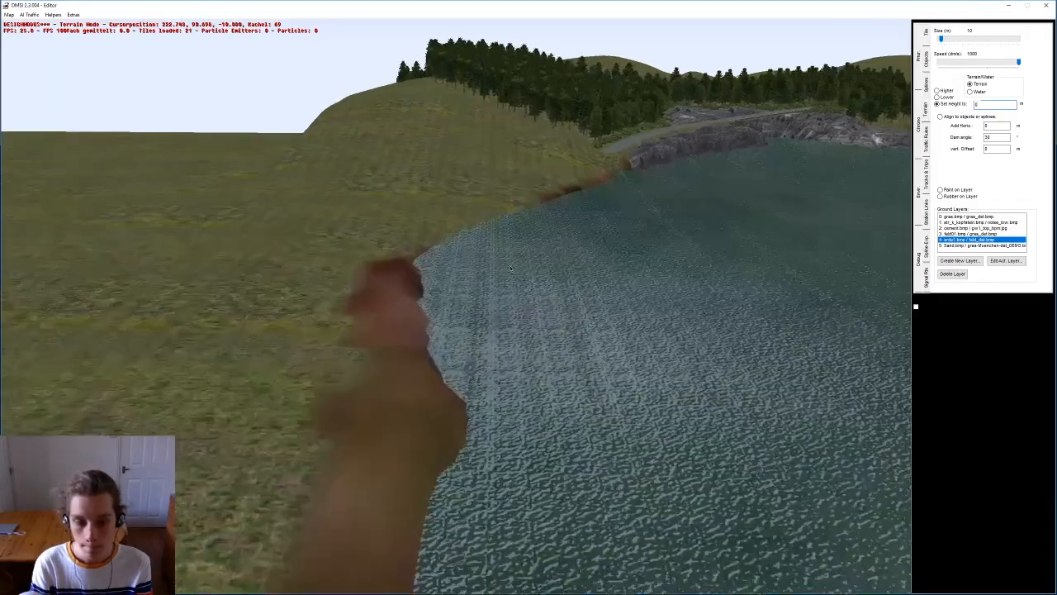
scroll(498, 288, up, 5)
scroll(522, 297, up, 3)
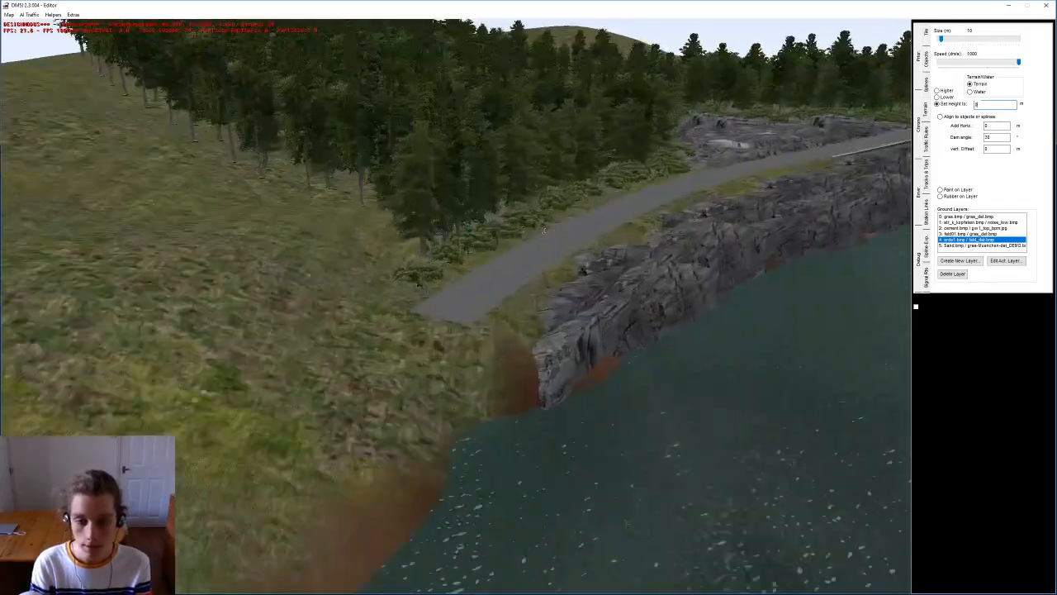
click(578, 287)
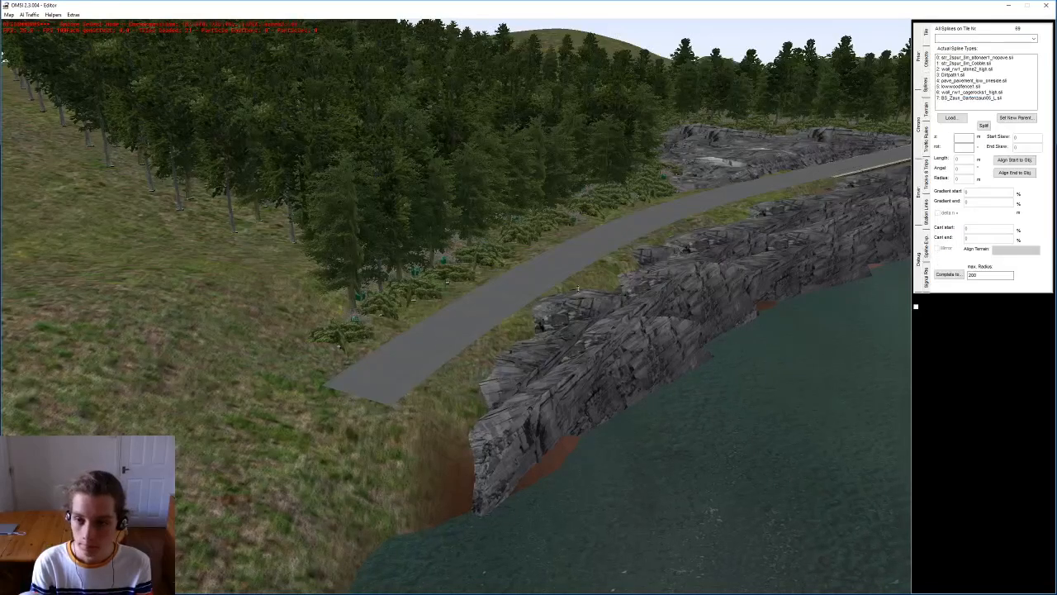
click(351, 372)
middle_drag(334, 329, 421, 285)
right_drag(421, 285, 578, 264)
middle_drag(579, 265, 779, 214)
key(n)
middle_drag(668, 213, 917, 216)
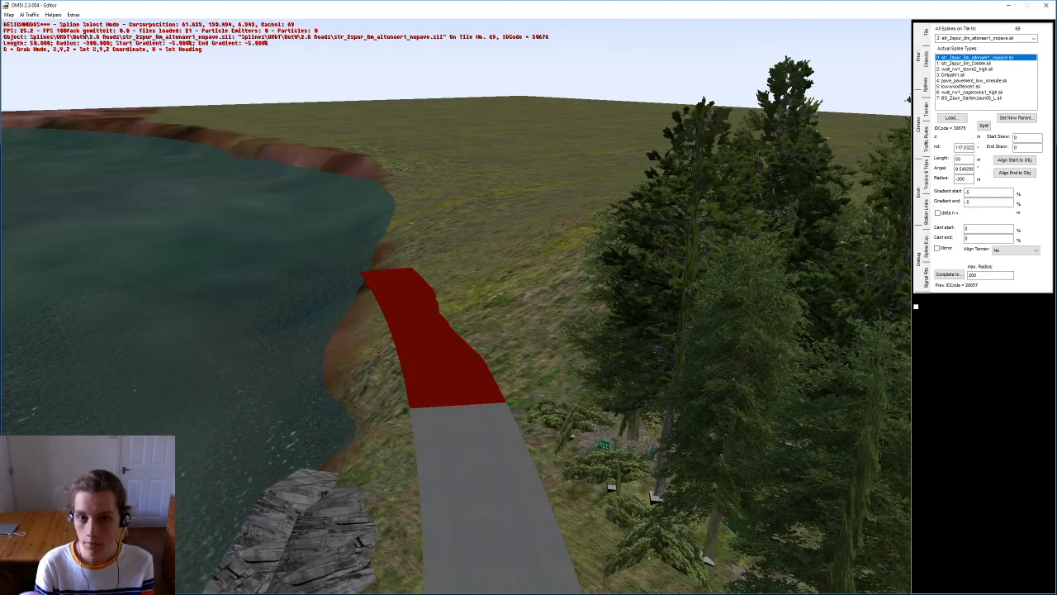
key(ctrl)
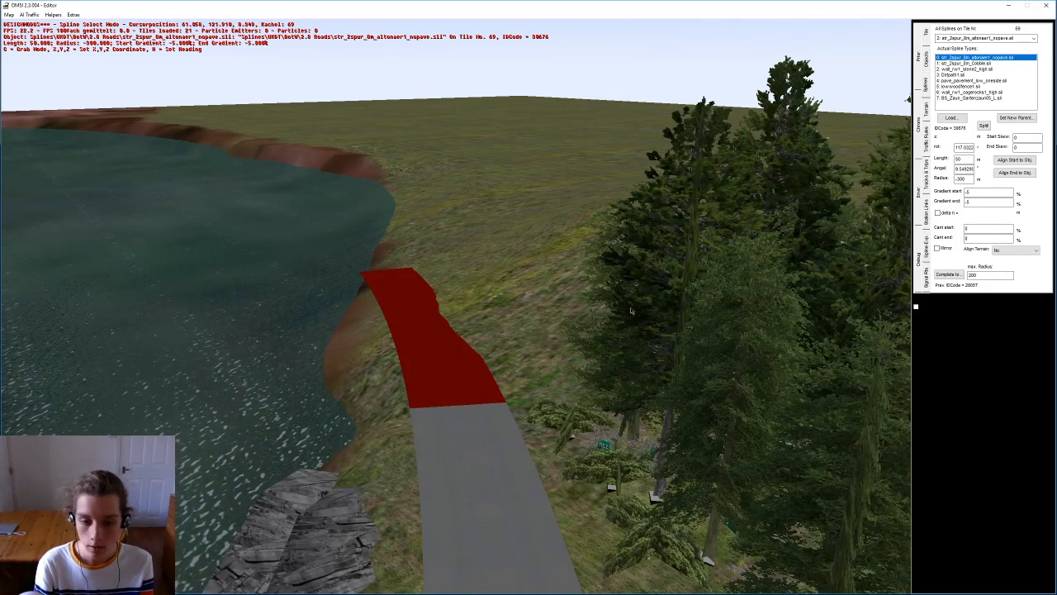
middle_drag(632, 309, 633, 308)
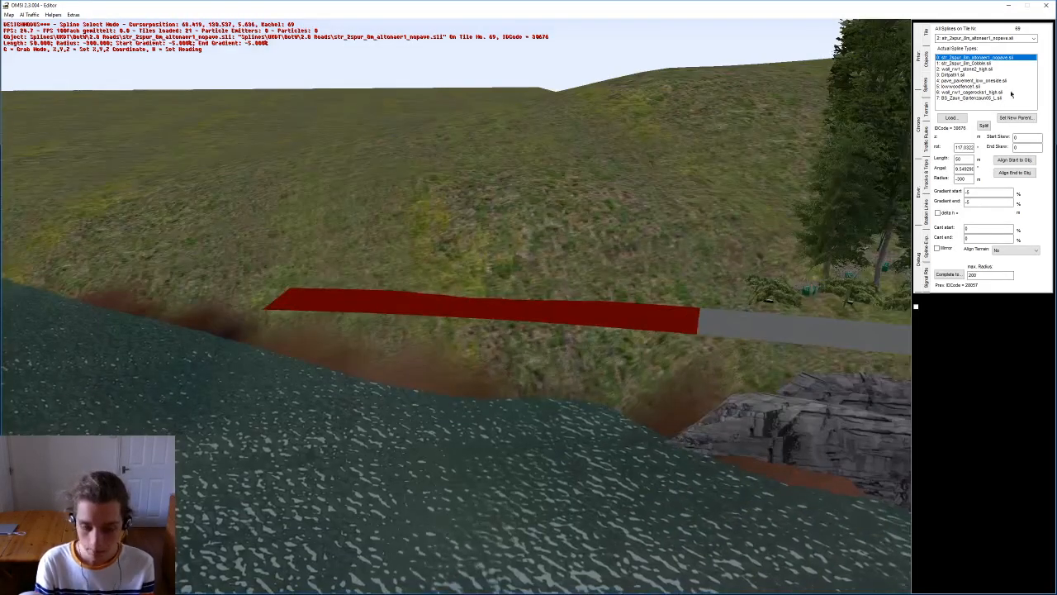
Step: Set the new road segment's radius to 300 m and its end gradient to 10%
double_click(963, 179)
text(0)
key(Return)
text(300)
key(Return)
middle_drag(758, 114, 515, 176)
mouse_move(629, 93)
middle_down()
mouse_move(588, 91)
mouse_move(615, 89)
middle_up()
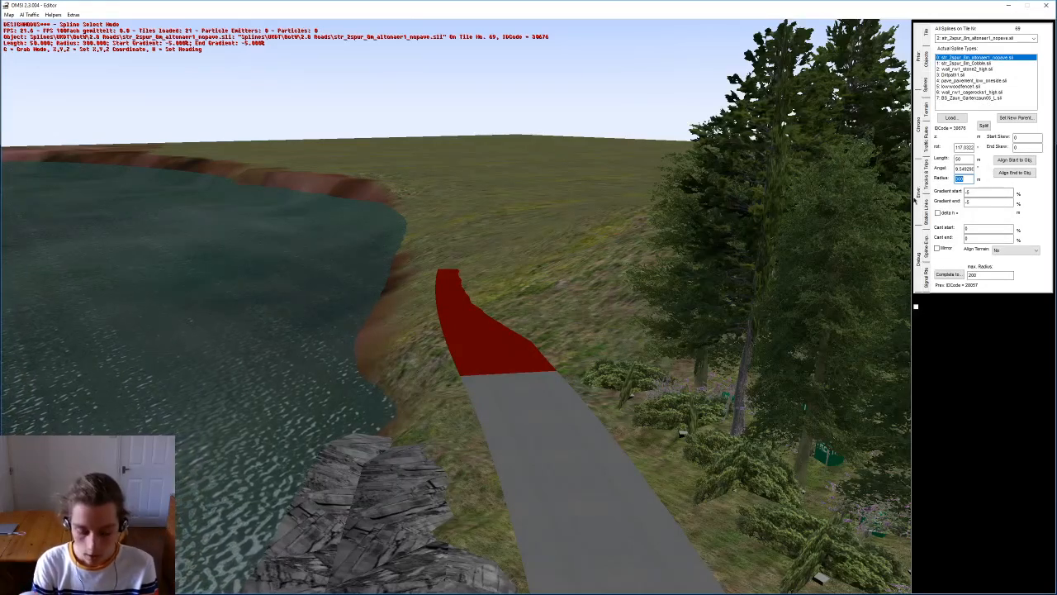
double_click(979, 200)
text(0)
key(Return)
Step: Start closing the water gap between the inland tiles by setting the terrain there to 0 m with a 3 m brush
middle_drag(603, 253, 477, 255)
middle_drag(528, 320, 867, 117)
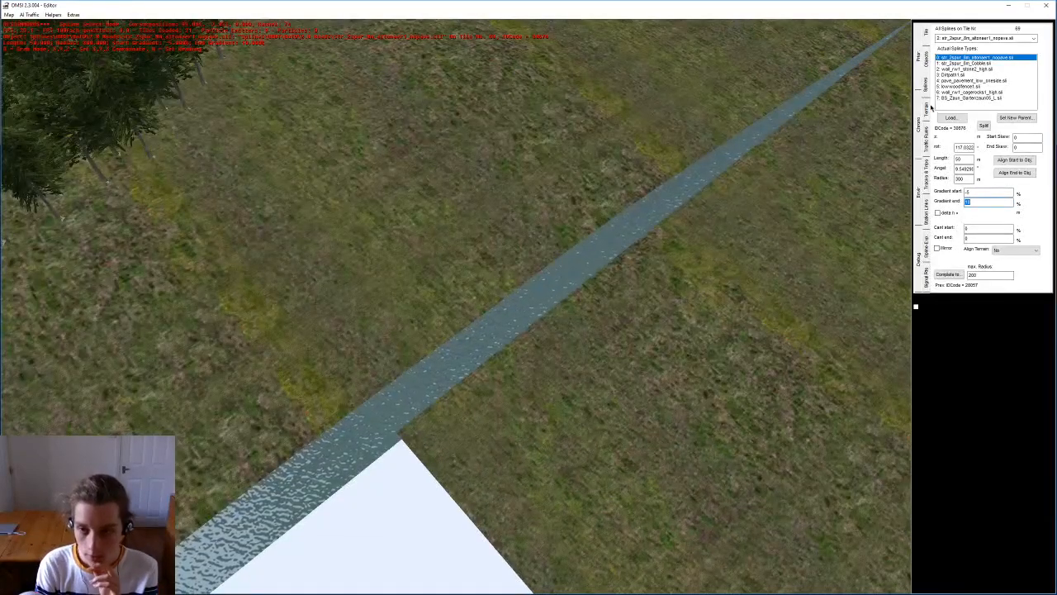
click(926, 107)
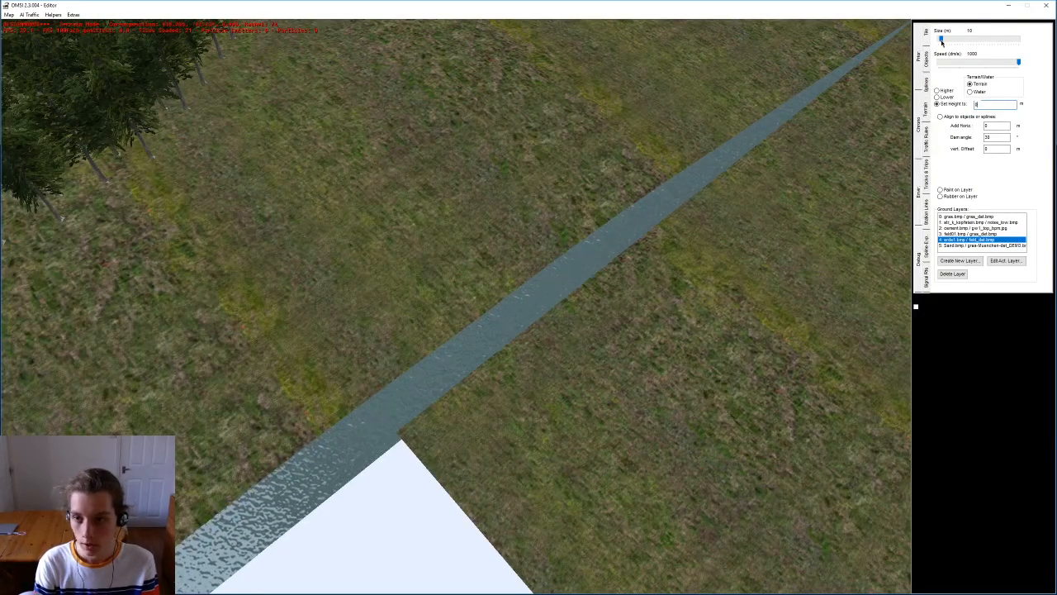
drag(482, 380, 401, 432)
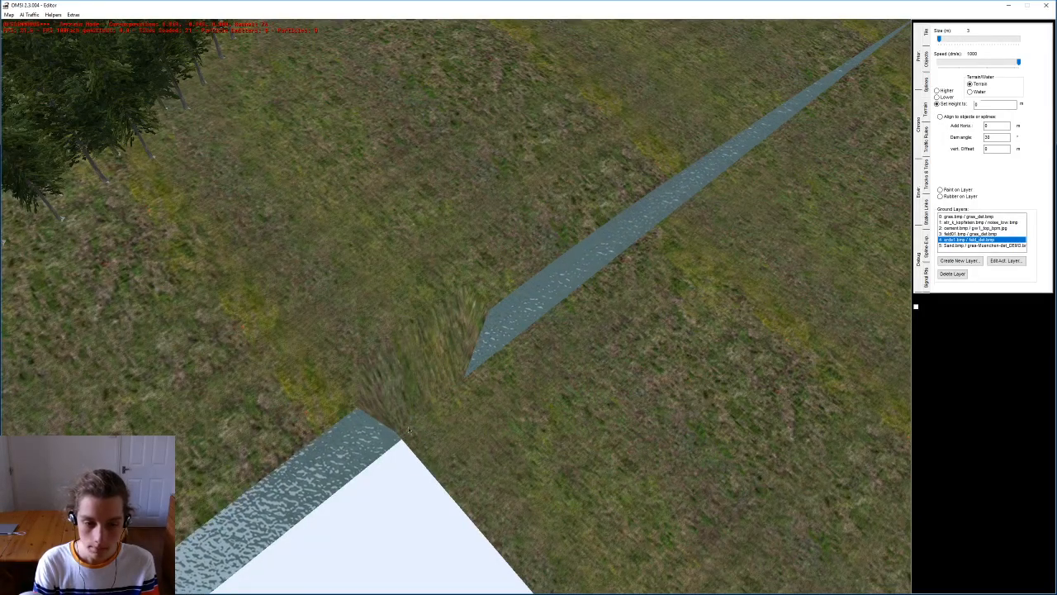
mouse_move(468, 375)
mouse_down()
mouse_move(532, 334)
mouse_move(503, 352)
mouse_up()
mouse_move(540, 322)
mouse_down()
mouse_move(558, 310)
mouse_move(587, 232)
mouse_up()
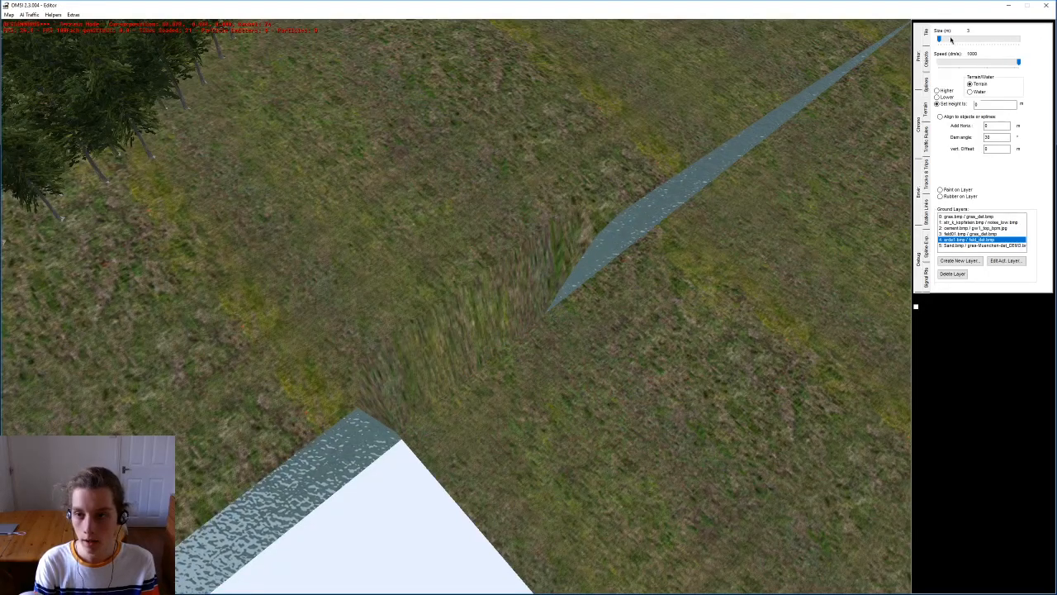
Step: Close the rest of the gap along the tile border at height 0 m, using a 10 m brush
mouse_move(603, 329)
mouse_down()
mouse_move(627, 276)
mouse_move(767, 152)
mouse_up()
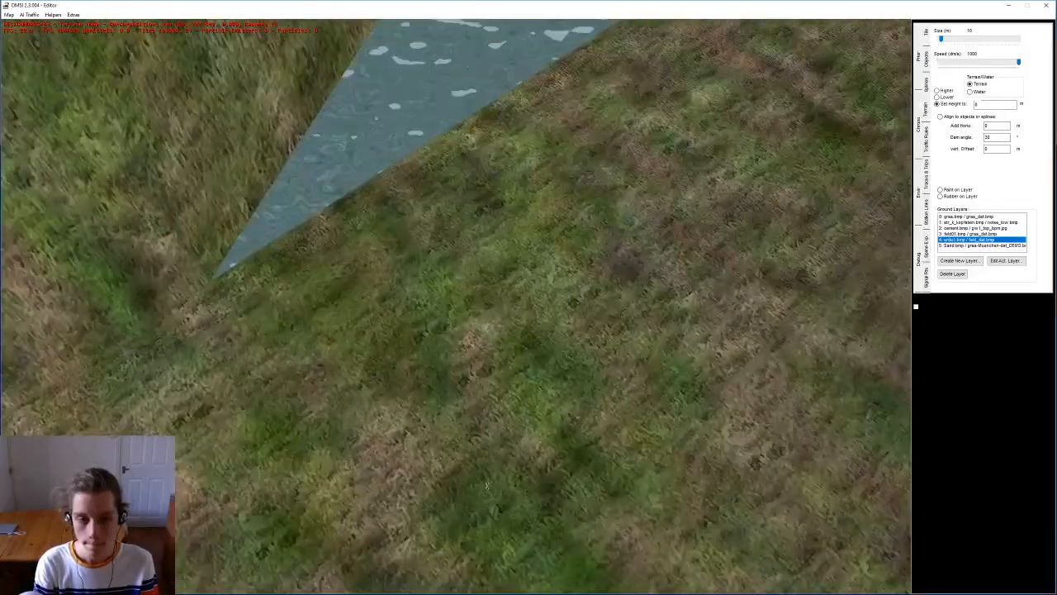
scroll(562, 237, up, 5)
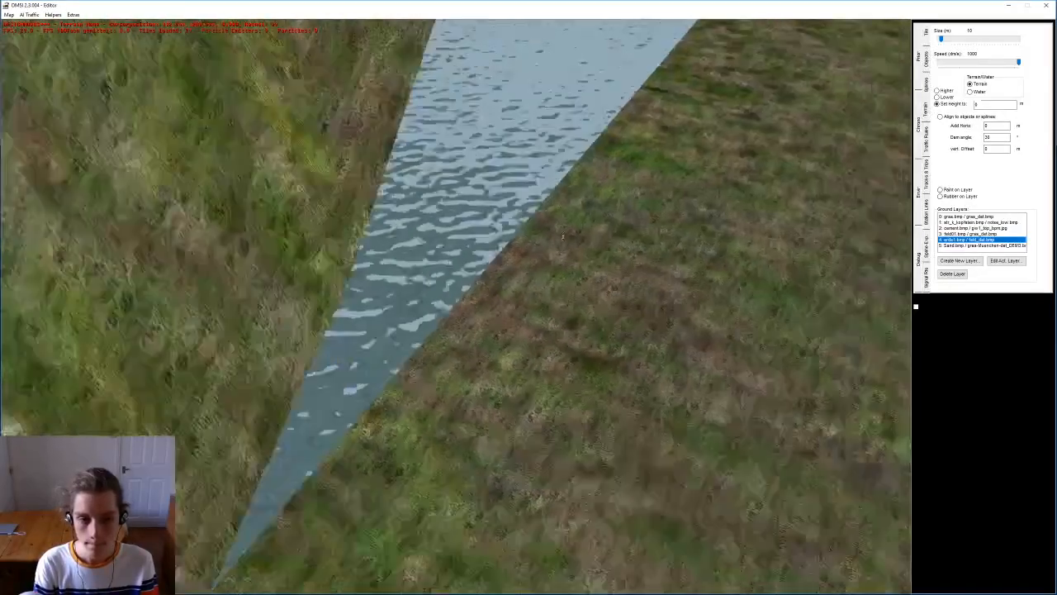
scroll(563, 237, down, 5)
drag(396, 389, 663, 130)
mouse_move(662, 130)
middle_down()
mouse_move(623, 147)
mouse_move(470, 292)
middle_up()
mouse_move(469, 292)
mouse_down()
mouse_move(430, 344)
mouse_move(549, 178)
mouse_up()
Step: Select the new road segment and inspect its end against the terrain and shoreline ahead
middle_drag(579, 130, 652, 290)
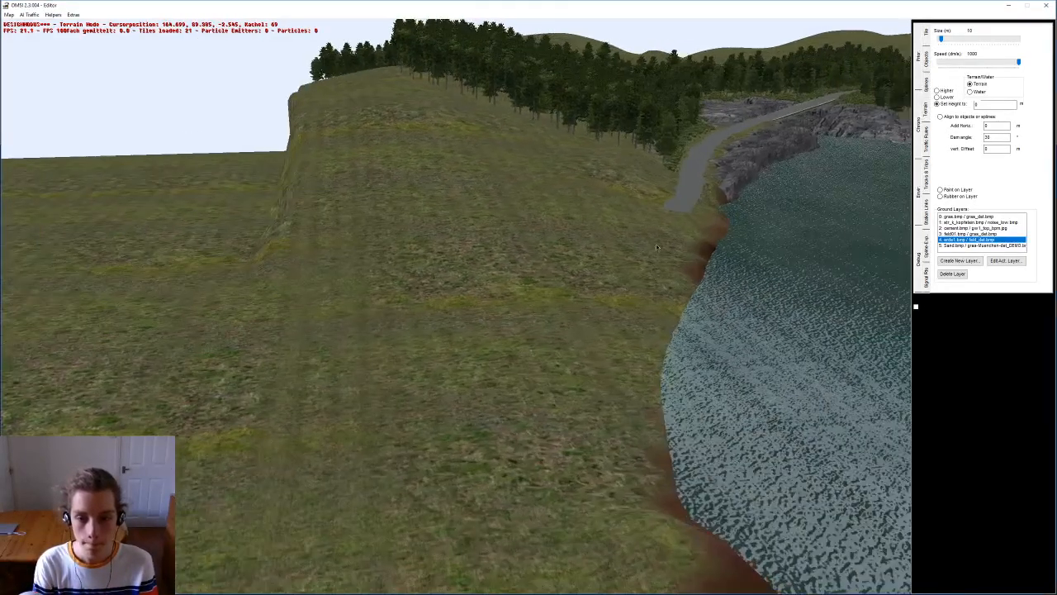
click(925, 90)
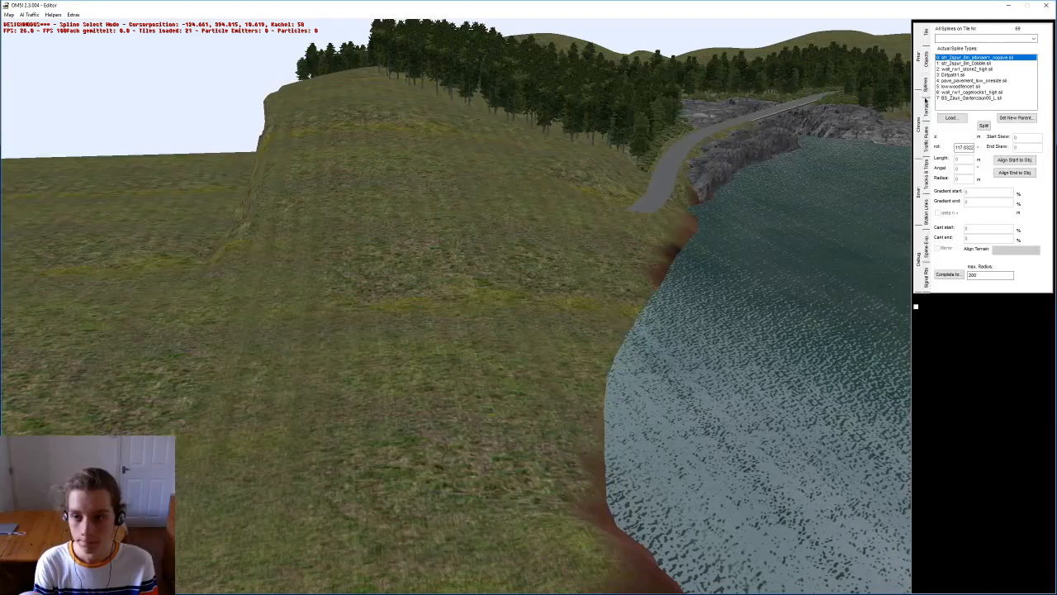
click(647, 206)
middle_drag(648, 205, 557, 499)
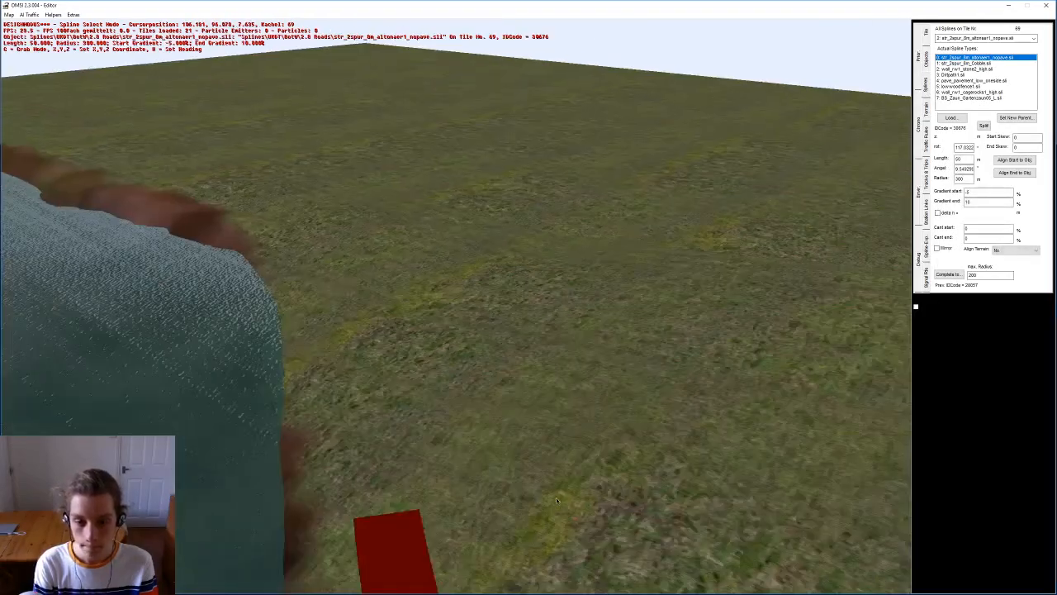
right_drag(556, 500, 552, 537)
middle_drag(552, 537, 411, 295)
right_drag(411, 295, 405, 186)
middle_drag(405, 186, 480, 182)
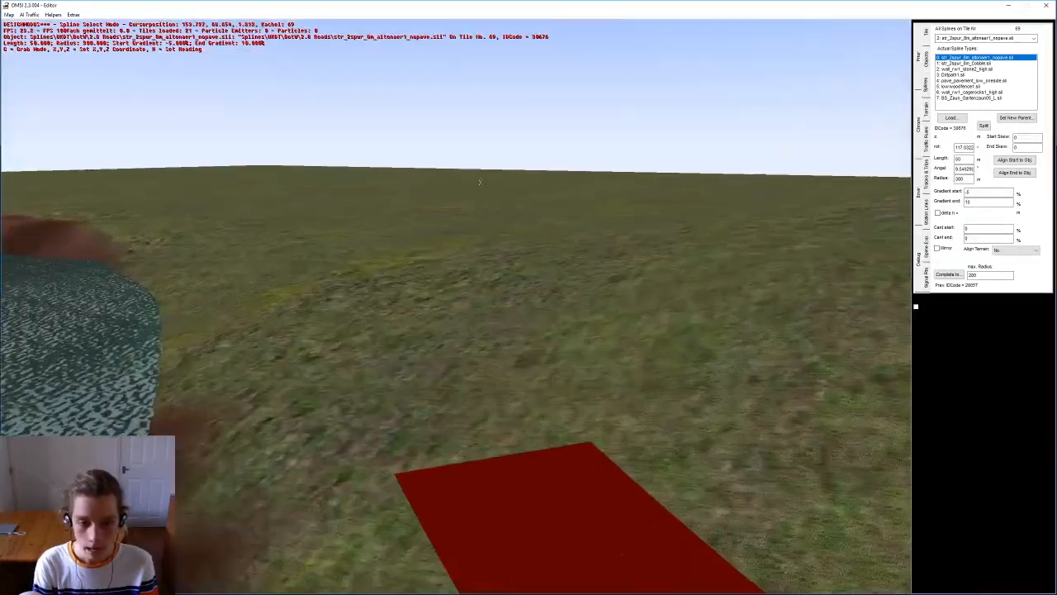
right_drag(480, 182, 495, 272)
click(661, 240)
middle_drag(661, 239, 669, 277)
right_drag(855, 60, 855, 53)
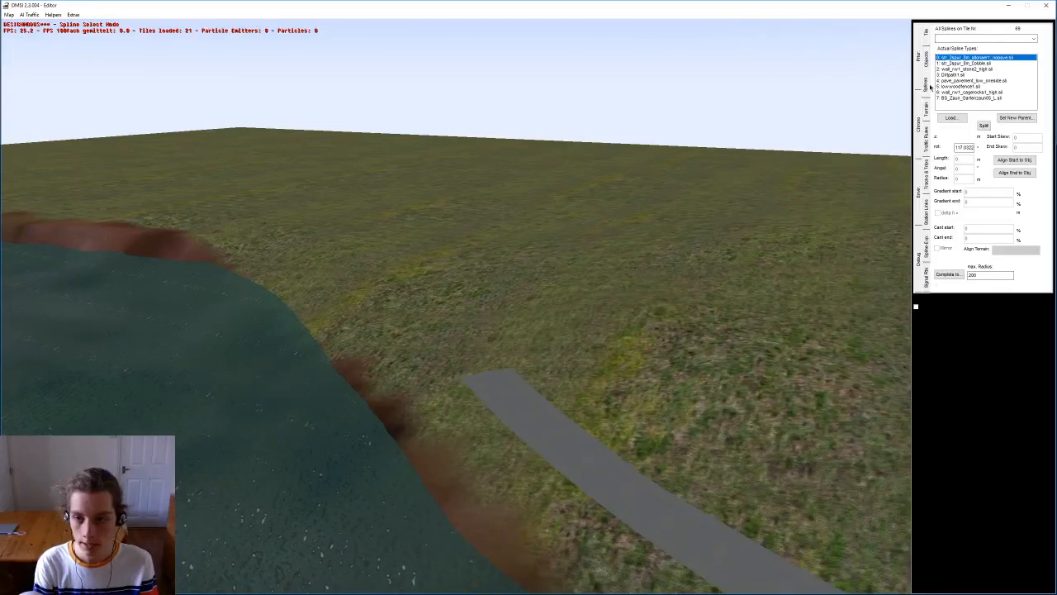
click(925, 102)
click(926, 89)
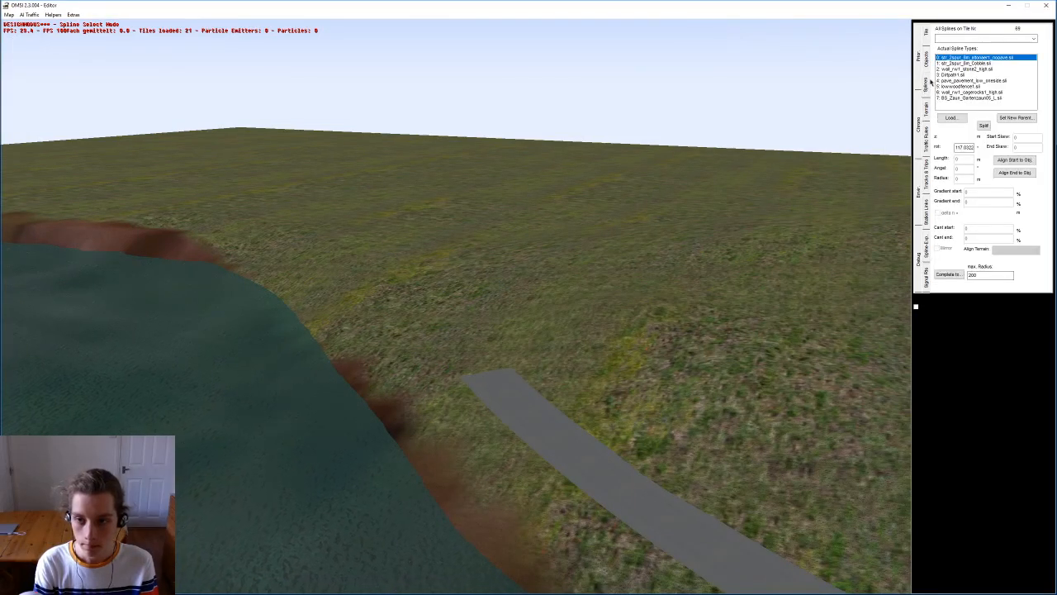
click(929, 99)
click(925, 90)
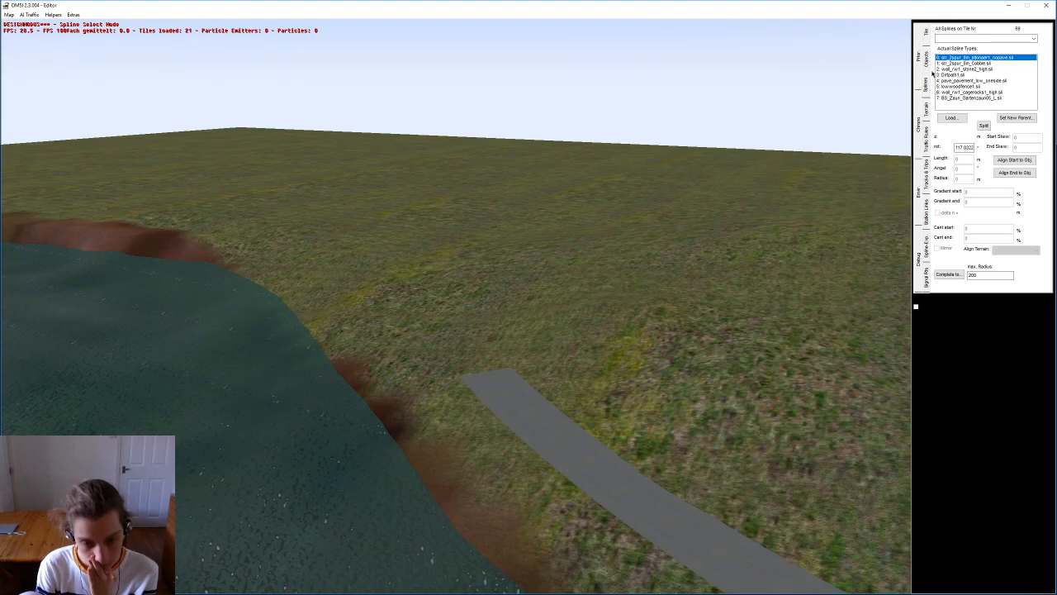
right_drag(694, 115, 566, 200)
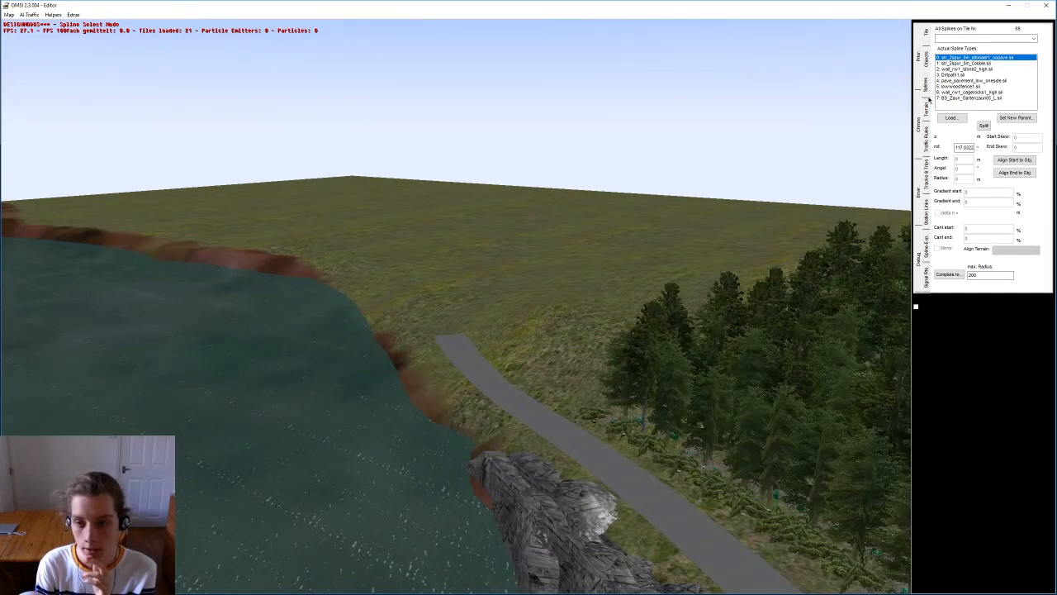
Step: Raise the terrain of the flat far tile behind the shoreline into hills, using a brush of about 80 m
click(926, 105)
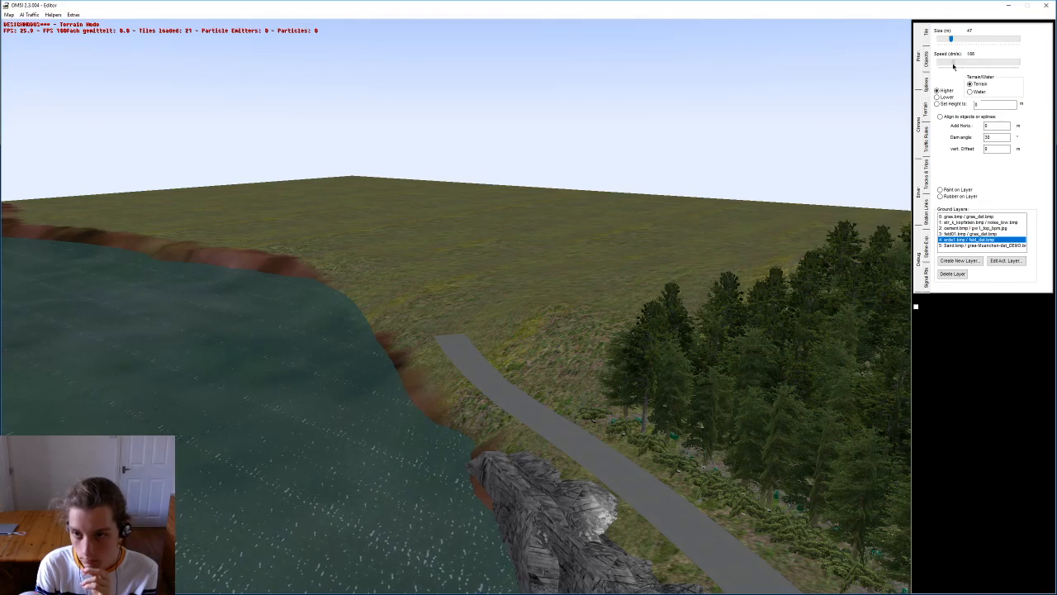
scroll(644, 110, up, 3)
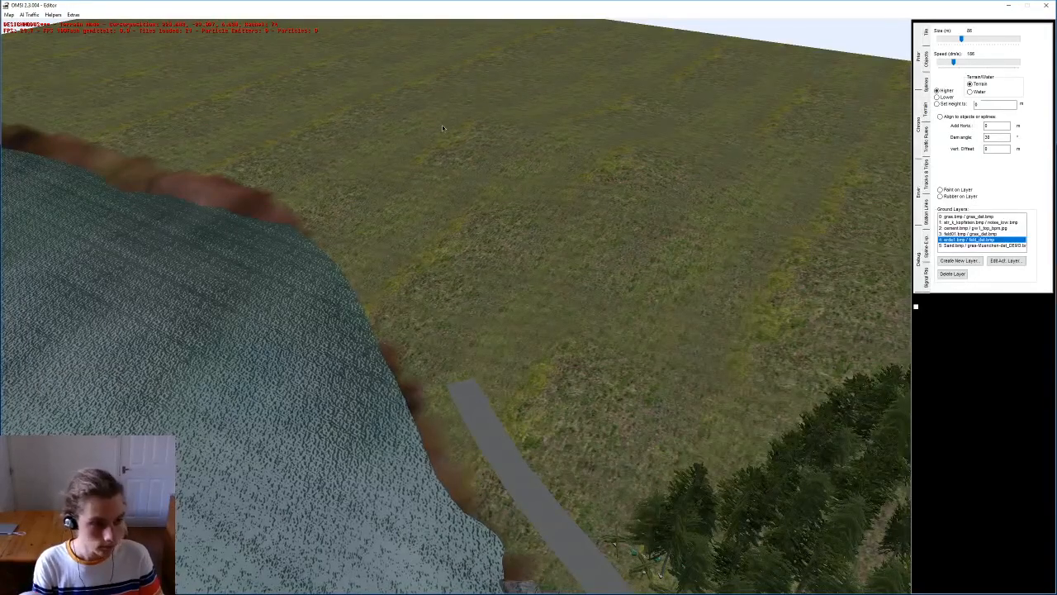
right_drag(430, 130, 329, 246)
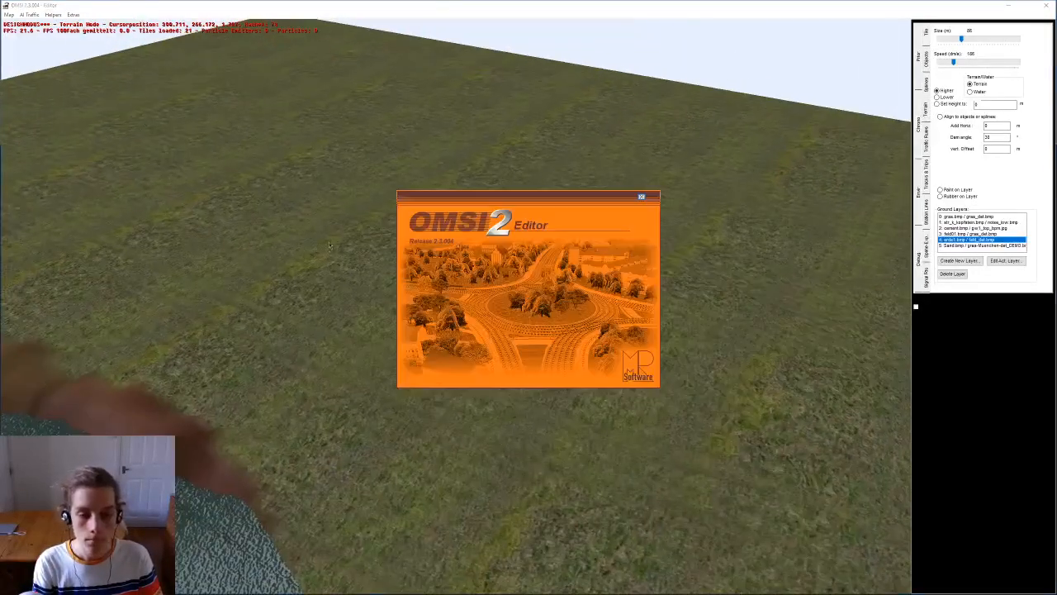
right_drag(398, 293, 463, 351)
right_drag(365, 243, 503, 237)
right_drag(161, 246, 287, 238)
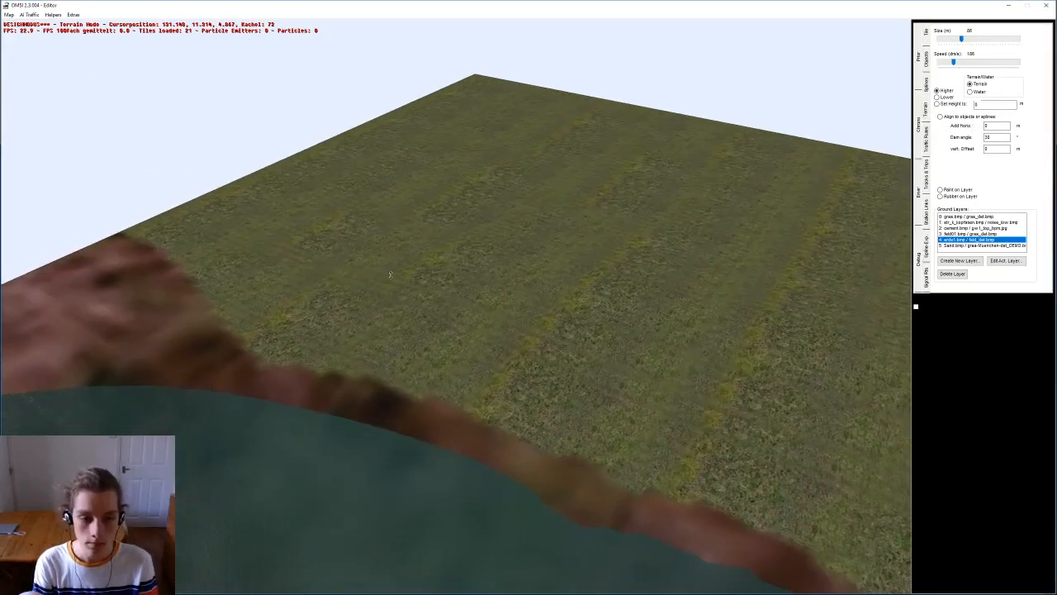
drag(289, 238, 291, 235)
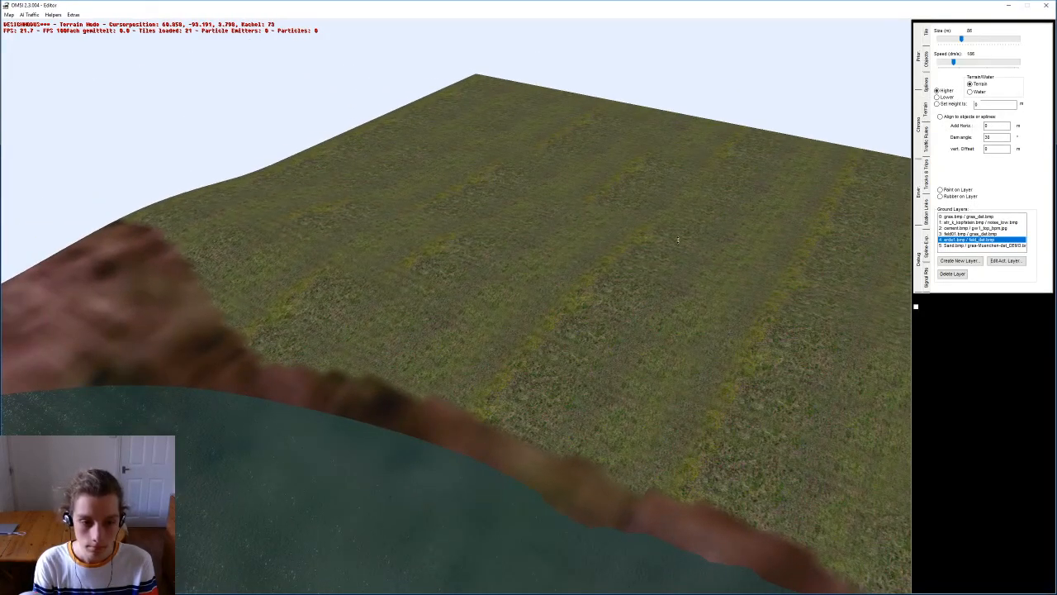
mouse_move(333, 167)
mouse_down()
mouse_move(234, 190)
mouse_move(355, 256)
mouse_move(569, 302)
mouse_up()
Step: Shape more hills inland between the far shore and the road's end, and reduce the terrain brush size to 55 m
middle_drag(570, 302, 533, 259)
right_drag(533, 259, 500, 248)
middle_drag(500, 248, 494, 231)
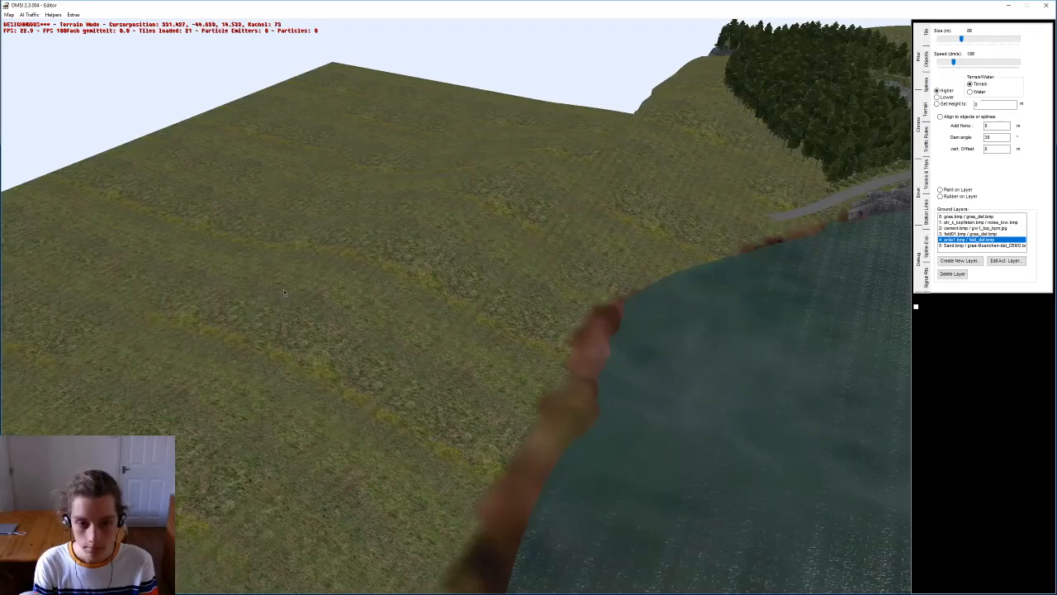
middle_drag(558, 194, 453, 203)
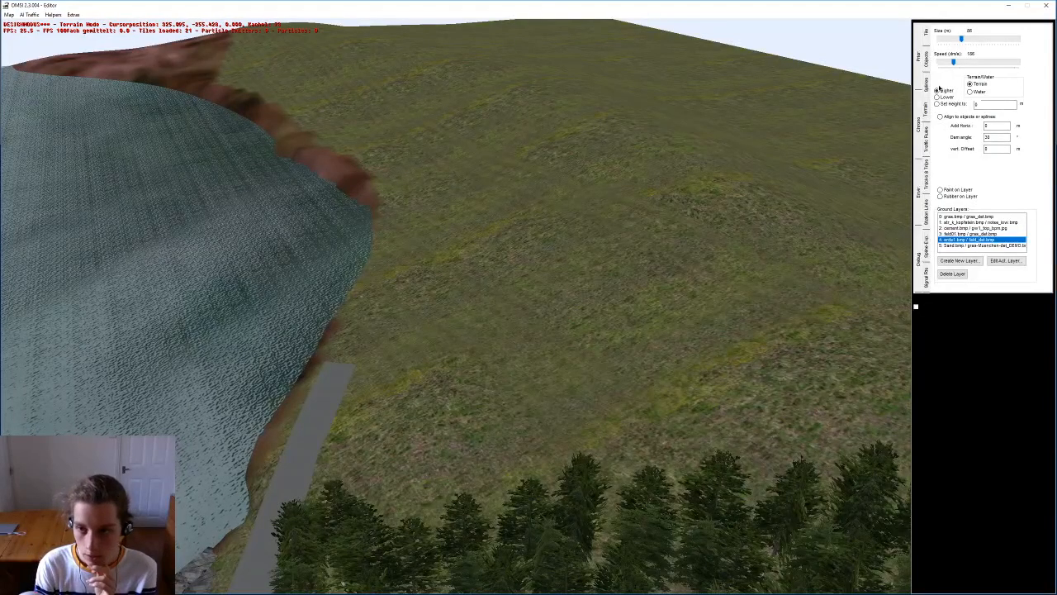
drag(958, 42, 961, 64)
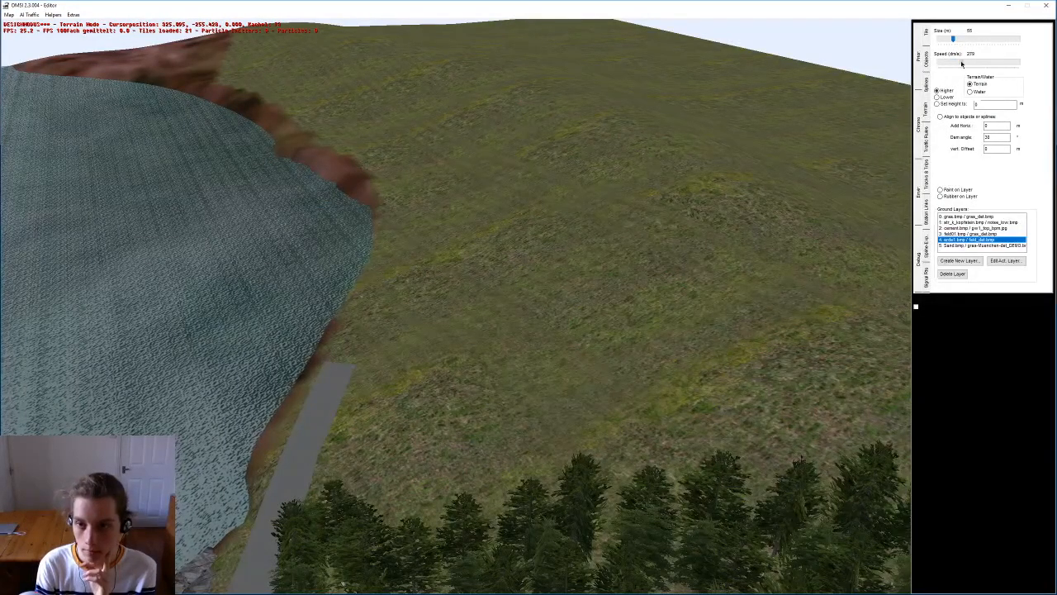
middle_drag(602, 276, 452, 331)
middle_drag(416, 187, 396, 188)
middle_drag(567, 360, 284, 299)
Step: Erase the wide patch of brown soil layer from the slope above the far shoreline with the 55 m brush
click(927, 90)
click(923, 105)
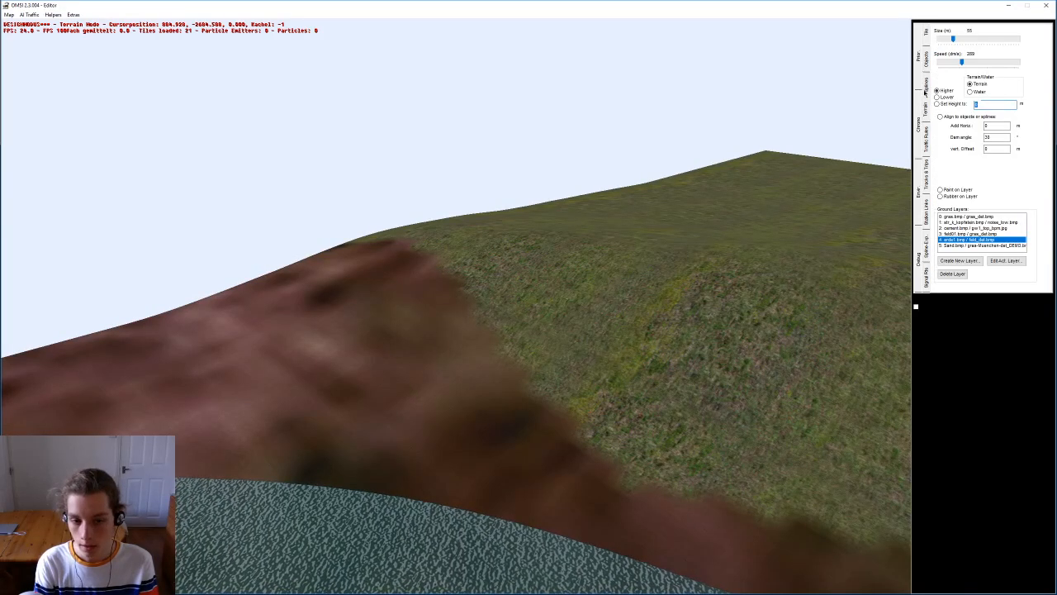
click(926, 89)
click(926, 62)
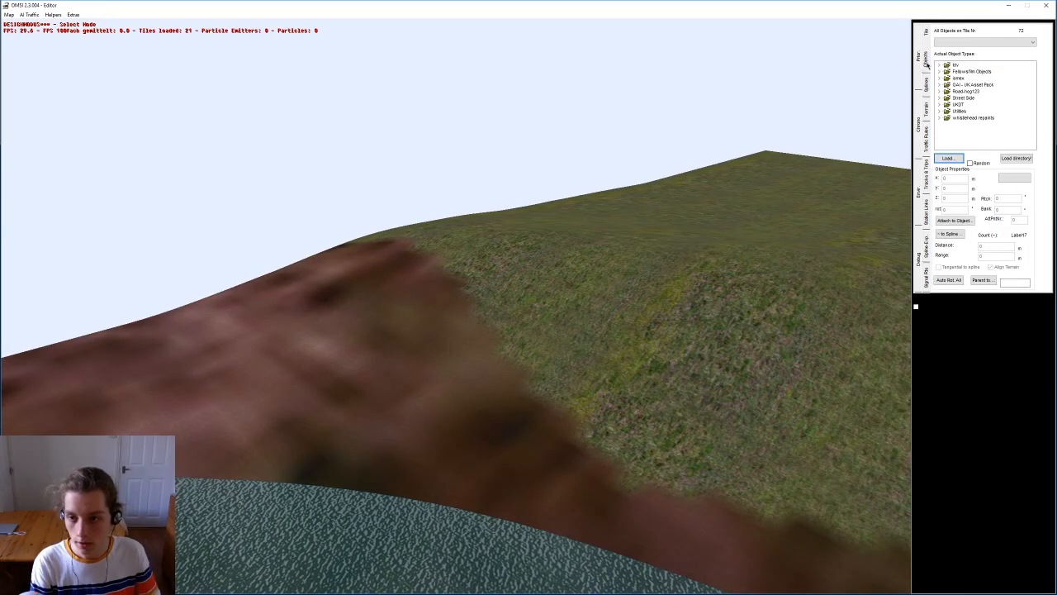
click(926, 106)
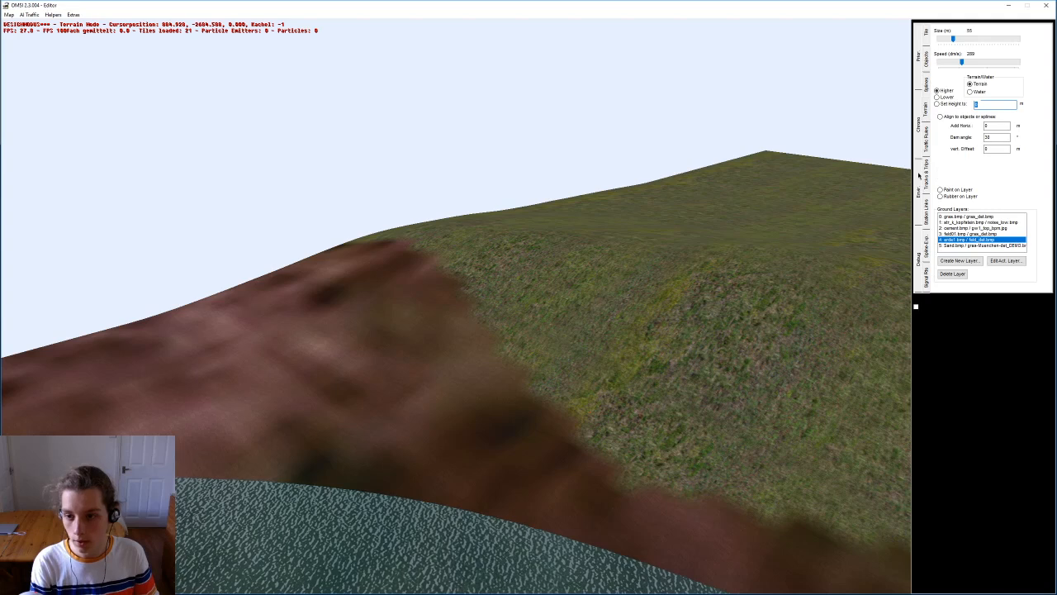
click(951, 198)
mouse_move(486, 211)
middle_down()
mouse_move(456, 248)
mouse_move(470, 309)
middle_up()
mouse_move(470, 309)
mouse_down()
mouse_move(447, 276)
mouse_move(304, 259)
mouse_up()
middle_drag(349, 270, 531, 323)
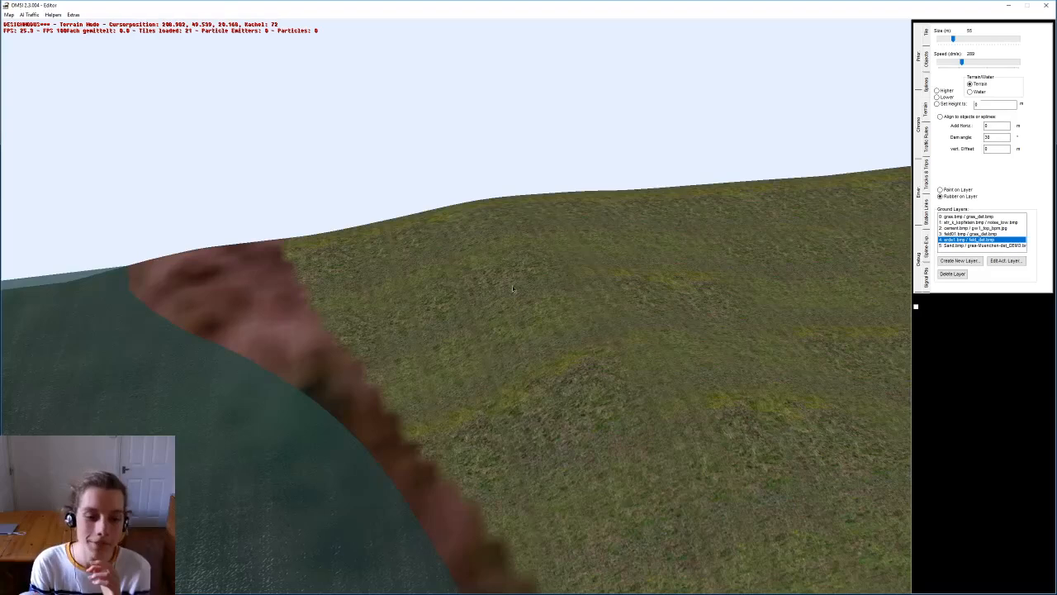
mouse_move(373, 239)
mouse_down()
mouse_move(262, 228)
mouse_move(272, 246)
mouse_move(354, 275)
mouse_up()
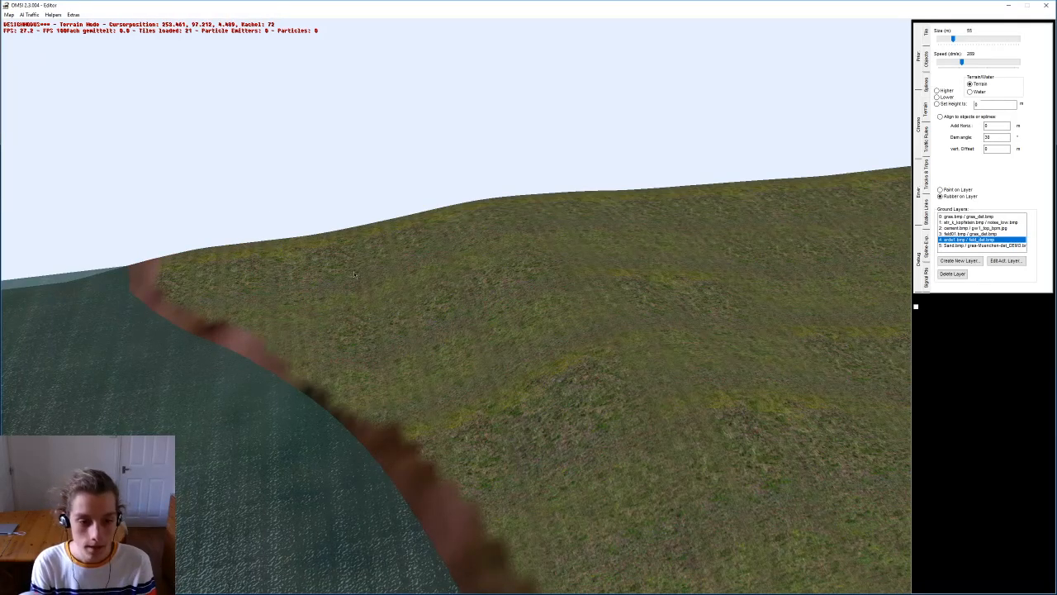
Step: Erase more of the brown soil layer along the rest of the bay, keeping only a narrow strip beside the water
middle_drag(285, 263, 392, 388)
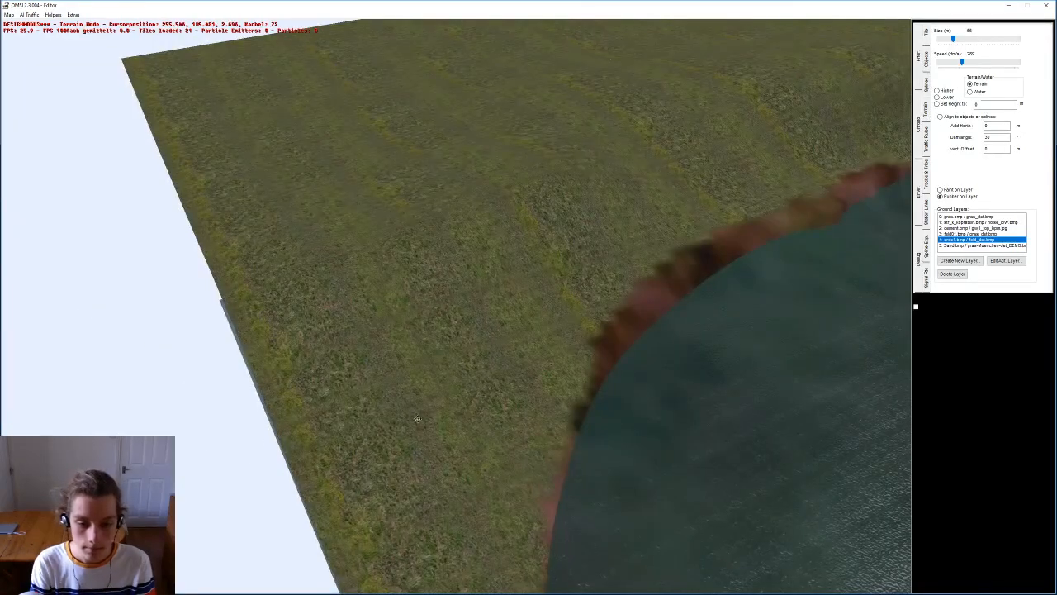
drag(472, 323, 512, 266)
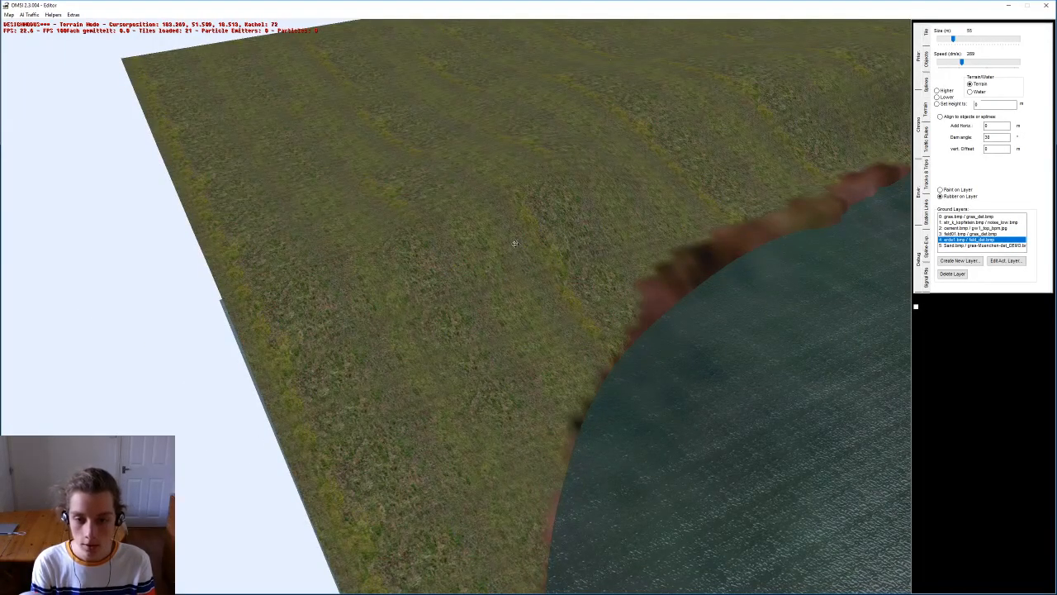
drag(536, 215, 569, 194)
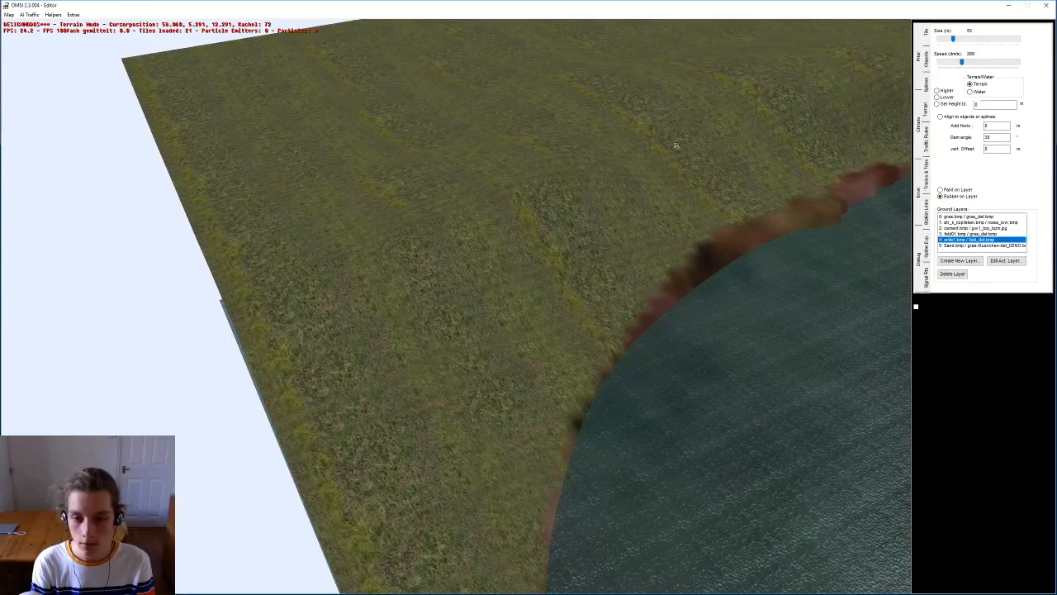
drag(675, 158, 570, 227)
middle_drag(566, 235, 306, 318)
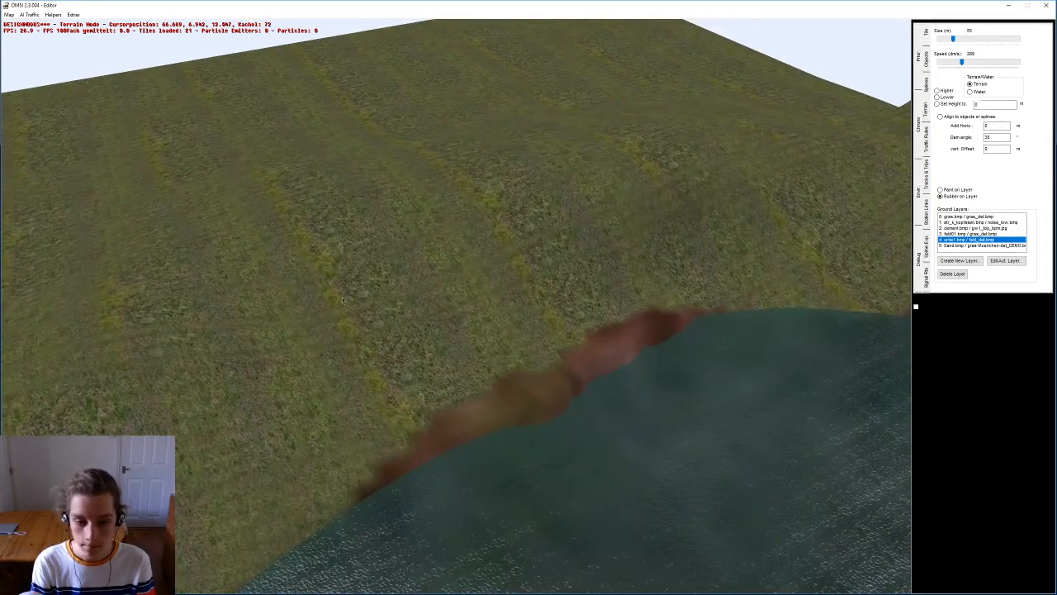
drag(452, 297, 549, 252)
middle_drag(561, 248, 508, 322)
drag(434, 289, 384, 305)
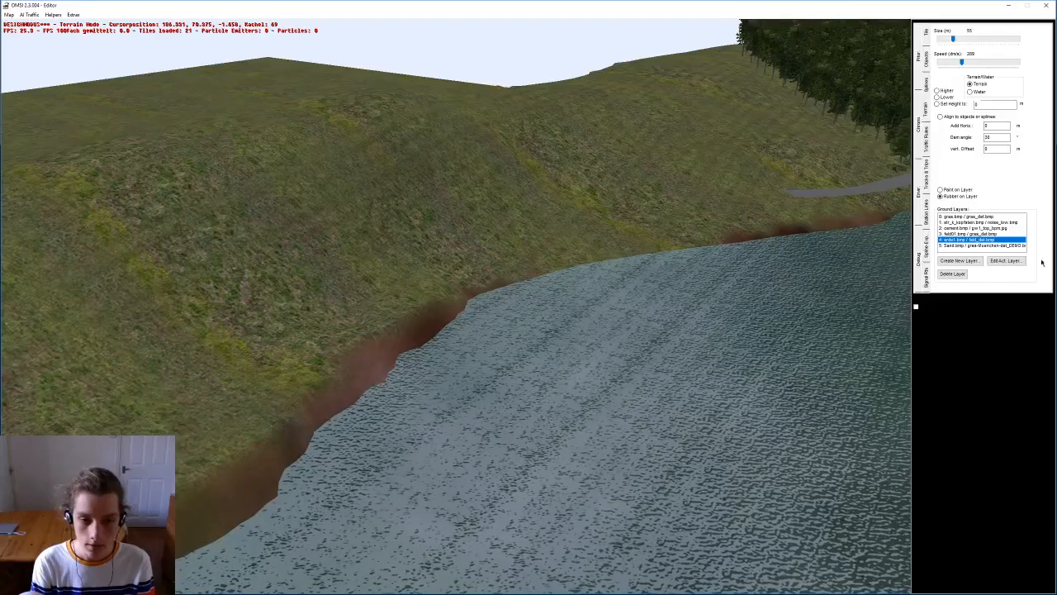
Step: Select the last segment of the coastal road and set its radius to 400 m
middle_drag(814, 217, 680, 251)
right_drag(464, 266, 690, 347)
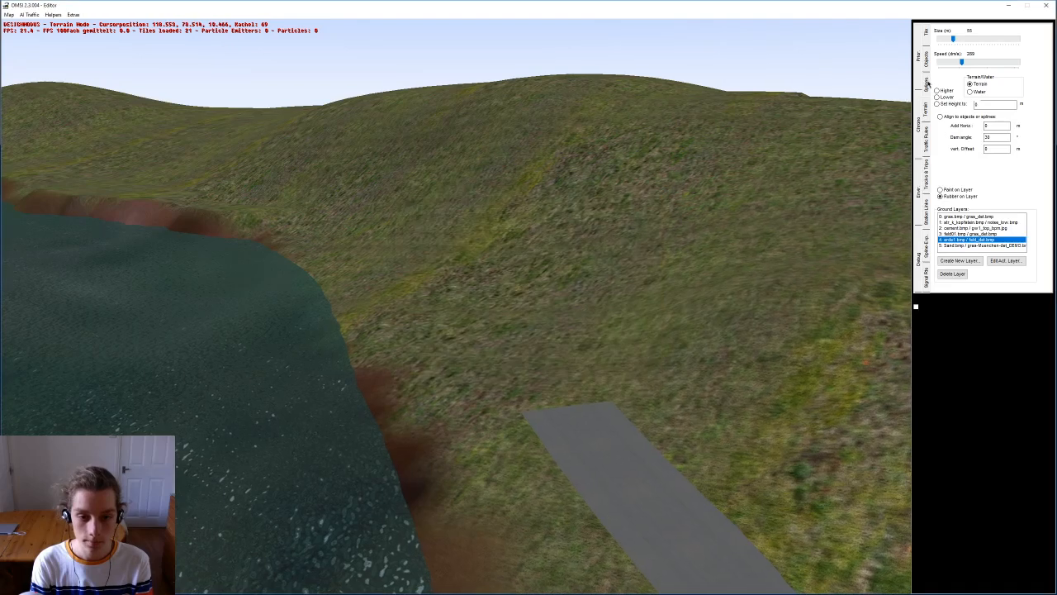
click(925, 81)
click(595, 471)
right_drag(594, 472, 707, 300)
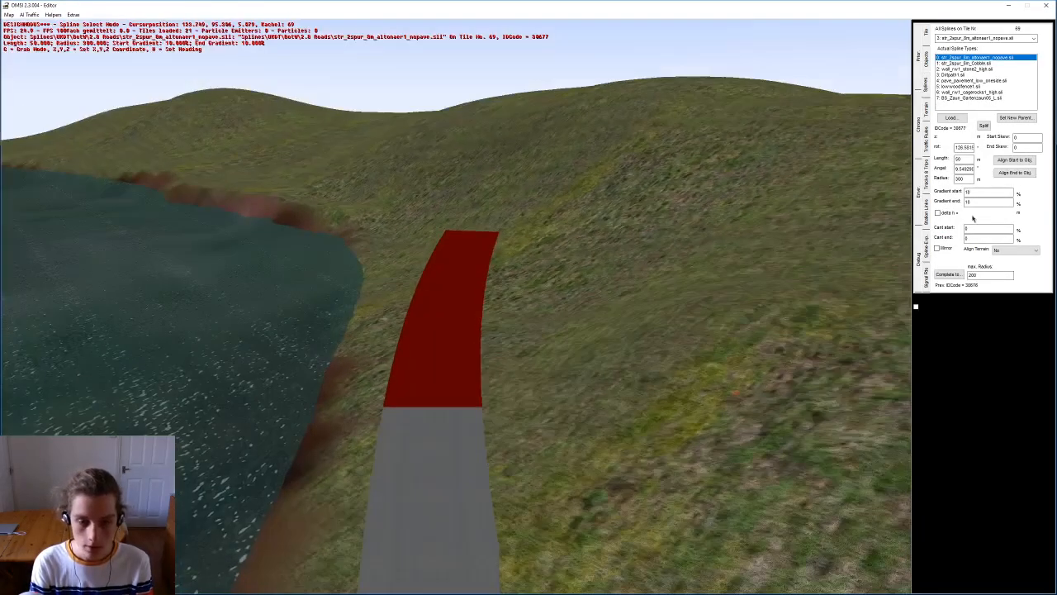
right_drag(722, 250, 738, 242)
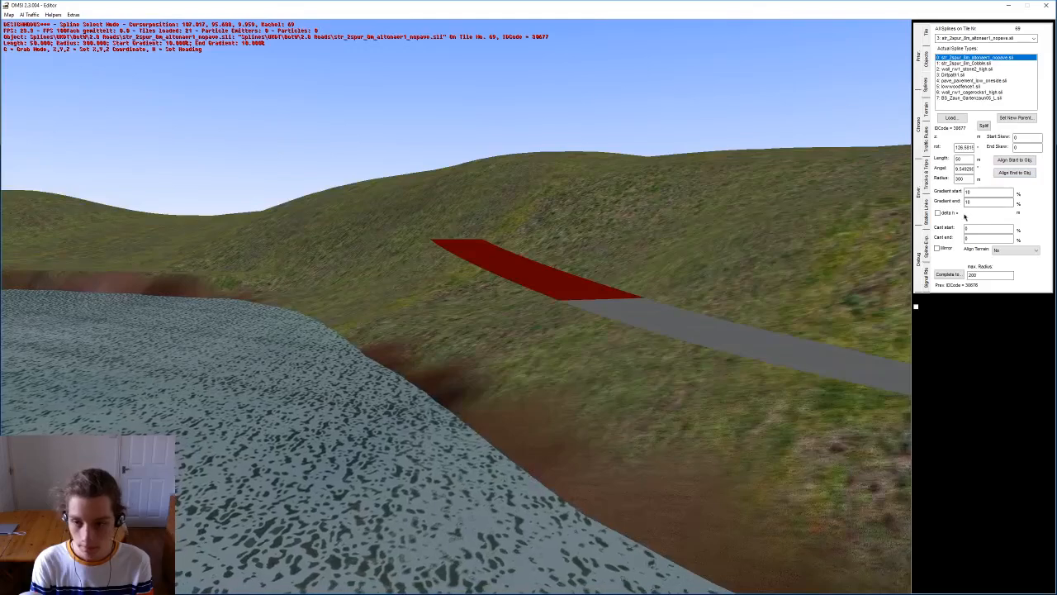
double_click(962, 178)
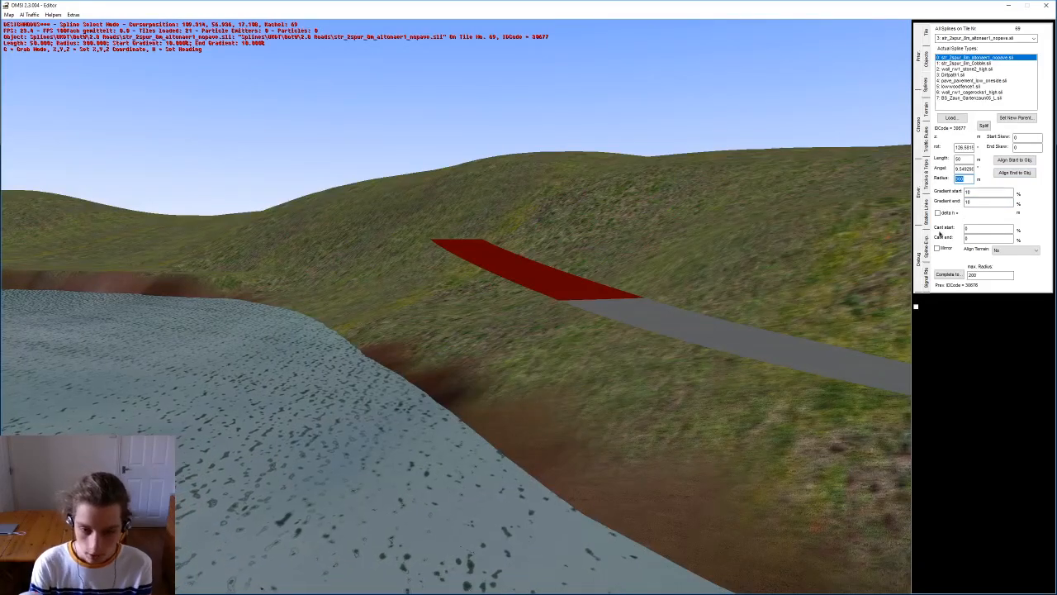
text(20)
key(Return)
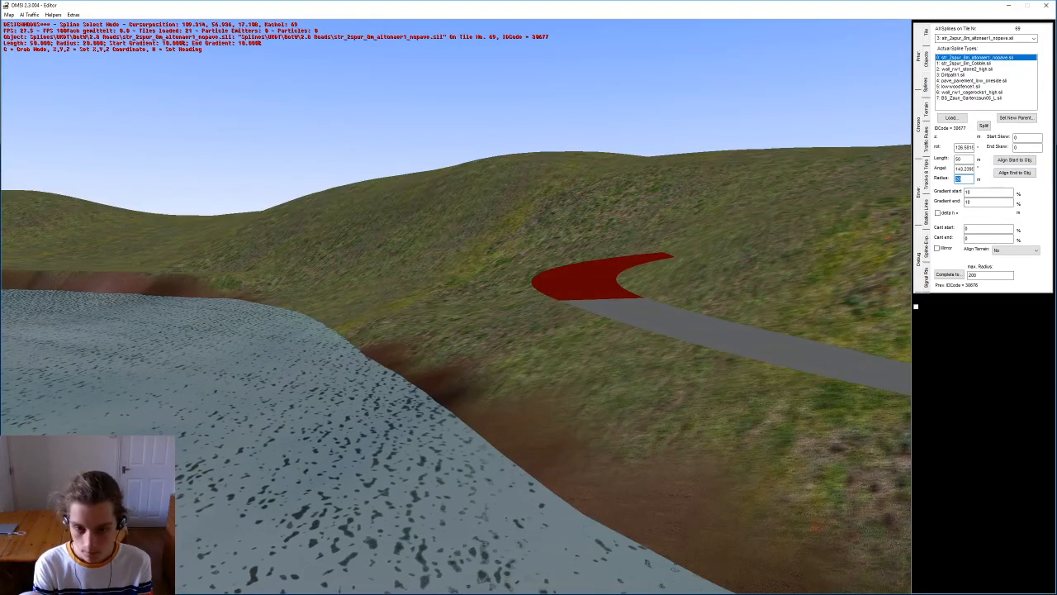
text(400)
key(Return)
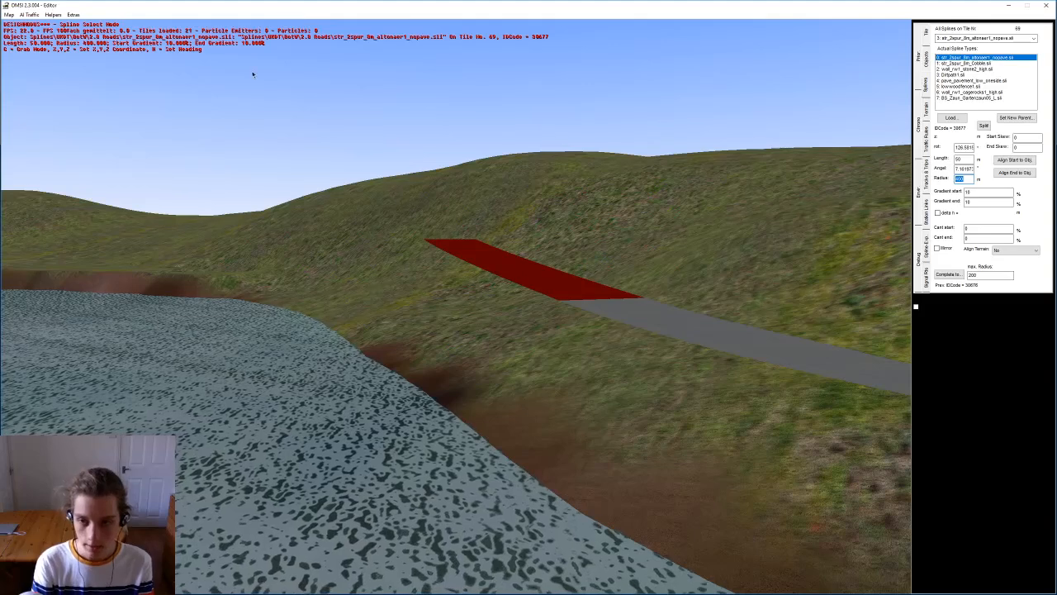
Step: Set the segment's end gradient to 0% and append a new 50 m road segment to it
text(0)
key(Return)
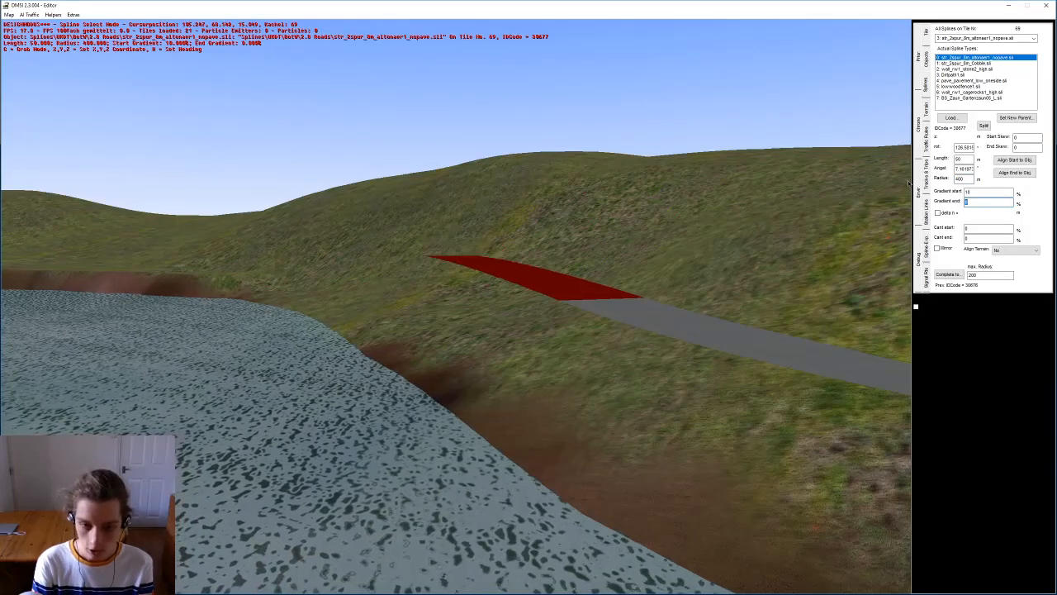
right_drag(607, 245, 507, 258)
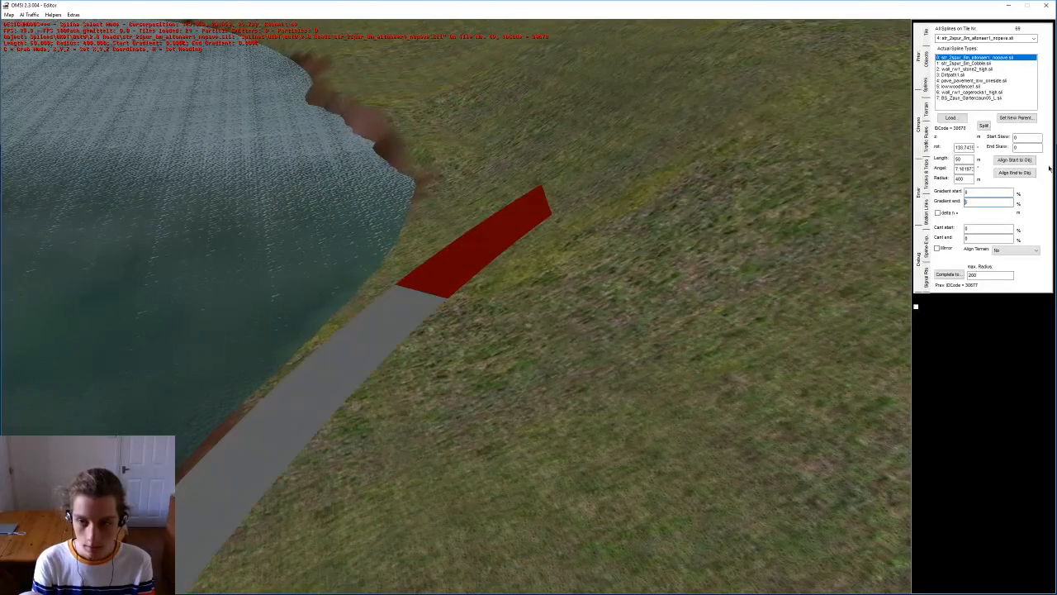
Step: Curve the appended road segment towards the shore by setting its radius to -100 m
text(-30)
key(Return)
text(-)
text(-)
text(-80)
key(Return)
text(-10)
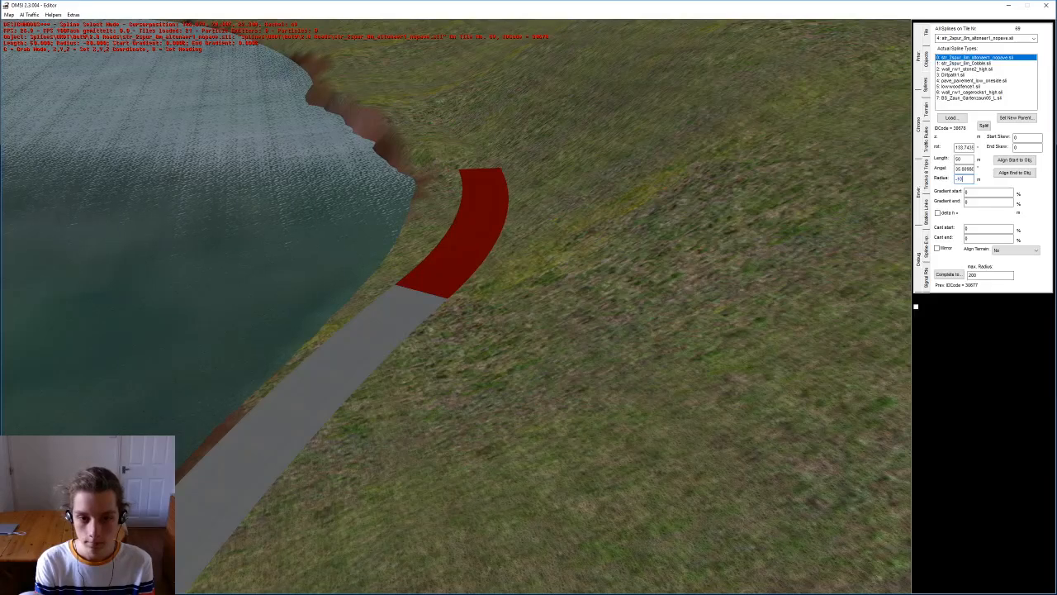
text(0)
key(Return)
Step: Set the curved segment's end gradient to -5%
click(846, 159)
middle_drag(335, 236, 354, 197)
key(h)
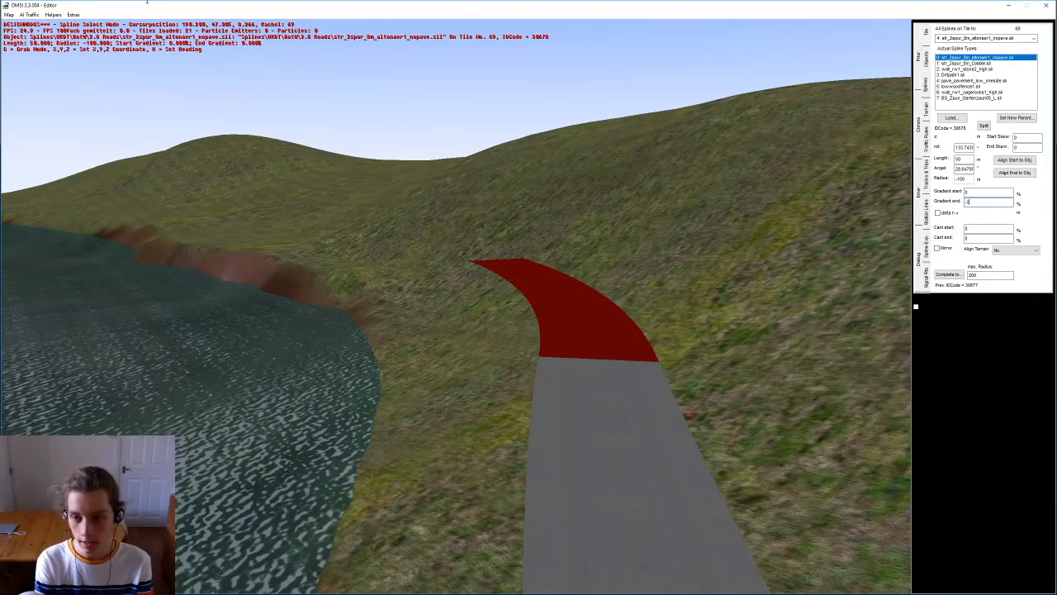
text(-5)
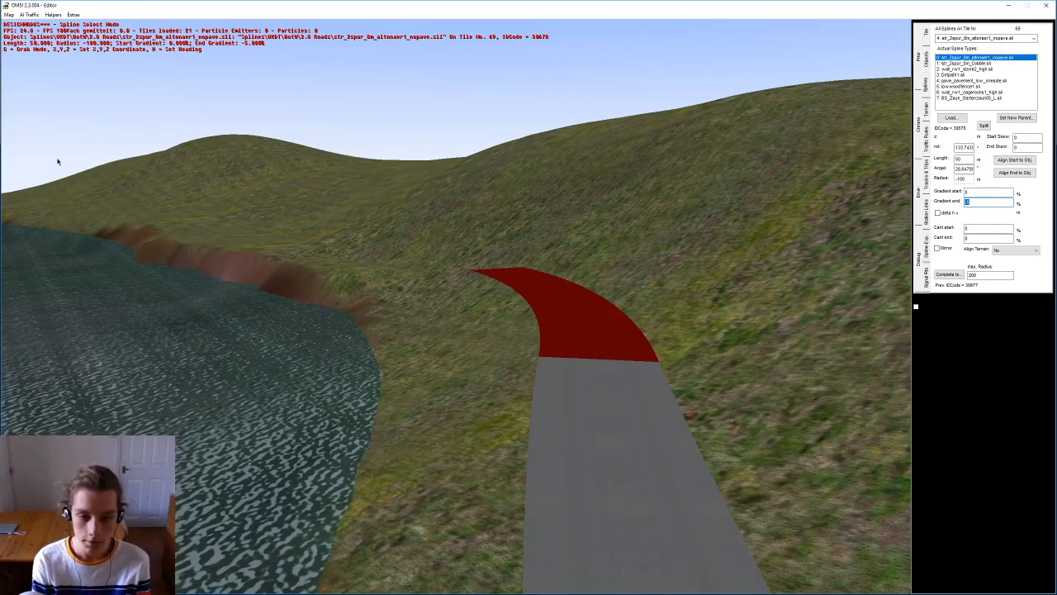
Step: Check the descending road's end against the hillside and try end gradients of -10% and -8%
right_drag(304, 233, 864, 35)
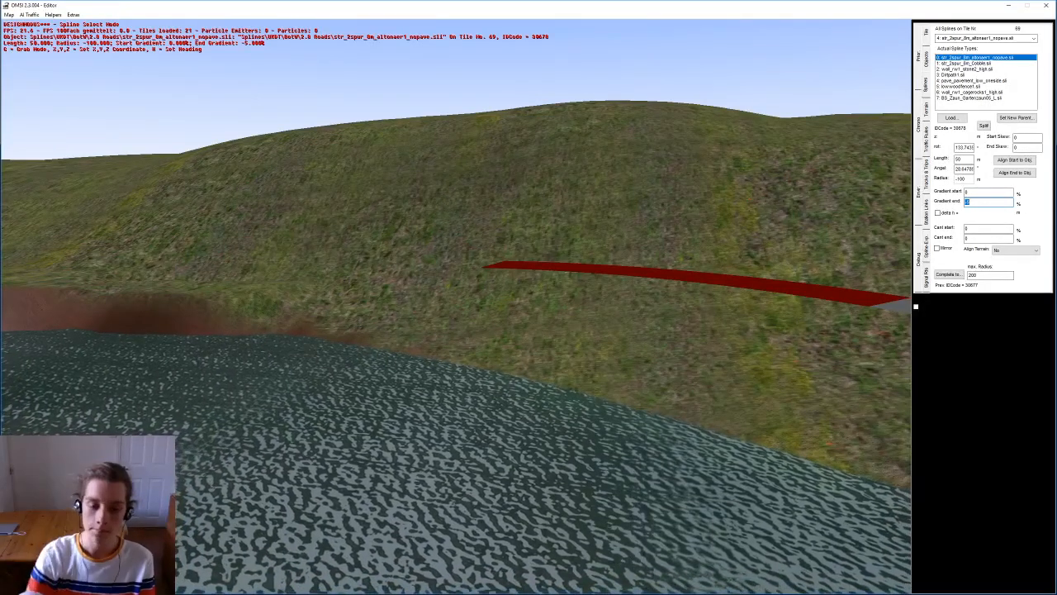
right_drag(419, 122, 560, 322)
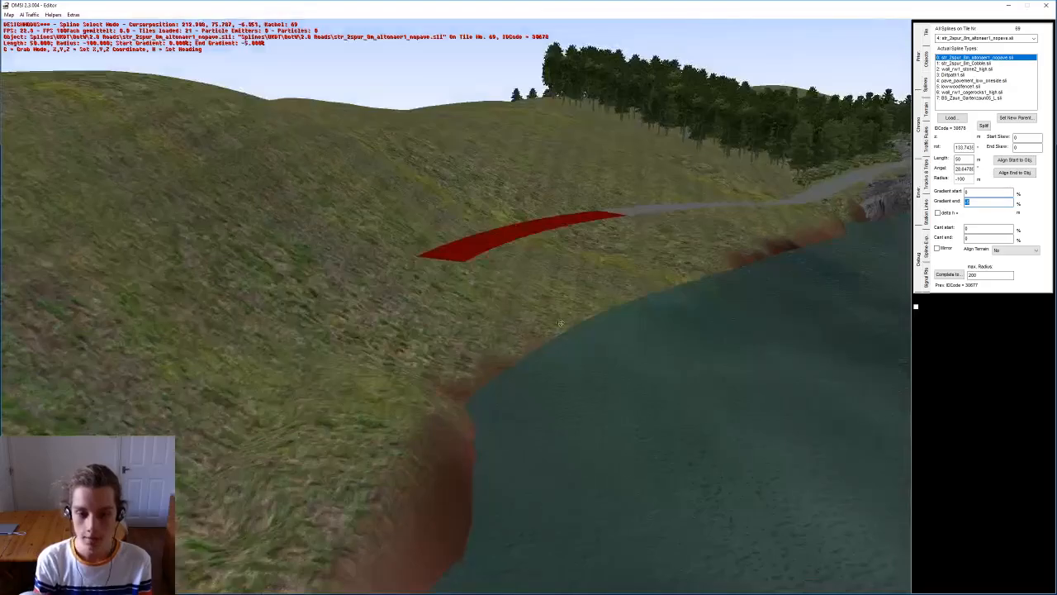
right_drag(501, 246, 485, 357)
middle_drag(484, 359, 537, 273)
text(-10)
key(Return)
text(-8)
key(Return)
Step: Append another 50 m road segment around the bay and set its end gradient to 10% and its radius to -150 m
key(Insert)
text(0)
middle_drag(512, 248, 629, 232)
middle_drag(509, 250, 644, 238)
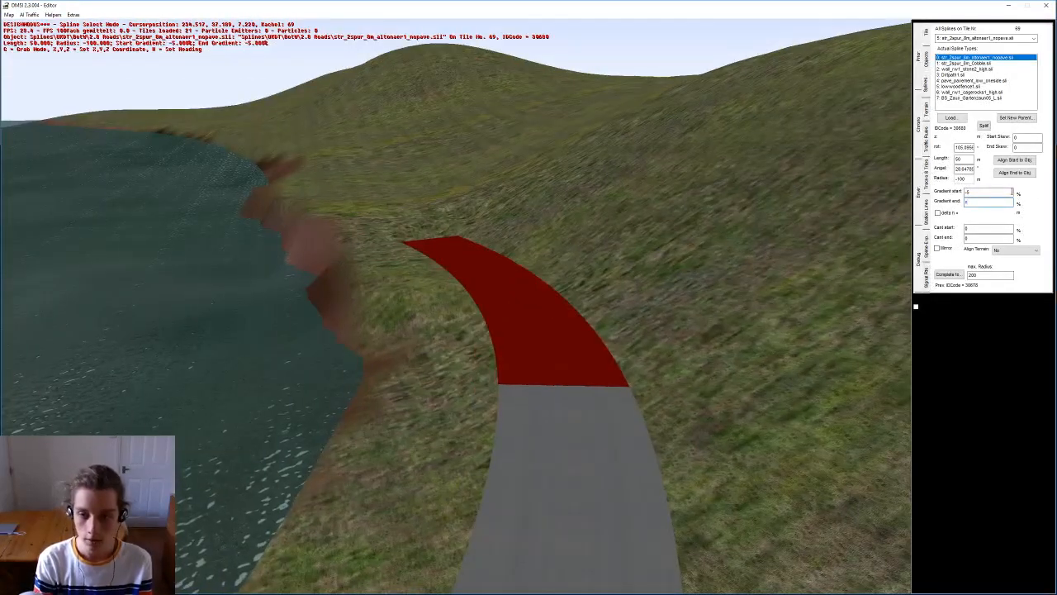
key(Return)
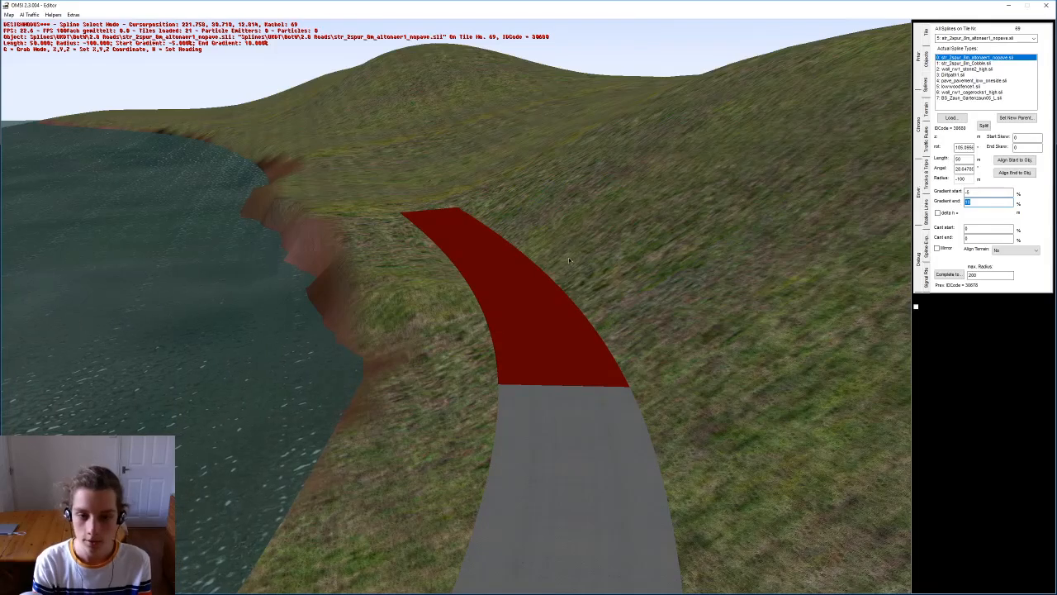
middle_drag(543, 283, 621, 258)
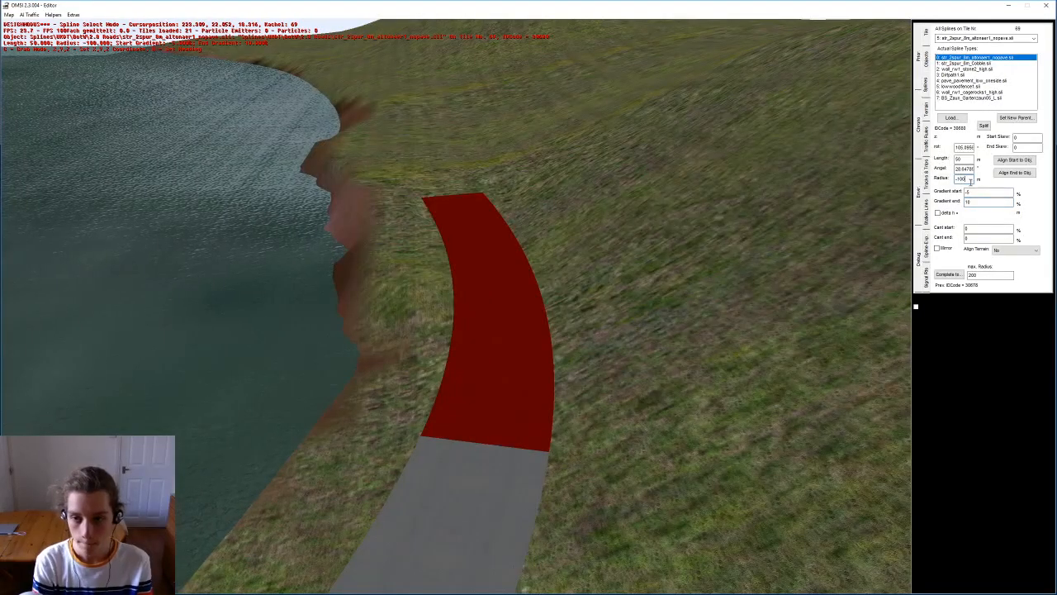
click(970, 182)
text(-150)
key(Return)
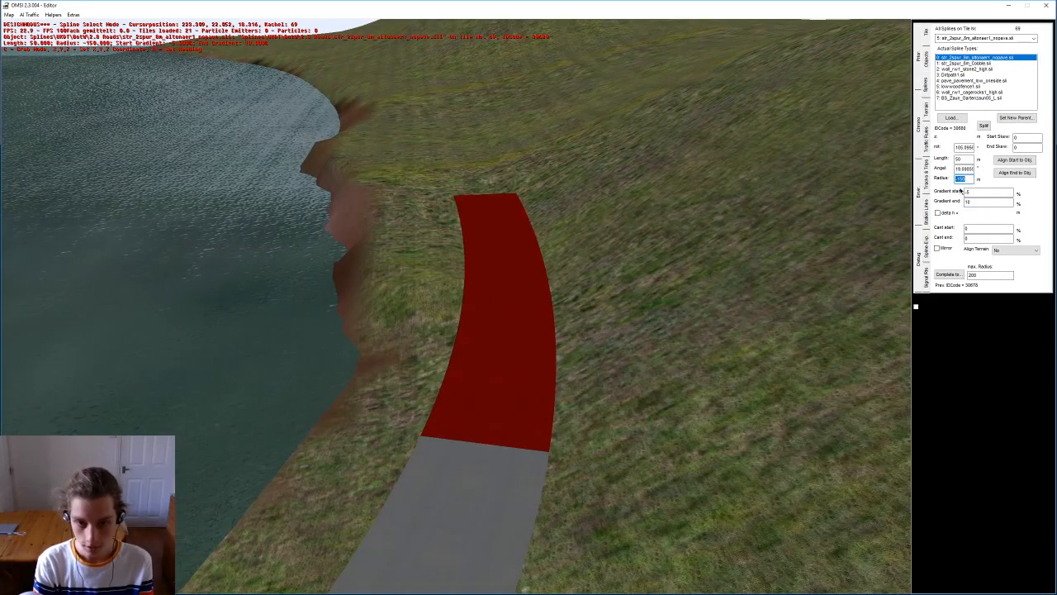
Step: Append another 50 m road segment around the bay and set its end gradient to -5%
middle_drag(372, 242, 563, 216)
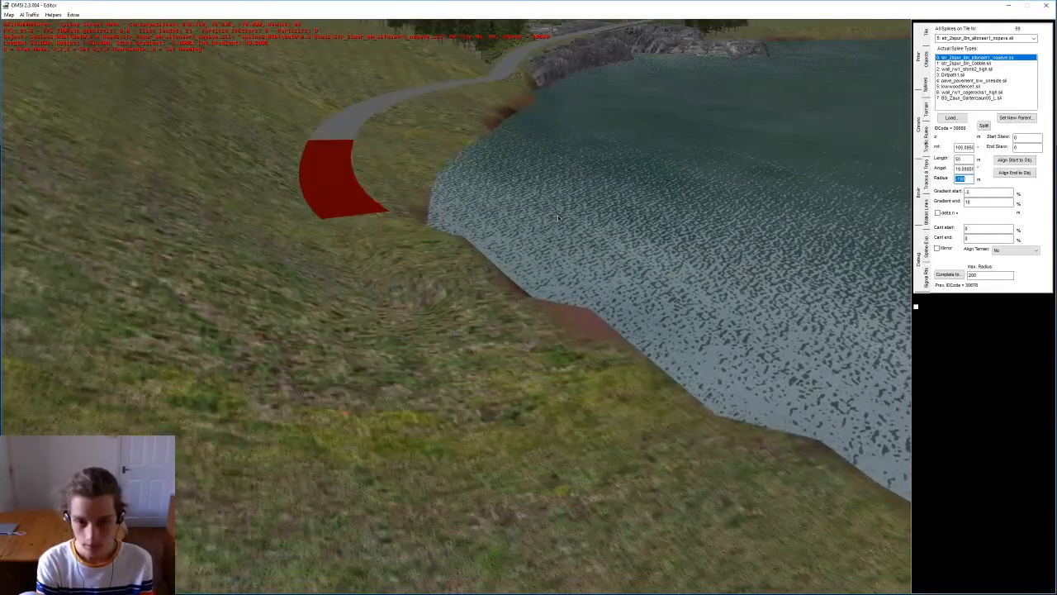
key(Insert)
double_click(981, 202)
text(-5)
key(Return)
middle_drag(881, 309, 609, 347)
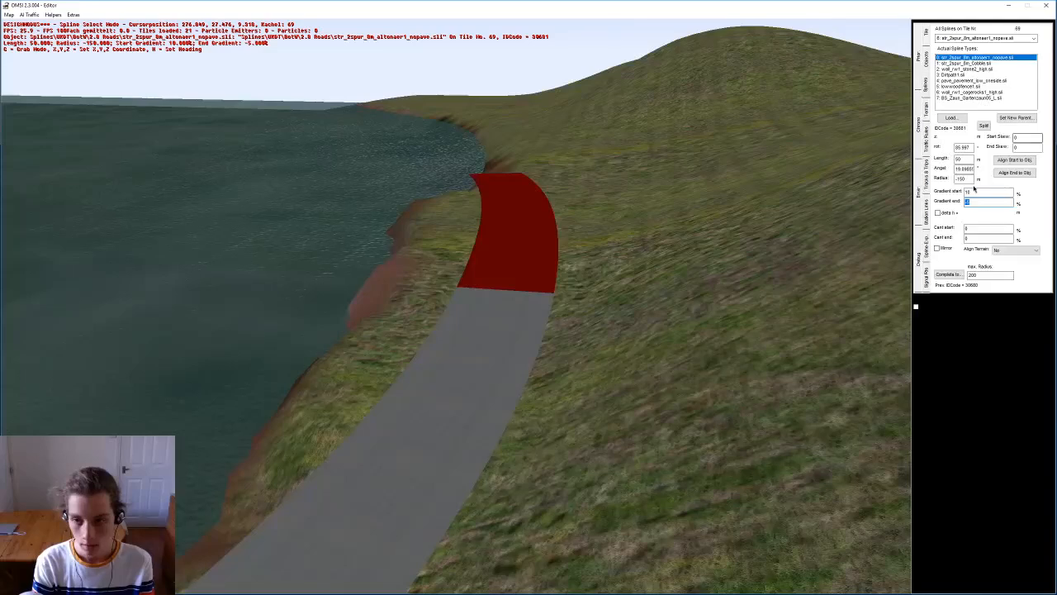
Step: Append a further 50 m road segment, setting its end gradient to 5% and its radius to 200 m
text(-)
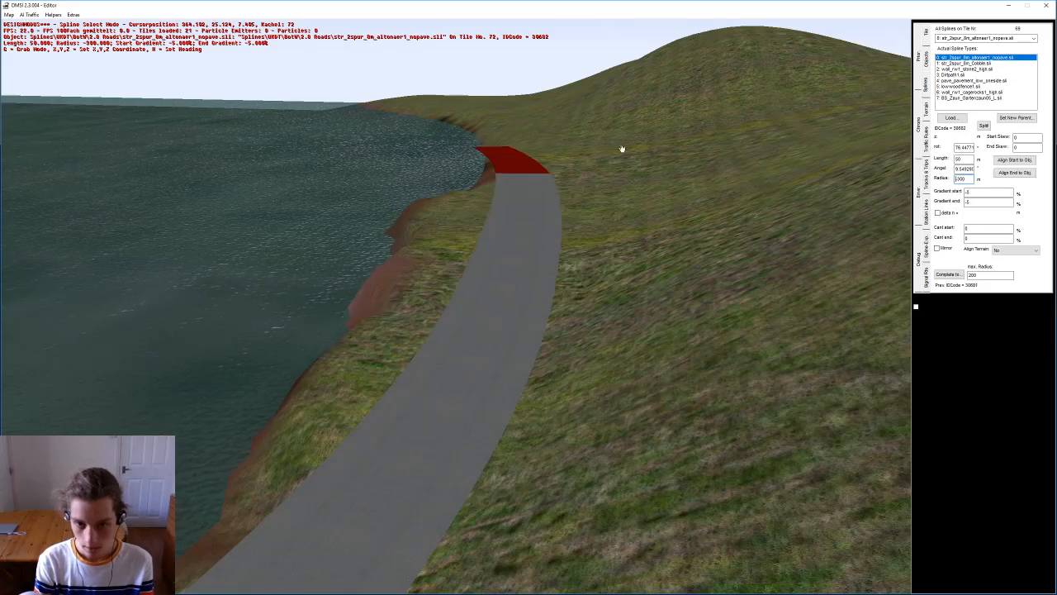
double_click(966, 203)
right_drag(863, 157, 836, 221)
text(5)
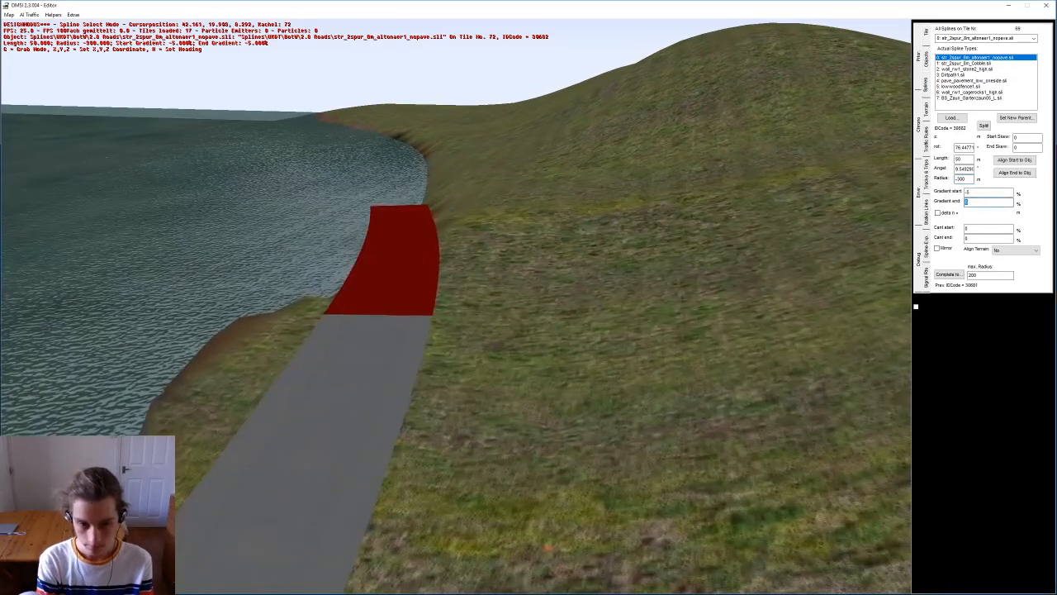
key(Return)
double_click(962, 179)
text(200)
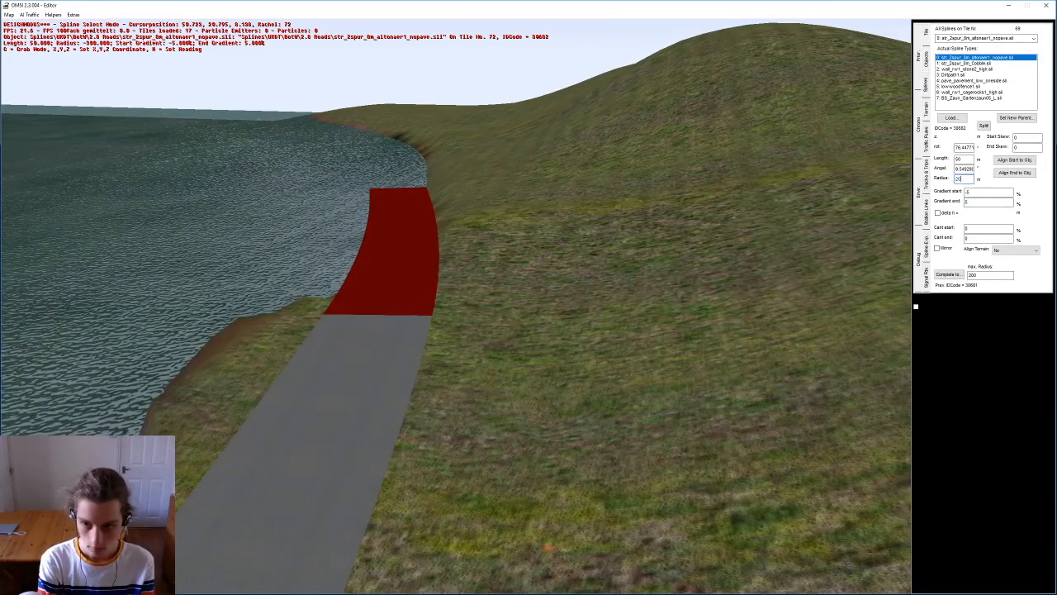
key(Return)
Step: Append the next 50 m road segment above the shore and try radii of 100 m, 20 m and -500 m
right_drag(364, 281, 489, 280)
middle_drag(489, 280, 456, 347)
key(n)
right_drag(456, 346, 459, 318)
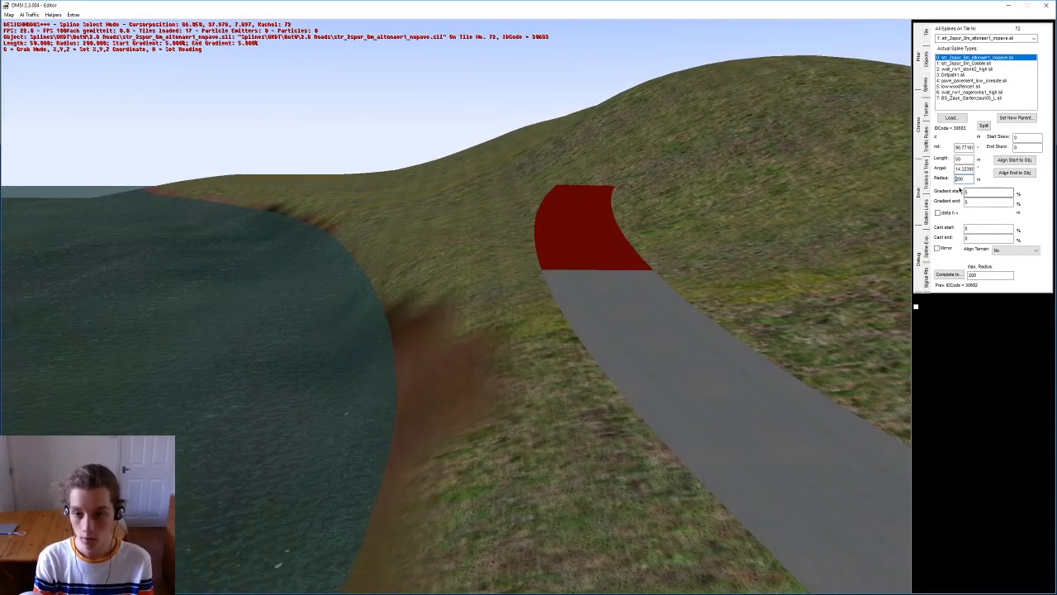
right_drag(775, 207, 771, 206)
right_drag(820, 229, 880, 236)
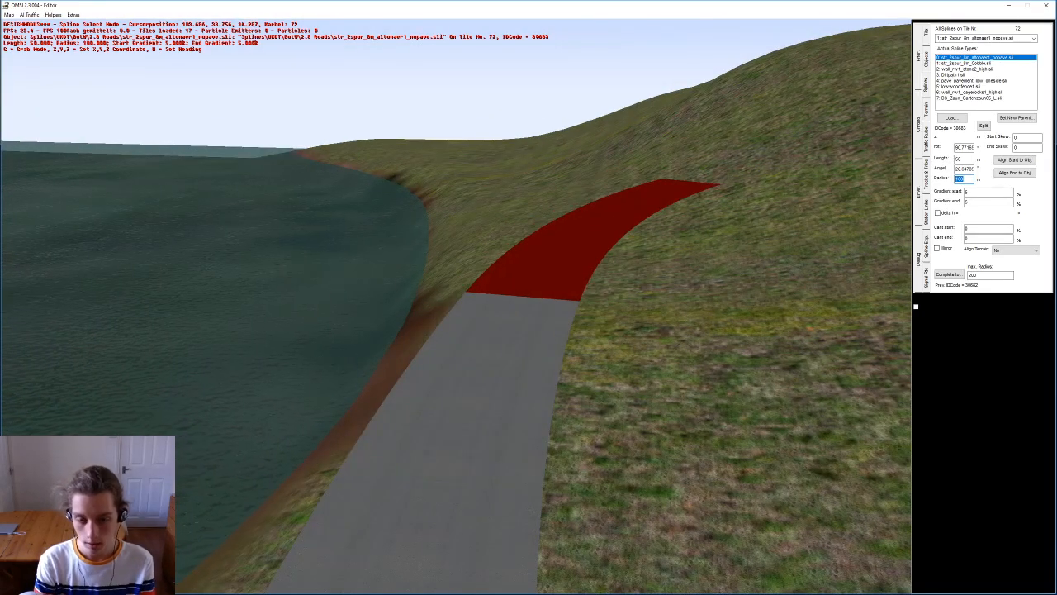
text(5)
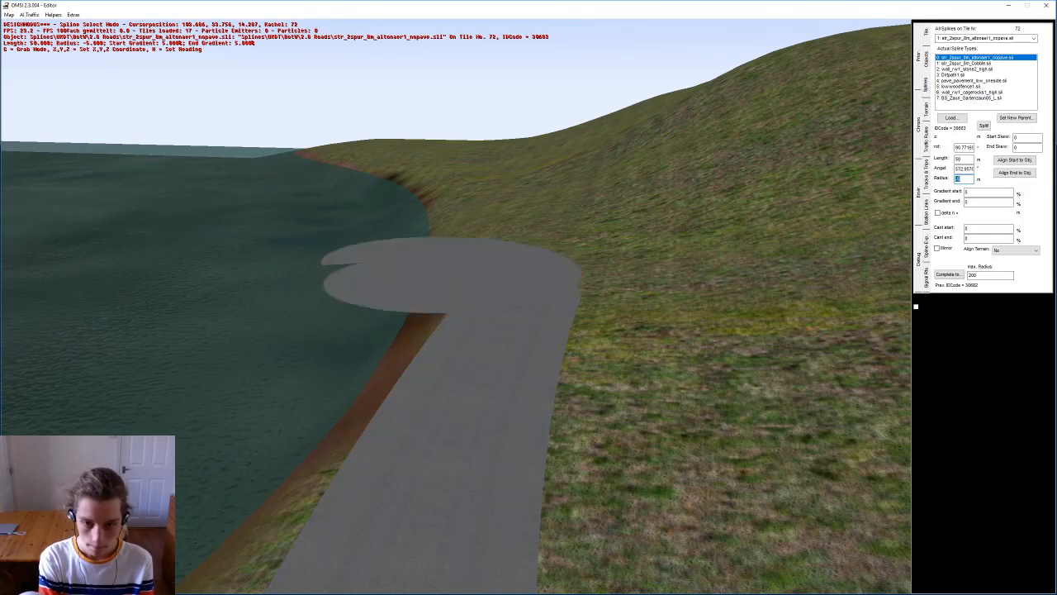
text(0)
key(Return)
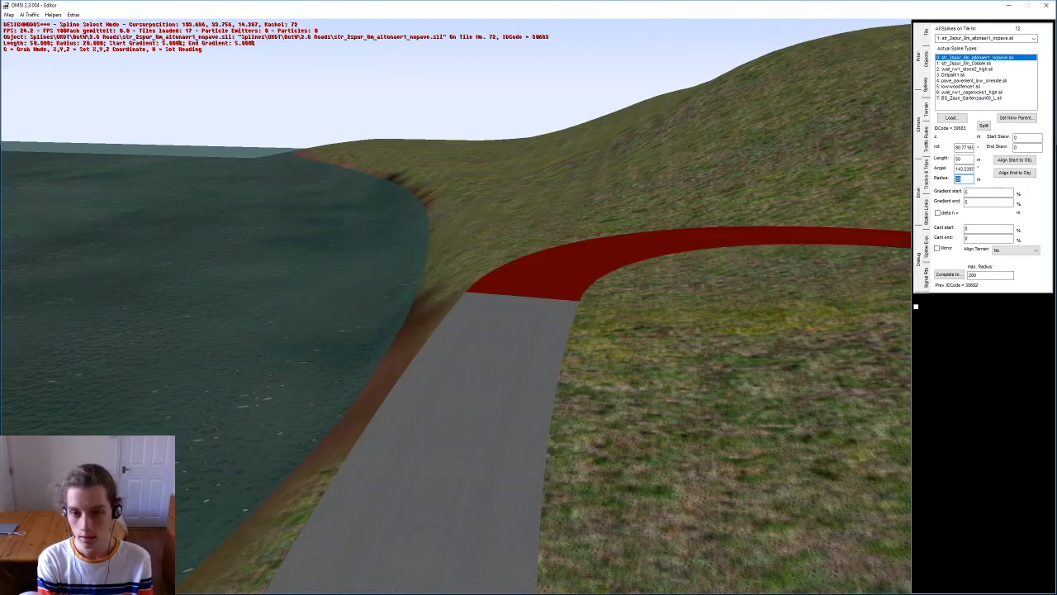
text(-500)
key(Return)
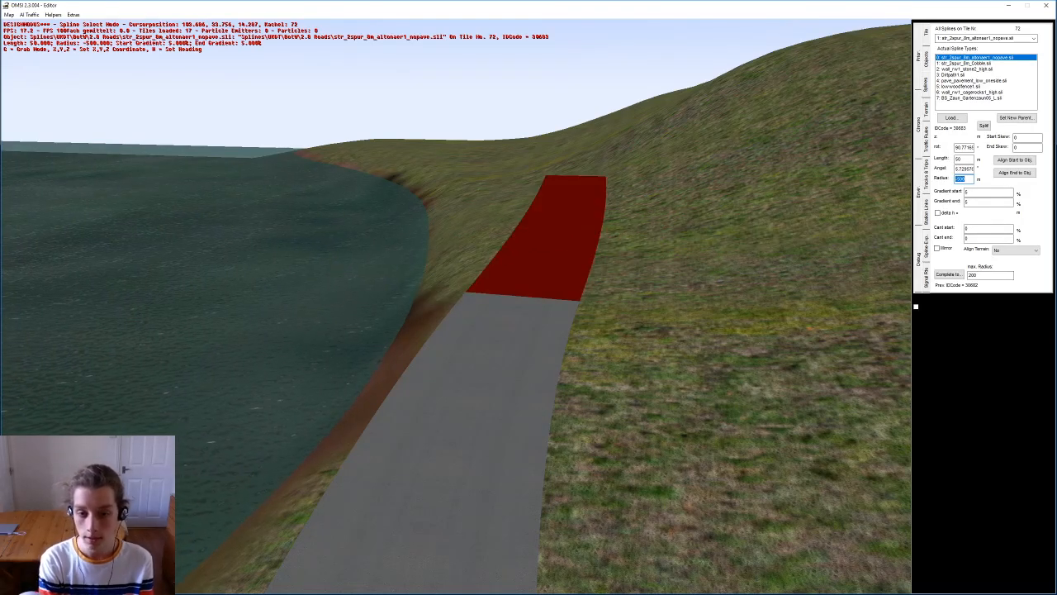
Step: Try radii of 20 m, -50 m and -100 m on the appended segment, and set its radius to -200 m
right_drag(824, 144, 634, 209)
text(320)
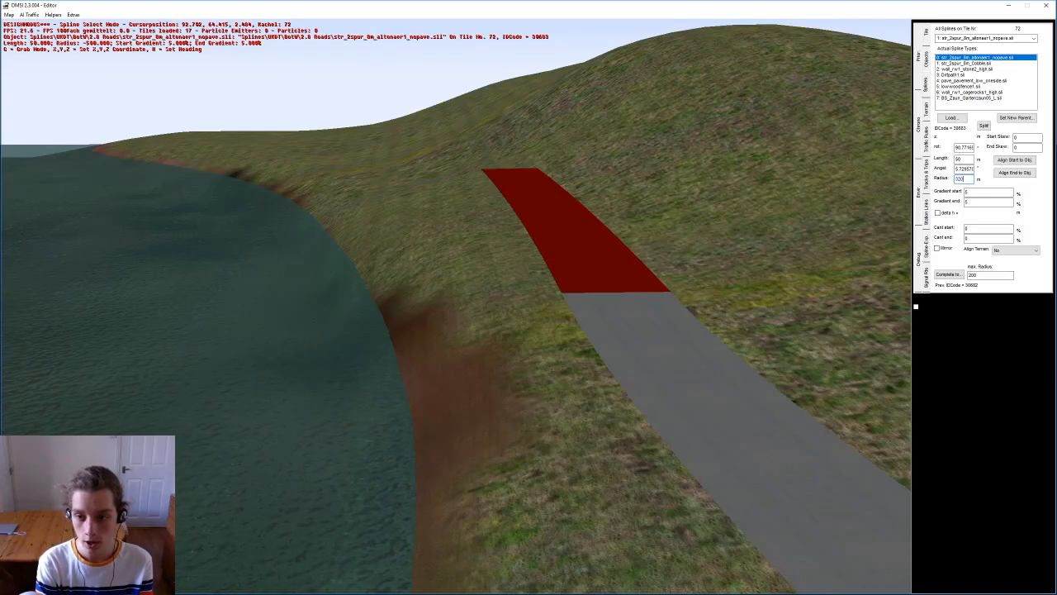
key(Return)
text(20)
key(Return)
middle_drag(608, 319, 390, 256)
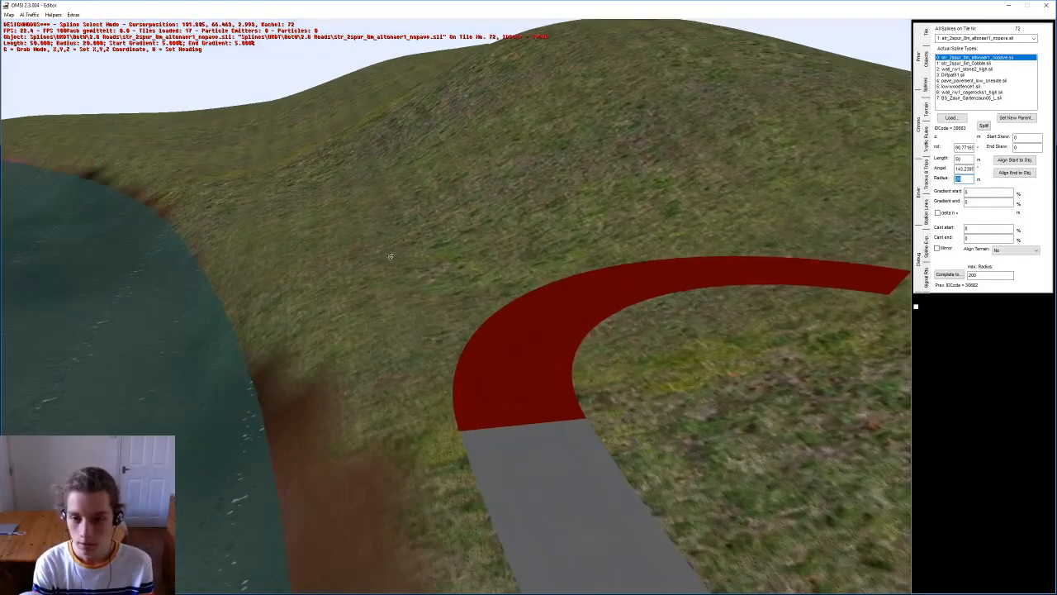
text(-50)
key(Return)
text(-1)
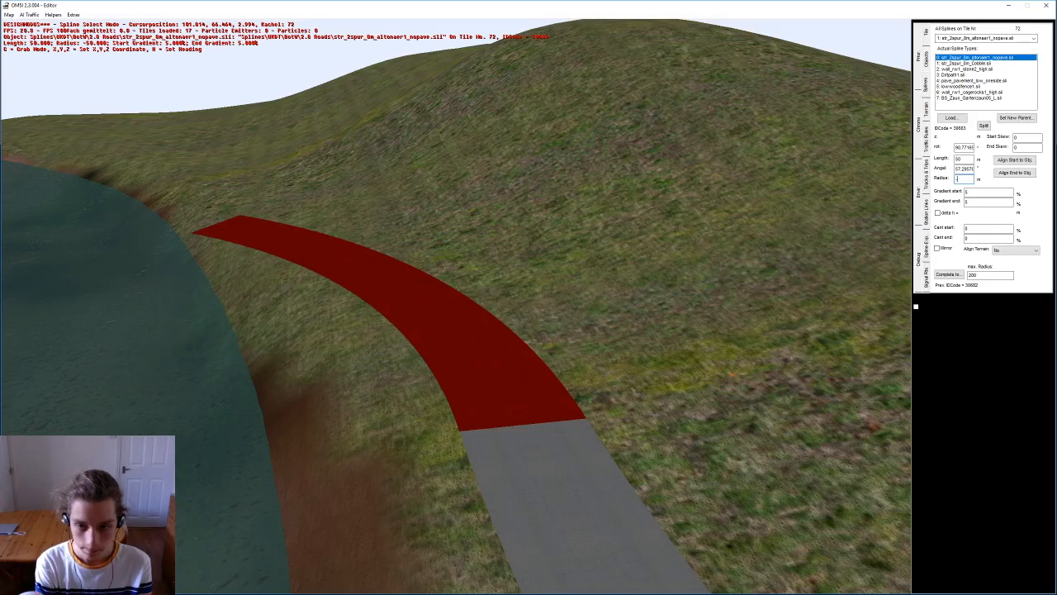
text(00)
key(Return)
middle_drag(442, 197, 474, 201)
text(-200)
key(Return)
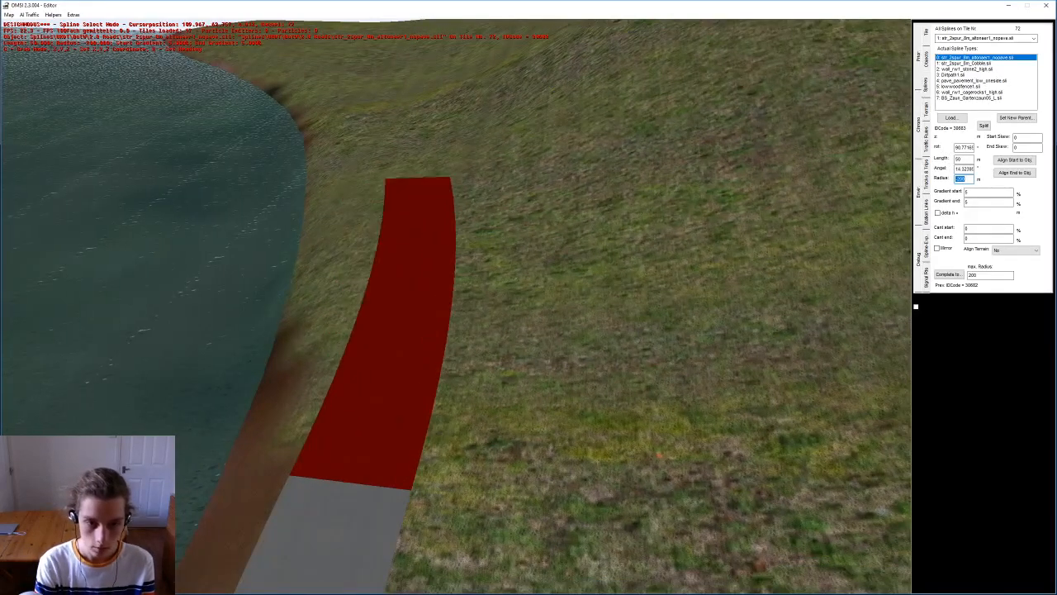
Step: Set the selected segment's end gradient to 10% and shorten its length to 30 m
middle_drag(490, 209, 620, 245)
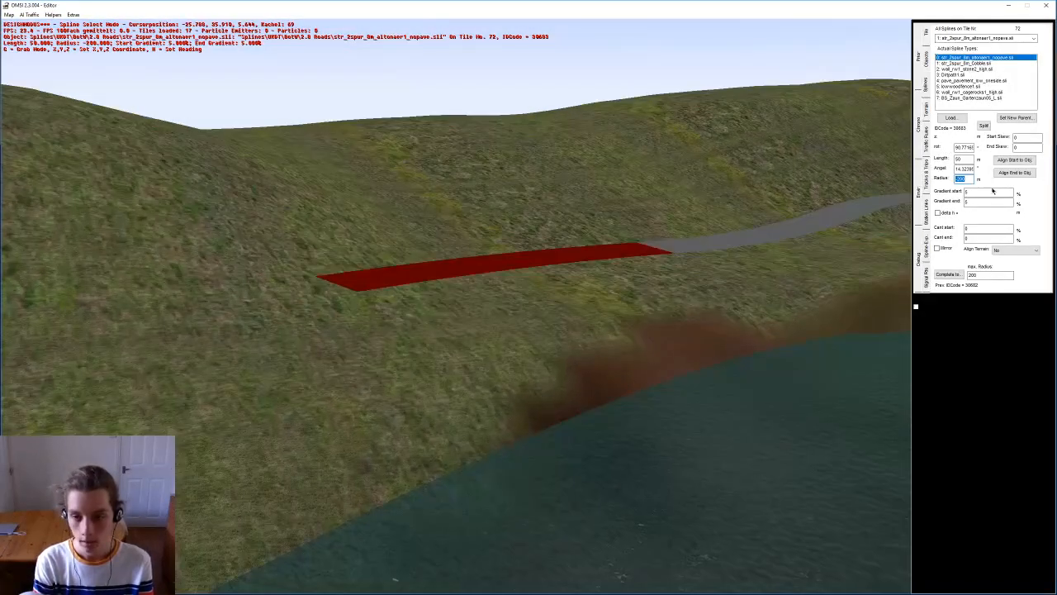
key(Return)
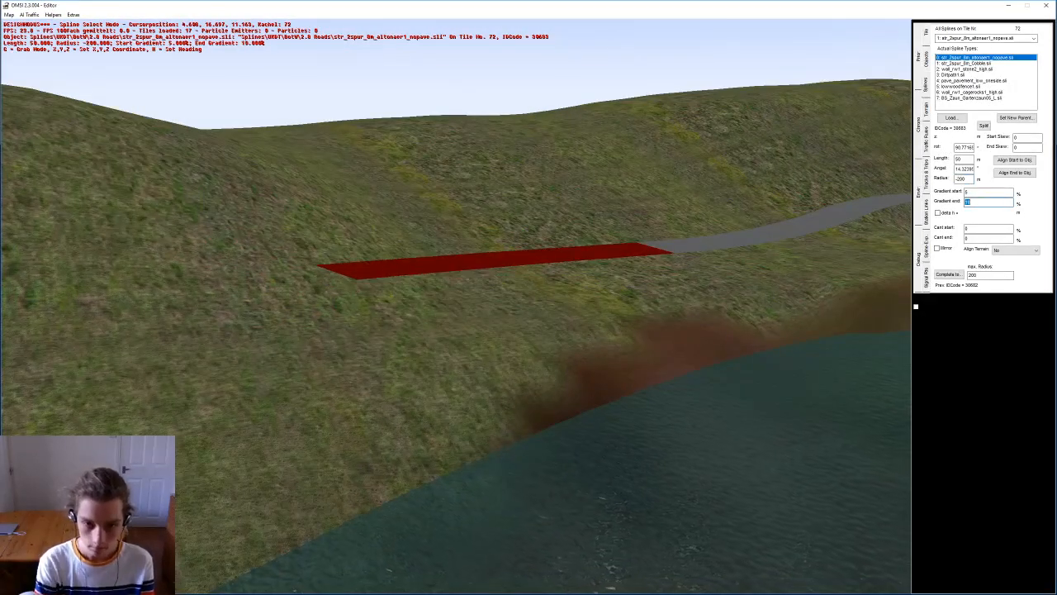
middle_drag(628, 268, 536, 260)
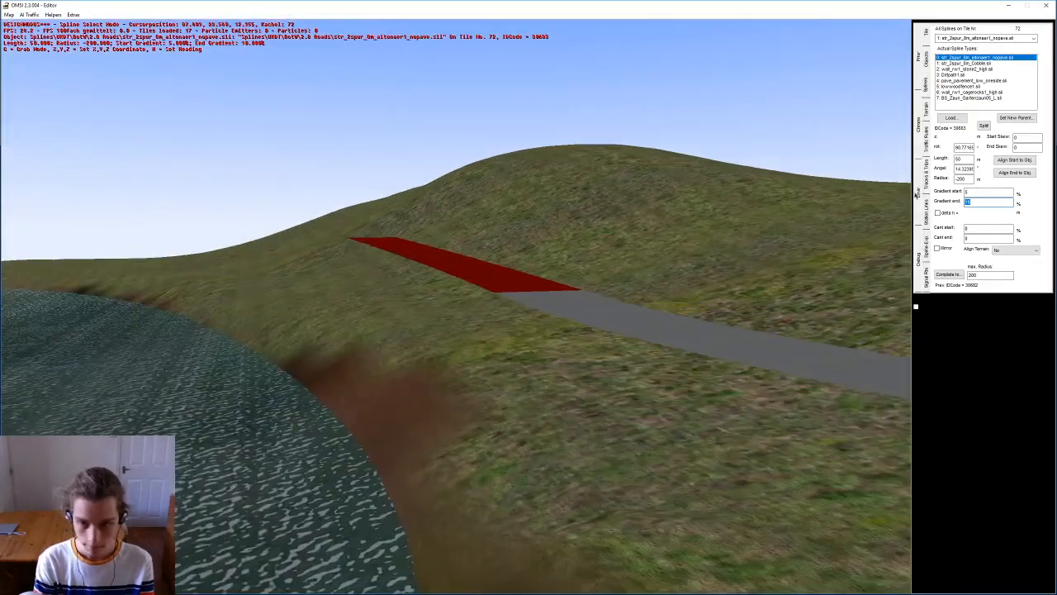
text(30)
key(Return)
Step: Append a 20 m road segment with an end gradient of 0% to level out the climb
middle_drag(656, 132, 570, 384)
key(n)
text(0)
key(Return)
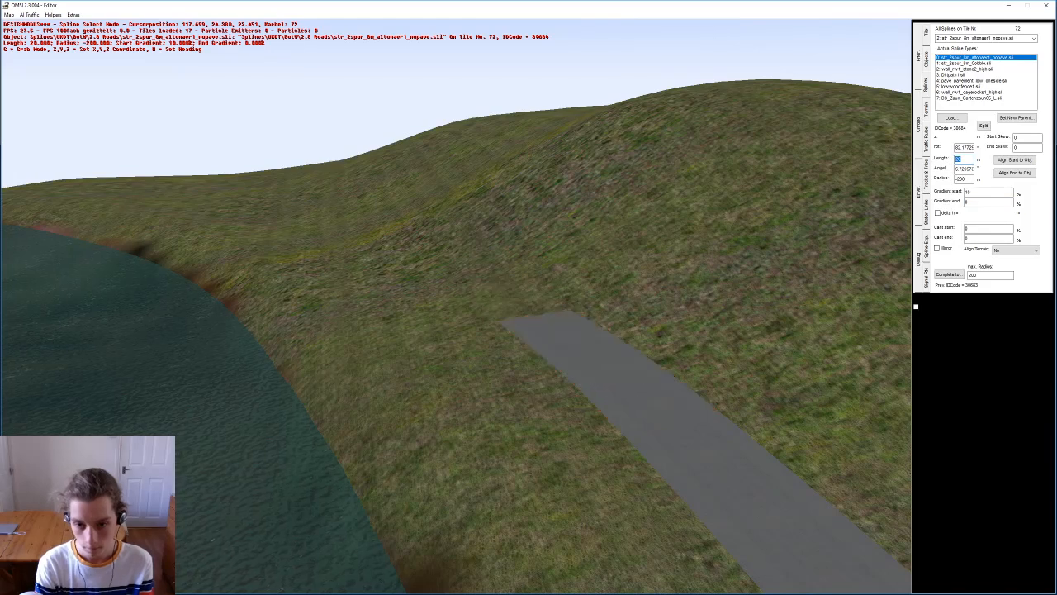
Step: Append a 50 m road segment with a -200 m radius and set its end gradient to -5%
middle_drag(433, 456, 445, 432)
middle_drag(591, 404, 709, 307)
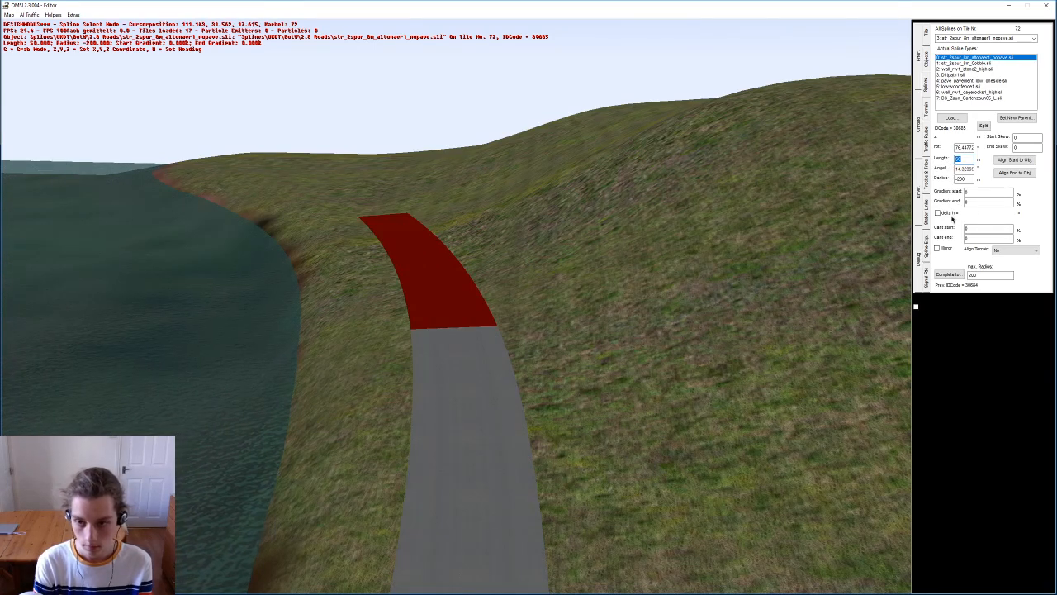
key(Return)
middle_drag(531, 202, 378, 253)
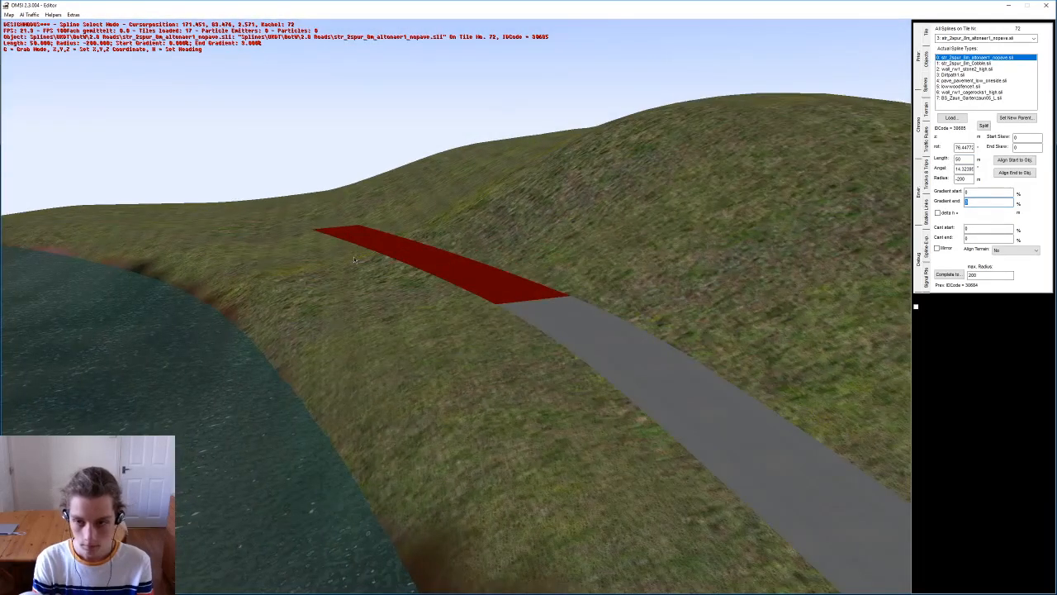
key(Return)
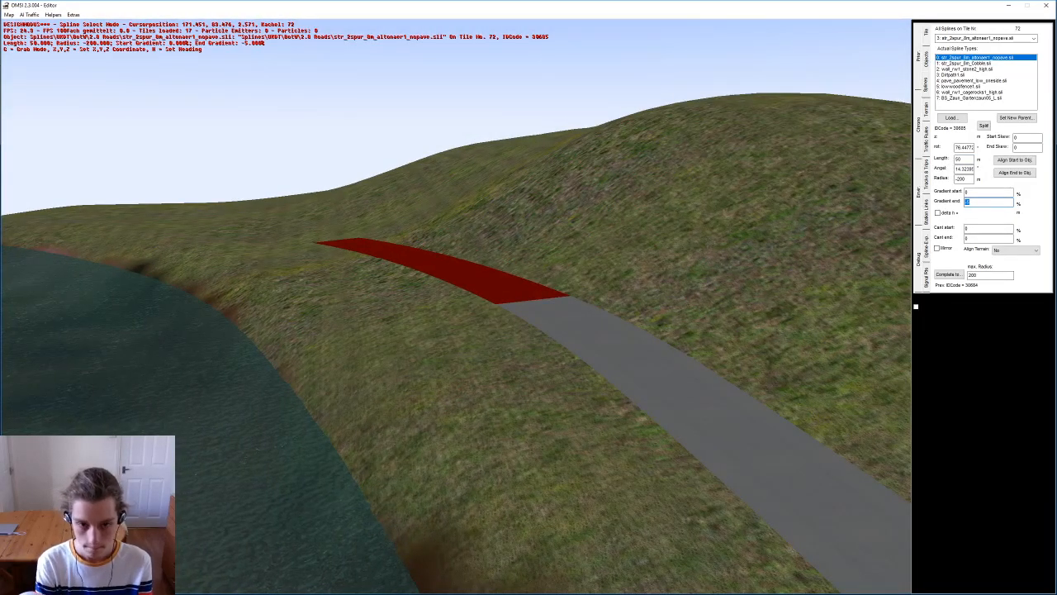
Step: Append another 50 m descending road segment, try an end gradient of -7%, and set it to -10%
key(n)
middle_drag(317, 257, 438, 308)
drag(993, 203, 810, 179)
text(0)
key(Return)
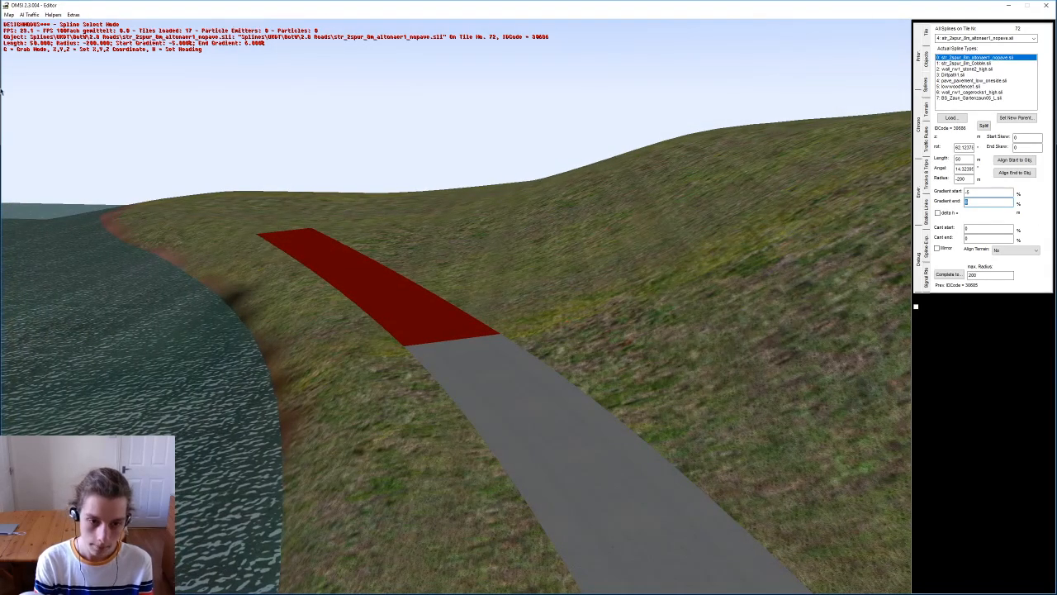
middle_drag(269, 302, 315, 284)
text(-1)
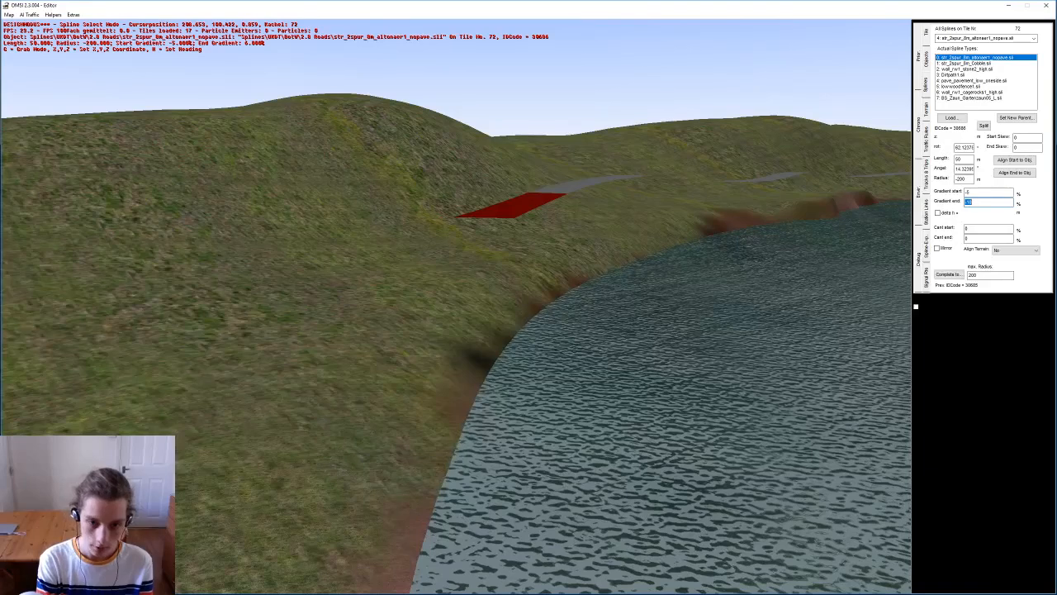
text(-7)
key(Return)
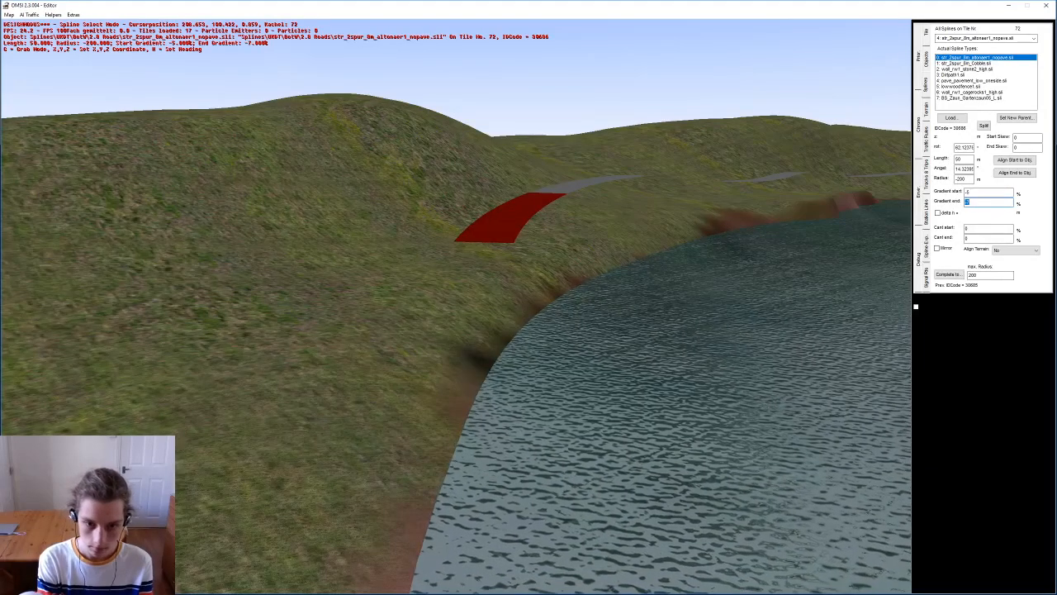
text(-10)
key(Return)
Step: Append a 50 m road segment down by the water with an end gradient of 5% and a radius of 0 m
key(Insert)
drag(989, 203, 895, 180)
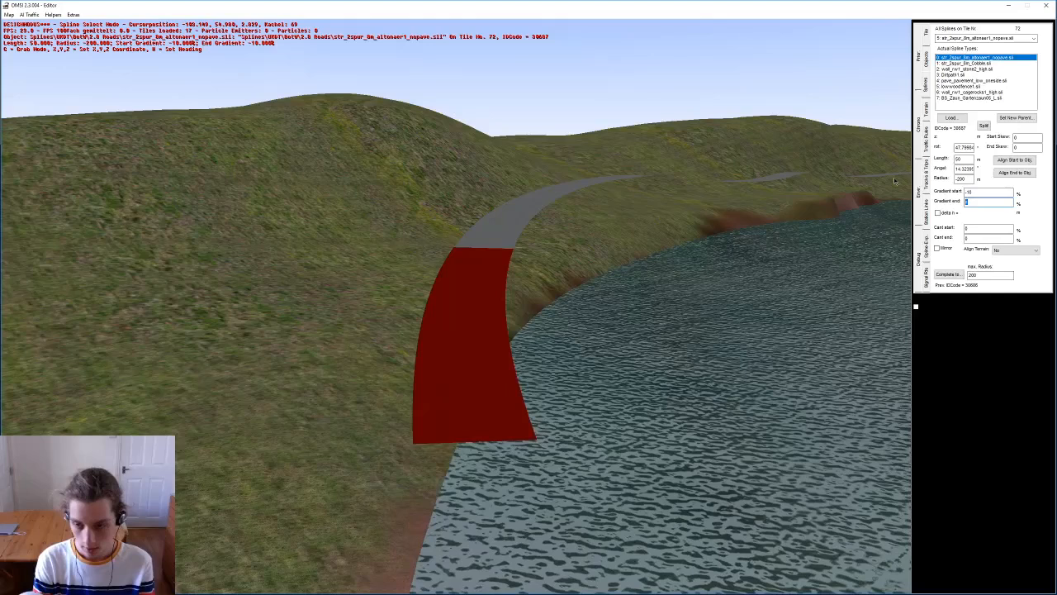
text(5)
key(Return)
drag(972, 179, 944, 178)
text(0)
key(Return)
Step: Set the second-to-last road segment's radius to -250 m and the last segment's radius to -400 m
middle_drag(501, 365, 542, 289)
right_drag(542, 289, 532, 248)
middle_drag(533, 247, 517, 316)
click(471, 271)
text(-250)
key(Return)
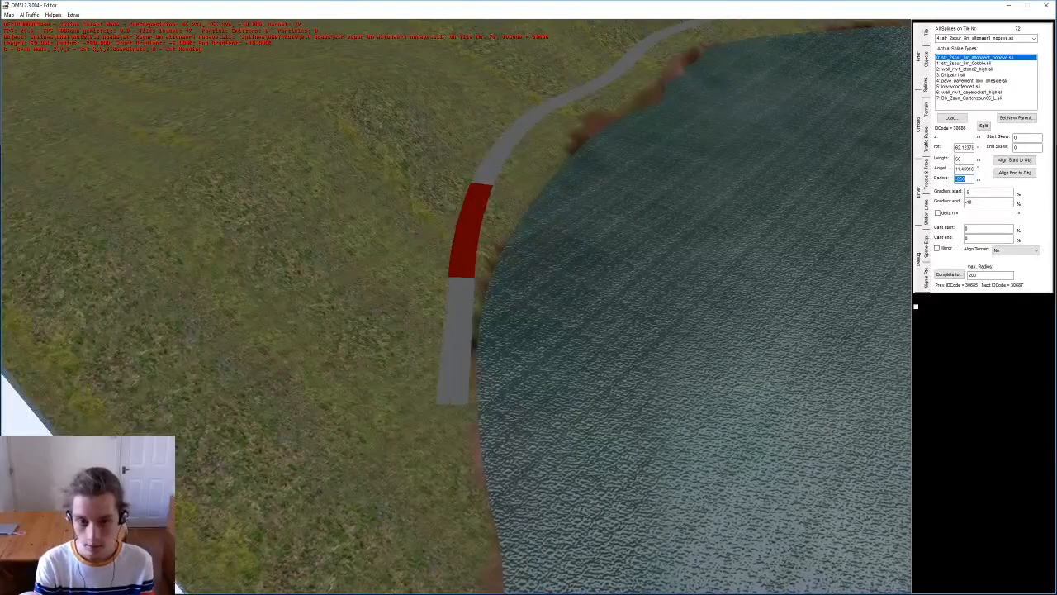
click(455, 344)
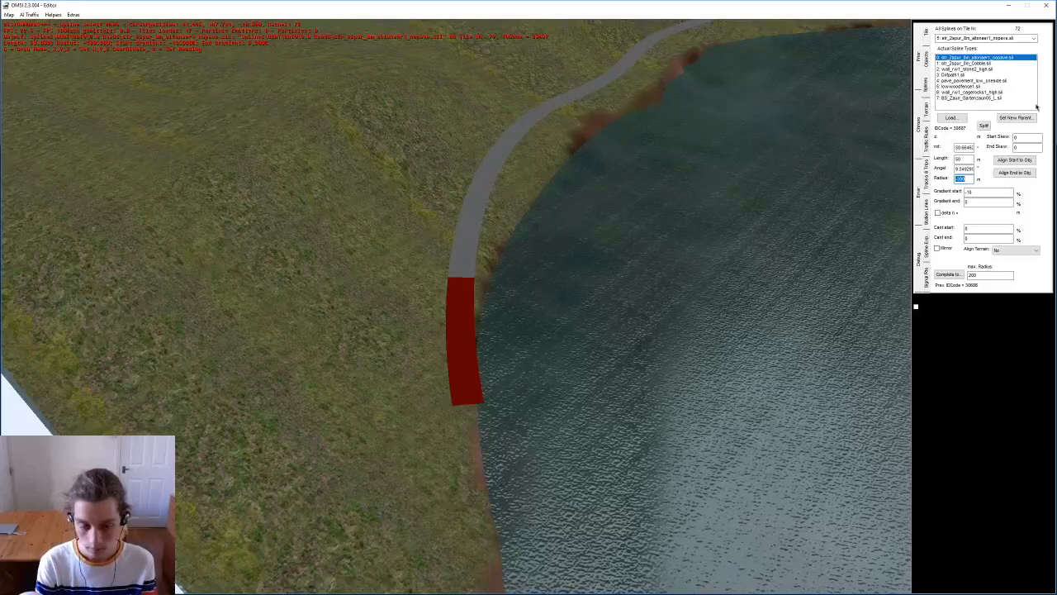
text(-400)
key(Return)
Step: Append another 50 m segment along the shore, try end gradients of 20% and 10%, then set 5% and a radius of 0 m
middle_drag(481, 362, 1049, 143)
text(0)
double_click(982, 201)
text(20)
key(Return)
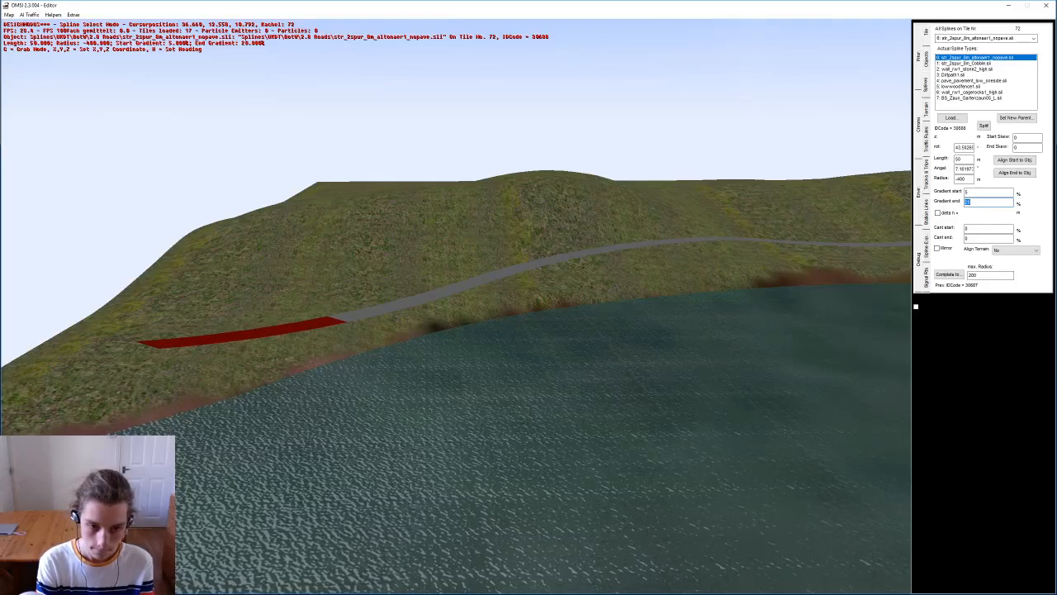
text(10)
key(Return)
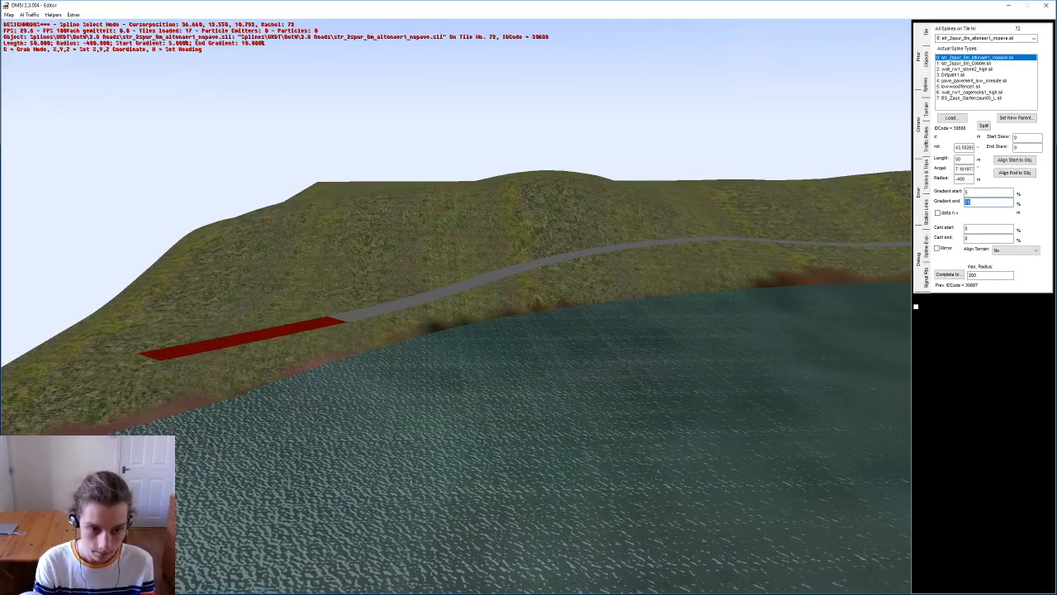
right_drag(346, 329, 395, 323)
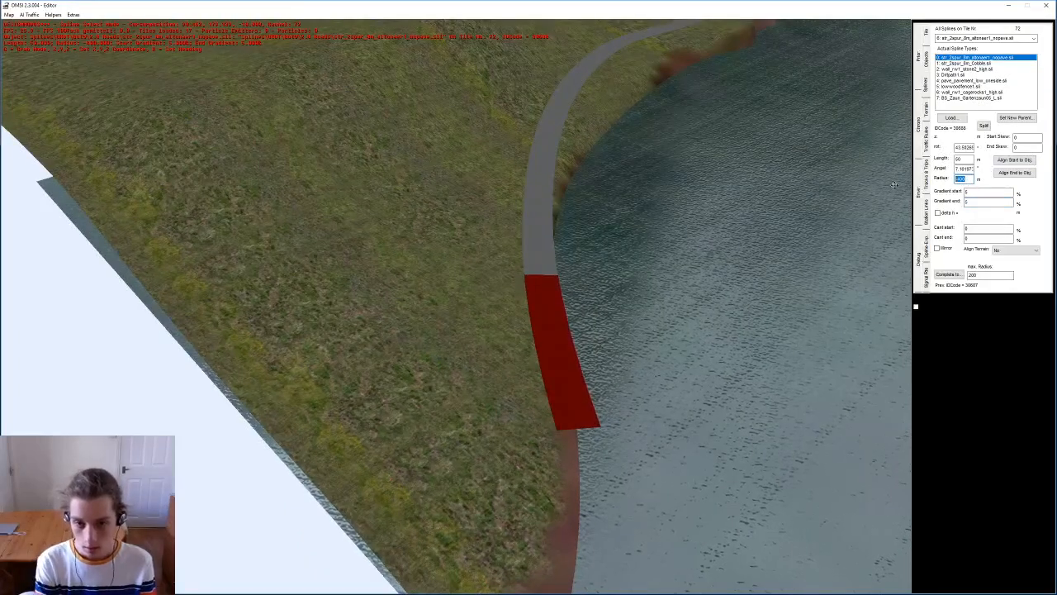
middle_drag(530, 408, 612, 347)
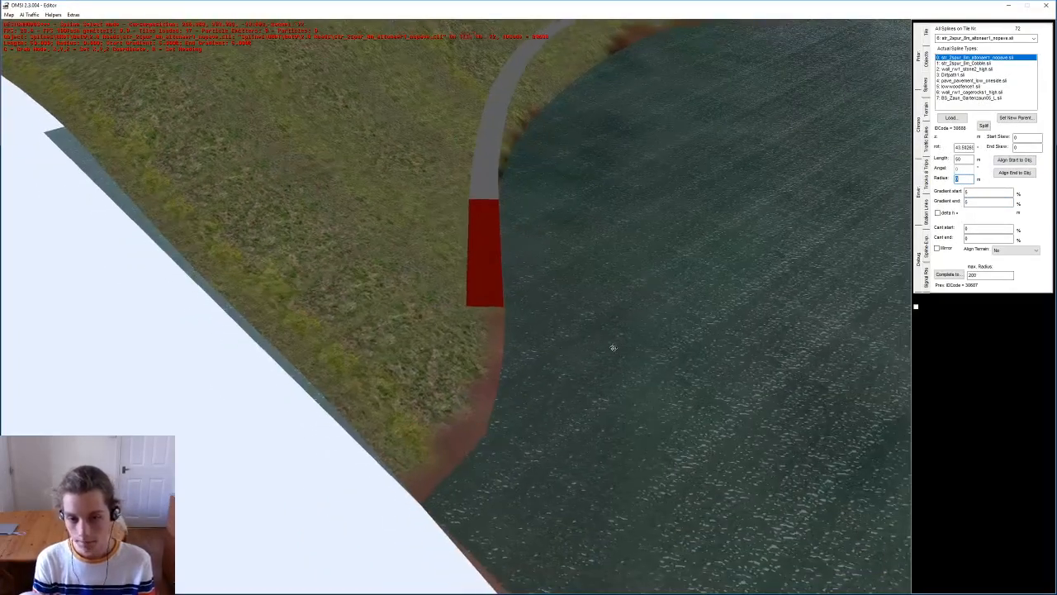
Step: Append a road segment curving inland to the tile's edge, try radii of 30, 60 and 65 m, and set it to 70 m
click(613, 347)
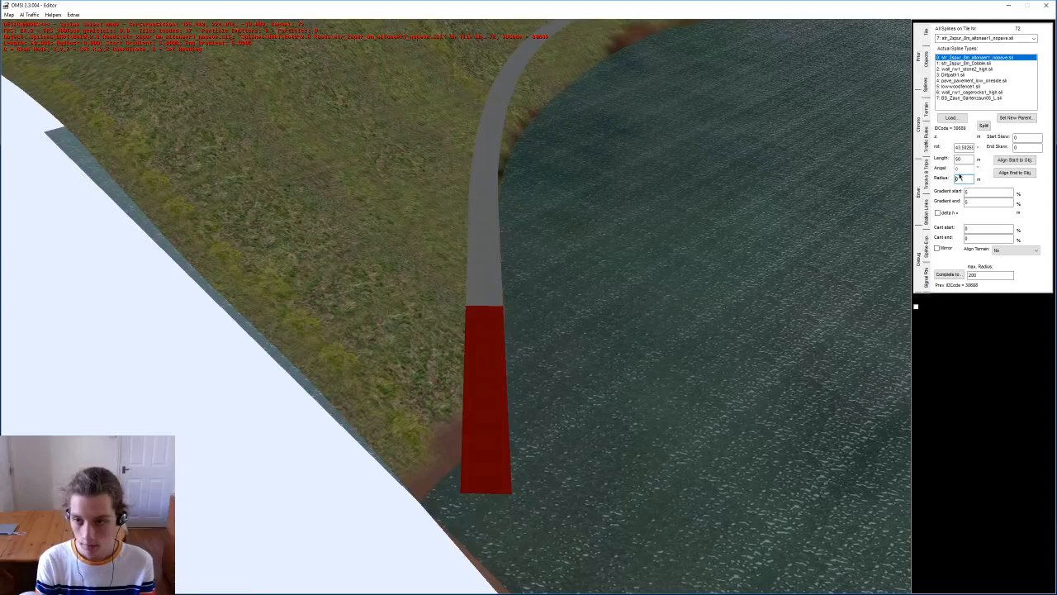
text(30)
key(Return)
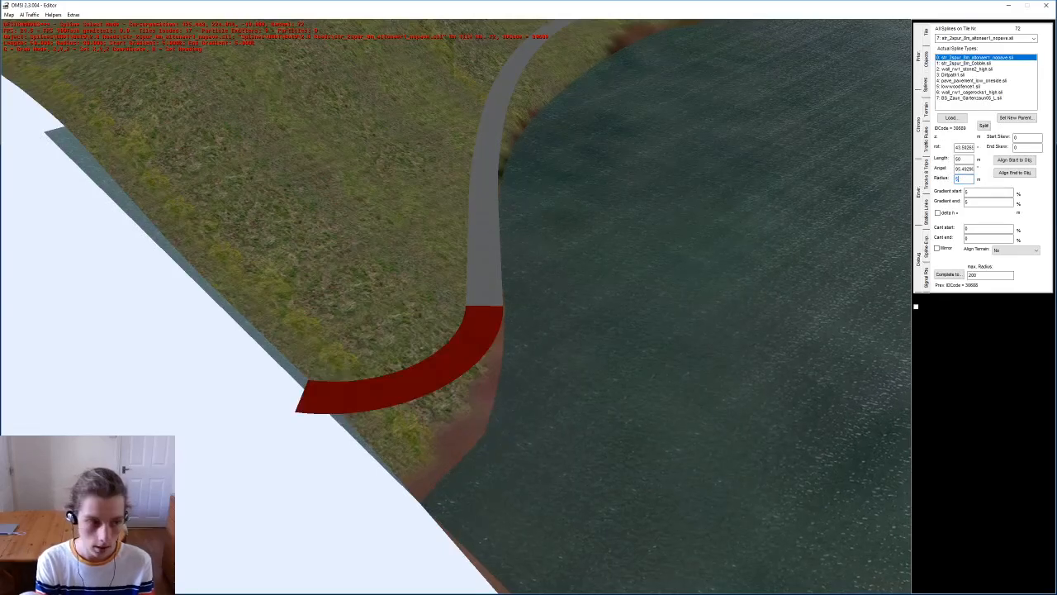
text(60)
key(Return)
text(65)
key(Return)
text(70)
key(Return)
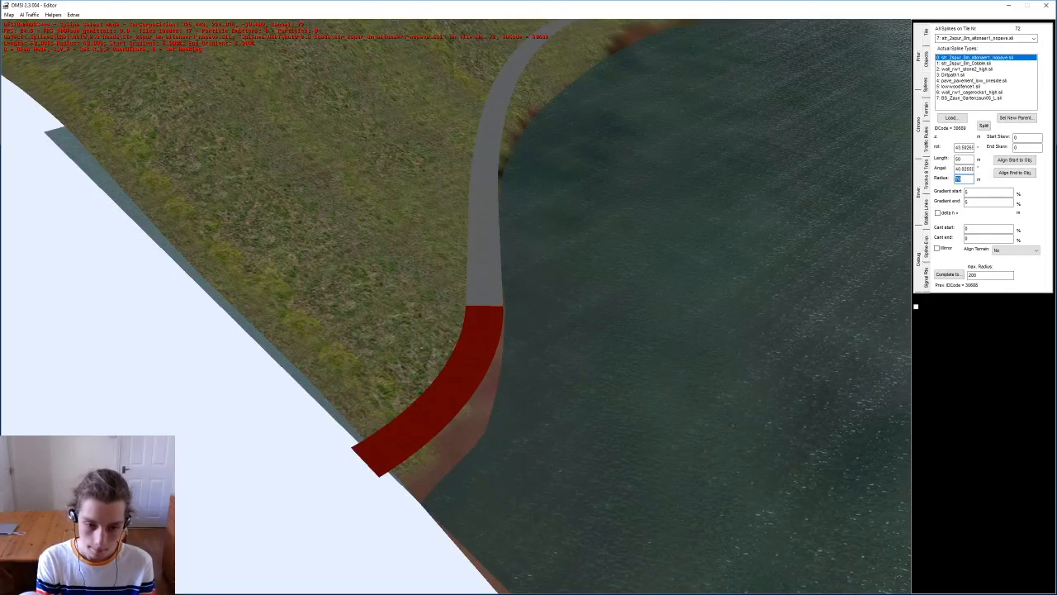
middle_drag(479, 327, 848, 69)
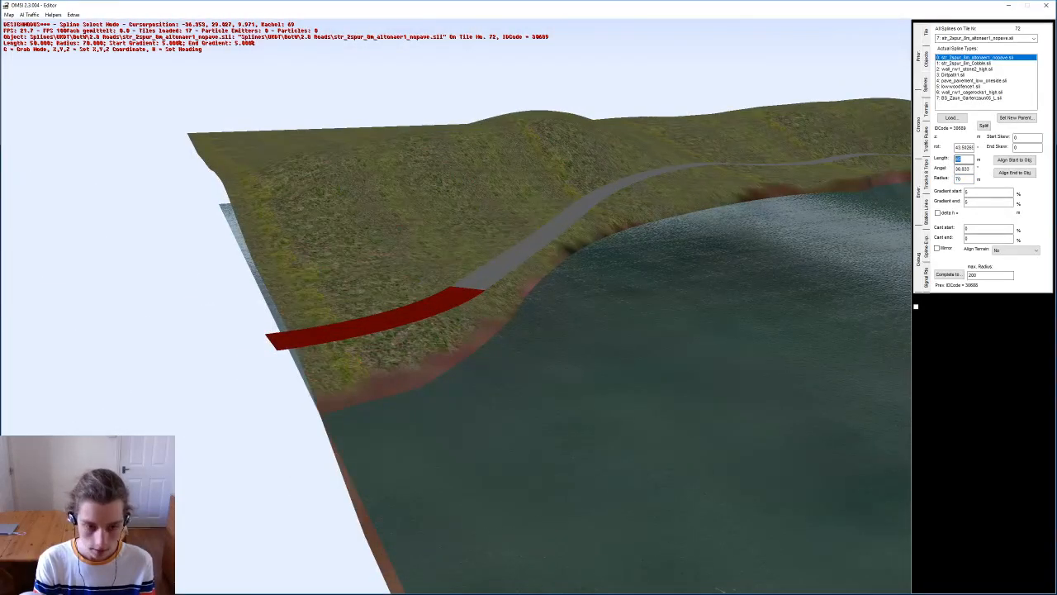
Step: Align the terrain to the last two road segments at the tile's edge, using a dam angle of 30°
middle_drag(693, 226, 685, 254)
click(727, 236)
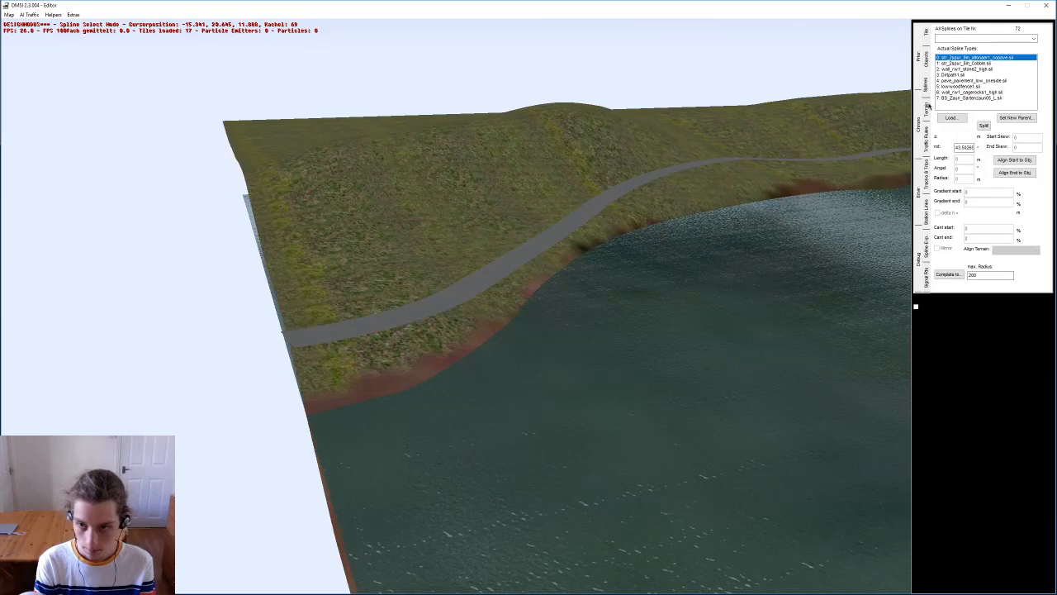
click(926, 106)
click(941, 117)
scroll(414, 353, up, 3)
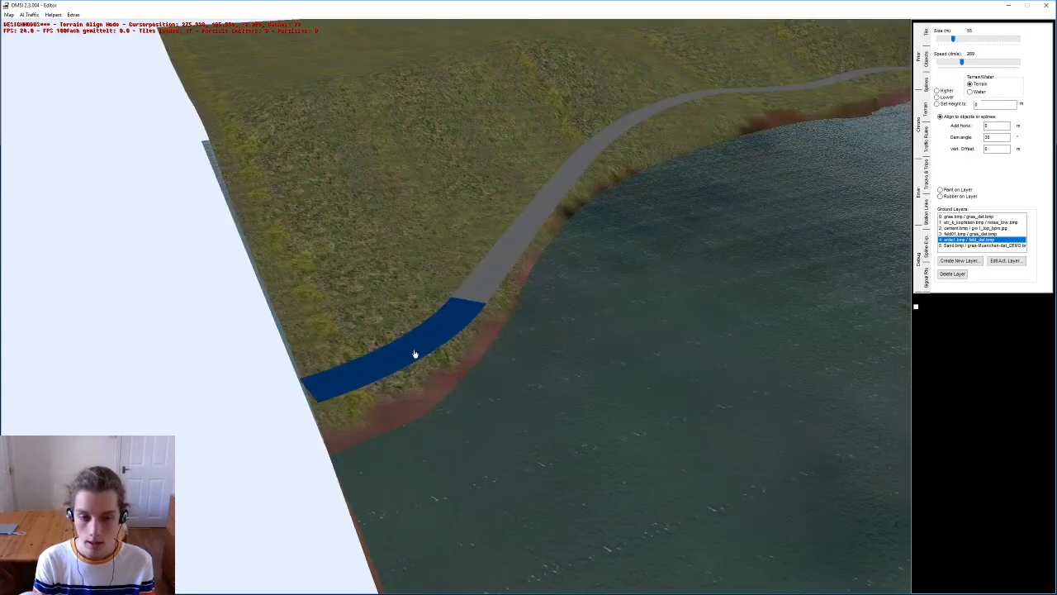
middle_drag(446, 356, 500, 335)
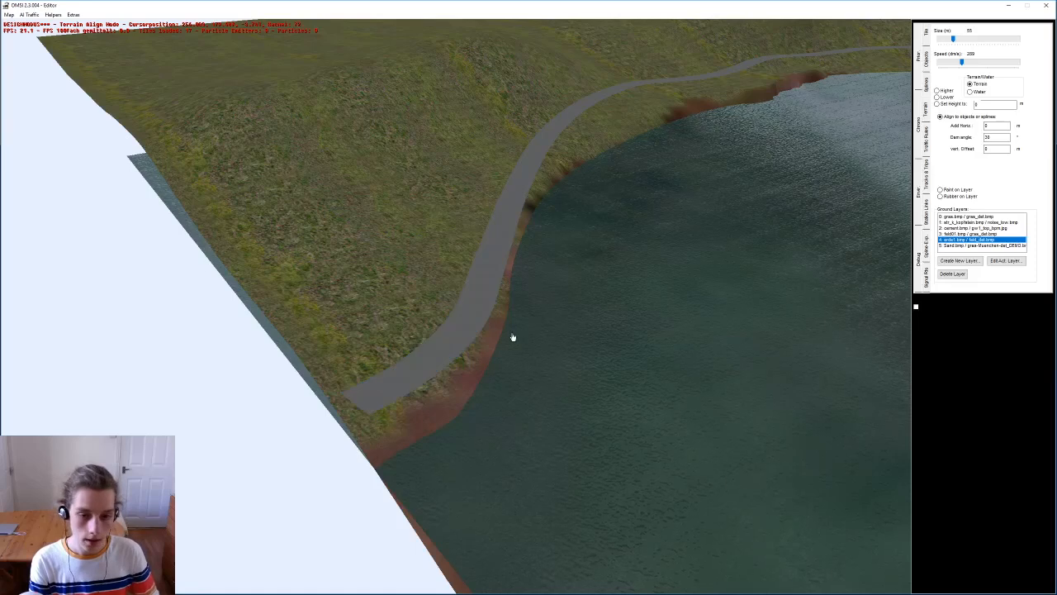
scroll(490, 324, down, 3)
scroll(458, 461, up, 3)
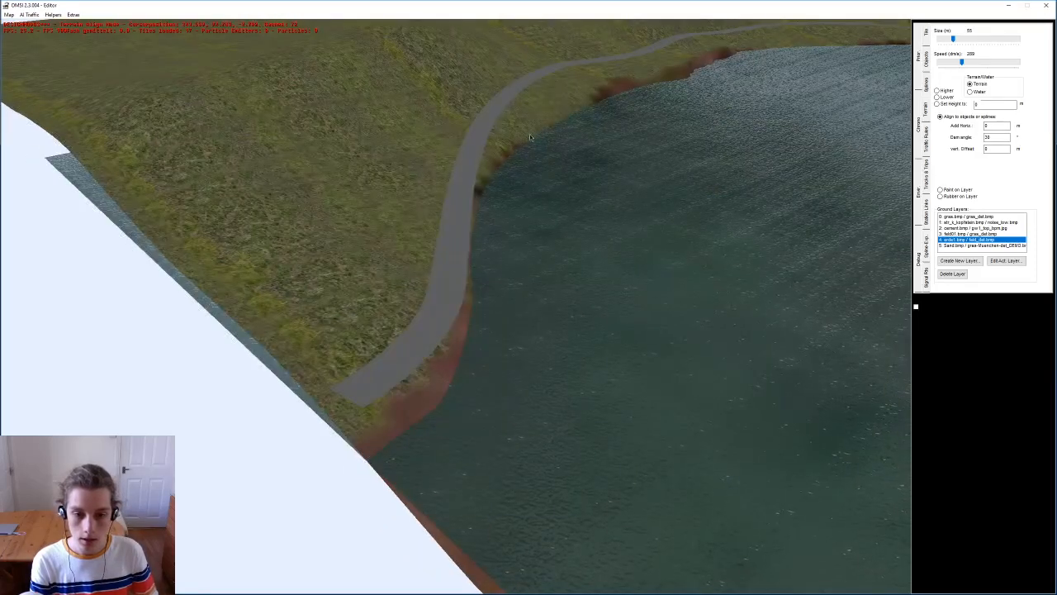
click(449, 308)
click(460, 248)
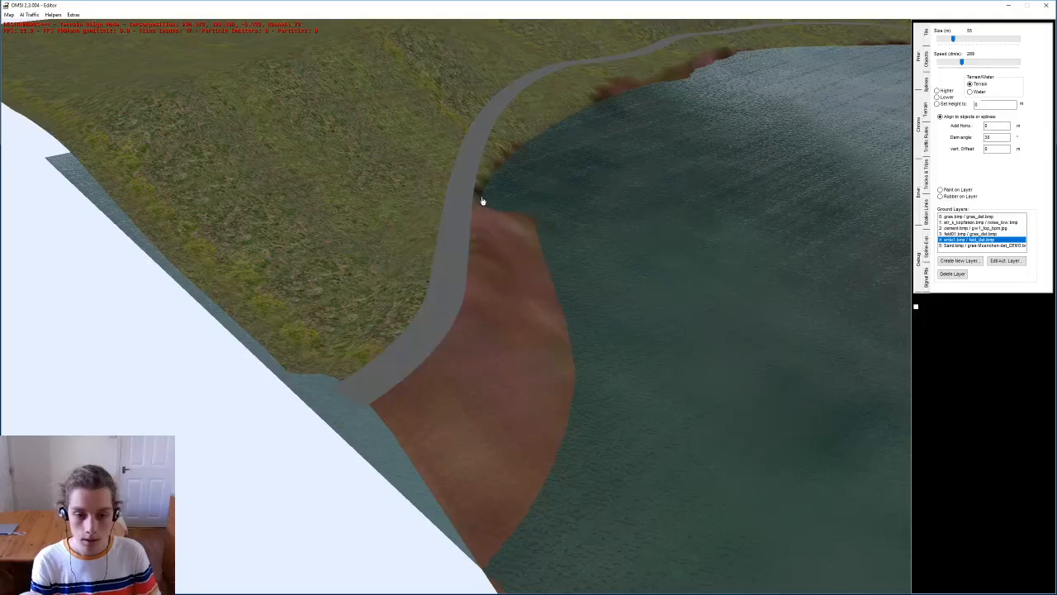
Step: Align the terrain to the preceding road segments around the bay with the same dam angle
middle_drag(482, 200, 472, 215)
click(460, 241)
click(465, 211)
click(509, 141)
middle_drag(510, 141, 604, 215)
click(569, 223)
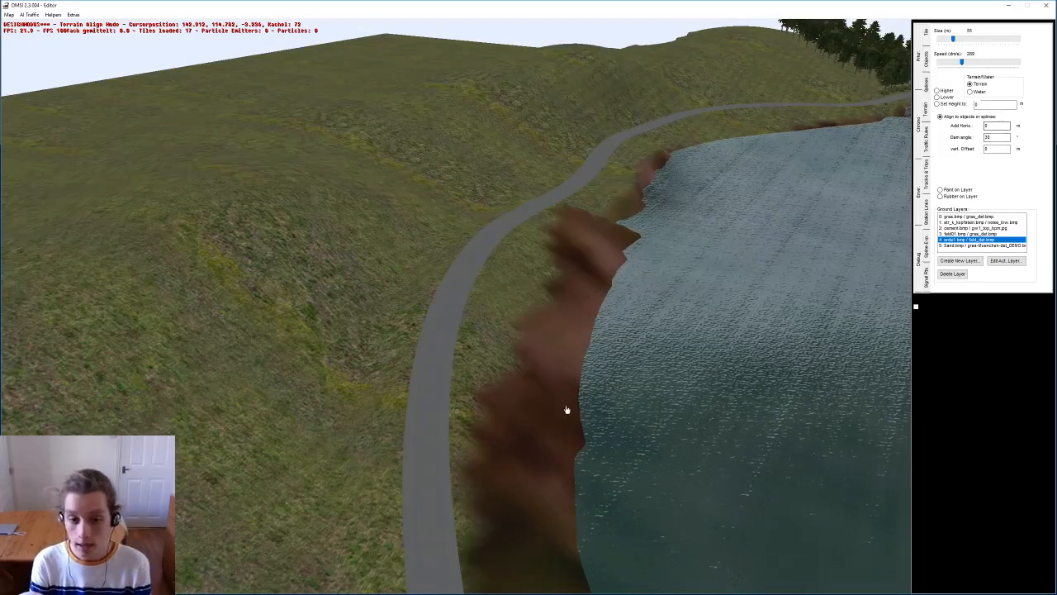
Step: Change the dam angle to 50° and realign the terrain to the road segment on the bend beside the wide embankment
middle_drag(568, 409, 456, 314)
double_click(998, 136)
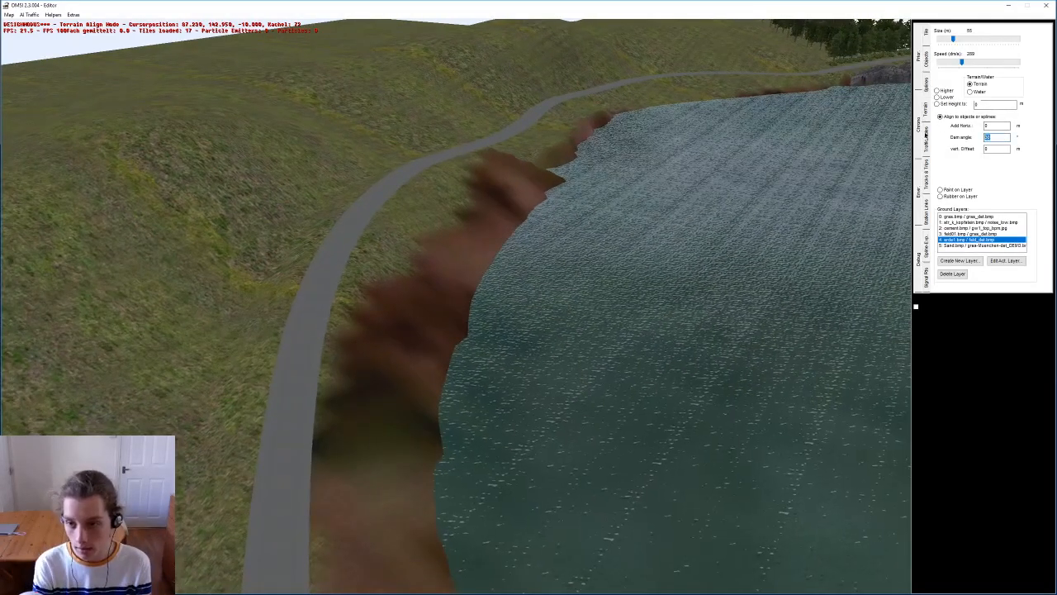
middle_drag(528, 107, 462, 233)
click(475, 171)
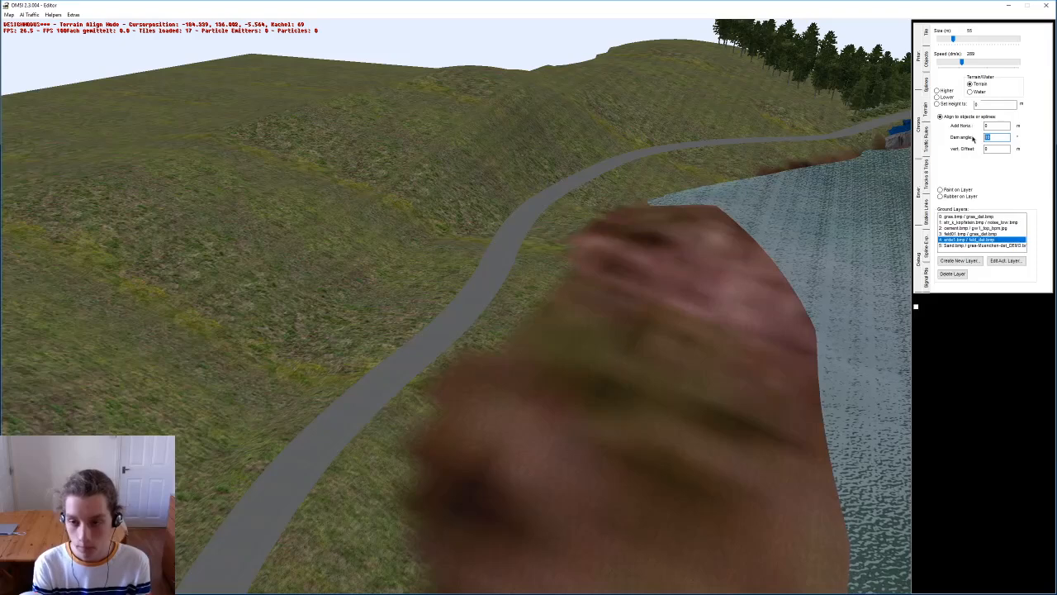
click(531, 217)
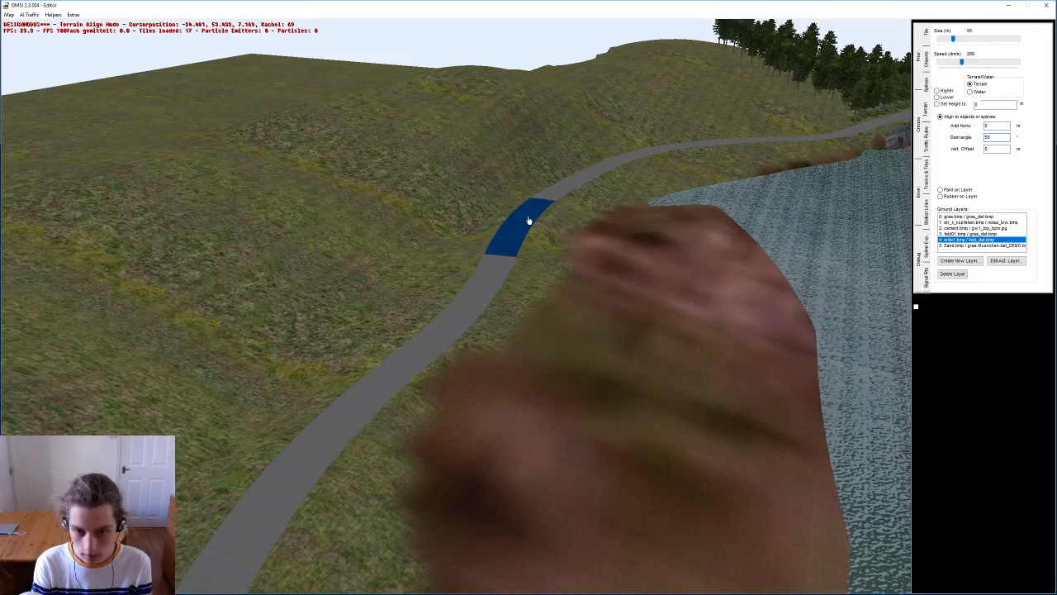
Step: Examine the raised embankment and the older stretch of coastal road from several sides
middle_drag(518, 173, 619, 284)
middle_drag(698, 273, 312, 219)
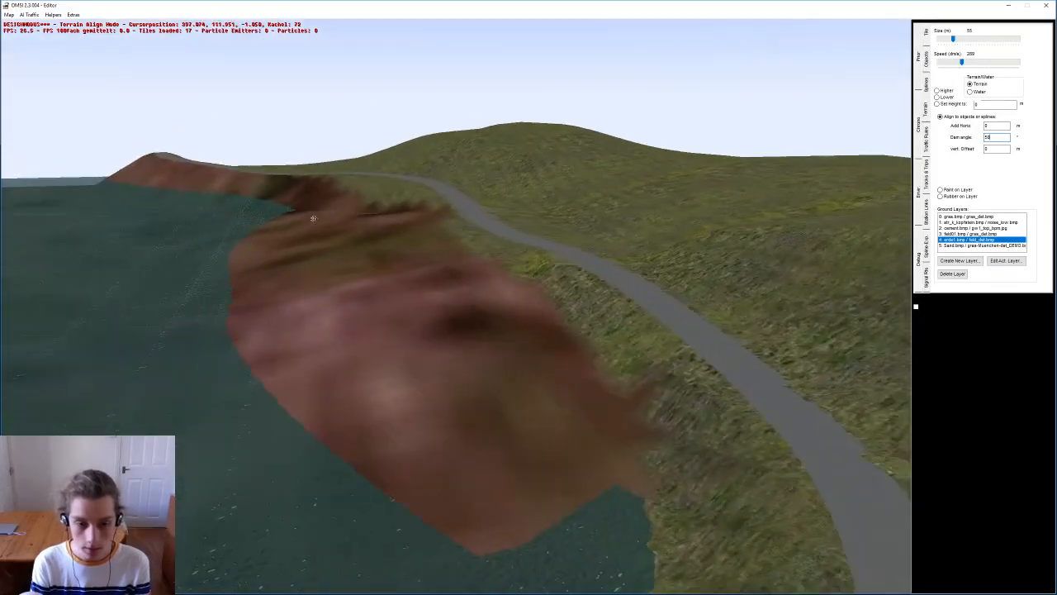
scroll(313, 218, down, 1)
scroll(477, 356, down, 2)
scroll(477, 355, down, 3)
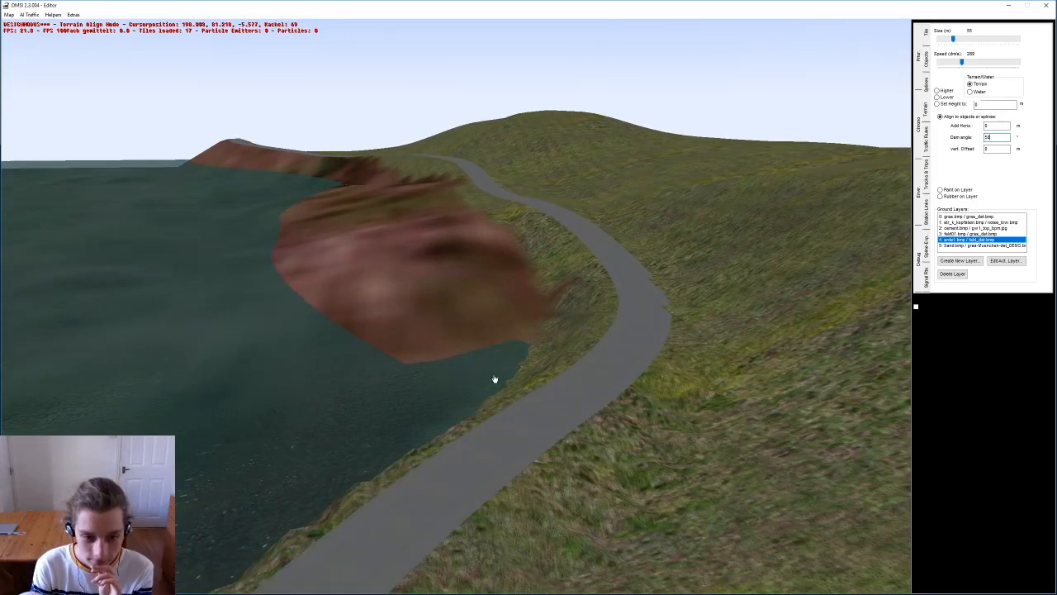
scroll(508, 366, up, 4)
middle_drag(505, 316, 508, 304)
right_drag(309, 259, 429, 292)
middle_drag(430, 293, 515, 323)
scroll(526, 228, down, 3)
middle_drag(523, 253, 671, 268)
right_drag(311, 375, 740, 165)
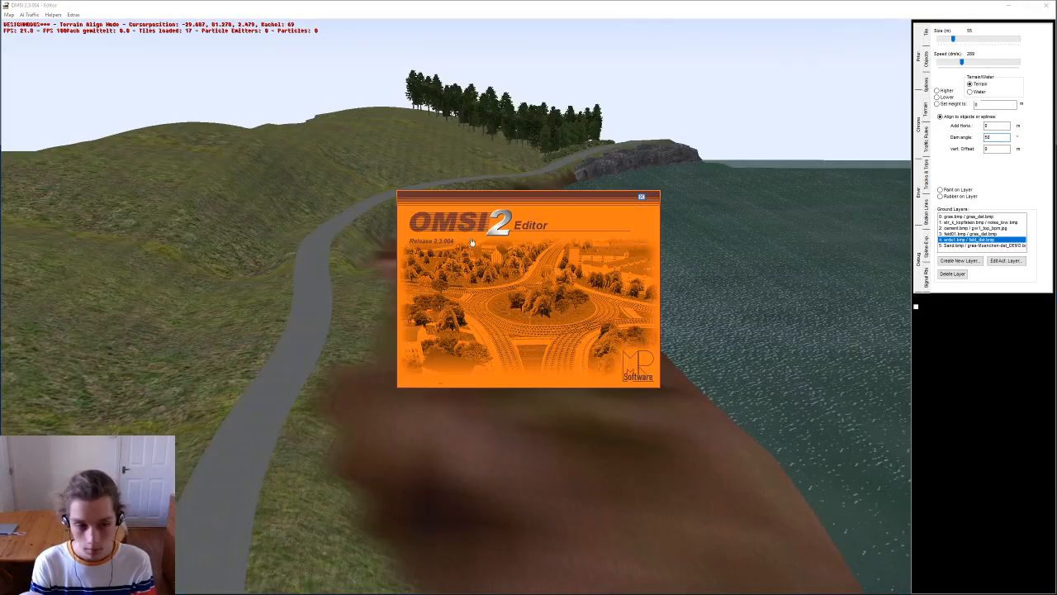
right_drag(526, 221, 193, 211)
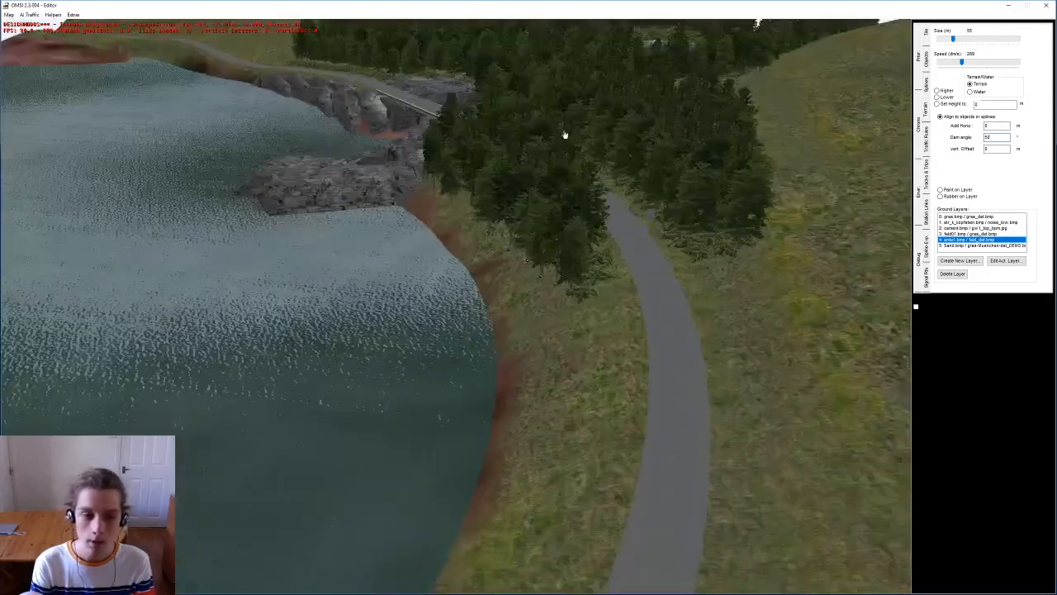
key(Up)
right_drag(189, 176, 392, 239)
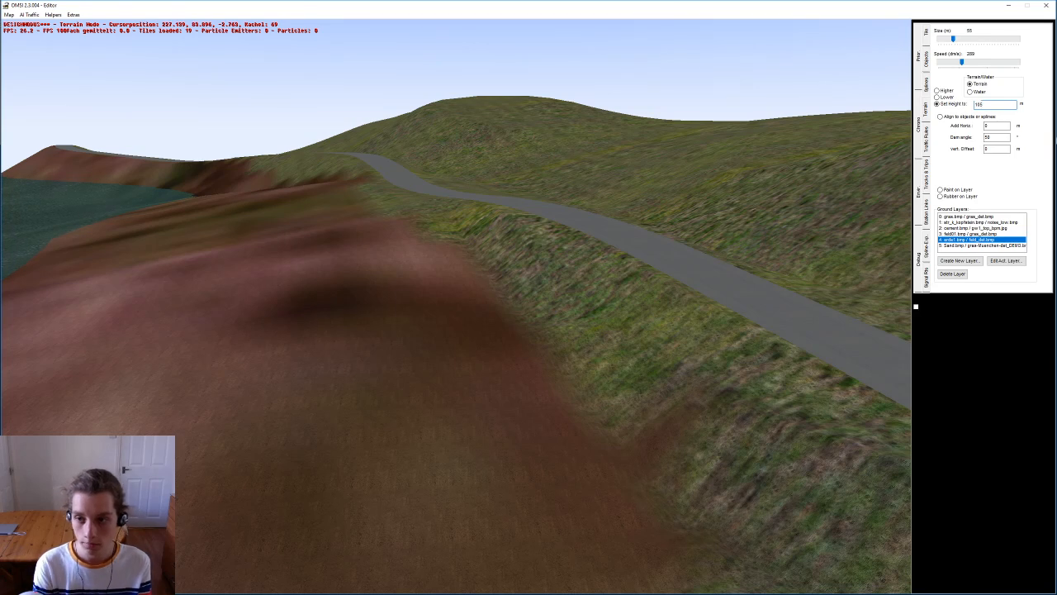
Step: Set up the terrain brush to level ground to a set height, with its size reduced to 15 m
right_drag(248, 331, 246, 377)
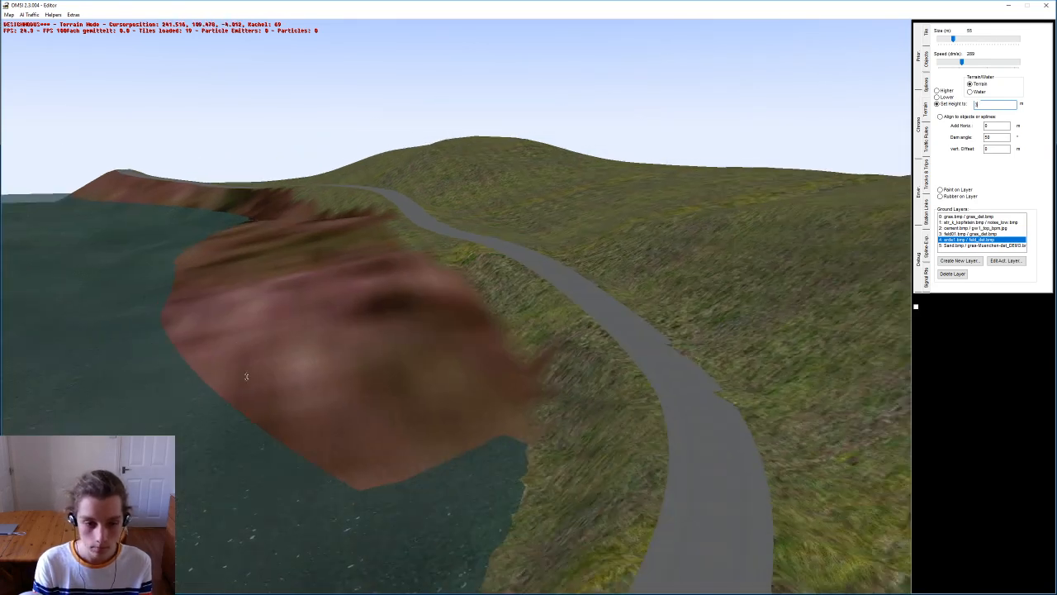
right_drag(307, 353, 574, 276)
middle_drag(573, 276, 573, 295)
right_drag(573, 295, 471, 307)
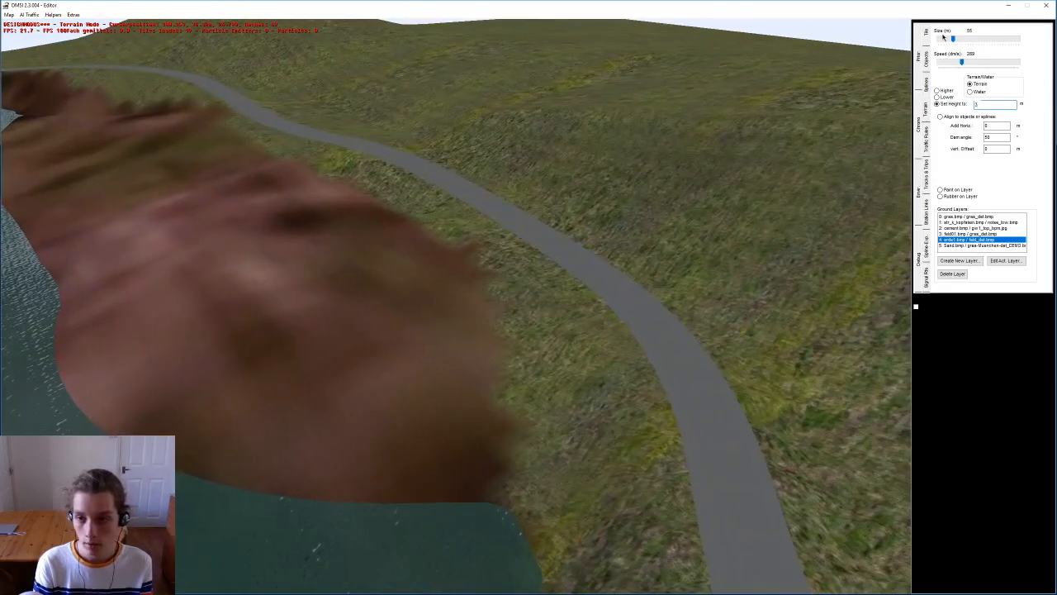
drag(954, 40, 941, 42)
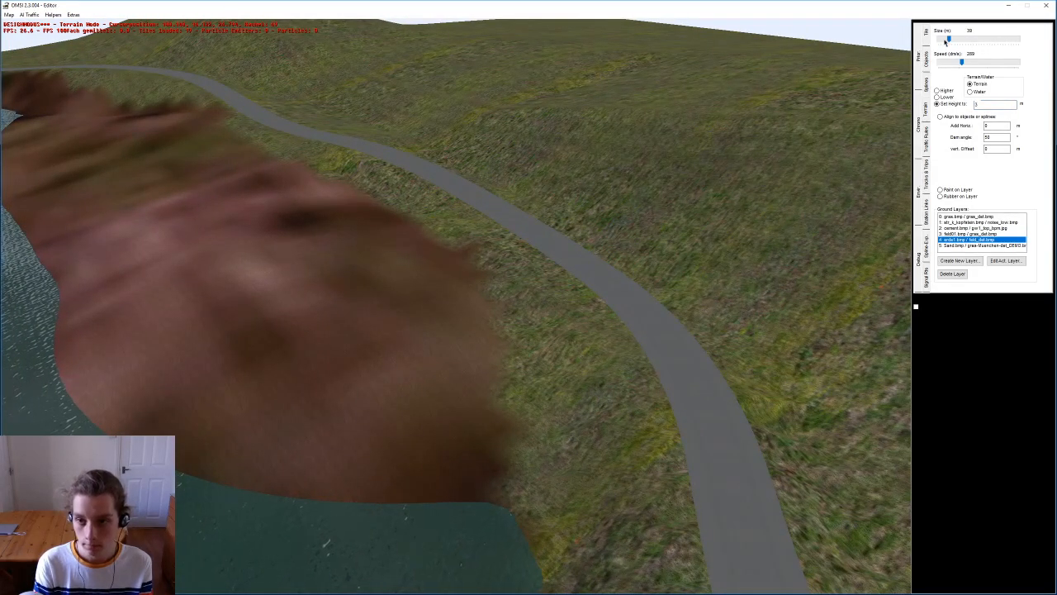
right_drag(776, 248, 797, 310)
right_drag(192, 377, 361, 297)
click(363, 299)
middle_drag(367, 300, 370, 311)
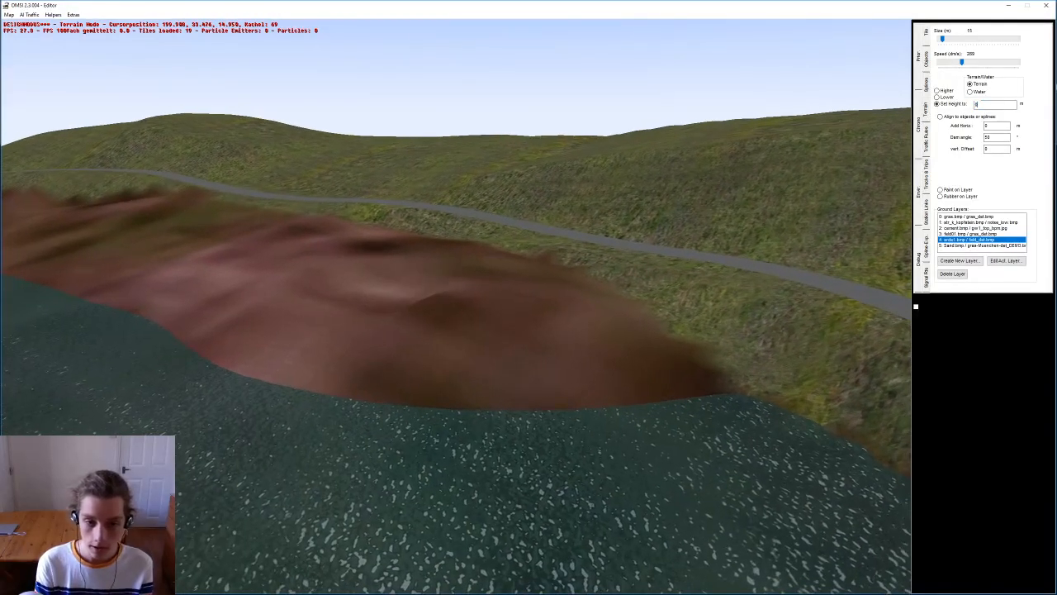
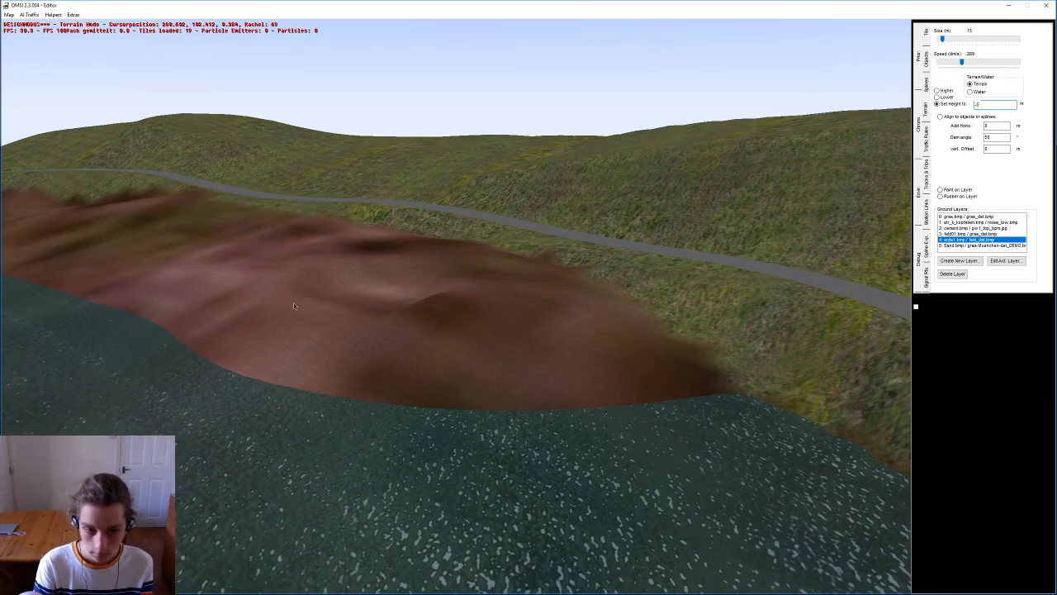
Step: Try reshaping the outer edge of the bare embankment, including a set height of 4 m
drag(337, 336, 315, 356)
right_drag(315, 355, 303, 413)
middle_drag(303, 413, 307, 475)
drag(1009, 106, 670, 88)
text(4)
drag(438, 277, 424, 268)
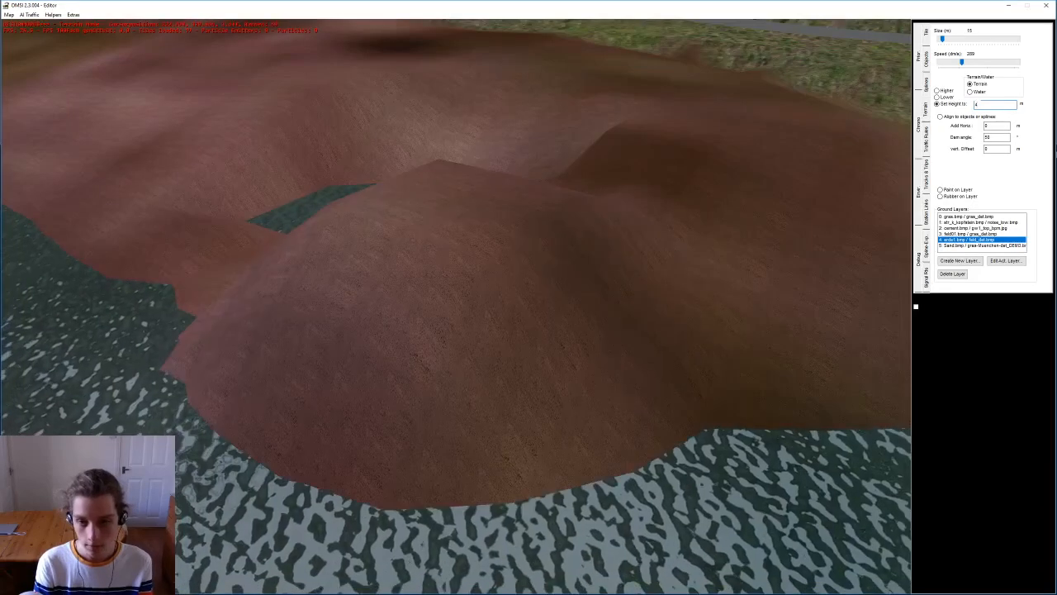
Step: Level the outer edge of the bare embankment along the water to a height of -4 m
mouse_move(409, 363)
mouse_down()
mouse_move(355, 318)
mouse_move(324, 241)
mouse_up()
right_drag(466, 235, 483, 296)
mouse_move(541, 303)
mouse_down()
mouse_move(721, 311)
mouse_move(530, 238)
mouse_move(488, 268)
mouse_up()
middle_drag(401, 254, 521, 349)
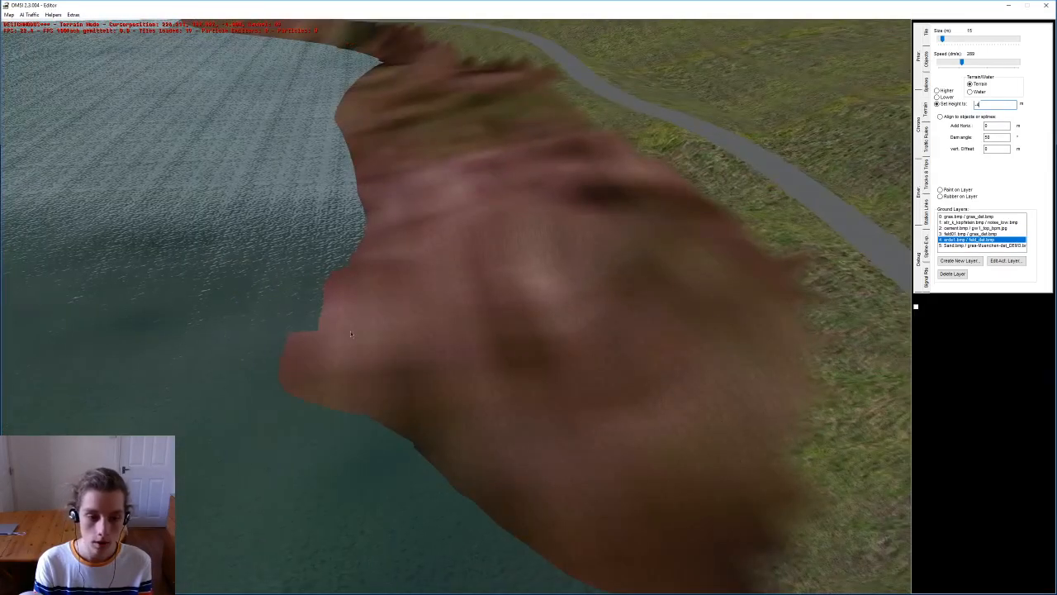
drag(334, 266, 357, 158)
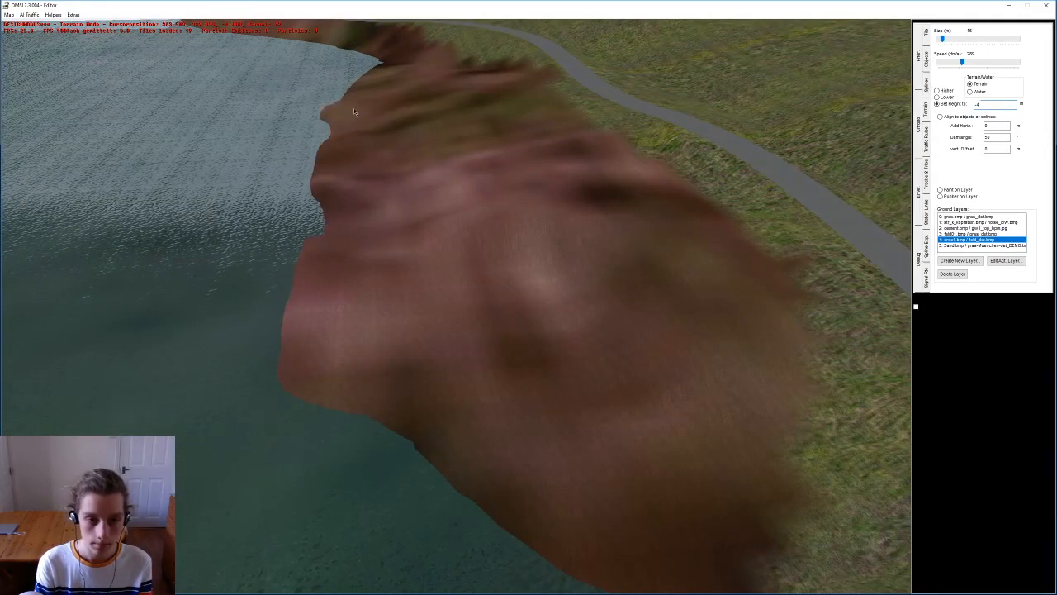
key(Up)
middle_drag(435, 181, 442, 257)
drag(442, 258, 447, 160)
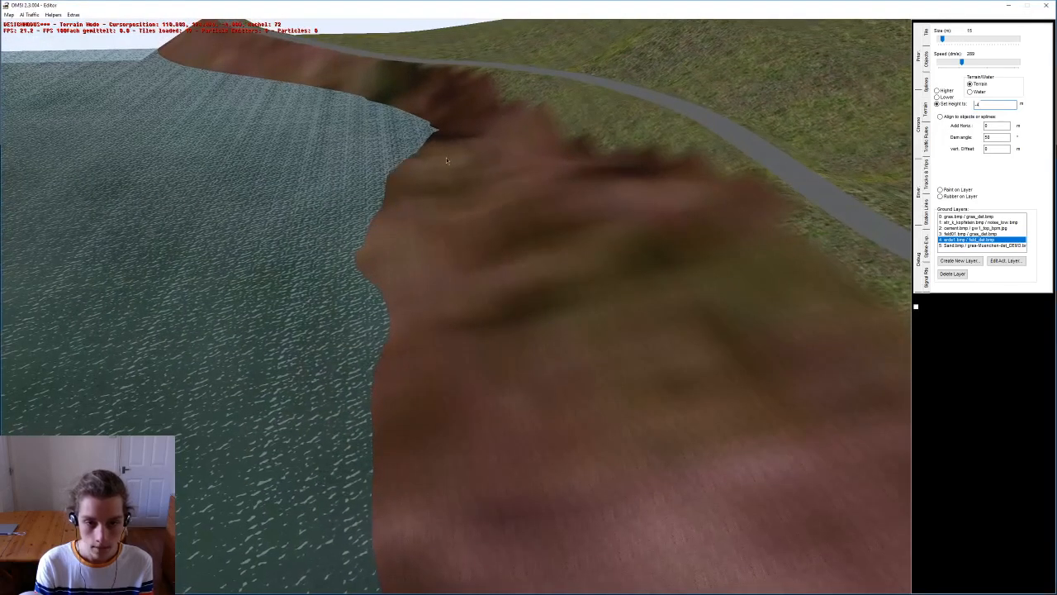
middle_drag(297, 322, 408, 346)
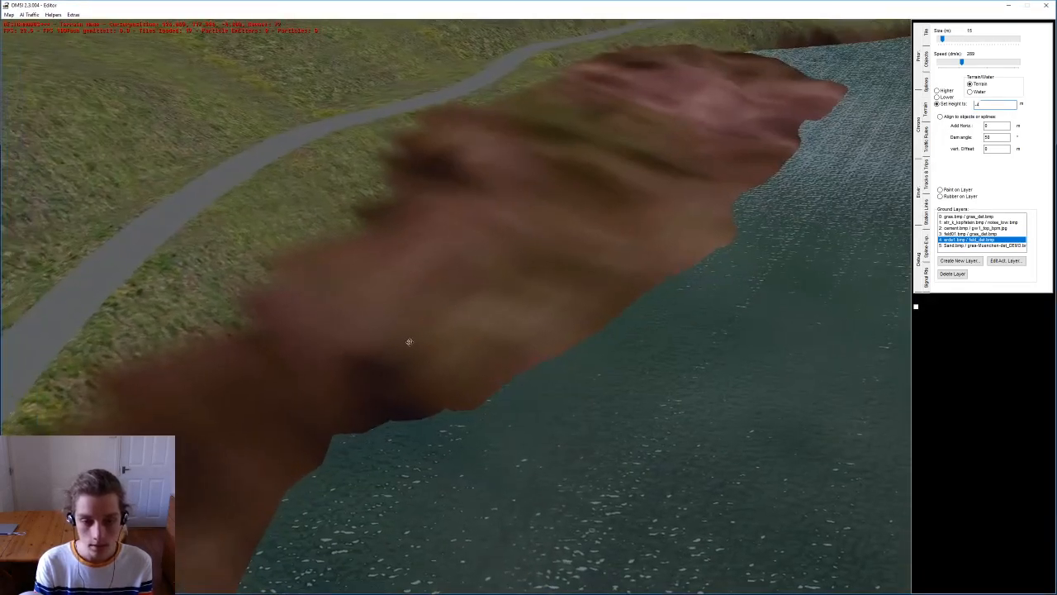
Step: Continue levelling the embankment's shore side to -4 m with an enlarged brush
mouse_move(447, 235)
mouse_down()
mouse_move(474, 148)
mouse_move(413, 248)
mouse_move(565, 171)
mouse_move(618, 184)
mouse_move(517, 201)
mouse_move(692, 146)
mouse_up()
middle_drag(692, 146, 616, 218)
drag(943, 39, 949, 39)
mouse_move(611, 244)
mouse_down()
mouse_move(570, 206)
mouse_move(480, 248)
mouse_move(637, 139)
mouse_move(596, 123)
mouse_move(545, 144)
mouse_move(553, 294)
mouse_up()
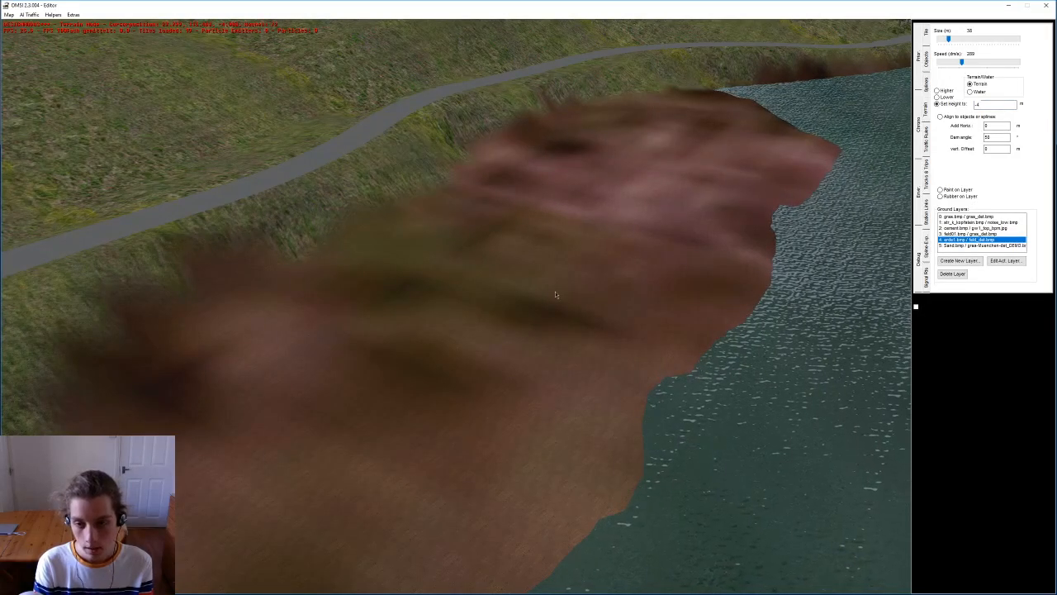
middle_drag(553, 294, 458, 307)
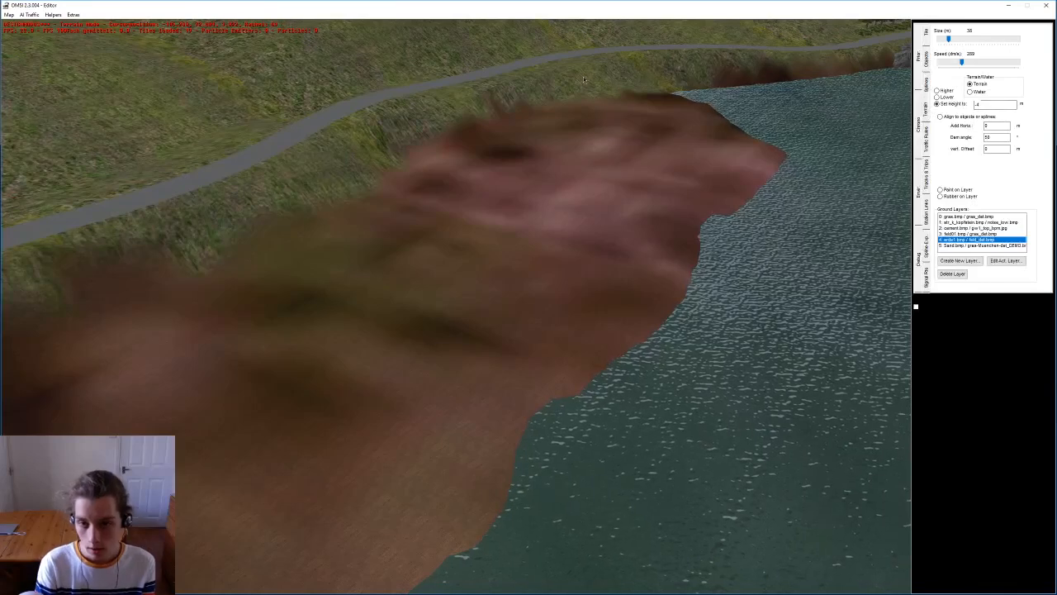
Step: Lower the excess embankment beside the road to -10 m so the bay's water reaches closer to the road
click(1002, 104)
key(BackSpace)
text(10)
mouse_move(748, 198)
mouse_down()
mouse_move(735, 170)
mouse_move(798, 150)
mouse_move(764, 137)
mouse_move(747, 170)
mouse_move(759, 228)
mouse_move(711, 358)
mouse_move(582, 405)
mouse_up()
middle_drag(562, 413, 462, 355)
mouse_move(479, 364)
mouse_down()
mouse_move(505, 446)
mouse_move(495, 475)
mouse_up()
middle_drag(495, 475, 504, 329)
mouse_move(471, 355)
mouse_down()
mouse_move(442, 364)
mouse_move(430, 314)
mouse_up()
mouse_move(430, 273)
middle_down()
mouse_move(282, 299)
mouse_move(314, 305)
mouse_move(347, 293)
mouse_move(330, 297)
mouse_move(328, 351)
mouse_move(475, 284)
mouse_move(453, 275)
mouse_move(751, 347)
mouse_move(714, 342)
mouse_move(656, 300)
mouse_move(627, 240)
middle_up()
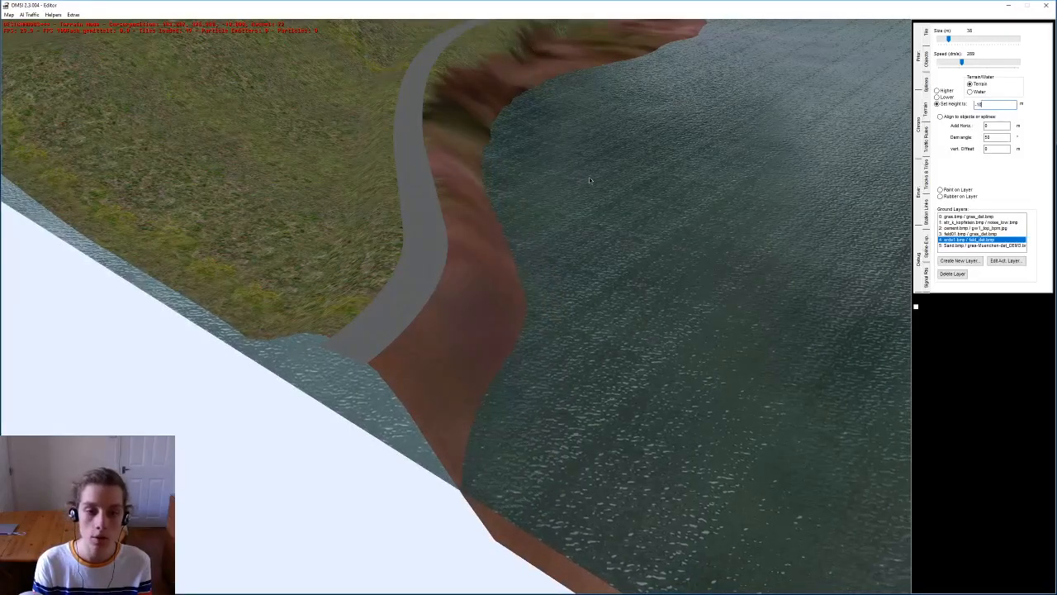
mouse_move(574, 130)
mouse_down()
mouse_move(537, 118)
mouse_move(513, 132)
mouse_move(508, 153)
mouse_up()
Step: Realign the terrain to three road segments beside the reshaped shore with a dam angle of 50°
middle_drag(508, 153, 533, 349)
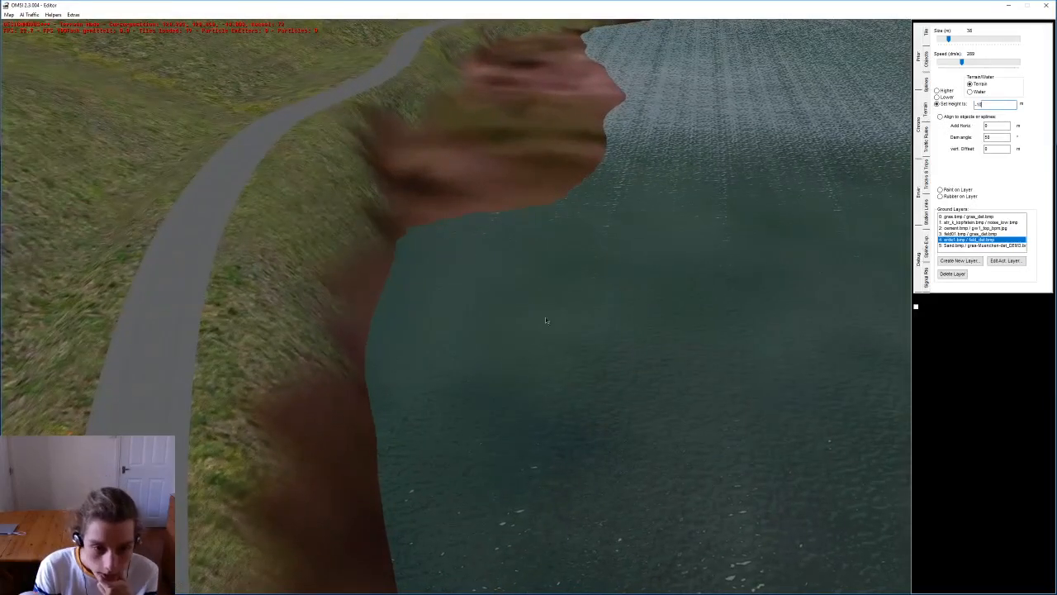
middle_drag(407, 183, 468, 320)
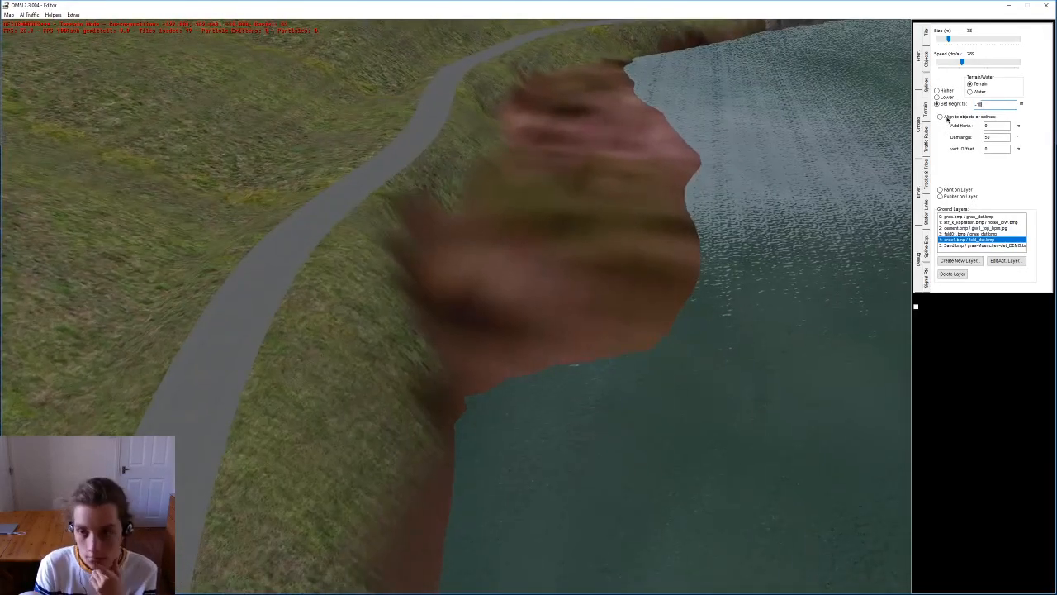
click(394, 158)
click(369, 193)
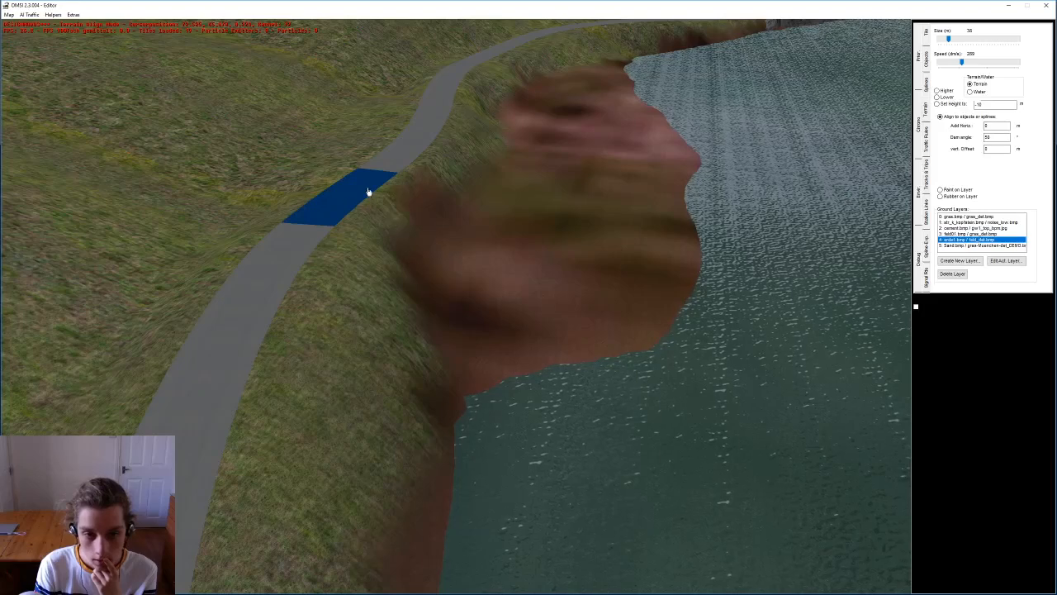
click(447, 93)
click(263, 305)
middle_drag(368, 306, 277, 320)
middle_drag(544, 217, 478, 222)
scroll(437, 257, up, 3)
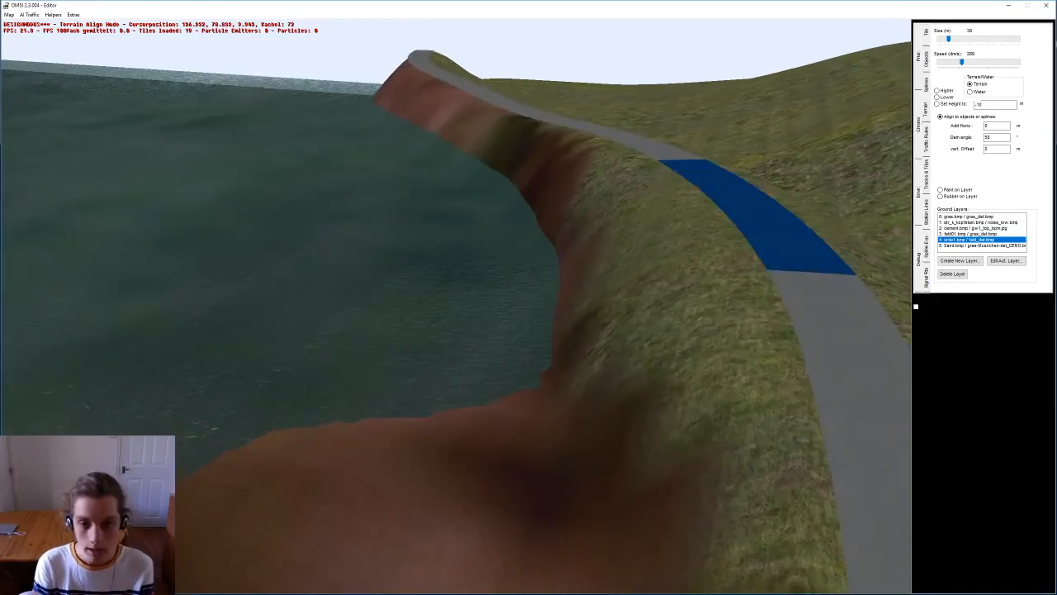
scroll(402, 113, up, 3)
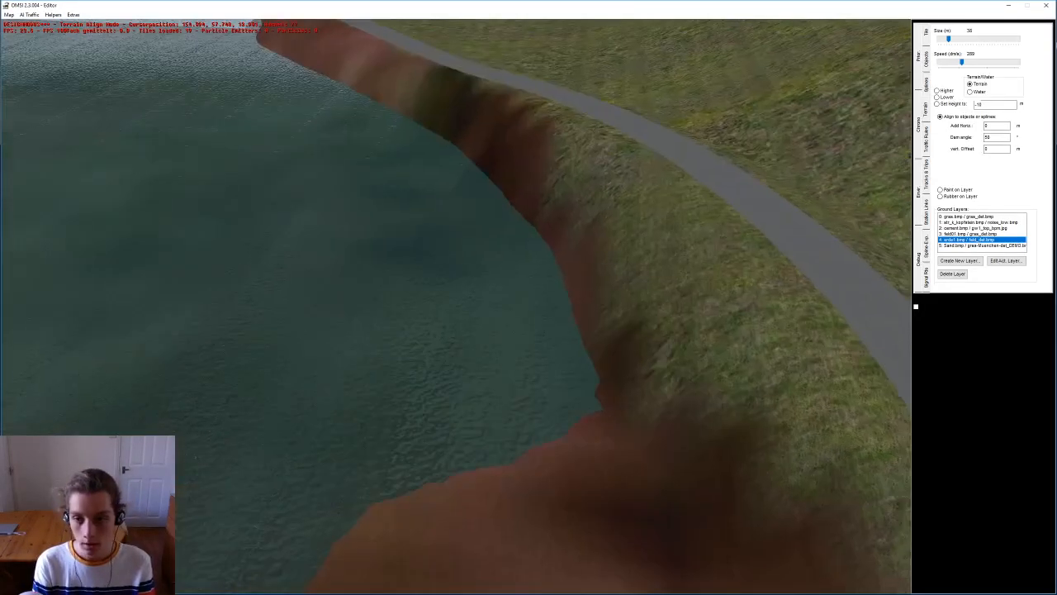
Step: Erase the erde1.bmp ground layer from the upper embankment below the road at the far headland, using a brush size of 15 m
click(926, 83)
scroll(715, 144, down, 5)
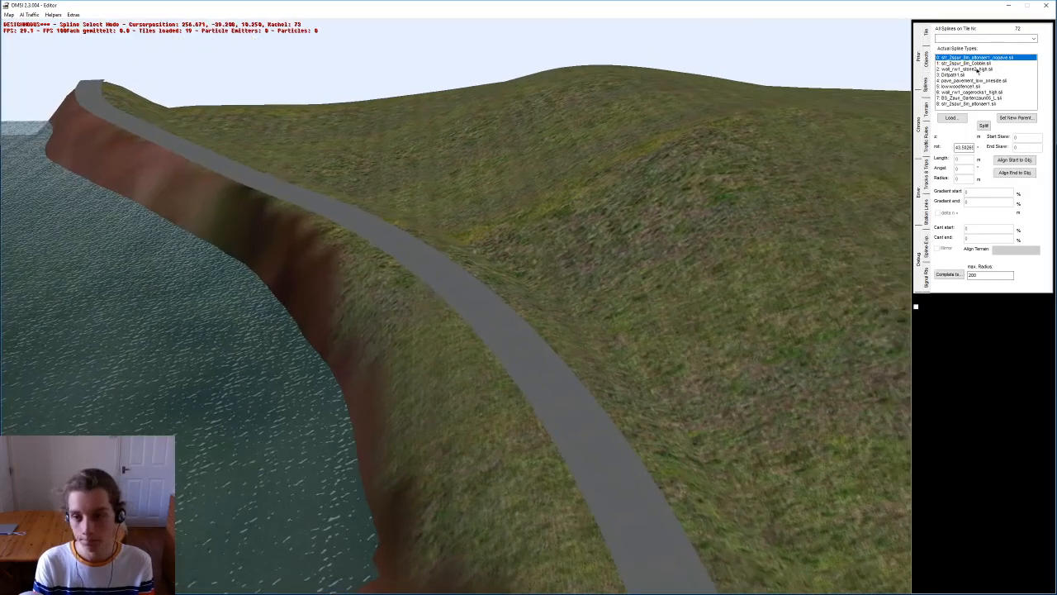
click(926, 113)
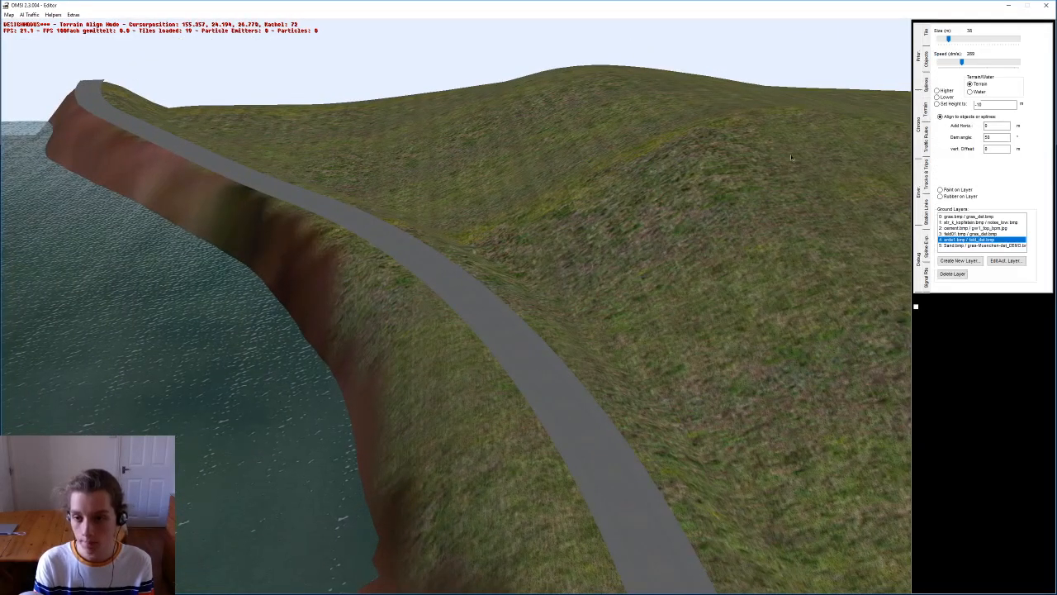
right_drag(891, 149, 836, 171)
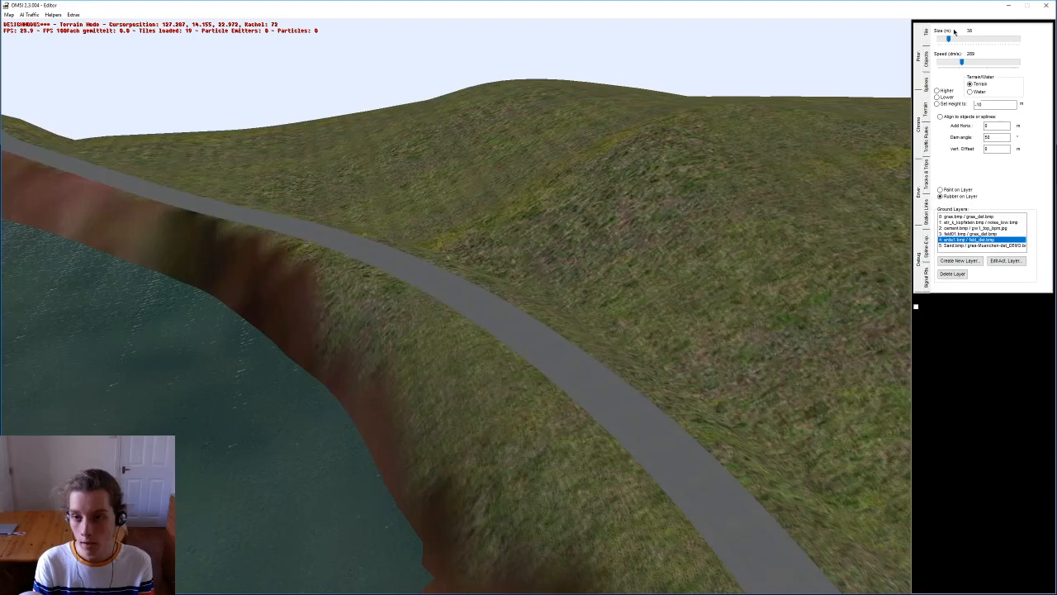
right_drag(183, 236, 406, 254)
mouse_move(406, 254)
mouse_down()
mouse_move(419, 255)
mouse_move(365, 258)
mouse_up()
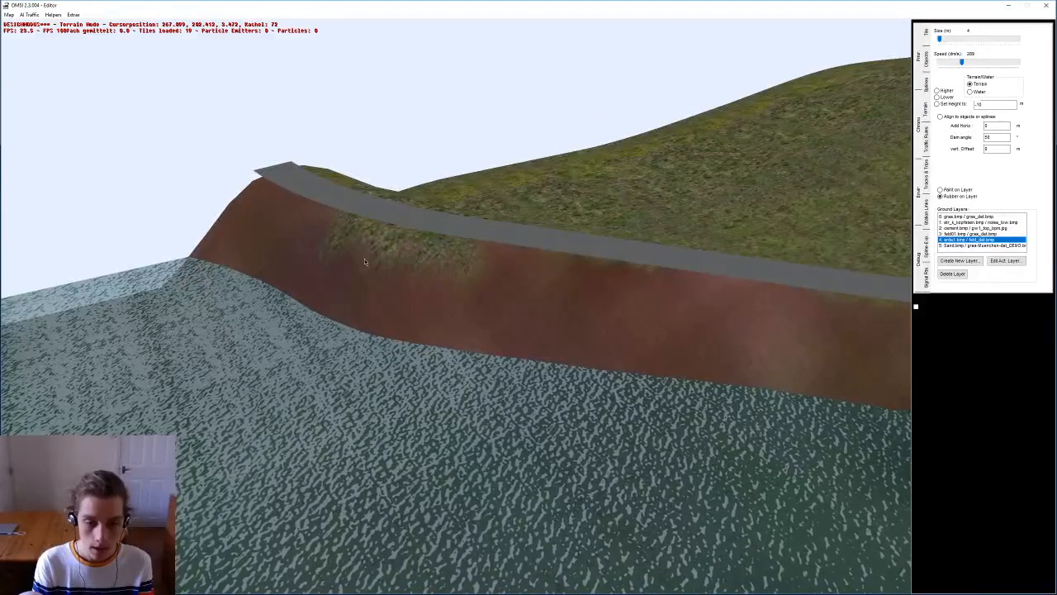
right_drag(365, 259, 437, 293)
drag(939, 39, 943, 38)
mouse_move(462, 330)
mouse_down()
mouse_move(334, 238)
mouse_move(603, 291)
mouse_move(770, 354)
mouse_up()
middle_drag(737, 347, 727, 345)
mouse_move(578, 233)
mouse_down()
mouse_move(632, 282)
mouse_move(611, 274)
mouse_up()
Step: Continue erasing the erde1.bmp layer from the upper slope along the middle of the bay, leaving bare earth near the water
right_drag(610, 271, 397, 305)
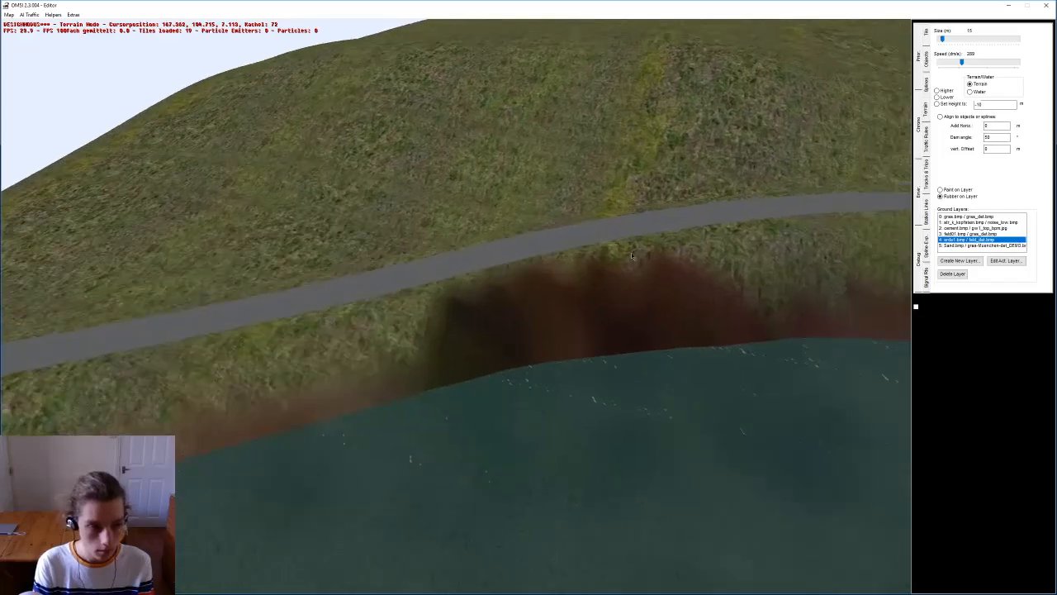
middle_drag(396, 306, 373, 311)
mouse_move(413, 330)
mouse_down()
mouse_move(481, 272)
mouse_move(690, 210)
mouse_up()
mouse_move(689, 211)
right_down()
mouse_move(680, 233)
mouse_move(577, 237)
mouse_move(528, 290)
right_up()
drag(527, 290, 442, 340)
right_drag(398, 371, 442, 232)
right_drag(533, 277, 646, 231)
Step: Erase the erde1.bmp layer from the inland side of the wide bare shelf between the curving road and the water
click(967, 235)
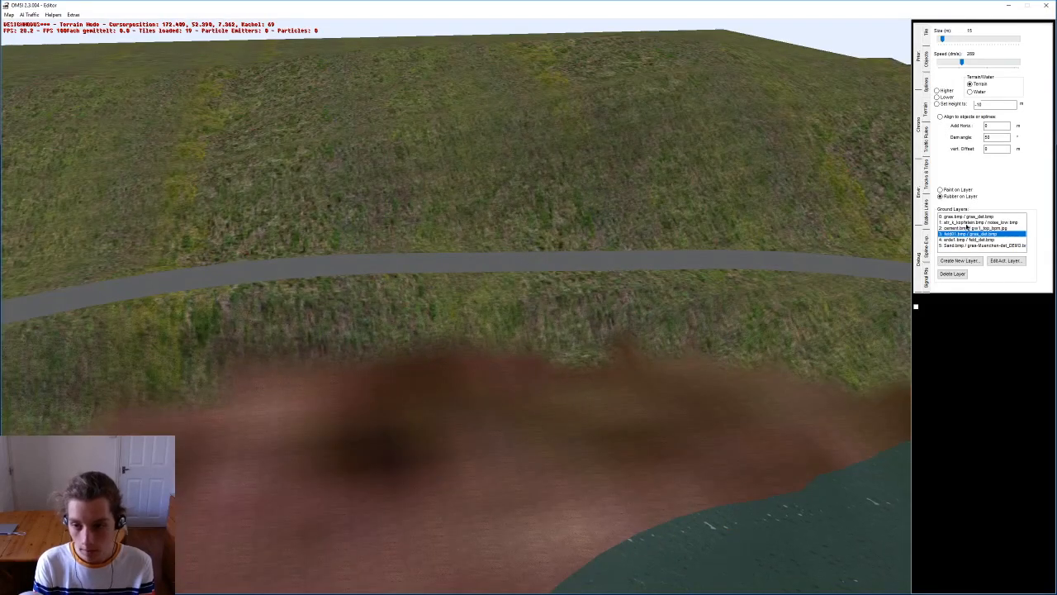
click(958, 240)
drag(599, 431, 602, 419)
mouse_move(606, 417)
middle_down()
mouse_move(587, 410)
mouse_move(576, 382)
mouse_move(356, 348)
mouse_move(384, 337)
mouse_move(438, 272)
mouse_move(524, 234)
mouse_move(536, 274)
middle_up()
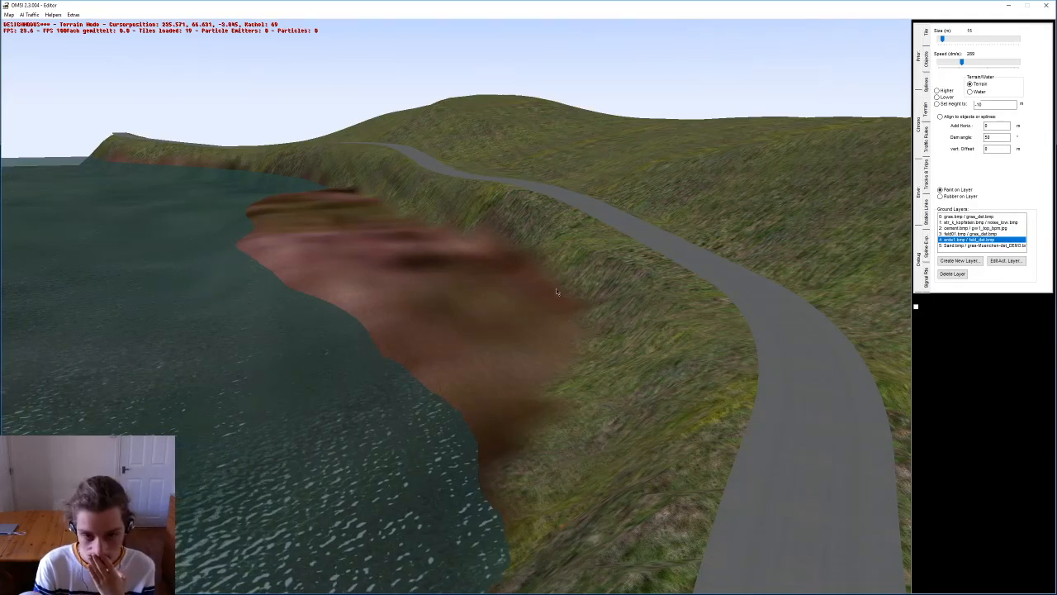
middle_drag(529, 314, 532, 299)
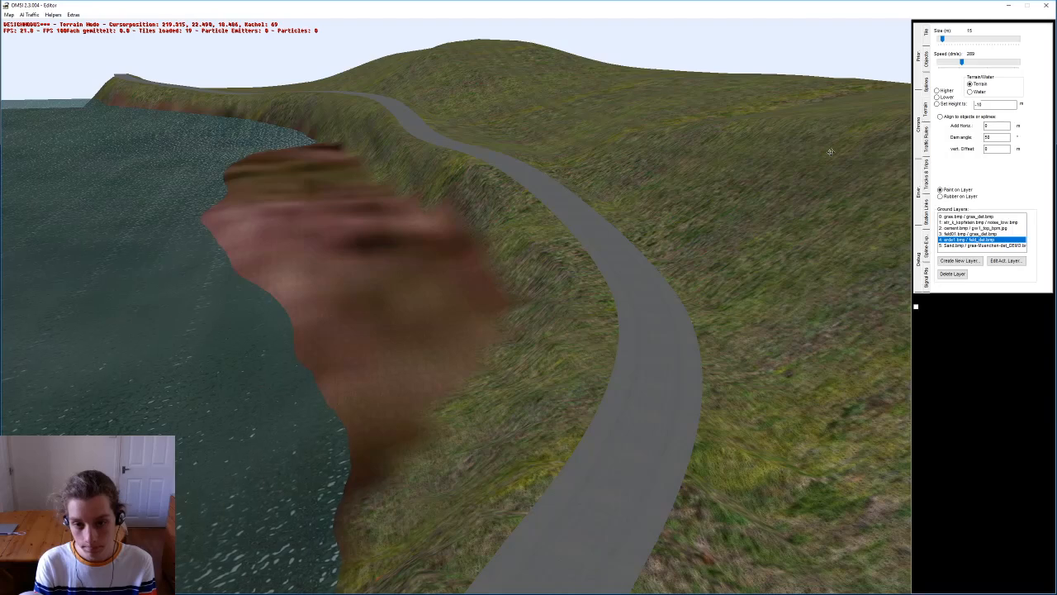
mouse_move(486, 392)
mouse_down()
mouse_move(444, 299)
mouse_move(434, 227)
mouse_move(357, 145)
mouse_up()
click(378, 216)
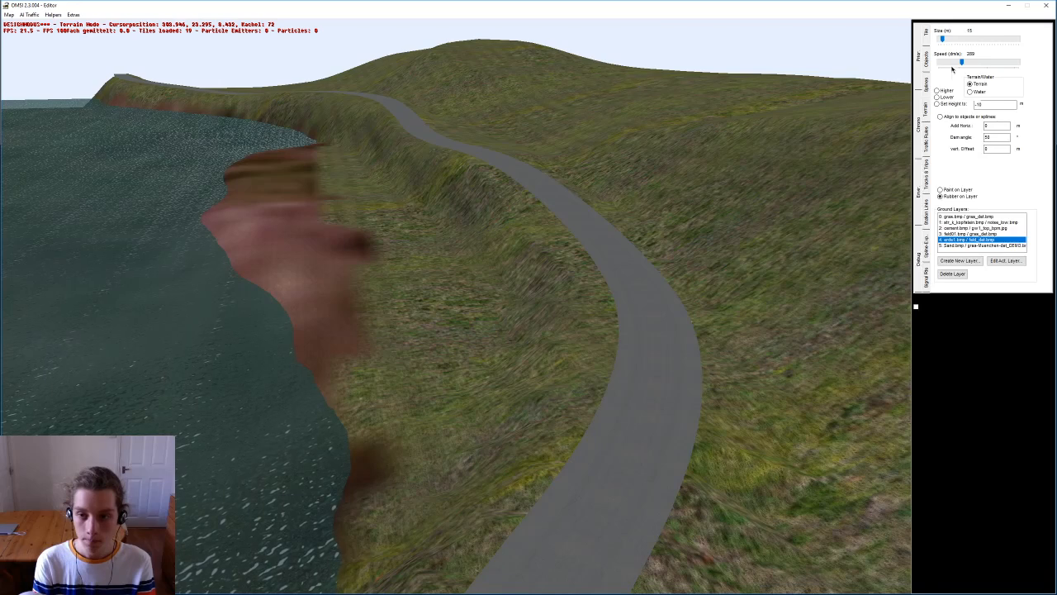
Step: Realign the terrain to two road segments above the wide bare shore with a dam angle of 40°
click(926, 69)
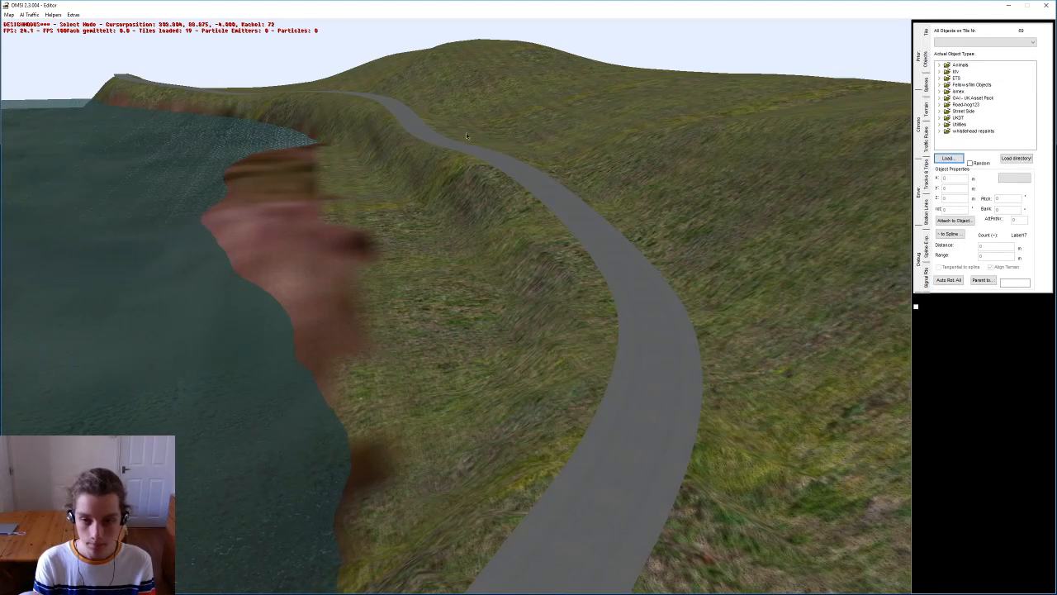
click(926, 108)
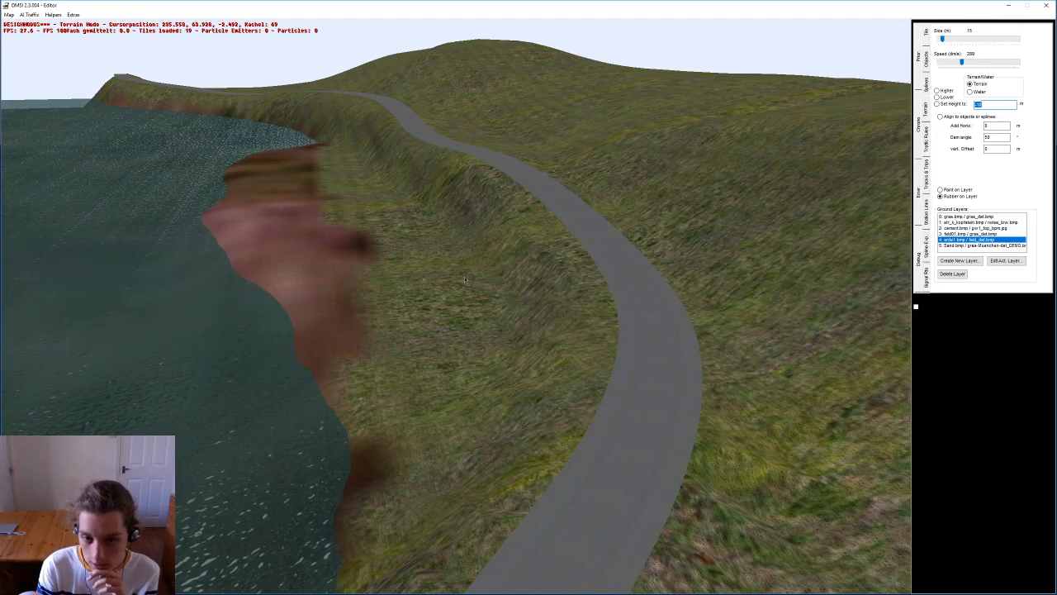
middle_drag(484, 184, 362, 323)
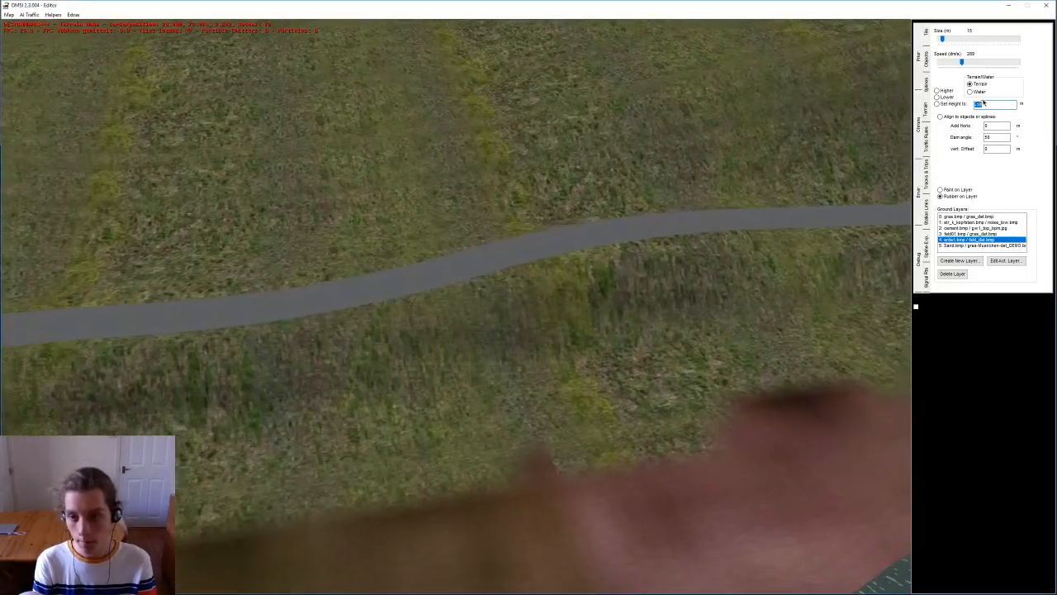
middle_drag(619, 263, 549, 342)
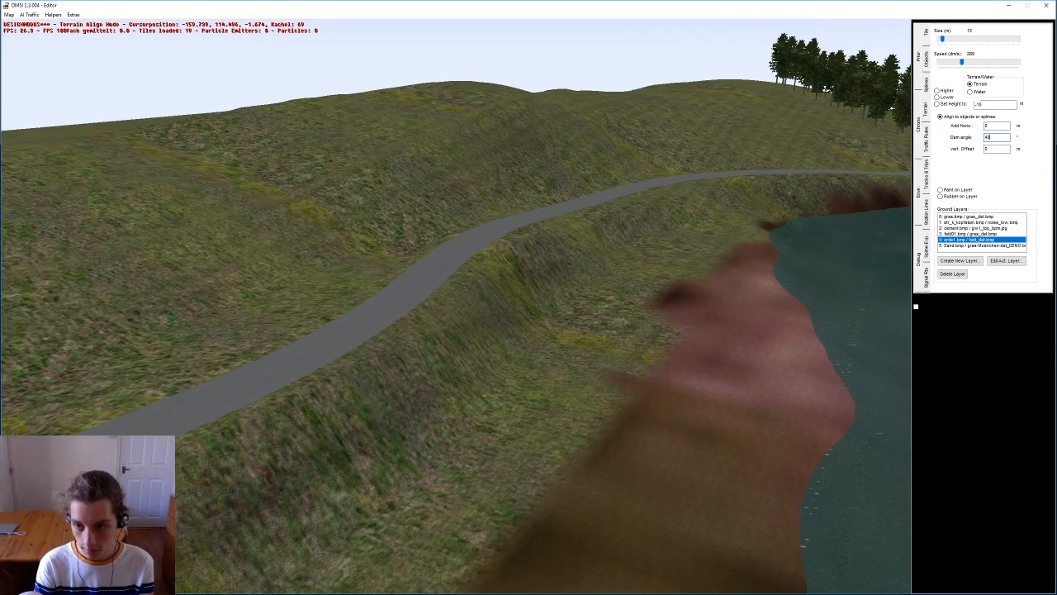
click(415, 286)
click(464, 261)
middle_drag(464, 261, 529, 219)
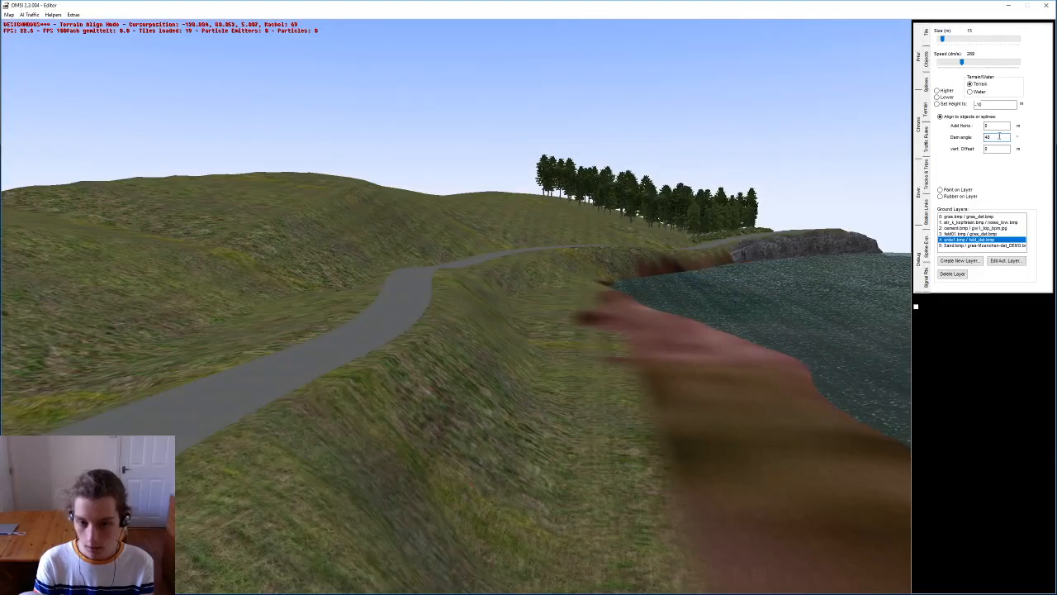
Step: Realign the terrain to the consecutive road segments around the bay with a gentler dam angle of 30°
click(389, 312)
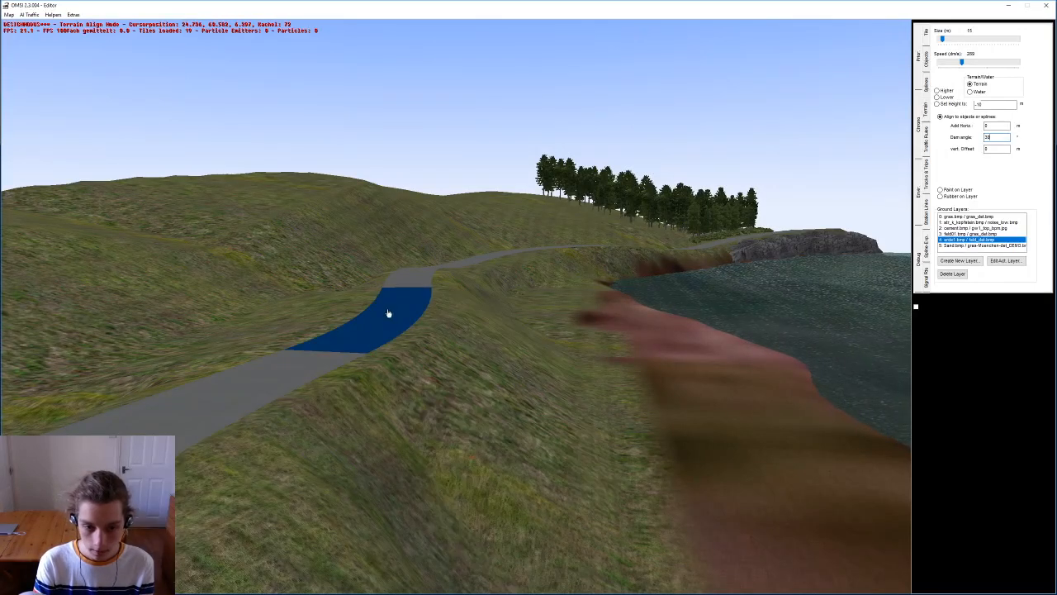
middle_drag(389, 312, 423, 334)
click(432, 243)
middle_drag(514, 172, 522, 378)
click(521, 146)
click(545, 229)
click(276, 191)
click(522, 376)
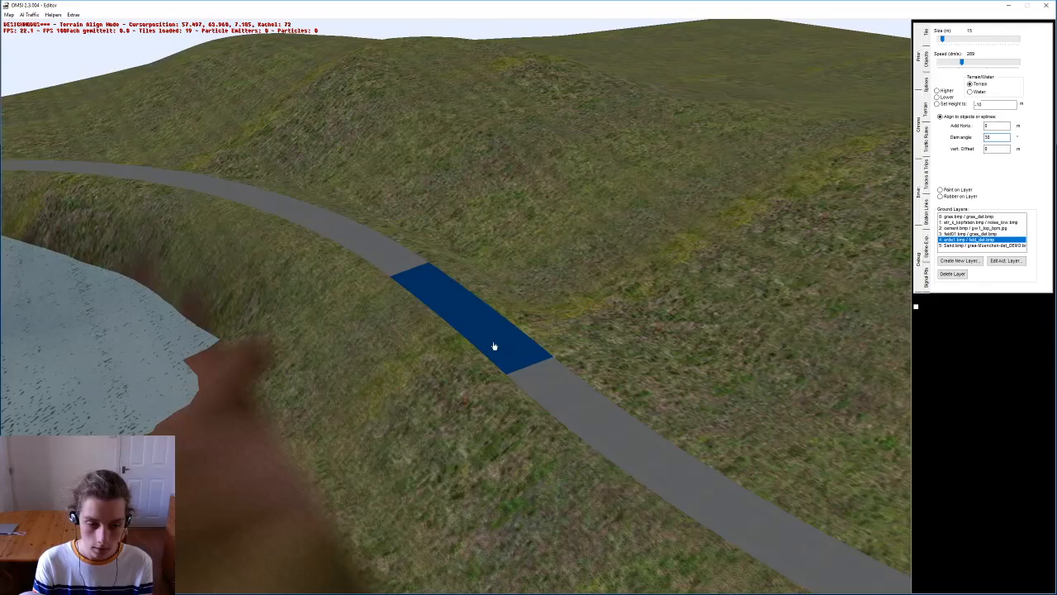
click(385, 255)
middle_drag(331, 228, 456, 318)
click(795, 159)
Step: Lower the bare terrain protruding into the bay along the shoreline to a height of -10 m
middle_drag(233, 246, 666, 240)
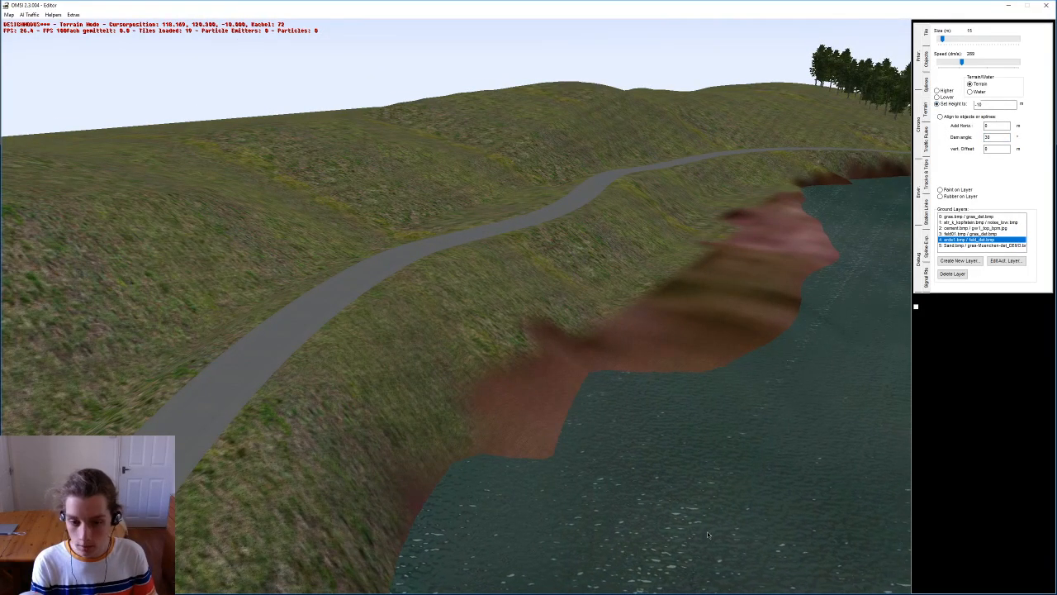
mouse_move(717, 530)
mouse_down()
mouse_move(616, 487)
mouse_move(620, 368)
mouse_up()
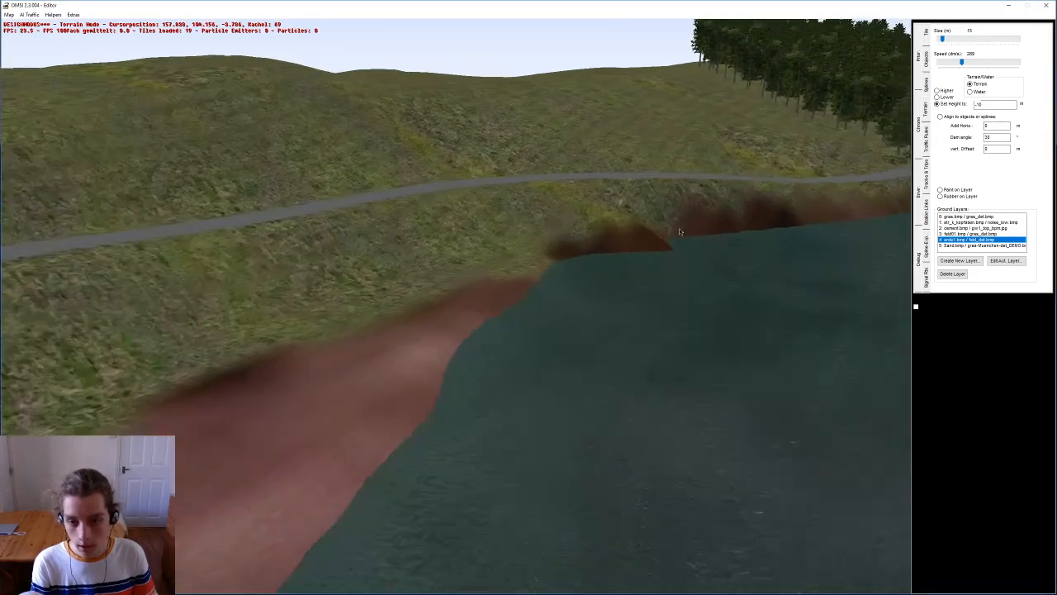
middle_drag(680, 232, 666, 234)
drag(666, 233, 586, 252)
mouse_move(586, 252)
middle_down()
mouse_move(462, 241)
mouse_move(434, 227)
mouse_move(477, 329)
mouse_move(485, 319)
middle_up()
Step: Try painting a patch of the Sand ground layer on the grassy slope below the road and erase it
middle_drag(270, 315, 610, 254)
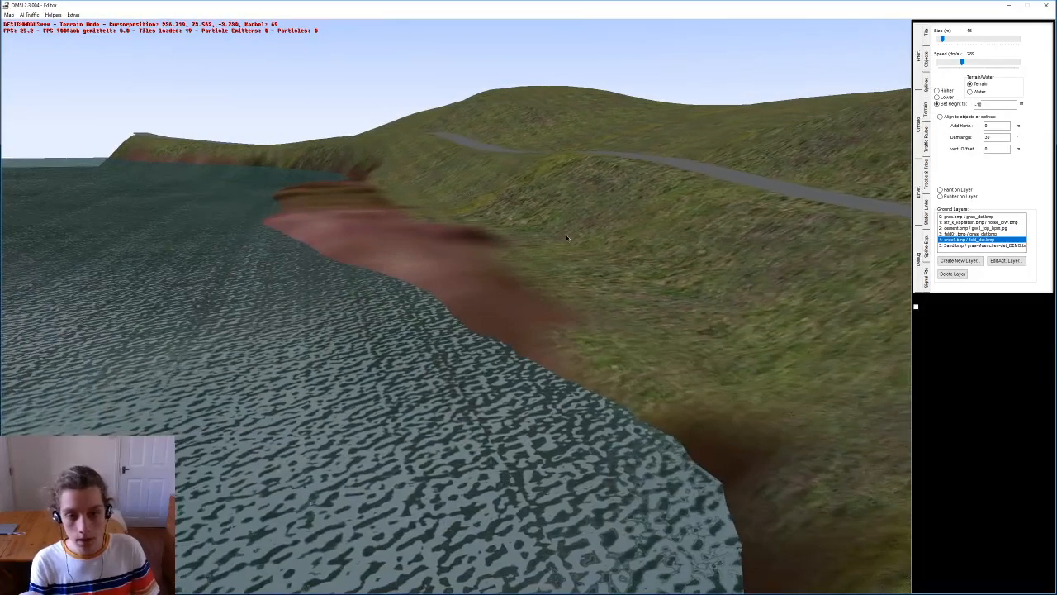
right_drag(630, 200, 661, 322)
right_drag(512, 256, 444, 321)
middle_drag(396, 413, 396, 492)
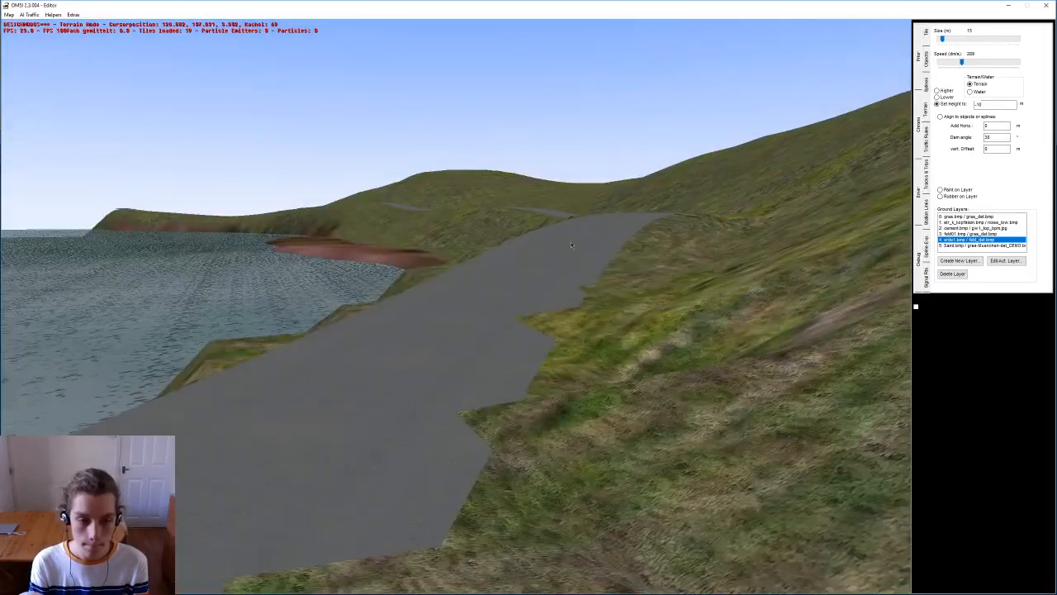
middle_drag(573, 242, 636, 268)
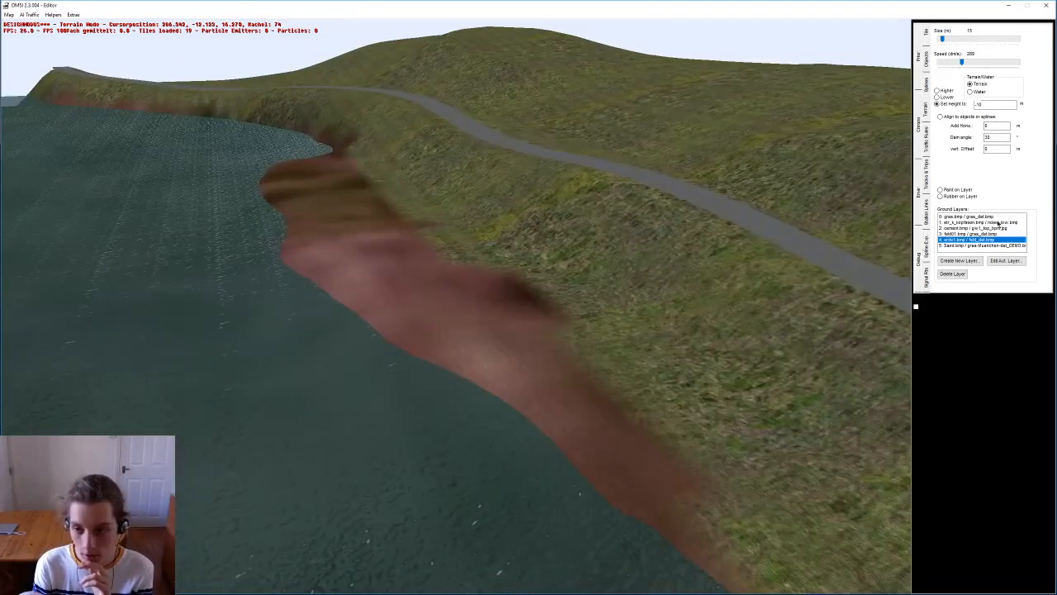
click(981, 245)
scroll(584, 336, up, 5)
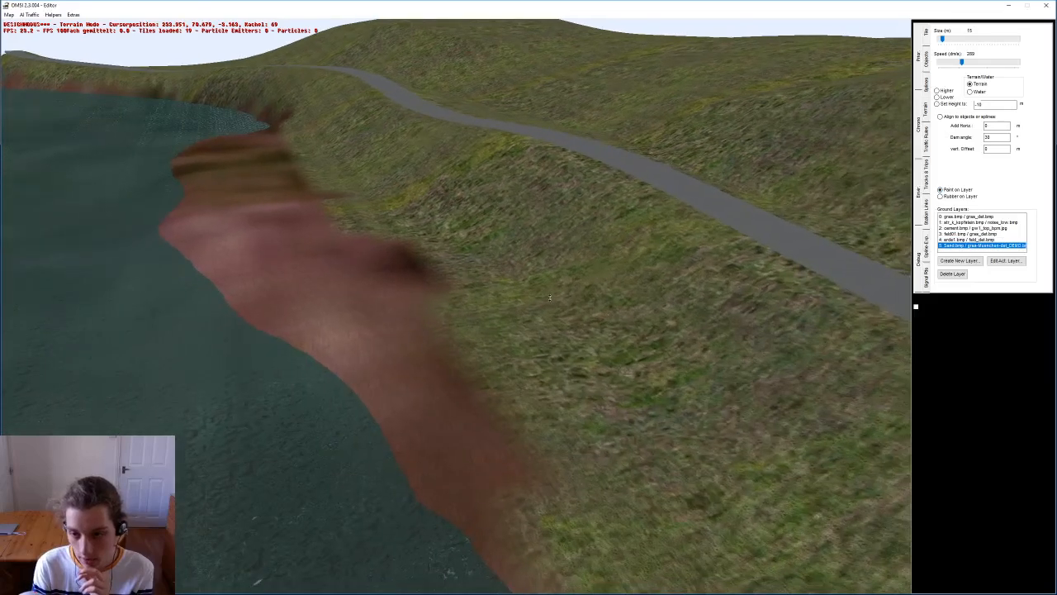
click(594, 330)
middle_drag(600, 327, 723, 137)
scroll(650, 336, down, 6)
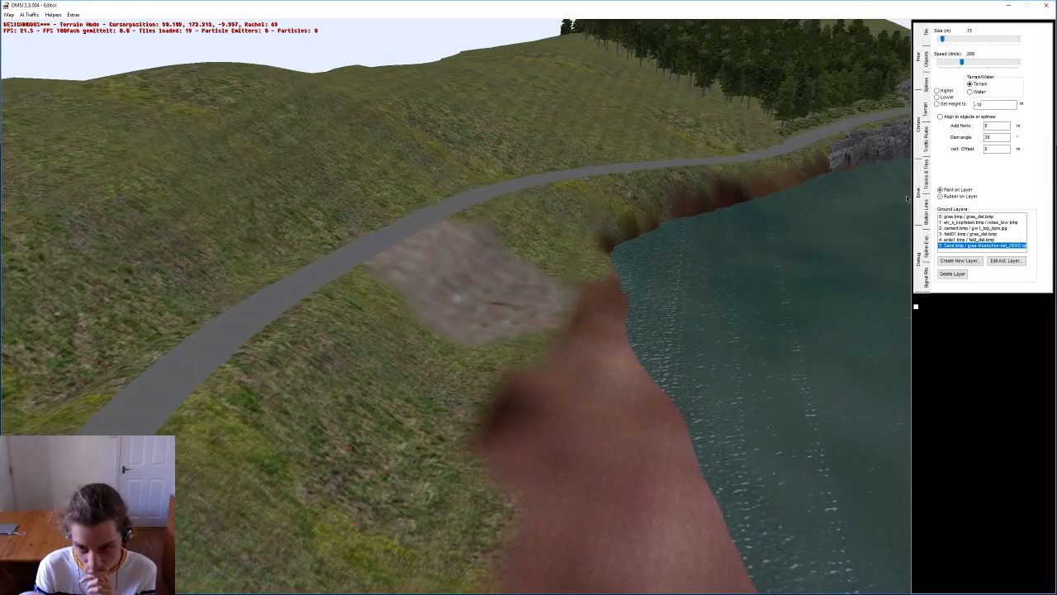
drag(404, 321, 464, 254)
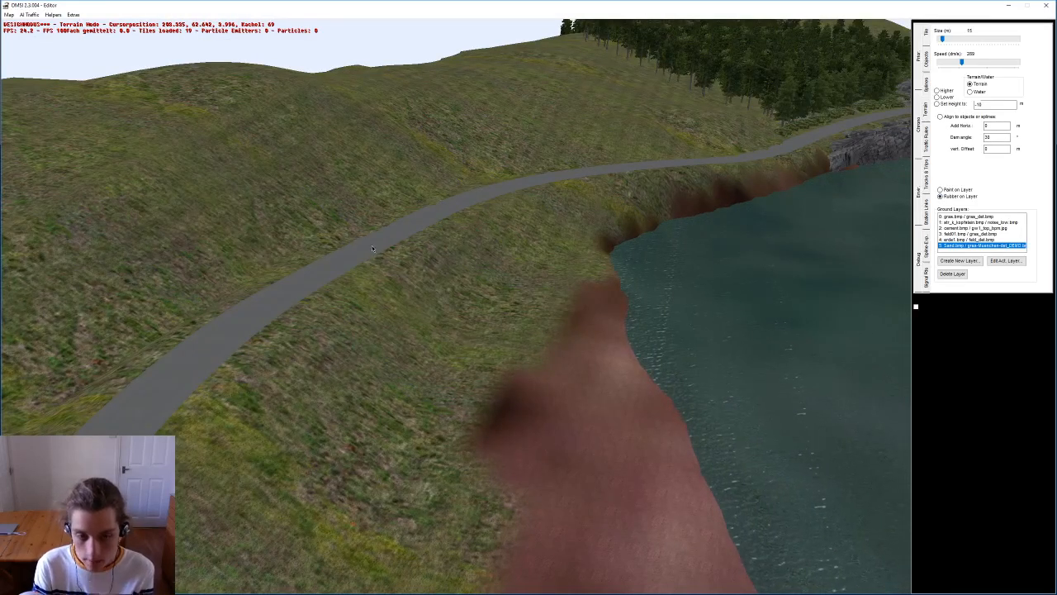
key(Down)
click(956, 191)
key(Up)
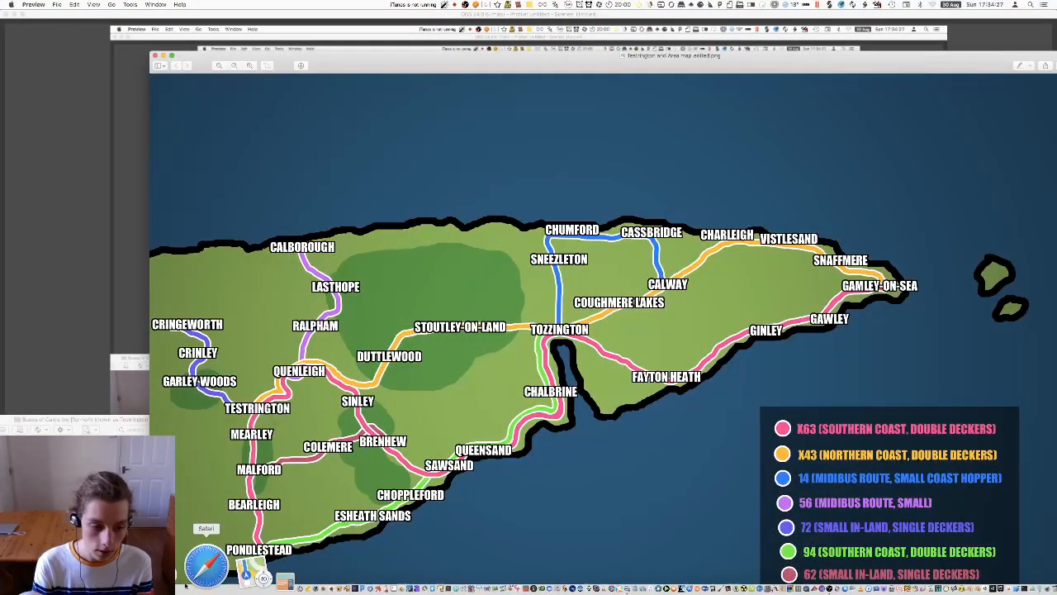
Step: Switch to Safari, search Google for "Dartmouth, Devon" and show the place in Google Maps
click(186, 557)
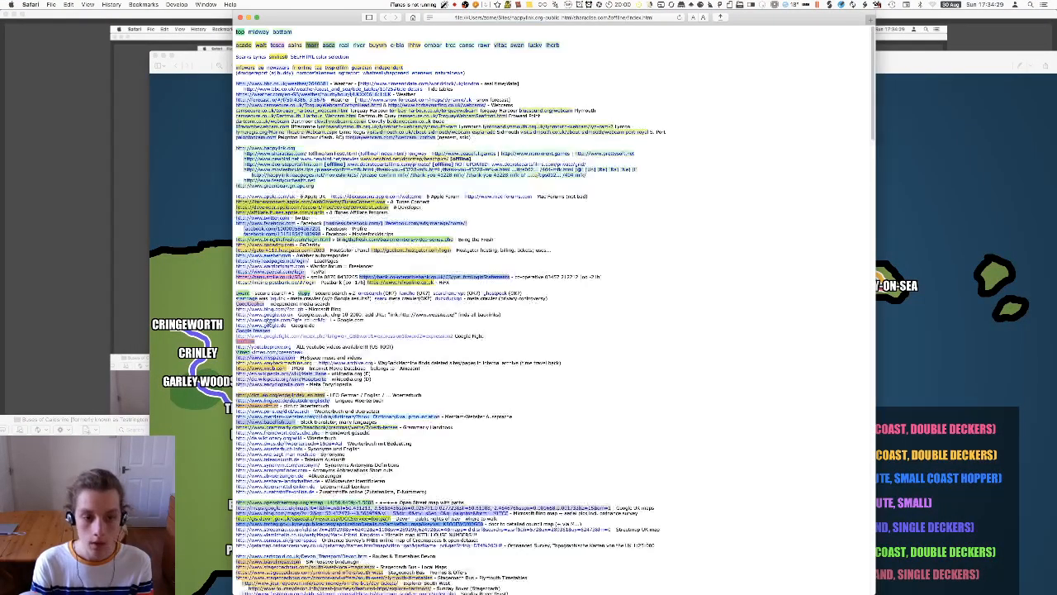
click(268, 315)
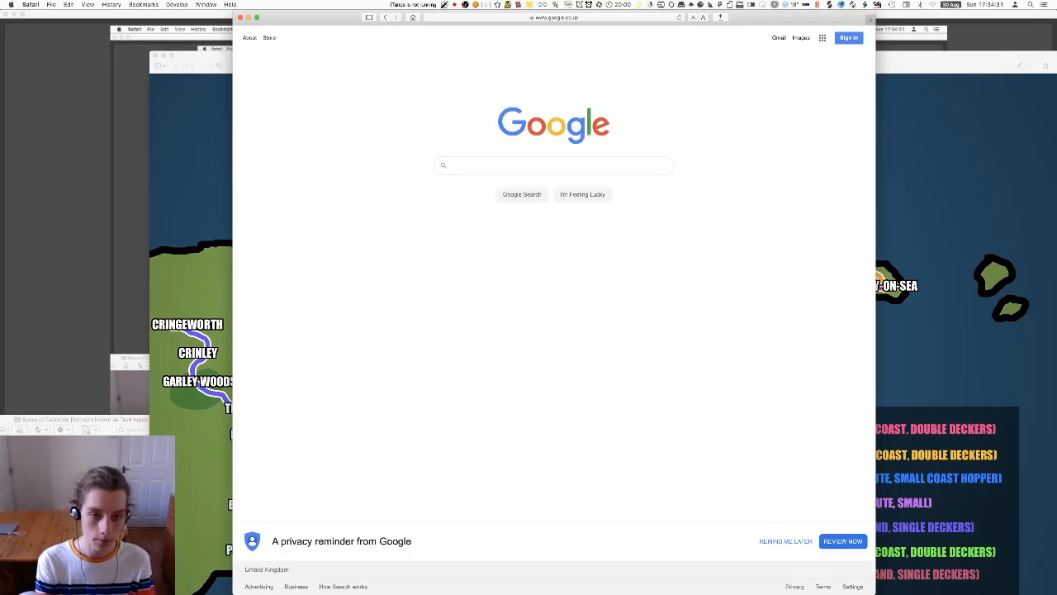
text(Dartmouth, Devon)
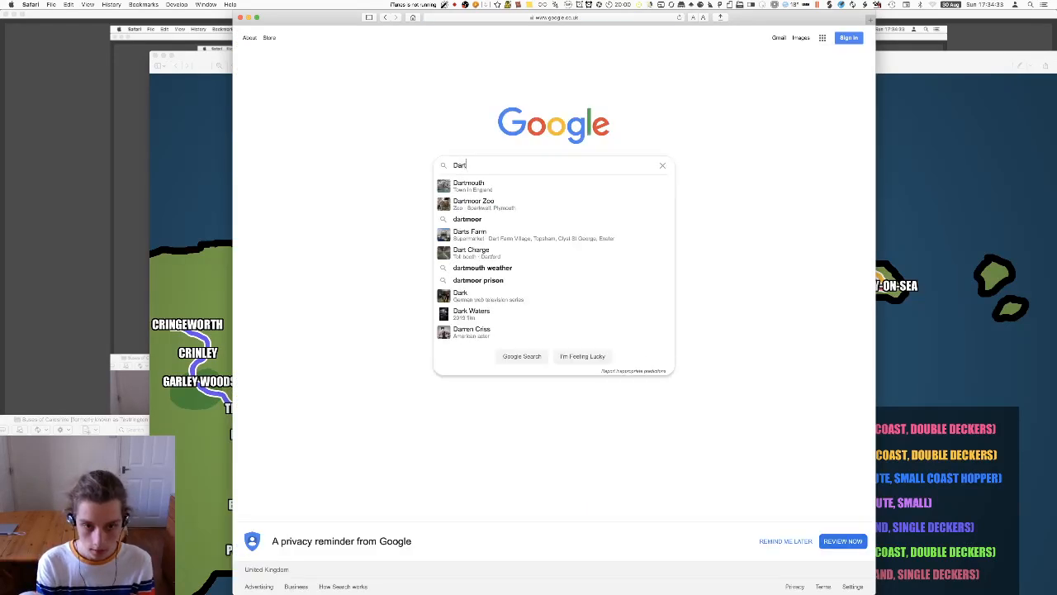
key(Return)
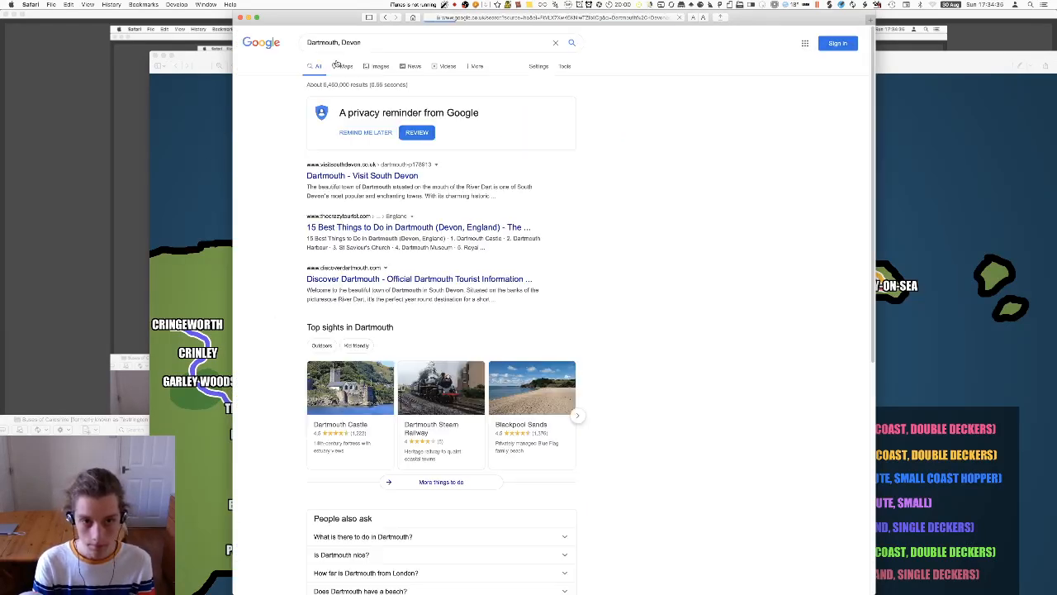
click(344, 66)
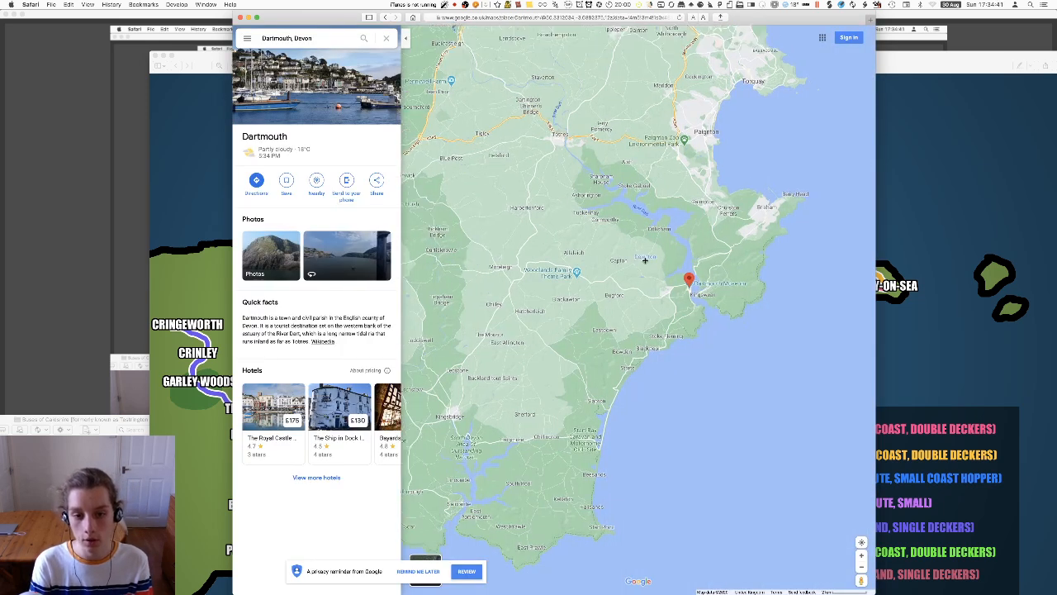
Step: Examine the South Devon coastline around Dartmouth in Google Maps and compare it with the bus route map in Preview
drag(706, 301, 738, 228)
drag(520, 349, 734, 353)
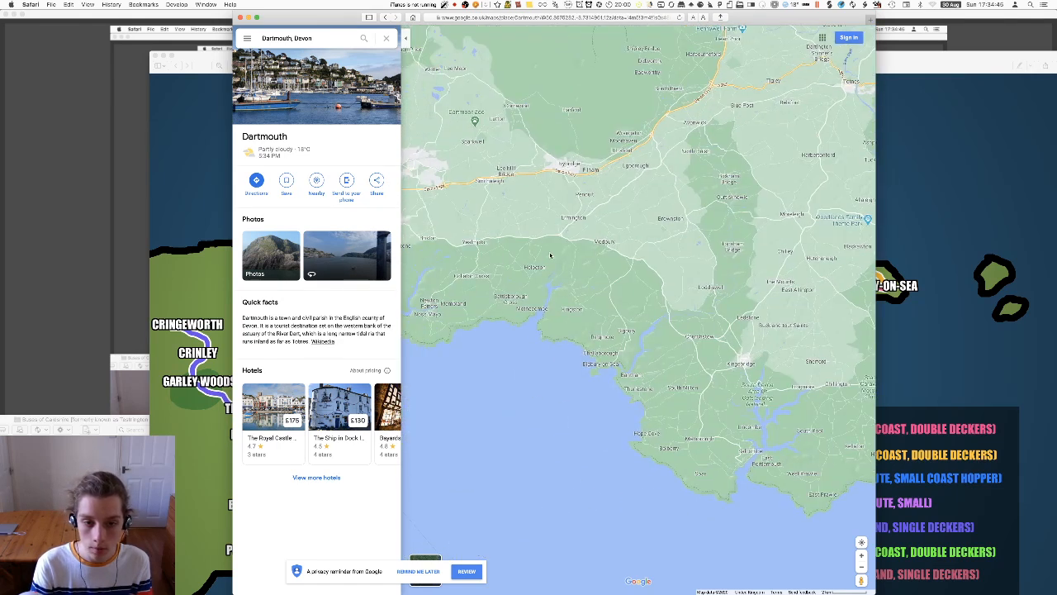
drag(551, 255, 730, 309)
scroll(632, 294, down, 5)
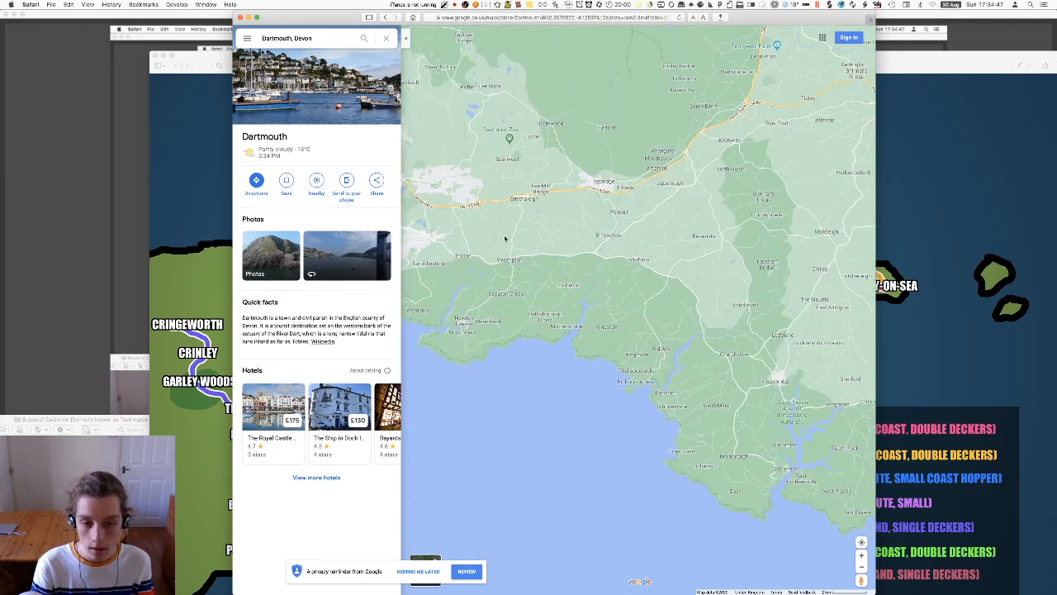
scroll(719, 355, up, 5)
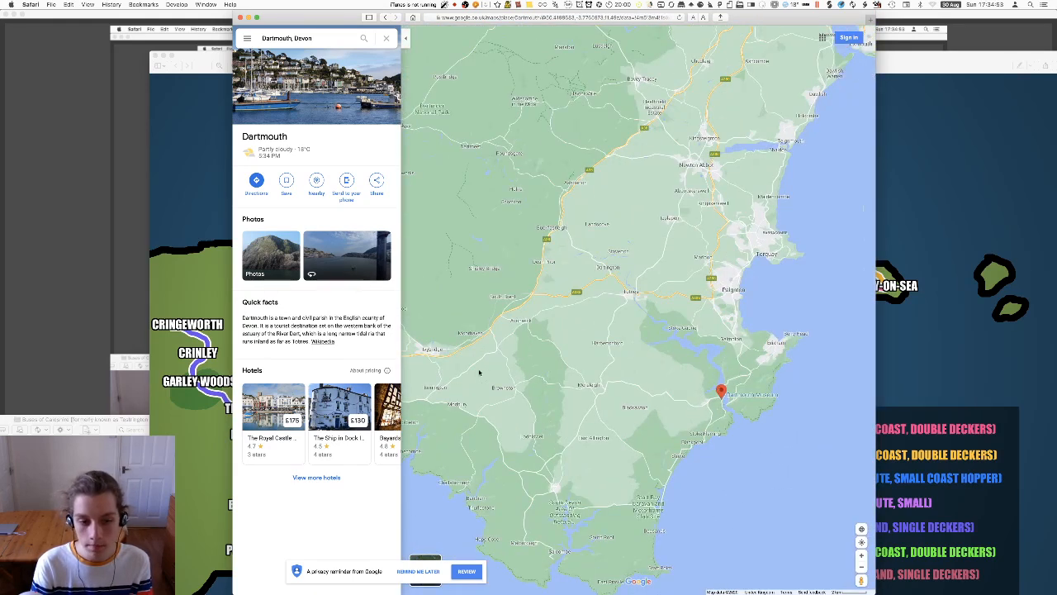
click(218, 387)
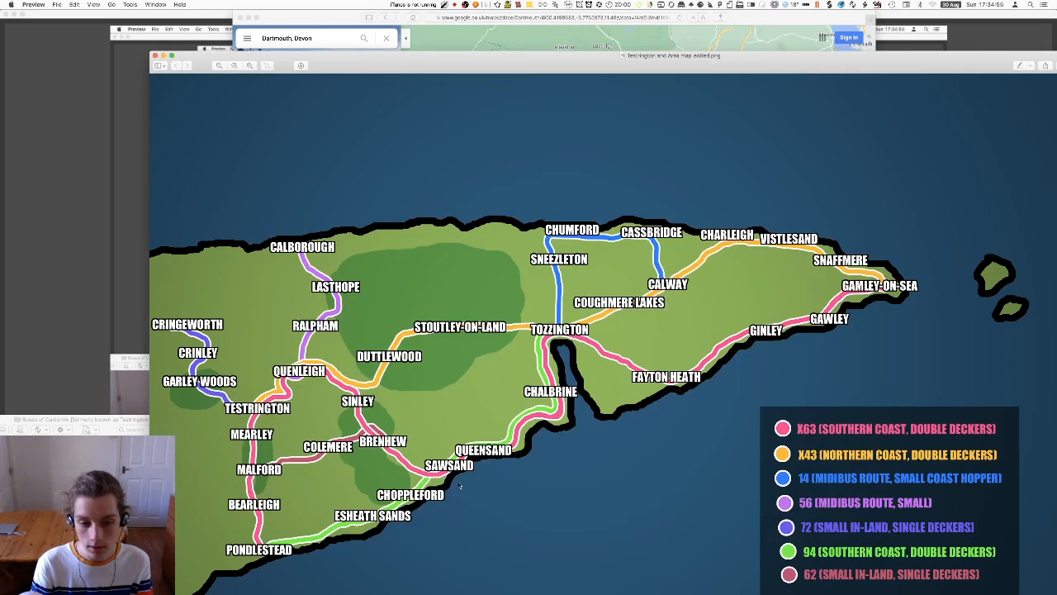
key(super+Tab)
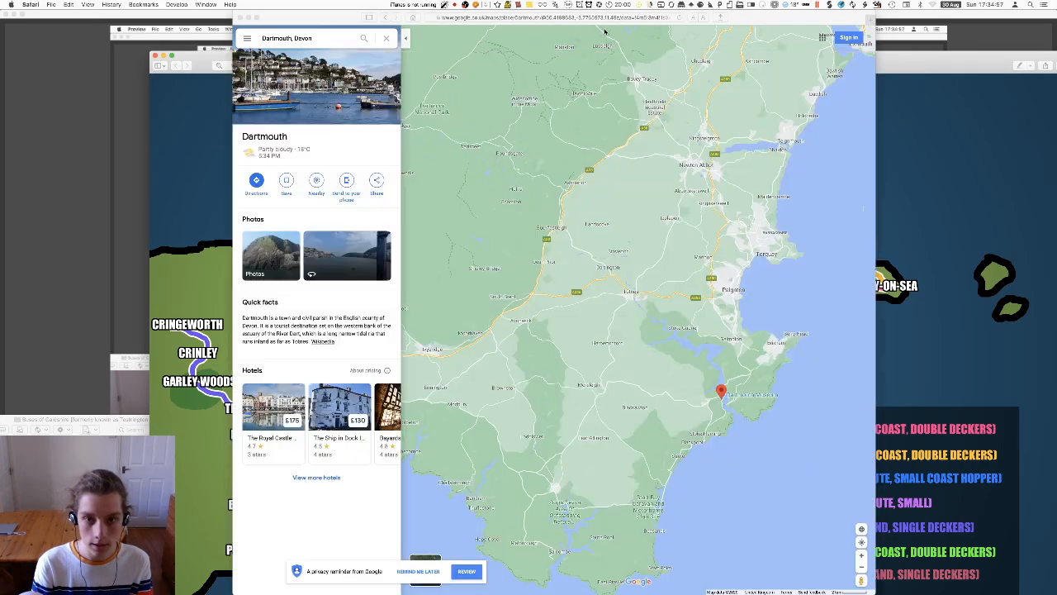
Step: Compare the coast between Plymouth and Dartmouth in Google Maps with the southern coast on the bus route map
scroll(686, 306, down, 3)
drag(650, 399, 676, 397)
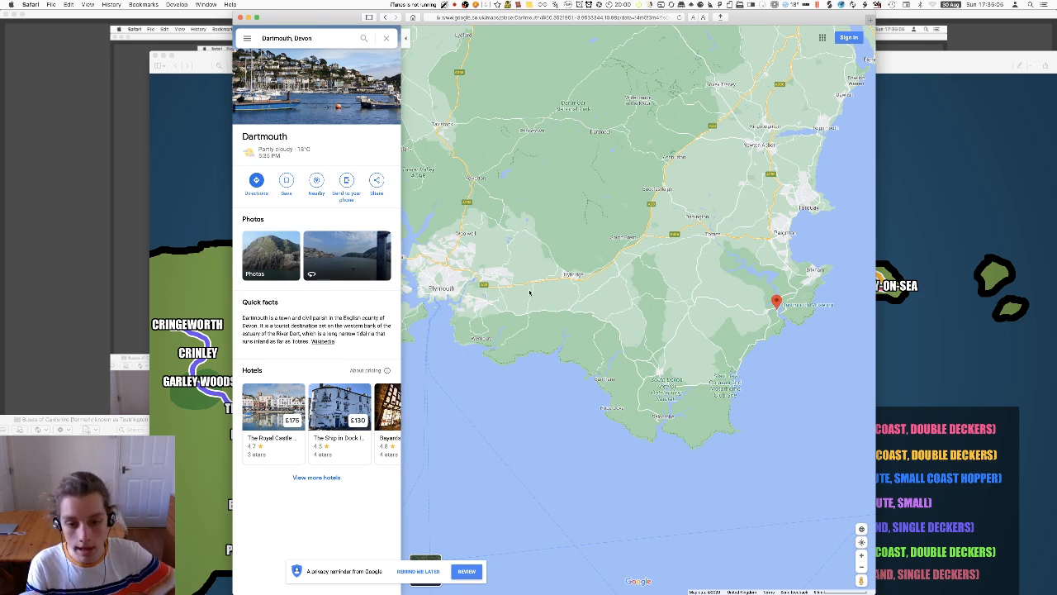
scroll(627, 373, down, 5)
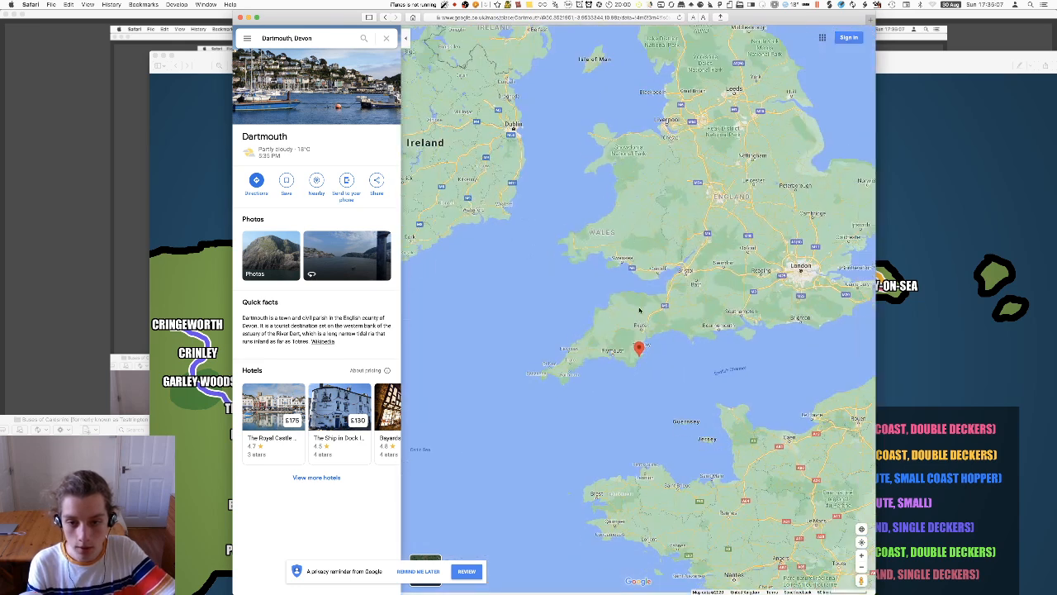
scroll(636, 322, up, 5)
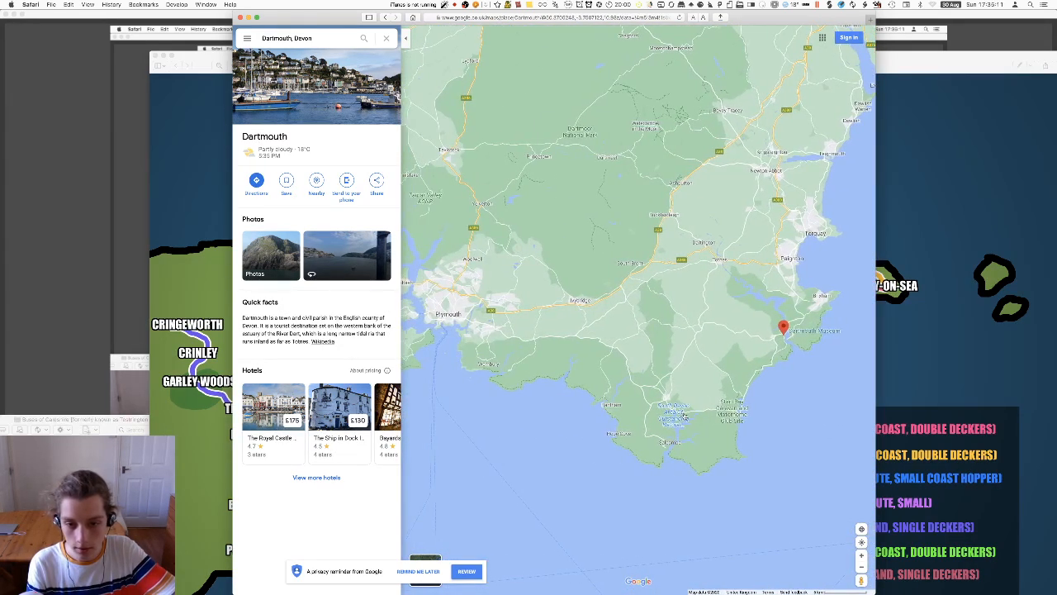
scroll(735, 421, up, 3)
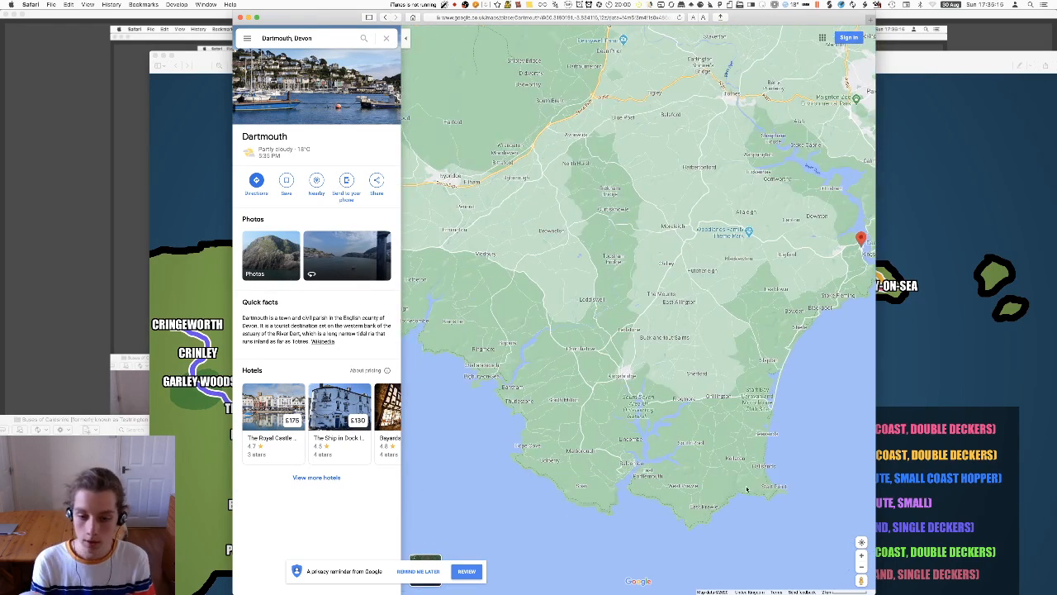
click(883, 355)
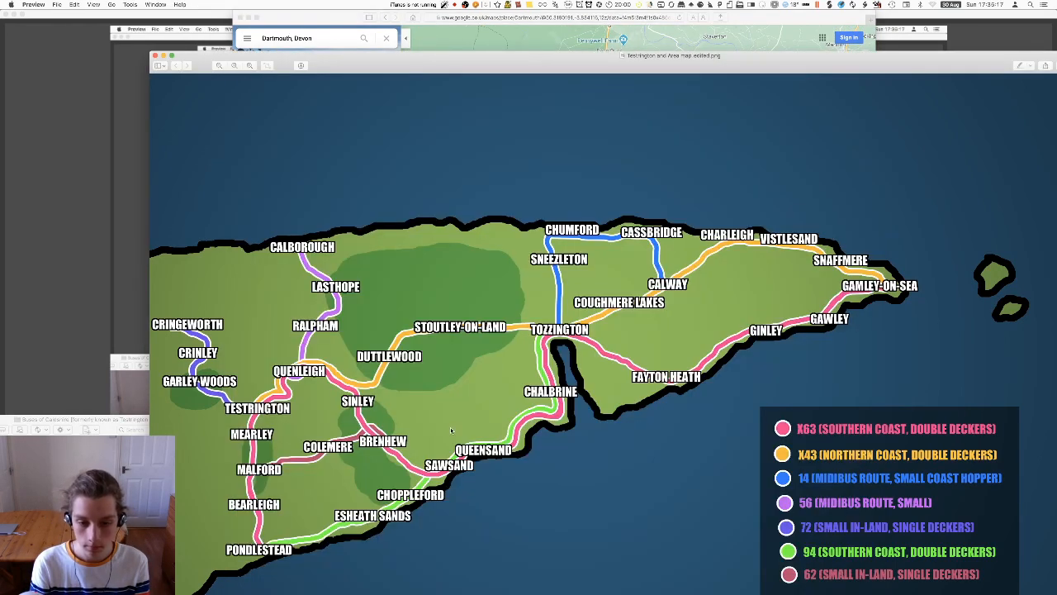
key(super+Tab)
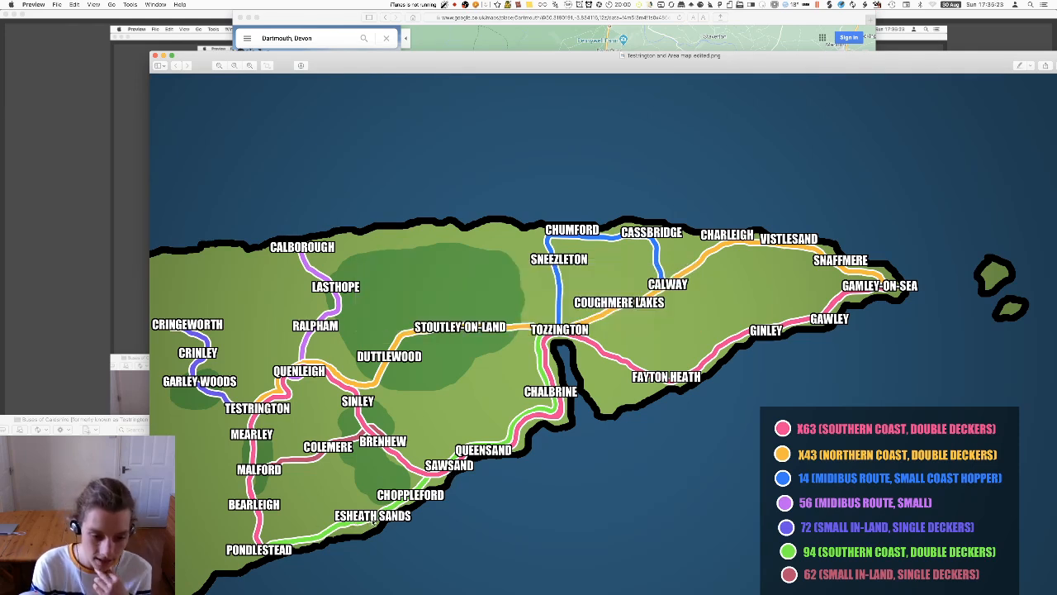
click(605, 47)
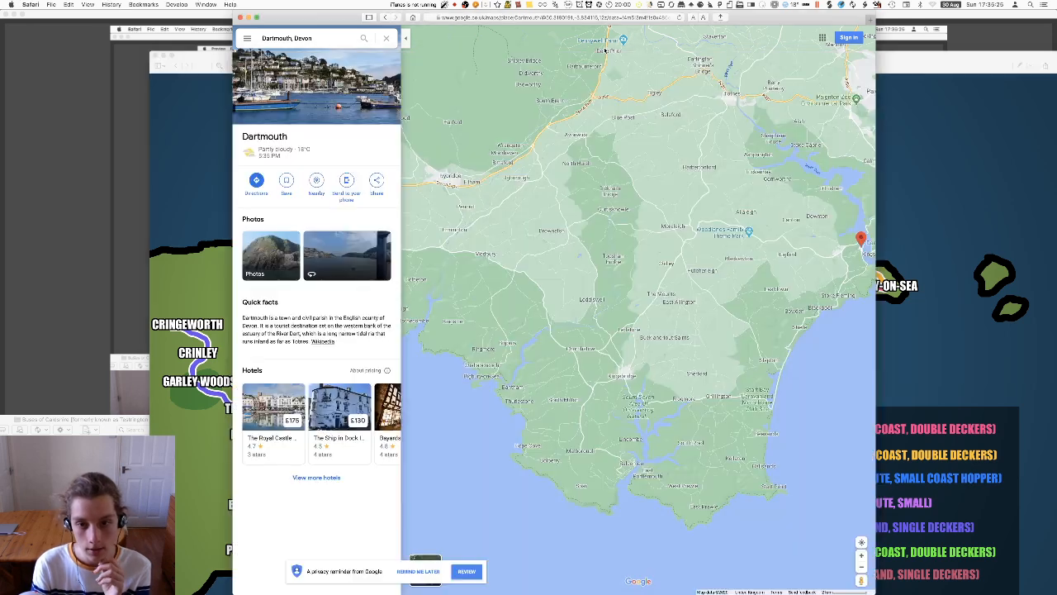
Step: Examine the beachside coastal road south of Dartmouth and check it against the Esheath Sands stretch of the bus route map
scroll(654, 372, up, 5)
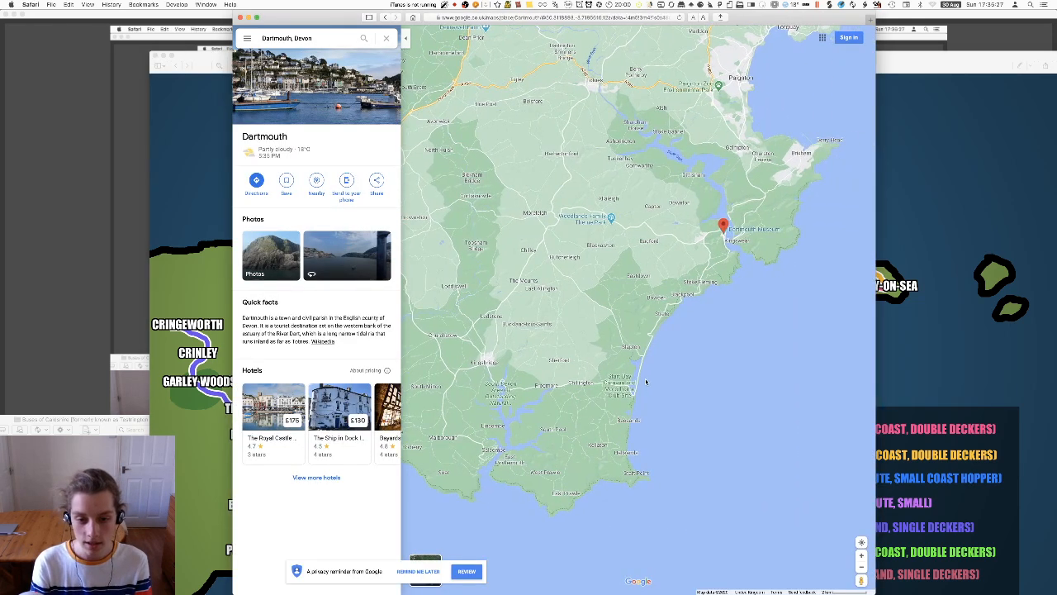
scroll(638, 380, up, 2)
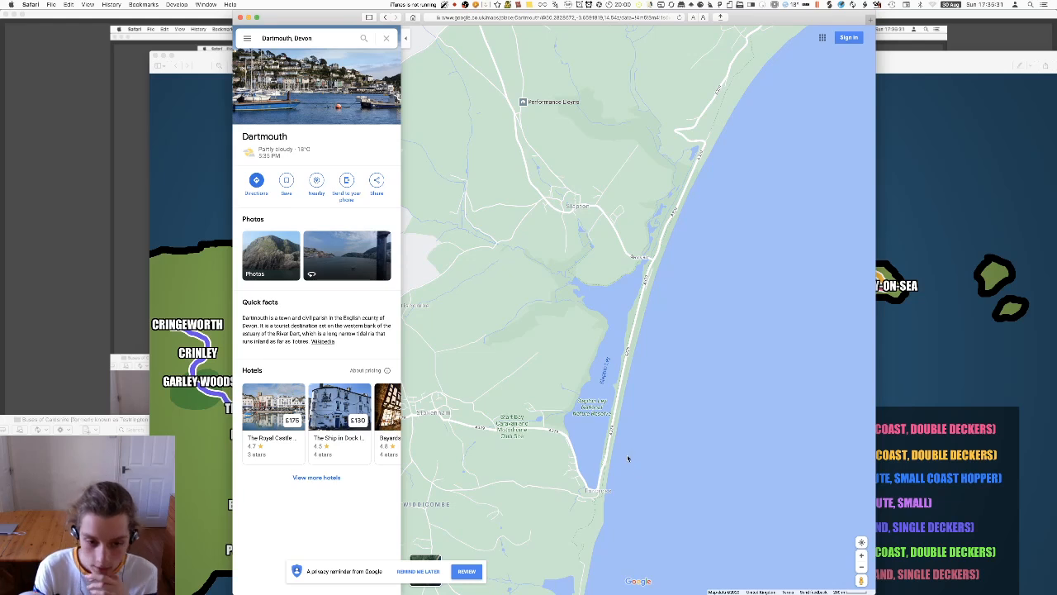
scroll(624, 453, down, 5)
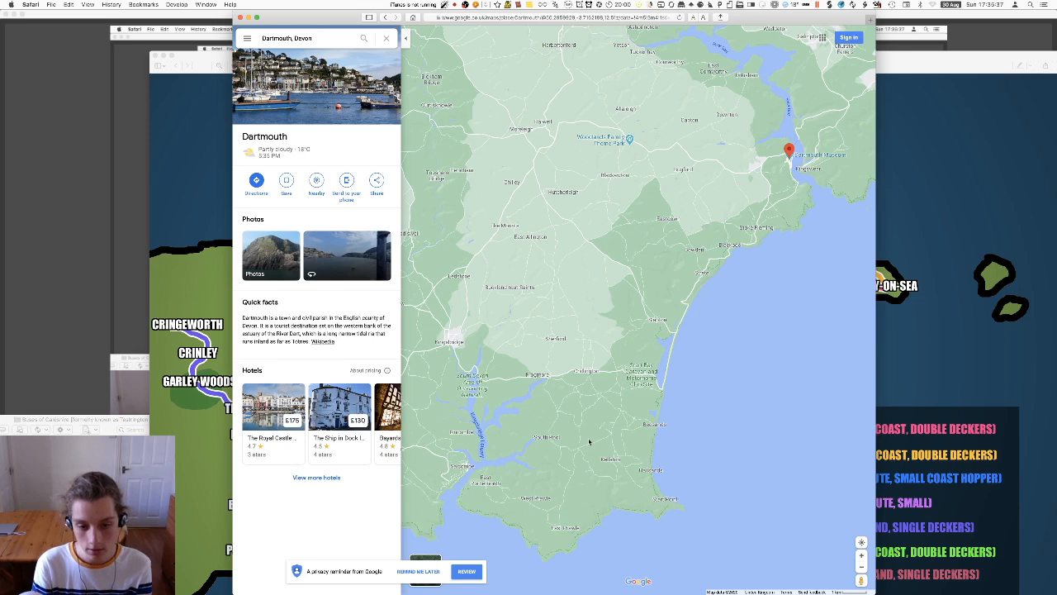
click(183, 411)
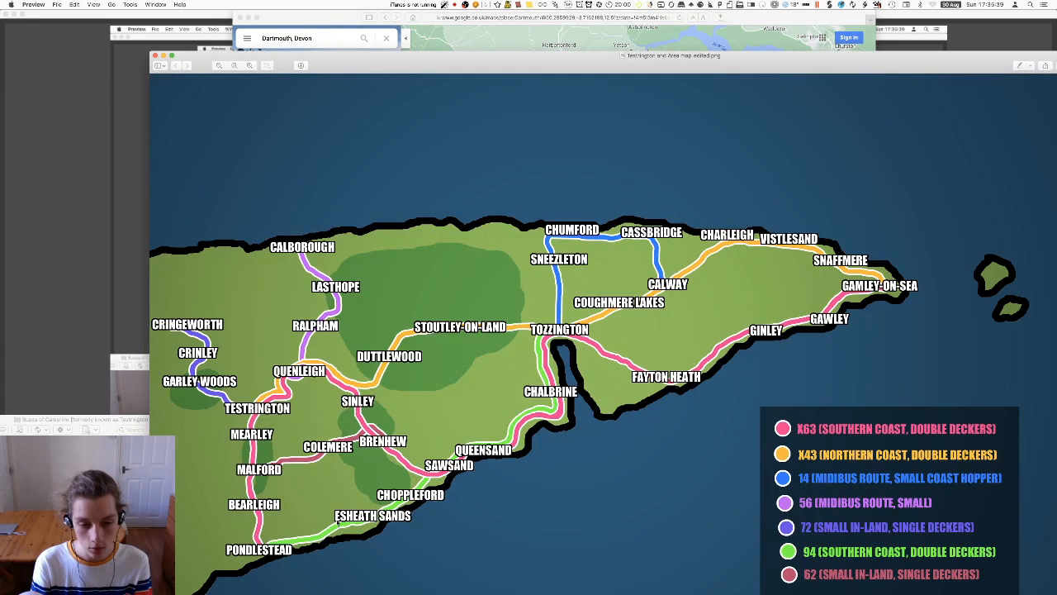
key(super+Tab)
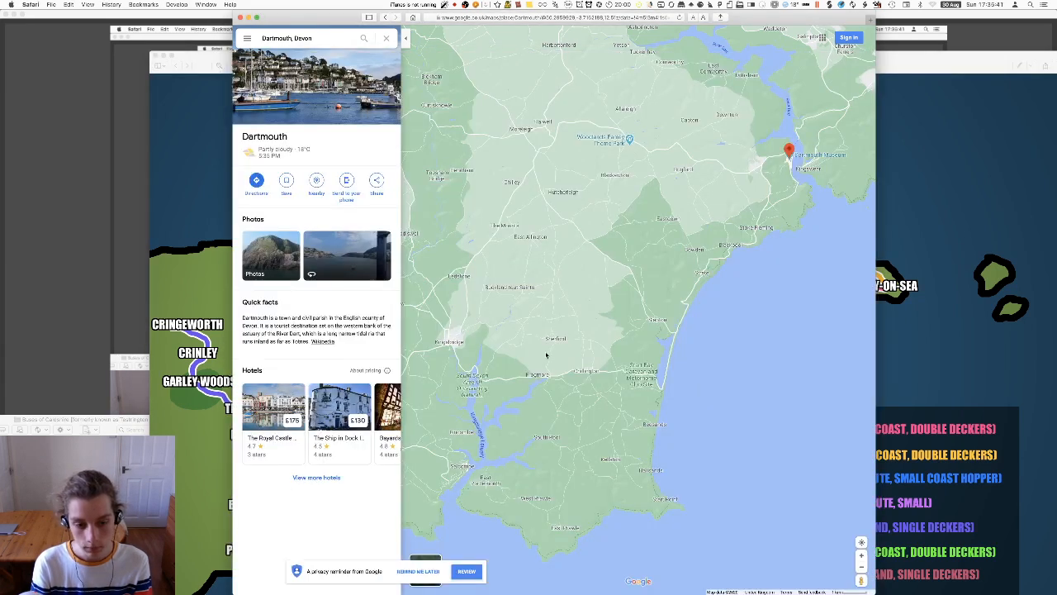
Step: Examine the A379 and coastline from Dartmouth down to Blackpool Sands in Google Maps
drag(701, 319, 688, 307)
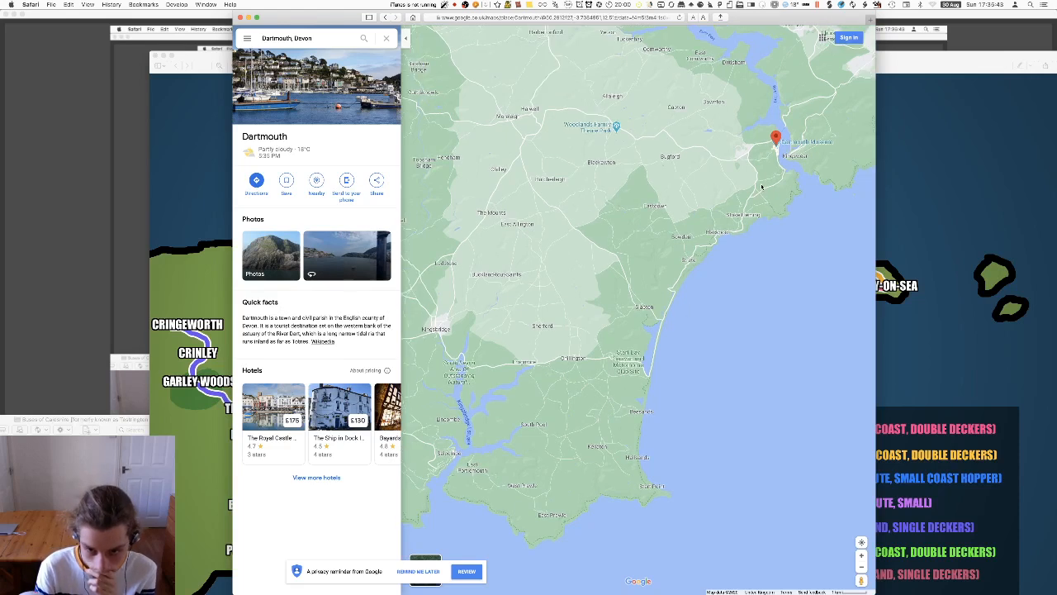
scroll(777, 141, up, 3)
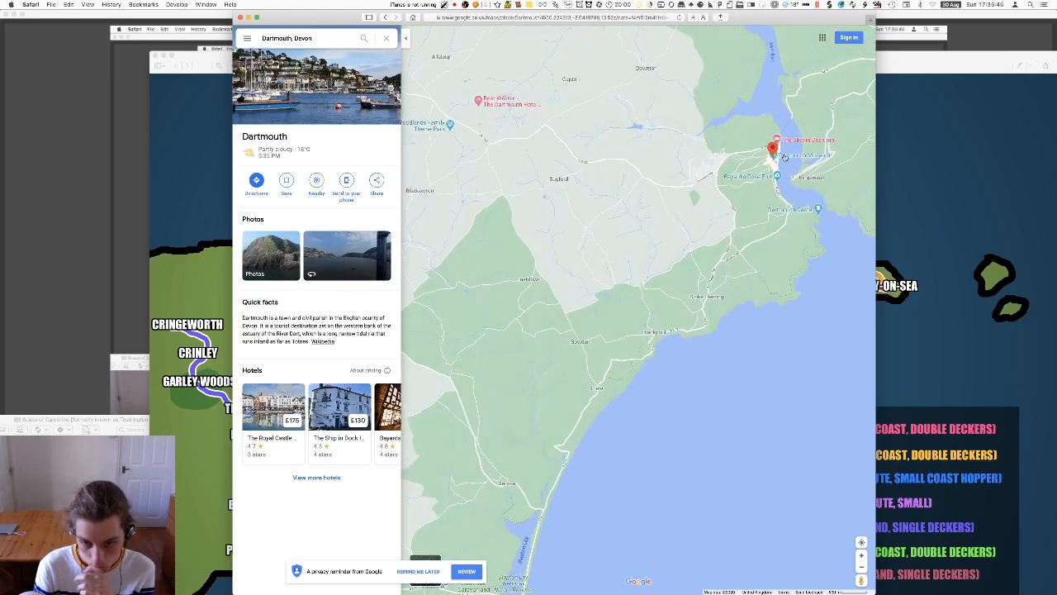
drag(781, 177, 780, 169)
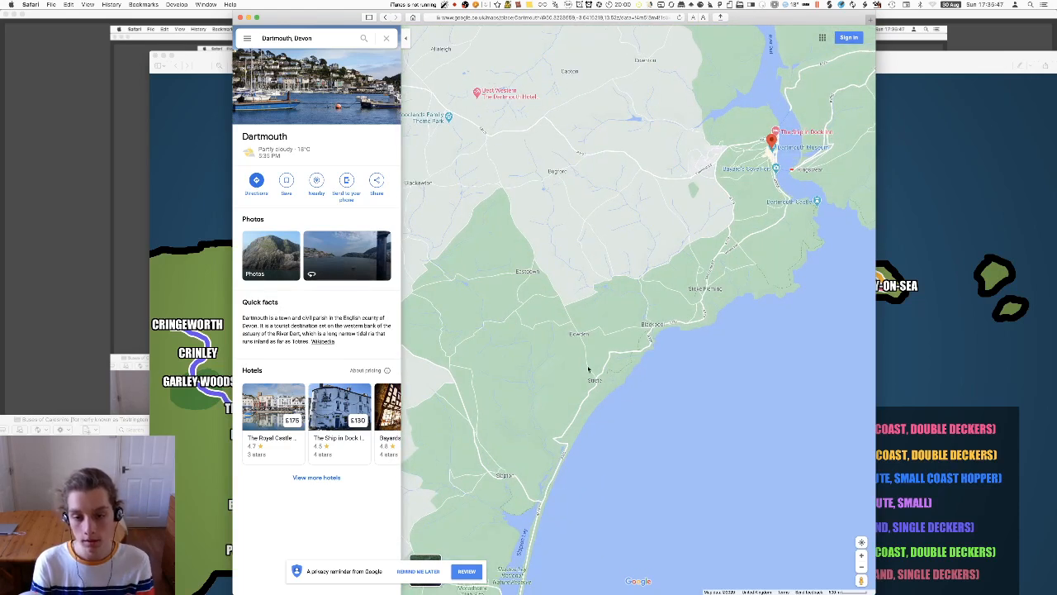
scroll(637, 354, up, 3)
key(super+Tab)
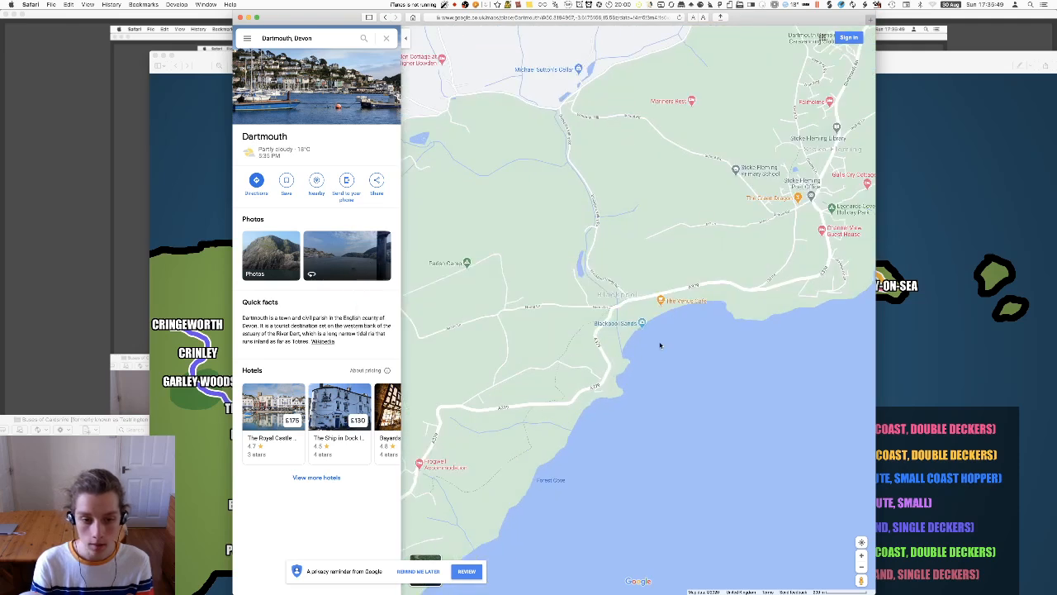
key(super+Tab)
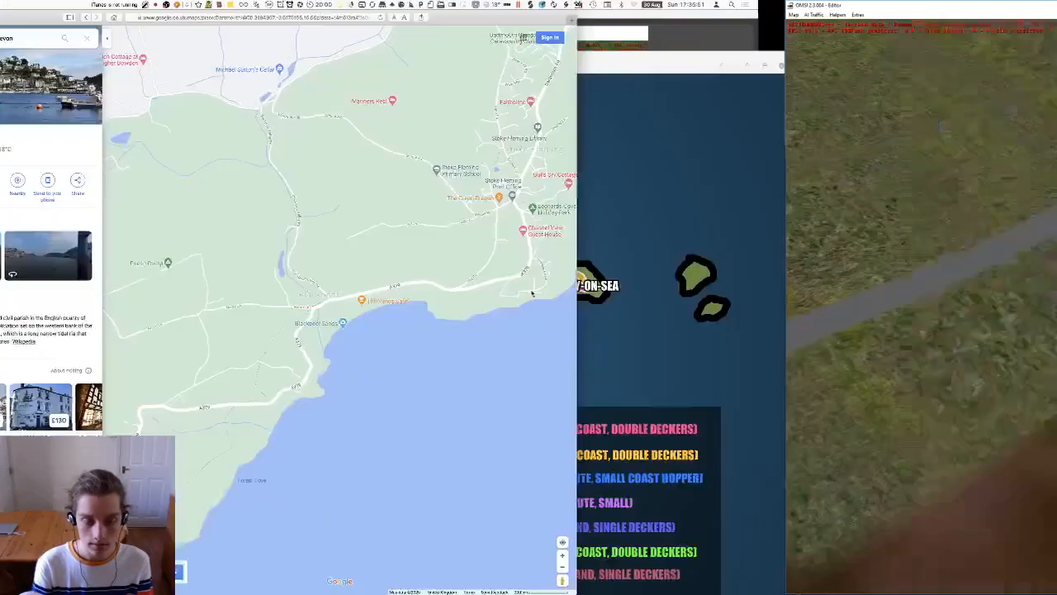
scroll(640, 316, up, 2)
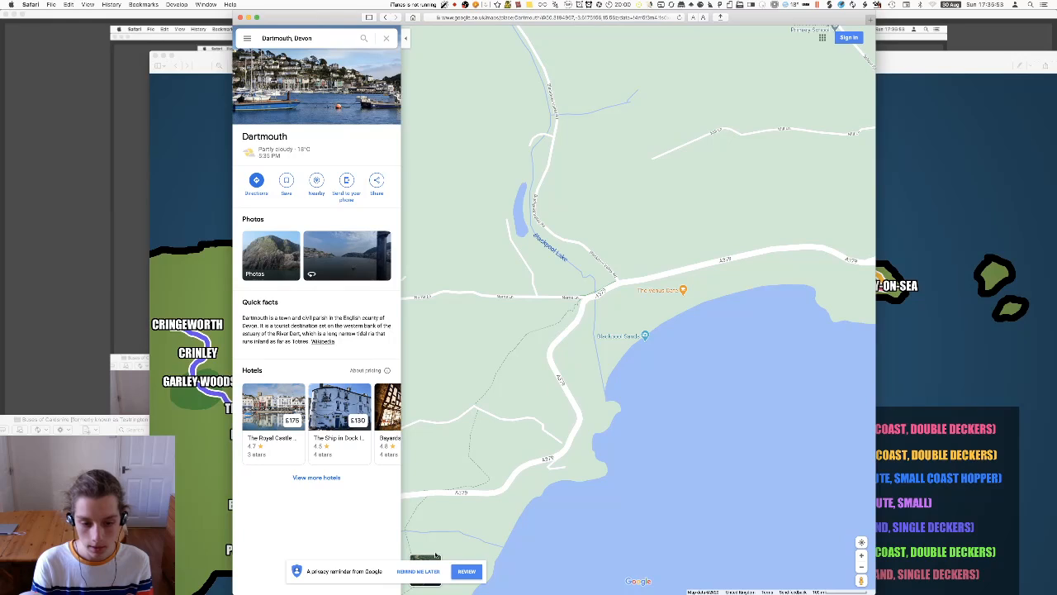
Step: Show Blackpool Sands in satellite imagery, rotate the view along the beach and enter Street View on the A379 above the bay
click(423, 568)
scroll(752, 352, up, 2)
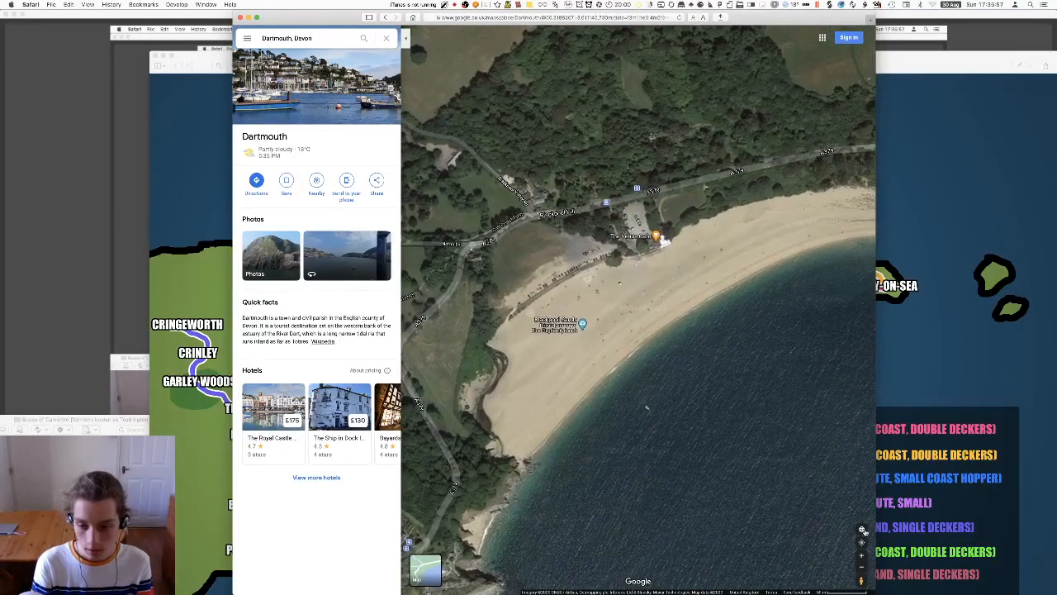
scroll(588, 324, up, 3)
ctrl+drag(587, 324, 665, 353)
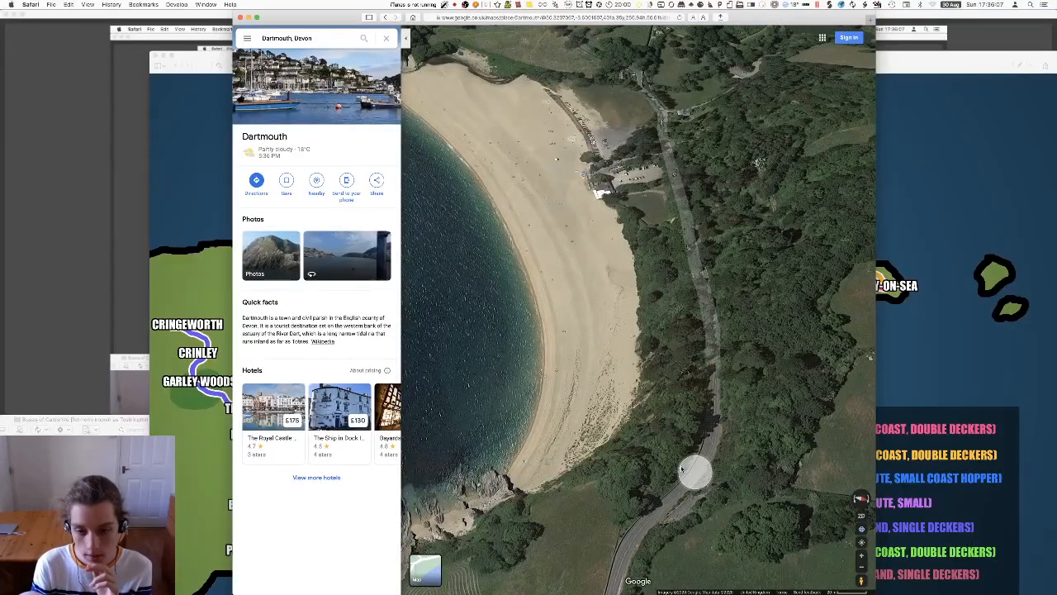
drag(625, 554, 625, 554)
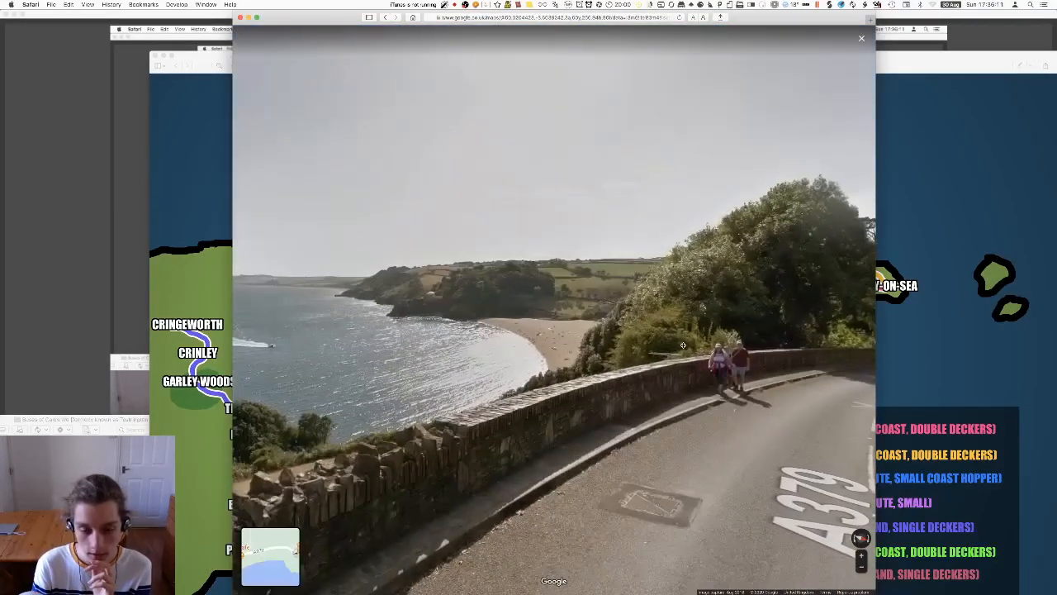
Step: Look around the A379 viewpoint in Street View, examining the stone wall, roadside vegetation and the bay beyond
drag(683, 345, 252, 361)
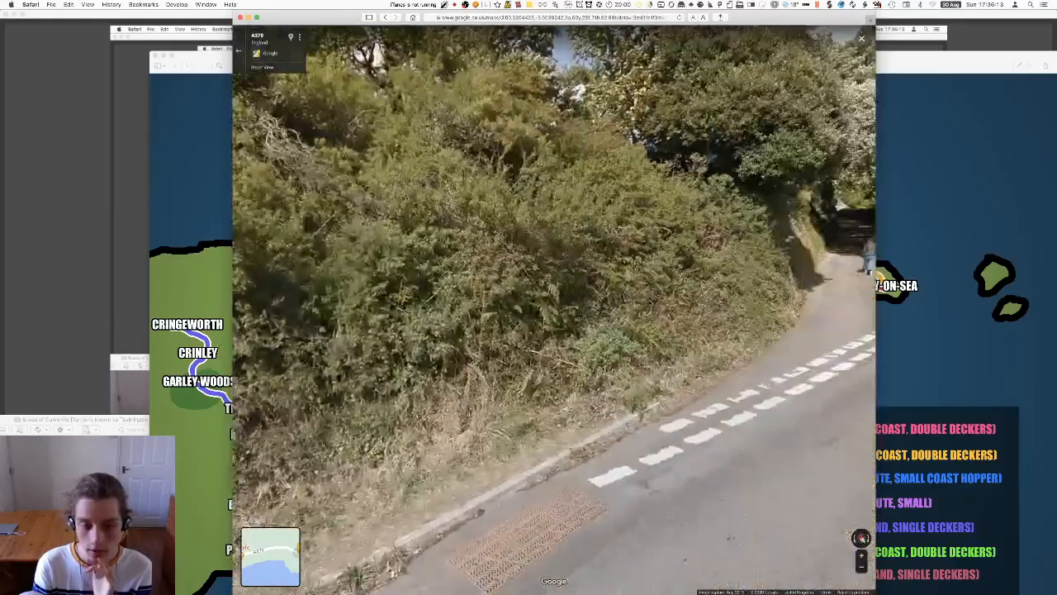
scroll(602, 257, up, 5)
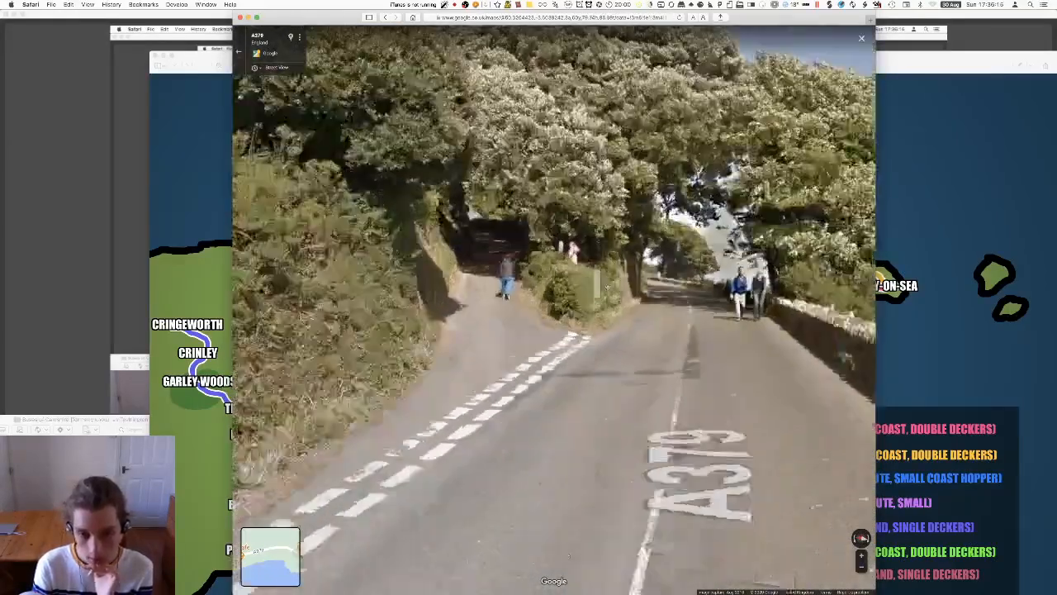
scroll(602, 257, down, 7)
drag(594, 371, 859, 289)
drag(280, 178, 699, 300)
scroll(420, 332, up, 3)
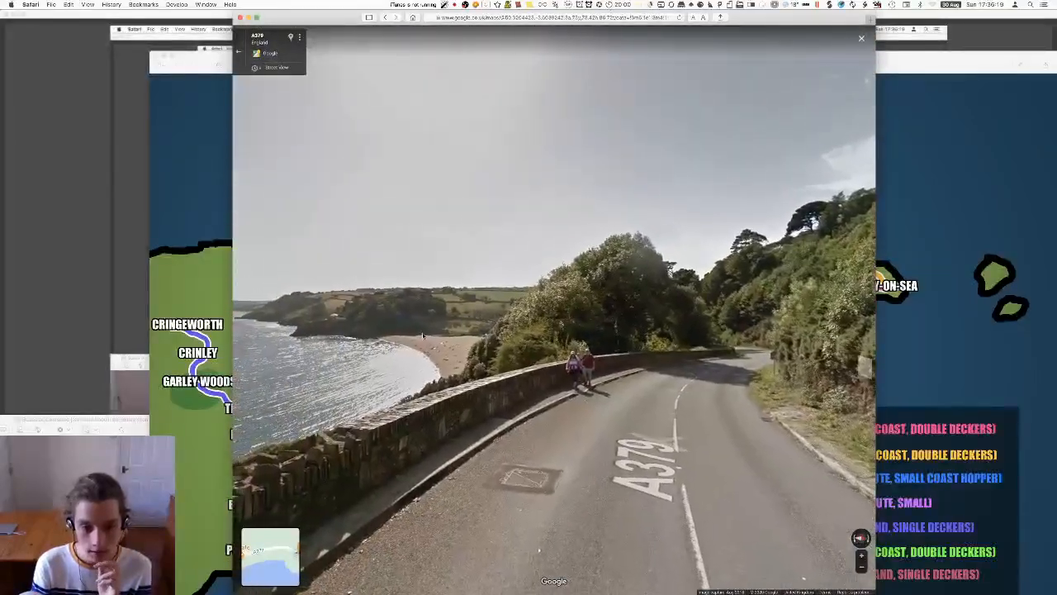
drag(513, 402, 632, 398)
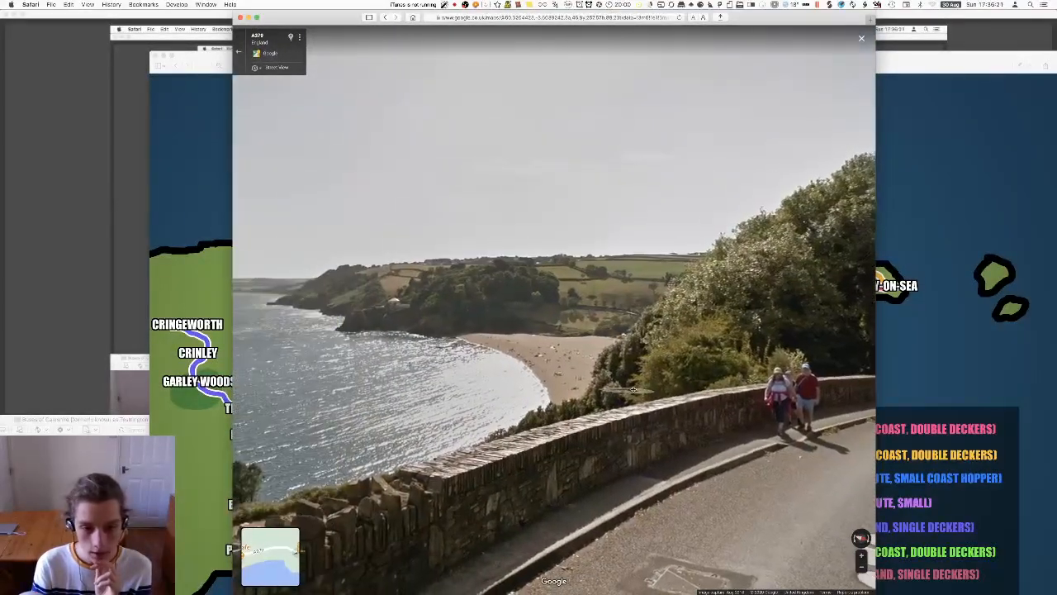
drag(765, 368, 512, 370)
click(763, 368)
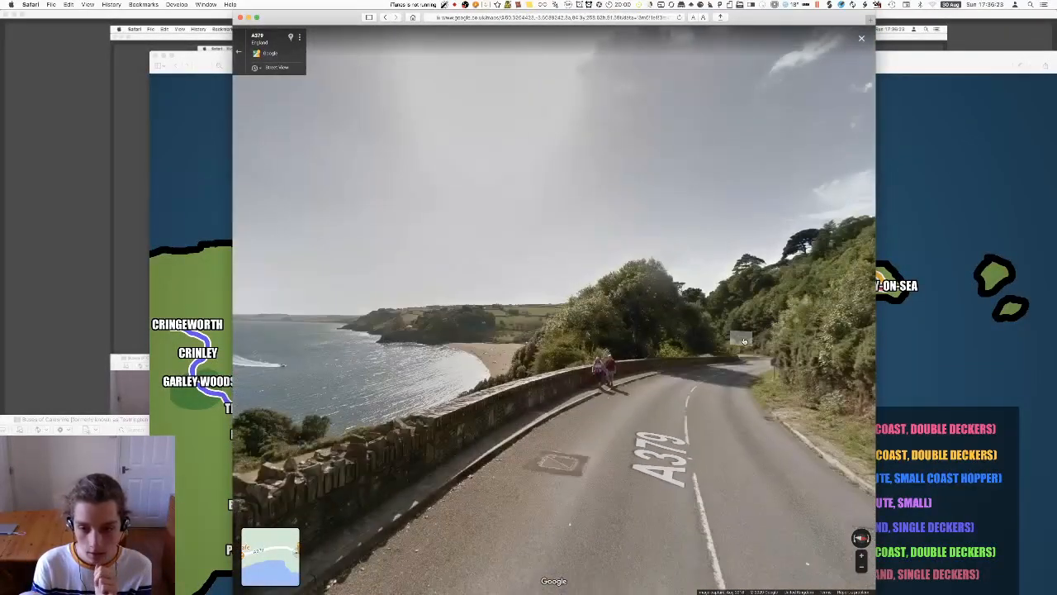
Step: Follow the A379 in Street View through the wooded stretch towards Blackpool Sands
click(739, 349)
drag(623, 387, 601, 306)
drag(318, 295, 502, 295)
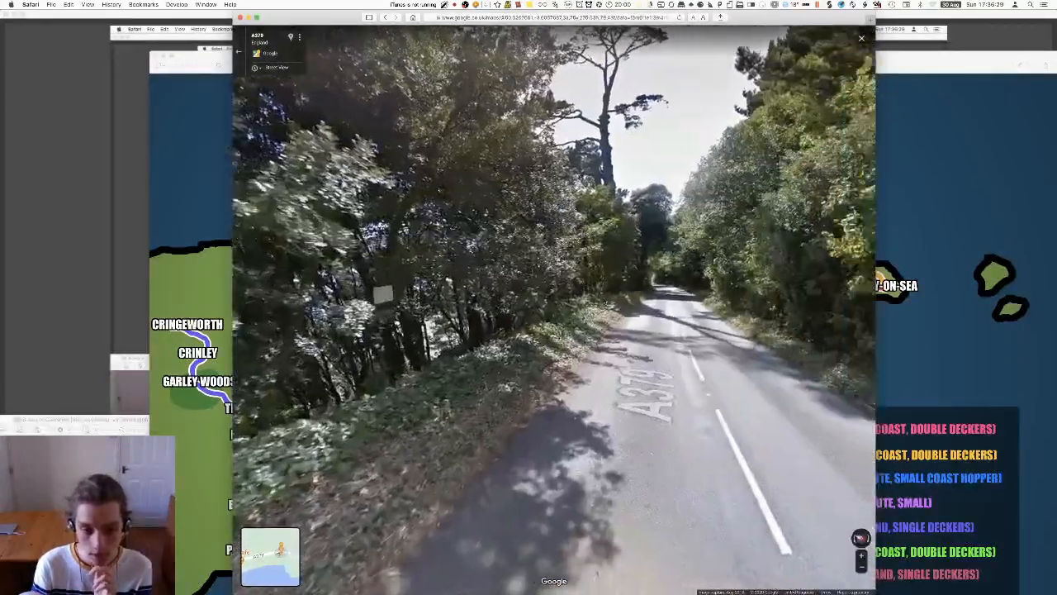
click(590, 286)
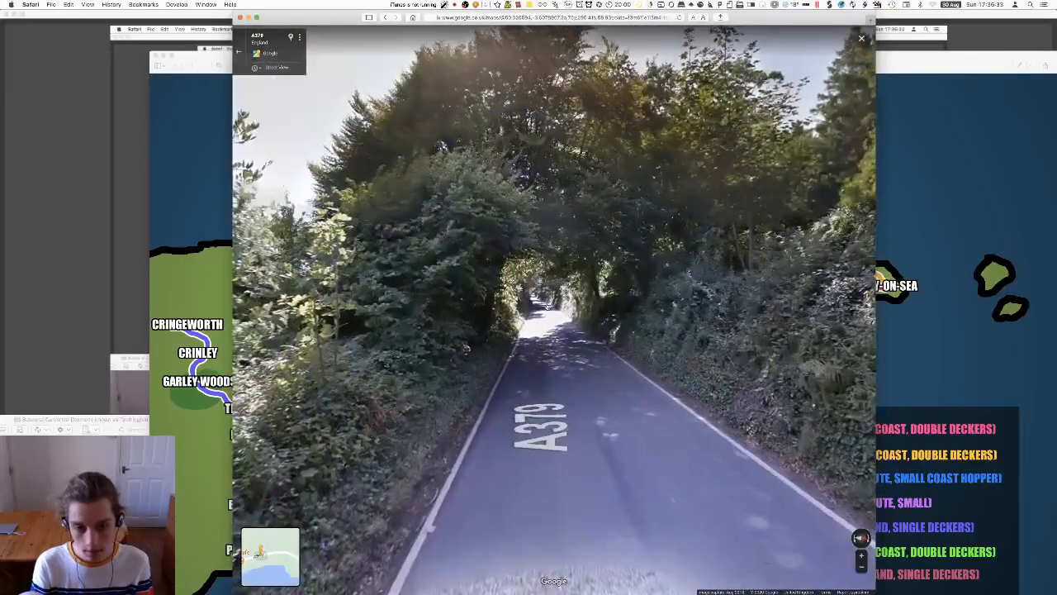
click(546, 308)
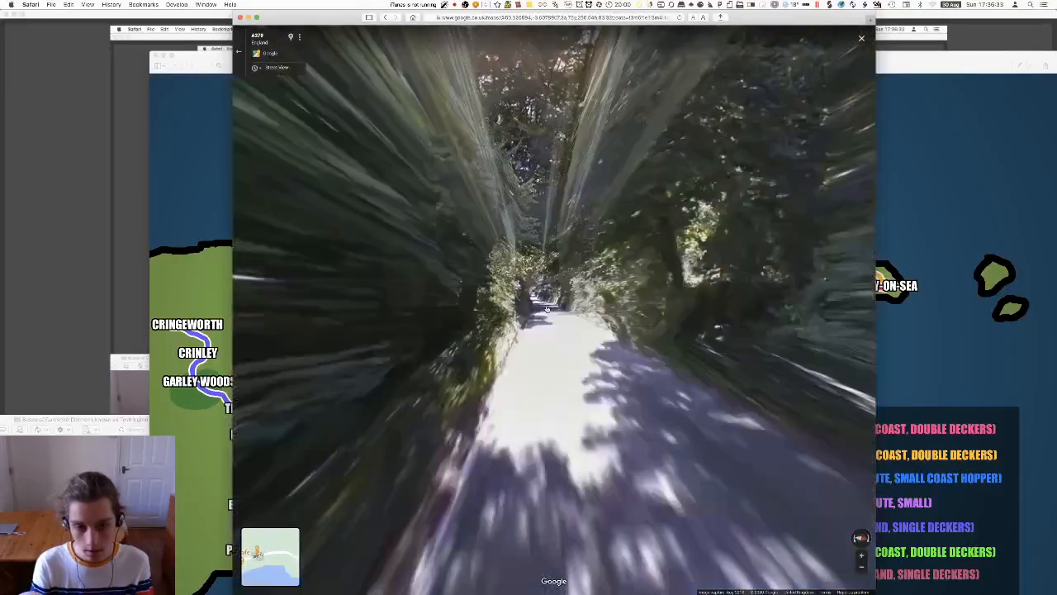
Step: Examine the roadside walls, trees and beach entrance junction at Blackpool Sands in Street View
drag(546, 308, 272, 199)
drag(710, 262, 187, 267)
drag(413, 226, 664, 295)
click(665, 295)
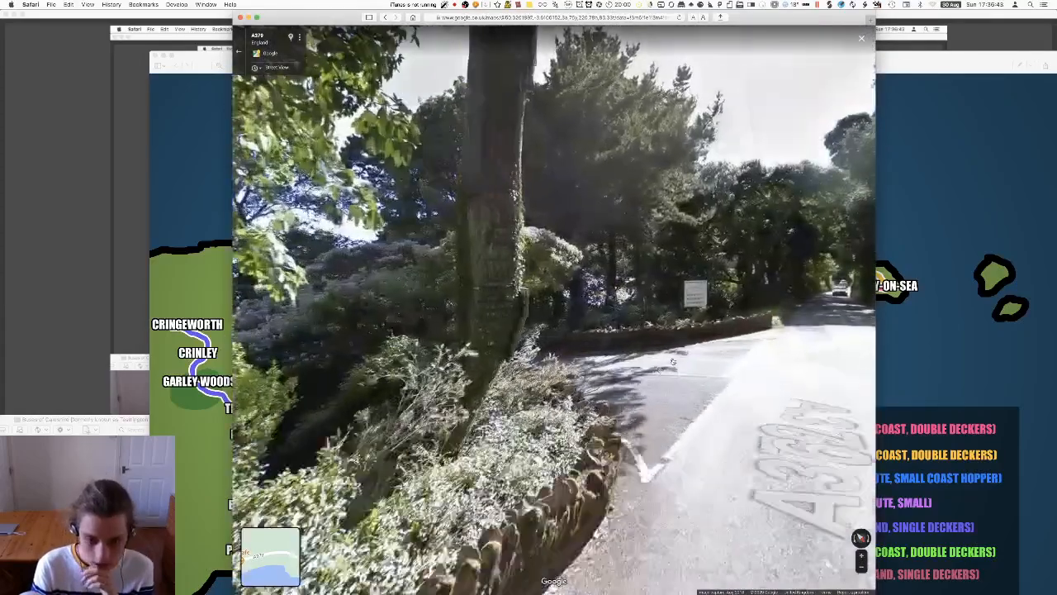
click(673, 362)
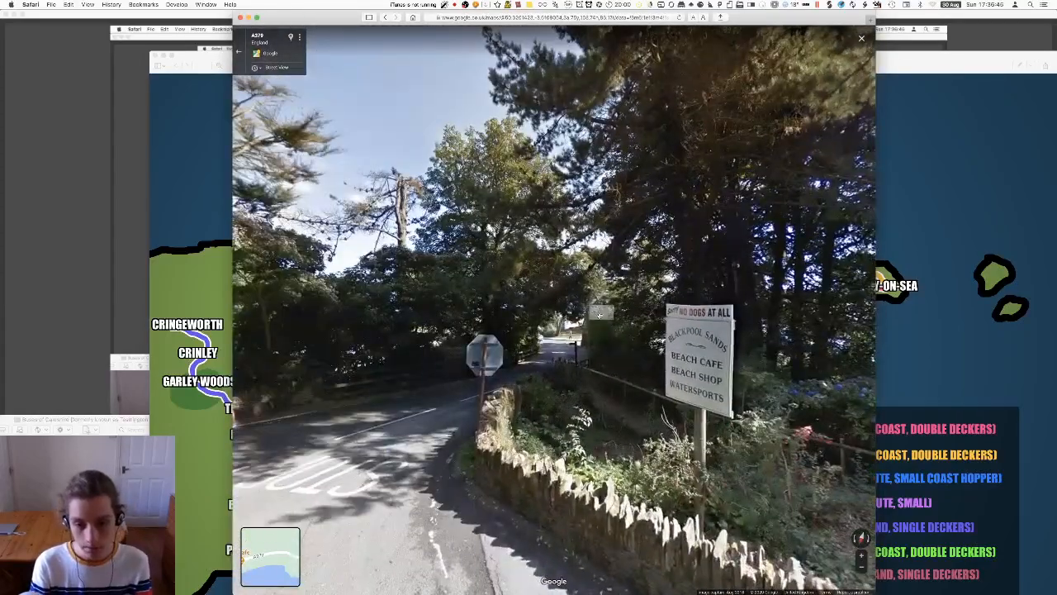
click(570, 335)
Step: Leave Street View and examine the layout of the road, car park, woodland and beach at Blackpool Sands from above
scroll(541, 327, down, 5)
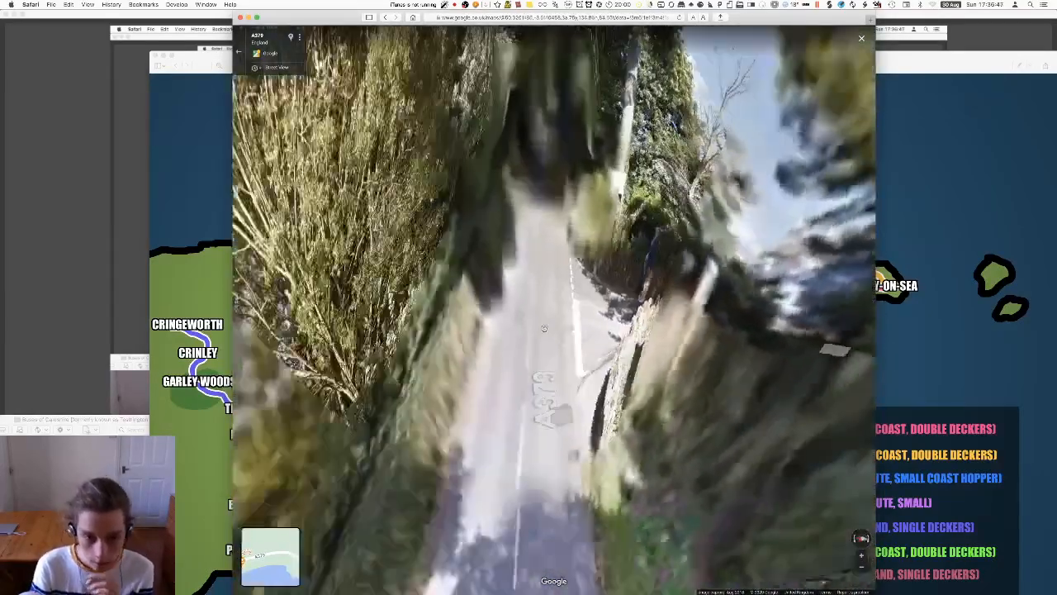
drag(669, 271, 653, 212)
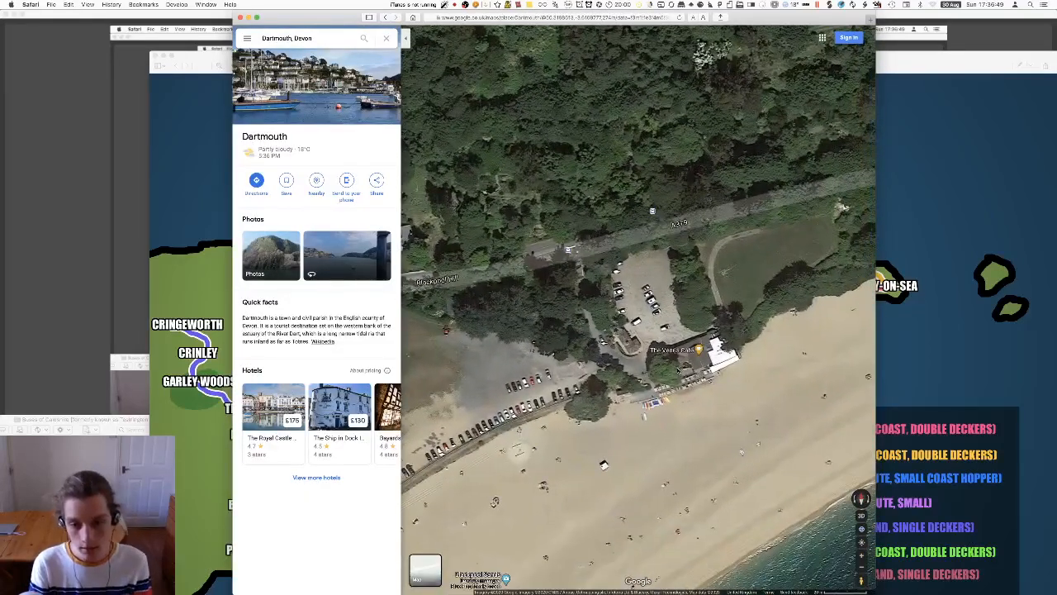
ctrl+drag(684, 361, 652, 256)
drag(634, 144, 622, 209)
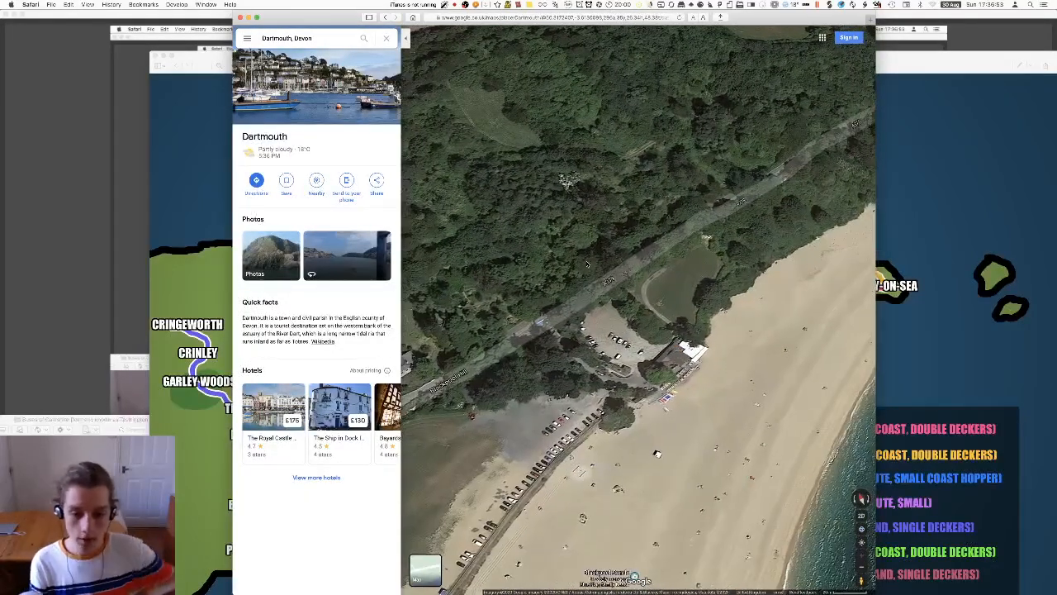
scroll(608, 283, down, 2)
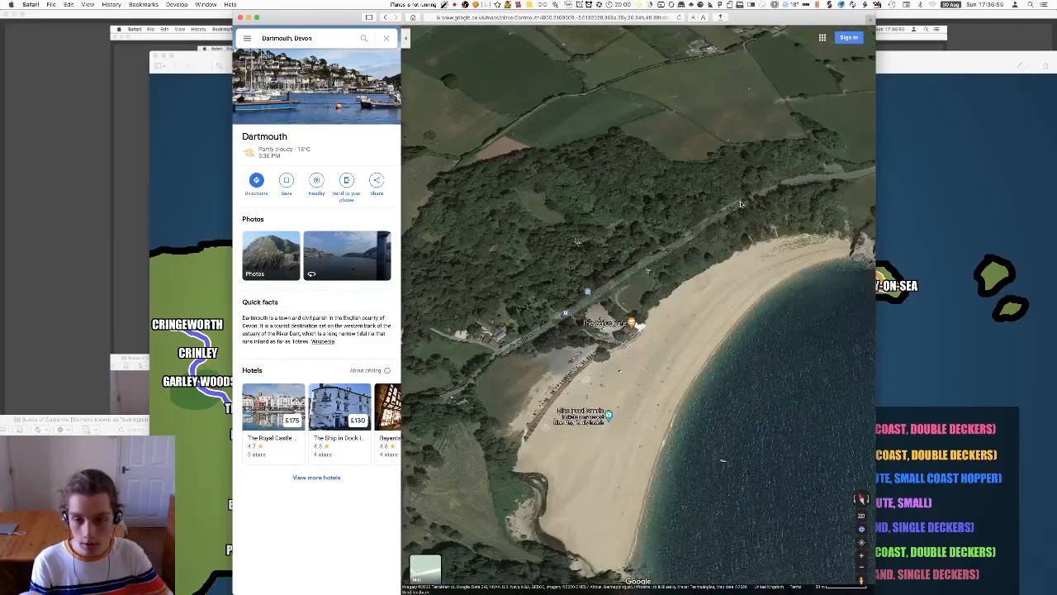
Step: Close the Blackpool Sands map and examine the beach strip and shoreline in the OMSI editor
scroll(579, 312, up, 2)
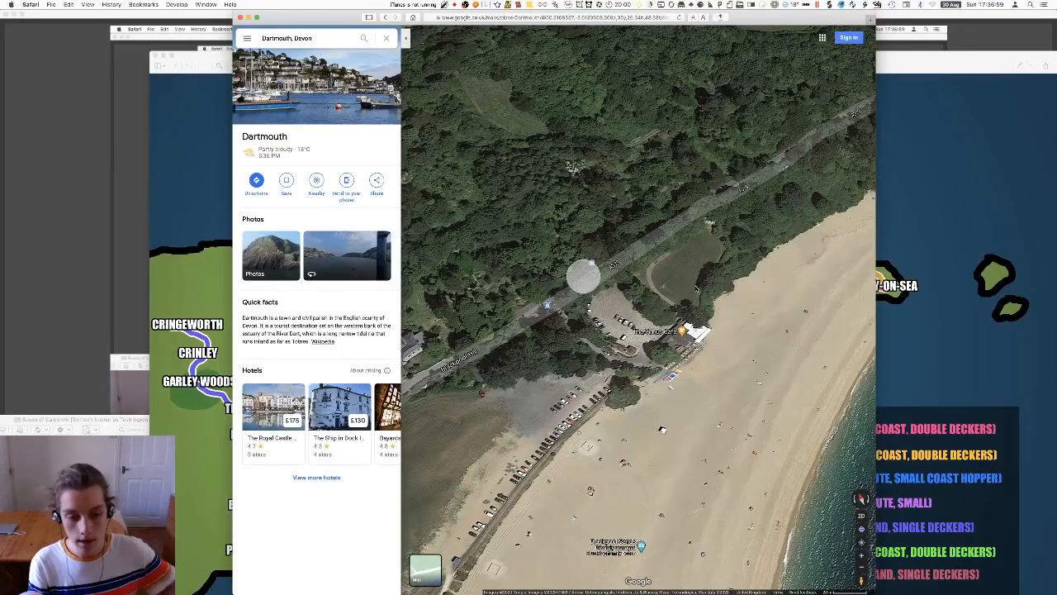
key(super+w)
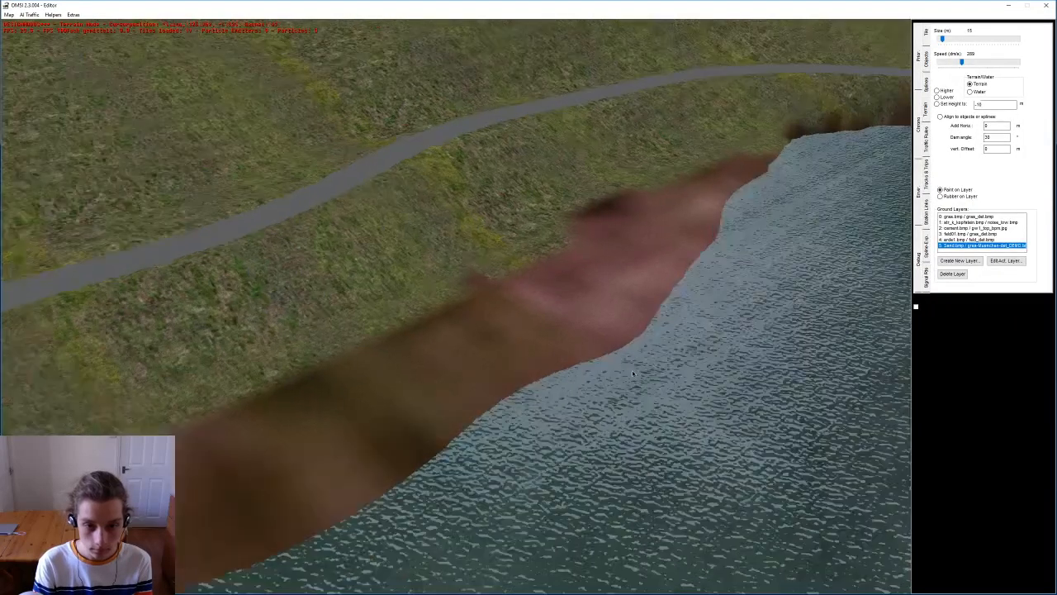
middle_drag(633, 371, 659, 357)
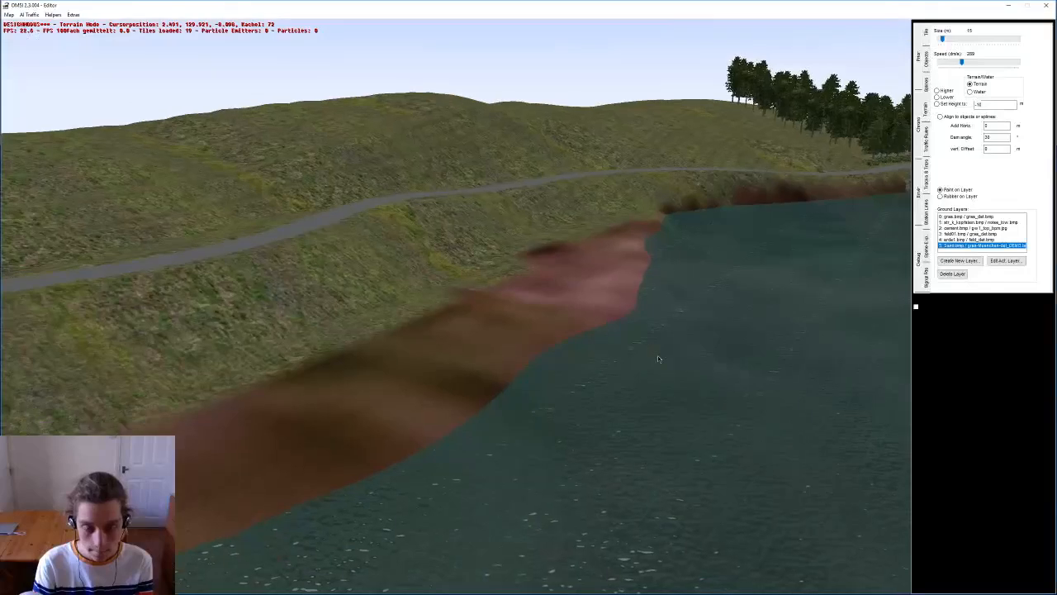
middle_drag(605, 252, 424, 222)
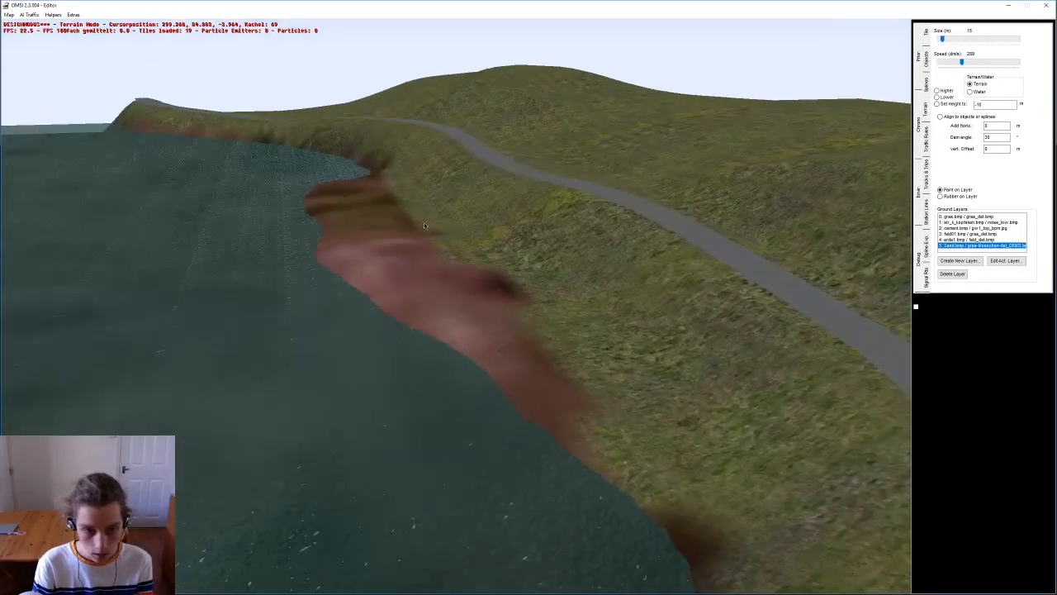
right_click(378, 204)
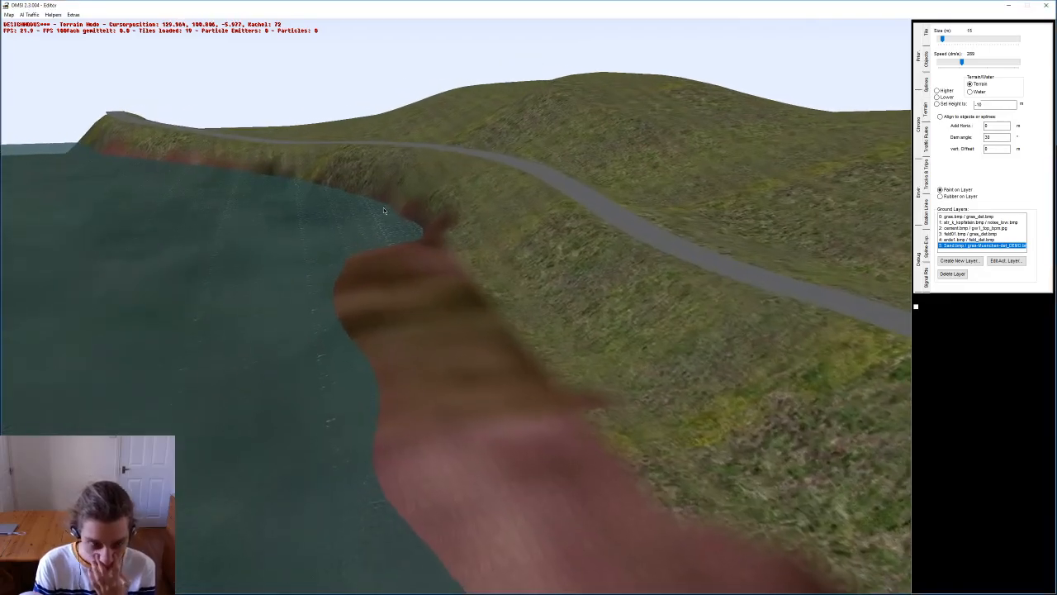
right_drag(426, 353, 428, 281)
middle_drag(428, 281, 574, 232)
right_click(310, 440)
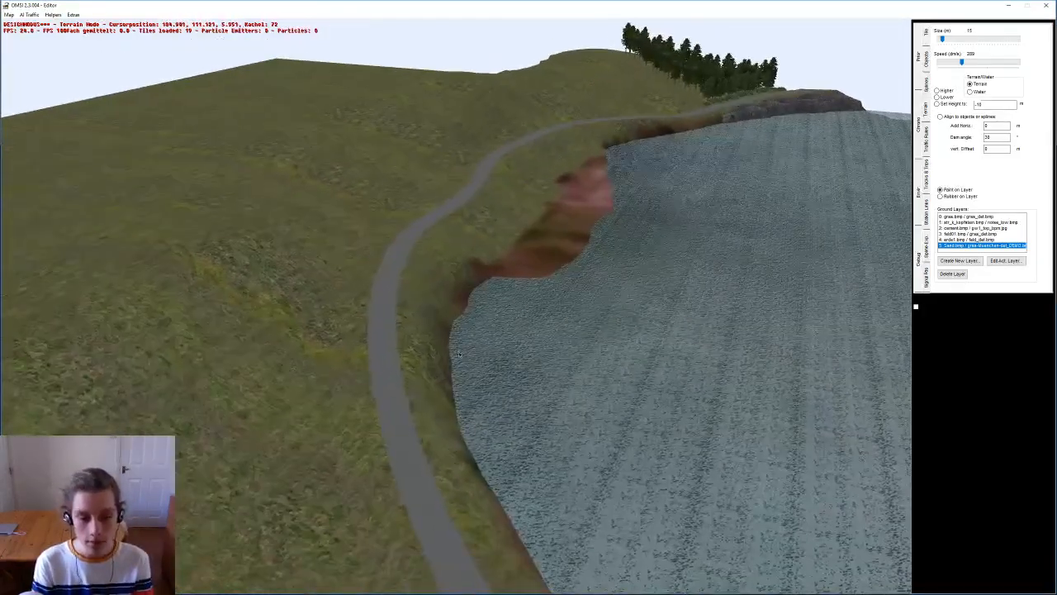
Step: Examine the coastal road, embankments and beach around the bay from both directions
right_drag(490, 290, 493, 327)
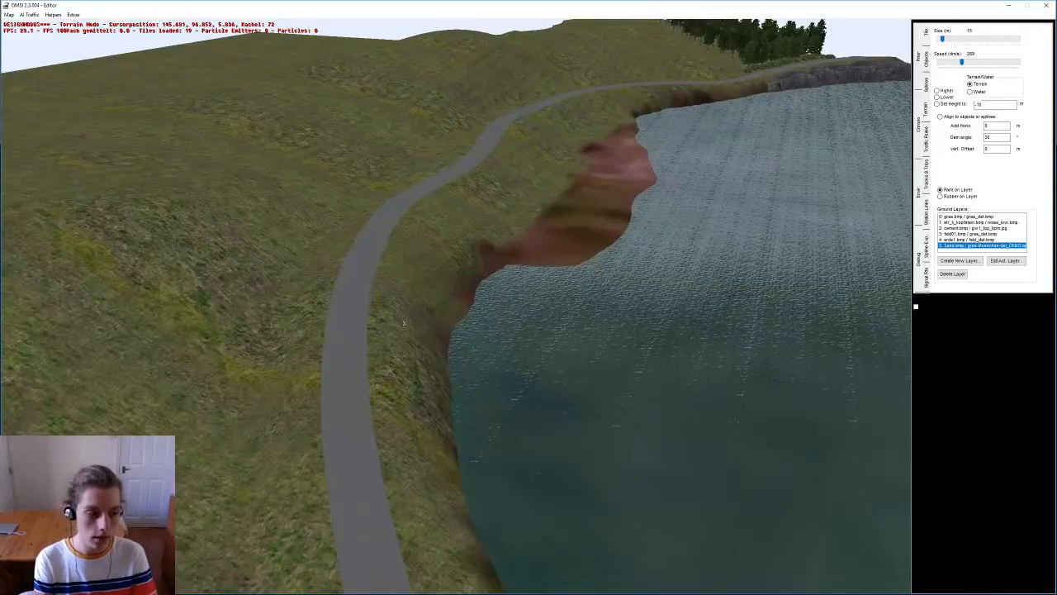
middle_drag(598, 283, 482, 344)
right_click(299, 388)
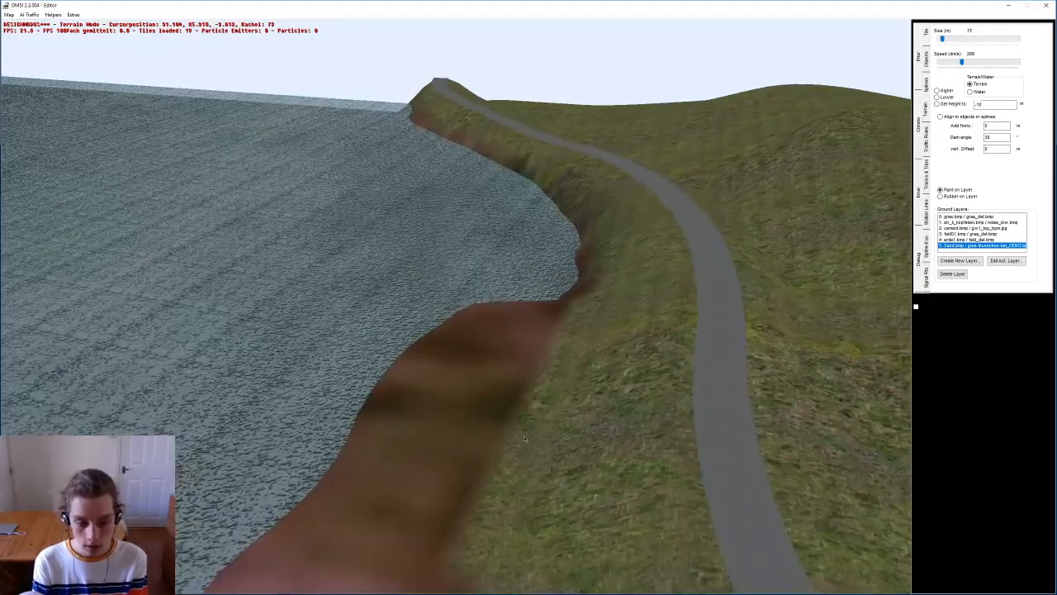
middle_drag(451, 408, 537, 229)
right_click(529, 231)
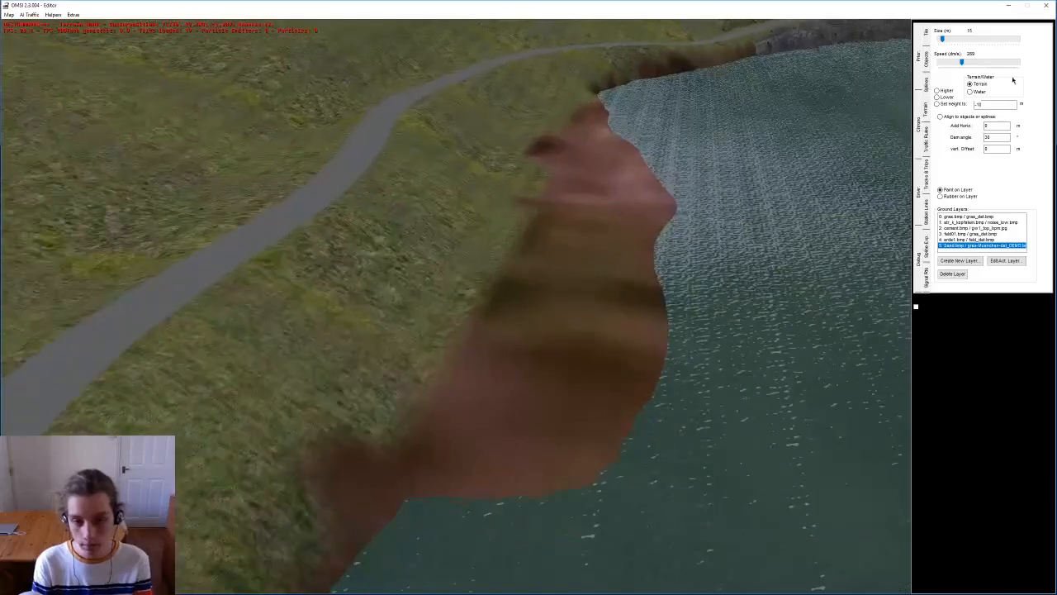
middle_drag(730, 151, 256, 262)
middle_drag(216, 207, 747, 81)
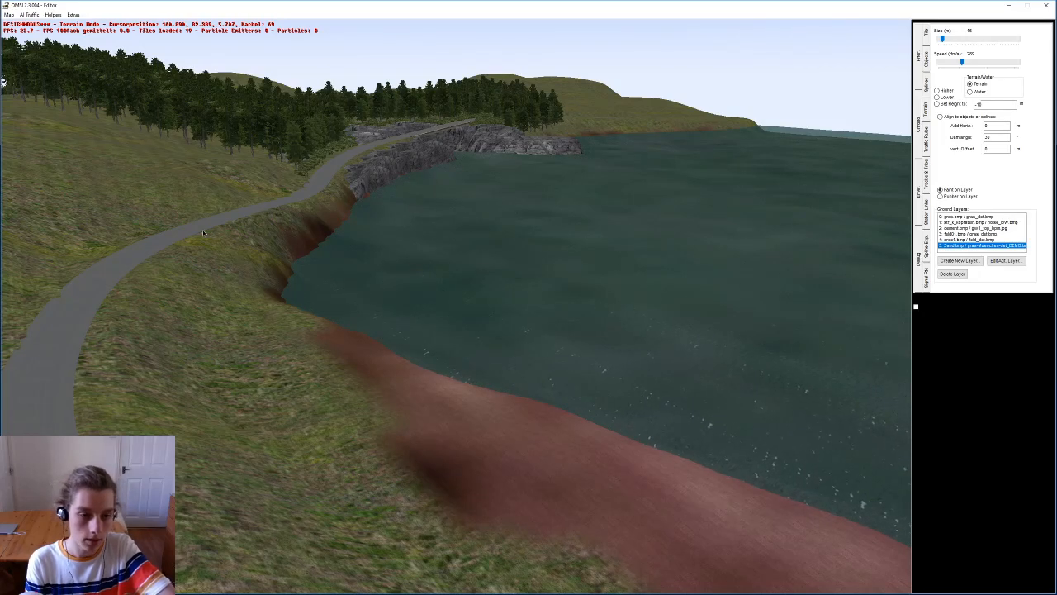
key(Down)
key(Down)
key(Down)
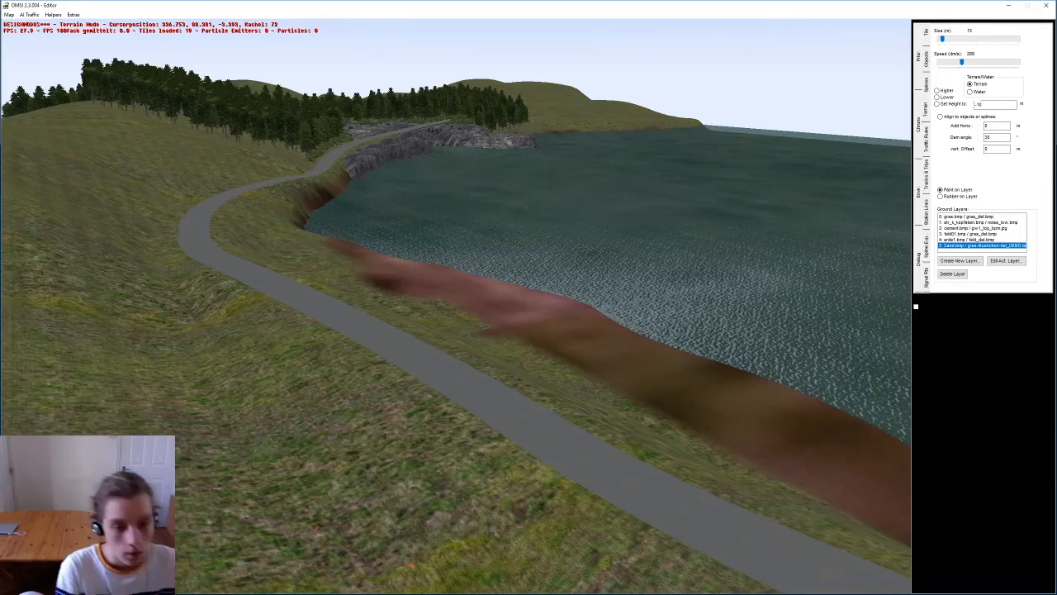
middle_drag(216, 198, 332, 198)
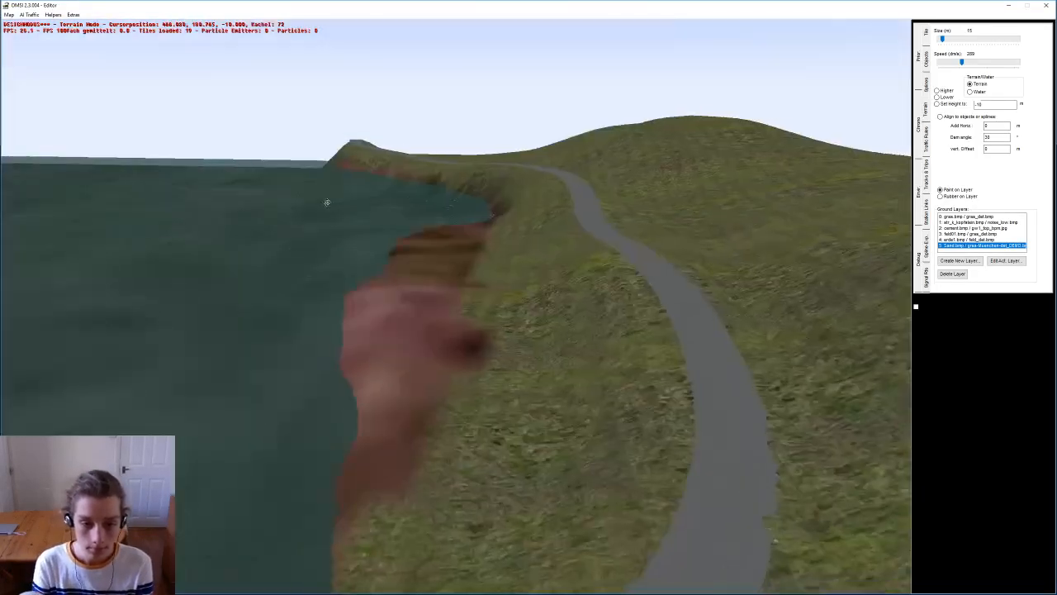
Step: Try the Sand.bmp layer on the bank at the end of the beach and rub the patch off
click(393, 235)
middle_drag(393, 234, 425, 366)
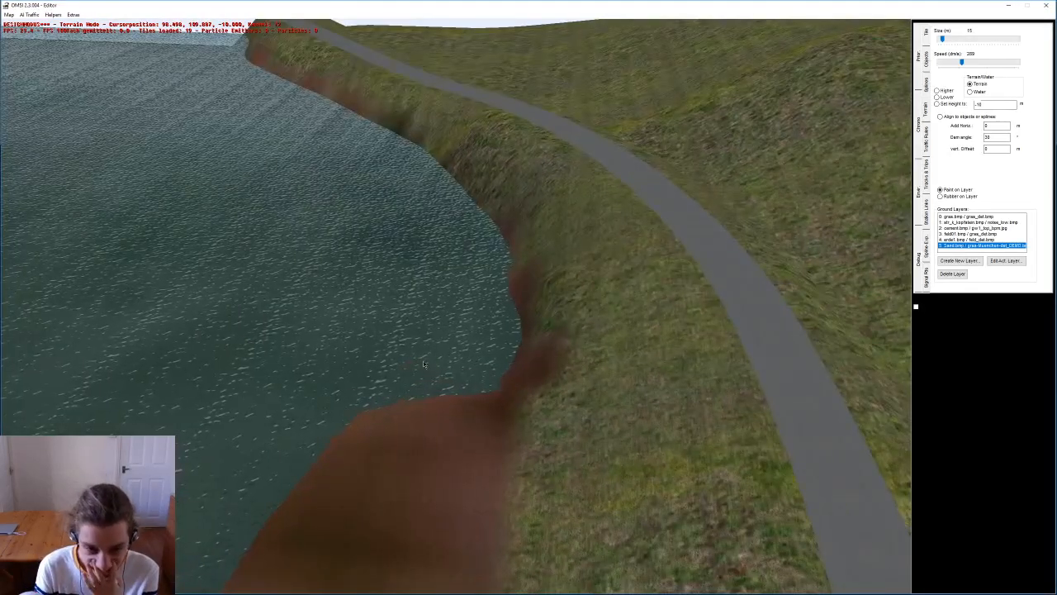
drag(506, 410, 555, 346)
middle_drag(555, 345, 660, 330)
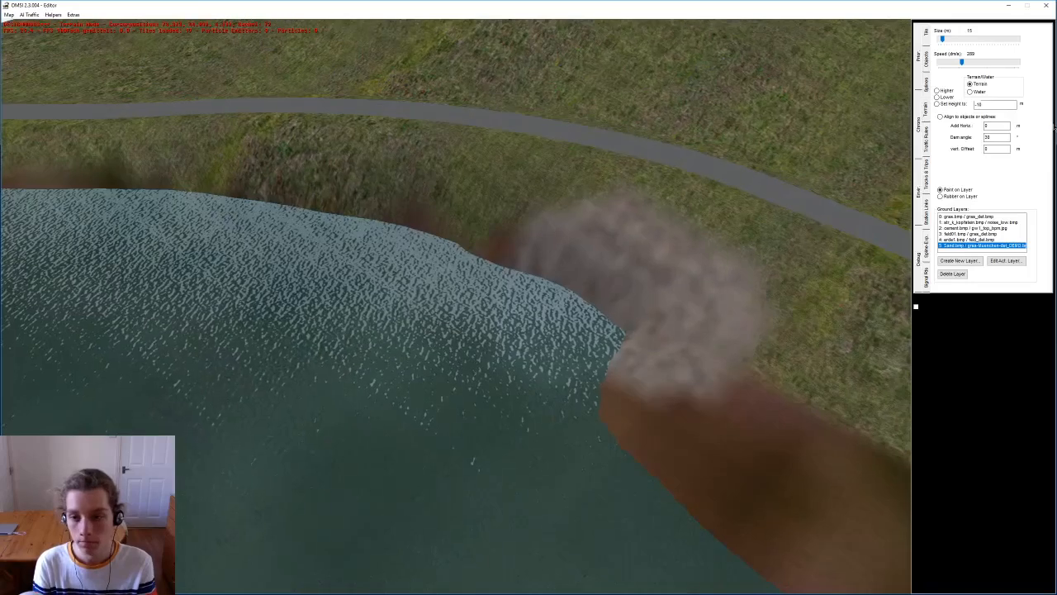
click(958, 197)
drag(619, 244, 673, 330)
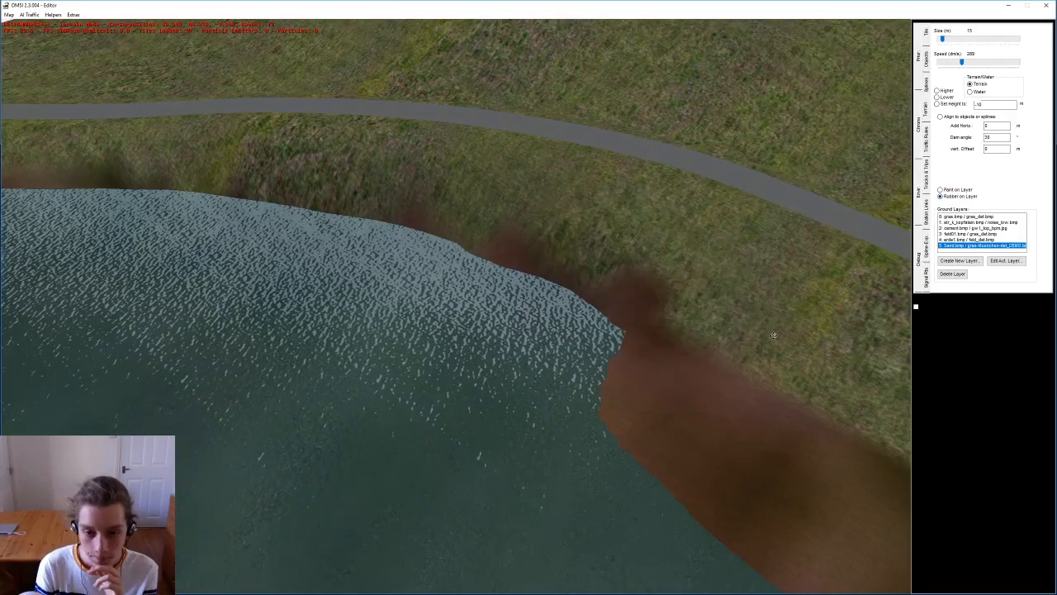
Step: Try painting the whole beach with the Sand.bmp ground layer using the 15 m brush
middle_drag(508, 363, 744, 281)
click(941, 190)
mouse_move(594, 347)
mouse_down()
mouse_move(533, 401)
mouse_move(582, 289)
mouse_move(673, 219)
mouse_move(727, 141)
mouse_move(779, 109)
mouse_move(747, 219)
mouse_move(681, 310)
mouse_up()
mouse_move(660, 331)
middle_down()
mouse_move(685, 278)
mouse_move(695, 302)
middle_up()
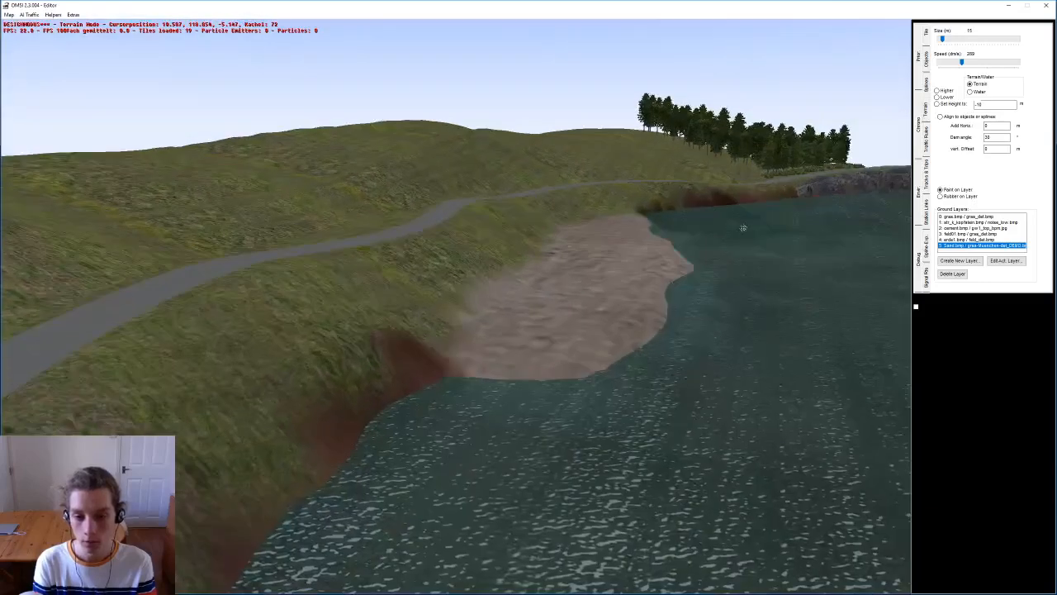
Step: Rub scattered gaps into the beach's sand layer with a 4 m brush
click(945, 97)
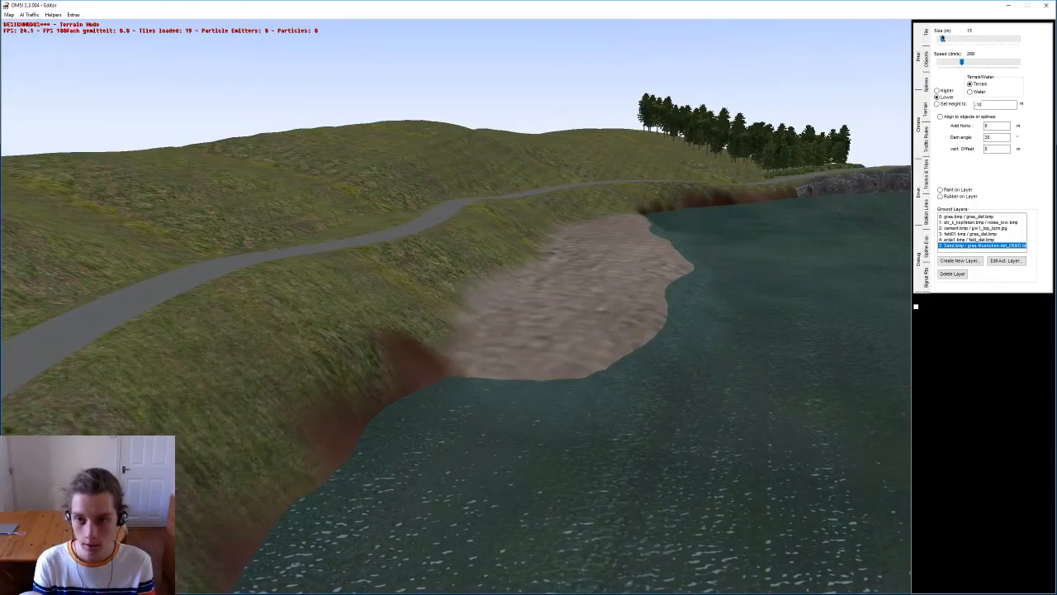
middle_drag(530, 347, 536, 402)
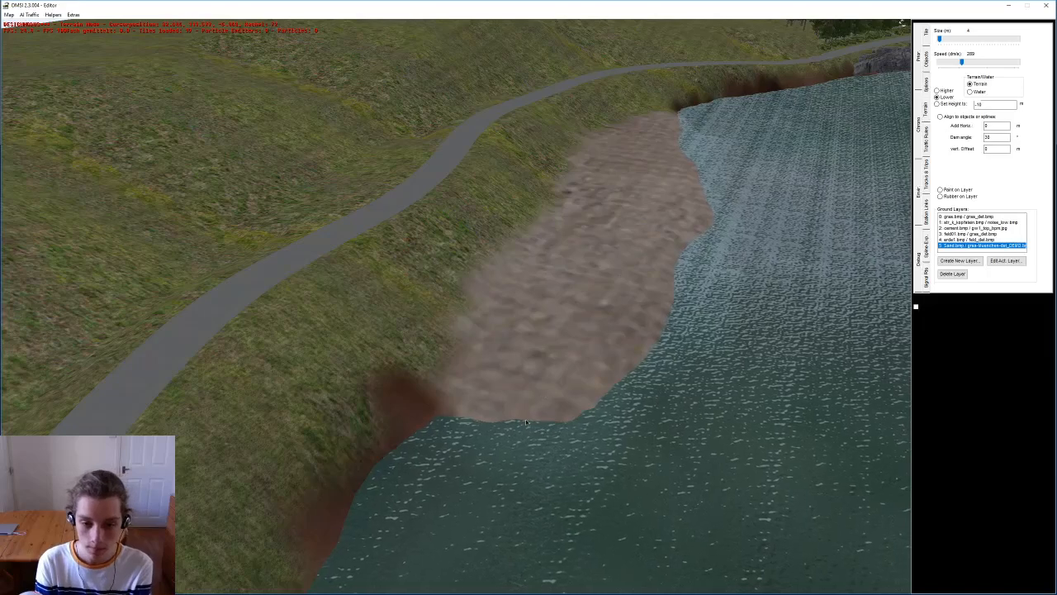
click(939, 196)
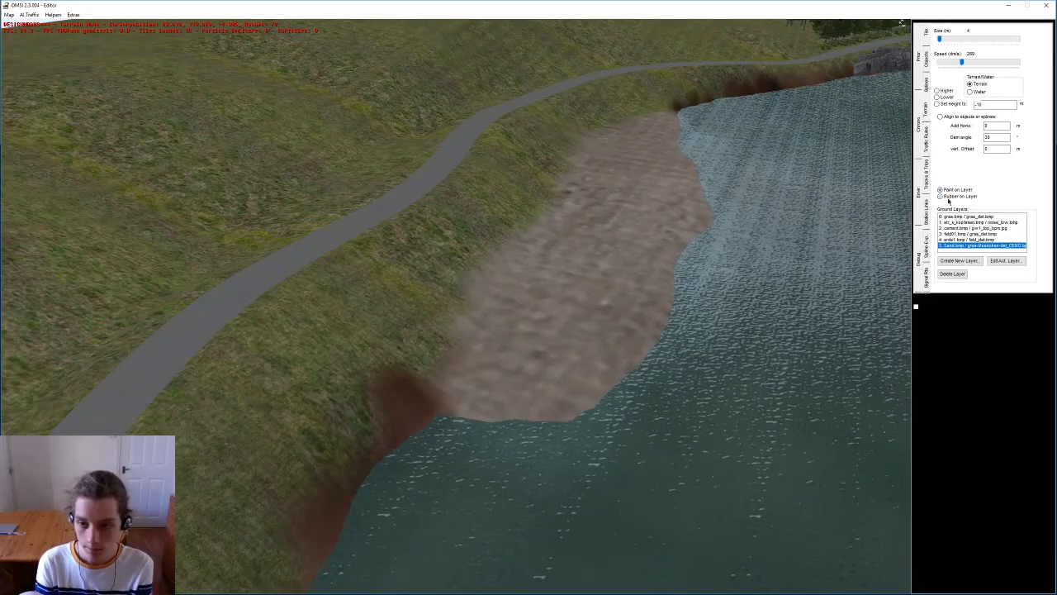
click(542, 371)
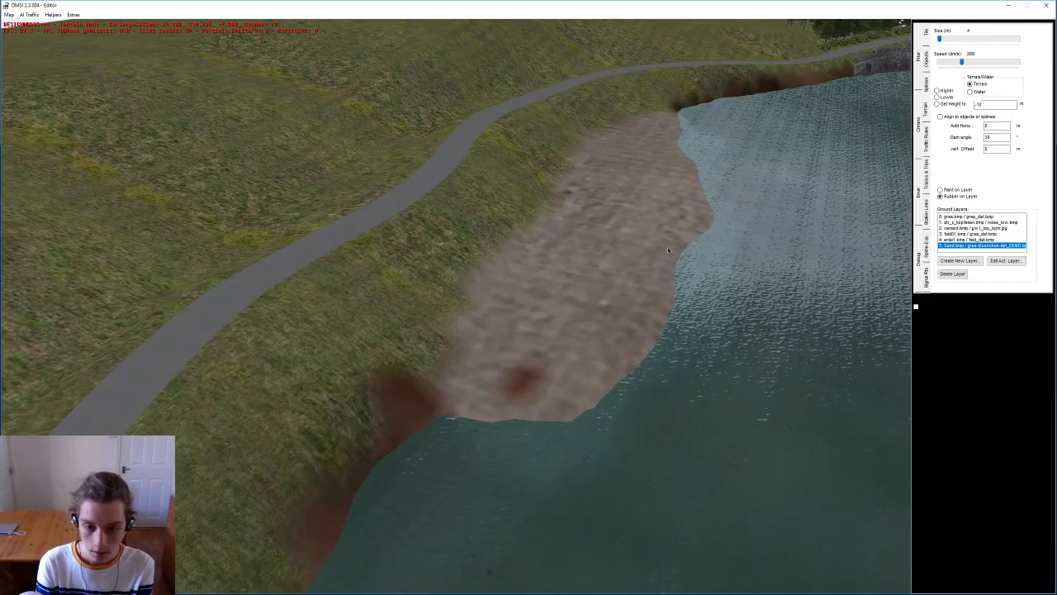
click(631, 284)
click(598, 321)
click(612, 301)
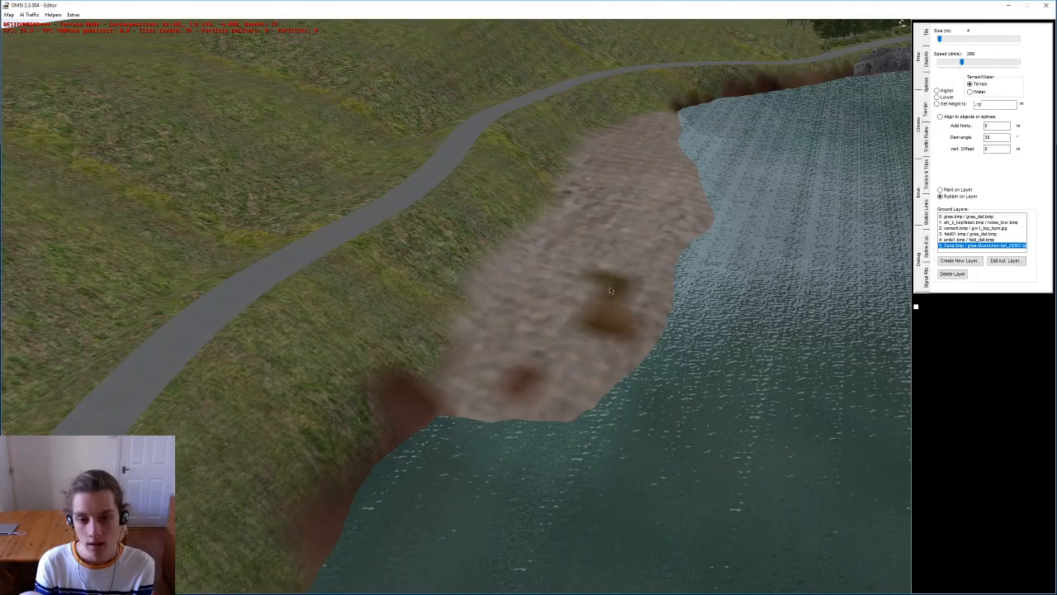
click(568, 268)
click(609, 203)
click(617, 166)
click(648, 137)
click(657, 184)
Step: Rub out all remaining sand on the beach with a 24 m brush
mouse_move(669, 239)
middle_down()
mouse_move(380, 393)
mouse_move(467, 370)
mouse_move(522, 320)
mouse_move(624, 303)
middle_up()
click(489, 328)
click(456, 342)
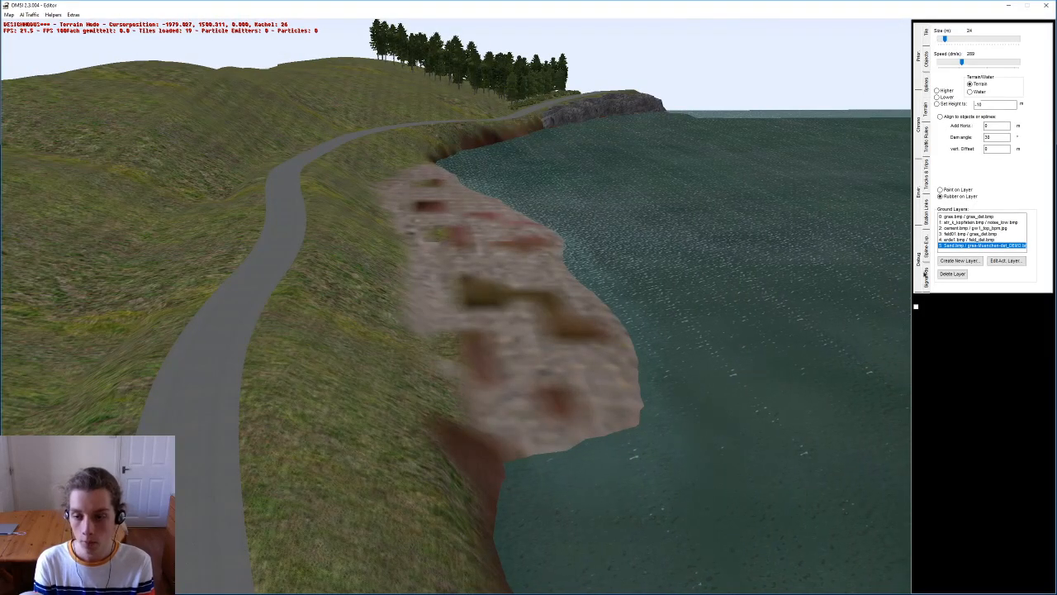
mouse_move(699, 360)
mouse_down()
mouse_move(528, 327)
mouse_move(465, 191)
mouse_up()
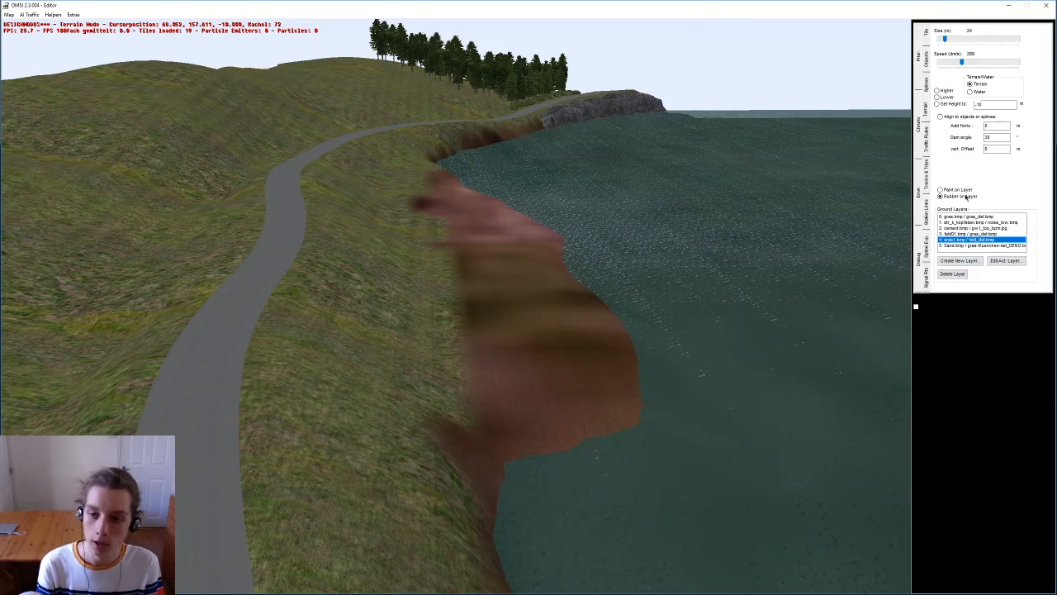
Step: Paint the erde1.bmp soil layer along the beach with the 24 m brush
click(941, 189)
scroll(635, 303, up, 3)
mouse_move(566, 438)
mouse_down()
mouse_move(536, 141)
mouse_move(549, 43)
mouse_up()
middle_drag(557, 99, 996, 197)
Step: Rub the erde1.bmp soil layer off the grassy bank between the road and the shore
click(958, 195)
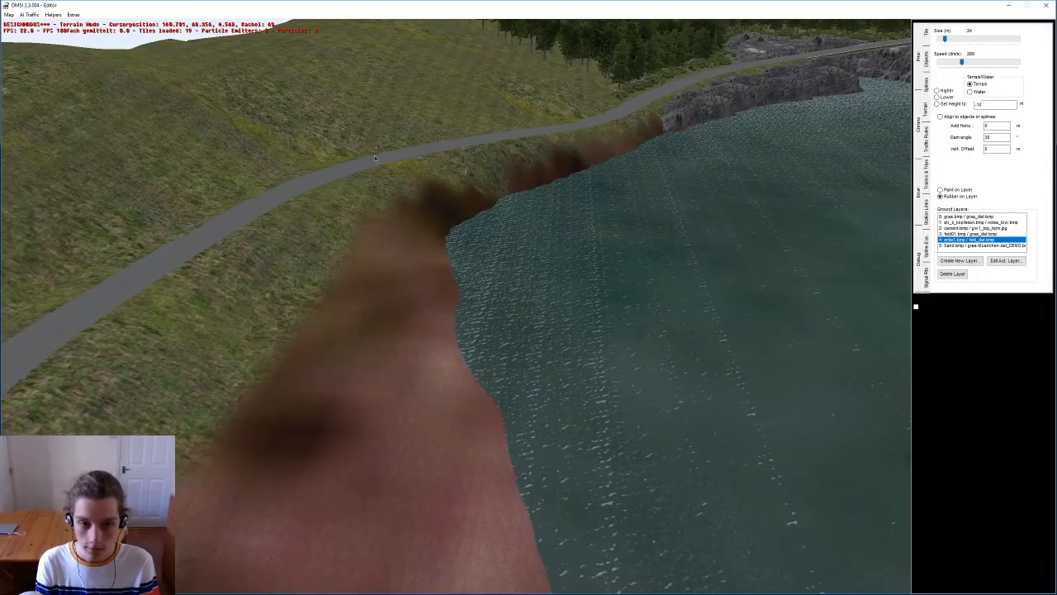
drag(372, 157, 379, 161)
middle_drag(378, 161, 699, 234)
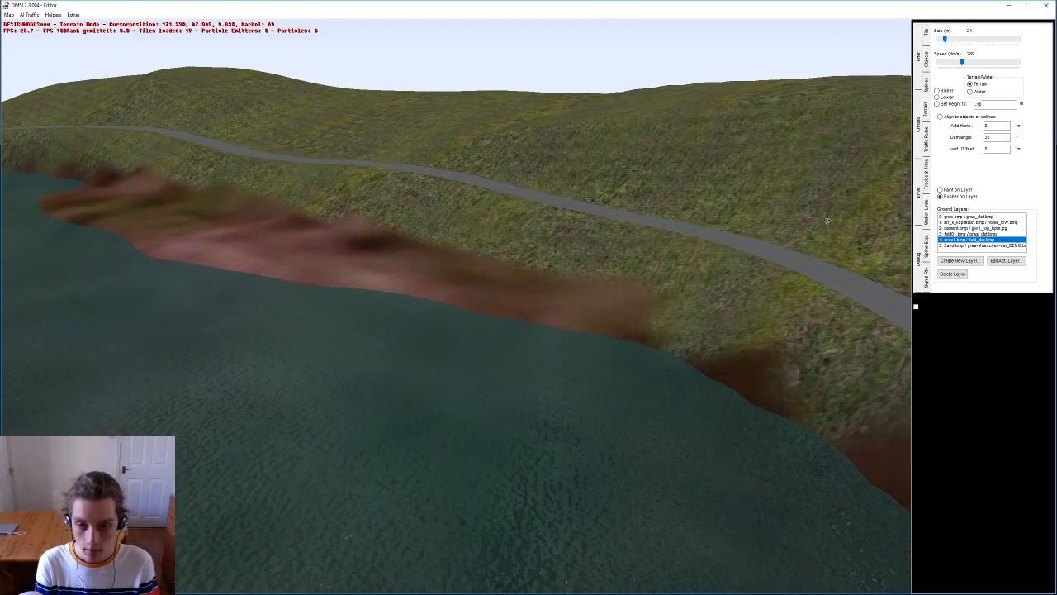
drag(844, 282, 841, 288)
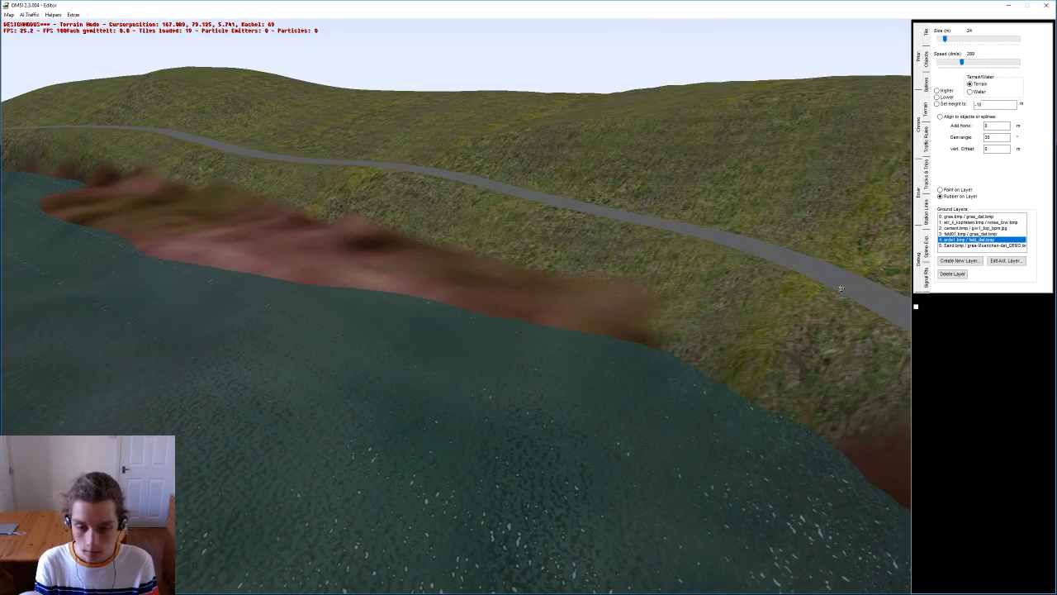
Step: Extend the end of the beach along the shoreline by setting the terrain to -4 m with a 7 m brush
middle_drag(335, 253, 960, 106)
text(-4)
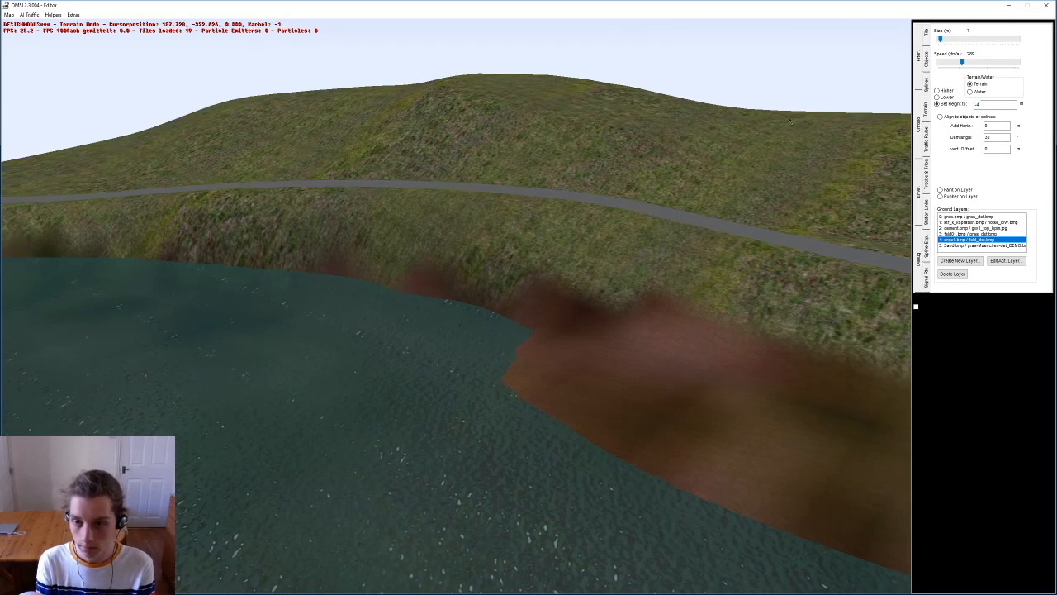
middle_drag(788, 108, 638, 387)
drag(463, 331, 494, 363)
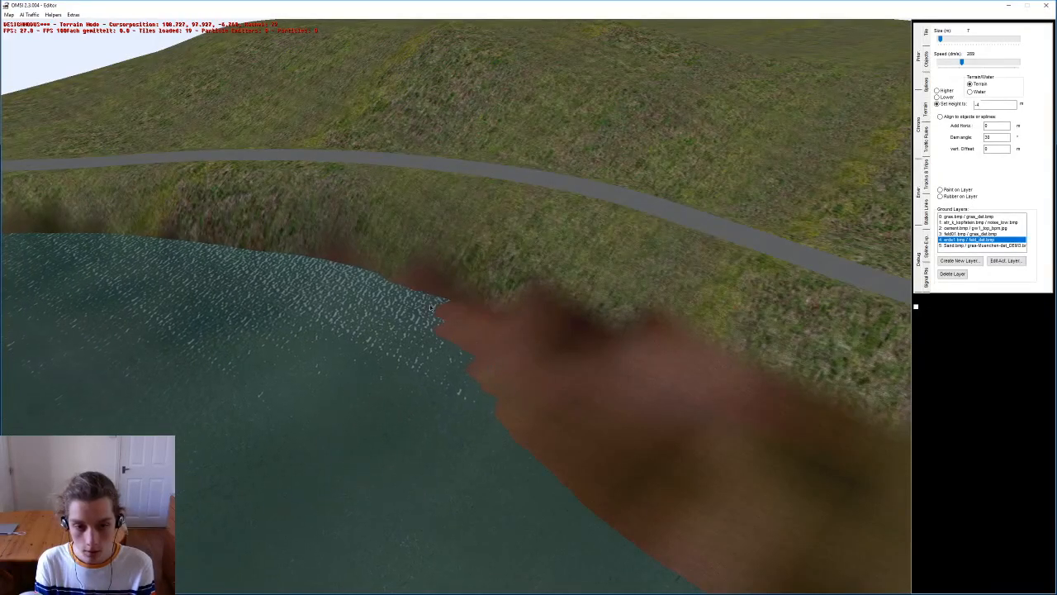
Step: Lower the terrain along the jagged water's edge of the red-soil shore with a 7 m brush to smooth the outline
right_drag(420, 297, 486, 242)
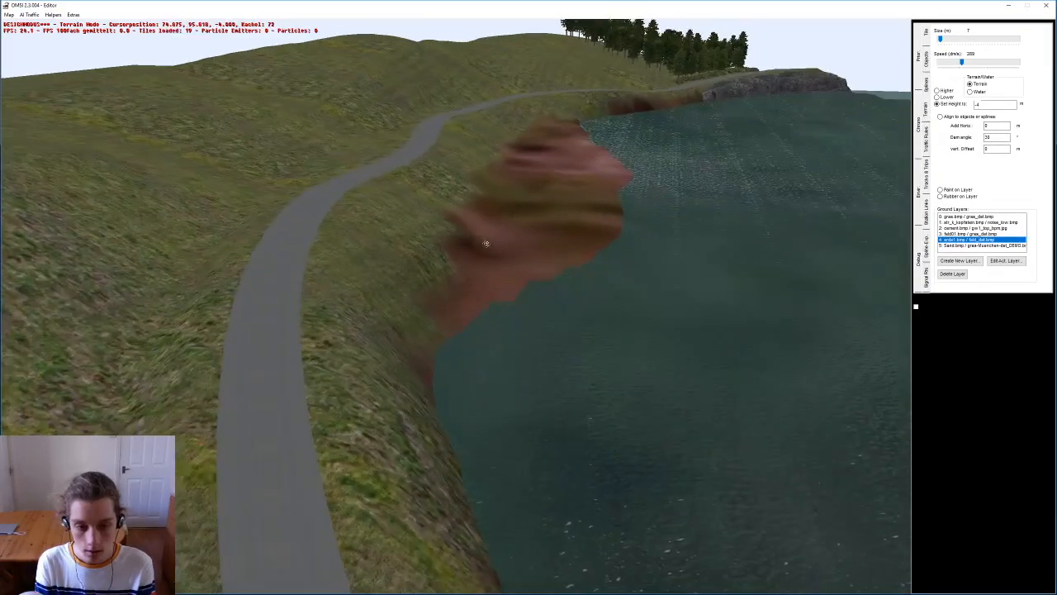
right_drag(420, 312, 513, 282)
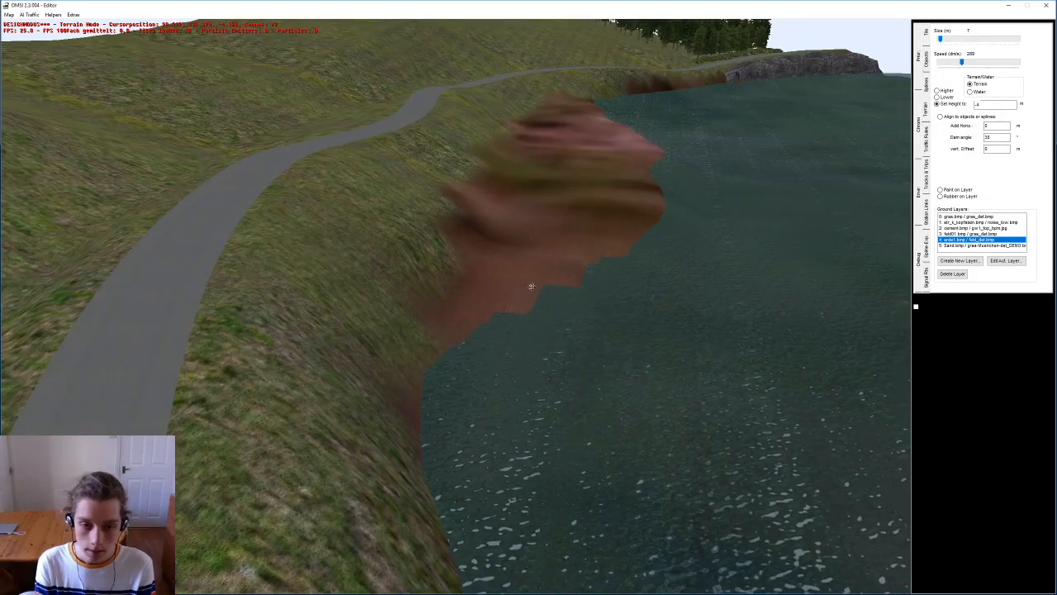
right_drag(535, 286, 535, 353)
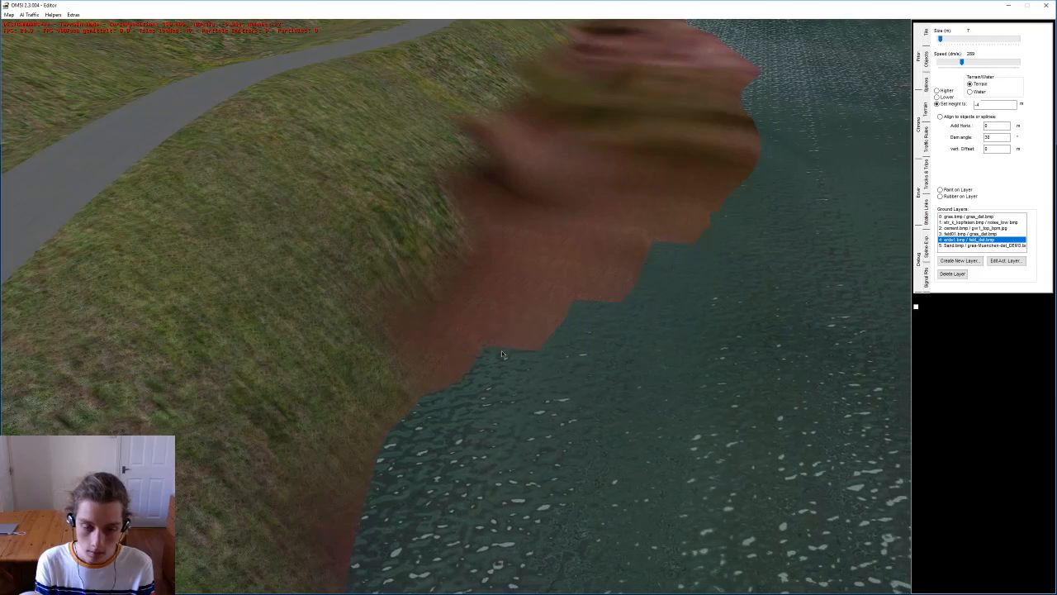
scroll(501, 354, down, 5)
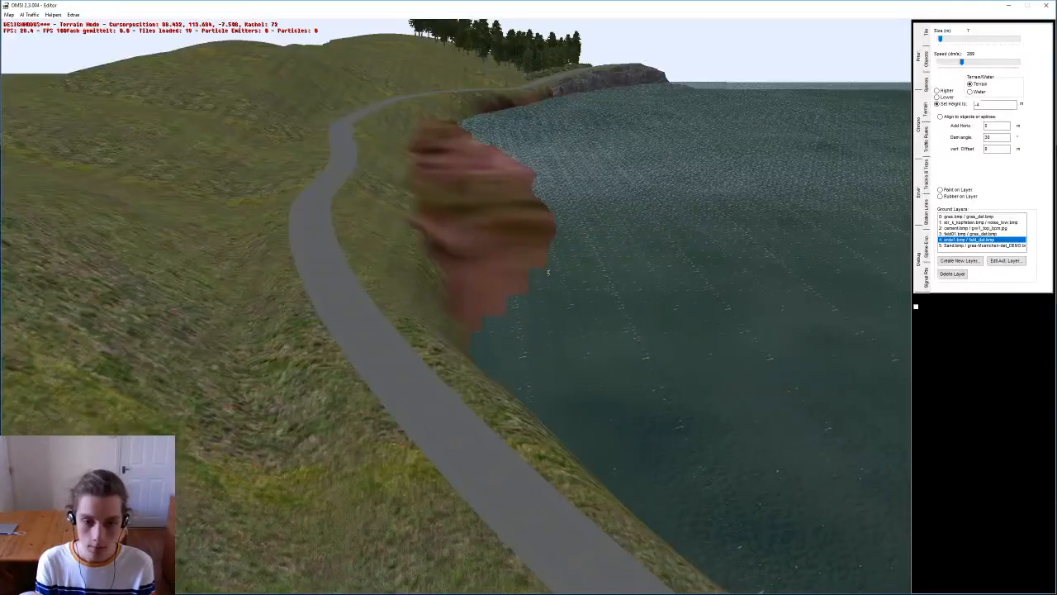
right_drag(532, 279, 542, 343)
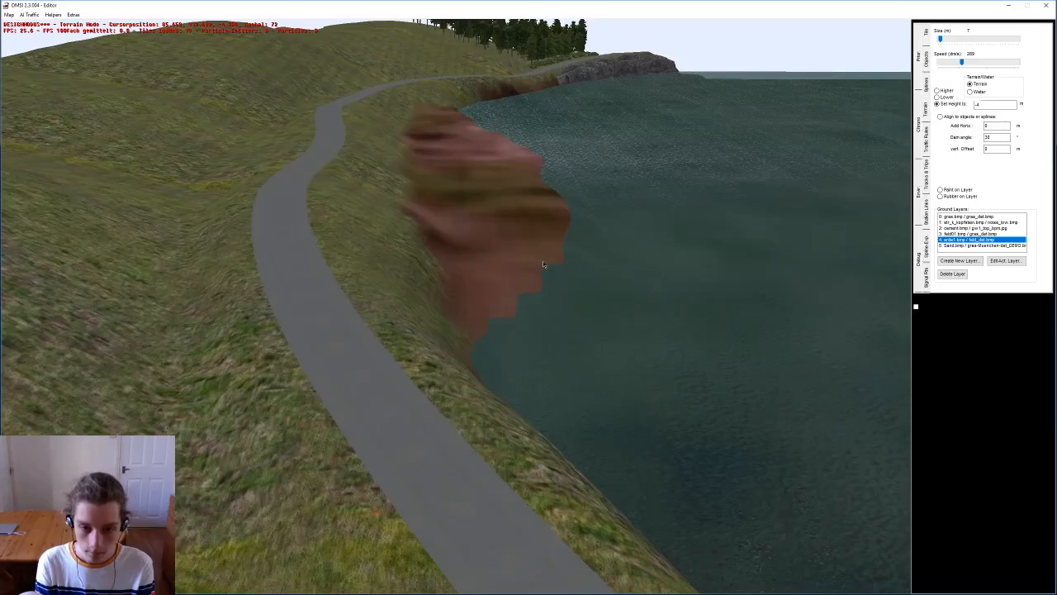
right_drag(556, 261, 558, 331)
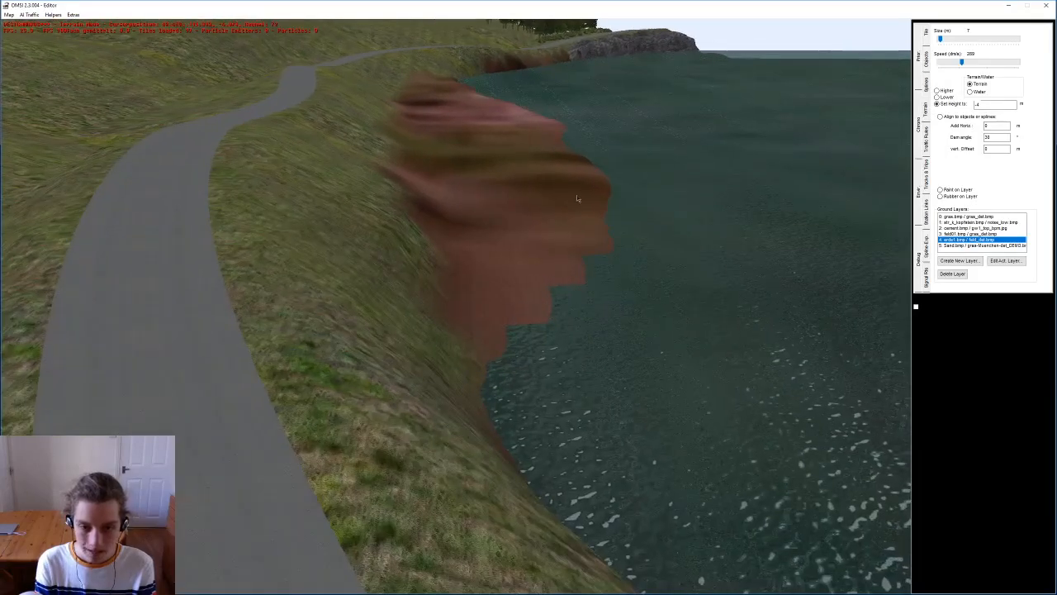
right_drag(580, 202, 550, 351)
middle_drag(550, 351, 467, 530)
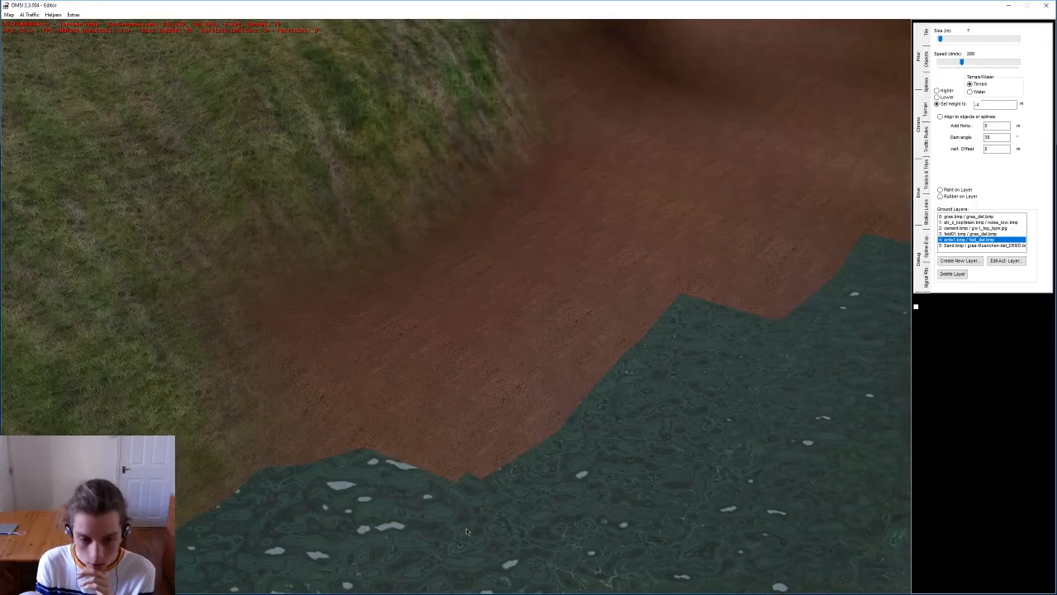
drag(716, 406, 753, 362)
mouse_move(702, 403)
right_down()
mouse_move(668, 369)
mouse_move(671, 299)
right_up()
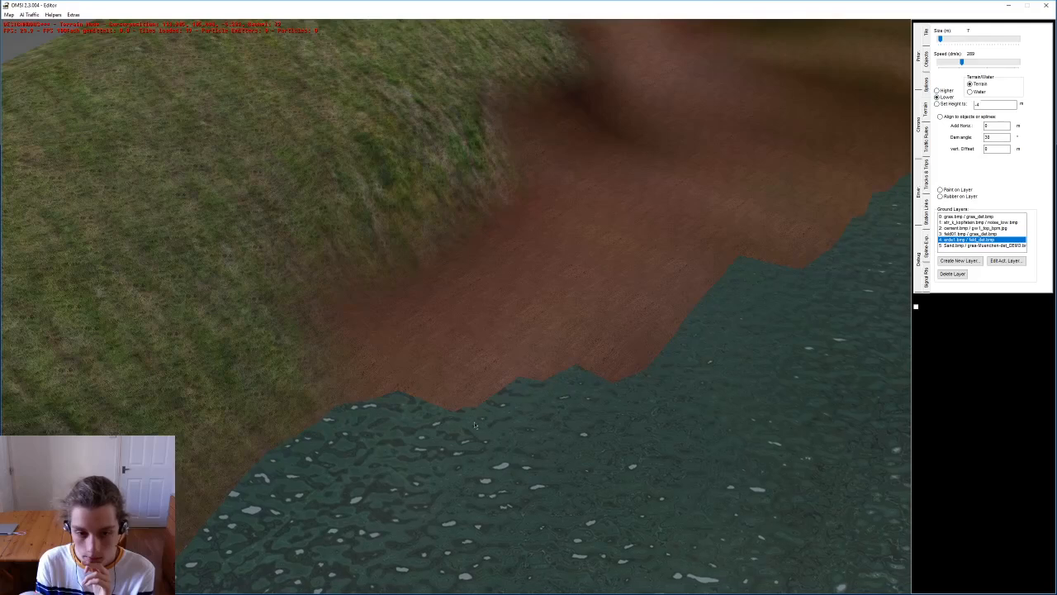
right_drag(783, 286, 768, 248)
middle_drag(744, 331, 533, 278)
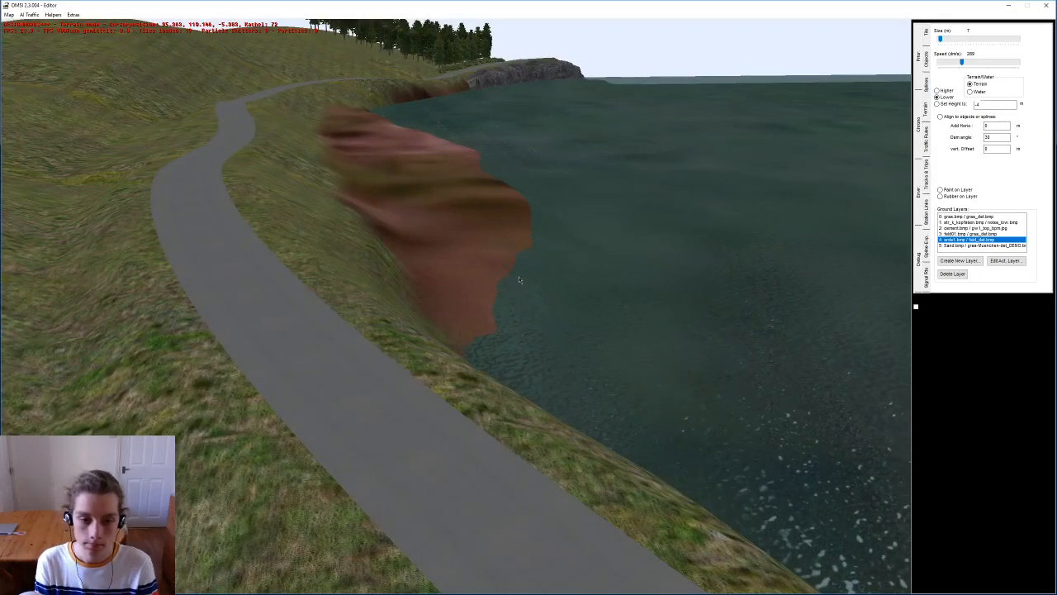
Step: Inspect the coast road and shoreline as far as the grey rock cliffs beside the forest
middle_drag(509, 275, 500, 278)
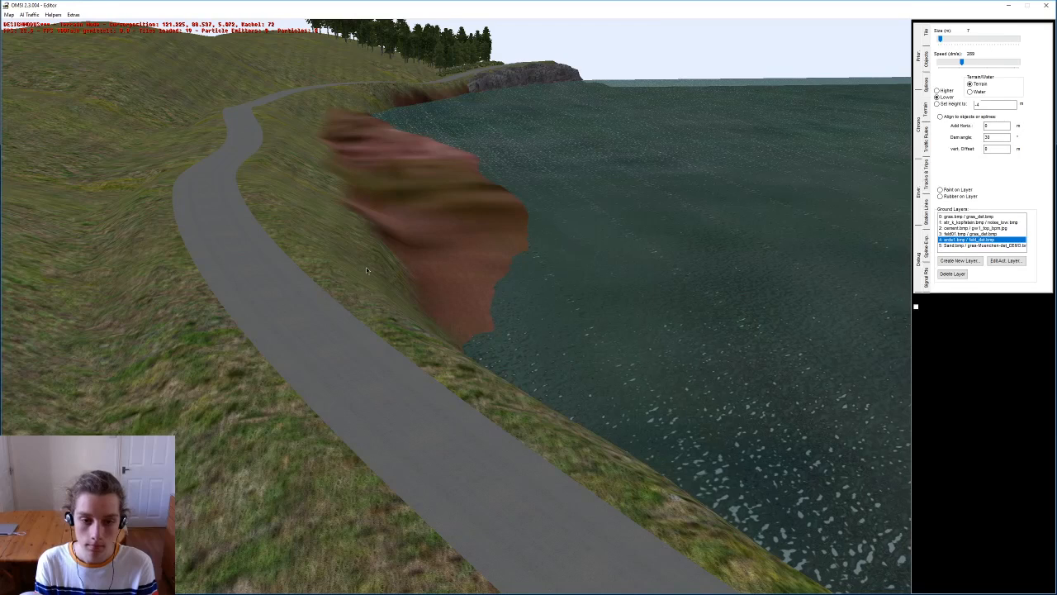
right_drag(368, 274, 360, 200)
middle_drag(361, 200, 569, 128)
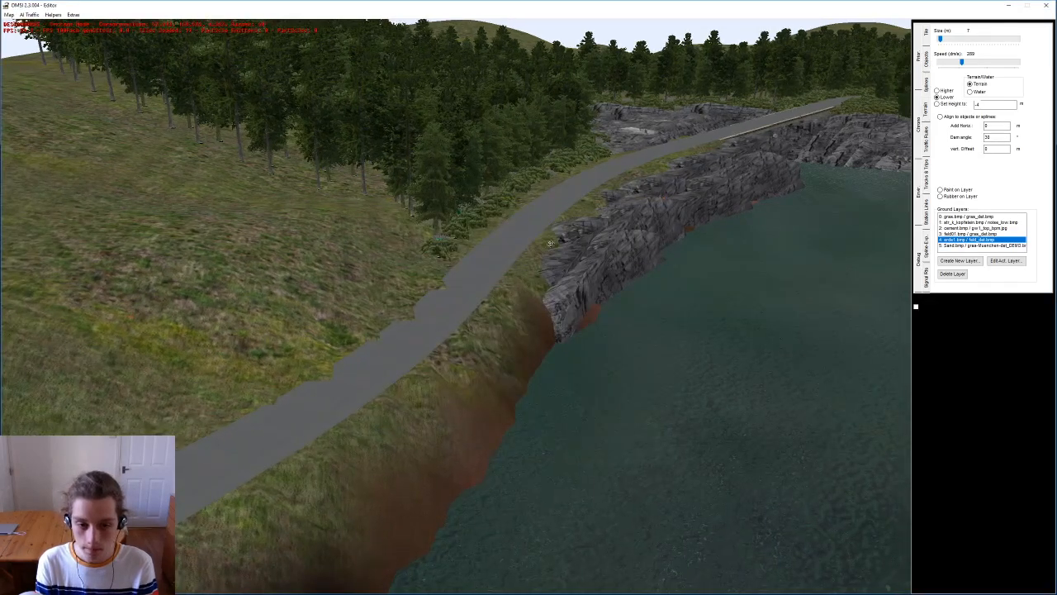
middle_drag(550, 243, 690, 308)
right_drag(690, 307, 692, 357)
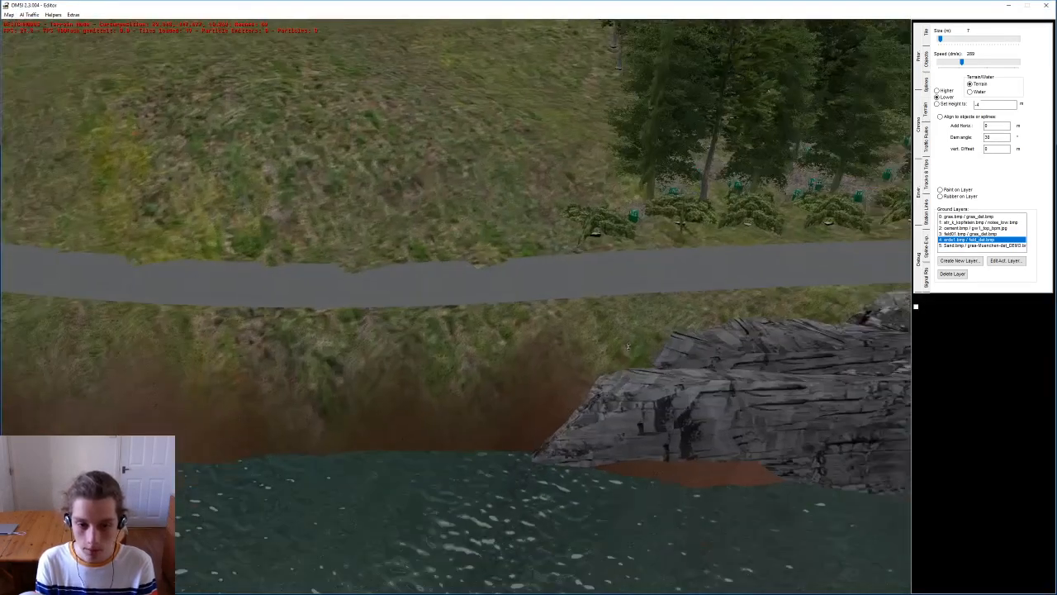
middle_drag(692, 356, 645, 341)
middle_drag(688, 308, 593, 330)
right_drag(593, 330, 625, 266)
middle_drag(625, 266, 528, 272)
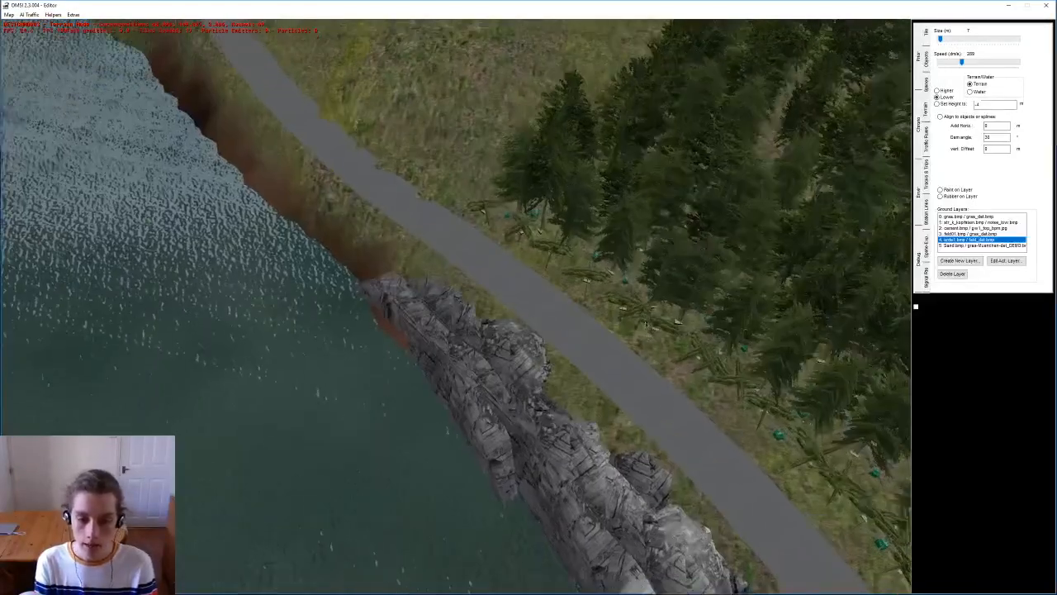
right_drag(528, 273, 495, 285)
middle_drag(496, 285, 456, 252)
key(Up)
key(Left)
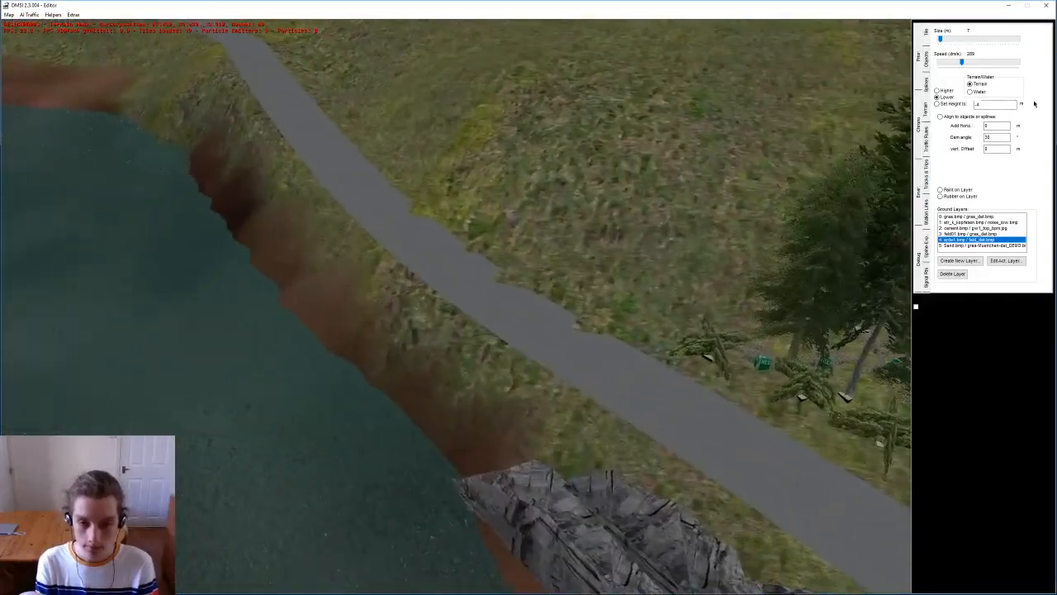
Step: Reduce the brush speed to 22 dm/s and lower the hillside terrain overlapping the road edge near the forest
middle_drag(624, 204, 457, 456)
right_drag(456, 456, 414, 277)
middle_drag(414, 277, 407, 246)
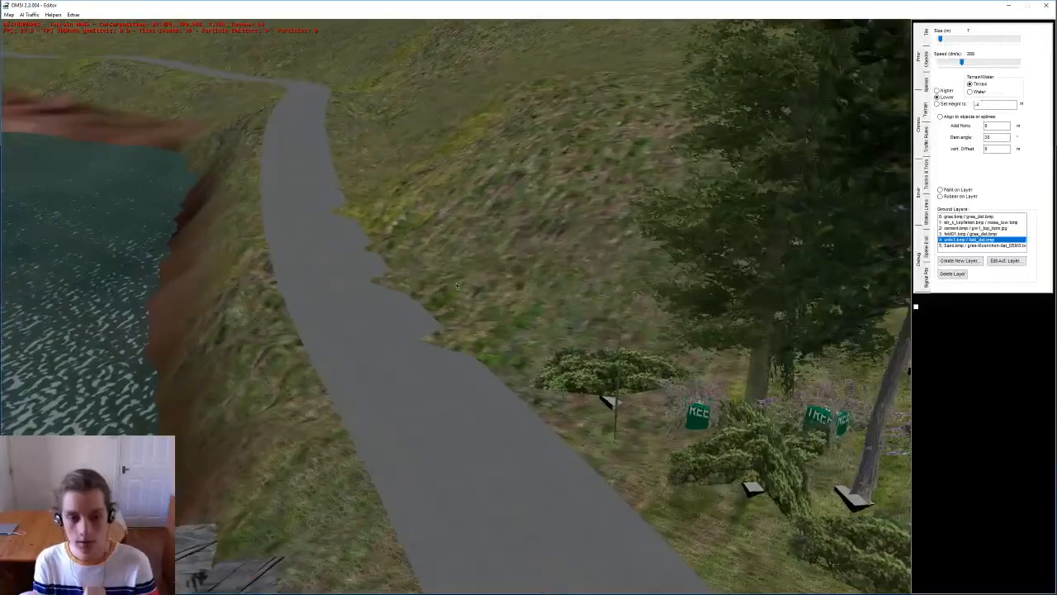
key(Up)
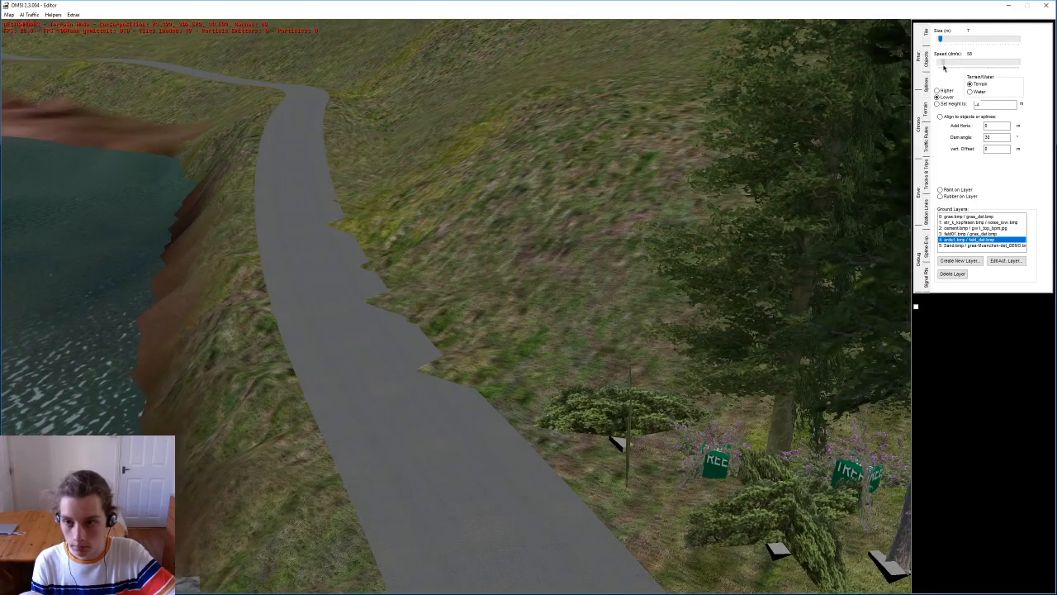
click(492, 364)
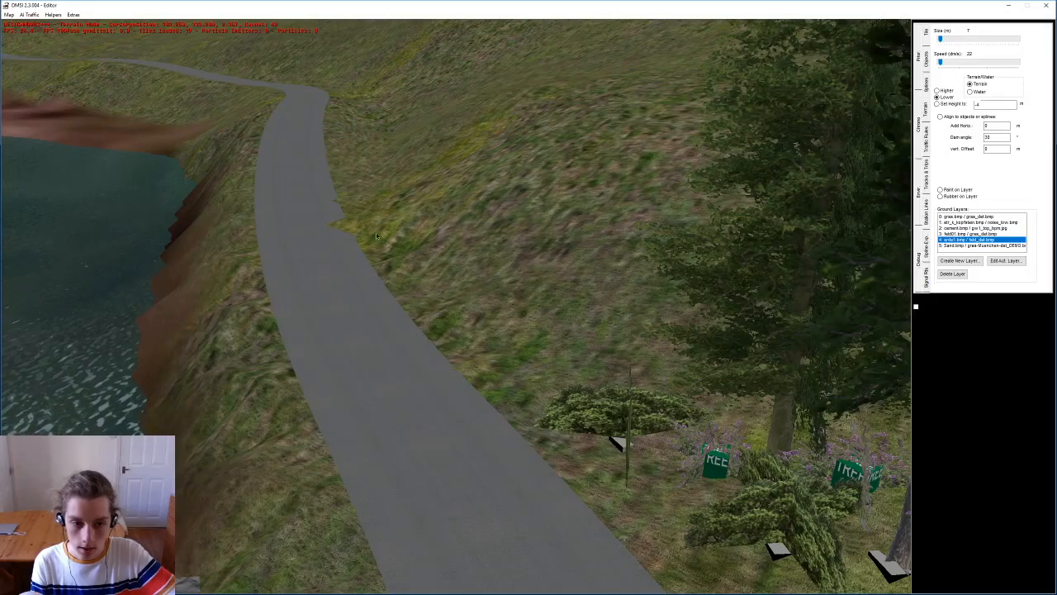
Step: Lower the terrain still cutting into the inland edge of the road further along the curve
middle_drag(359, 228, 413, 289)
middle_drag(401, 148, 413, 215)
right_drag(413, 215, 402, 166)
middle_drag(402, 167, 463, 248)
right_drag(462, 248, 481, 303)
drag(482, 303, 431, 232)
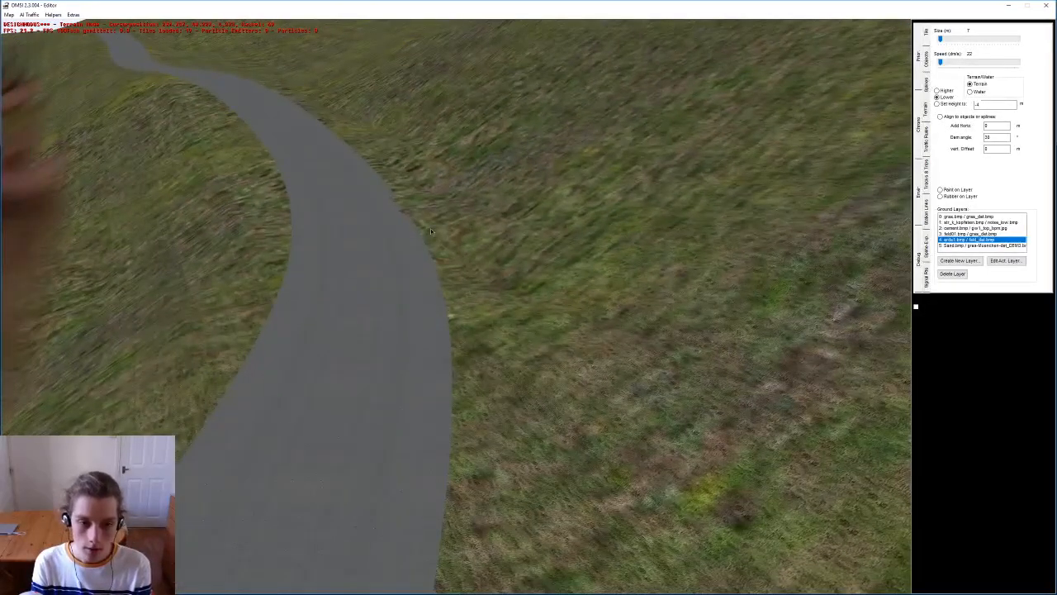
Step: Configure the terrain brush for the headland at the road's end to set height 0.5 m with a size of 24 m
right_drag(408, 198, 343, 203)
right_drag(369, 353, 638, 262)
scroll(550, 328, up, 5)
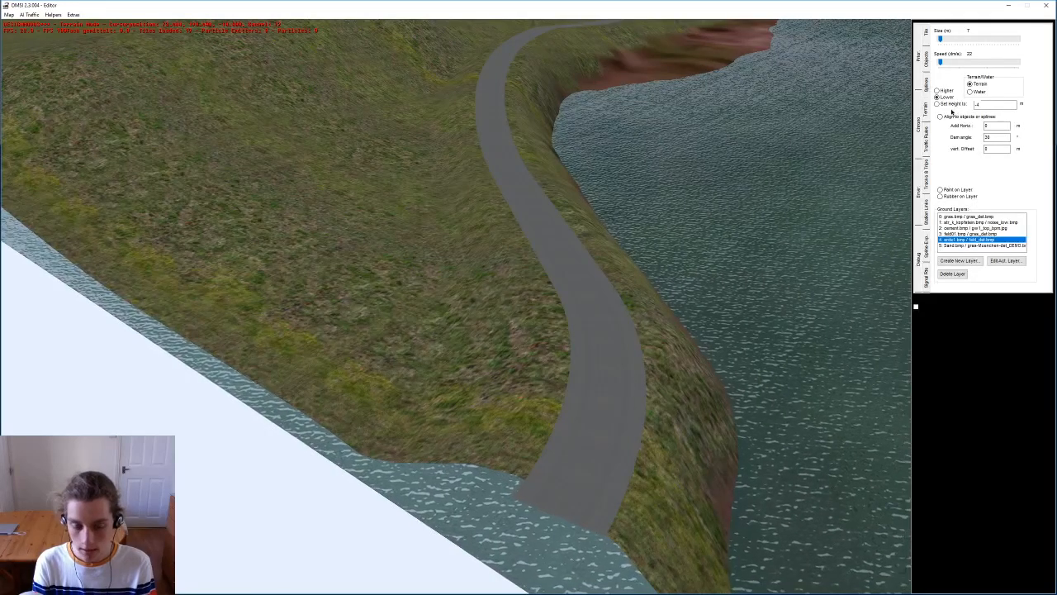
scroll(717, 281, down, 3)
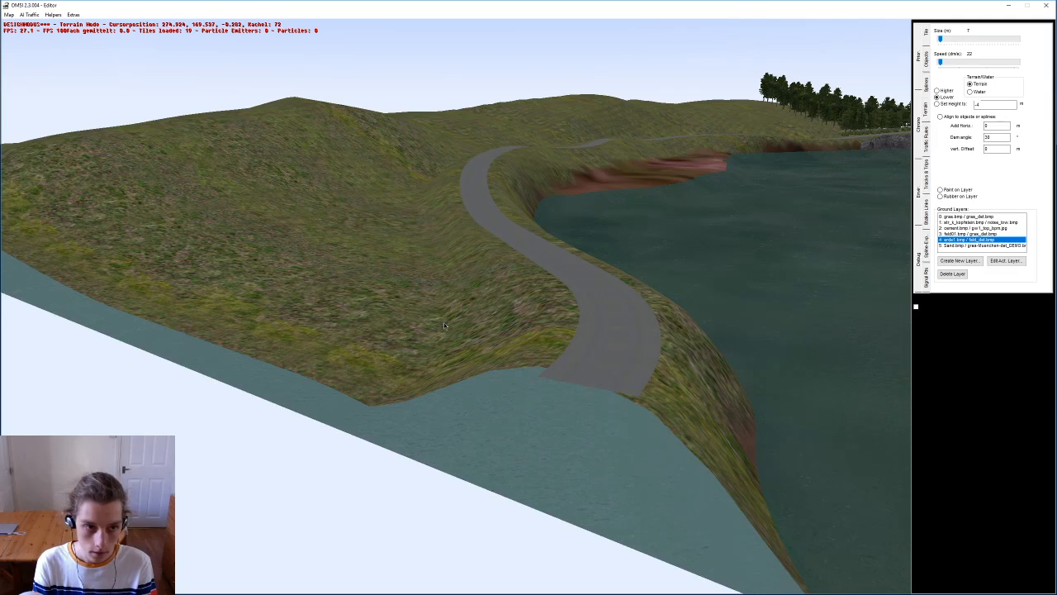
scroll(442, 322, up, 3)
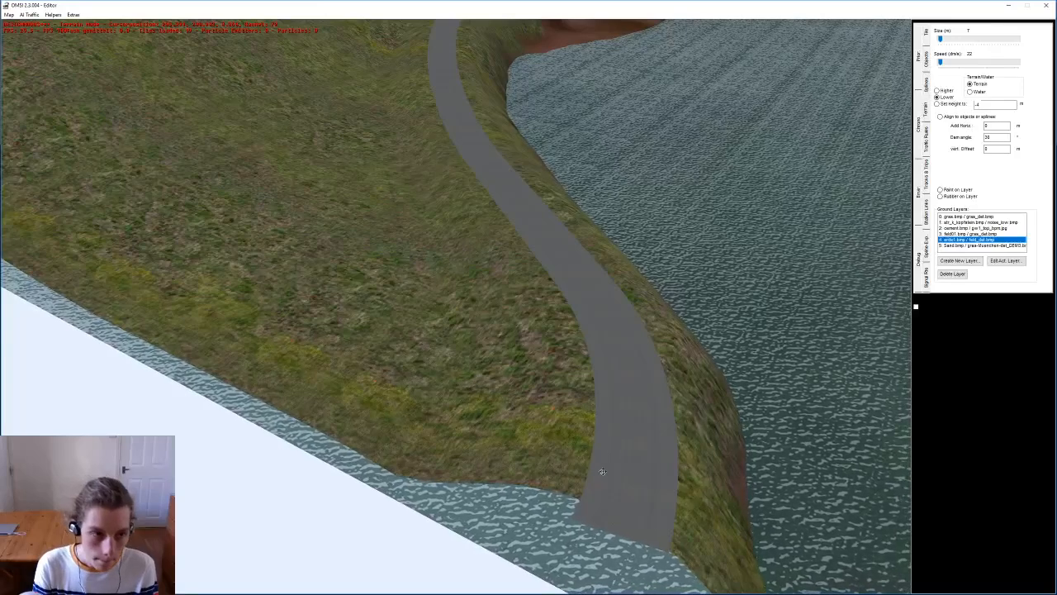
middle_drag(603, 472, 634, 436)
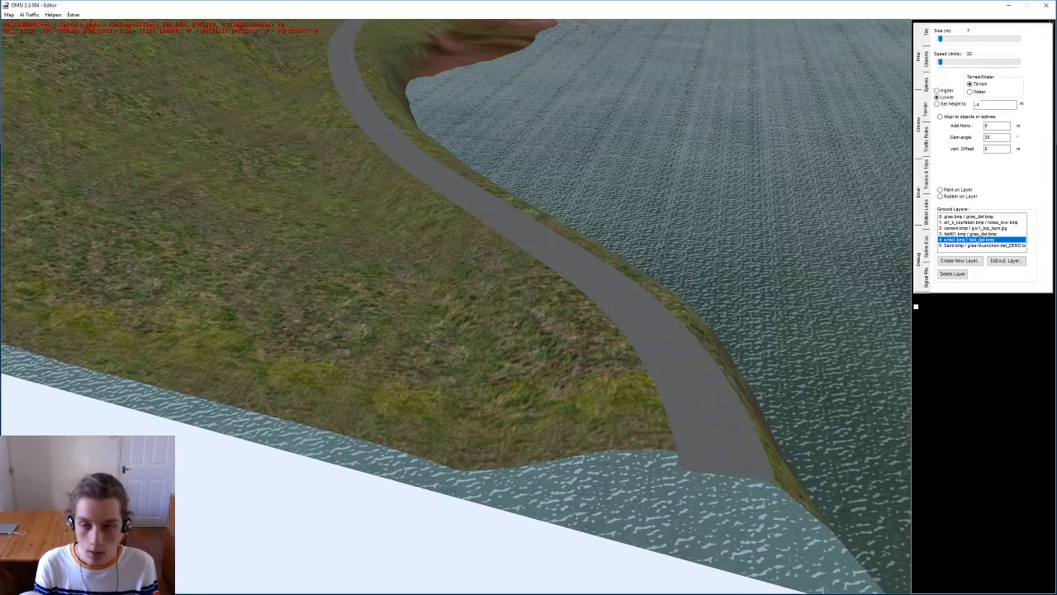
click(926, 61)
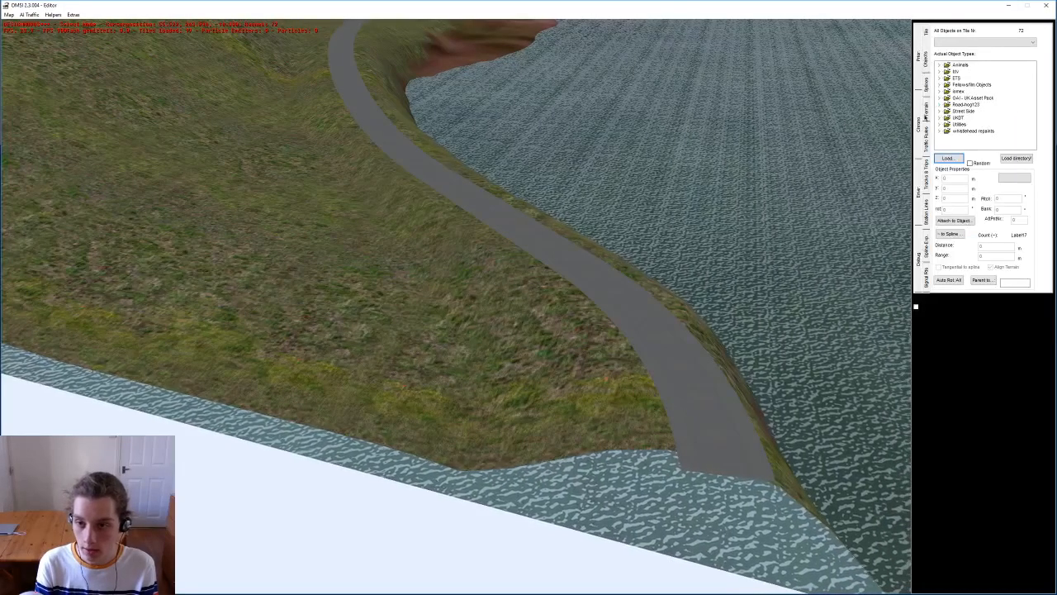
click(926, 107)
double_click(979, 104)
text(-8.5)
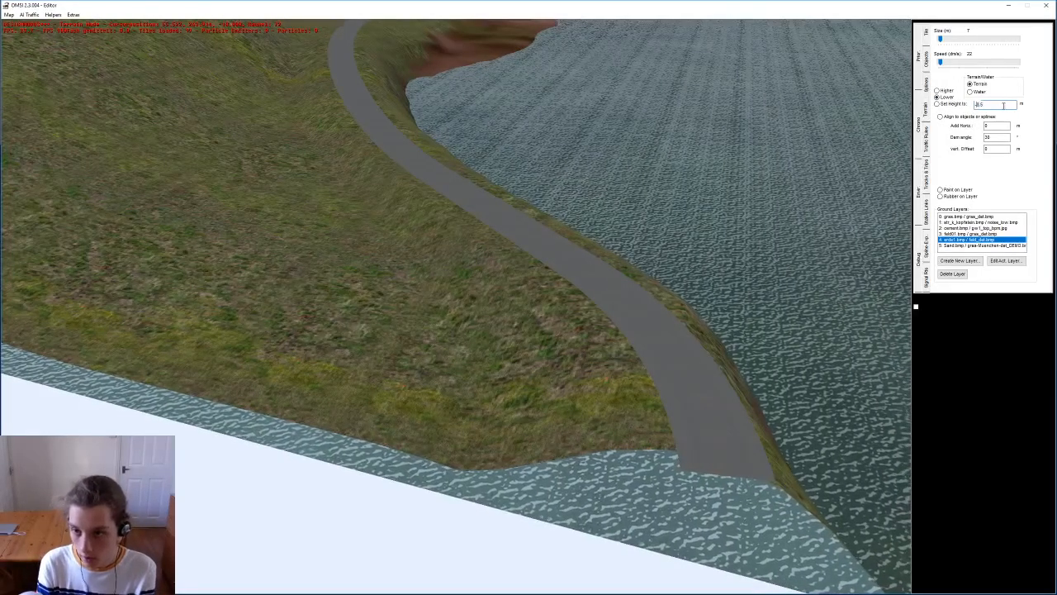
click(938, 104)
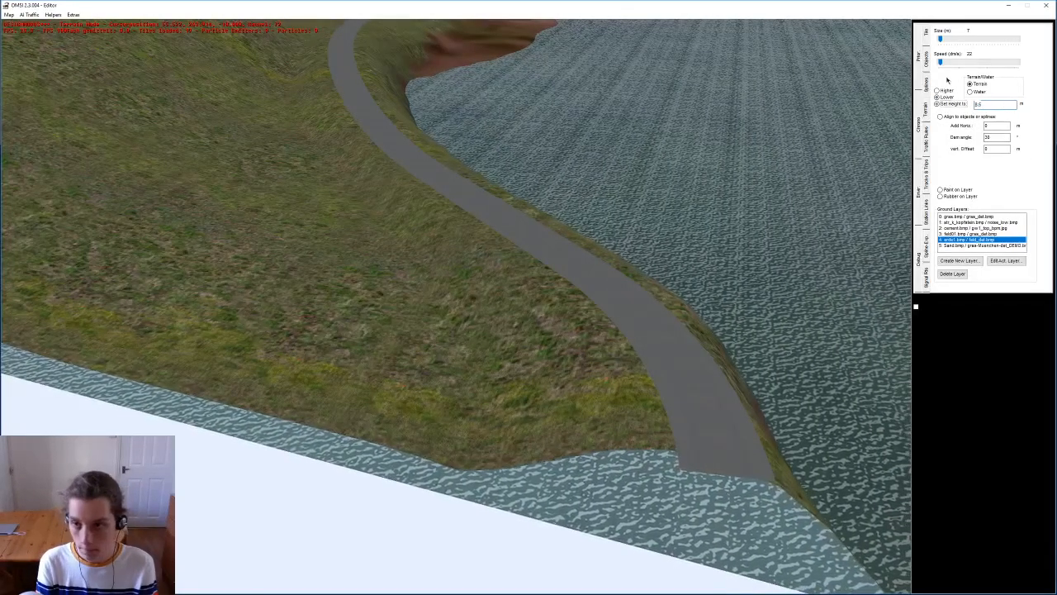
drag(940, 39, 945, 39)
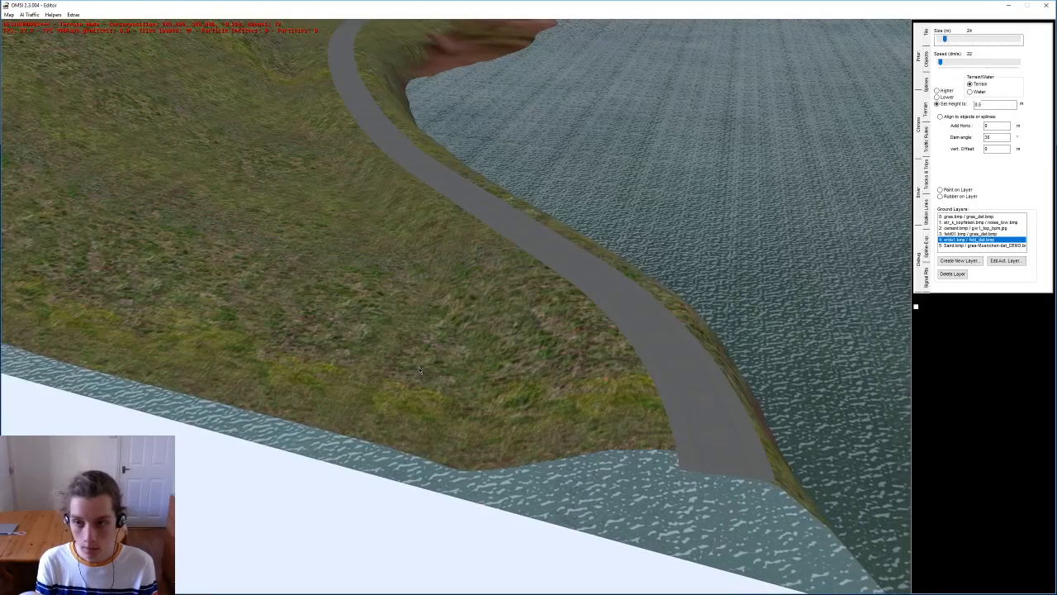
Step: Raise the brush speed to 217 dm/s and level the grassland inland of the road to the 0.5 m set height
click(484, 395)
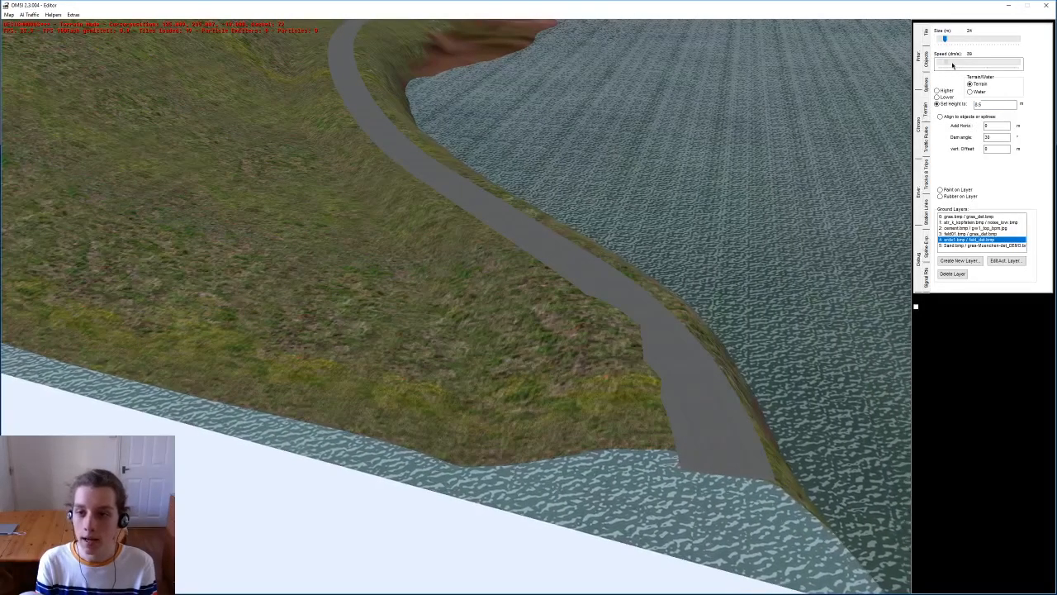
drag(404, 403, 406, 413)
mouse_move(405, 413)
middle_down()
mouse_move(412, 388)
mouse_move(402, 392)
mouse_move(377, 330)
mouse_move(374, 286)
middle_up()
click(403, 383)
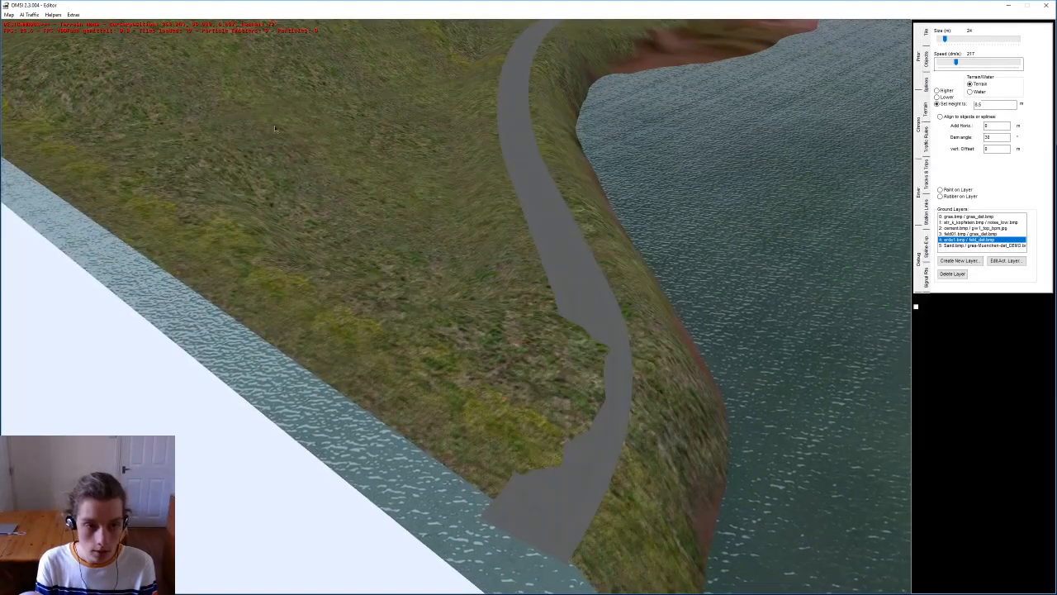
mouse_move(446, 66)
mouse_down()
mouse_move(464, 76)
mouse_move(455, 132)
mouse_move(412, 157)
mouse_move(404, 254)
mouse_move(400, 216)
mouse_up()
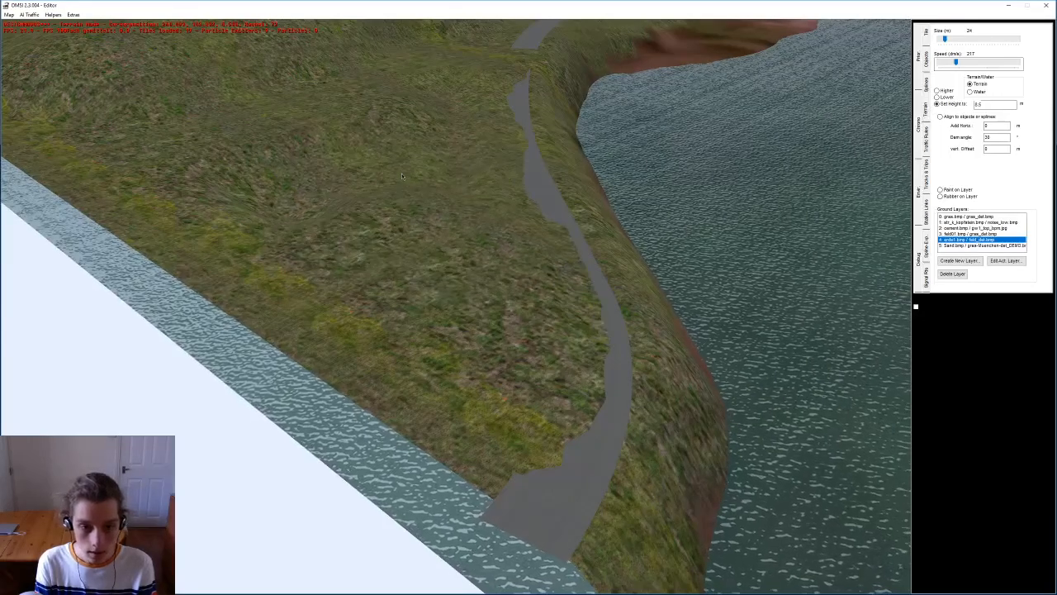
mouse_move(335, 184)
mouse_down()
mouse_move(229, 177)
mouse_move(334, 157)
mouse_move(456, 209)
mouse_up()
middle_drag(456, 209, 377, 396)
mouse_move(378, 397)
mouse_down()
mouse_move(430, 479)
mouse_move(545, 262)
mouse_up()
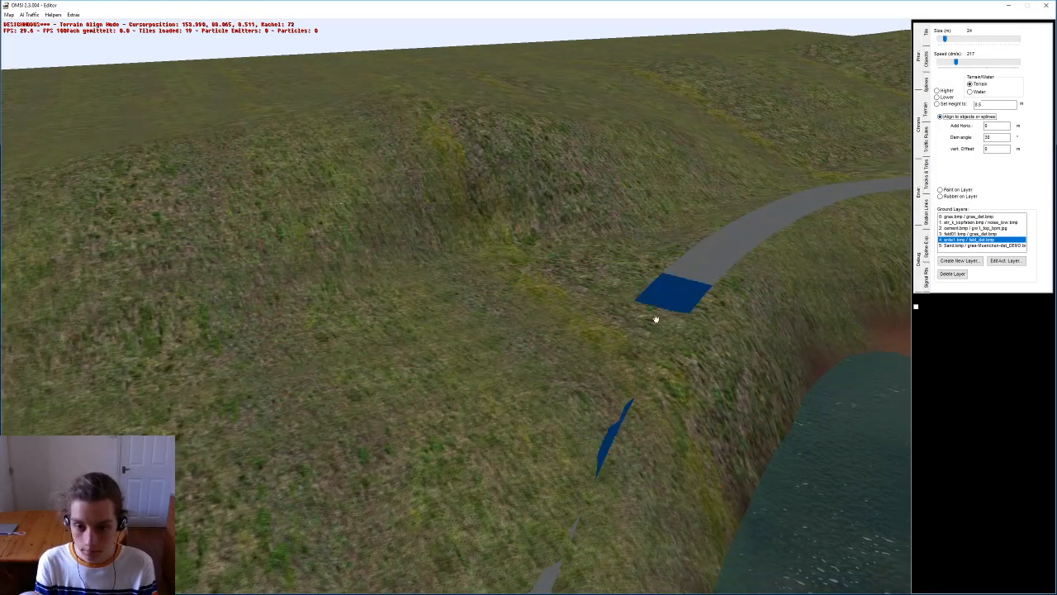
Step: Lower the ground around the buried road and align the terrain to its segments, changing the dam angle to 50°
click(635, 358)
middle_drag(636, 358, 541, 236)
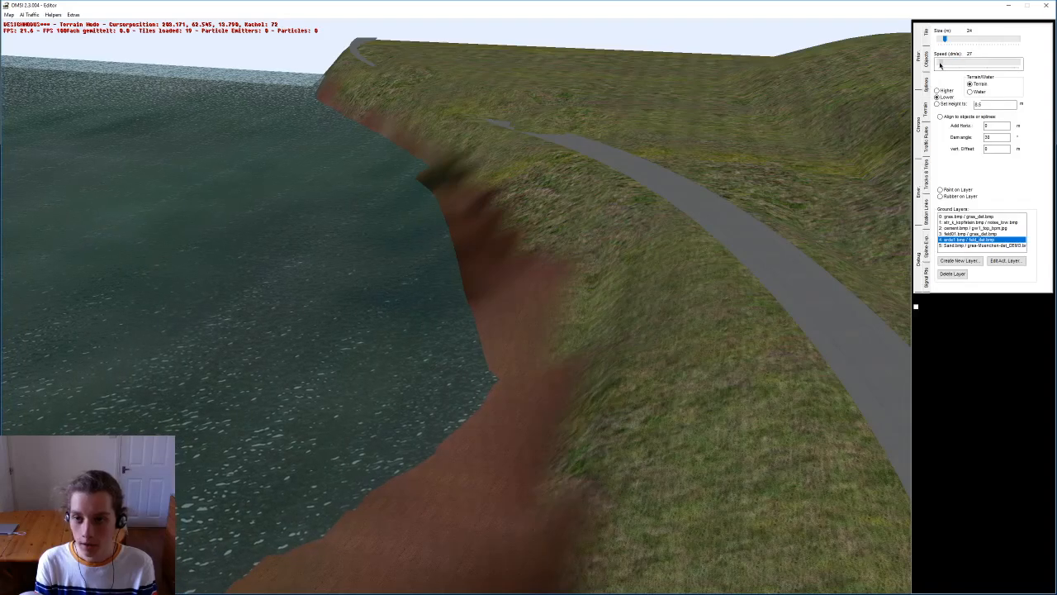
mouse_move(541, 279)
mouse_down()
mouse_move(504, 296)
mouse_move(495, 215)
mouse_move(428, 179)
mouse_up()
middle_drag(553, 294, 615, 259)
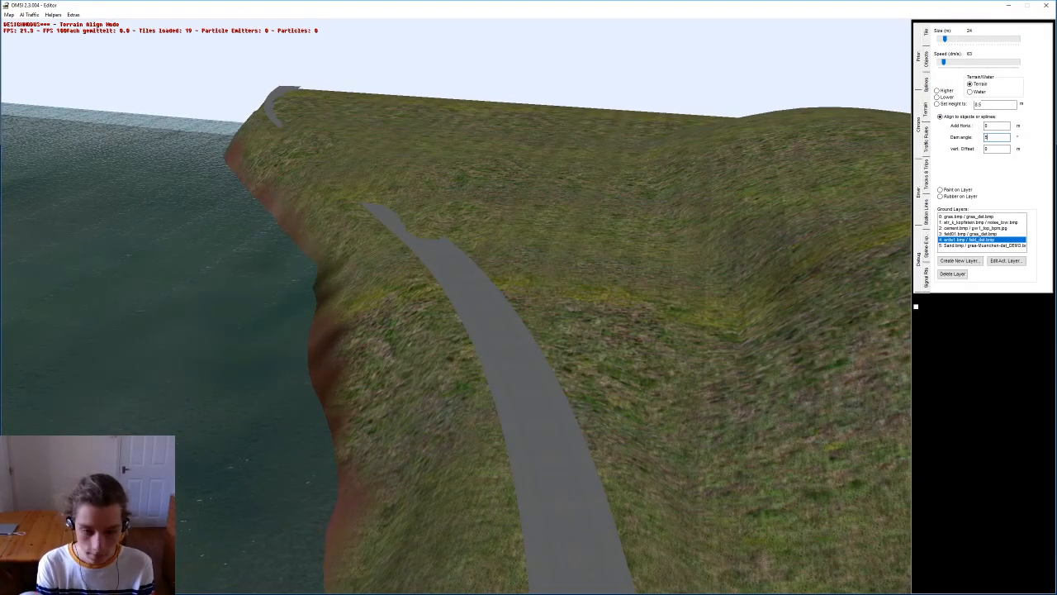
click(415, 223)
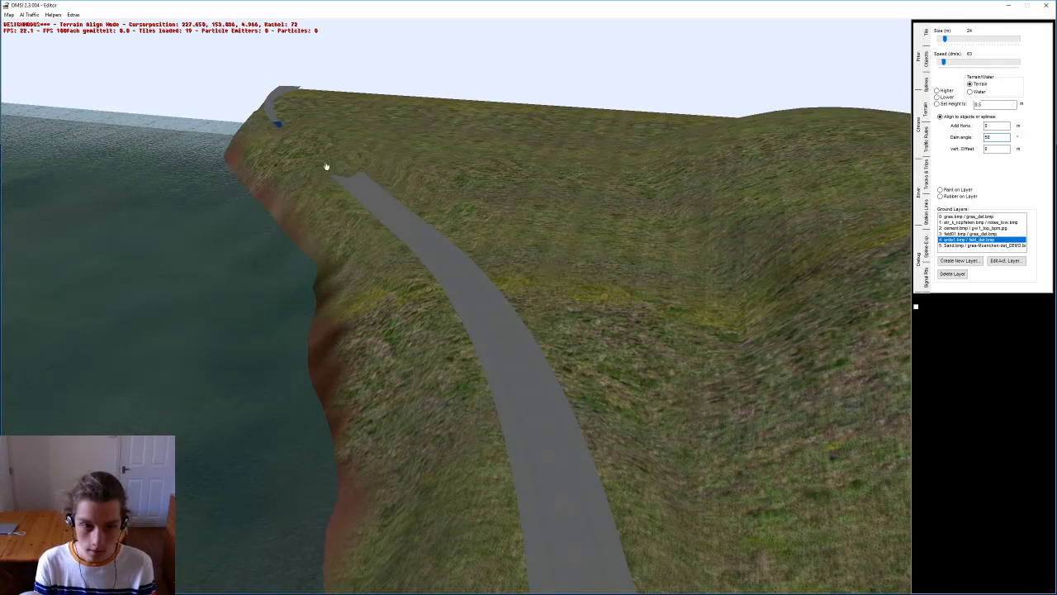
middle_drag(354, 142, 444, 330)
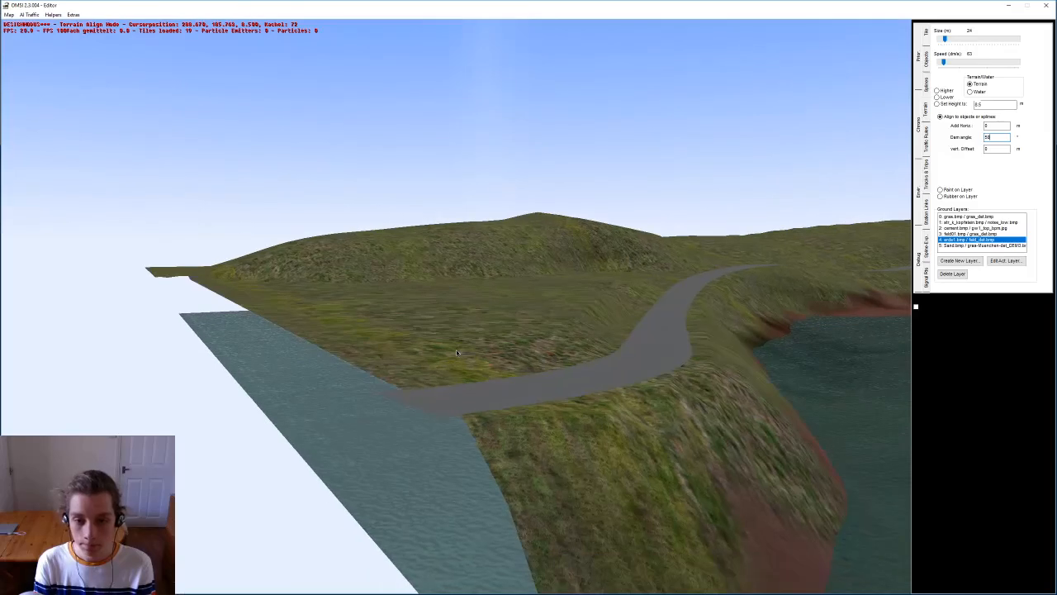
Step: Raise the hillside inland of the coast road with the terrain brush at size 43 m and speed 78 dm/s
scroll(456, 350, up, 5)
click(942, 90)
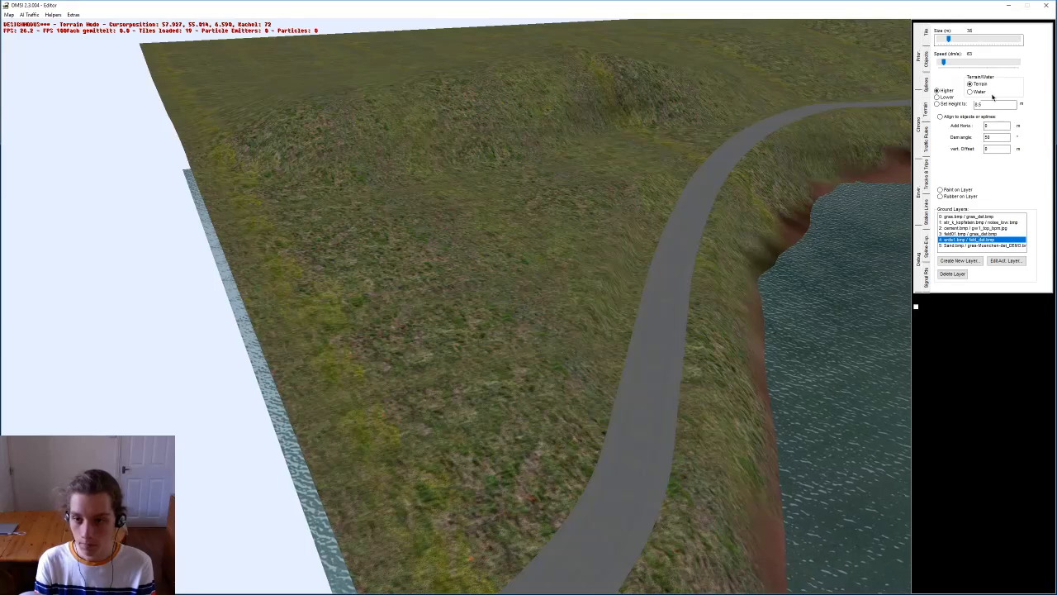
drag(943, 66, 955, 43)
drag(423, 261, 495, 322)
drag(941, 62, 944, 62)
mouse_move(491, 210)
mouse_down()
mouse_move(398, 286)
mouse_move(387, 309)
mouse_move(362, 200)
mouse_up()
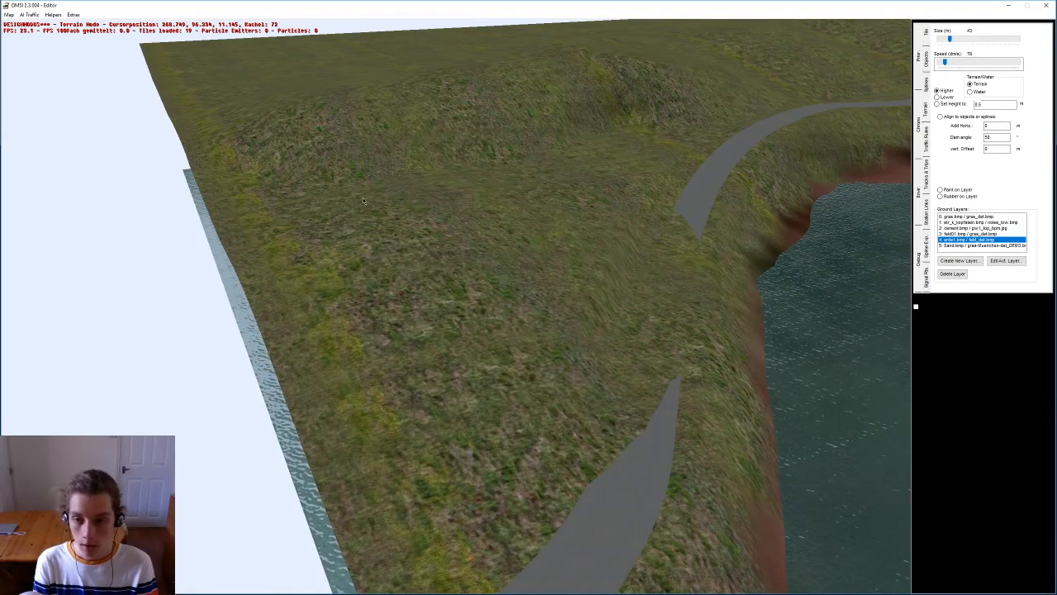
middle_drag(534, 314, 471, 310)
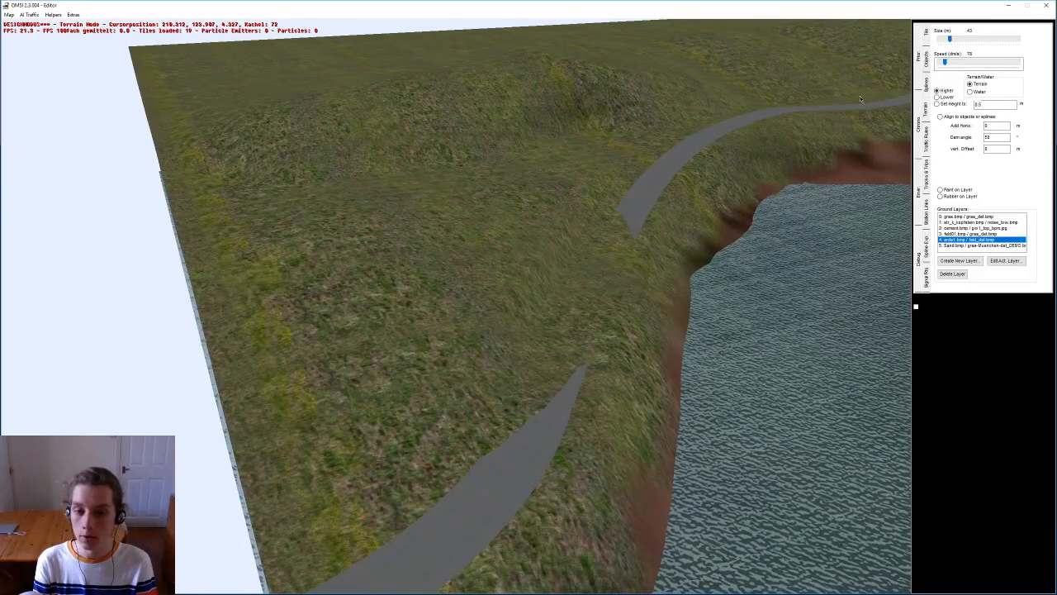
Step: Raise more of the grassland between the coast road and the inland hills from the other side
key(c)
right_drag(597, 174, 469, 238)
mouse_move(437, 261)
mouse_down()
mouse_move(330, 264)
mouse_move(281, 236)
mouse_move(714, 295)
mouse_up()
right_drag(714, 295, 413, 184)
mouse_move(449, 201)
mouse_down()
mouse_move(496, 247)
mouse_move(451, 280)
mouse_up()
right_drag(451, 280, 678, 248)
Step: Align the terrain to the buried coast road segments along the raised hillside, keeping the 50° dam angle
click(940, 116)
click(253, 310)
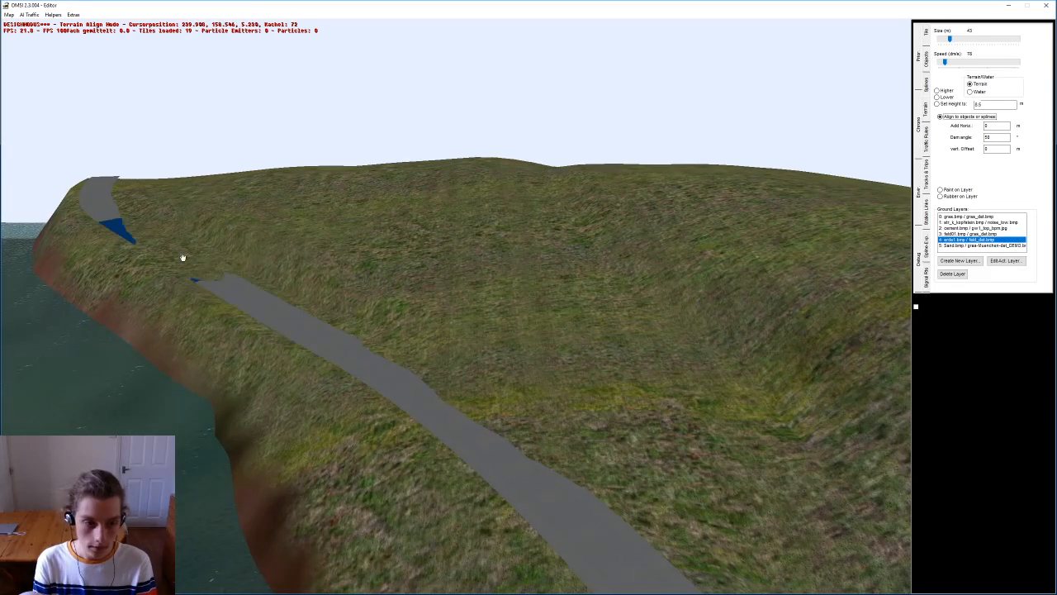
right_drag(408, 373, 328, 302)
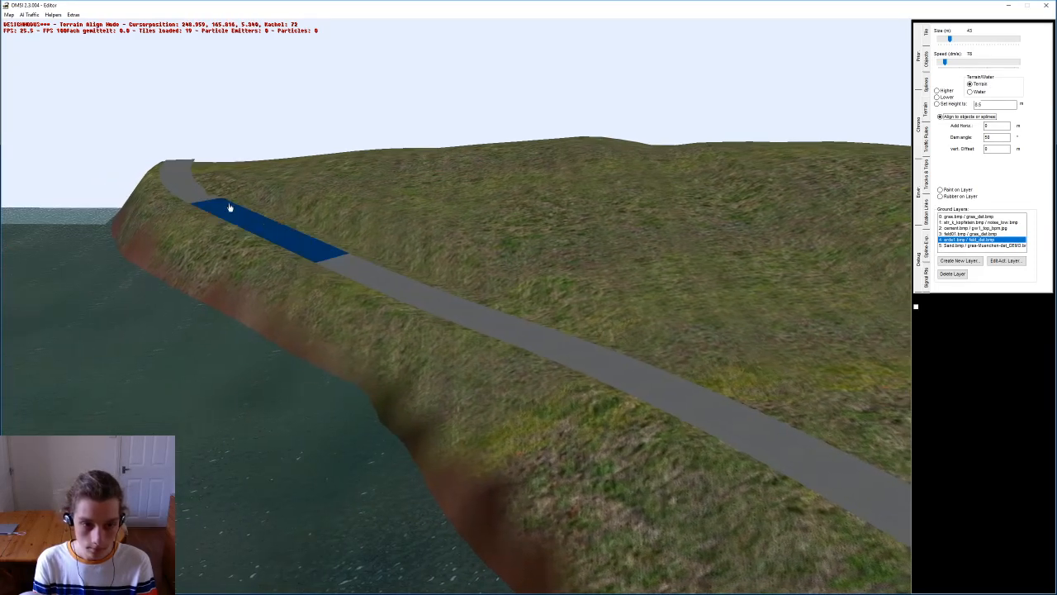
right_drag(293, 239, 581, 390)
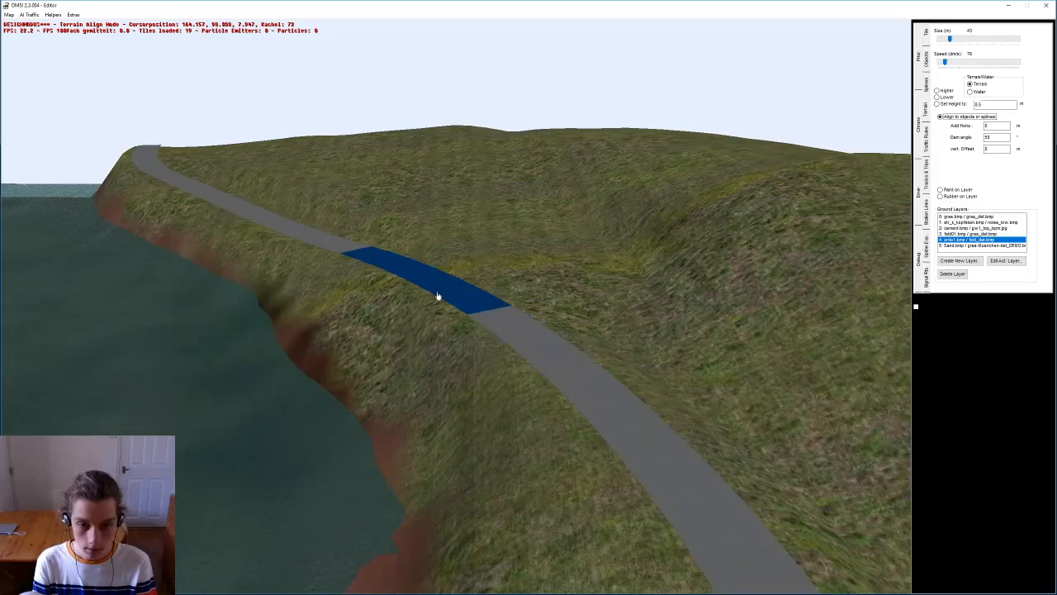
right_drag(542, 484, 453, 168)
right_drag(565, 368, 515, 264)
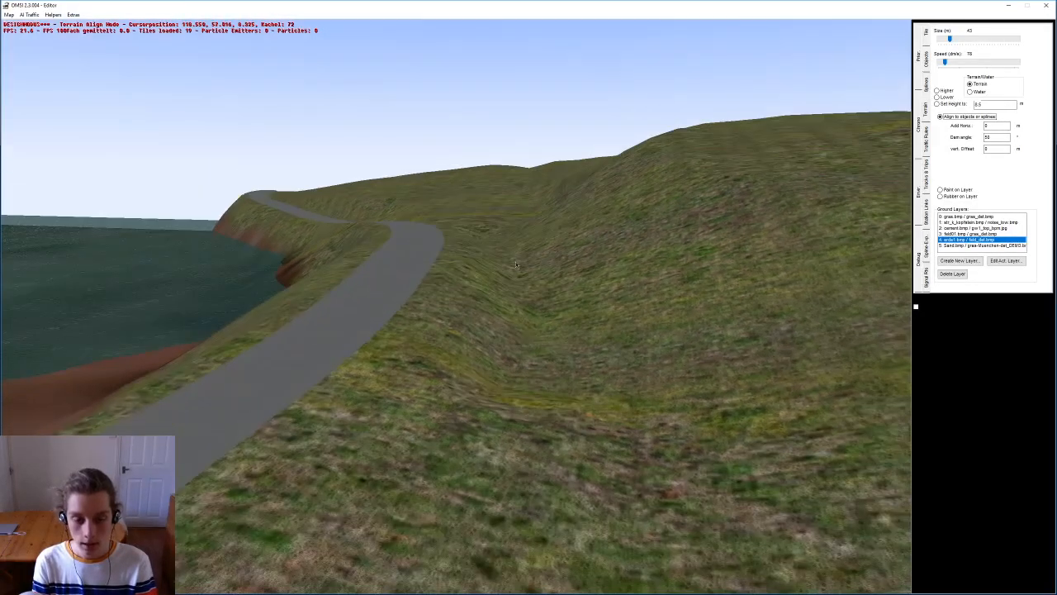
right_drag(539, 309, 552, 308)
Step: Reduce the terrain brush size to 24 m and raise the dip between the road and the inland slope
click(939, 89)
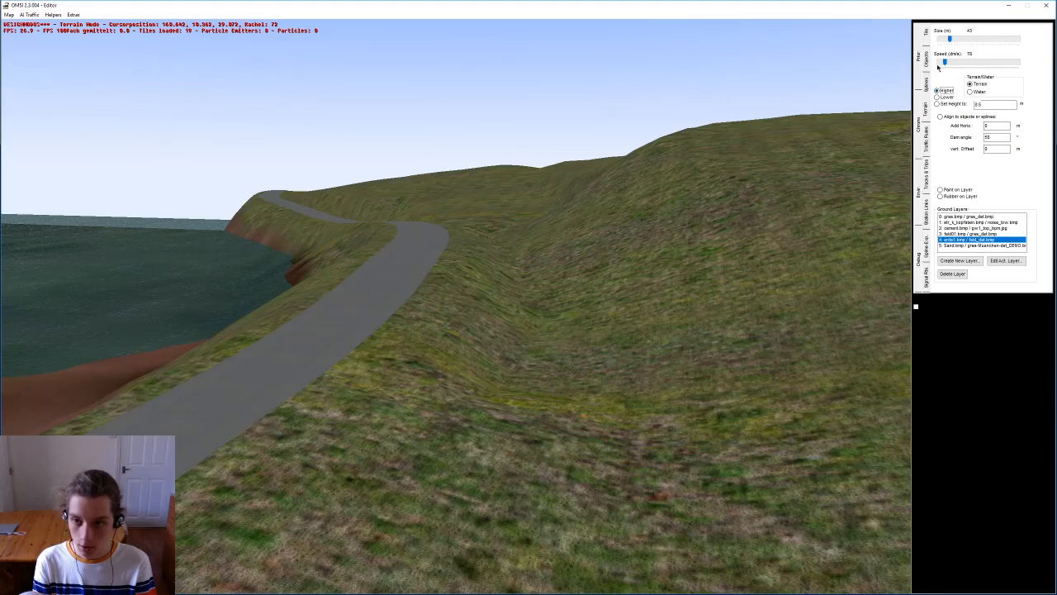
drag(950, 39, 947, 40)
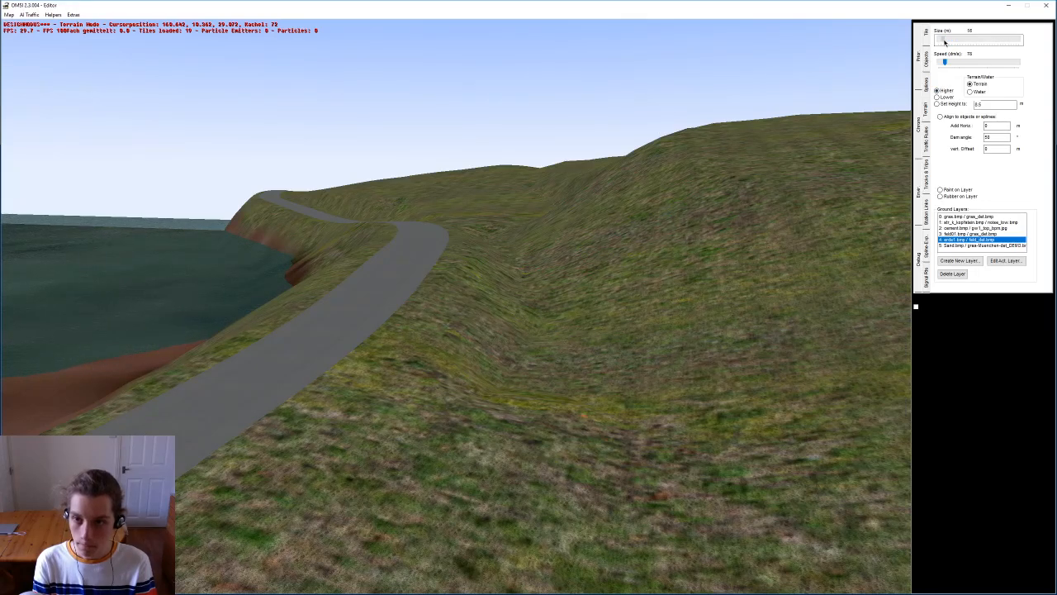
middle_drag(676, 263, 677, 308)
mouse_move(670, 309)
mouse_down()
mouse_move(487, 389)
mouse_move(541, 285)
mouse_up()
middle_drag(541, 285, 497, 204)
mouse_move(497, 204)
mouse_down()
mouse_move(499, 122)
mouse_move(496, 153)
mouse_move(514, 194)
mouse_move(494, 269)
mouse_up()
middle_drag(494, 268, 491, 322)
mouse_move(575, 333)
mouse_down()
mouse_move(470, 355)
mouse_move(339, 306)
mouse_move(484, 325)
mouse_up()
middle_drag(477, 451, 589, 365)
Step: Raise the ground in the narrow gully beside the next stretch of the coast road
middle_drag(608, 426, 530, 415)
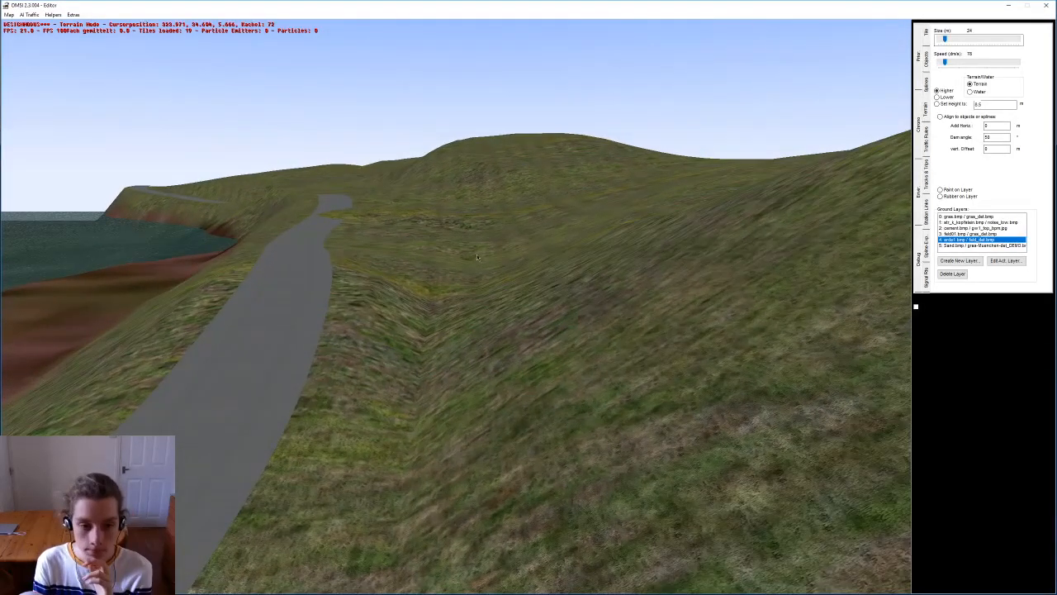
drag(529, 322, 524, 293)
middle_drag(523, 293, 525, 347)
mouse_move(526, 347)
mouse_down()
mouse_move(527, 285)
mouse_move(495, 128)
mouse_move(478, 142)
mouse_move(469, 100)
mouse_up()
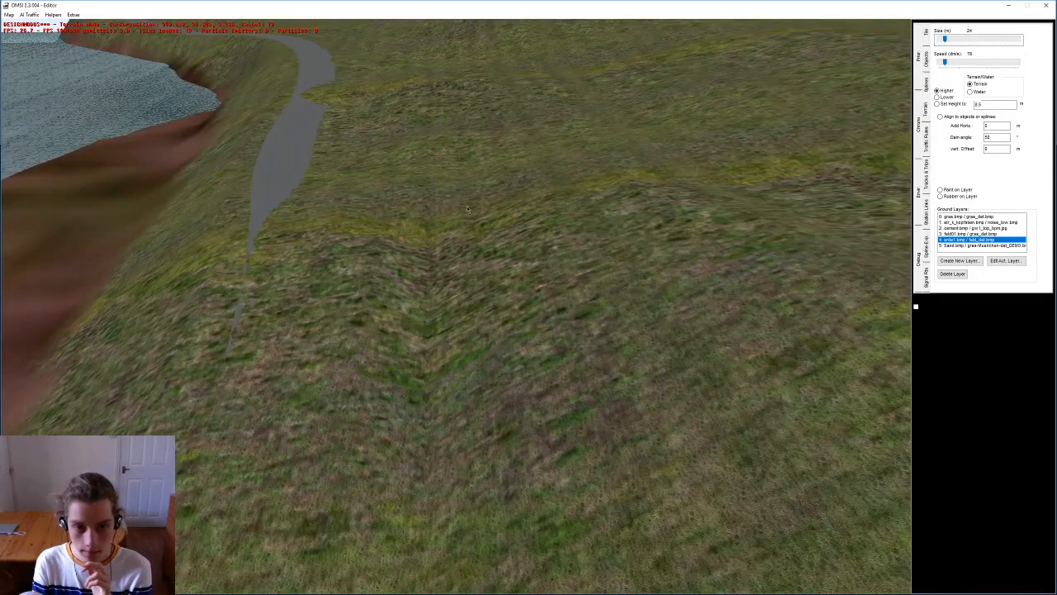
right_drag(469, 100, 480, 145)
middle_drag(408, 455, 471, 405)
Step: Align the terrain to the buried road segments along the curve above the red cliff
click(984, 118)
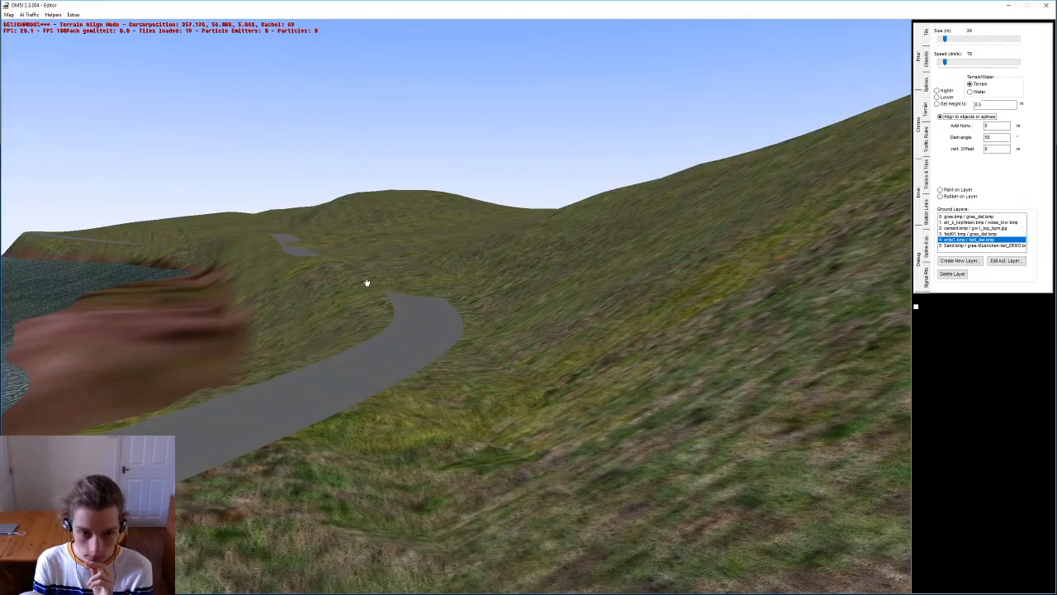
middle_drag(363, 282, 387, 288)
click(389, 288)
right_drag(389, 288, 392, 259)
click(375, 228)
middle_drag(387, 232, 528, 465)
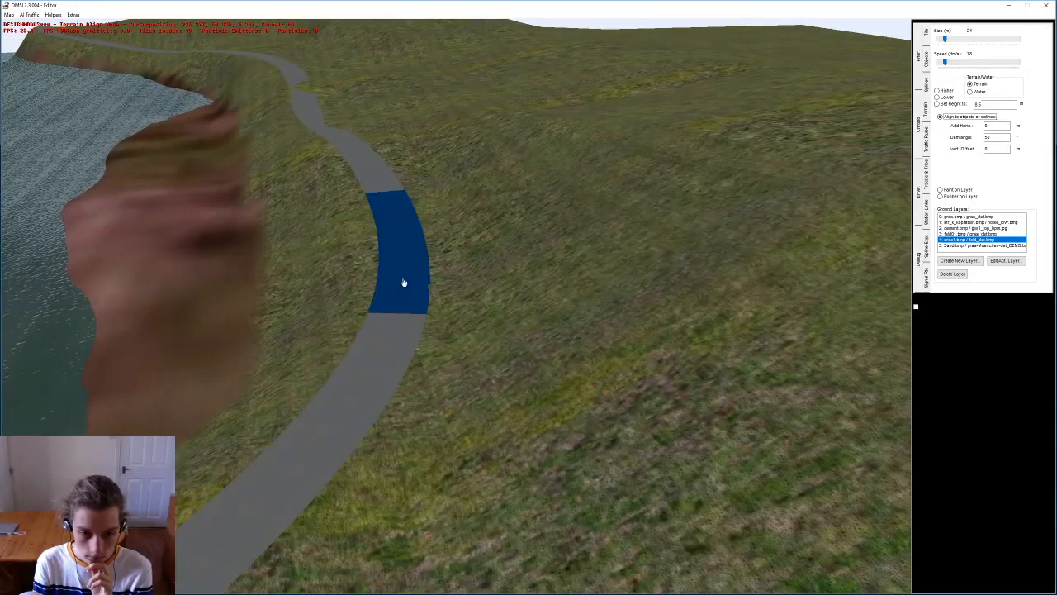
right_drag(403, 285, 358, 116)
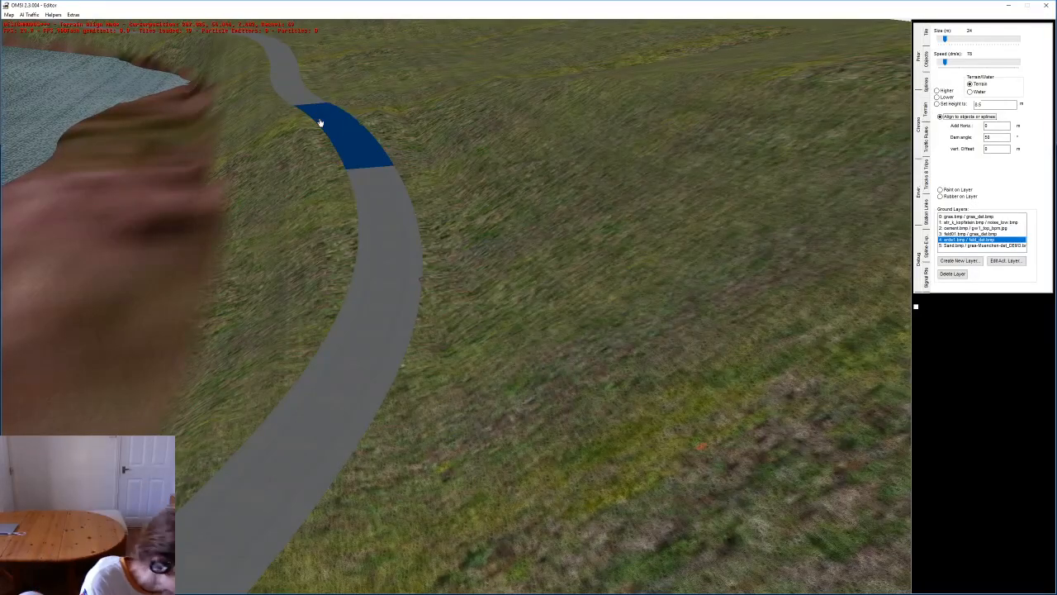
Step: Set the terrain brush to lower with size 12 m and speed 11 dm/s, and switch to aligning terrain to splines
click(955, 97)
mouse_move(945, 64)
mouse_down()
mouse_move(941, 40)
mouse_move(937, 53)
mouse_up()
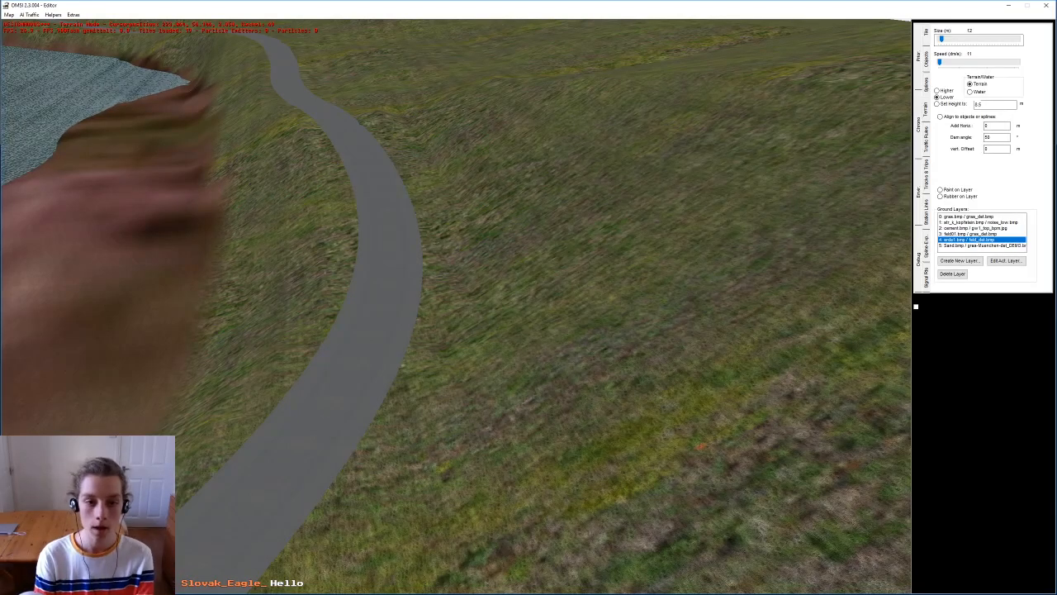
middle_drag(752, 127, 917, 50)
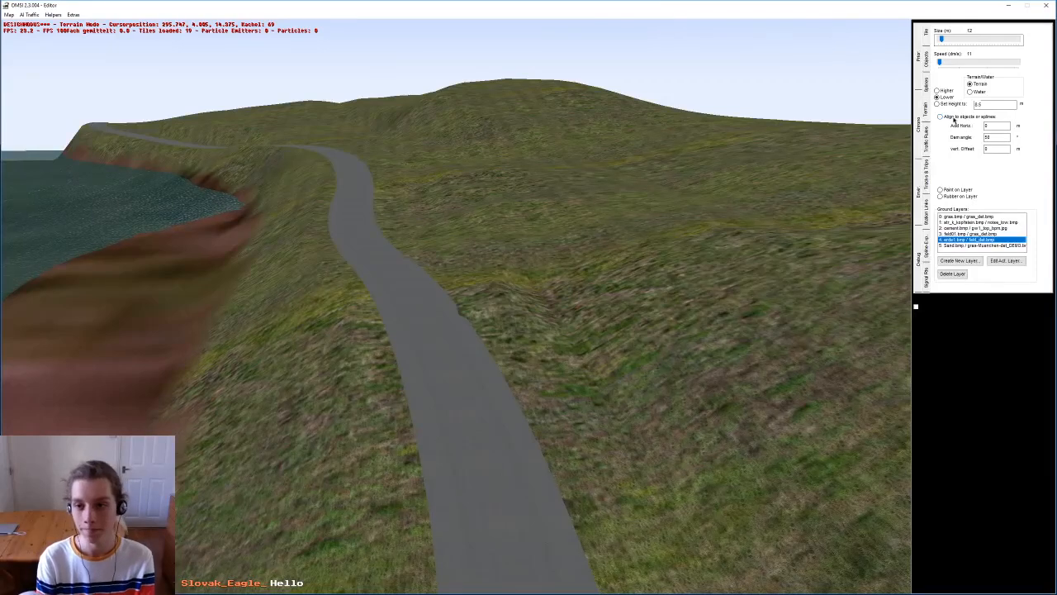
click(954, 117)
middle_drag(443, 299, 265, 170)
Step: Switch to Safari and reopen the Dartmouth view in Google Maps from the browsing history
key(ctrl+Left)
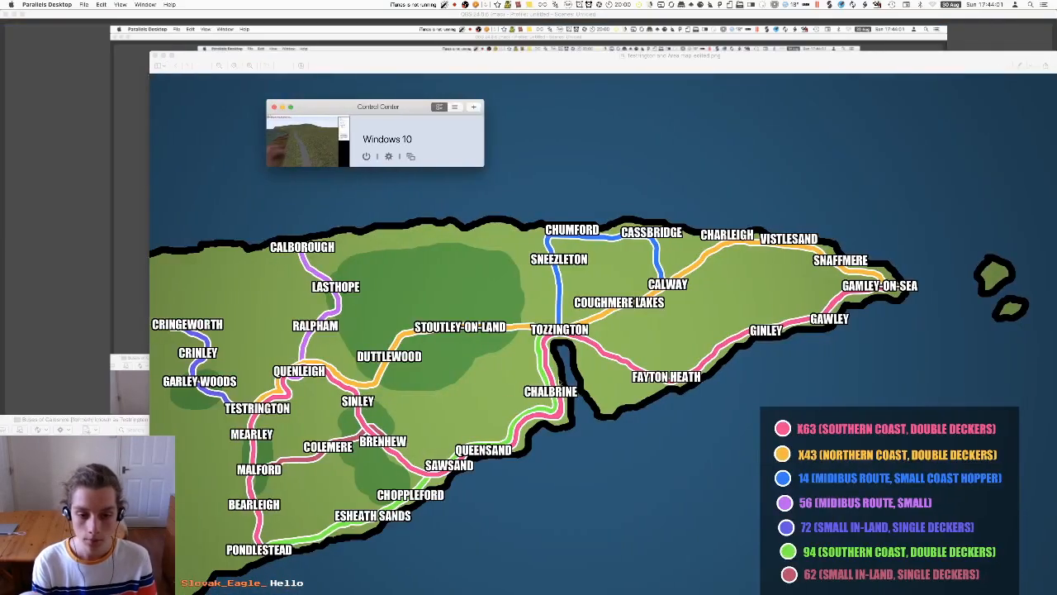
click(599, 413)
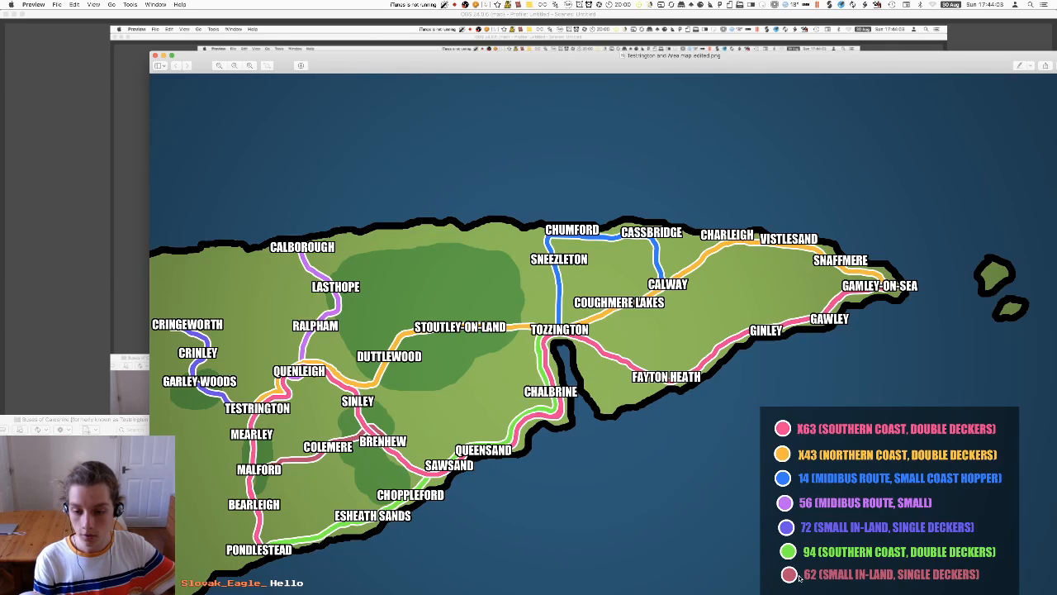
mouse_move(338, 592)
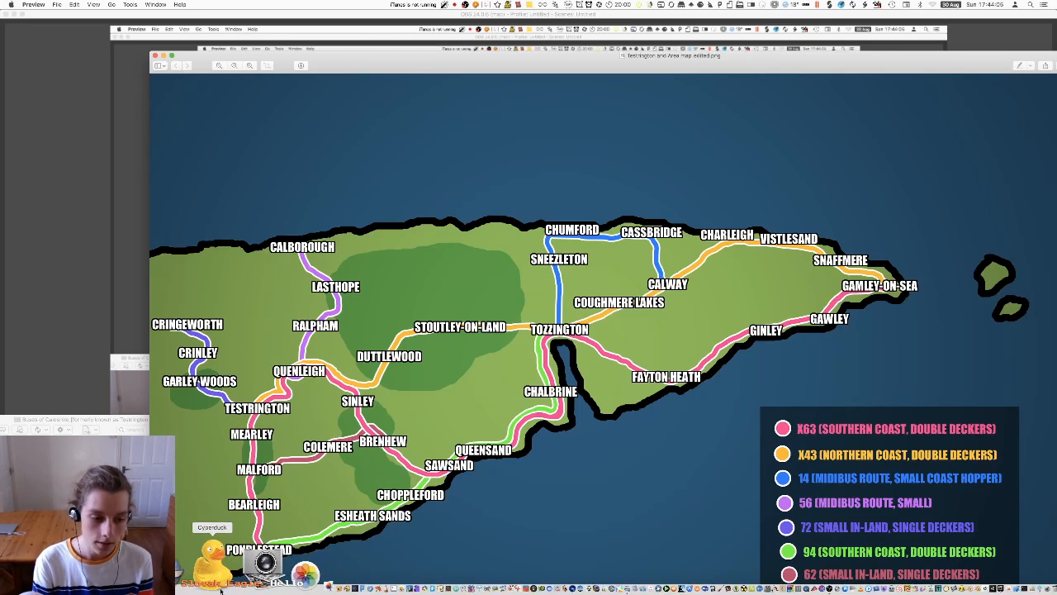
click(189, 588)
click(112, 4)
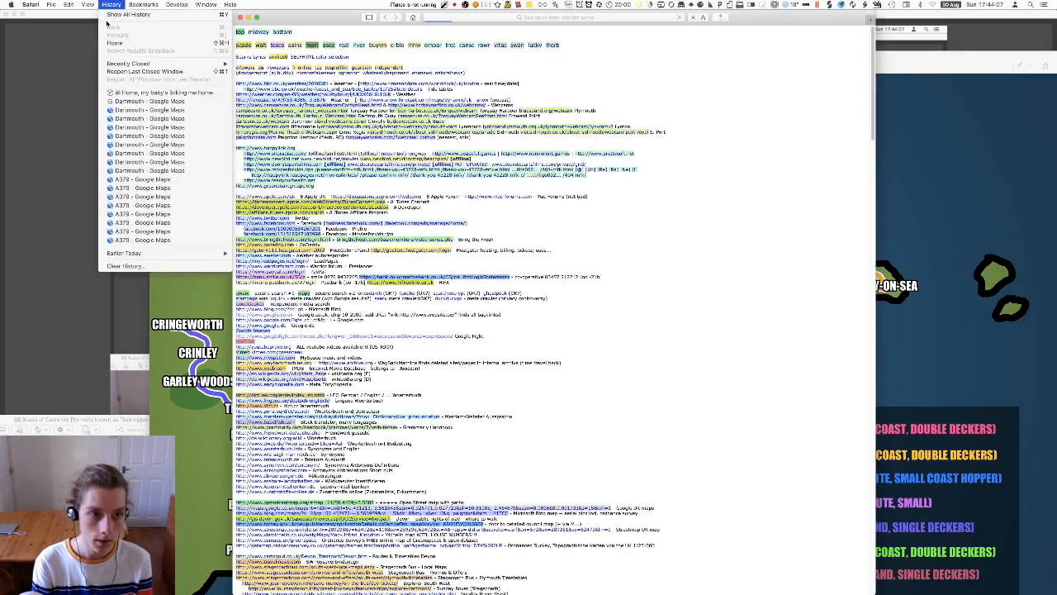
click(267, 30)
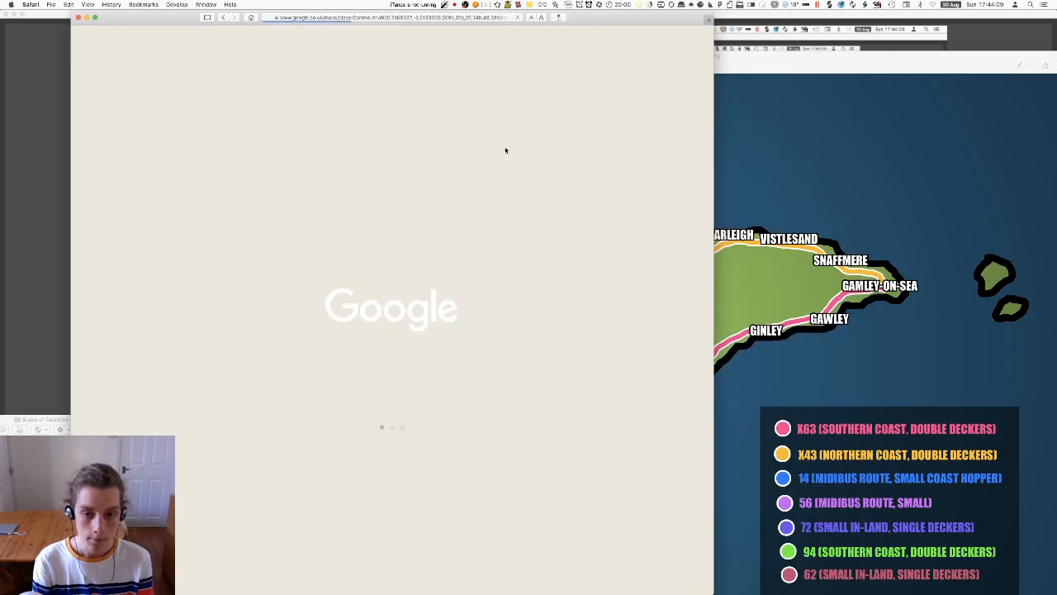
Step: Check the fictional route map, and examine the satellite view of Blackpool Sands and the road behind its beach
click(830, 217)
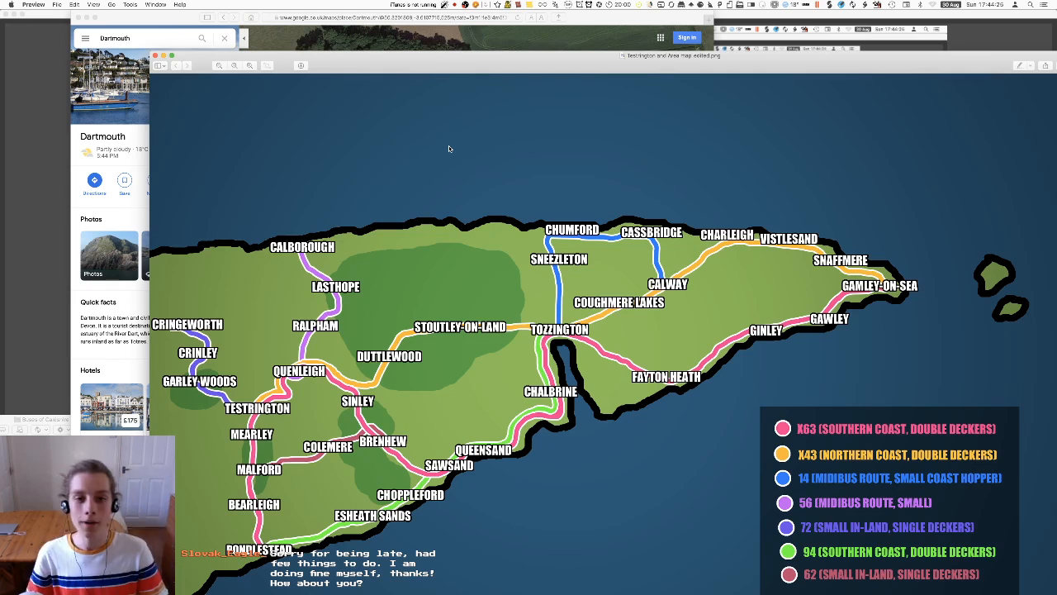
drag(591, 18, 520, 17)
scroll(533, 442, down, 10)
drag(533, 442, 525, 482)
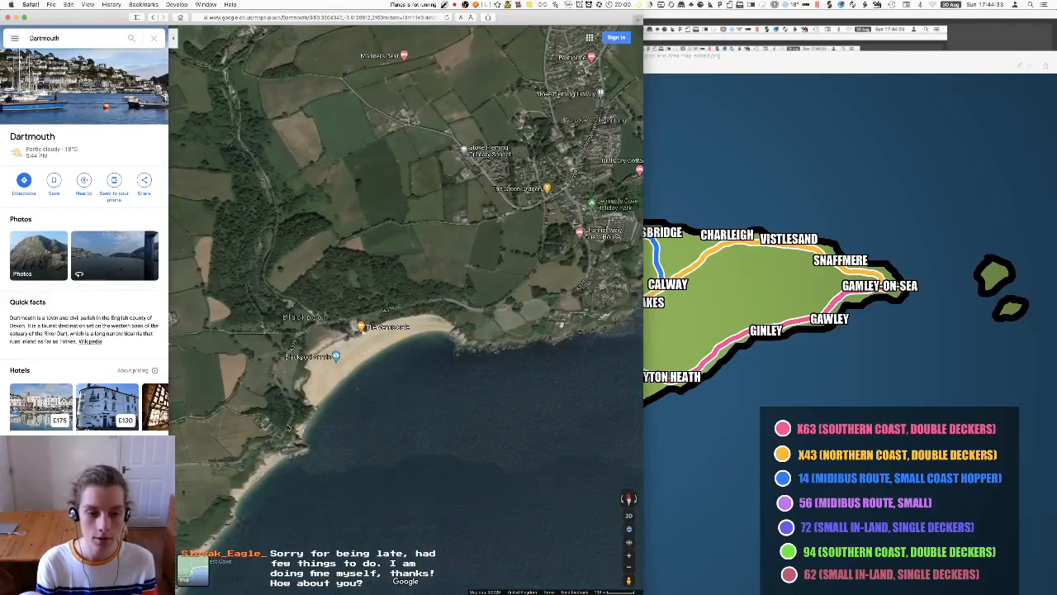
scroll(375, 374, up, 5)
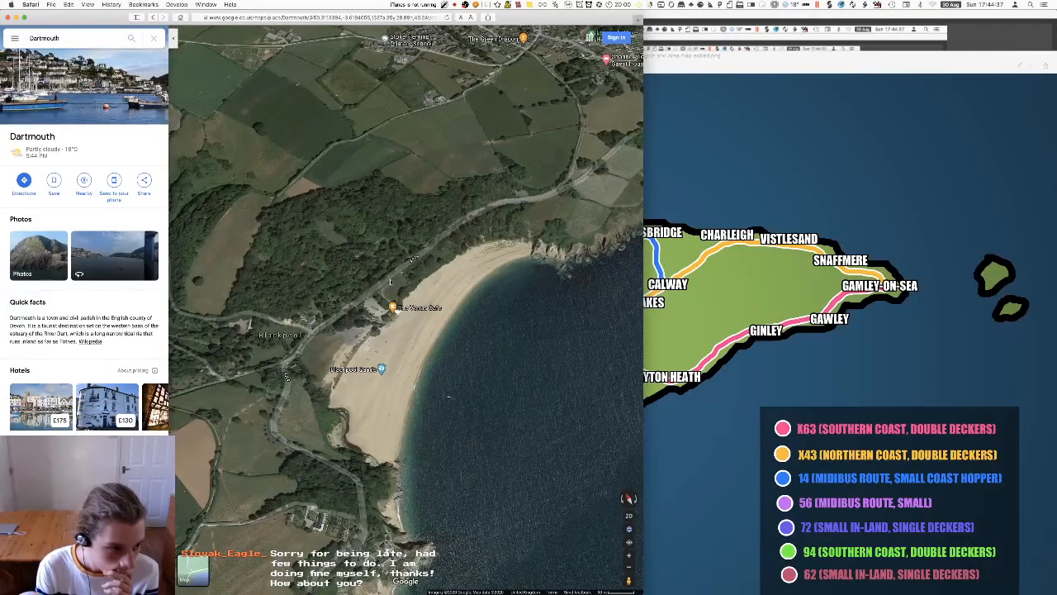
scroll(380, 301, down, 5)
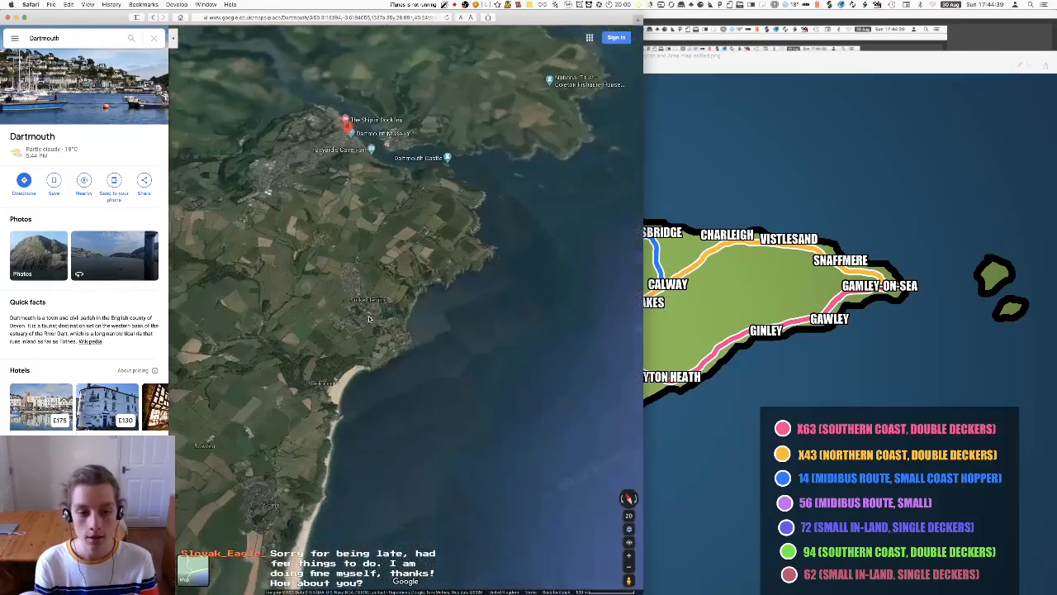
Step: Compare the fictional route map with the wider south Devon coastline around Dartmouth in the satellite view
click(697, 311)
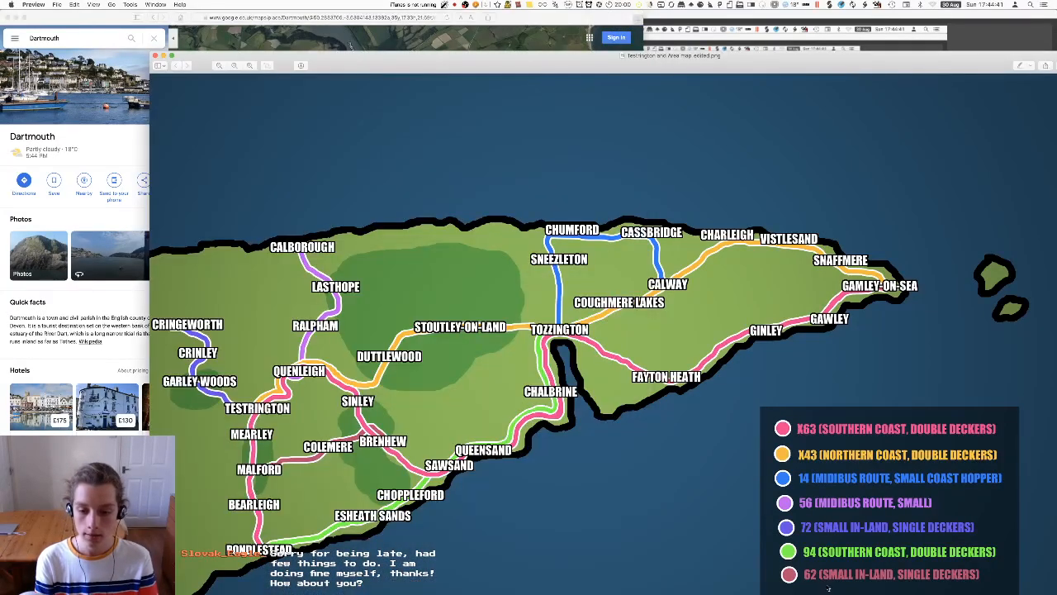
click(546, 15)
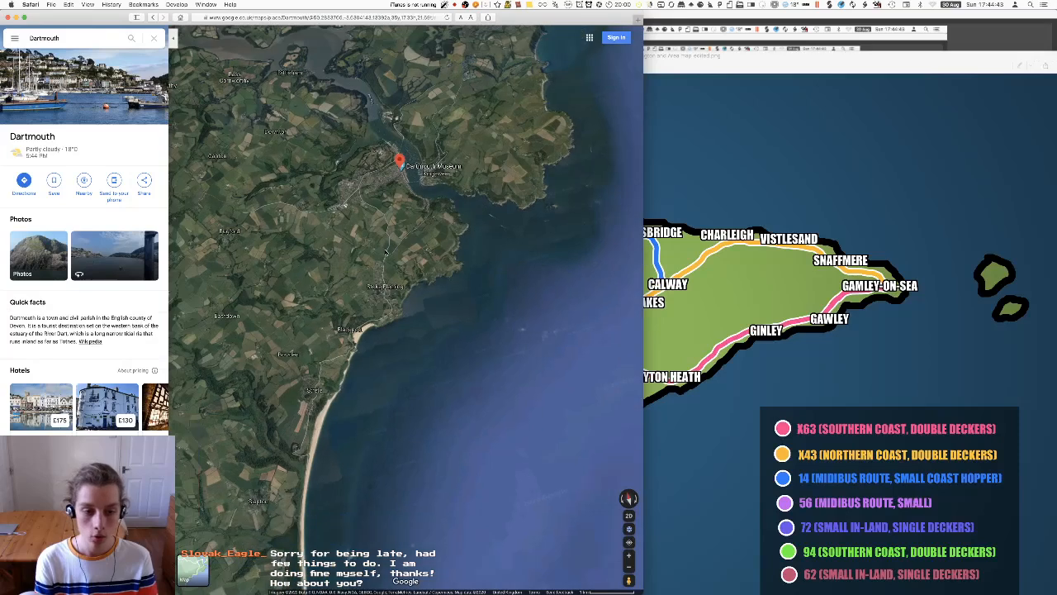
scroll(367, 233, down, 5)
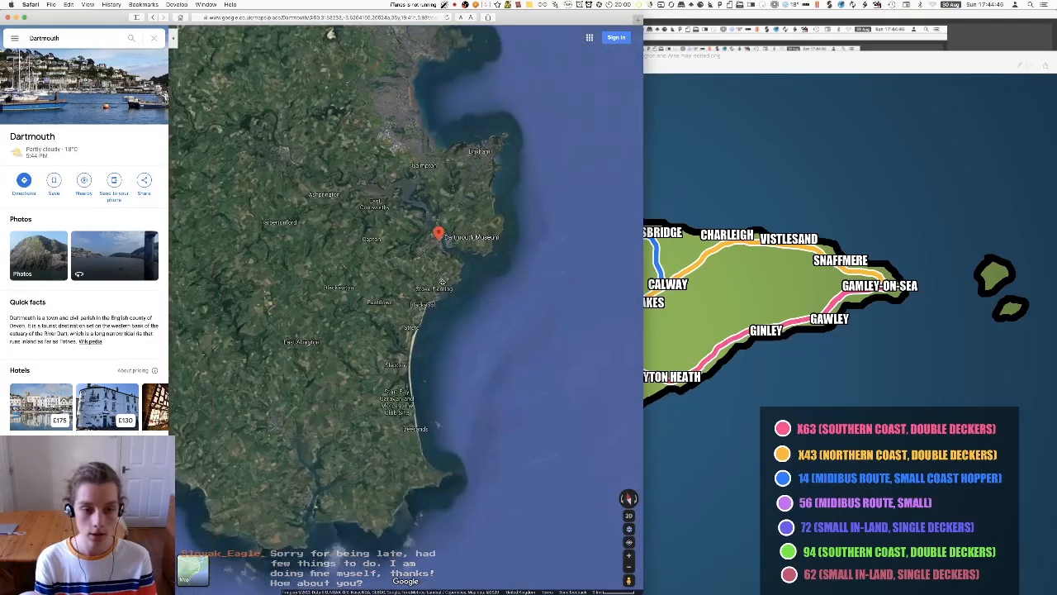
mouse_move(461, 218)
mouse_down()
mouse_move(467, 233)
mouse_move(552, 285)
mouse_up()
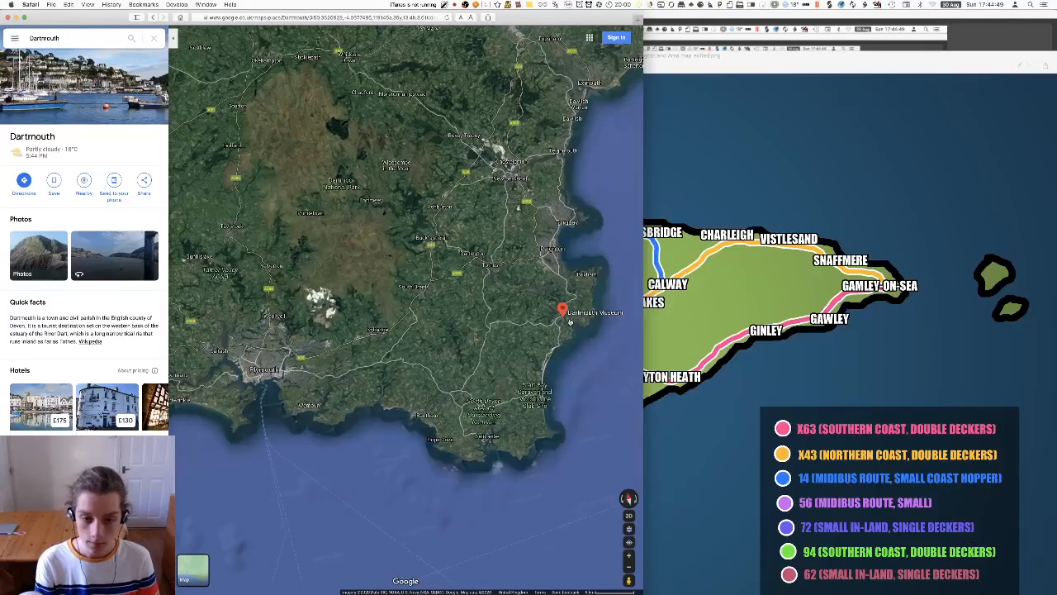
Step: Examine the A379 running between the beach and Slapton Ley in the satellite view
scroll(534, 362, up, 5)
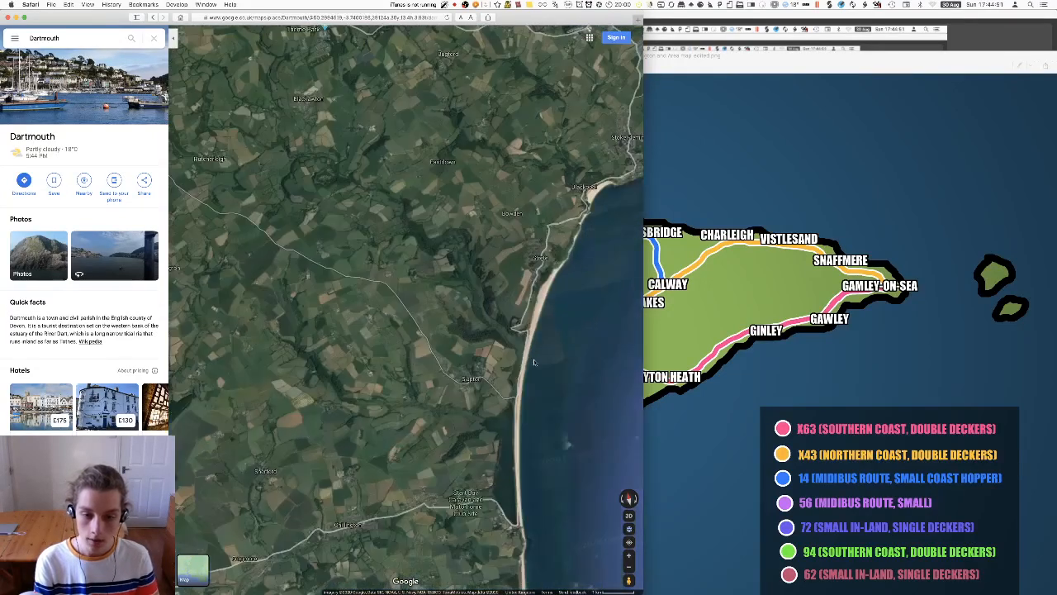
scroll(533, 361, up, 3)
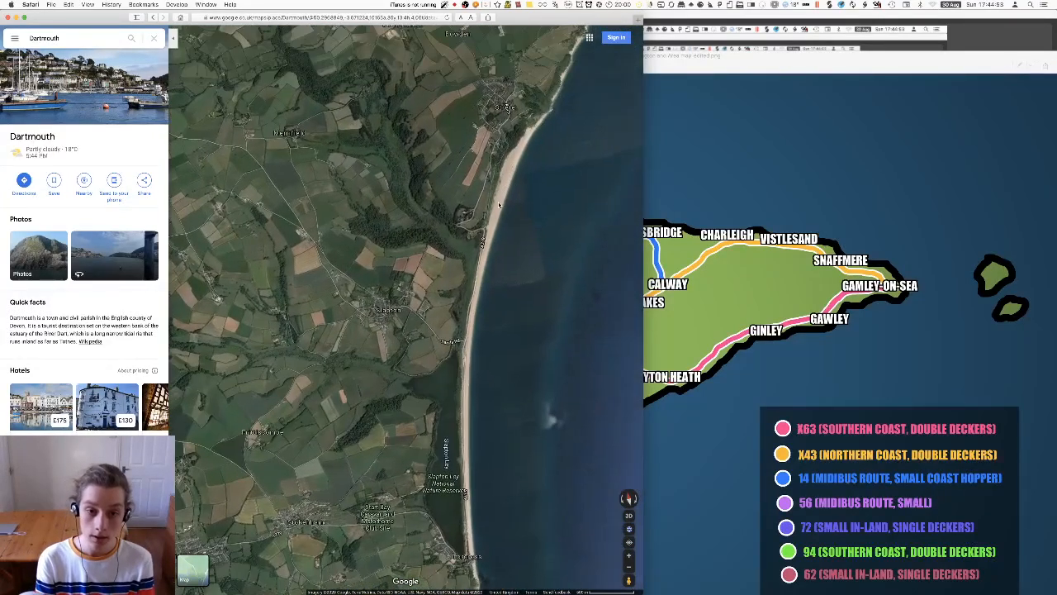
scroll(466, 460, up, 5)
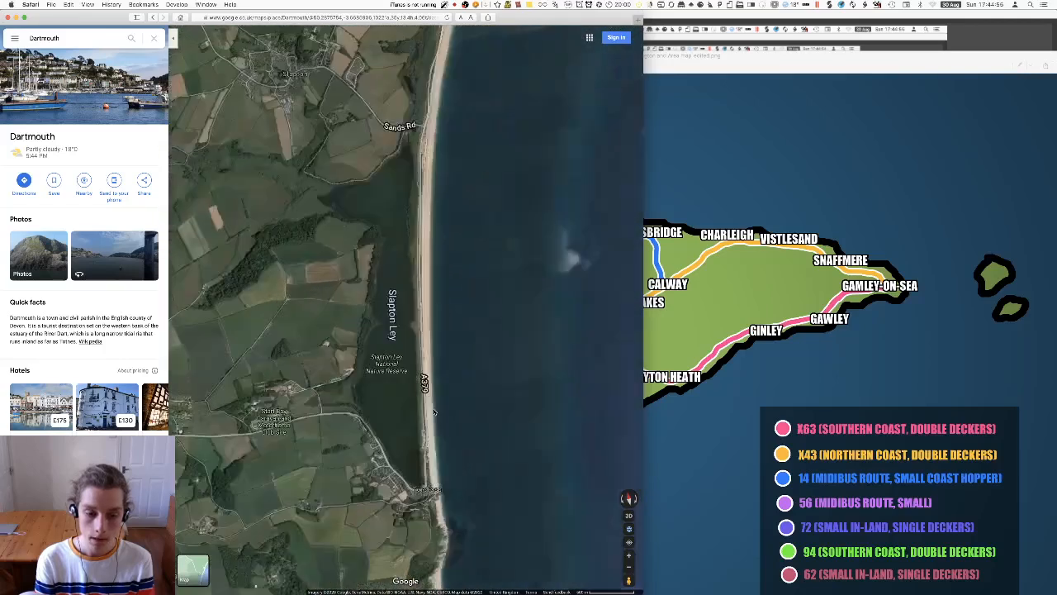
scroll(403, 401, up, 5)
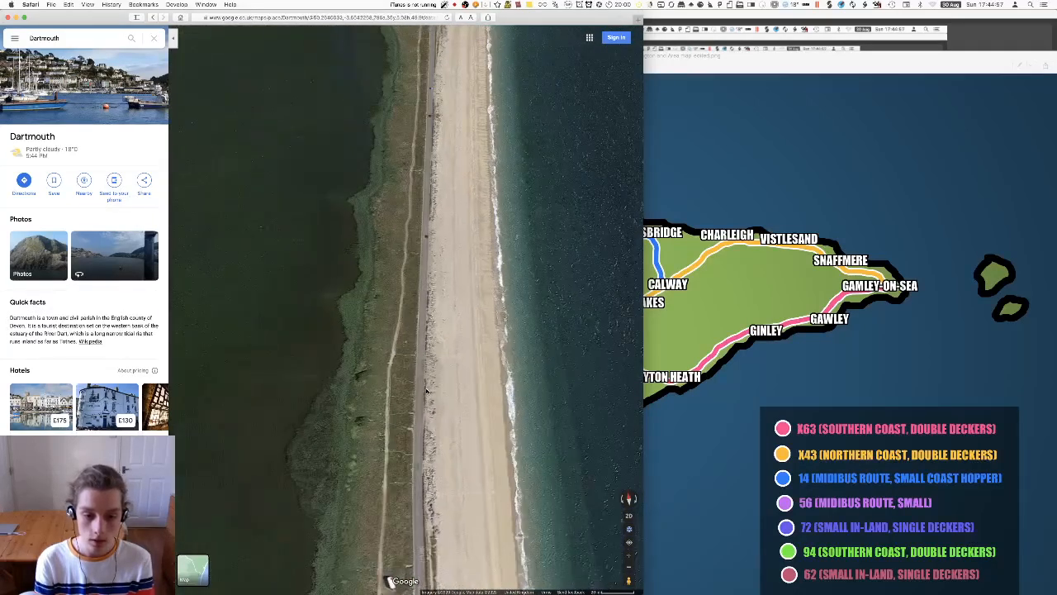
scroll(420, 206, down, 3)
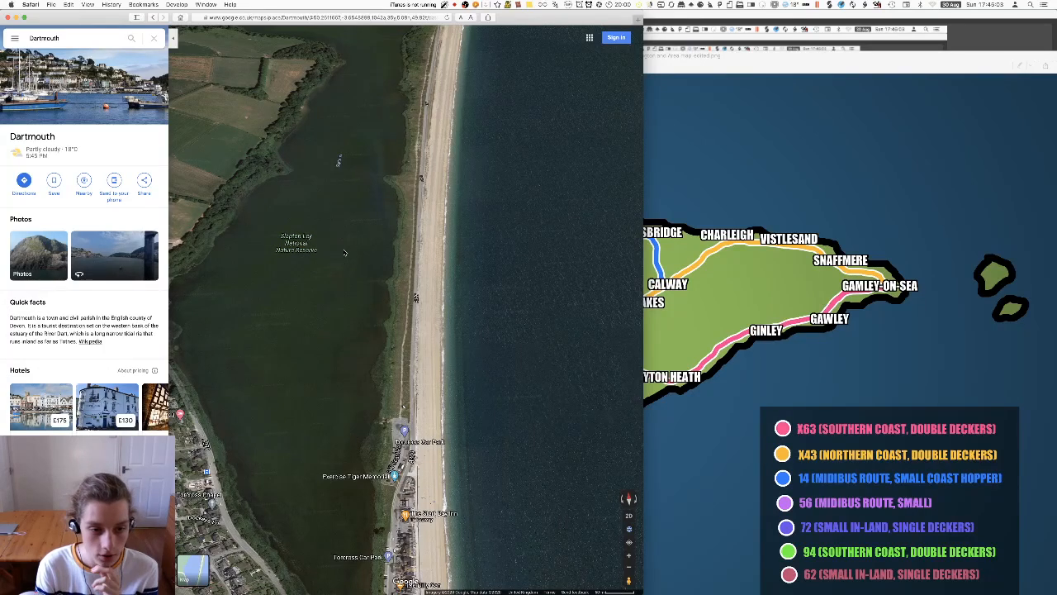
scroll(345, 252, down, 3)
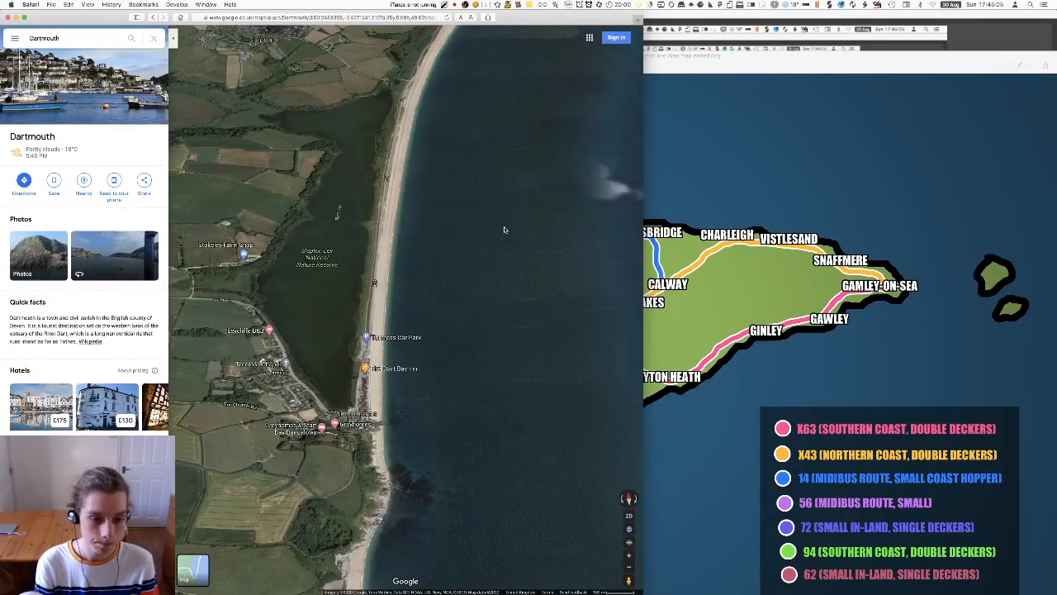
Step: Examine the Torcross end of Slapton Ley and its beach in the satellite view
scroll(394, 341, up, 5)
ctrl+drag(392, 338, 335, 300)
scroll(457, 411, down, 5)
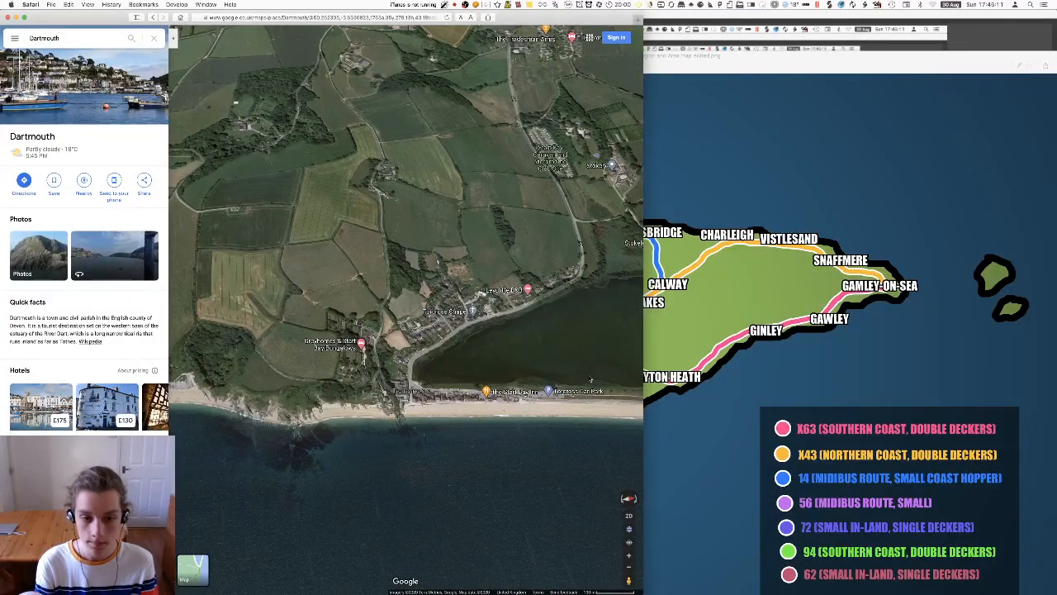
Step: Examine the wider south Devon coastline from Start Bay westwards to Plymouth in the satellite view
scroll(415, 248, down, 10)
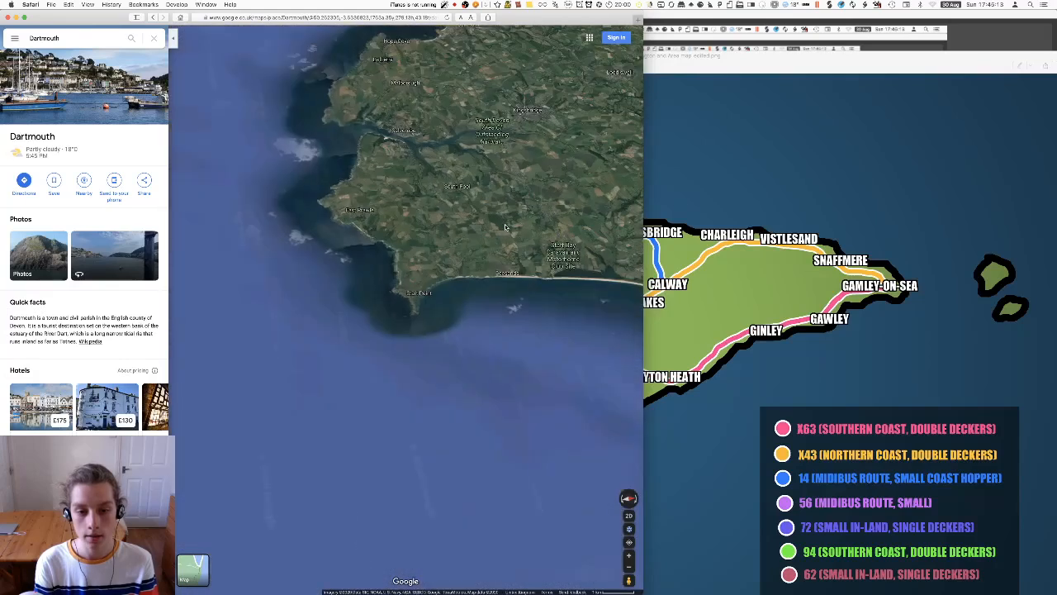
scroll(415, 248, down, 4)
drag(467, 78, 503, 158)
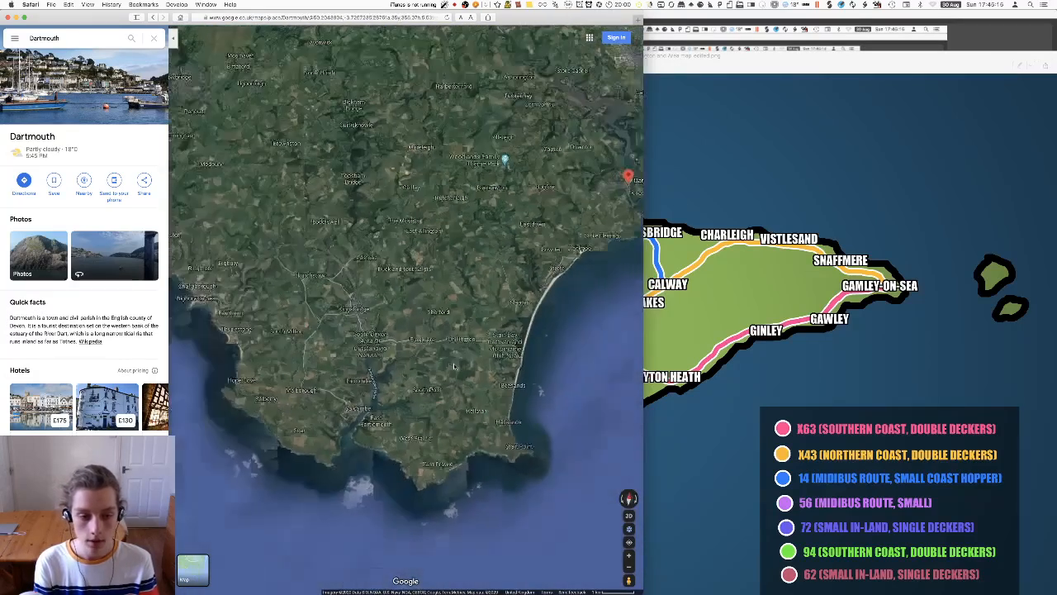
drag(446, 339, 594, 442)
drag(359, 308, 488, 380)
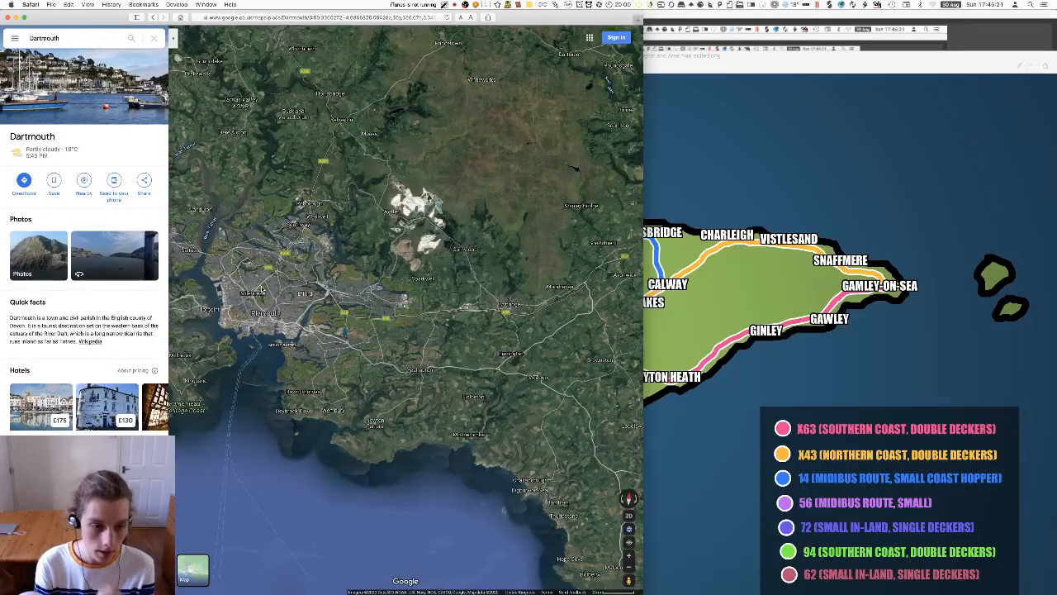
scroll(285, 299, down, 5)
drag(307, 289, 297, 317)
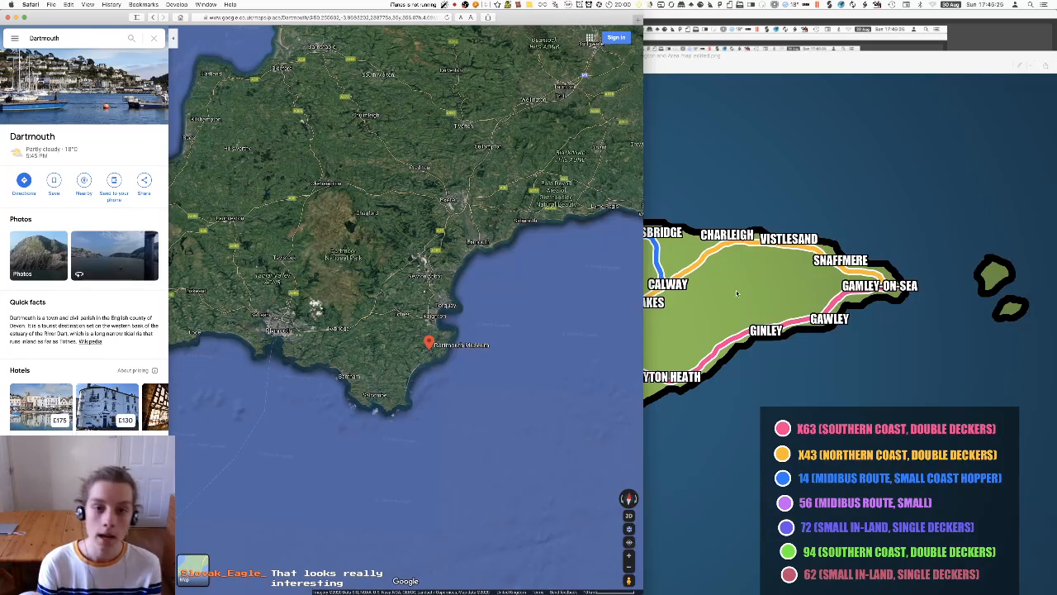
Step: Examine the coastline and the A379 around Blackpool Sands and Stoke Fleming in the satellite view, including from a tilted angle
scroll(404, 325, up, 3)
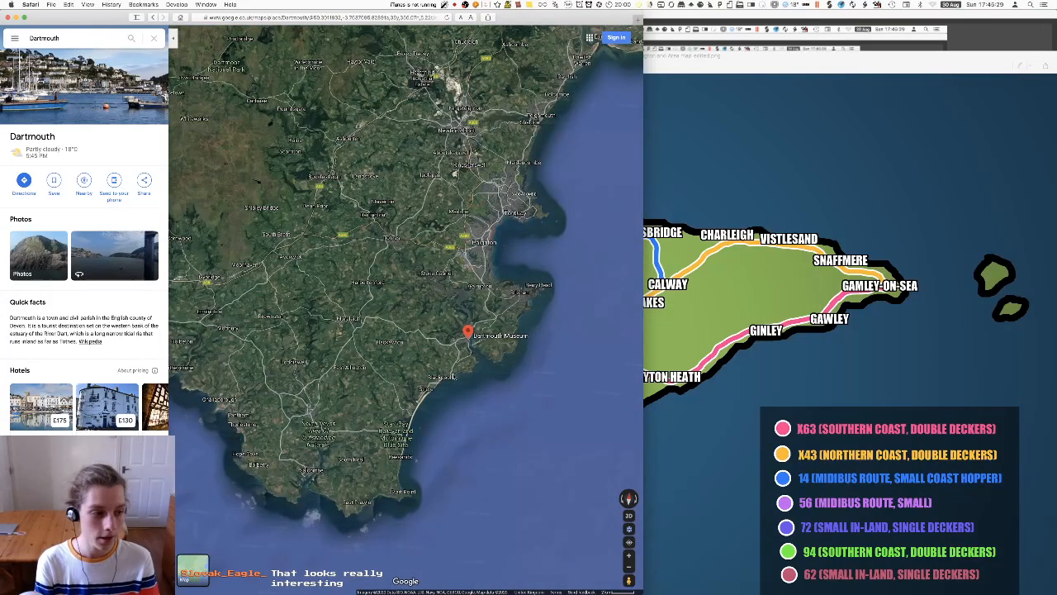
scroll(458, 394, up, 3)
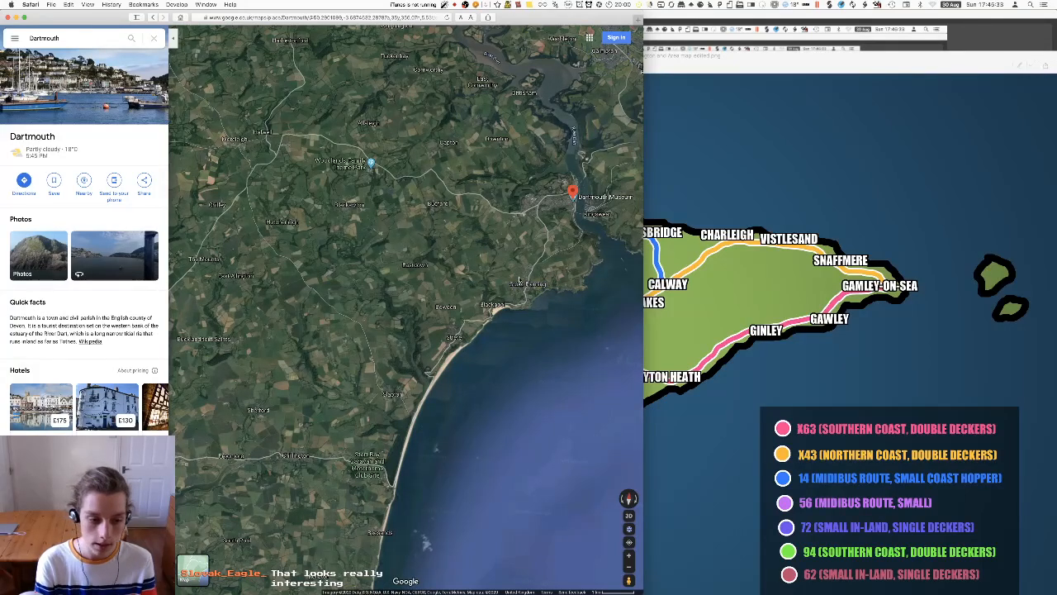
scroll(524, 242, up, 5)
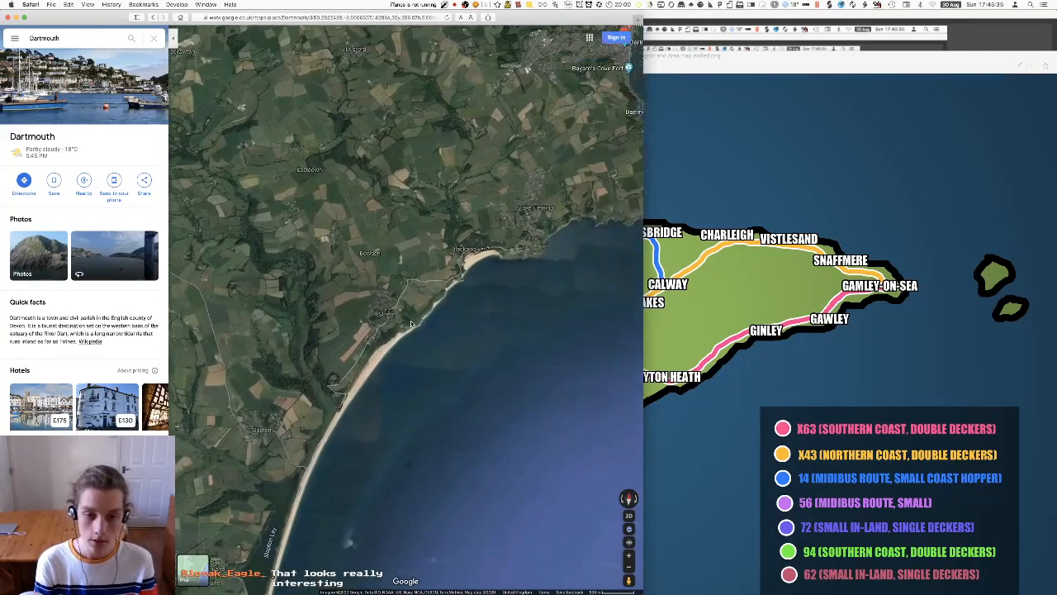
scroll(524, 243, up, 2)
scroll(362, 388, down, 8)
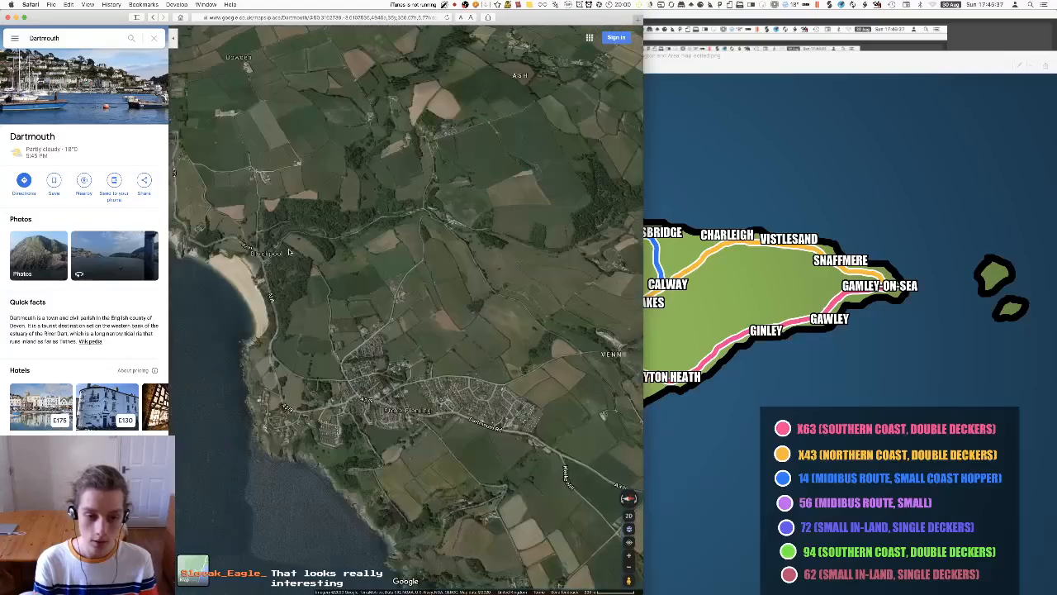
scroll(356, 376, down, 1)
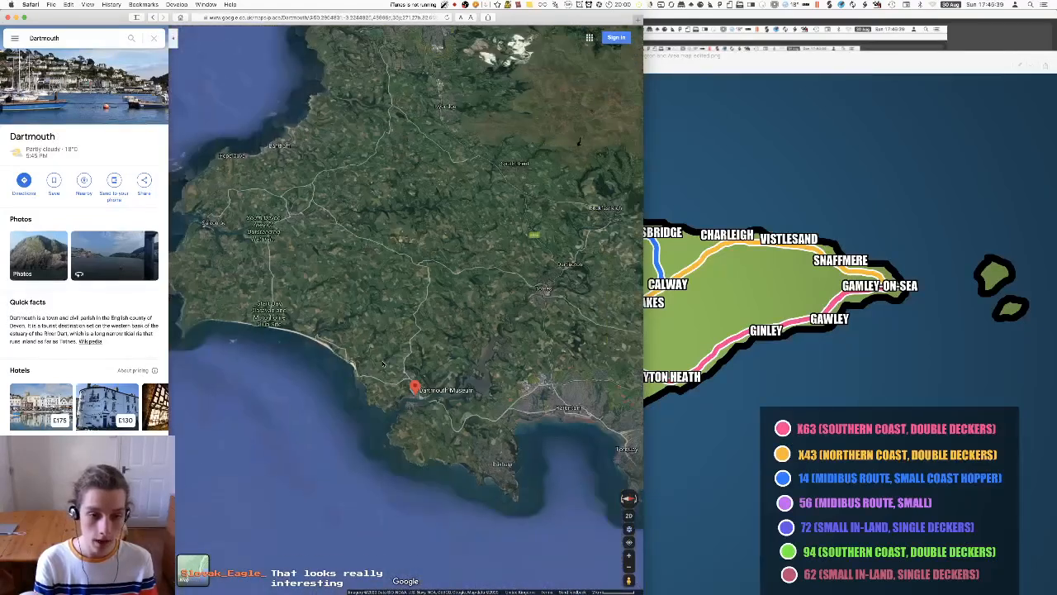
scroll(374, 402, up, 8)
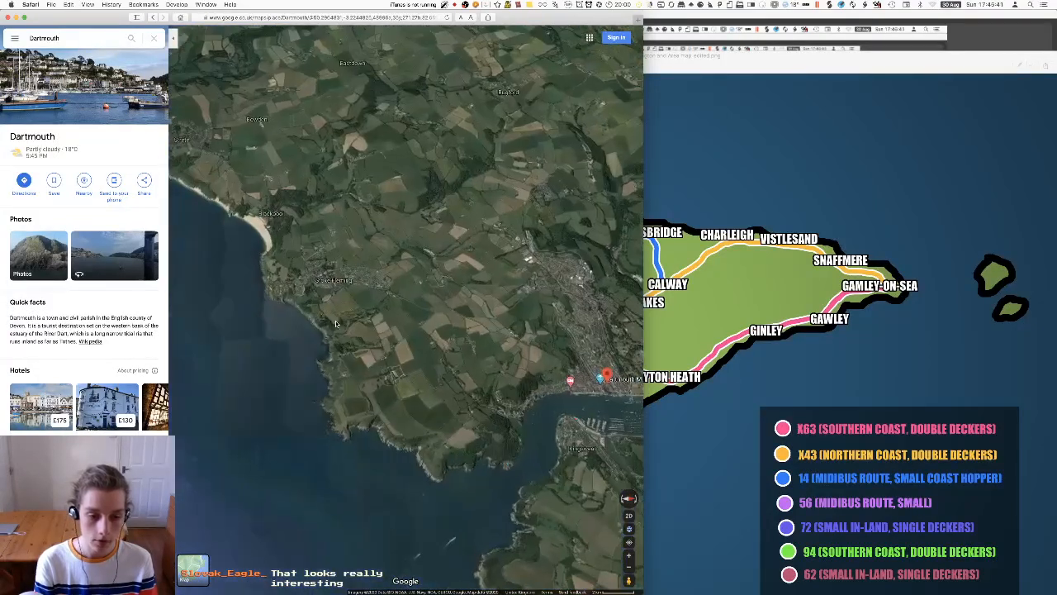
scroll(284, 341, up, 5)
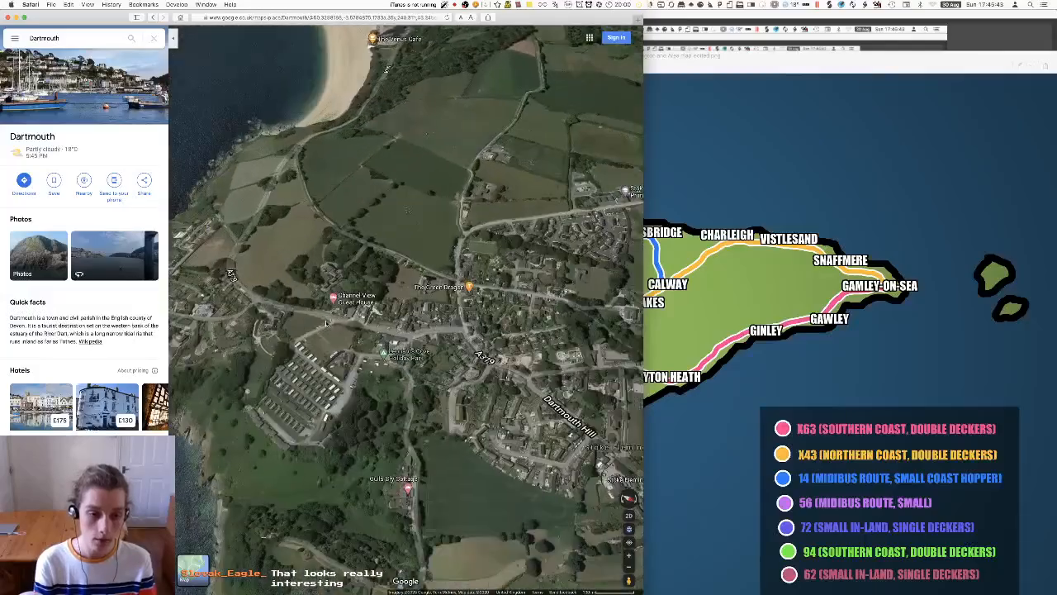
scroll(284, 342, down, 6)
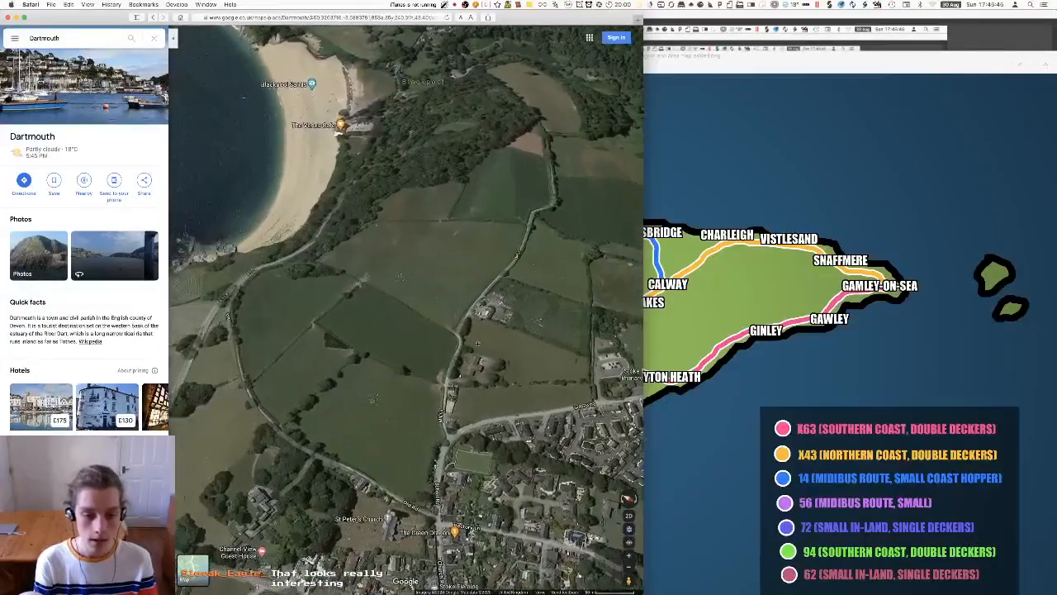
scroll(394, 296, down, 3)
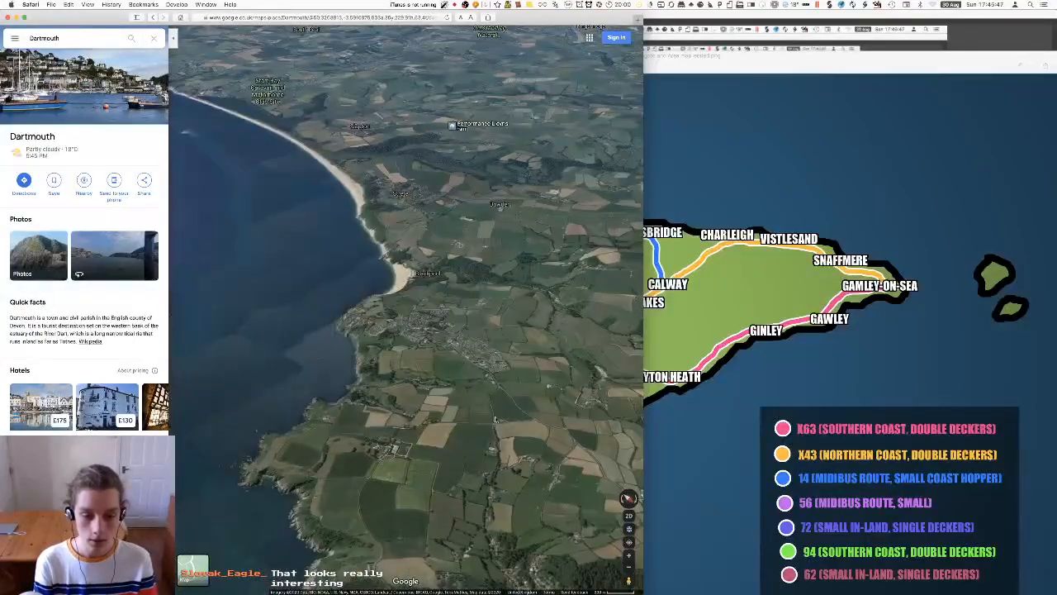
ctrl+drag(334, 221, 561, 362)
Step: Check the full fictional route map in Preview, and compare it with the real coast around Dartmouth and Torbay in Safari's satellite view
click(803, 278)
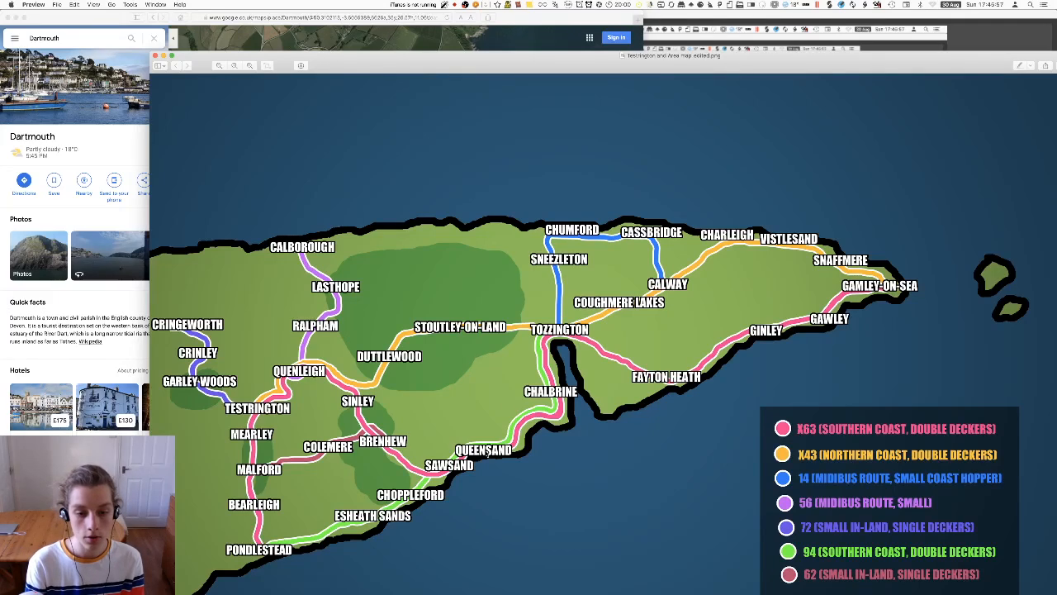
click(62, 138)
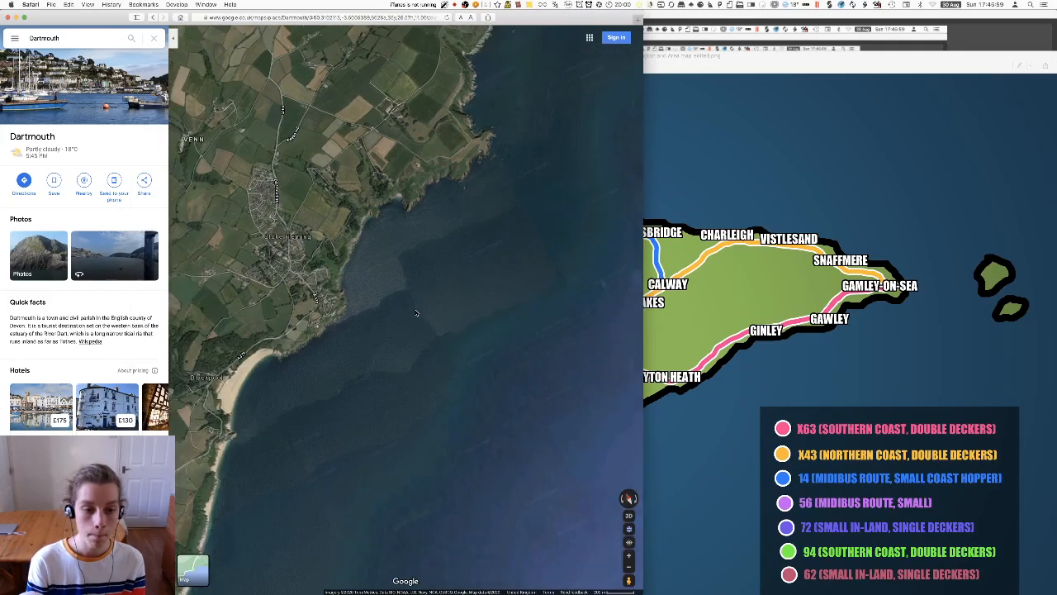
scroll(382, 385, down, 10)
scroll(382, 385, up, 10)
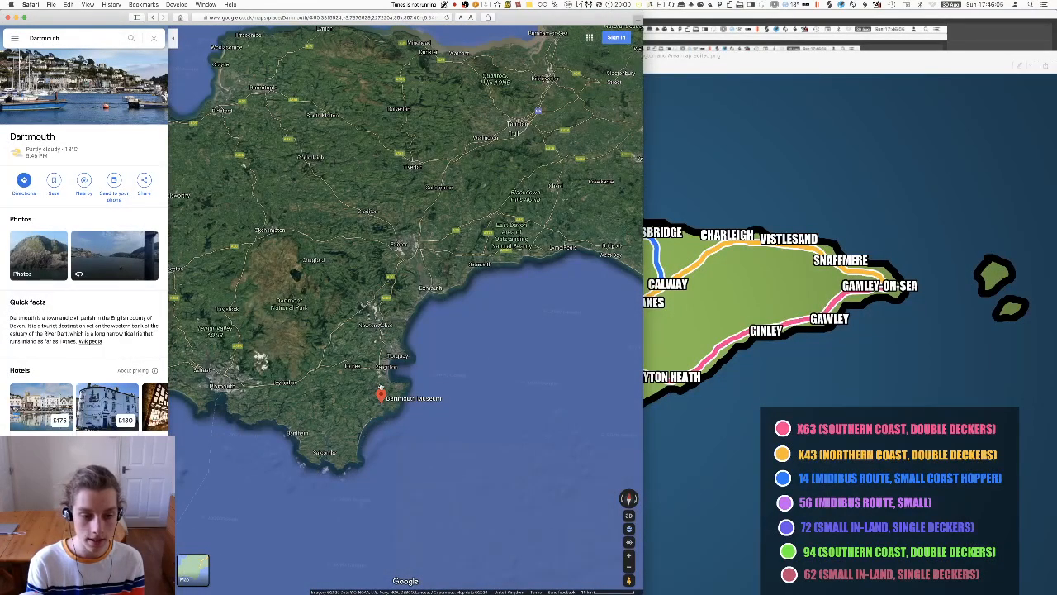
drag(376, 329, 398, 294)
scroll(416, 305, up, 3)
scroll(417, 305, up, 2)
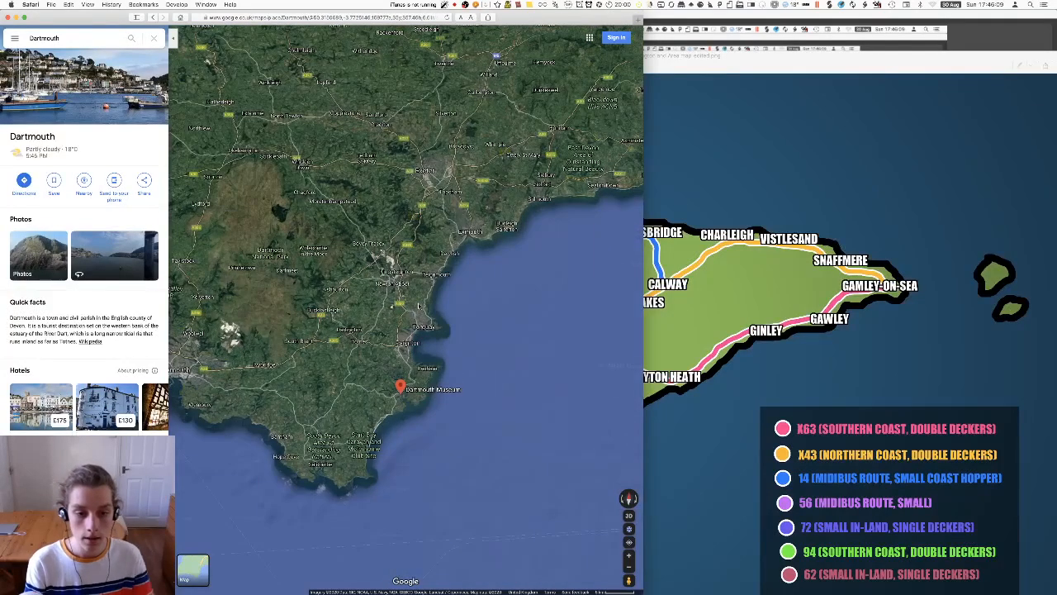
scroll(404, 330, up, 5)
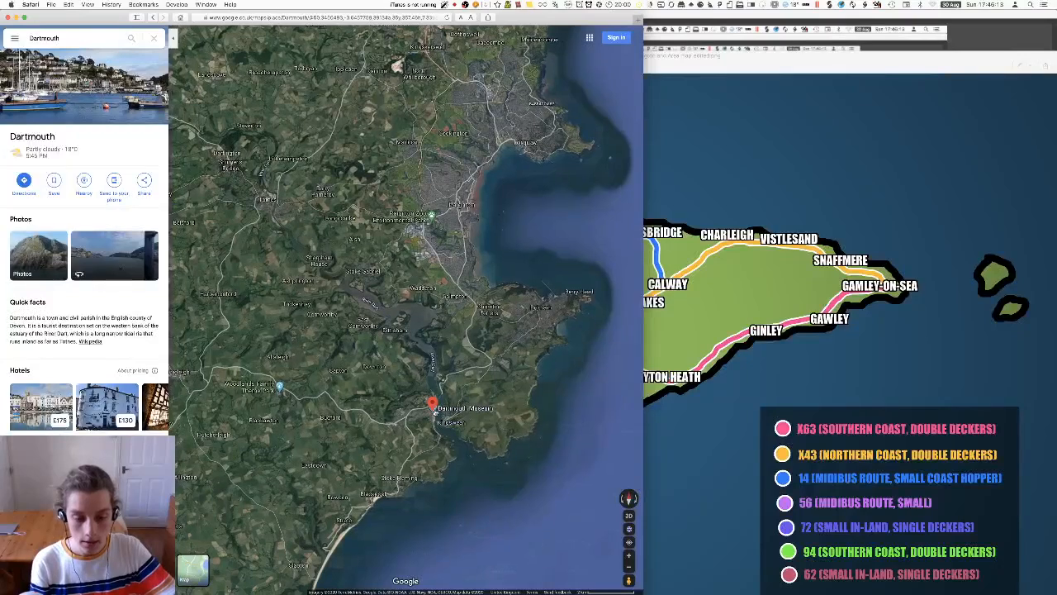
scroll(435, 412, down, 5)
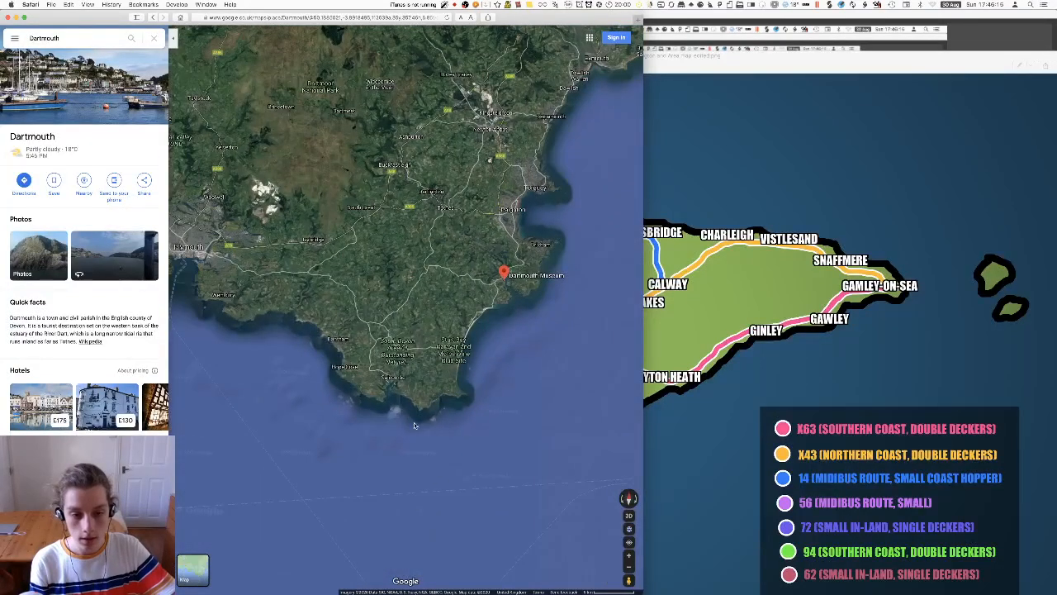
Step: Look over the coastline of southwest England and the surrounding seas in the satellite view, and return to south Devon
scroll(448, 420, down, 5)
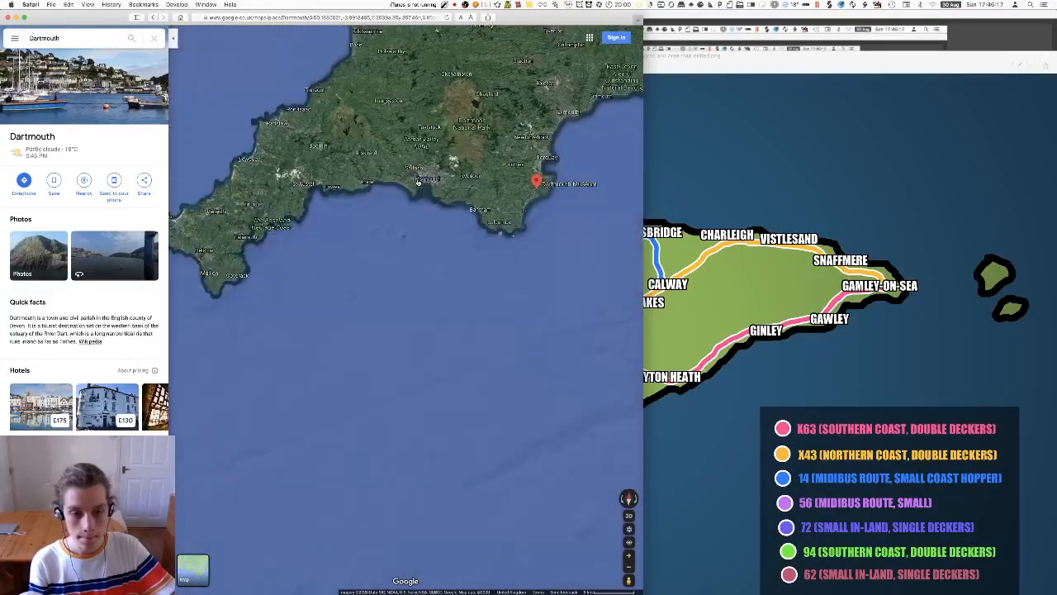
scroll(461, 295, down, 10)
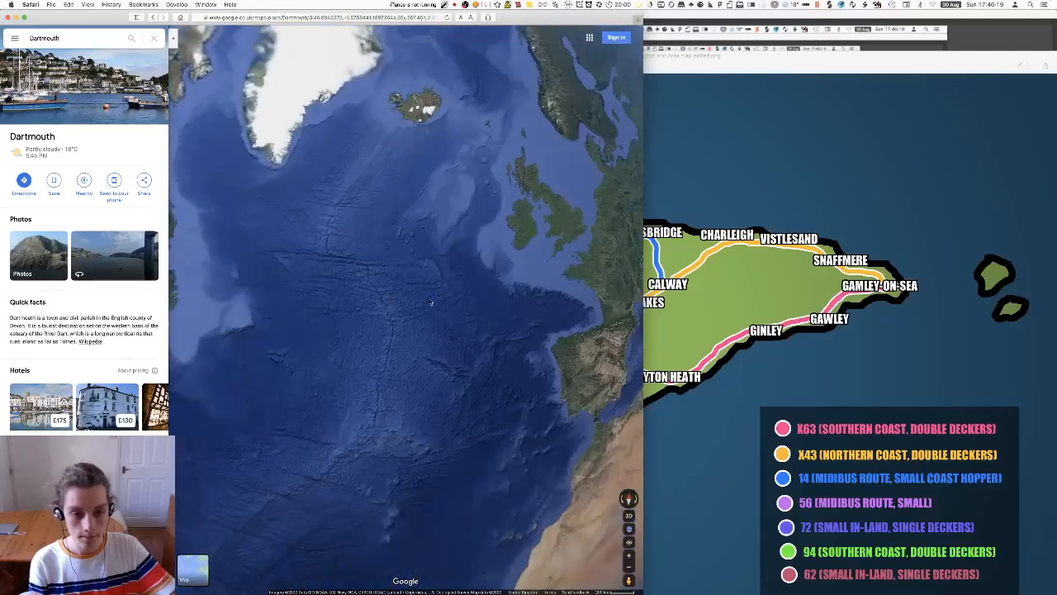
scroll(462, 296, down, 3)
scroll(425, 428, up, 8)
drag(425, 428, 376, 324)
scroll(386, 541, up, 6)
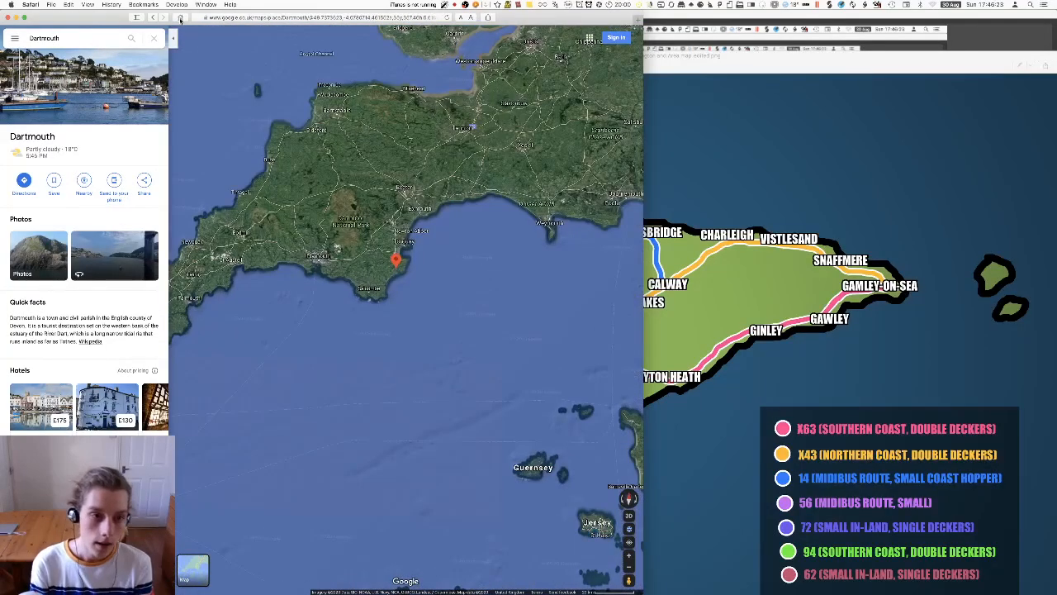
scroll(392, 256, up, 6)
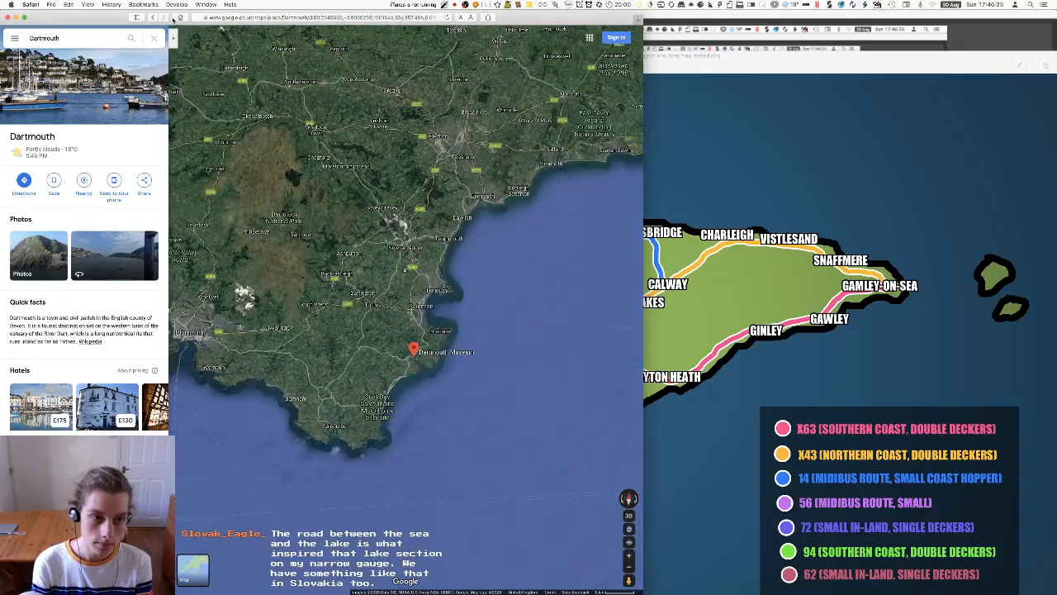
Step: Open Street View on the A379 near Blackpool Sands, and look along the road in both directions
scroll(471, 415, up, 8)
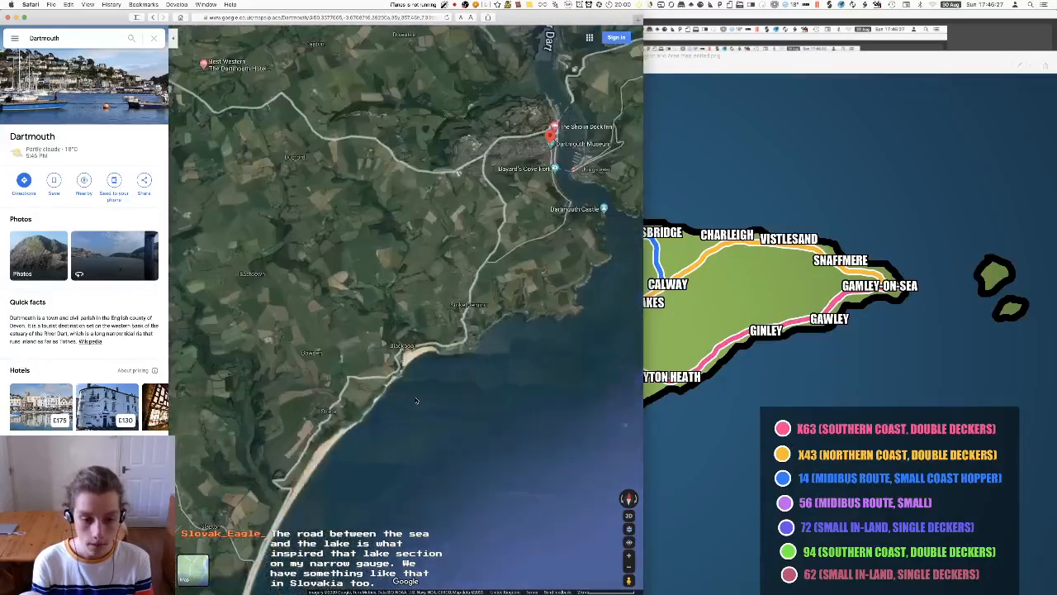
drag(629, 580, 377, 276)
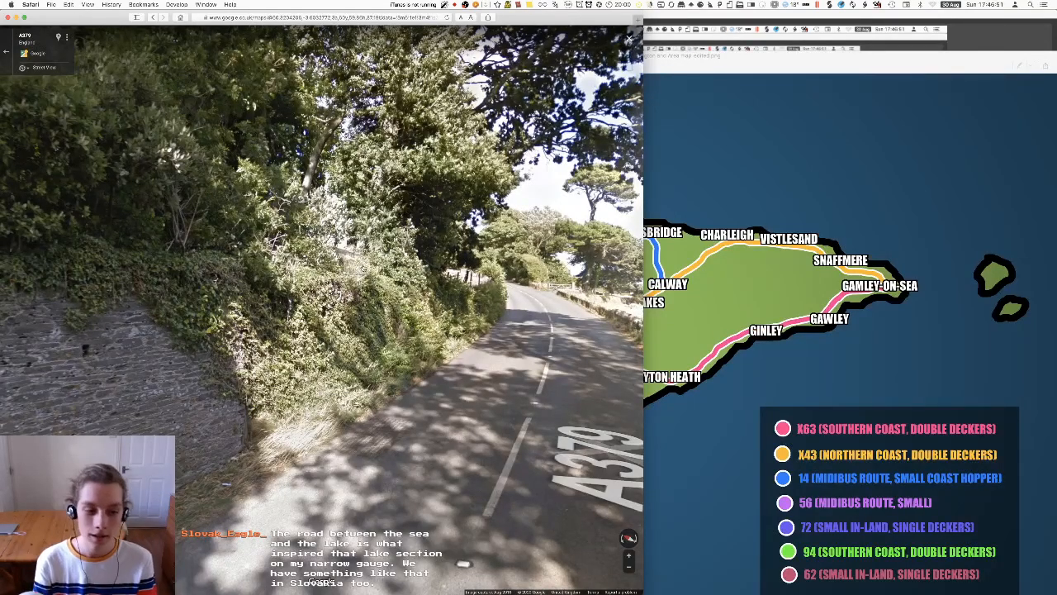
click(405, 261)
click(411, 255)
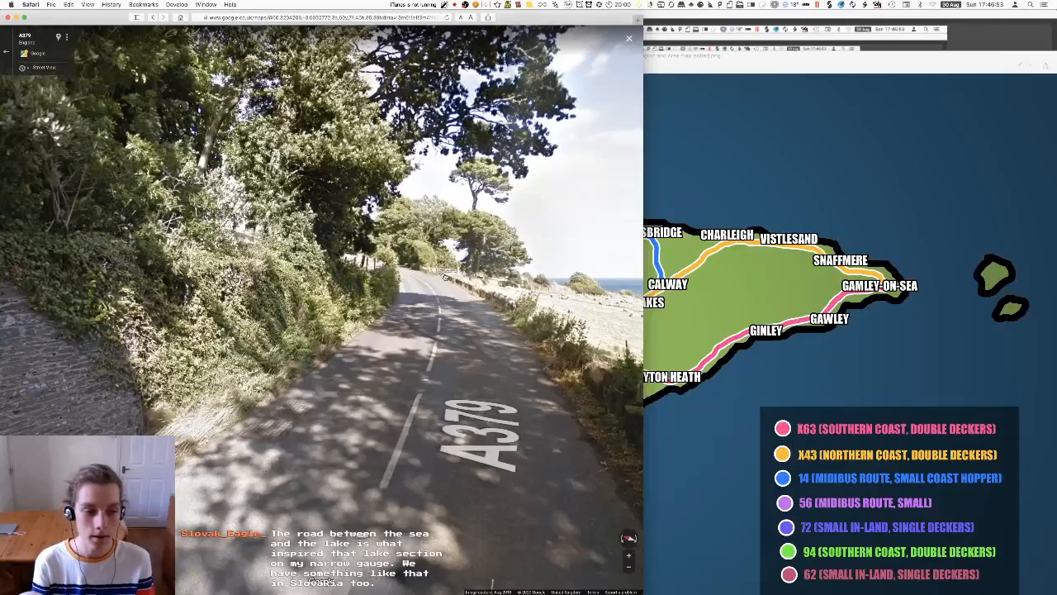
click(438, 283)
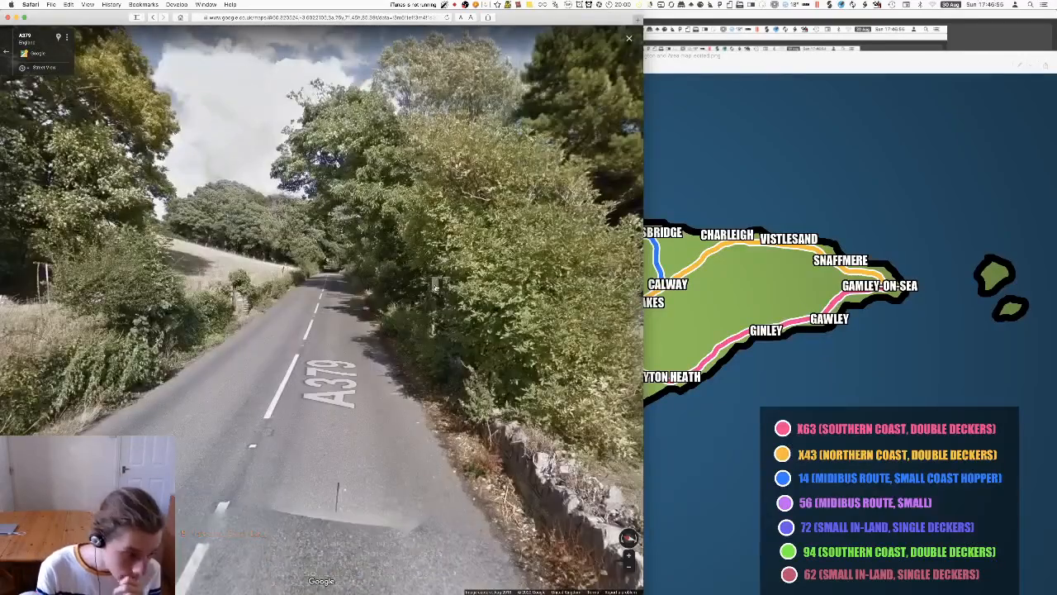
scroll(392, 300, down, 2)
drag(365, 309, 632, 305)
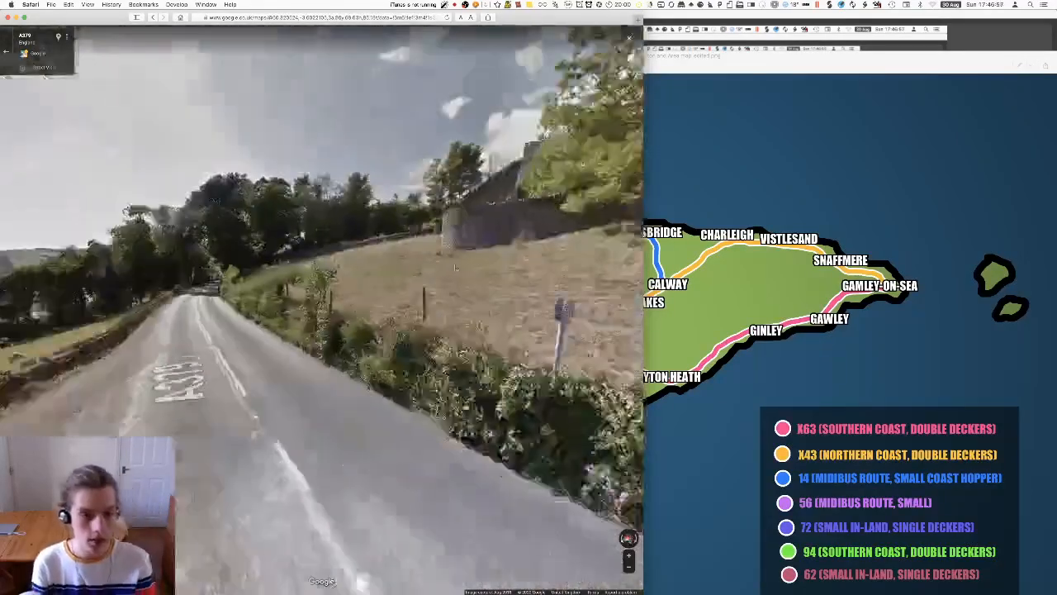
Step: Examine the roadside stone wall, the sloping field and the bay beside the A379 in Street View
click(298, 281)
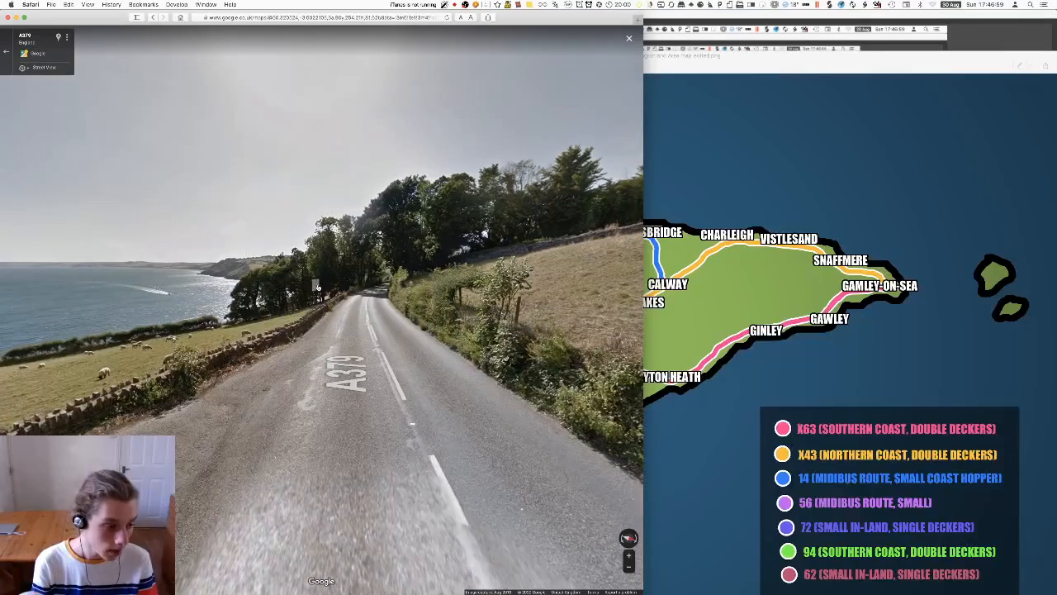
click(296, 333)
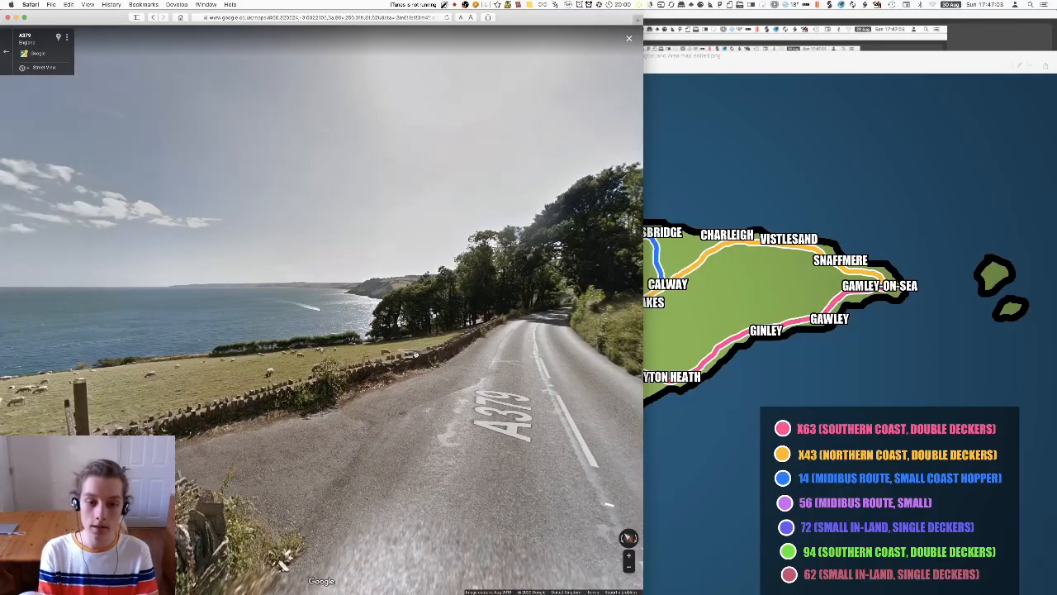
click(328, 316)
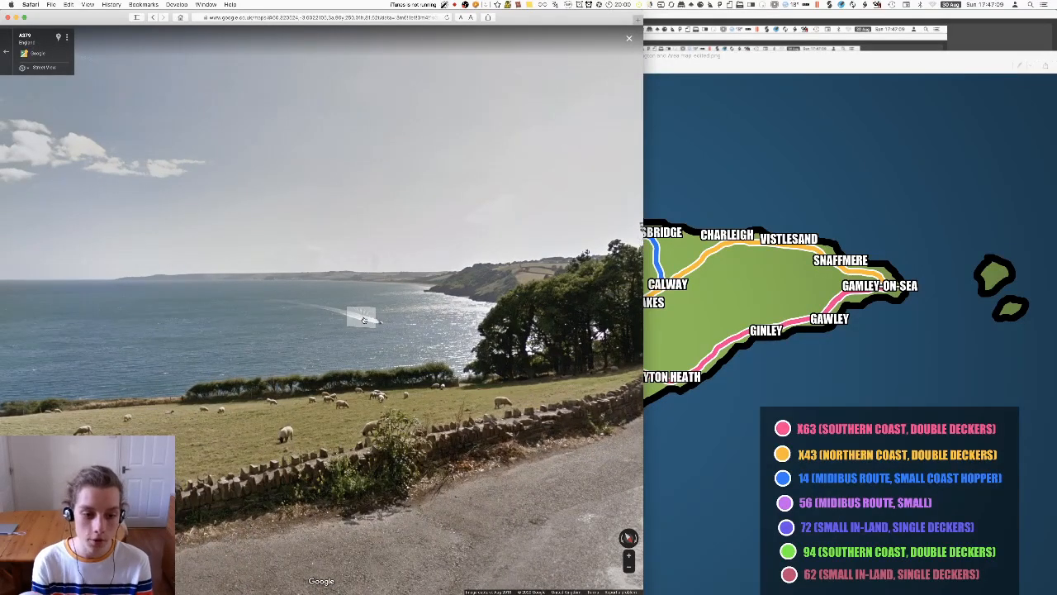
click(322, 277)
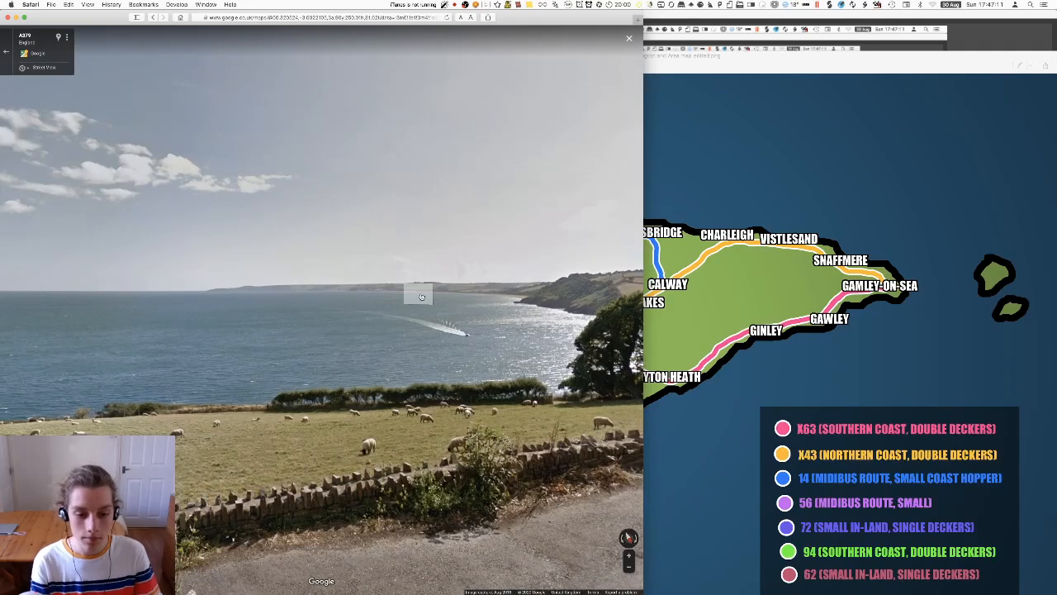
click(521, 308)
click(407, 318)
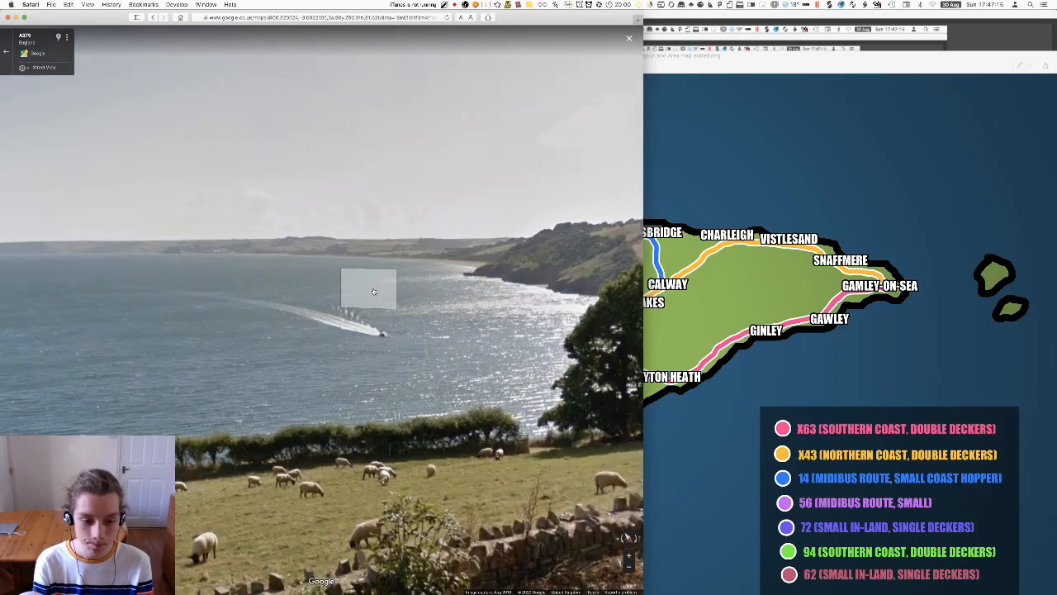
click(373, 292)
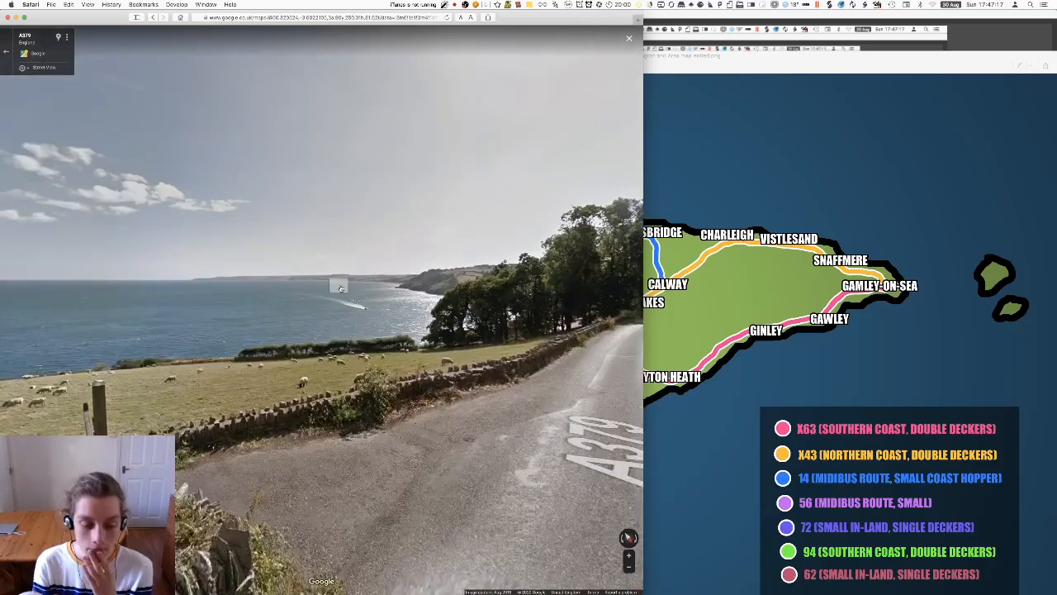
Step: Look along the tree-lined A379 in Street View, and search Google Images for "Stagecoach ALX400" in a new browser window
click(344, 286)
drag(313, 302, 578, 322)
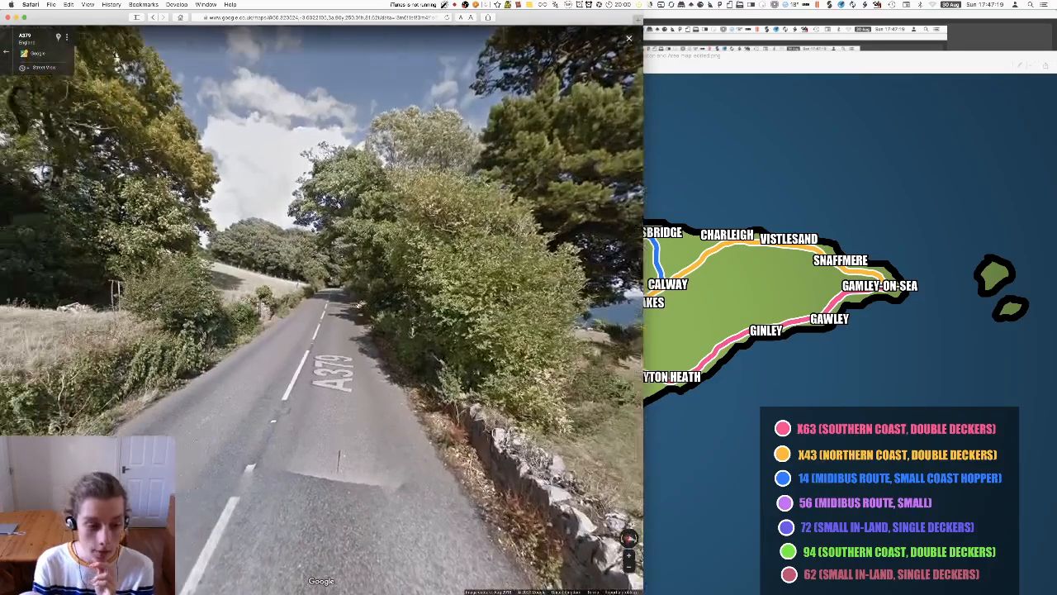
key(super+n)
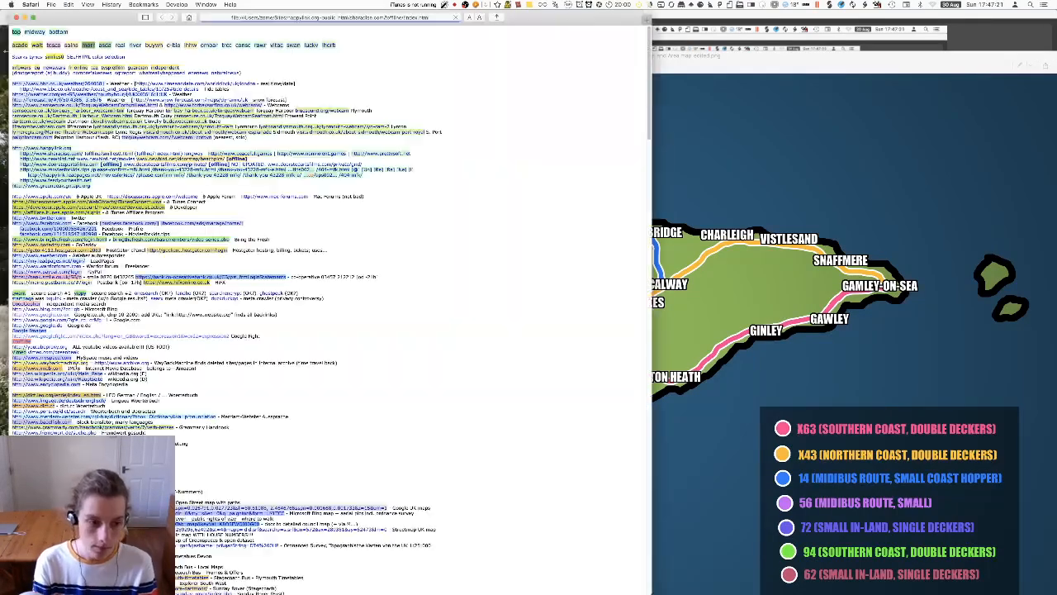
click(41, 330)
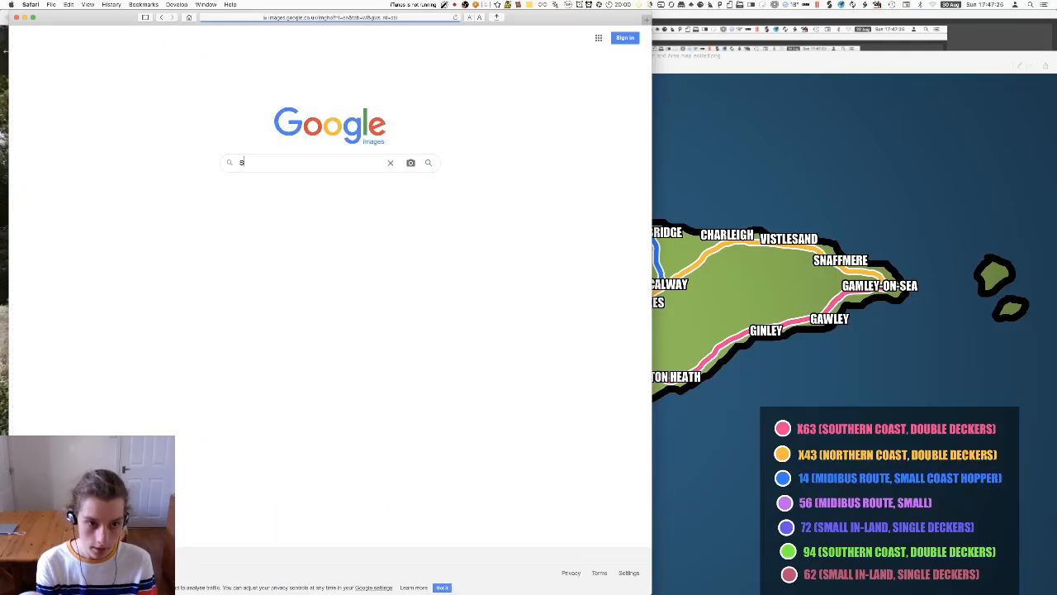
text(Stagecoach ALX400)
key(Return)
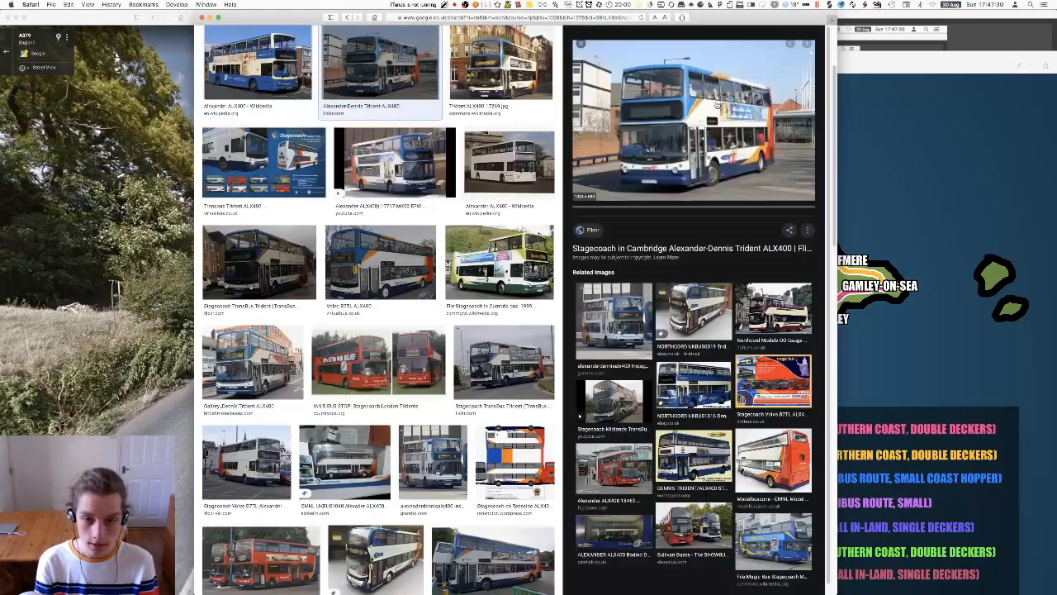
Step: View the Stagecoach Merseyside Trident ALX400 photo, place its window beside Street View, and look along the A379 towards the sea
click(362, 214)
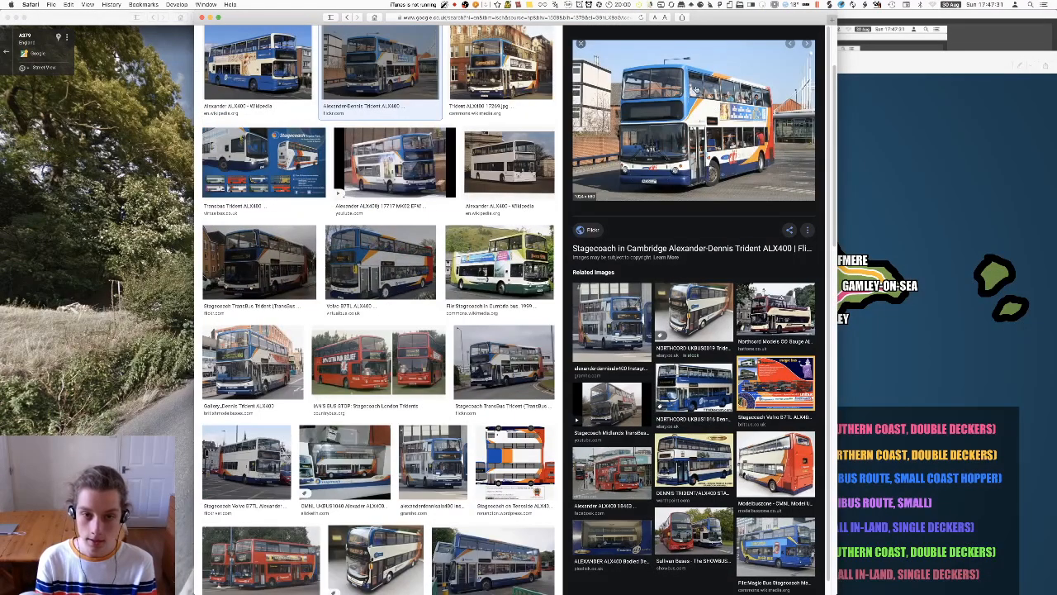
key(Right)
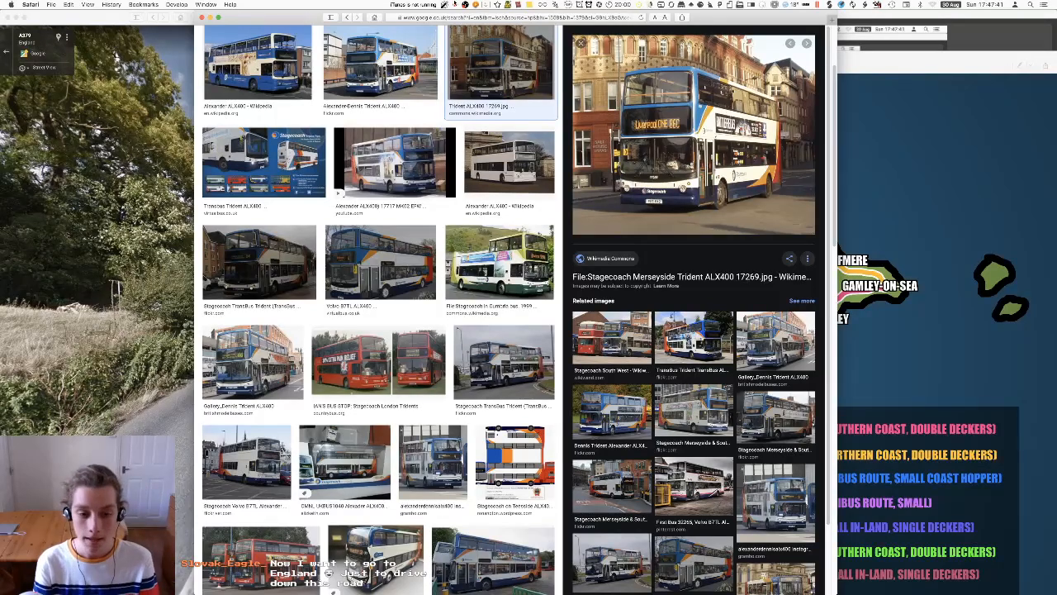
drag(301, 16, 448, 17)
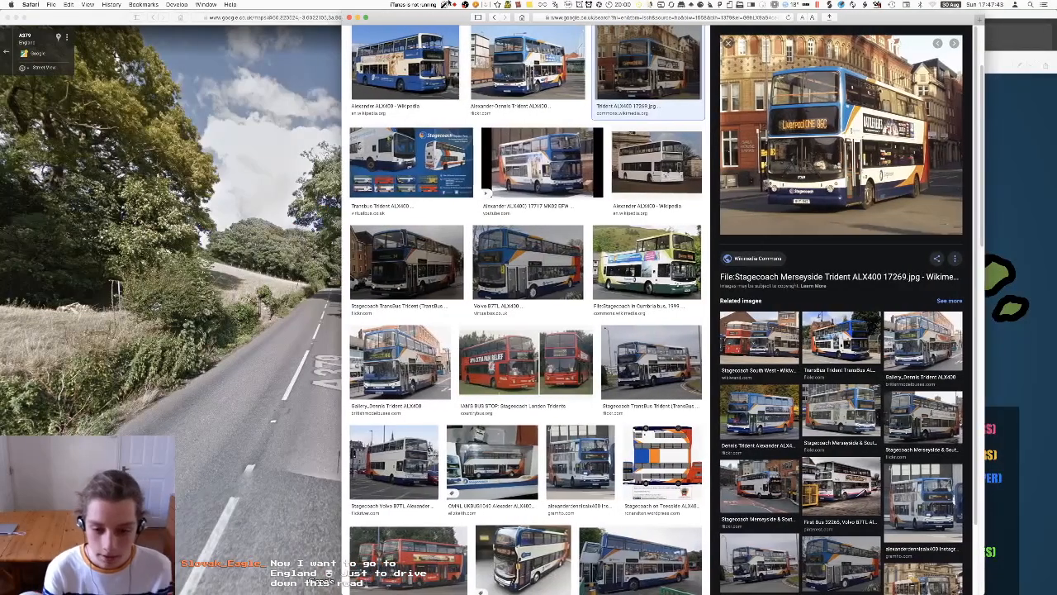
click(237, 272)
drag(460, 261, 185, 242)
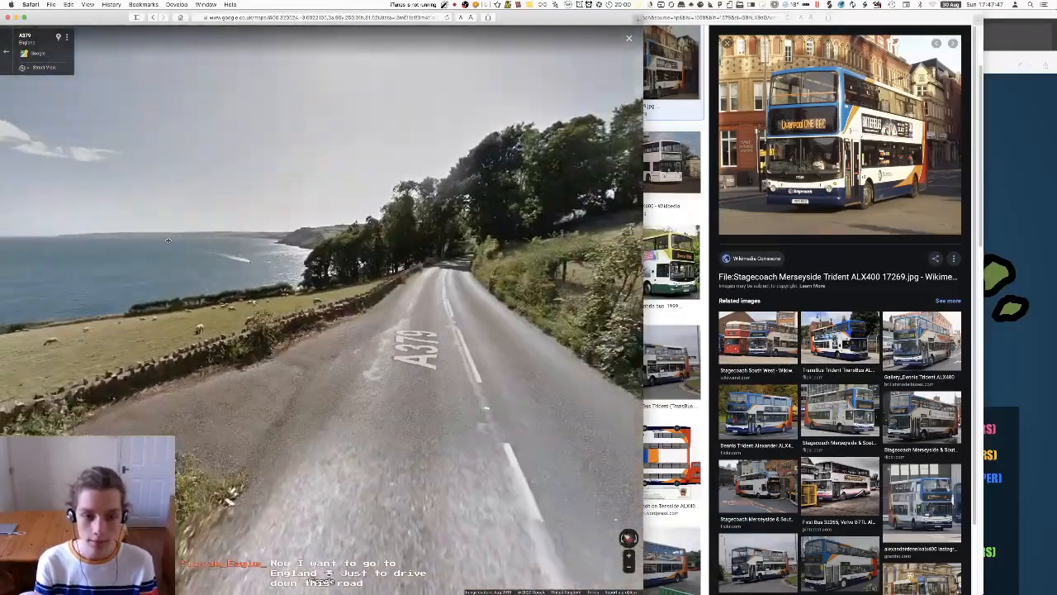
drag(444, 245, 446, 287)
Step: View the related photo of the TransBus Trident ALX400 18188, and close the image search window
click(841, 199)
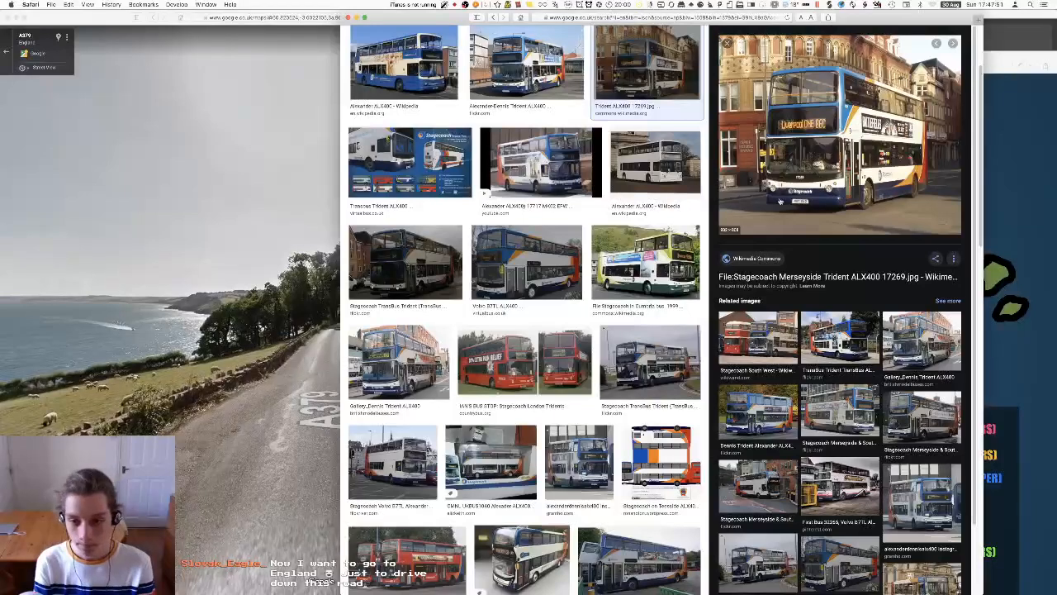
key(XF86MonBrightnessUp)
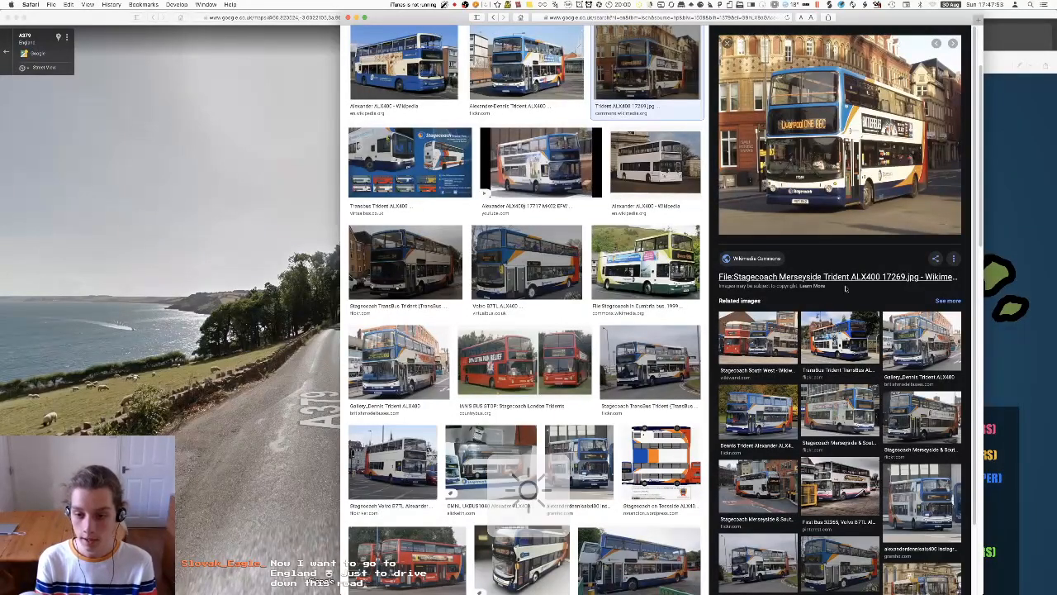
click(840, 335)
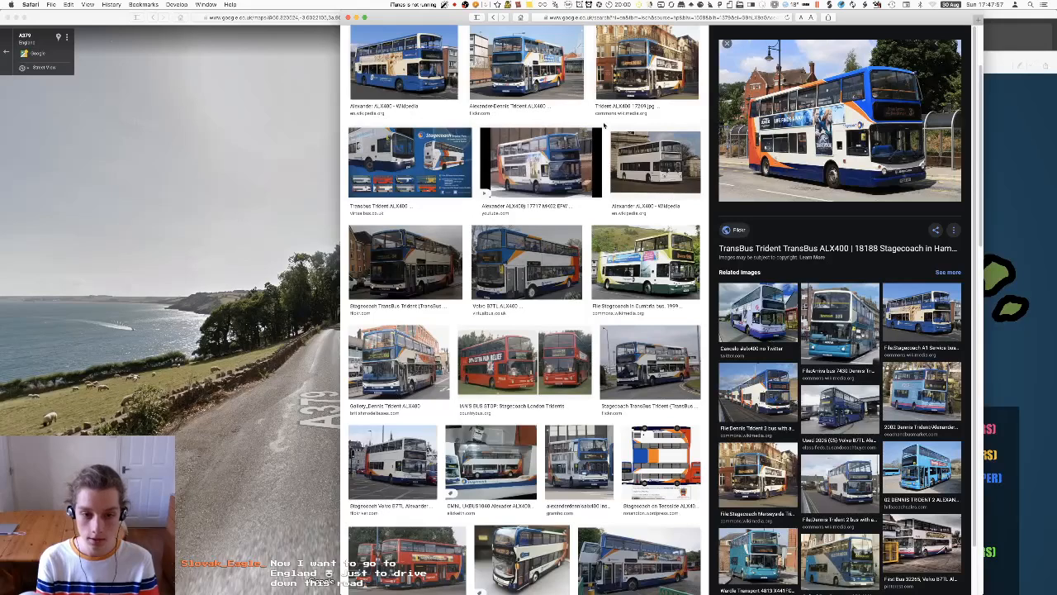
key(super+w)
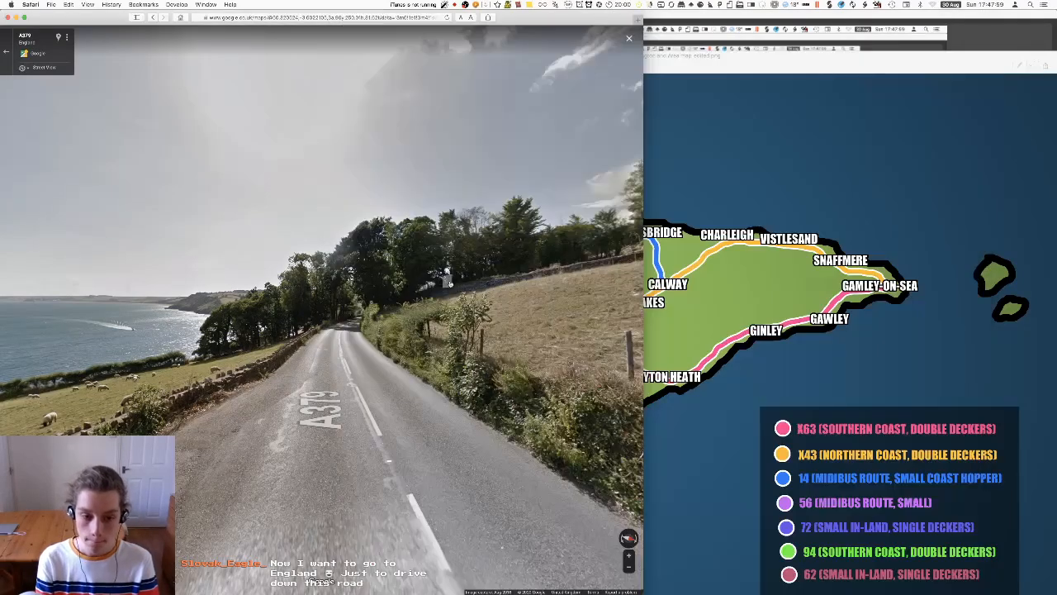
Step: Check the A379 location in the satellite view, and return to Street View on the coastal stretch beside the sheep field
drag(440, 296, 327, 307)
scroll(308, 281, down, 3)
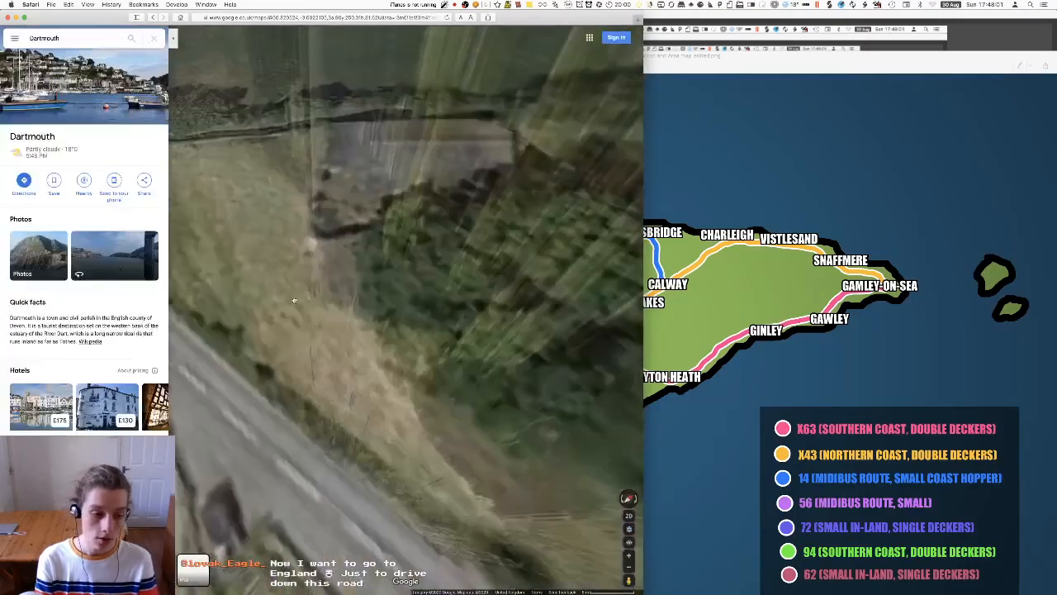
drag(99, 279, 63, 179)
drag(488, 251, 252, 351)
click(400, 371)
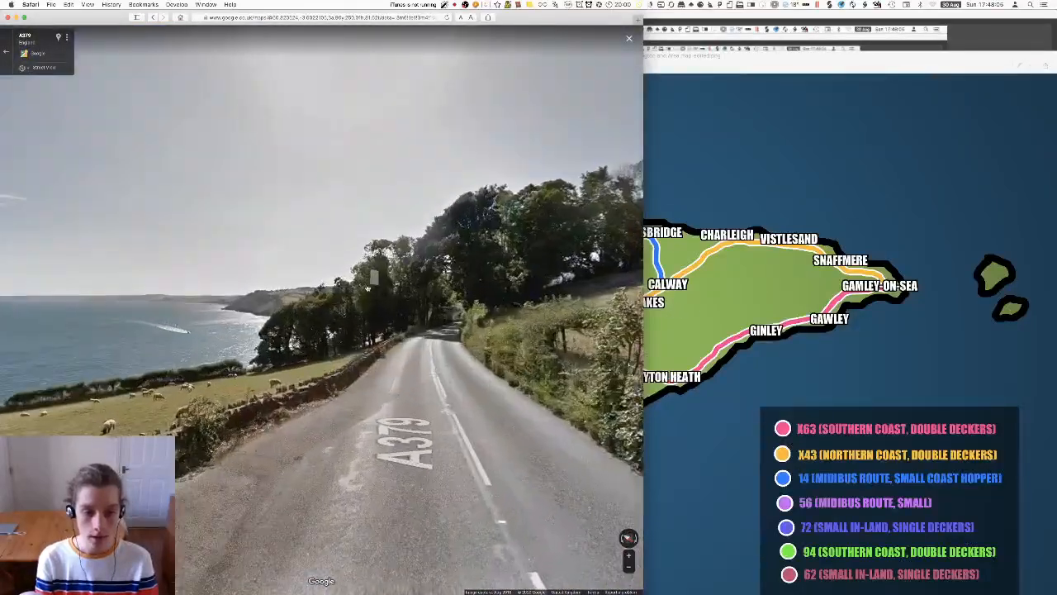
Step: Move along the A379 in Street View through the woods to the walled bend above the beach
click(444, 410)
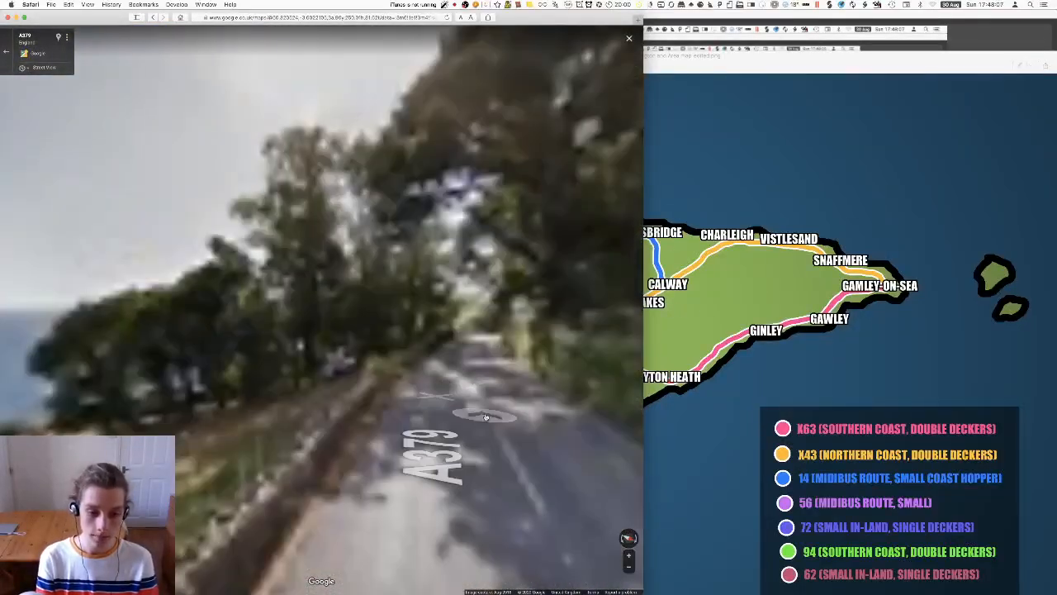
click(459, 361)
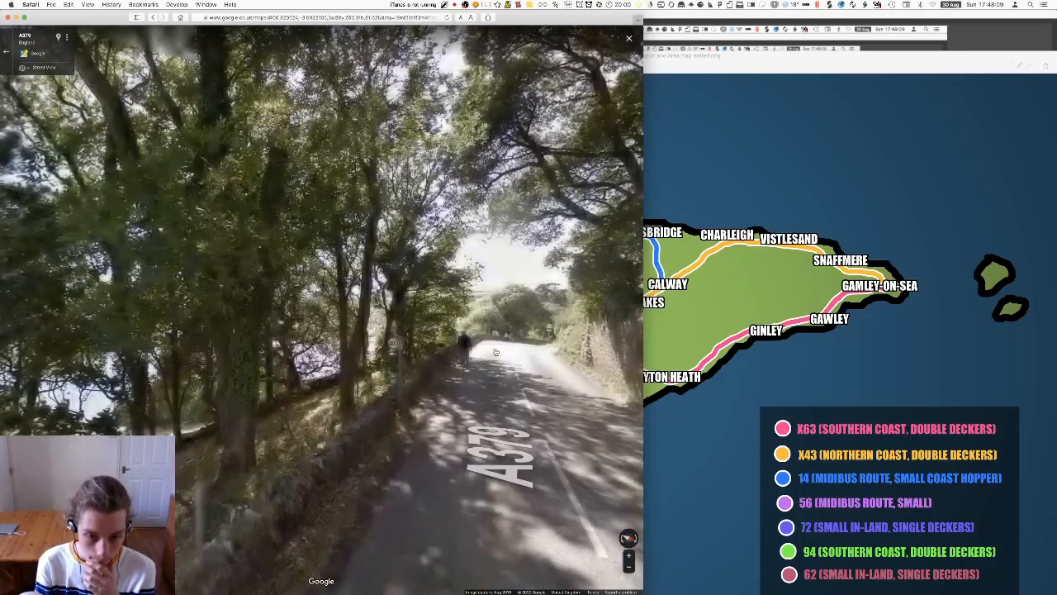
click(384, 372)
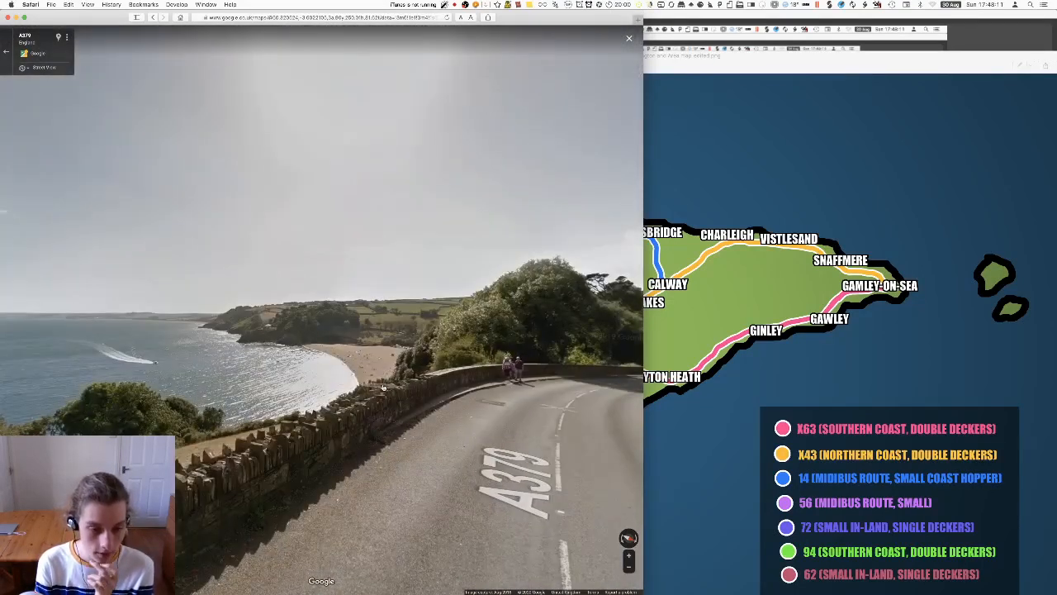
Step: Examine the beach, headland and sea beyond the stone wall, and continue down the A379 past the bend
click(348, 396)
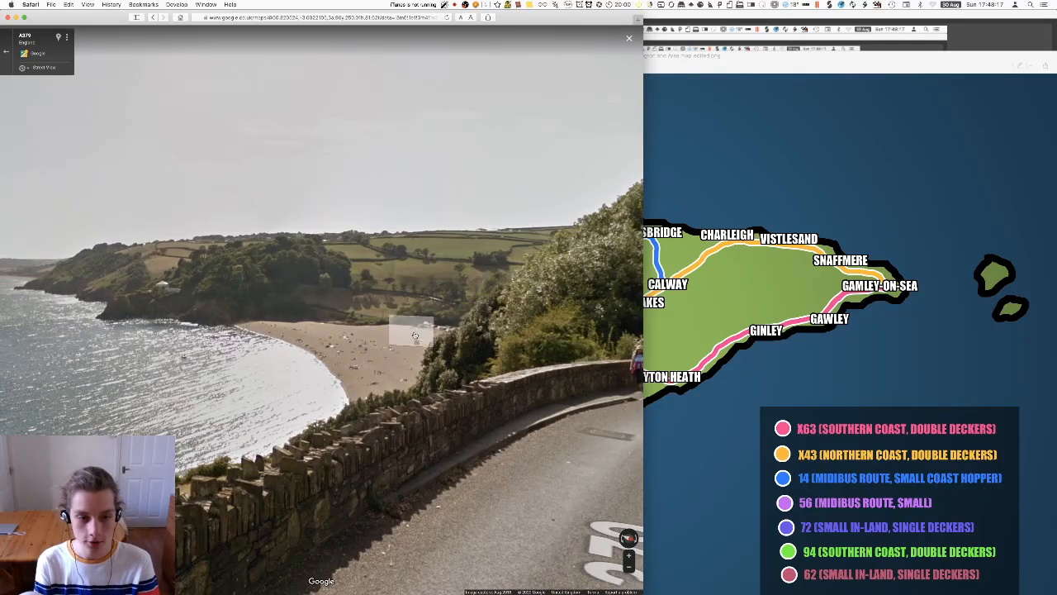
click(418, 329)
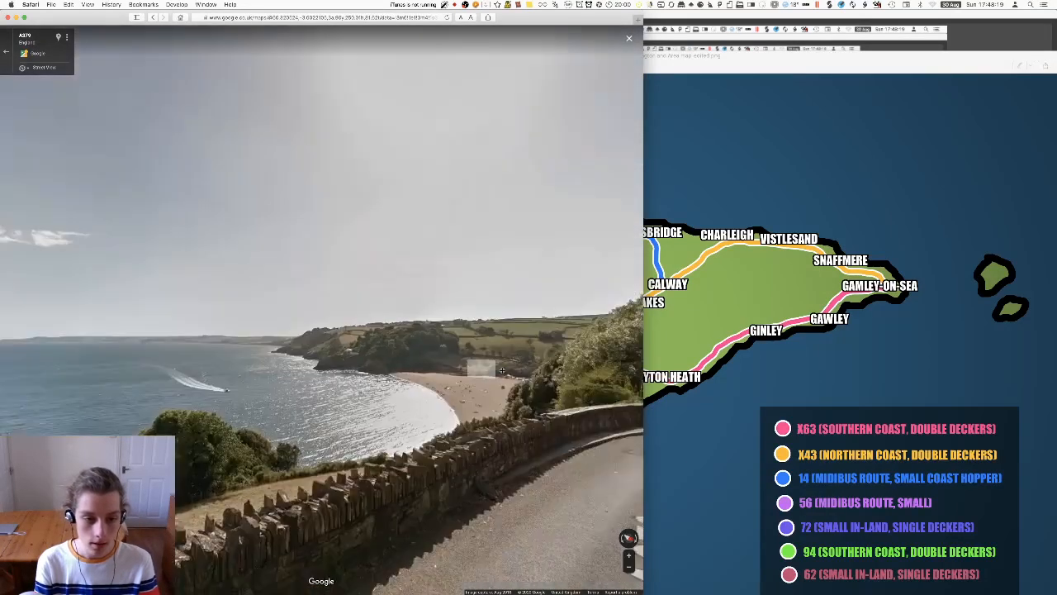
click(501, 370)
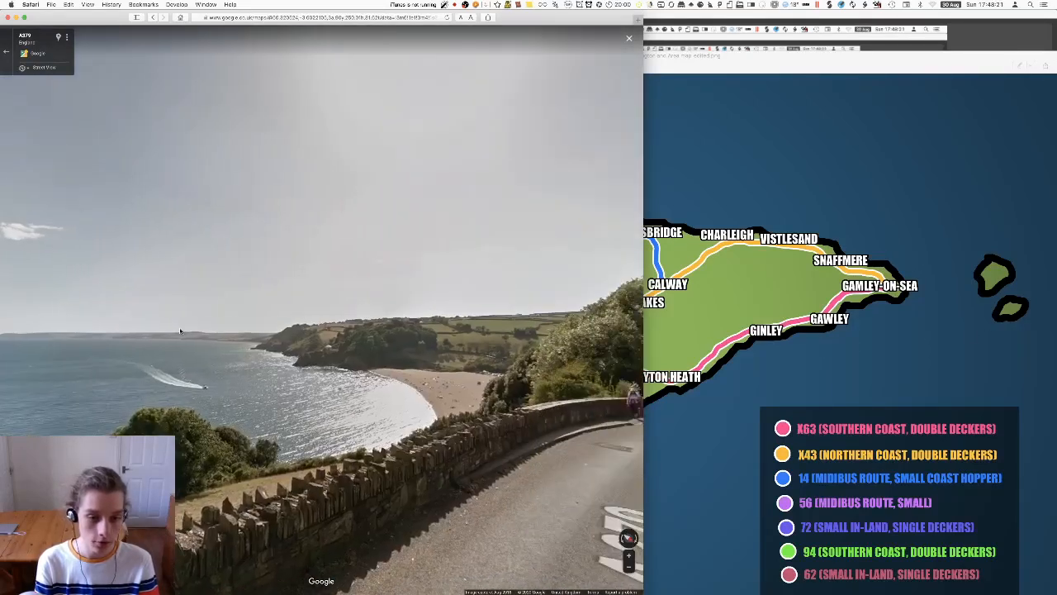
drag(180, 331, 174, 320)
click(492, 396)
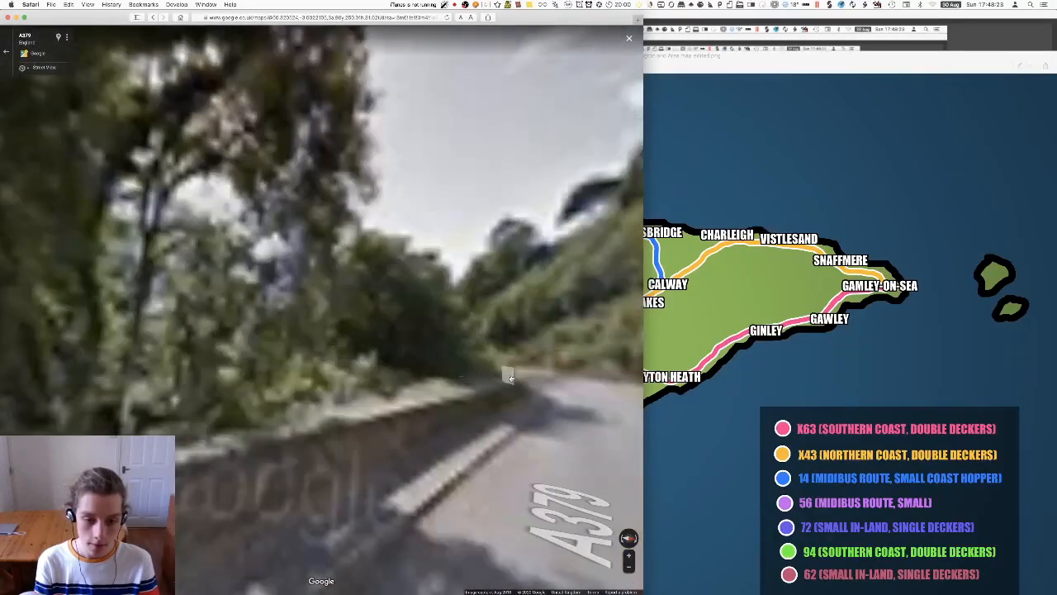
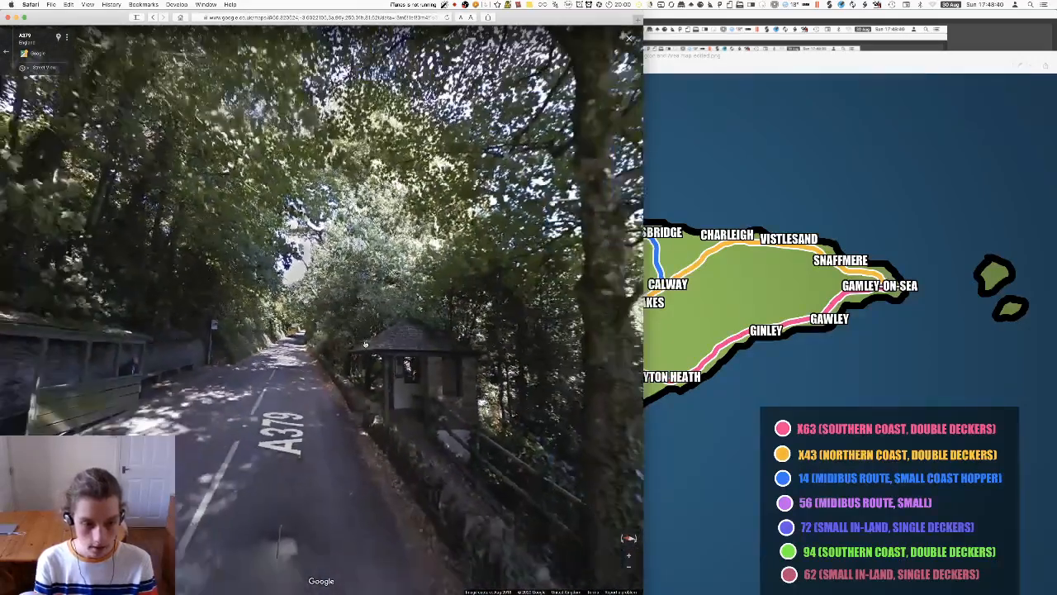
Step: Examine the roadside shelter and the Blackpool Sands sign in Street View, and look around the beach entrance road
drag(365, 343, 47, 285)
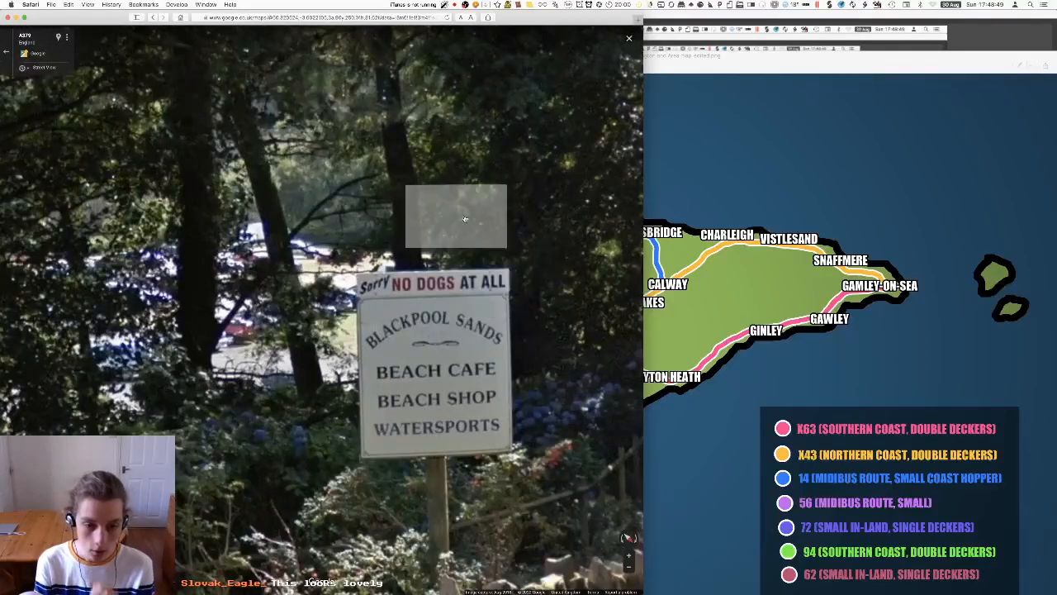
scroll(455, 346, down, 10)
drag(124, 320, 323, 304)
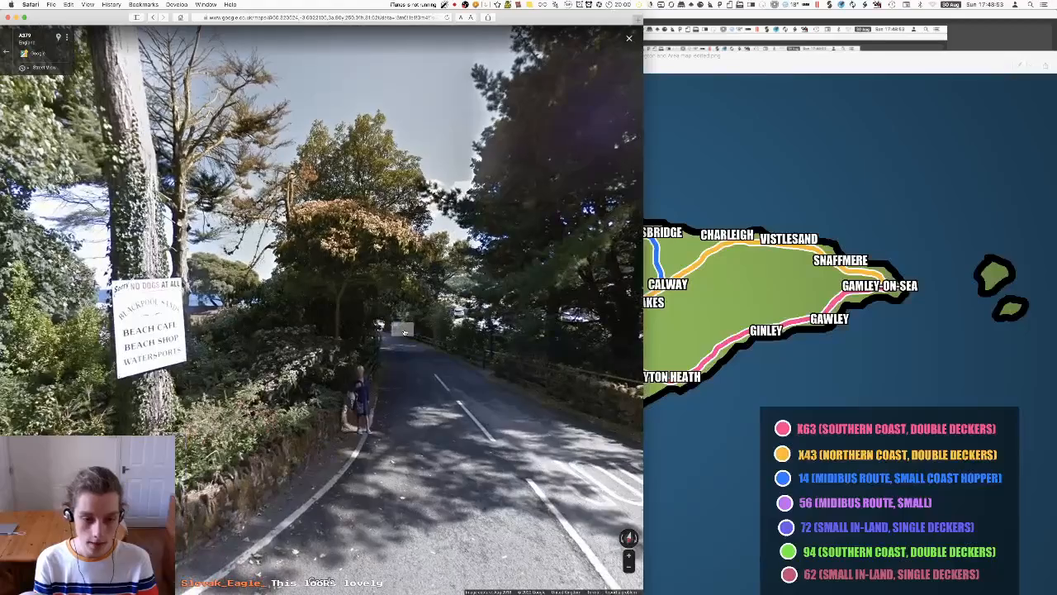
Step: Look over Blackpool Sands, its car parks and the surrounding coast in the satellite view, and bring up the beach's place preview
scroll(404, 332, down, 5)
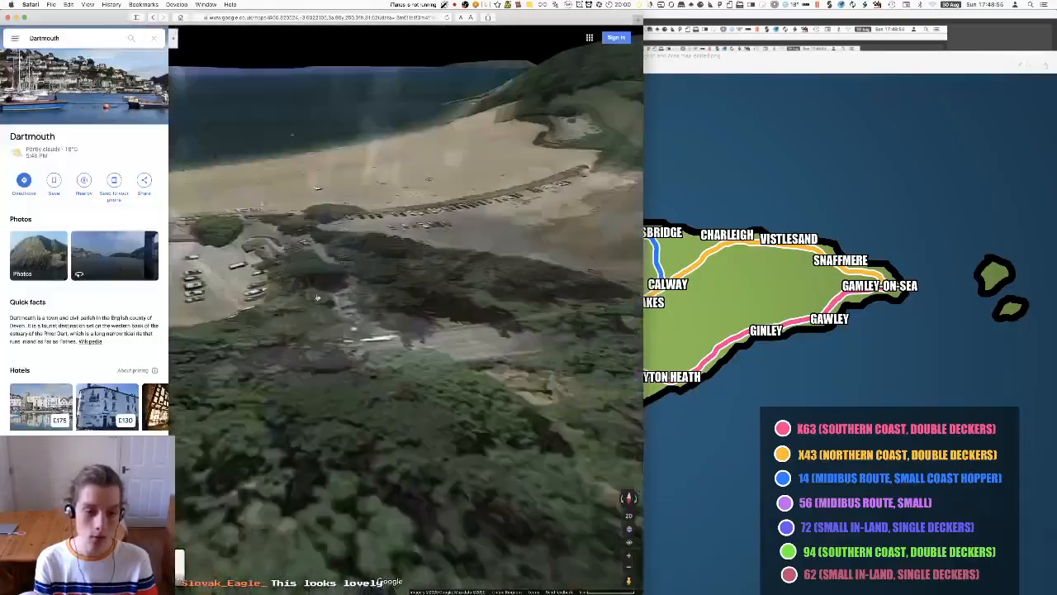
ctrl+drag(317, 297, 365, 348)
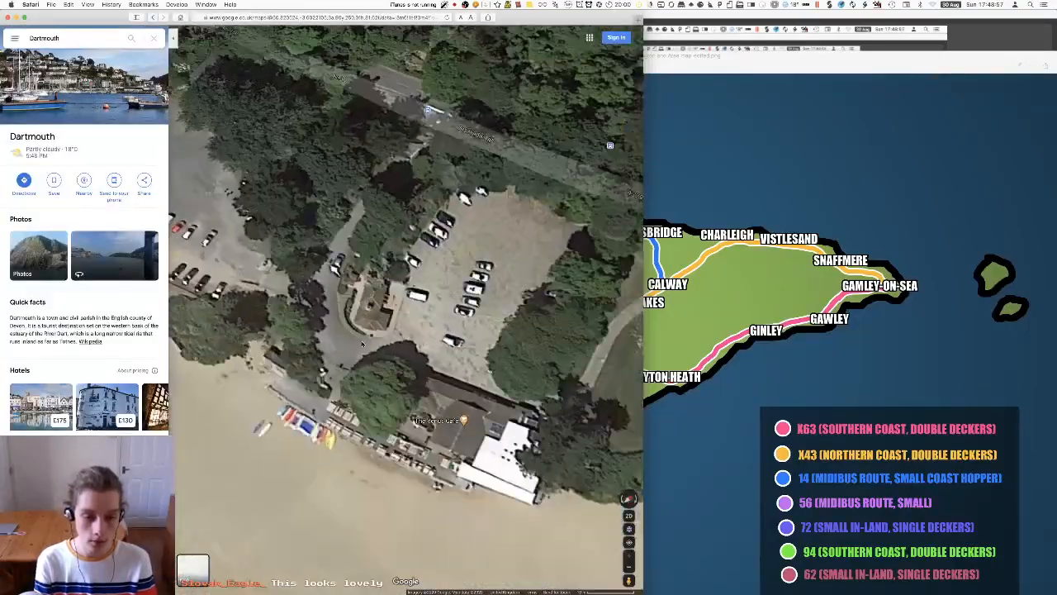
scroll(365, 348, down, 5)
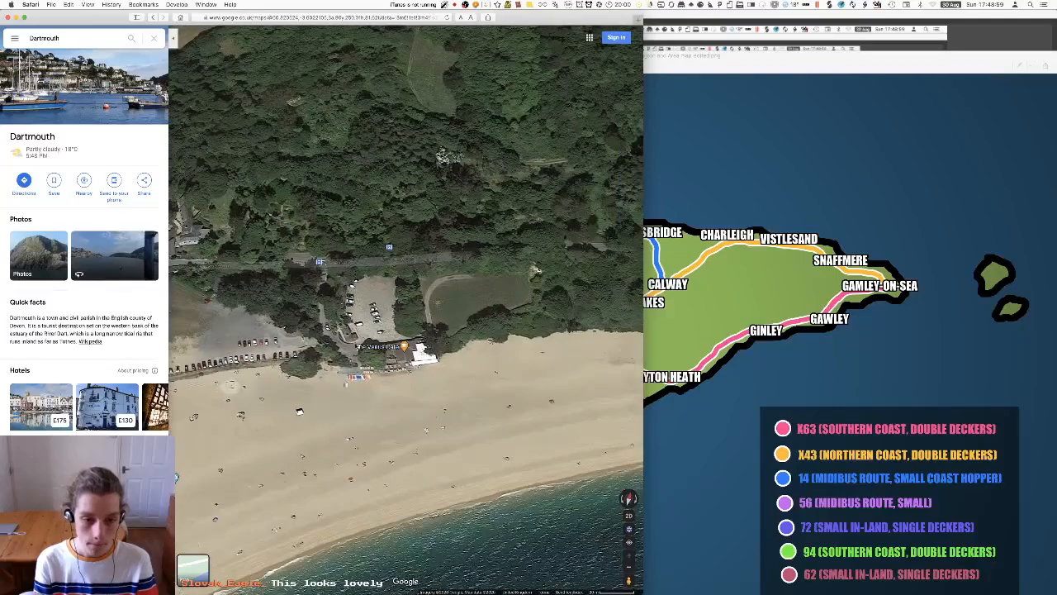
scroll(365, 350, down, 5)
drag(310, 403, 362, 318)
scroll(363, 318, down, 3)
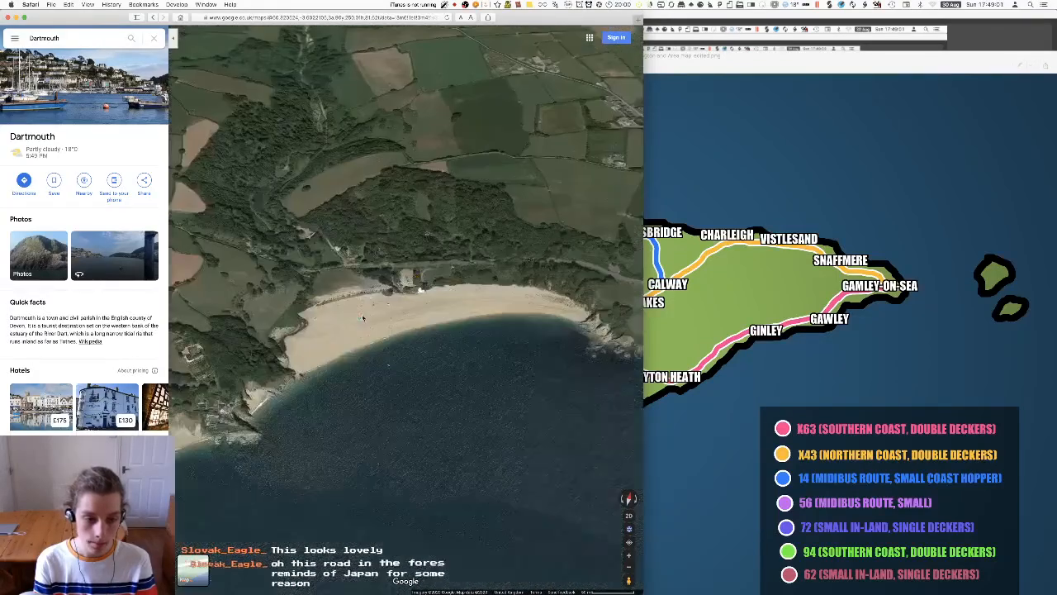
mouse_move(360, 317)
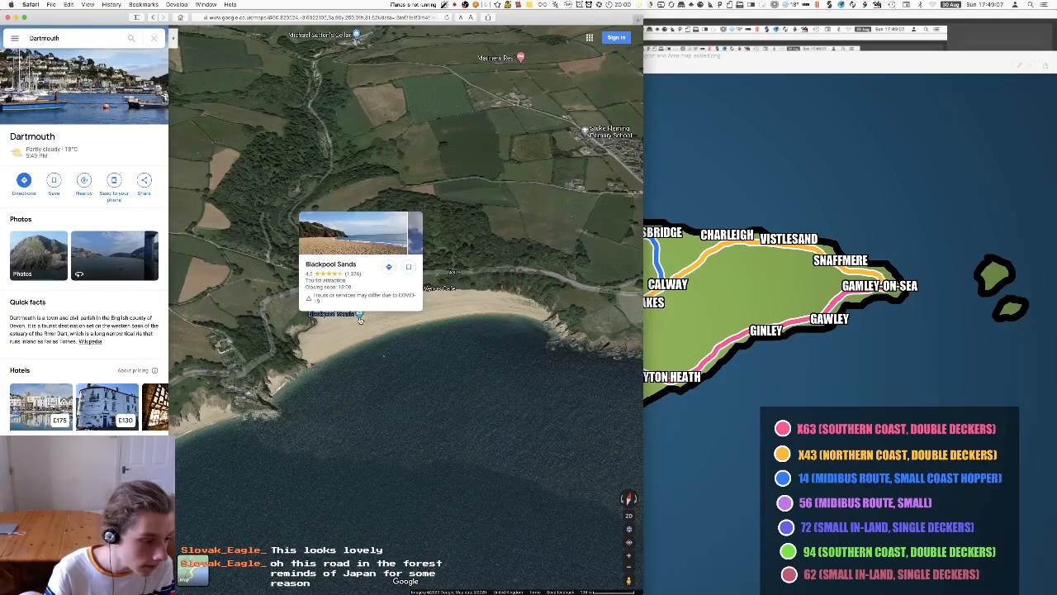
Step: Open Street View on the wooded A379 above Blackpool Sands, look both ways along the tree tunnel, and return to the satellite view
scroll(359, 319, up, 10)
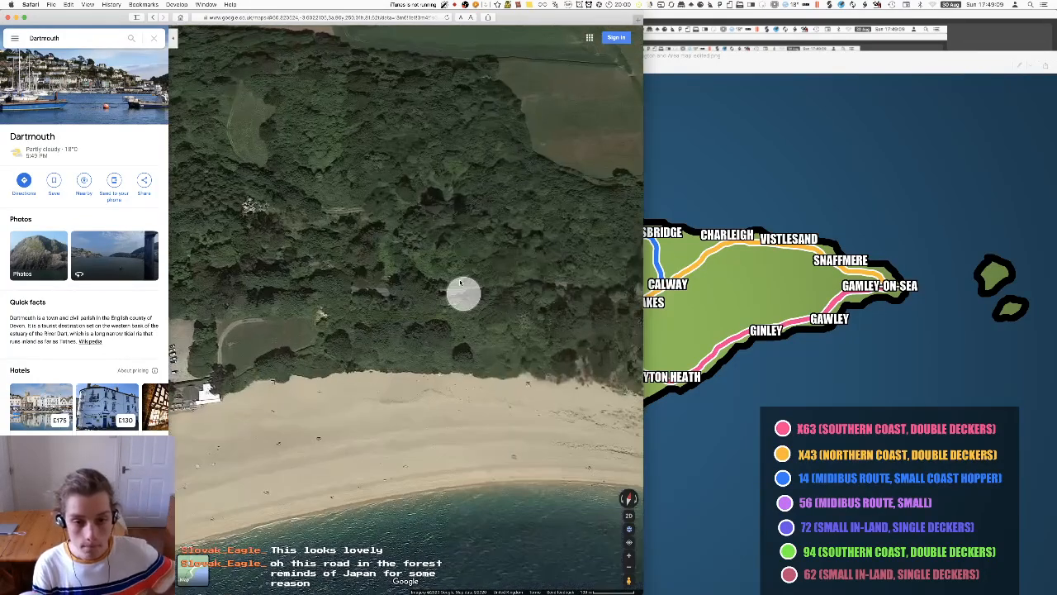
scroll(388, 340, up, 2)
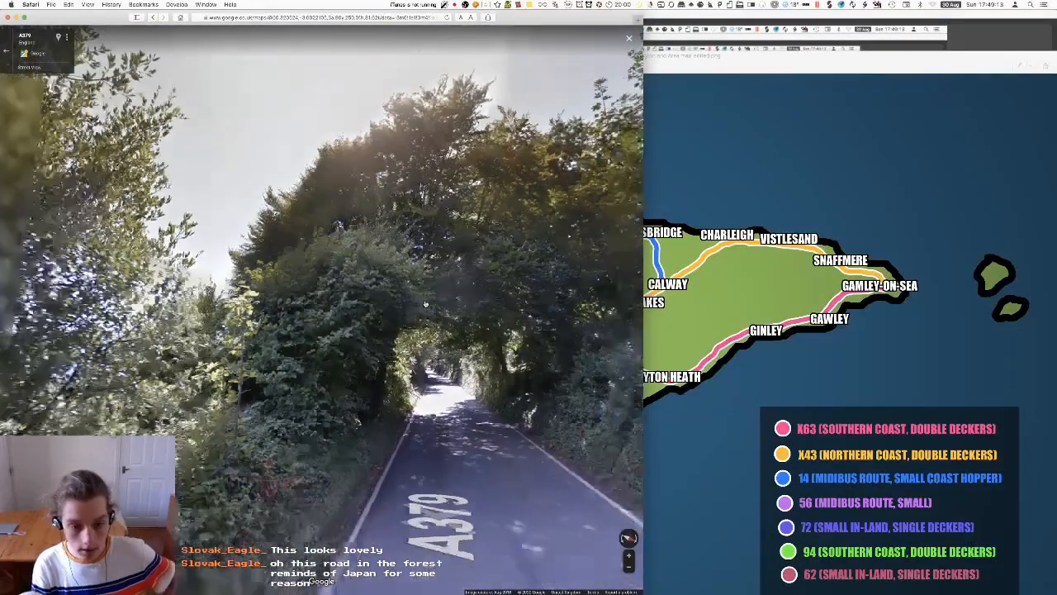
drag(328, 283, 389, 504)
click(388, 503)
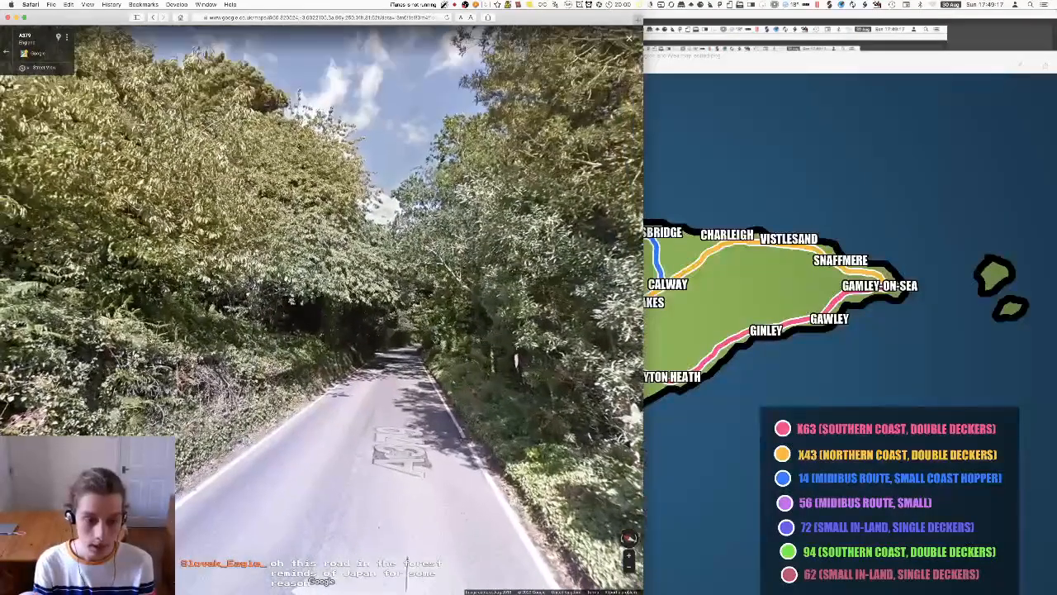
click(429, 440)
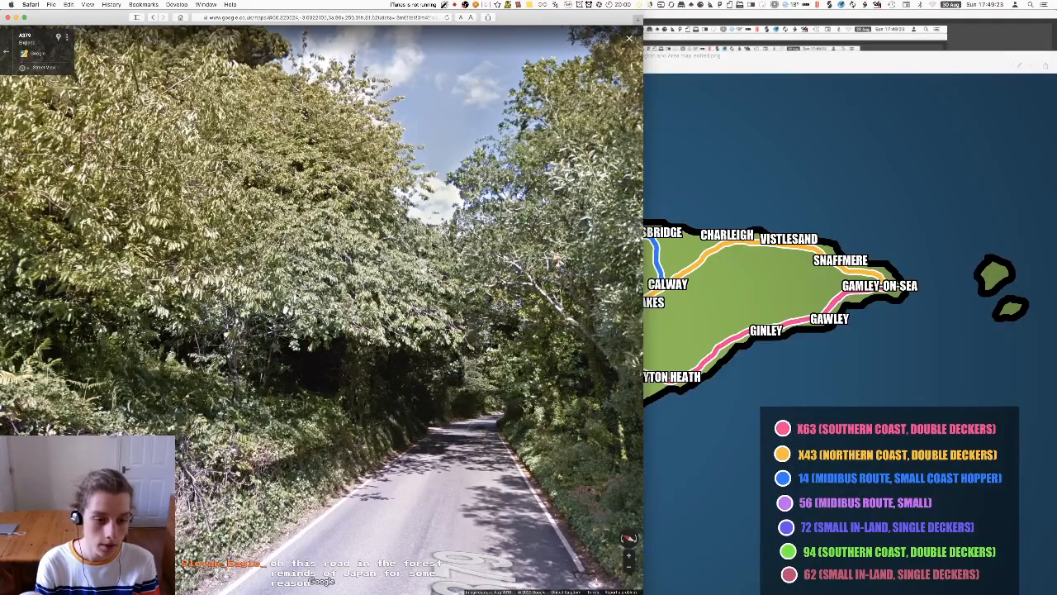
drag(190, 363, 594, 293)
drag(281, 305, 496, 323)
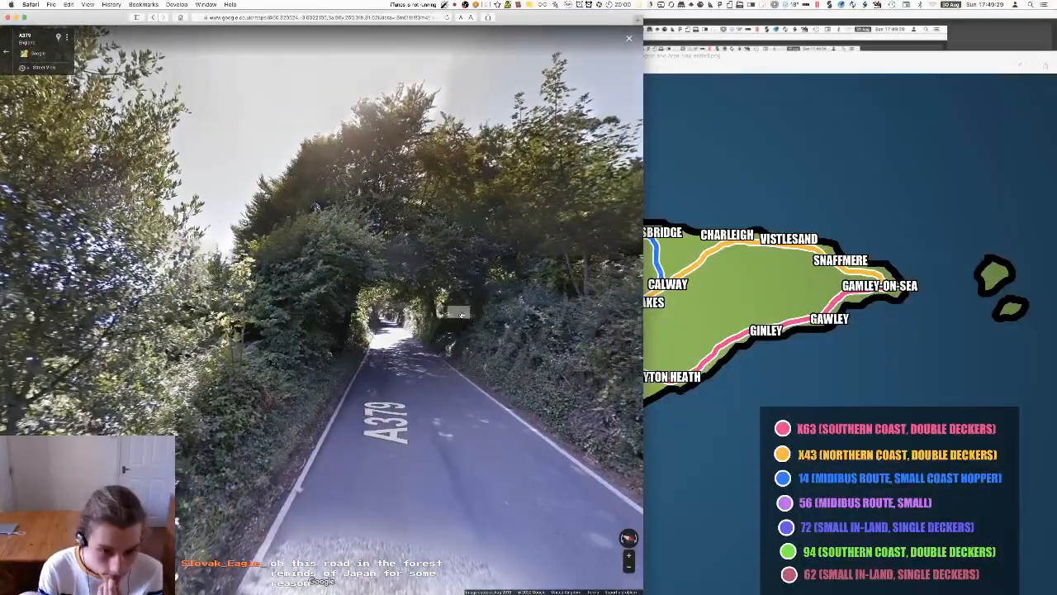
key(Escape)
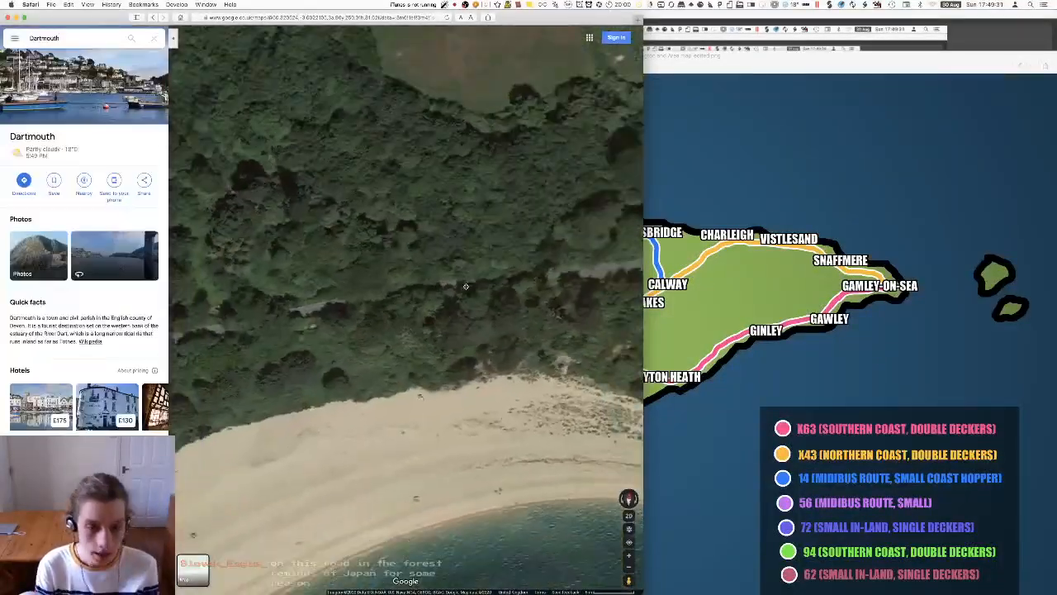
Step: Look over Blackpool Sands and the surrounding coast and fields in the satellite view
scroll(510, 277, down, 5)
drag(305, 306, 381, 281)
scroll(376, 280, down, 3)
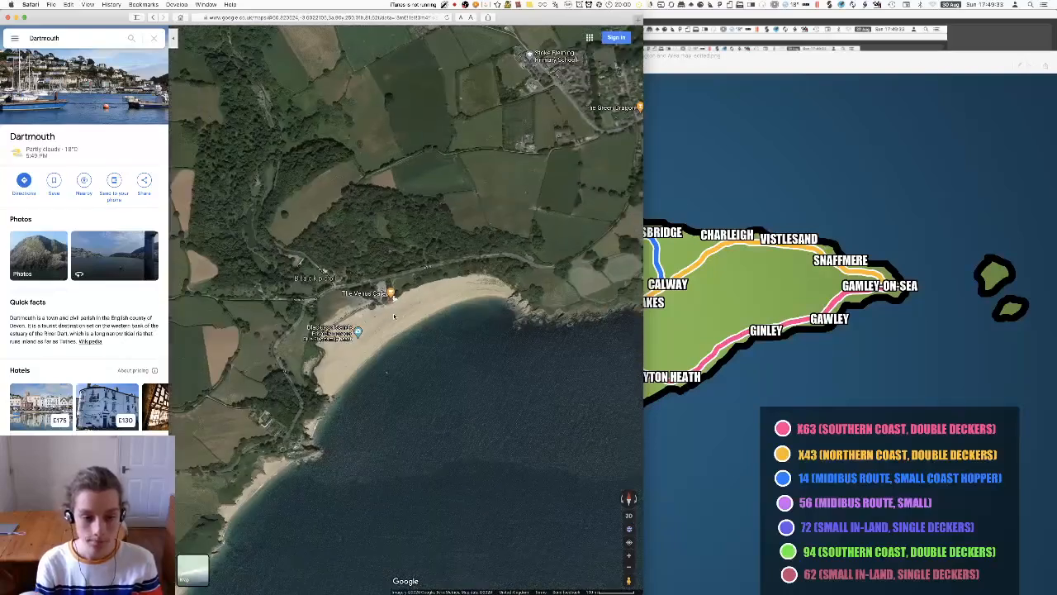
click(852, 286)
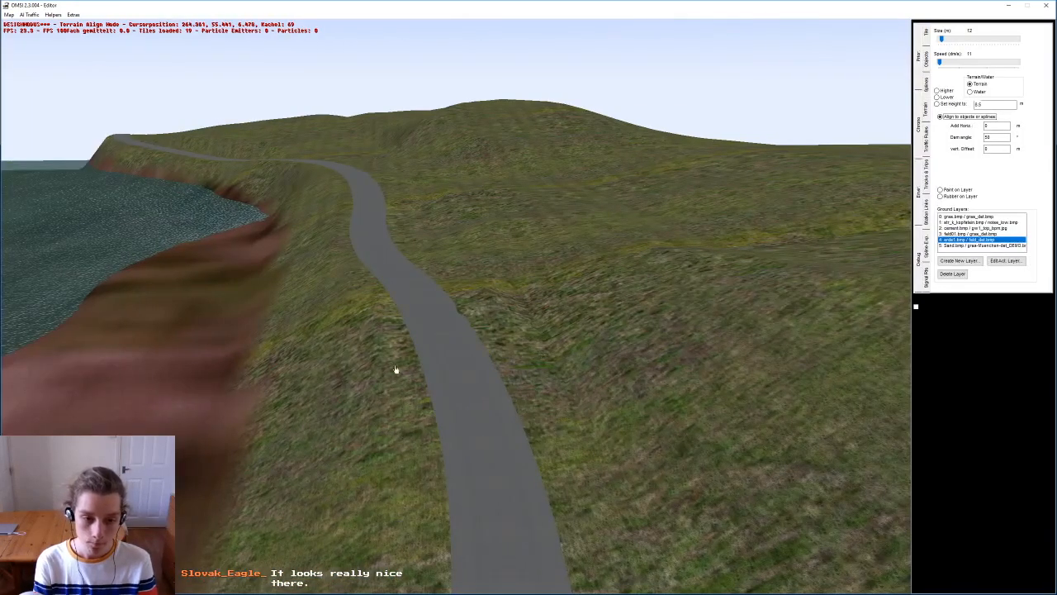
Step: Switch to the OMSI editor and follow the coast road past the trees and cliffs to the river bridge
right_drag(396, 370, 363, 376)
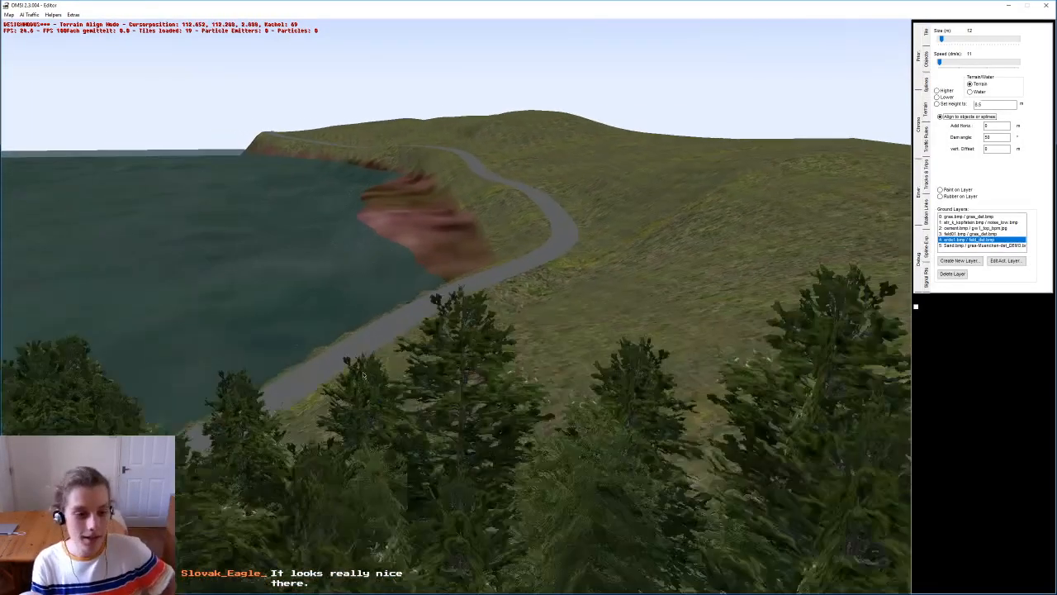
middle_drag(364, 376, 397, 410)
right_drag(397, 410, 437, 291)
mouse_move(445, 278)
middle_down()
mouse_move(434, 276)
mouse_move(459, 277)
middle_up()
mouse_move(459, 278)
right_down()
mouse_move(468, 250)
mouse_move(496, 278)
mouse_move(422, 326)
mouse_move(419, 347)
mouse_move(476, 335)
mouse_move(476, 270)
mouse_move(453, 265)
mouse_move(465, 279)
right_up()
middle_drag(465, 279, 691, 337)
right_drag(691, 337, 524, 182)
middle_drag(523, 181, 545, 186)
right_drag(545, 187, 580, 212)
middle_drag(580, 213, 604, 276)
right_drag(604, 276, 453, 358)
Step: Put the editor in object mode and examine the road bridge, its railings and the rocks around the river mouth
click(925, 61)
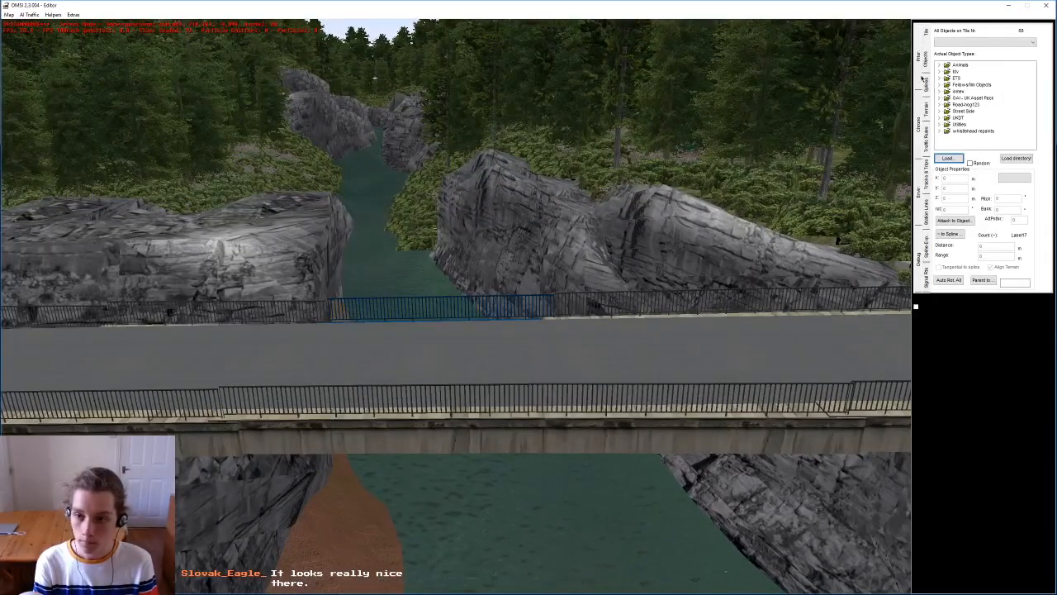
right_drag(533, 433, 474, 345)
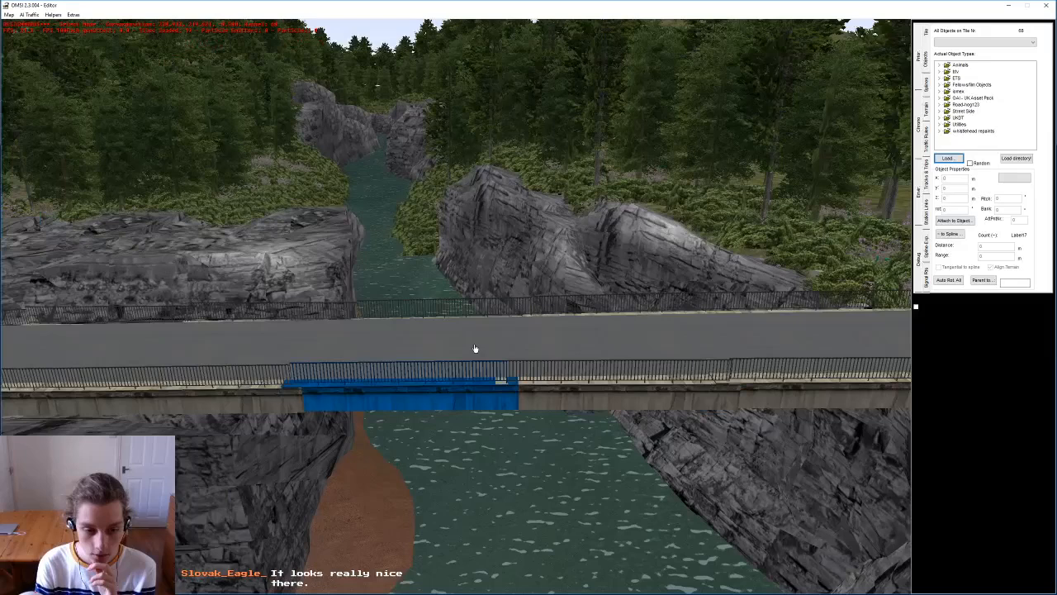
right_drag(489, 446, 479, 332)
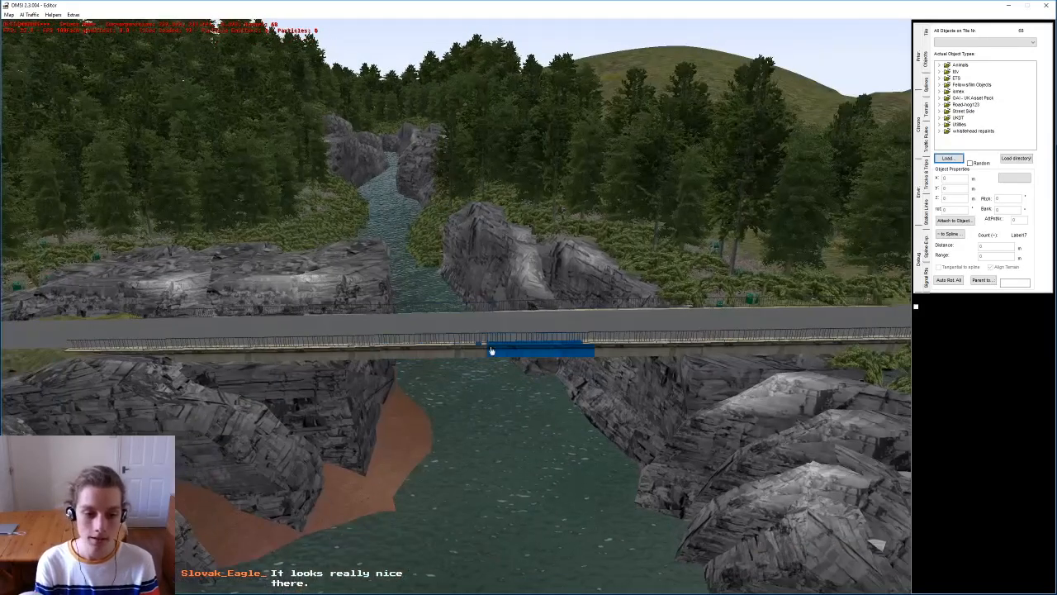
right_drag(413, 380, 391, 348)
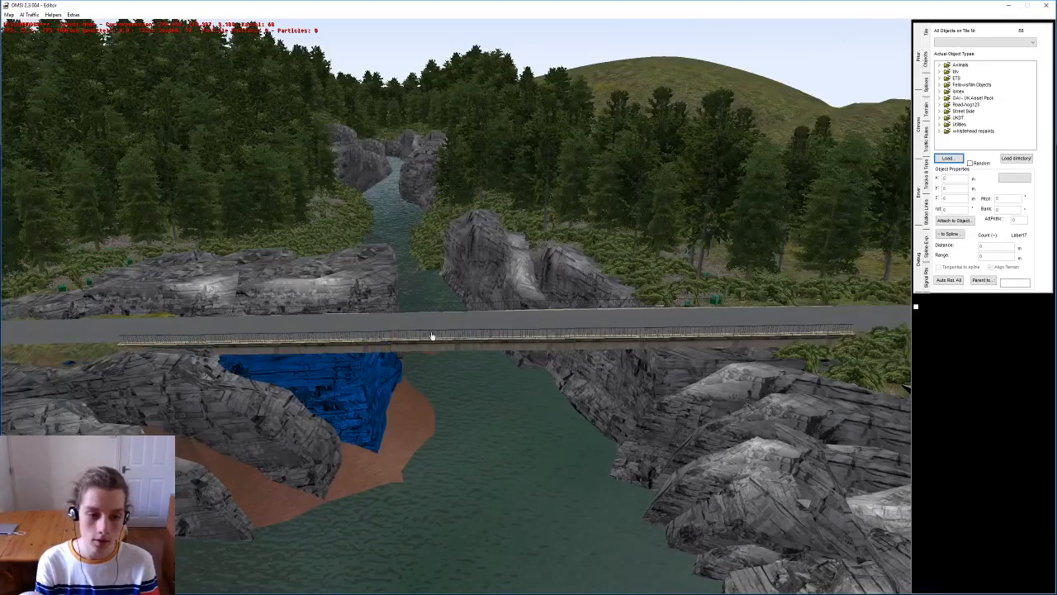
right_drag(543, 342, 507, 323)
middle_drag(507, 323, 632, 324)
middle_drag(487, 285, 529, 283)
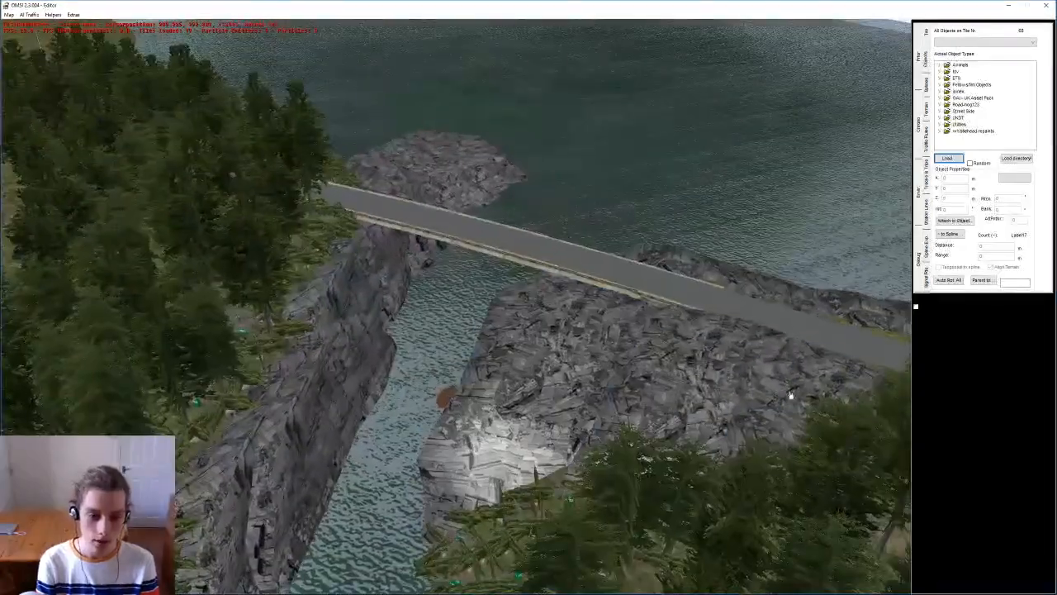
middle_drag(422, 219, 685, 289)
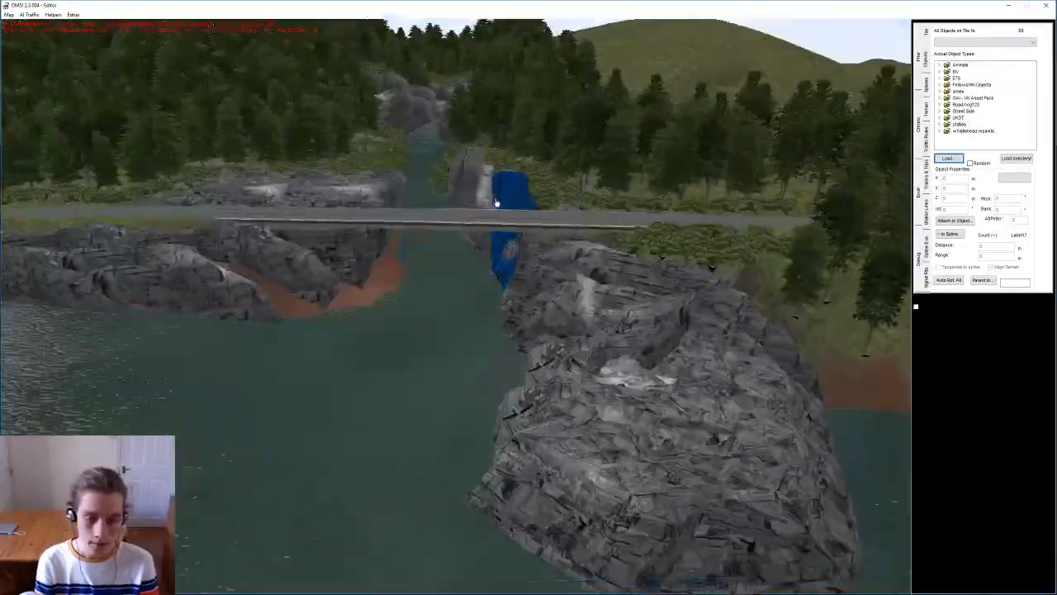
Step: Inspect the rock faces and riverbanks beside the bridge from the seaward and forest sides
right_drag(382, 147, 521, 213)
right_drag(540, 519, 521, 443)
middle_drag(521, 443, 370, 397)
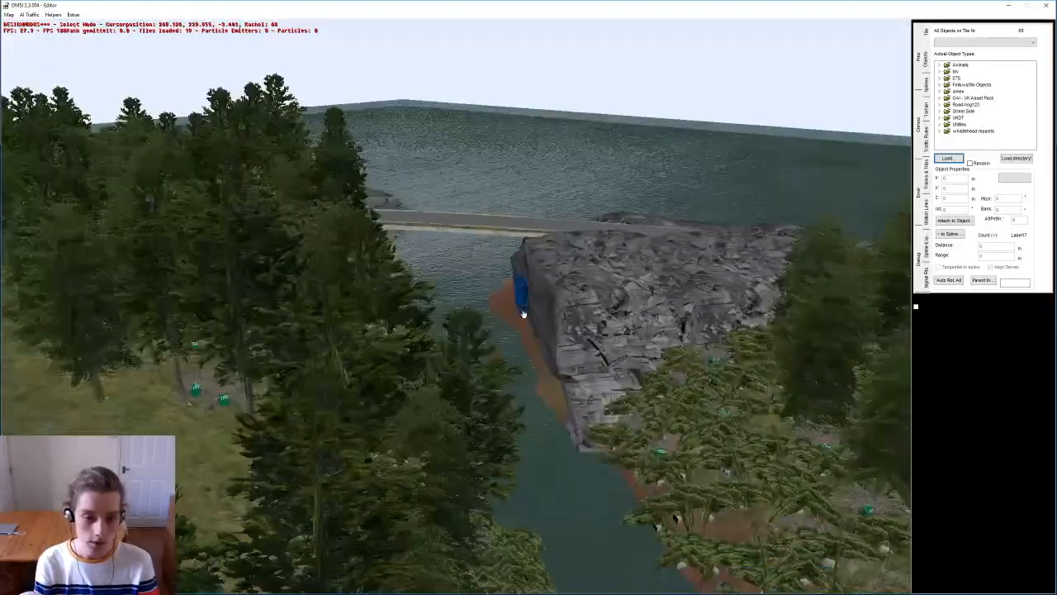
right_drag(525, 303, 755, 463)
middle_drag(756, 463, 772, 378)
middle_drag(326, 267, 372, 261)
right_drag(347, 236, 446, 242)
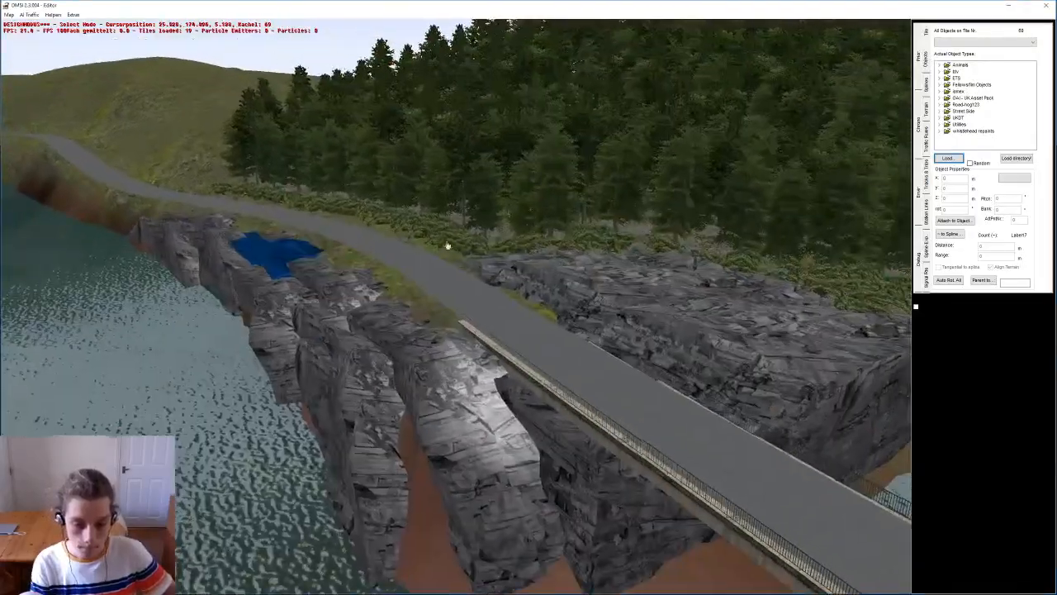
Step: Follow the coast road away from the bridge and examine where the rock cliff objects end against the bare earth slope
middle_drag(446, 242, 446, 251)
right_drag(446, 251, 323, 189)
middle_drag(323, 189, 698, 206)
key(Up)
right_drag(698, 206, 644, 275)
middle_drag(644, 275, 699, 289)
right_drag(699, 290, 663, 88)
middle_drag(664, 88, 642, 167)
right_drag(642, 167, 484, 405)
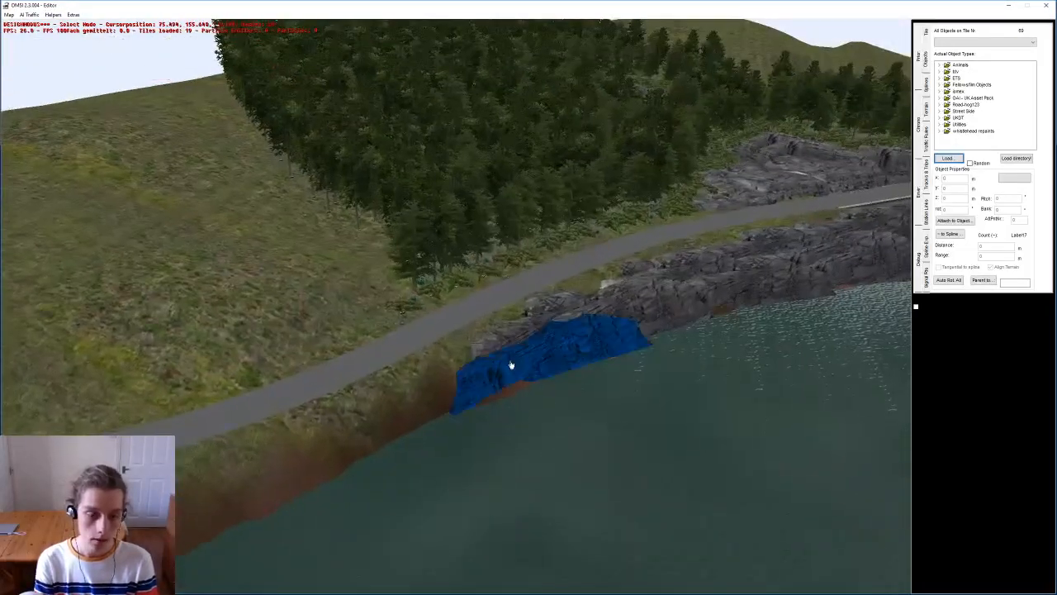
right_drag(510, 365, 512, 365)
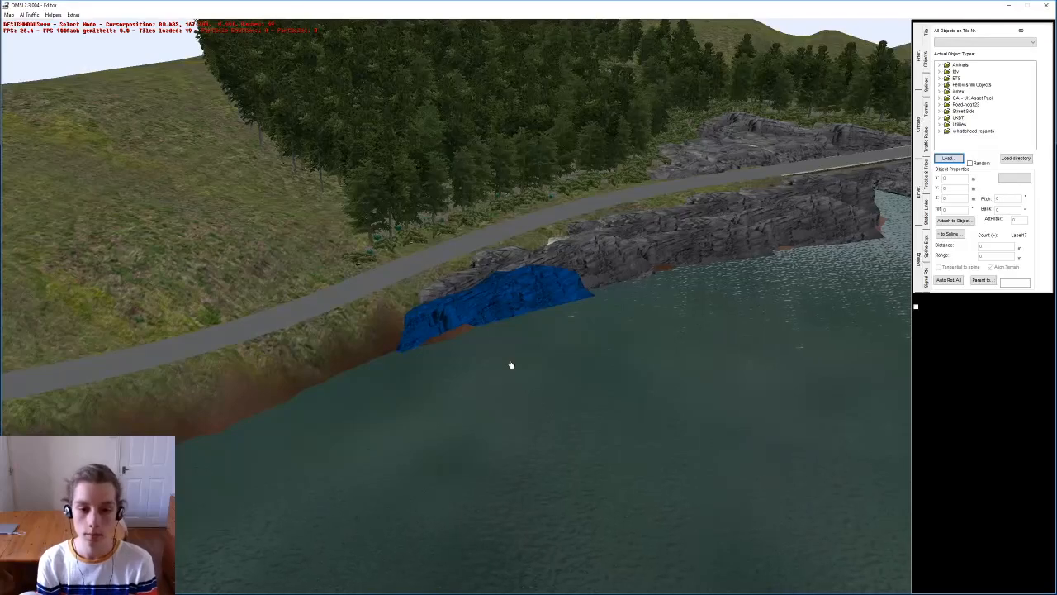
Step: Switch to the browser, open the Google home page from the start page's links, and postpone the privacy reminder
key(ctrl+Left)
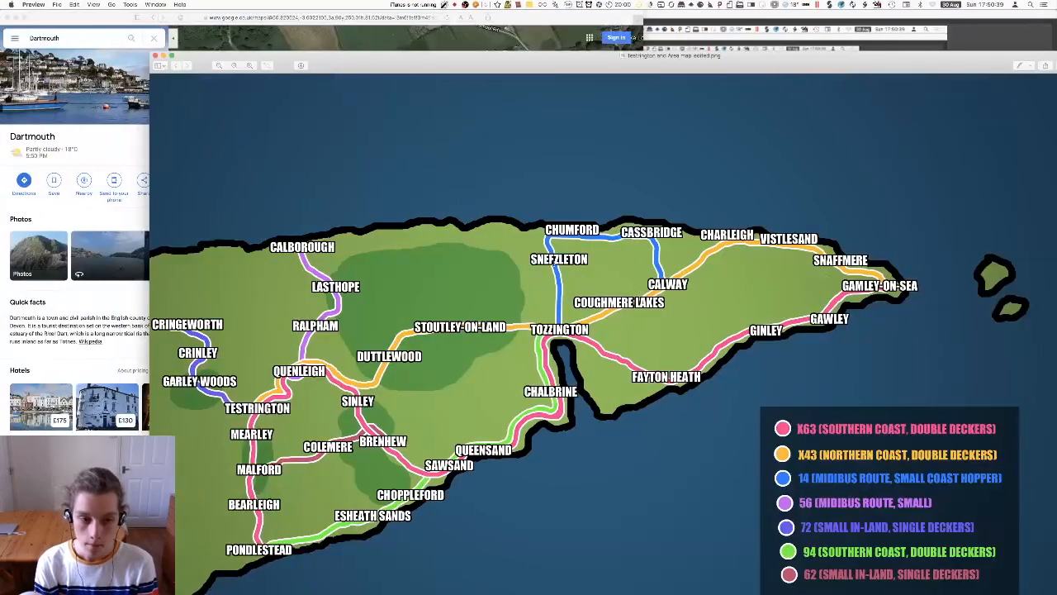
click(222, 13)
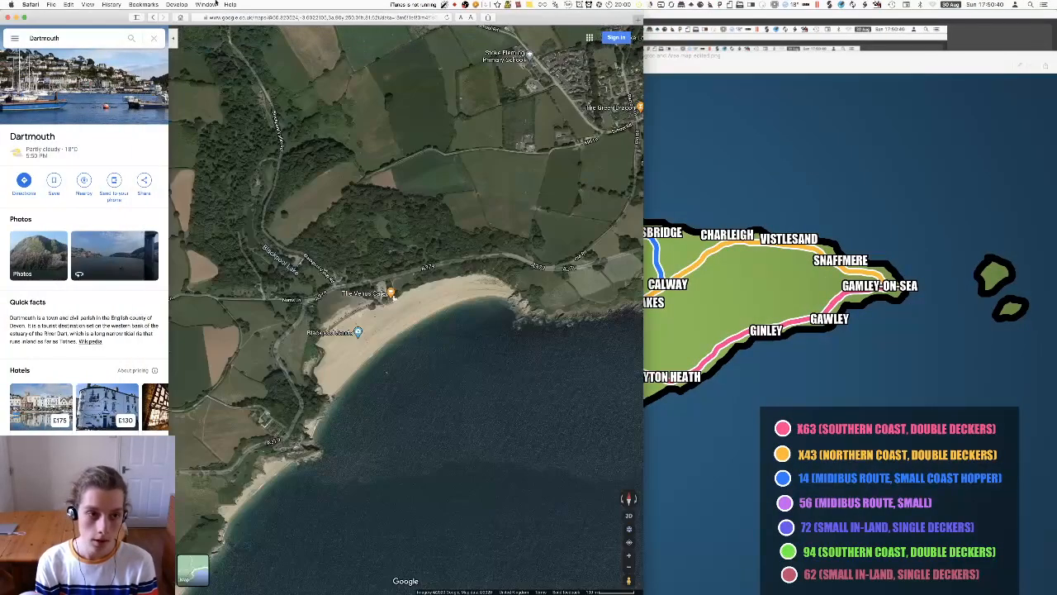
click(179, 19)
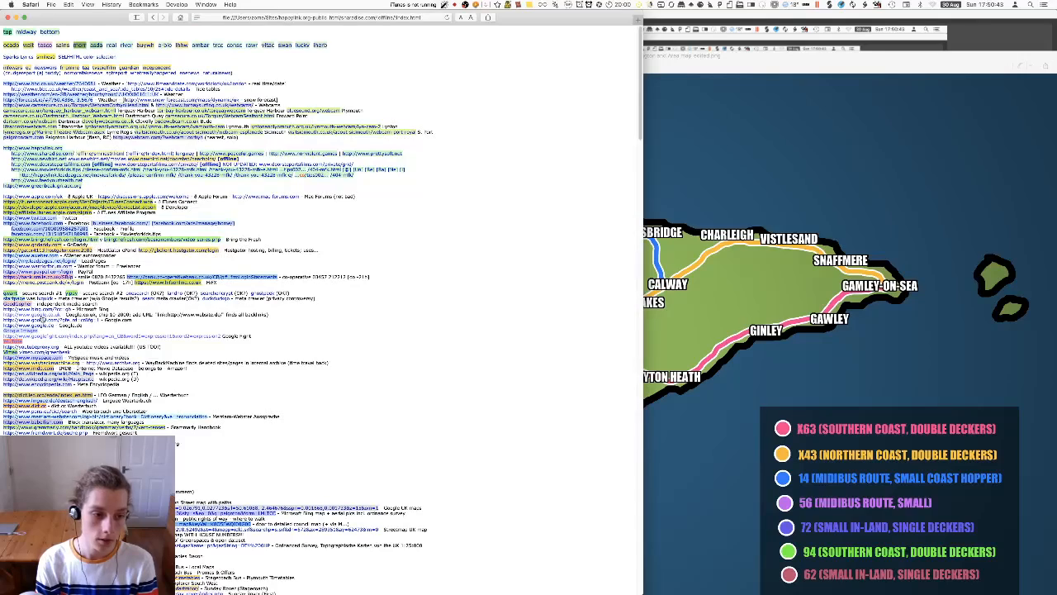
click(42, 316)
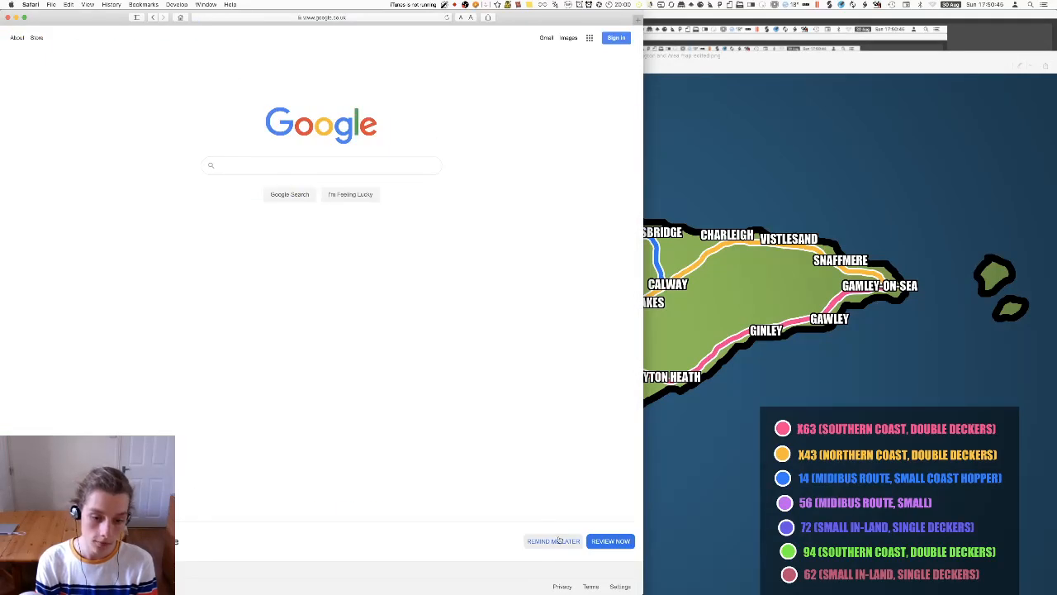
click(553, 541)
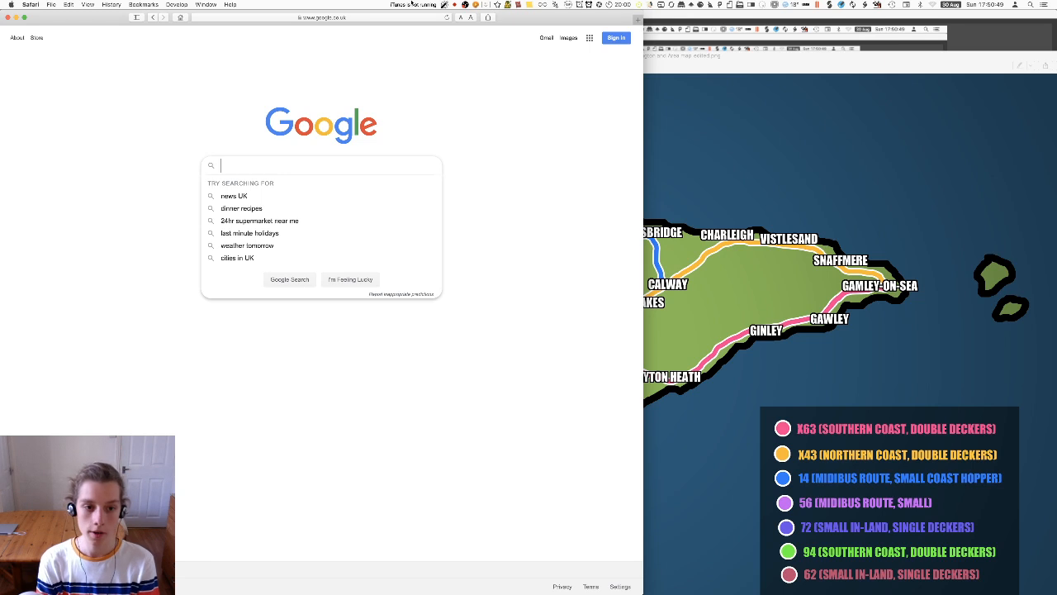
Step: Search Google for "First Mayflower 93" and show the image results
text(First Mayflower)
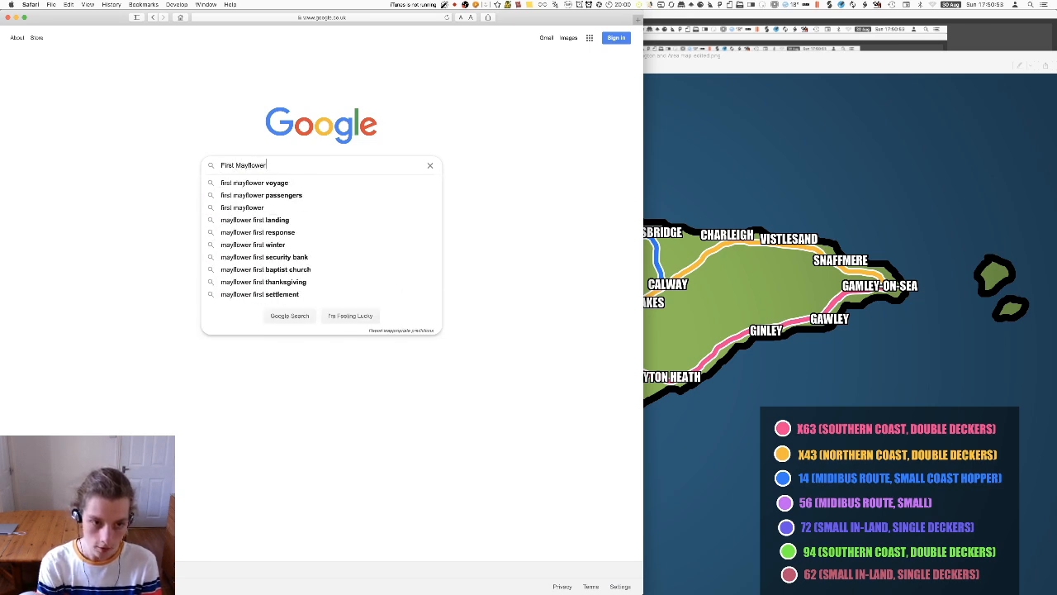
text( 93)
key(Return)
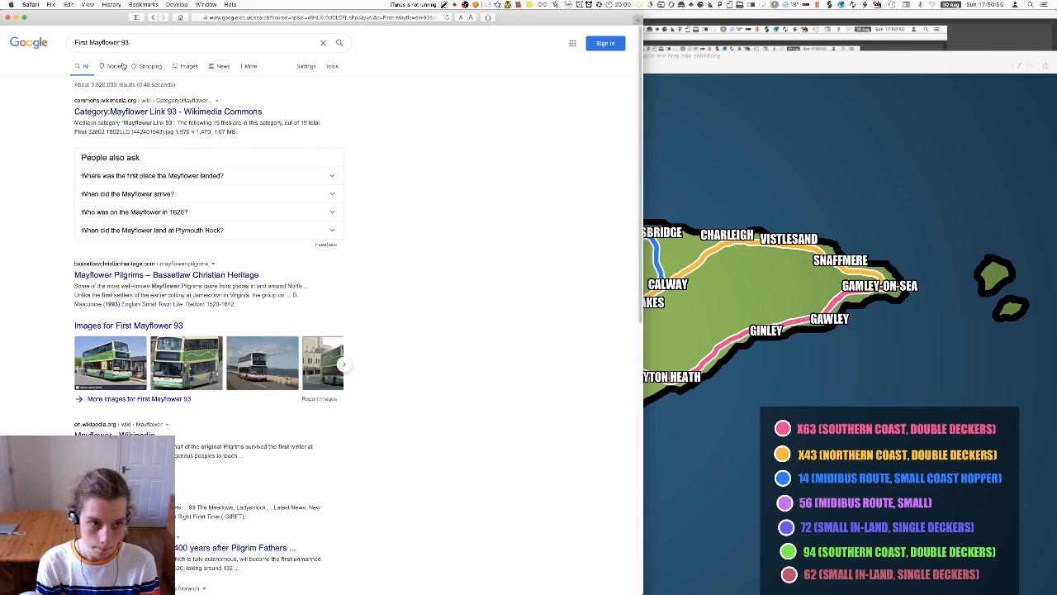
click(193, 68)
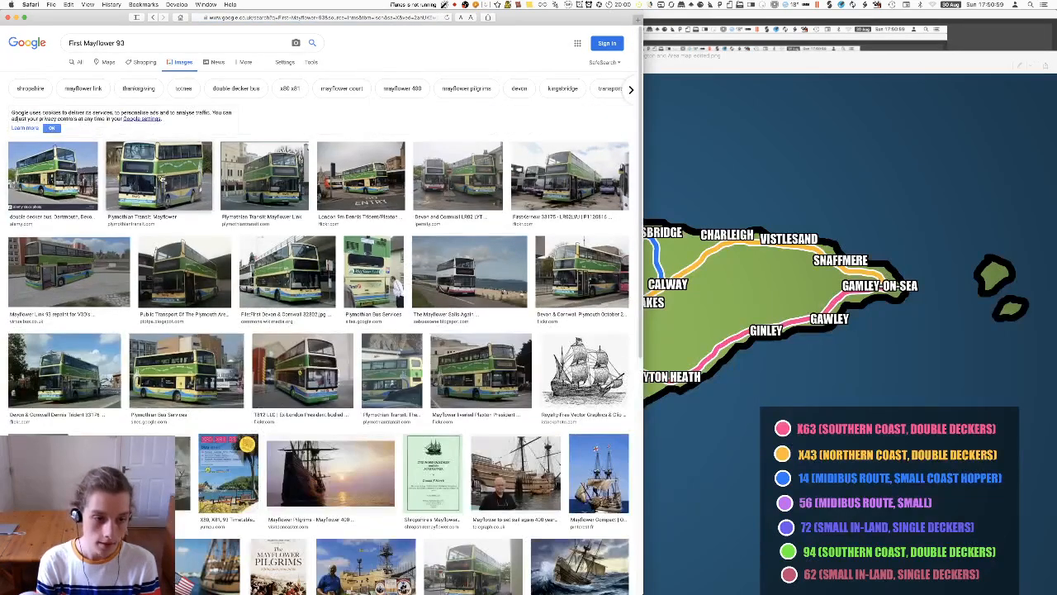
Step: View several photos of the green Mayflower Link double-deckers and the one of a bus beside a beach
click(162, 179)
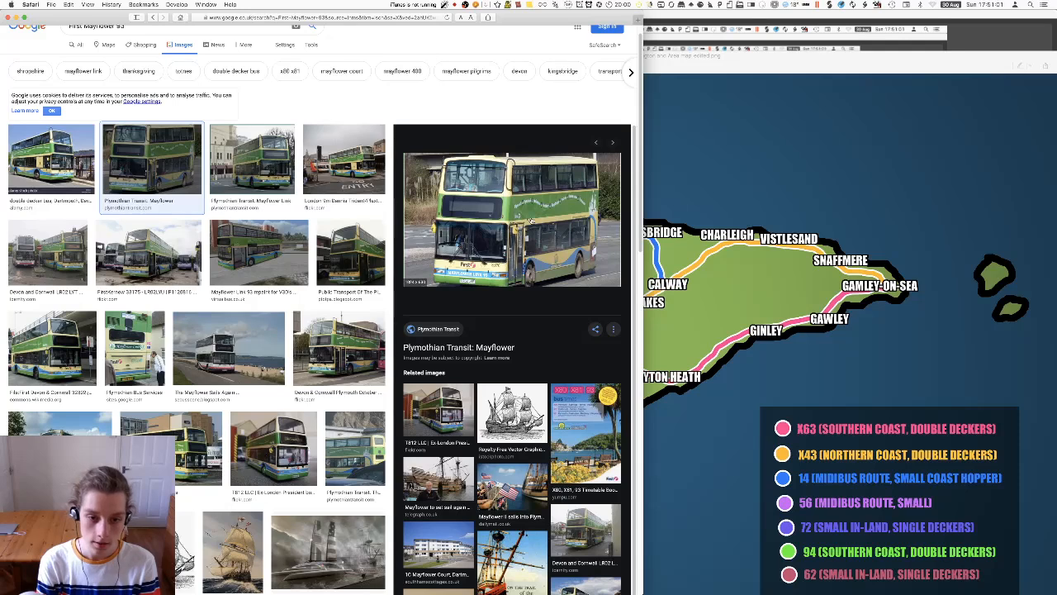
click(589, 529)
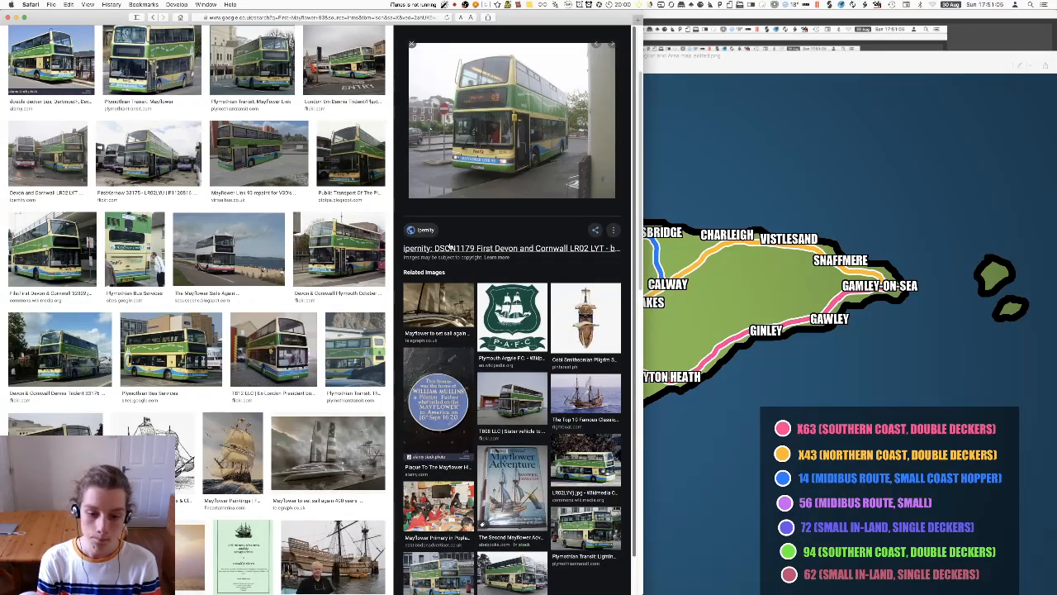
click(589, 531)
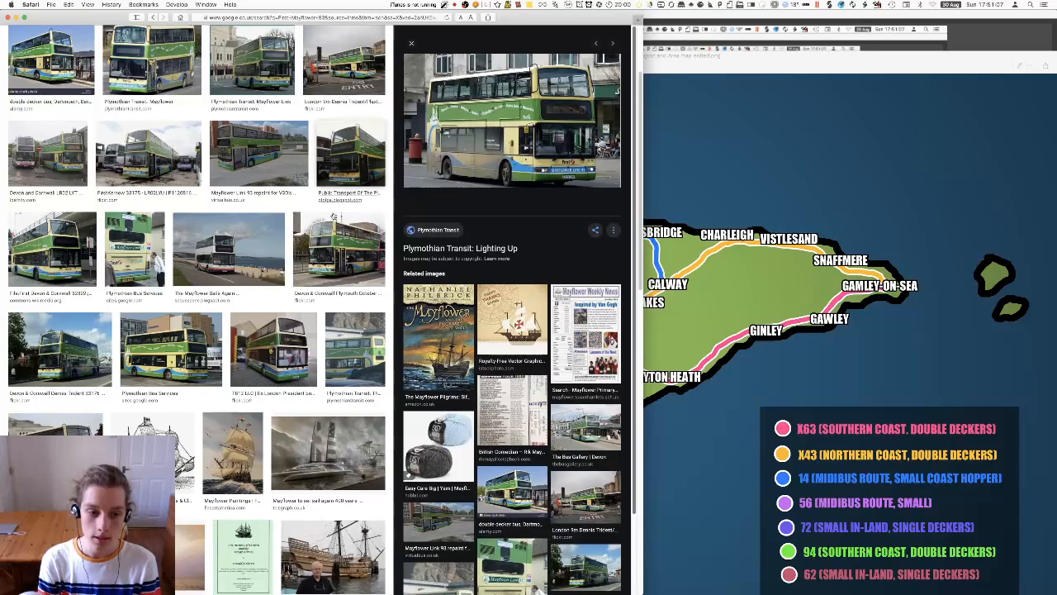
scroll(161, 213, up, 3)
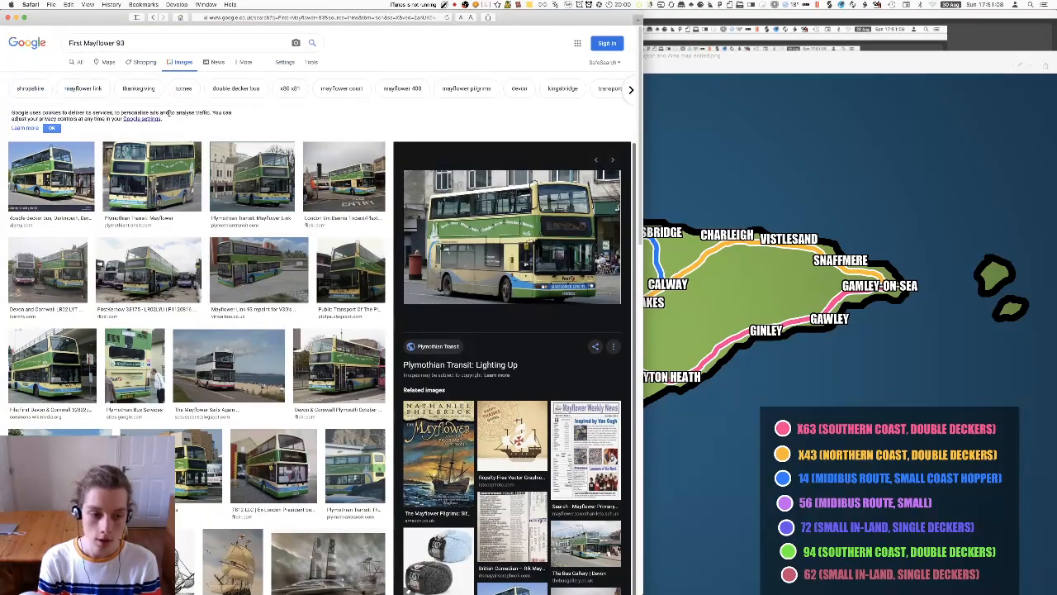
click(229, 363)
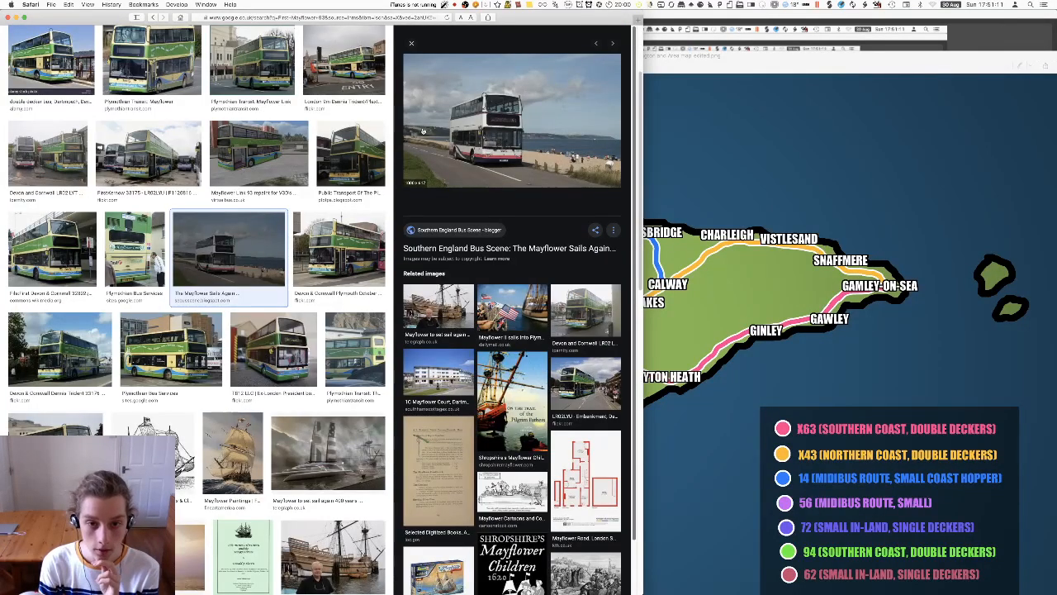
scroll(272, 182, up, 3)
click(260, 177)
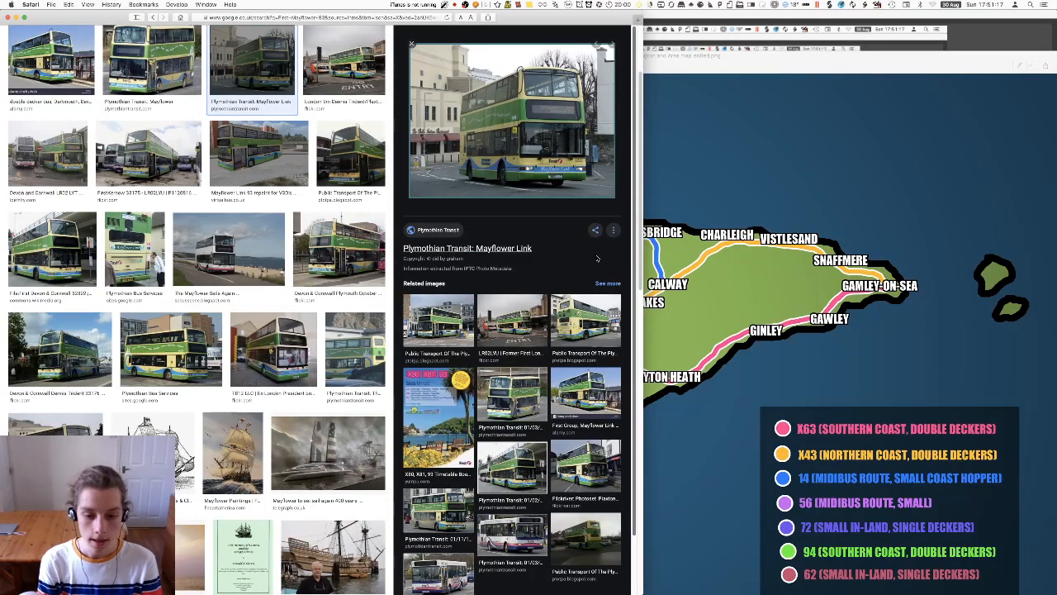
Step: Check the fictional bus route map, return to the image results, and view a related Plaxton President bus photo
click(650, 419)
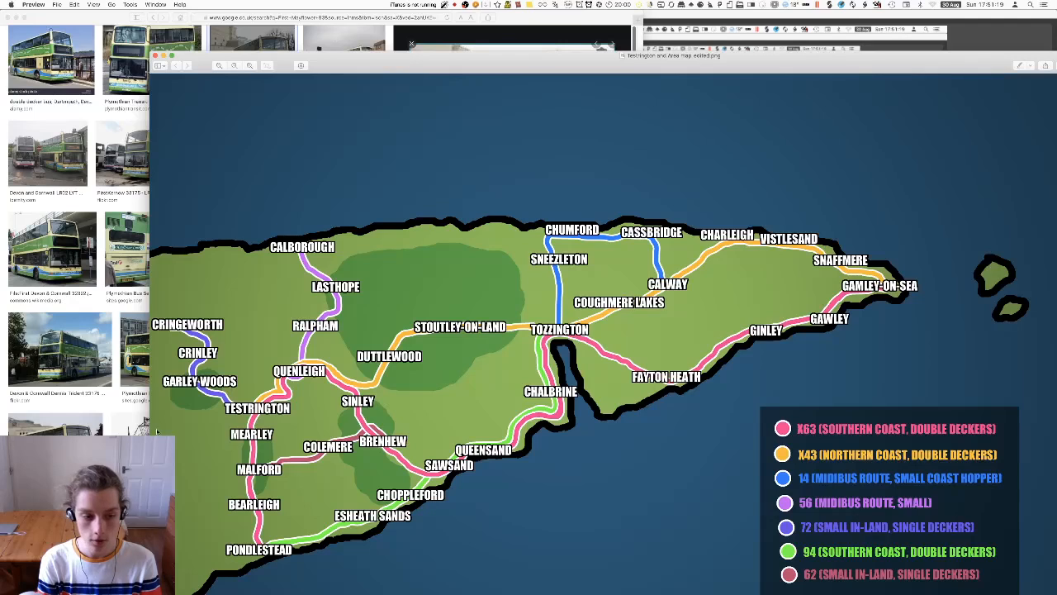
click(157, 431)
click(722, 286)
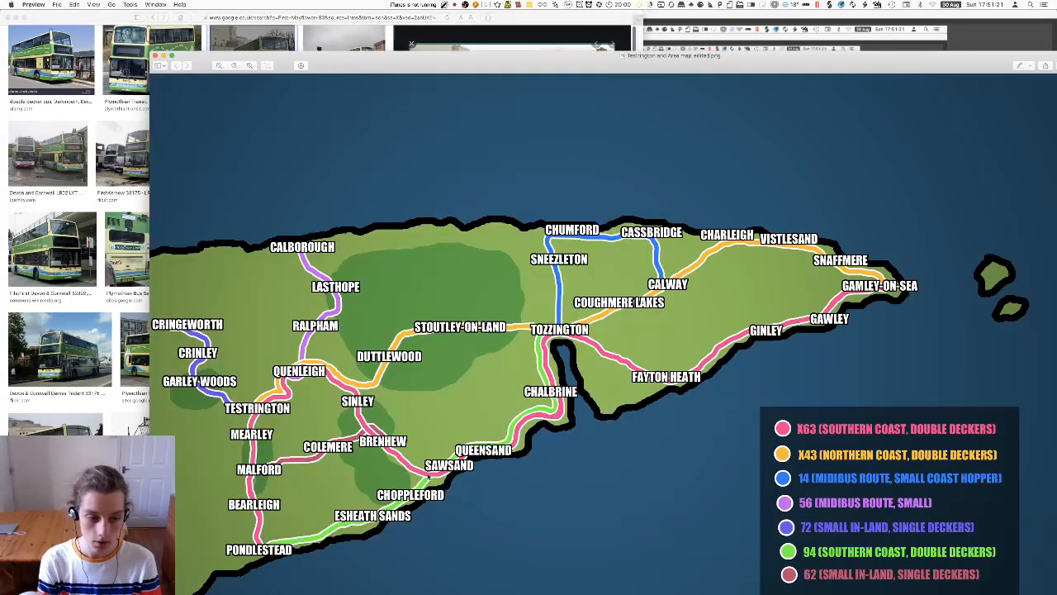
click(101, 423)
click(596, 464)
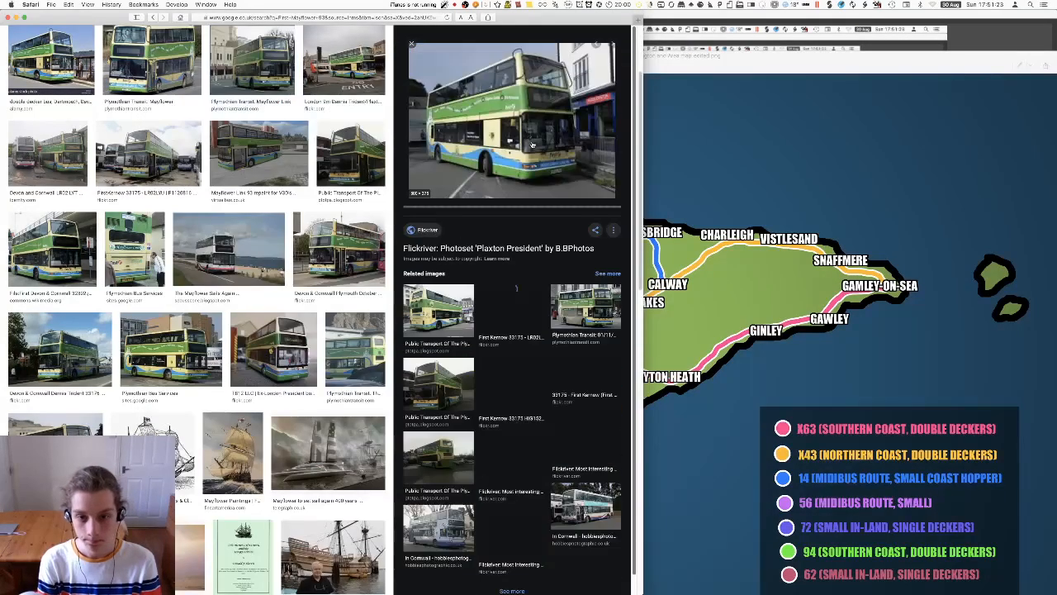
scroll(220, 140, up, 3)
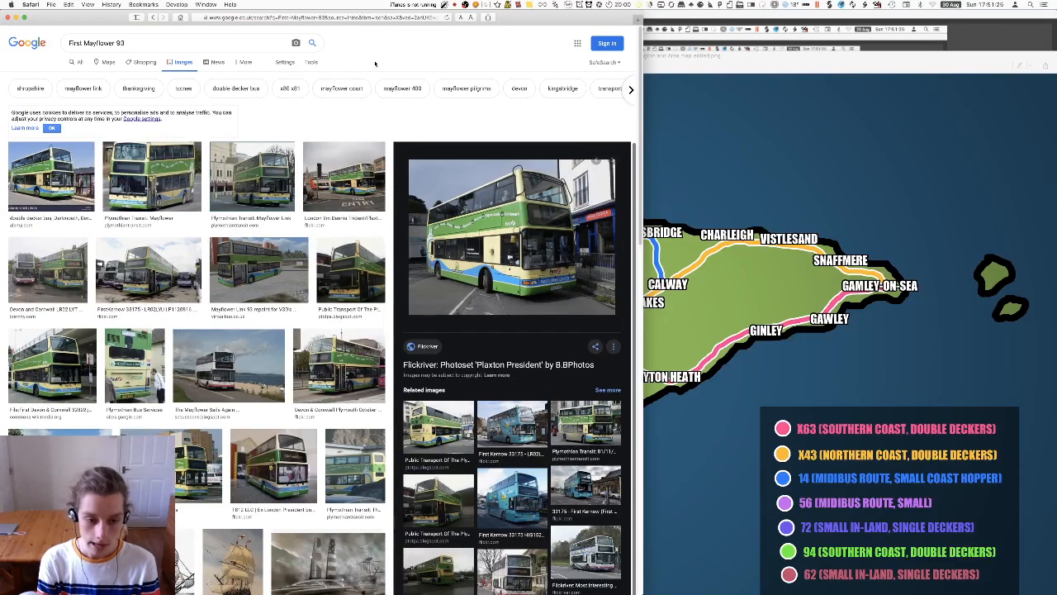
Step: Search Google Images for "First X53" in a new browser window
key(super+n)
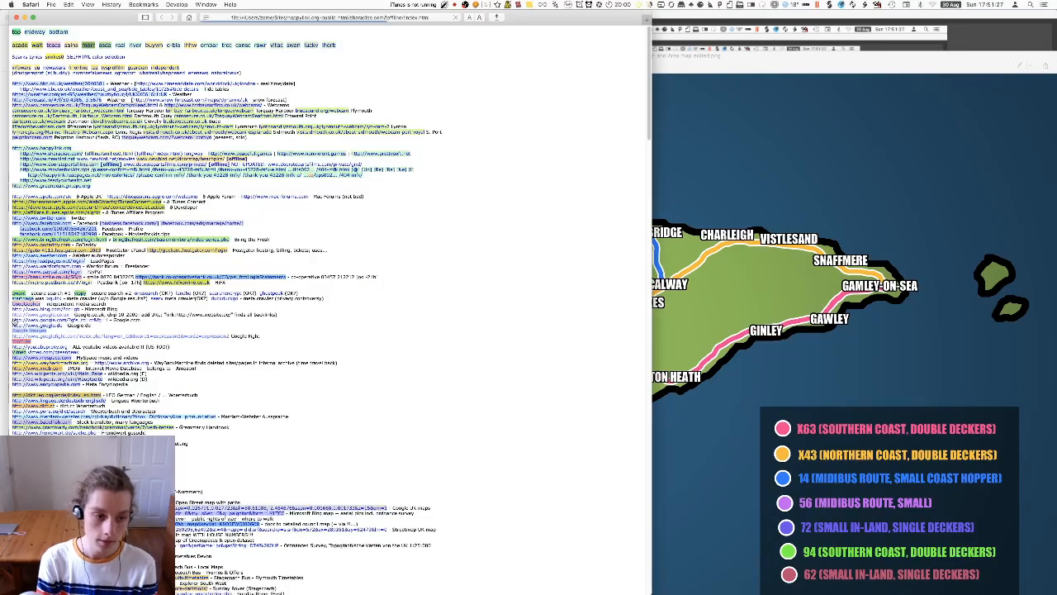
click(24, 330)
text(First )
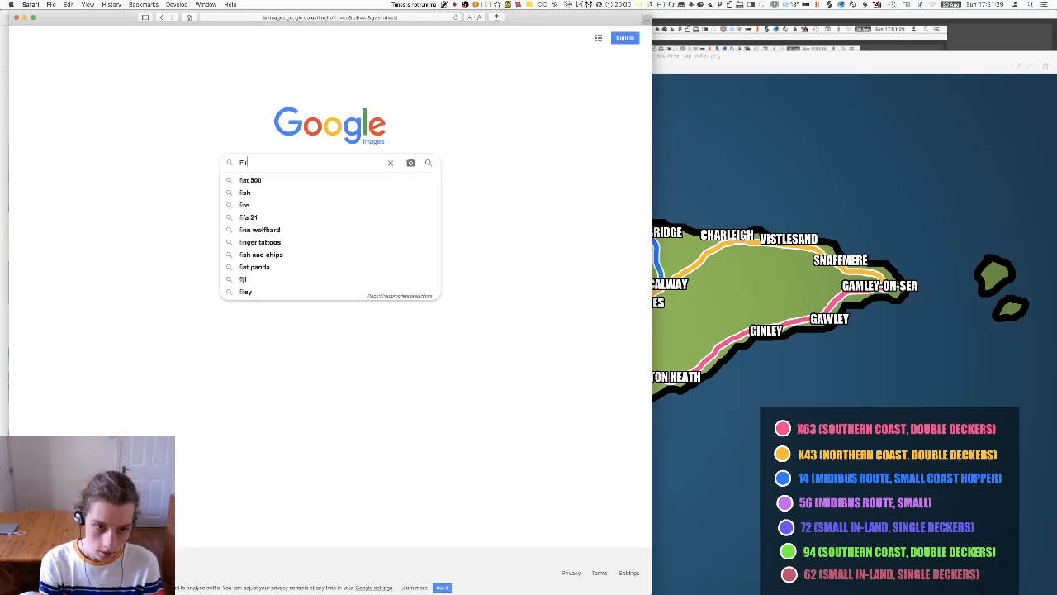
text(h)
key(BackSpace)
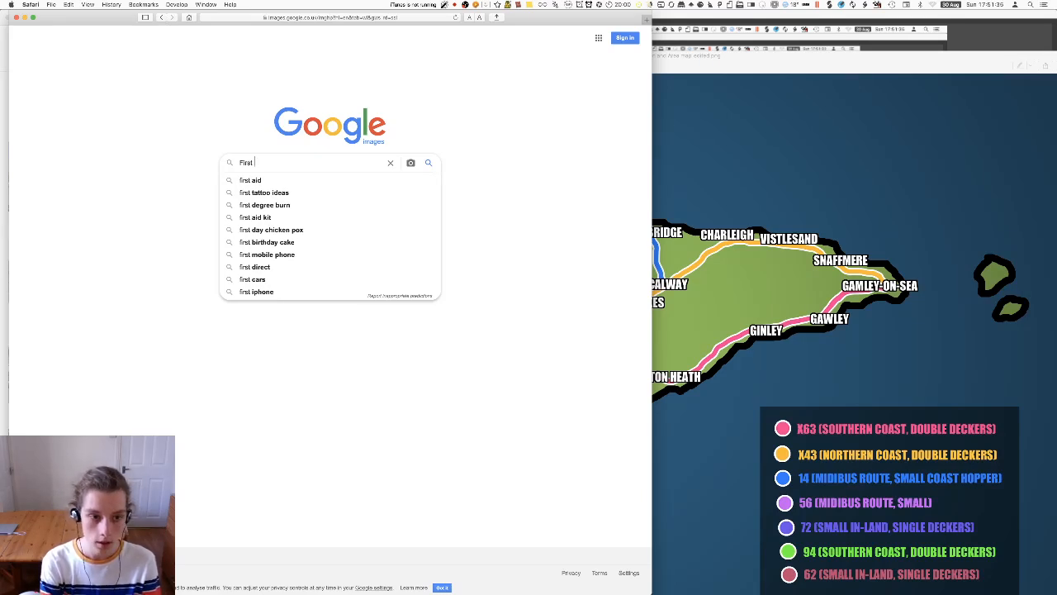
text(X53)
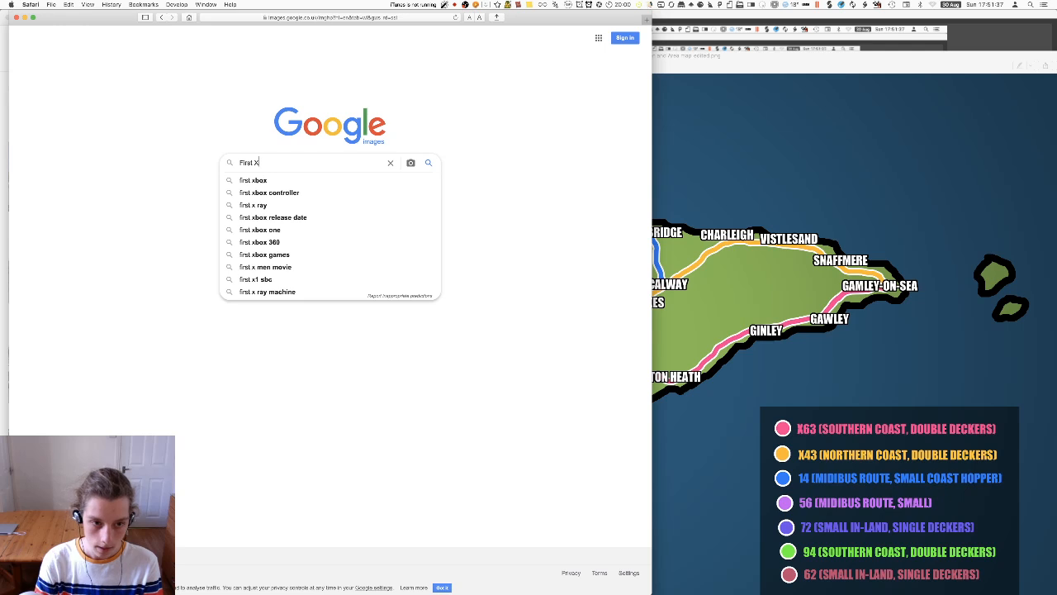
key(Return)
Step: View a First X53 double-decker photo alongside the Mayflower Link results and close the image window
click(115, 152)
drag(124, 16, 120, 326)
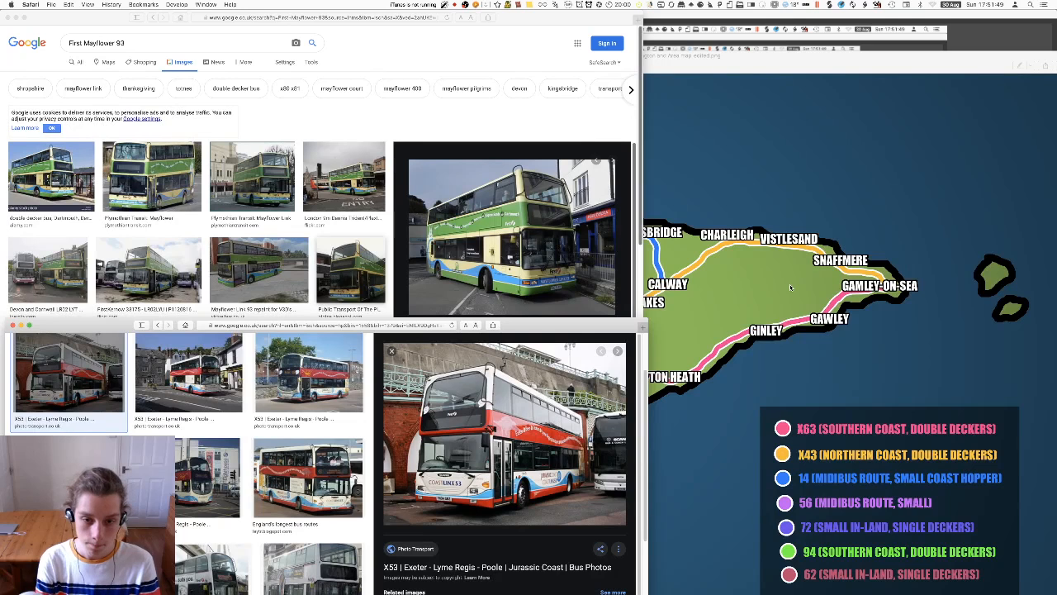
key(super+w)
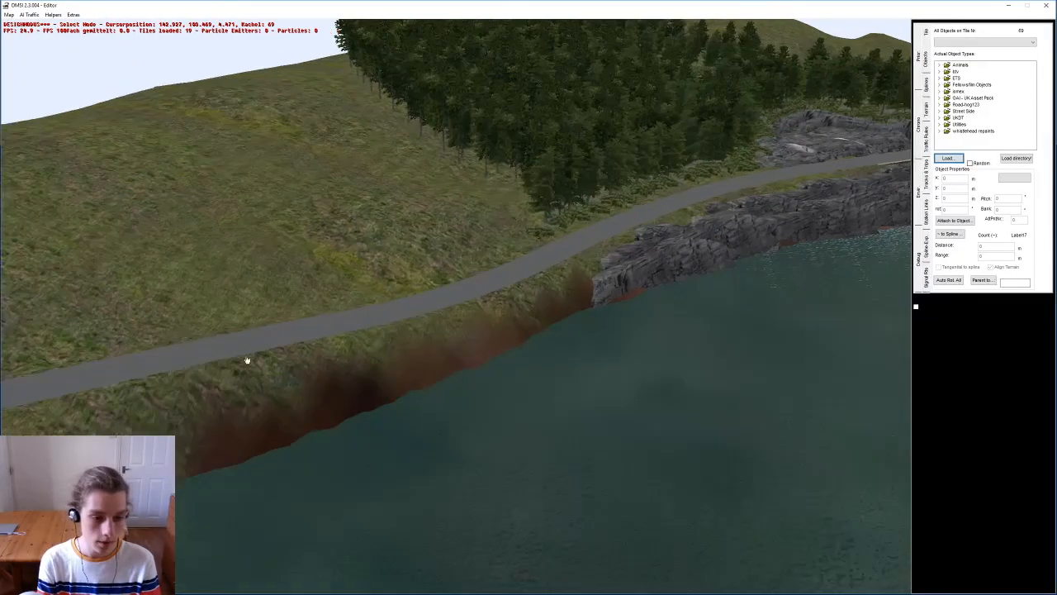
Step: Switch to the OMSI editor, copy the Shrubbery 01 Bush at the woodland's edge, and place it on the inland verge
middle_drag(246, 360, 639, 314)
click(615, 295)
middle_drag(580, 255, 735, 165)
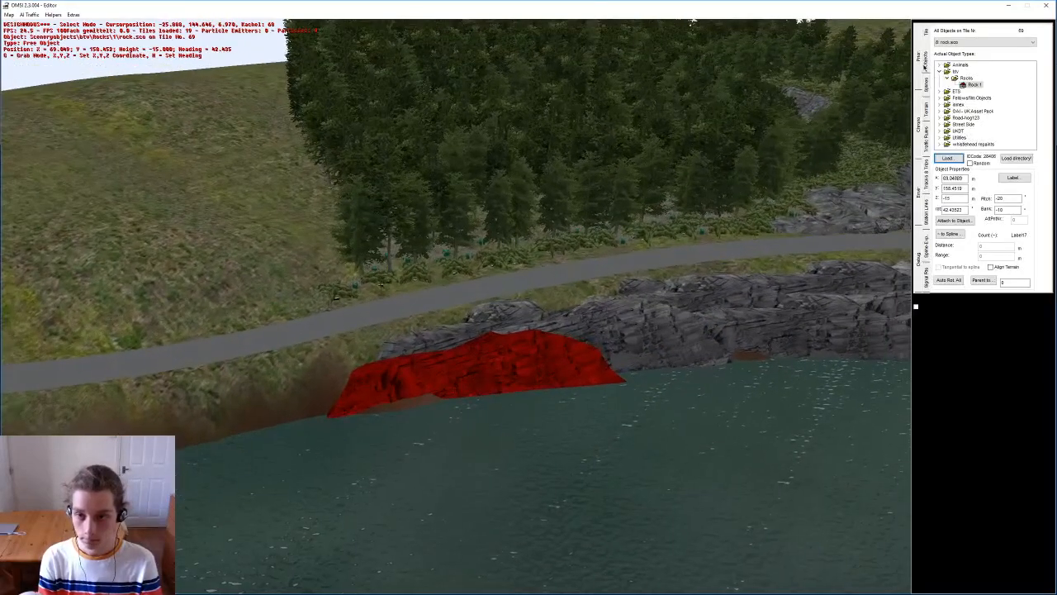
middle_drag(151, 342, 528, 285)
scroll(583, 257, up, 4)
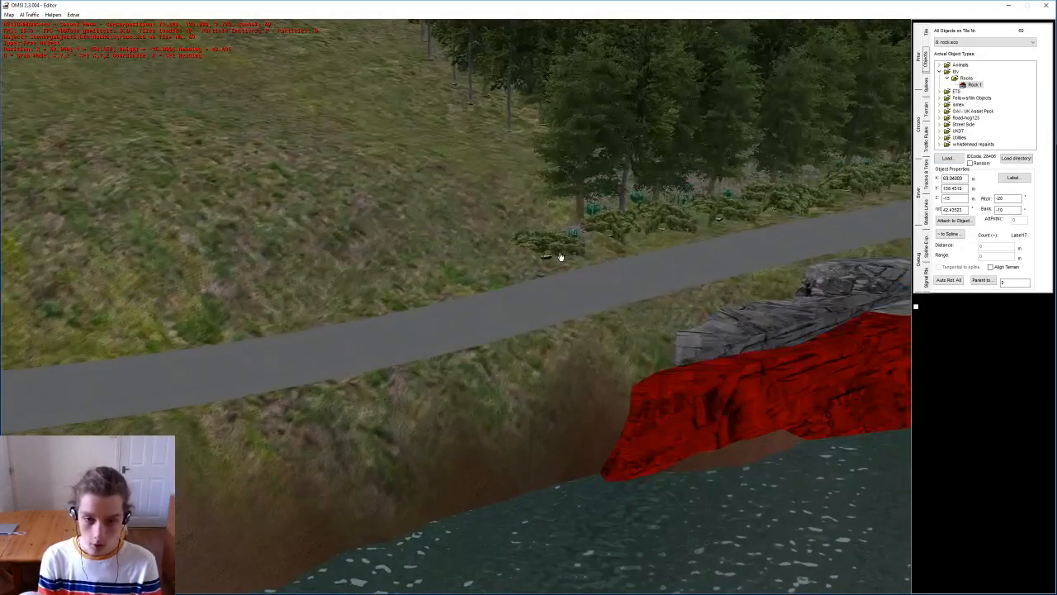
click(549, 259)
click(549, 259)
middle_drag(549, 260, 435, 280)
middle_drag(452, 333, 475, 318)
key(Insert)
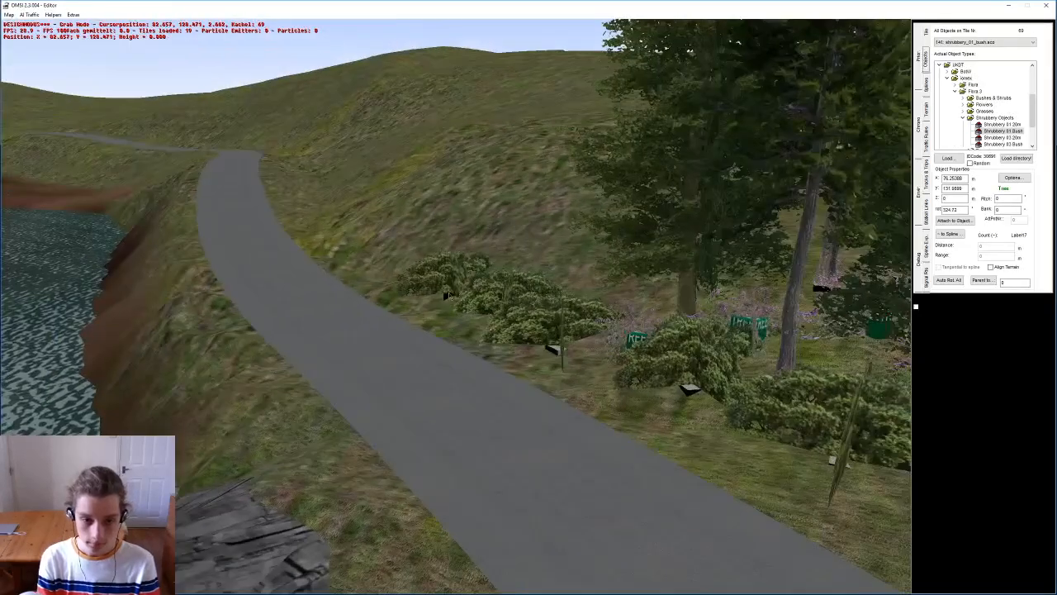
click(454, 295)
Step: Place several more Shrubbery 01 Bush copies in a line beside the coast road, leading away from the woodland
middle_drag(359, 287, 503, 323)
key(Insert)
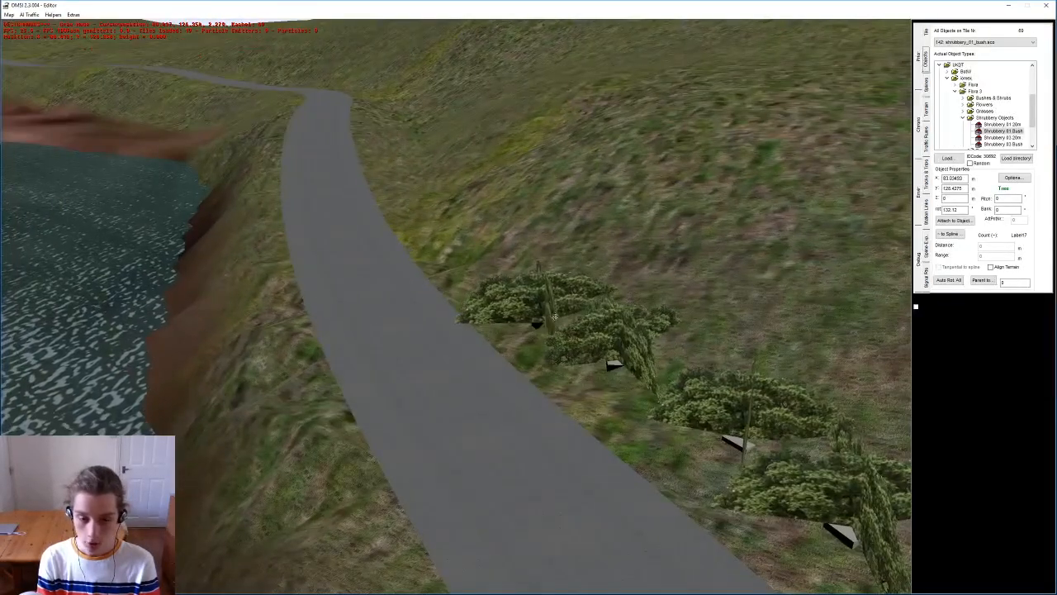
click(467, 255)
middle_drag(468, 255, 461, 356)
key(Insert)
key(Insert)
click(460, 294)
key(Insert)
click(467, 322)
key(Insert)
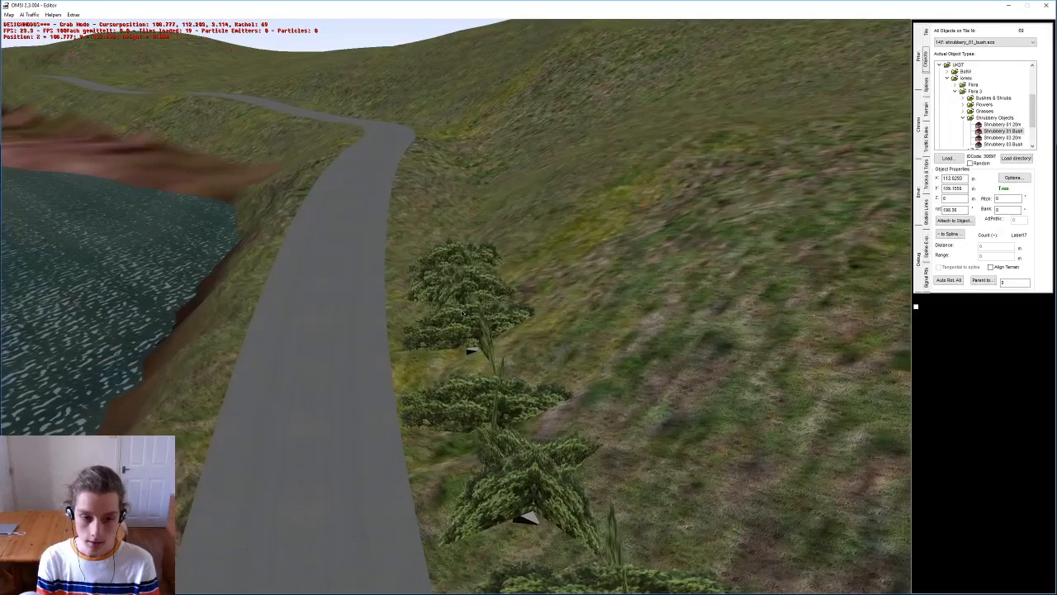
Step: Extend the roadside bush row with further Shrubbery 01 Bush copies along the straight stretch towards the bend
click(434, 279)
key(Up)
middle_drag(434, 279, 471, 320)
key(Insert)
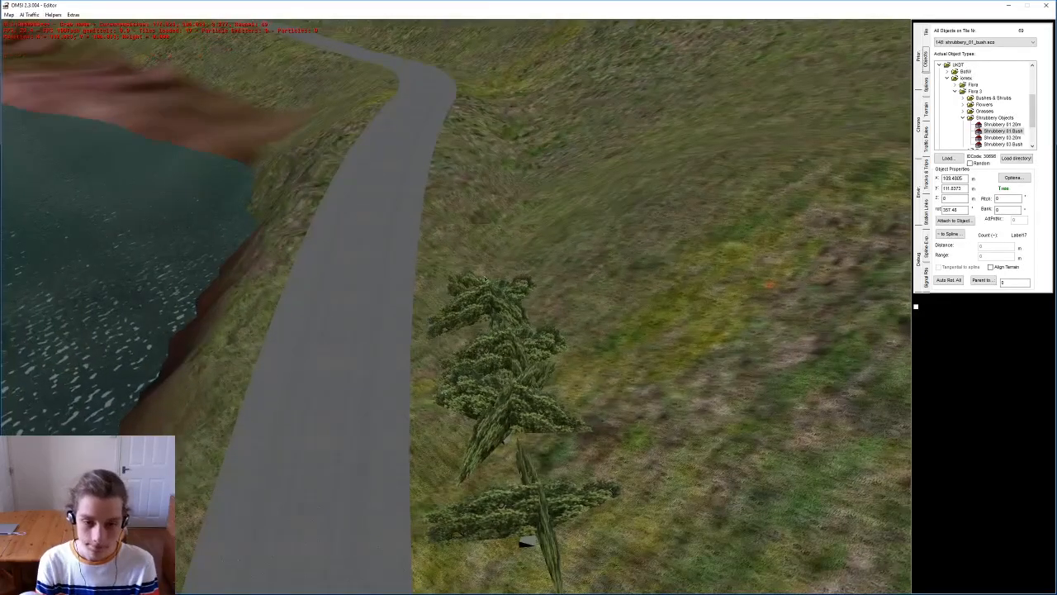
click(480, 265)
middle_drag(480, 216, 469, 289)
key(Insert)
click(463, 311)
key(Insert)
click(469, 229)
middle_drag(470, 230, 461, 270)
key(Insert)
Step: Carry the single row of Shrubbery 01 Bush copies onward along the inland verge as the road approaches the bend
click(457, 303)
key(Insert)
key(Insert)
click(468, 236)
key(Insert)
click(460, 268)
key(Insert)
click(483, 220)
middle_drag(483, 220, 495, 252)
key(Insert)
Step: Complete the far end of the first bush row with closely spaced Shrubbery 01 Bush copies at the bend
click(459, 236)
key(Insert)
click(453, 256)
key(Insert)
click(450, 240)
key(Insert)
click(427, 238)
key(Insert)
key(Insert)
Step: Return to the woodland end of the road and start a second row of Shrubbery 01 Bush copies behind the first
click(472, 315)
middle_drag(487, 316, 466, 312)
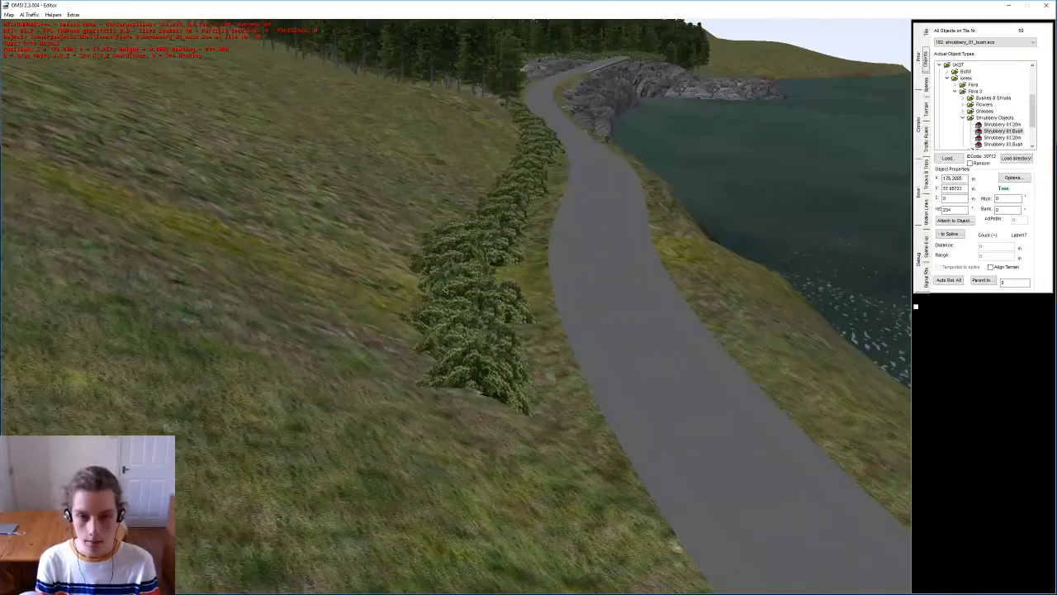
middle_drag(522, 146, 490, 257)
key(Insert)
click(462, 278)
mouse_move(455, 309)
middle_down()
mouse_move(408, 368)
mouse_move(469, 312)
middle_up()
key(Insert)
click(429, 328)
key(Insert)
click(441, 373)
middle_drag(441, 373, 541, 366)
key(Insert)
click(420, 296)
key(Insert)
click(541, 366)
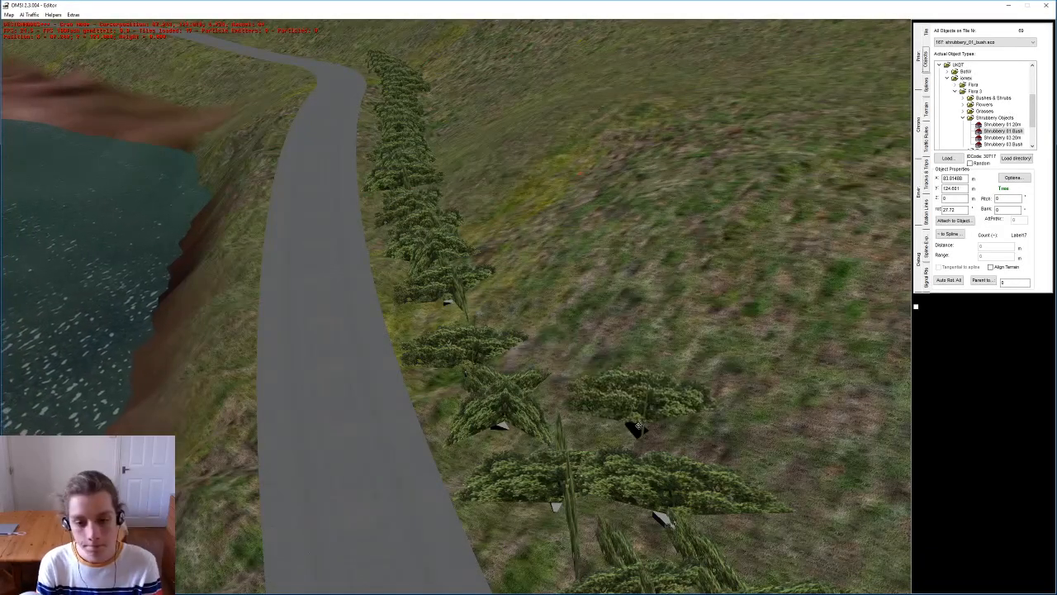
Step: Continue the second row of Shrubbery 01 Bush copies on the hillside directly behind the first roadside row
click(611, 440)
key(Insert)
click(572, 380)
key(Insert)
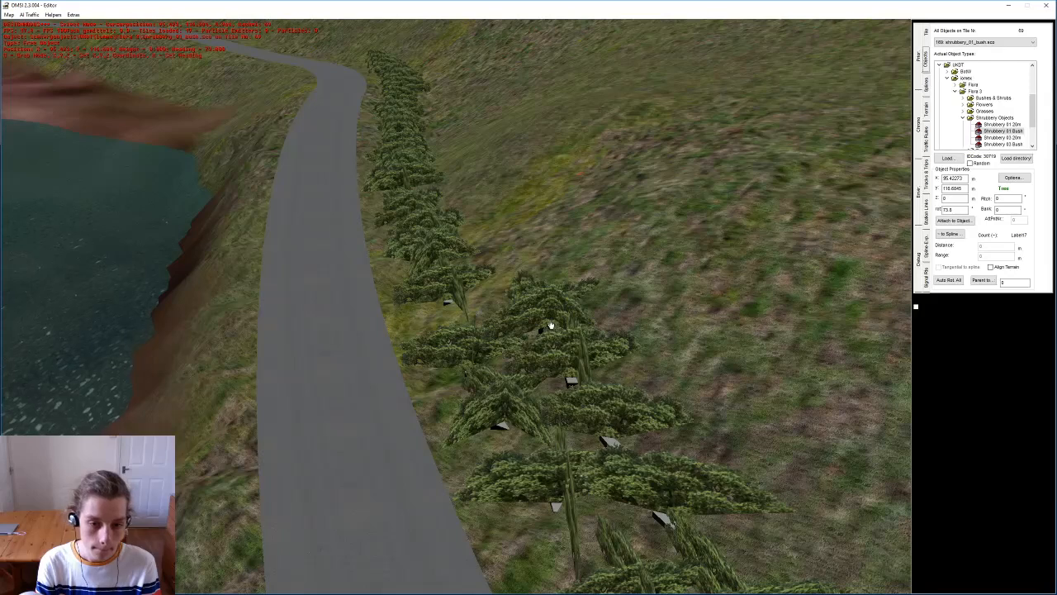
click(545, 329)
key(Insert)
click(502, 303)
key(Insert)
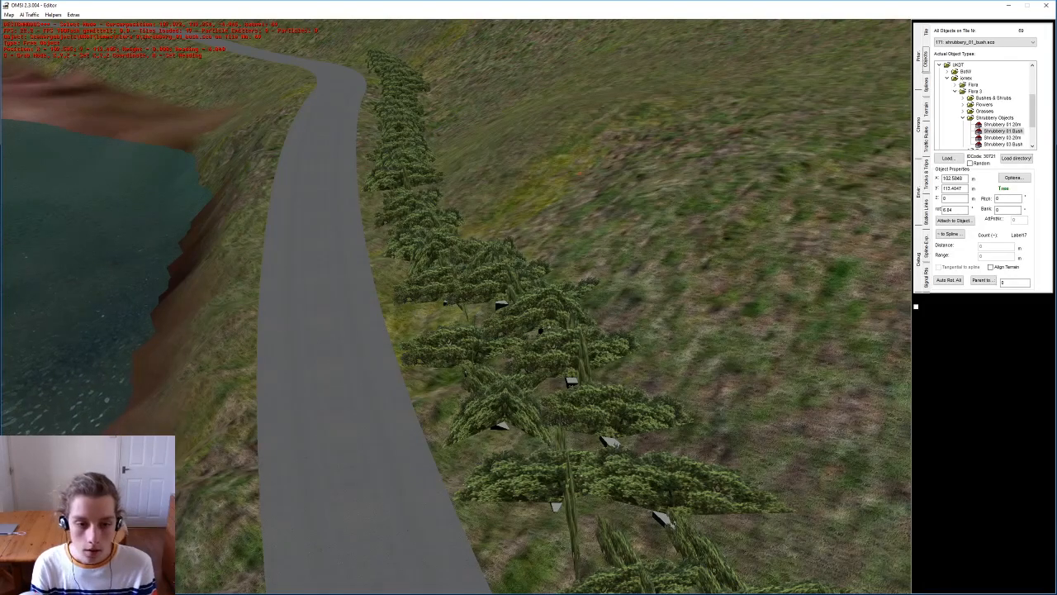
key(Insert)
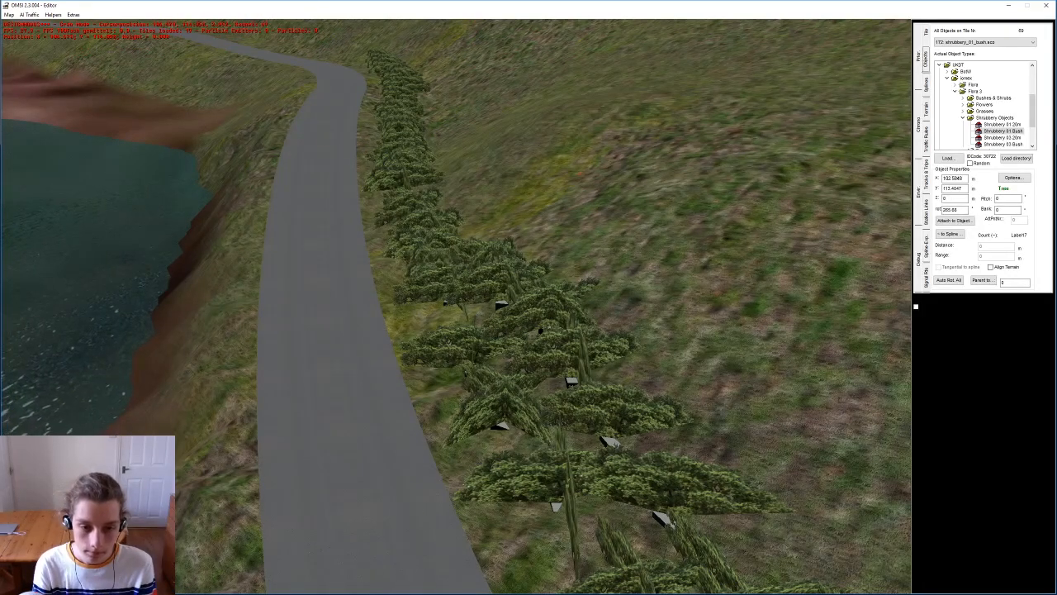
click(455, 245)
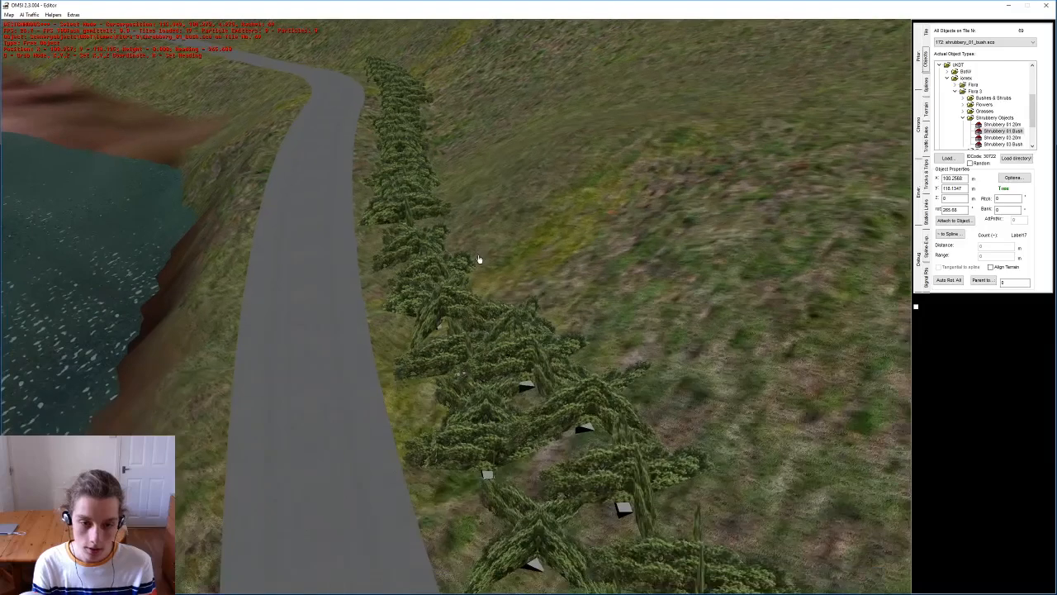
Step: Thicken the middle of the hedge with more Shrubbery 01 Bush copies behind the existing roadside row
click(487, 316)
key(Up)
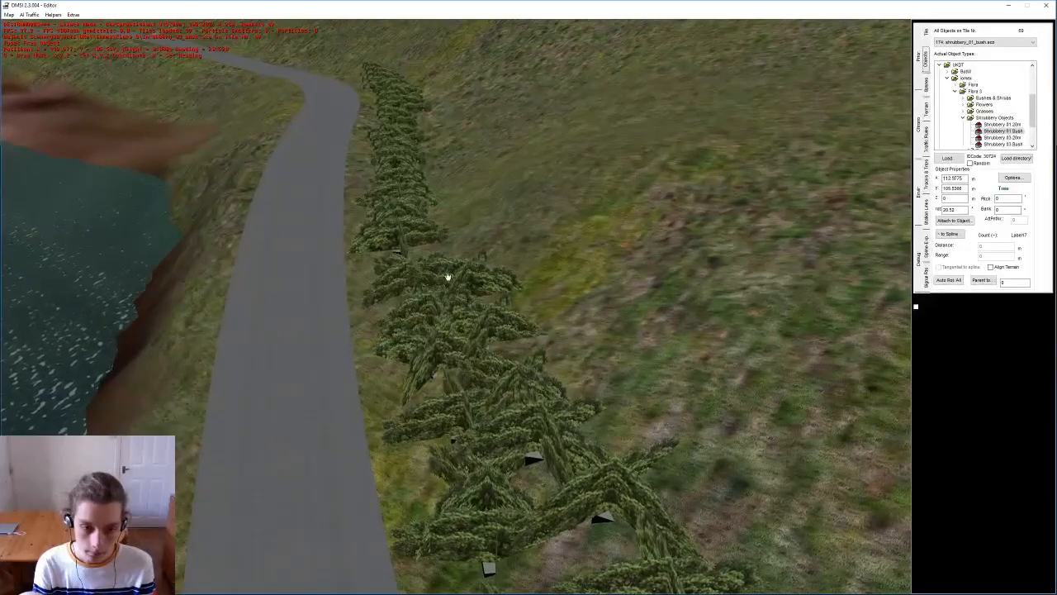
click(448, 279)
key(Up)
click(444, 251)
key(Up)
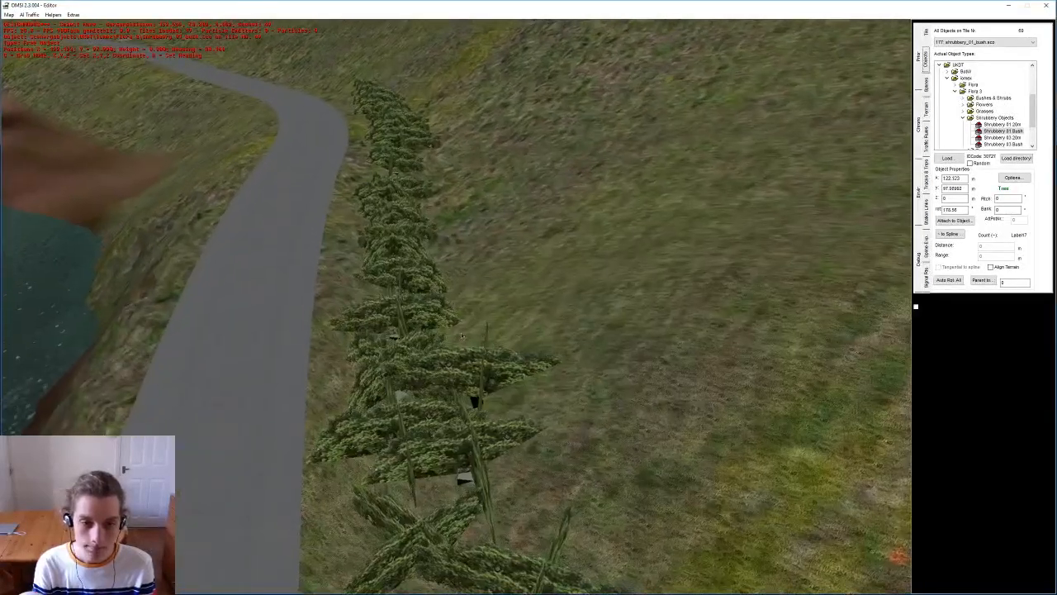
click(469, 330)
click(473, 311)
click(452, 235)
click(444, 206)
key(Up)
Step: Add Shrubbery 01 Bush copies behind the last stretch of the hedge, up to the bend in the road
click(386, 296)
click(465, 266)
click(441, 243)
click(443, 239)
key(Up)
click(459, 237)
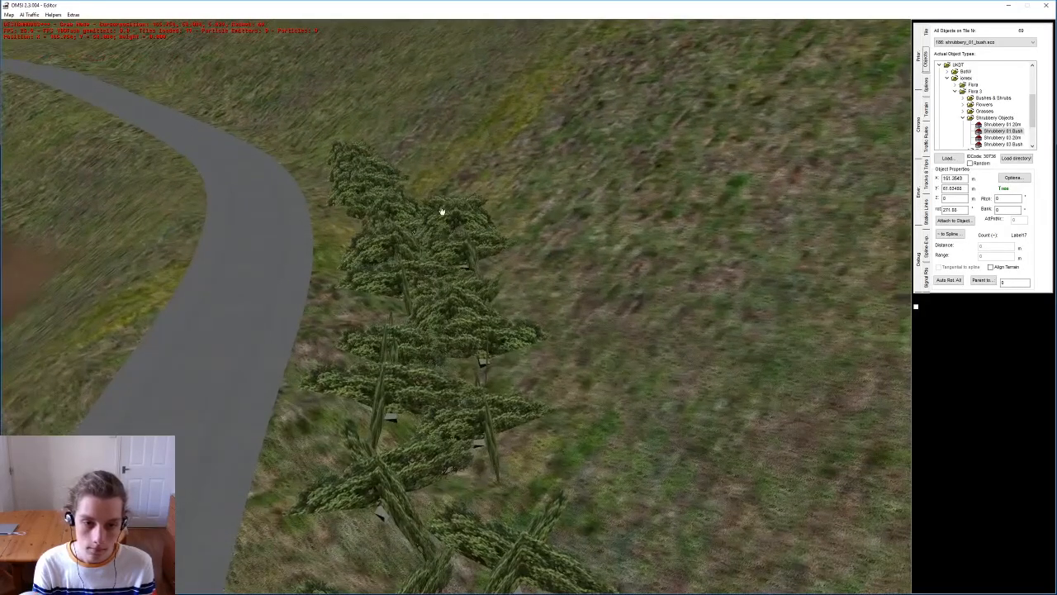
click(441, 203)
click(424, 182)
Step: View the hedge from the bend back towards the woodland and fill gaps along its uphill side with Shrubbery 01 Bush copies
middle_drag(425, 182, 531, 213)
right_drag(531, 213, 616, 265)
middle_drag(616, 266, 686, 265)
right_drag(576, 293, 465, 284)
key(n)
click(484, 249)
click(502, 221)
key(n)
click(496, 238)
middle_drag(496, 239, 496, 243)
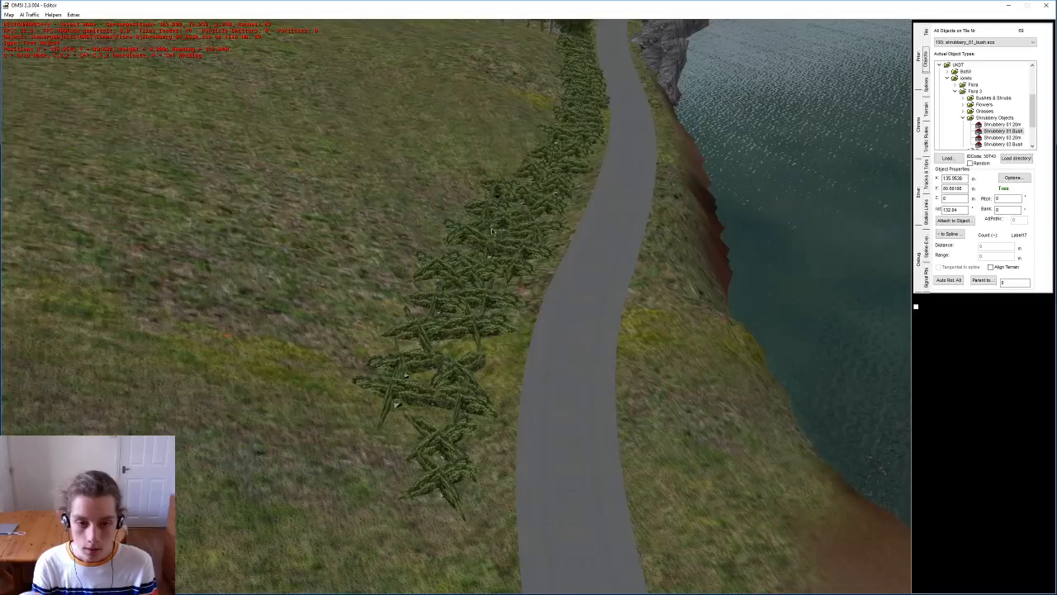
scroll(492, 231, up, 5)
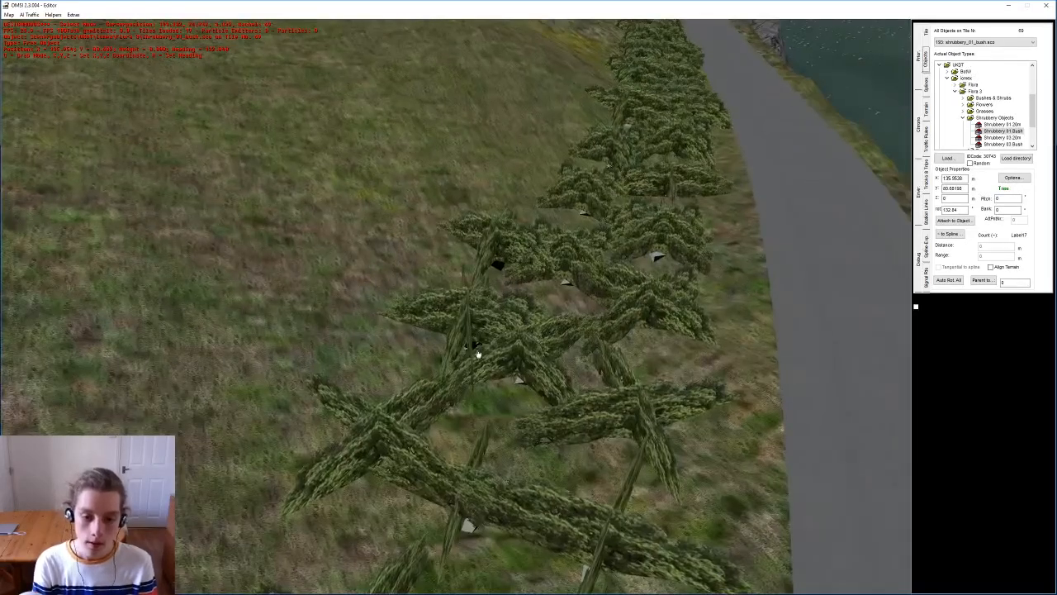
key(n)
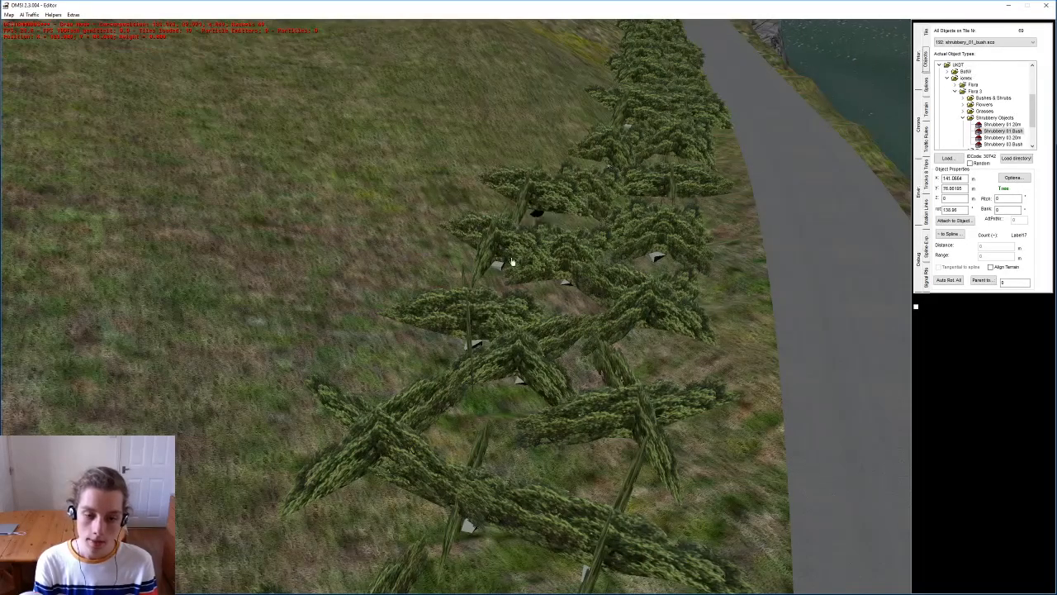
click(512, 263)
Step: View the hedge from the seaward side and place further Shrubbery 01 Bush copies in its remaining gaps
scroll(441, 355, down, 5)
click(374, 261)
middle_drag(374, 261, 424, 246)
scroll(423, 247, up, 3)
key(n)
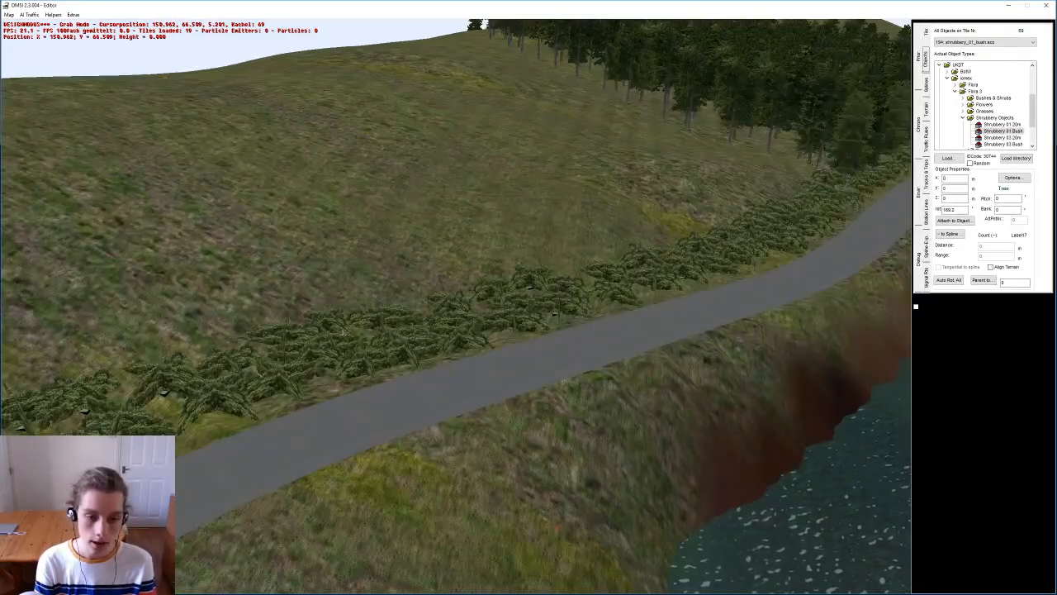
click(426, 309)
Step: Copy a Scots Pine 2 from the woodland and place the first copies behind the bushes near the woodland's edge
middle_drag(467, 298, 590, 306)
scroll(590, 310, up, 4)
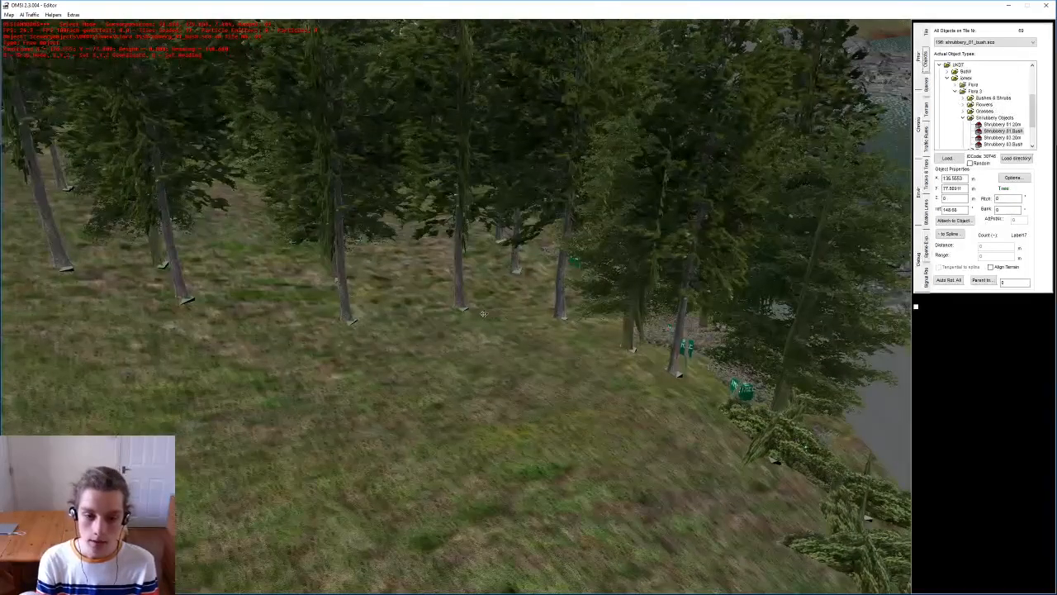
click(466, 312)
scroll(468, 314, down, 4)
middle_drag(533, 345, 479, 288)
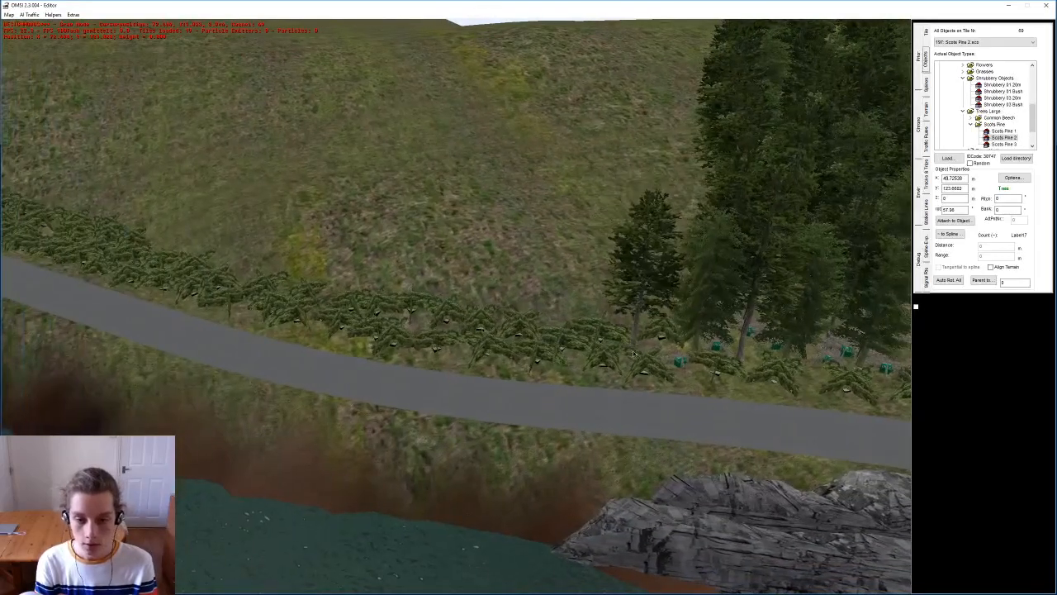
click(479, 288)
click(509, 347)
middle_drag(425, 339, 456, 341)
click(455, 341)
Step: Place more Scots Pine 2 copies at wide intervals behind the bushes, following the road towards the bend
drag(455, 342, 477, 341)
middle_drag(351, 289, 486, 331)
drag(486, 331, 457, 337)
click(344, 307)
middle_drag(227, 225, 448, 347)
click(448, 347)
click(320, 300)
middle_drag(124, 277, 401, 318)
click(542, 332)
click(542, 332)
Step: Return to the woodland's edge, copy a Common Beech 2, and place it between the first Scots pines behind the hedge
right_drag(401, 318, 826, 264)
middle_drag(826, 264, 670, 274)
right_drag(670, 273, 651, 281)
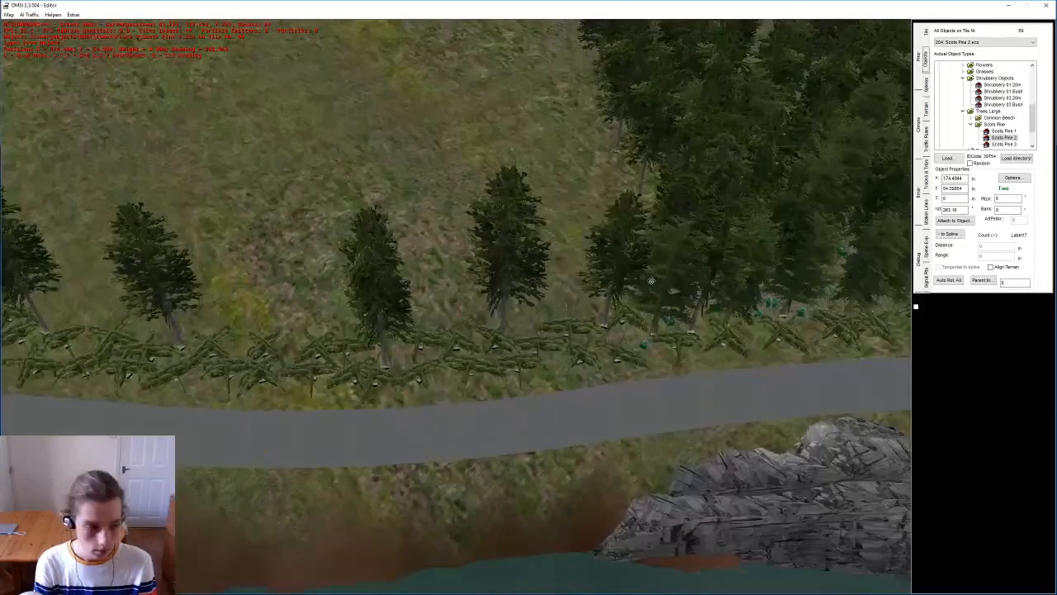
click(653, 338)
click(568, 333)
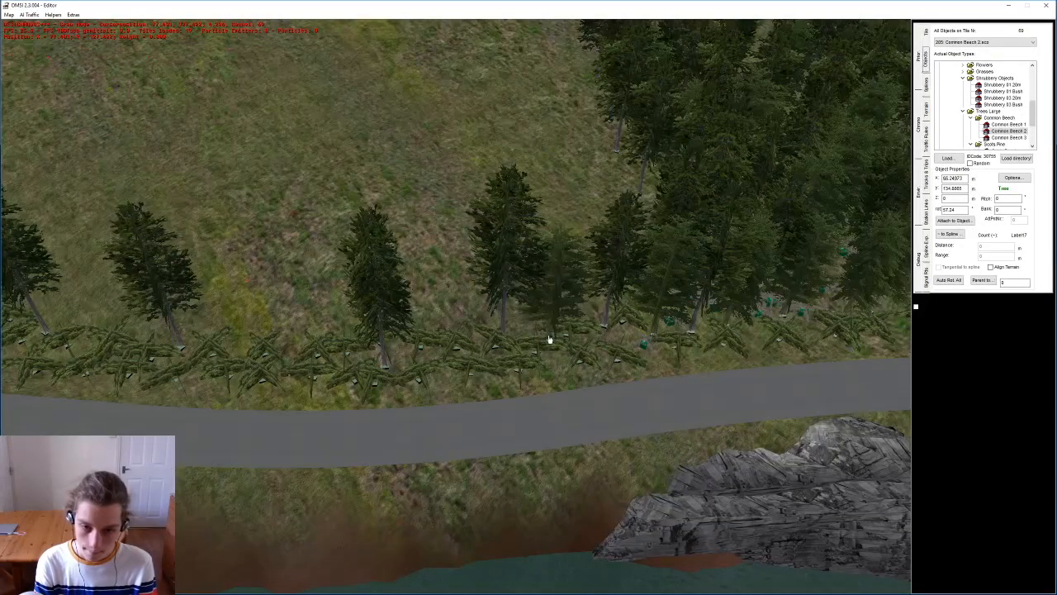
click(550, 339)
Step: Fill the following gaps between the roadside Scots pines with more Common Beech 2 trees
click(429, 332)
click(446, 342)
click(334, 340)
click(289, 342)
middle_drag(286, 308, 396, 296)
click(396, 298)
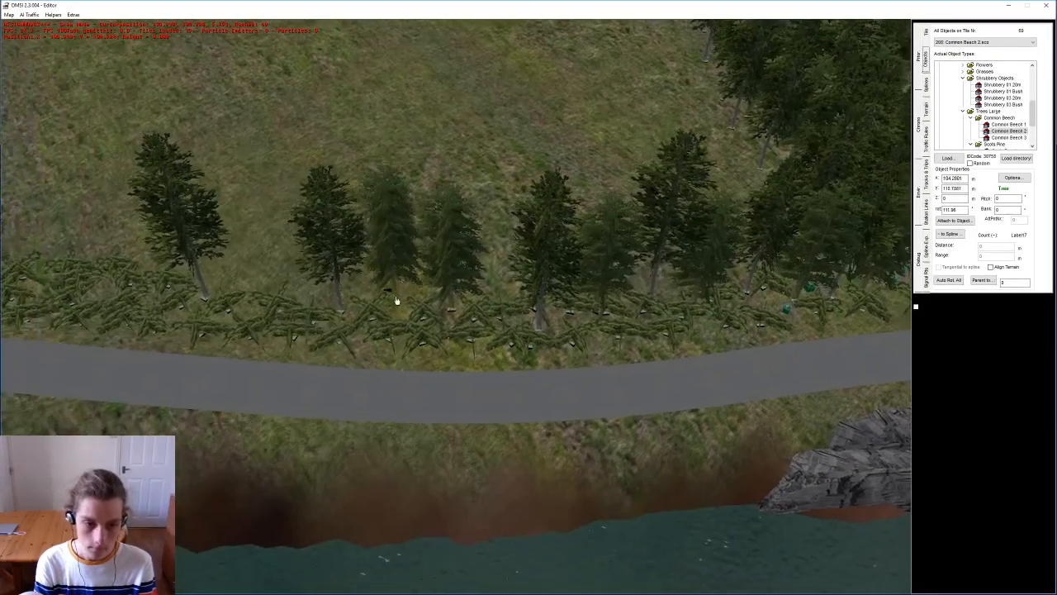
click(276, 306)
click(286, 257)
click(314, 283)
click(389, 293)
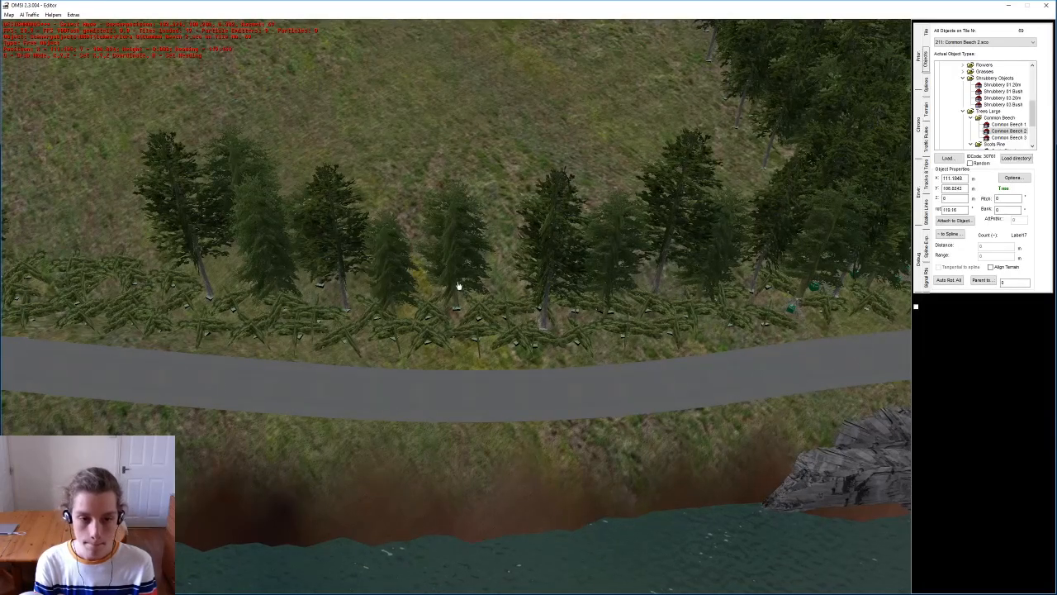
Step: Fill the remaining gaps between the Scots pines at the woodland's edge and the far end of the tree line with Common Beech 2 trees
click(490, 294)
click(585, 288)
click(663, 274)
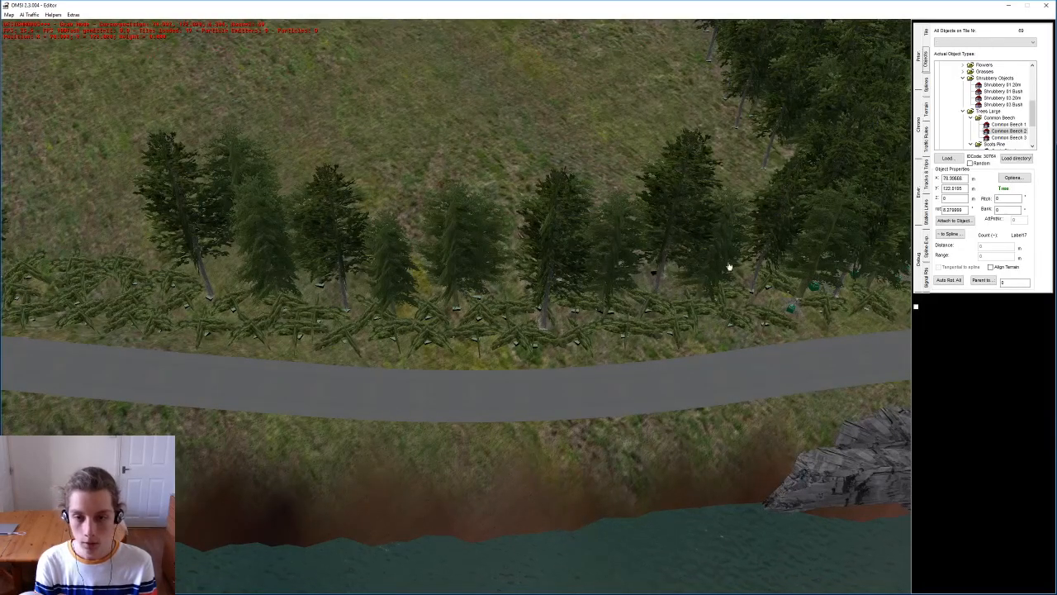
click(737, 266)
click(772, 217)
click(749, 174)
middle_drag(727, 223, 603, 170)
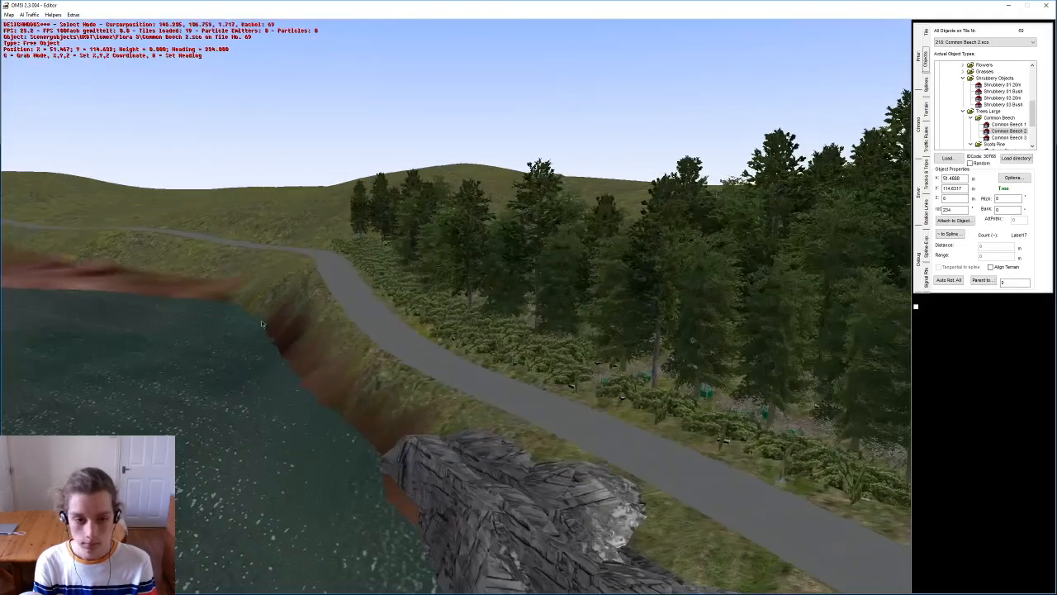
click(388, 264)
click(361, 252)
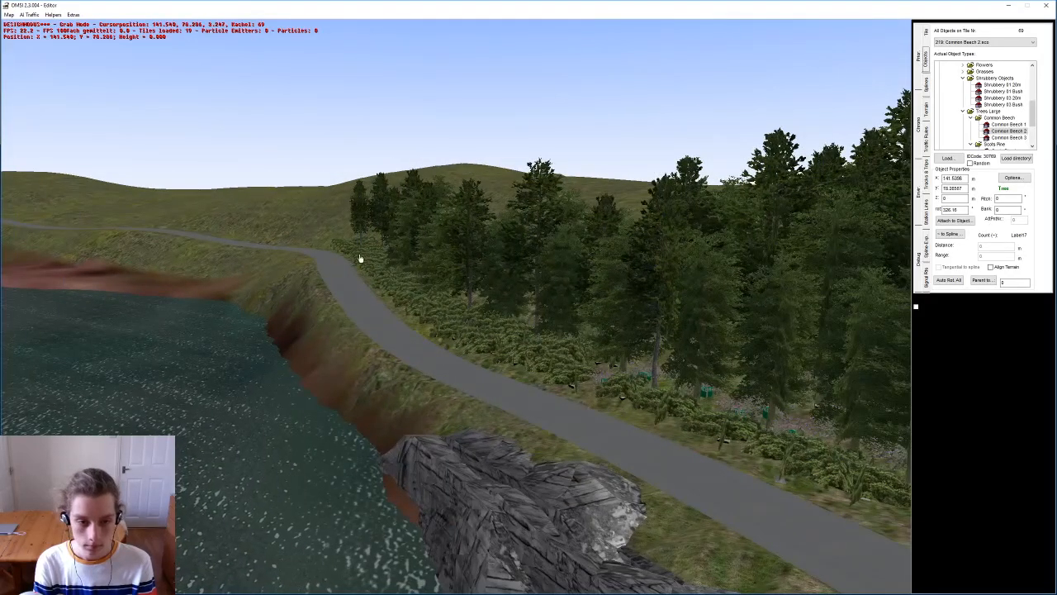
right_click(429, 281)
Step: Copy the shoreline rock, rotate it, place it against the coast below the road bend, and save the map
click(441, 457)
key(h)
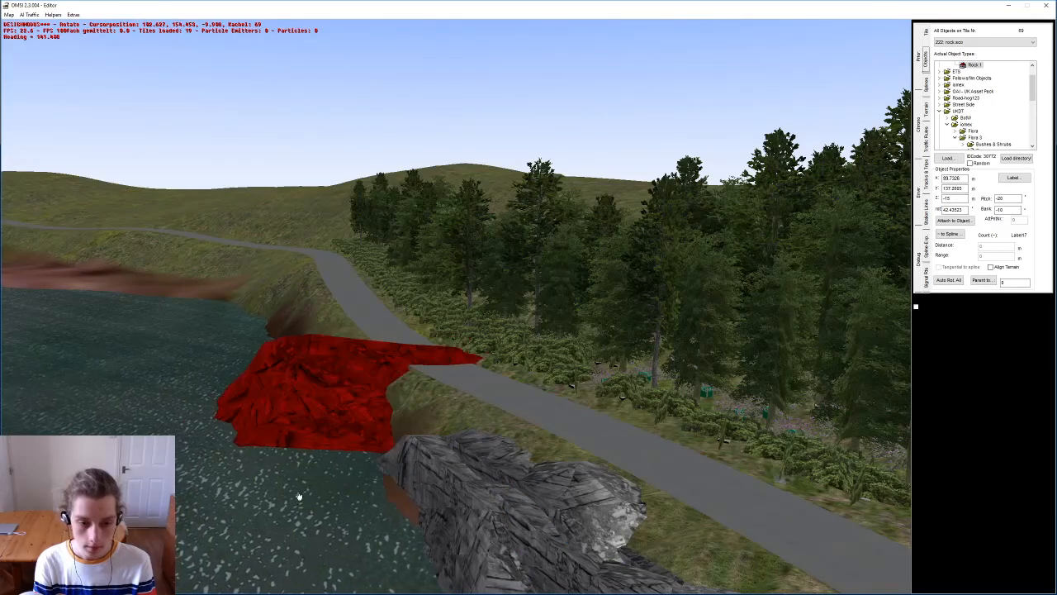
click(419, 537)
key(g)
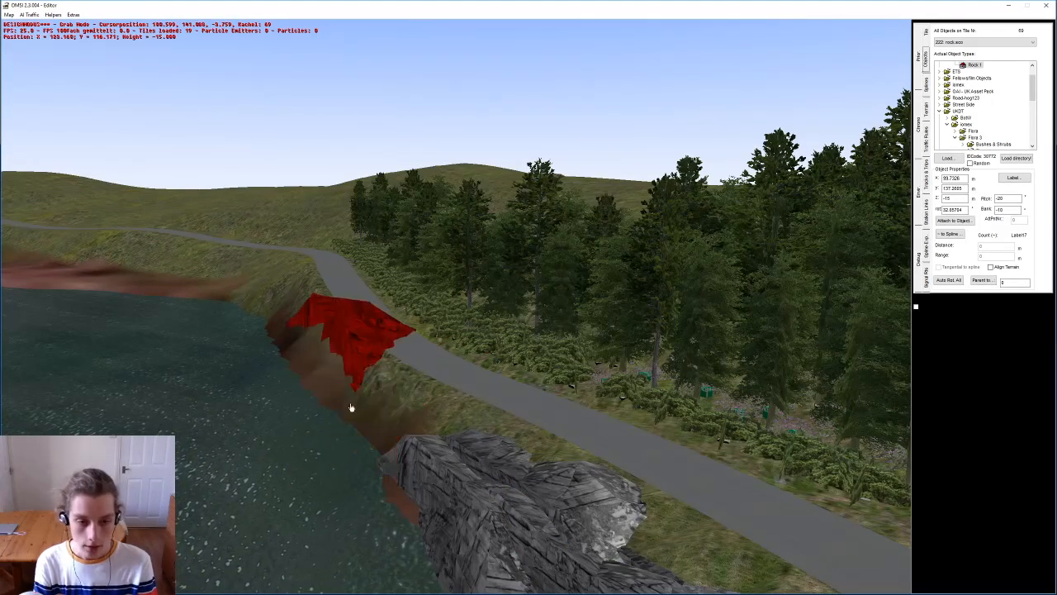
click(342, 447)
click(499, 373)
key(ctrl+s)
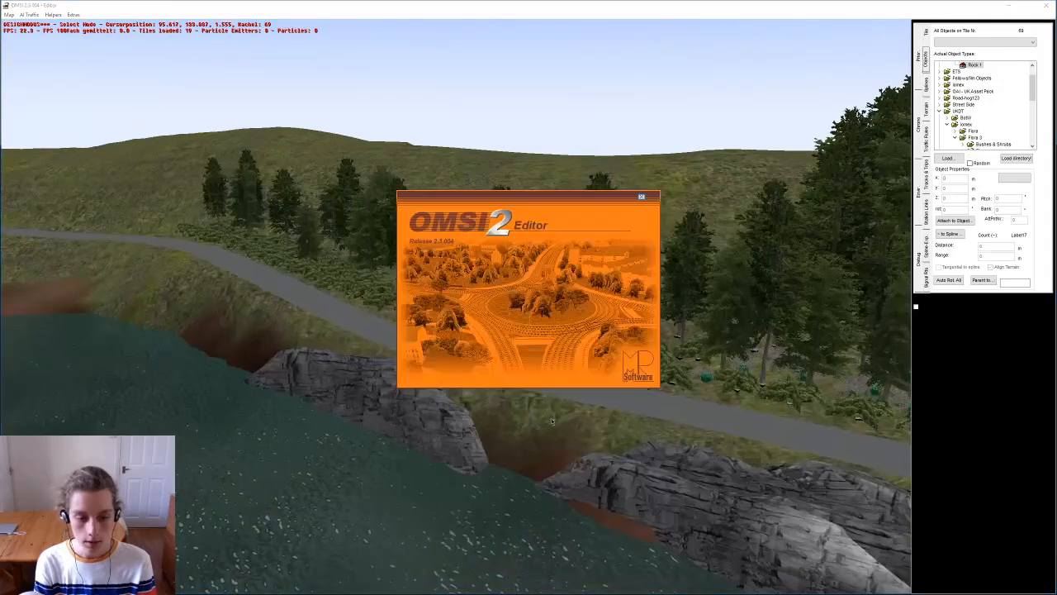
Step: Close the map editor, remove the editor launch option from OMSI 2's properties in Steam, and launch the simulator
click(1046, 5)
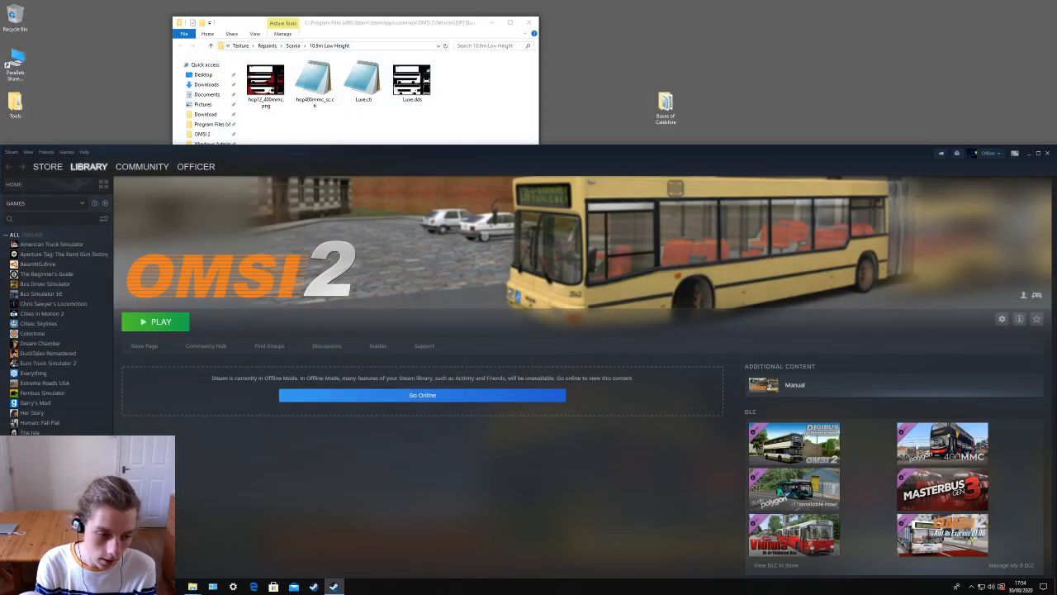
click(75, 537)
click(300, 183)
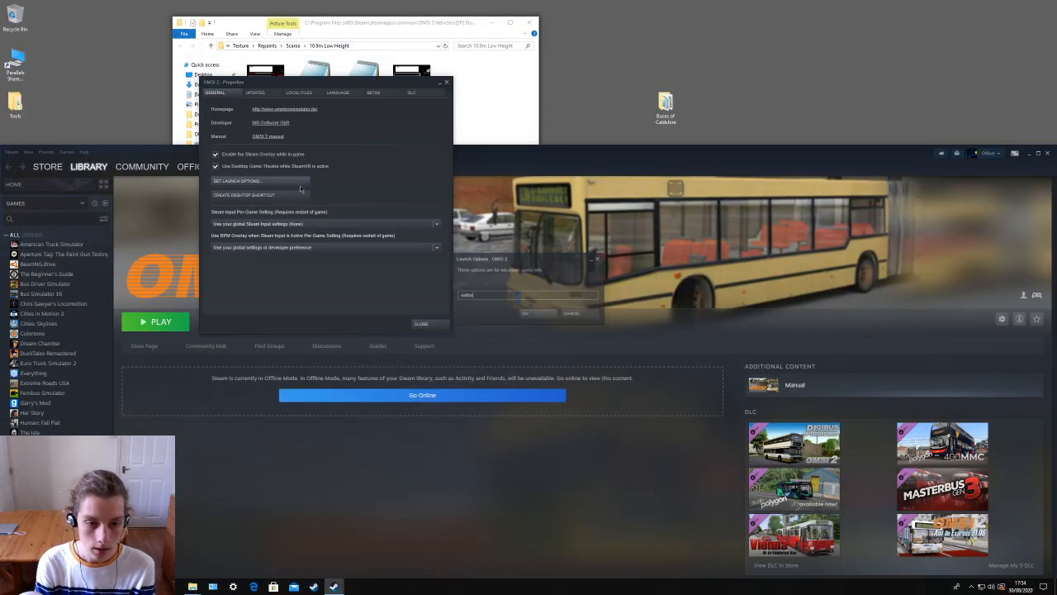
click(528, 315)
click(436, 323)
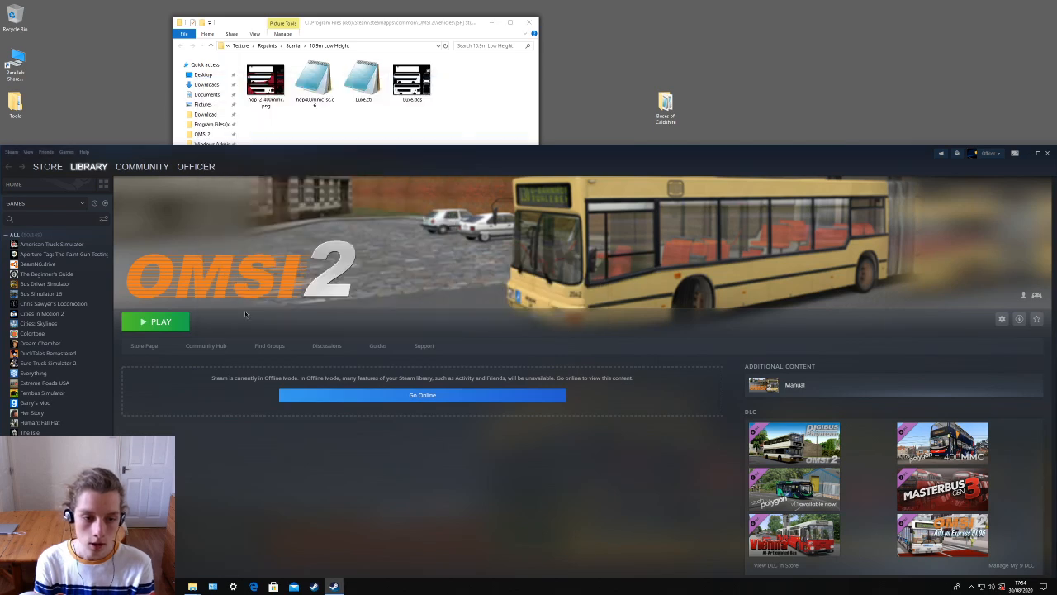
click(141, 322)
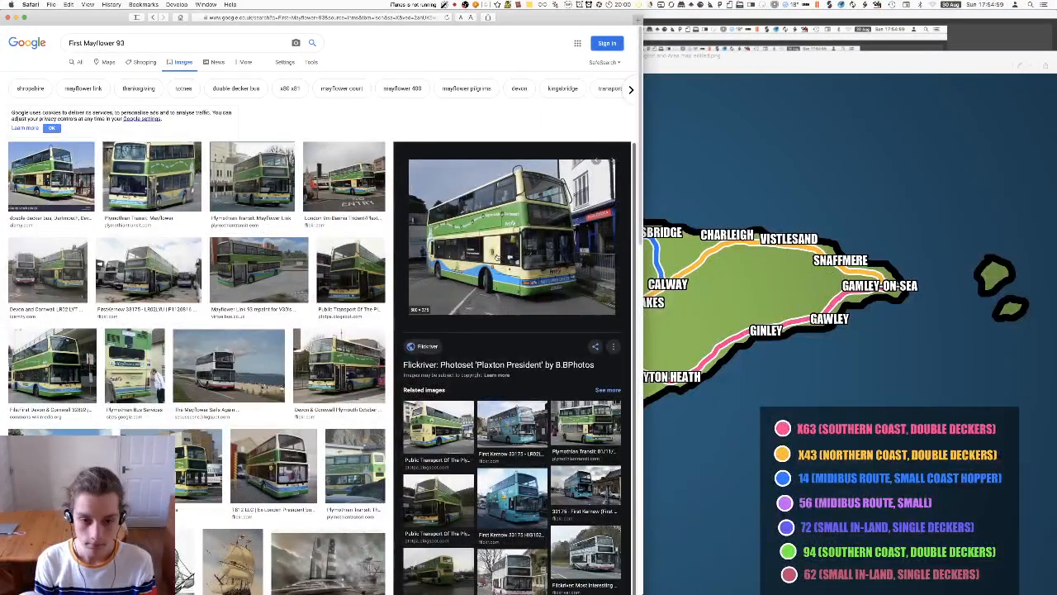
Step: Compare Mayflower Link double-decker photos and the V3D repaint in the First Mayflower 93 image results
click(426, 422)
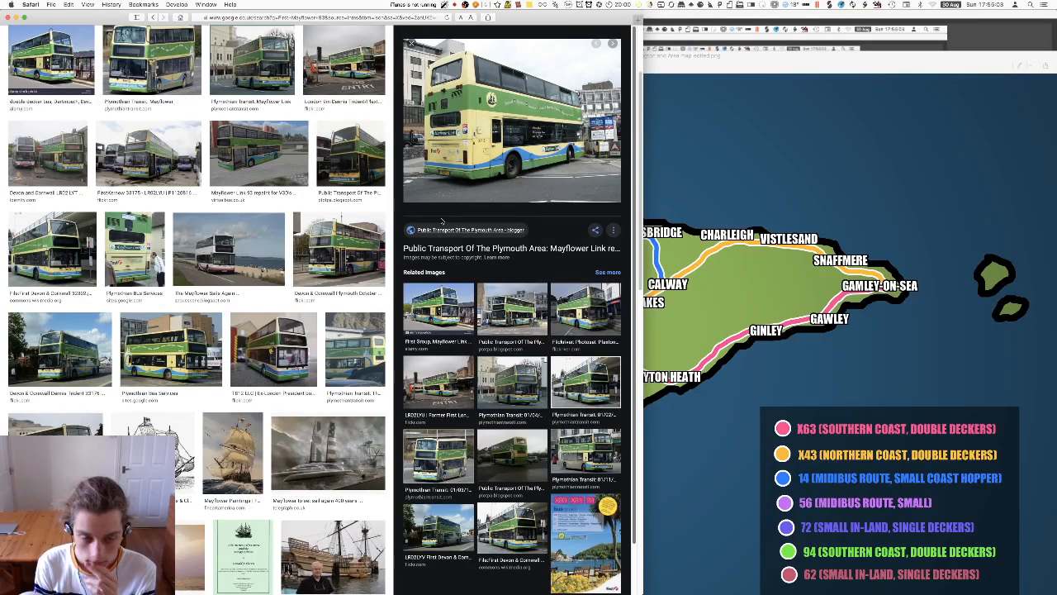
key(super+bracketleft)
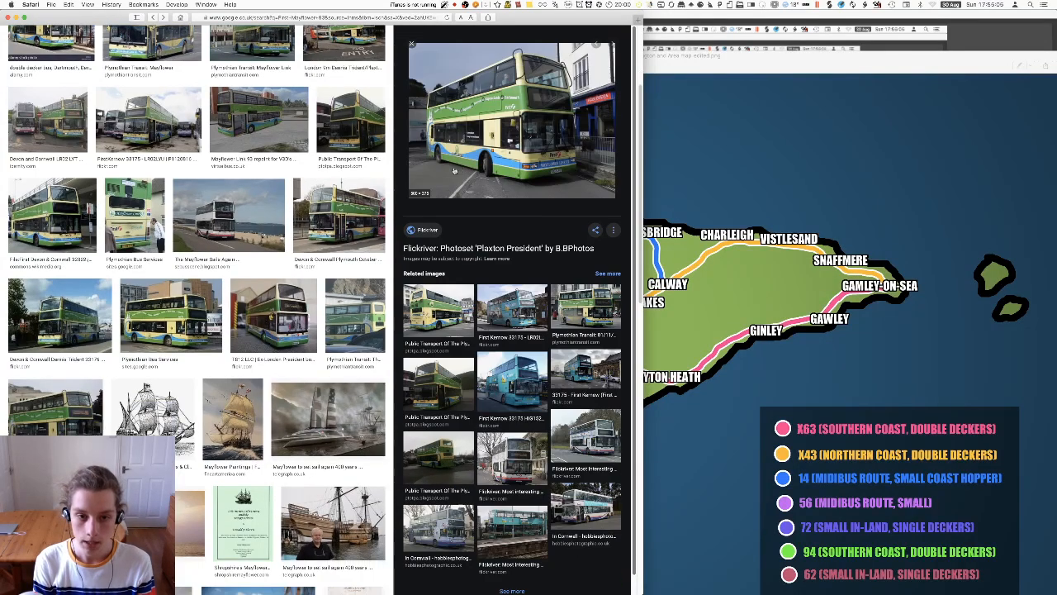
scroll(305, 270, up, 3)
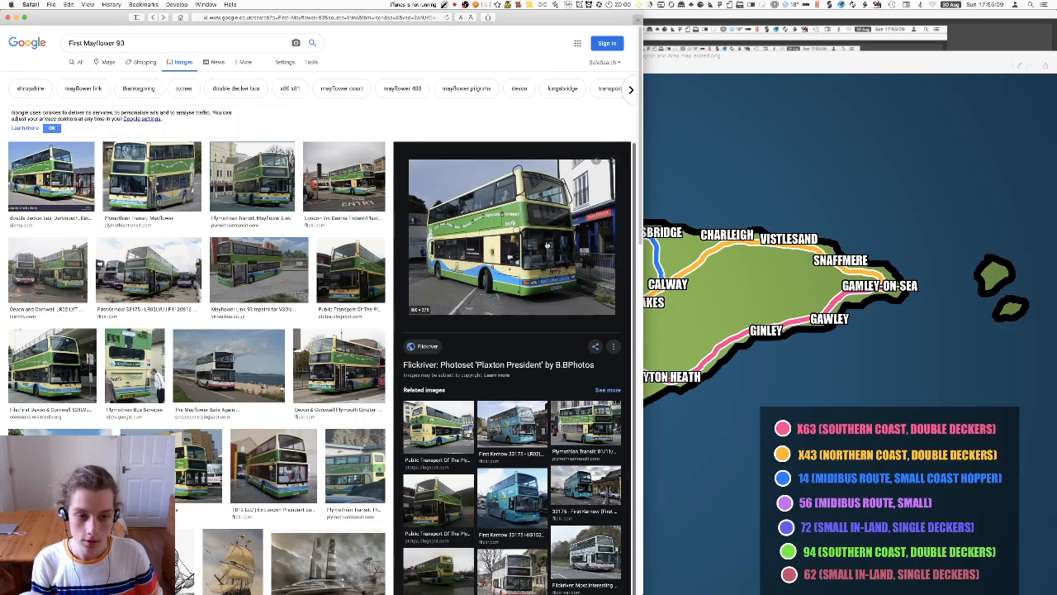
click(258, 270)
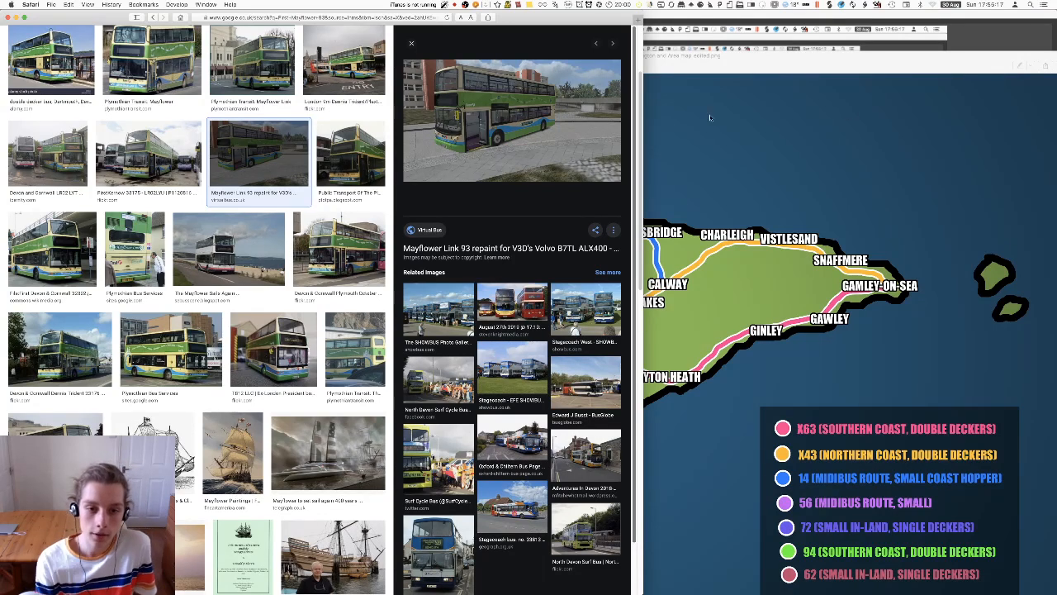
click(153, 17)
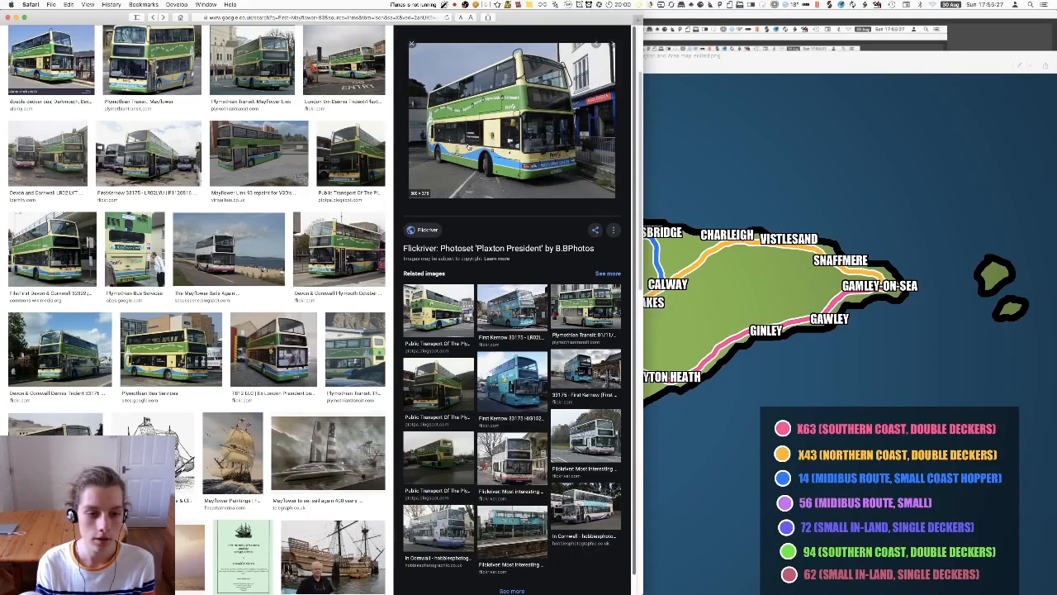
click(259, 153)
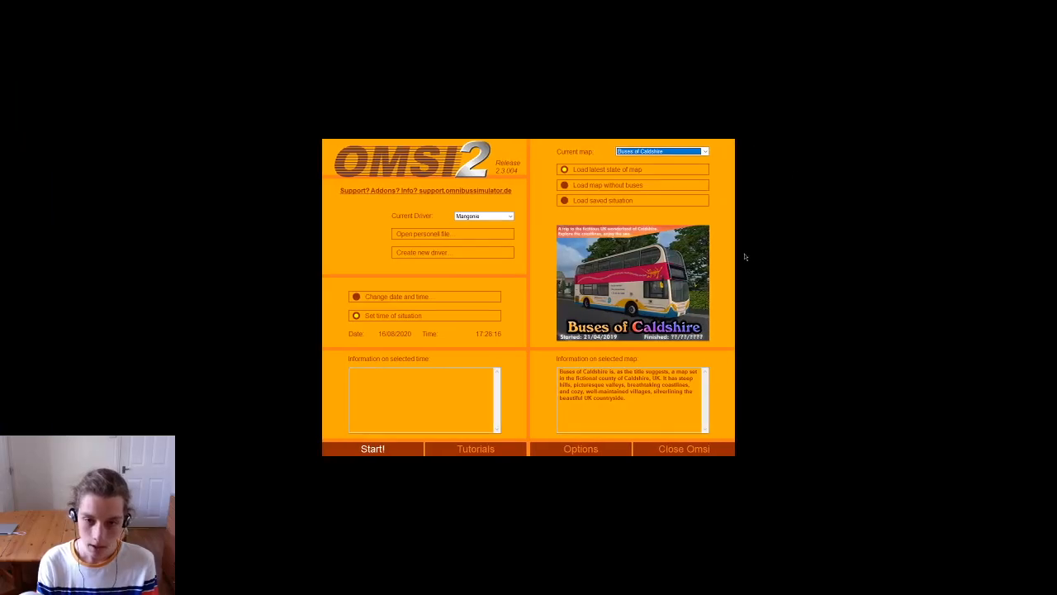
Step: Set Buses of Caldshire to load without buses, using the current year, date and time
click(595, 188)
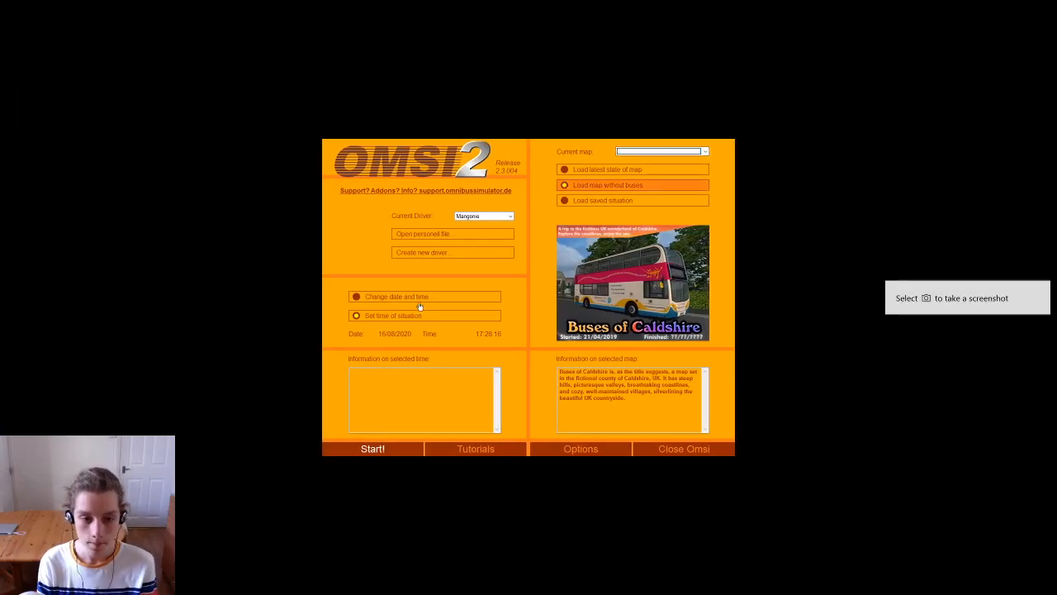
click(436, 297)
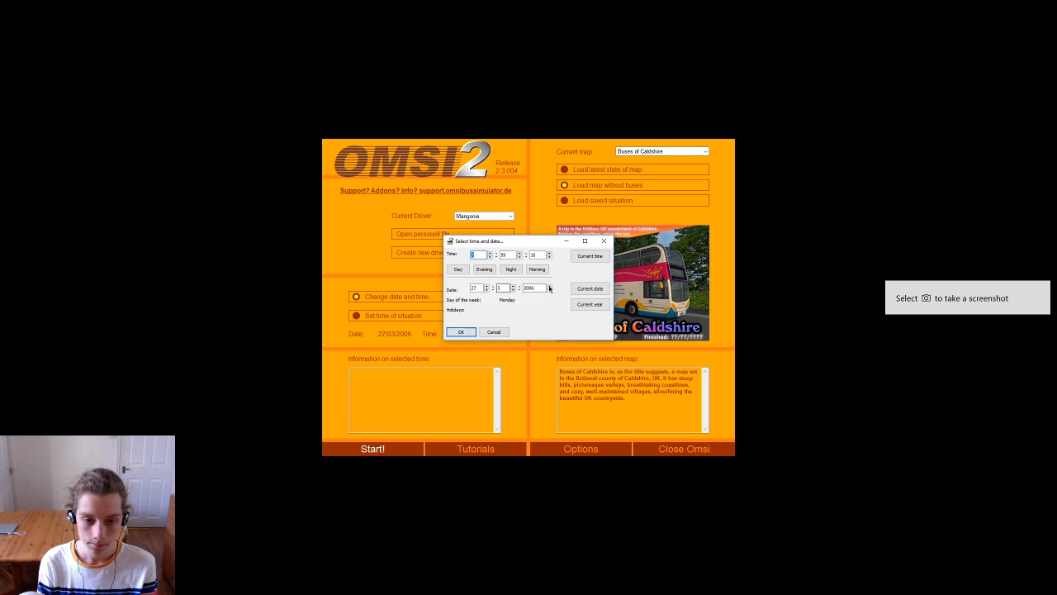
click(589, 303)
click(590, 289)
click(590, 256)
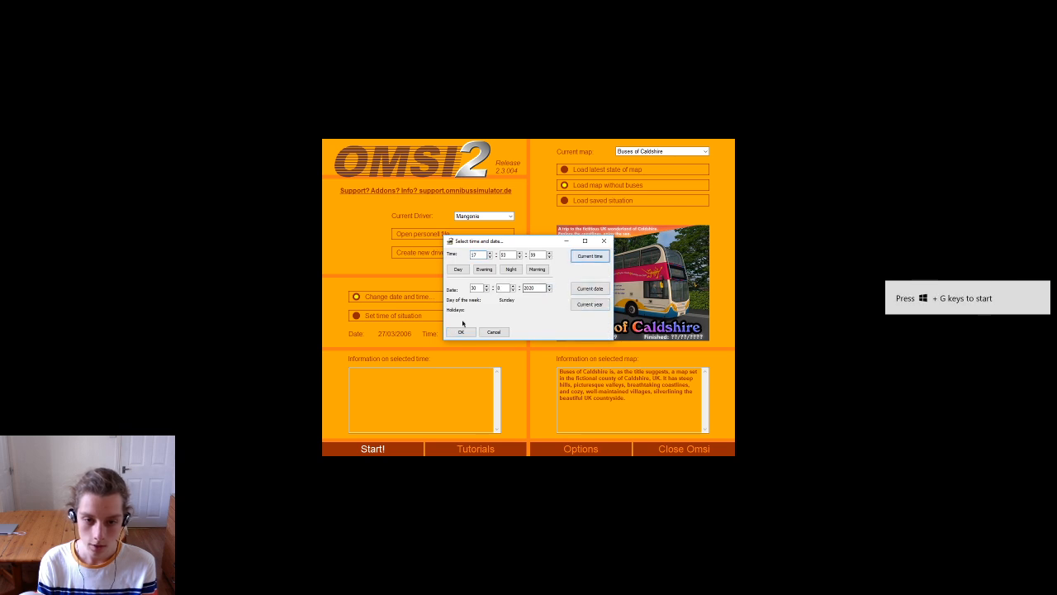
click(461, 331)
Step: Start the simulation with Sawsand G as the entry point
click(372, 449)
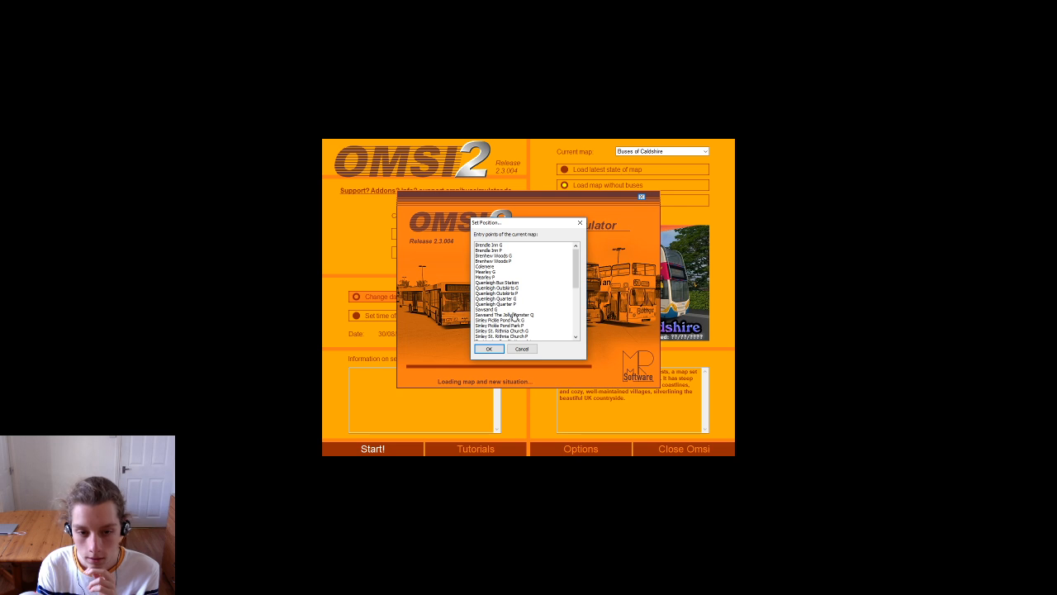
click(511, 309)
click(493, 351)
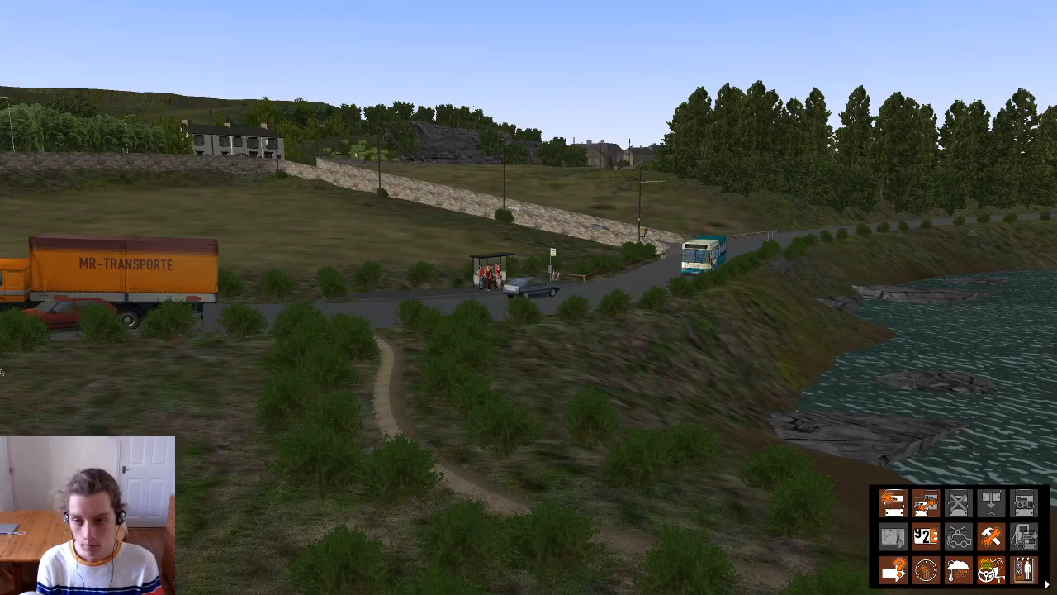
Step: Open the vehicle selection above the coast road and choose MAN A21 - UK as the manufacturer
middle_drag(687, 228, 947, 526)
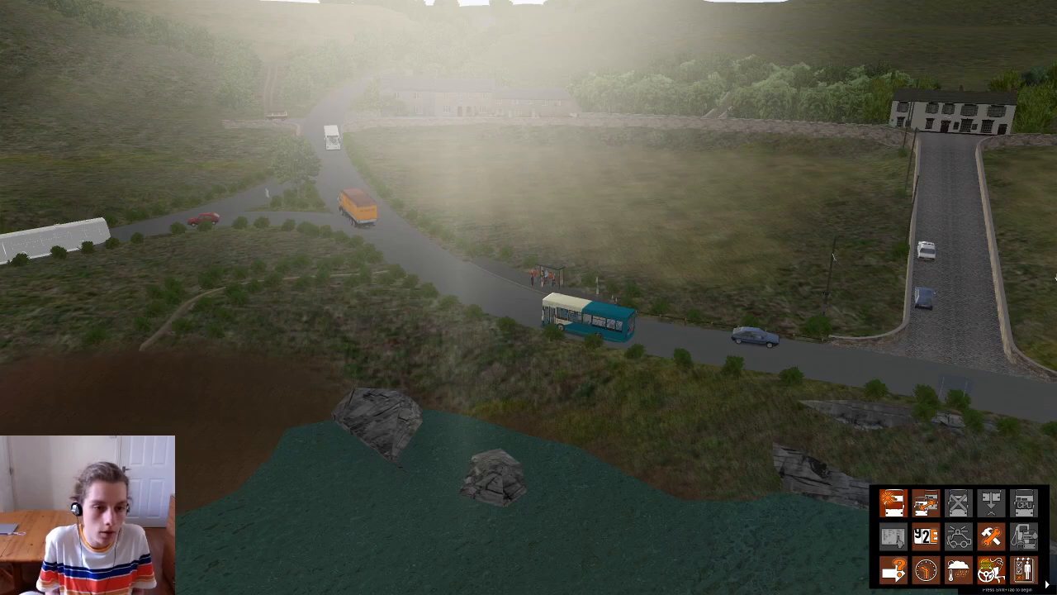
key(ctrl+y)
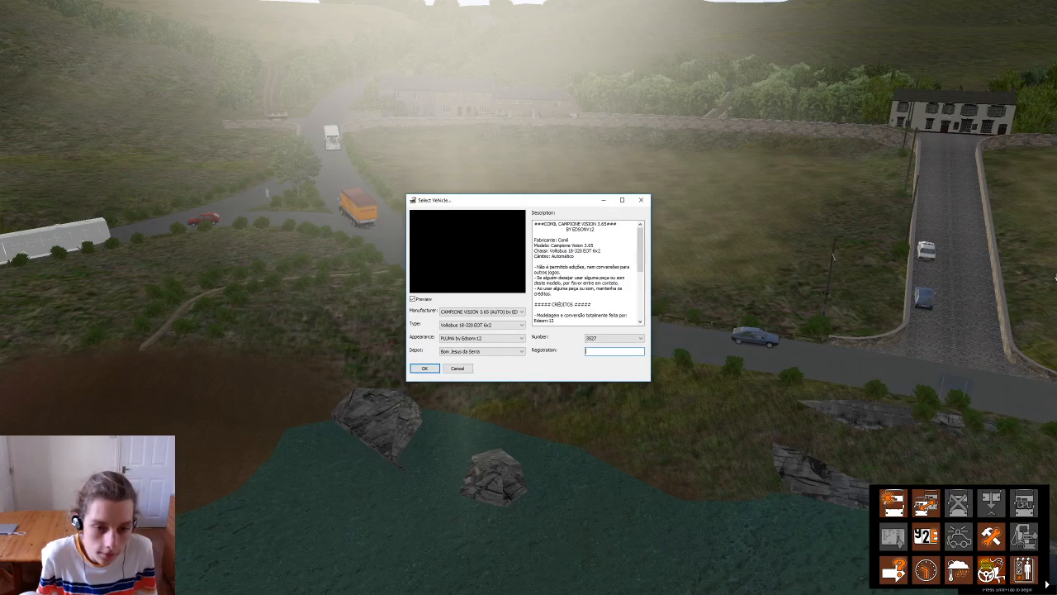
click(490, 312)
drag(522, 332, 521, 345)
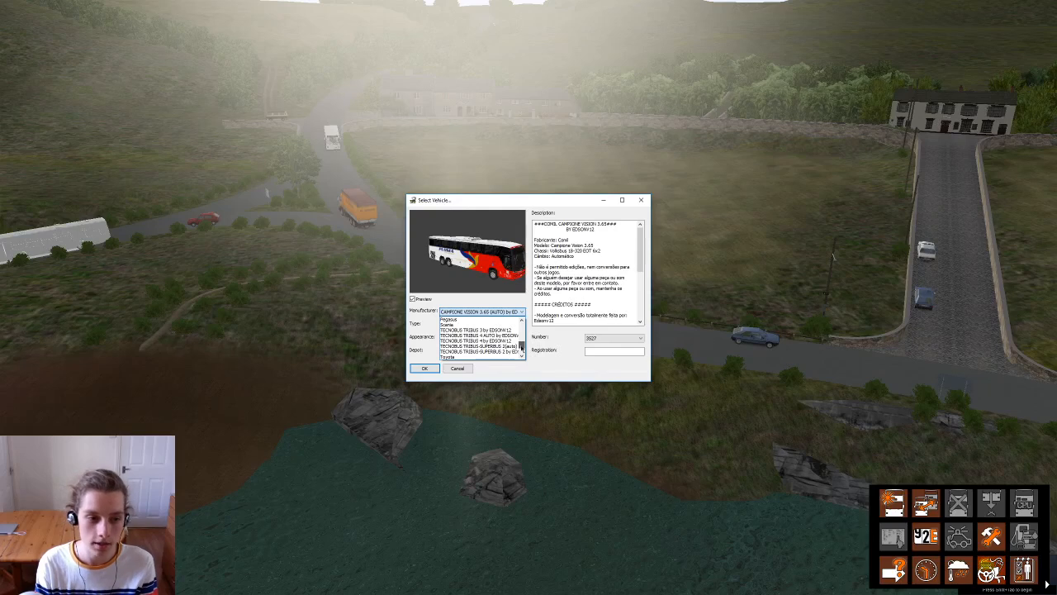
drag(521, 345, 530, 340)
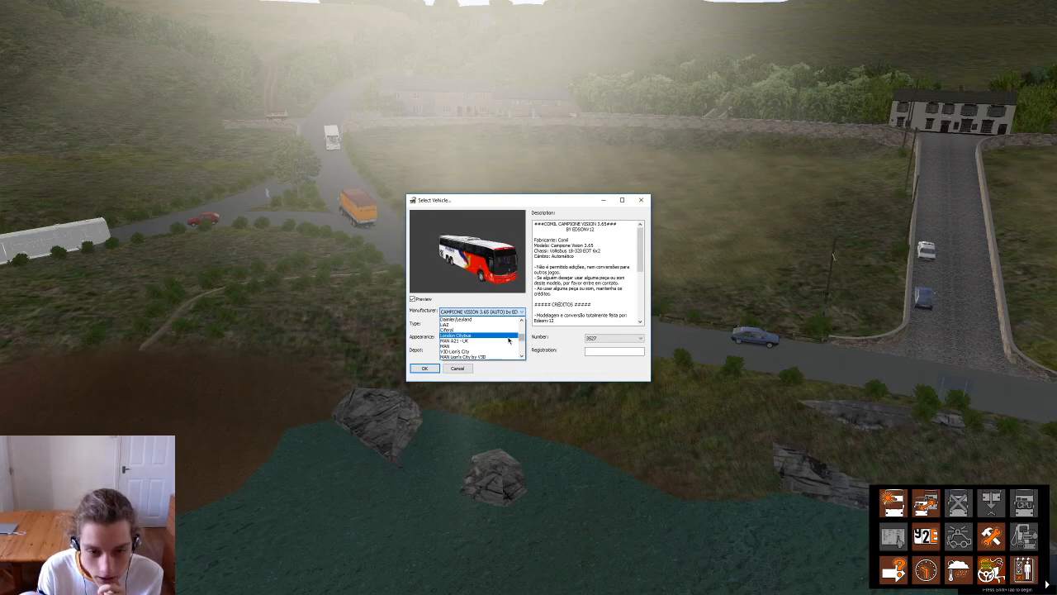
click(504, 342)
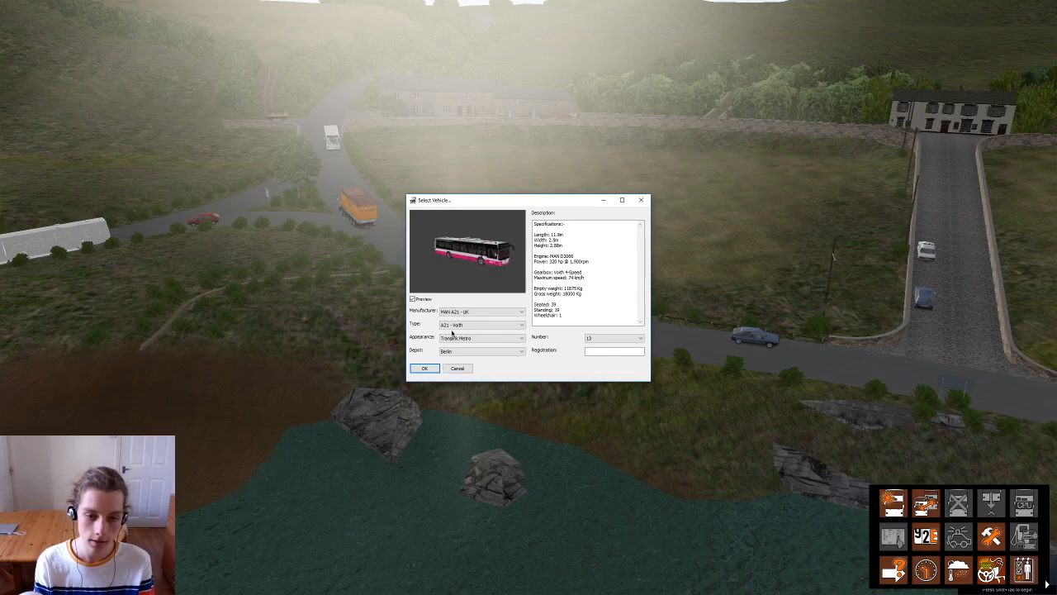
Step: Switch the vehicle's manufacturer to [DLC] Studio Polygon
click(462, 336)
click(462, 335)
click(471, 312)
scroll(512, 340, down, 8)
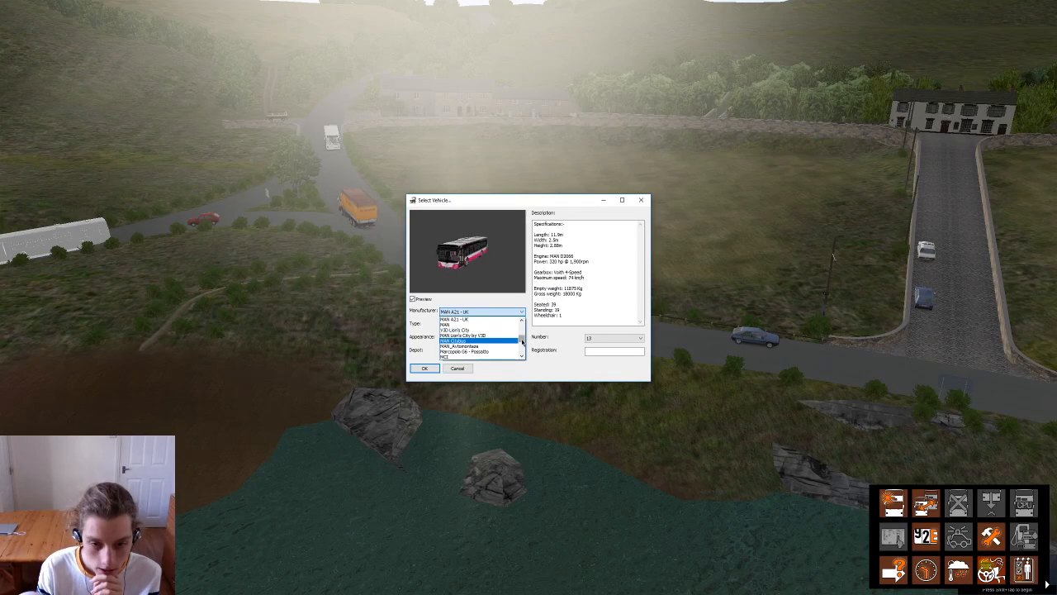
click(487, 351)
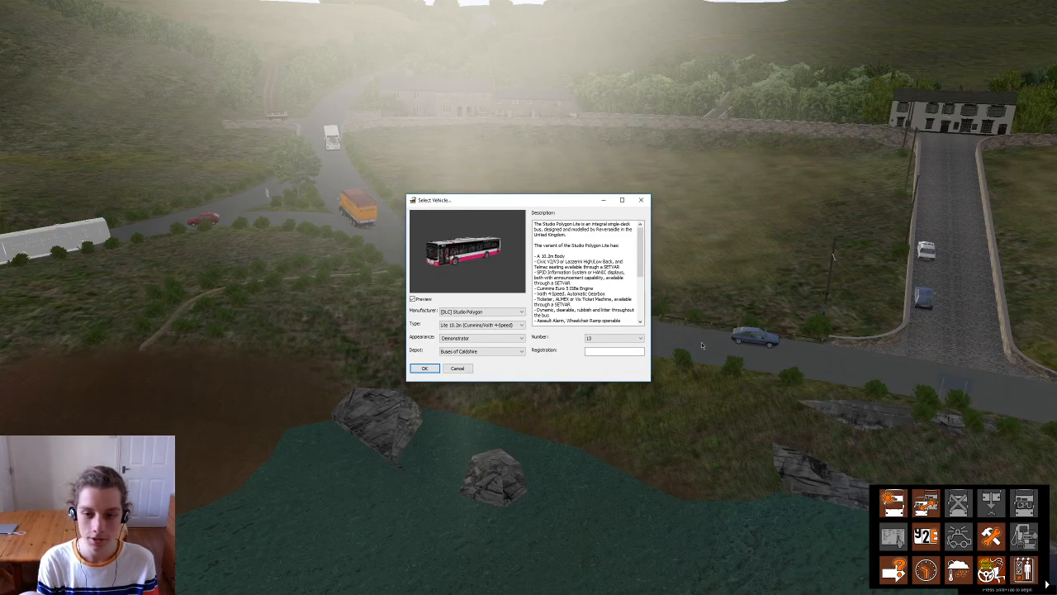
Step: Set the vehicle type to Lite 11.5m (Daimler HEV/Voith 3-Speed)
click(500, 325)
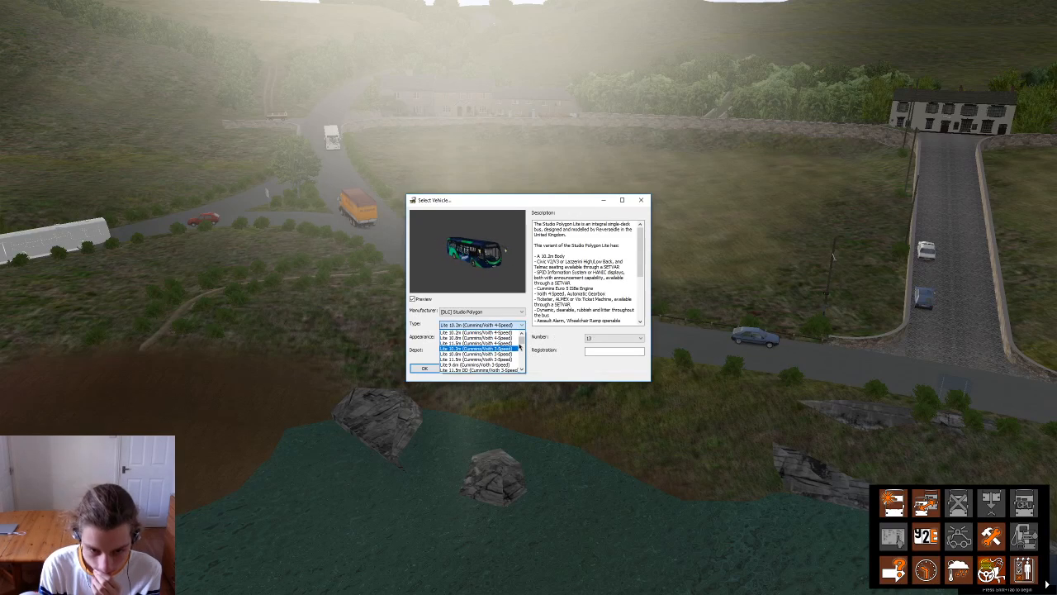
scroll(520, 341, down, 1)
scroll(520, 341, down, 4)
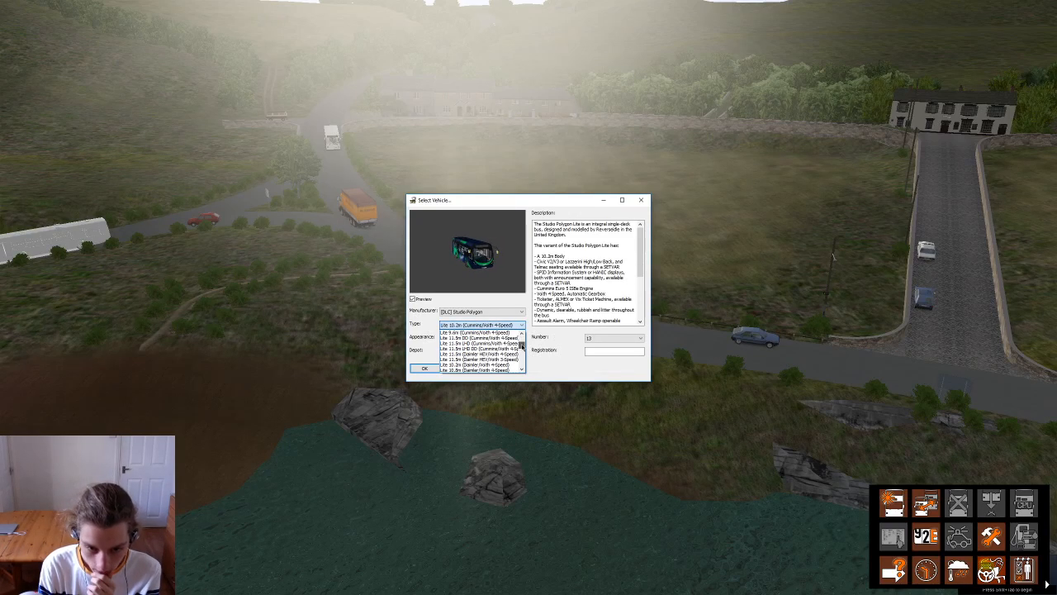
scroll(521, 344, down, 2)
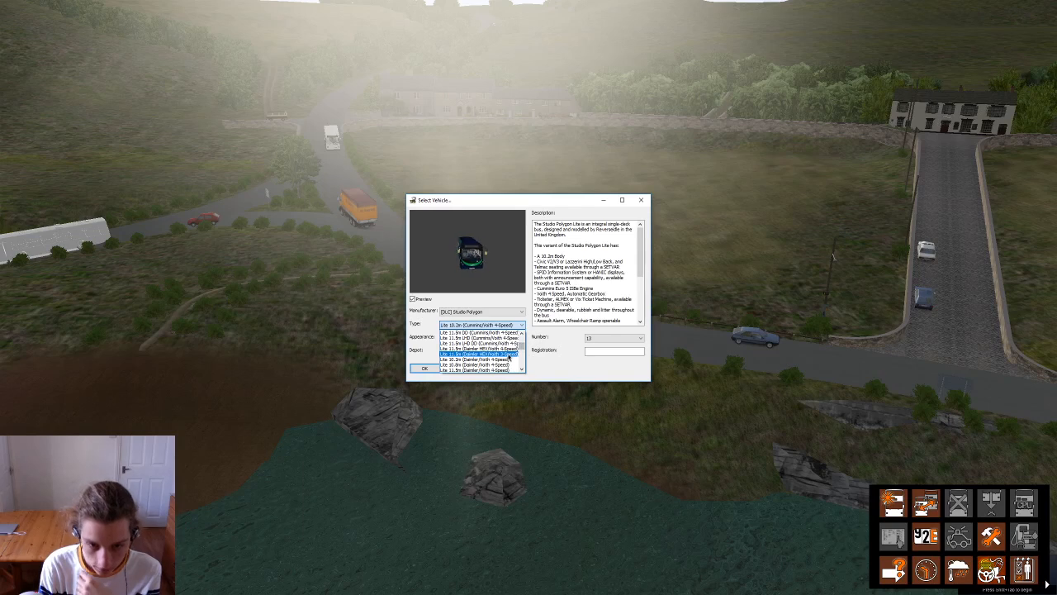
click(511, 354)
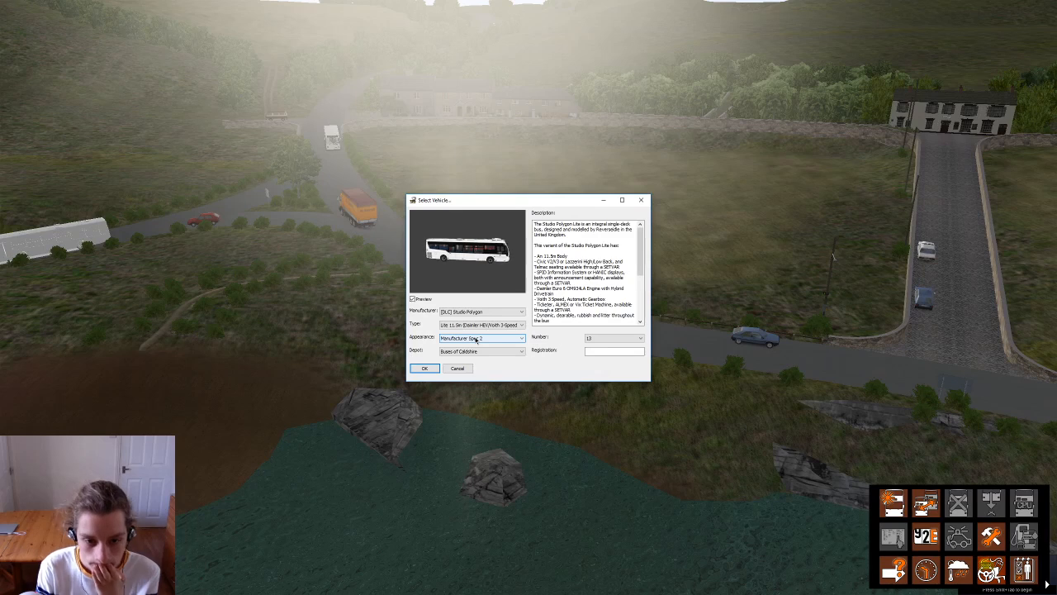
Step: Set the bus's appearance to Manufacturer Spec 1 and choose the Buses of Caldshire depot
click(471, 351)
click(474, 343)
click(475, 339)
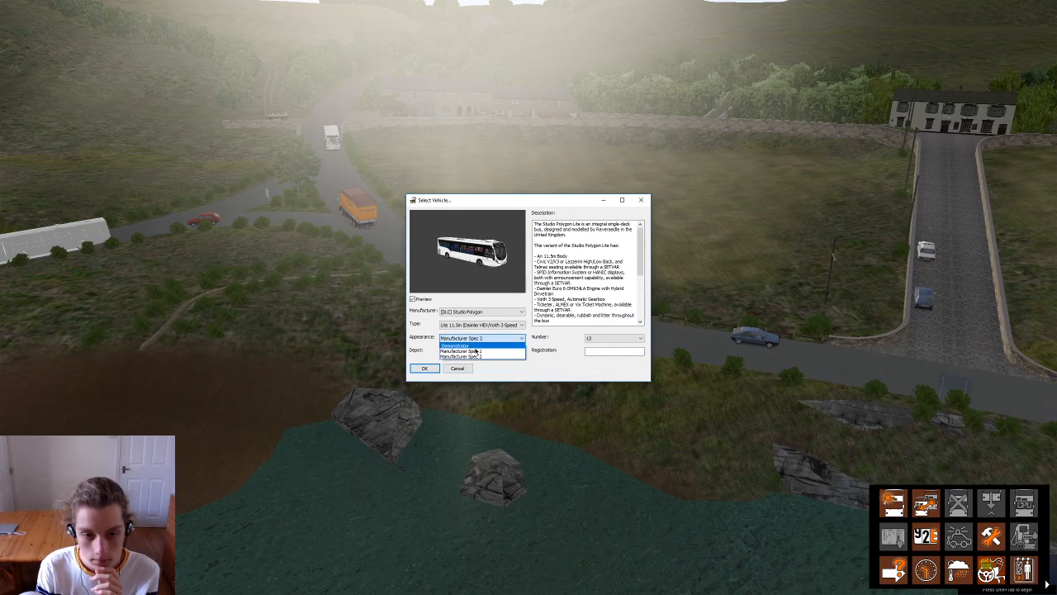
click(475, 352)
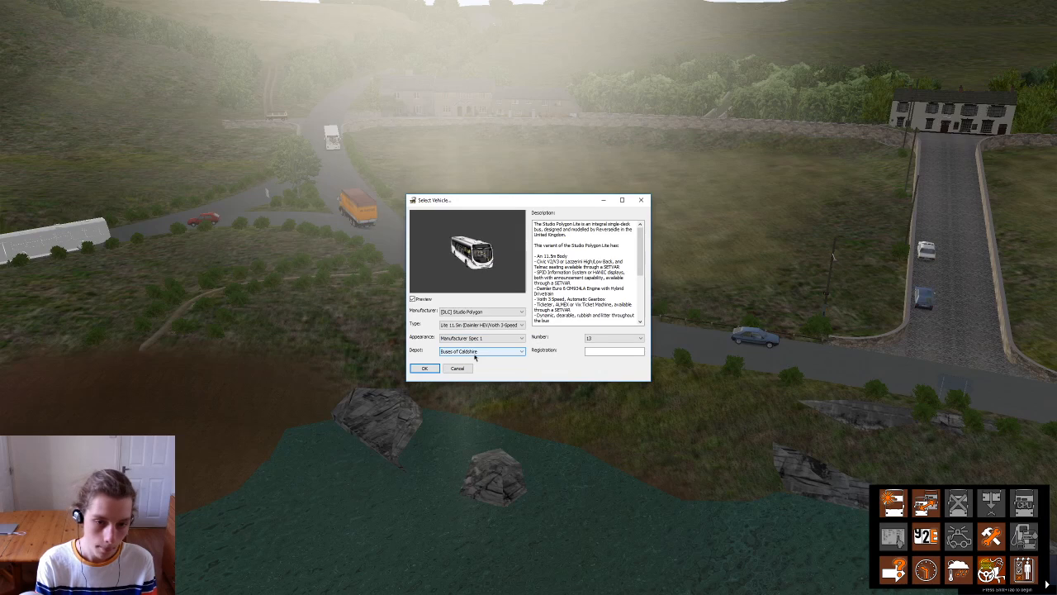
click(476, 353)
click(479, 360)
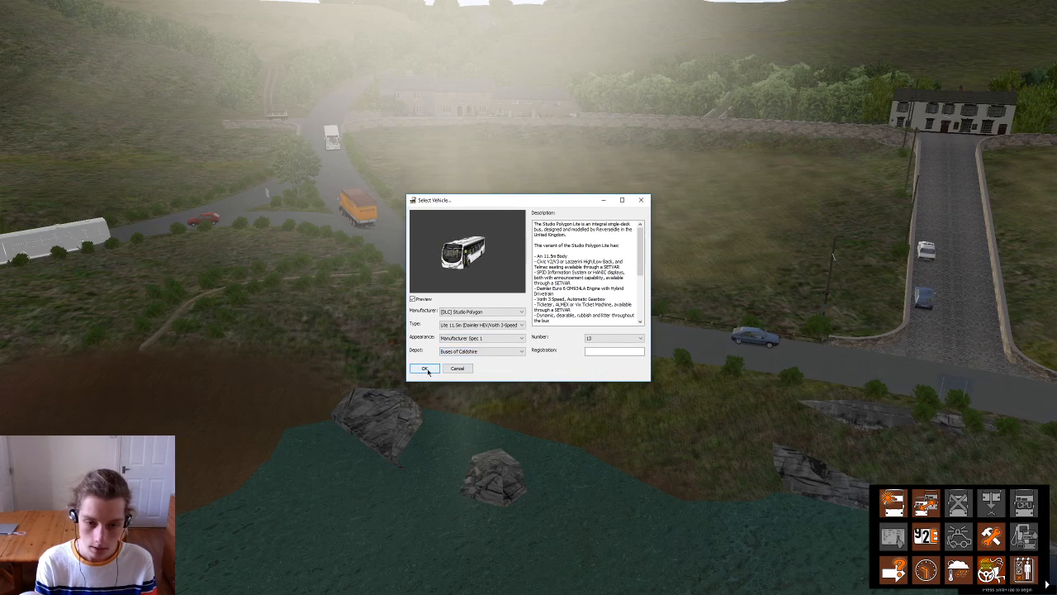
Step: Enter Anything as the bus's registration, keeping vehicle number 13
click(621, 352)
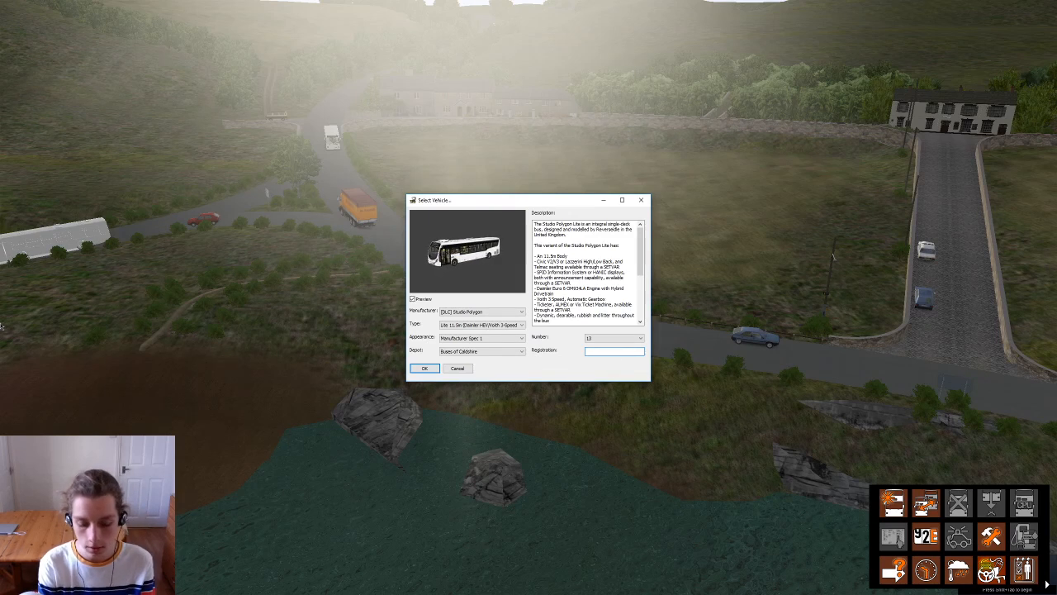
click(611, 338)
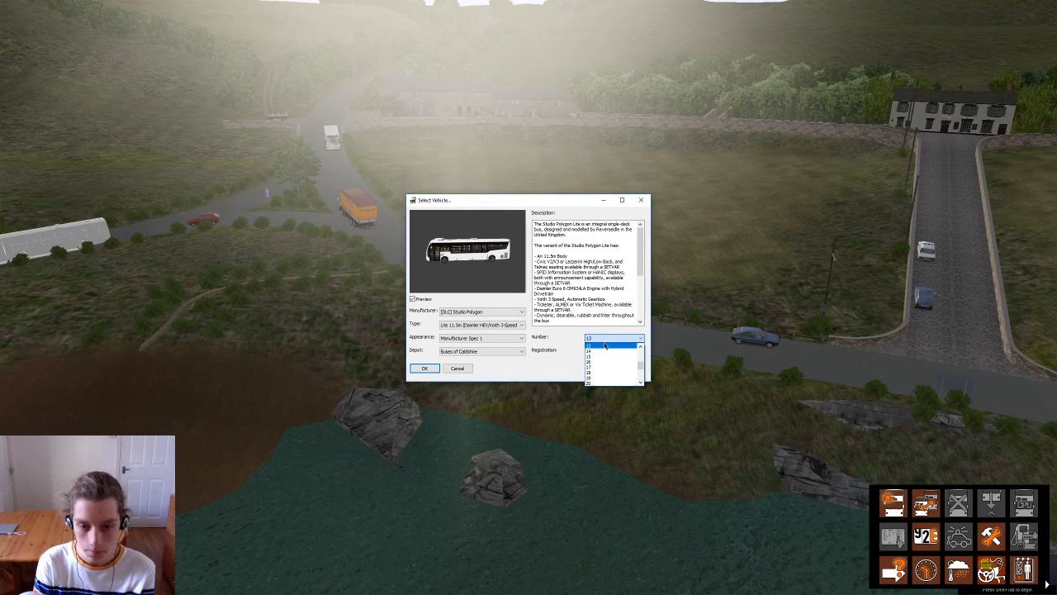
mouse_move(640, 364)
mouse_down()
mouse_move(639, 376)
mouse_move(638, 366)
mouse_up()
click(603, 350)
click(603, 350)
text(Anything)
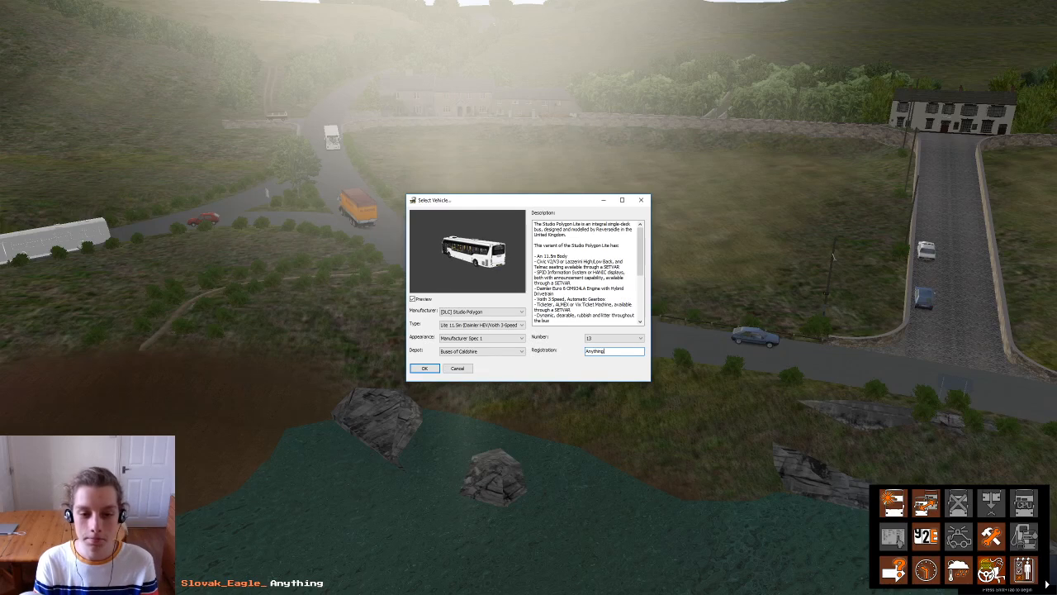
Step: Confirm the vehicle selection and accept Sawsand G as the entry point to load the bus
click(425, 368)
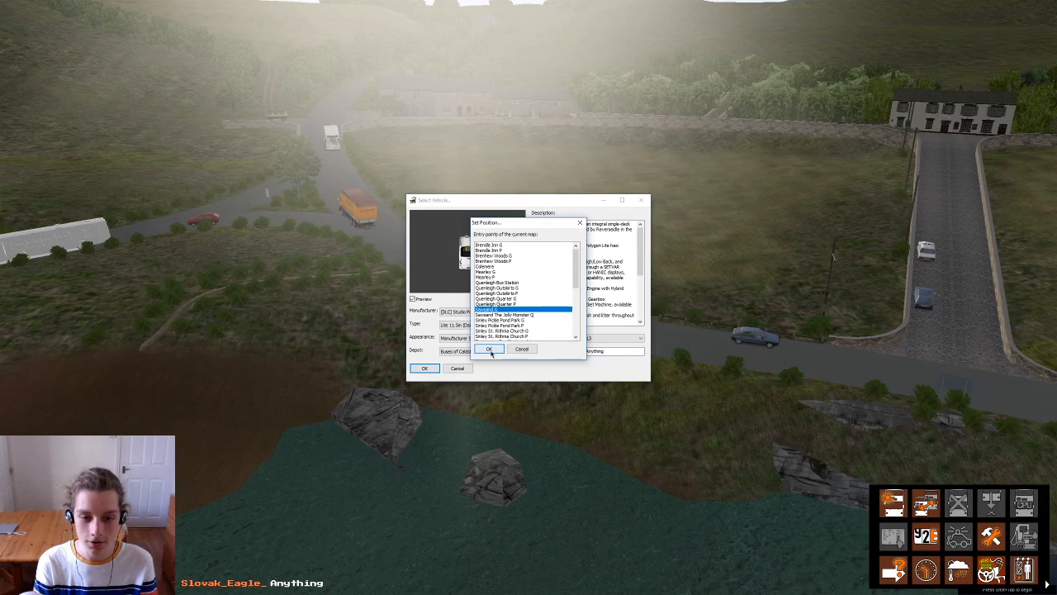
click(489, 349)
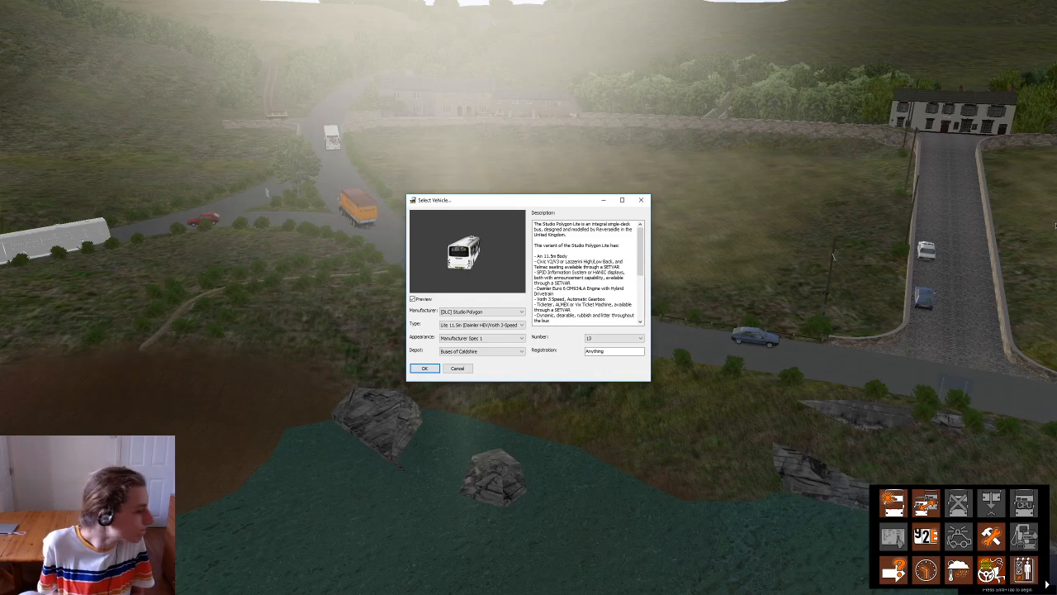
key(Return)
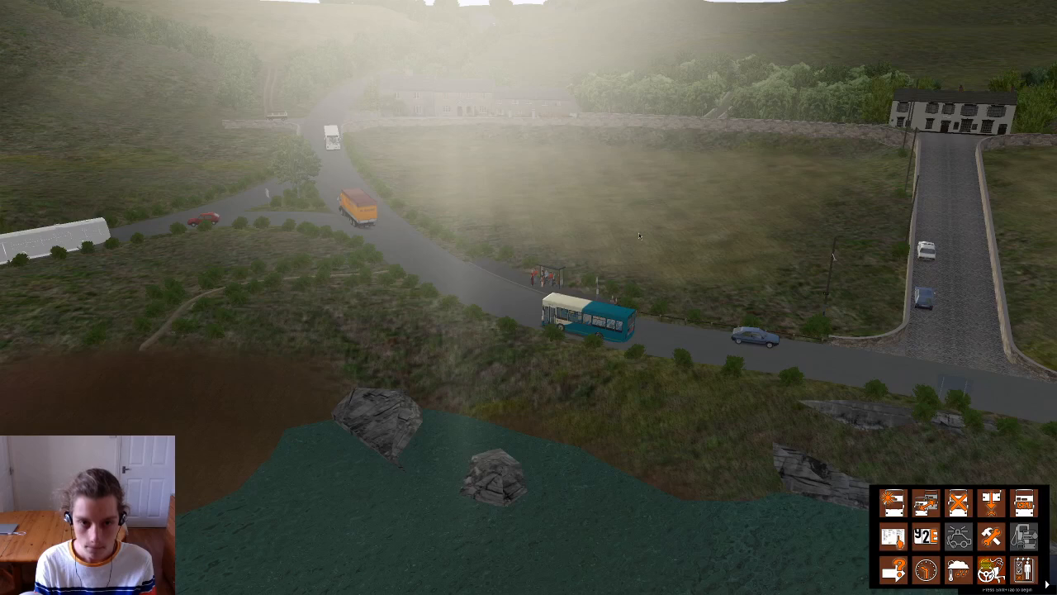
Step: Relocate the active bus to the coast road, in the lane opposite the bus shelter, and confirm the placement
key(F3)
key(ctrl+s)
key(F4)
right_drag(708, 188, 636, 363)
middle_drag(636, 364, 462, 288)
click(462, 287)
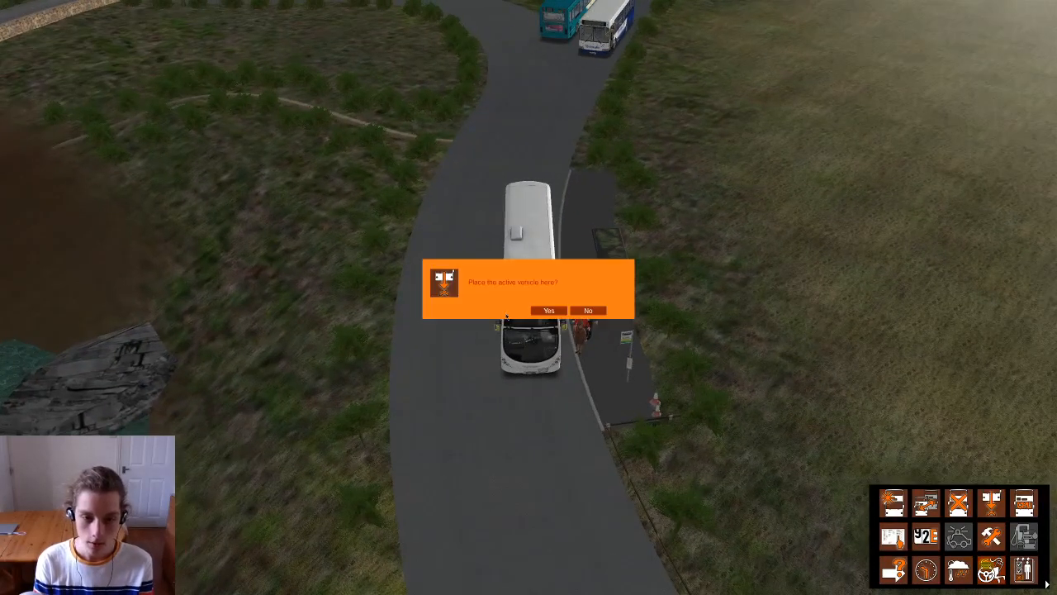
click(548, 311)
right_drag(548, 311, 541, 340)
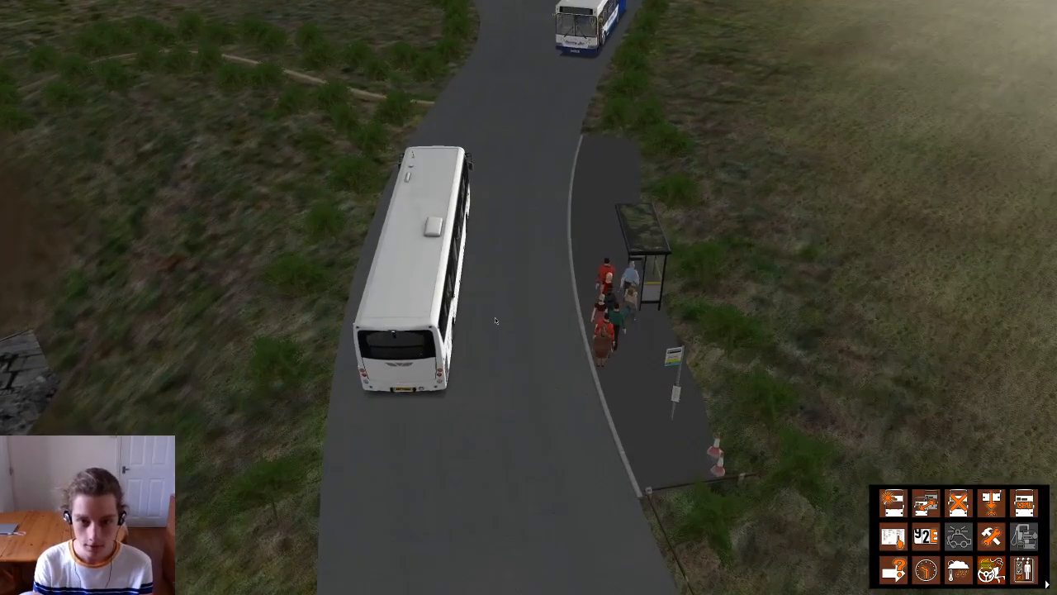
Step: Examine the bus's exterior from the front registration plate to the emergency and ramp request buttons beside the entrance
key(F2)
right_drag(496, 321, 545, 354)
middle_drag(562, 354, 459, 340)
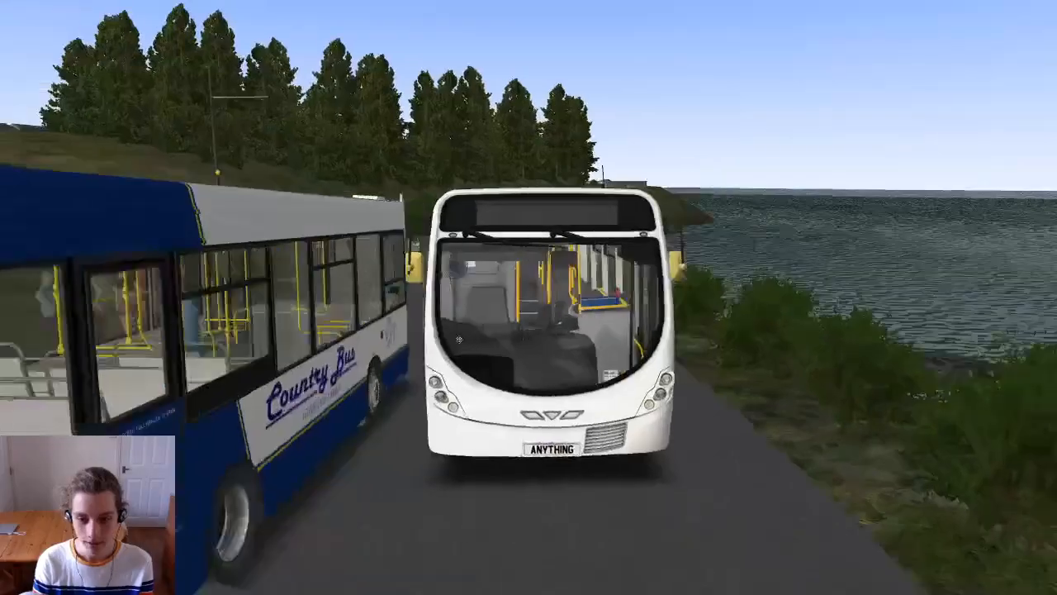
right_drag(459, 340, 456, 364)
middle_drag(455, 364, 471, 380)
key(c)
right_drag(472, 378, 460, 391)
middle_drag(460, 392, 398, 381)
right_drag(398, 381, 549, 377)
middle_drag(549, 377, 548, 260)
right_drag(548, 259, 500, 278)
middle_drag(500, 279, 485, 283)
right_drag(486, 283, 487, 296)
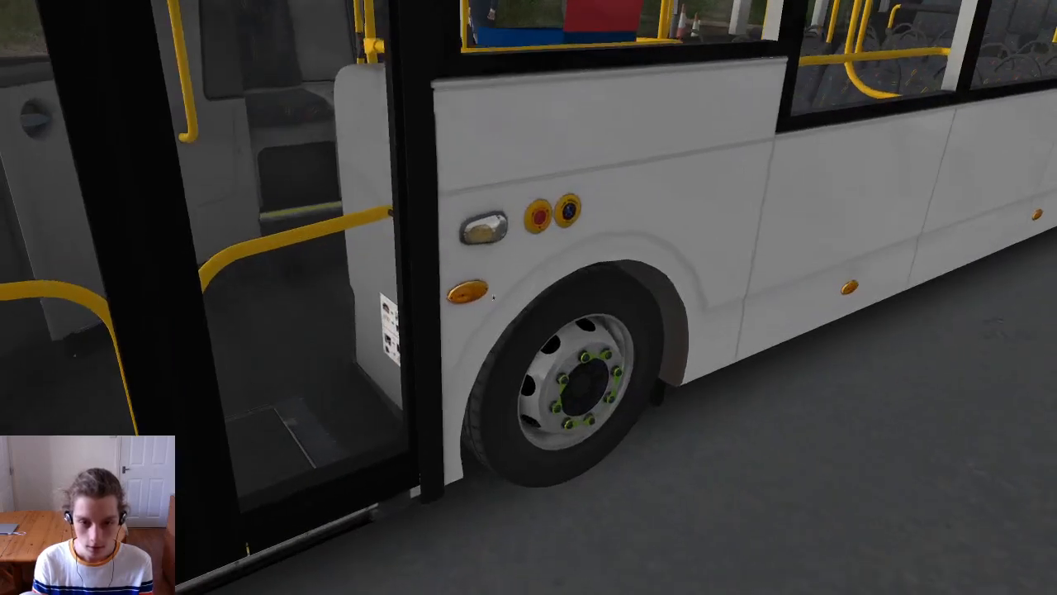
right_drag(544, 218, 541, 288)
middle_drag(541, 287, 541, 288)
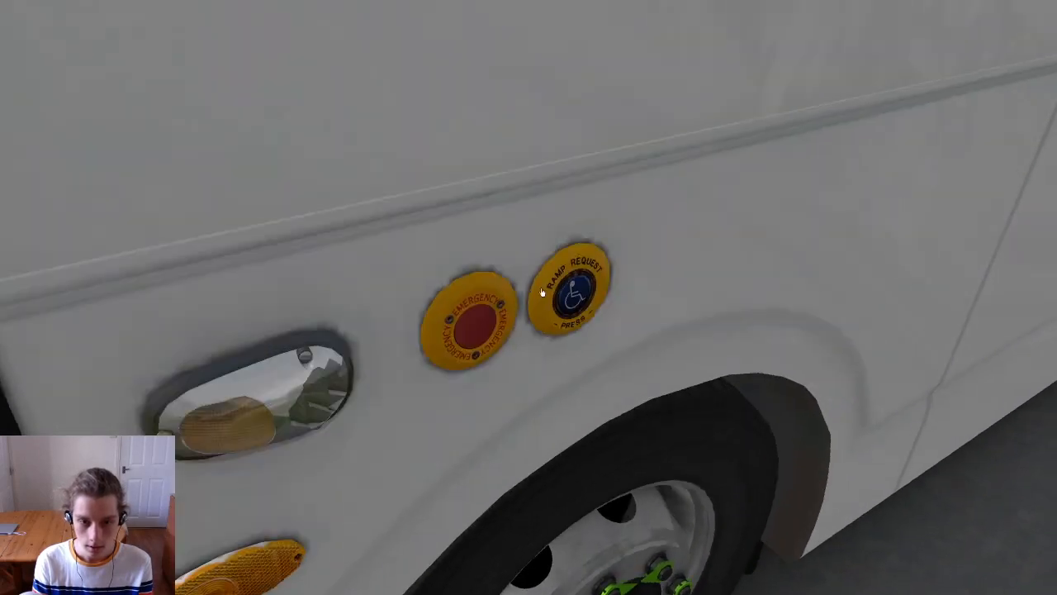
right_drag(461, 337, 528, 300)
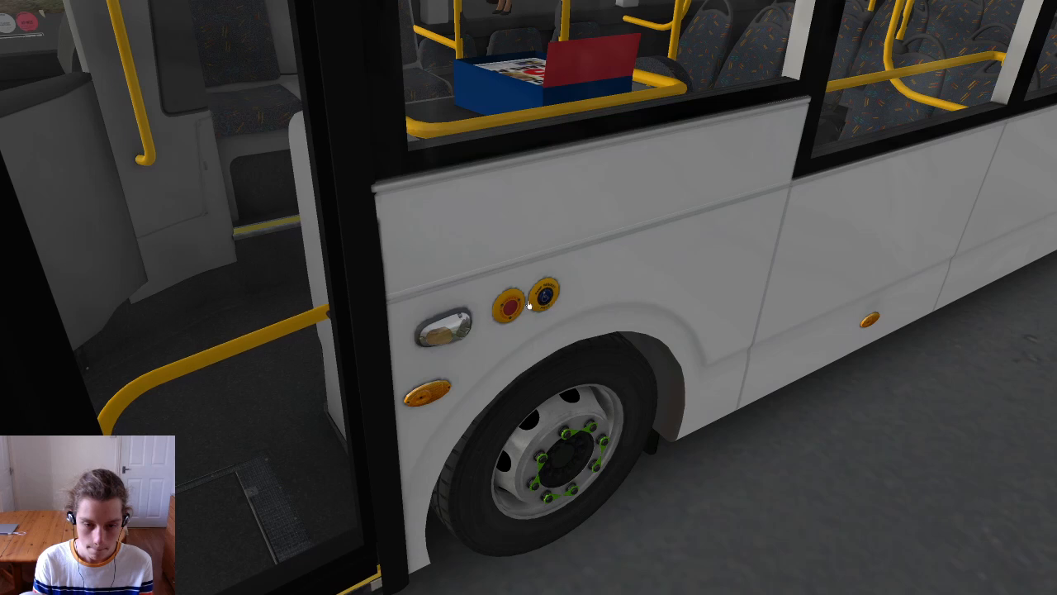
Step: Operate the exterior emergency door button beside the entrance and look inside at the driver's cab
click(510, 308)
middle_drag(392, 319, 404, 285)
middle_drag(439, 242, 441, 281)
middle_drag(545, 279, 449, 328)
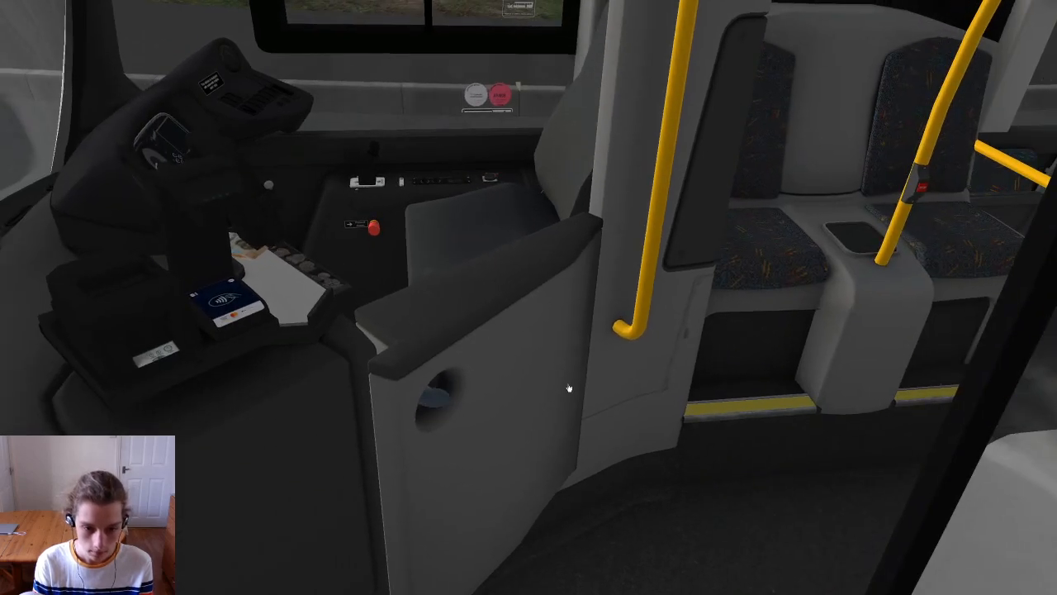
middle_drag(499, 265, 523, 266)
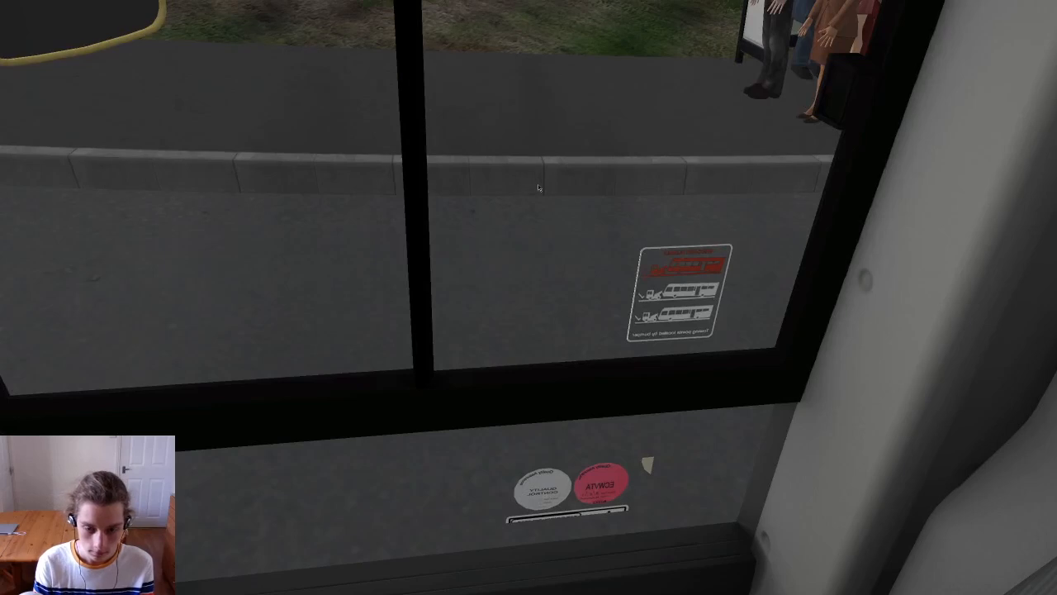
Step: Switch to the driver's view and operate the front entrance door twice while watching it
key(F1)
middle_drag(554, 210, 473, 412)
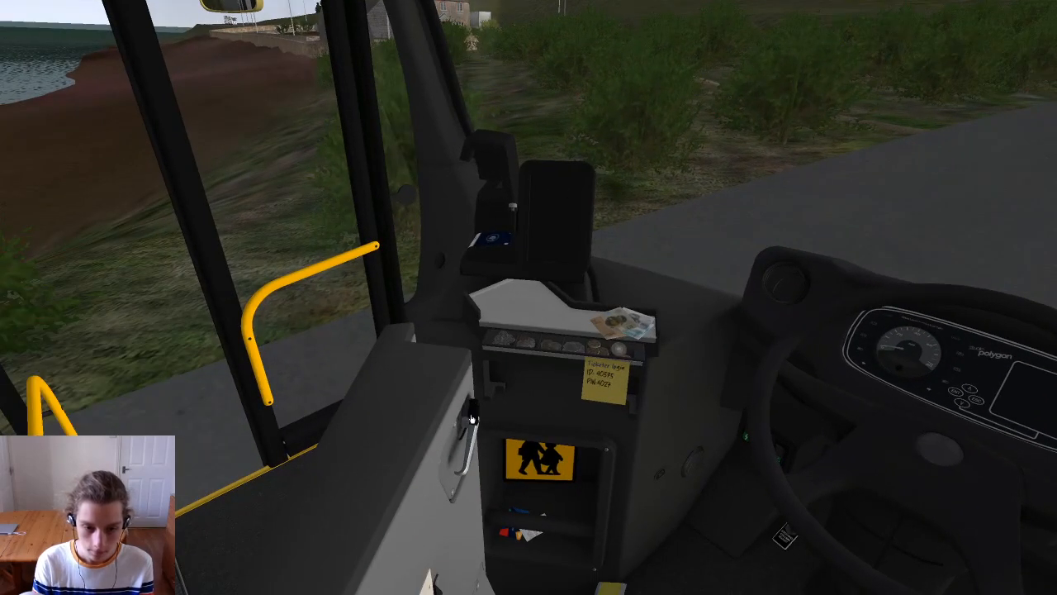
middle_drag(274, 137, 211, 144)
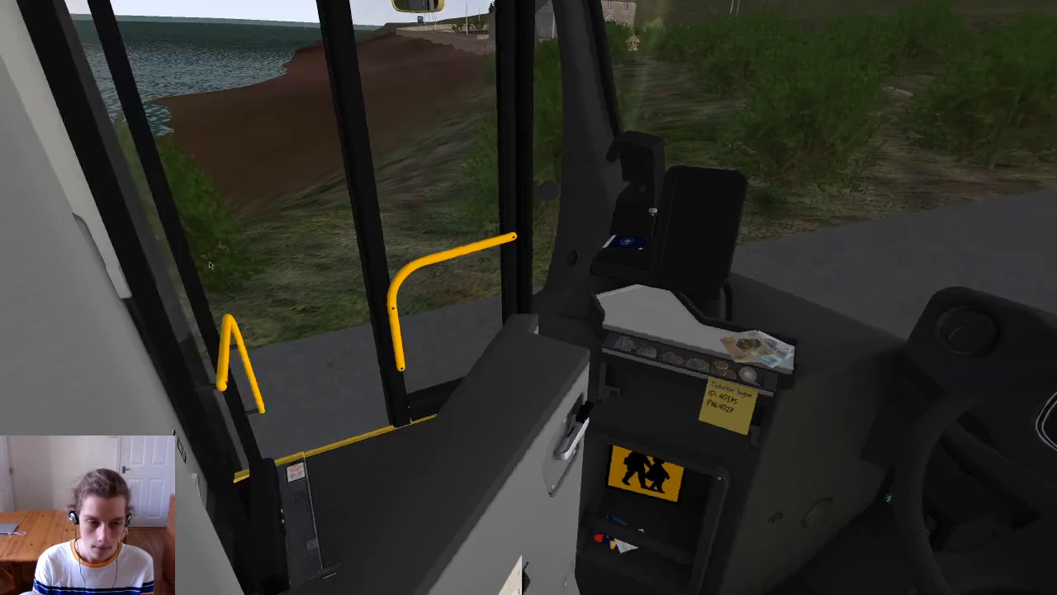
key(KP_Divide)
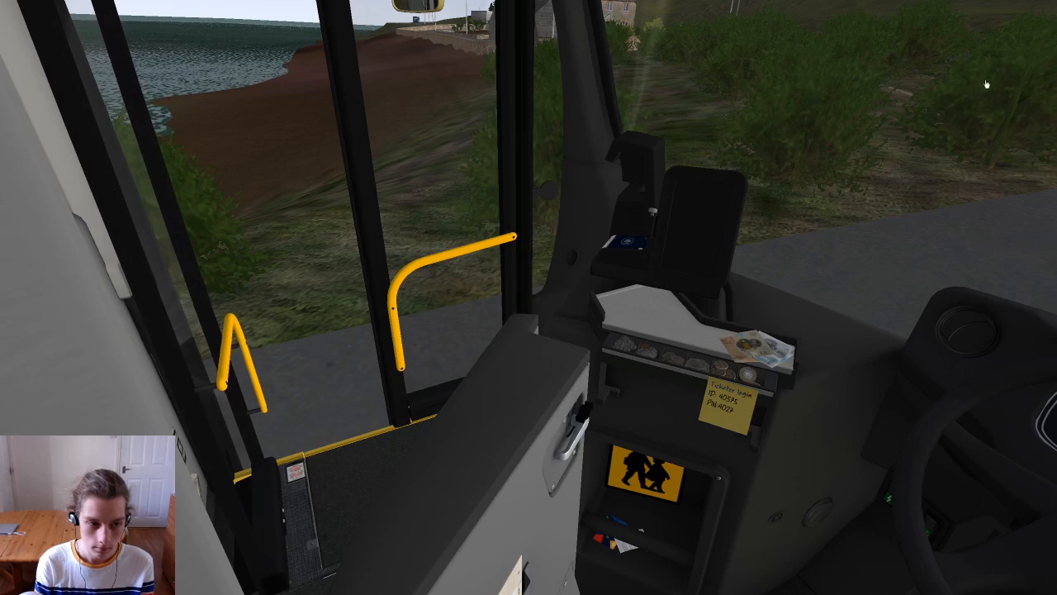
key(KP_Divide)
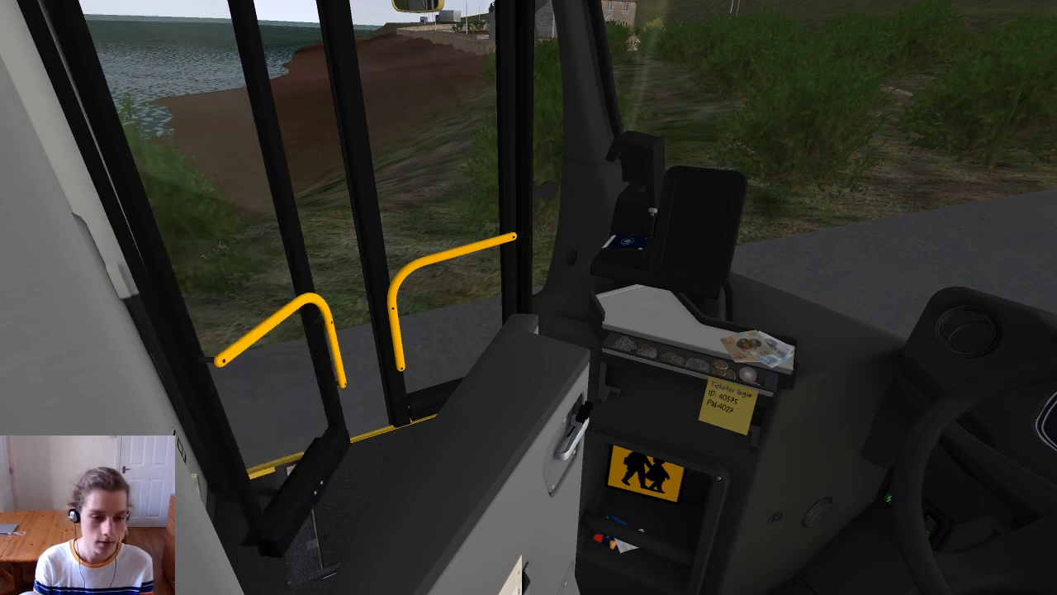
Step: Face the dashboard from the driver's seat and switch on the bus's electrics
middle_drag(326, 390, 399, 385)
key(alt)
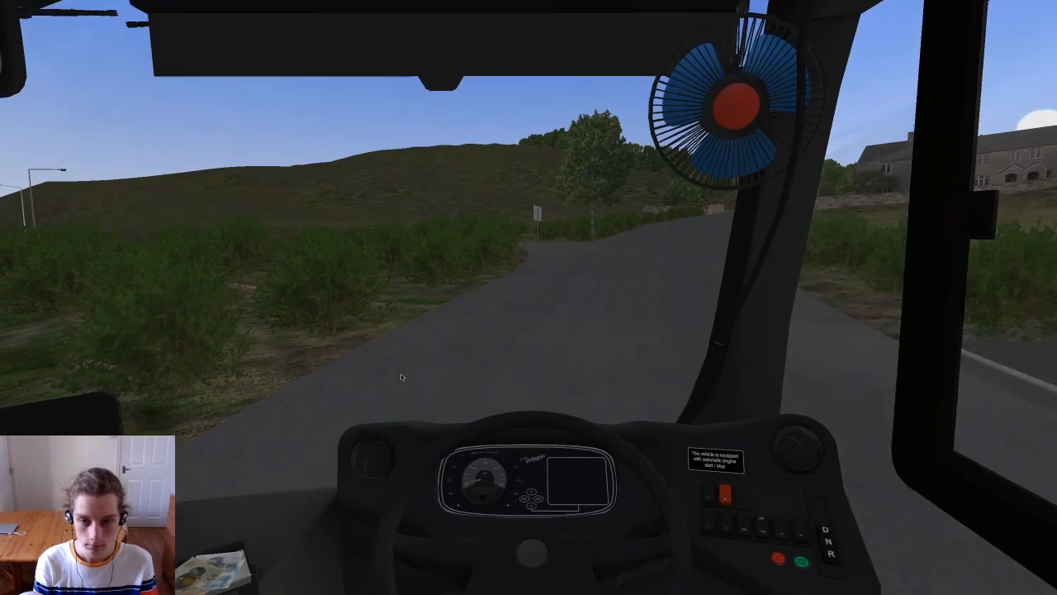
middle_drag(488, 362, 523, 324)
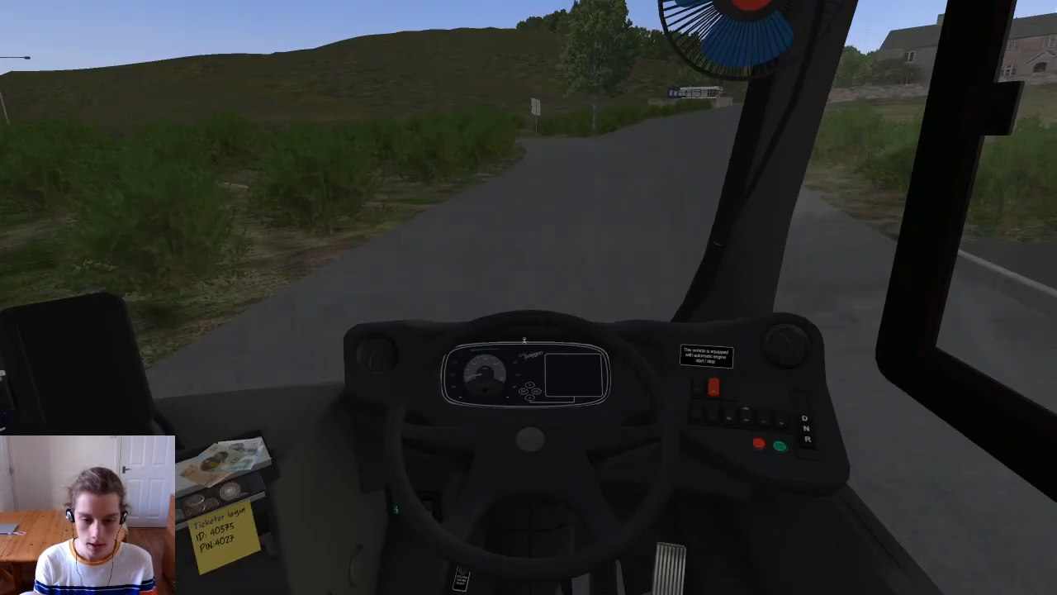
right_drag(523, 324, 528, 390)
middle_drag(528, 390, 539, 394)
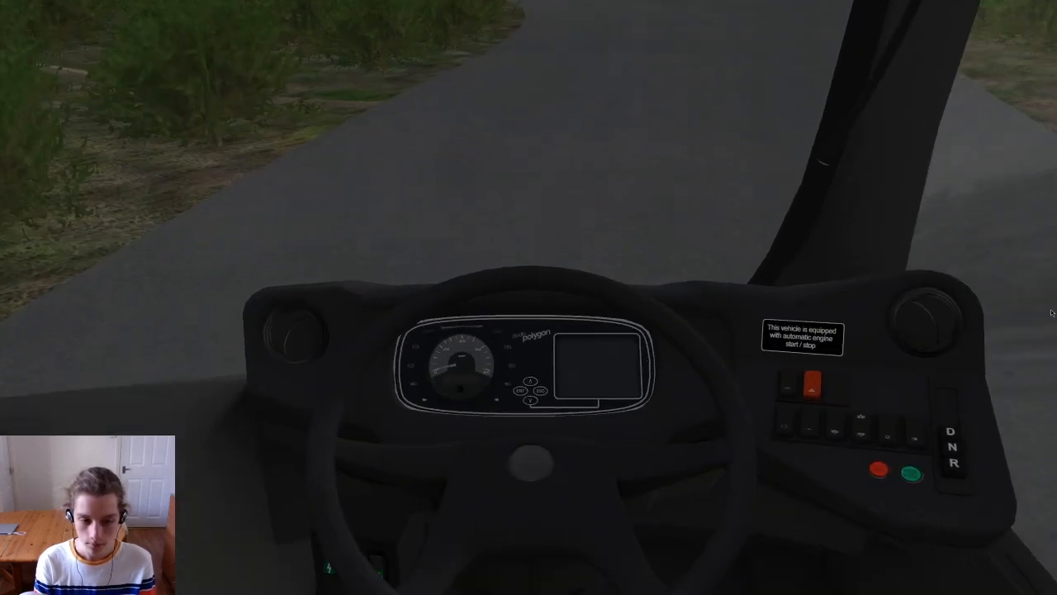
middle_drag(1051, 314, 1050, 316)
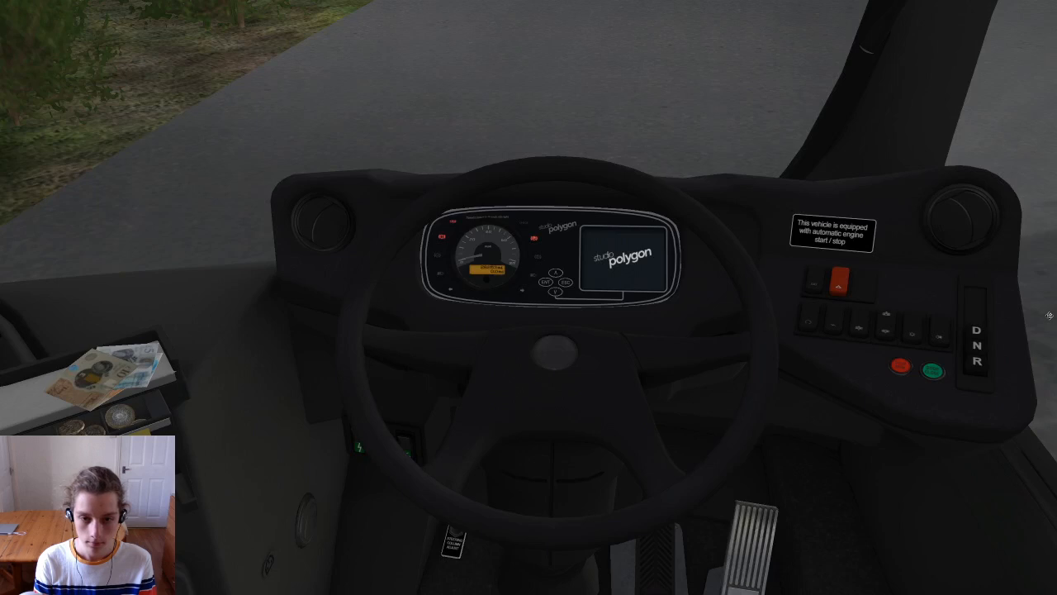
Step: Examine the instrument cluster, the vehicle display and the Ticketer machine while the systems start up
right_drag(634, 282, 643, 361)
mouse_move(644, 361)
middle_down()
mouse_move(652, 360)
mouse_move(651, 376)
middle_up()
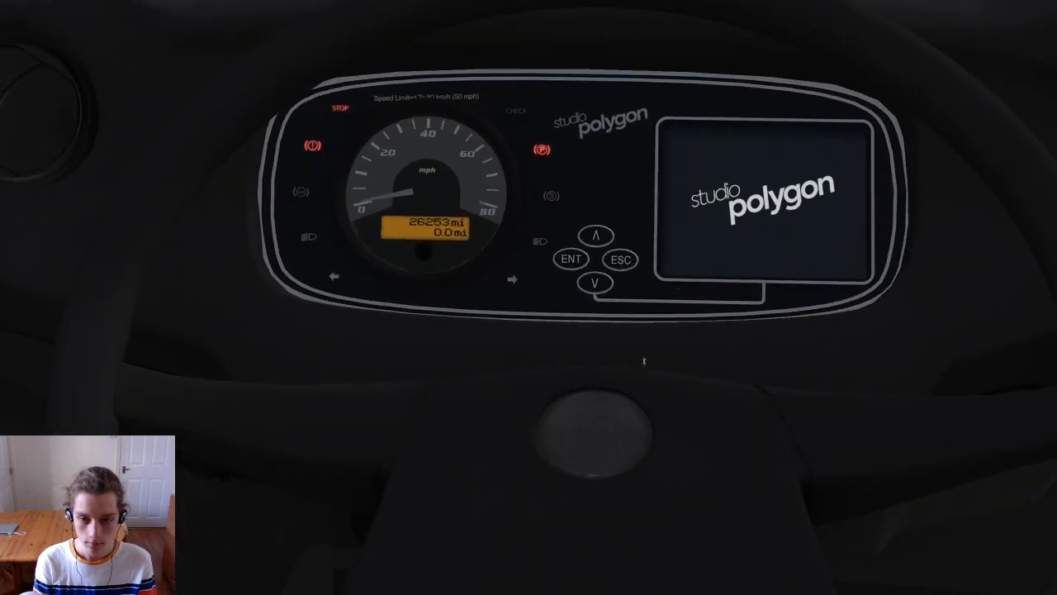
right_drag(640, 414, 653, 290)
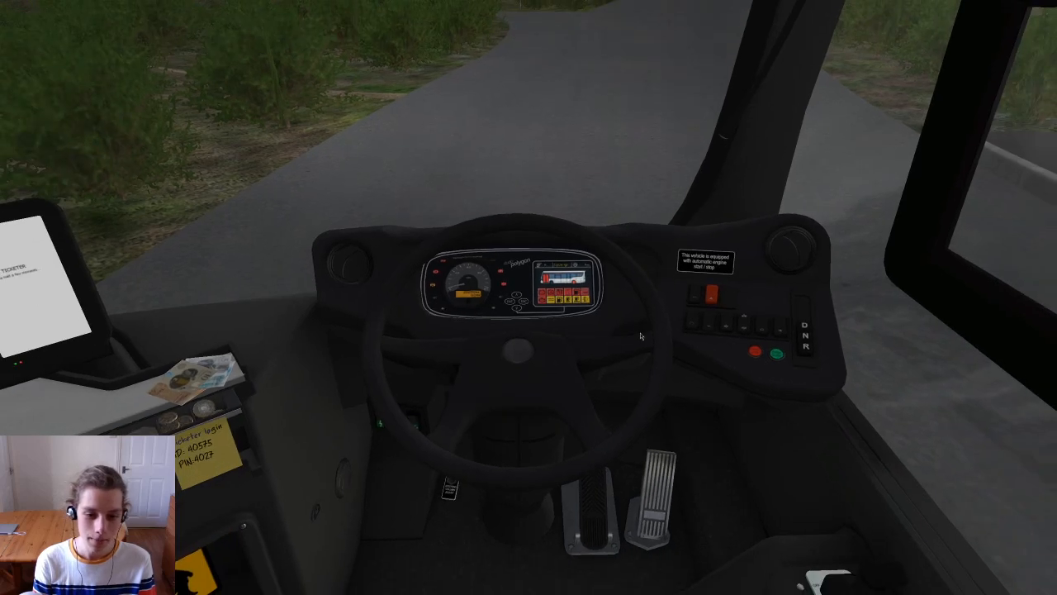
right_drag(641, 336, 645, 314)
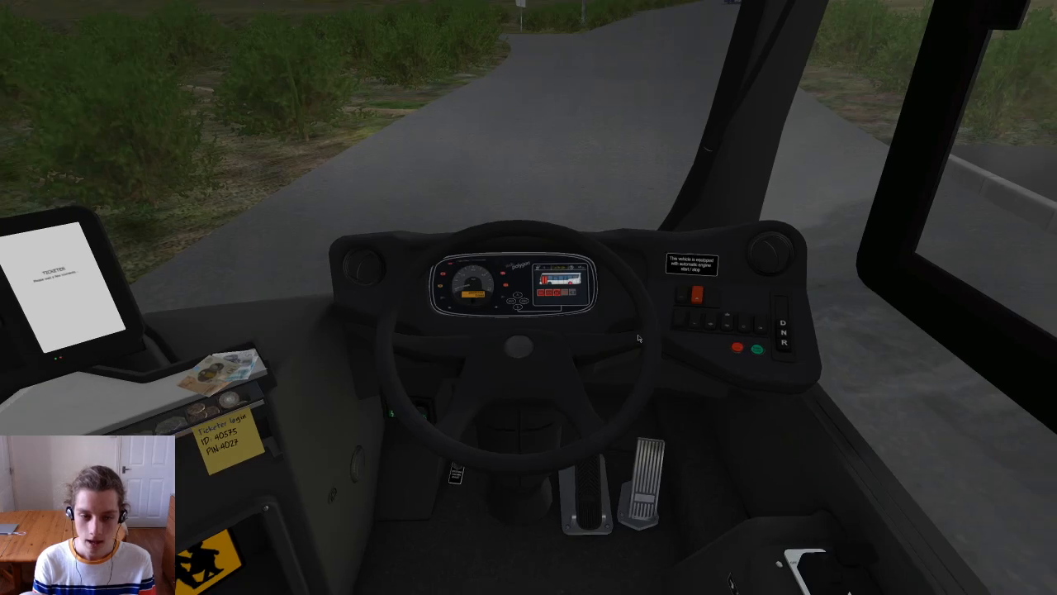
middle_drag(640, 335, 604, 322)
right_drag(604, 322, 606, 460)
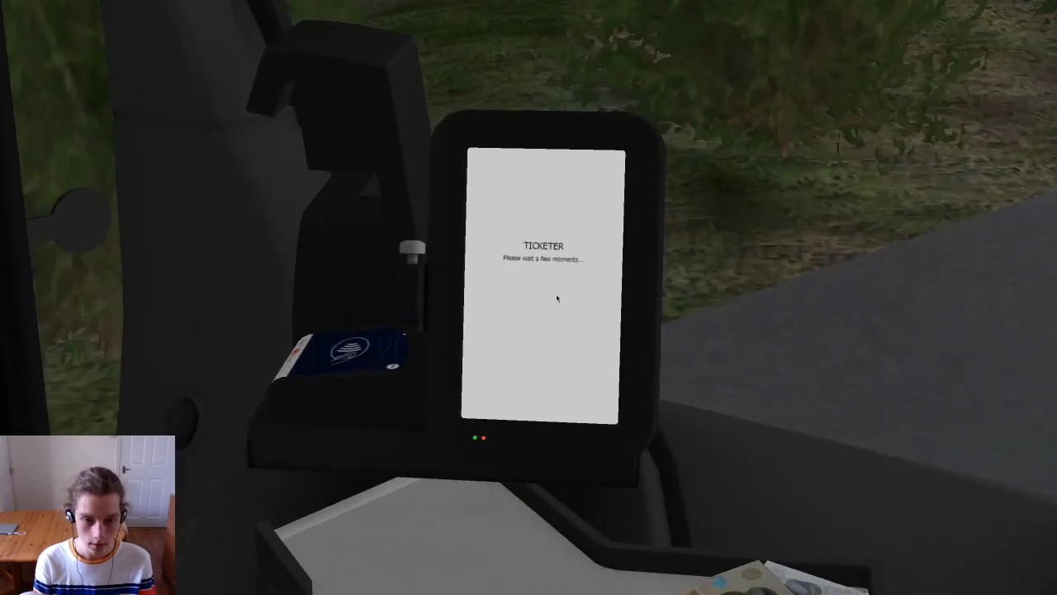
right_drag(645, 284, 644, 239)
middle_drag(656, 322, 673, 298)
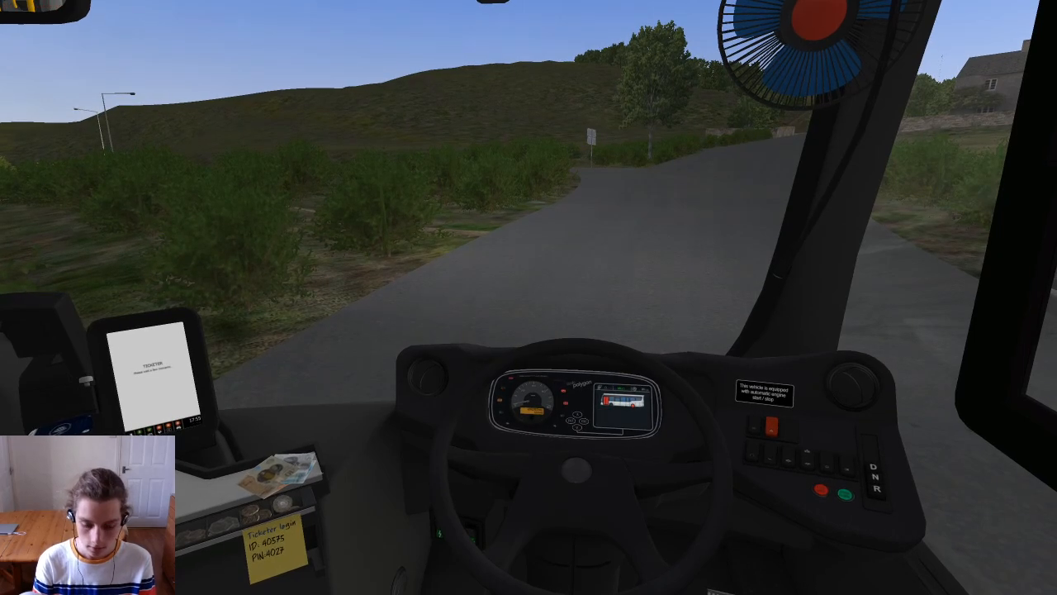
middle_drag(661, 301, 529, 304)
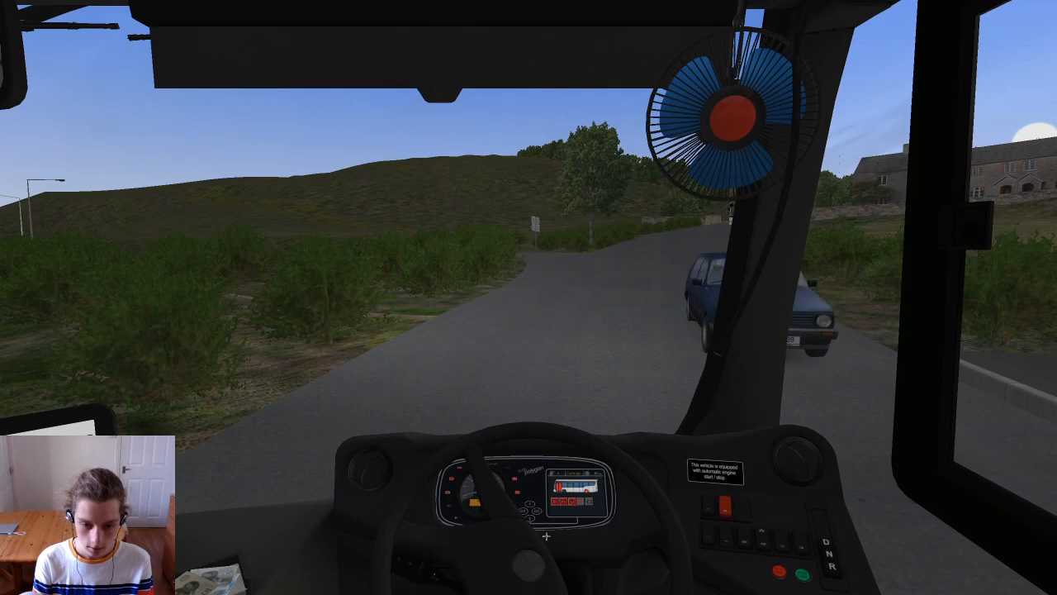
middle_drag(582, 362, 570, 384)
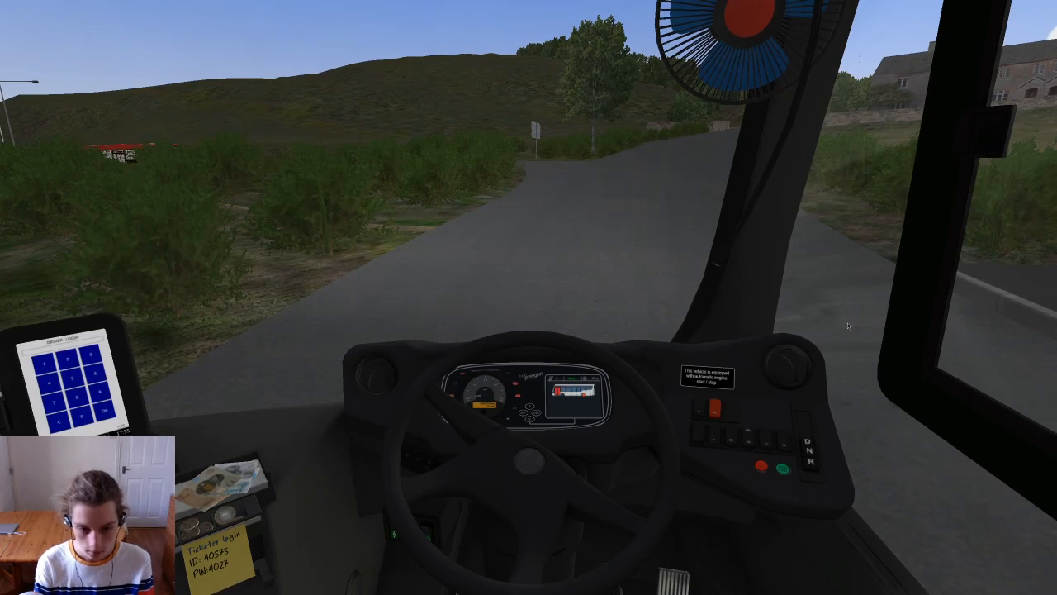
Step: Look down at the driver's controls and toggle the handbrake
middle_drag(704, 120, 715, 134)
right_drag(711, 154, 708, 216)
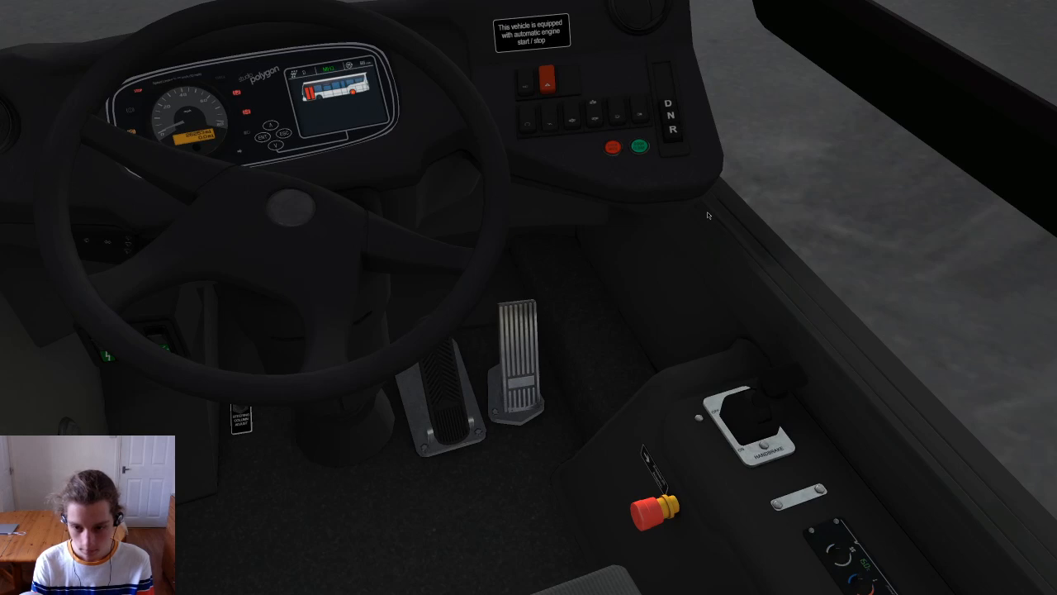
key(KP_Decimal)
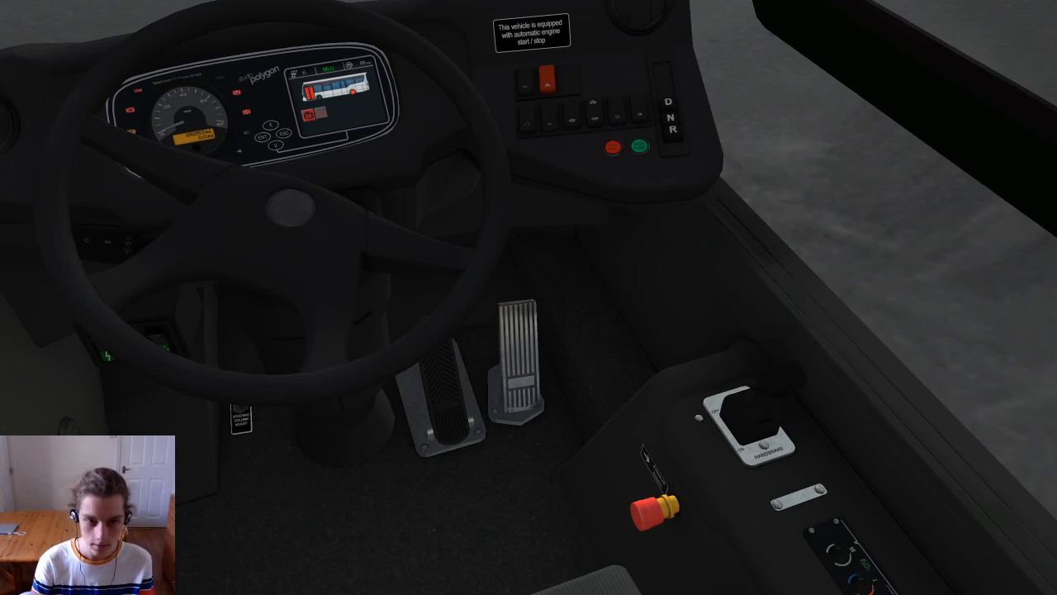
Step: Log in to the Ticketer machine with the driver ID and PIN shown on the cab note
right_drag(715, 213, 719, 193)
middle_drag(719, 194, 708, 198)
right_drag(708, 198, 706, 240)
middle_drag(707, 241, 697, 242)
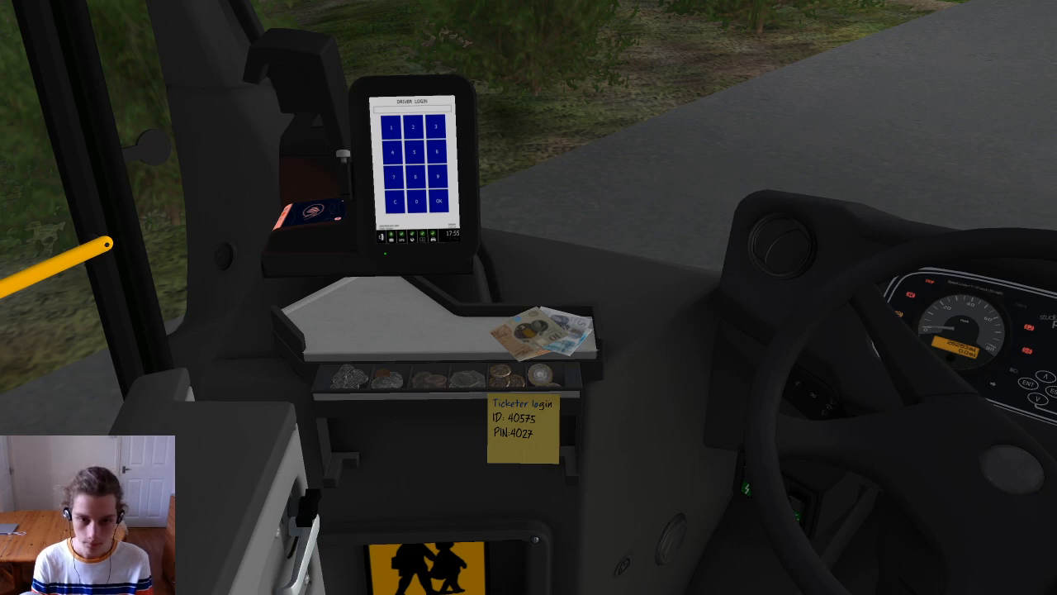
right_drag(655, 244, 652, 278)
middle_drag(651, 278, 645, 276)
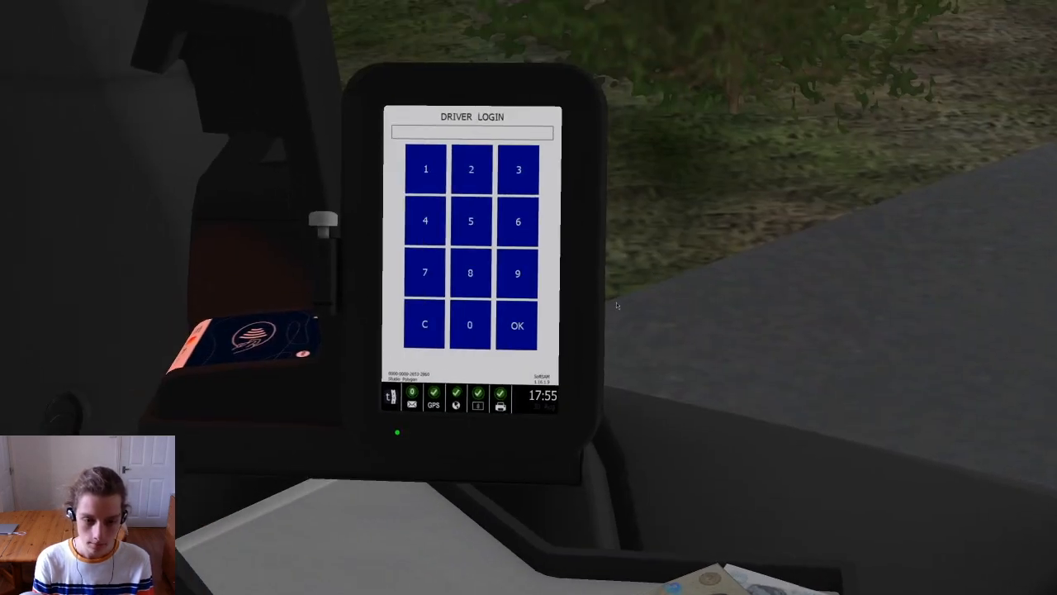
right_drag(616, 295, 624, 274)
mouse_move(641, 238)
right_down()
mouse_move(638, 247)
mouse_move(634, 219)
right_up()
middle_drag(634, 219, 628, 227)
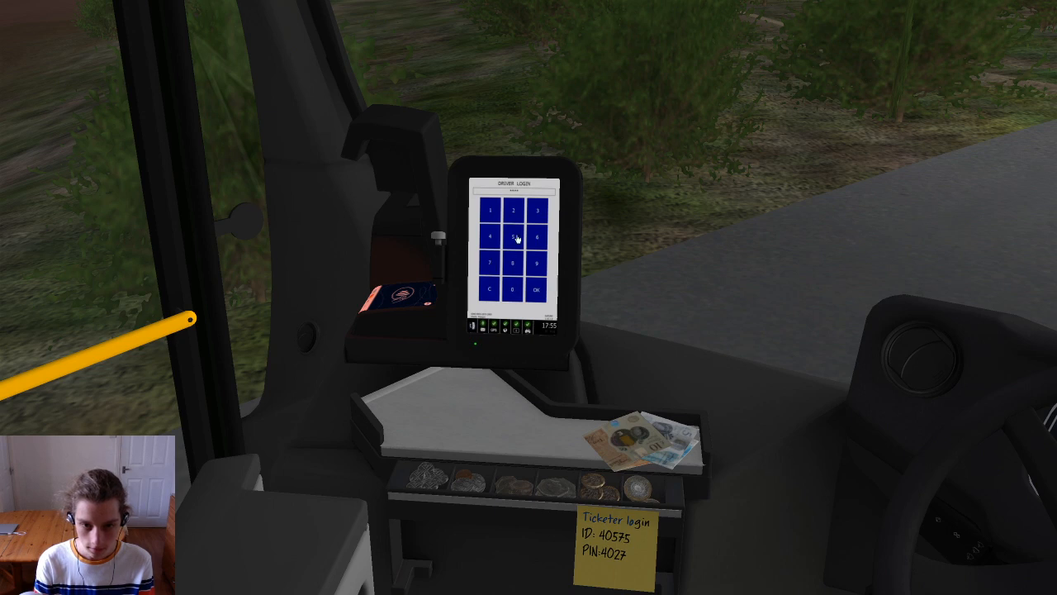
click(538, 293)
Step: Inspect the items in the storage compartment below the cash tray
middle_drag(540, 322, 503, 531)
click(500, 514)
right_drag(500, 514, 501, 443)
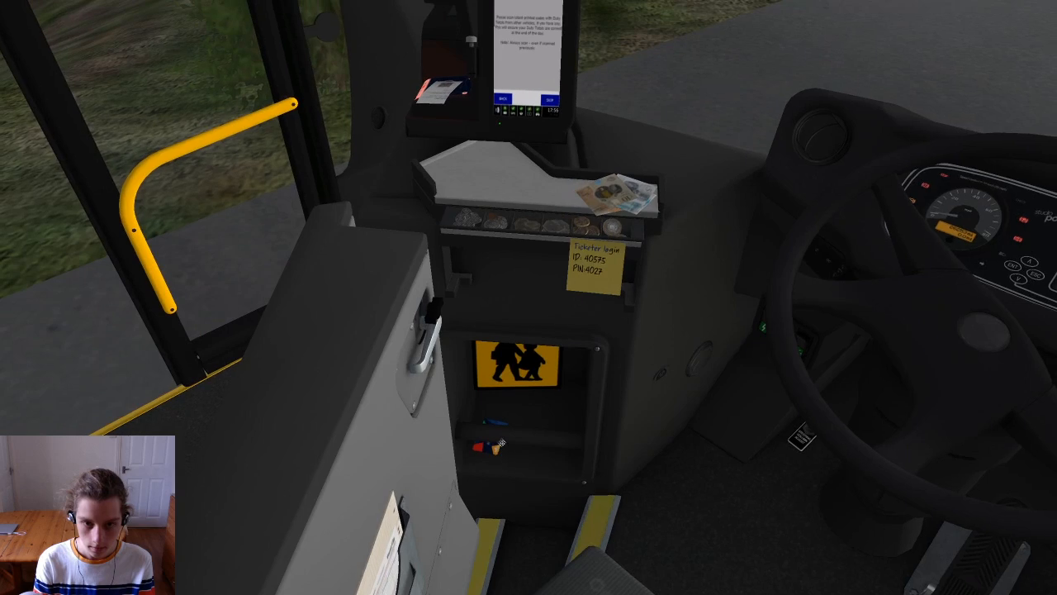
Step: Finish the Ticketer login by submitting the driver PIN and inspect the duty selection screen
middle_drag(501, 442, 499, 409)
click(489, 486)
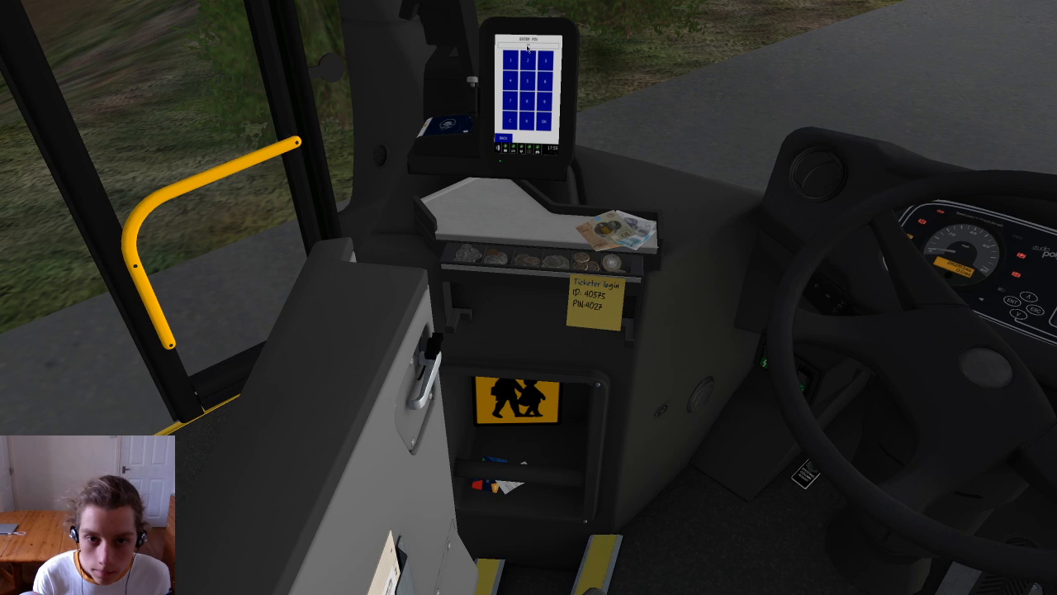
click(549, 122)
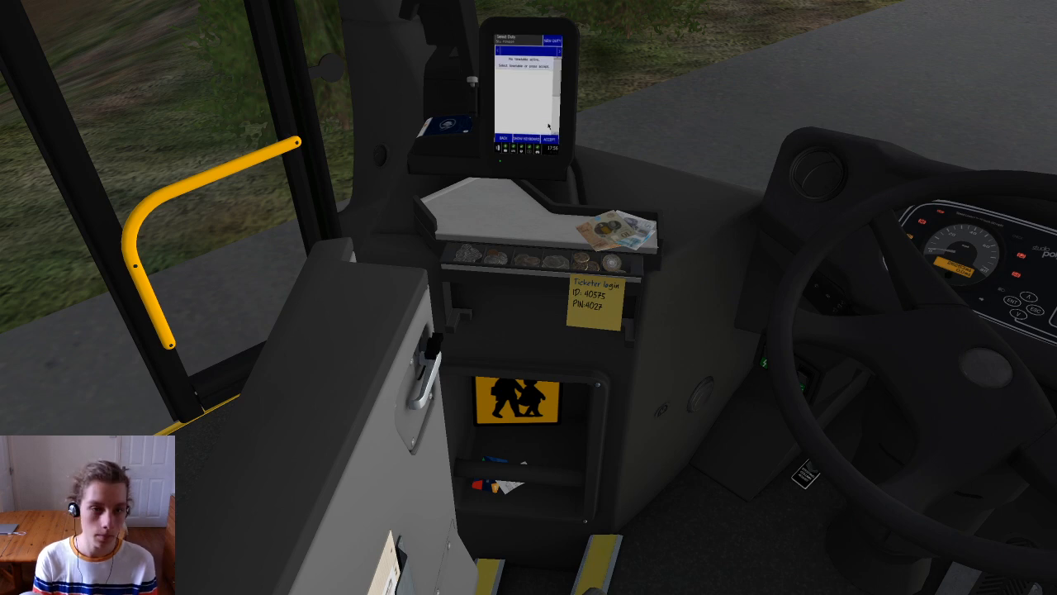
scroll(549, 124, up, 5)
scroll(546, 198, up, 4)
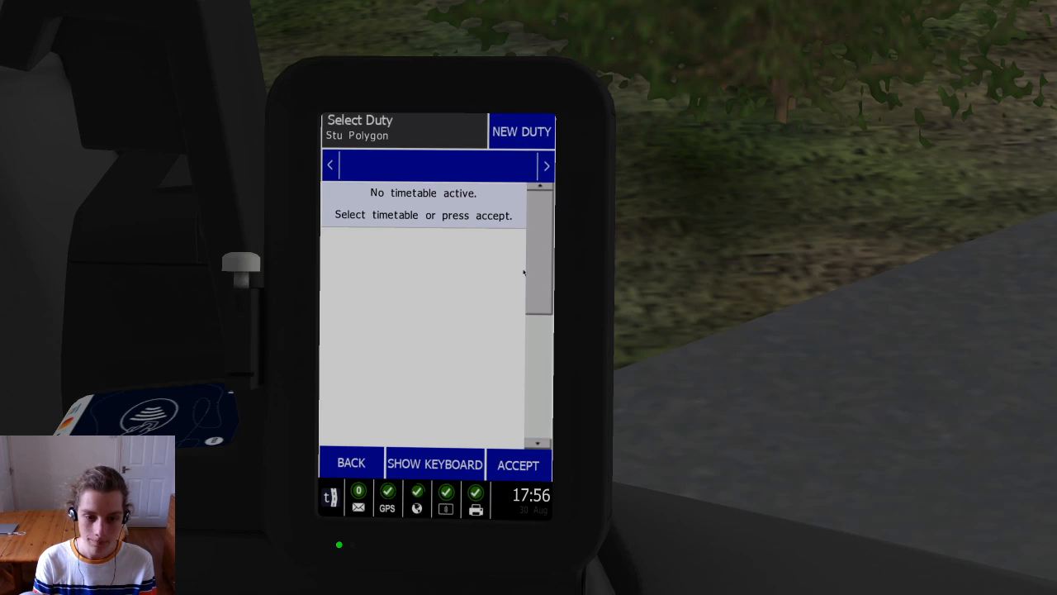
scroll(524, 273, down, 9)
middle_drag(525, 273, 601, 278)
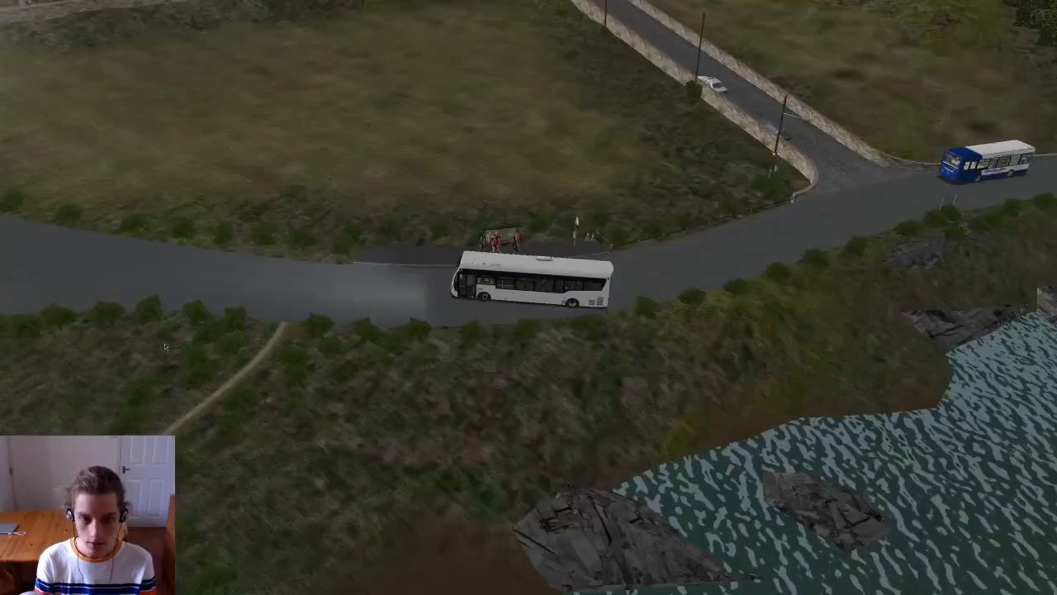
Step: Drive the bus along the coastal road to the junction, viewing it from outside and from the driver's seat
key(Left)
middle_drag(281, 215, 379, 371)
click(412, 430)
click(548, 310)
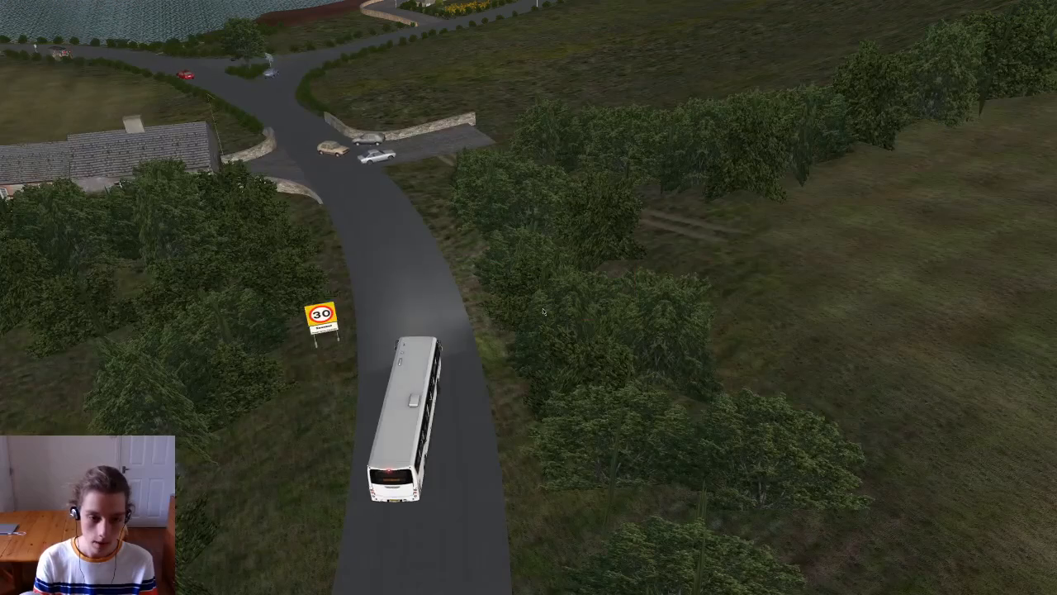
key(F1)
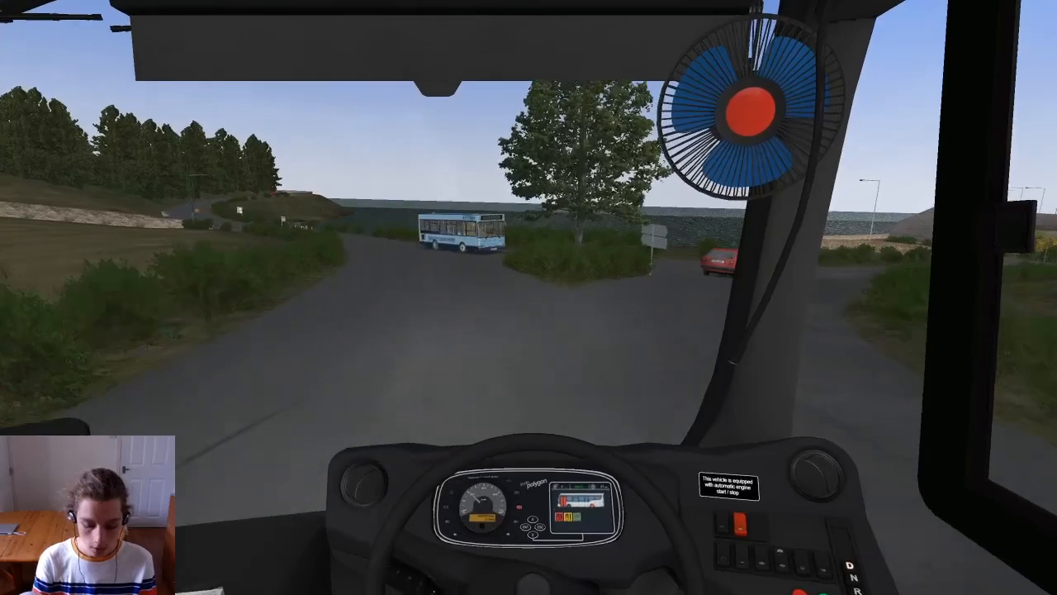
middle_drag(743, 10, 638, 19)
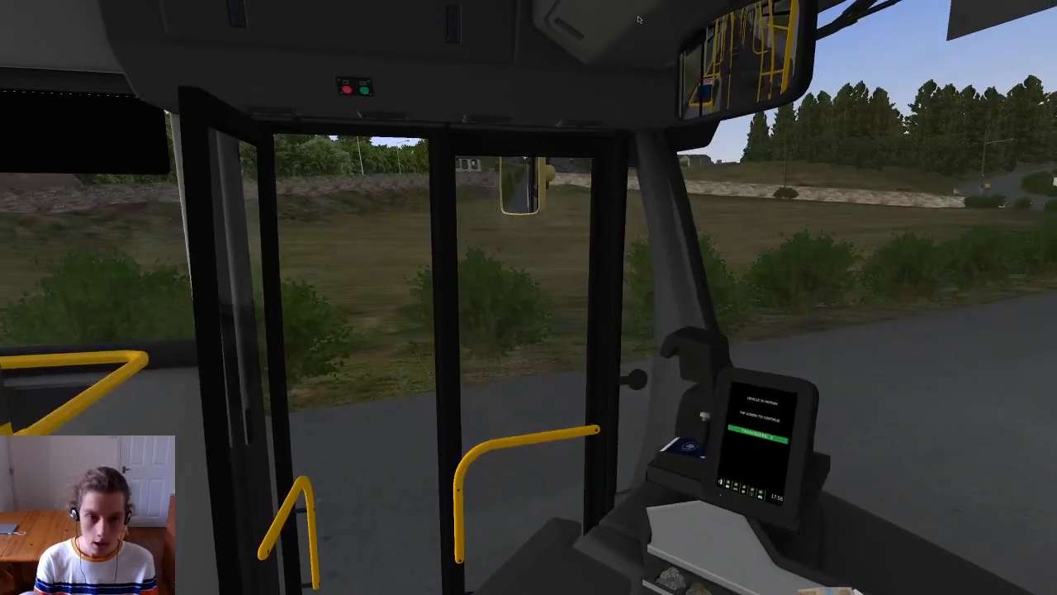
Step: Quick-save the situation and operate the two leaves of the front entrance door separately from the driver's seat
key(ctrl+s)
key(KP_Divide)
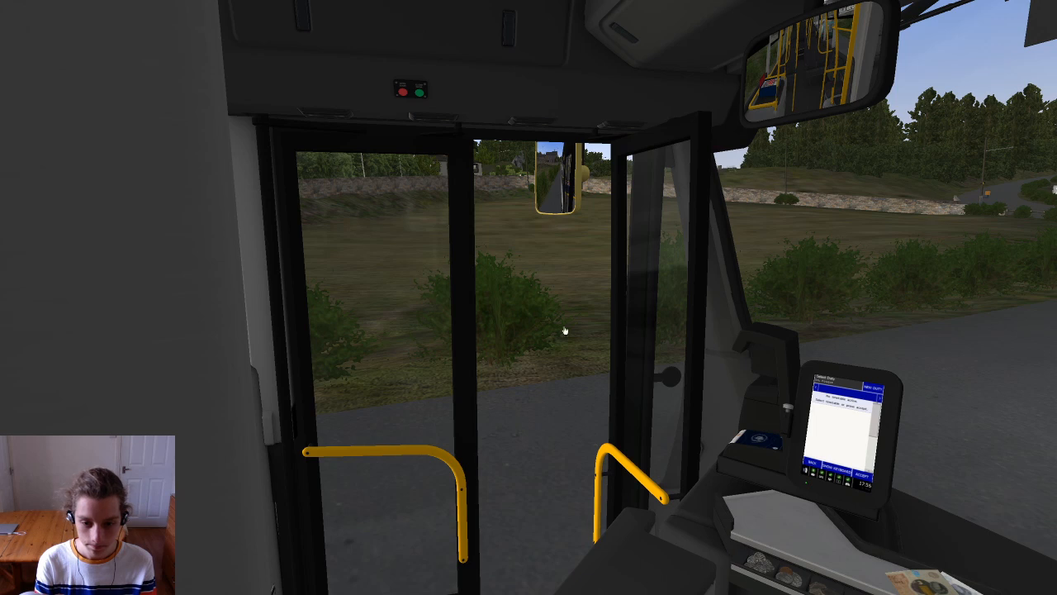
key(KP_Divide)
key(KP_Multiply)
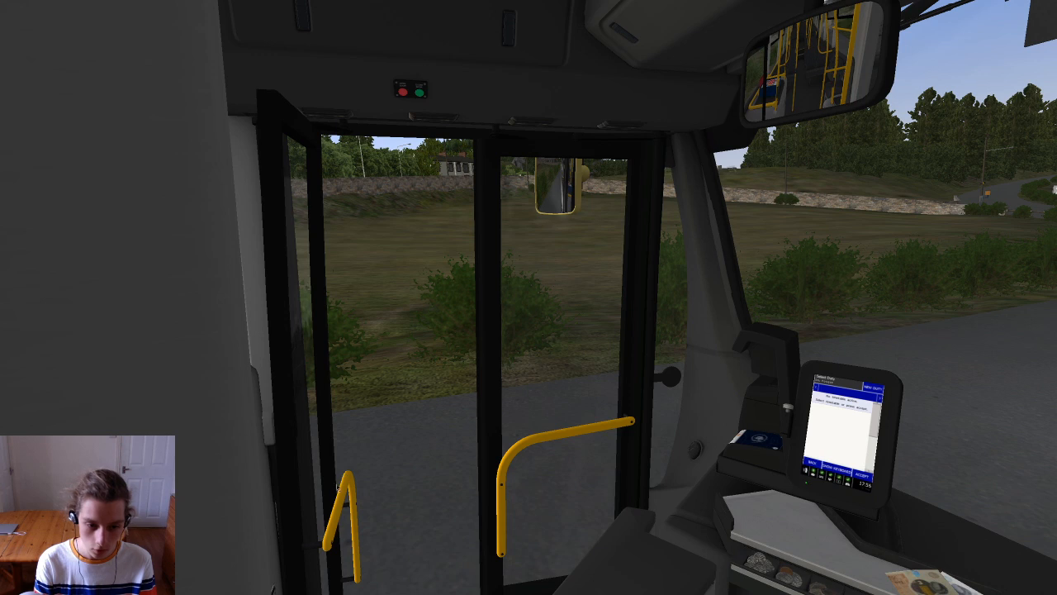
middle_drag(433, 254, 347, 387)
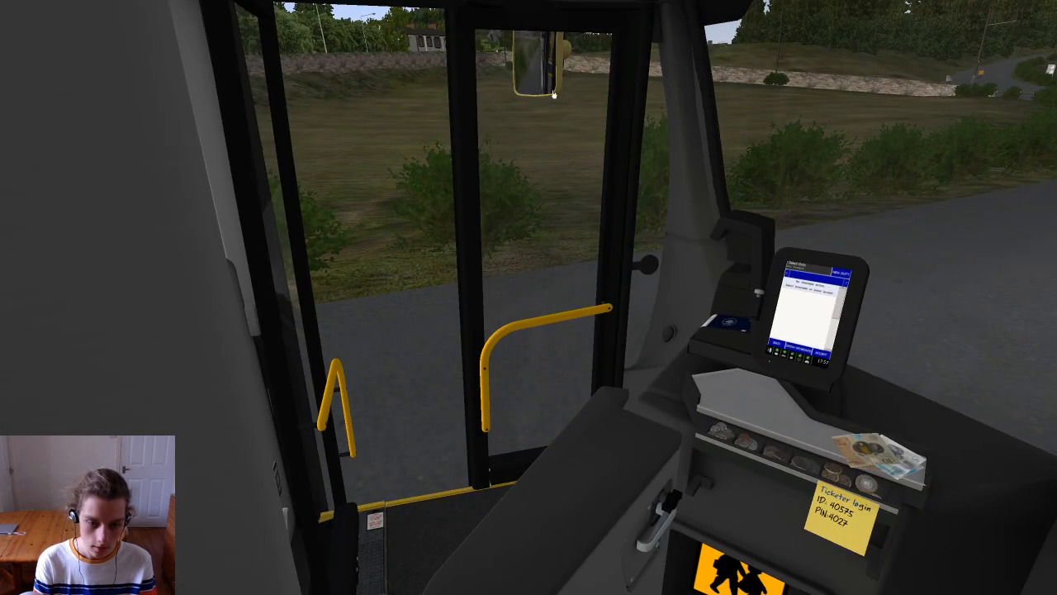
Step: Operate the front entrance door from outside with the exterior control beside it and return to the driver's view
key(F4)
middle_drag(390, 106, 437, 289)
right_drag(436, 289, 464, 413)
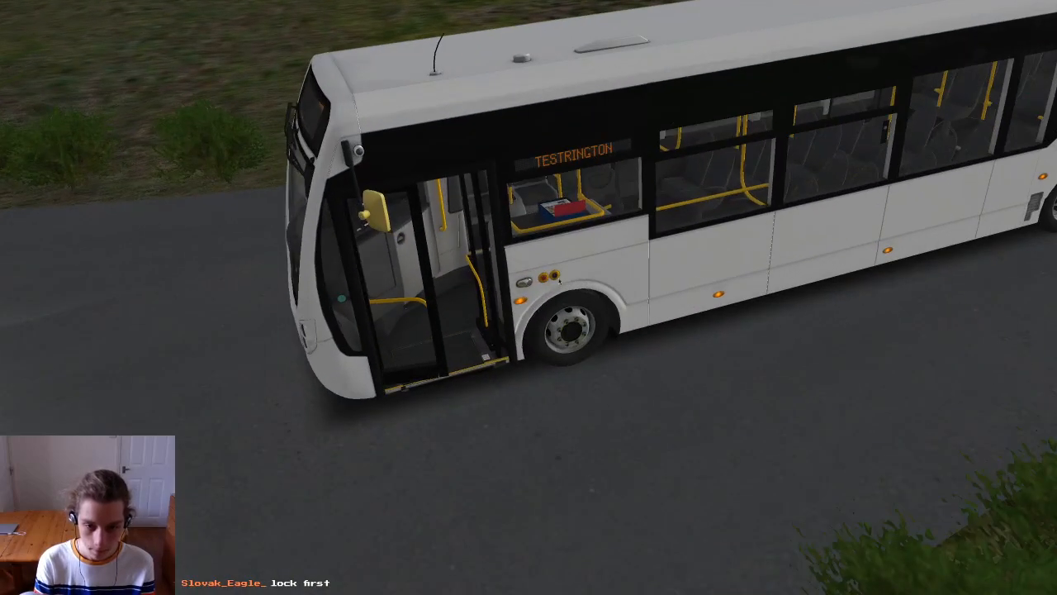
click(558, 280)
key(F1)
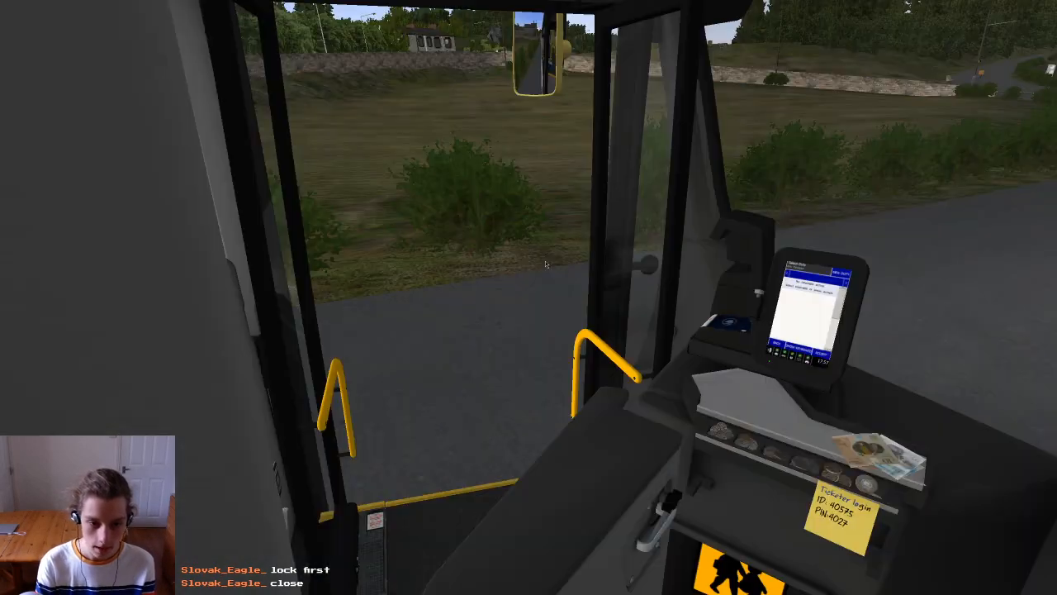
middle_drag(545, 253, 681, 13)
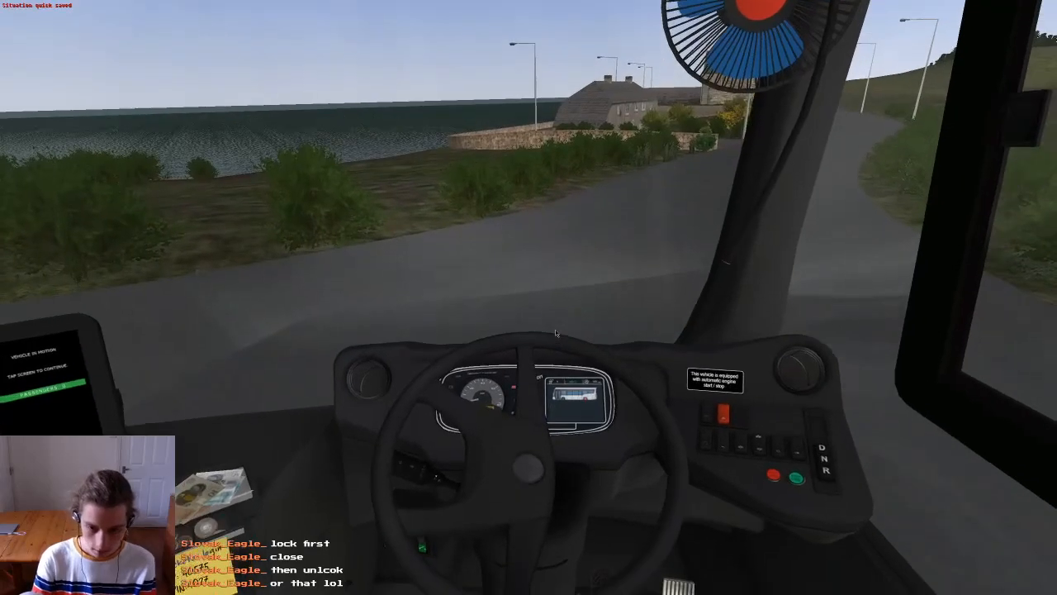
Step: Drive the bus along the coastal road past the stone houses, checking the road and the cab controls
middle_drag(619, 591, 554, 328)
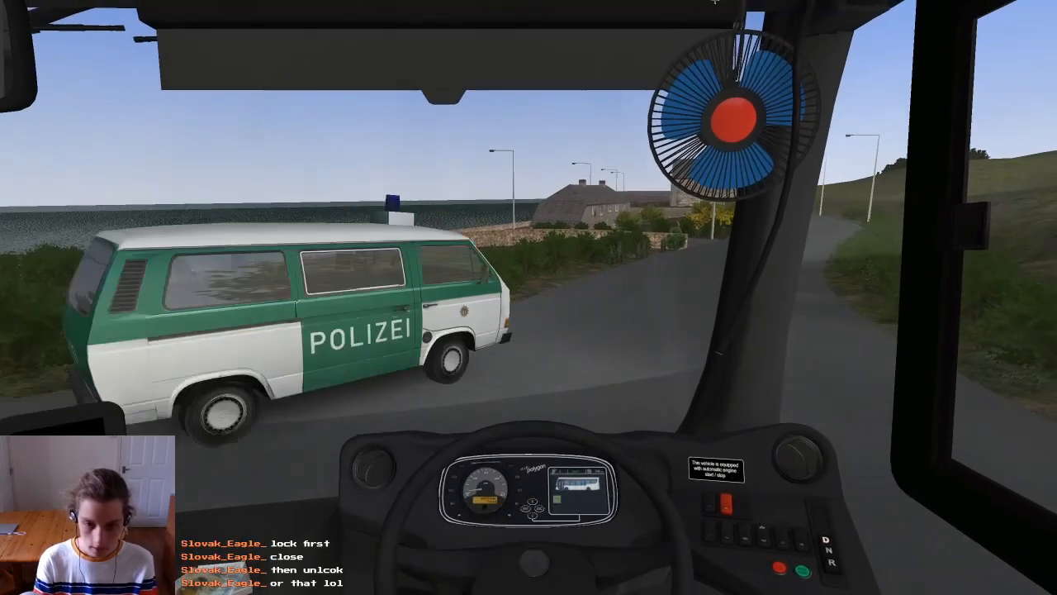
mouse_move(584, 1)
middle_down()
mouse_move(607, 182)
mouse_move(576, 7)
mouse_move(586, 2)
middle_up()
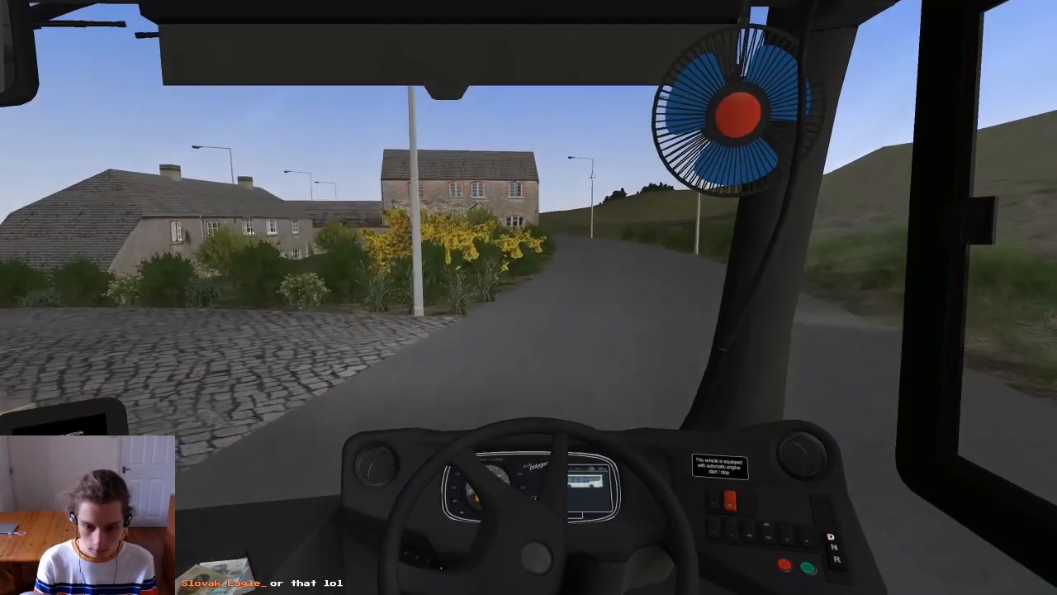
middle_drag(591, 172, 590, 170)
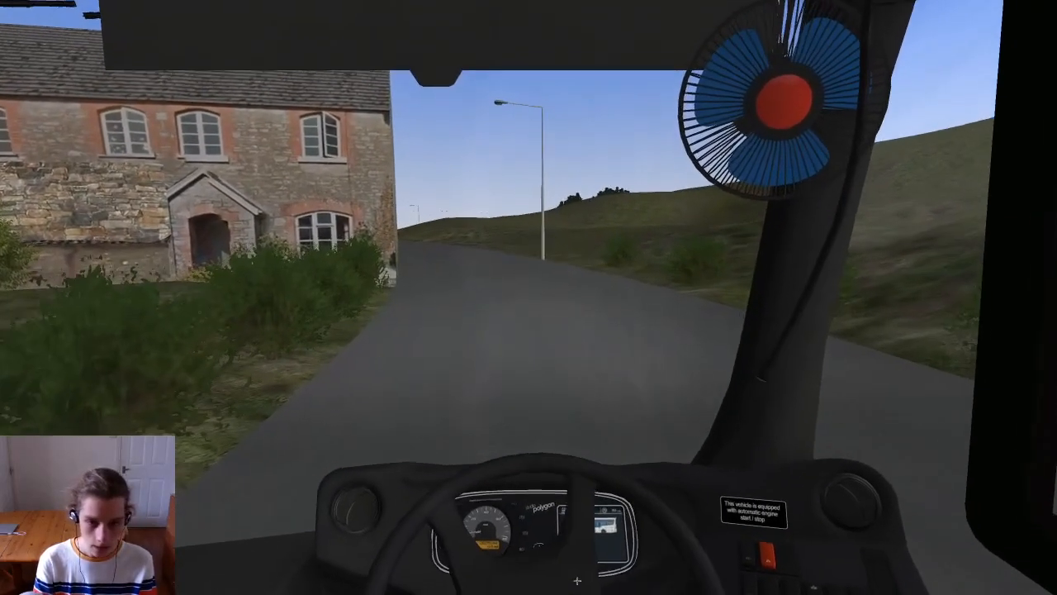
middle_drag(632, 517, 640, 531)
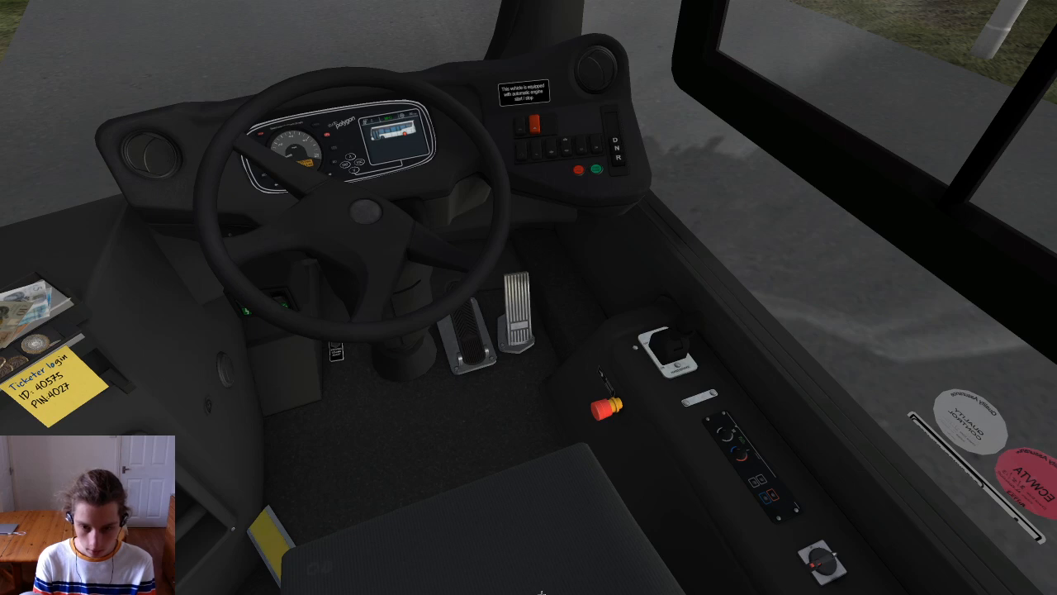
right_drag(540, 591, 526, 2)
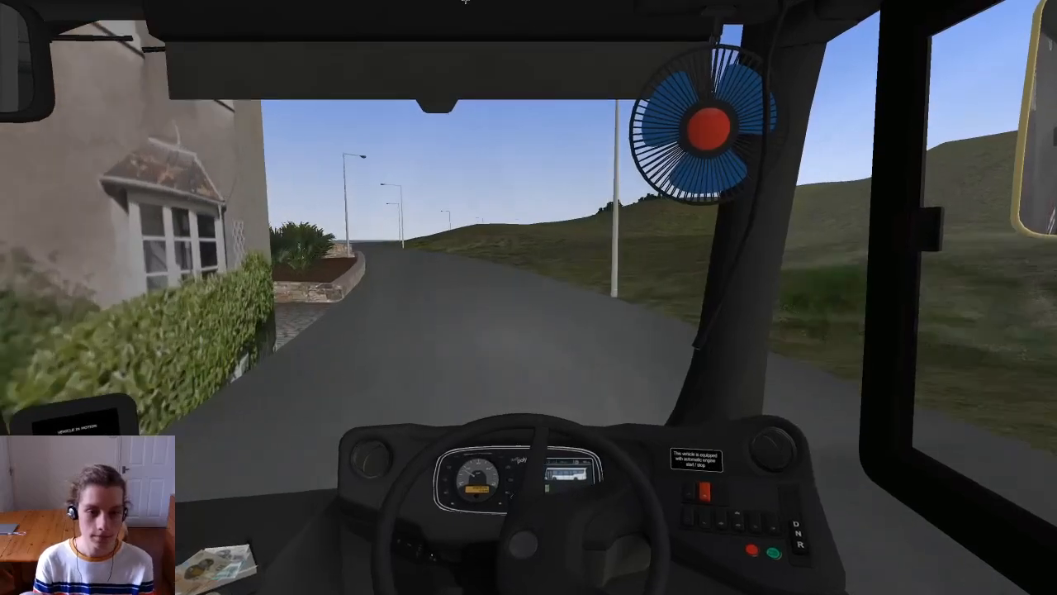
mouse_move(465, 2)
middle_down()
mouse_move(272, 4)
mouse_move(454, 5)
mouse_move(395, 22)
mouse_move(459, 7)
middle_up()
Step: Look through the passenger saloon from several seats and zoom in on the side window's emergency exit sign
key(F3)
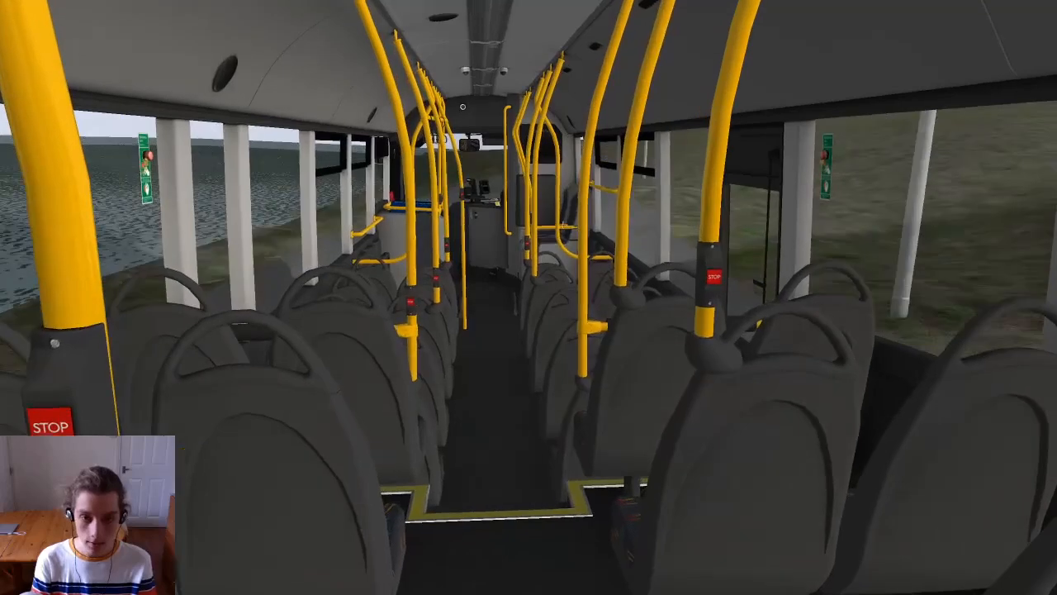
middle_drag(543, 232, 549, 212)
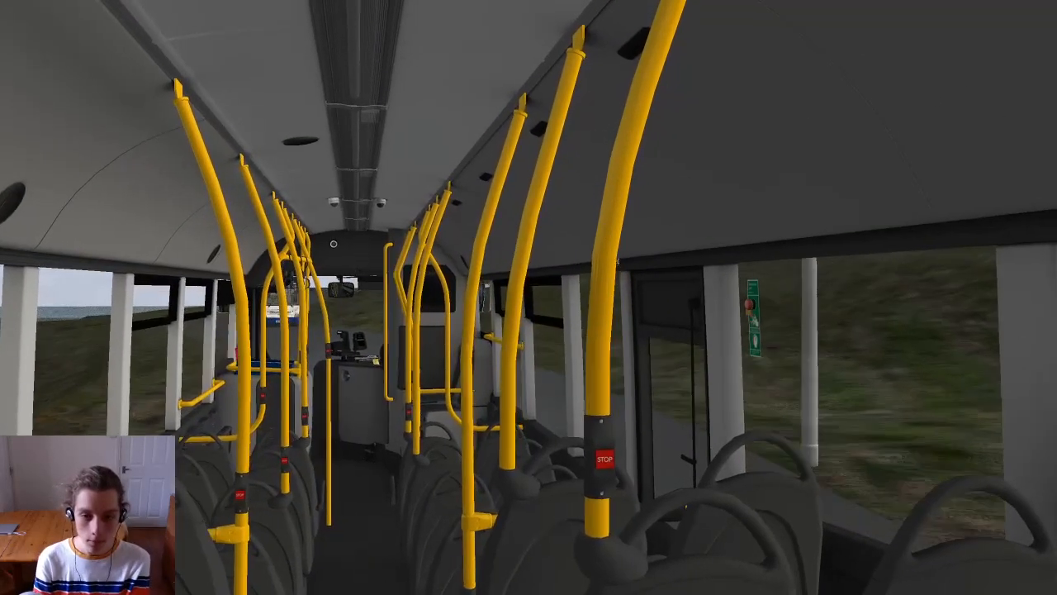
scroll(618, 277, up, 5)
key(Right)
key(Right)
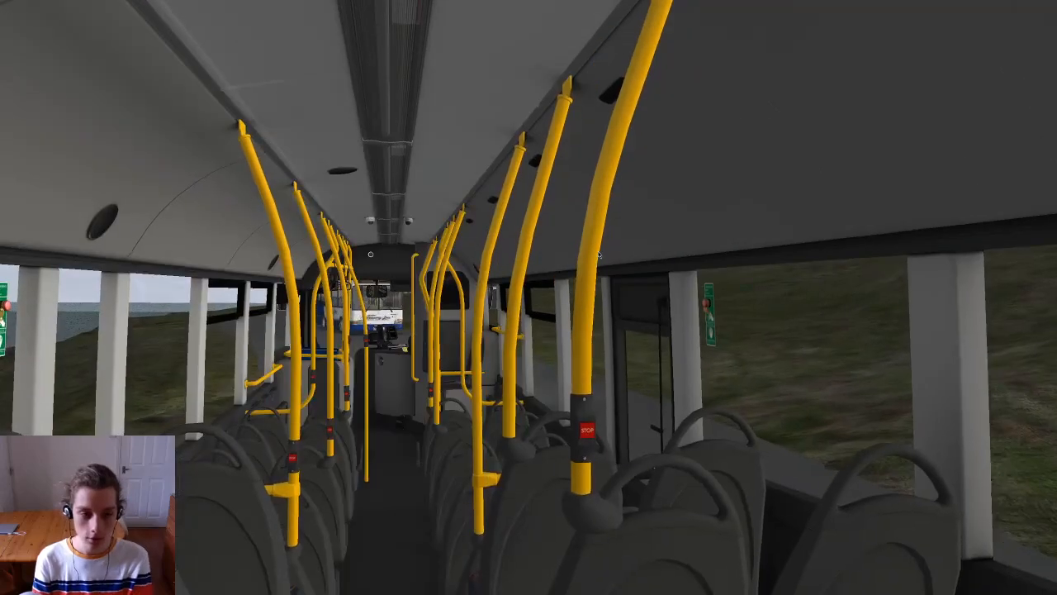
key(Right)
mouse_move(580, 252)
middle_down()
mouse_move(563, 233)
mouse_move(560, 247)
middle_up()
right_drag(560, 247, 583, 317)
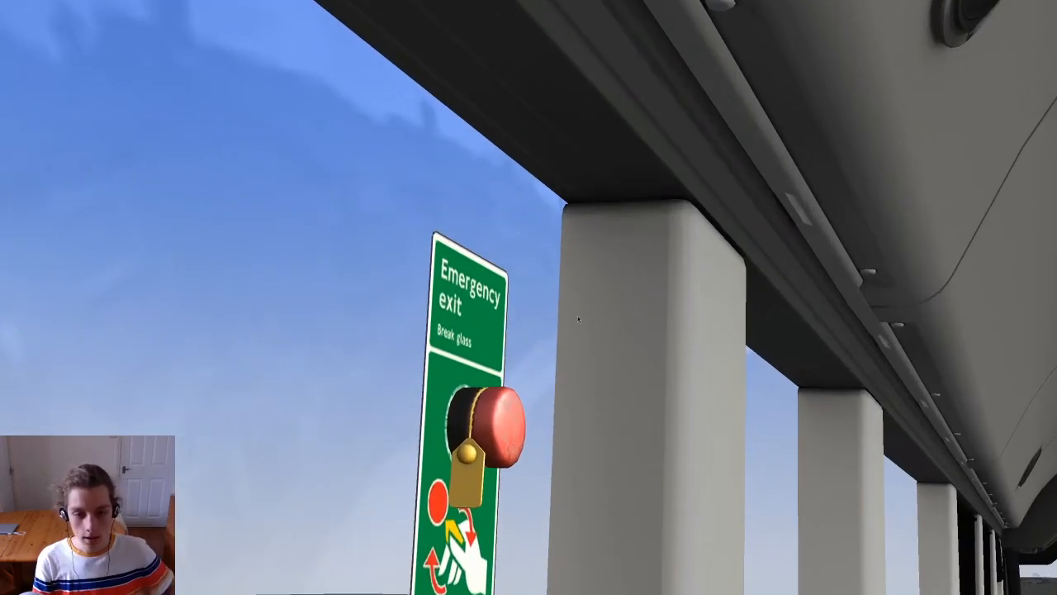
Step: Examine the emergency exit sign's instructions, safety seal and red button up close
middle_drag(583, 316, 575, 323)
middle_drag(533, 231, 527, 266)
right_drag(527, 266, 530, 287)
middle_drag(567, 263, 568, 282)
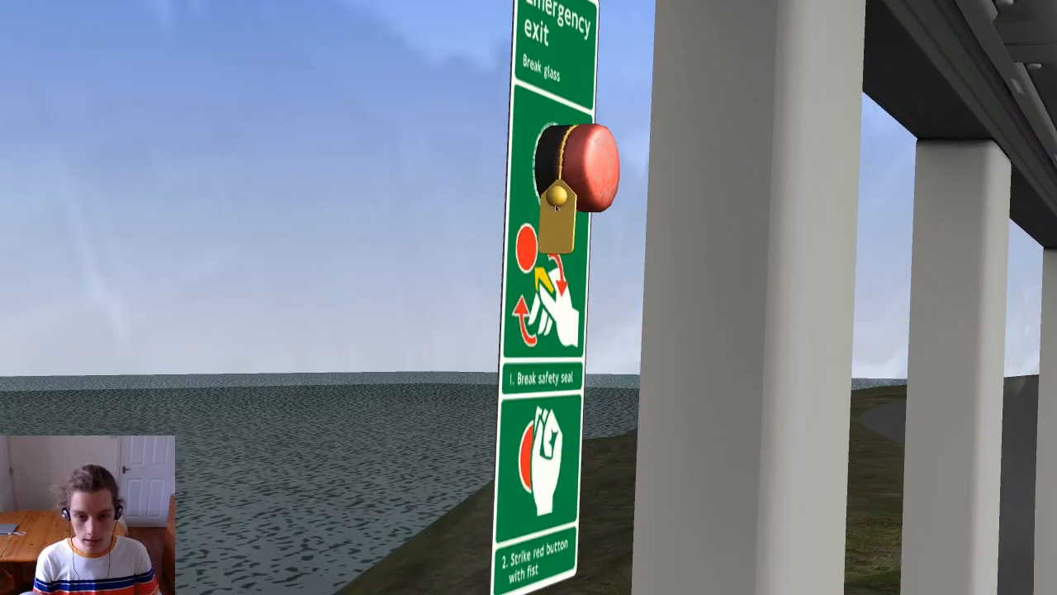
middle_drag(578, 366, 500, 575)
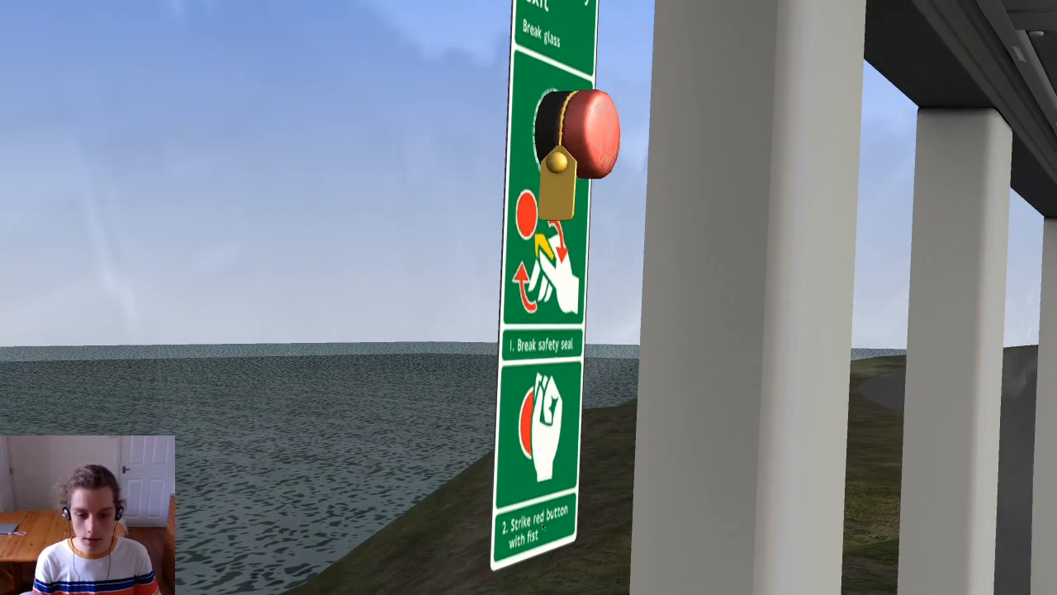
right_drag(544, 505, 545, 499)
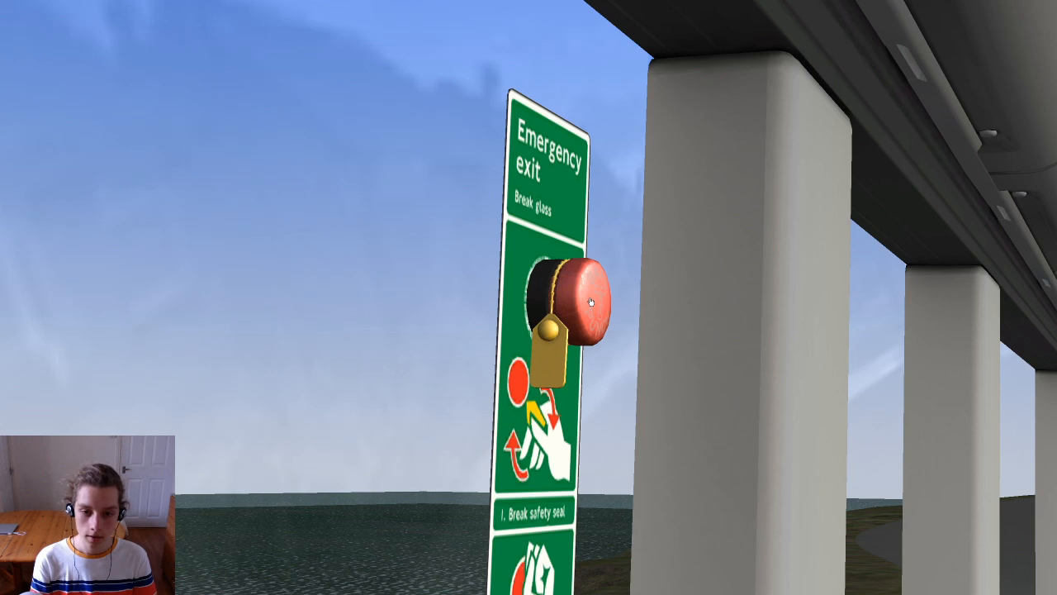
Step: Shatter the side window with the emergency exit's red button and reset the broken glass and seal
scroll(581, 328, down, 5)
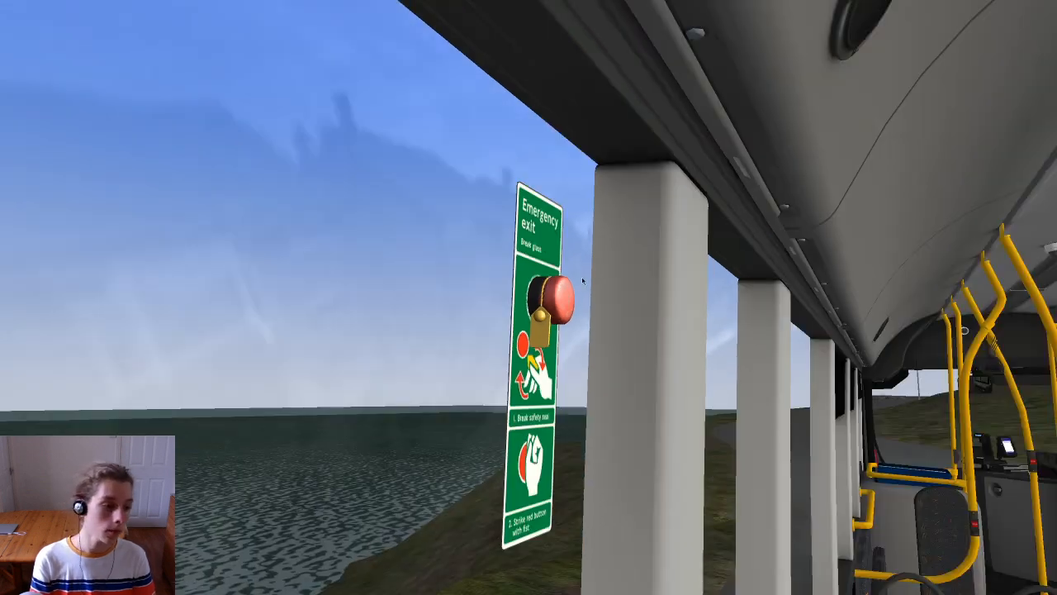
scroll(562, 258, up, 5)
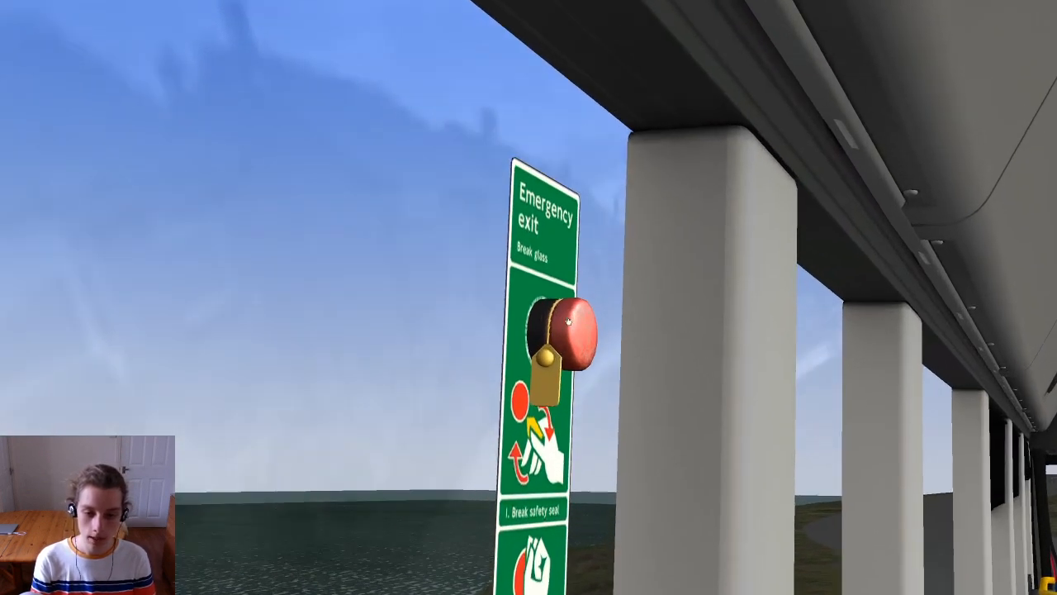
click(581, 328)
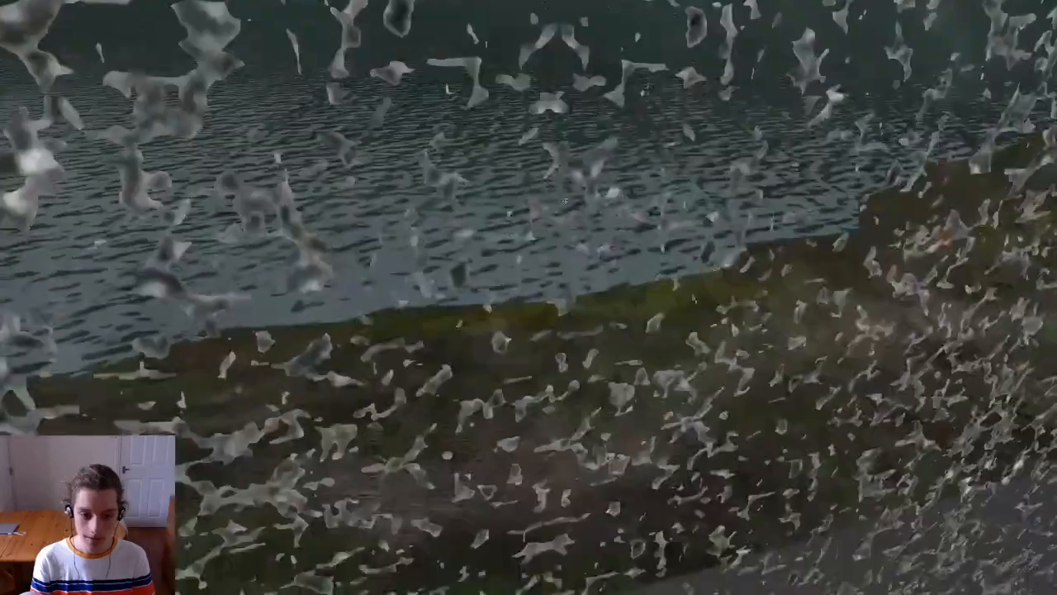
middle_drag(565, 200, 456, 344)
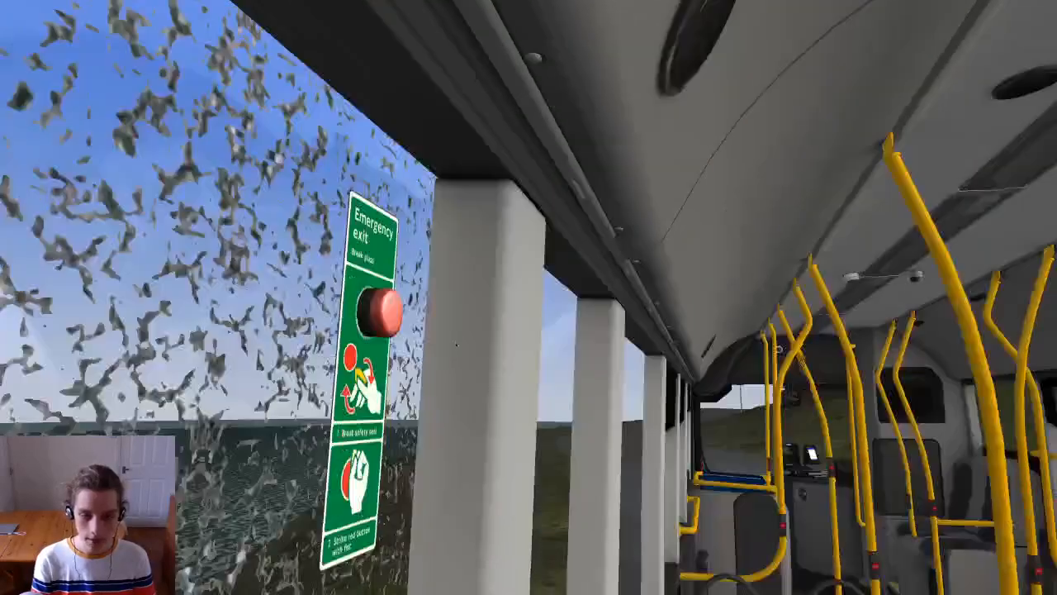
click(393, 323)
middle_drag(393, 321, 369, 326)
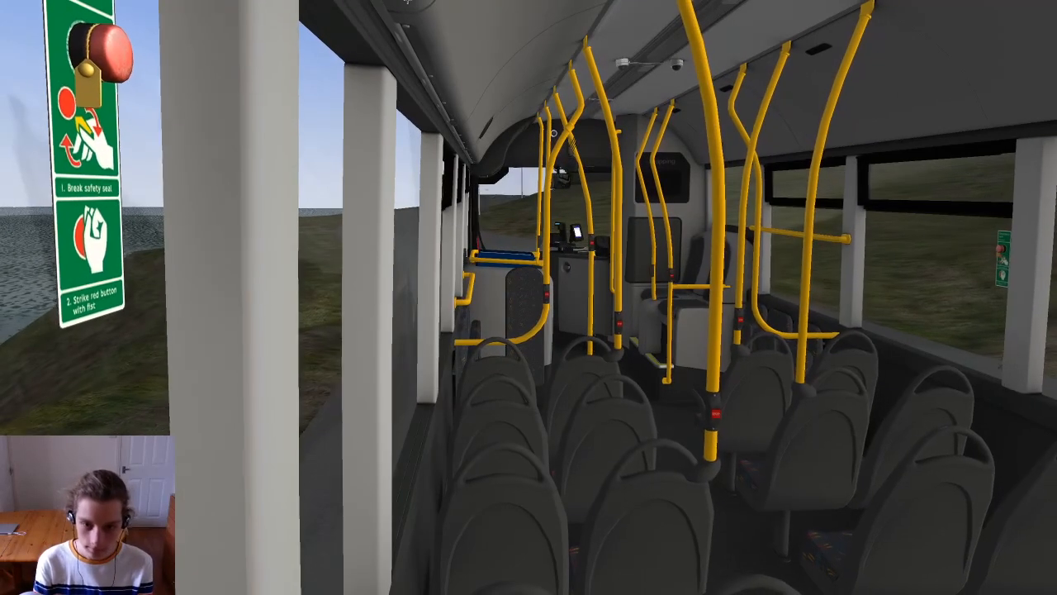
Step: View the passenger saloon from the front of the bus, looking back over the seats and handrails
key(Right)
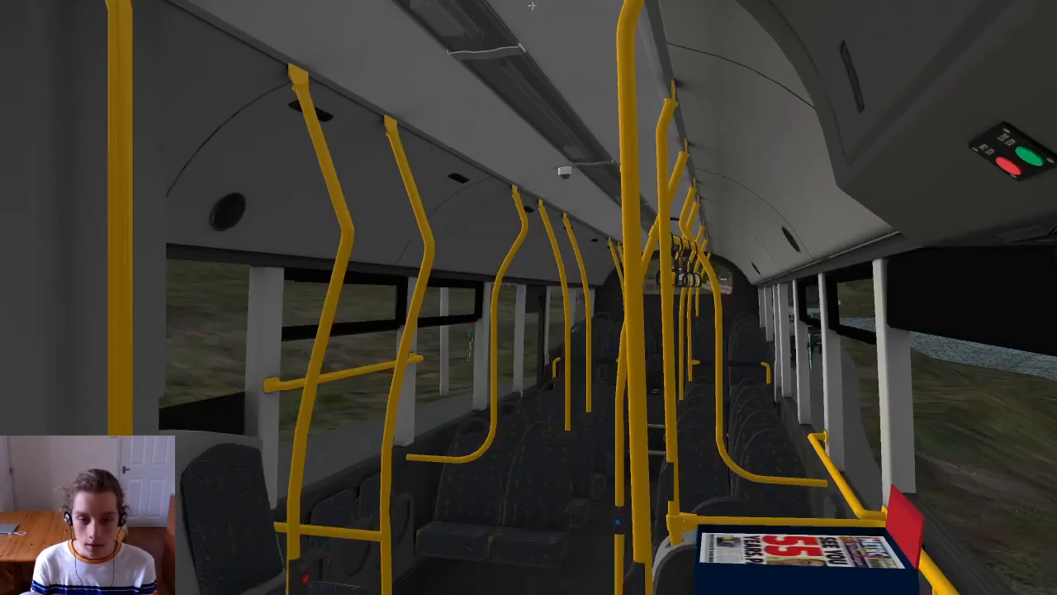
middle_drag(559, 3, 527, 10)
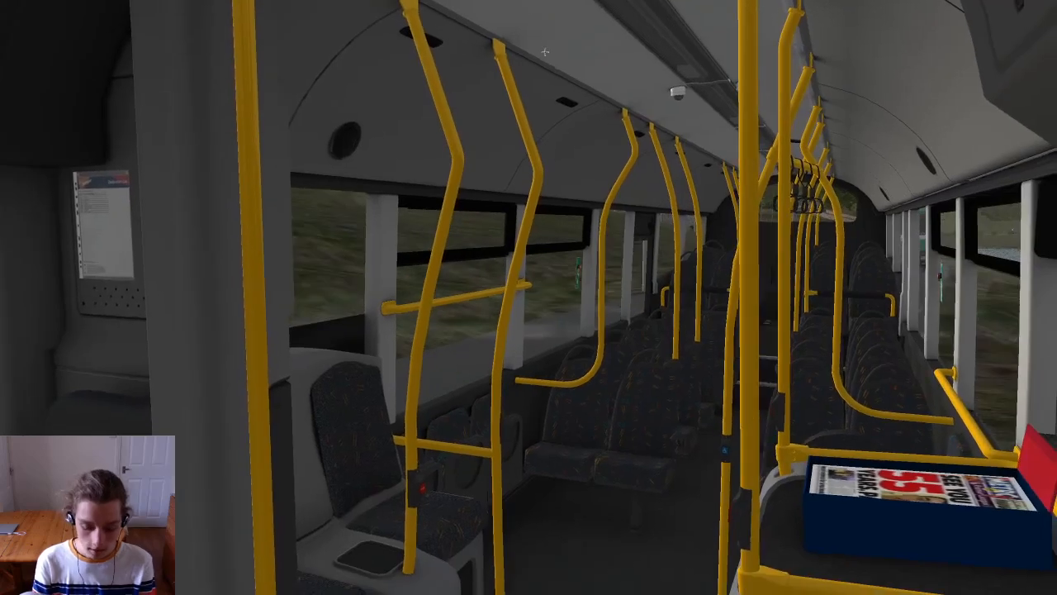
key(F2)
right_drag(426, 160, 435, 376)
key(F2)
Step: Examine the Metro newspaper box on the luggage rack beside the entrance
middle_drag(435, 376, 543, 274)
right_drag(543, 274, 541, 305)
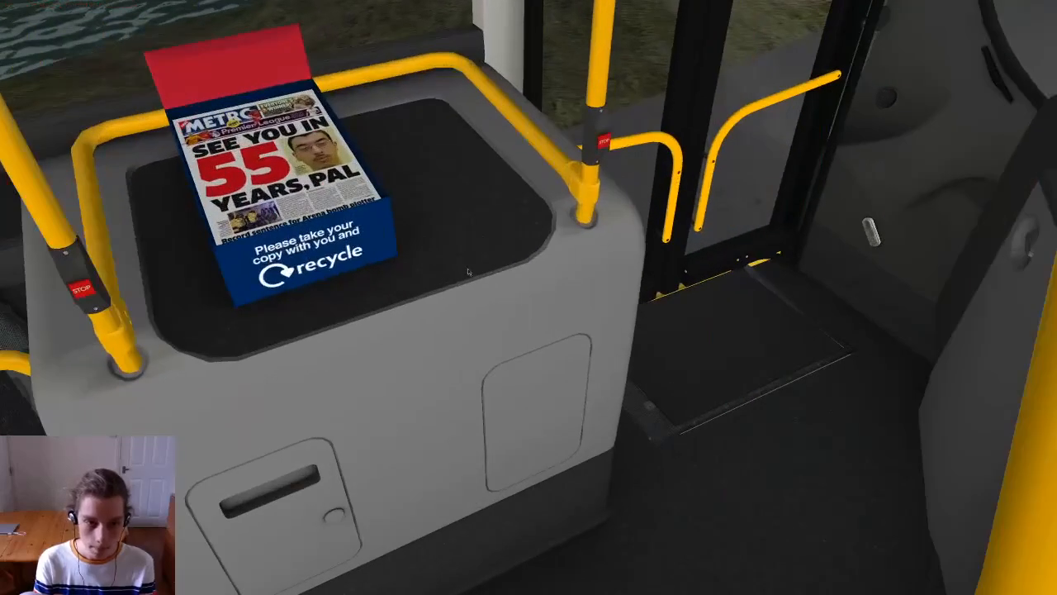
middle_drag(541, 305, 505, 266)
right_drag(506, 266, 508, 285)
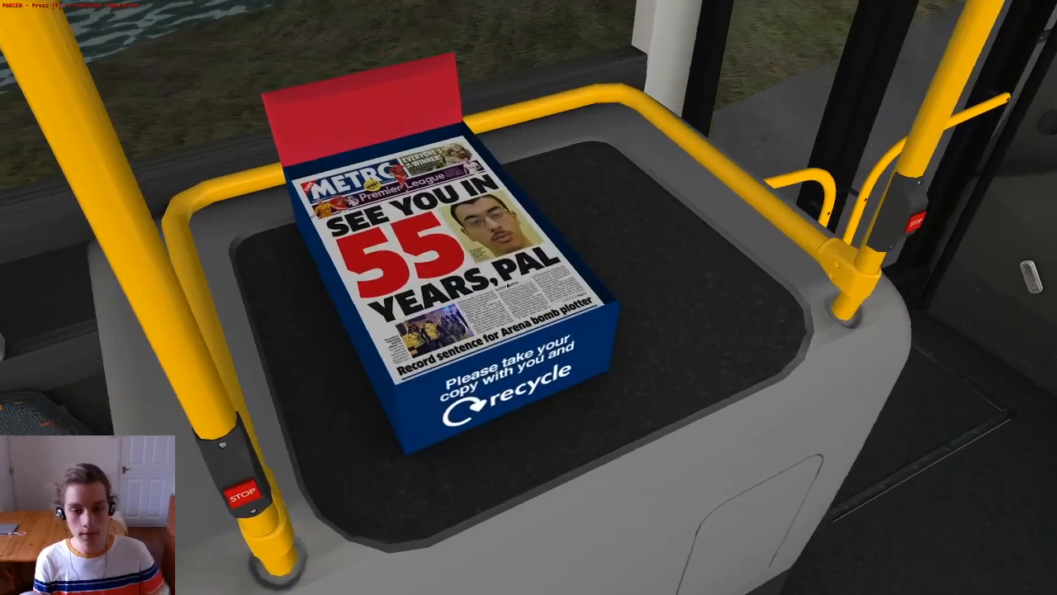
middle_drag(508, 285, 489, 265)
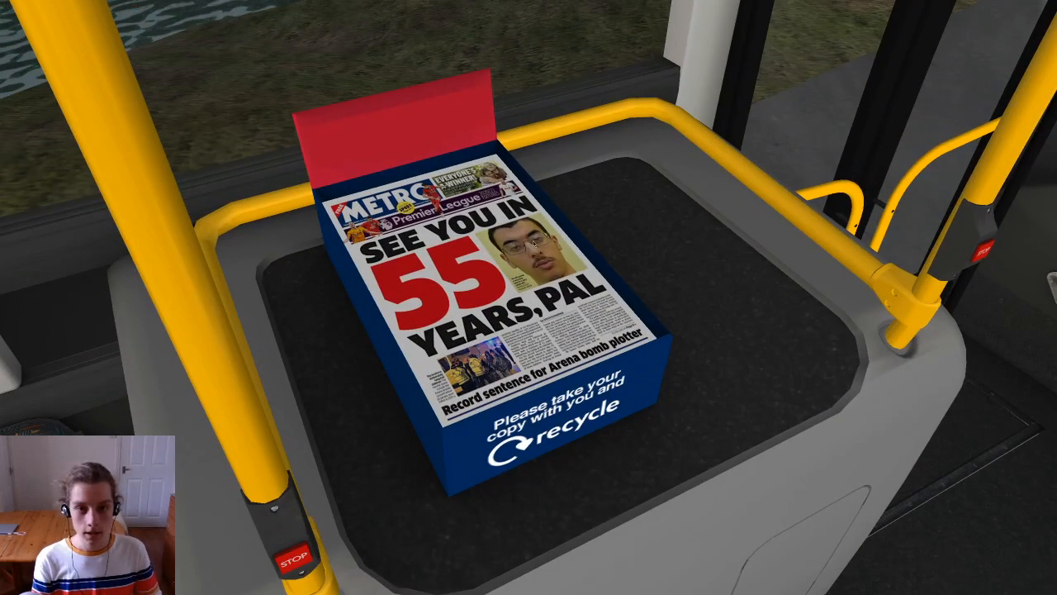
Step: Inspect the Metro newspaper's front page up close and view the whole luggage rack with the recycling notice
middle_drag(517, 296, 535, 274)
right_drag(535, 274, 543, 291)
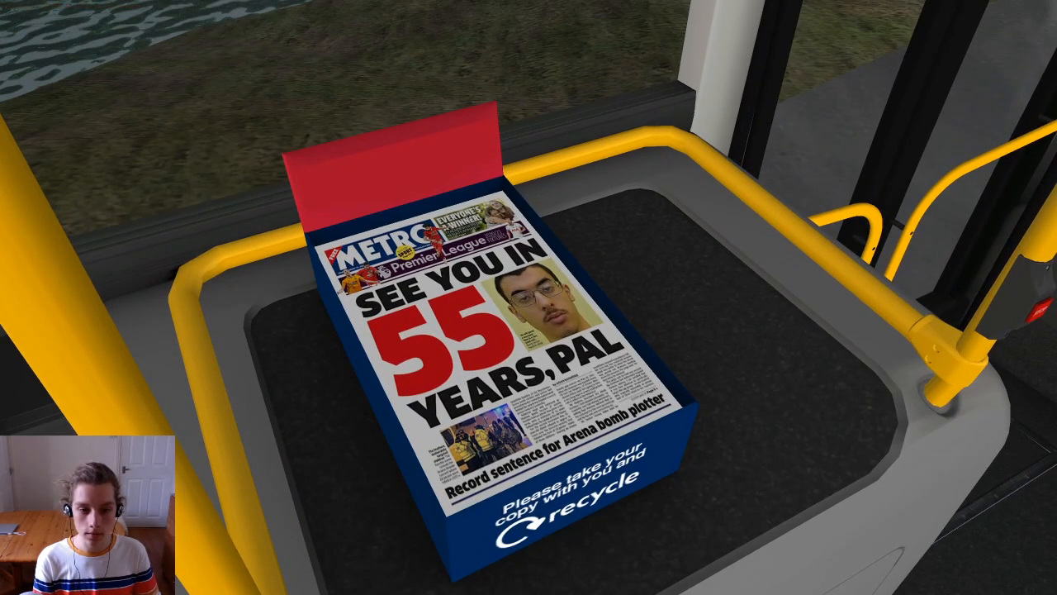
mouse_move(580, 258)
middle_down()
mouse_move(600, 265)
mouse_move(579, 266)
middle_up()
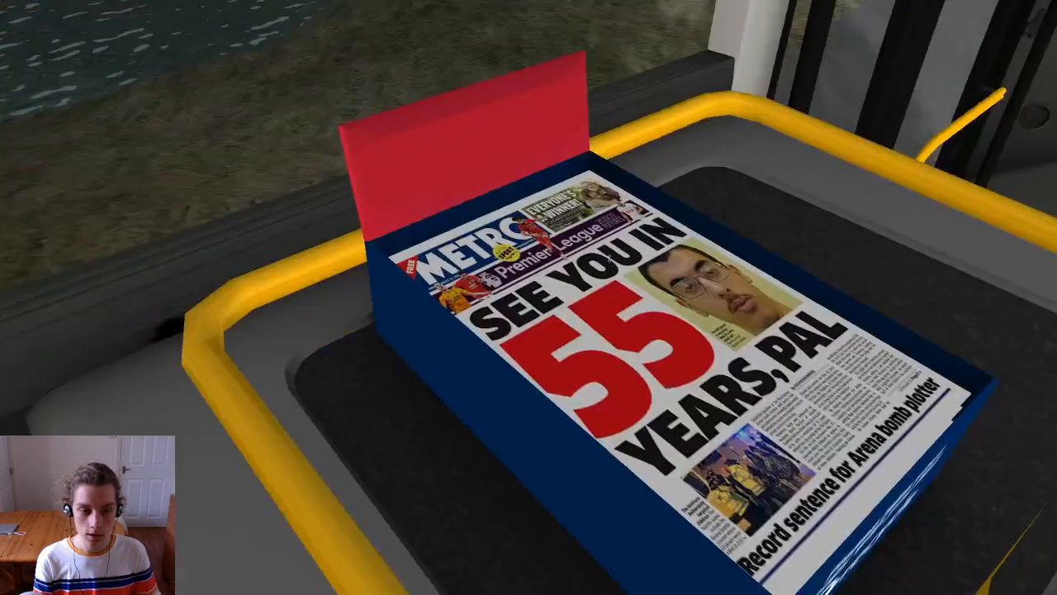
right_drag(580, 266, 603, 291)
mouse_move(603, 291)
middle_down()
mouse_move(622, 297)
mouse_move(602, 293)
middle_up()
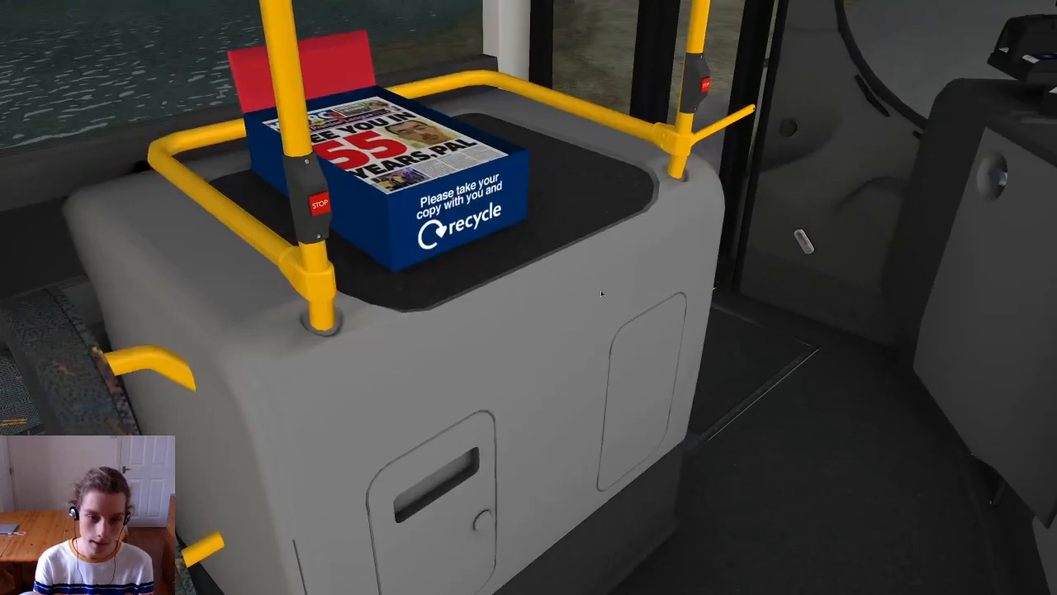
Step: Return to the driver's seat, resume the simulation and look closely at the rocky headland across the bay
key(F1)
key(p)
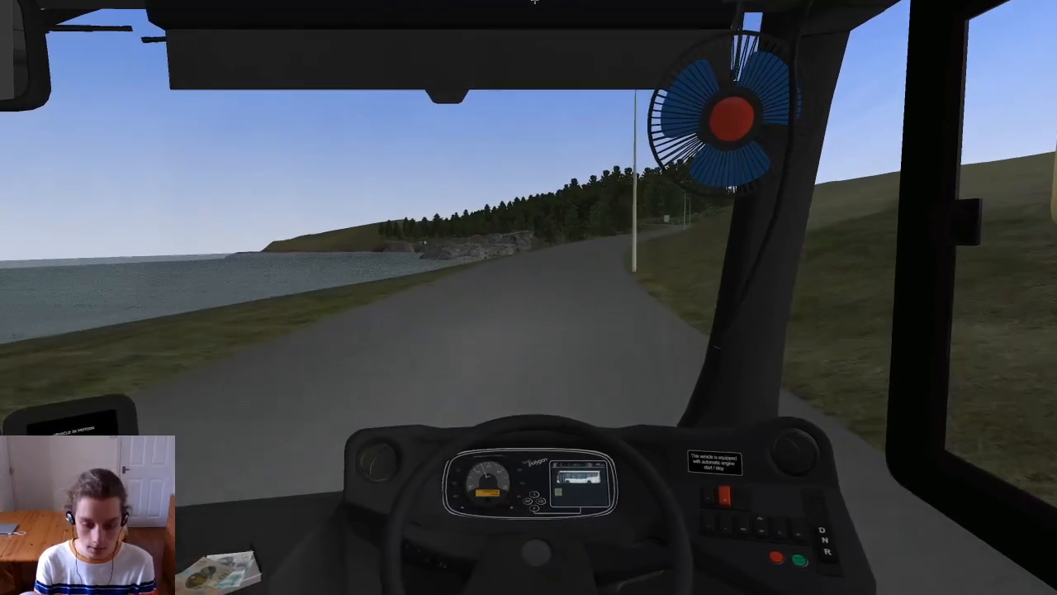
right_drag(563, 33, 576, 132)
mouse_move(575, 132)
middle_down()
mouse_move(587, 115)
mouse_move(562, 120)
middle_up()
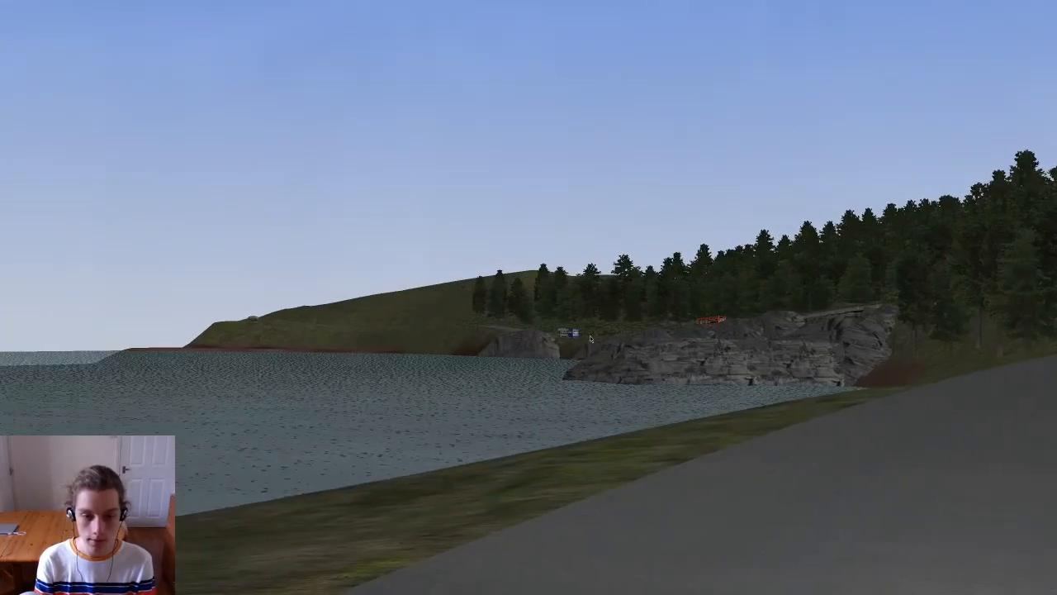
right_drag(704, 312, 619, 331)
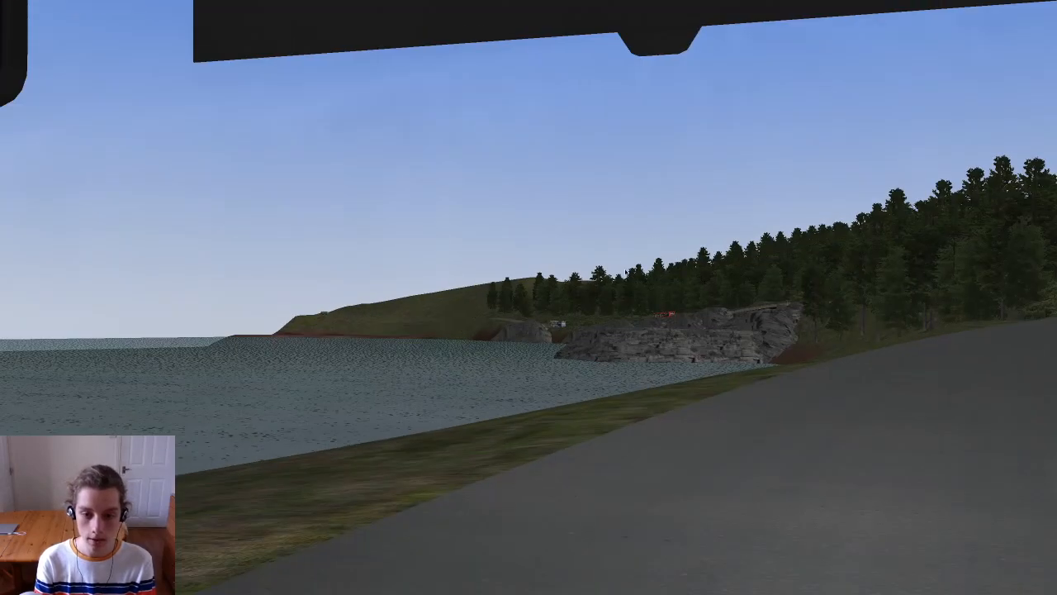
key(c)
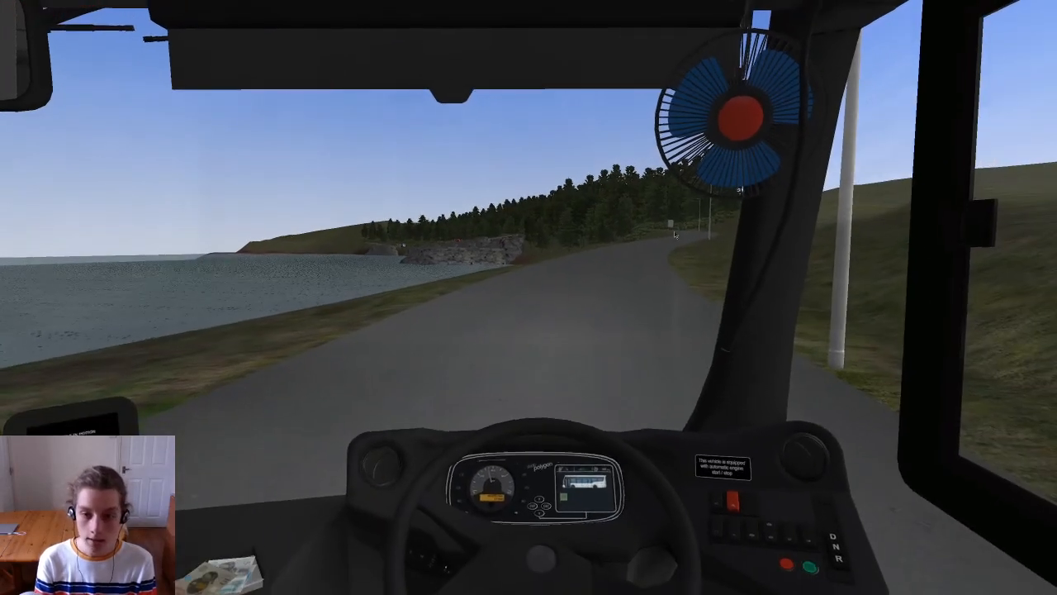
Step: Drive along the coast road and over the bridge, checking the offside mirror and the view past the entrance doors
middle_drag(641, 281, 824, 77)
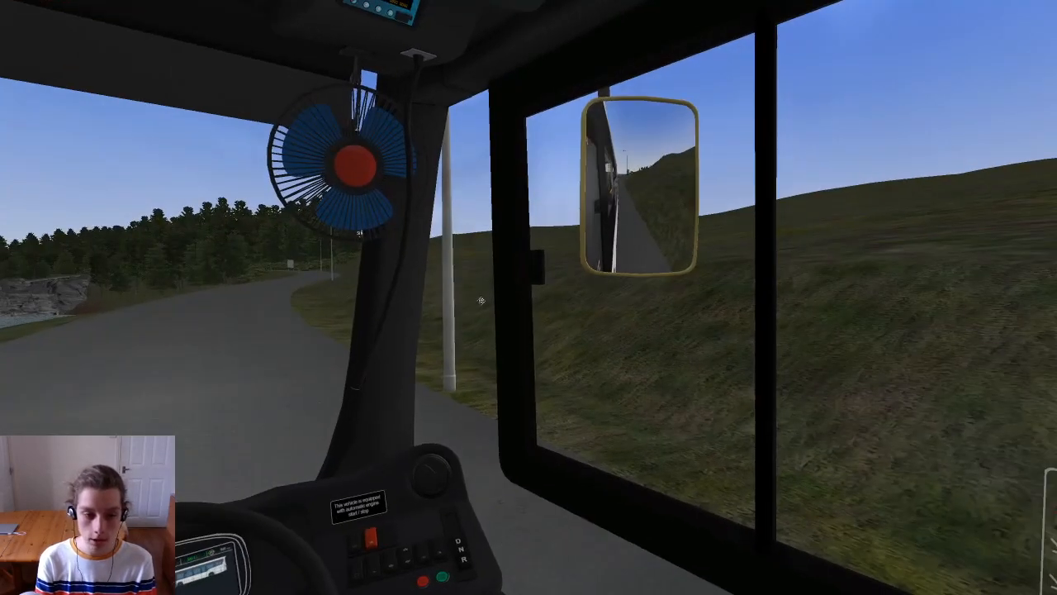
middle_drag(490, 296, 315, 444)
middle_drag(667, 172, 641, 124)
key(p)
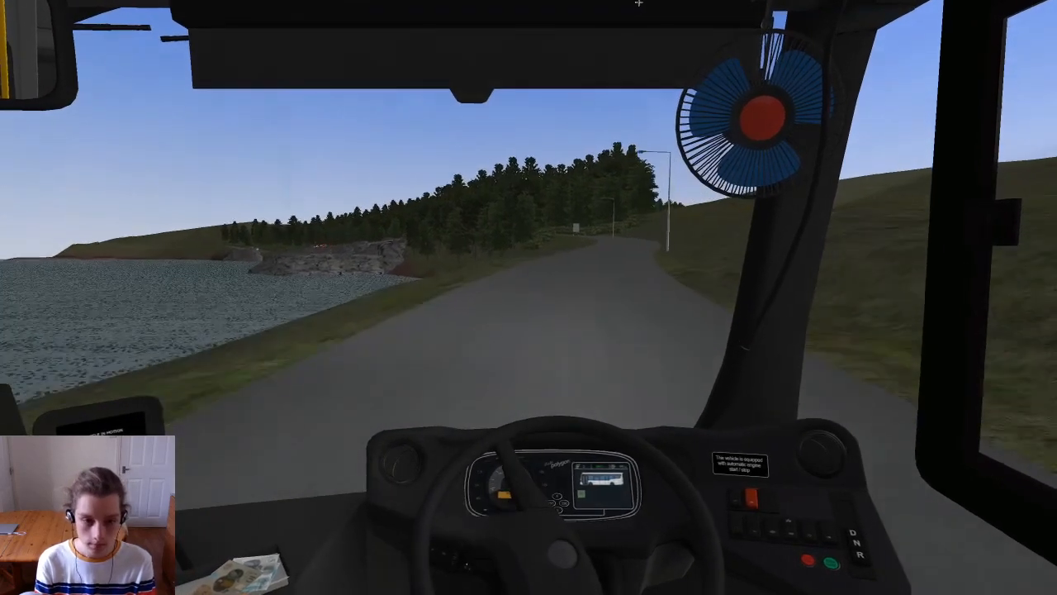
key(Left)
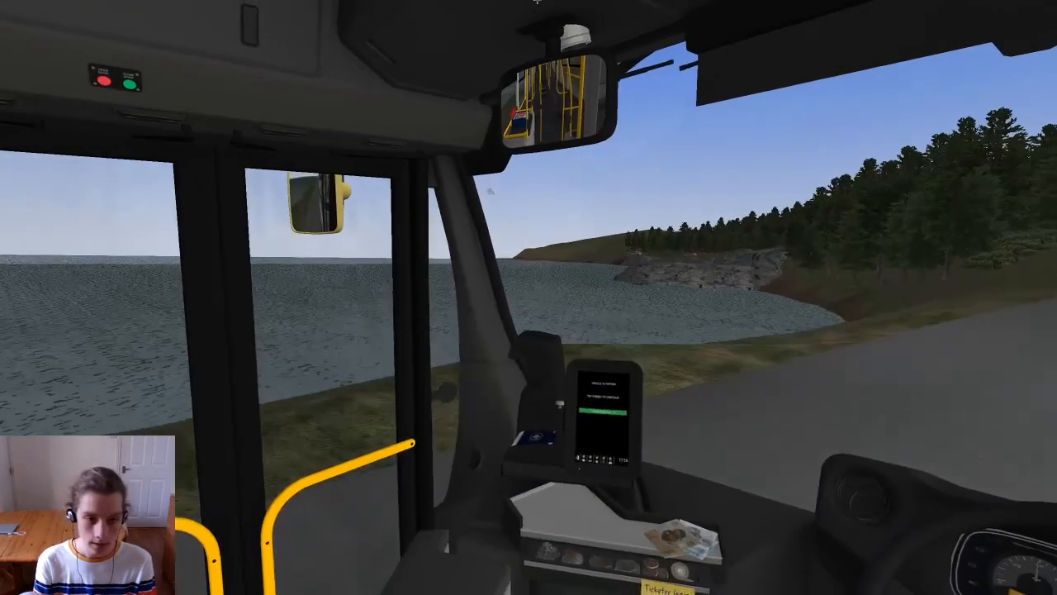
key(Right)
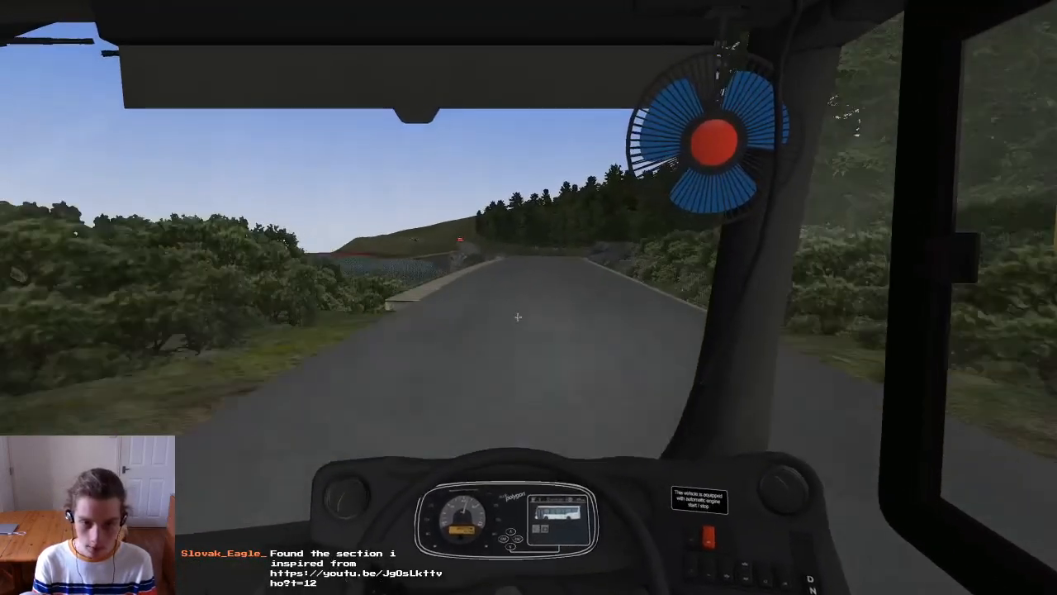
middle_drag(515, 334, 539, 331)
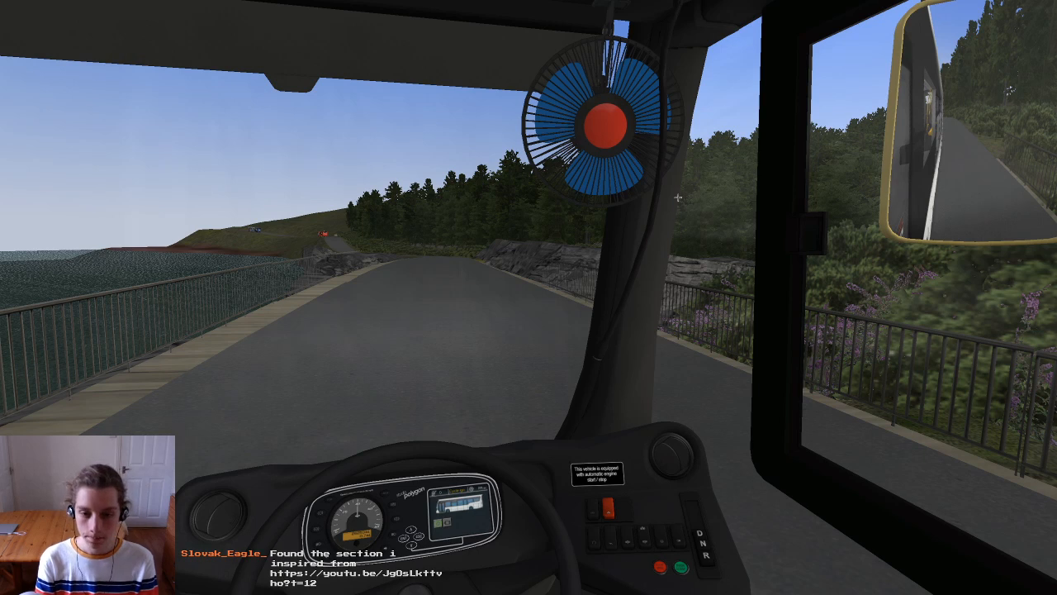
Step: Switch away from the frozen simulator and close the unresponsive Omsi.exe program
key(alt+Tab)
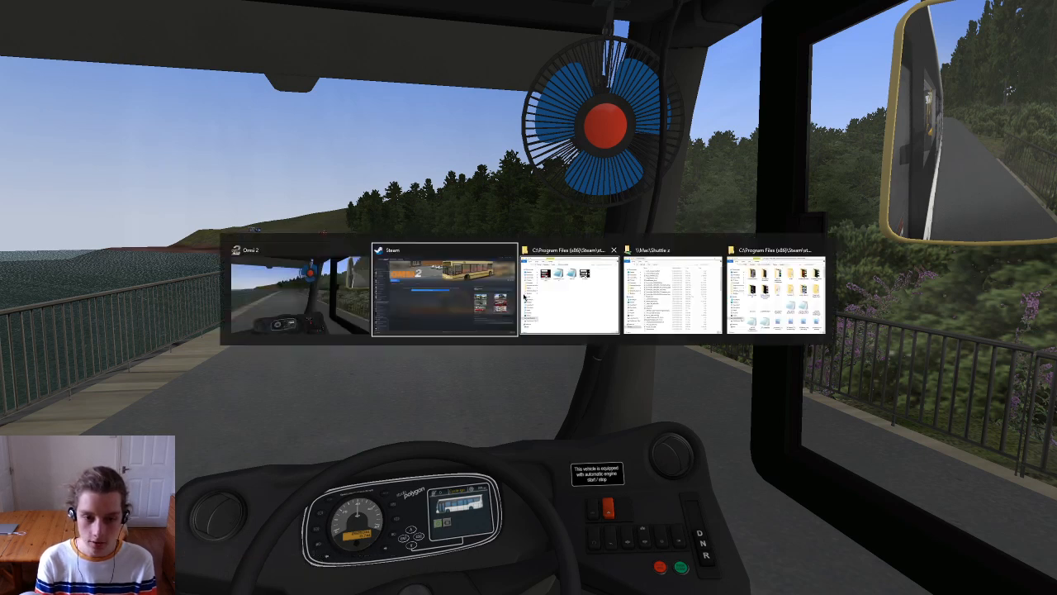
key(alt+Tab)
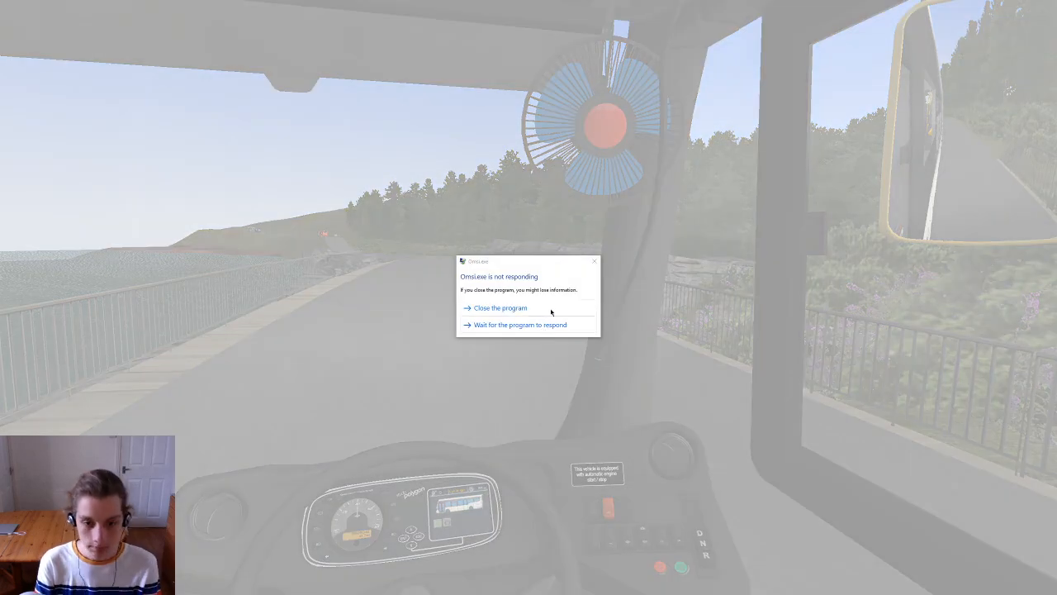
click(554, 309)
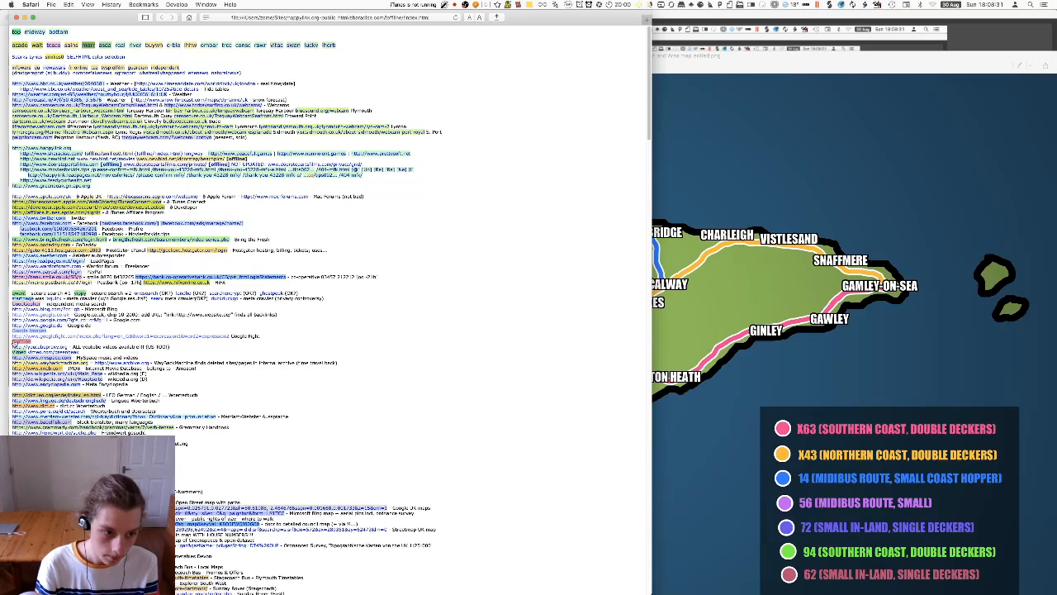
Step: Open YouTube in Safari and search for "Vlaky - SLovensky raj"
click(14, 345)
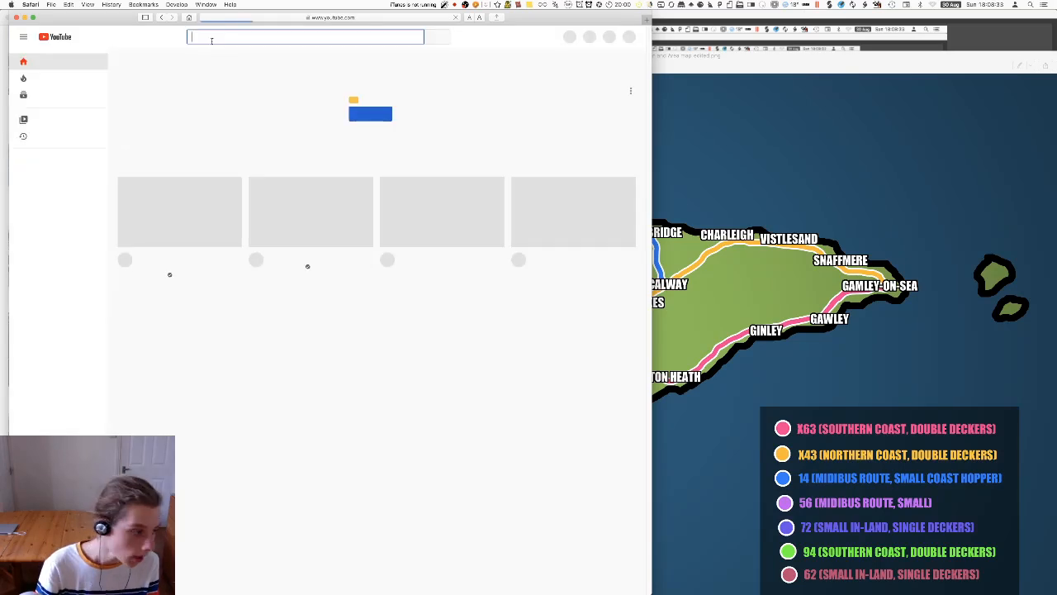
text(Vlaka)
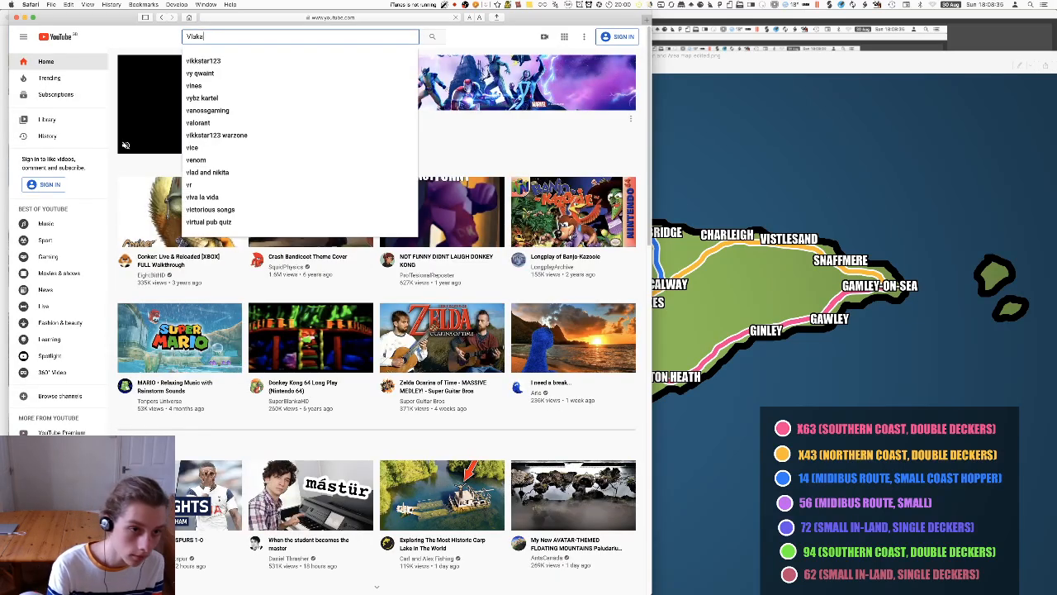
key(BackSpace)
text(y)
drag(123, 17, 230, 408)
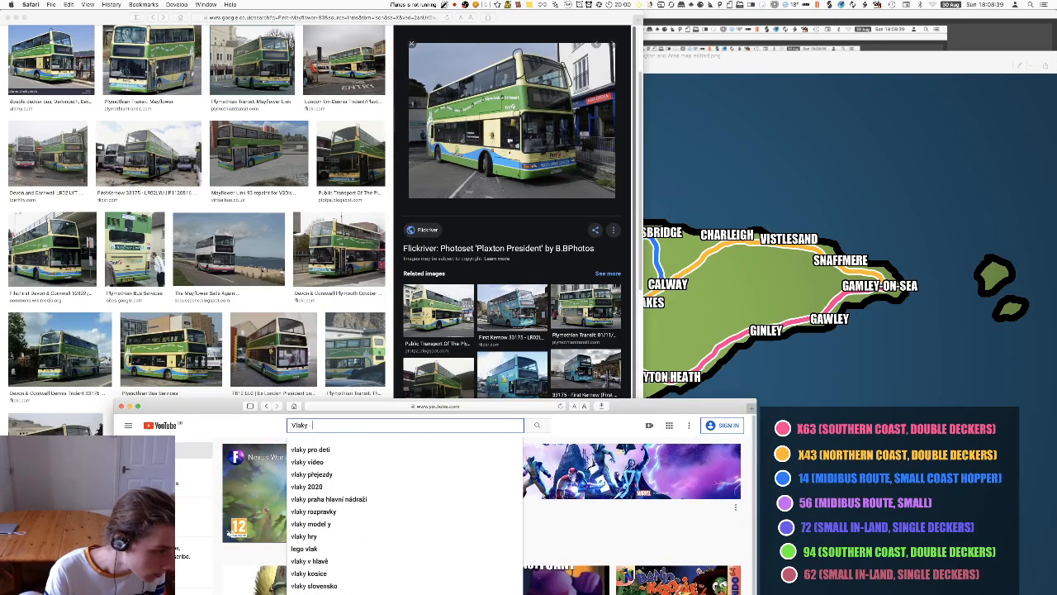
text(SLovensky raj)
key(Return)
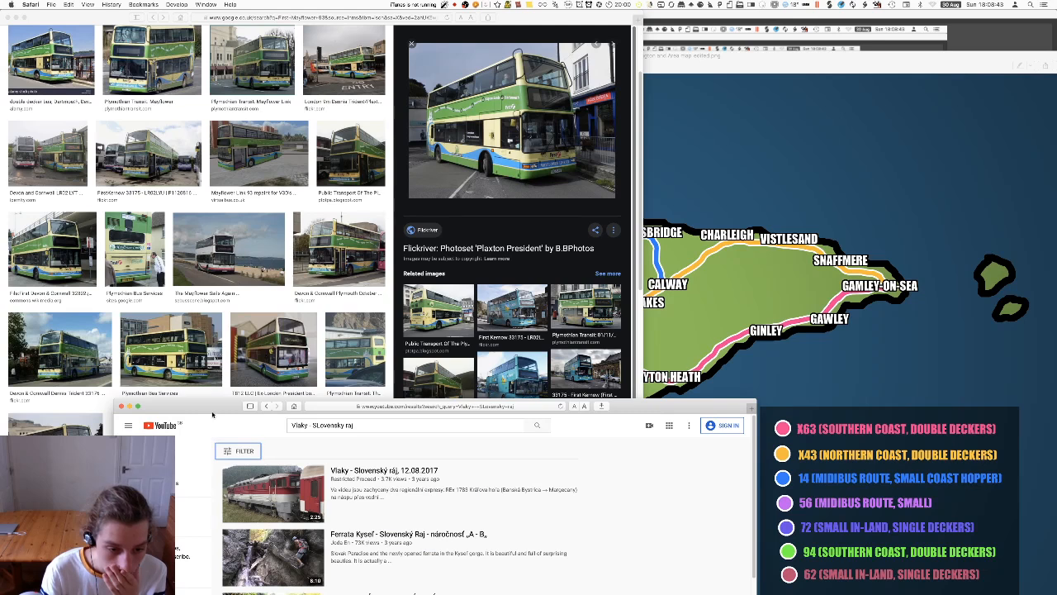
Step: Play the video "Vlaky - Slovenský ráj, 12.08.2017" in full screen
drag(215, 408, 232, 54)
click(281, 128)
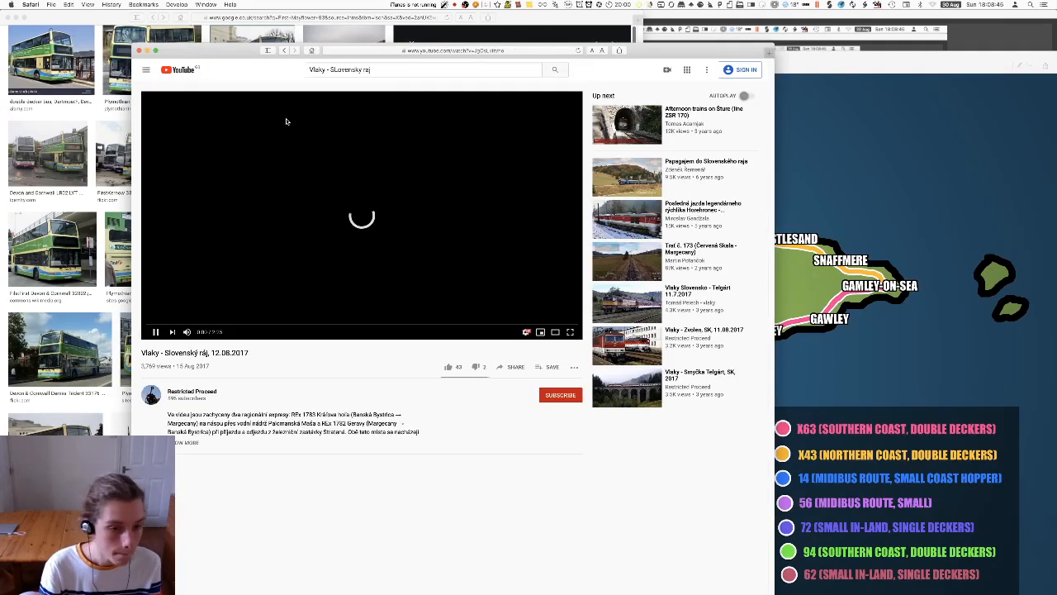
double_click(285, 130)
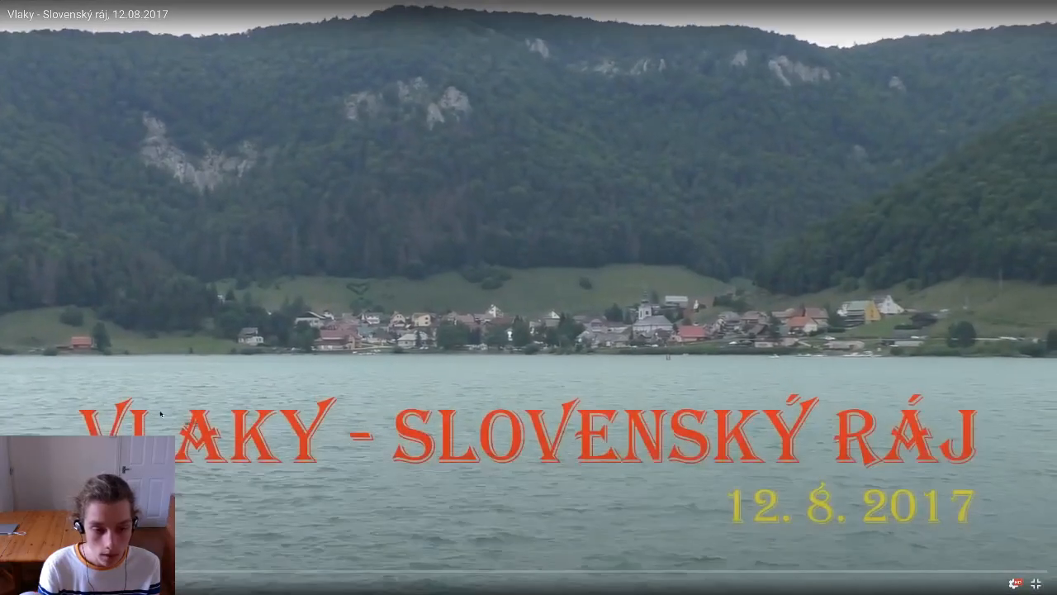
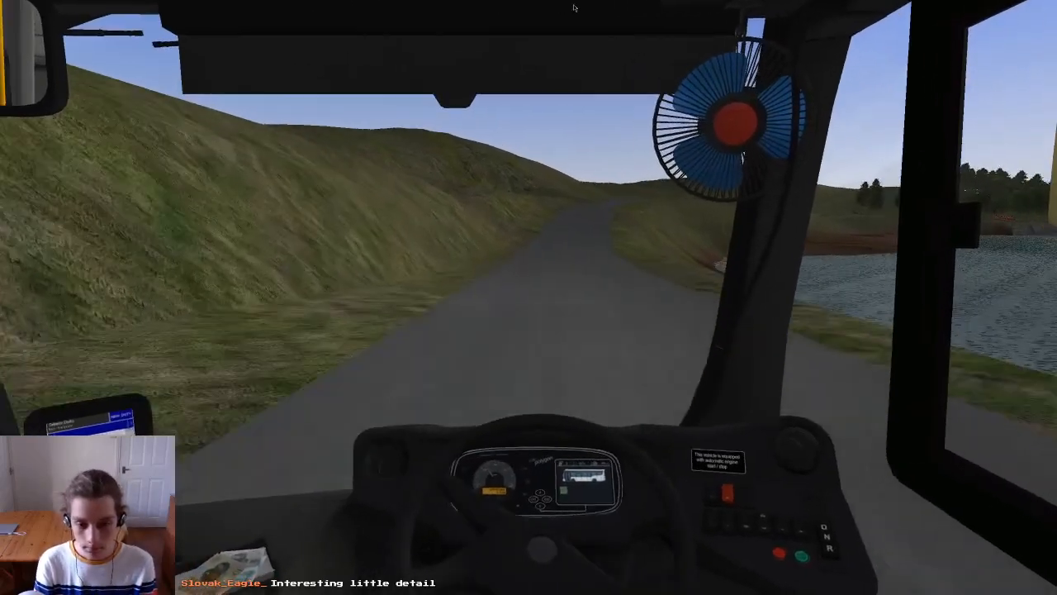
Step: Lower the windscreen's sun blind against the glare while driving and raise it again
middle_drag(557, 4, 573, 10)
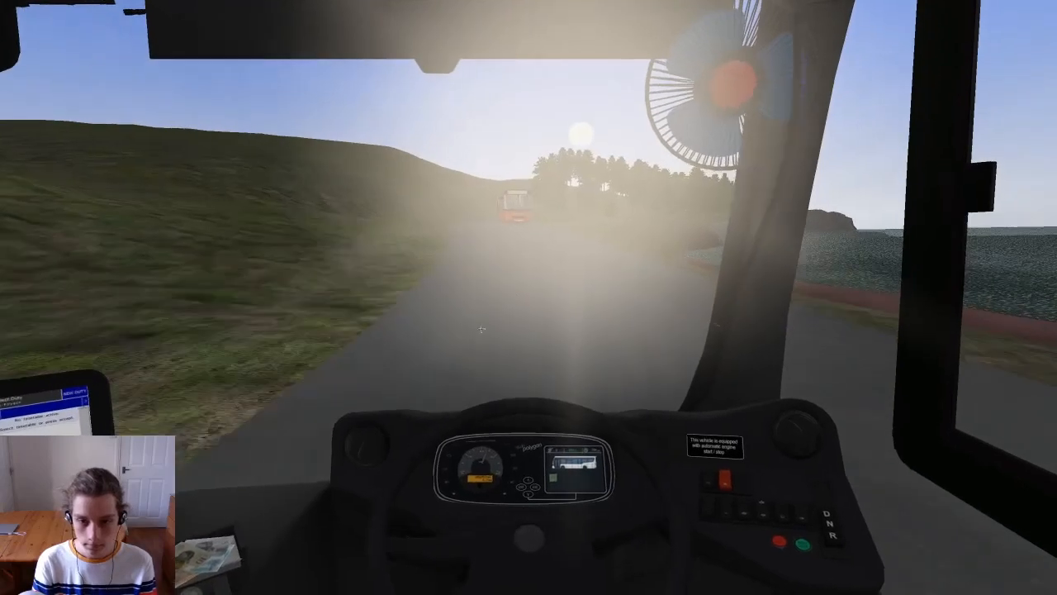
drag(531, 37, 520, 107)
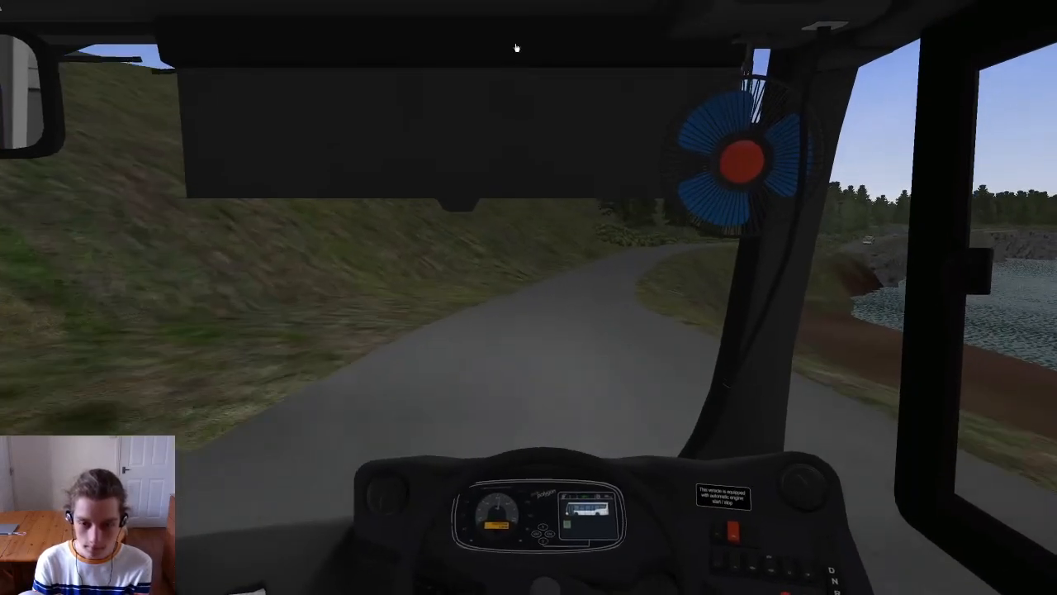
drag(516, 48, 517, 16)
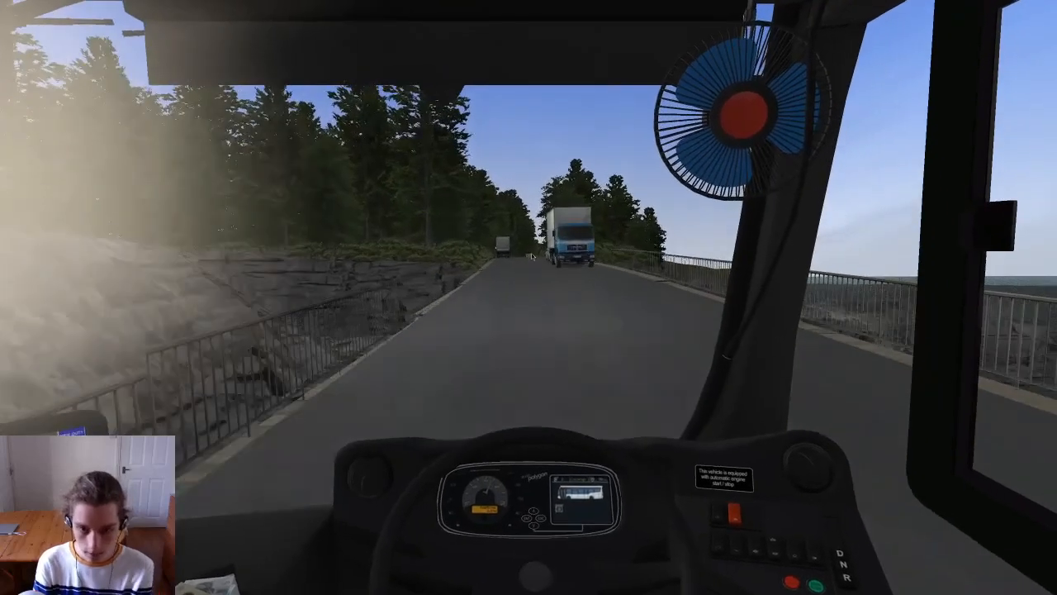
Step: View the moving bus from outside, circling from its rear to its front, and return to the driver's seat
middle_drag(533, 256, 681, 151)
key(F2)
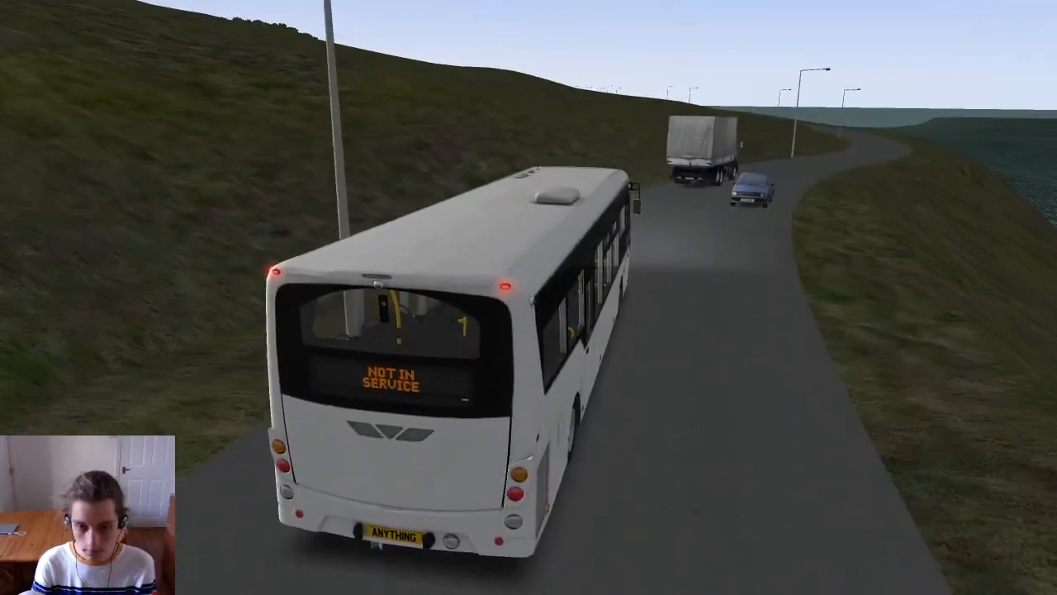
key(c)
middle_drag(720, 177, 627, 135)
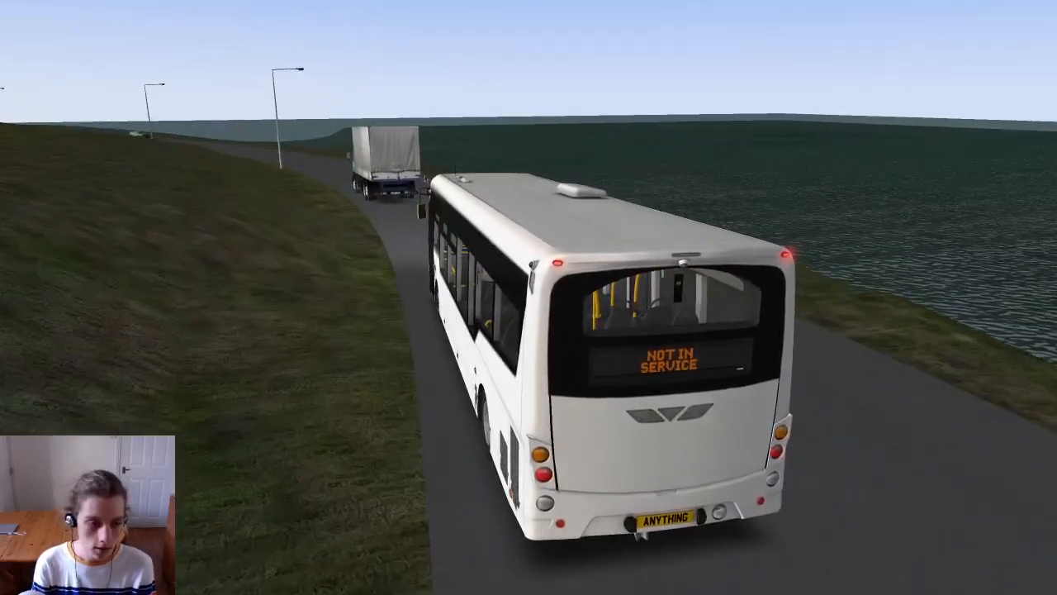
middle_drag(892, 136, 534, 207)
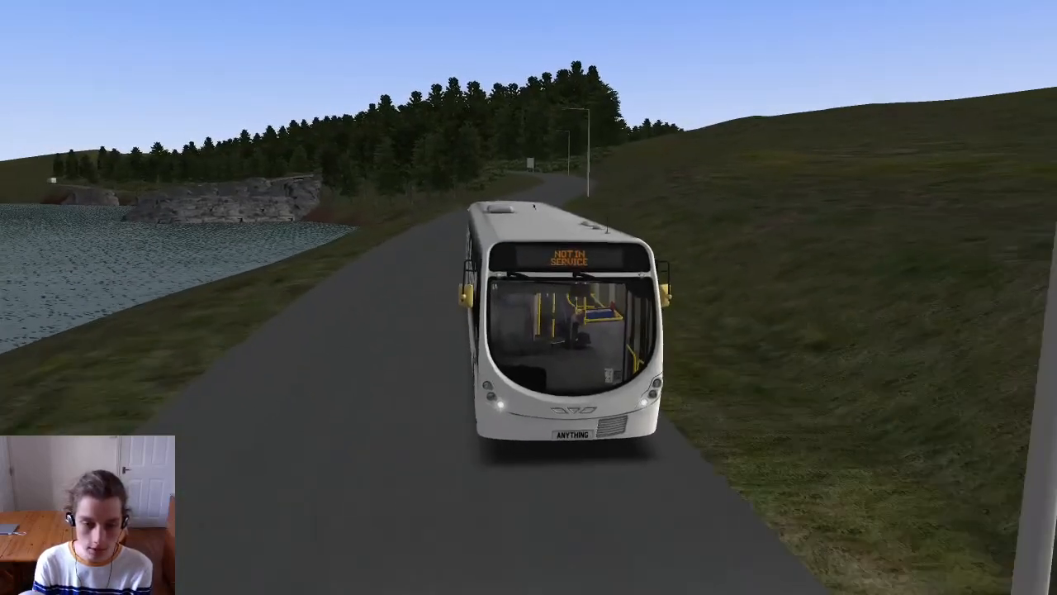
key(F1)
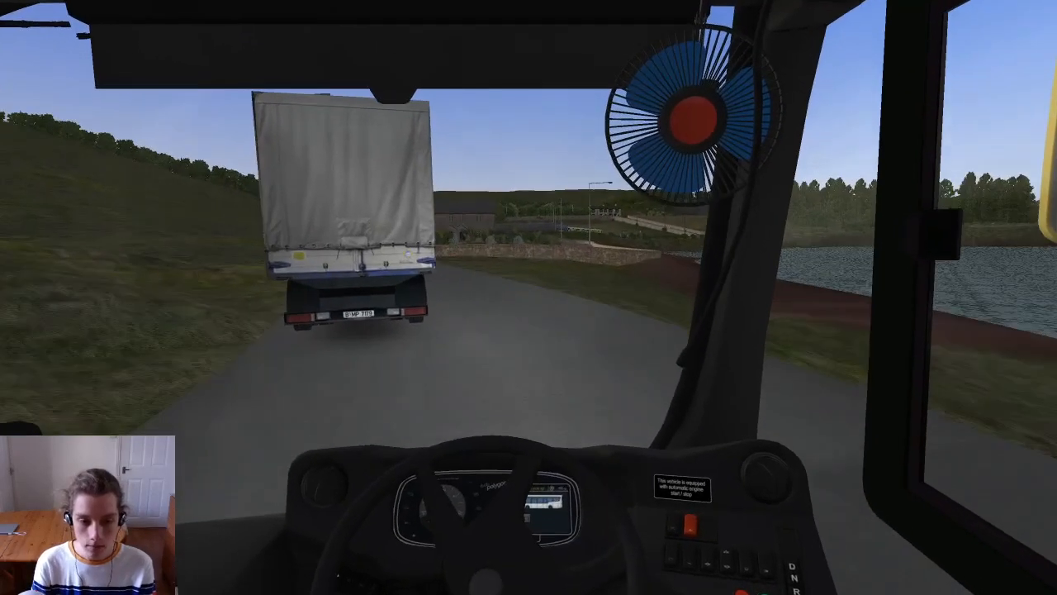
Step: Follow the bus into the village with front, driver and raised outside views at the stone-walled road junction
key(F3)
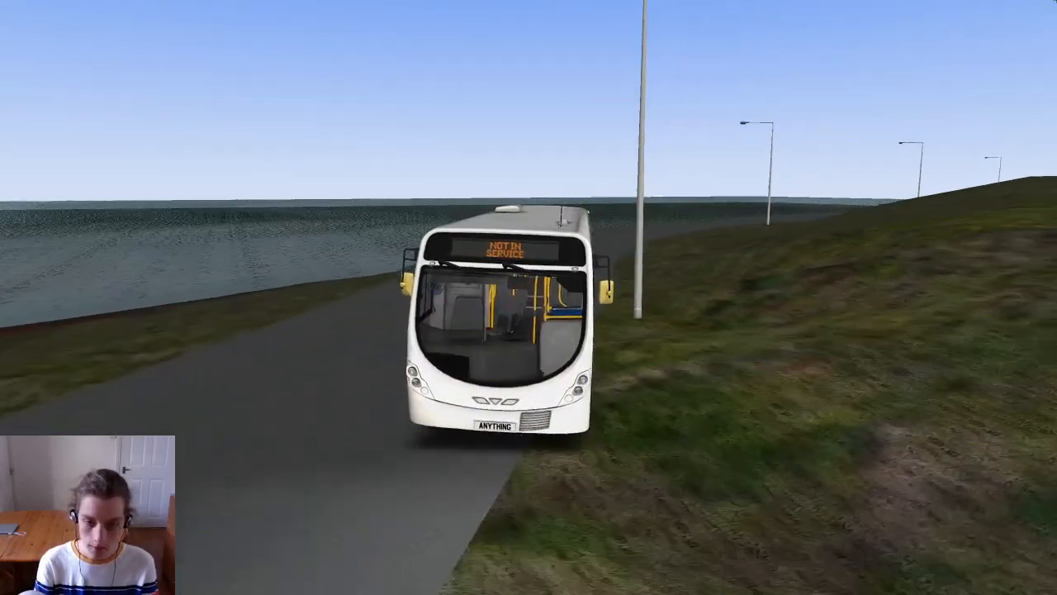
key(F1)
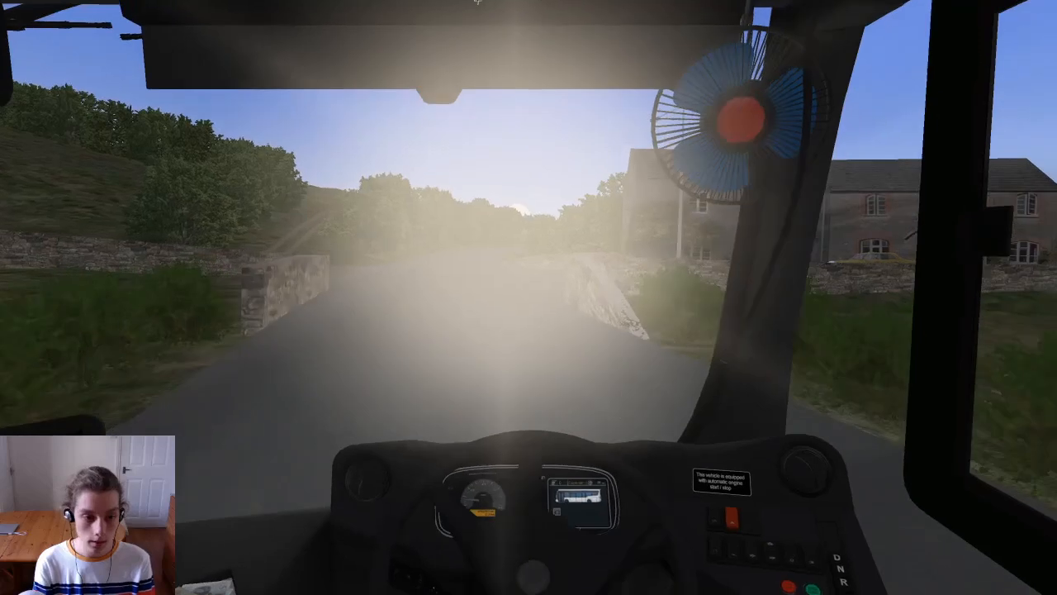
key(F2)
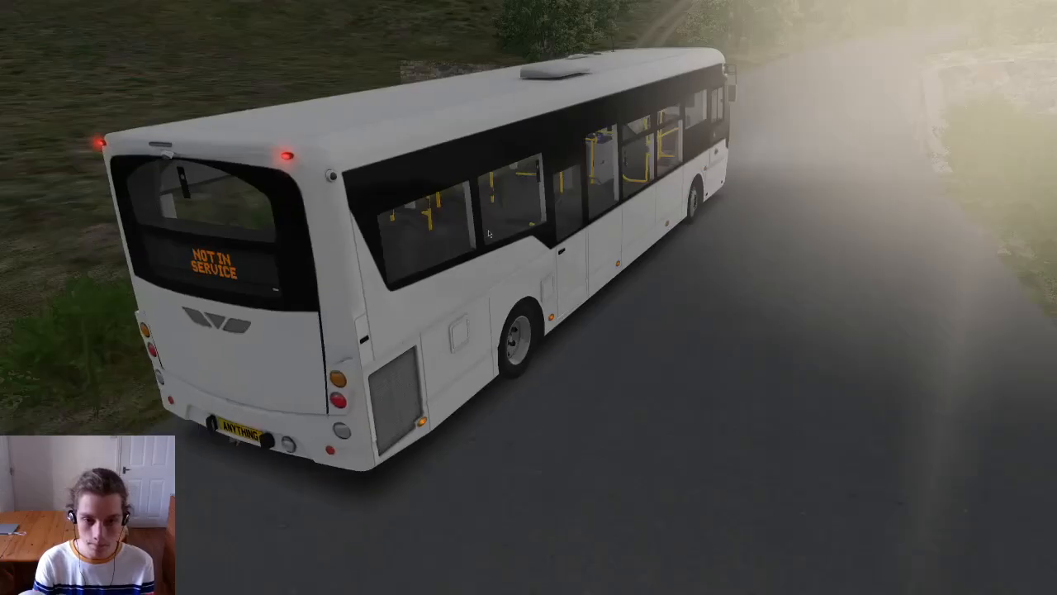
right_drag(488, 234, 499, 263)
middle_drag(500, 262, 473, 206)
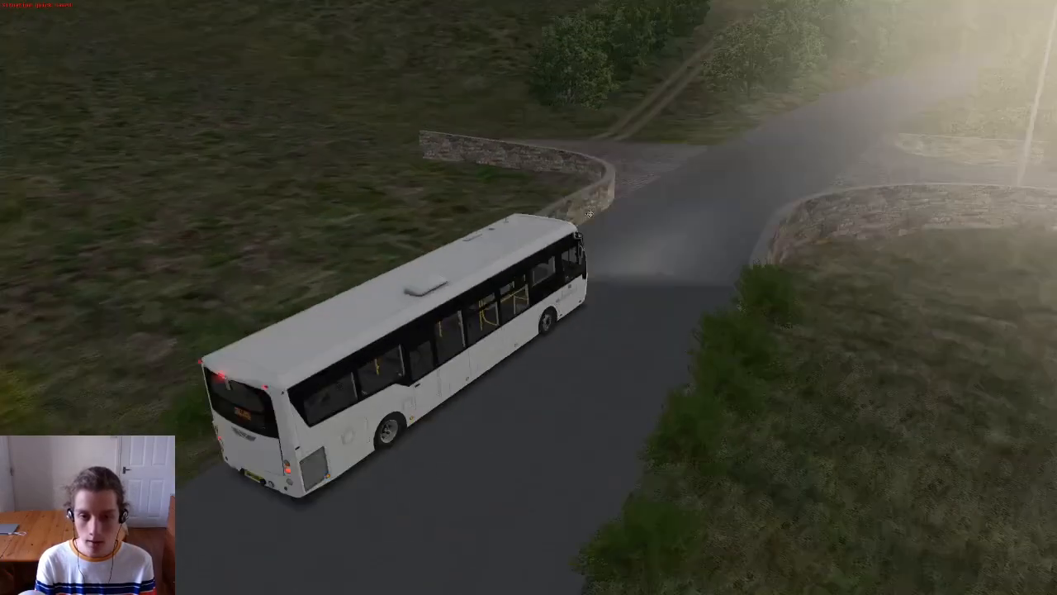
right_drag(472, 206, 473, 299)
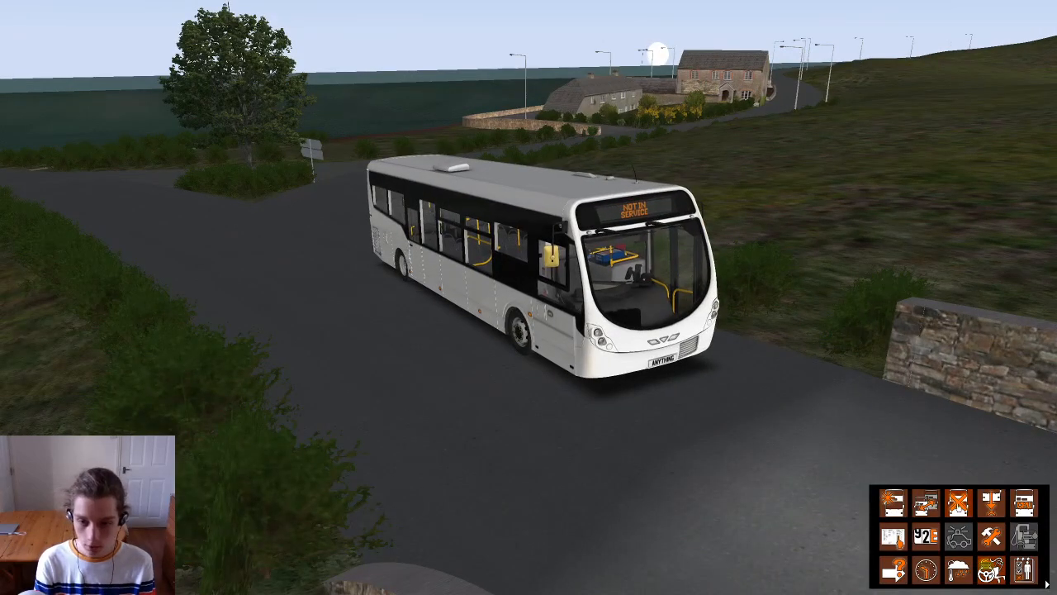
Step: Quit the running bus simulation and confirm closing OMSI
right_drag(404, 198, 421, 310)
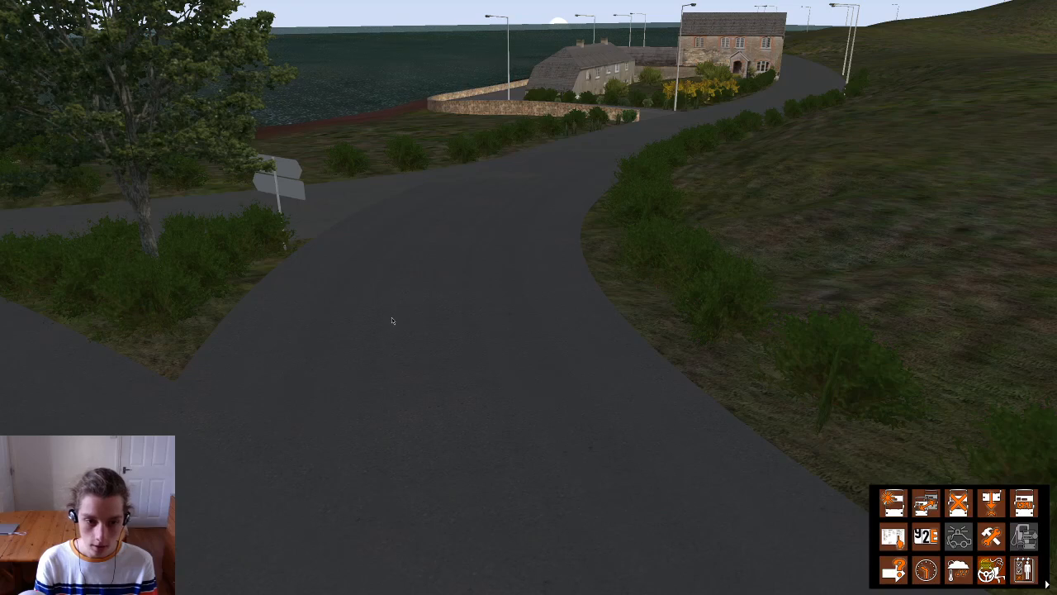
click(392, 318)
click(539, 313)
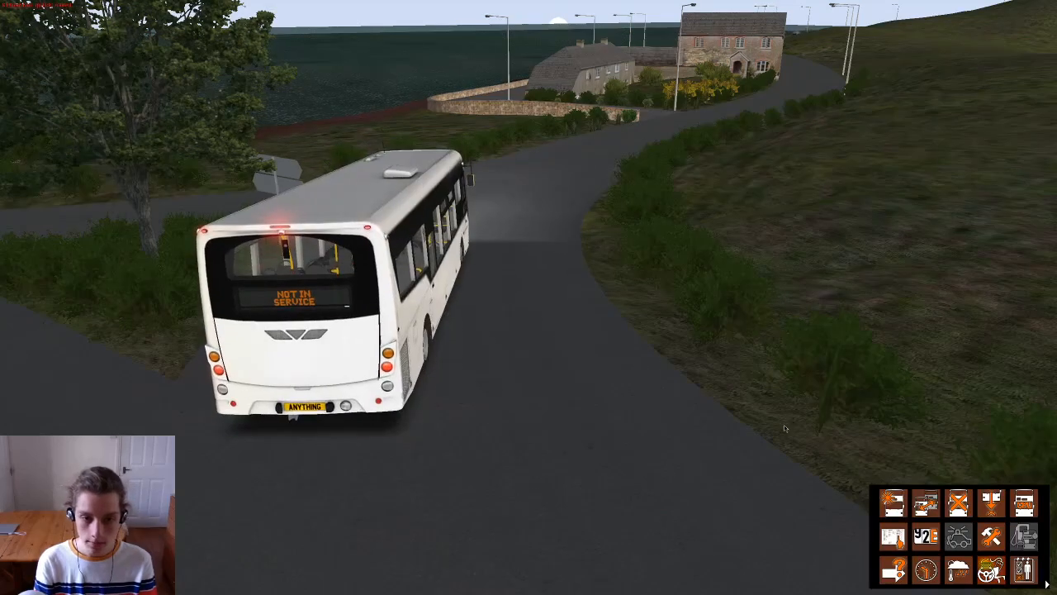
key(Escape)
click(574, 363)
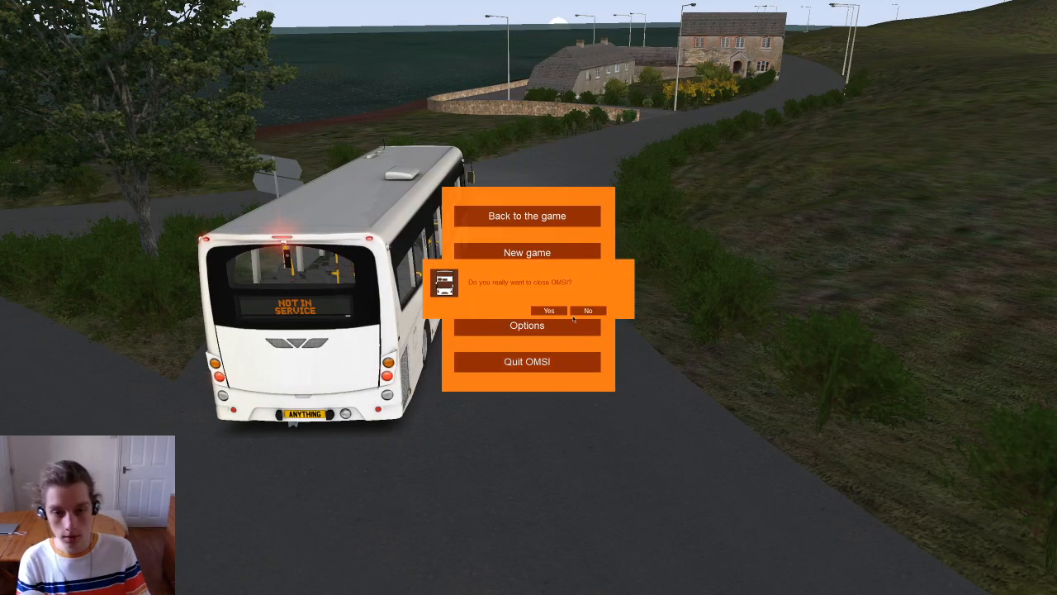
click(563, 312)
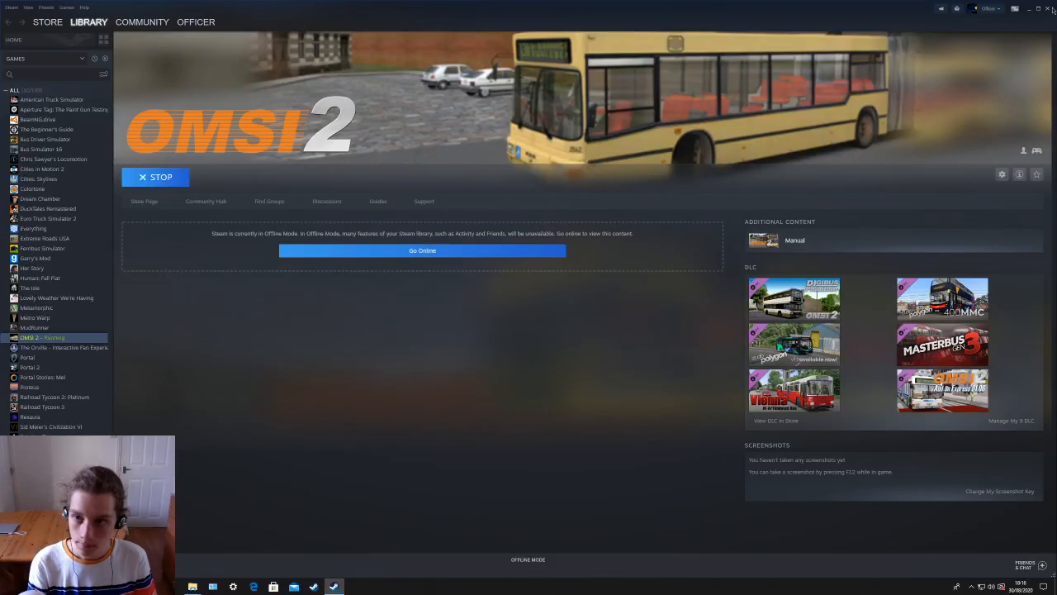
Step: Set the launch options of OMSI 2 to -editor in the Steam library and start the game
right_click(33, 339)
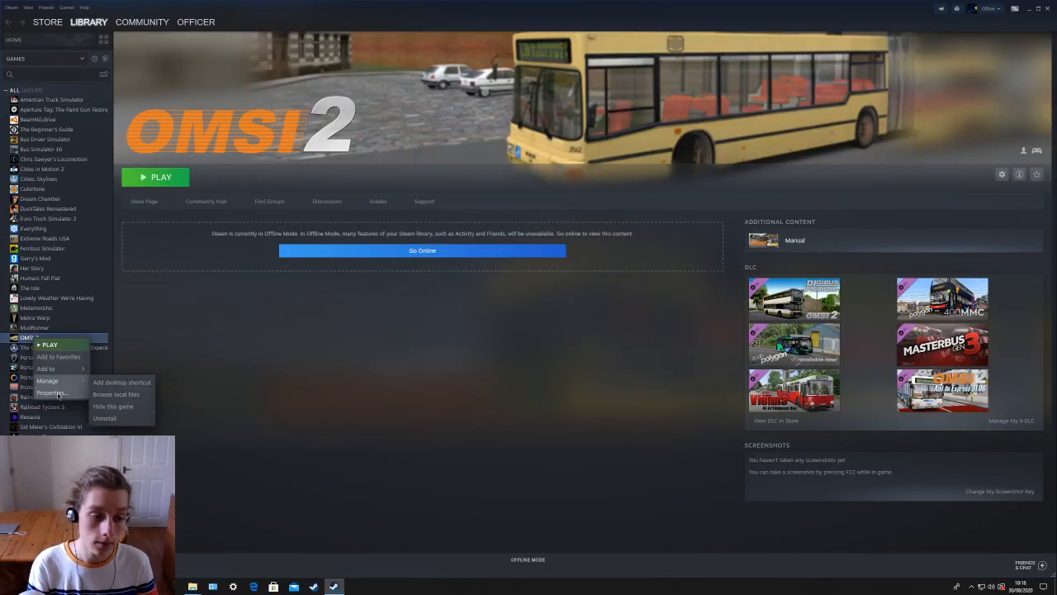
click(43, 388)
click(248, 181)
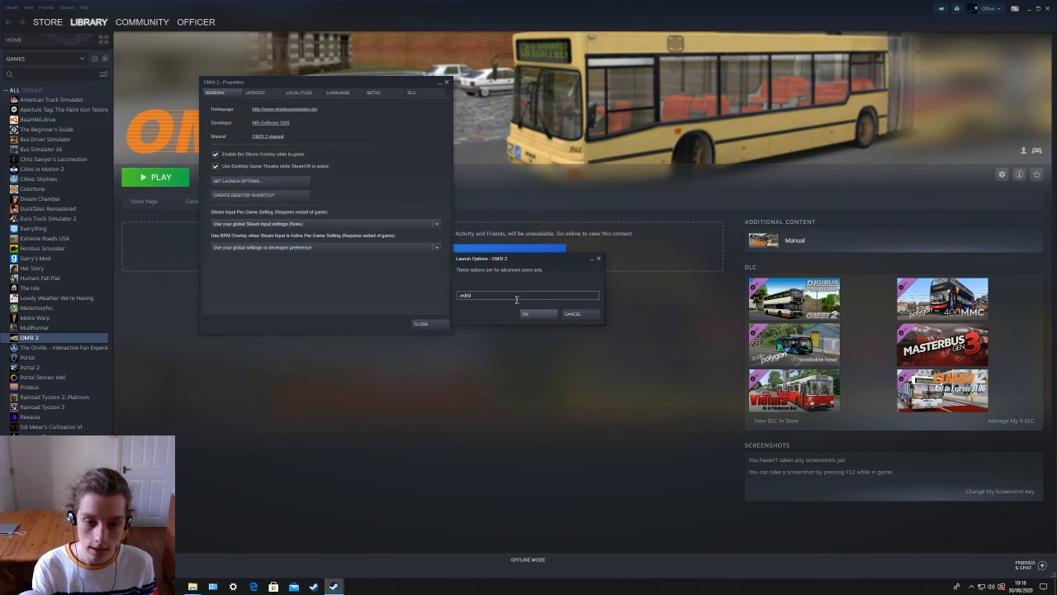
click(423, 323)
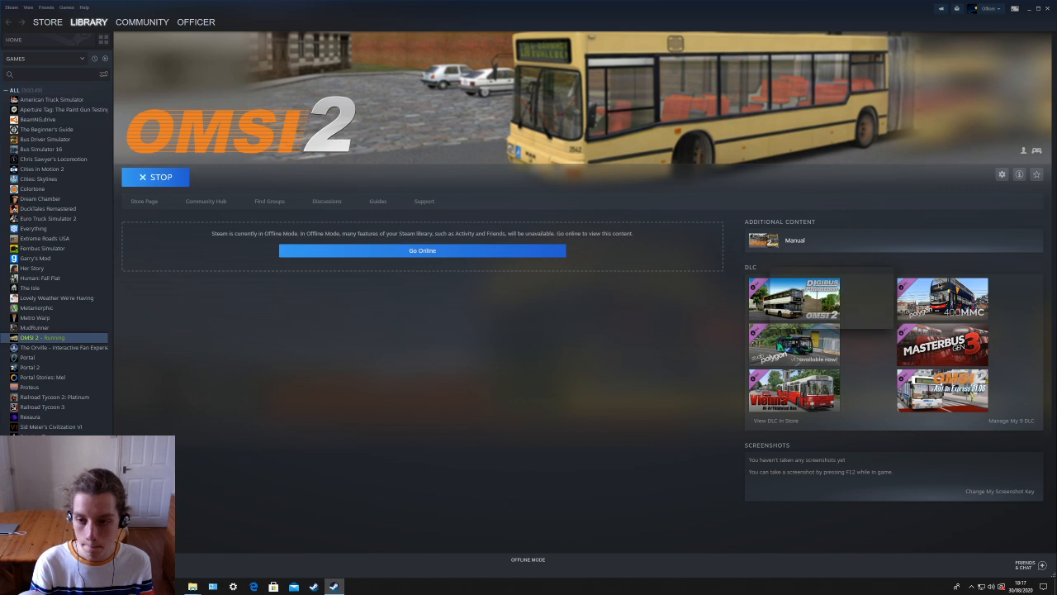
mouse_move(940, 286)
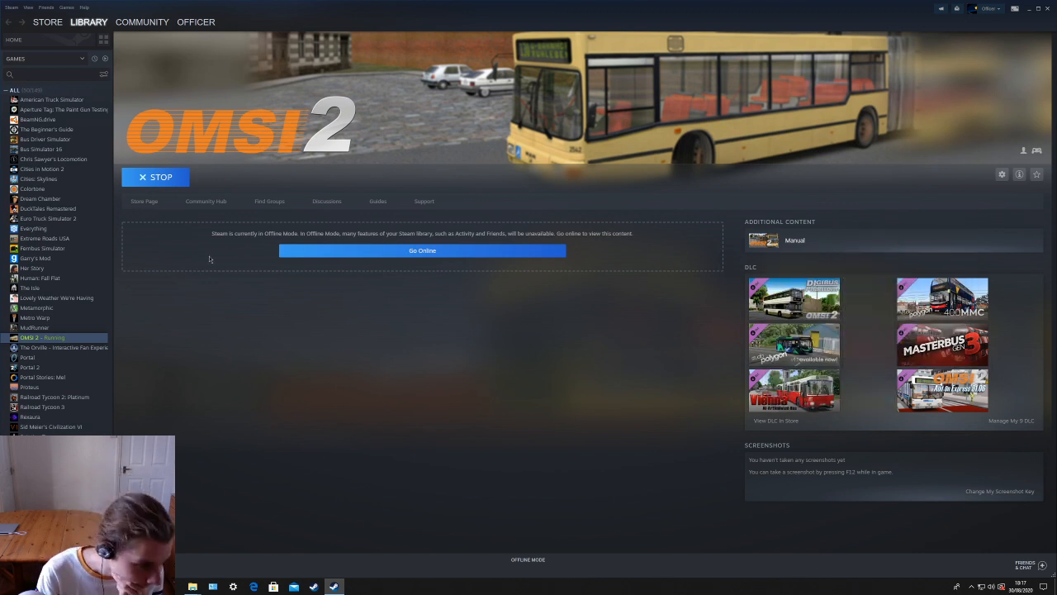
Step: Check the launch options in the OMSI 2 properties and close them without changes
right_click(93, 339)
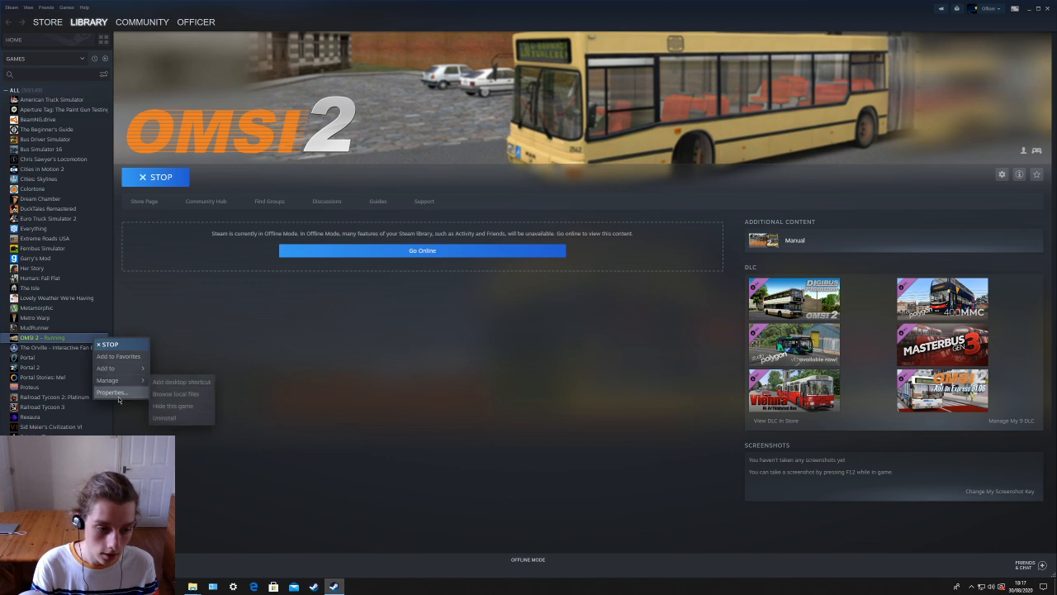
click(116, 402)
click(238, 182)
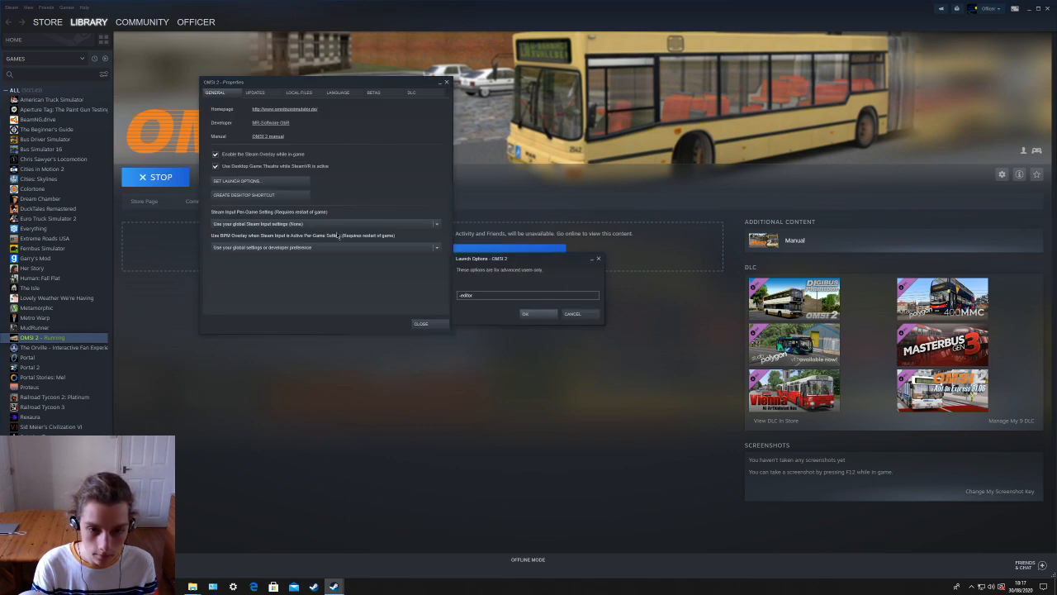
click(565, 315)
click(442, 323)
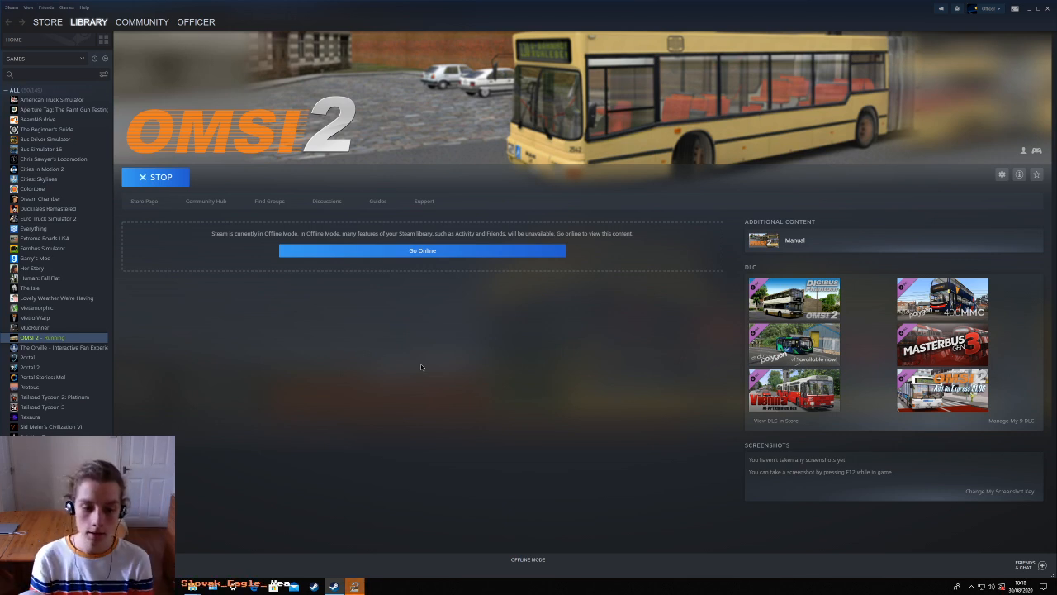
Step: Switch to the OMSI 2 Editor and continue with the last edited map, Buses of Caldshire
click(357, 585)
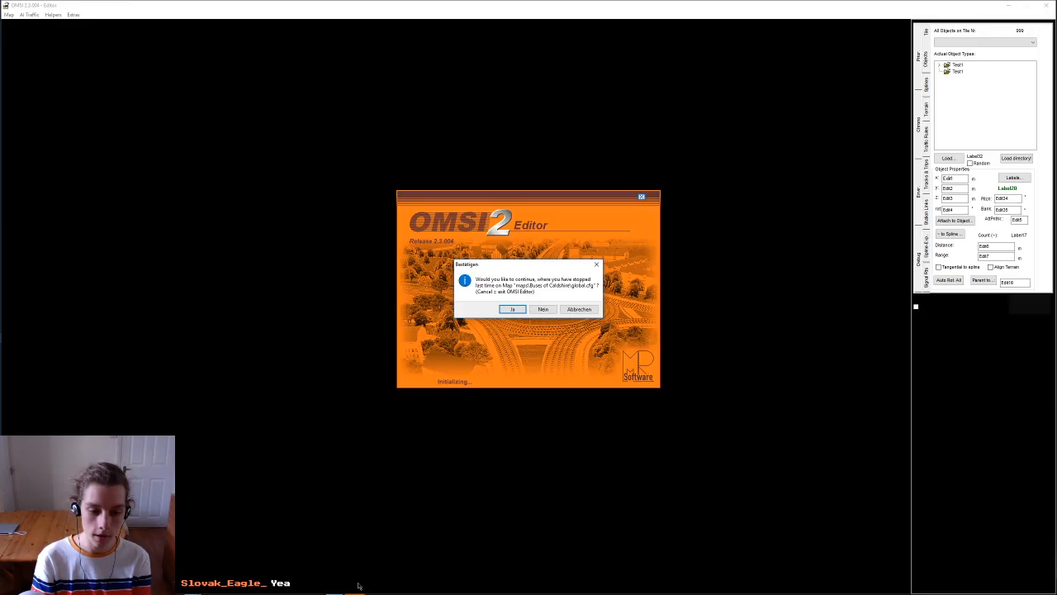
click(511, 310)
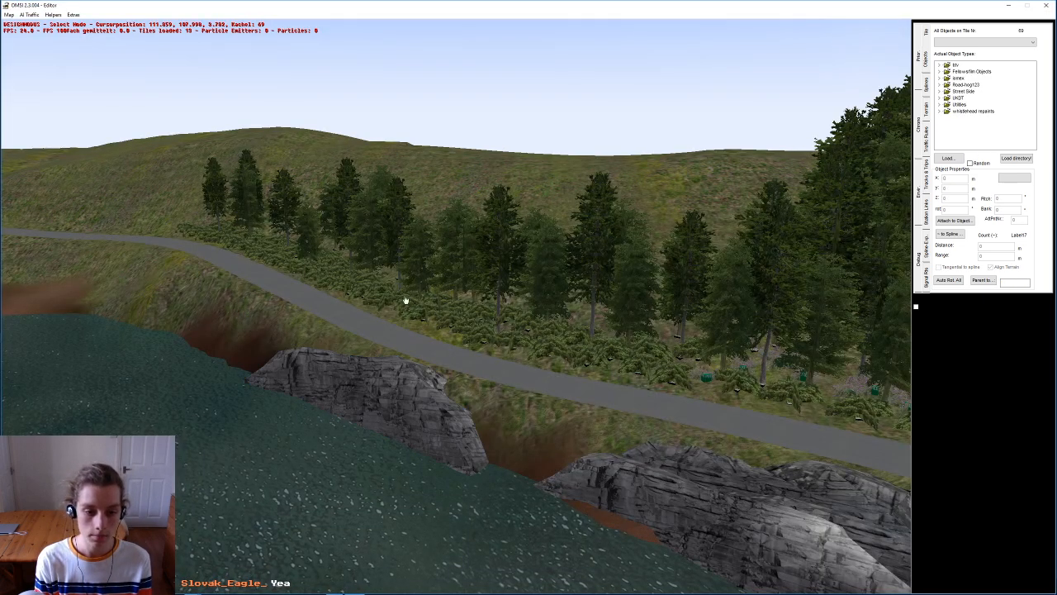
Step: Examine the coastal road, the sparse roadside trees and the edge of the forest on the hill
scroll(315, 269, up, 3)
right_drag(315, 269, 388, 295)
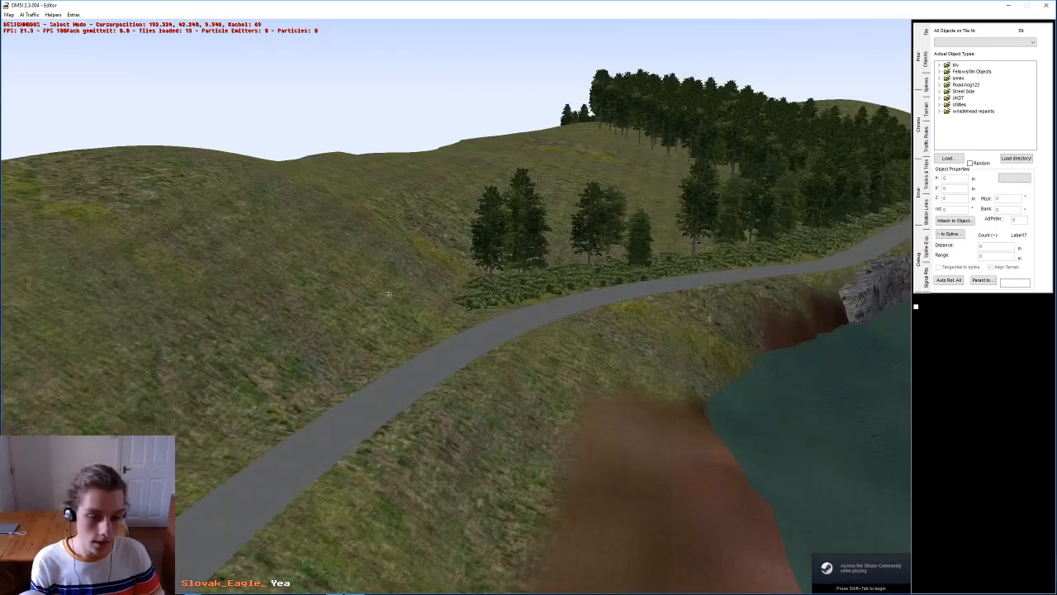
right_drag(197, 324, 247, 302)
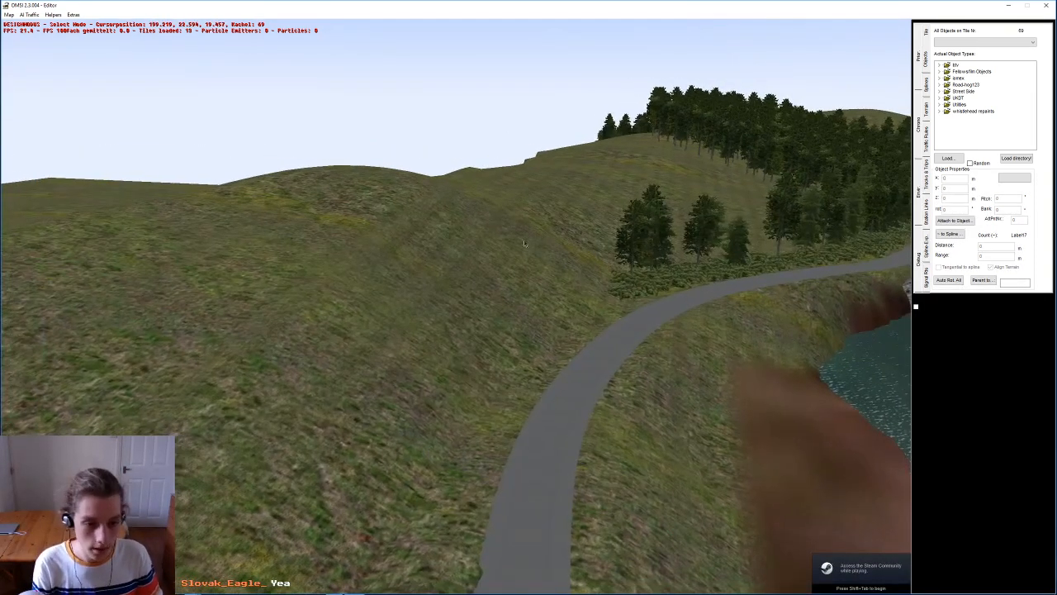
scroll(534, 240, up, 2)
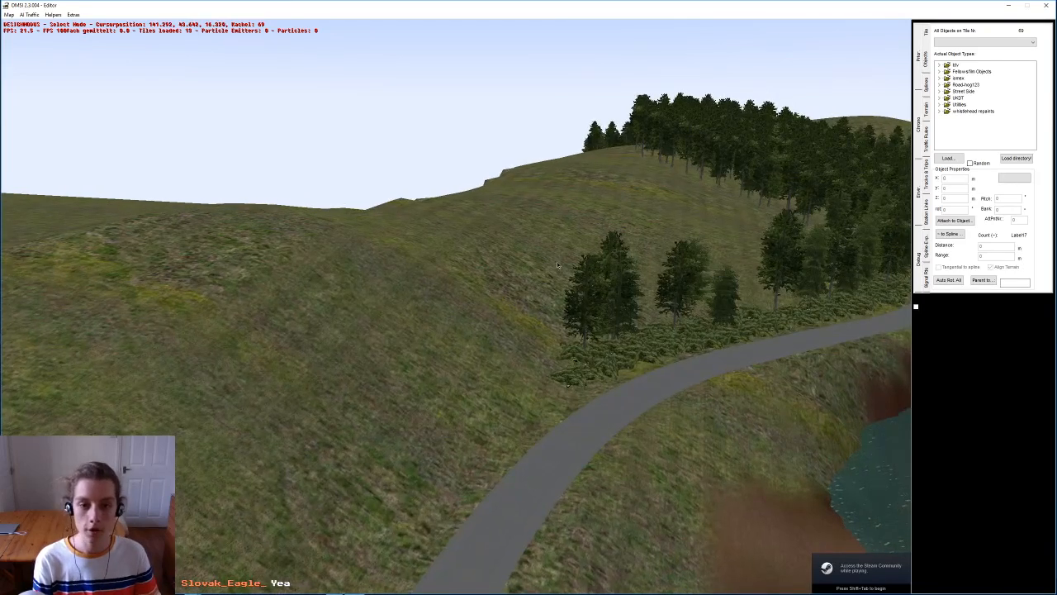
scroll(556, 261, up, 3)
right_drag(568, 270, 412, 335)
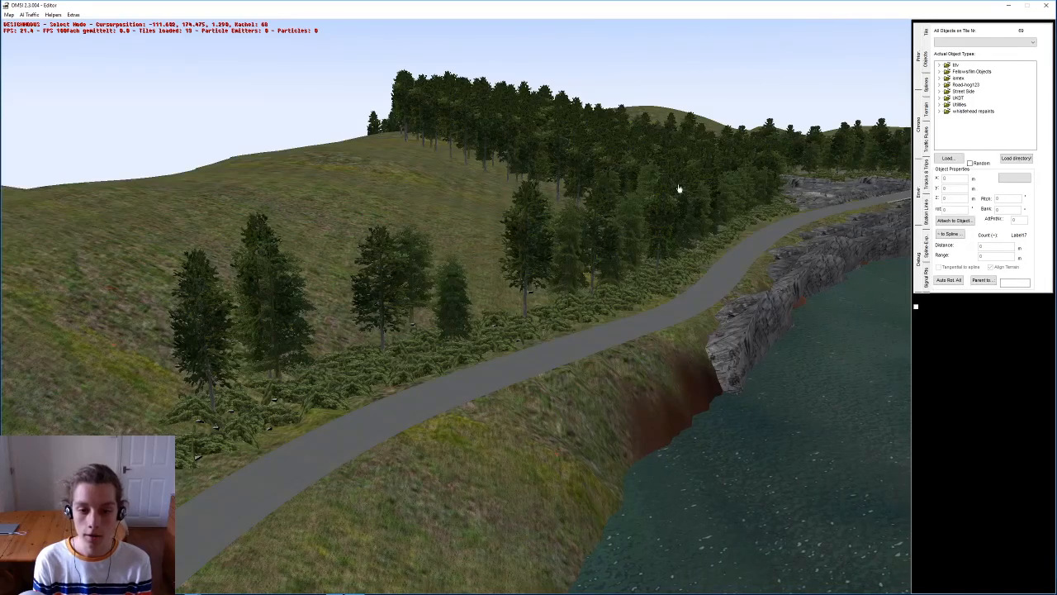
right_drag(620, 182, 621, 195)
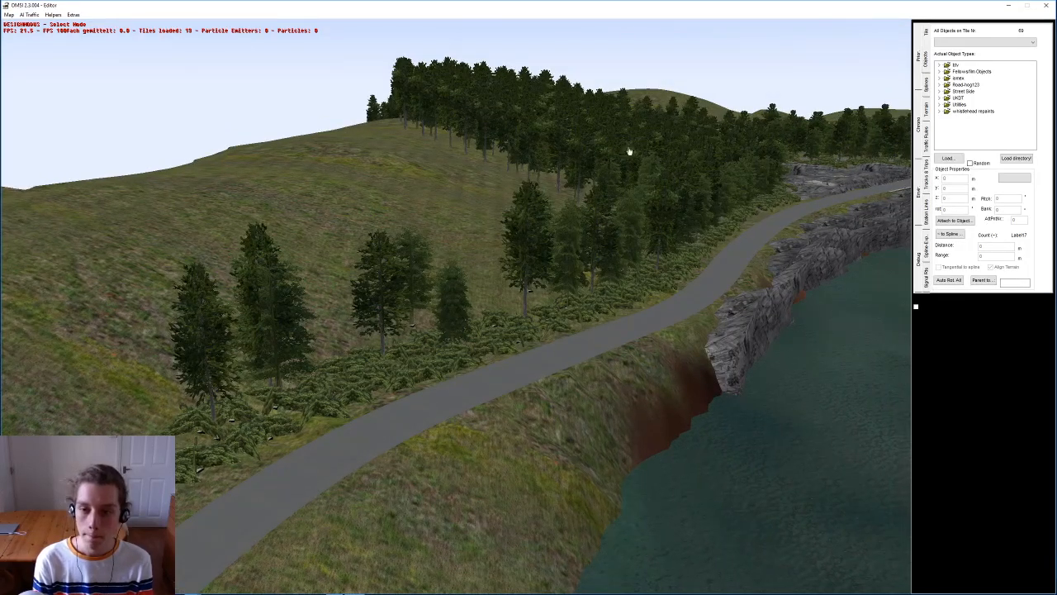
scroll(589, 289, up, 4)
middle_drag(596, 291, 524, 291)
scroll(523, 291, up, 1)
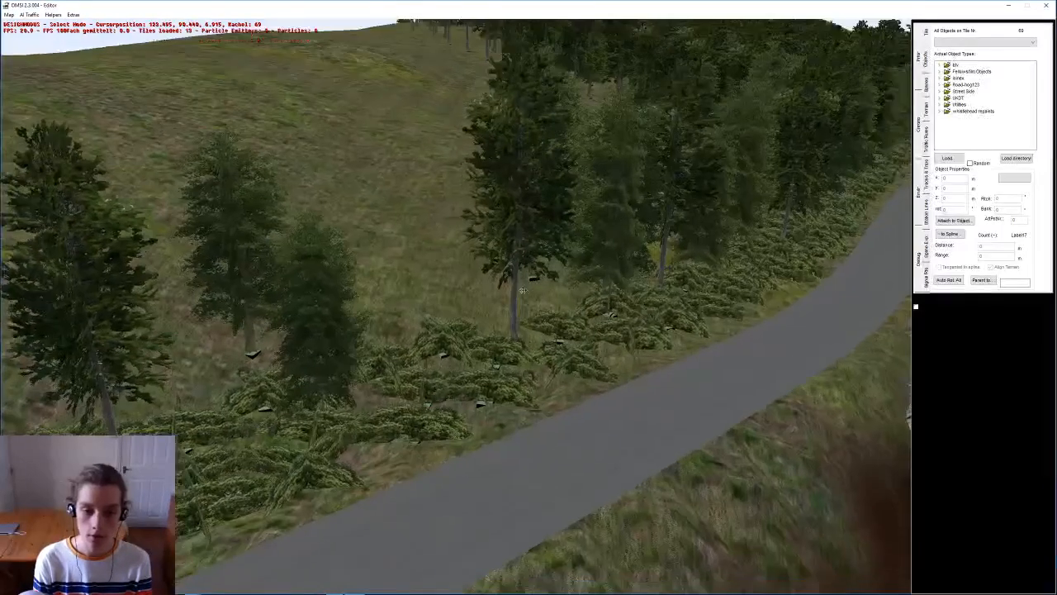
scroll(508, 278, down, 4)
middle_drag(493, 137, 480, 189)
scroll(480, 189, up, 2)
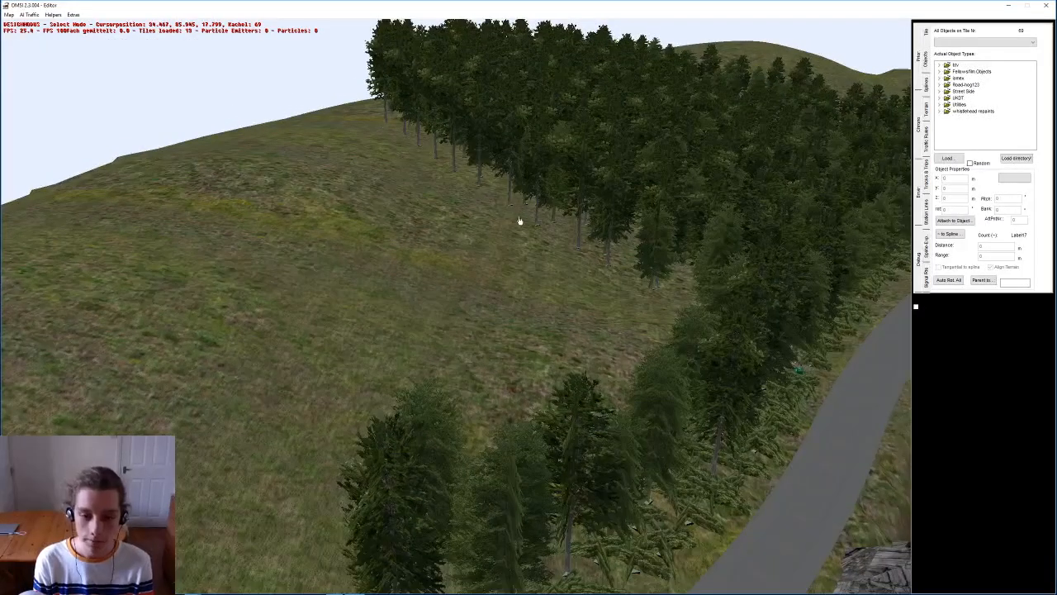
scroll(520, 222, up, 3)
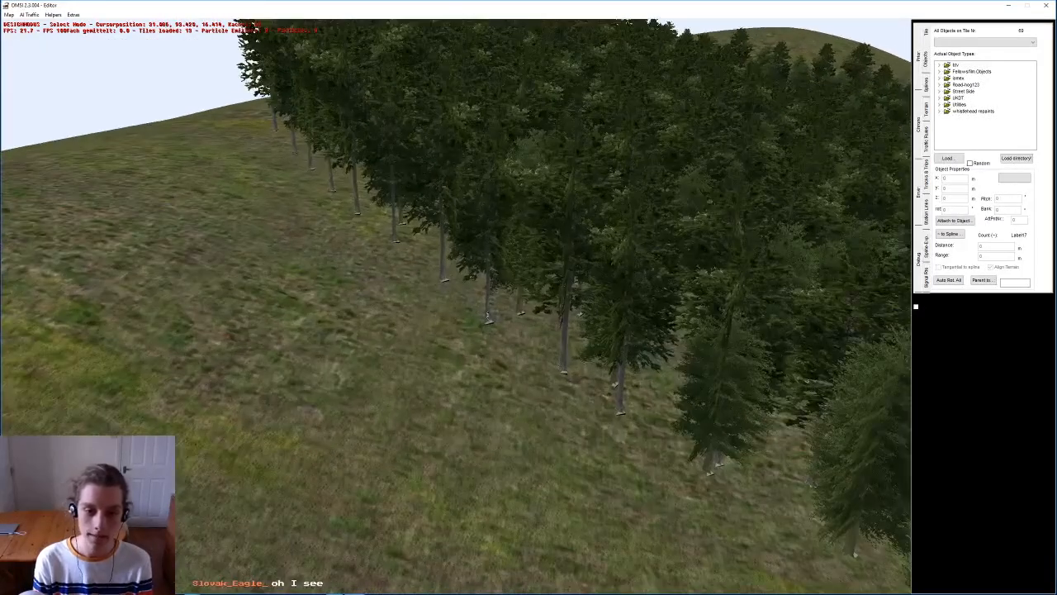
Step: Copy a Scots Pine 2 from the forest edge and place it beside the coastal road at about X 119, Y 94
click(487, 323)
scroll(352, 360, down, 5)
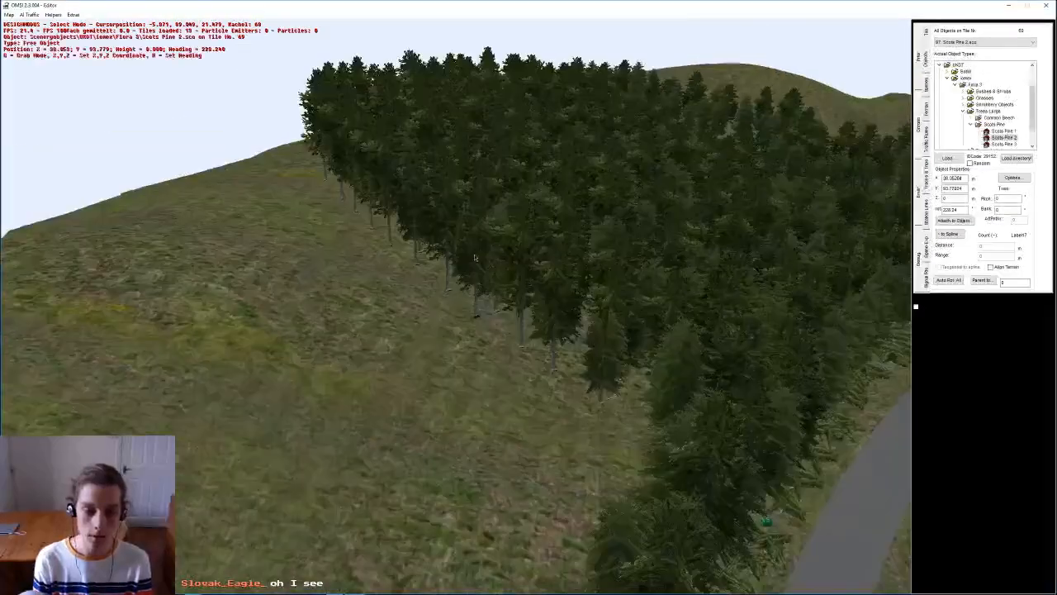
scroll(352, 360, down, 3)
key(g)
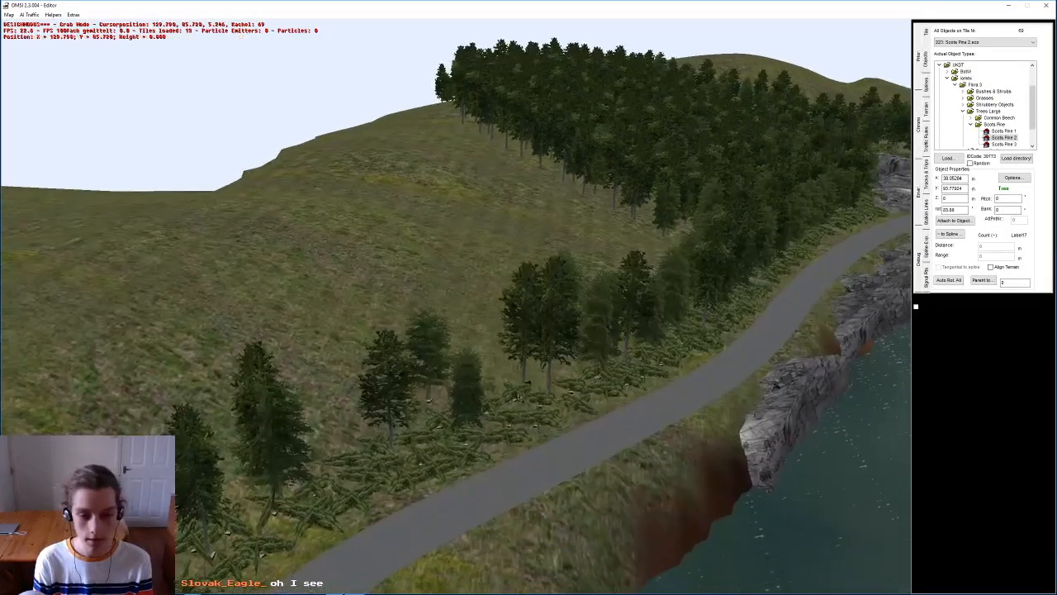
click(513, 413)
Step: Place further Scots Pine 2 copies behind the roadside trees, continuing toward the forest
scroll(589, 333, up, 3)
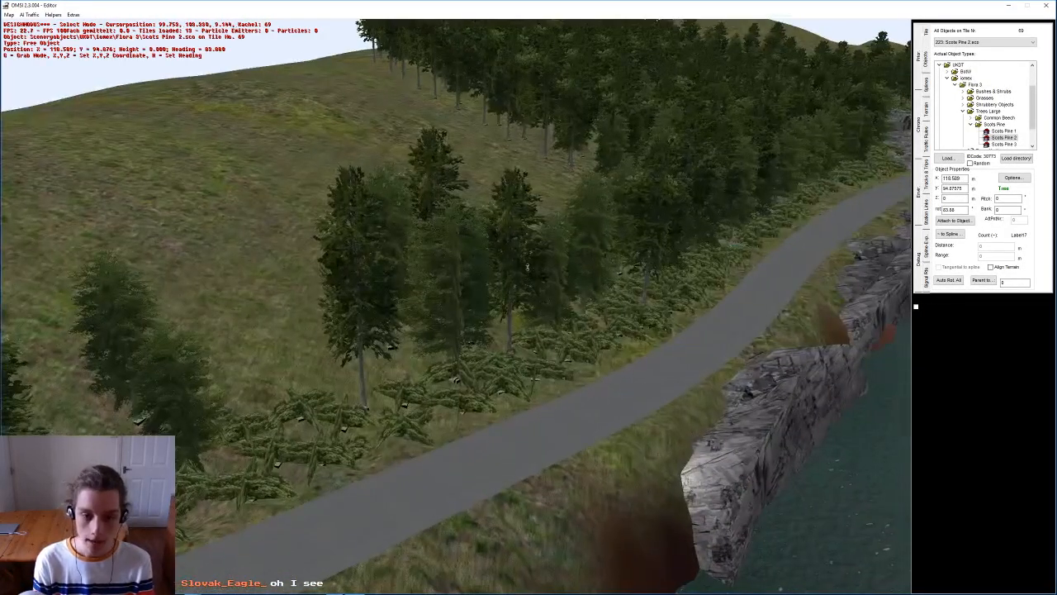
scroll(527, 265, down, 3)
key(g)
click(551, 261)
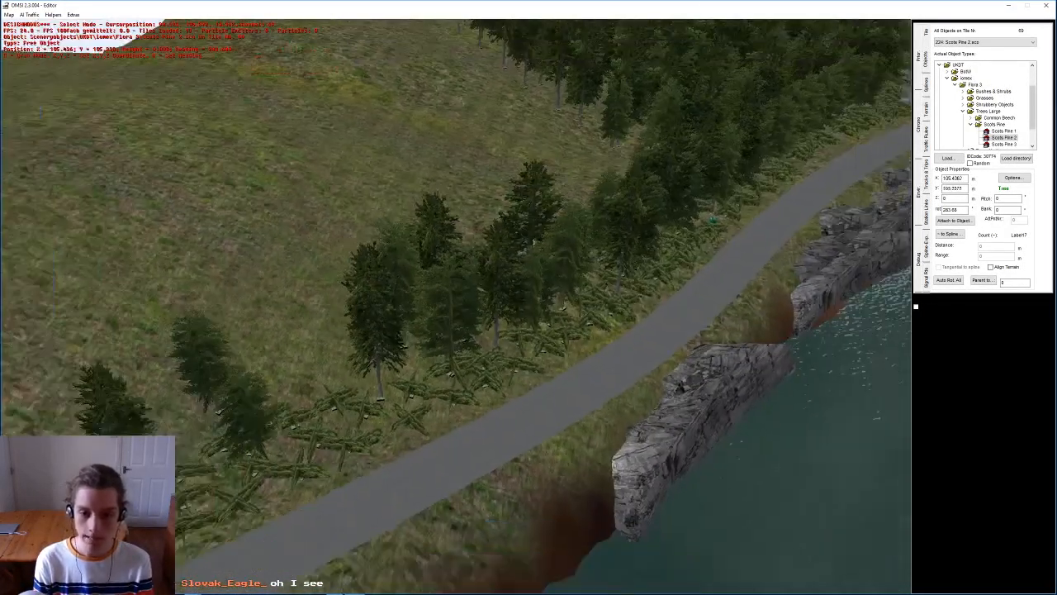
scroll(552, 261, up, 3)
key(g)
click(535, 206)
scroll(535, 205, down, 3)
middle_drag(536, 206, 378, 204)
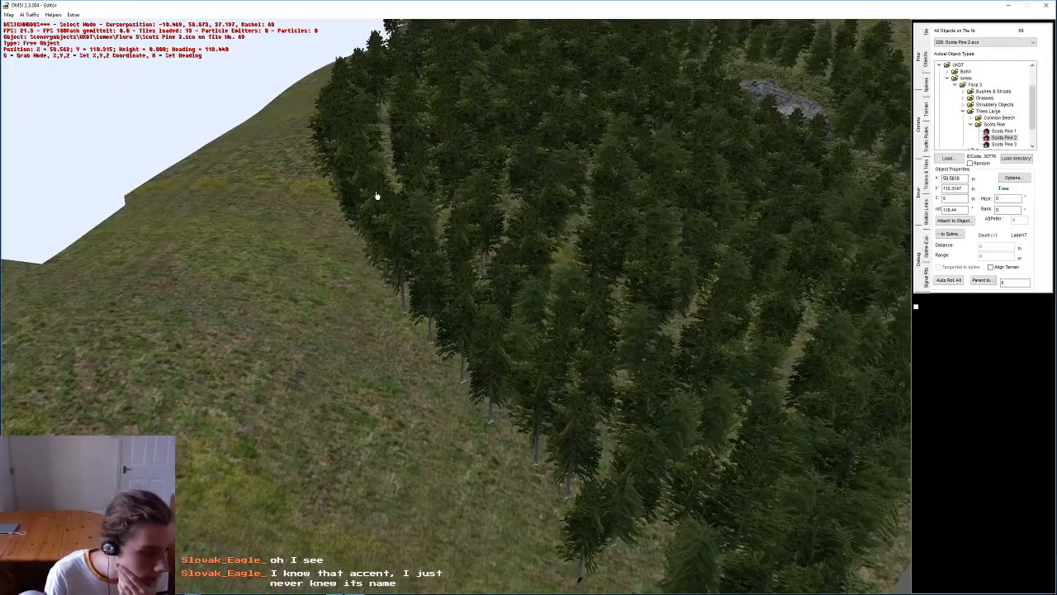
Step: Examine the terrain behind the forest and the tree row along the coastal road from the other side
middle_drag(377, 203, 572, 235)
scroll(385, 241, down, 3)
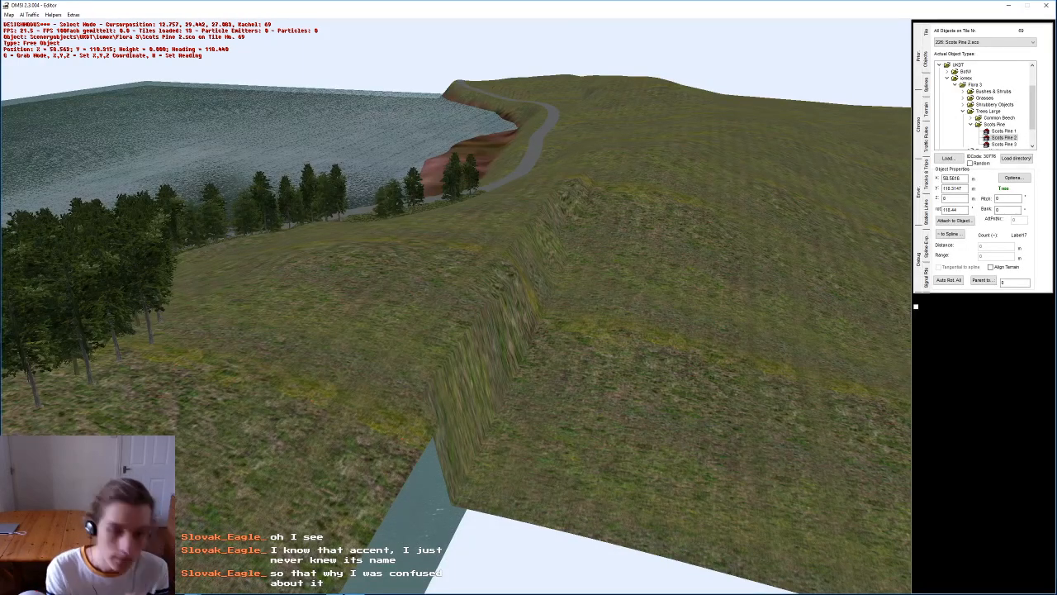
right_drag(269, 225, 398, 259)
middle_drag(398, 259, 435, 265)
right_drag(345, 336, 357, 330)
middle_drag(356, 329, 865, 78)
right_drag(169, 395, 559, 217)
middle_drag(559, 217, 479, 223)
right_drag(479, 223, 462, 287)
middle_drag(462, 287, 475, 412)
Step: Copy a Common Beech 2 beside the road and place copies among the neighbouring roadside pines
click(453, 305)
key(n)
click(493, 428)
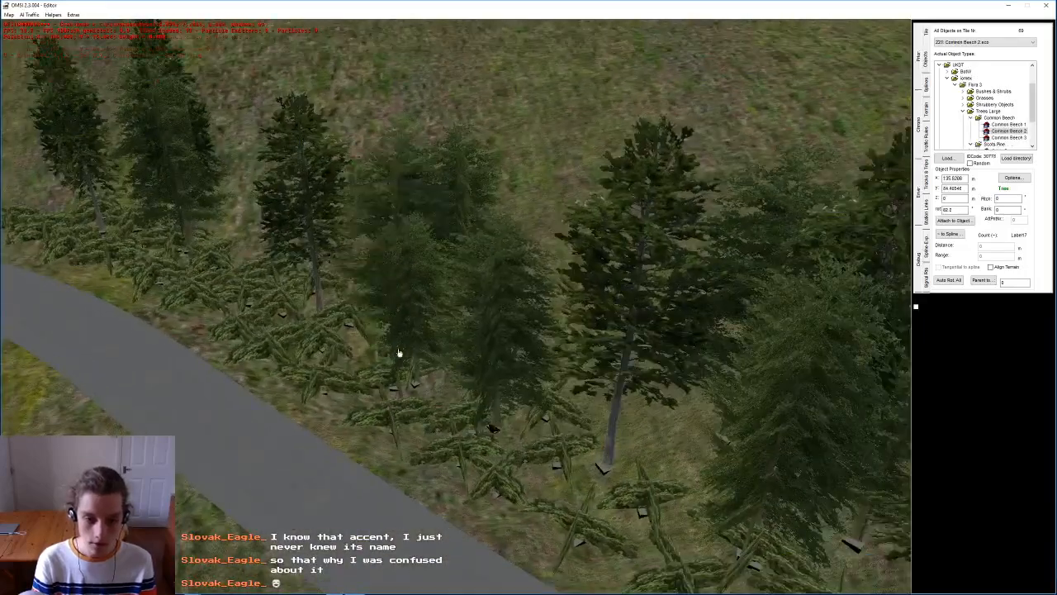
click(350, 304)
right_drag(349, 304, 347, 248)
middle_drag(347, 248, 425, 248)
click(440, 320)
middle_drag(446, 318, 527, 302)
Step: Fill the remaining gaps in the roadside tree row with more Common Beech 2 copies toward the forest
click(495, 297)
right_drag(593, 297, 559, 307)
click(518, 324)
click(611, 279)
right_drag(611, 280, 604, 296)
click(744, 266)
scroll(745, 266, down, 2)
Step: Place a Common Beech 2 copy at the outer end of the roadside tree row, at about X 189, Y 47
middle_drag(744, 266, 366, 277)
right_drag(365, 276, 393, 283)
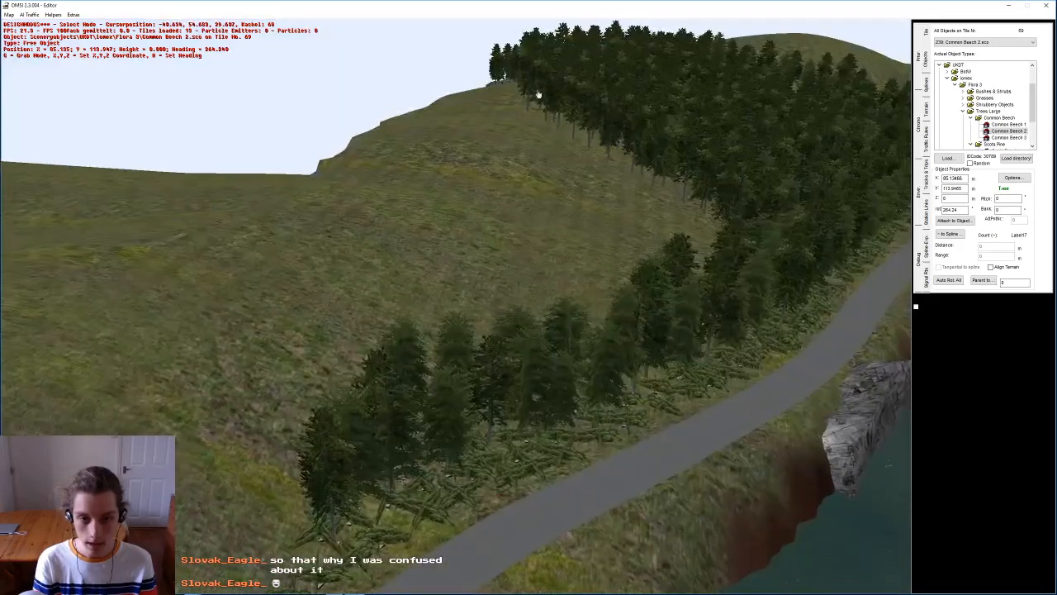
key(Insert)
right_drag(310, 463, 529, 295)
middle_drag(528, 295, 472, 295)
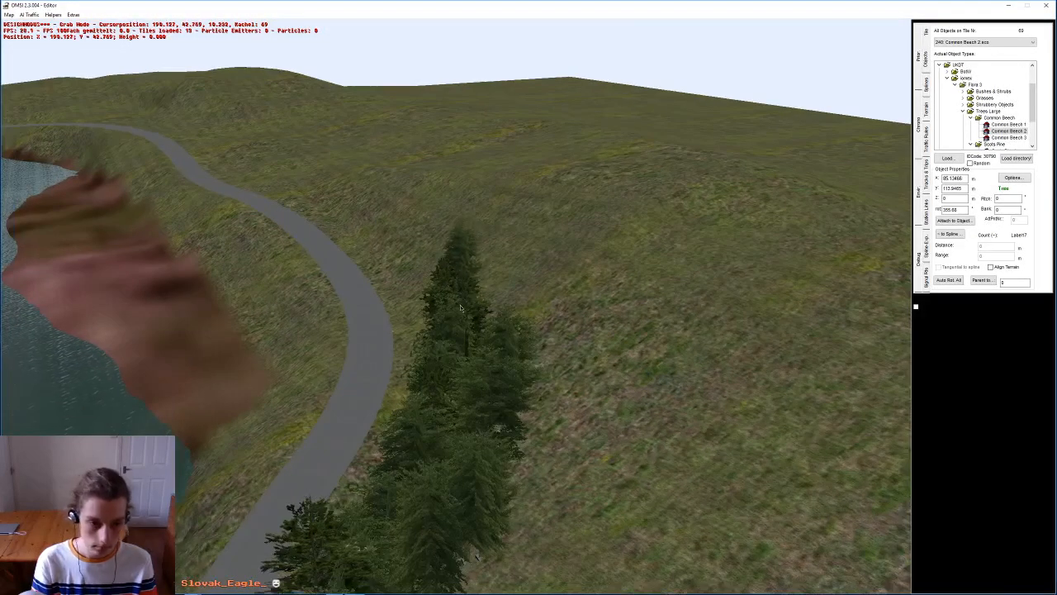
right_drag(323, 282, 336, 296)
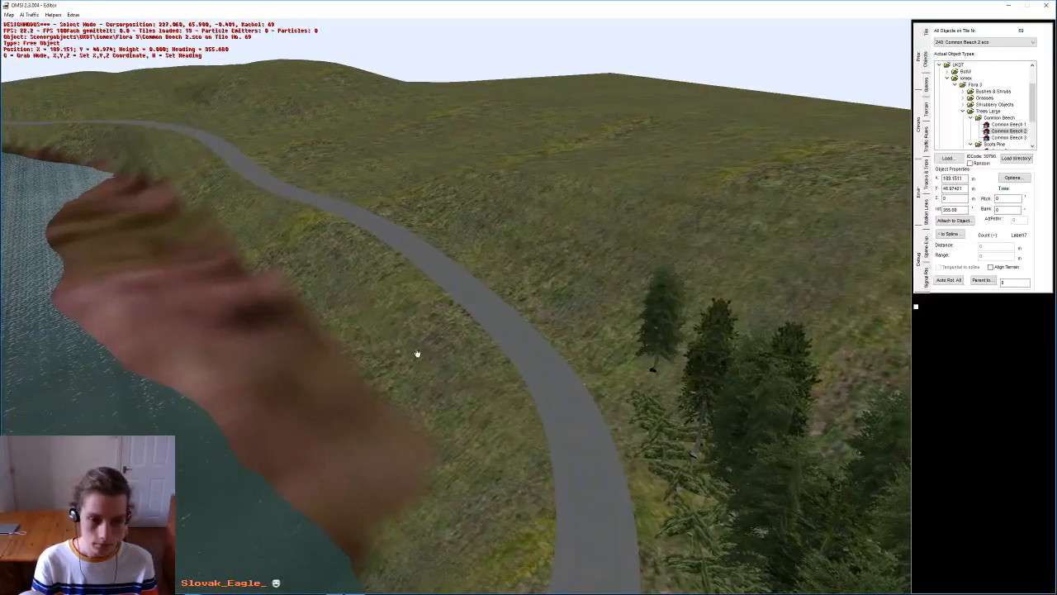
right_drag(413, 354, 438, 344)
Step: Place another Common Beech 2 copy near the row's end tree at about X 181, Y 51, and clear the selection
key(Insert)
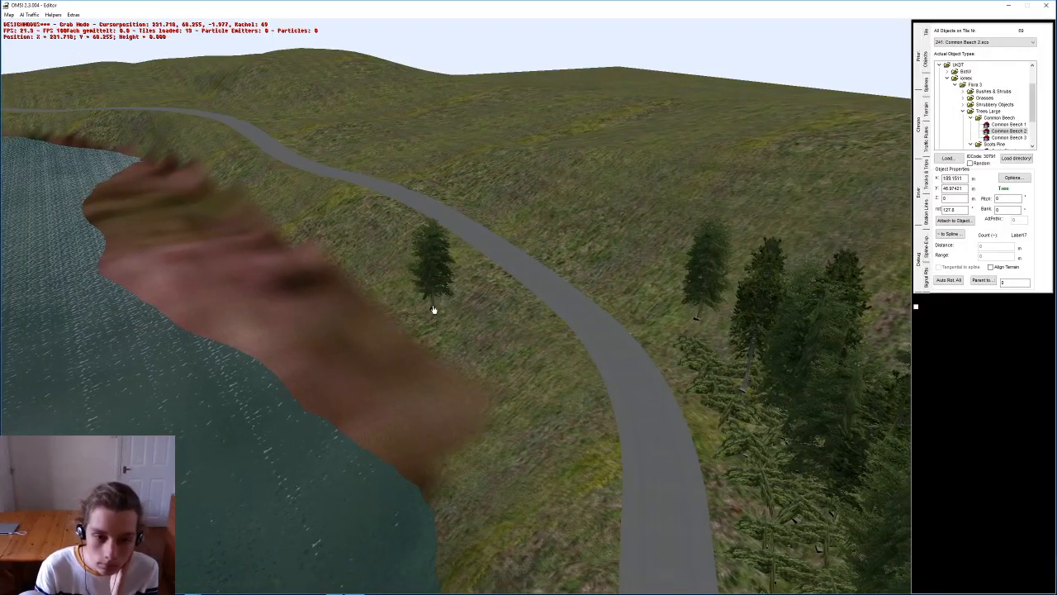
right_drag(451, 268, 500, 299)
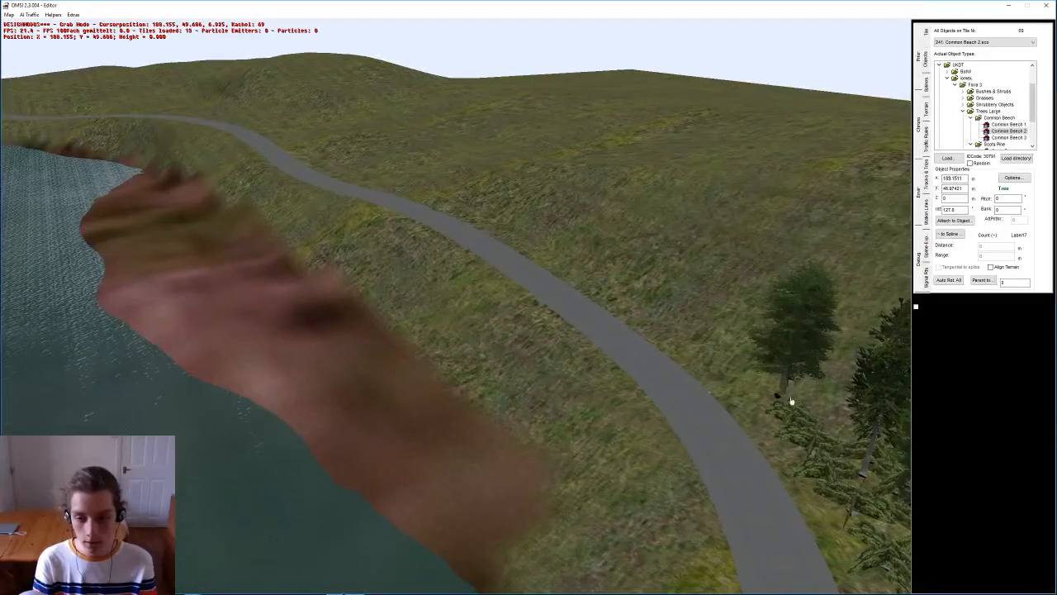
click(830, 423)
right_drag(427, 278, 483, 283)
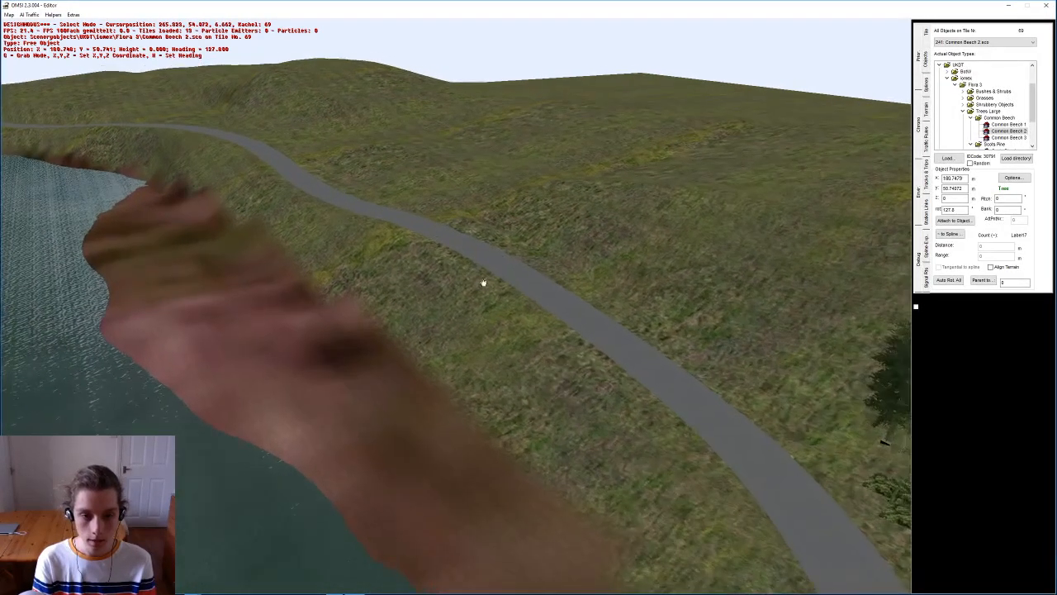
scroll(483, 283, up, 2)
click(483, 283)
middle_drag(483, 284, 500, 223)
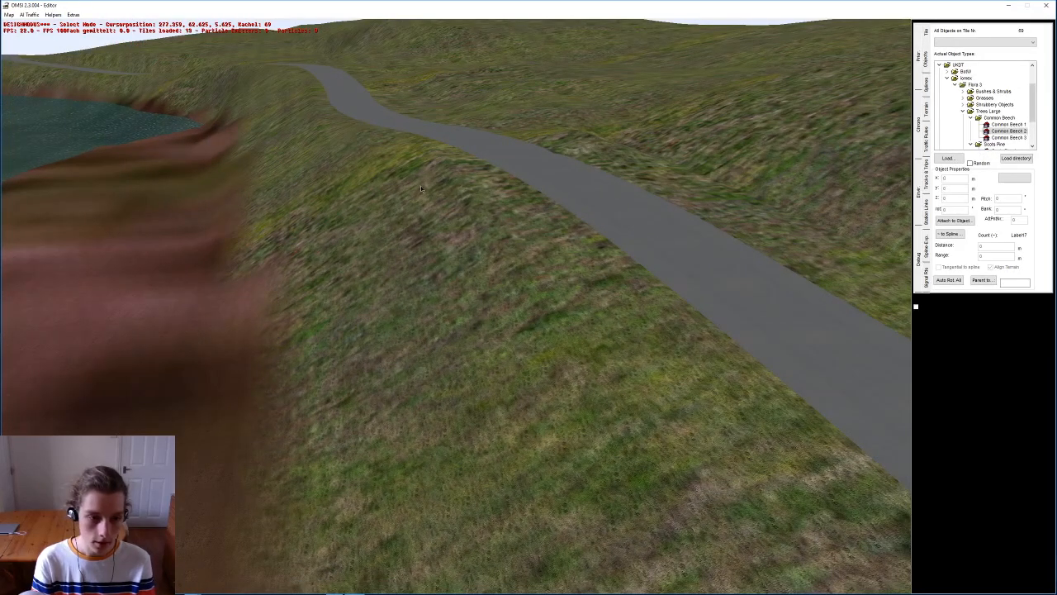
Step: Survey the bare coastal road beyond the pine forest and the shape of its roadside terrain
right_drag(332, 207, 406, 220)
middle_drag(406, 220, 493, 314)
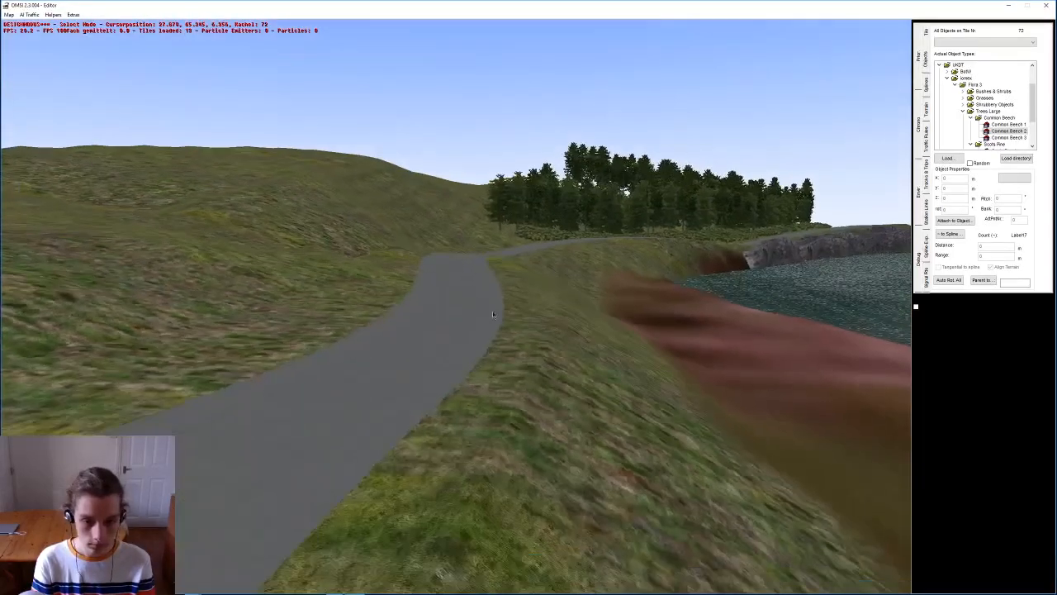
middle_drag(485, 264, 520, 255)
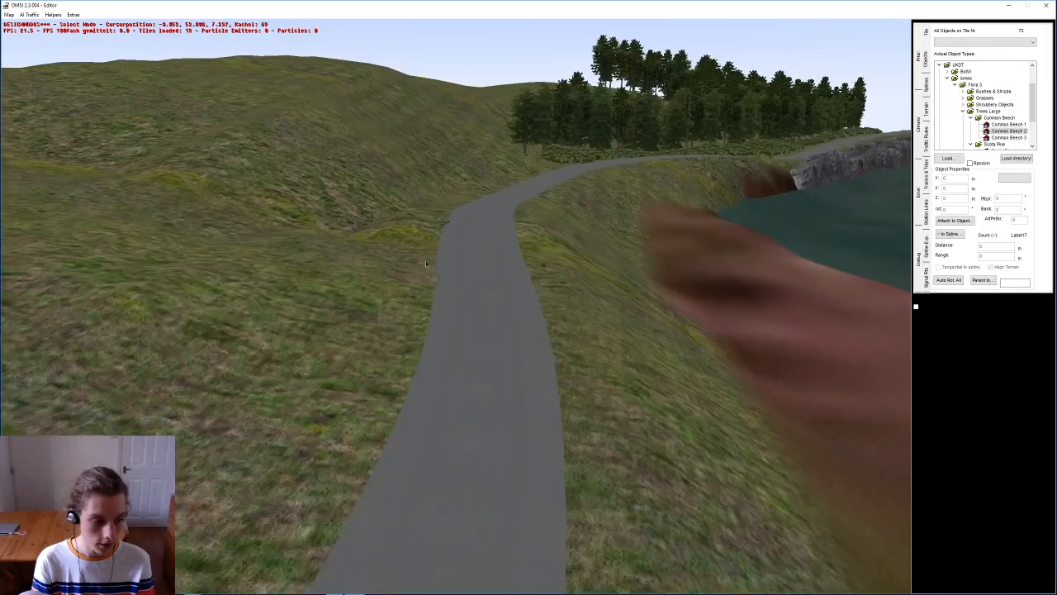
click(922, 110)
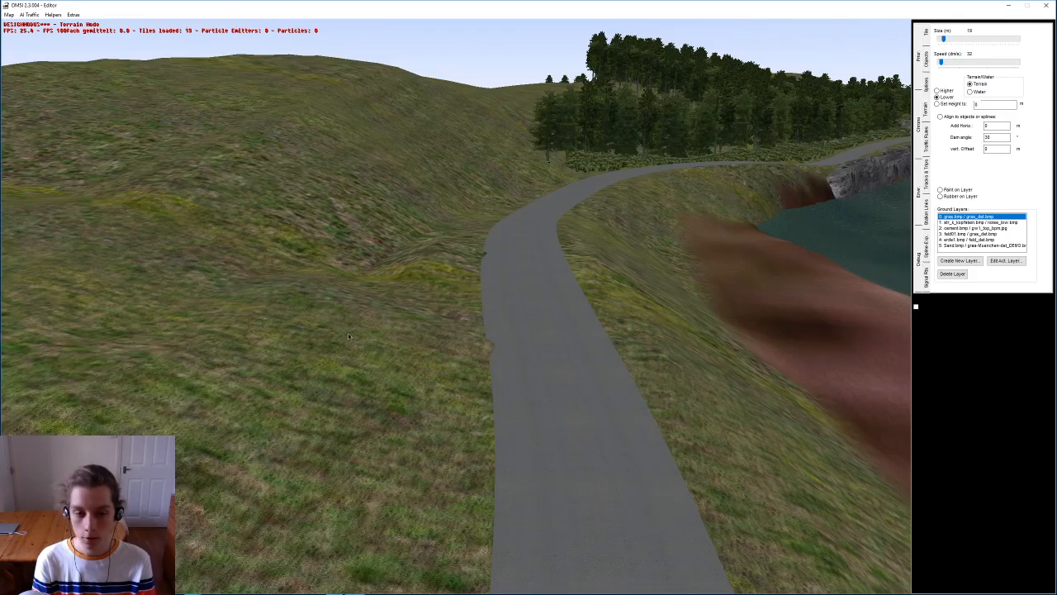
right_drag(417, 289, 480, 310)
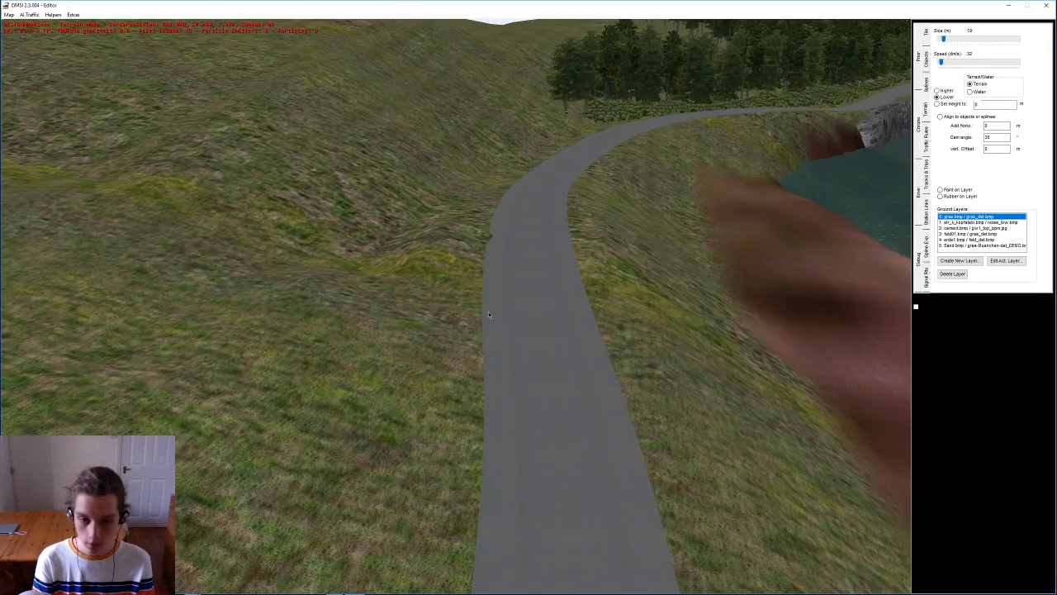
right_drag(471, 344, 320, 290)
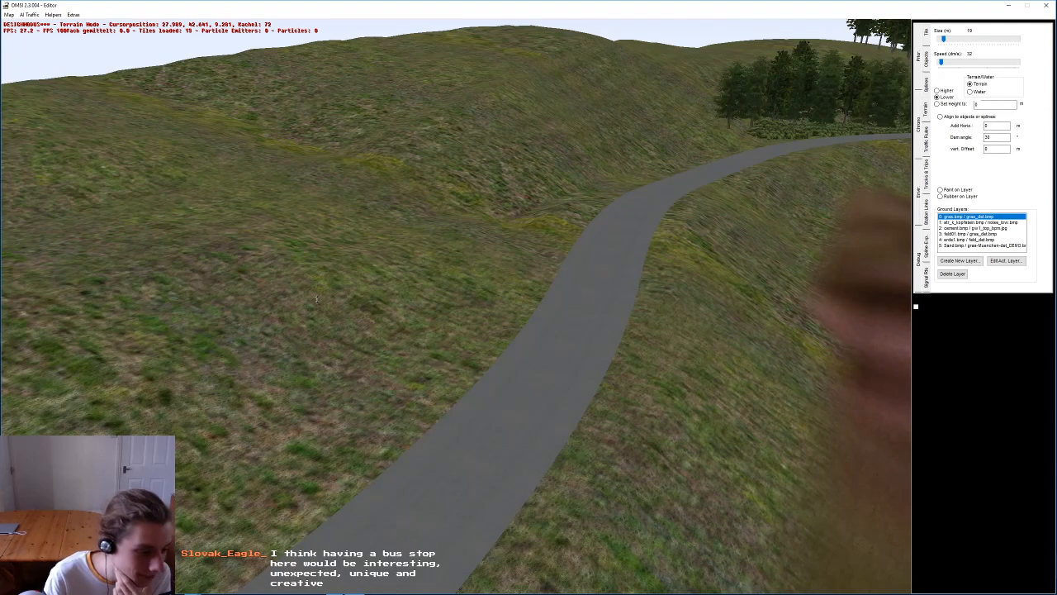
right_drag(328, 438, 477, 277)
right_drag(502, 244, 913, 63)
right_drag(529, 298, 765, 308)
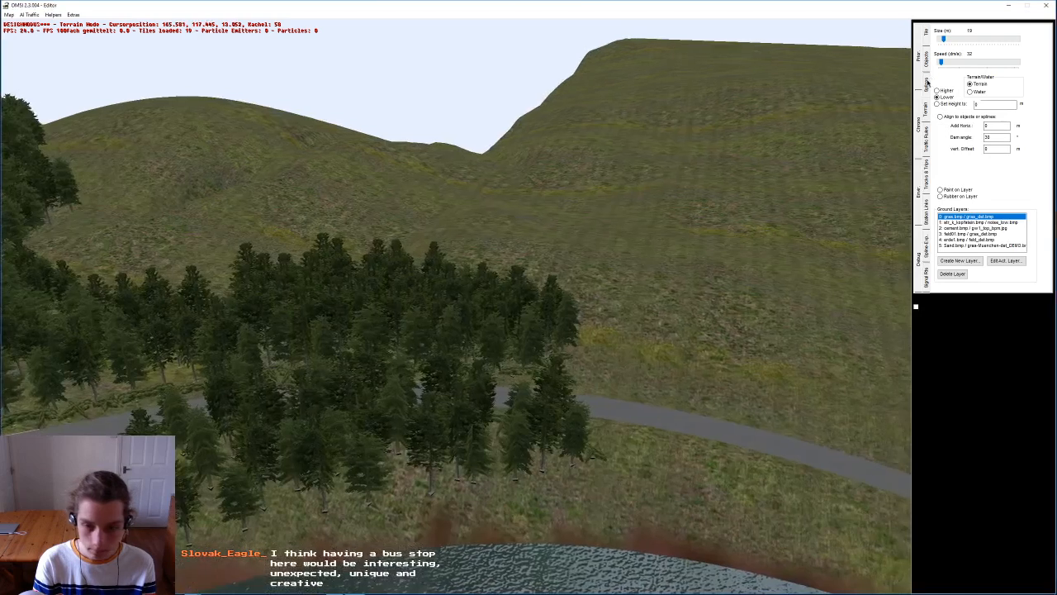
Step: In object mode, go to the Sawsand Beach bus stop and inspect its bus entry point
click(927, 59)
middle_drag(543, 278, 622, 94)
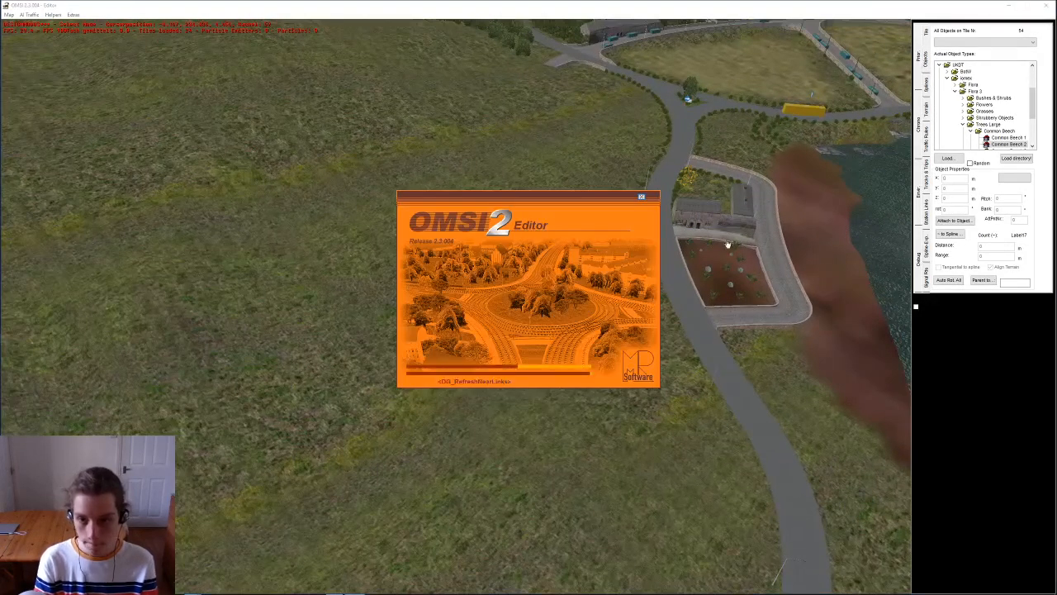
middle_drag(727, 239, 486, 317)
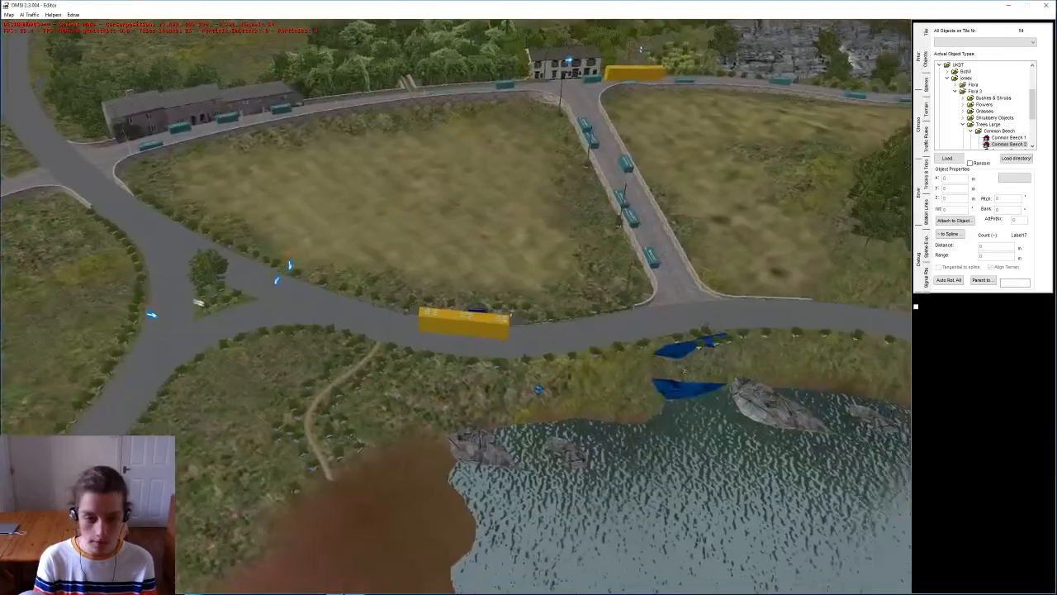
right_drag(486, 317, 563, 423)
middle_drag(463, 359, 517, 333)
right_drag(517, 332, 465, 288)
middle_drag(464, 288, 421, 320)
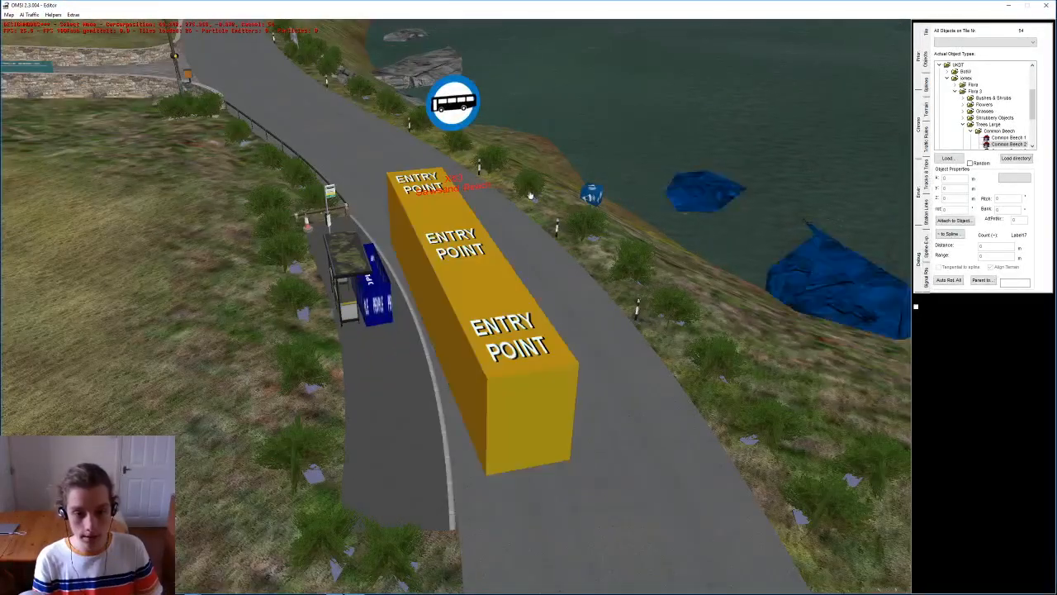
middle_drag(549, 245, 499, 270)
click(499, 270)
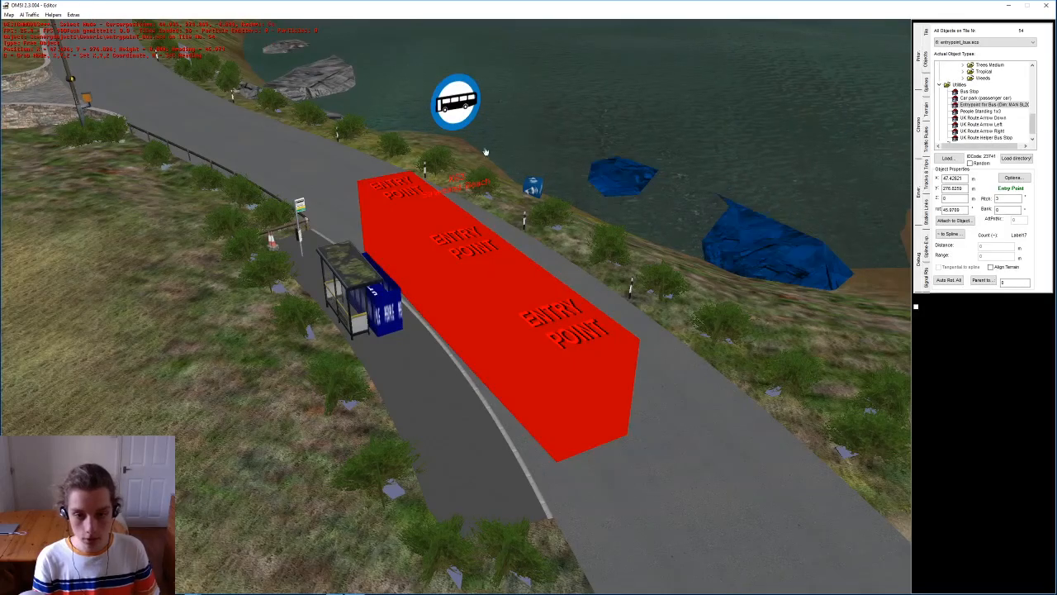
right_drag(529, 194, 534, 243)
mouse_move(533, 243)
middle_down()
mouse_move(512, 221)
mouse_move(521, 248)
middle_up()
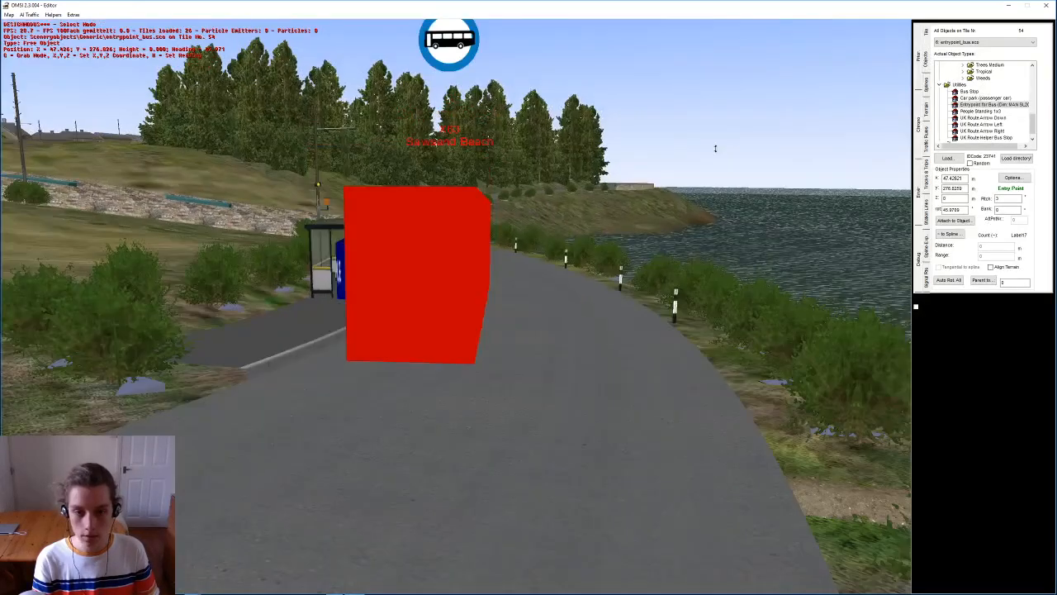
Step: Examine the bus stop cube inside the entry point and the layout of the layby and shelter
click(717, 149)
middle_drag(717, 149, 685, 216)
right_drag(686, 217, 696, 321)
middle_drag(697, 322, 674, 318)
right_drag(392, 253, 578, 319)
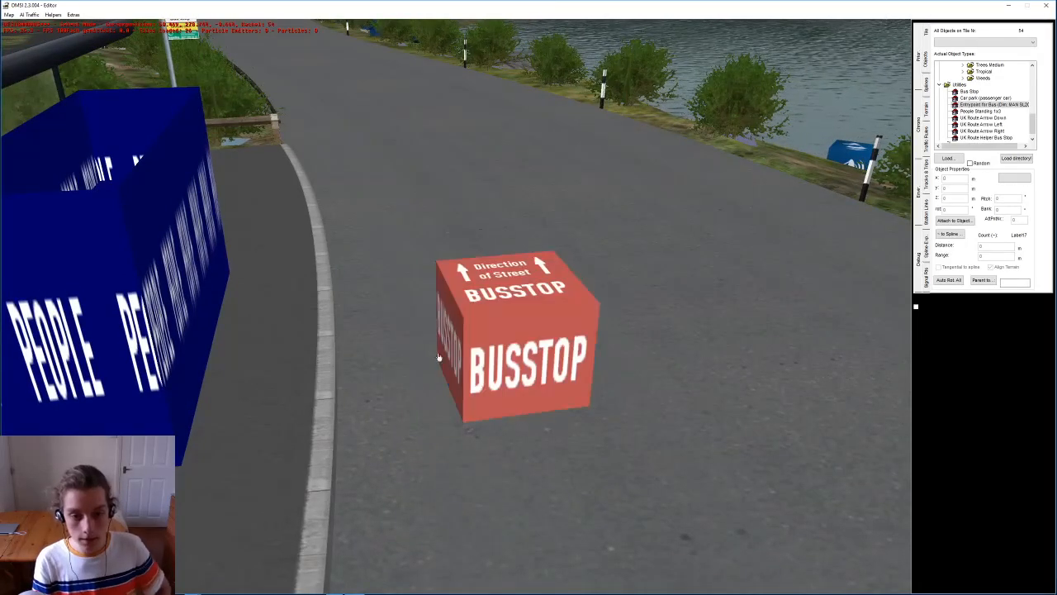
right_drag(517, 343, 508, 304)
right_drag(446, 344, 430, 192)
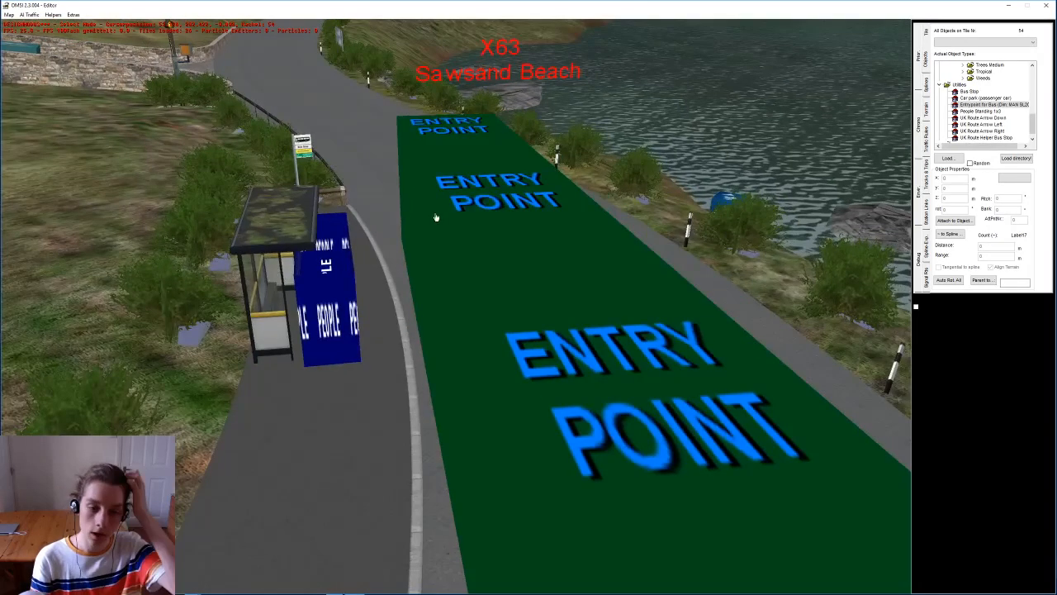
right_drag(371, 266, 403, 344)
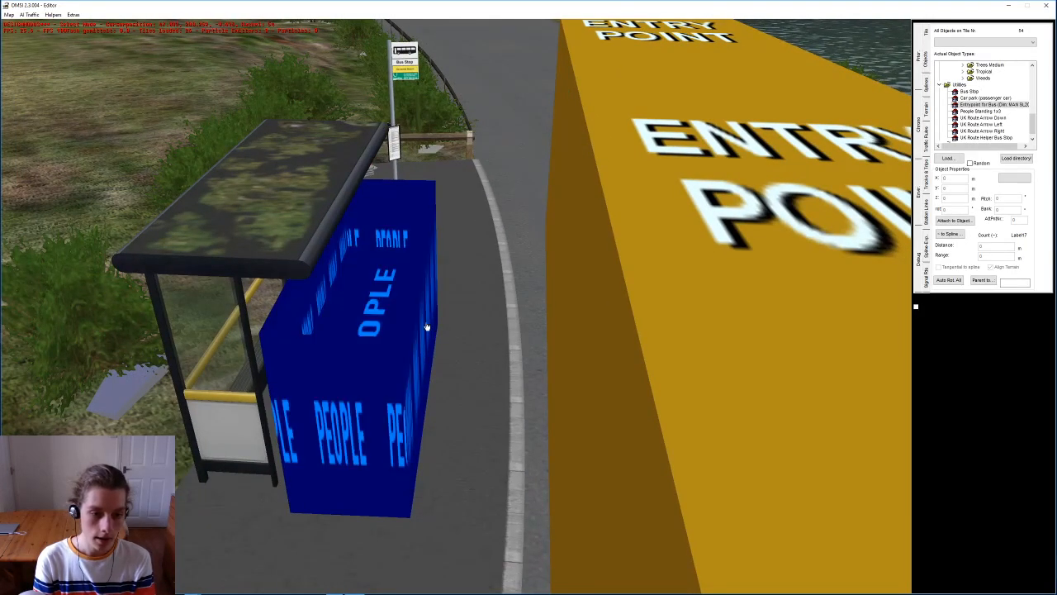
Step: Select the bus shelter at Sawsand Beach and examine its type and placement from behind
key(Left)
key(Left)
click(418, 280)
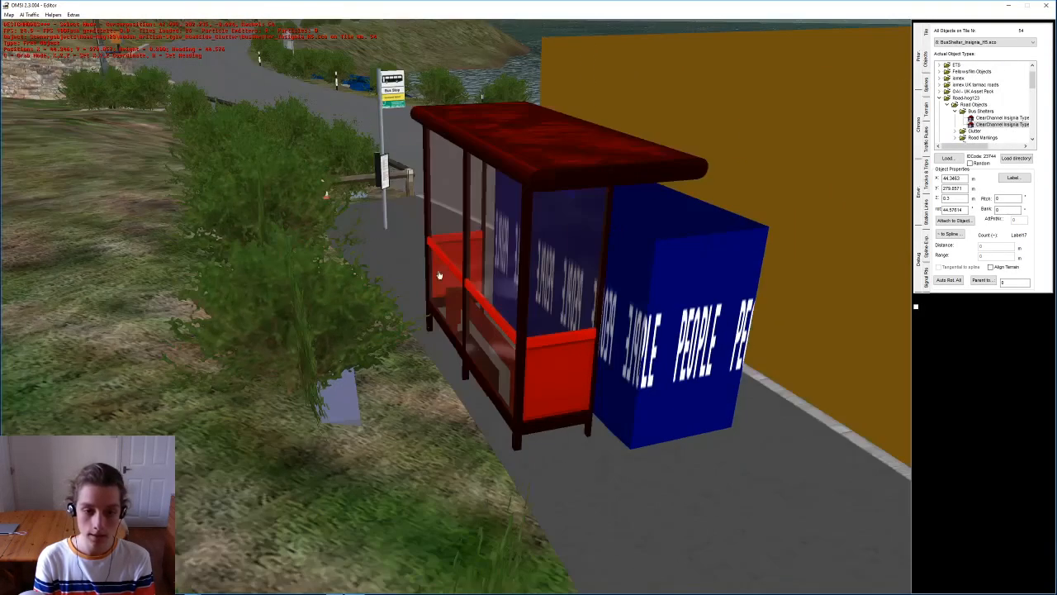
right_drag(372, 351, 370, 337)
mouse_move(423, 321)
middle_down()
mouse_move(423, 306)
mouse_move(417, 314)
middle_up()
right_drag(420, 315, 432, 296)
middle_drag(435, 359, 551, 352)
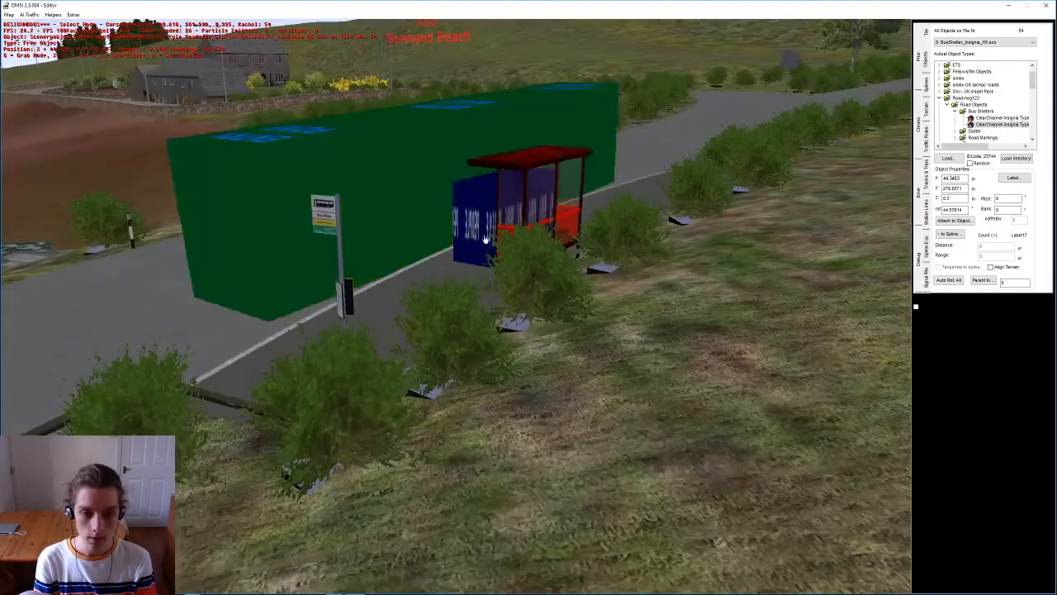
Step: Inspect the stop's timetable case, 3.0 metre Sign Post and Generic Bus Stop Flag one after another
middle_drag(474, 223, 541, 285)
click(512, 403)
right_drag(498, 334, 495, 429)
click(497, 303)
right_drag(499, 283, 494, 340)
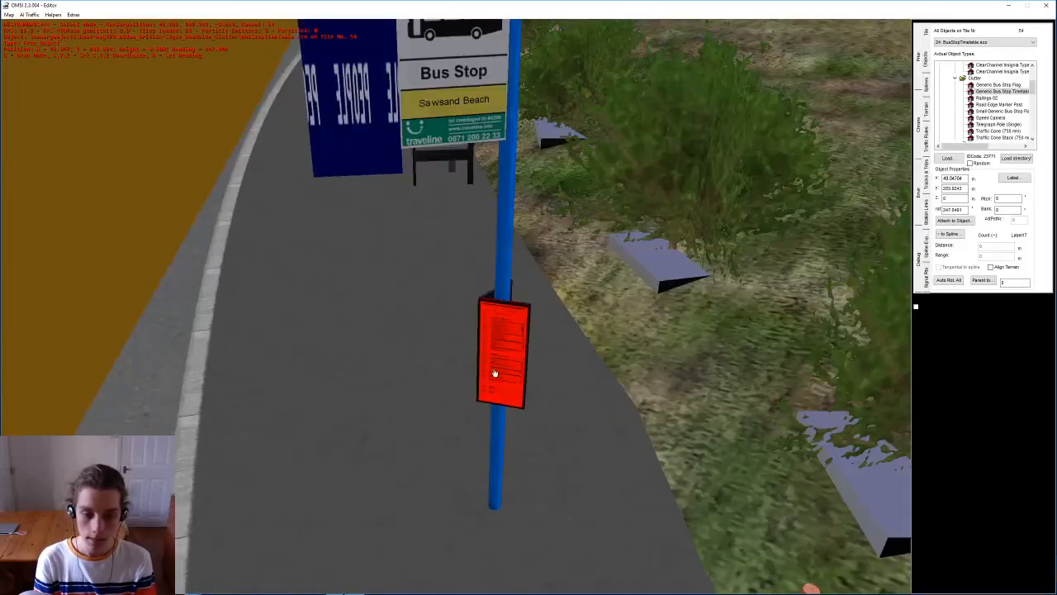
click(501, 241)
right_drag(500, 241, 520, 168)
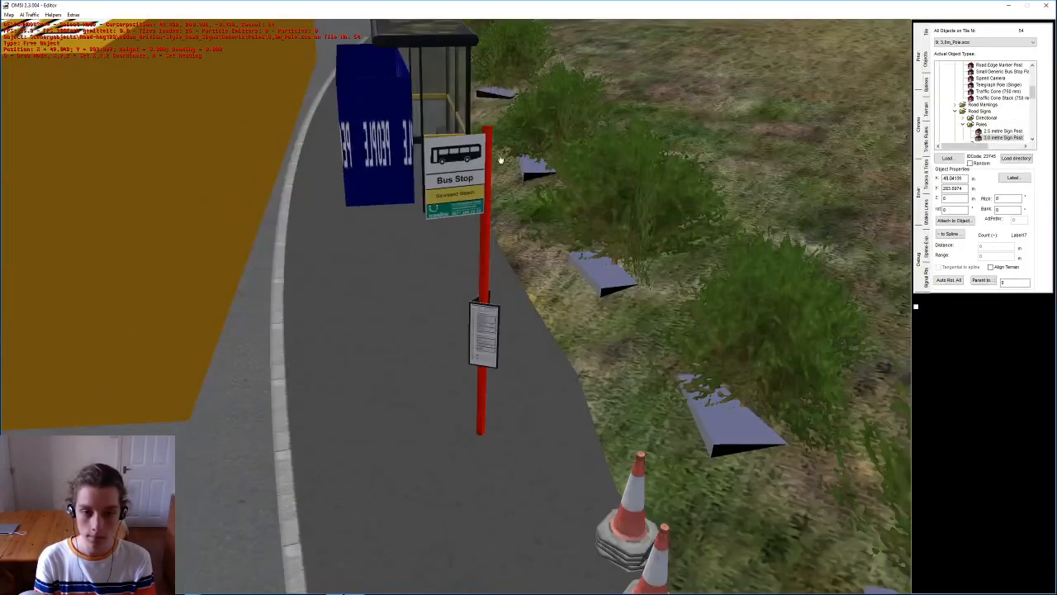
middle_drag(504, 191, 434, 293)
middle_drag(434, 363, 436, 290)
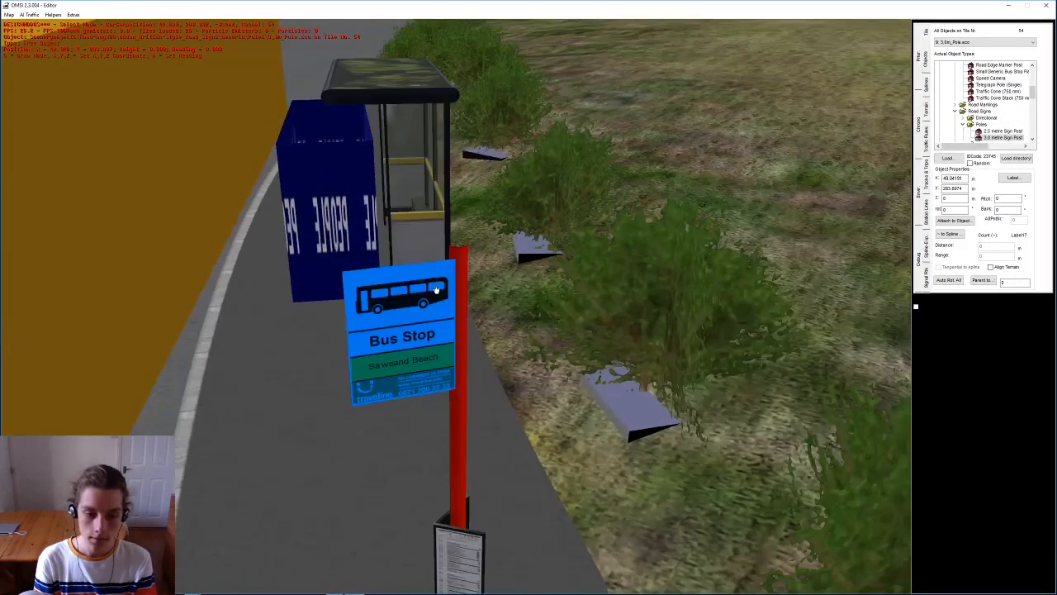
click(436, 290)
Step: Select the bus symbol above the entry point to identify its object type, and clear the selection
middle_drag(452, 368, 500, 163)
scroll(501, 196, down, 10)
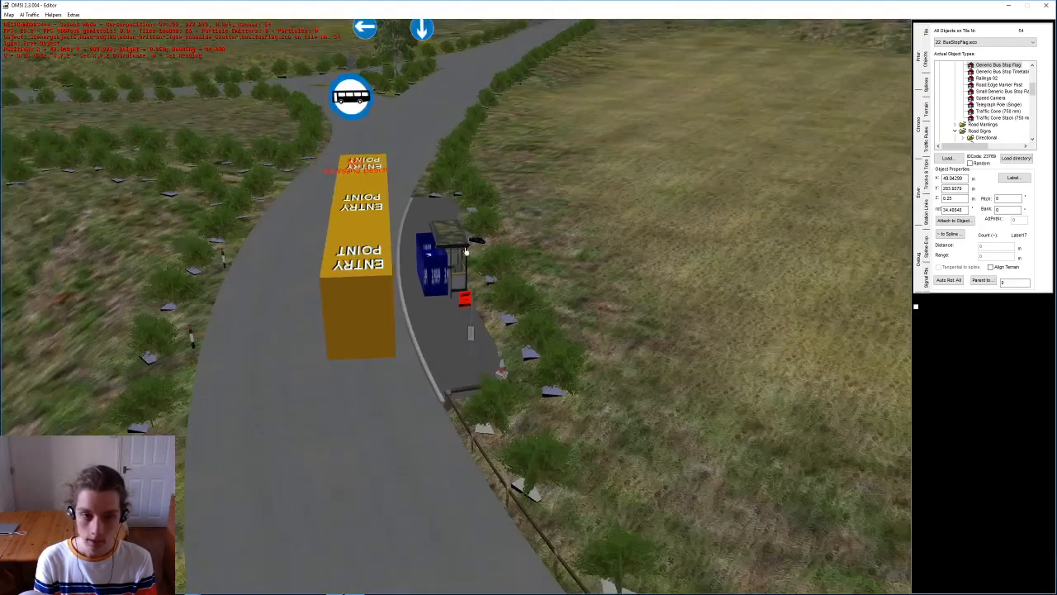
middle_drag(466, 251, 404, 187)
click(354, 159)
middle_drag(355, 160, 382, 143)
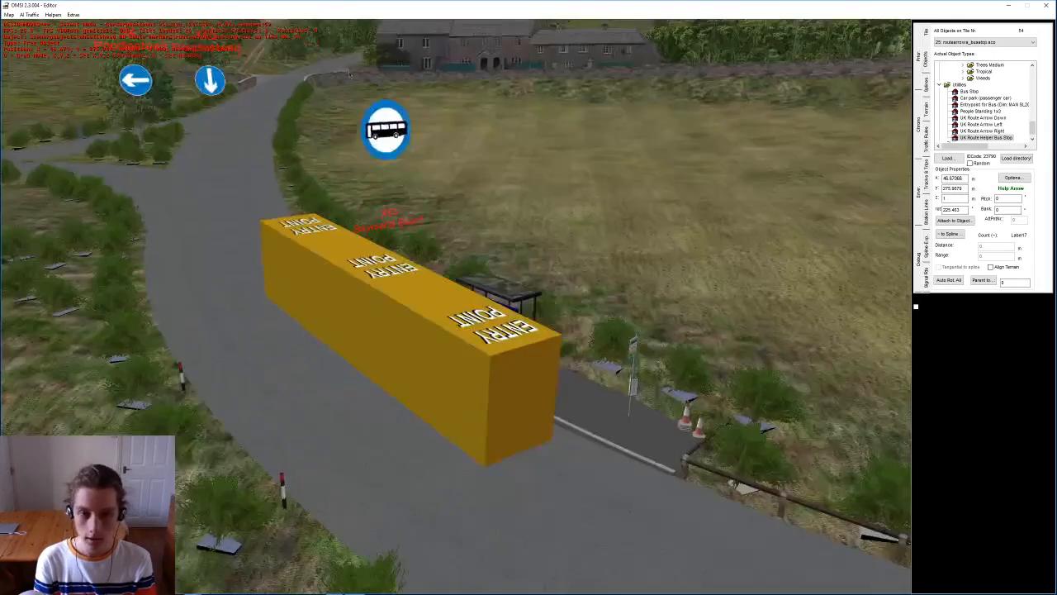
click(406, 267)
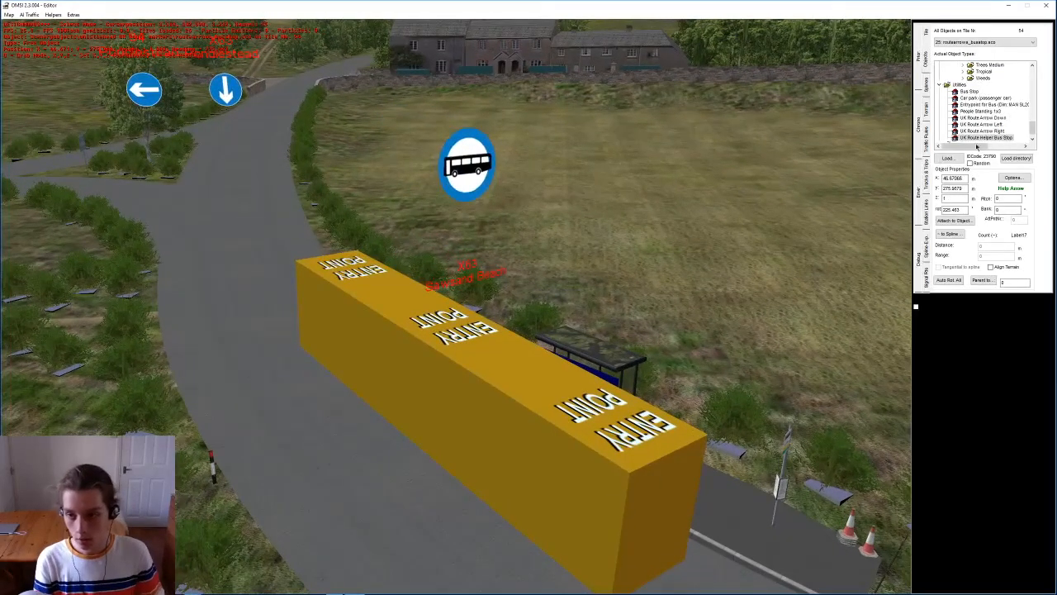
scroll(603, 237, down, 5)
Step: Look over the road junction near Sawsand Beach and the X63 route arrow on the approach
right_drag(603, 238, 471, 293)
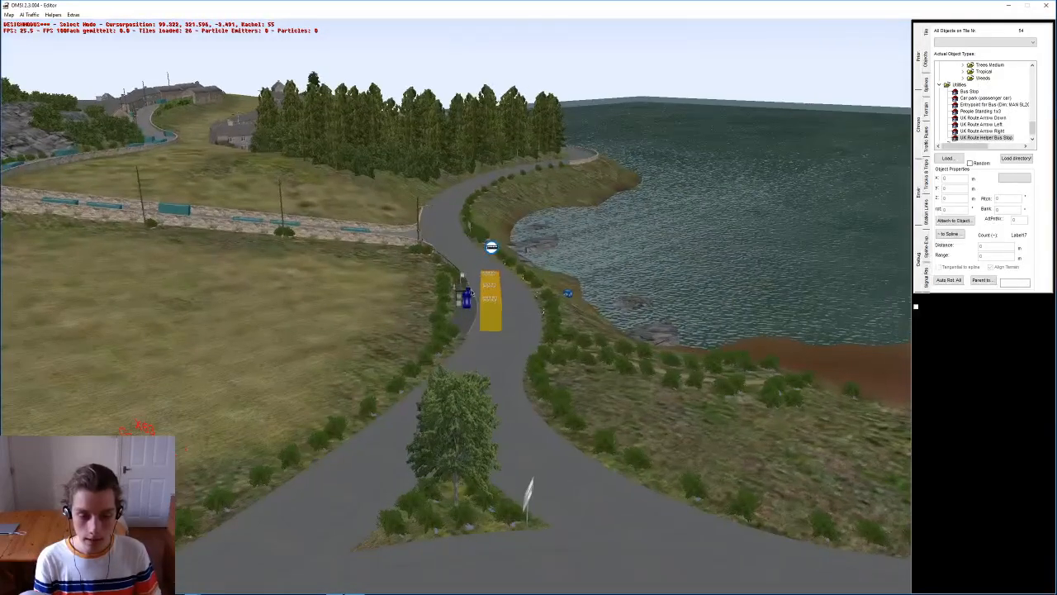
right_drag(348, 446, 372, 415)
scroll(397, 529, up, 6)
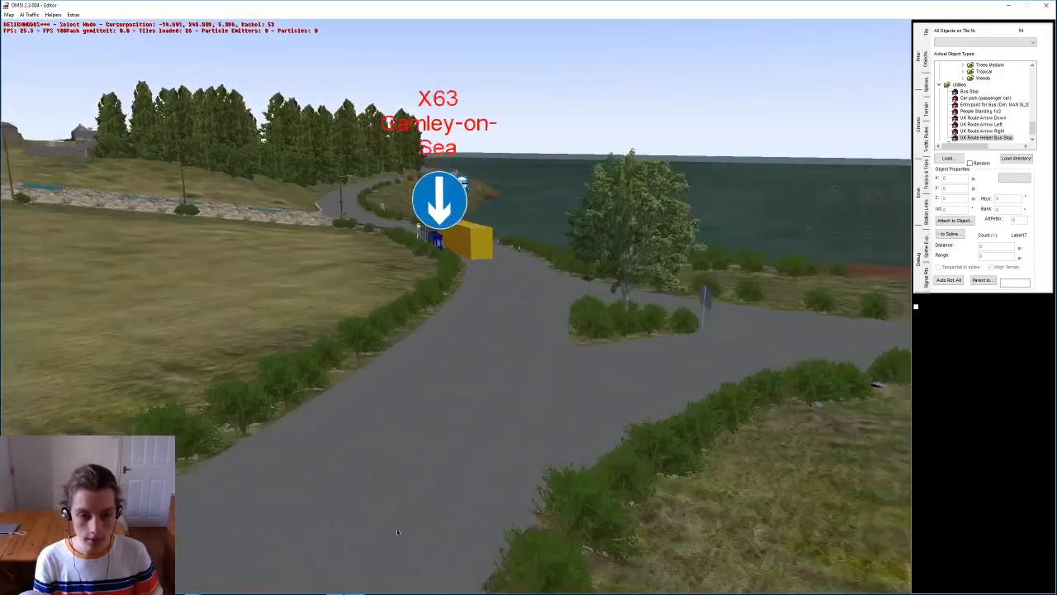
scroll(498, 131, down, 2)
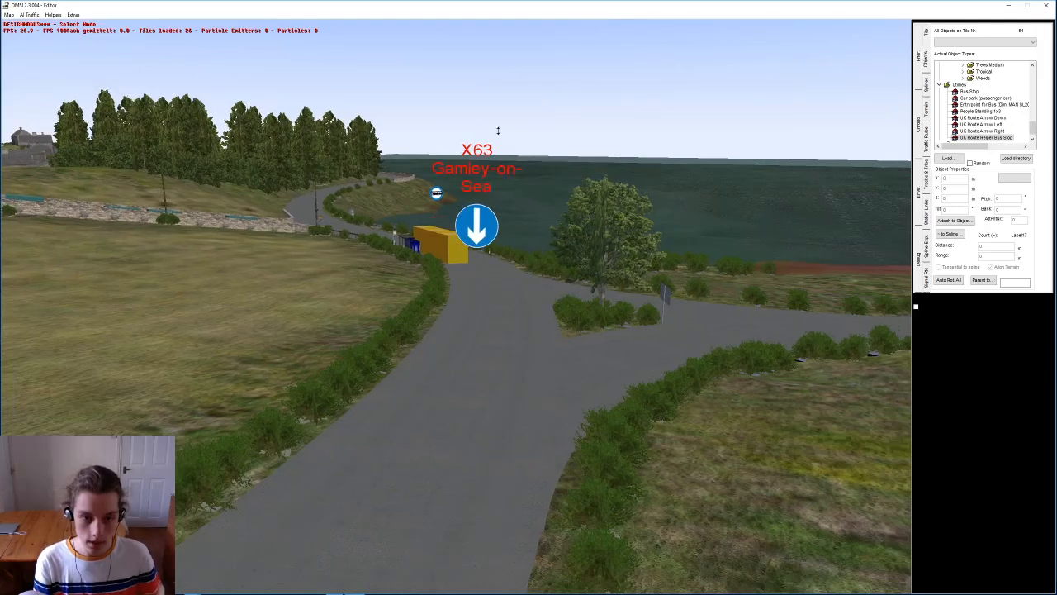
right_drag(505, 174, 552, 288)
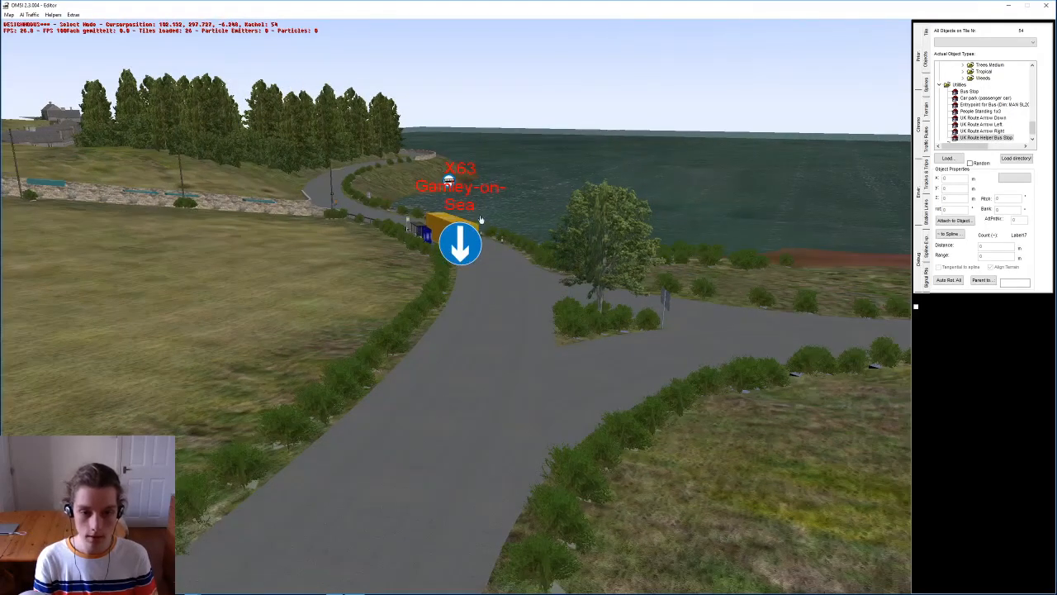
Step: Check the bus stop cube and waiting-people object at Sawsand Beach, and select the stop's 3.0 metre Sign Post
right_drag(783, 198, 336, 293)
scroll(559, 245, up, 5)
scroll(336, 292, down, 3)
scroll(574, 360, up, 6)
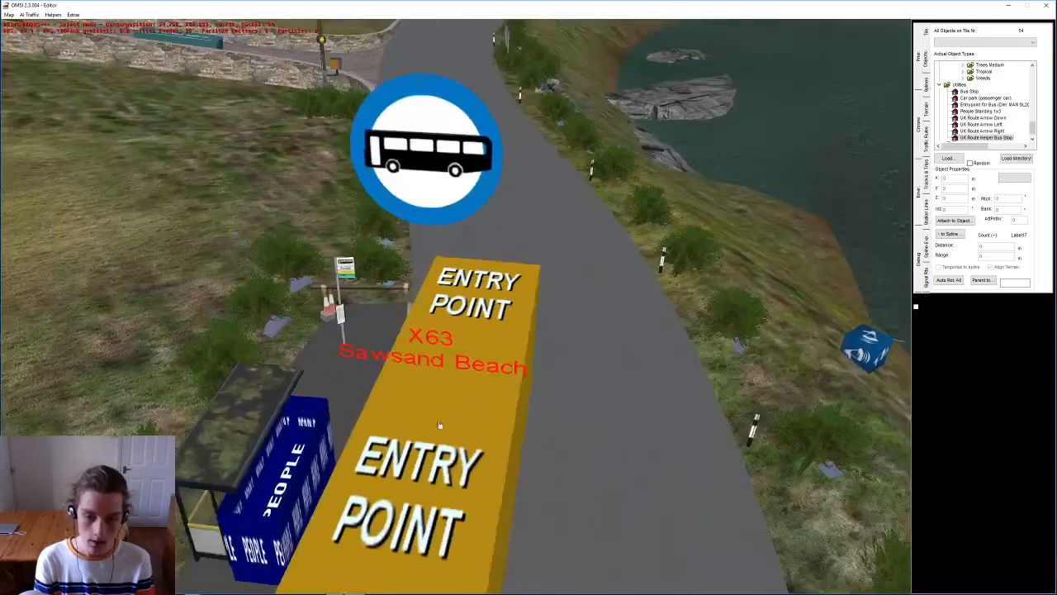
scroll(372, 252, up, 10)
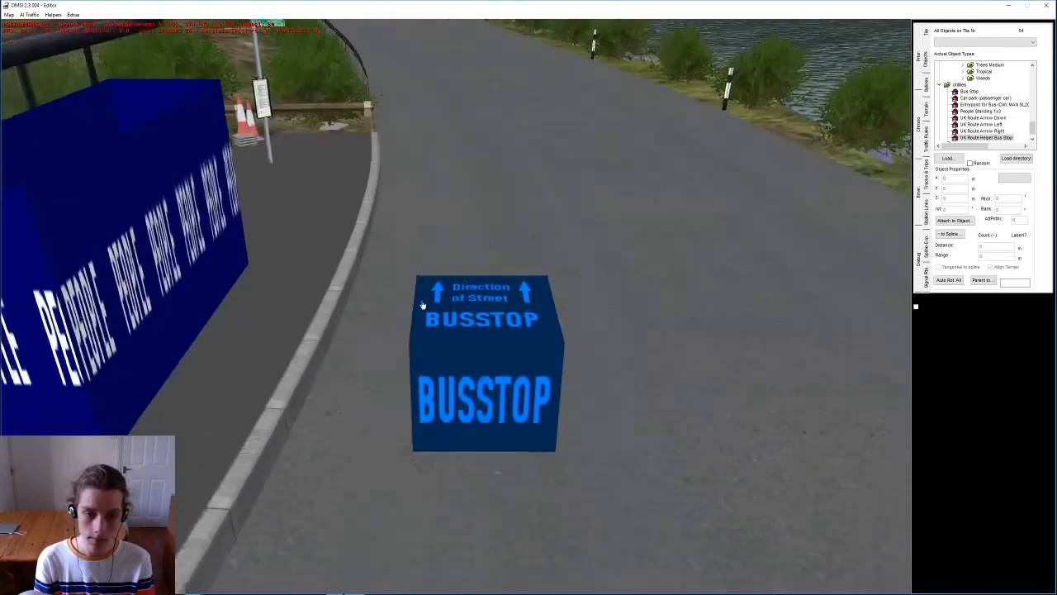
click(427, 320)
scroll(429, 463, down, 10)
click(366, 221)
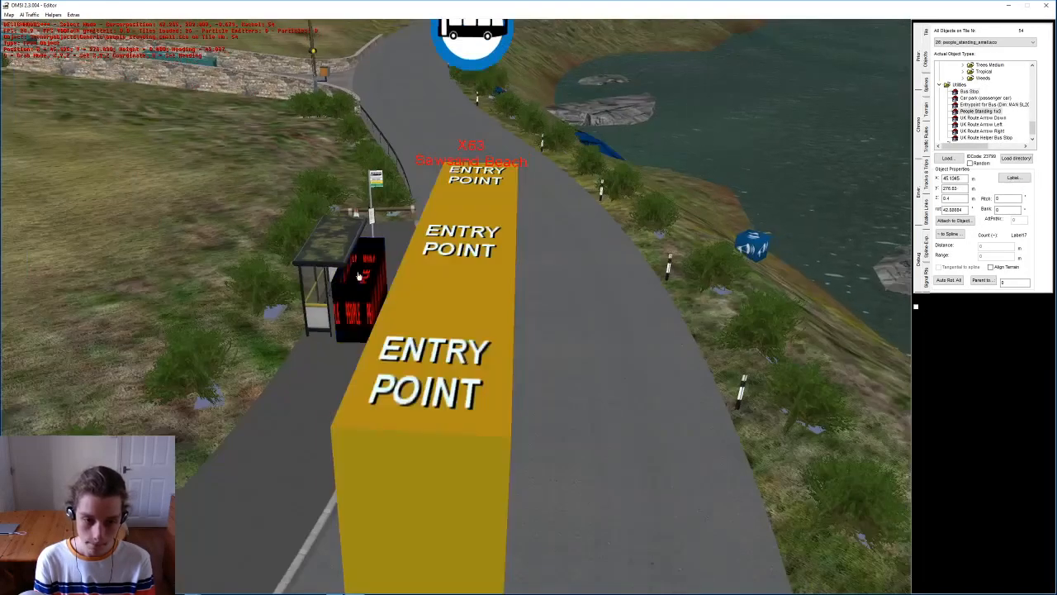
click(375, 180)
click(370, 195)
click(370, 195)
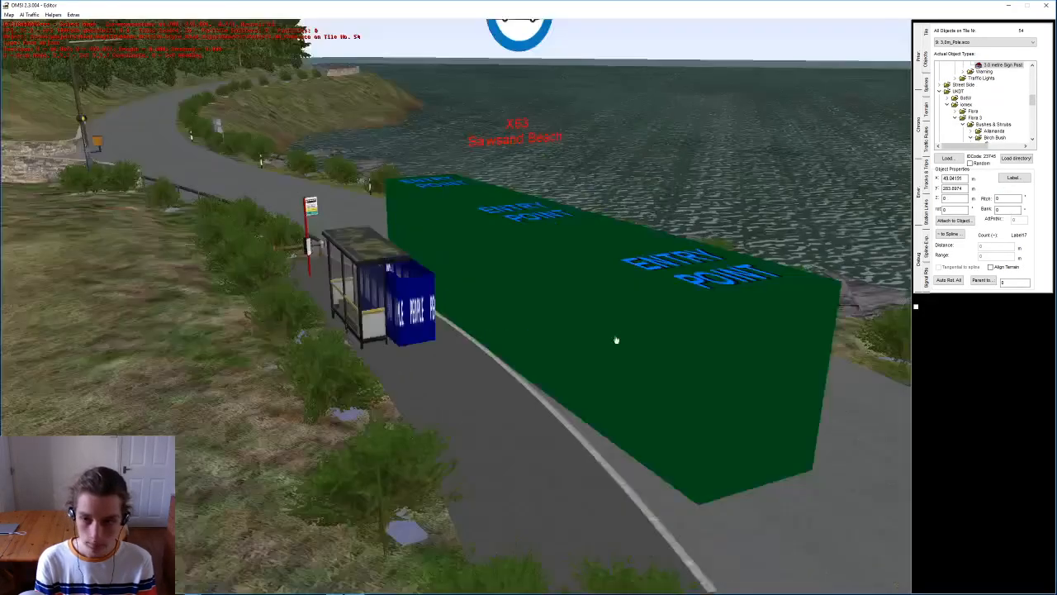
Step: Return past the forest and examine the bare coastal road for a suitable bus stop location
scroll(597, 282, down, 8)
middle_drag(597, 281, 443, 179)
right_drag(442, 179, 356, 130)
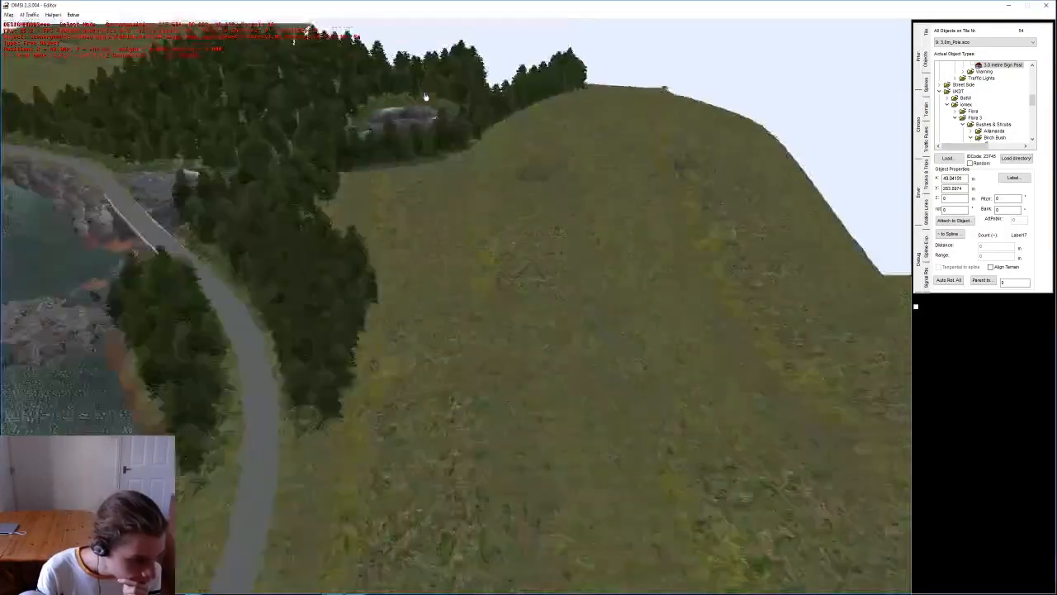
right_drag(426, 96, 389, 272)
middle_drag(389, 273, 206, 219)
right_drag(207, 219, 446, 322)
middle_drag(446, 322, 541, 443)
right_drag(541, 443, 578, 339)
middle_drag(578, 340, 505, 277)
right_drag(506, 277, 533, 403)
right_drag(446, 312, 446, 308)
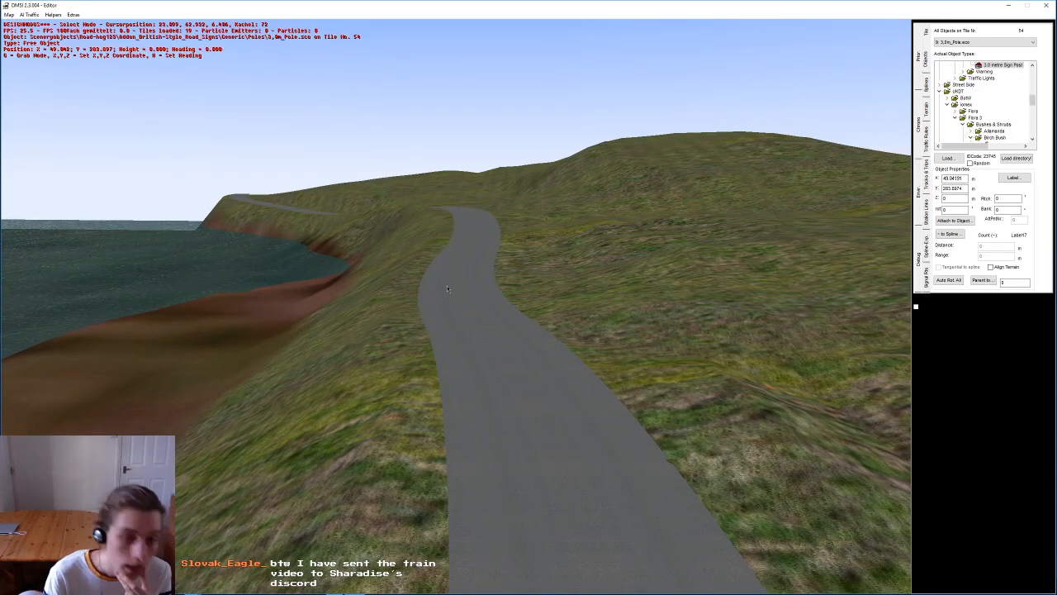
Step: Try placing a copy of the 3.0 metre Sign Post by the bare coastal road and delete it
right_drag(559, 224, 465, 279)
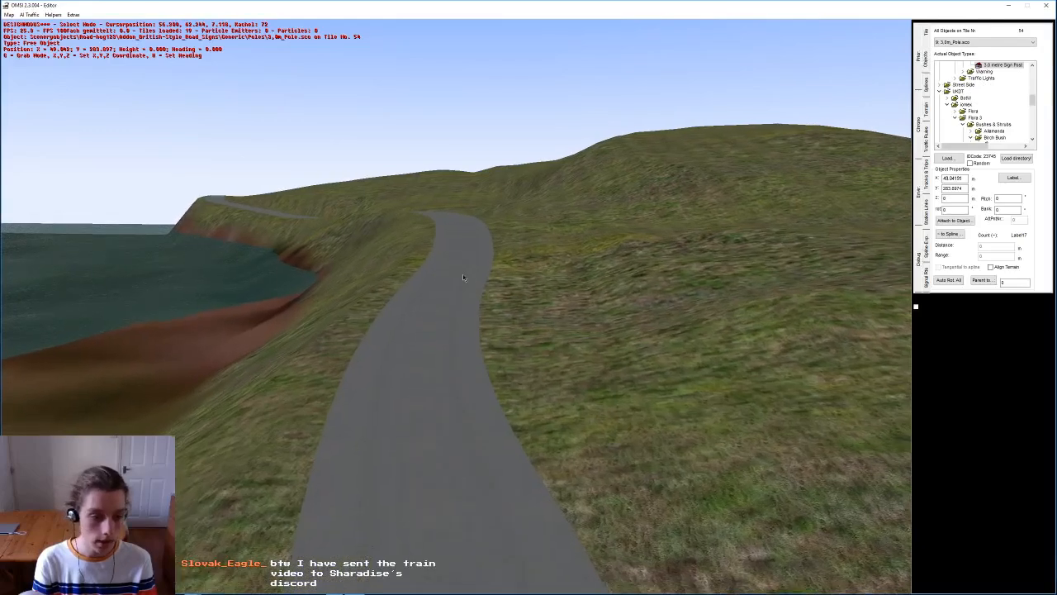
middle_drag(465, 279, 460, 318)
mouse_move(459, 315)
right_down()
mouse_move(452, 290)
mouse_move(410, 274)
mouse_move(435, 273)
mouse_move(468, 305)
right_up()
key(n)
click(465, 313)
middle_drag(465, 313, 501, 290)
key(Delete)
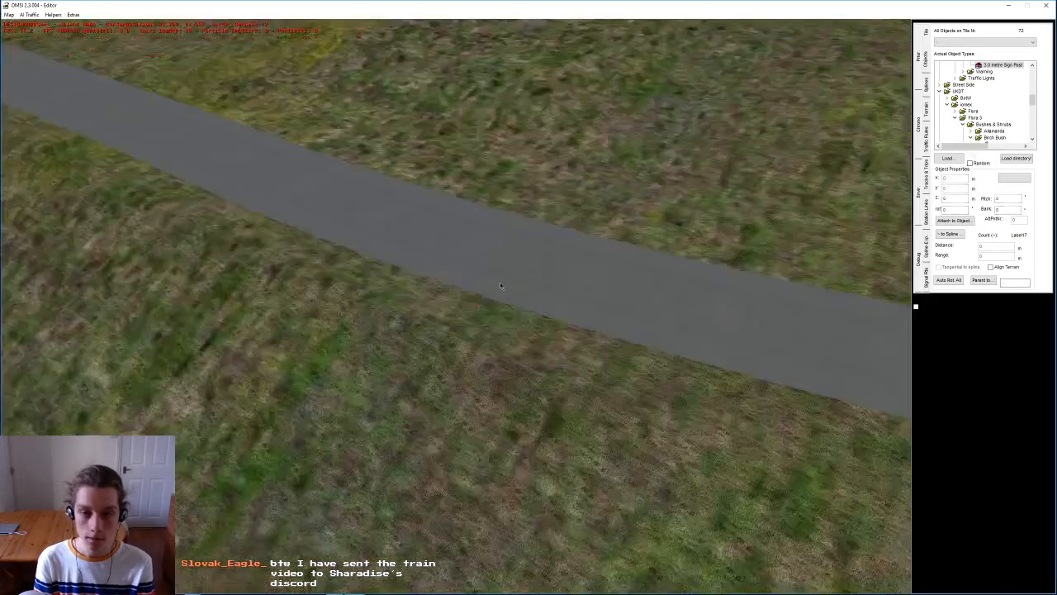
right_drag(500, 290, 467, 317)
middle_drag(472, 286, 476, 366)
key(Delete)
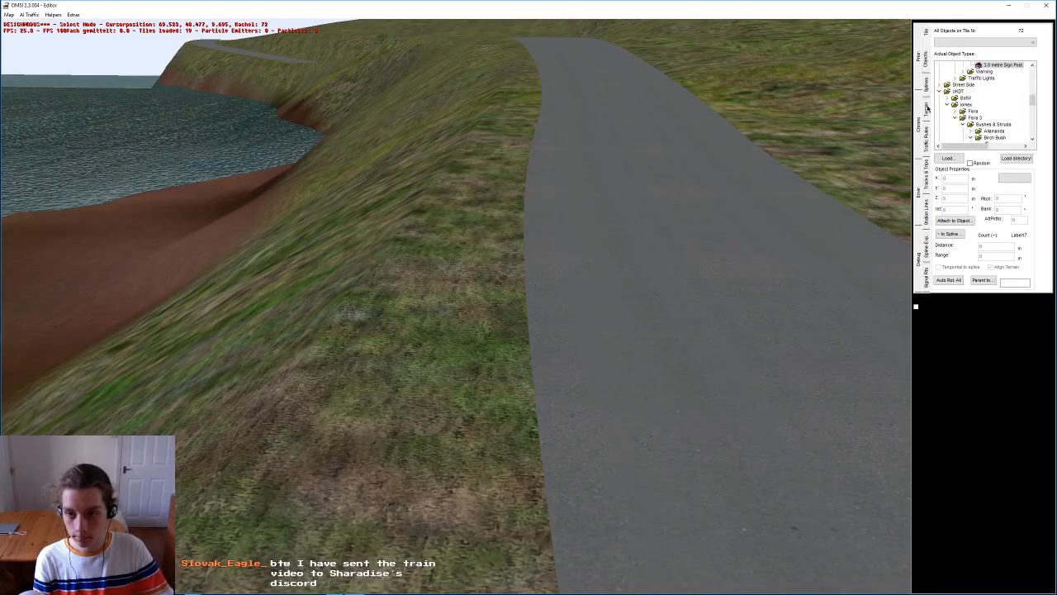
Step: Place a 3.0 metre Sign Post on the seaward verge of the bare coastal road
key(Return)
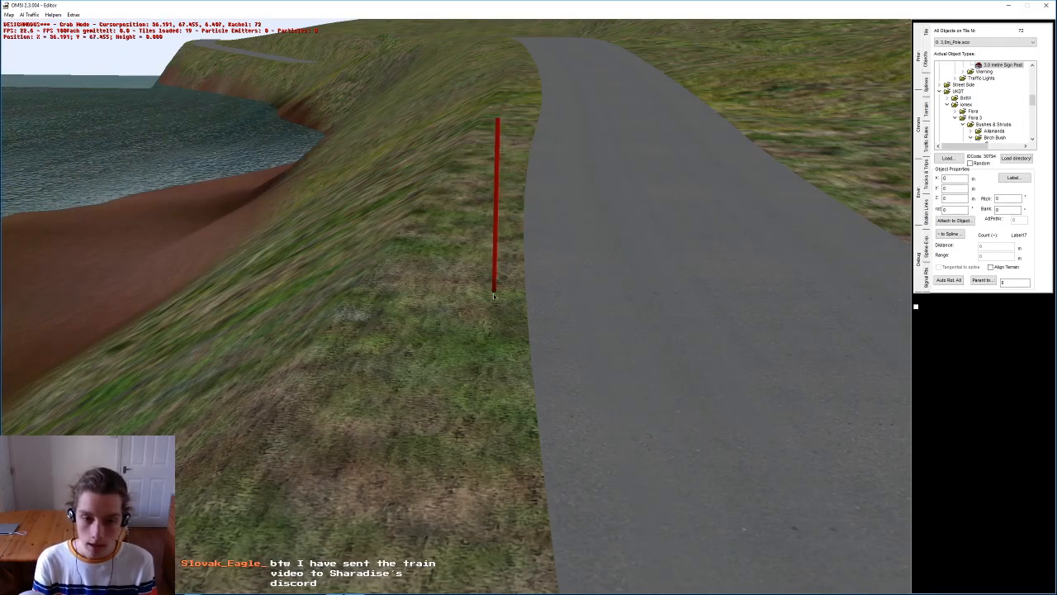
right_drag(504, 177, 450, 275)
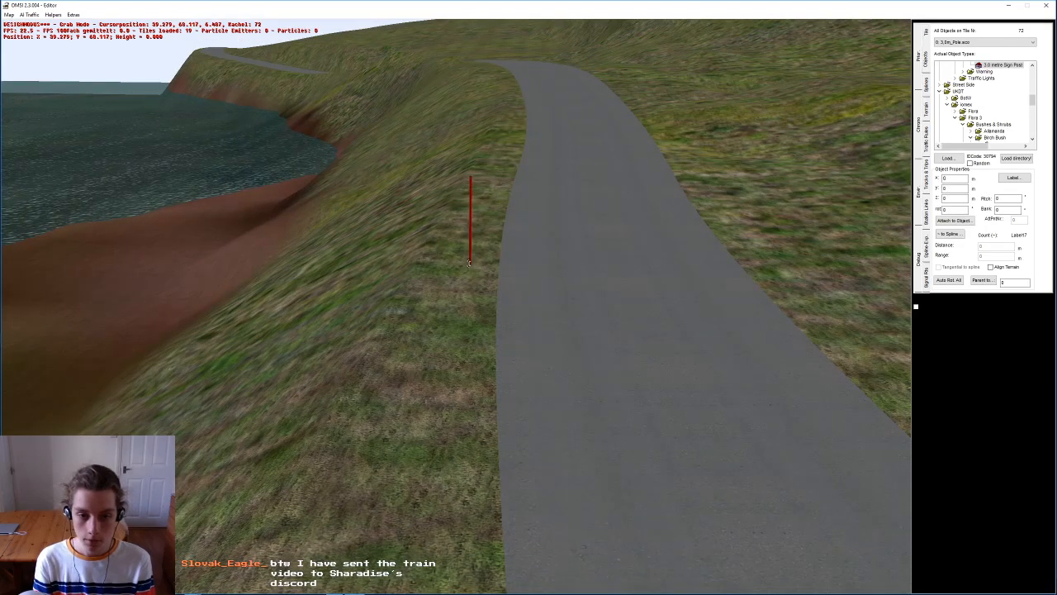
click(476, 269)
click(473, 266)
middle_drag(473, 266, 460, 262)
key(g)
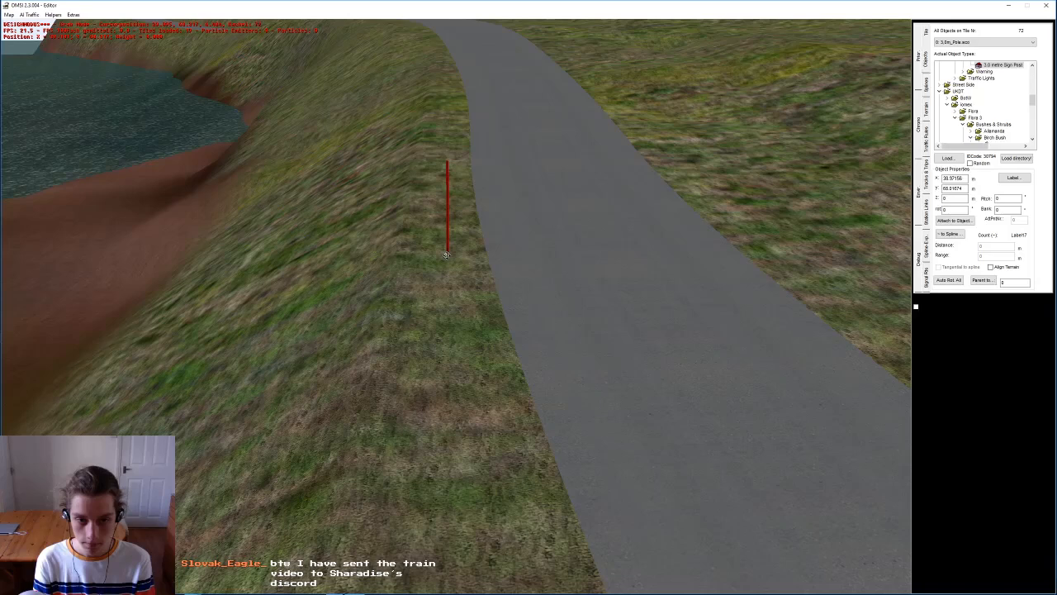
click(444, 254)
Step: Try placing a second 3.0 metre Sign Post on the inland verge of the coastal road and delete it
middle_drag(444, 254, 475, 173)
key(n)
click(368, 229)
right_drag(475, 173, 477, 259)
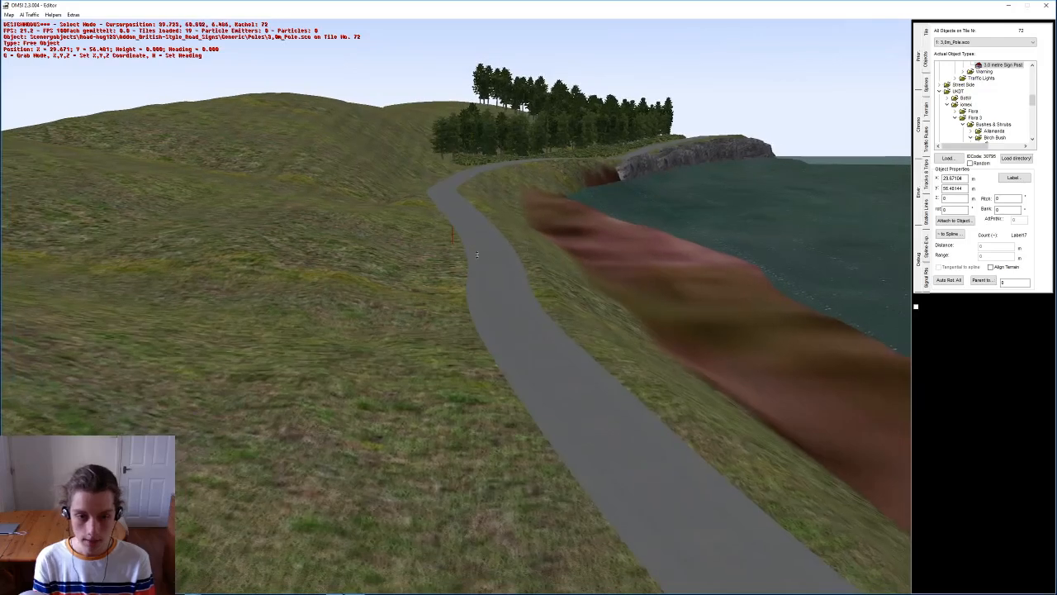
click(564, 400)
middle_drag(425, 334, 422, 347)
right_drag(422, 347, 505, 271)
middle_drag(506, 271, 443, 272)
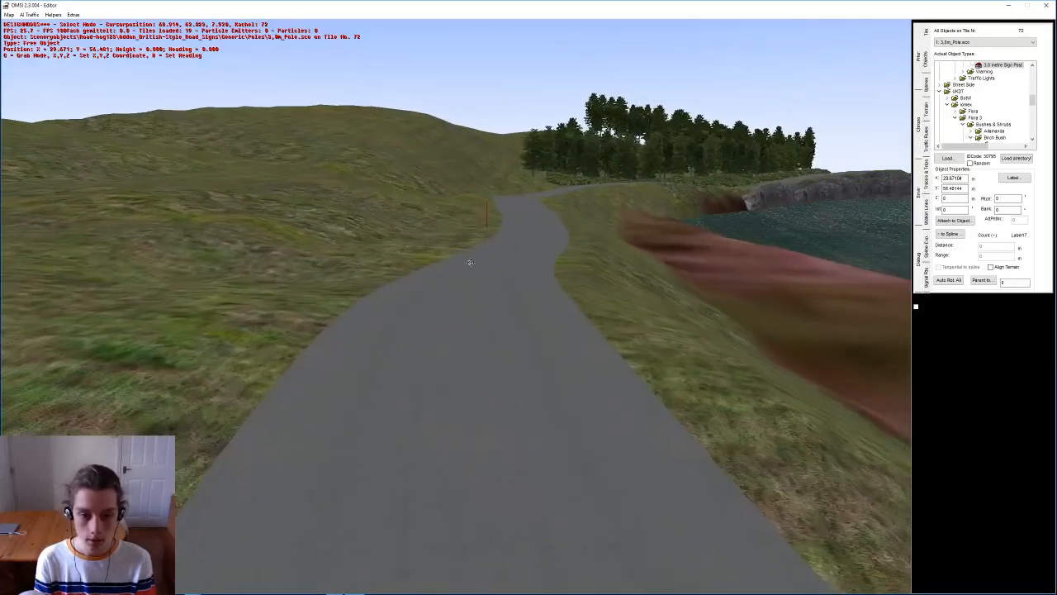
click(487, 250)
key(g)
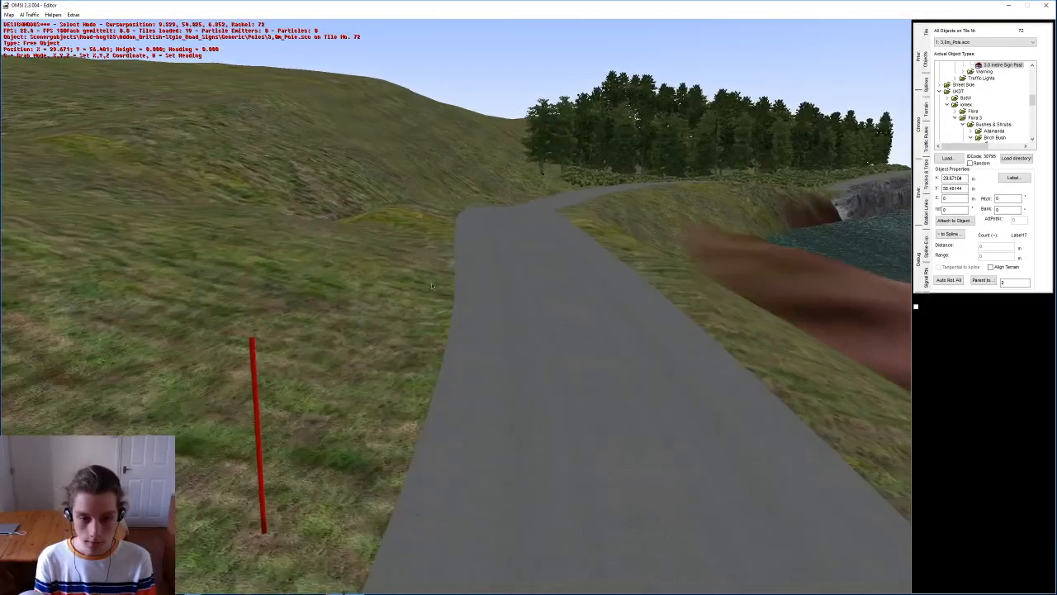
click(432, 245)
key(Delete)
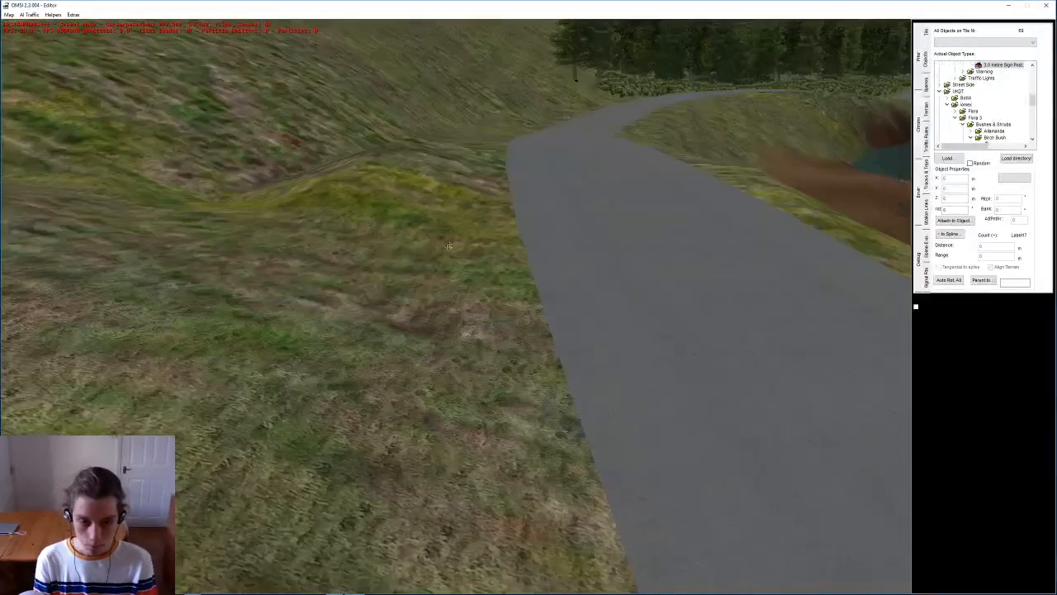
Step: Place a 3.0 metre Sign Post on the inland verge, farther along the road towards the forest
click(459, 240)
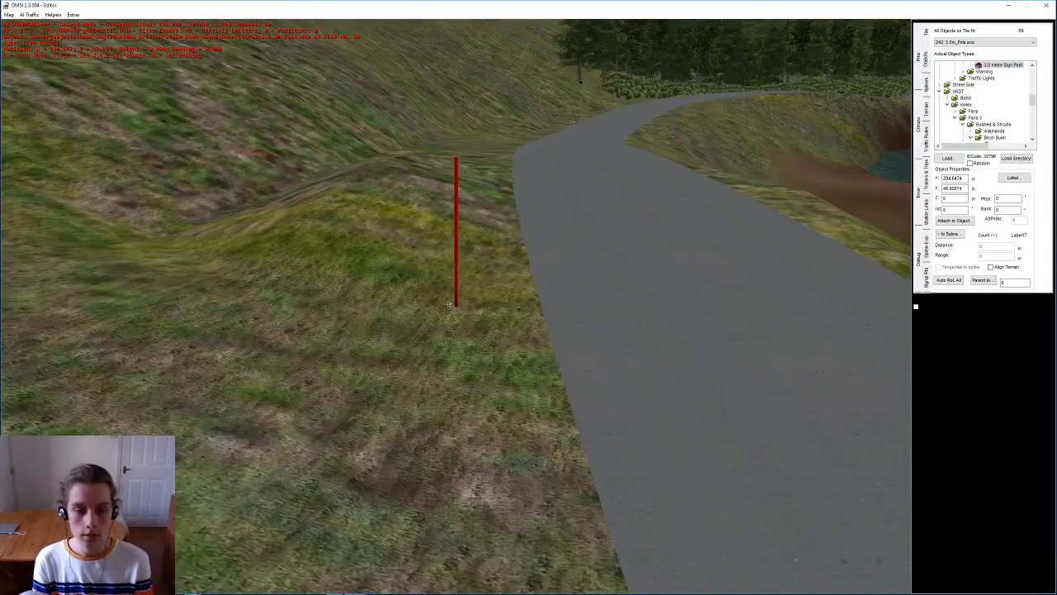
click(445, 317)
middle_drag(446, 316, 486, 283)
click(451, 255)
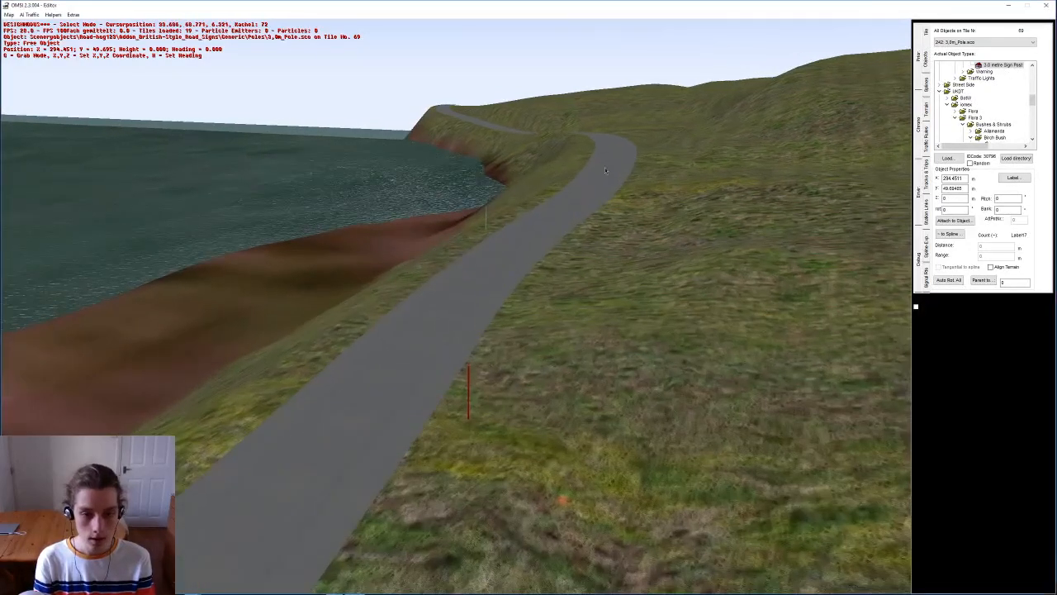
Step: Examine the placement of the sign posts along the coastal road from both directions of travel
click(552, 206)
middle_drag(552, 207, 440, 207)
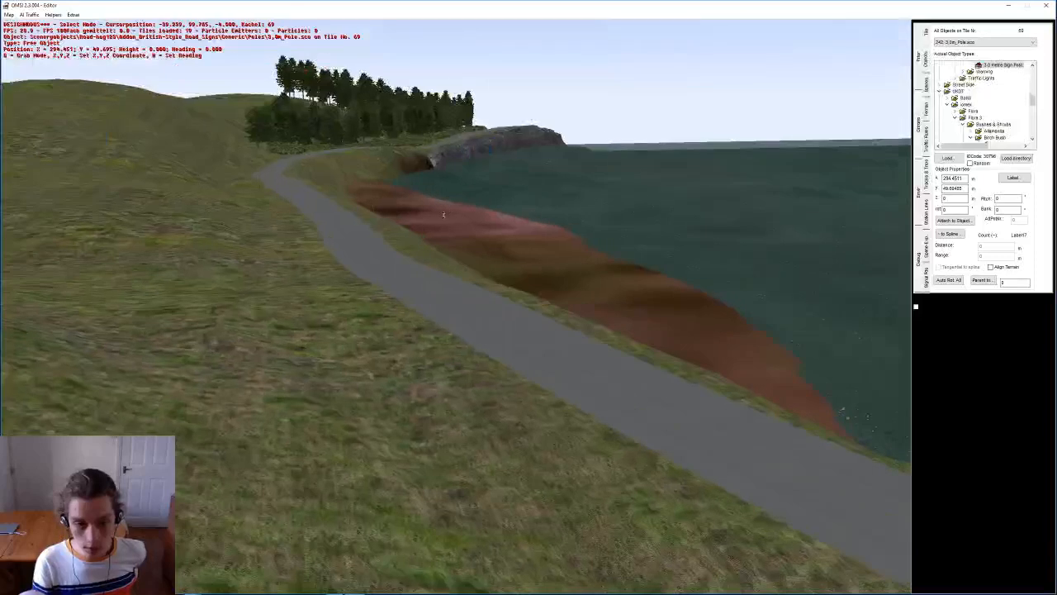
click(690, 411)
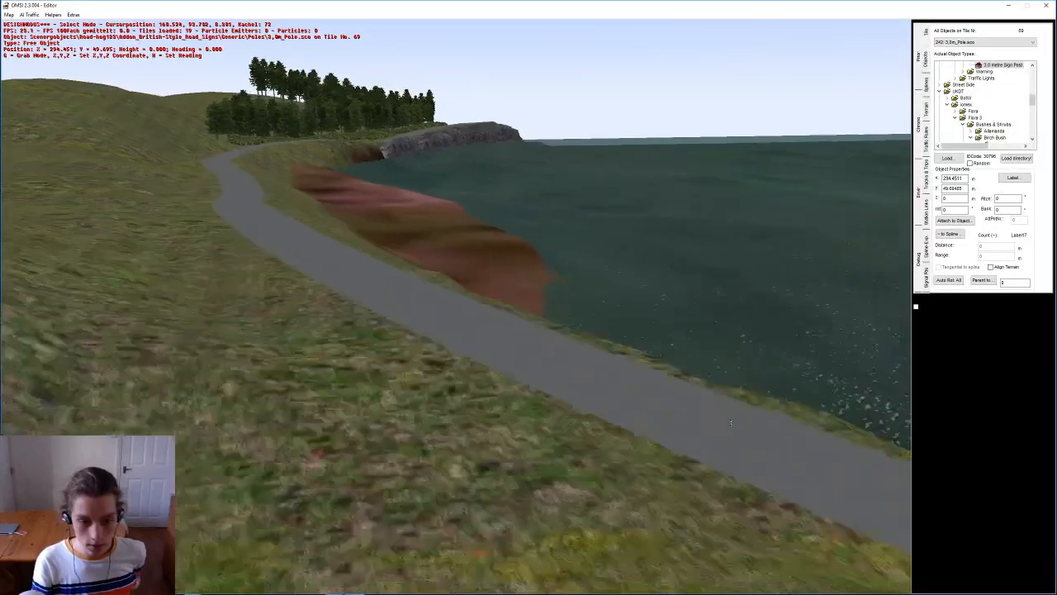
click(300, 241)
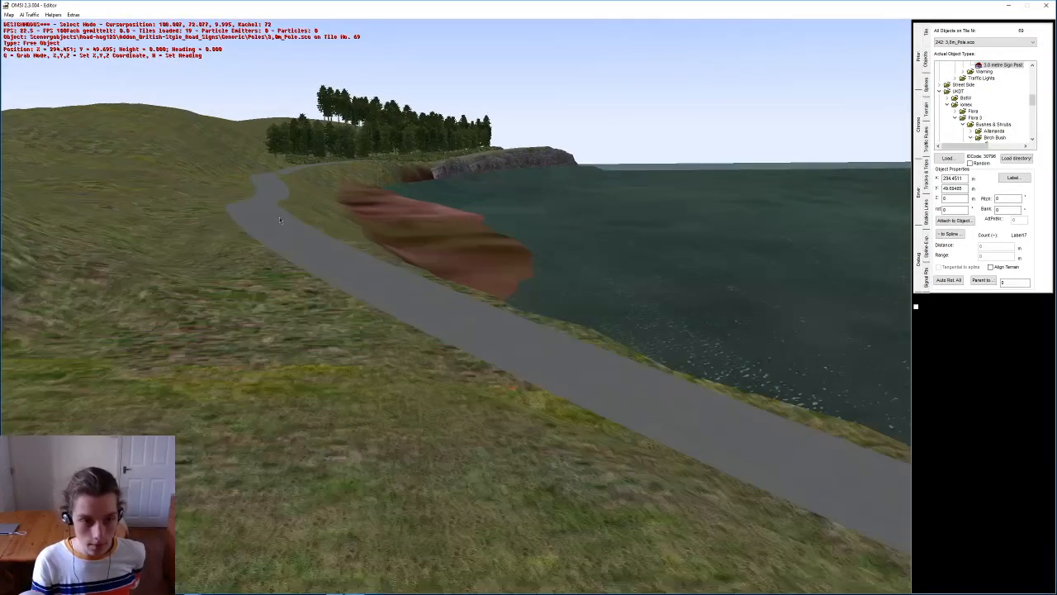
right_click(432, 273)
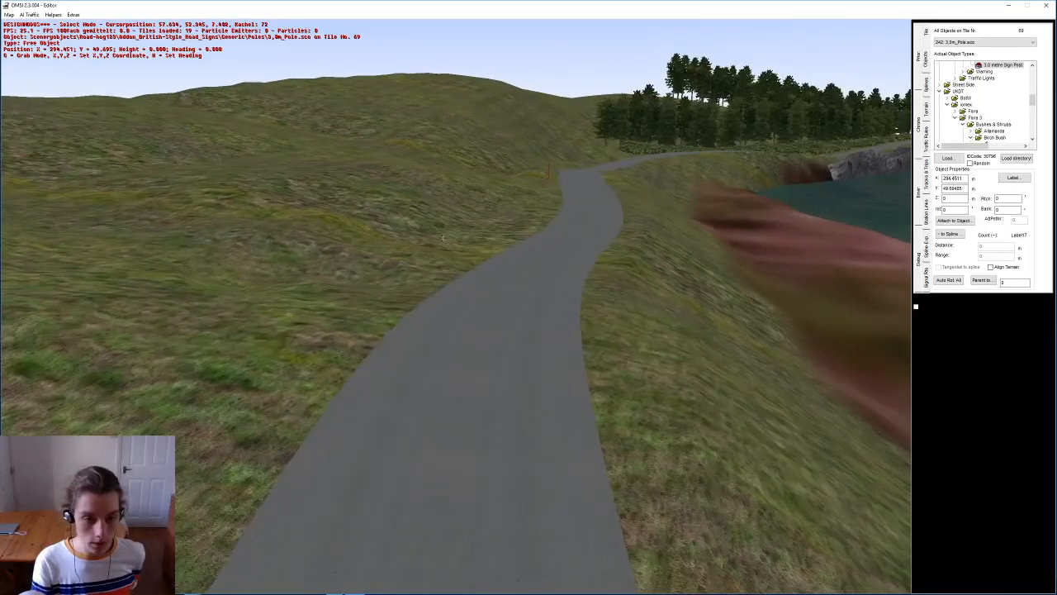
right_click(510, 250)
right_click(535, 245)
middle_drag(521, 228, 439, 269)
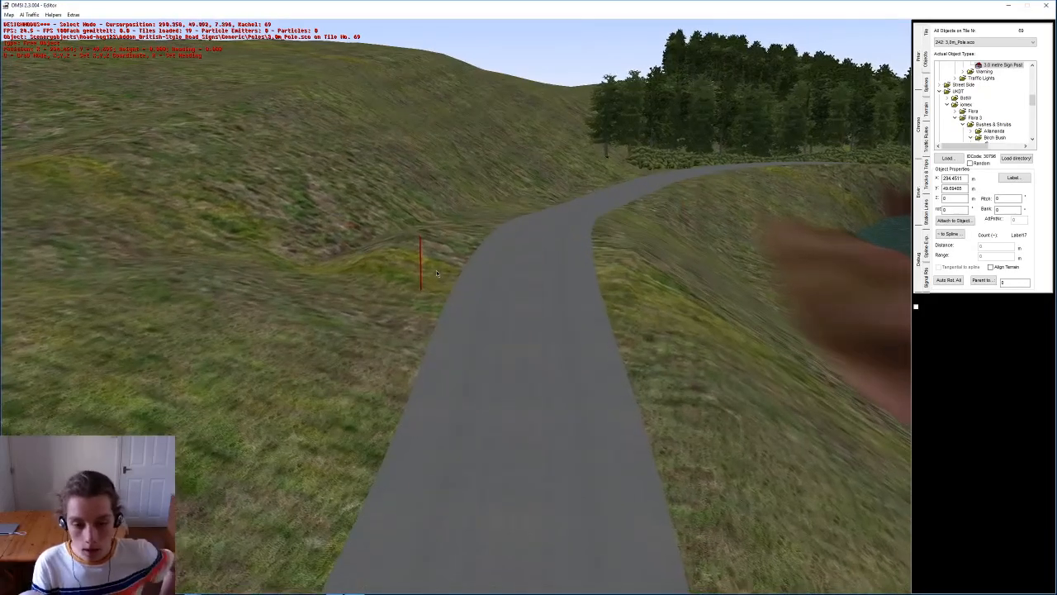
Step: Place a Generic Bus Stop Flag on the inland 3.0 metre Sign Post
right_drag(455, 367, 469, 421)
click(832, 130)
scroll(959, 92, up, 3)
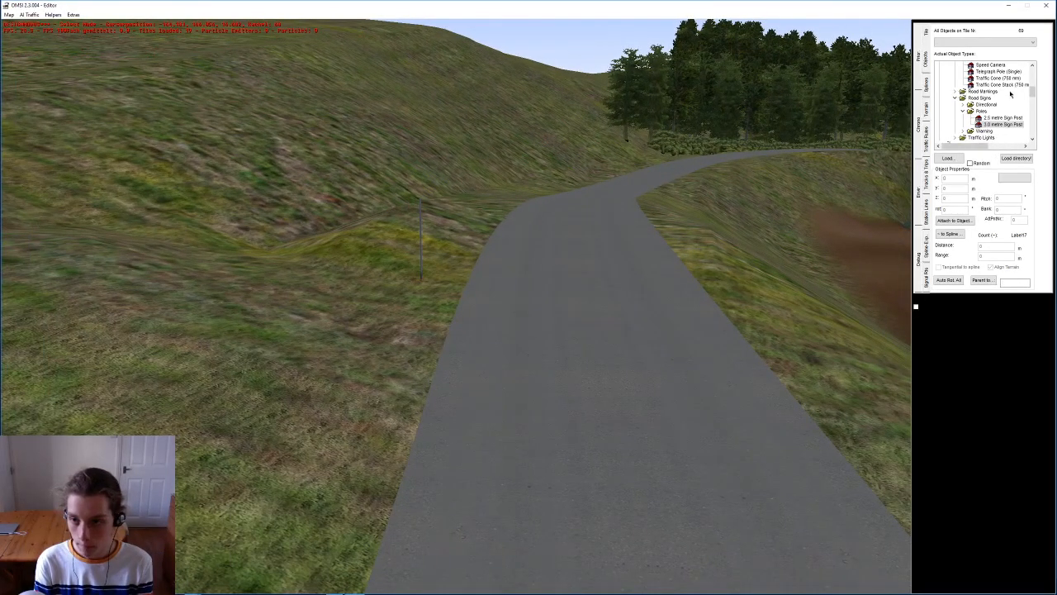
scroll(1010, 94, up, 3)
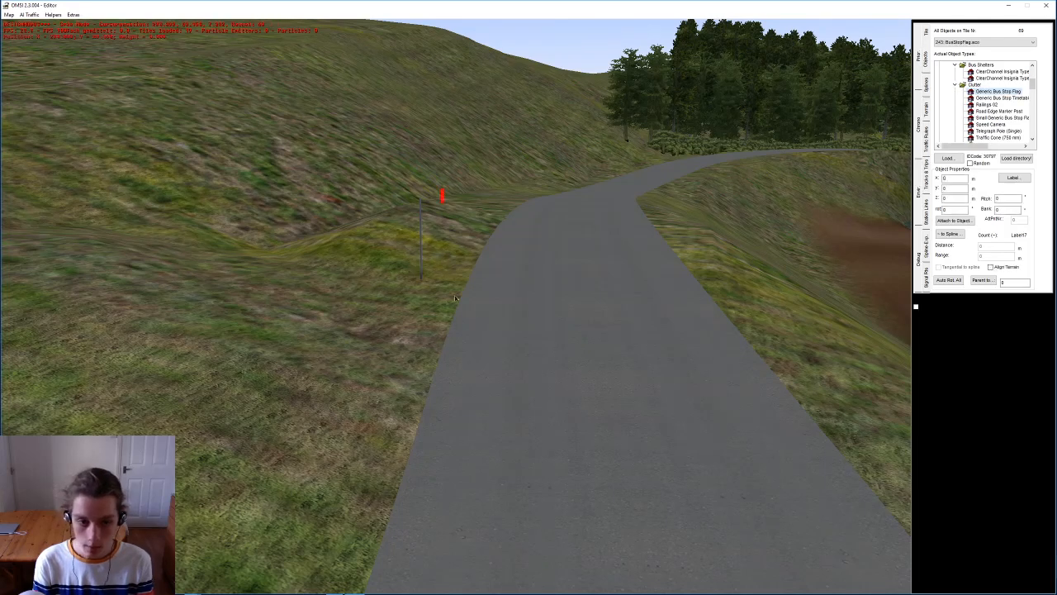
right_drag(445, 265, 405, 260)
middle_drag(406, 261, 444, 298)
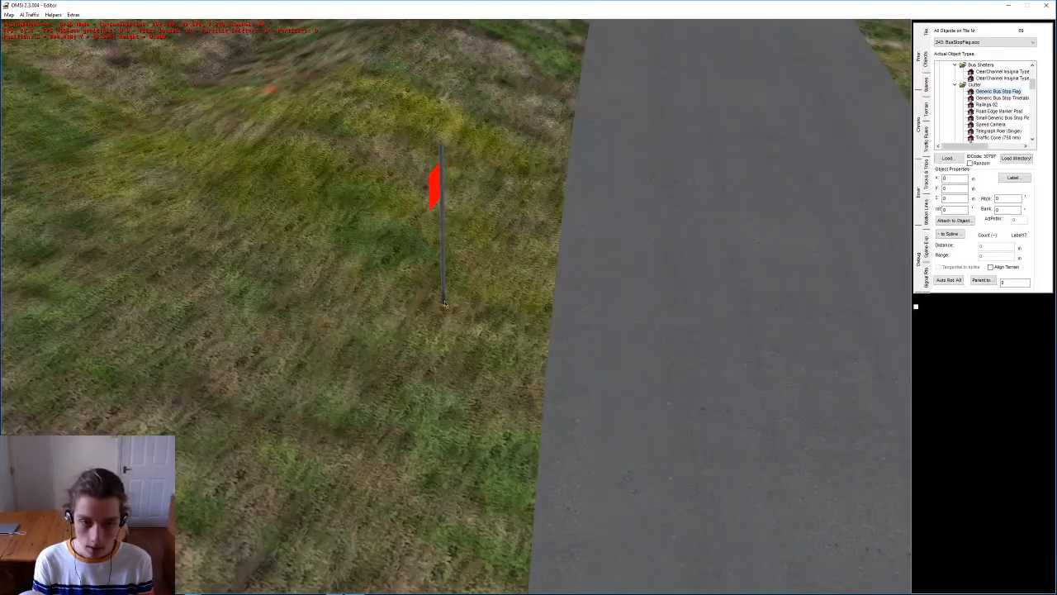
click(441, 380)
click(435, 171)
Step: Rotate the bus stop flag to about 259° so that it projects from the post towards the road
right_drag(450, 215, 520, 277)
key(g)
click(306, 369)
click(182, 361)
right_drag(286, 315, 481, 312)
middle_drag(481, 312, 403, 352)
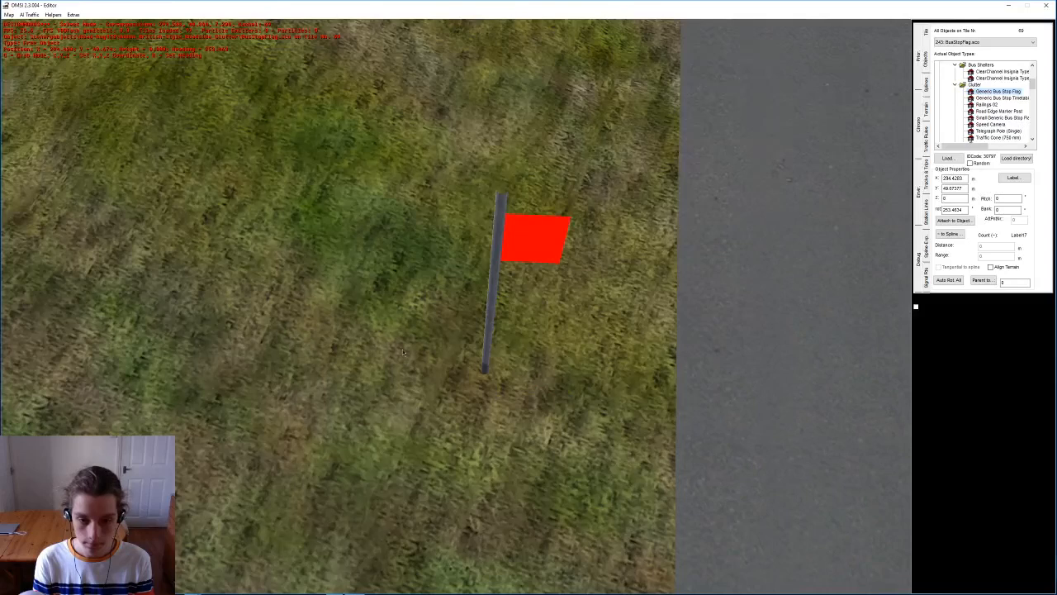
click(500, 266)
middle_drag(501, 267, 472, 307)
right_drag(473, 307, 490, 216)
middle_drag(490, 216, 495, 265)
scroll(494, 265, down, 2)
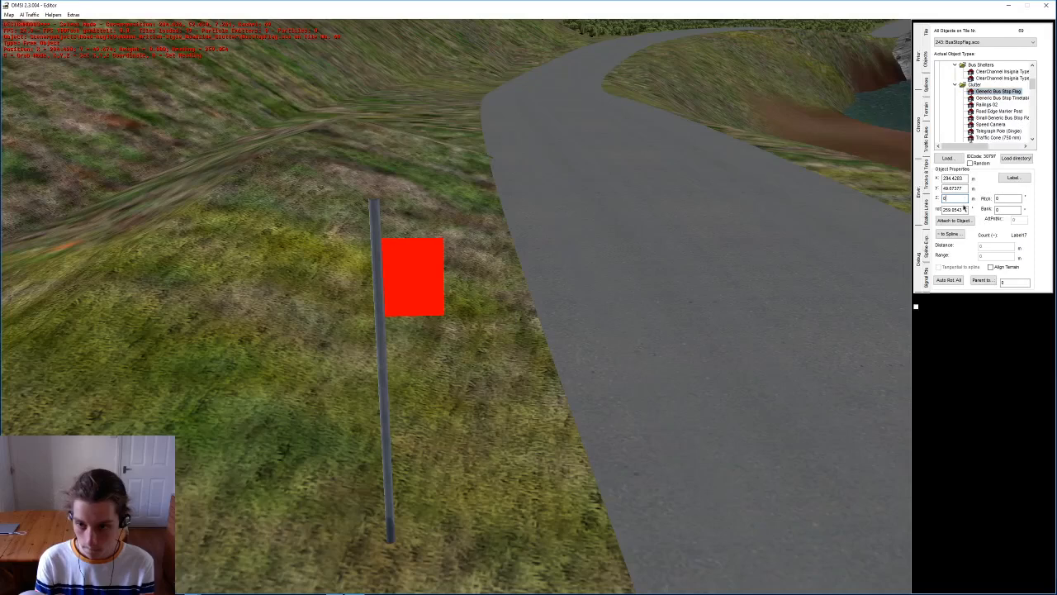
Step: Set the bus stop flag's Z height to 0.2 m and look at its object labels
text(.5)
key(Return)
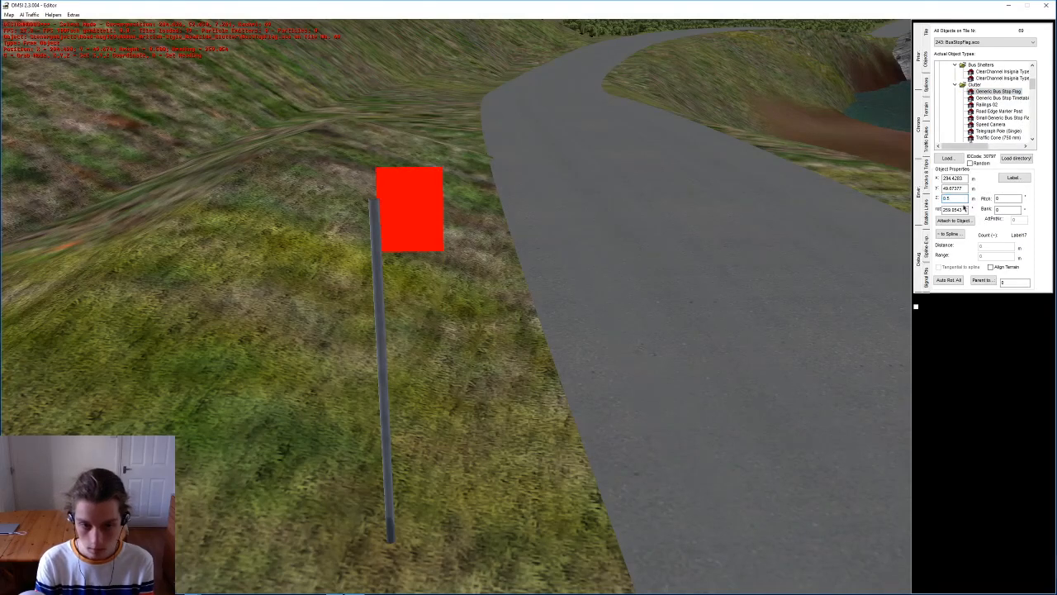
key(BackSpace)
text(2)
key(Return)
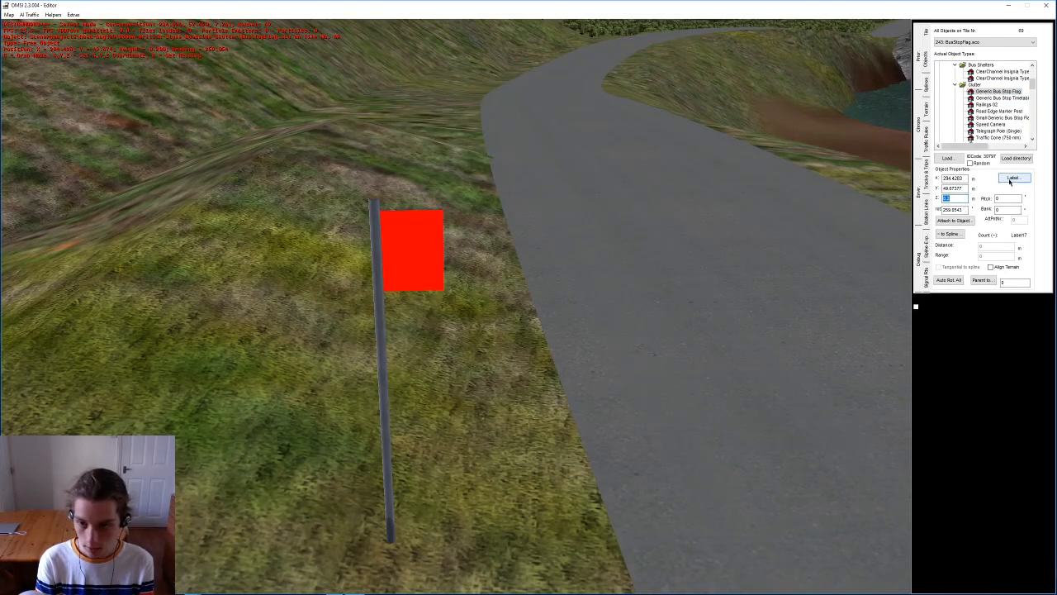
click(1013, 178)
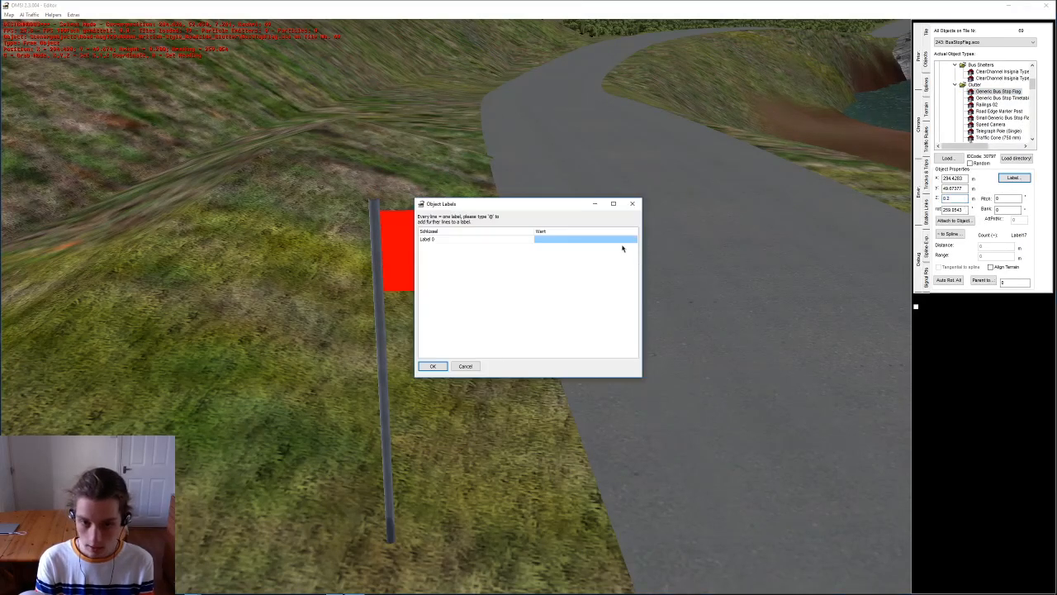
click(632, 204)
Step: Try lowering the raised terrain beside the road just beyond the bus stop flag
click(926, 109)
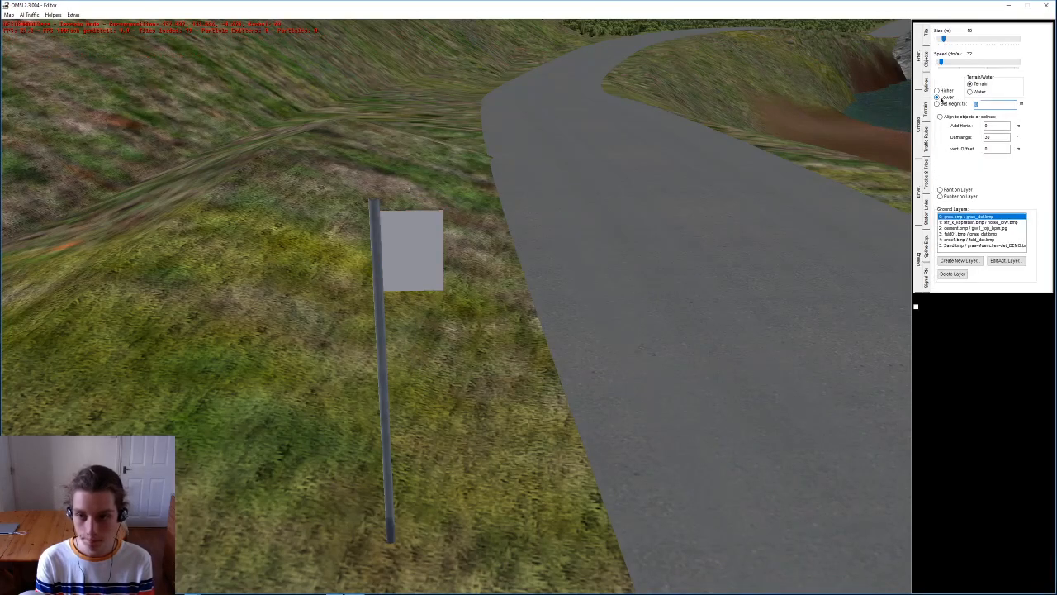
middle_drag(615, 193, 528, 160)
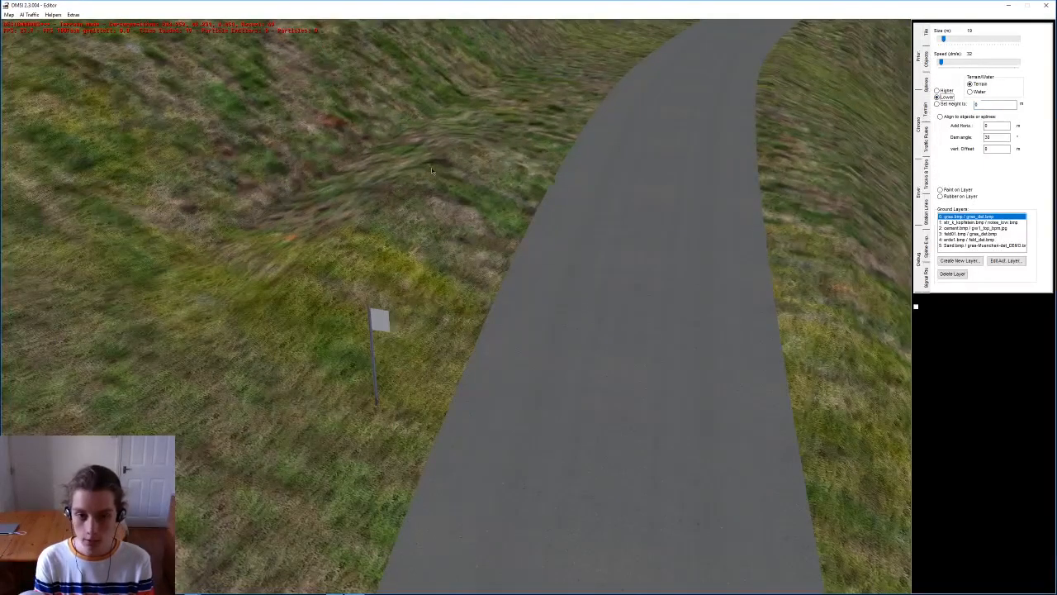
click(447, 177)
middle_drag(446, 177, 485, 209)
Step: Duplicate the Rock 1 cliff piece below the forest and place the copy along the shore towards the bus stop
click(927, 63)
click(479, 229)
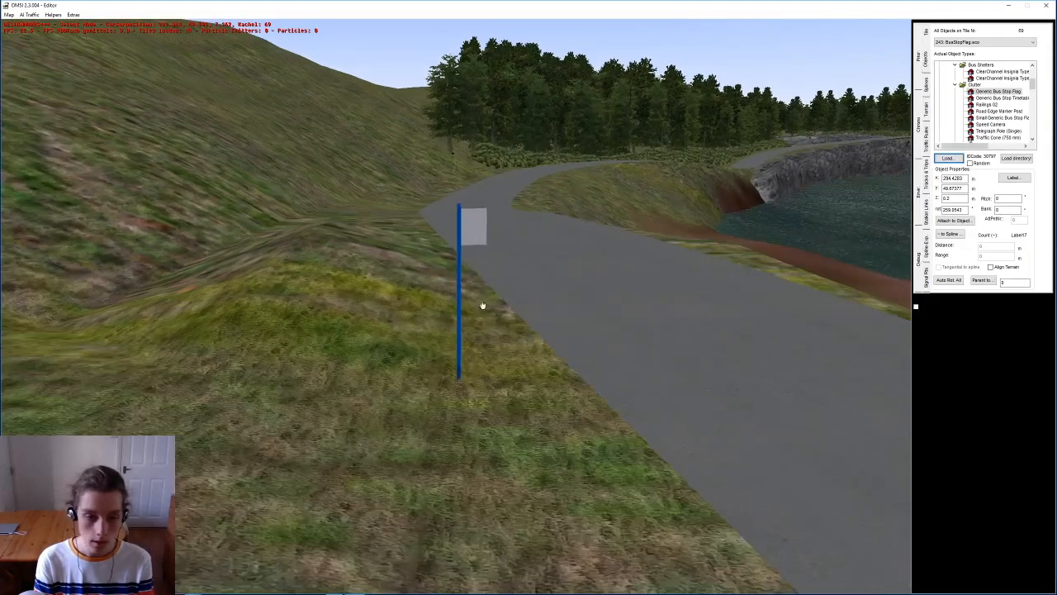
middle_drag(479, 229, 407, 355)
right_drag(406, 355, 380, 203)
click(403, 314)
middle_drag(319, 338, 474, 425)
right_drag(474, 425, 446, 318)
middle_drag(446, 318, 628, 463)
drag(628, 462, 493, 320)
right_drag(493, 319, 506, 412)
click(506, 414)
middle_drag(506, 414, 484, 314)
key(d)
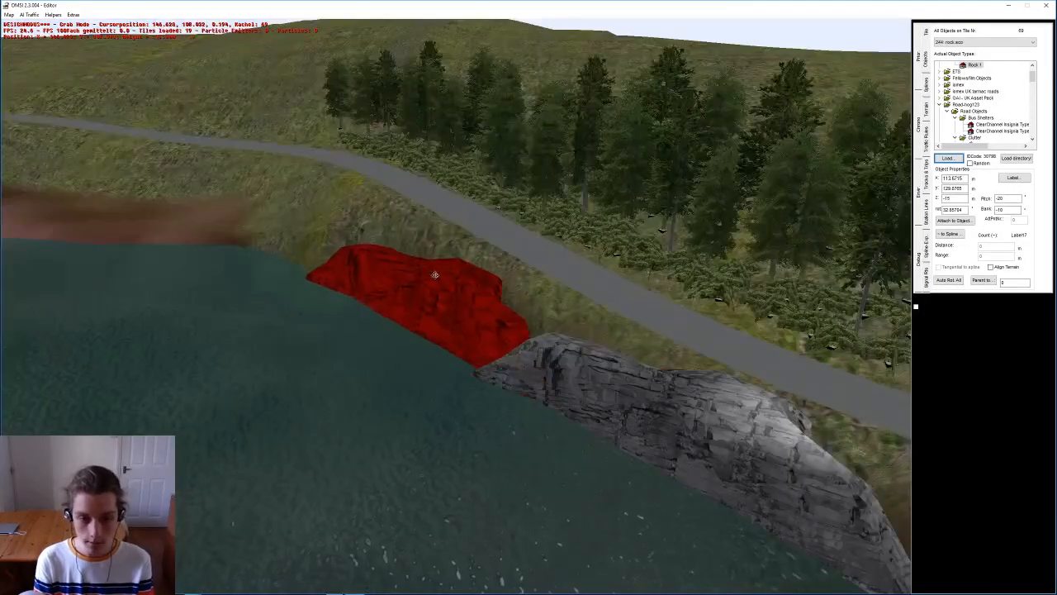
Step: Add another copy of the cliff rock at the end of the row, extending it along the shoreline
key(d)
click(355, 235)
key(r)
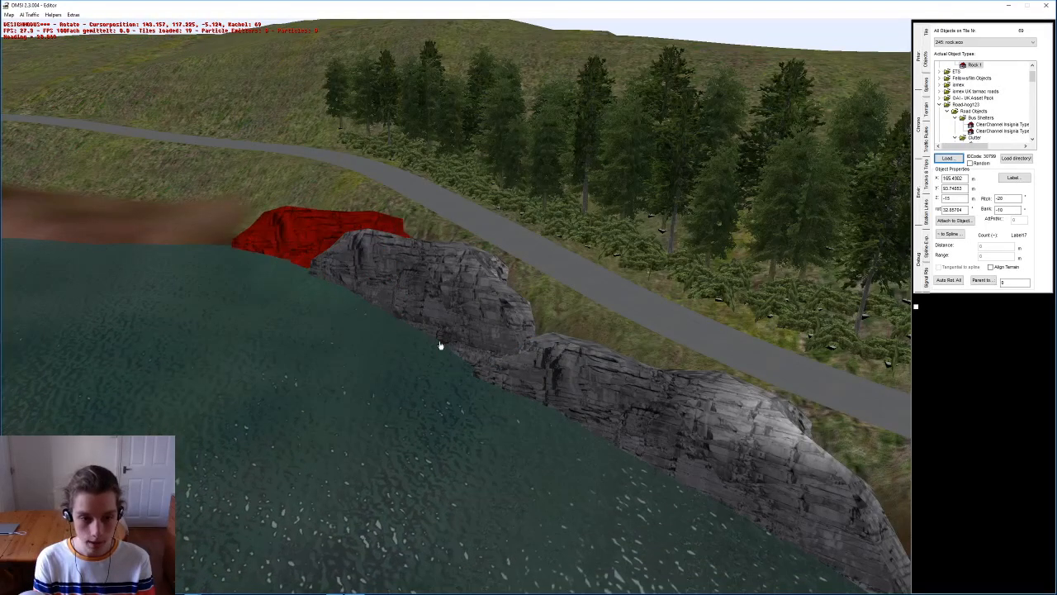
click(688, 512)
Step: Duplicate a cliff rock again to fill the bare gap between the rocks below the forest
middle_drag(688, 510, 449, 318)
click(448, 319)
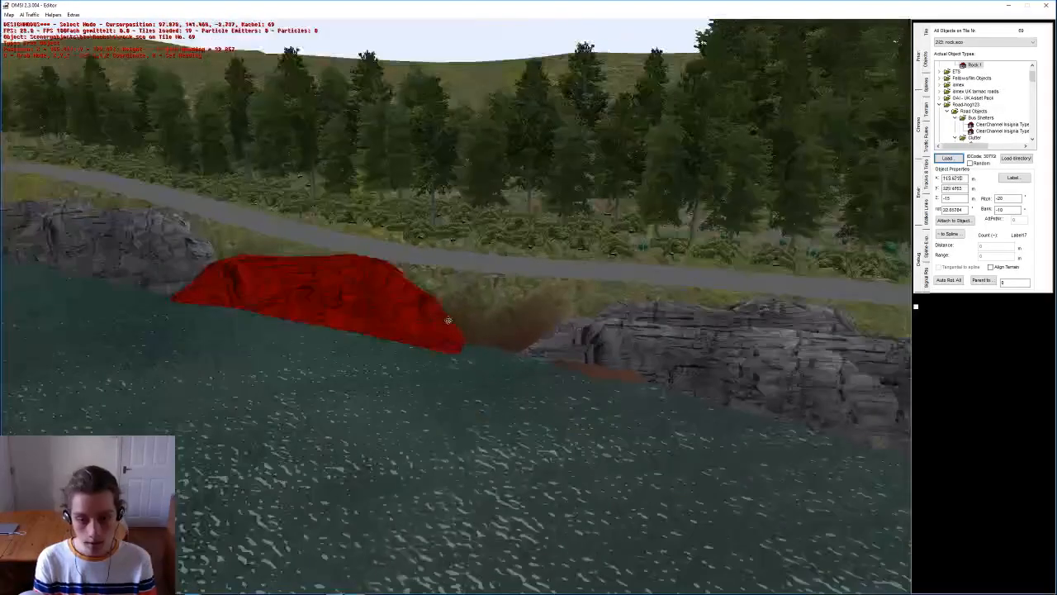
key(d)
click(495, 323)
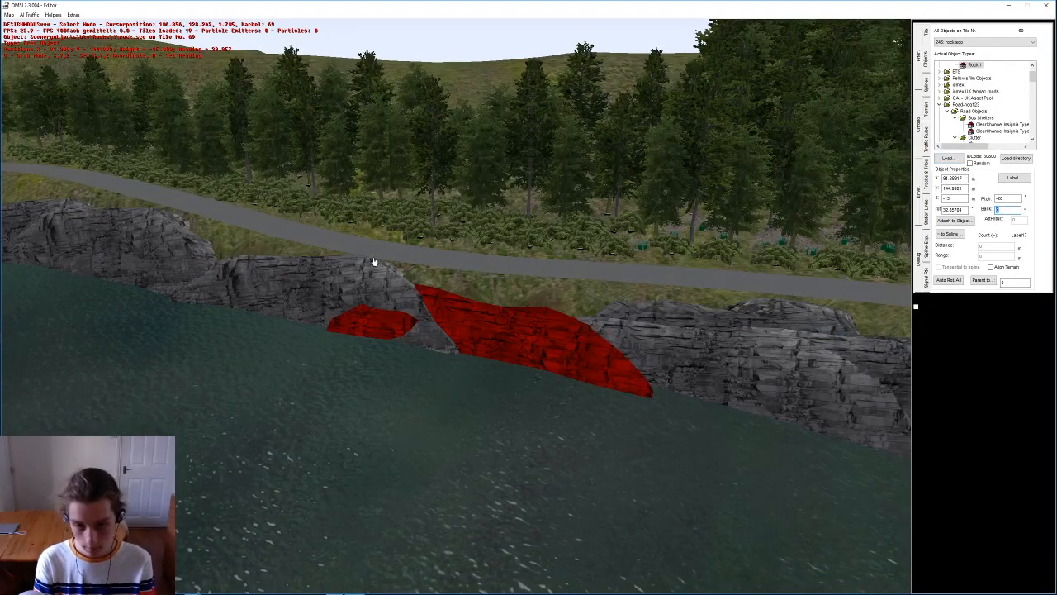
Step: Set the bank angle of two neighbouring cliff rocks below the forest to 5°
click(170, 271)
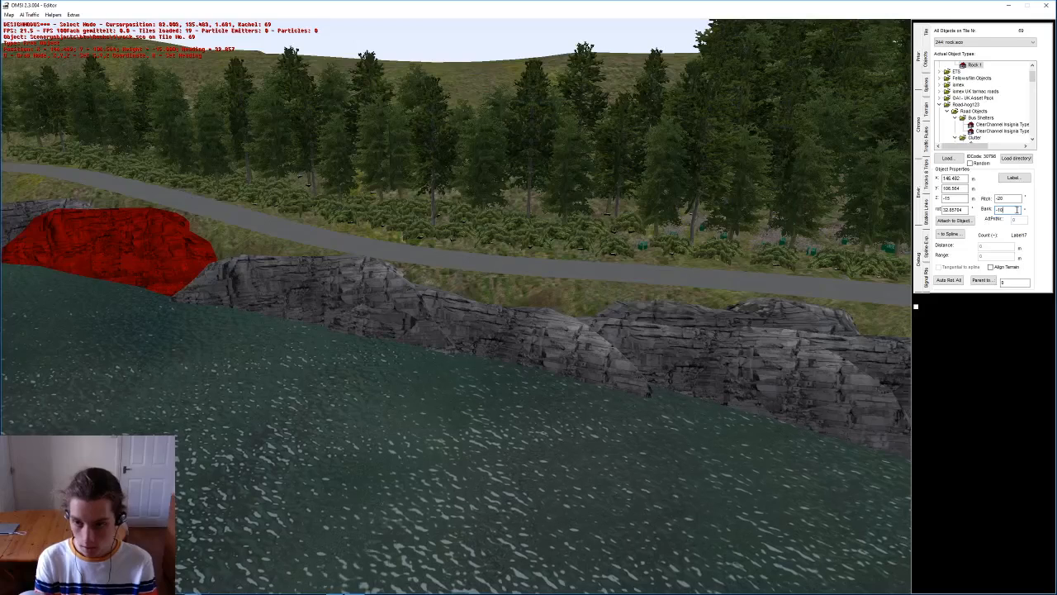
click(395, 287)
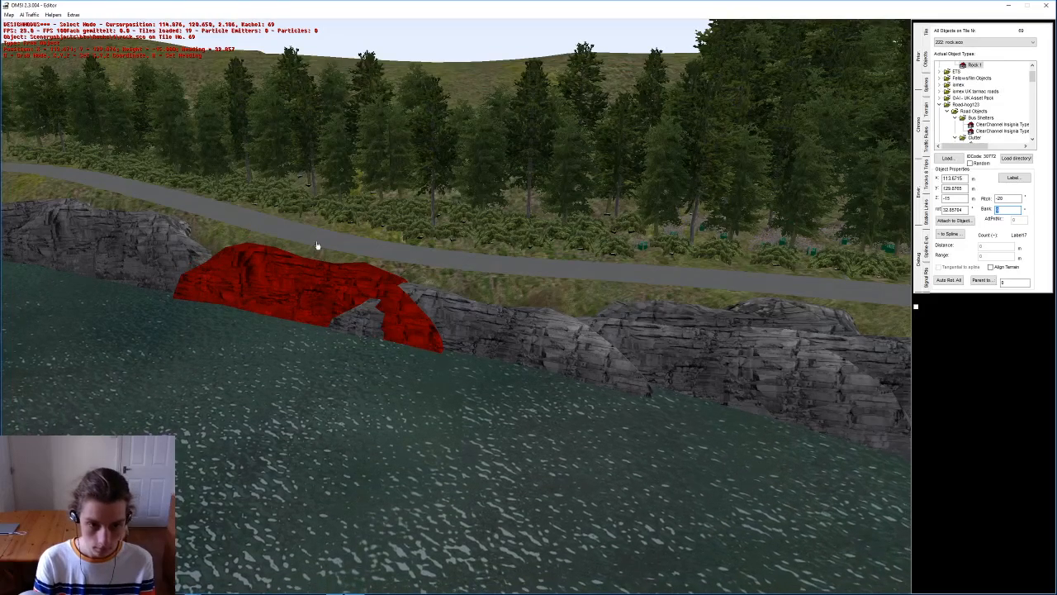
text(5)
key(Return)
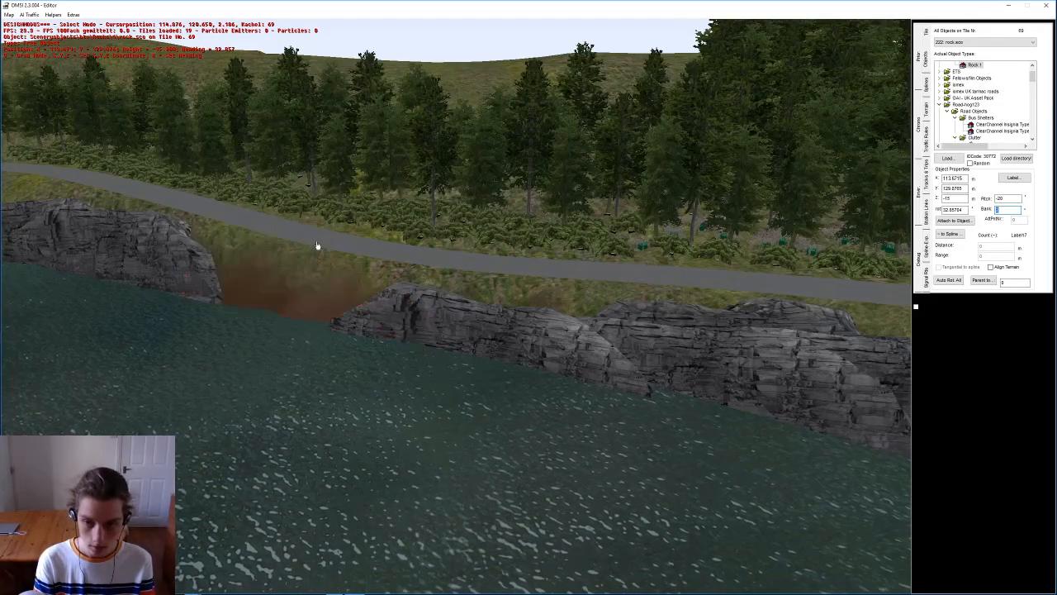
middle_drag(317, 247, 614, 318)
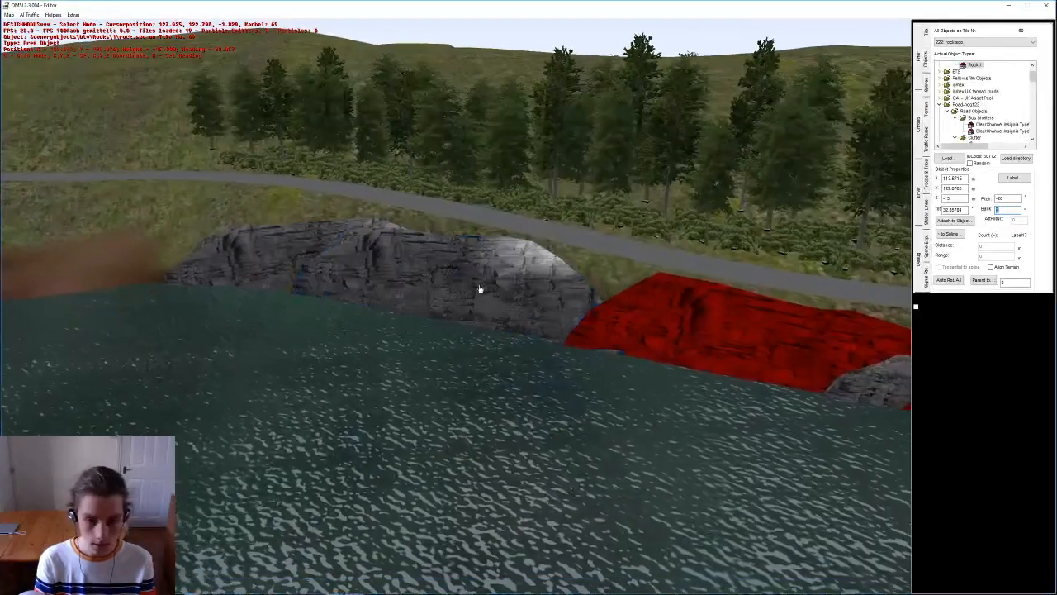
click(613, 317)
text(5)
key(Return)
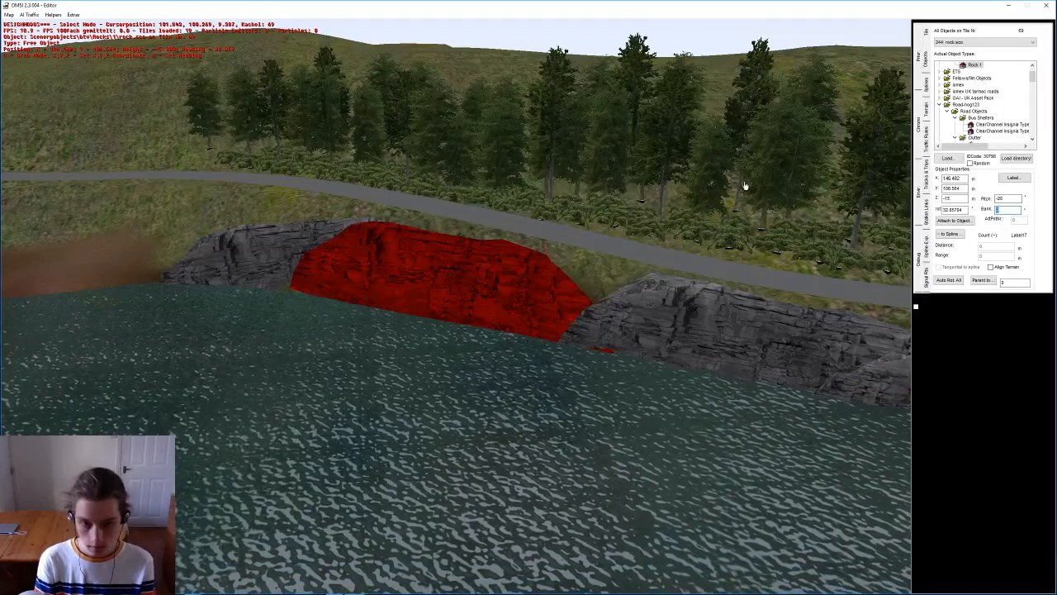
Step: Deselect the cliff rock and save the map
middle_drag(524, 332, 454, 273)
click(488, 359)
key(ctrl+s)
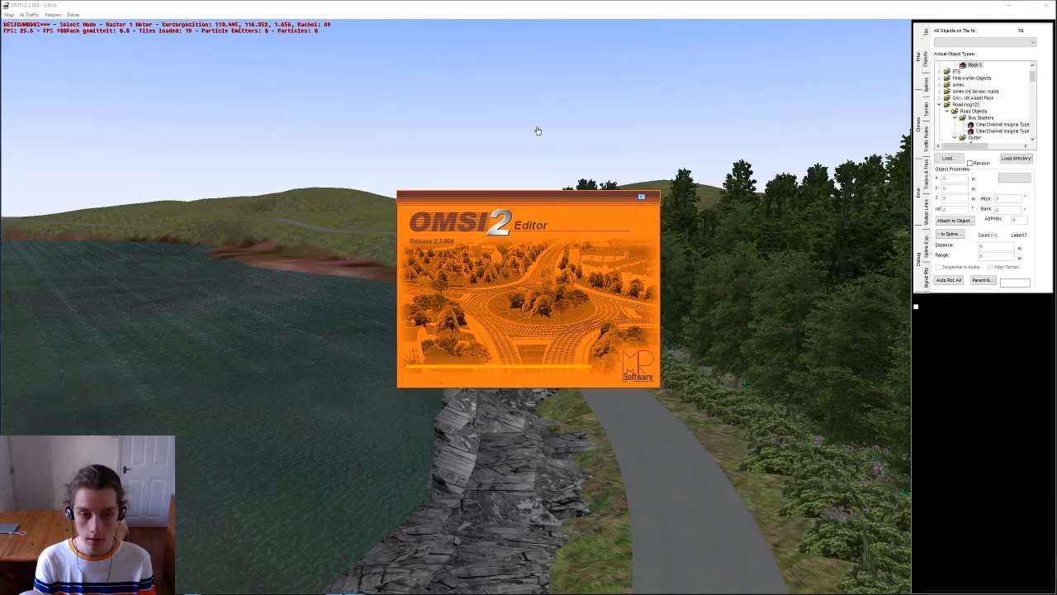
Step: Select the bus stop flag on the inland verge of the coastal road and nudge its position
middle_drag(363, 165, 622, 331)
right_drag(593, 213, 426, 474)
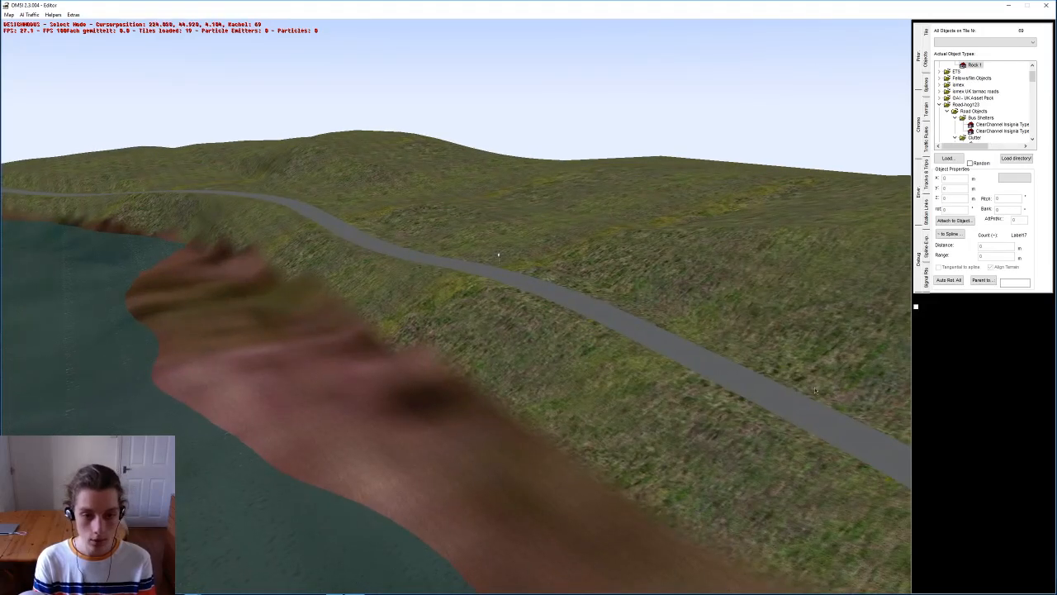
right_drag(529, 289, 540, 184)
right_drag(378, 269, 637, 183)
click(616, 248)
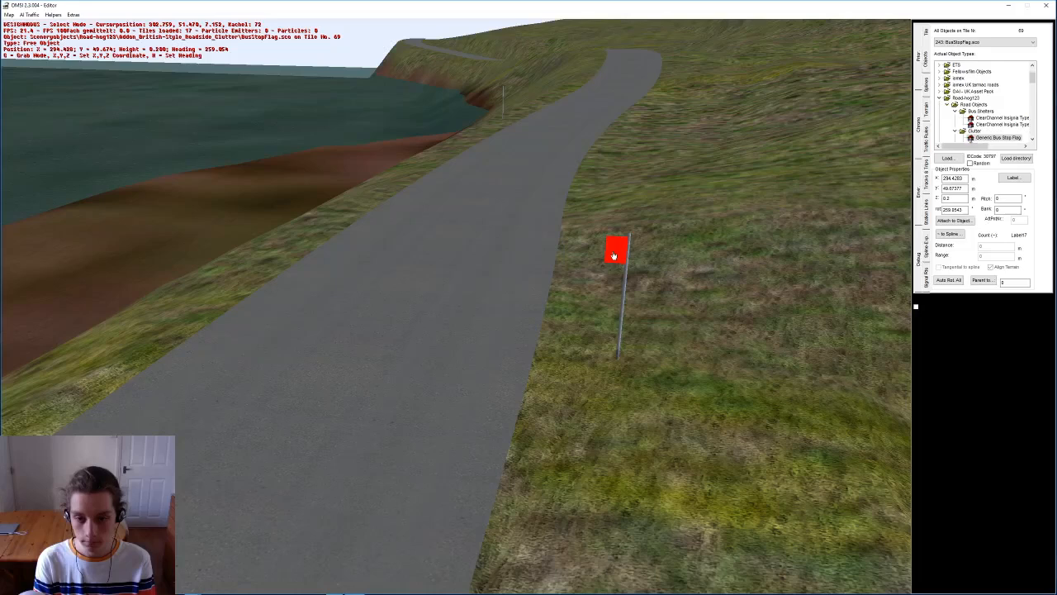
right_drag(617, 323, 287, 517)
right_drag(232, 404, 523, 384)
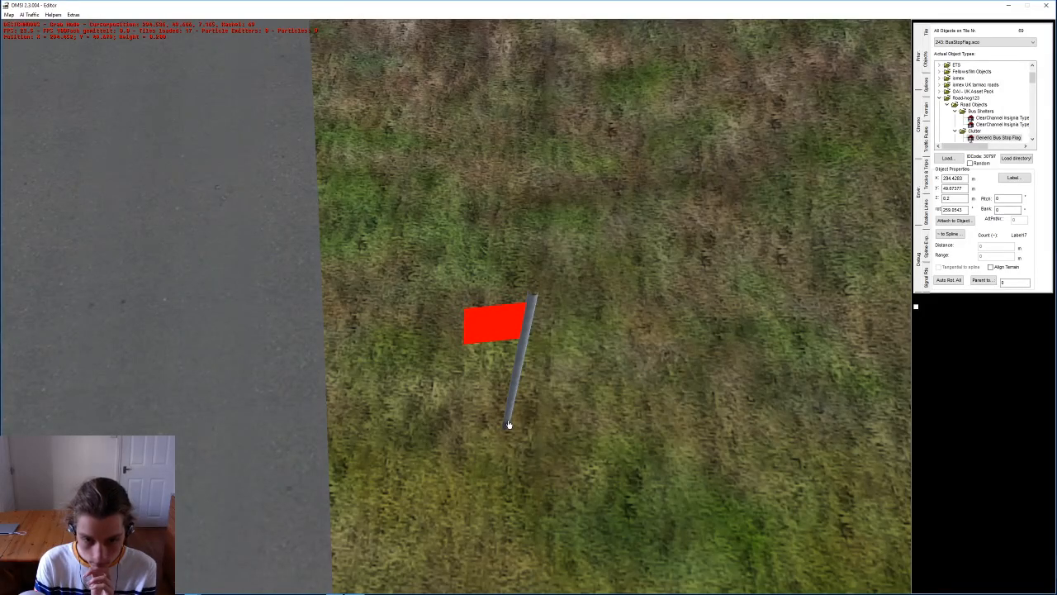
Step: Duplicate the bus stop flag onto the seaward verge and rotate the copy to a heading of about 84°
scroll(507, 419, down, 5)
right_drag(474, 146, 462, 297)
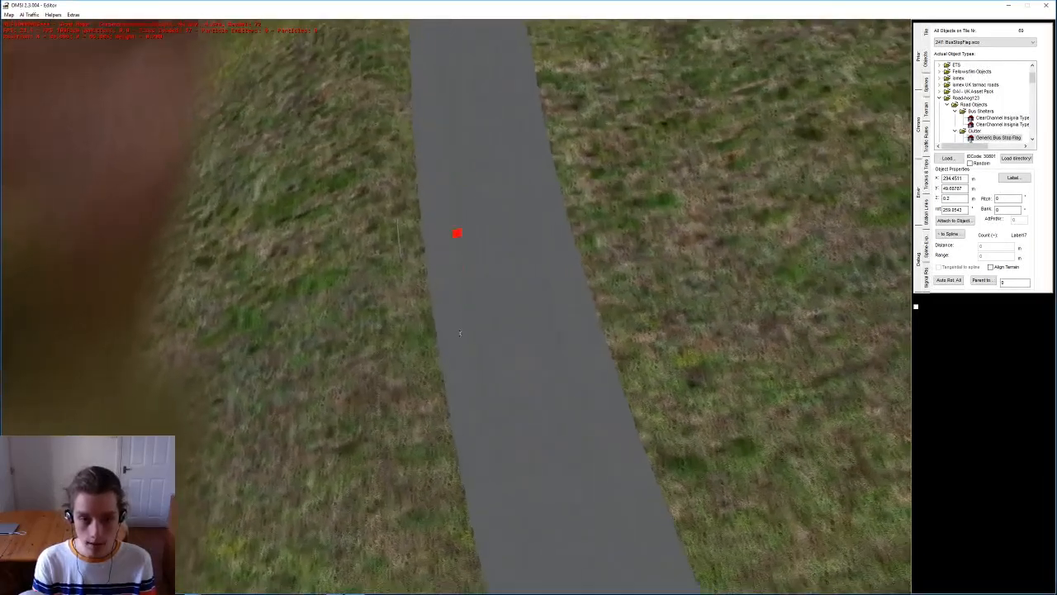
scroll(446, 290, up, 5)
click(385, 289)
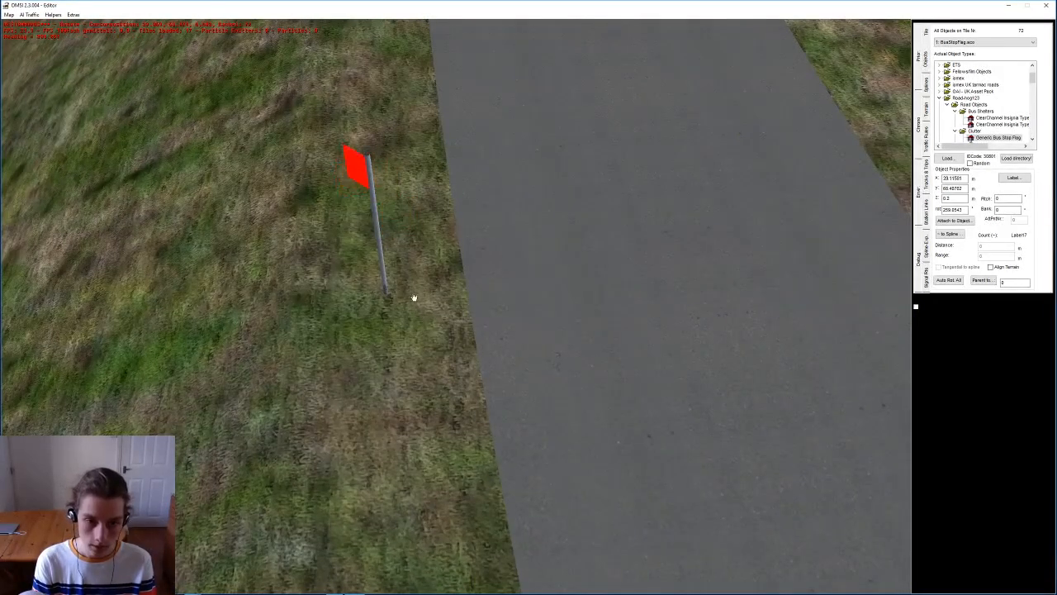
click(324, 300)
Step: Nudge the seaward bus stop flag slightly along the verge and deselect it
middle_drag(325, 301, 440, 282)
right_drag(440, 282, 452, 424)
middle_drag(516, 264, 491, 202)
right_drag(490, 202, 491, 229)
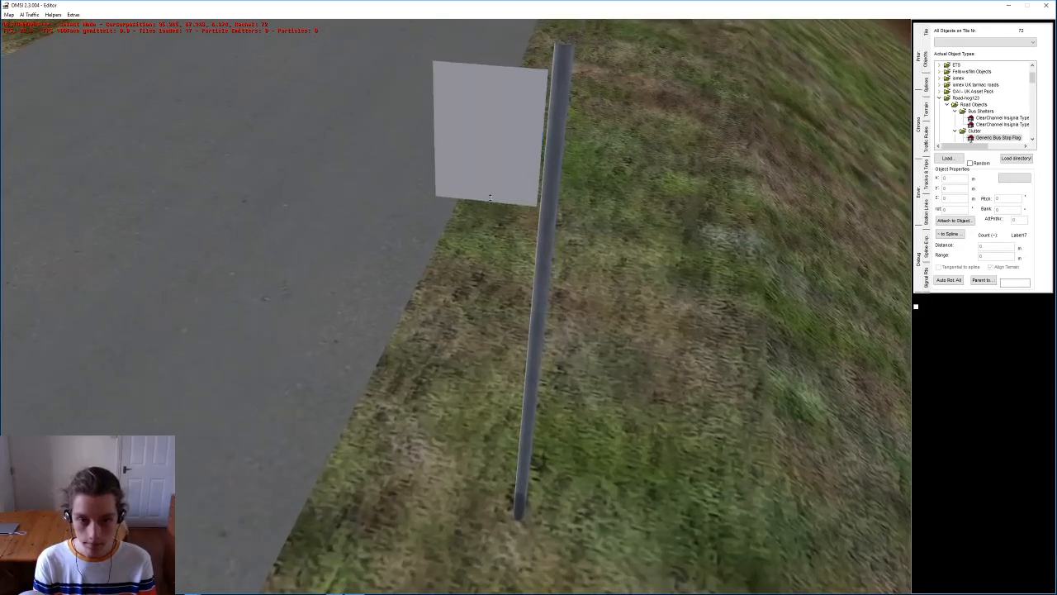
click(517, 512)
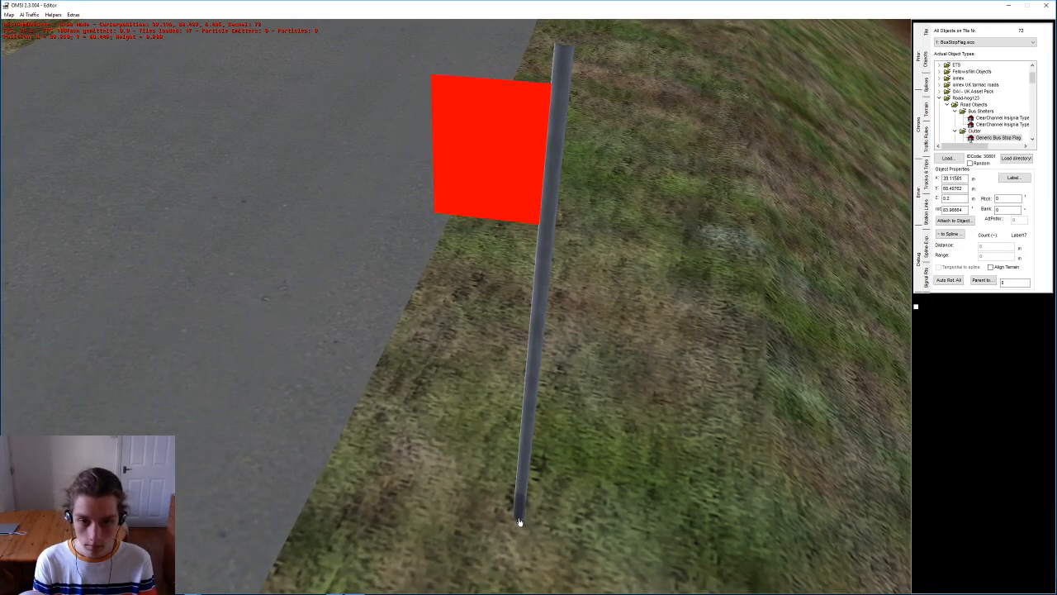
middle_drag(519, 520, 551, 531)
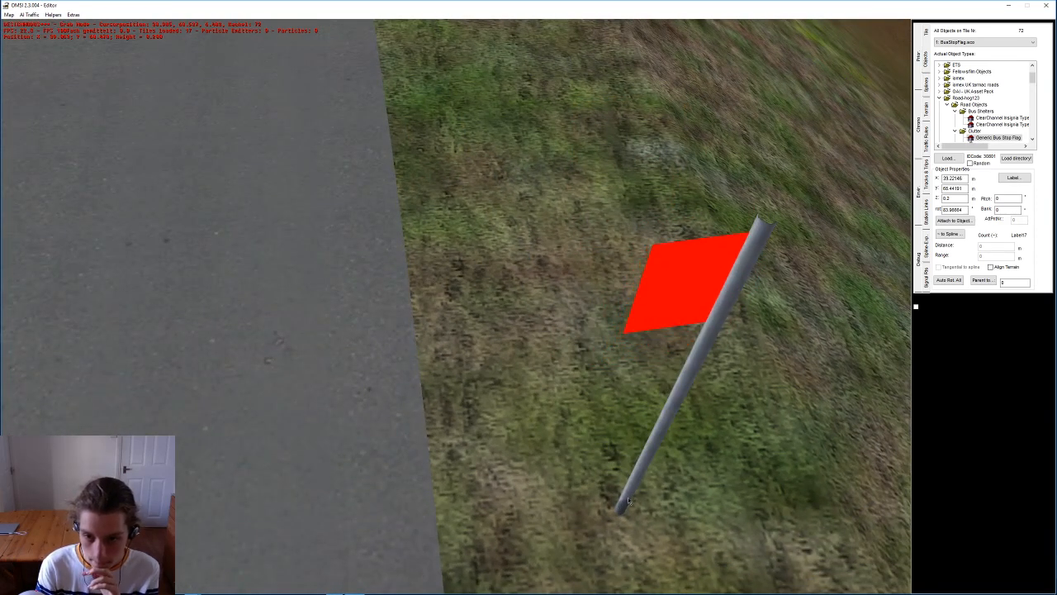
click(625, 503)
click(567, 514)
Step: Add a Generic Bus Stop Timetable object and align it with the pole of the seaward bus stop flag
right_drag(566, 514, 569, 565)
middle_drag(569, 566, 578, 463)
scroll(997, 100, down, 3)
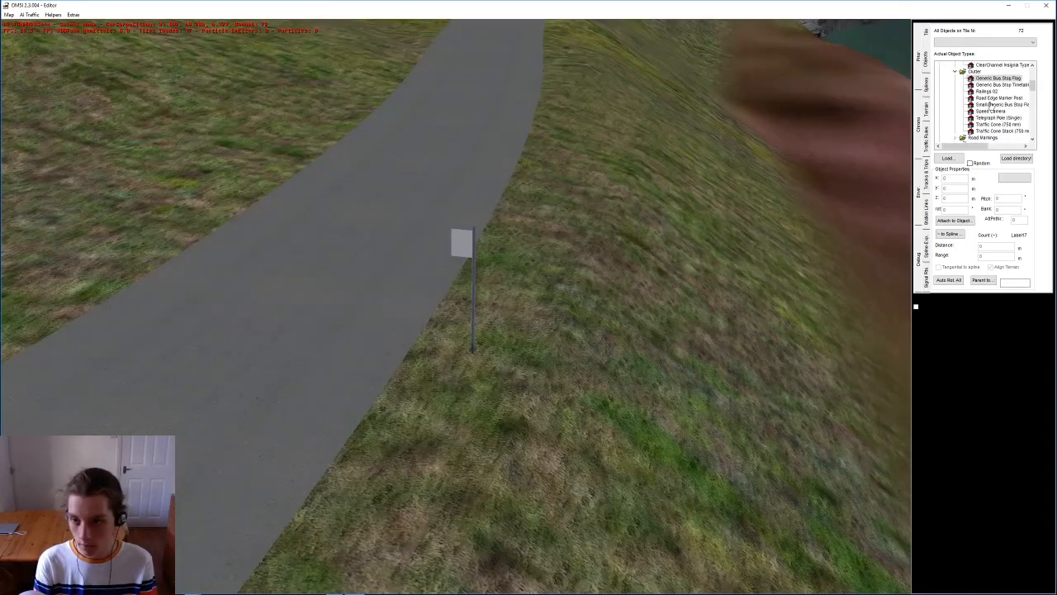
click(1002, 84)
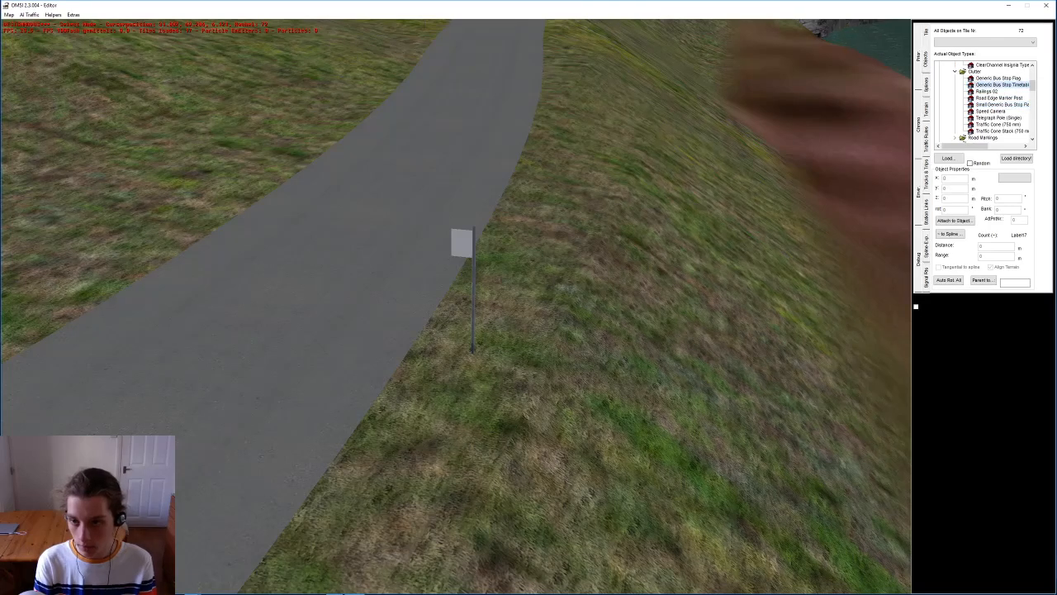
right_drag(677, 265, 459, 451)
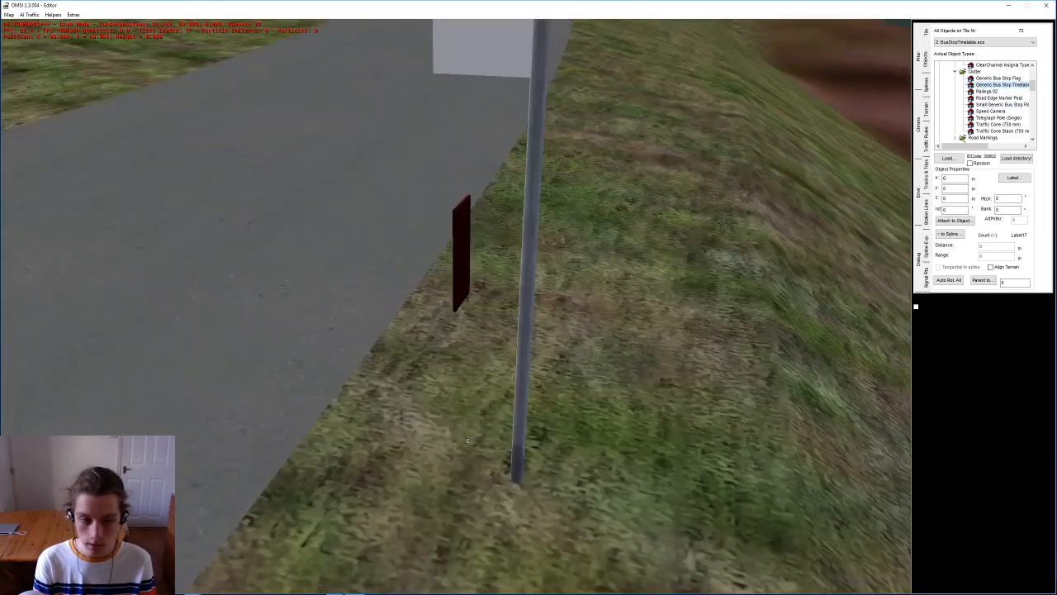
click(516, 491)
middle_drag(516, 490, 570, 467)
scroll(570, 468, down, 1)
key(g)
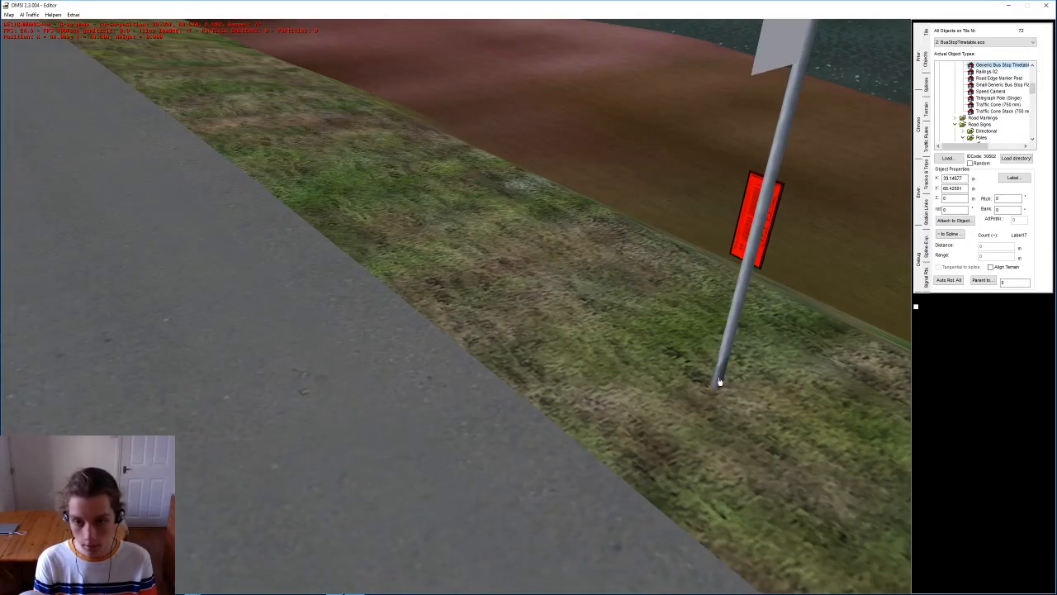
click(718, 391)
right_drag(699, 404, 570, 338)
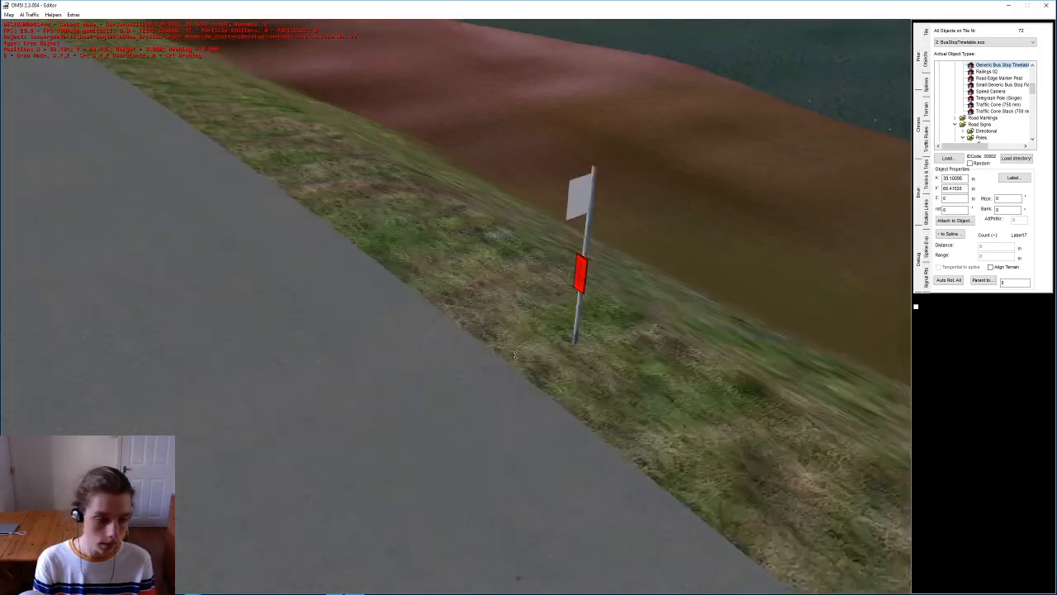
Step: Duplicate the timetable onto the inland bus stop's pole and rotate it to a heading of about 216°
middle_drag(569, 339, 480, 411)
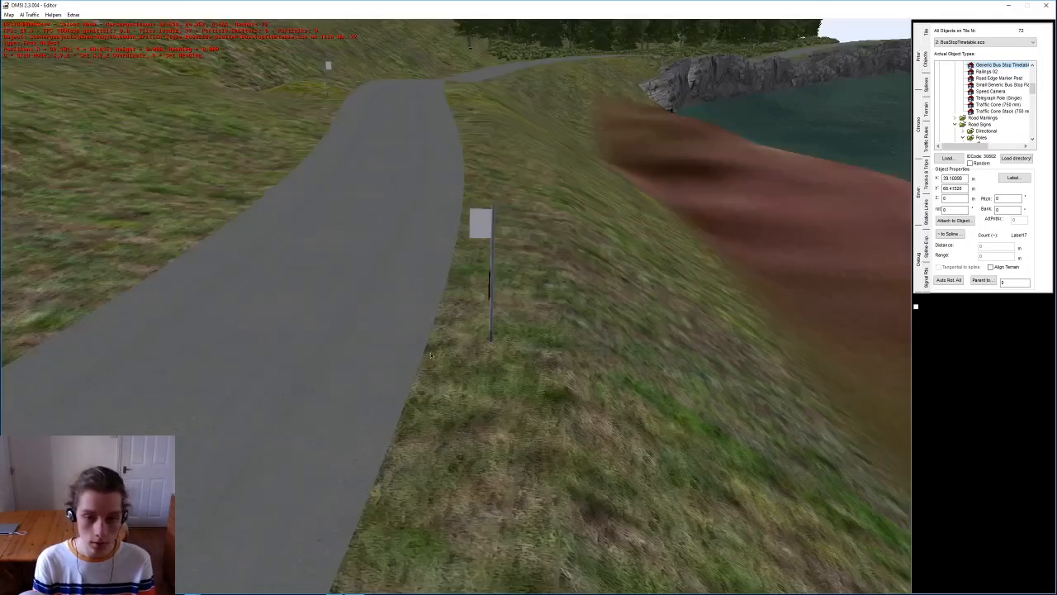
key(Up)
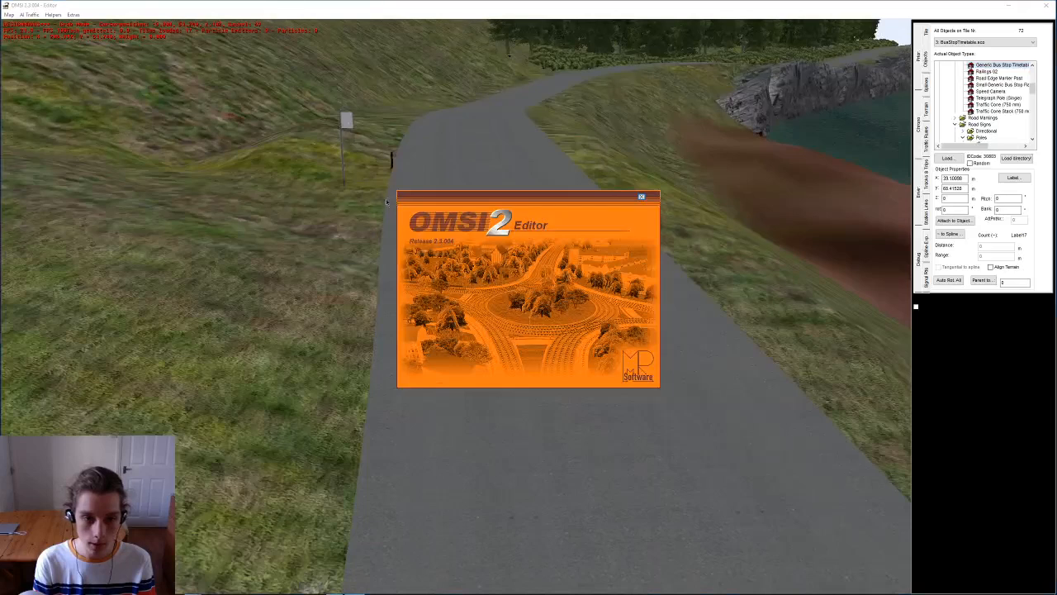
middle_drag(446, 318, 362, 265)
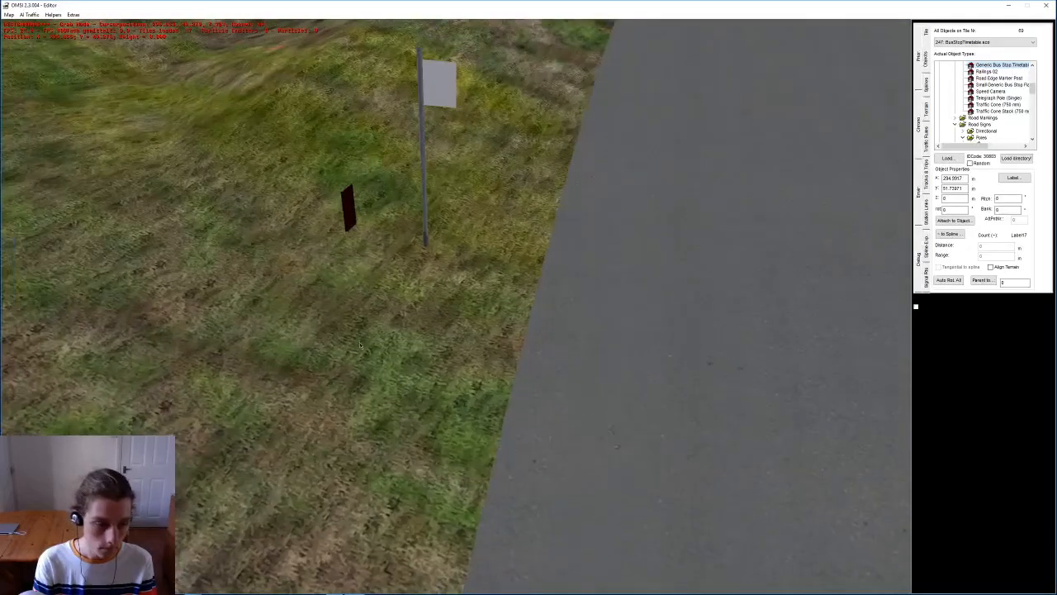
right_drag(361, 265, 356, 351)
middle_drag(422, 224, 440, 248)
click(447, 375)
key(r)
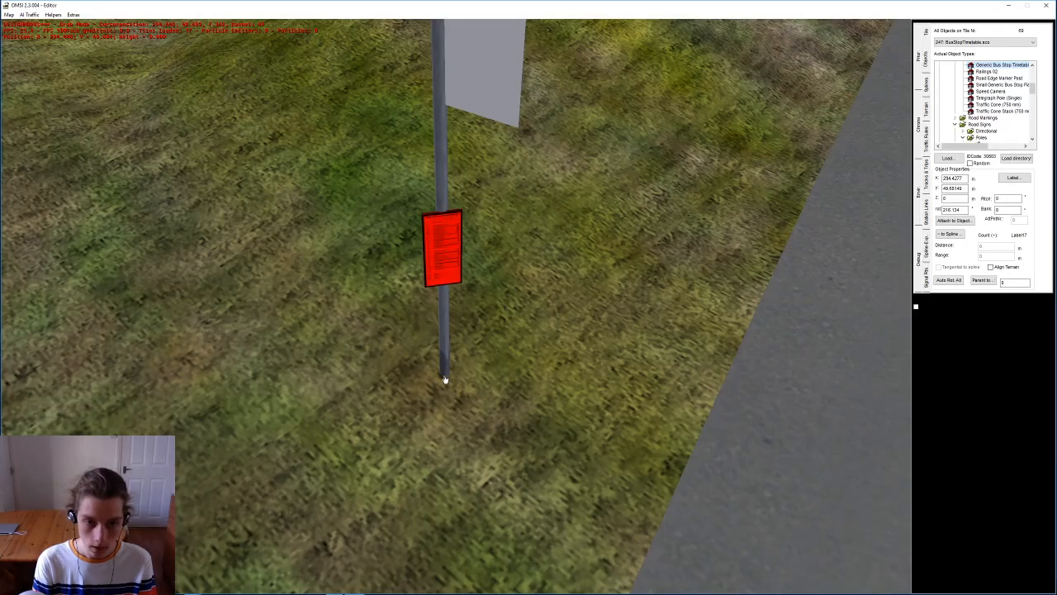
Step: Deselect the timetable at the inland stop and save the map
click(406, 403)
right_drag(405, 403, 438, 387)
middle_drag(437, 387, 543, 347)
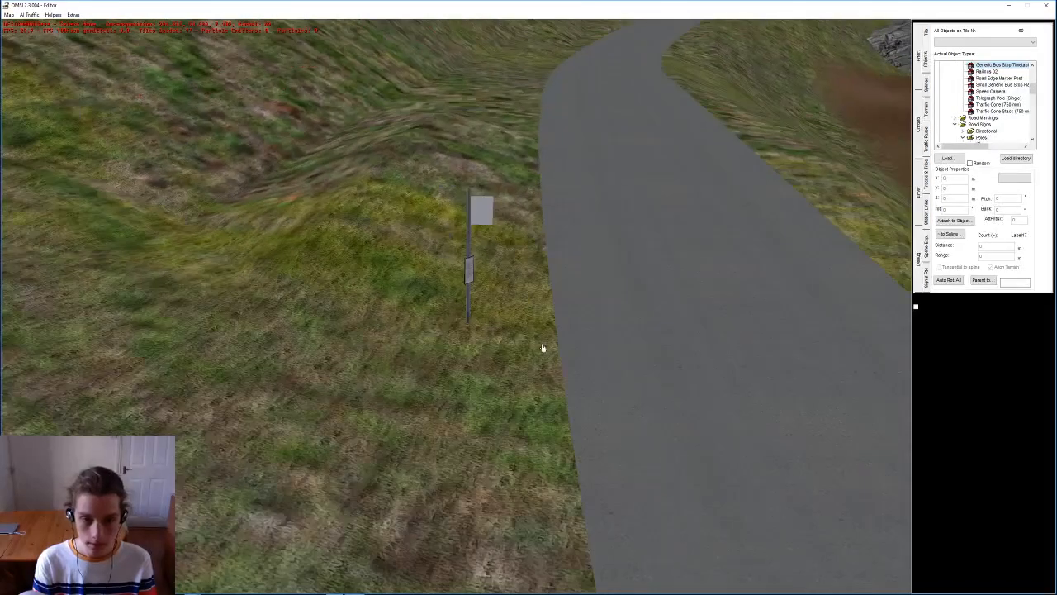
key(ctrl+s)
Step: Try placing a Railings 02 section beside the inland bus stop and delete it
click(986, 71)
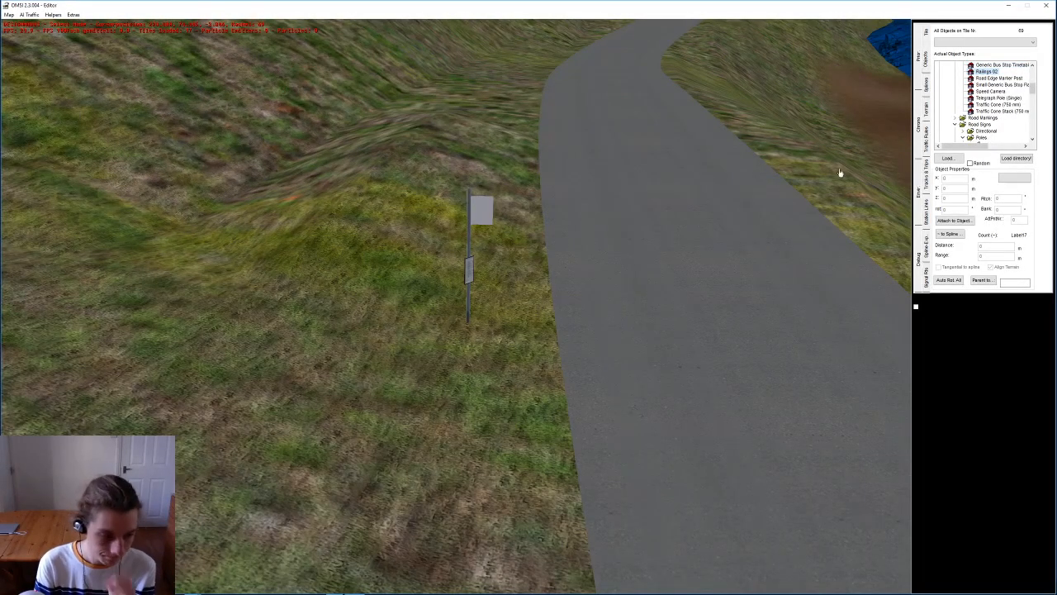
click(544, 315)
middle_drag(528, 308, 545, 283)
key(Delete)
click(427, 274)
middle_drag(427, 276, 427, 260)
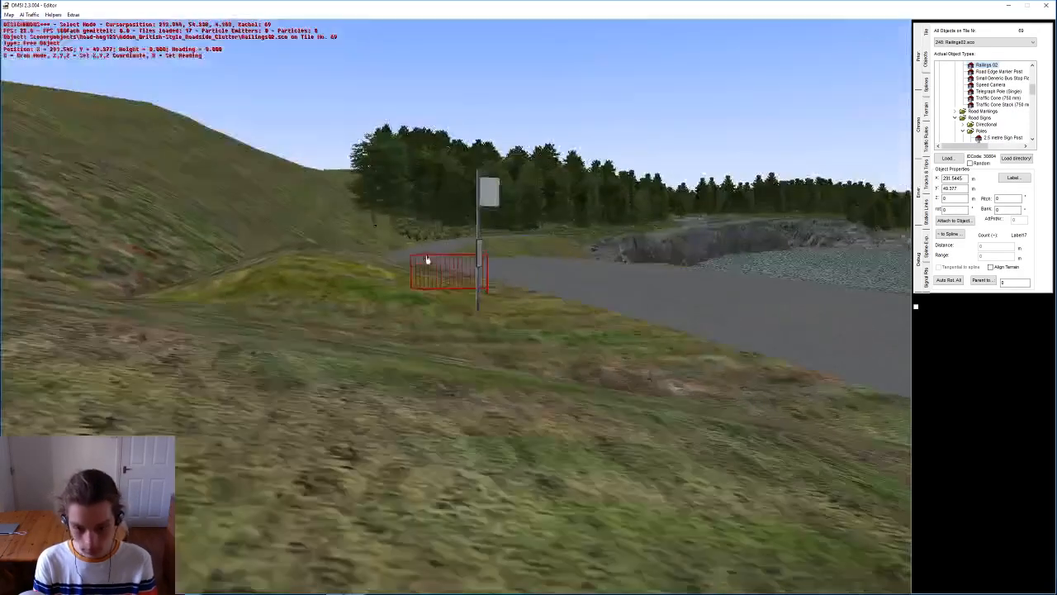
key(Delete)
Step: Align the terrain to the road spline beside the inland bus stop using a steeper dam angle
middle_drag(549, 297, 601, 423)
click(925, 107)
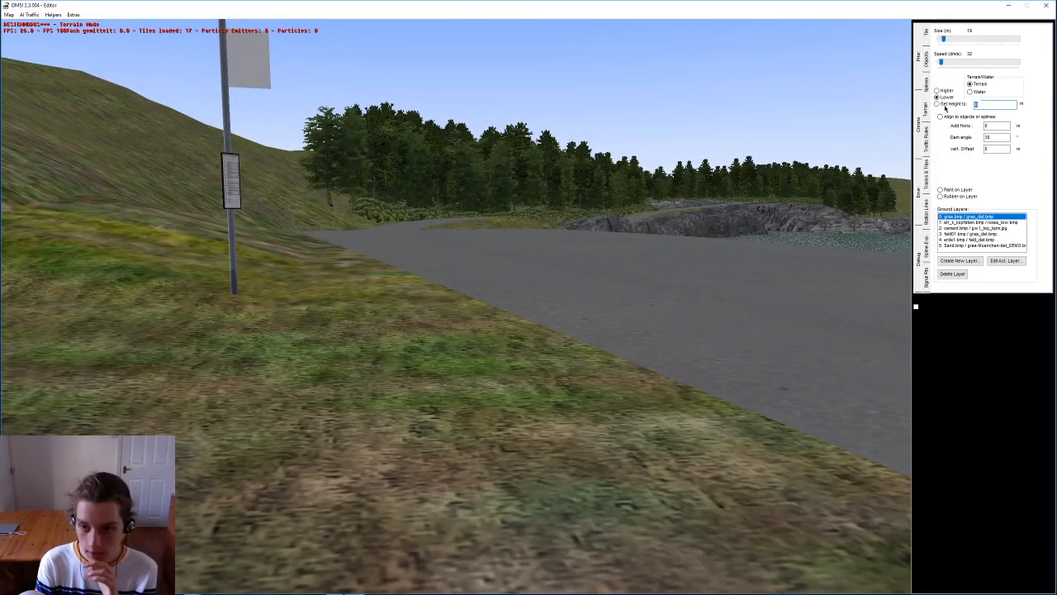
middle_drag(781, 144, 813, 124)
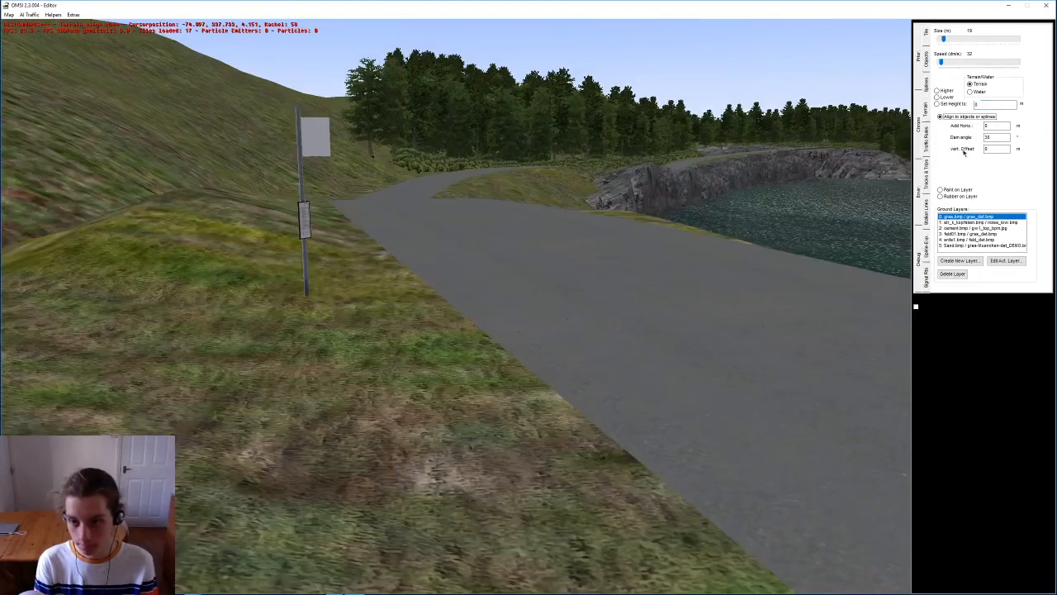
text(55)
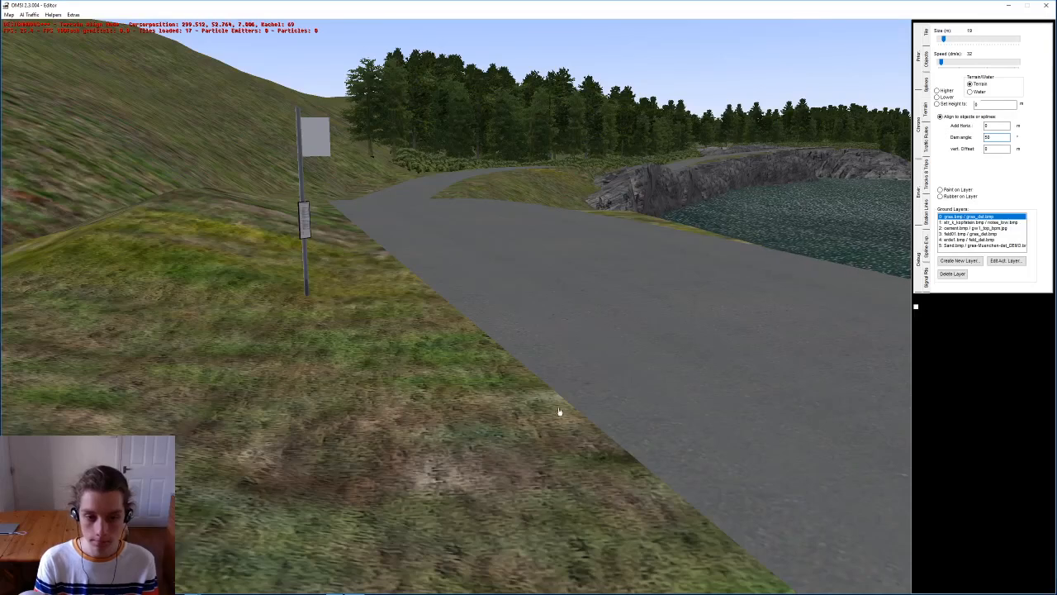
click(565, 370)
middle_drag(611, 189, 636, 168)
right_drag(636, 168, 582, 324)
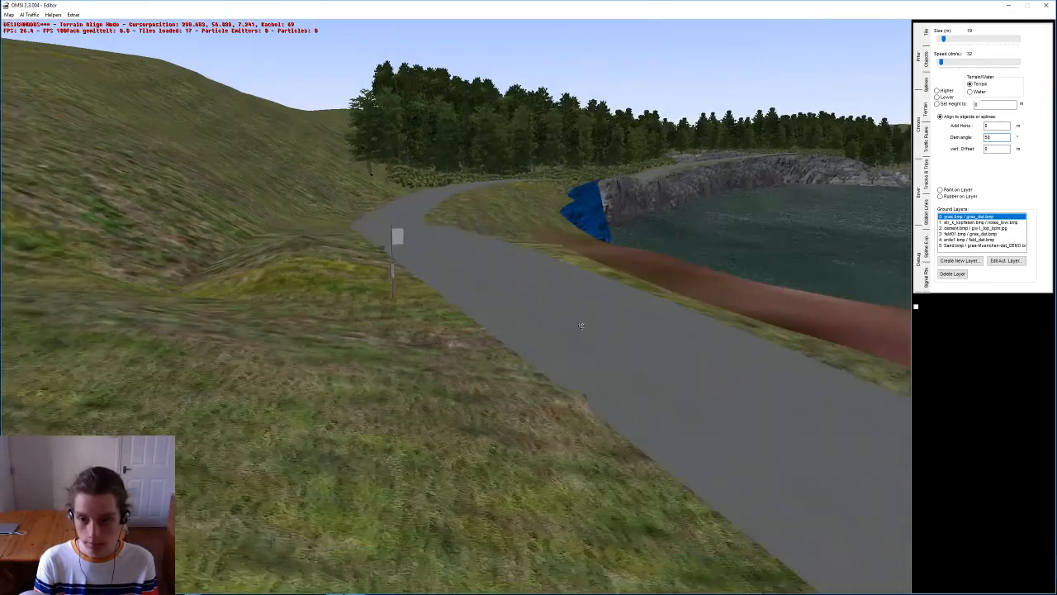
middle_drag(582, 324, 574, 341)
click(574, 341)
middle_drag(468, 360, 491, 357)
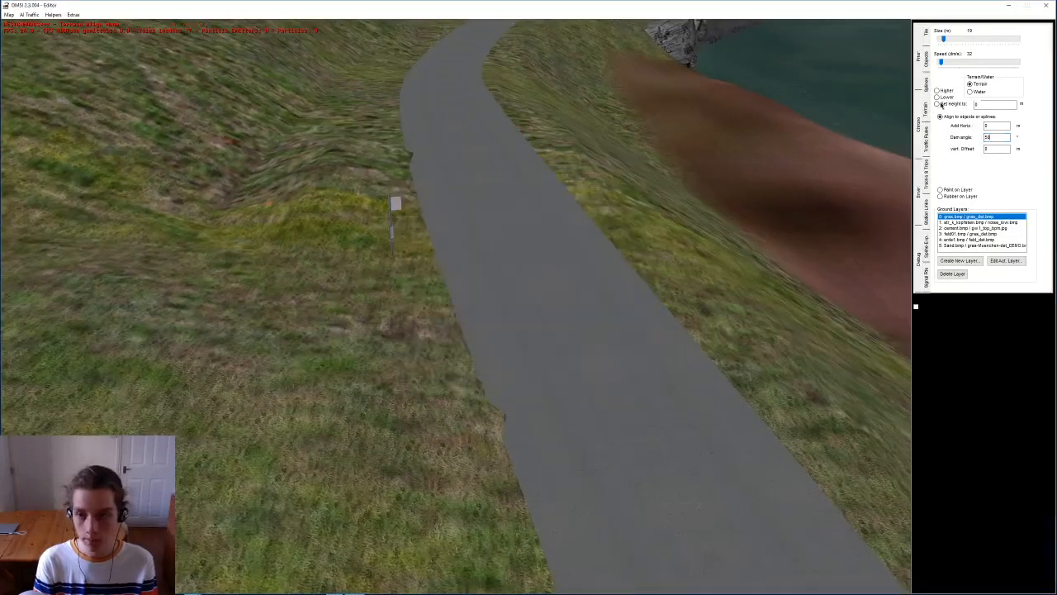
Step: Lower the terrain along the road edge near the inland bus stop with the brush speed set to 11
click(947, 97)
mouse_move(790, 157)
middle_down()
mouse_move(791, 135)
mouse_move(786, 143)
middle_up()
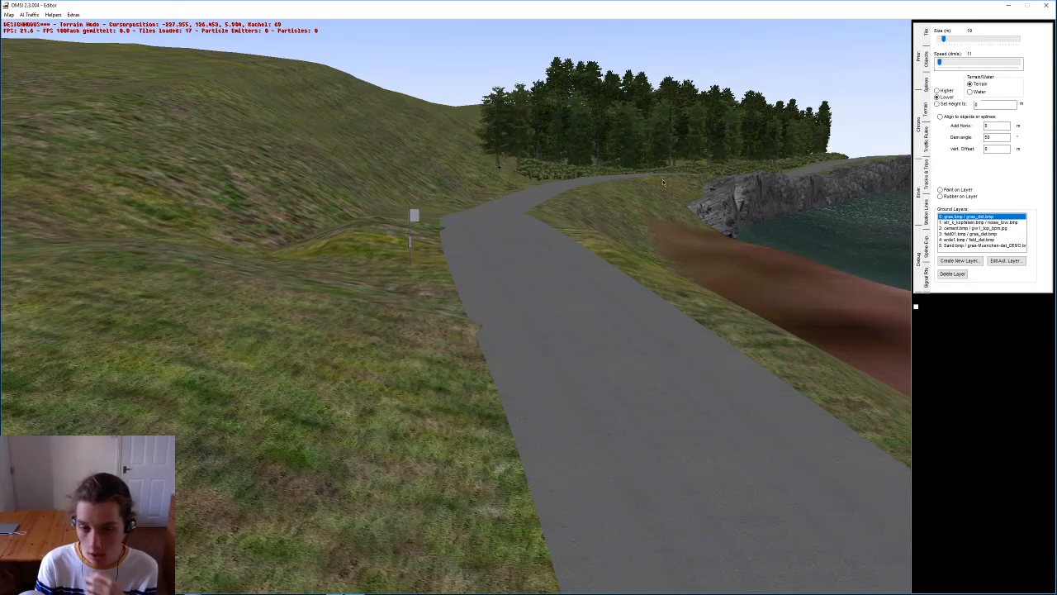
middle_drag(394, 256, 394, 266)
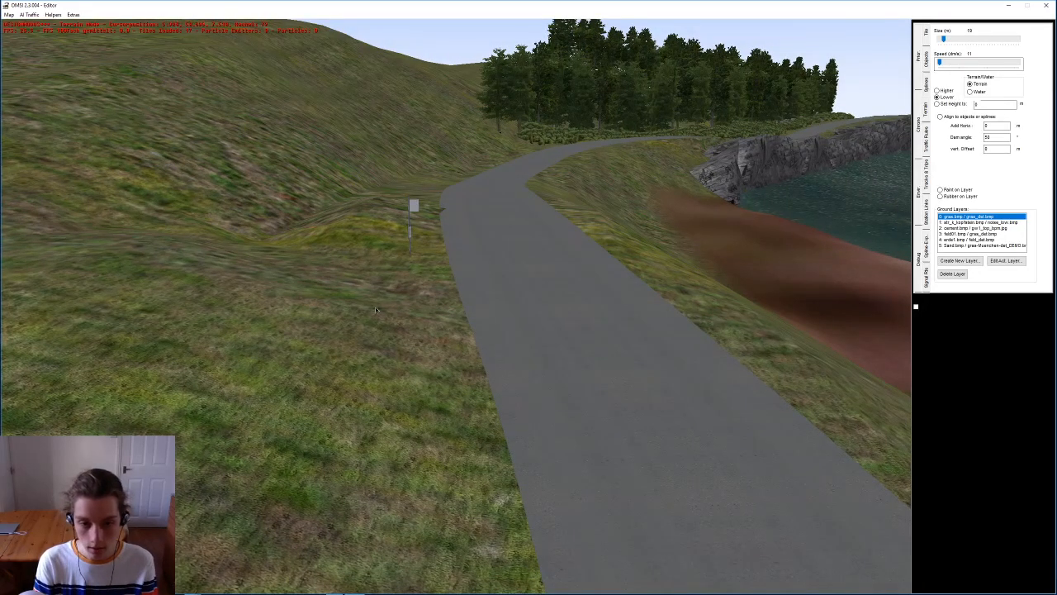
middle_drag(394, 265, 430, 264)
click(418, 318)
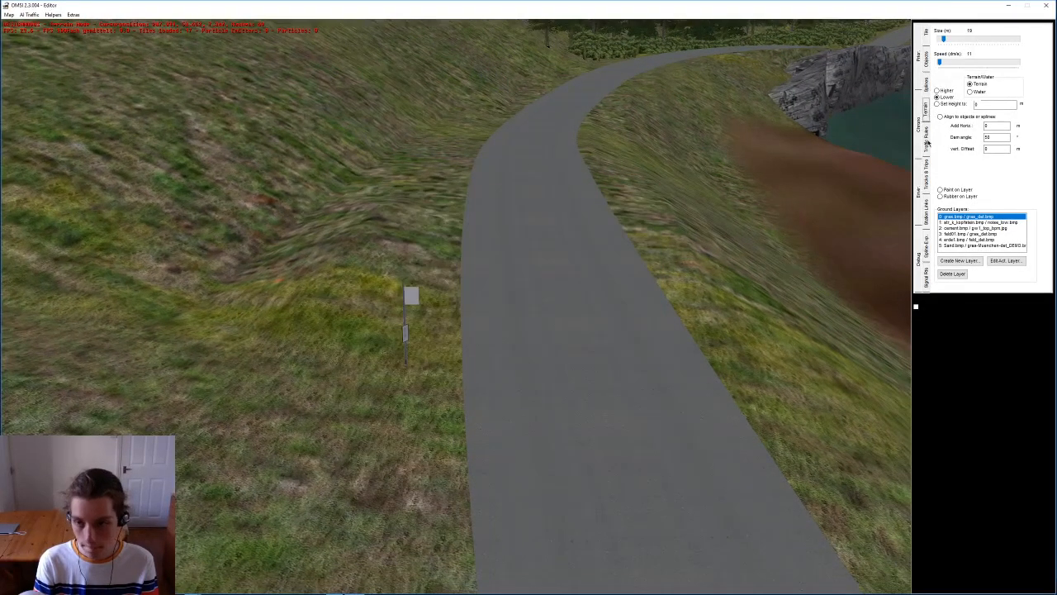
Step: Paint the Sand.bmp ground layer around the inland bus stop pole with a brush size of 1 m
click(944, 246)
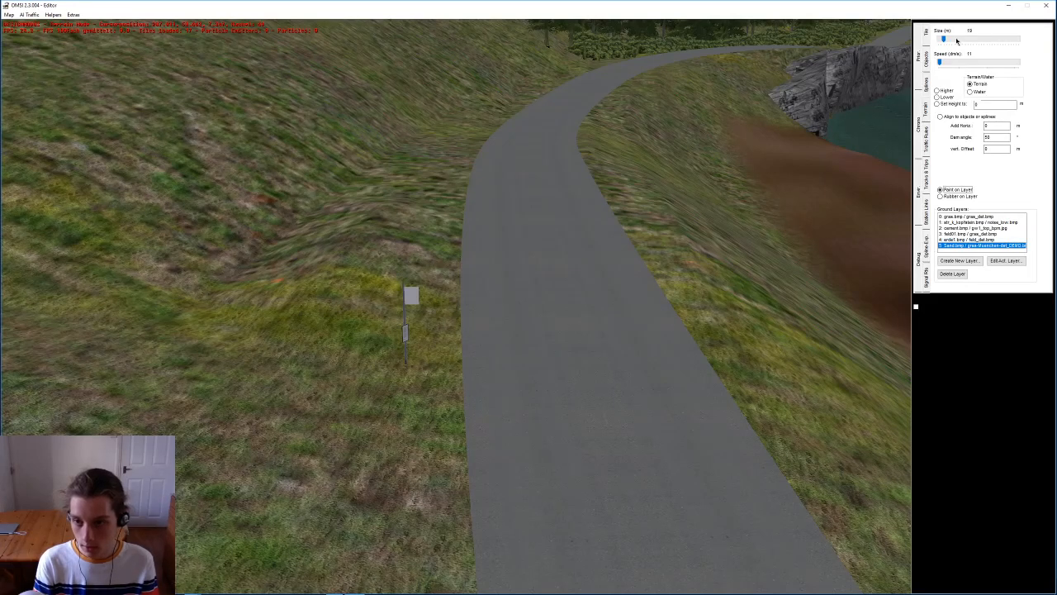
drag(946, 40, 937, 39)
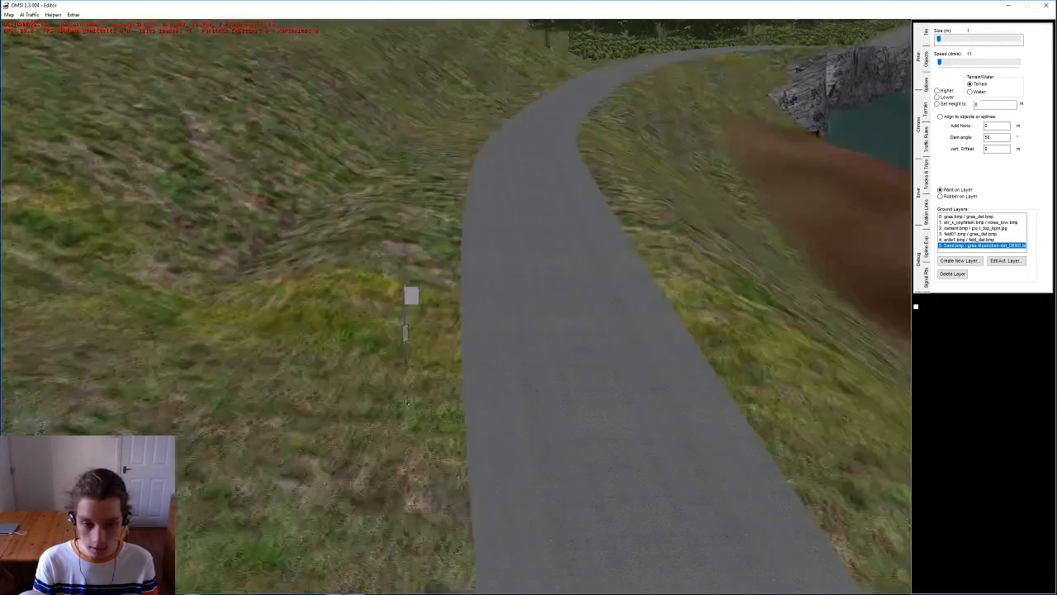
mouse_move(346, 415)
mouse_down()
mouse_move(413, 388)
mouse_move(453, 441)
mouse_move(471, 417)
mouse_up()
Step: Paint sand on the grass around the seaward bus stop pole with the same brush
middle_drag(545, 335, 550, 339)
right_drag(550, 338, 624, 373)
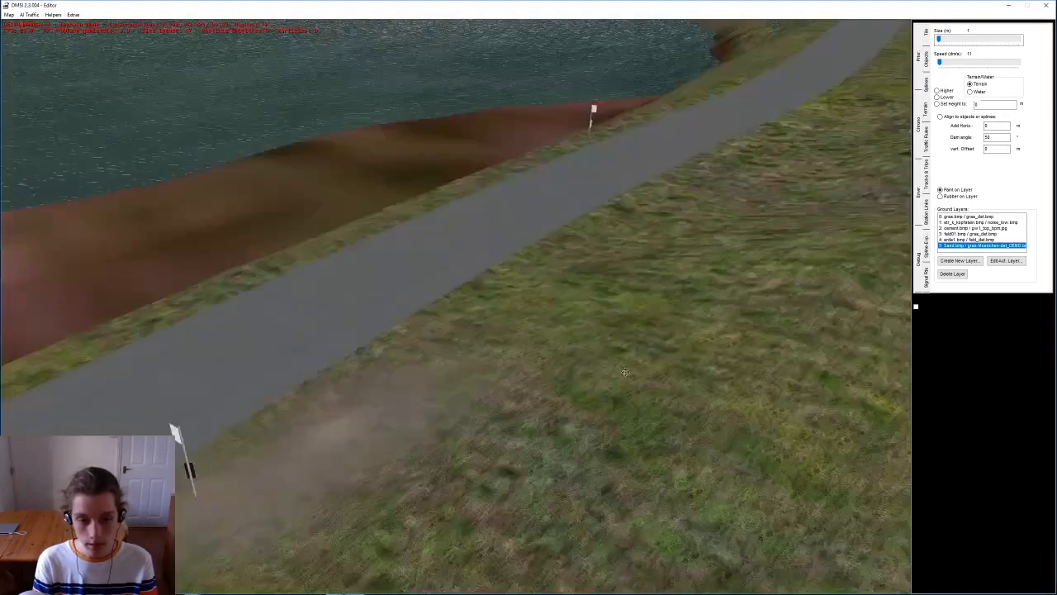
middle_drag(564, 190, 495, 468)
right_drag(496, 468, 442, 365)
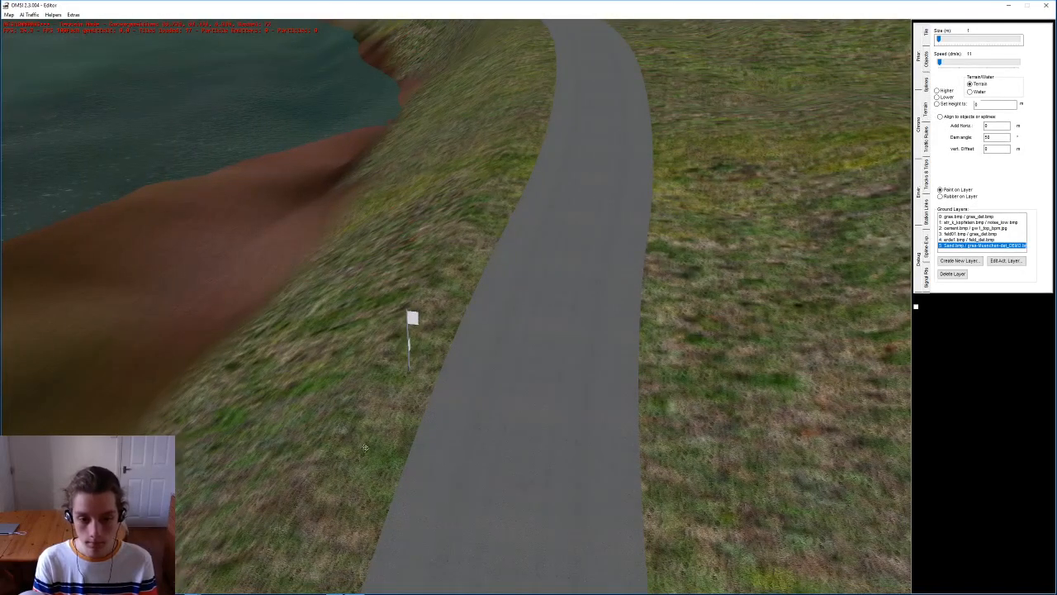
mouse_move(300, 396)
mouse_down()
mouse_move(373, 370)
mouse_move(351, 466)
mouse_up()
Step: Dab scattered sand patches over the inland grass slope opposite the seaward bus stop
middle_drag(727, 264, 641, 359)
right_drag(640, 359, 632, 371)
middle_drag(631, 371, 674, 378)
right_drag(674, 378, 686, 293)
middle_drag(686, 293, 660, 347)
right_drag(661, 347, 654, 286)
middle_drag(653, 287, 845, 231)
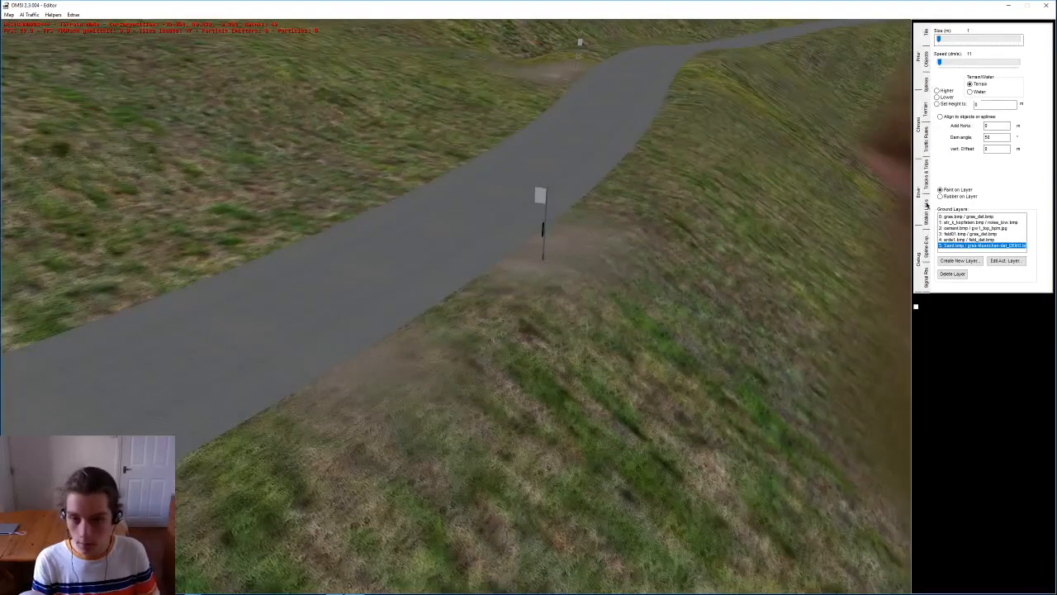
click(308, 208)
click(470, 116)
right_drag(253, 250, 256, 289)
mouse_move(256, 289)
middle_down()
mouse_move(262, 343)
mouse_move(324, 303)
mouse_move(411, 312)
middle_up()
click(289, 359)
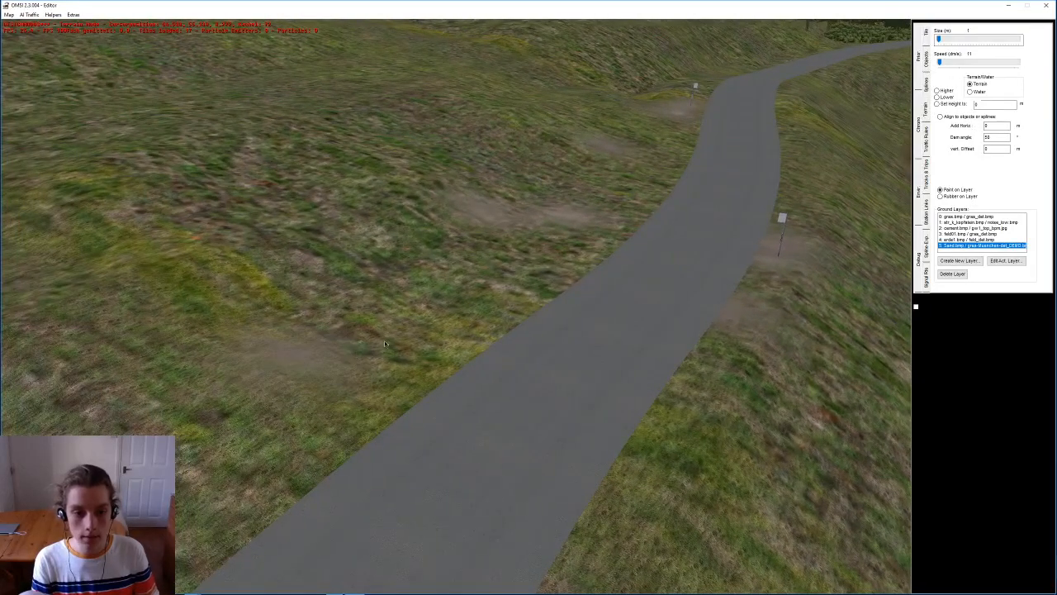
click(446, 217)
click(421, 298)
click(576, 202)
click(594, 151)
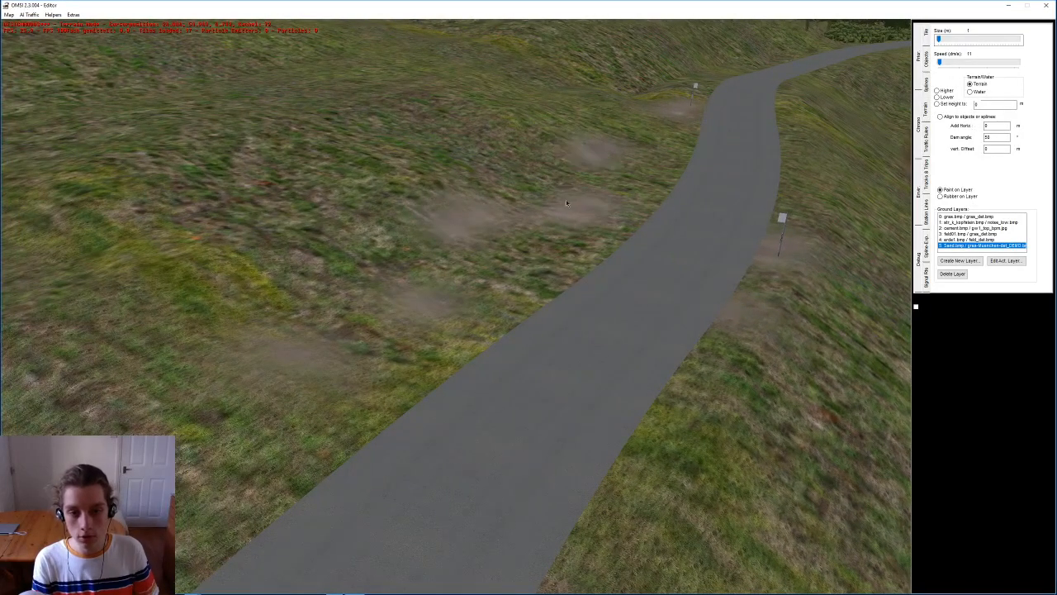
Step: Dab more sand onto the inland grass slope between the two bus stops and beside the inland stop
click(538, 251)
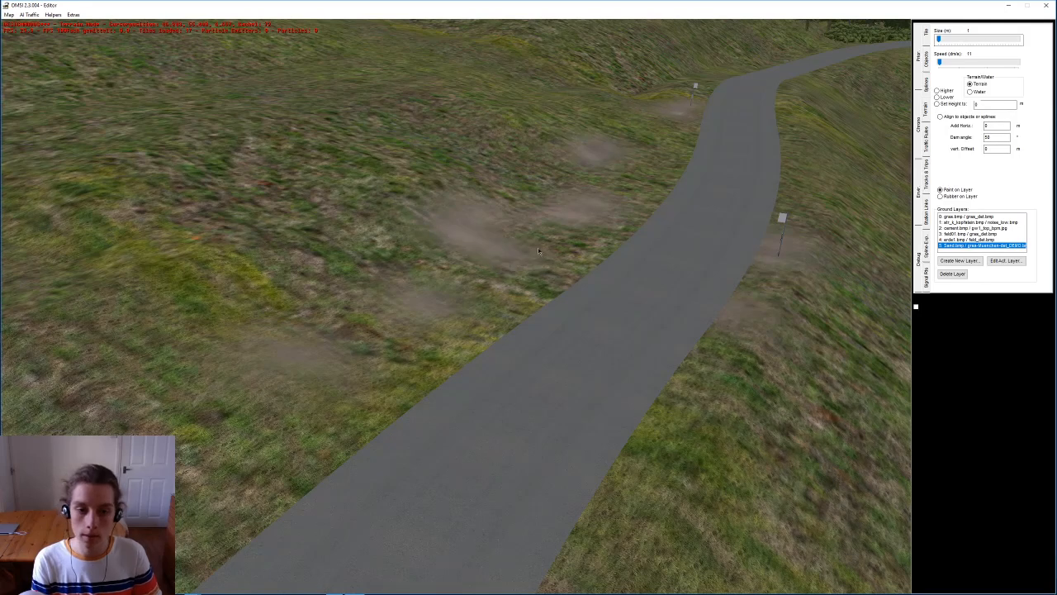
click(564, 154)
middle_drag(580, 149, 531, 242)
click(581, 312)
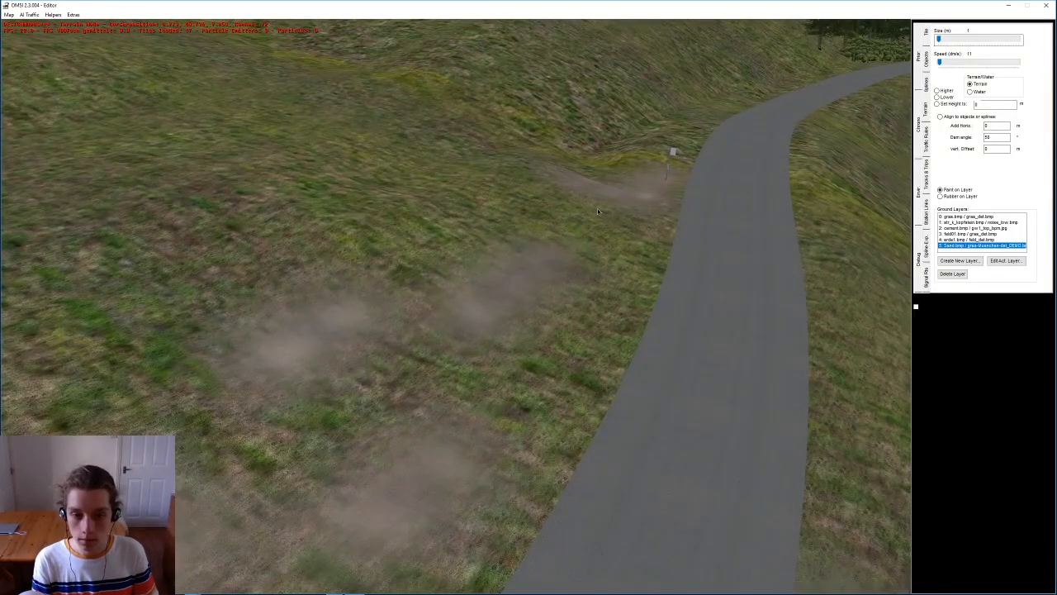
mouse_move(498, 216)
middle_down()
mouse_move(489, 256)
mouse_move(536, 289)
mouse_move(568, 366)
mouse_move(530, 311)
middle_up()
Step: Erase part of the Sand.bmp layer on the grass behind the inland bus stop pole
click(967, 191)
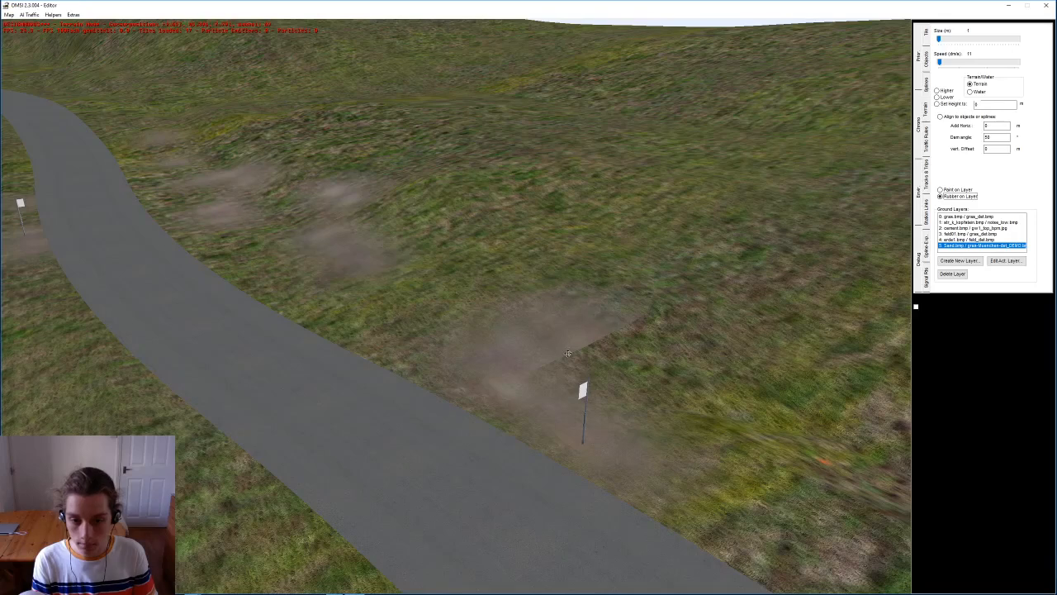
drag(576, 368, 530, 288)
mouse_move(544, 274)
middle_down()
mouse_move(497, 261)
mouse_move(491, 276)
mouse_move(476, 246)
middle_up()
Step: Paint sand over a broad area of the inland slope opposite the seaward bus stop with a brush size of 4 m
click(939, 40)
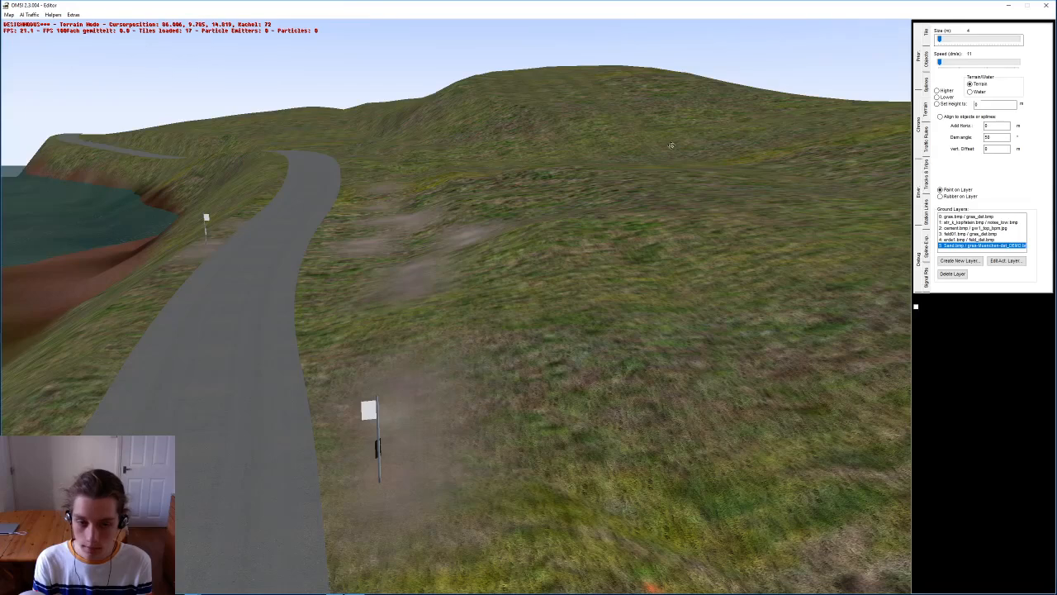
middle_drag(672, 146, 661, 183)
drag(388, 285, 385, 318)
mouse_move(368, 228)
mouse_down()
mouse_move(462, 231)
mouse_move(455, 178)
mouse_move(434, 149)
mouse_move(532, 185)
mouse_up()
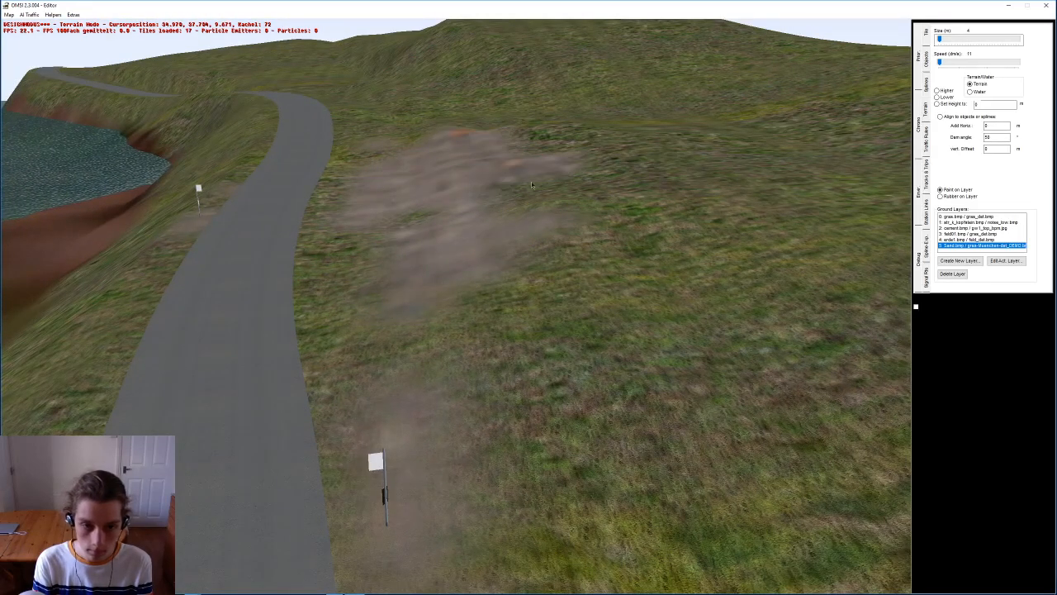
drag(403, 164, 405, 141)
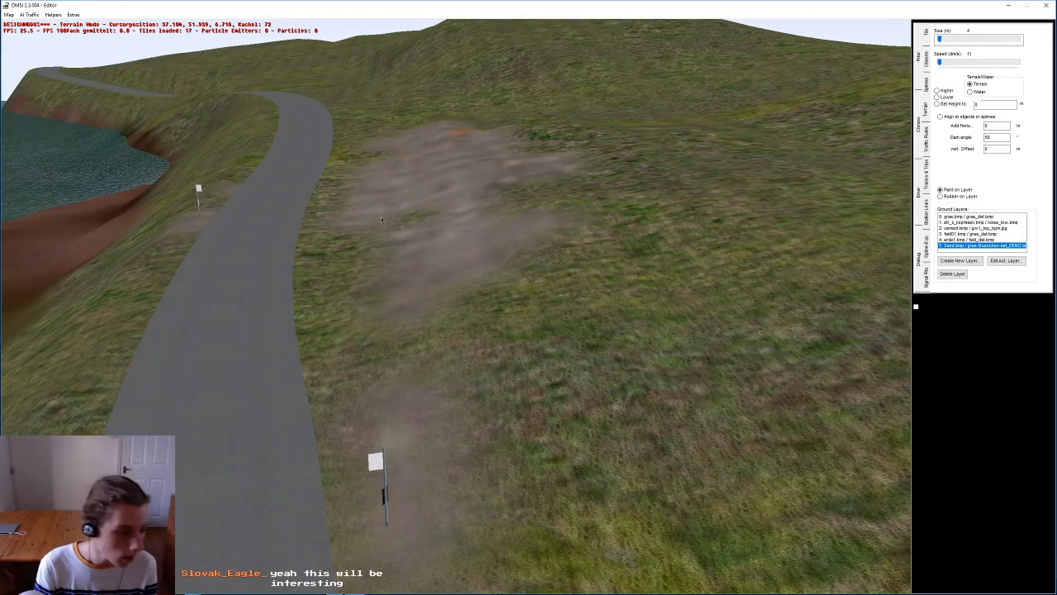
mouse_move(375, 250)
middle_down()
mouse_move(386, 221)
mouse_move(436, 238)
middle_up()
drag(488, 354, 430, 381)
mouse_move(411, 319)
mouse_down()
mouse_move(421, 285)
mouse_move(396, 152)
mouse_up()
mouse_move(396, 152)
middle_down()
mouse_move(455, 198)
mouse_move(460, 260)
mouse_move(374, 256)
mouse_move(661, 235)
middle_up()
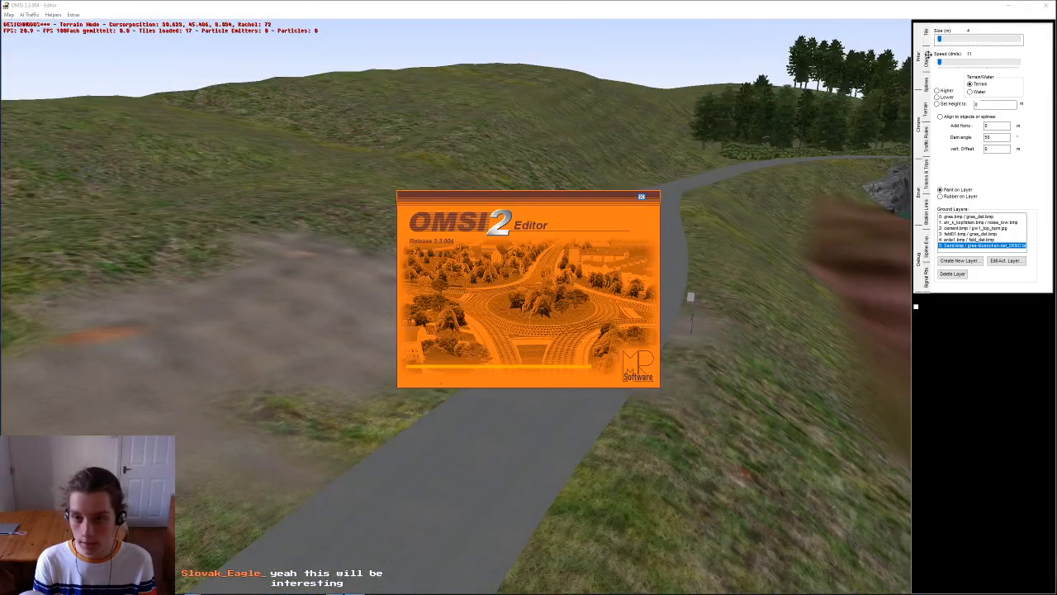
Step: Load the whole Flora 3 scenery object directory from Sceneryobjects\UKDT\iomex
click(1006, 157)
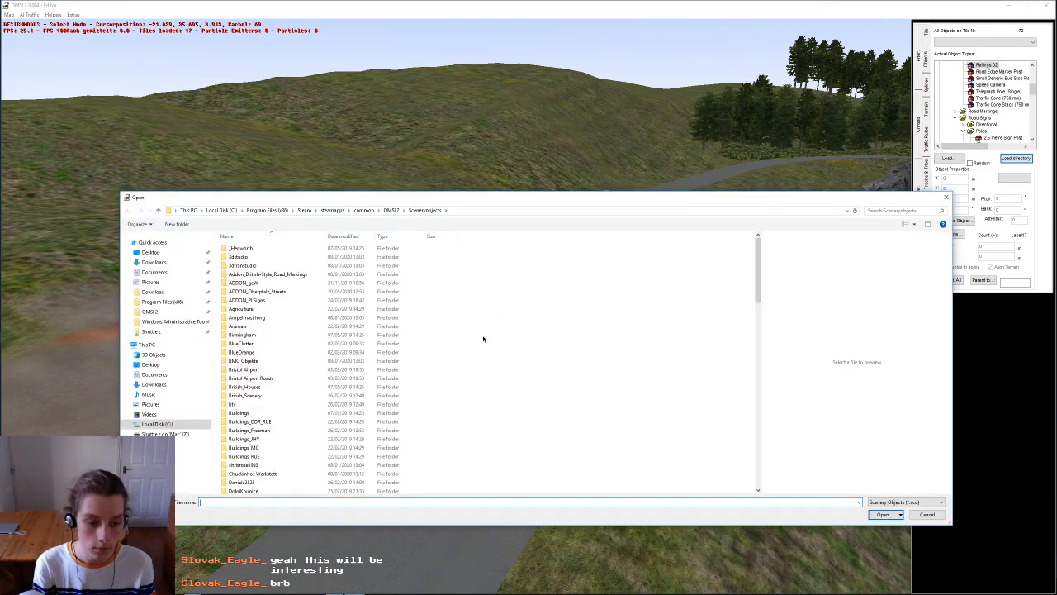
scroll(399, 387, down, 15)
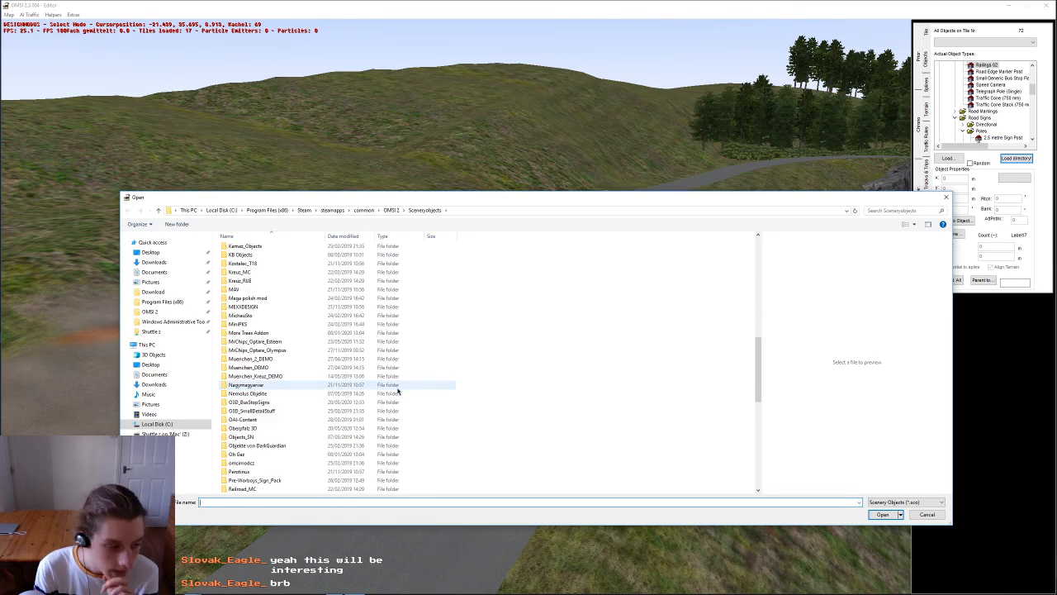
scroll(363, 406, down, 10)
click(354, 410)
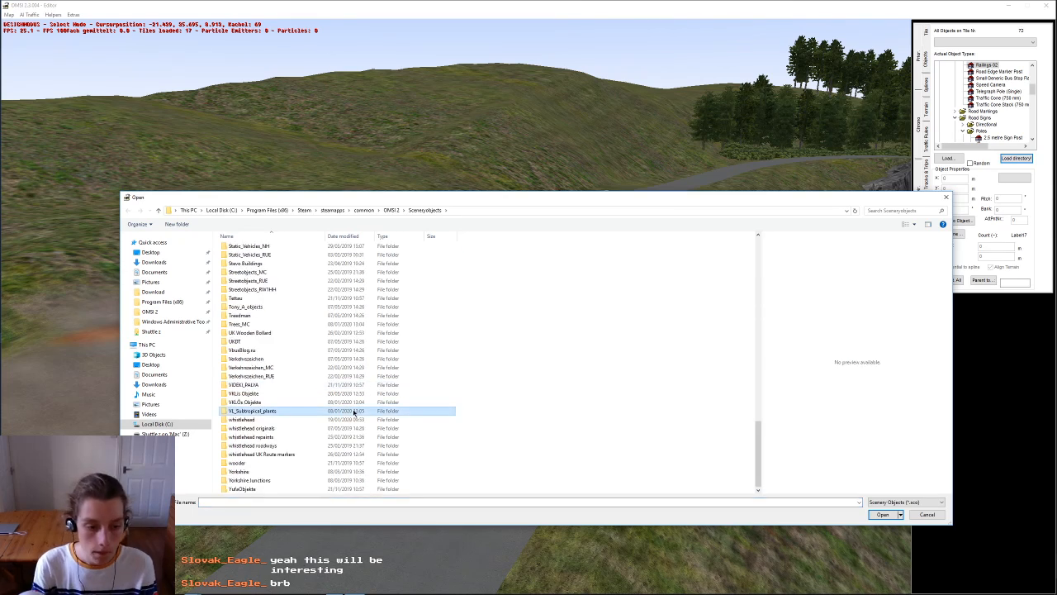
double_click(330, 341)
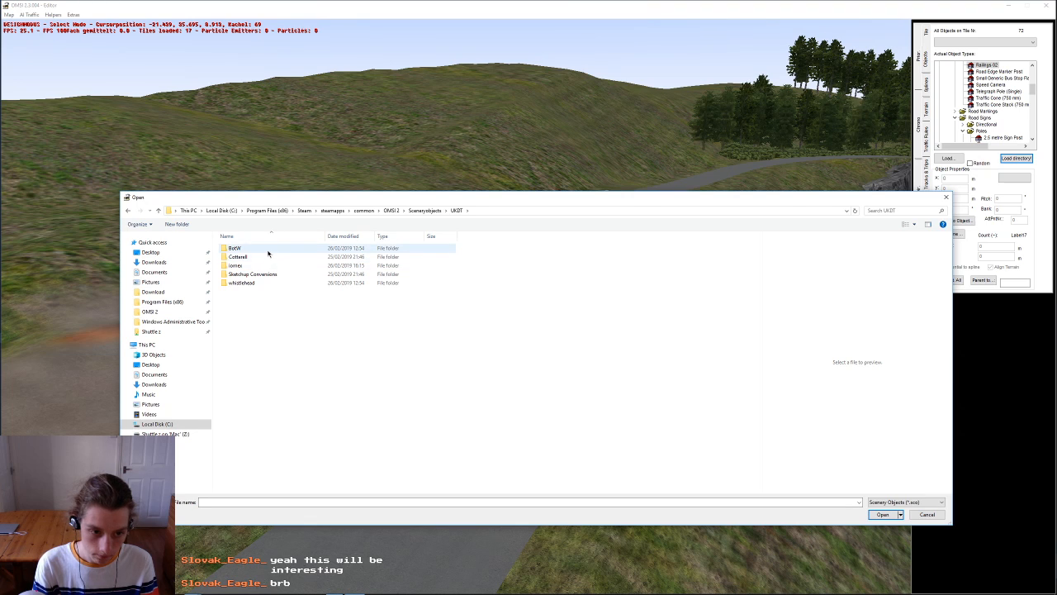
double_click(246, 265)
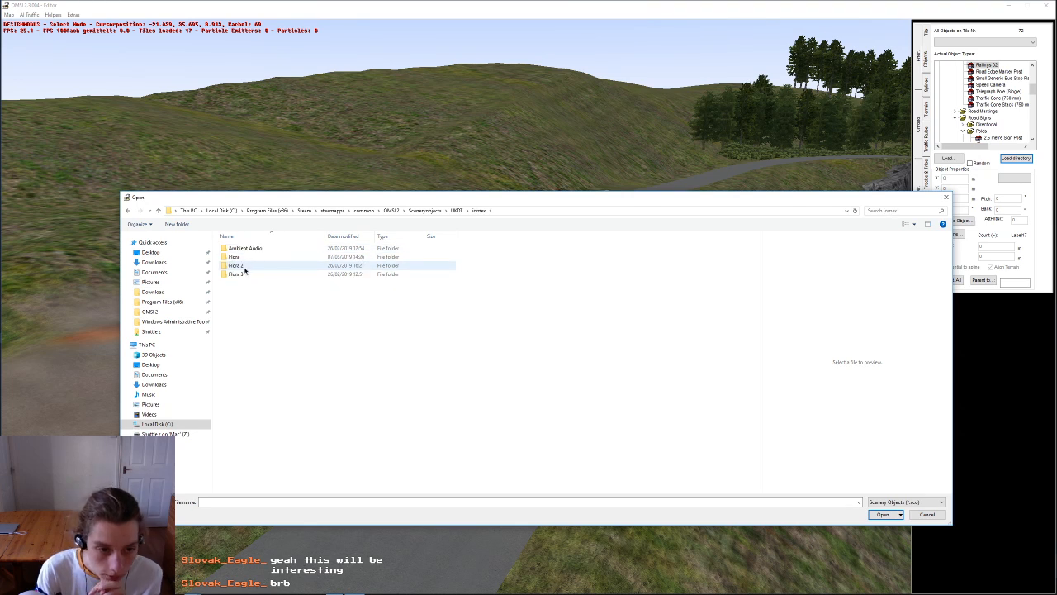
double_click(237, 274)
click(307, 367)
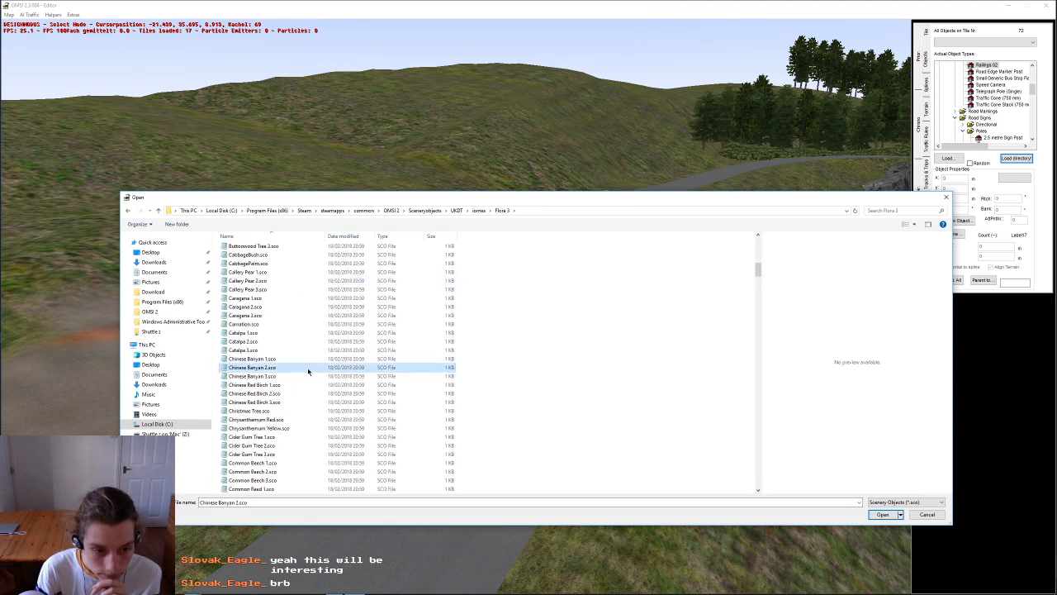
scroll(307, 371, down, 15)
click(882, 515)
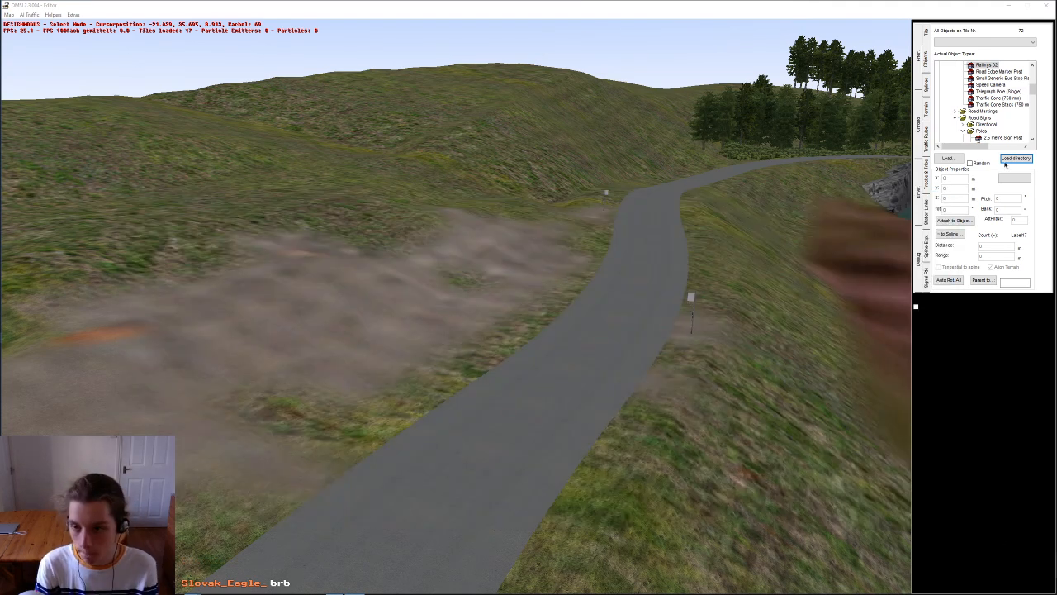
Step: Try out Texas Sage 1 and Silver Cassia 2 shrubs on the sandy area beside the road
click(1032, 89)
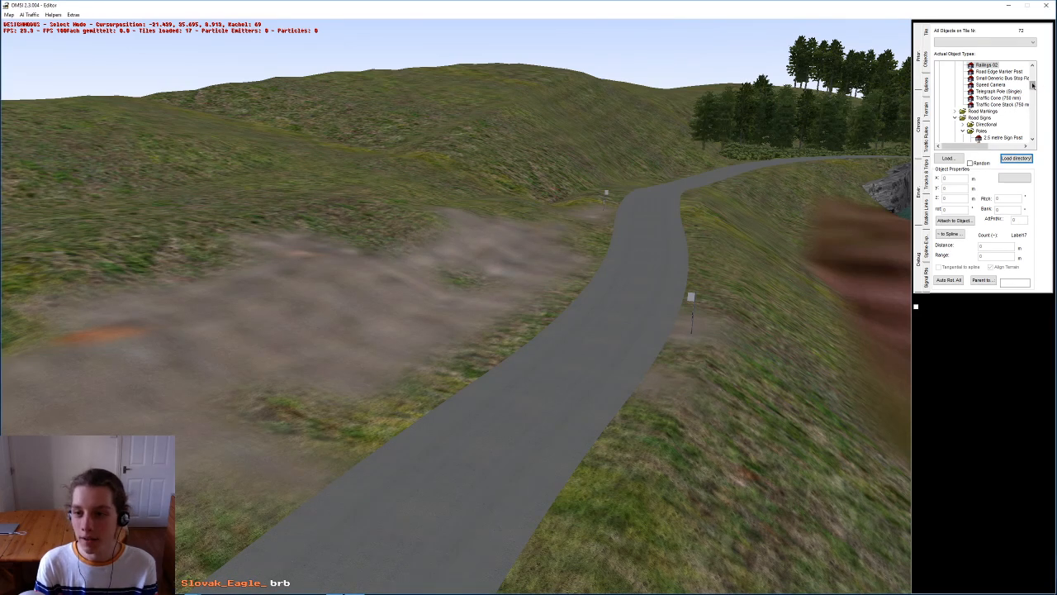
drag(1032, 85, 1015, 110)
click(970, 124)
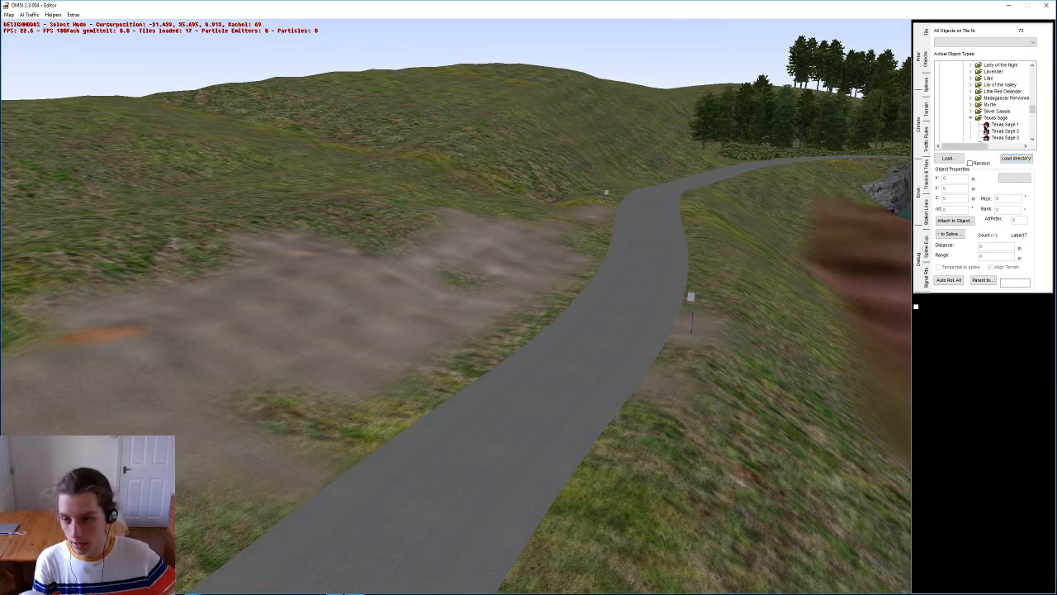
click(401, 358)
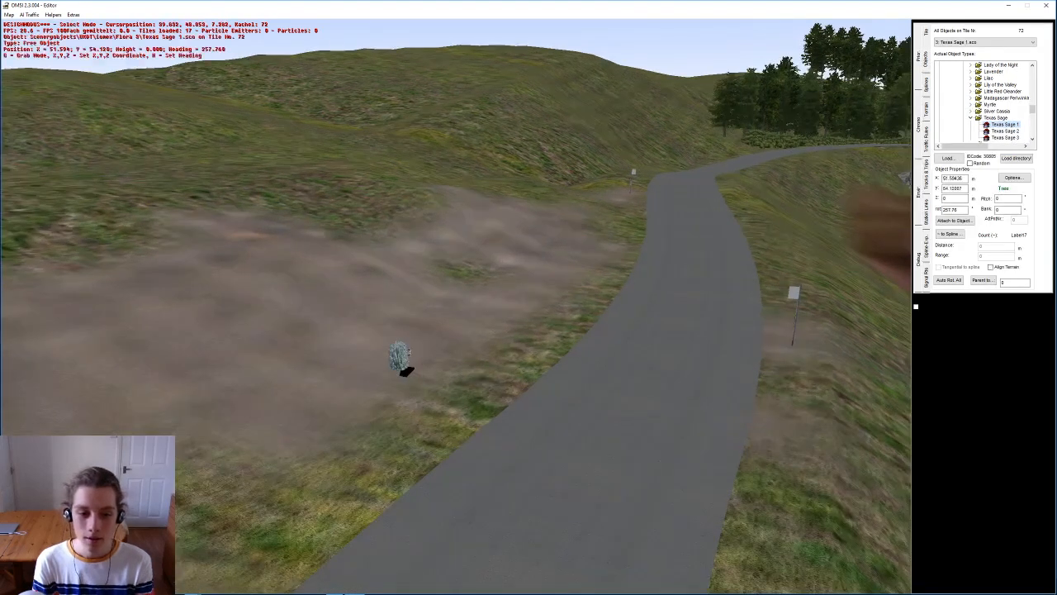
scroll(402, 349, up, 3)
scroll(401, 348, down, 5)
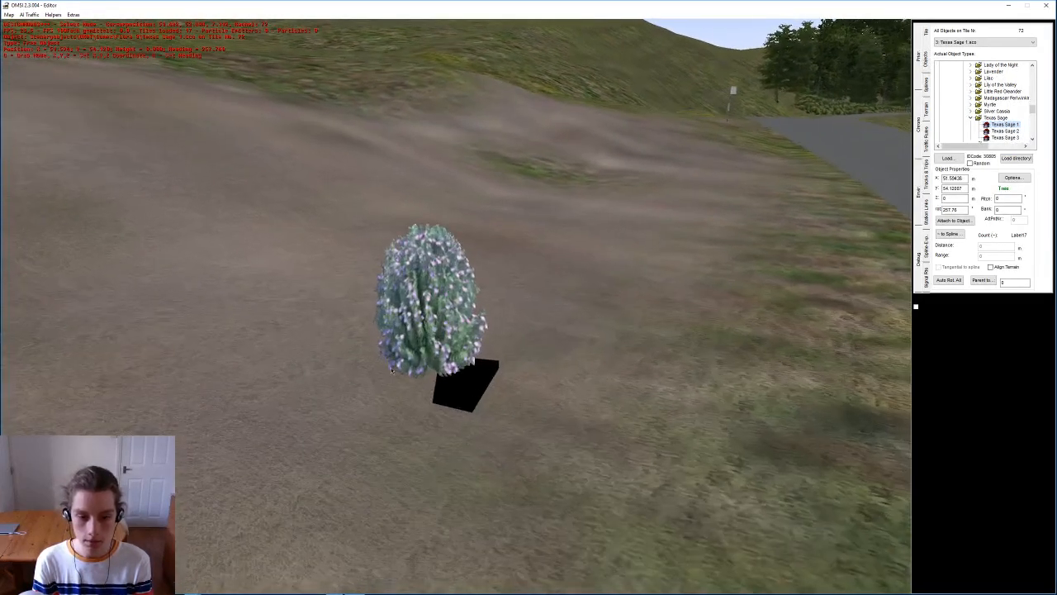
right_drag(407, 319, 518, 309)
scroll(518, 310, down, 5)
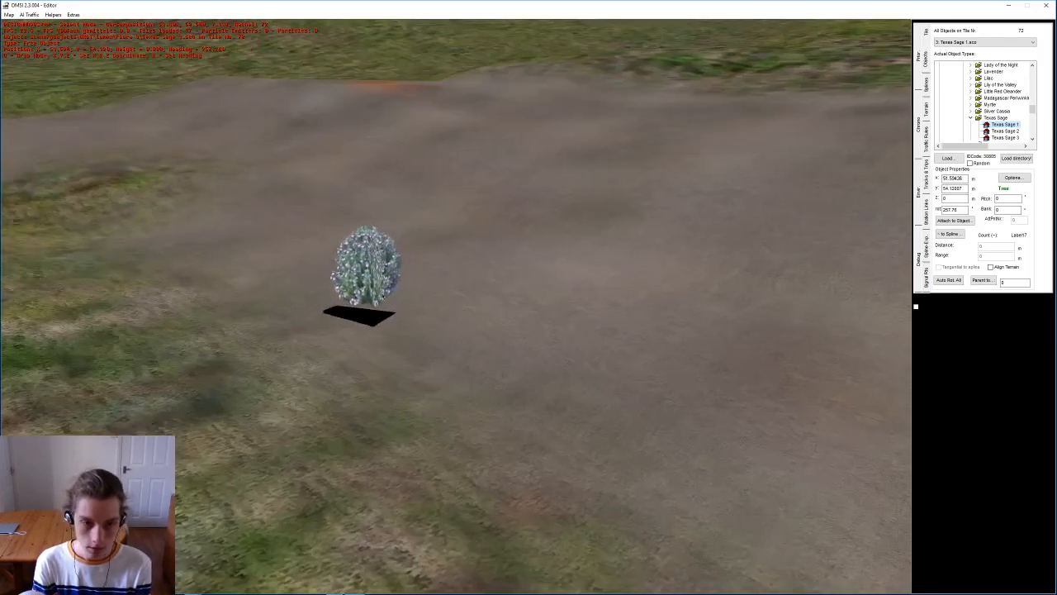
key(Delete)
click(971, 111)
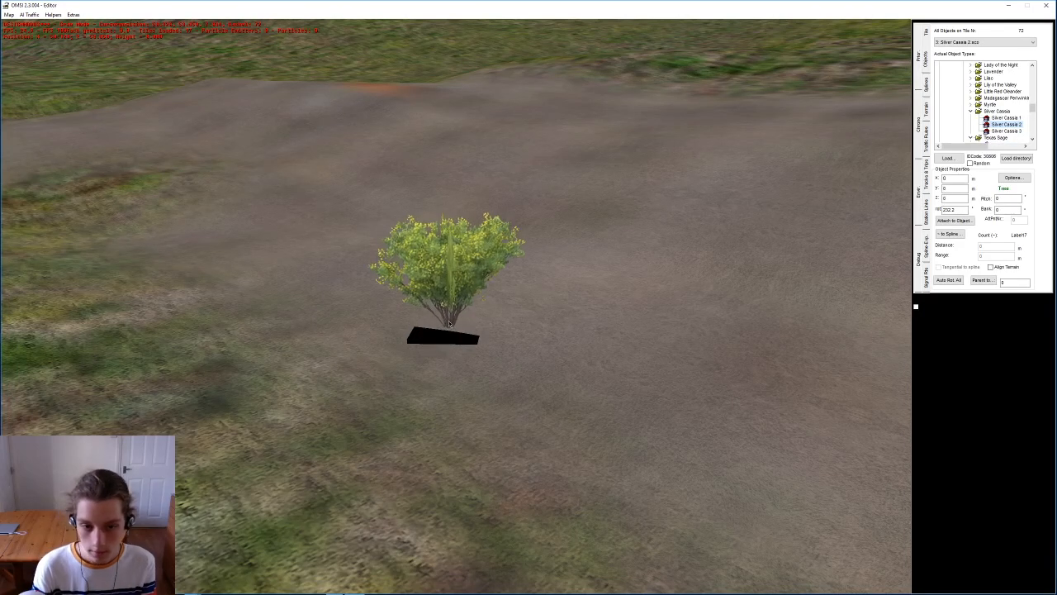
scroll(1012, 131, down, 3)
Step: Place a Texas Sage 1 bush on the orange spot at the far edge of the sandy area
click(1001, 78)
click(1001, 85)
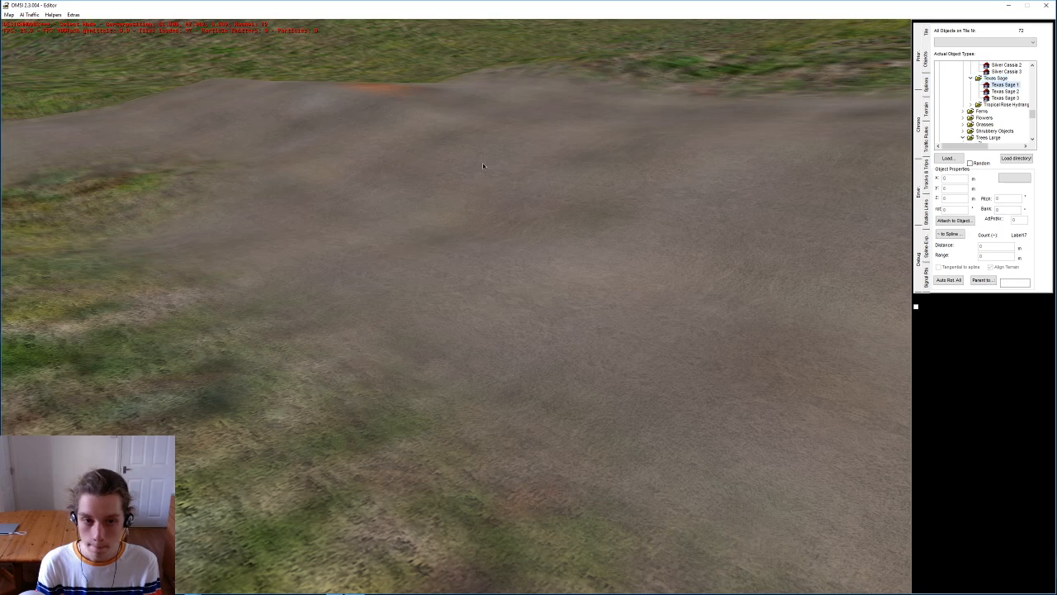
key(n)
key(Up)
key(Down)
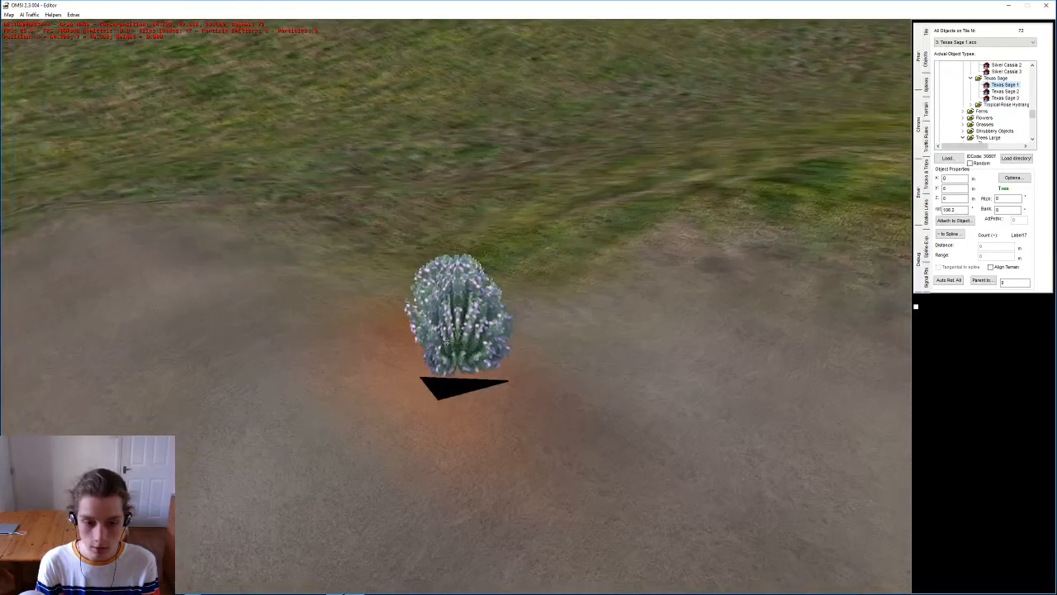
click(434, 368)
click(606, 242)
Step: Place a Tropical Rose Hydrangea 1 bush on the grassy spot in the middle of the sandy area
key(Down)
key(Right)
key(Down)
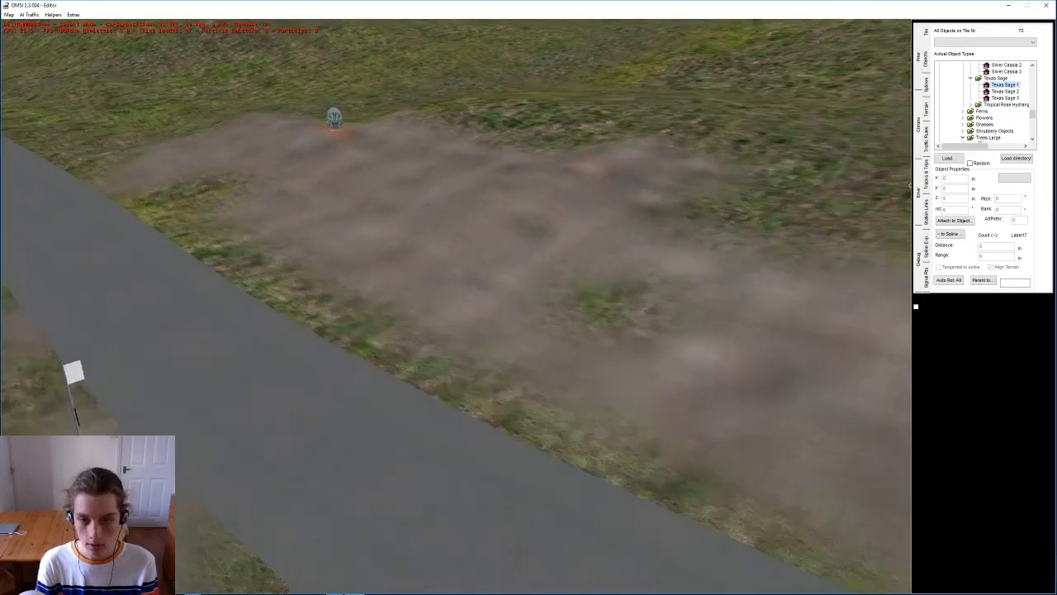
scroll(996, 113, up, 3)
scroll(973, 111, down, 3)
click(970, 105)
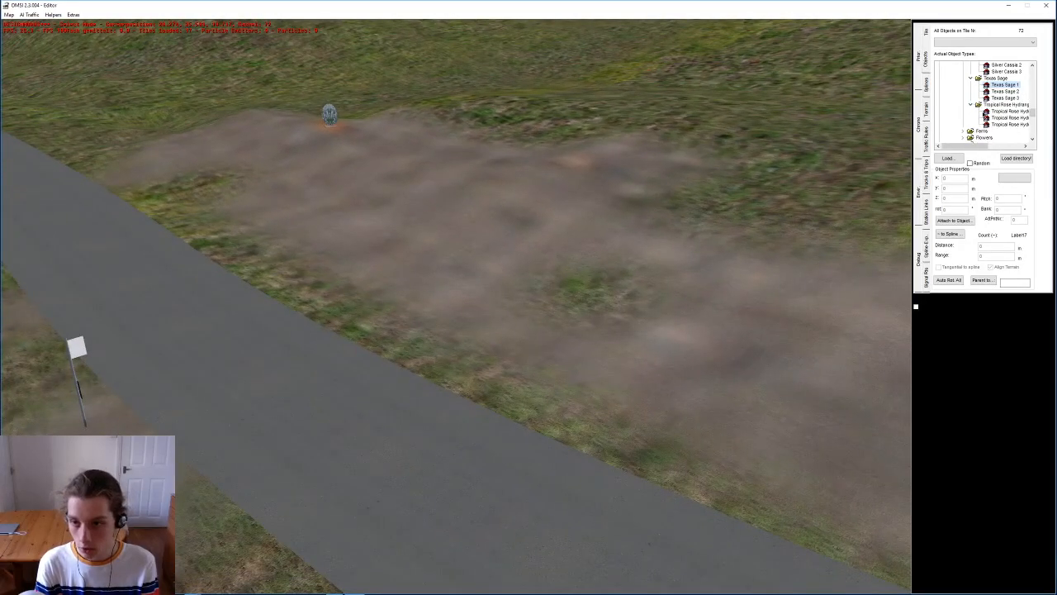
click(990, 112)
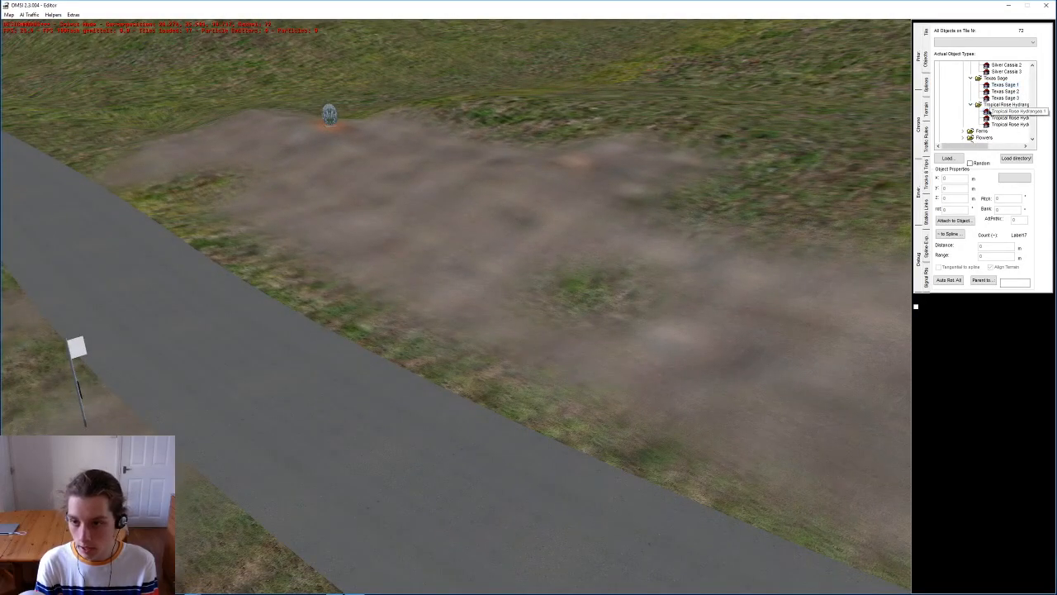
click(459, 308)
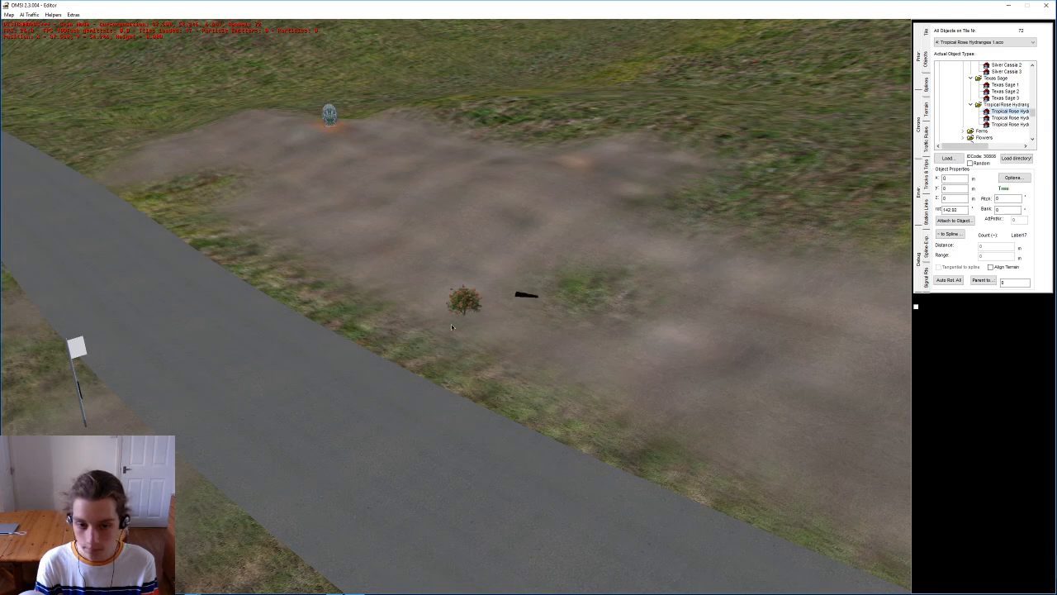
scroll(496, 346, up, 3)
drag(594, 355, 734, 242)
scroll(650, 245, down, 2)
click(652, 245)
Step: Place another Tropical Rose Hydrangea 1 bush directly behind the seaward bus stop pole
middle_drag(652, 245, 613, 282)
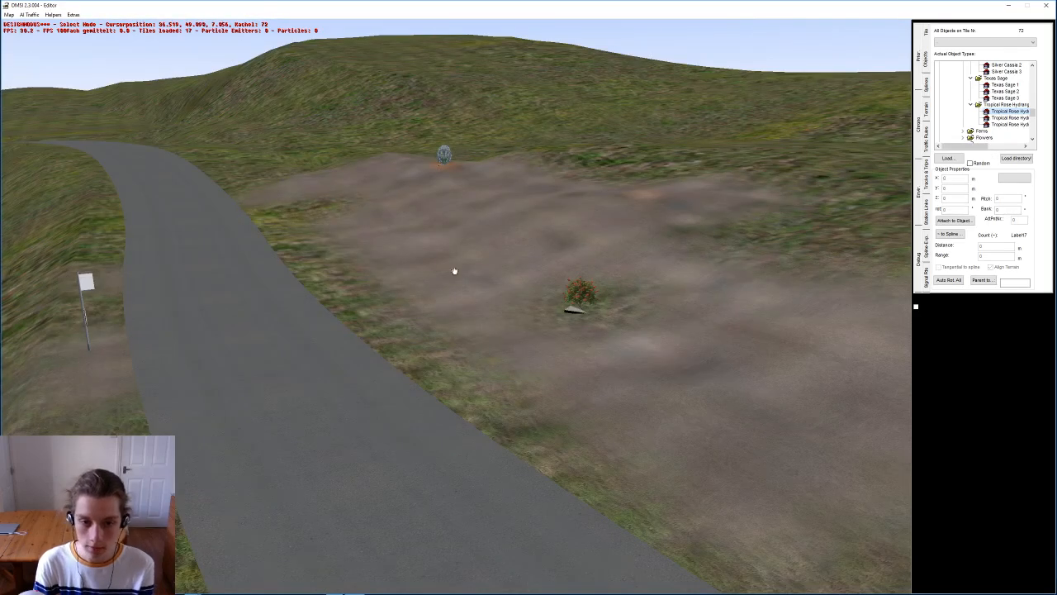
middle_drag(587, 322, 447, 321)
click(447, 321)
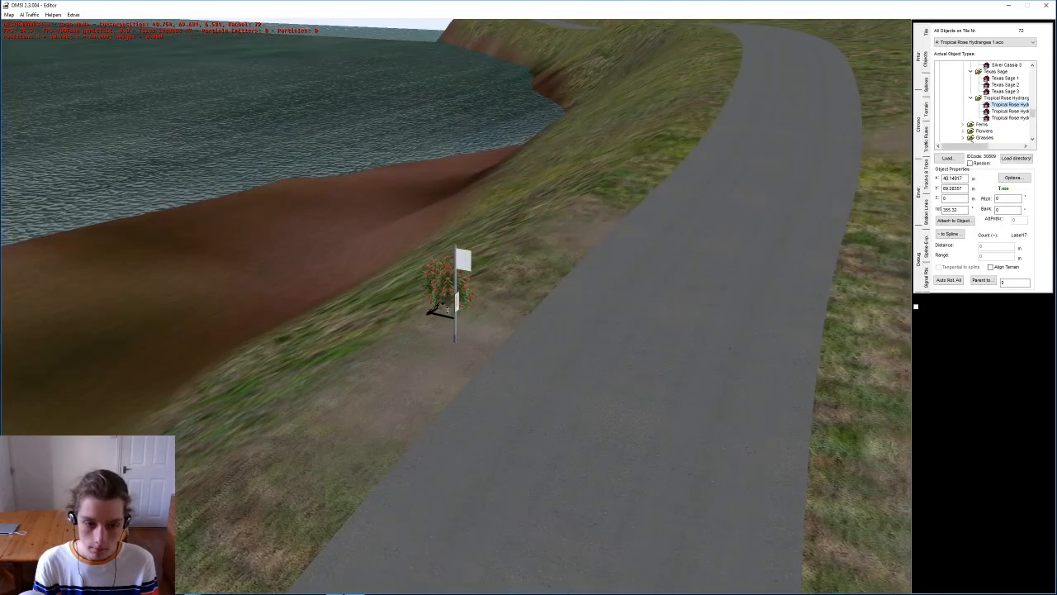
drag(446, 312, 459, 306)
click(418, 364)
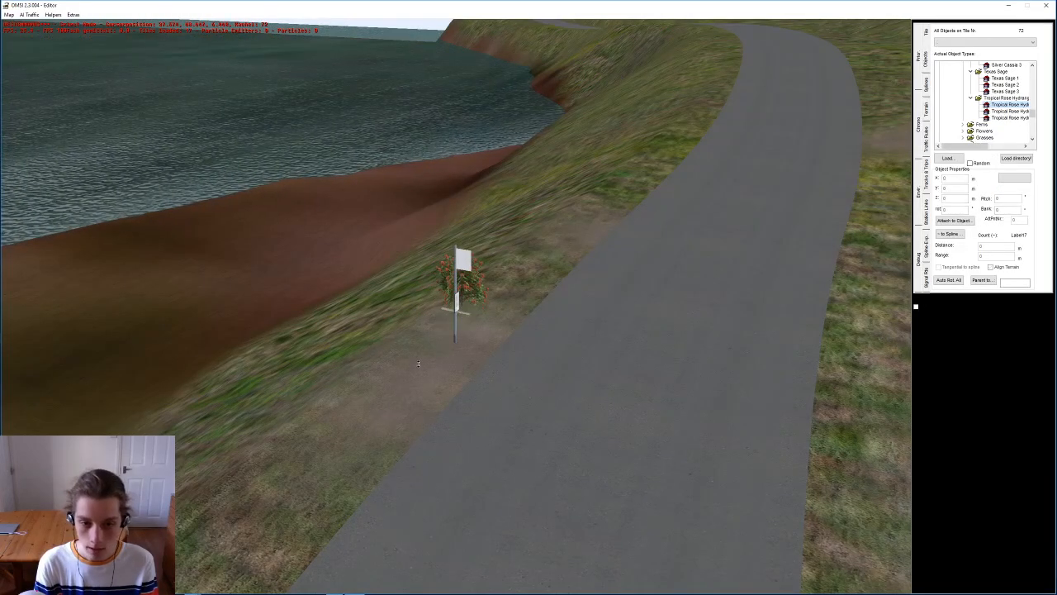
Step: Try out a Gorse bush next to the seaward bus stop and delete it
scroll(983, 102, up, 6)
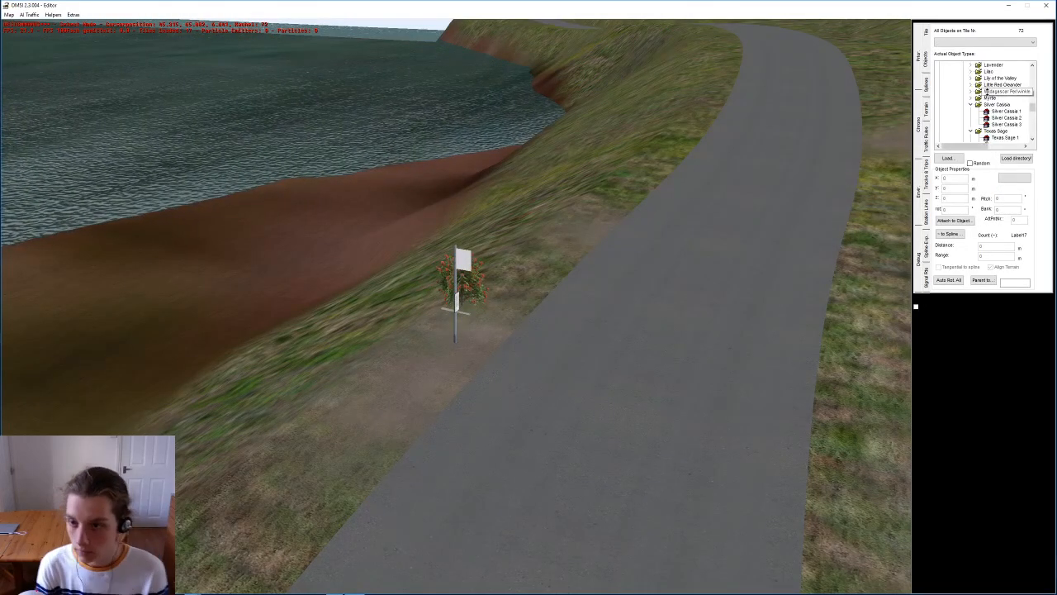
click(971, 91)
click(997, 98)
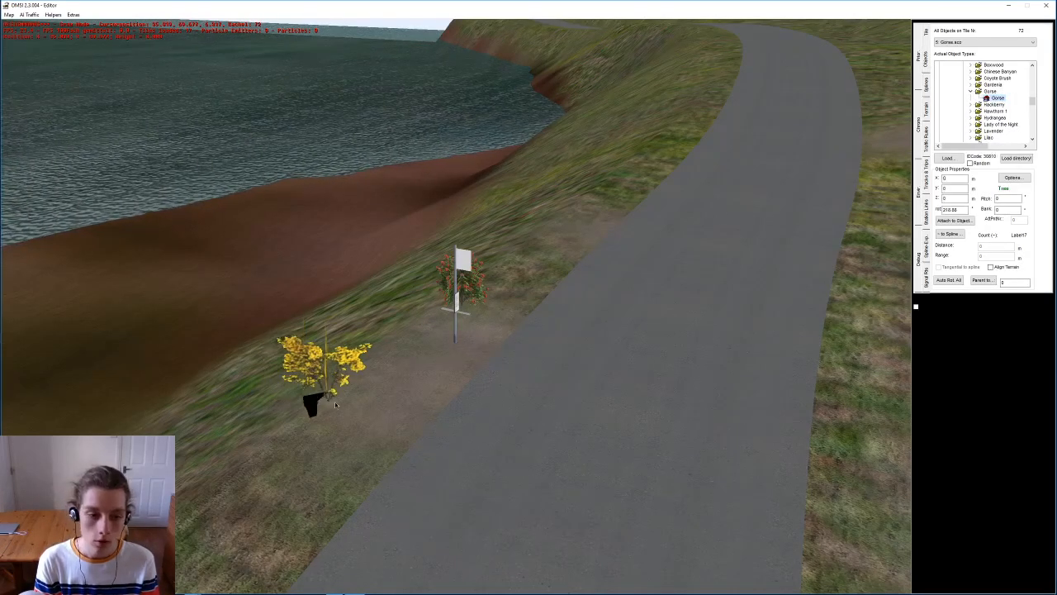
click(502, 286)
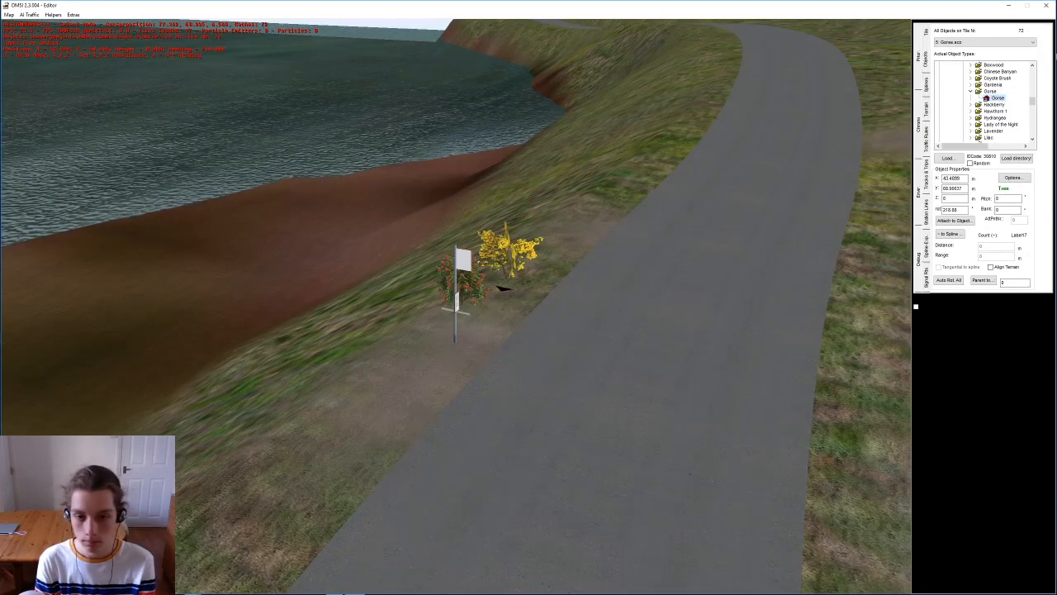
key(Delete)
Step: Place a Gardenia 1 bush behind the seaward bus stop and move it to the sea side of the red-flowered bush
click(971, 85)
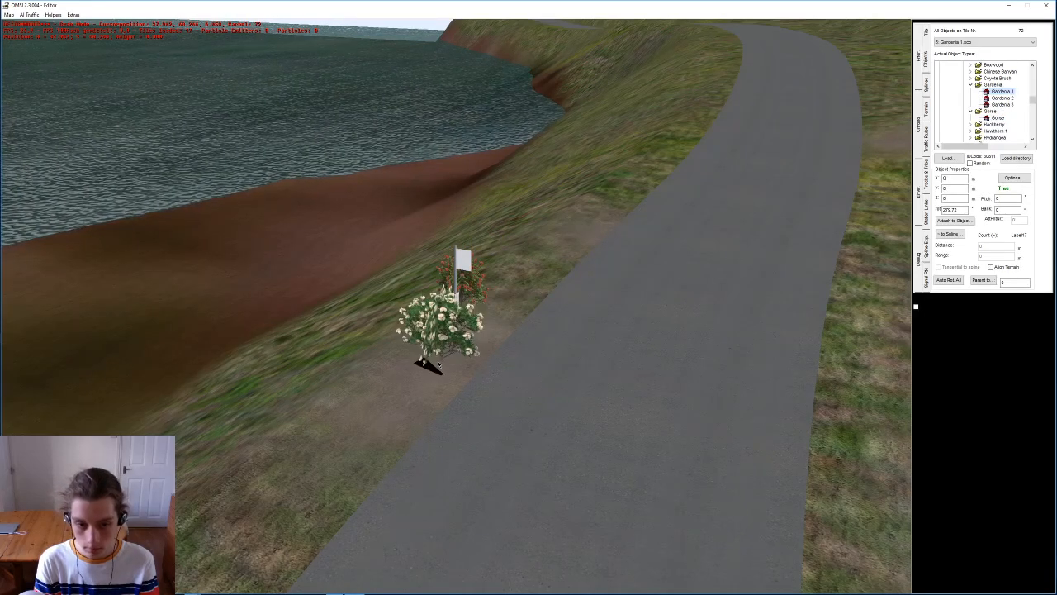
click(496, 296)
click(493, 298)
middle_drag(493, 298, 532, 293)
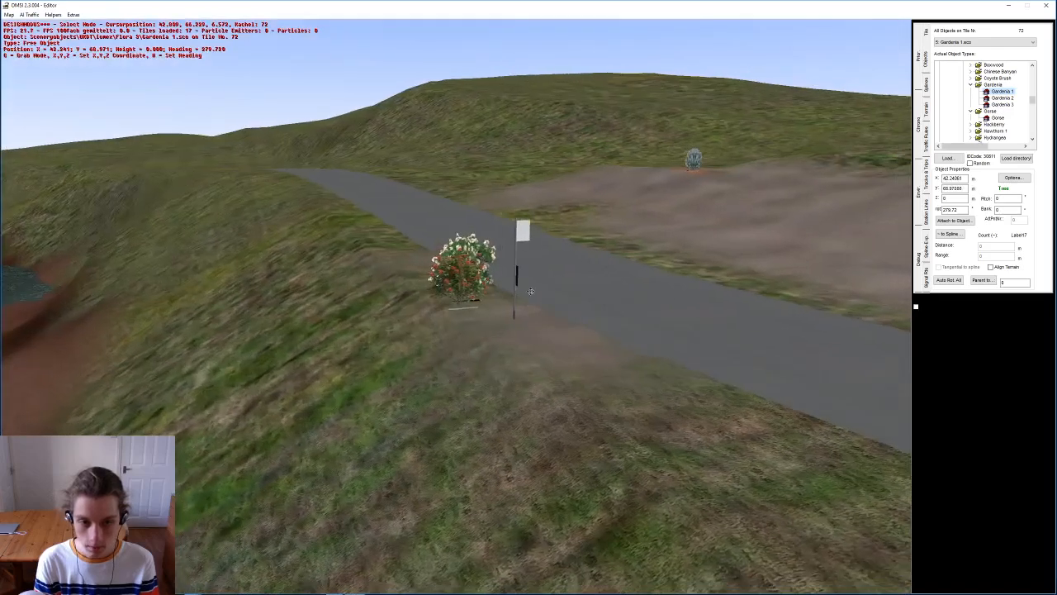
right_drag(531, 293, 529, 281)
middle_drag(528, 281, 439, 310)
key(g)
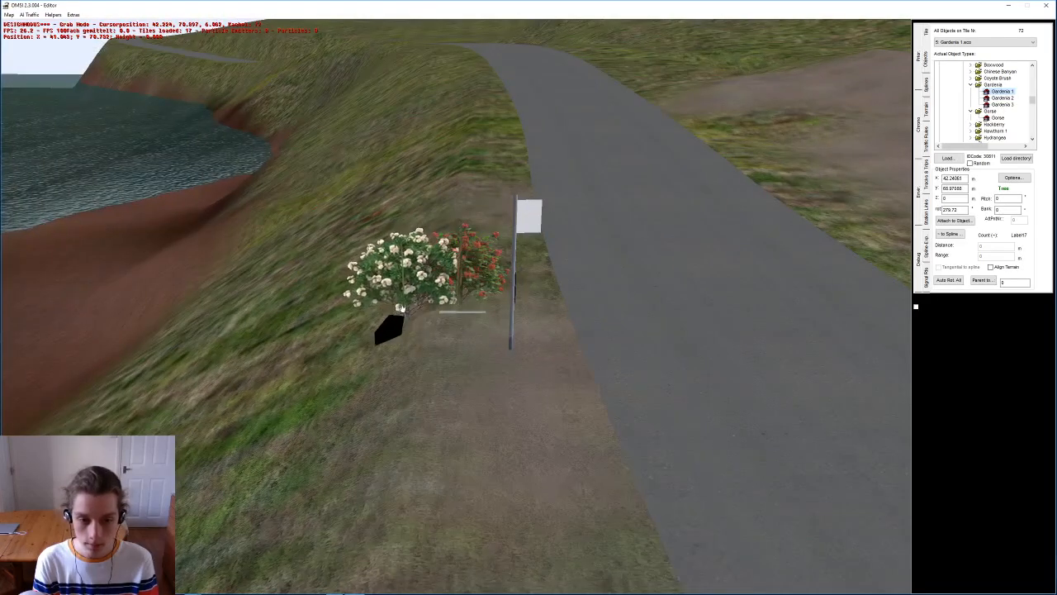
click(399, 295)
click(472, 424)
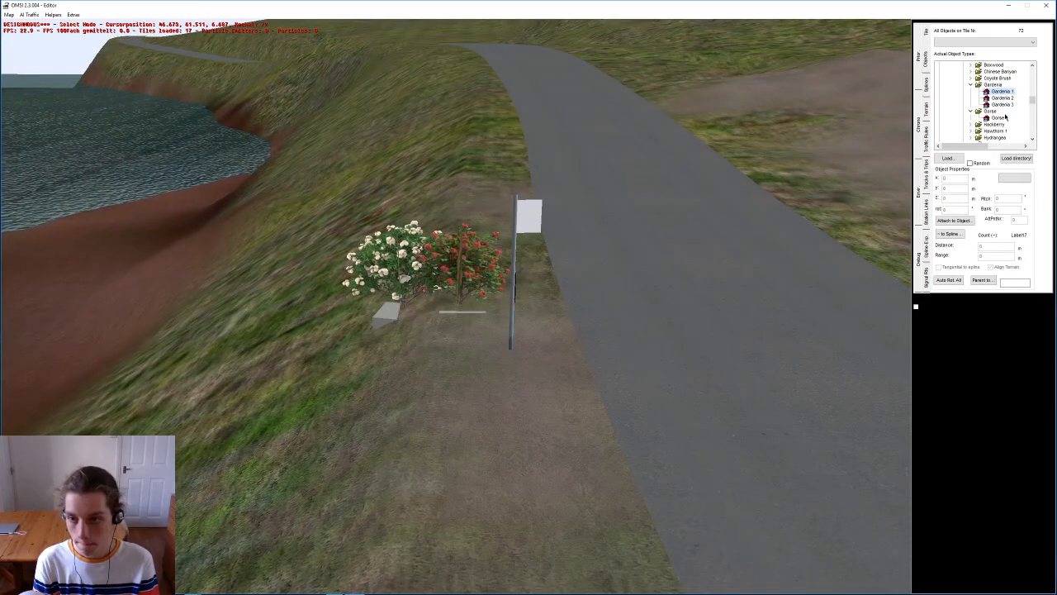
Step: Try out a Hackberry 2 bush on the verge beside the seaward bus stop and delete it
click(972, 126)
click(998, 131)
click(491, 296)
drag(540, 309, 498, 291)
click(355, 344)
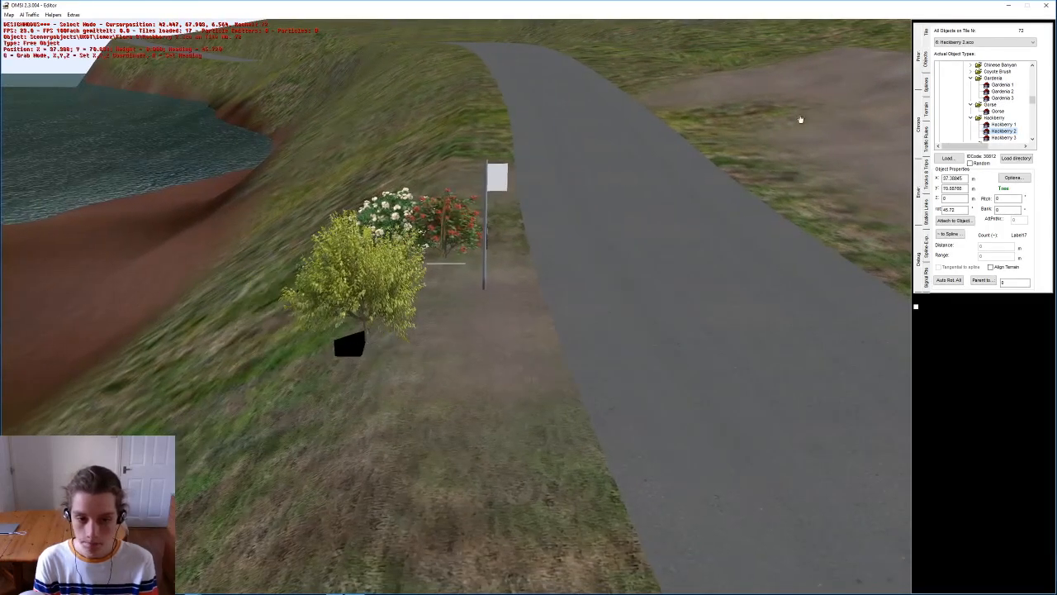
key(Delete)
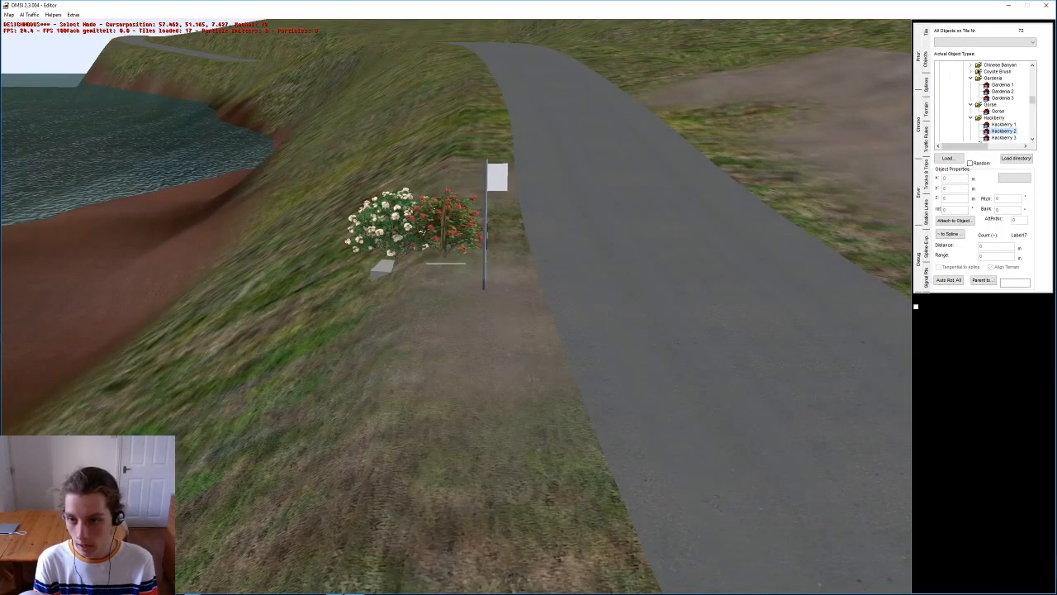
Step: Try out a Coyote Brush 1 bush behind the seaward bus stop and delete it
click(971, 71)
click(341, 288)
key(Up)
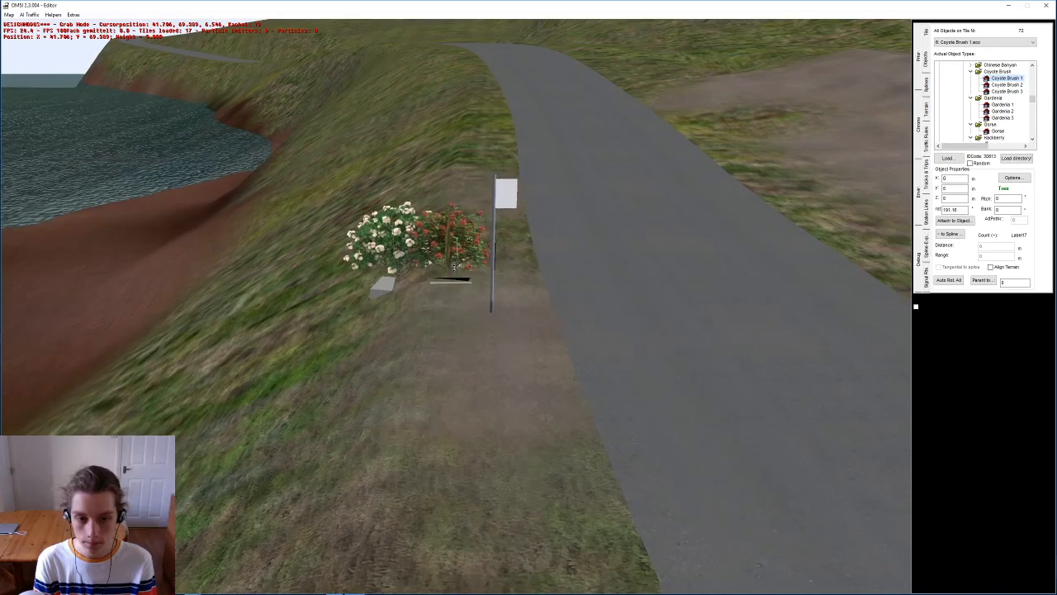
click(462, 258)
key(Delete)
Step: Try out a Chinese Banyan bush near the seaward bus stop and delete it
scroll(999, 110, up, 3)
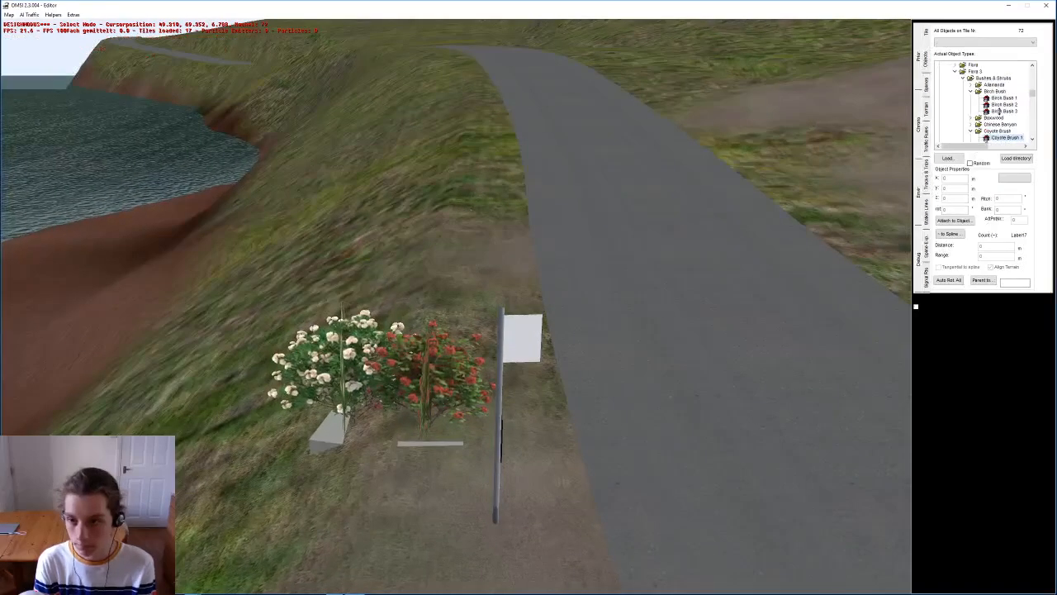
scroll(995, 103, down, 1)
click(971, 118)
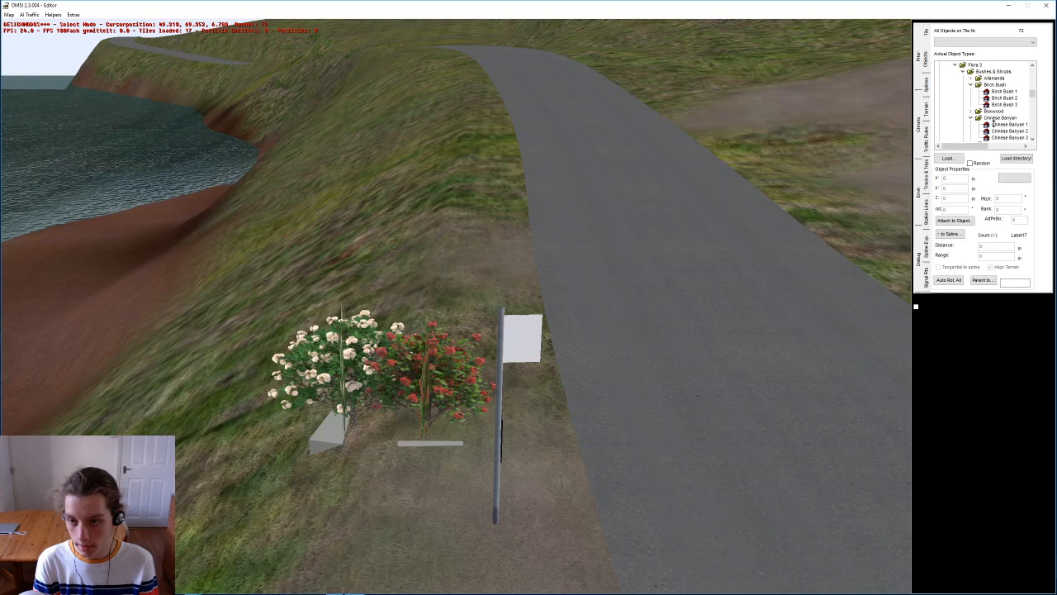
click(491, 262)
key(Delete)
Step: Try out a Boxwood 2 bush on the sandy area across the road and delete it
click(971, 111)
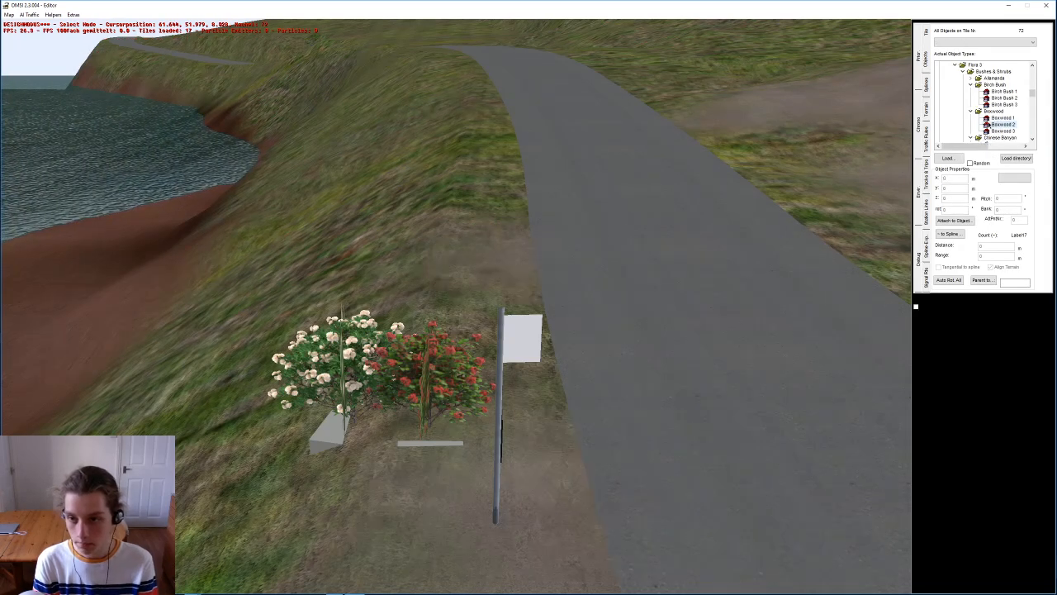
click(1001, 124)
key(Right)
key(Up)
key(n)
middle_drag(647, 231, 588, 243)
key(Up)
key(Left)
click(412, 281)
key(Delete)
Step: Try out an Allamanda 2 bush next to the Texas Sage on the orange spot and delete it
click(971, 78)
key(n)
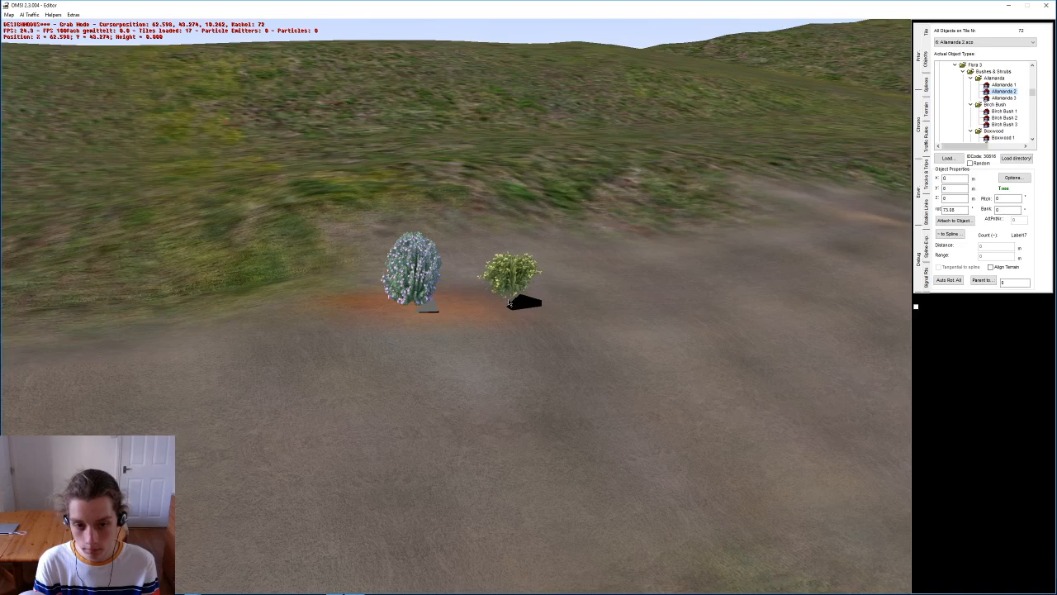
click(509, 297)
key(Delete)
Step: Find the Pearl Grass models among the Grasses of the Flora 3 object library
scroll(1016, 110, down, 5)
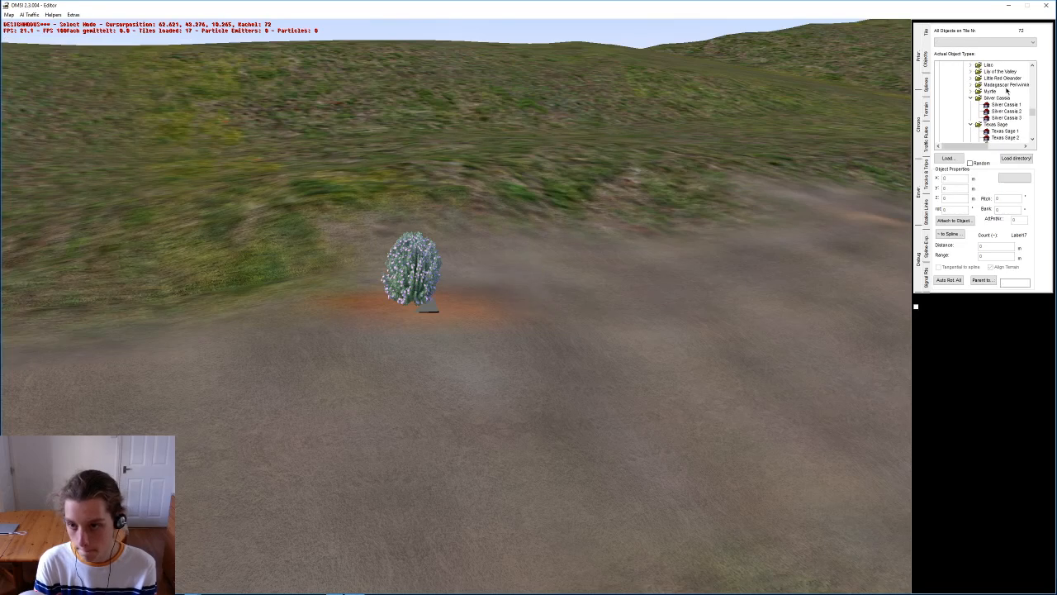
click(972, 84)
click(971, 78)
click(971, 71)
click(971, 65)
scroll(995, 95, down, 5)
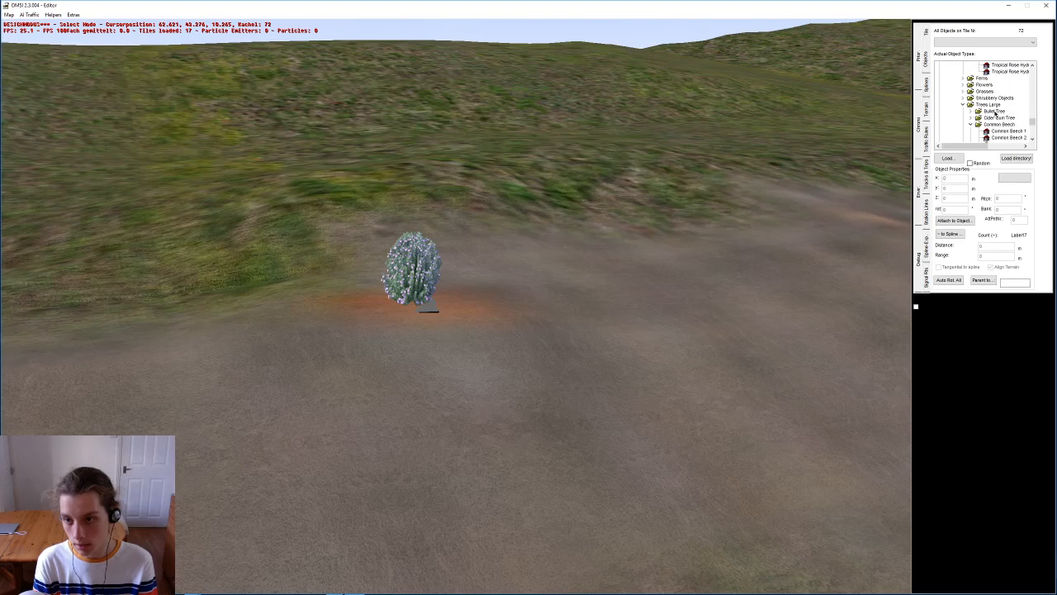
click(971, 91)
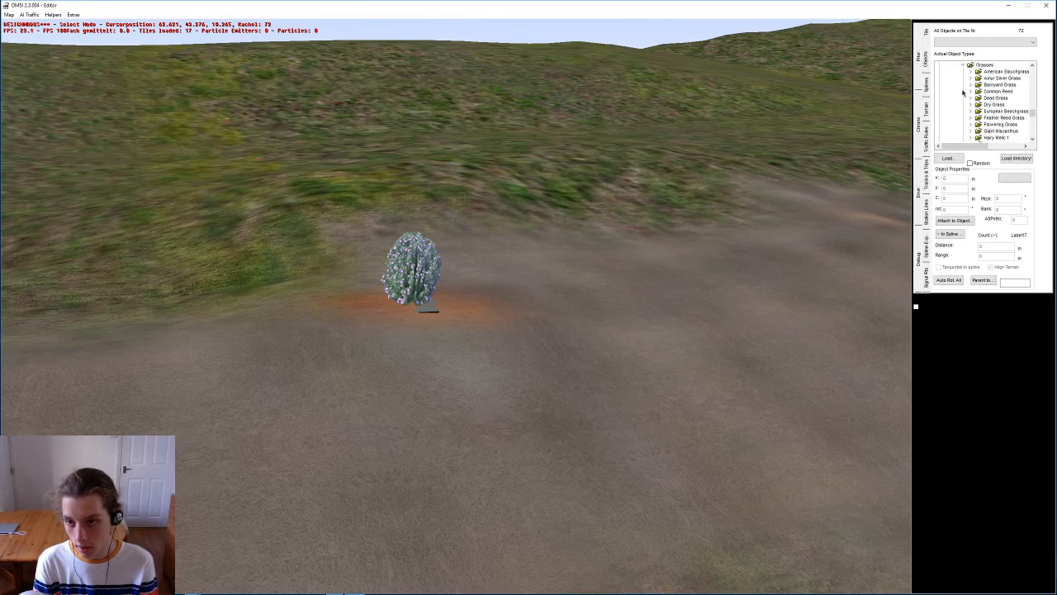
scroll(995, 96, down, 5)
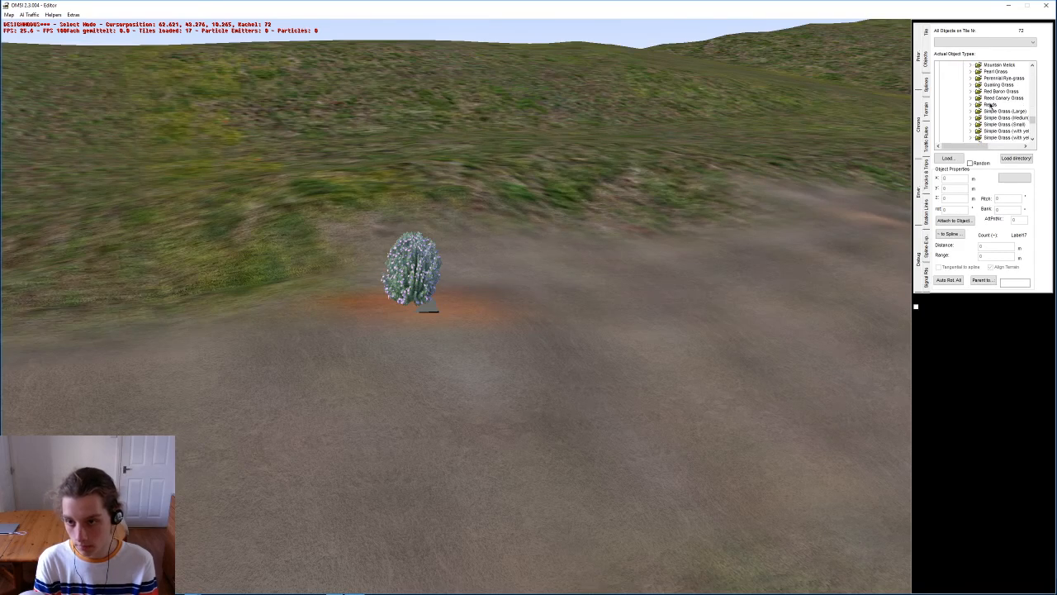
click(971, 71)
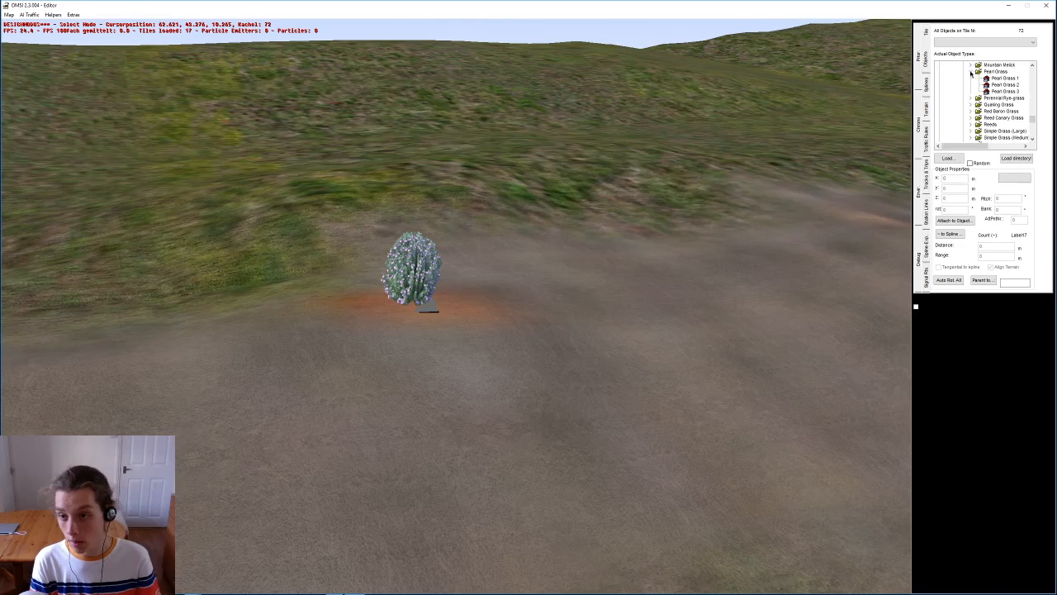
Step: Place a Pearl Grass 1 clump at the near end of the grassy strip bordering the sandy area
key(n)
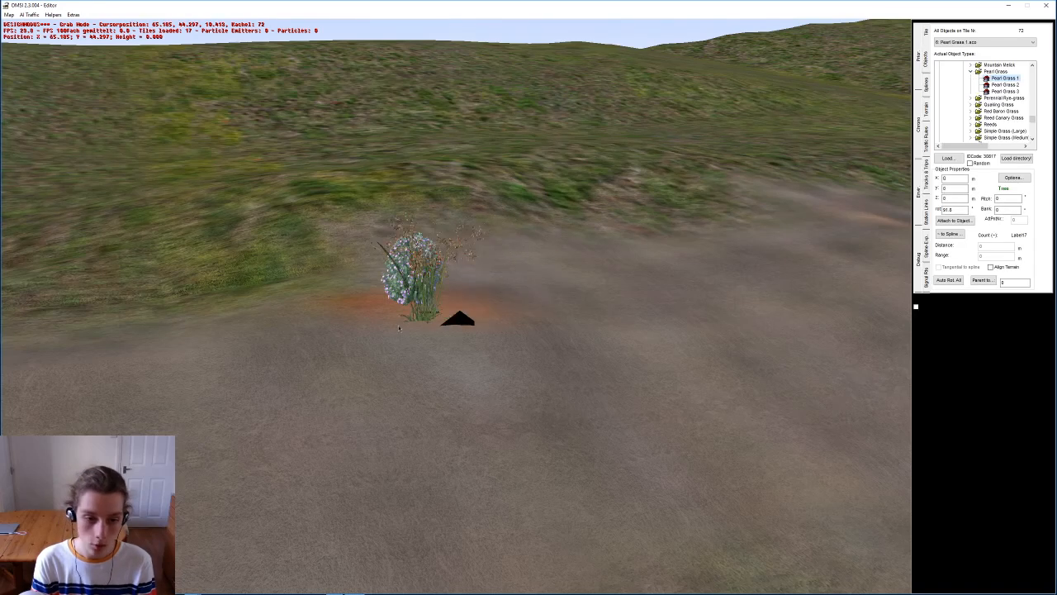
key(a)
middle_drag(429, 289, 442, 252)
right_drag(585, 329, 613, 219)
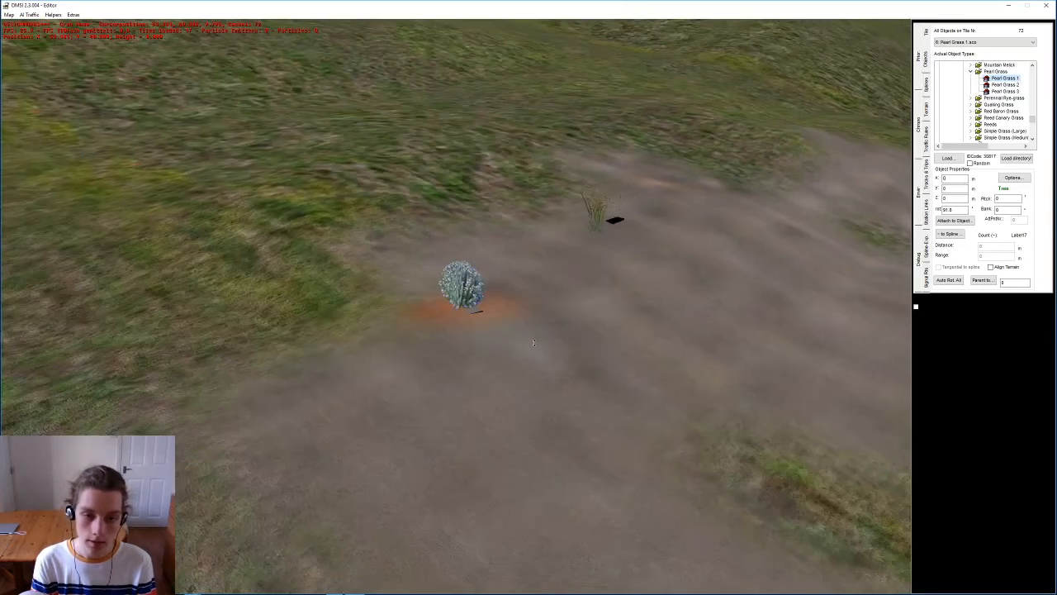
key(s)
key(d)
middle_drag(584, 318, 529, 235)
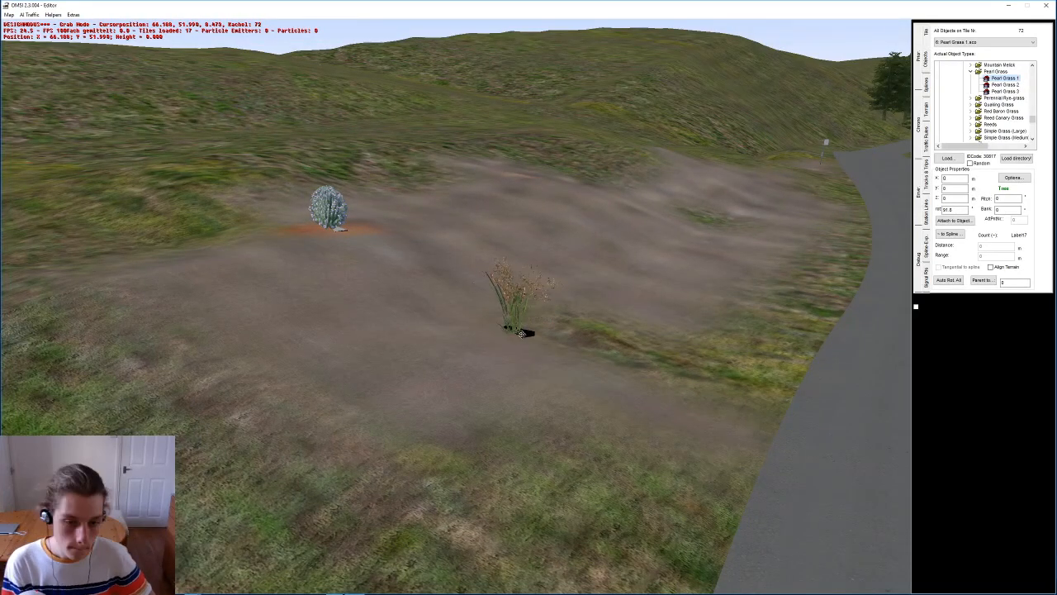
click(565, 331)
Step: Scatter Pearl Grass 1 clumps over the roadward and far parts of the sandy area, including around its small grassy patch
key(n)
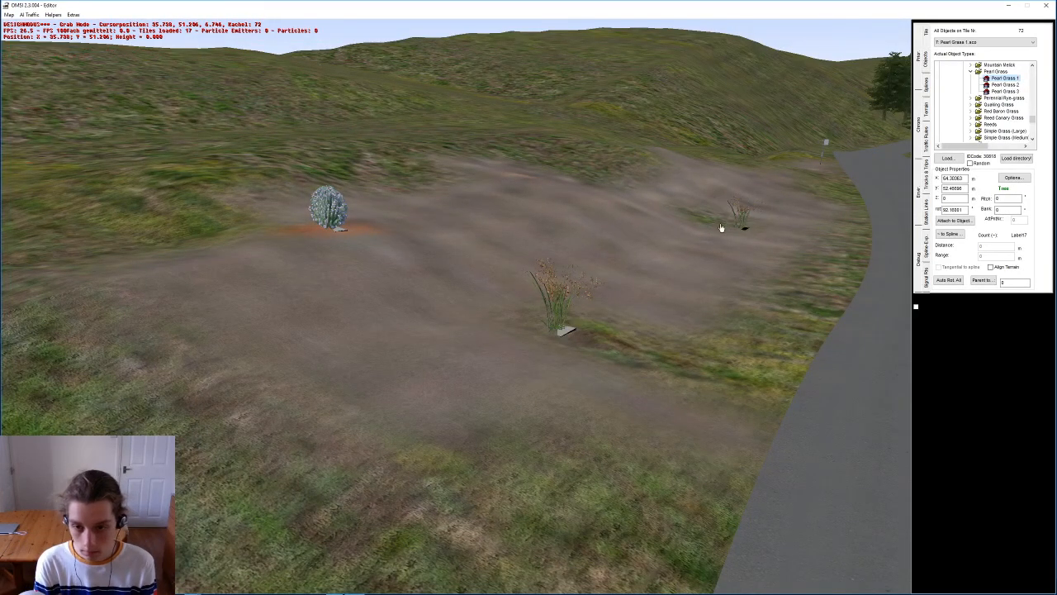
click(717, 230)
key(n)
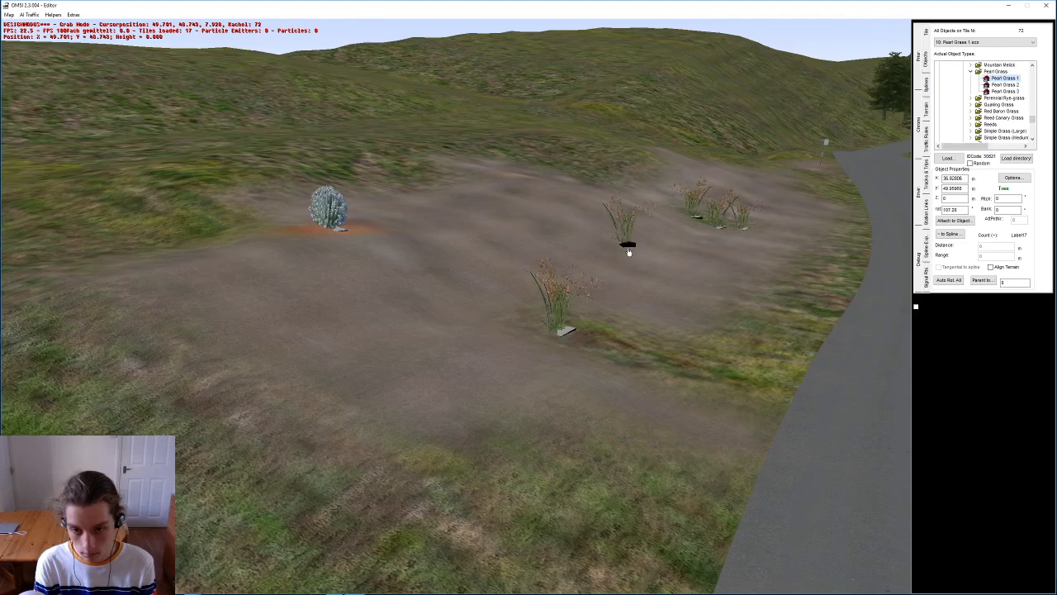
click(723, 279)
key(n)
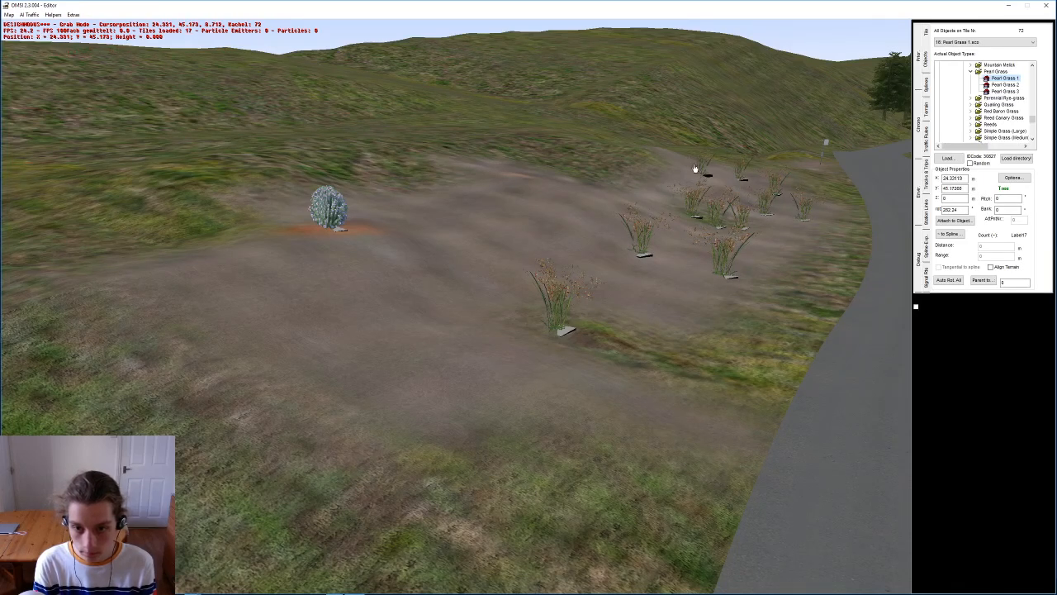
click(723, 199)
key(n)
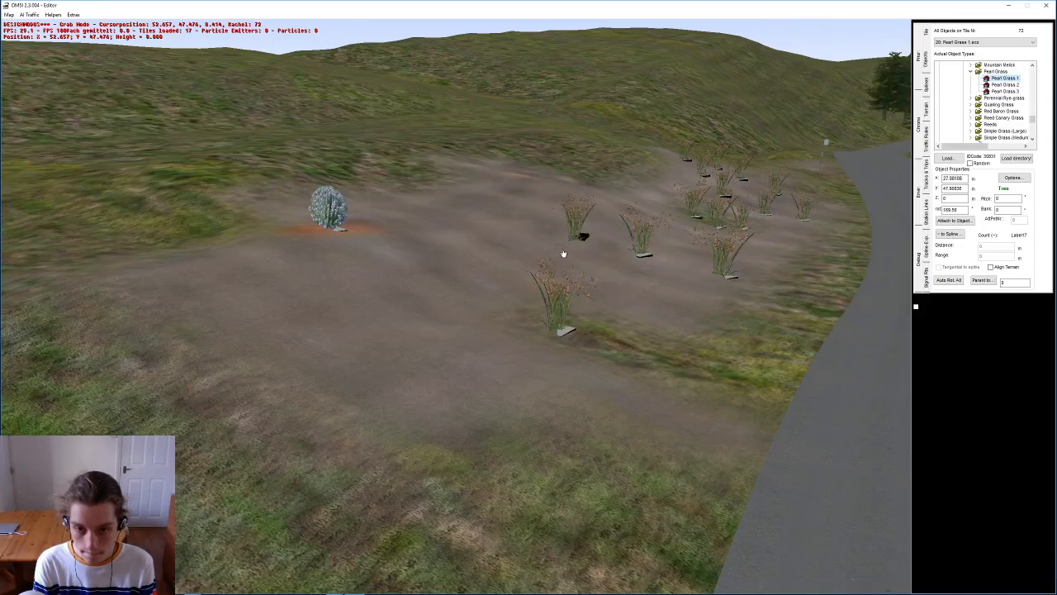
Step: Continue scattering Pearl Grass 1 clumps across the middle of the sandy area towards the Texas Sage bush
click(570, 248)
key(n)
click(593, 218)
key(n)
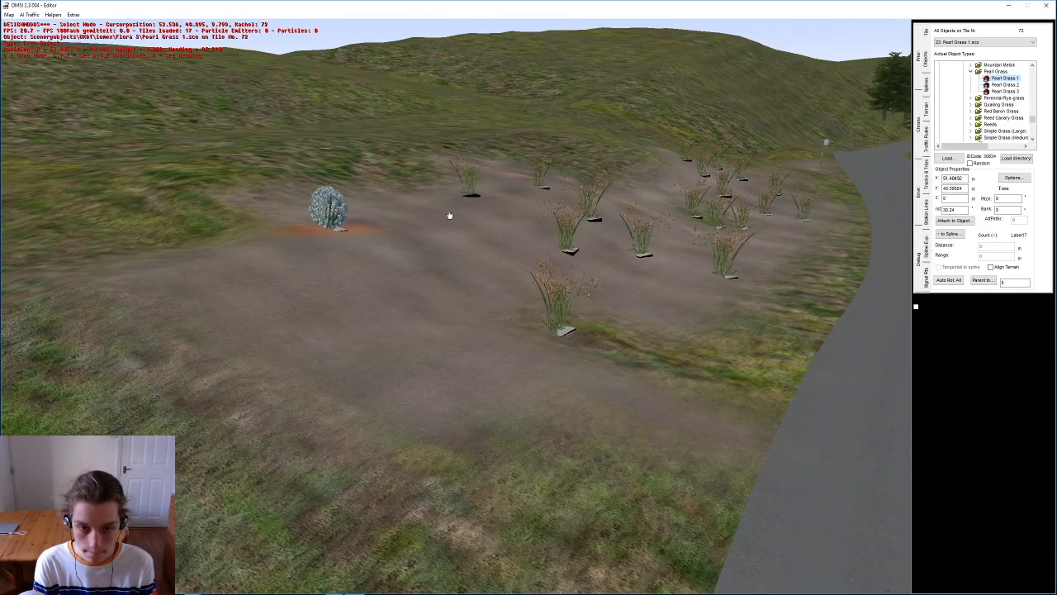
click(506, 233)
key(n)
click(444, 247)
key(n)
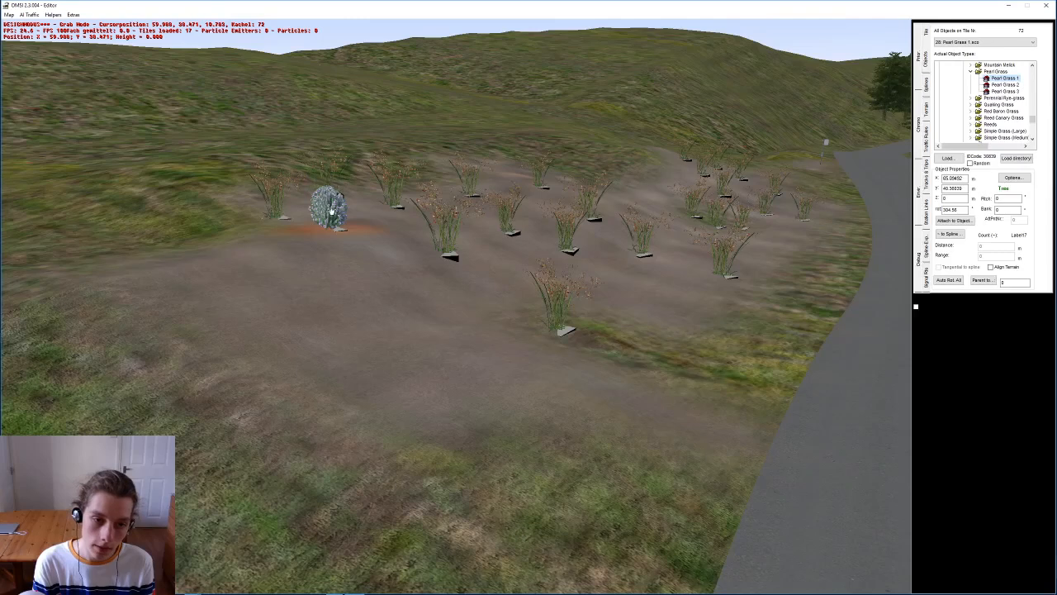
Step: Place a Pearl Grass 1 clump on the bare sand in front of the Texas Sage bush
click(336, 229)
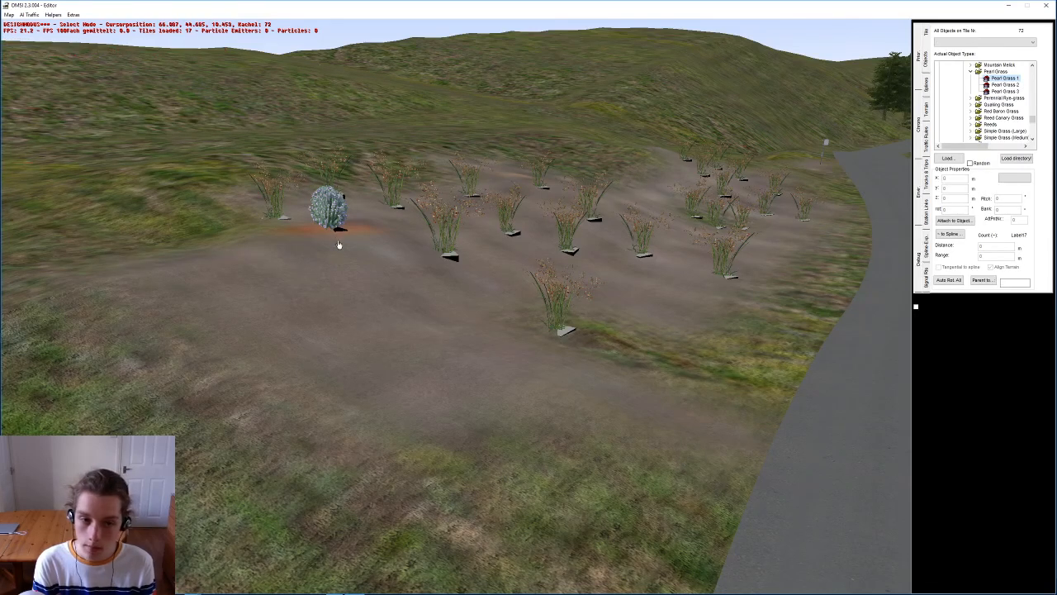
click(337, 234)
middle_drag(337, 237, 392, 256)
click(393, 262)
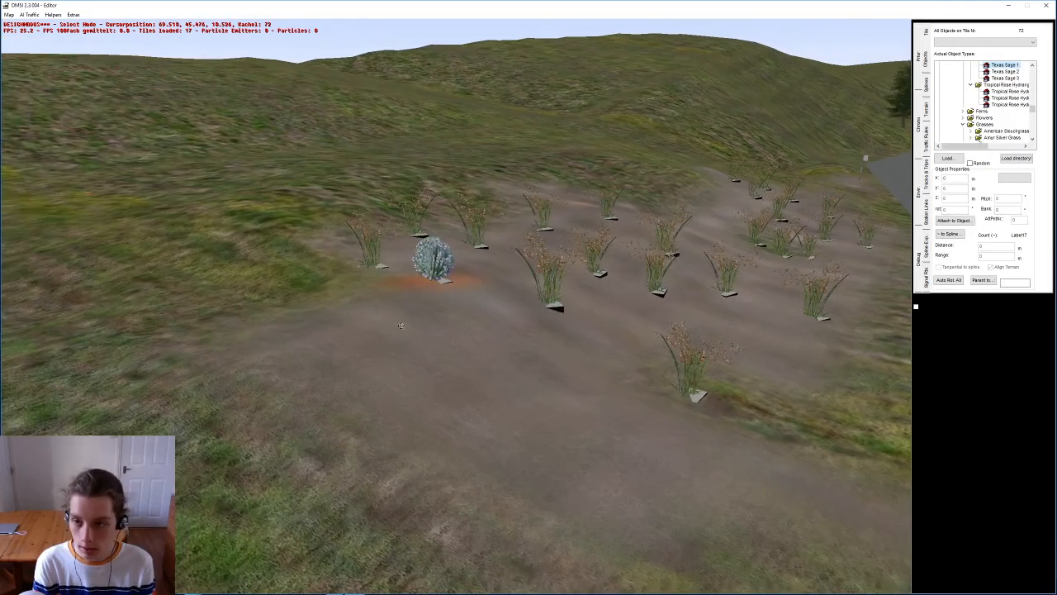
middle_drag(402, 323, 381, 266)
click(375, 251)
key(n)
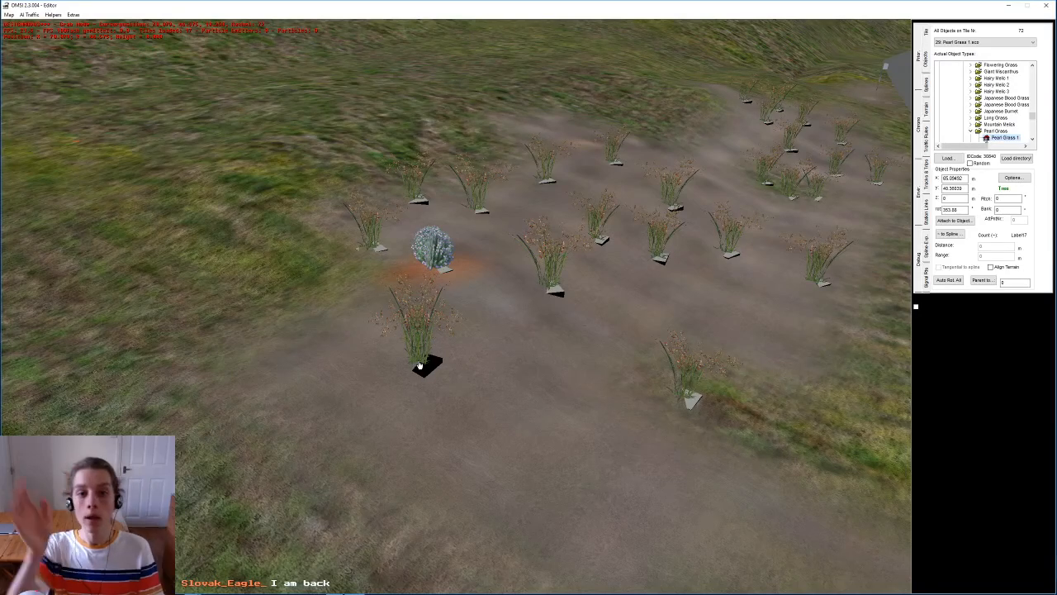
click(385, 366)
Step: Add more Pearl Grass 1 clumps to the near part of the sandy area, between the Texas Sage and the grassy strip
middle_drag(522, 452, 486, 305)
key(n)
click(422, 235)
key(n)
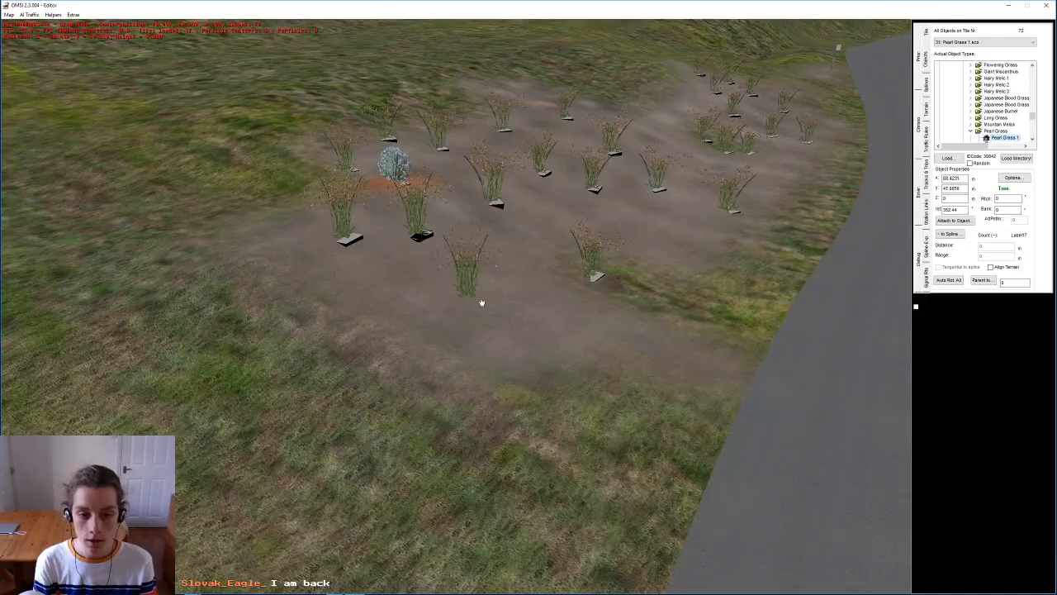
click(541, 241)
middle_drag(541, 242, 390, 255)
click(642, 263)
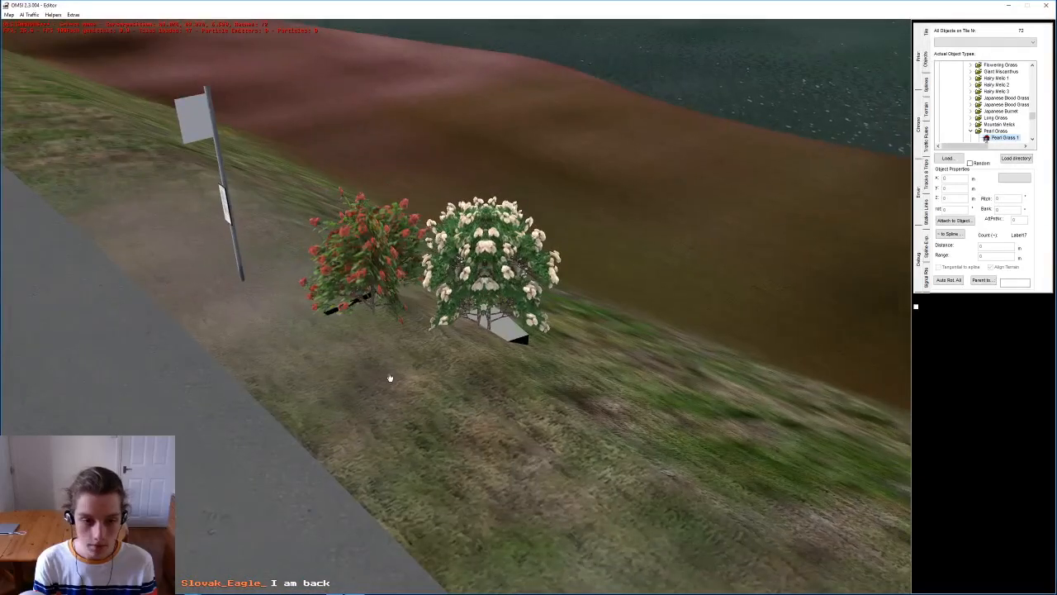
Step: Fill the gaps in the middle of the sandy area with further Pearl Grass 1 clumps
scroll(584, 233, down, 10)
middle_drag(553, 280, 455, 282)
right_drag(454, 282, 475, 357)
key(n)
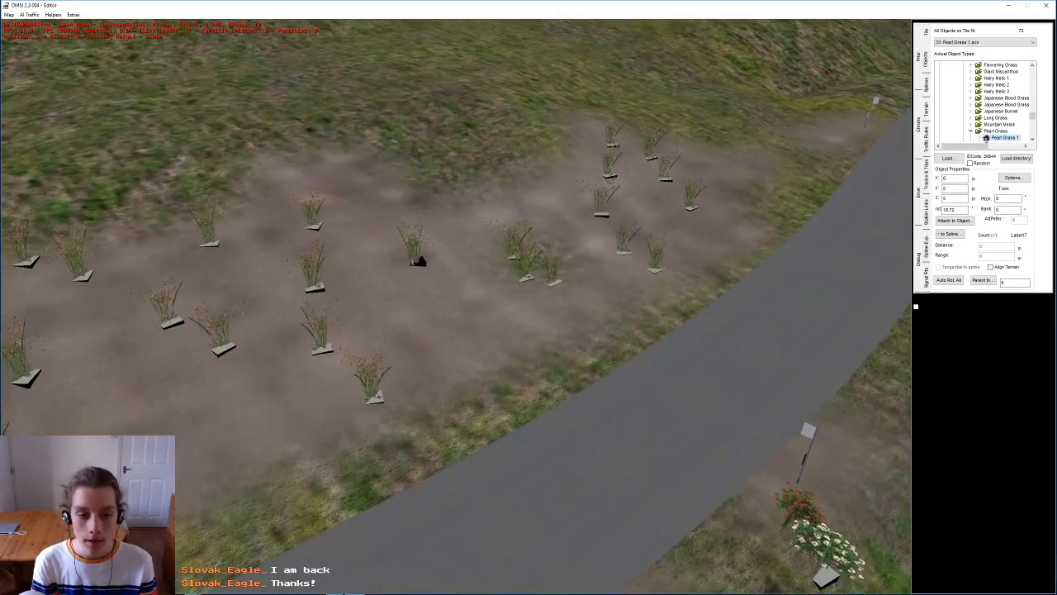
click(443, 355)
Step: Add another Pearl Grass 1 clump to the group on the small grassy patch in the sandy area
middle_drag(442, 312, 477, 289)
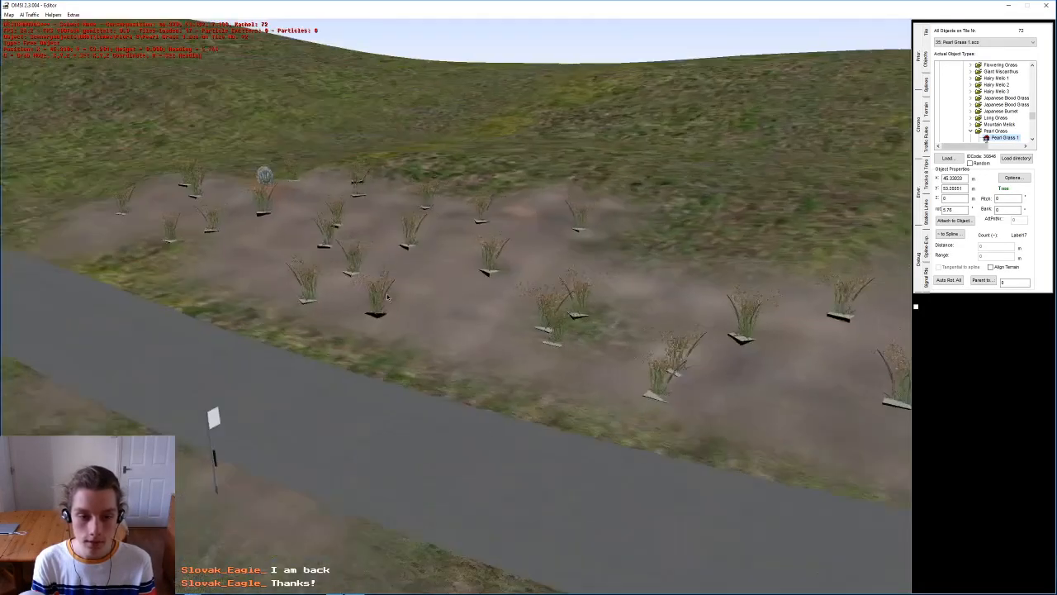
right_drag(477, 289, 477, 310)
middle_drag(477, 310, 536, 340)
key(n)
click(532, 349)
click(554, 262)
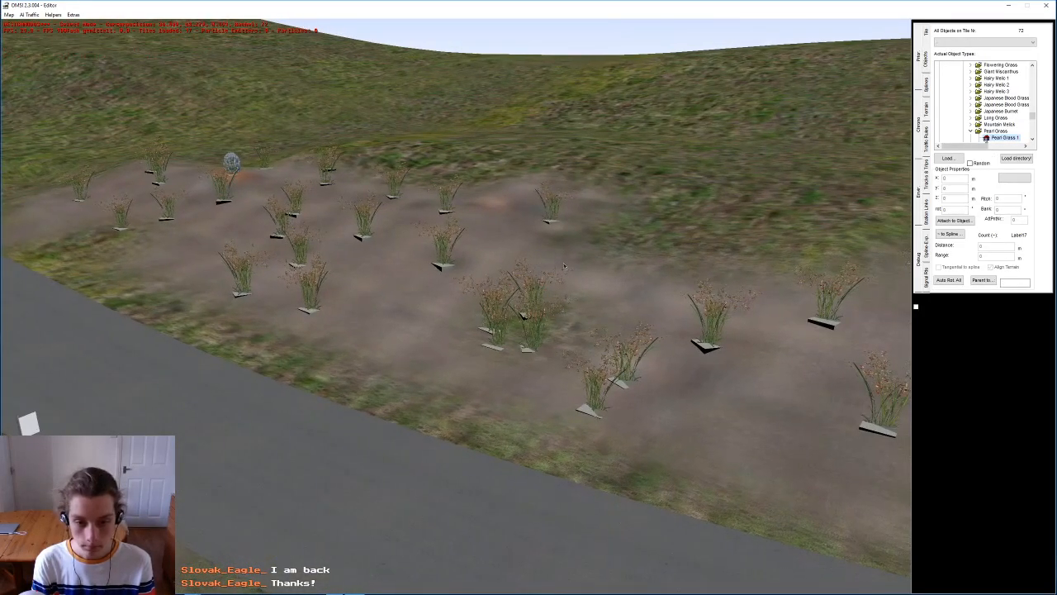
Step: Place two Mountain Melick 1 clumps, one beside the Pearl Grass group on the small grassy patch and one at the sandy area's inland edge
middle_drag(553, 263, 548, 260)
right_drag(548, 260, 567, 338)
middle_drag(567, 338, 568, 331)
right_drag(569, 331, 569, 324)
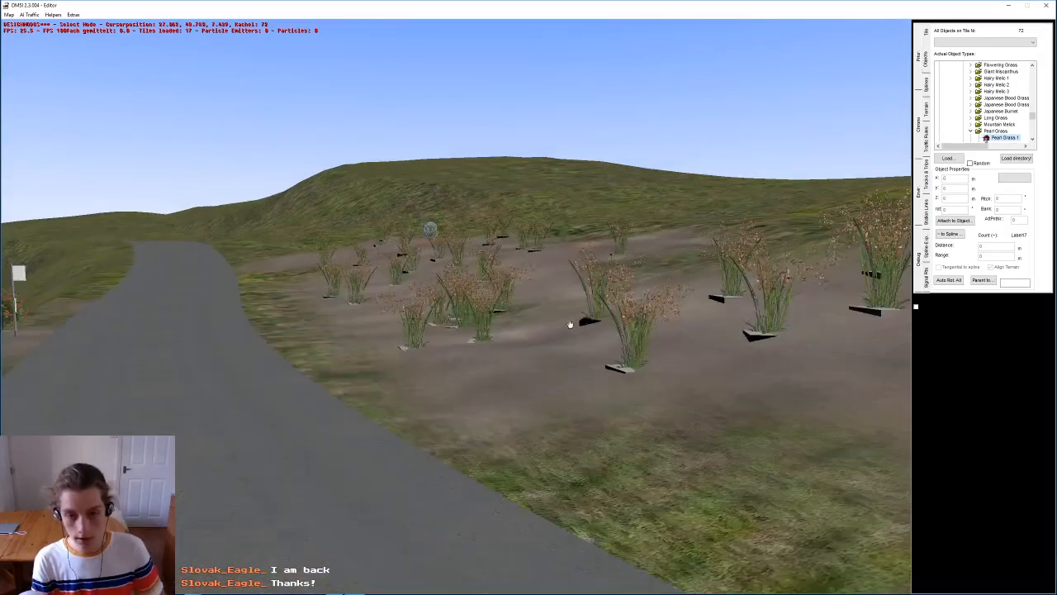
click(973, 124)
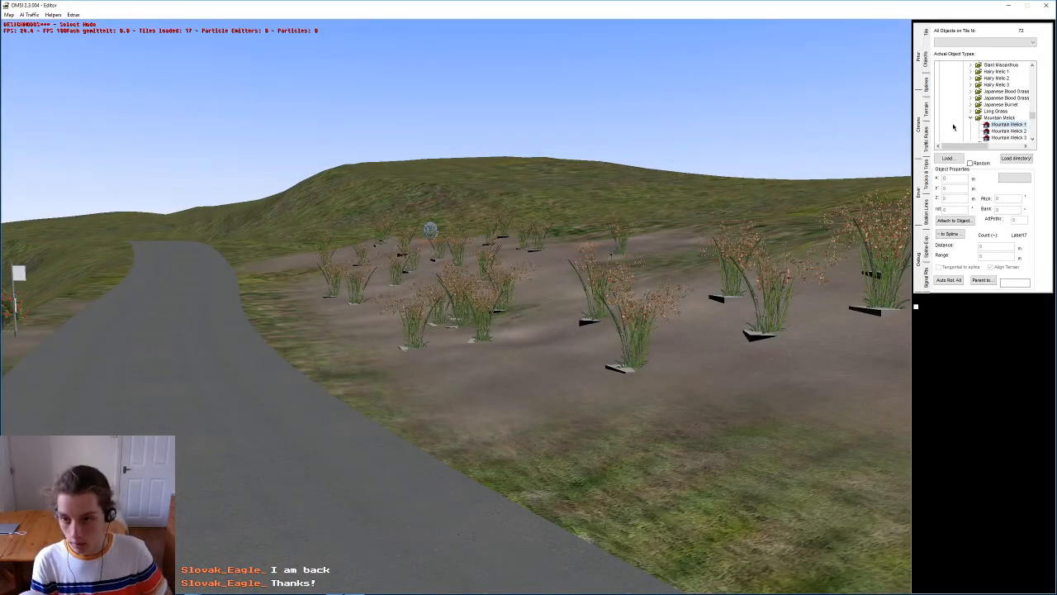
click(1006, 124)
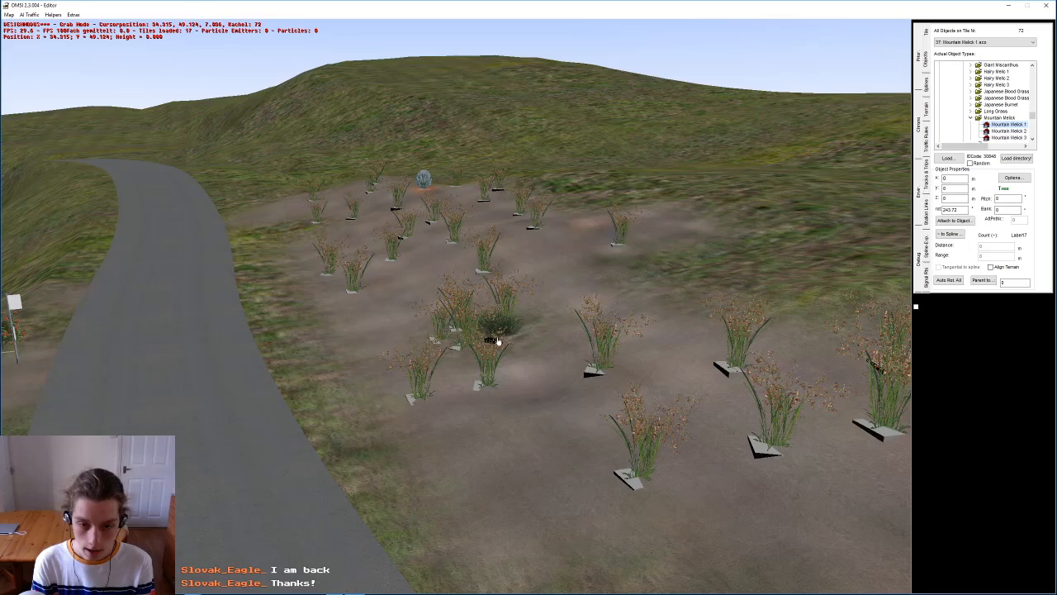
click(648, 266)
middle_drag(581, 261, 404, 276)
key(n)
click(485, 239)
Step: Set the height of the Pearl Grass 1 clump on the grass behind the sandy area to 20 and move it onto the hillside
middle_drag(495, 235, 443, 245)
right_drag(660, 243, 620, 263)
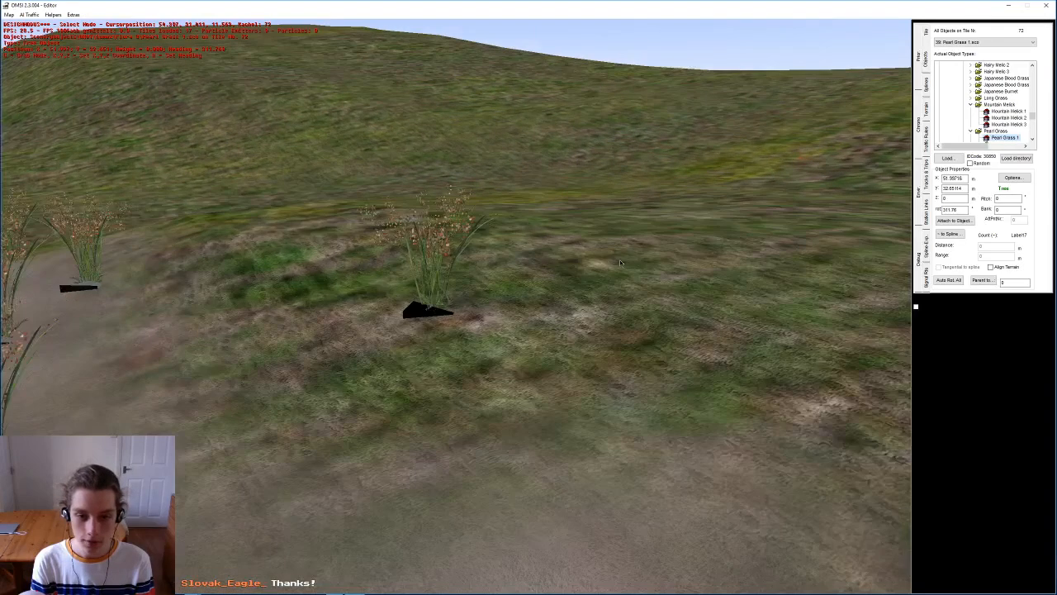
click(1009, 178)
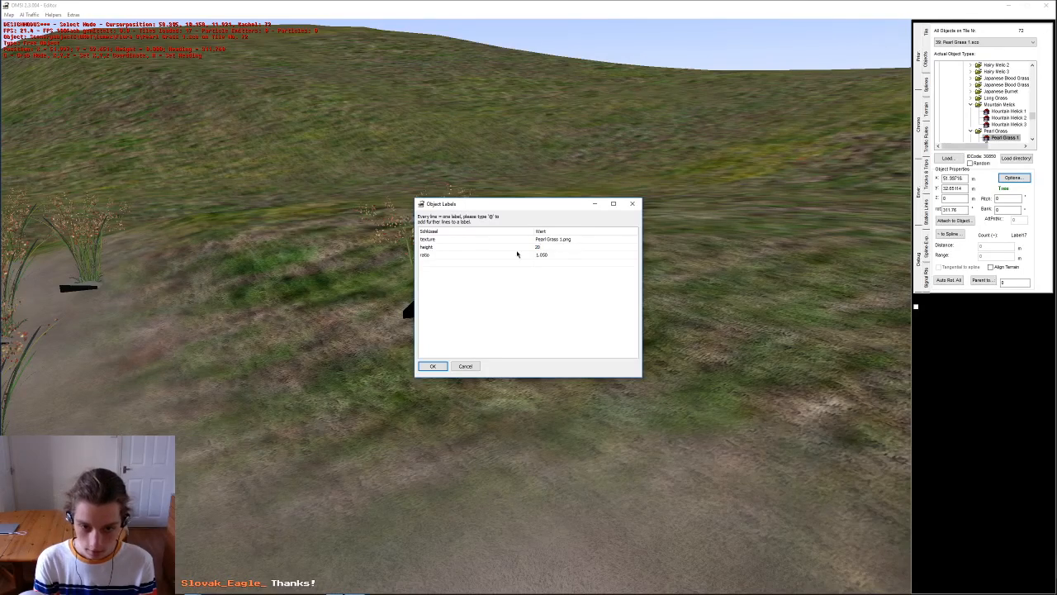
click(431, 369)
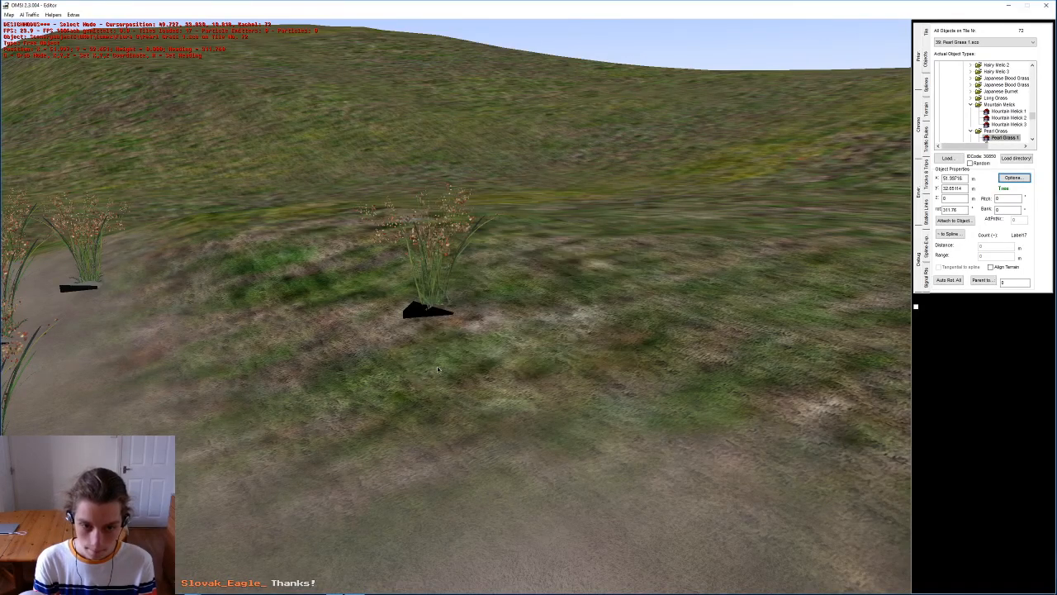
right_drag(435, 355, 437, 309)
key(g)
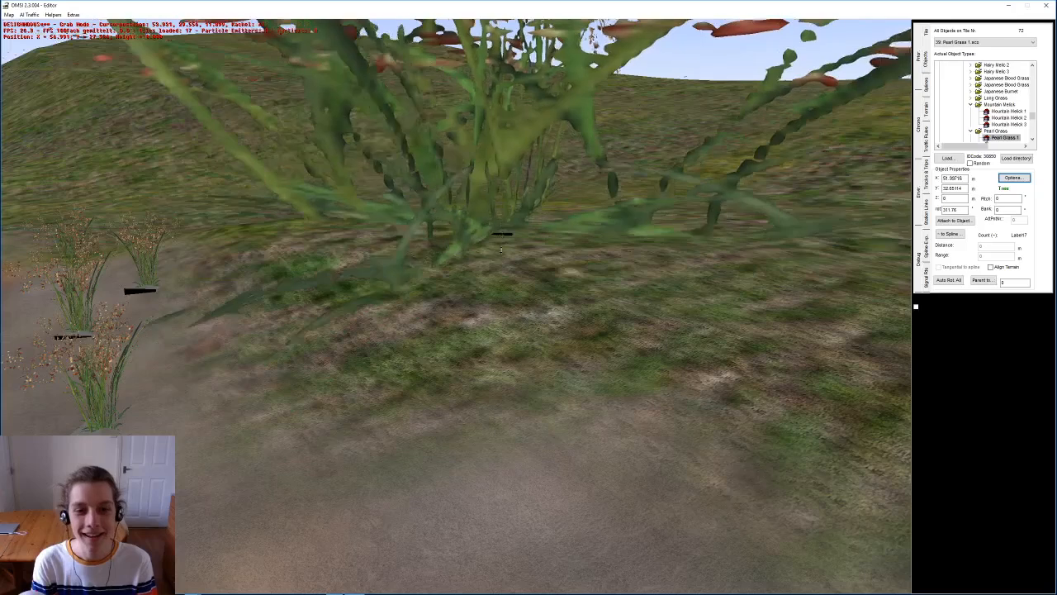
click(497, 170)
right_drag(496, 171, 475, 396)
Step: Try a height of 30 and ratios of 5 and 2 on the enlarged Pearl Grass clump
click(1013, 177)
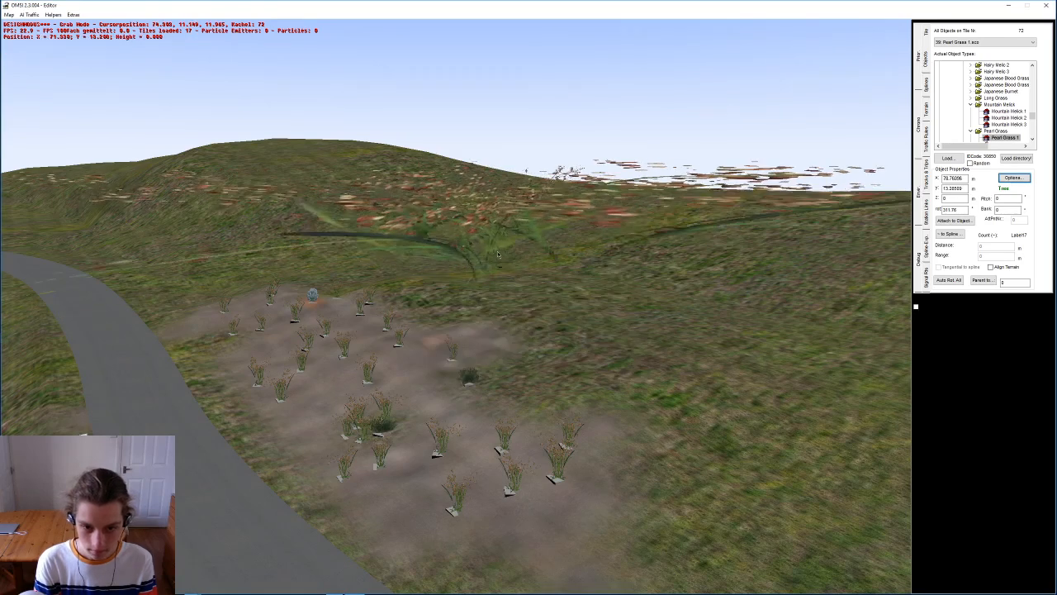
click(999, 188)
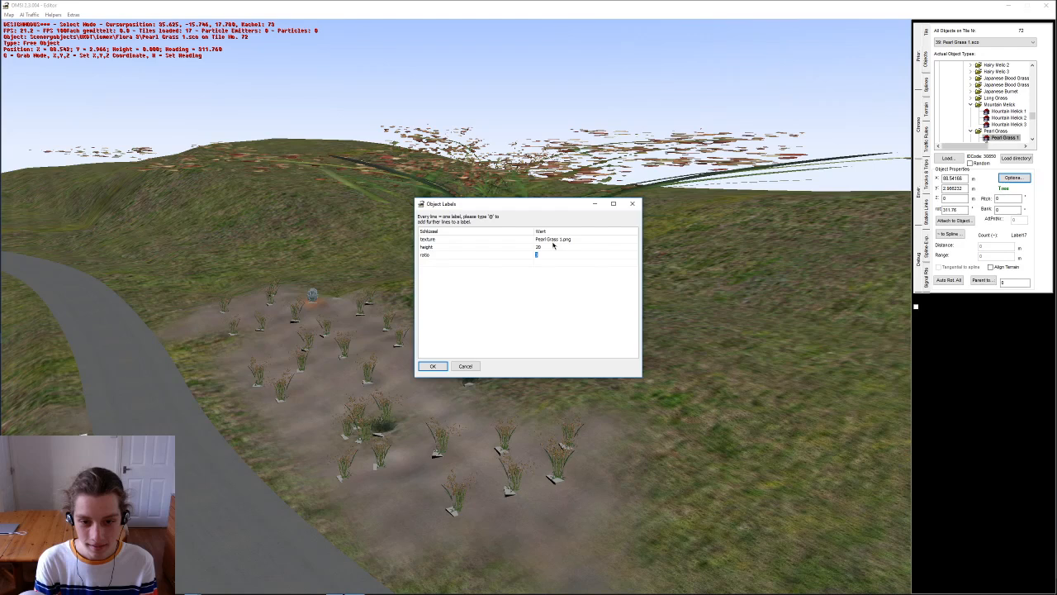
click(445, 365)
right_drag(479, 295, 404, 313)
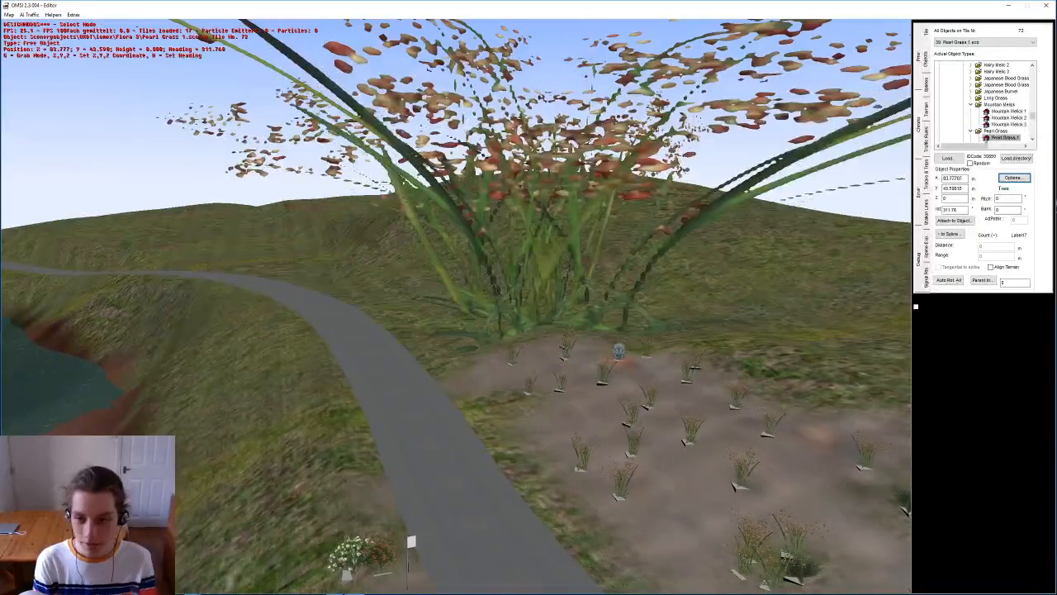
click(1022, 177)
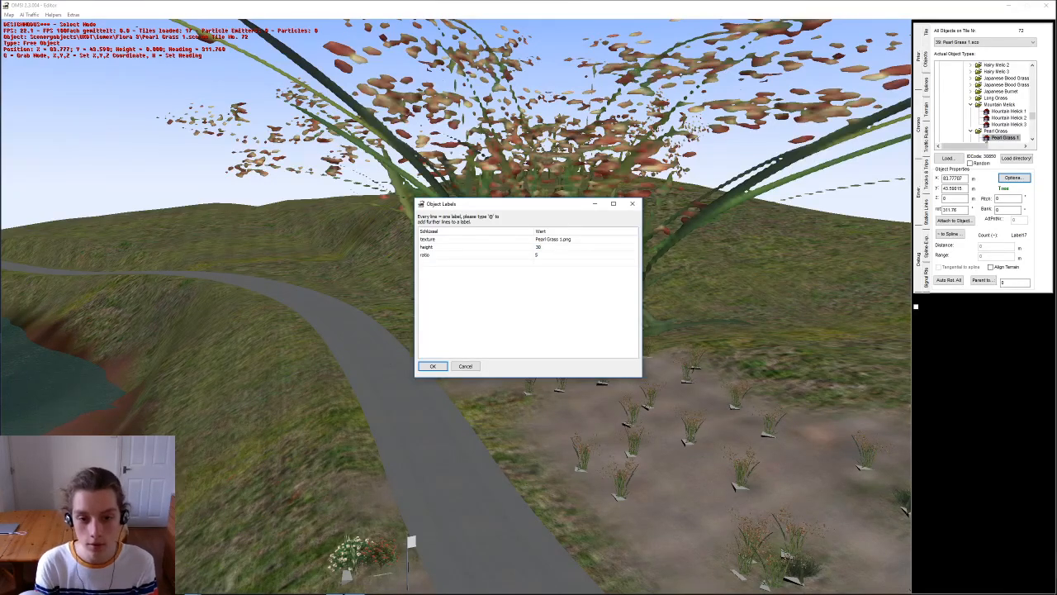
click(433, 366)
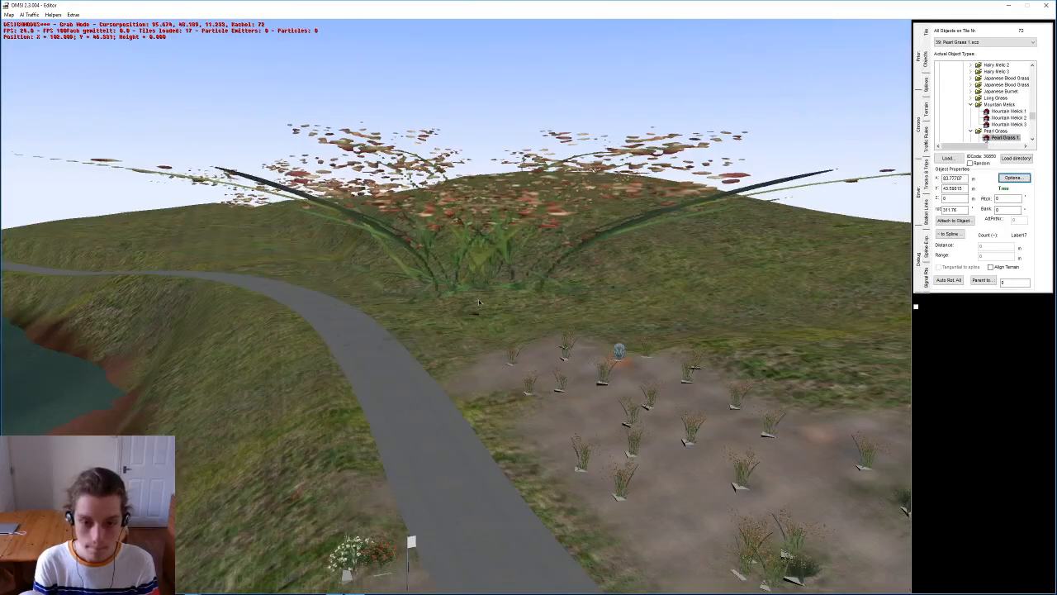
click(1025, 178)
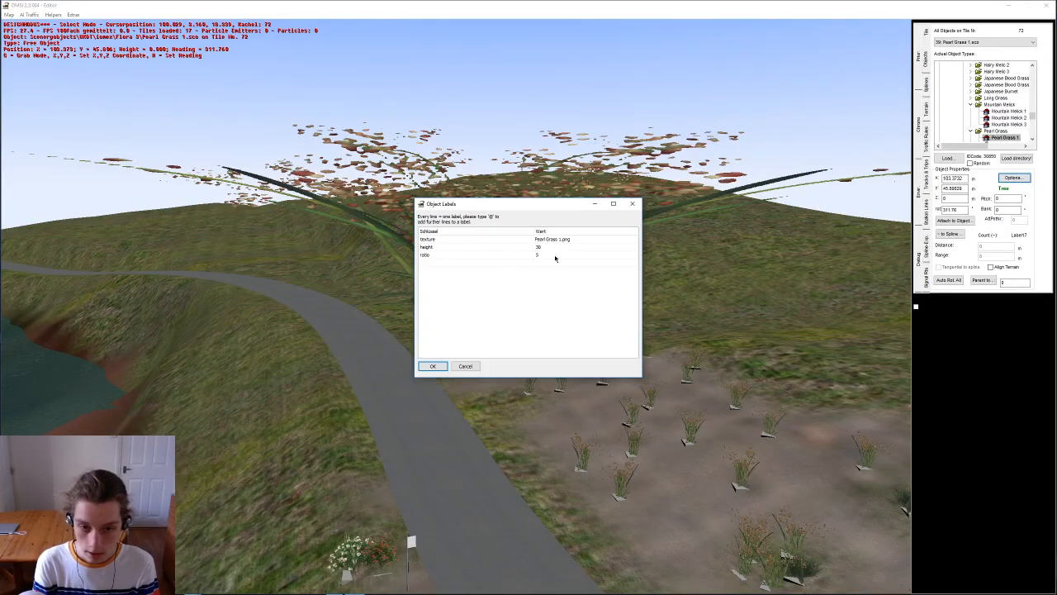
click(433, 365)
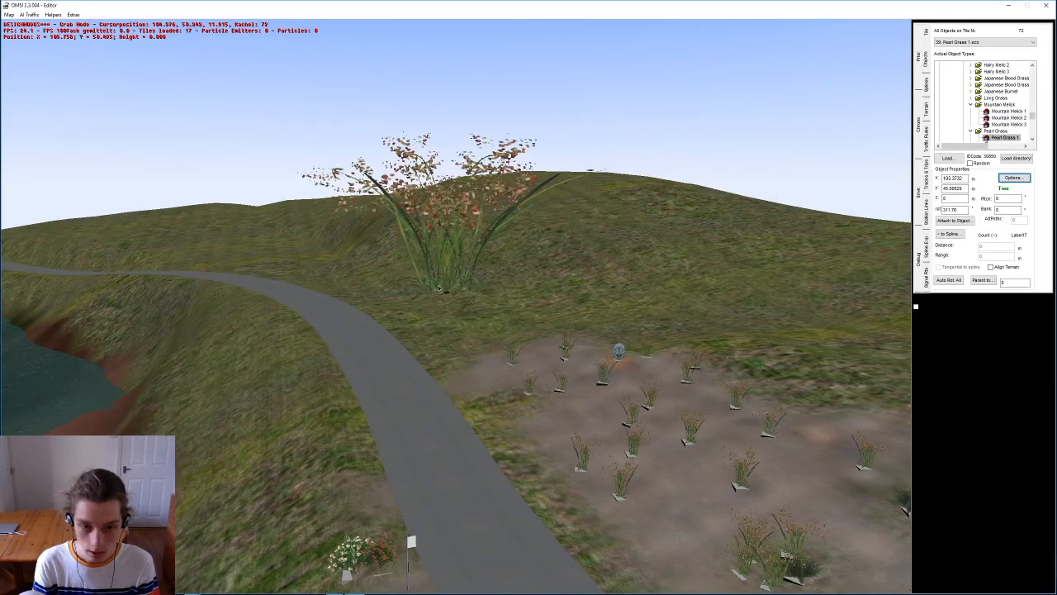
Step: Set the big Pearl Grass clump's height to 20 and ratio to 1, and stand it on the grass between the road and the sandy area
click(1013, 177)
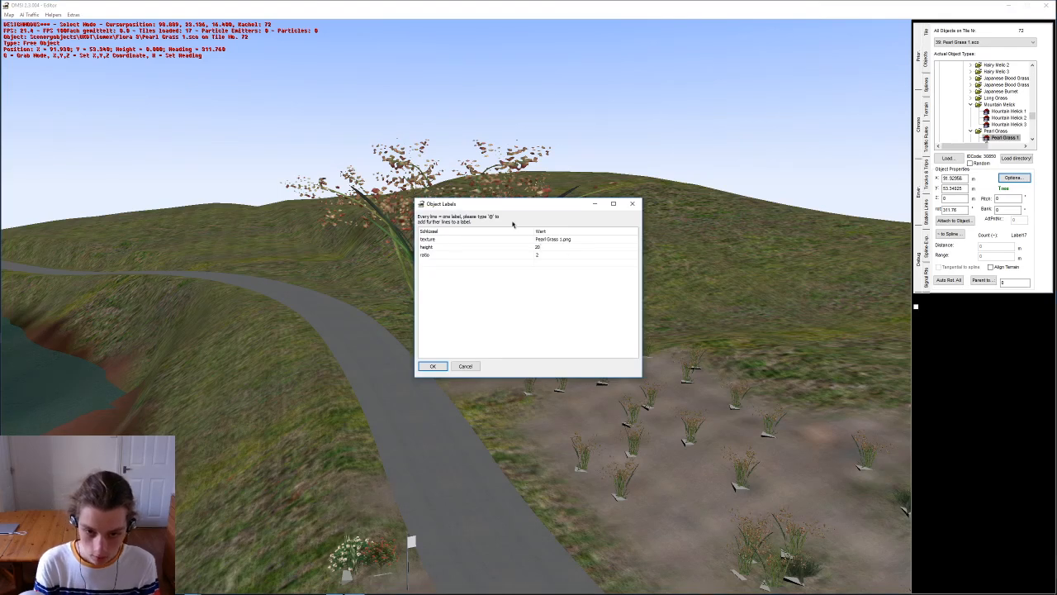
click(424, 367)
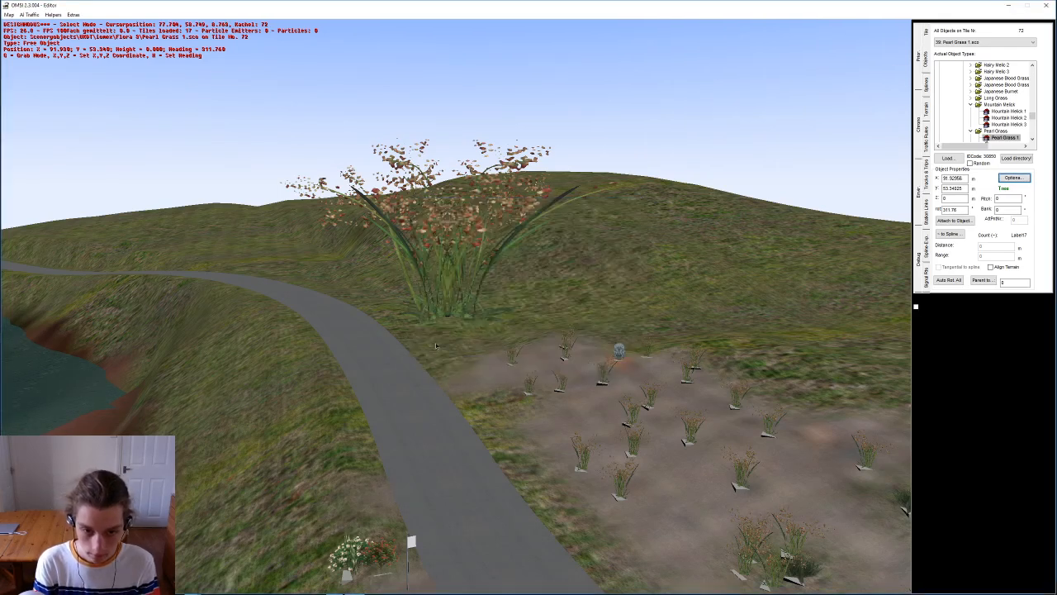
right_drag(444, 454, 438, 430)
middle_drag(437, 429, 298, 166)
drag(595, 394, 648, 417)
middle_drag(649, 417, 627, 339)
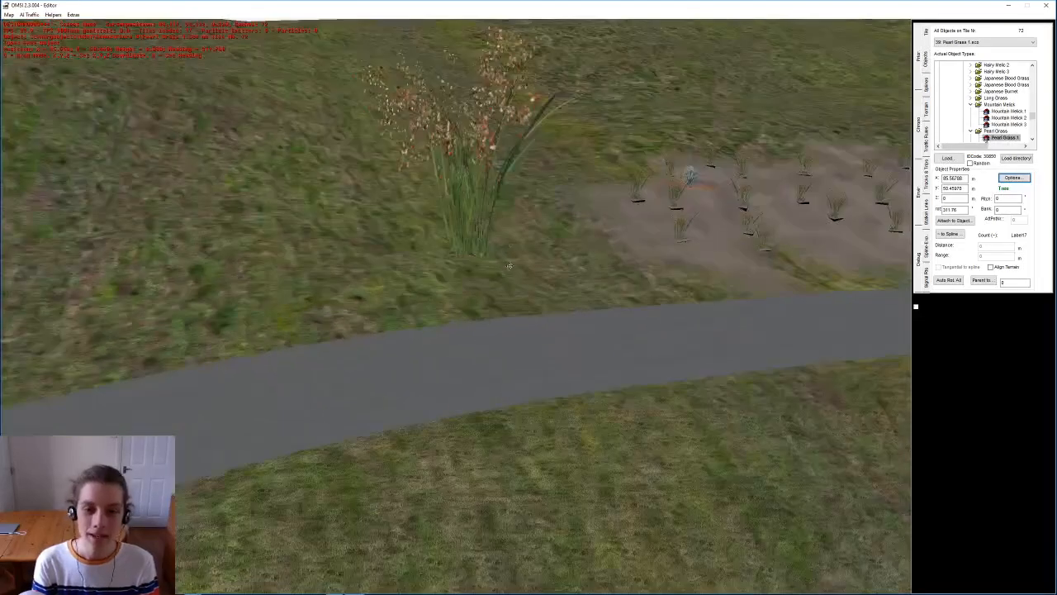
Step: Examine how the tall Pearl Grass clump looks beside the road from several viewpoints
middle_drag(496, 243, 538, 283)
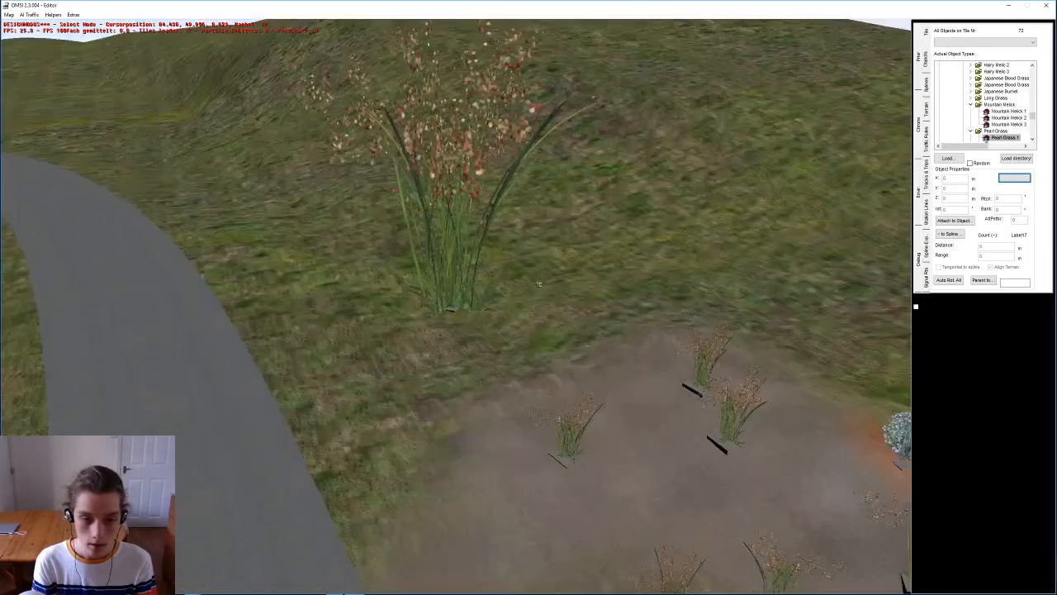
middle_drag(432, 367, 601, 302)
click(447, 405)
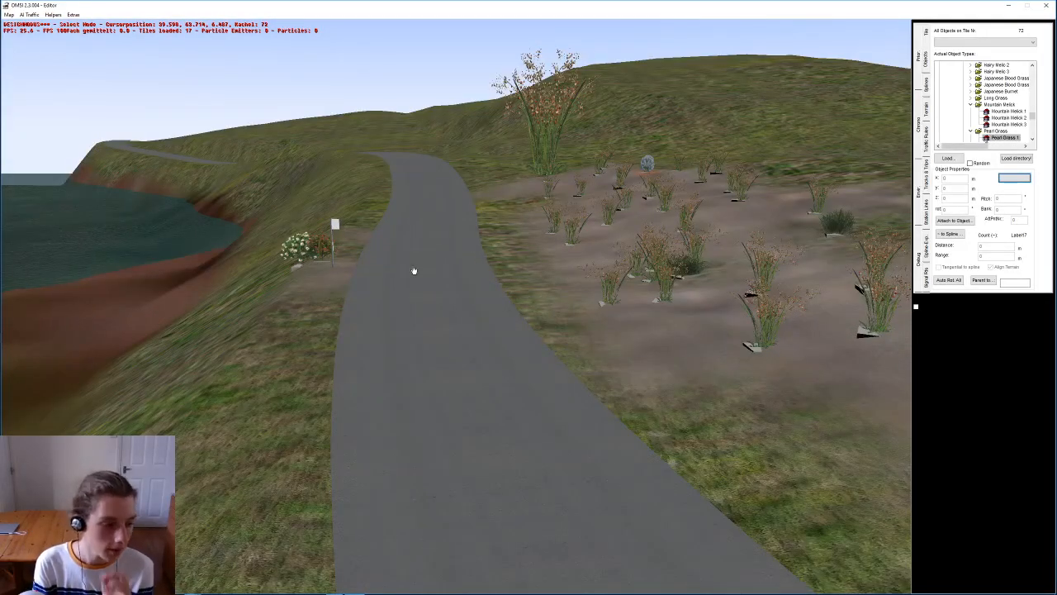
drag(505, 208, 507, 232)
drag(560, 174, 447, 381)
right_drag(610, 1, 595, 215)
Step: Place a Long Grass 1 clump on the grass between the tall Pearl Grass and the road
drag(347, 330, 413, 382)
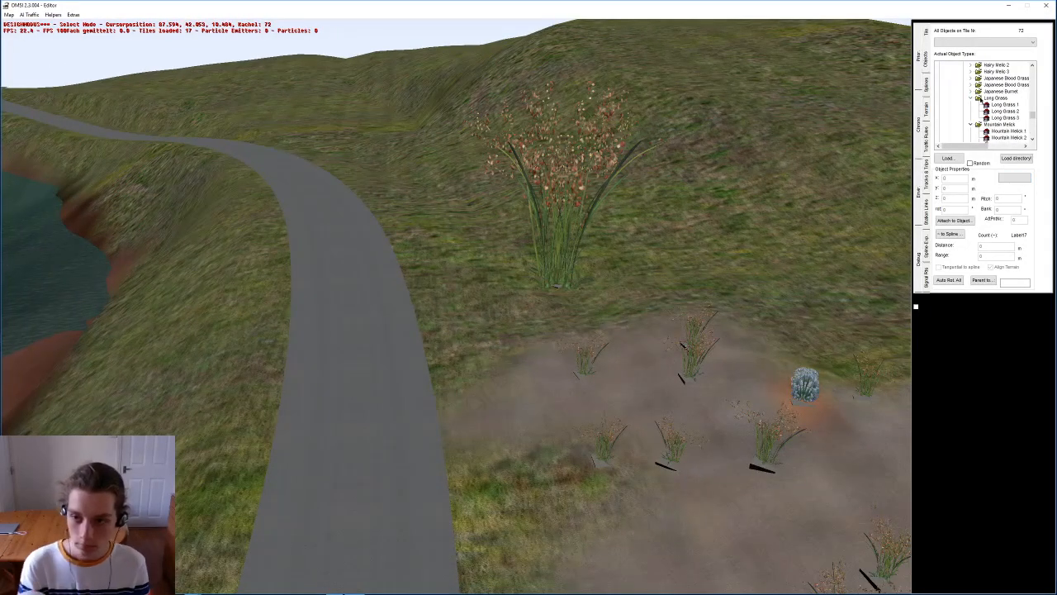
right_drag(498, 269, 499, 248)
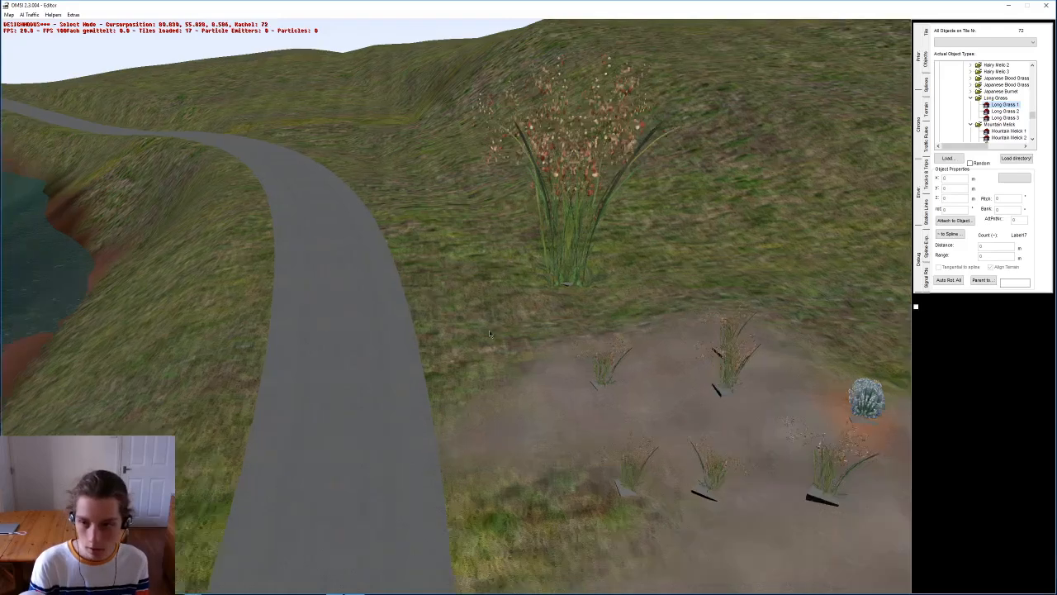
drag(499, 289, 487, 260)
right_drag(492, 338, 491, 320)
key(n)
click(497, 294)
middle_drag(497, 294, 527, 283)
right_drag(506, 329, 452, 306)
Step: Add and rotate further Long Grass 1 clumps around the foot of the tall Pearl Grass, and save the map
key(n)
key(n)
middle_drag(457, 312, 470, 327)
key(r)
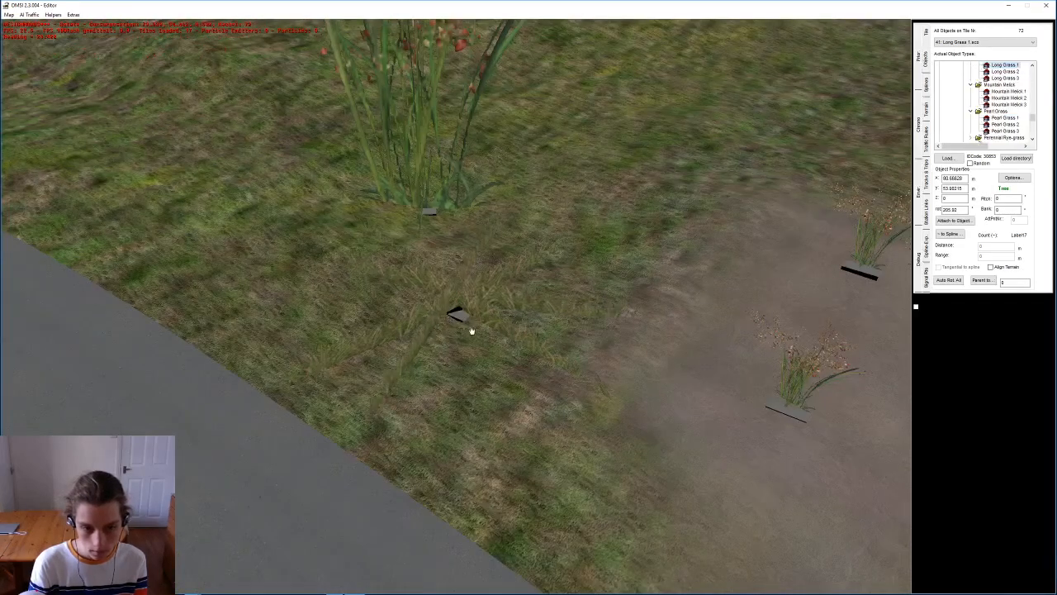
click(457, 316)
key(g)
click(455, 305)
middle_drag(455, 306, 426, 282)
right_drag(426, 282, 451, 300)
click(449, 365)
middle_drag(452, 300, 450, 304)
key(ctrl+s)
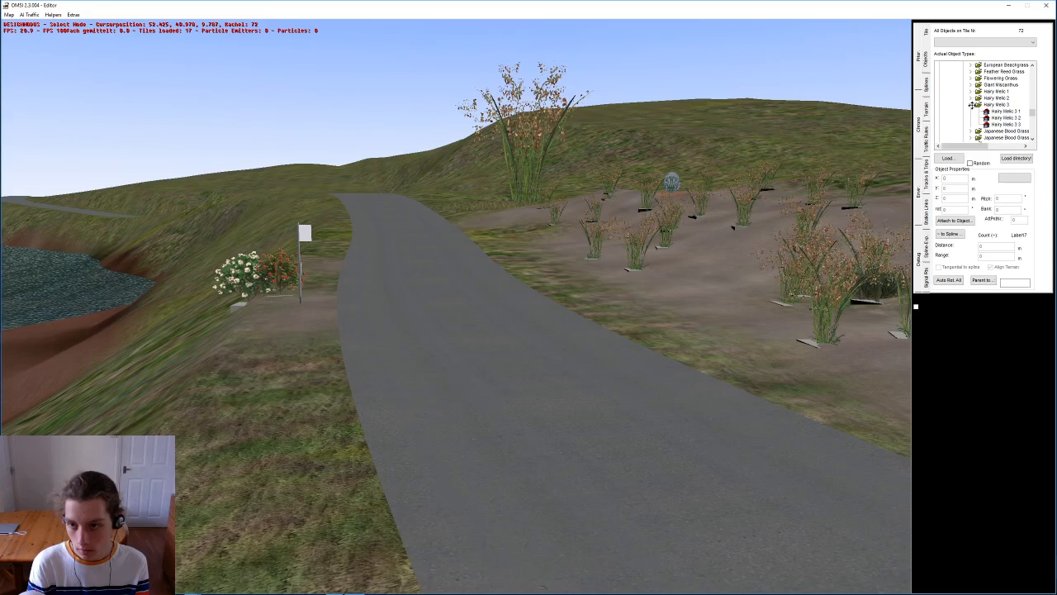
Step: Try a Hairy Melic 3.2 clump on the roadside edge of the sandy area
double_click(990, 118)
right_drag(605, 334, 571, 308)
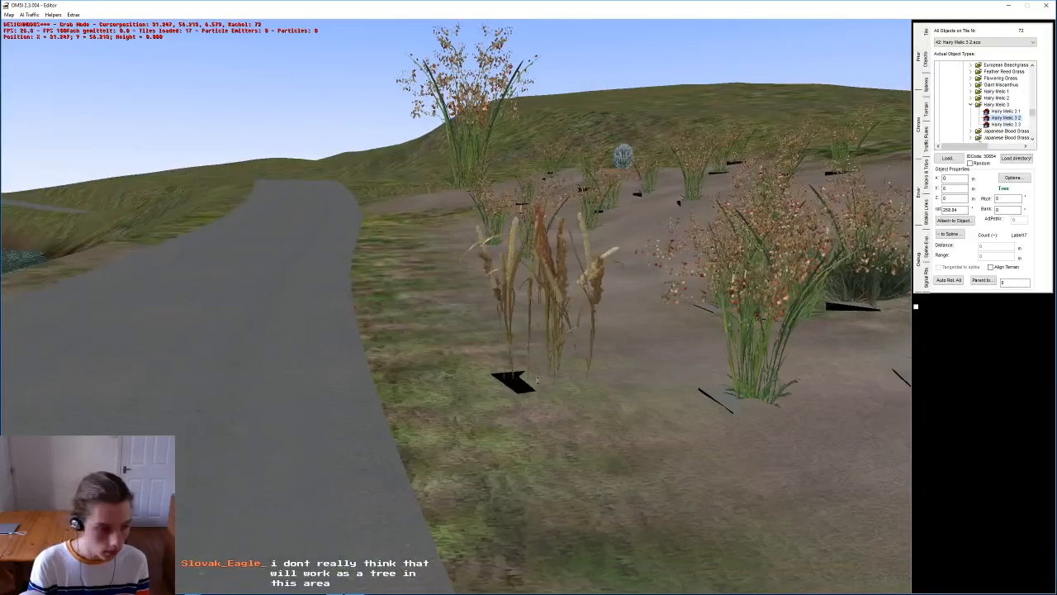
click(499, 372)
middle_drag(501, 370, 492, 421)
Step: Reduce the height of the tall Pearl Grass clump and move it onto the end of the sandy area beside the Long Grass
right_drag(493, 422, 439, 332)
click(476, 260)
middle_drag(478, 258, 541, 258)
click(1015, 177)
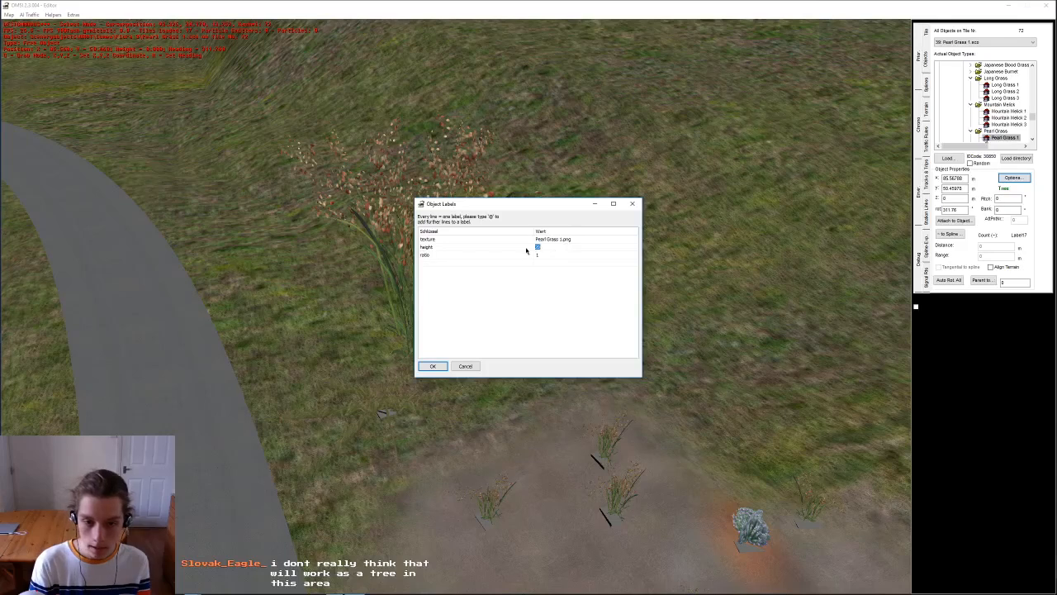
click(437, 369)
key(g)
middle_drag(436, 360, 492, 404)
right_drag(492, 405, 514, 411)
click(515, 411)
middle_drag(515, 410, 552, 395)
middle_drag(507, 279, 429, 272)
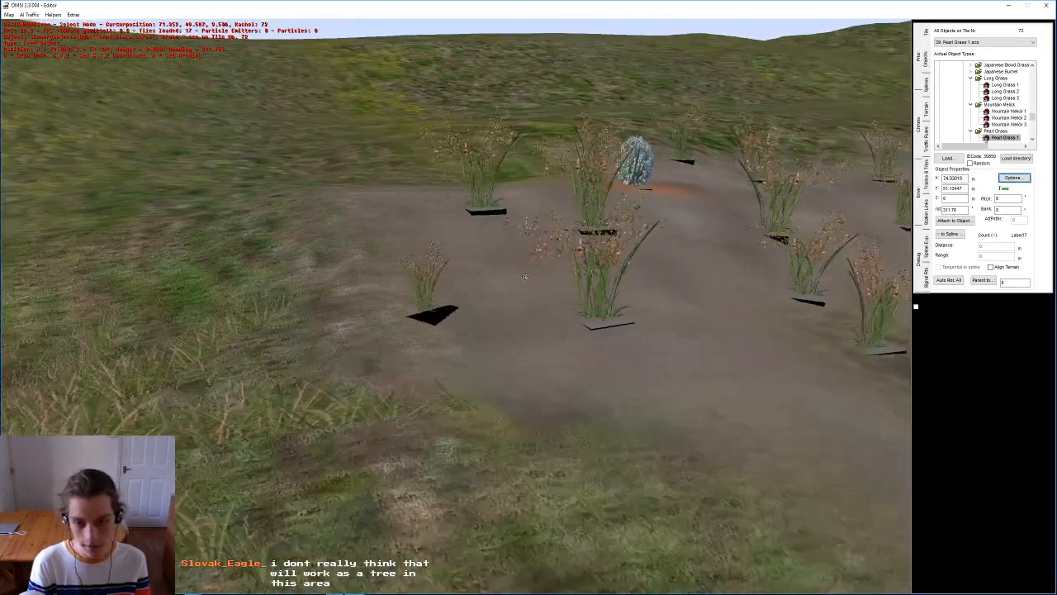
Step: Add another Pearl Grass 1 clump along the back edge of the sandy area, near the green patch
key(g)
key(Right)
key(n)
key(Right)
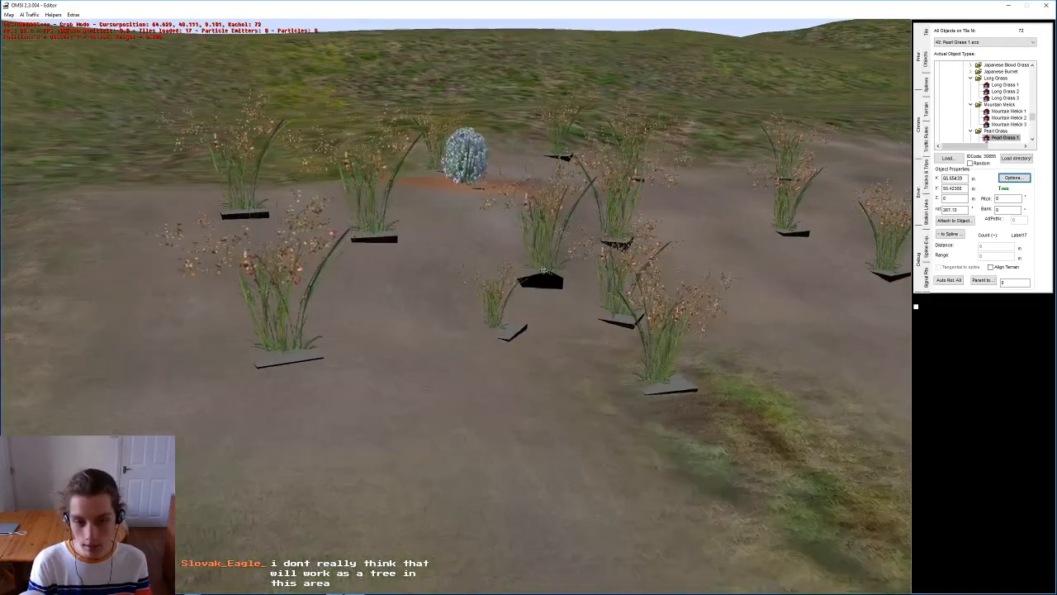
key(Up)
click(576, 252)
key(Right)
key(Up)
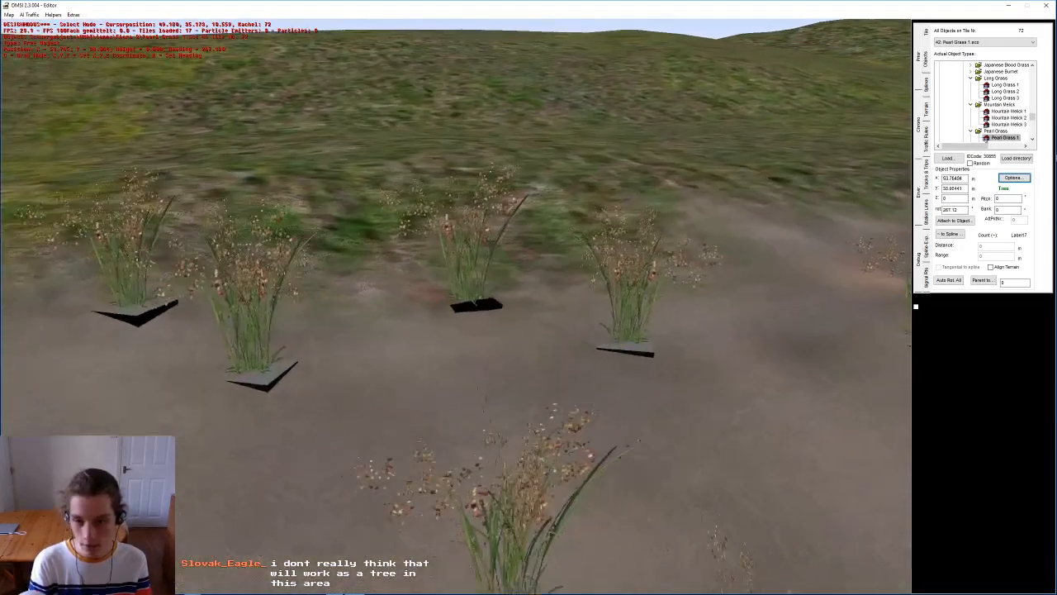
Step: Set a new height for the Pearl Grass 1 clump at the back edge of the sandy area and reposition it
click(1016, 179)
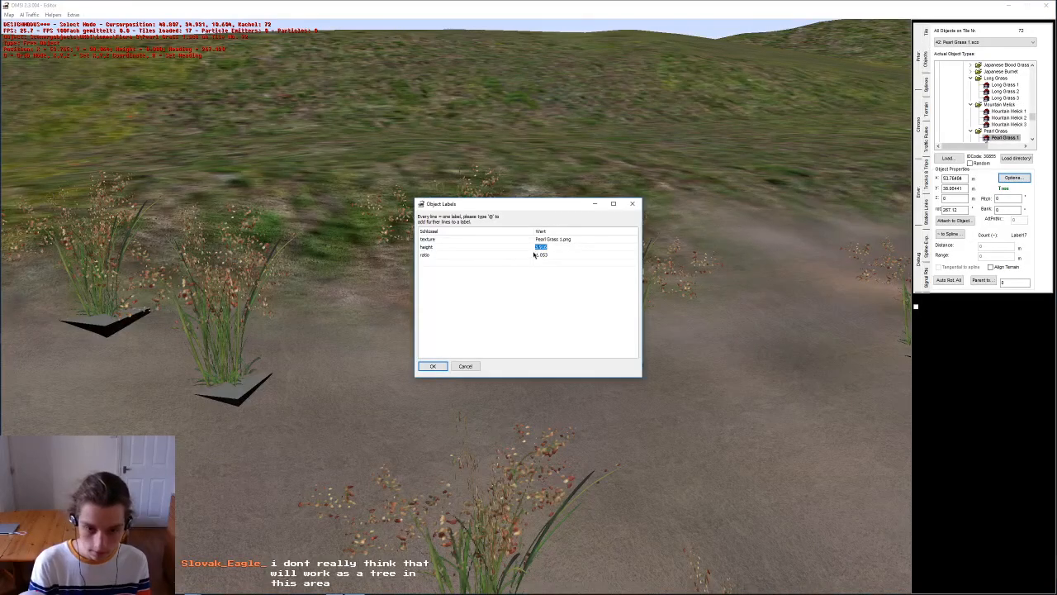
click(431, 362)
key(g)
click(460, 316)
middle_drag(459, 317, 418, 313)
right_drag(419, 313, 439, 267)
middle_drag(439, 267, 519, 295)
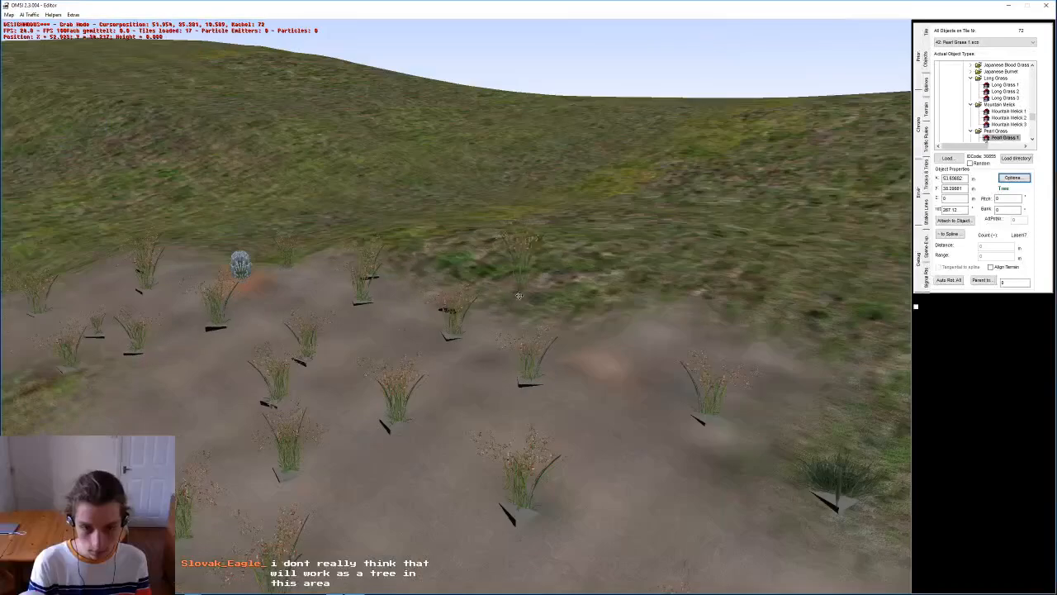
Step: Set the Pearl Grass clump's height to 6 and move it to the bare sand beside the Mountain Melick
click(1014, 177)
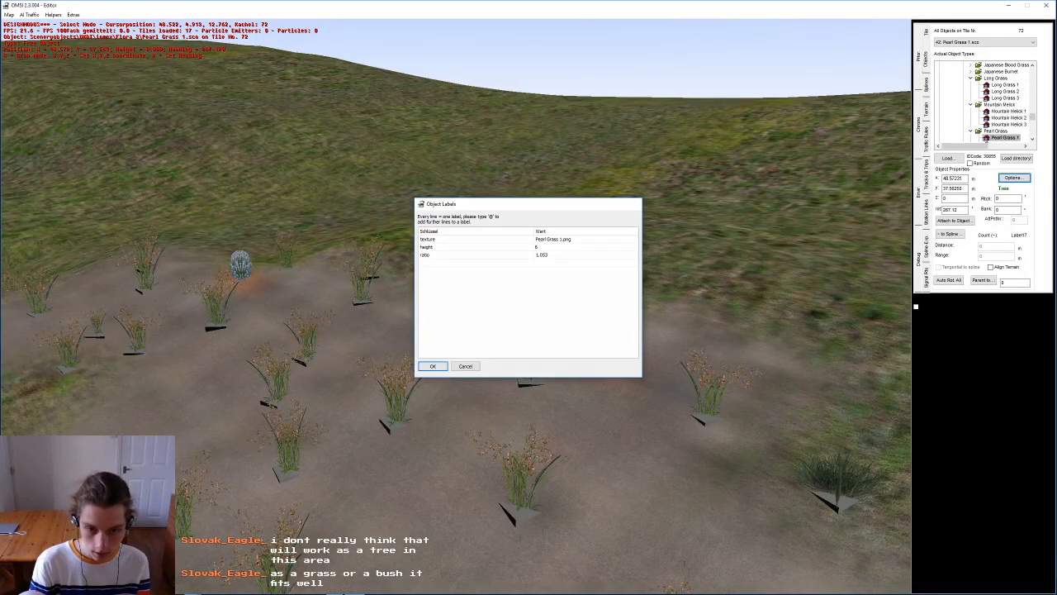
click(441, 368)
key(g)
click(558, 327)
middle_drag(558, 327, 551, 304)
key(g)
right_drag(366, 476, 423, 446)
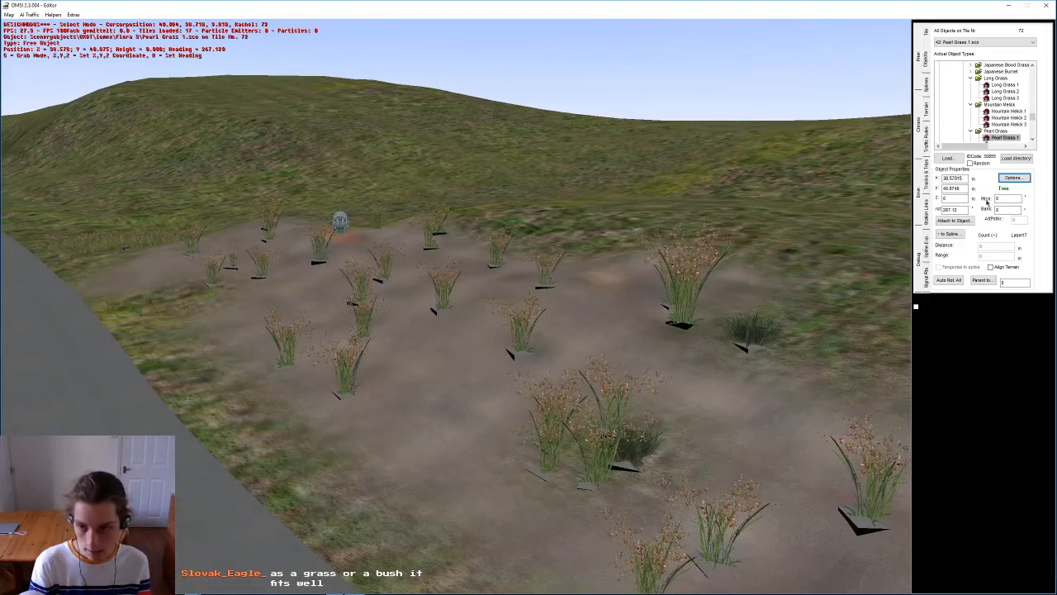
Step: Check the tall Pearl Grass clump's label settings and move it to the back edge of the sandy area
click(1013, 179)
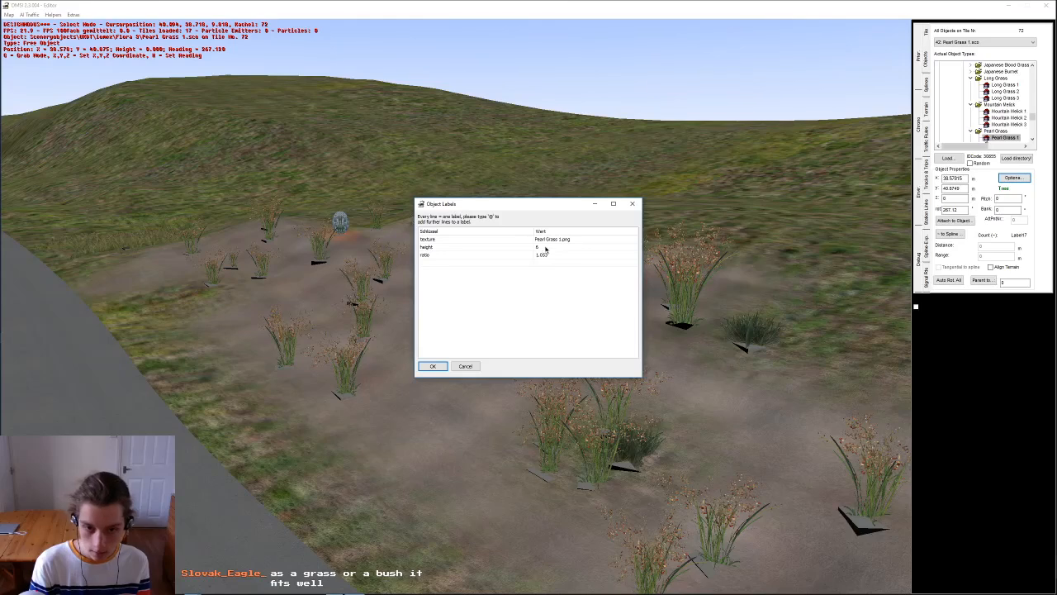
click(464, 365)
key(g)
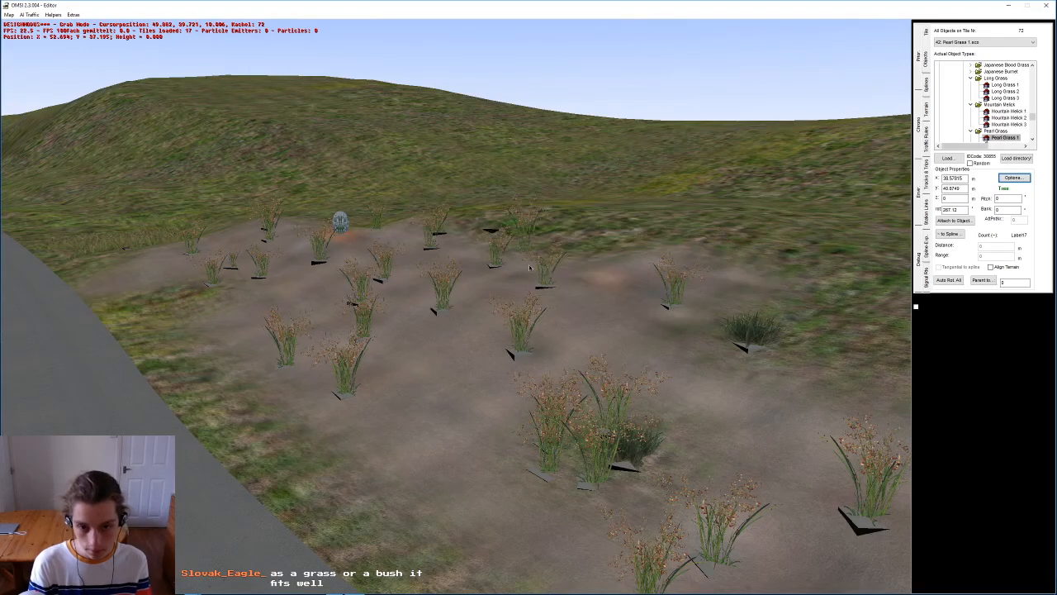
key(g)
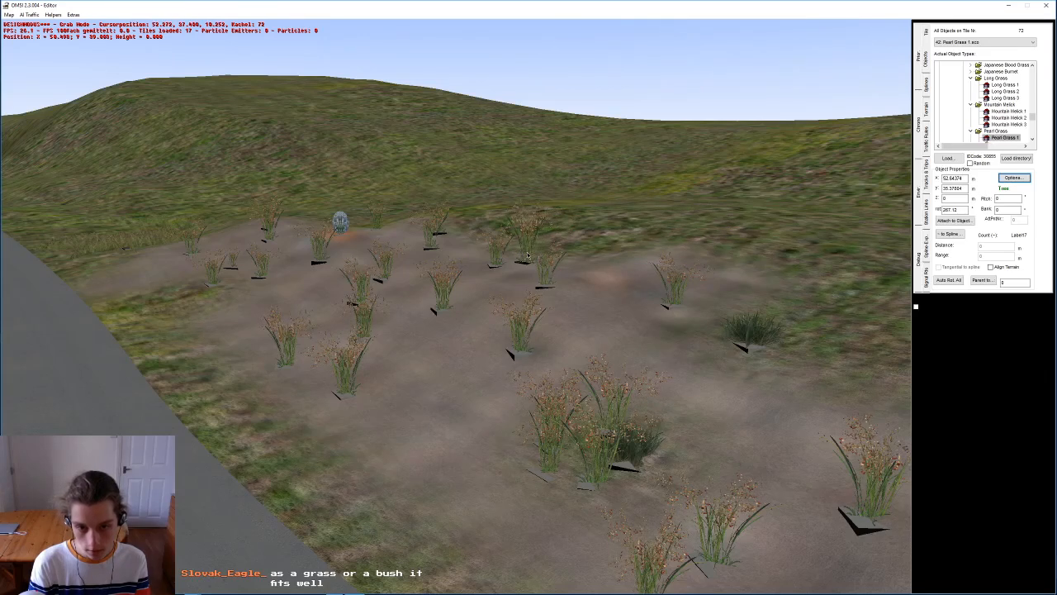
click(528, 255)
Step: Place a Japanese Blood Grass Red 2 clump on the bare sand between the Pearl Grass clumps
middle_drag(493, 382, 481, 476)
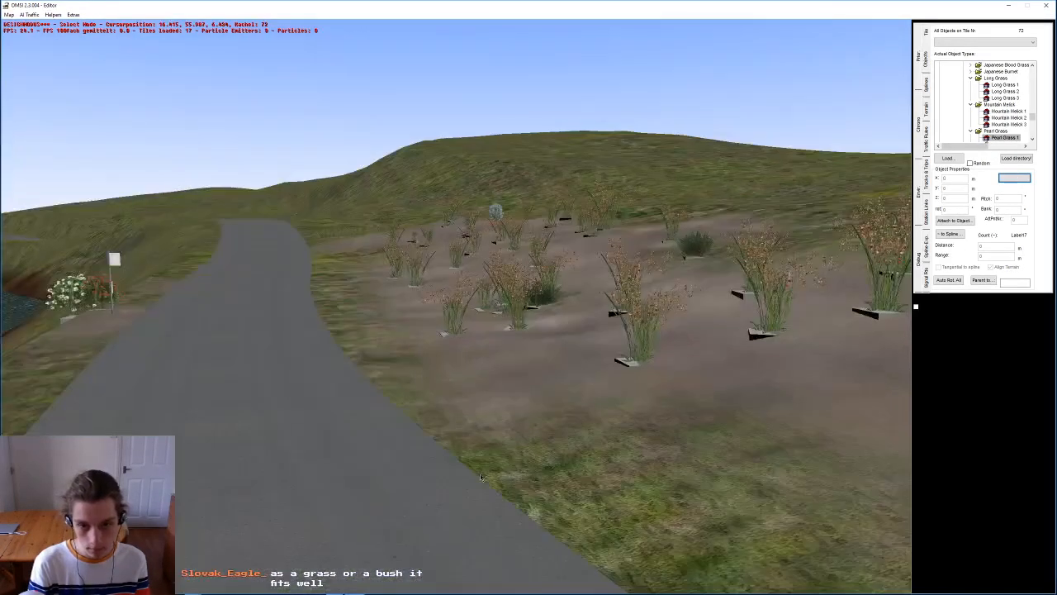
right_drag(456, 403, 434, 351)
middle_drag(434, 351, 404, 267)
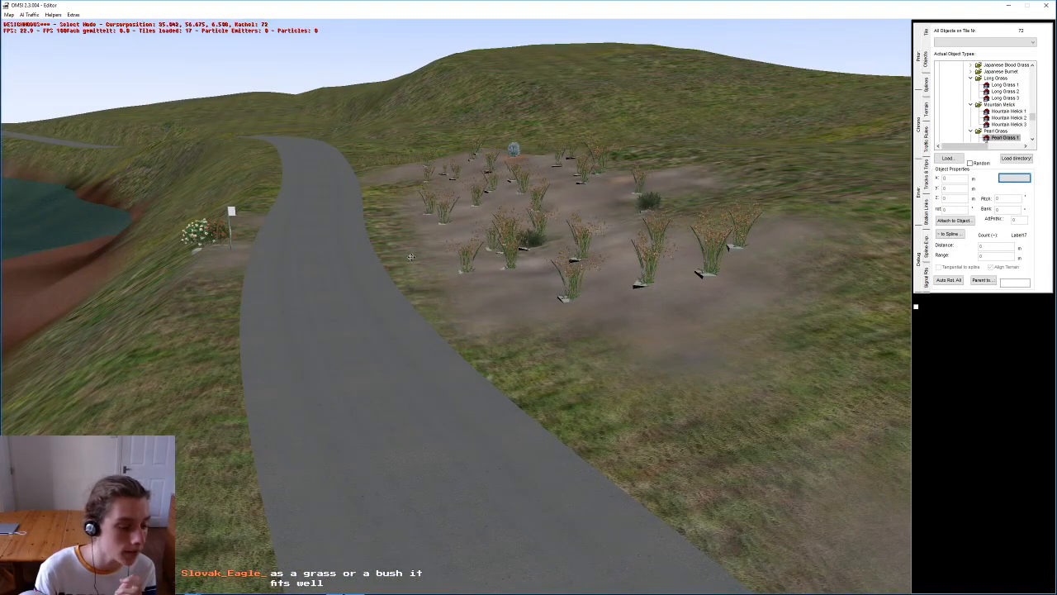
mouse_move(403, 267)
mouse_down()
mouse_move(409, 245)
mouse_move(386, 276)
mouse_up()
right_drag(386, 275, 394, 310)
middle_drag(394, 310, 477, 302)
drag(476, 302, 597, 222)
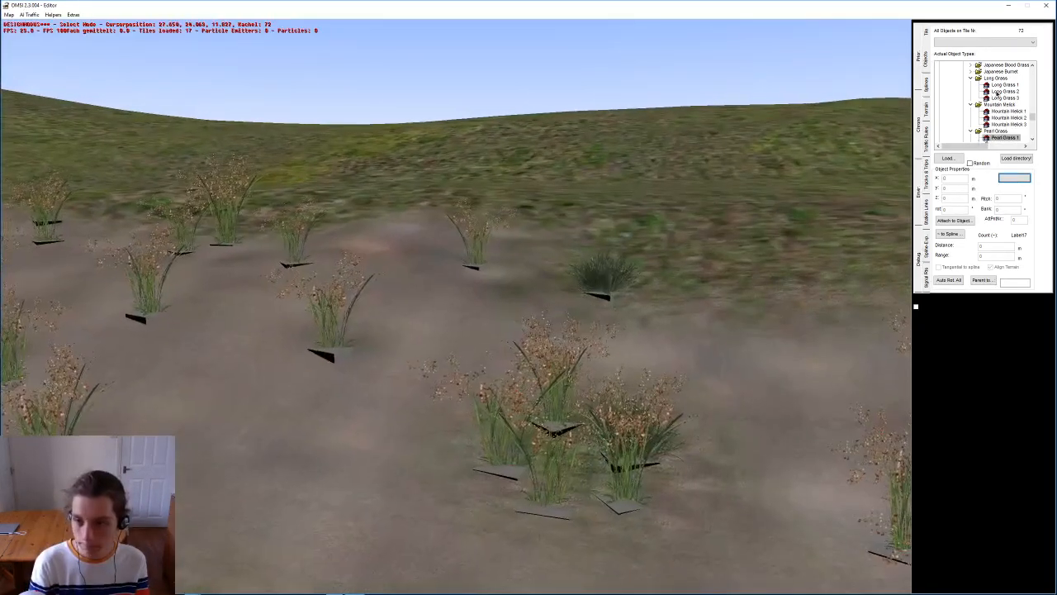
scroll(995, 101, up, 3)
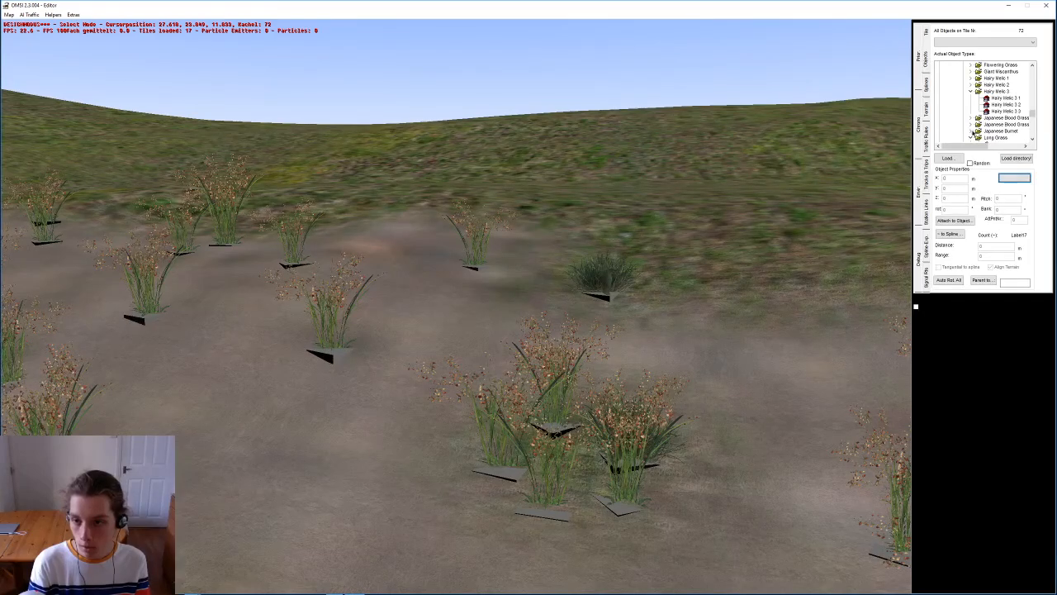
click(457, 367)
right_drag(457, 368, 478, 392)
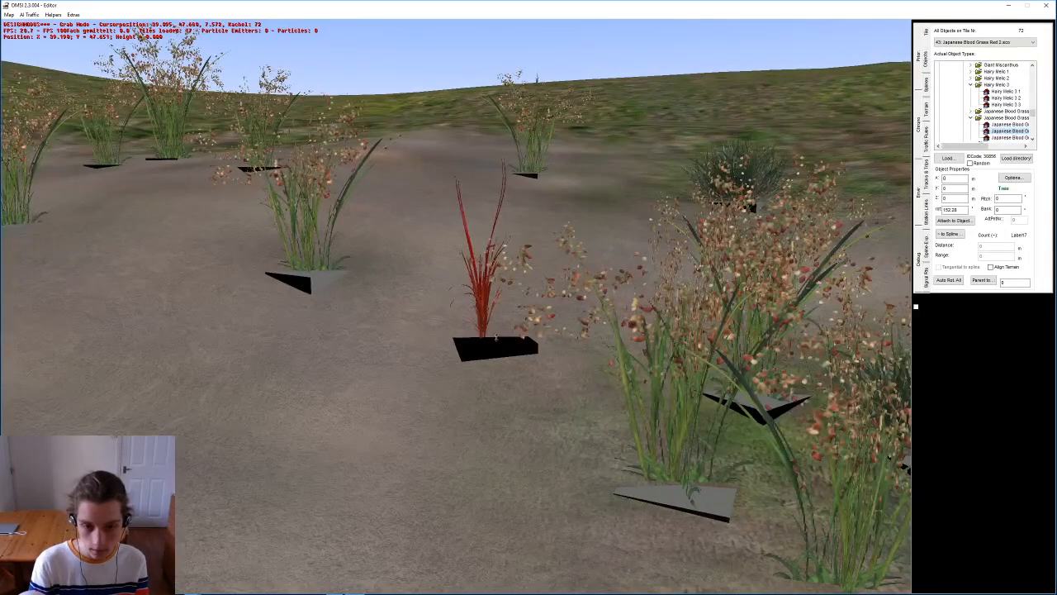
click(492, 331)
Step: Scatter more Japanese Blood Grass Red 2 clumps among the Pearl Grass in the middle of the sandy area
middle_drag(507, 266, 526, 343)
right_drag(526, 344, 406, 402)
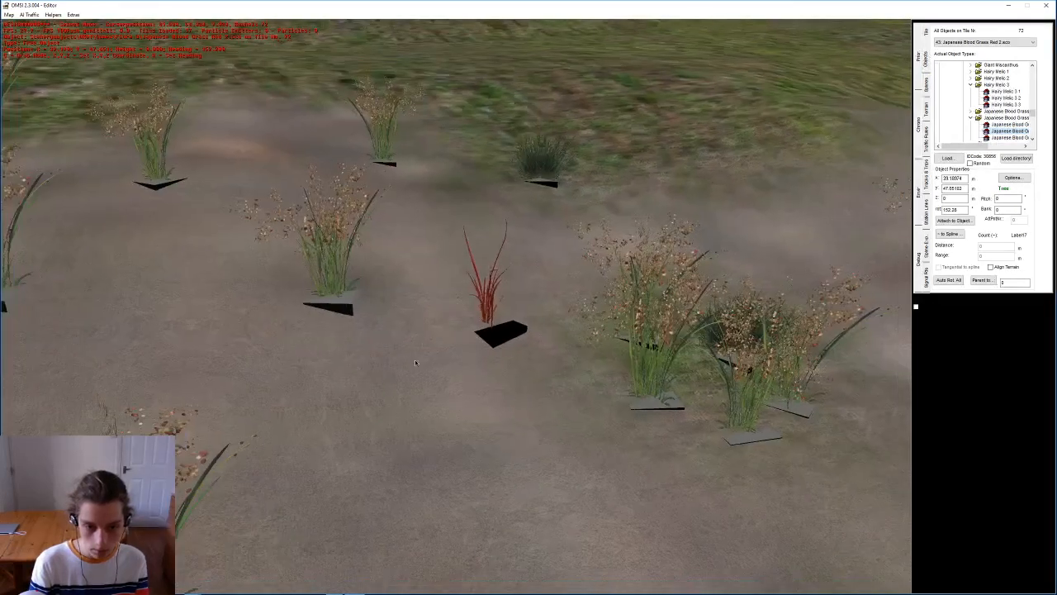
drag(406, 403, 363, 384)
right_drag(363, 384, 358, 408)
drag(358, 409, 487, 314)
middle_drag(487, 314, 506, 199)
key(n)
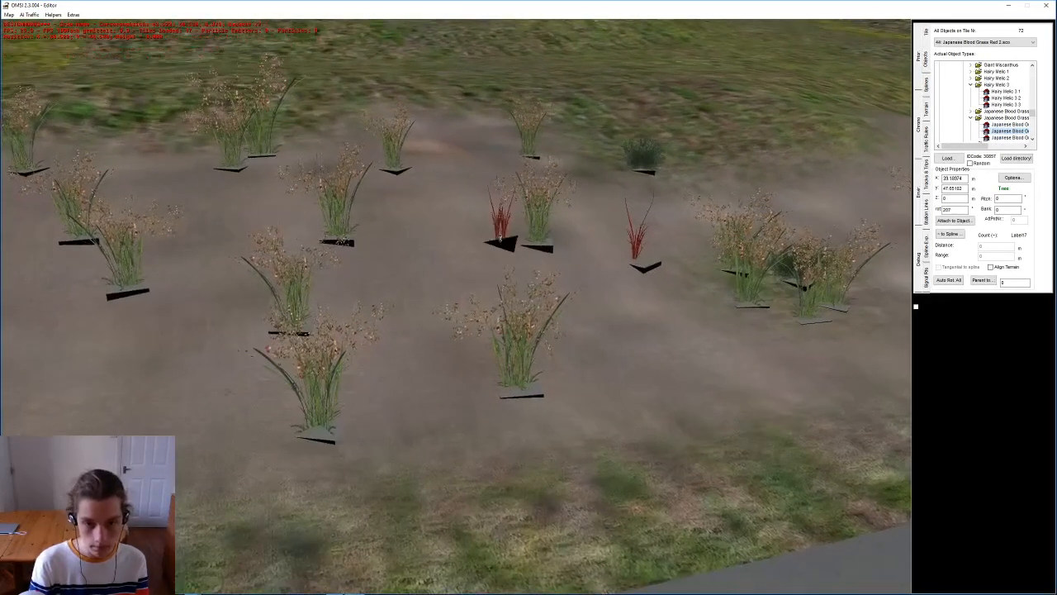
right_drag(384, 275, 357, 320)
middle_drag(356, 321, 347, 318)
click(487, 312)
Step: Add further Japanese Blood Grass Red 2 clumps towards the end of the sandy area, including one beside the Pearl Grass nearest the grass verge
drag(486, 312, 248, 363)
key(n)
click(480, 246)
key(n)
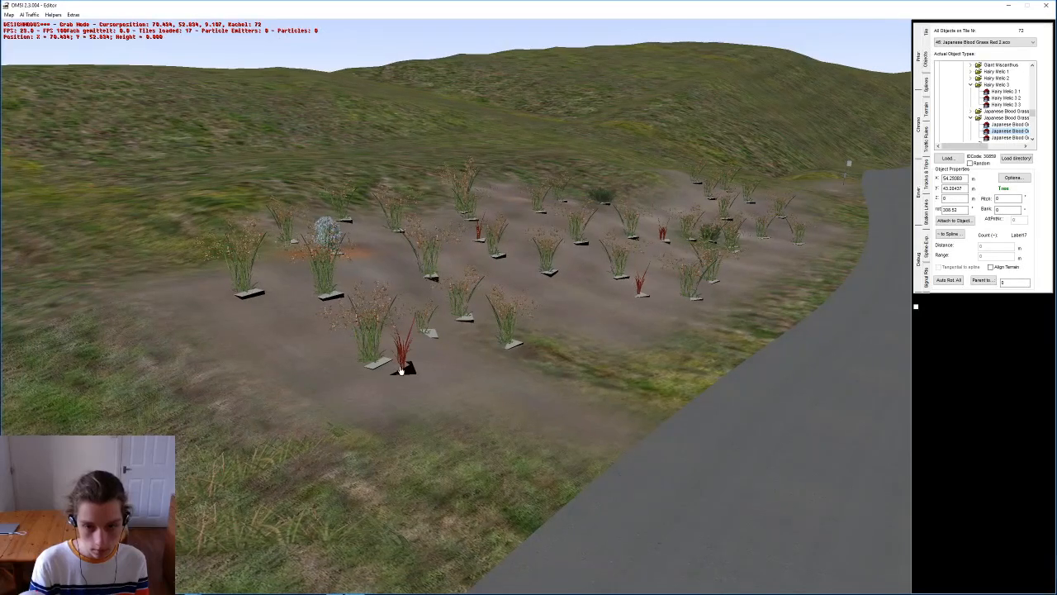
key(n)
click(622, 300)
Step: Add clumps of Japanese Blood Grass Red 1 and the third red variant among the Pearl Grass on the sandy area
middle_drag(622, 300, 942, 145)
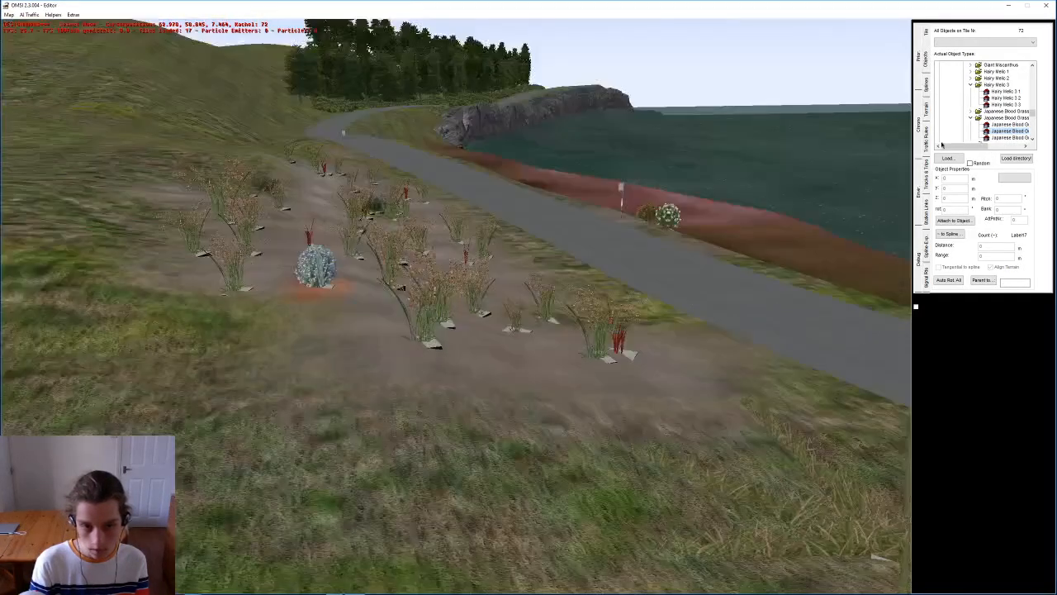
key(n)
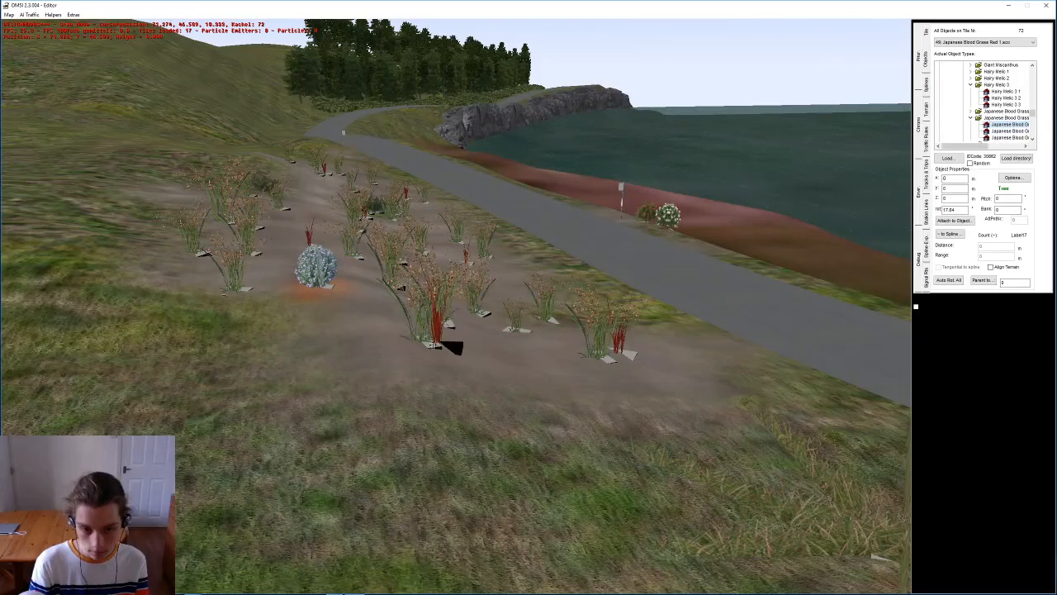
click(506, 364)
middle_drag(505, 364, 726, 194)
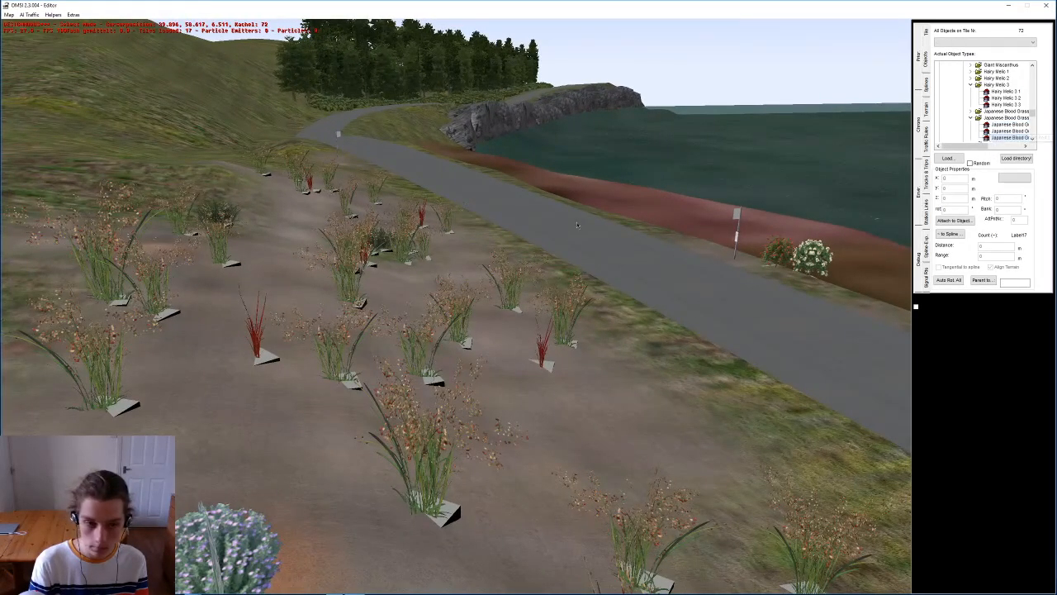
key(n)
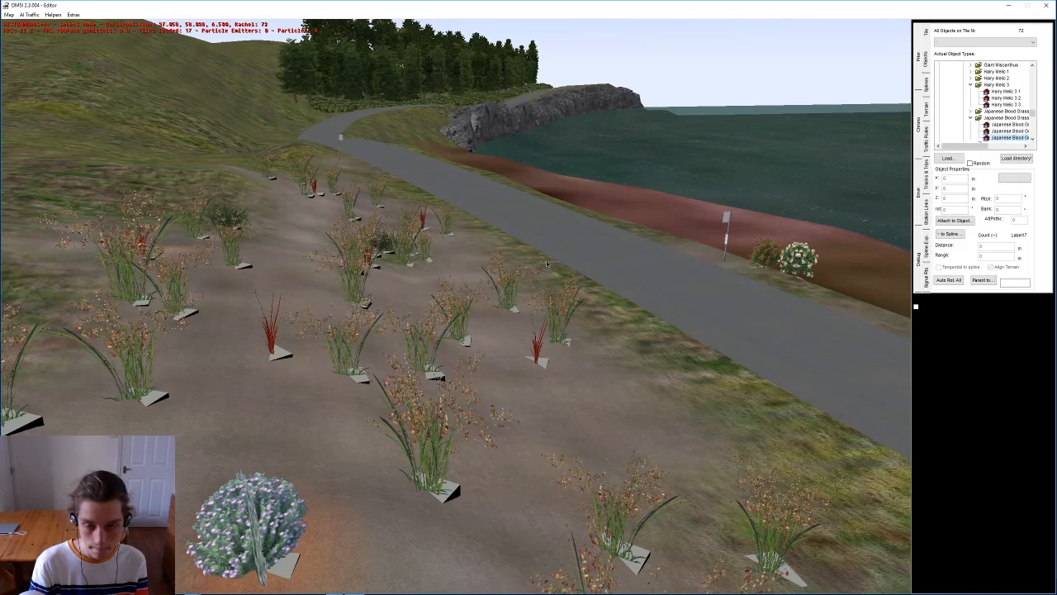
Step: Place a Feather Reed Grass 2 clump on the small sandy patch beside the bus stop sign further along the road
right_drag(548, 265, 1055, 75)
scroll(1021, 99, up, 3)
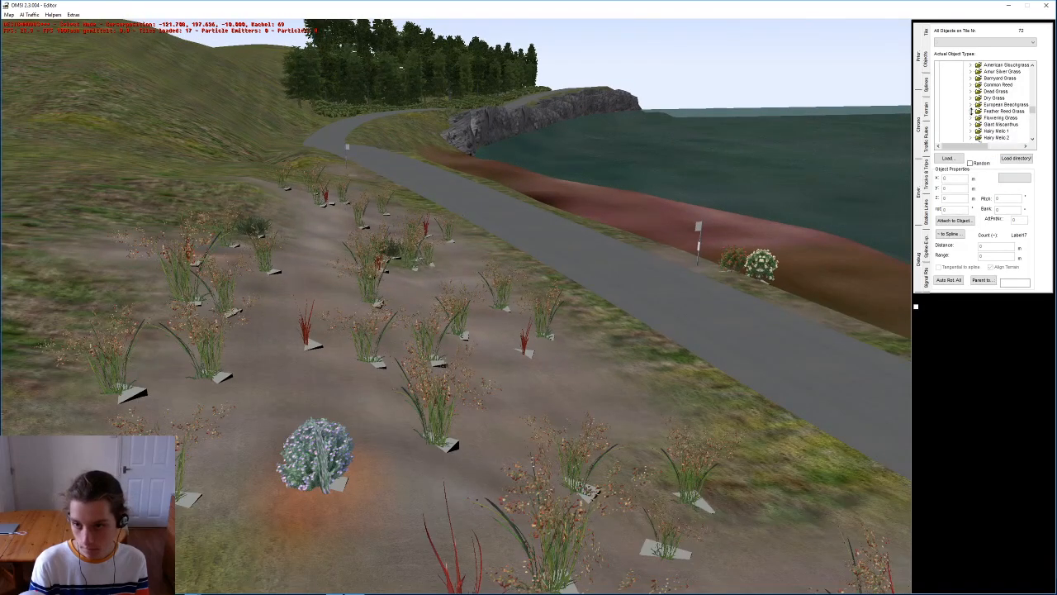
click(996, 124)
key(n)
right_drag(563, 285, 536, 281)
mouse_move(537, 281)
middle_down()
mouse_move(519, 301)
mouse_move(541, 270)
middle_up()
key(Up)
key(Right)
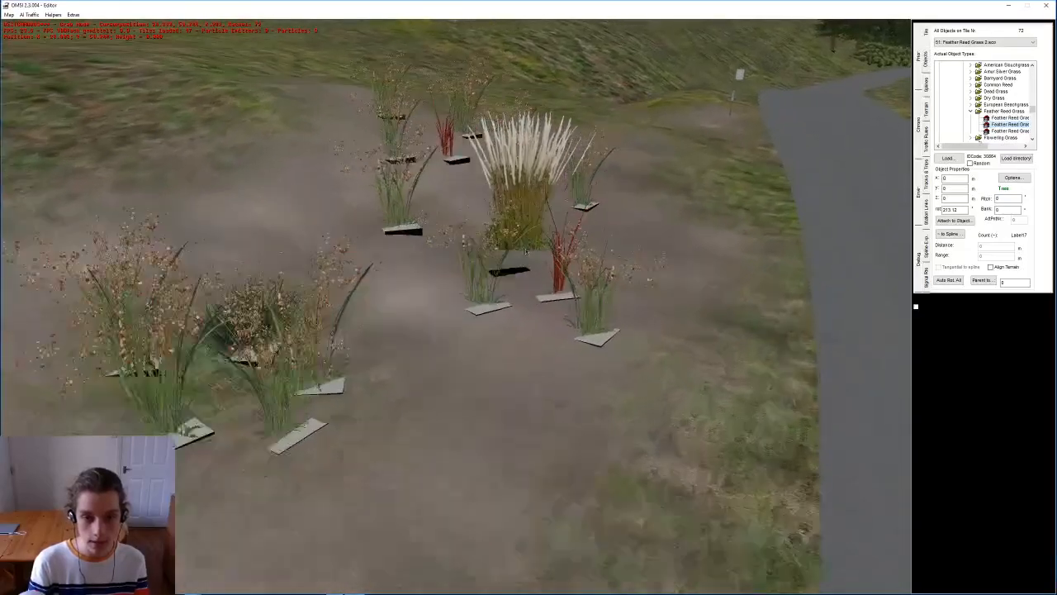
key(Right)
key(Up)
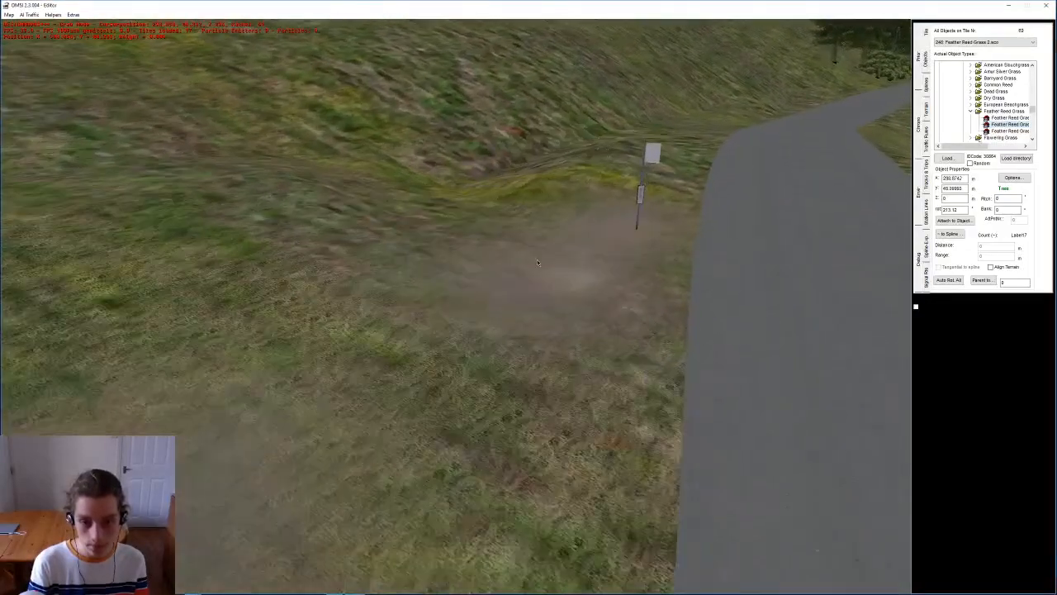
key(Up)
key(Right)
click(507, 342)
Step: Build a dense row of Feather Reed Grass 2 clumps behind the bus stop sign
key(Return)
click(383, 355)
key(Down)
key(Left)
middle_drag(446, 293, 477, 293)
key(Return)
click(534, 311)
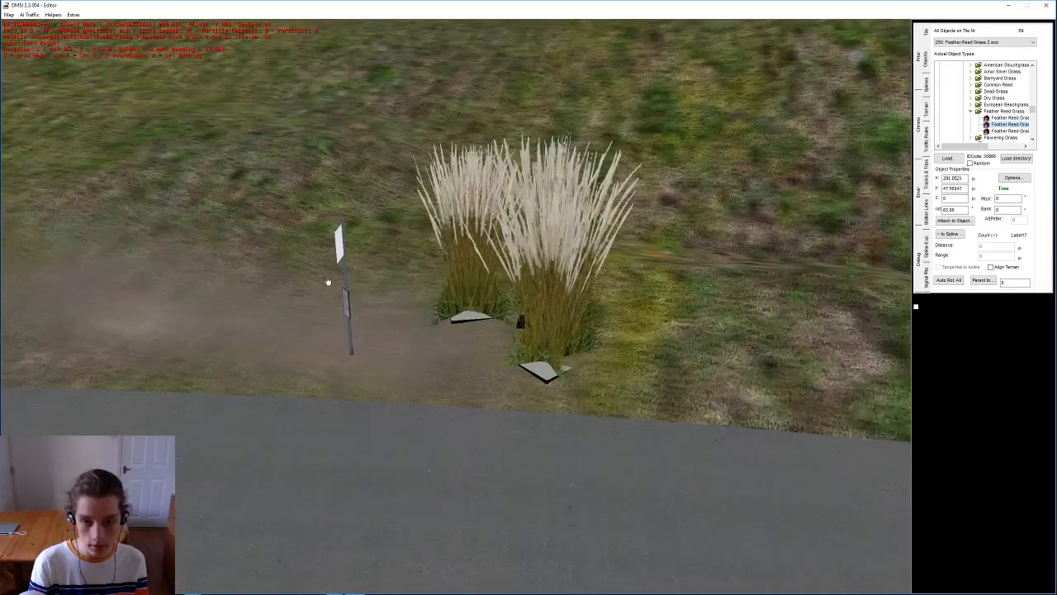
key(Left)
key(Up)
key(Return)
click(672, 335)
key(Return)
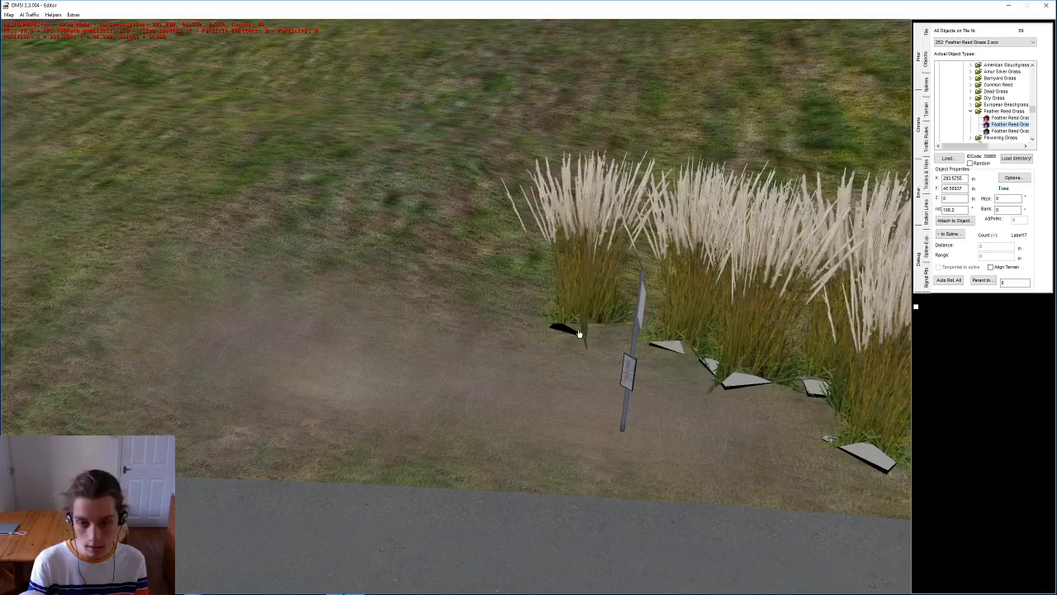
click(576, 333)
Step: Place Feather Reed Grass 1 clumps among the Pearl Grass and red Blood Grass on the large sandy area
right_drag(576, 333, 565, 253)
middle_drag(565, 253, 624, 324)
right_drag(566, 318, 853, 242)
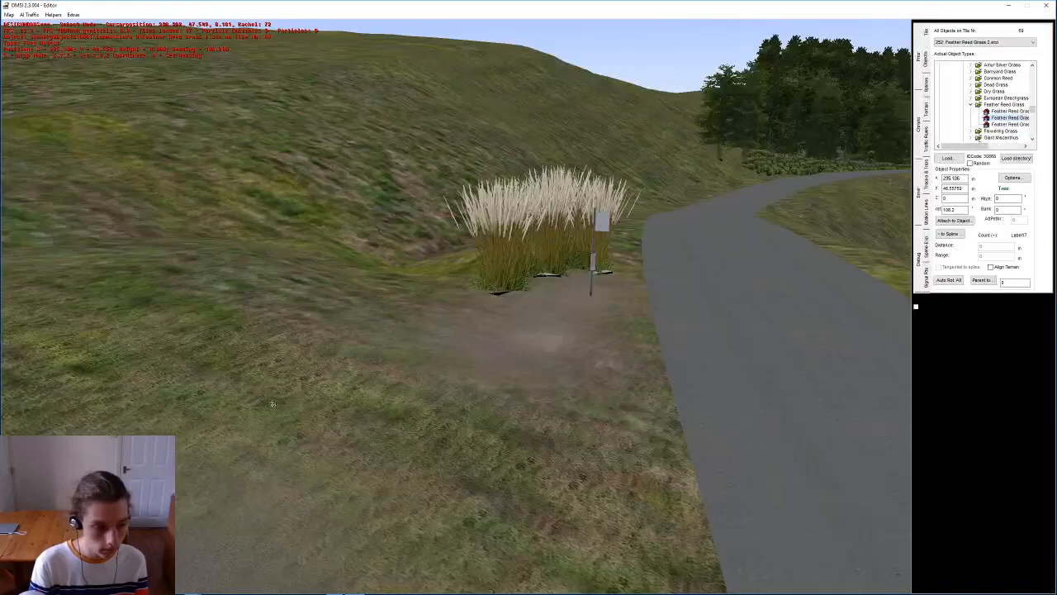
click(1009, 111)
right_drag(642, 175, 187, 416)
click(198, 302)
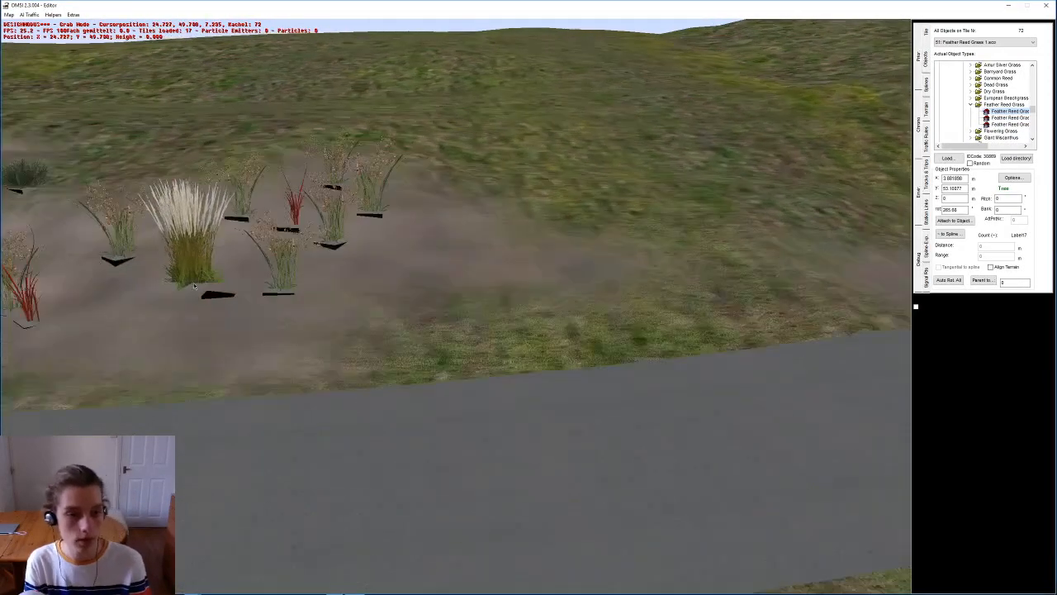
right_drag(206, 264, 371, 273)
scroll(325, 264, up, 2)
click(398, 355)
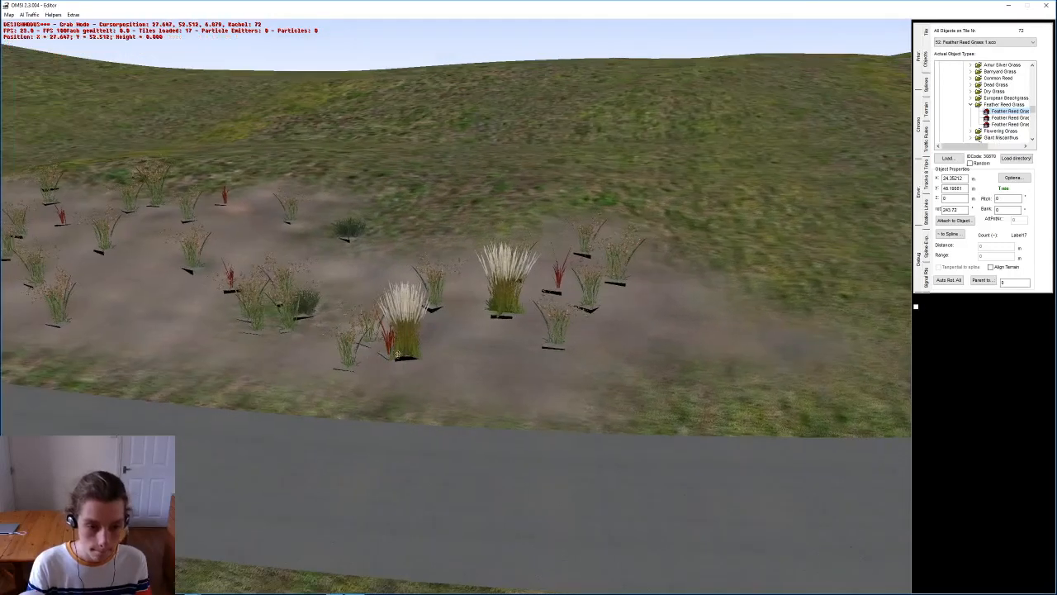
Step: Add Feather Reed Grass 1 clumps along the back edge and on the roadside part of the large sandy area
right_drag(295, 351, 397, 339)
click(472, 193)
right_drag(472, 194, 512, 248)
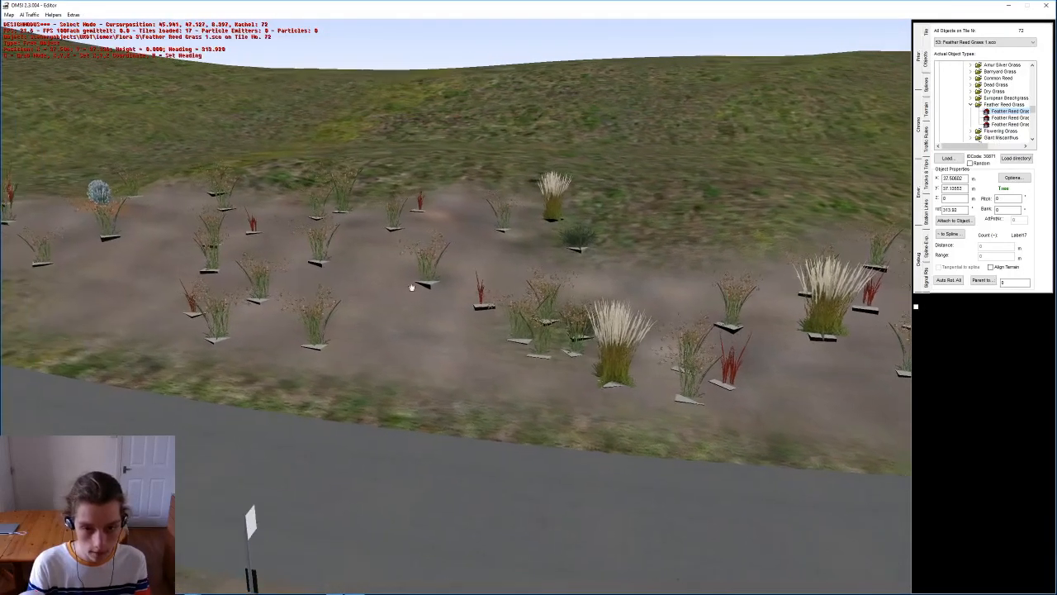
click(449, 348)
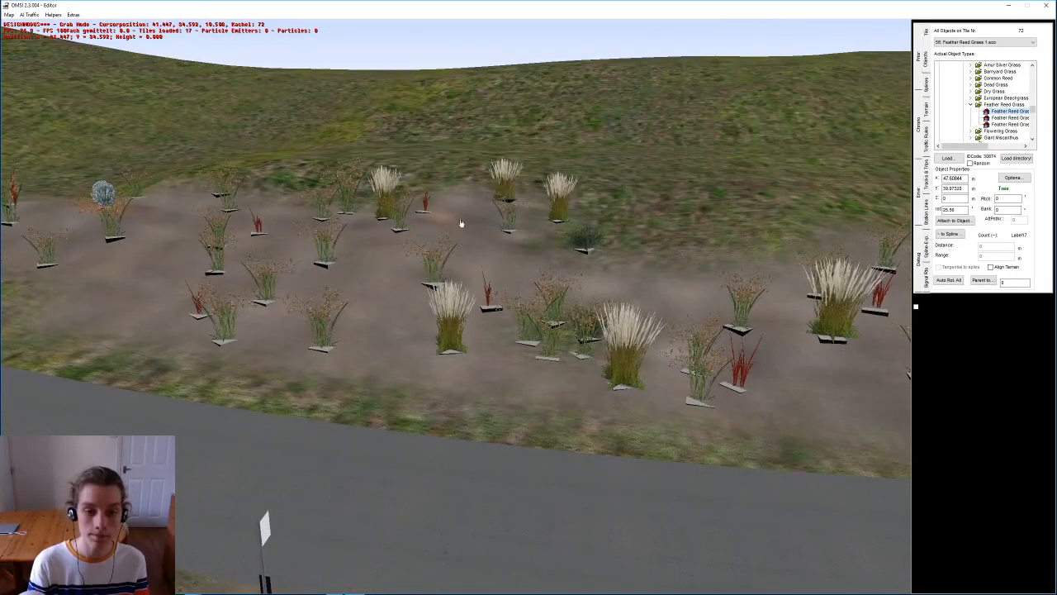
Step: Spread more Feather Reed Grass 1 and 3 clumps around the flowering shrub and across the rest of the sandy area
right_drag(460, 218, 302, 295)
click(375, 307)
right_drag(356, 361, 249, 287)
click(249, 288)
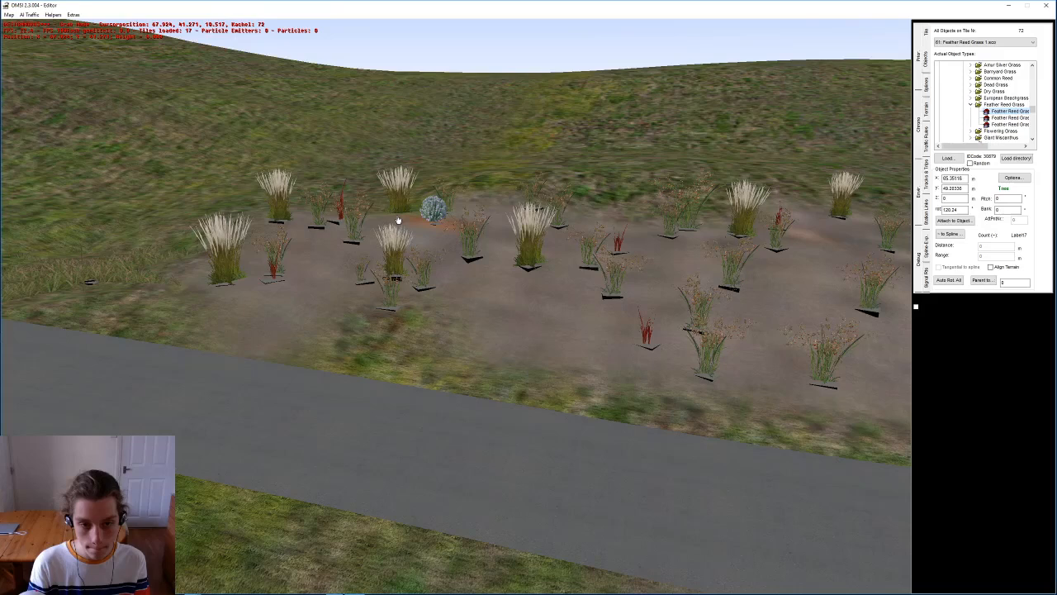
click(499, 208)
right_drag(499, 208, 505, 312)
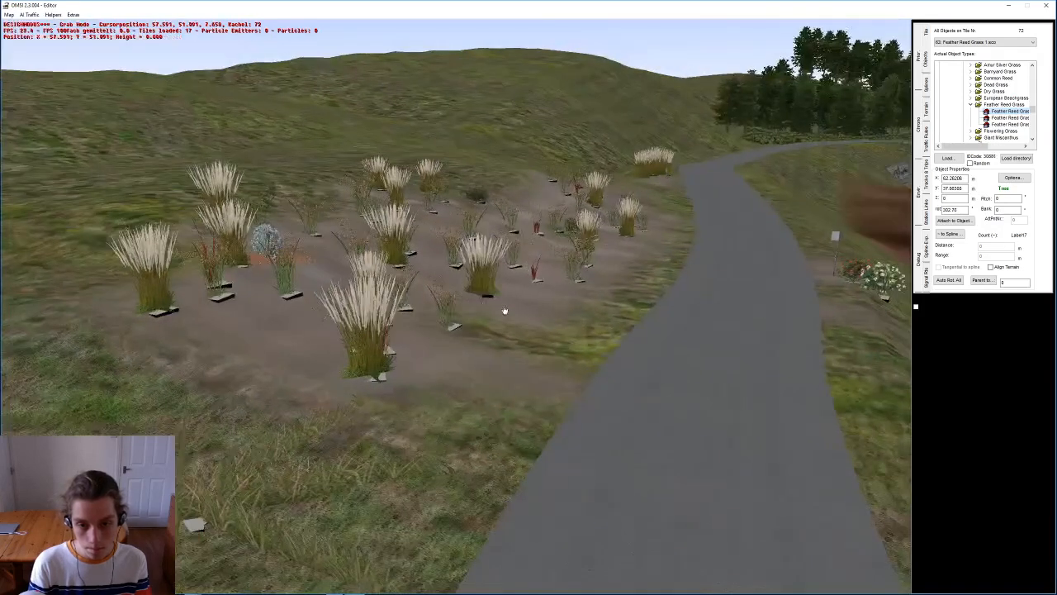
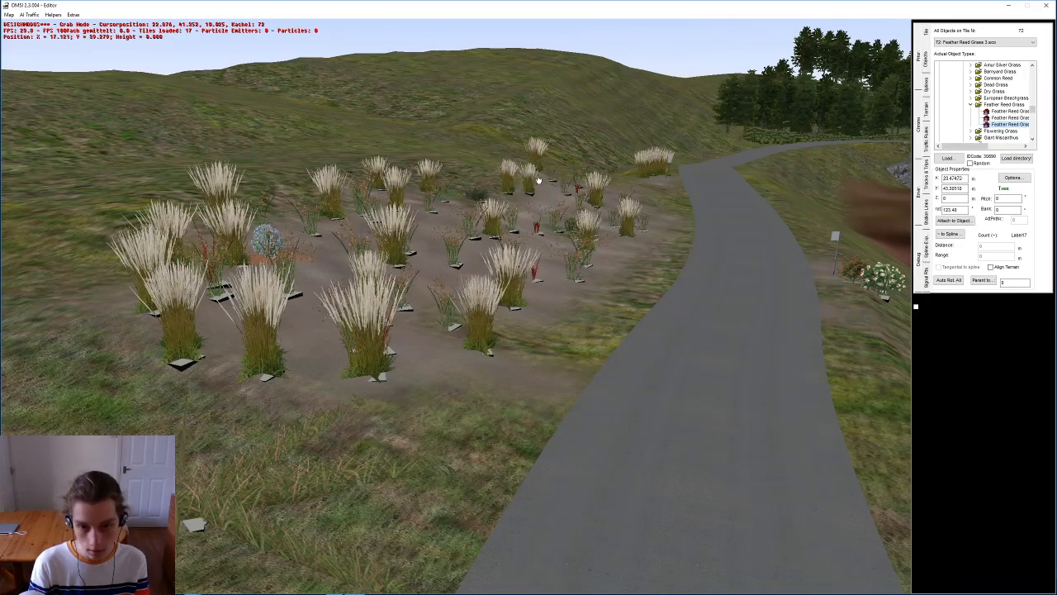
Step: Move the Feather Reed Grass 1 clump beside the red Blood Grass at the end of the sandy area further away from the road
middle_drag(482, 325, 451, 341)
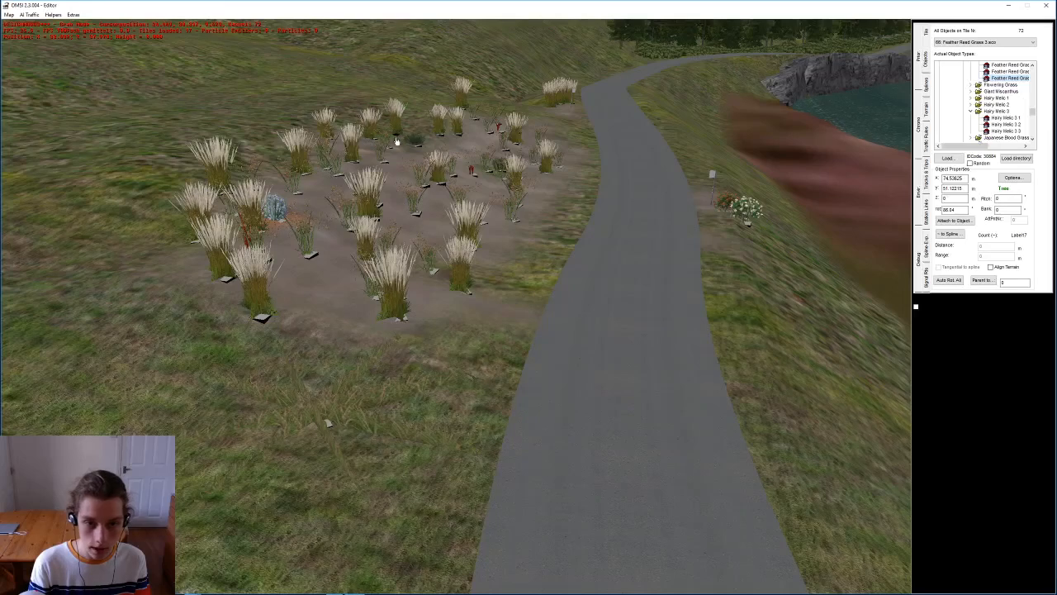
mouse_move(412, 316)
middle_down()
mouse_move(414, 293)
mouse_move(397, 321)
middle_up()
click(395, 322)
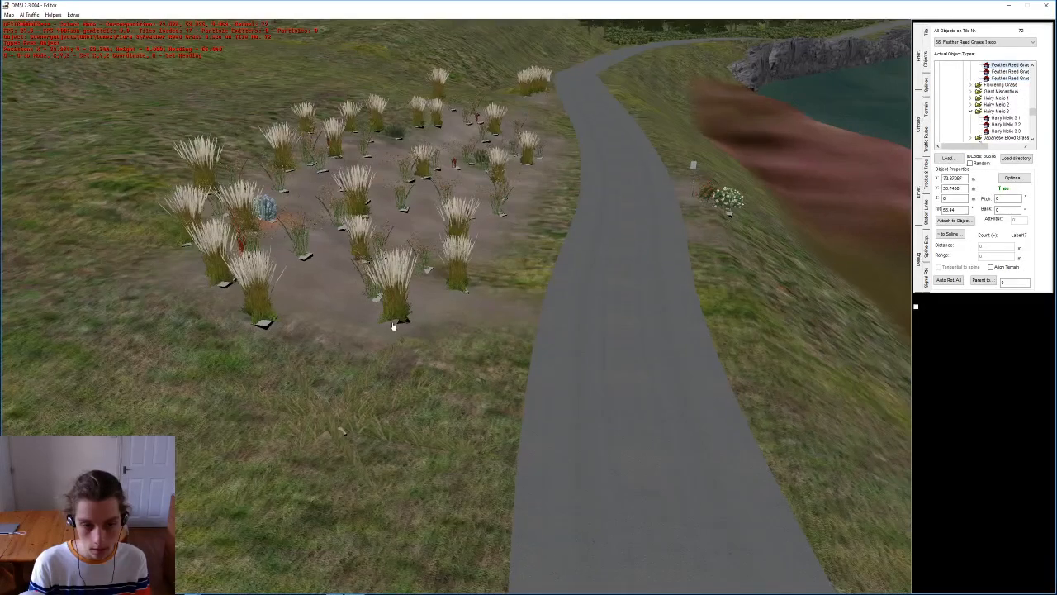
key(g)
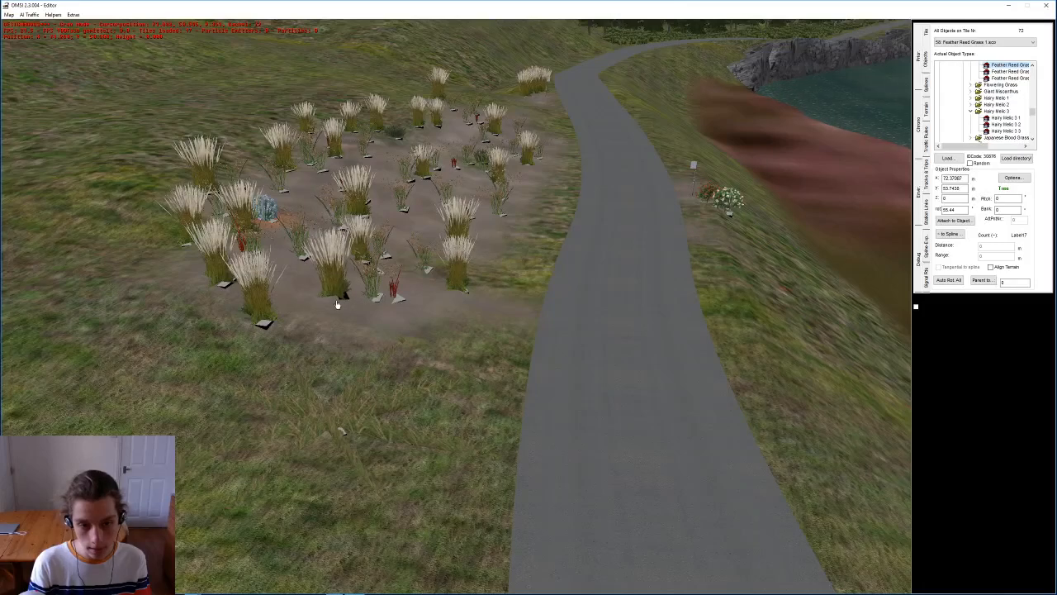
click(326, 314)
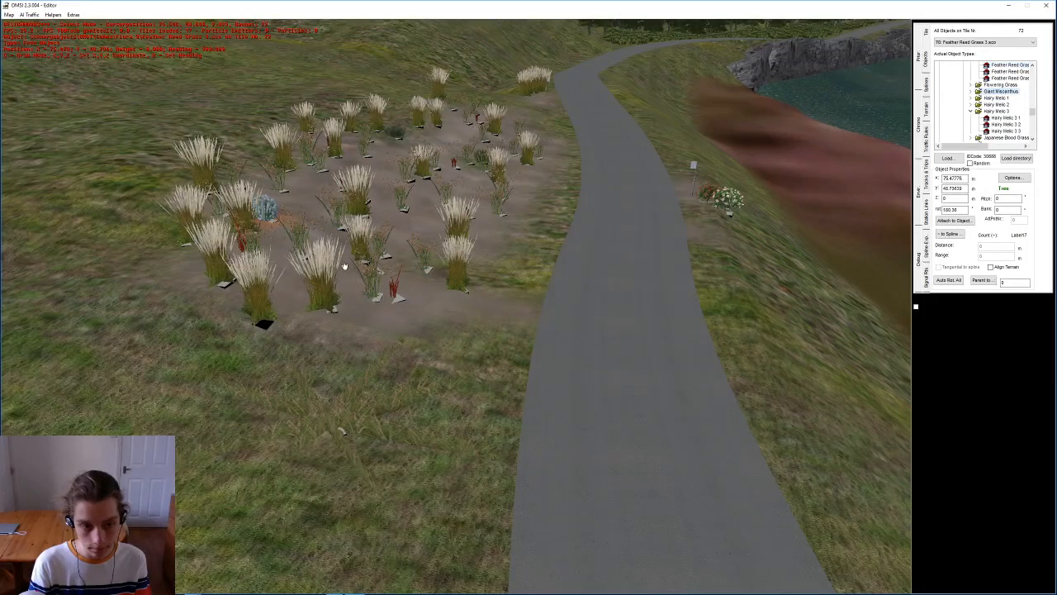
Step: Move a Feather Reed Grass 3 clump to the far end of the sandy area and add Feather Reed Grass 2 beside the shrubs across the road
scroll(434, 147, up, 5)
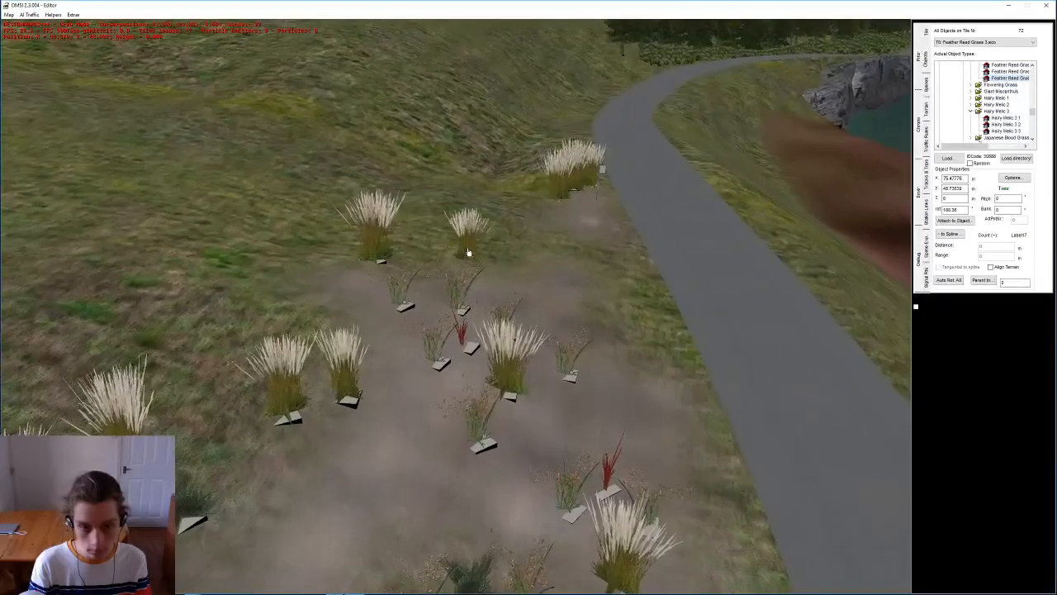
middle_drag(524, 476, 438, 363)
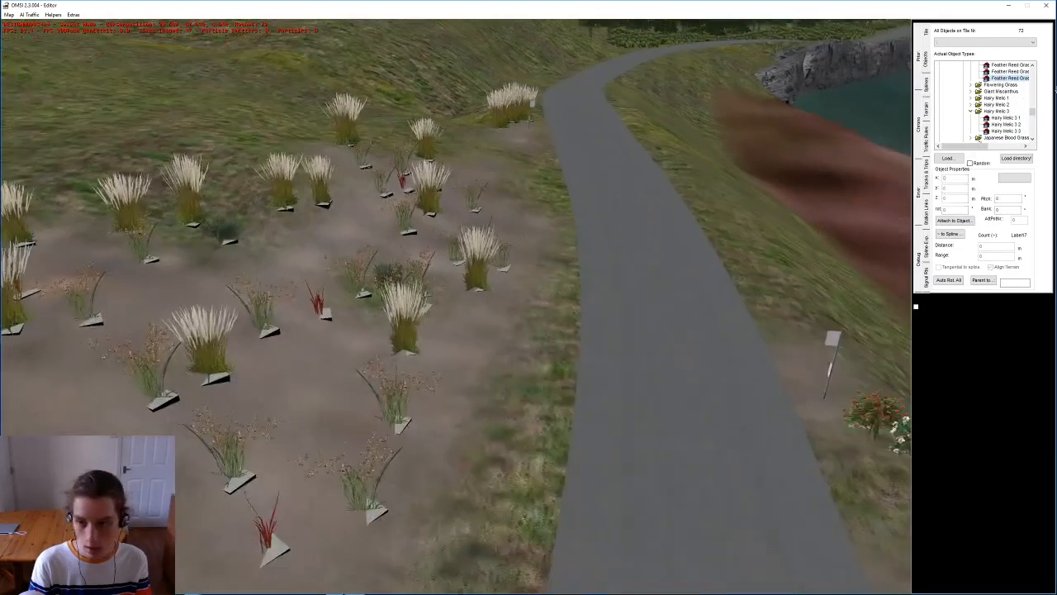
middle_drag(635, 469, 615, 322)
middle_drag(490, 438, 386, 377)
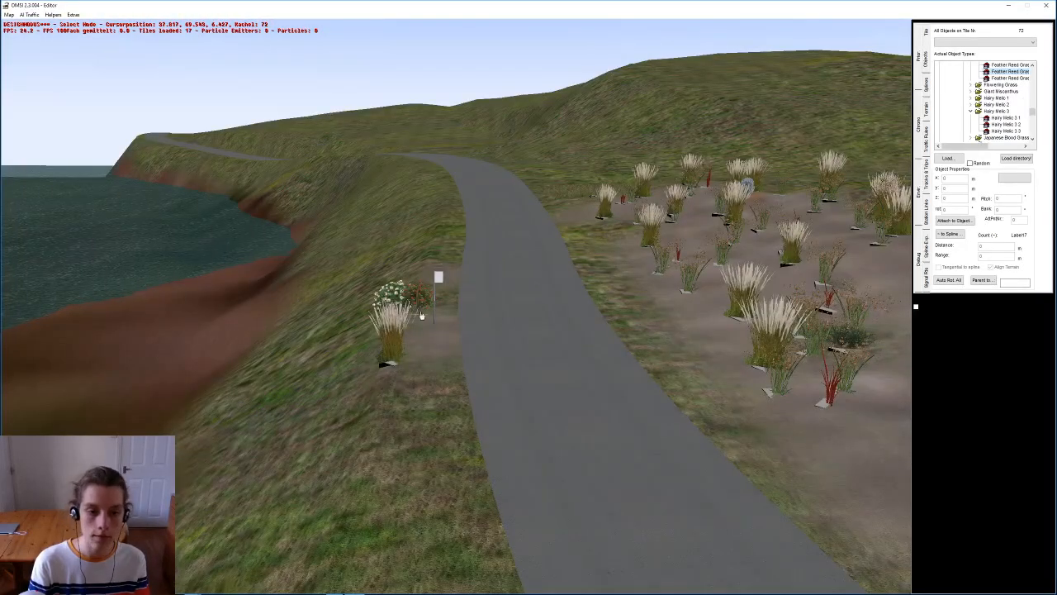
Step: Move the Feather Reed Grass 2 clump away from the shrubs across the road and line Feather Reed Grass clumps behind the bus stop's small sandy patch
key(g)
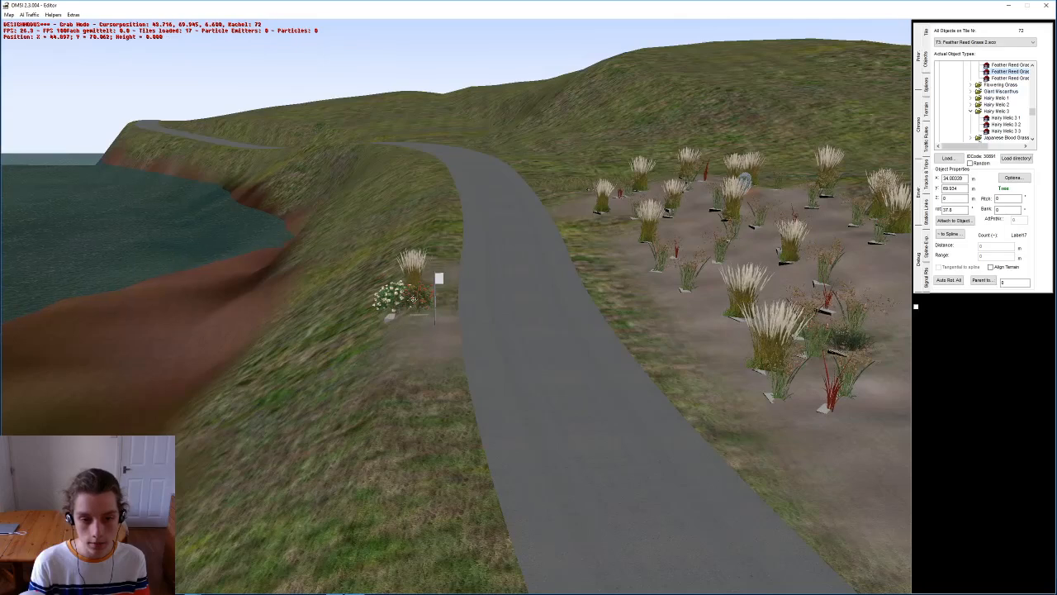
middle_drag(619, 373, 455, 498)
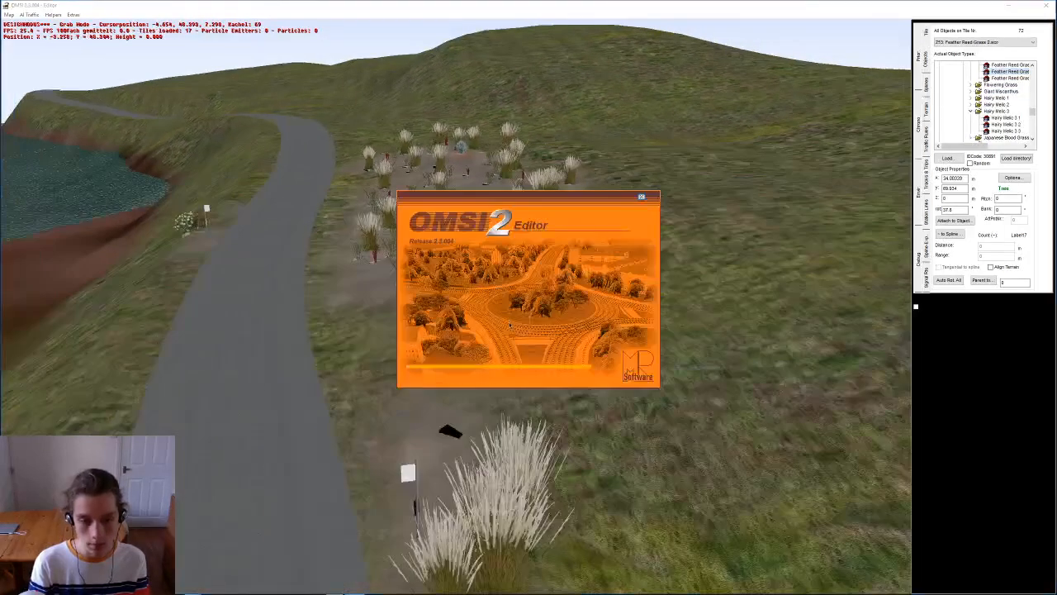
middle_drag(509, 325, 467, 330)
right_drag(467, 330, 465, 291)
middle_drag(499, 311, 338, 303)
click(334, 300)
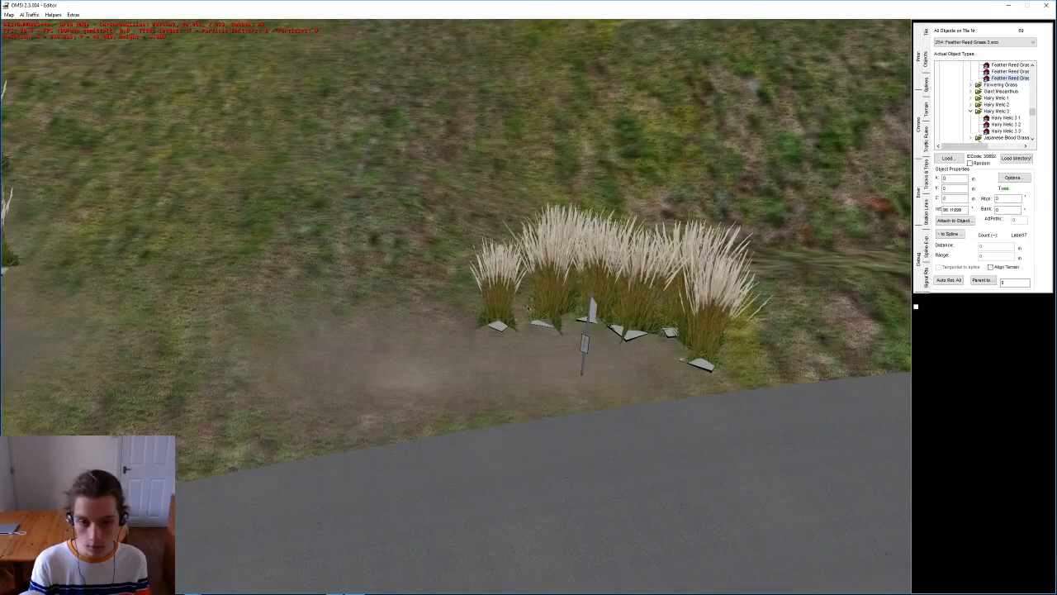
click(418, 311)
key(Delete)
Step: Add Giant Miscanthus 2 clumps among the Feather Reed Grass behind the bus stop on the small sandy patch
middle_drag(418, 310, 838, 111)
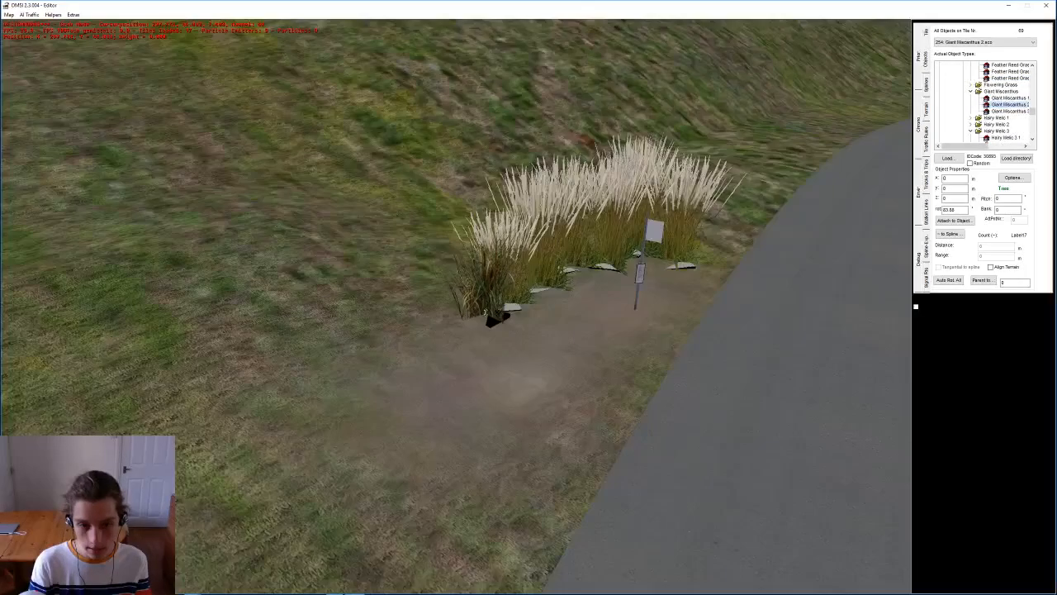
click(493, 316)
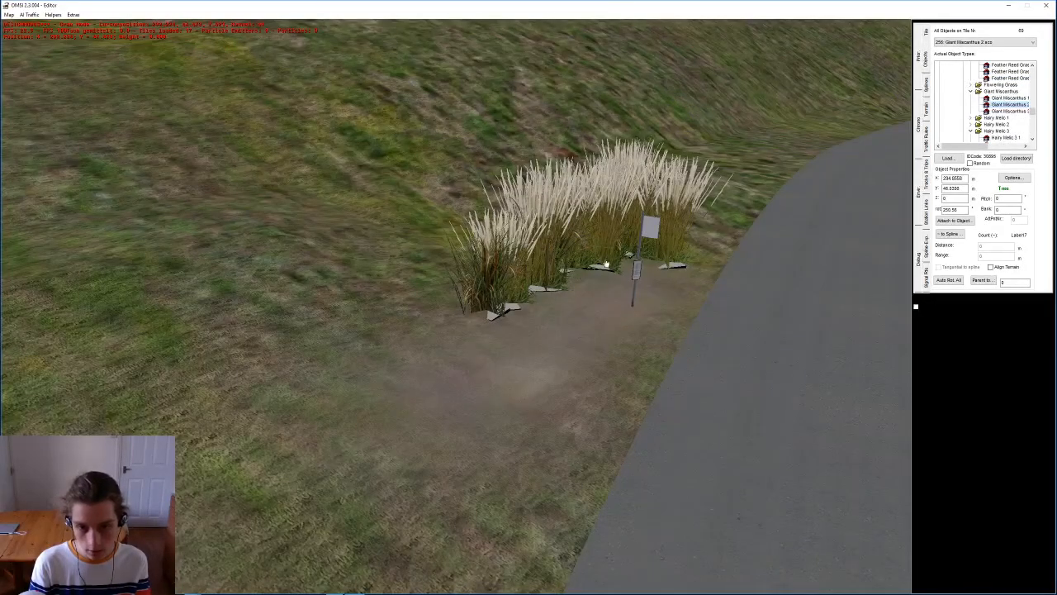
middle_drag(608, 269, 566, 291)
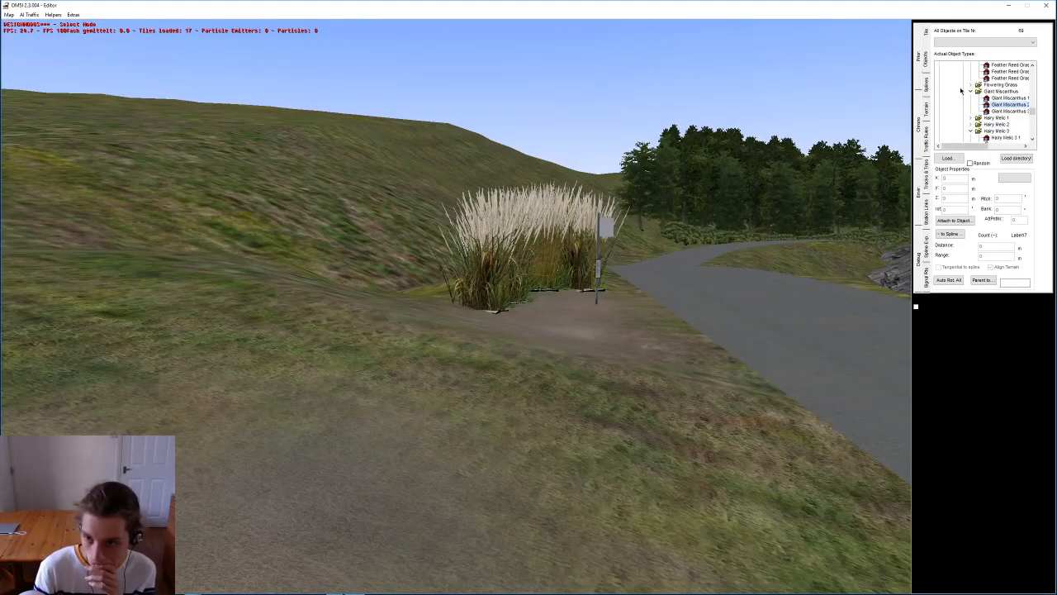
Step: Add a Flowering Grass plant near the blue-flowered shrub in the large sandy area, trying several variants and choosing Flowering Grass 1
middle_drag(605, 211, 402, 335)
key(n)
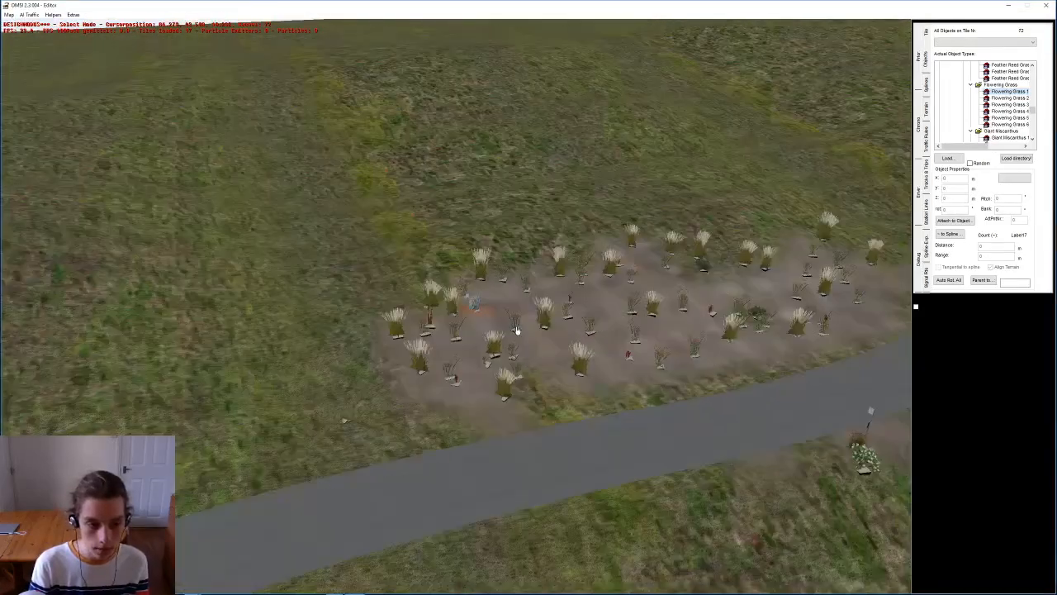
right_drag(517, 330, 341, 276)
key(n)
click(443, 240)
middle_drag(444, 240, 580, 220)
right_drag(580, 220, 464, 326)
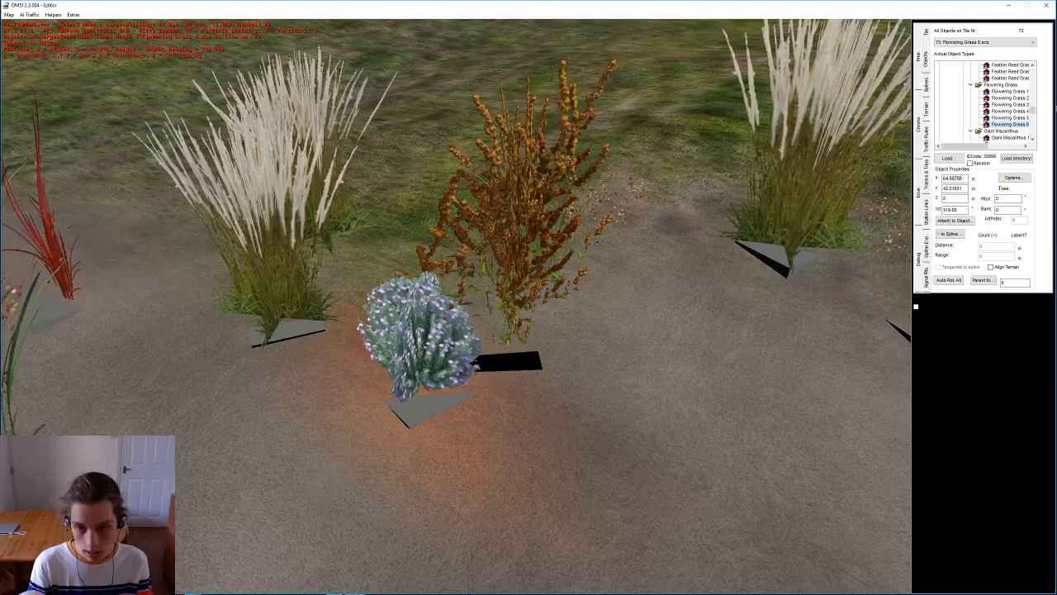
click(1022, 111)
key(g)
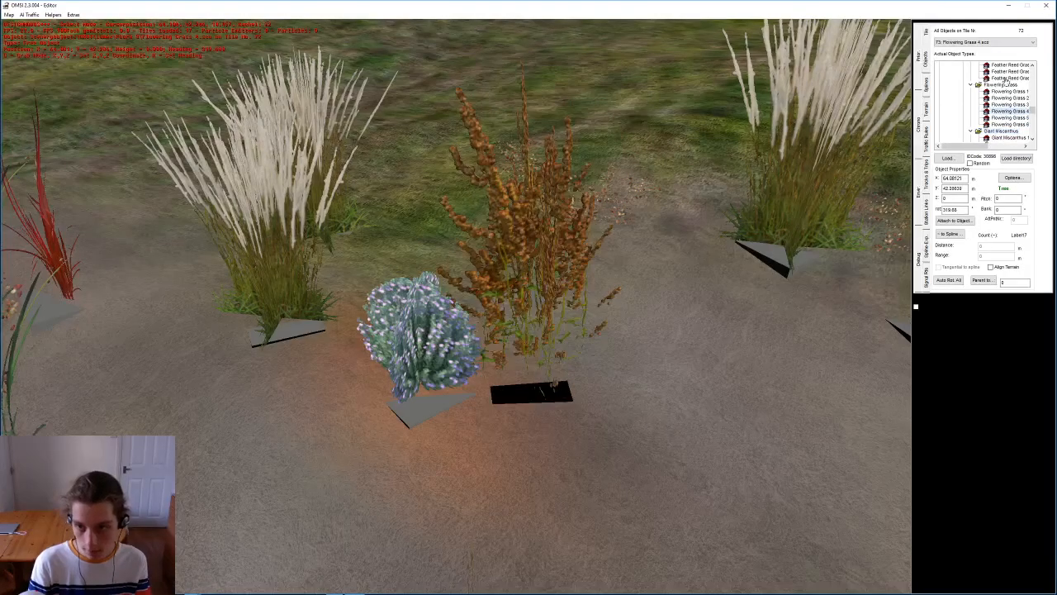
key(g)
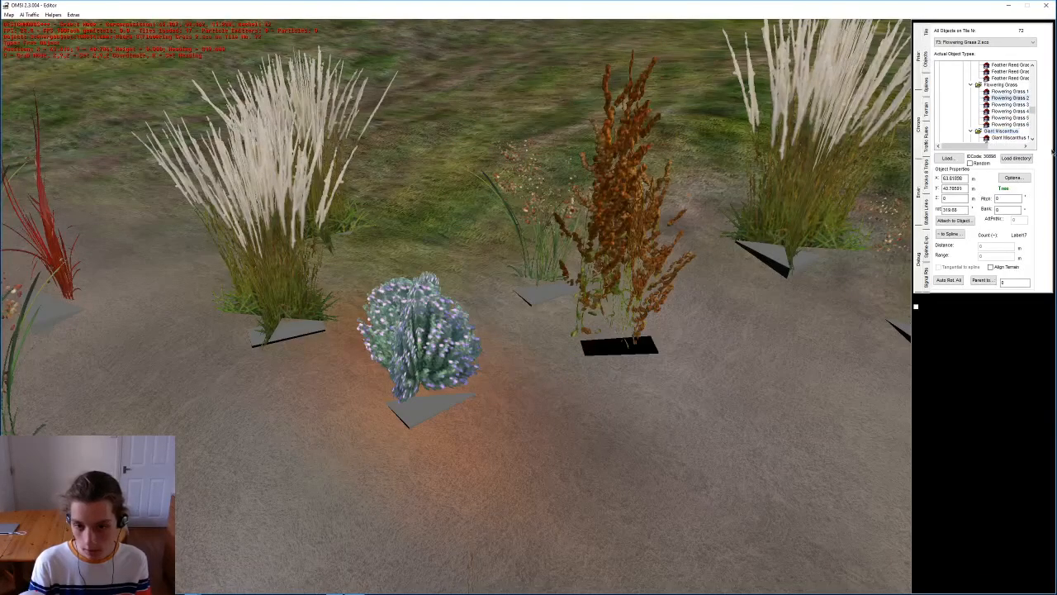
click(1012, 92)
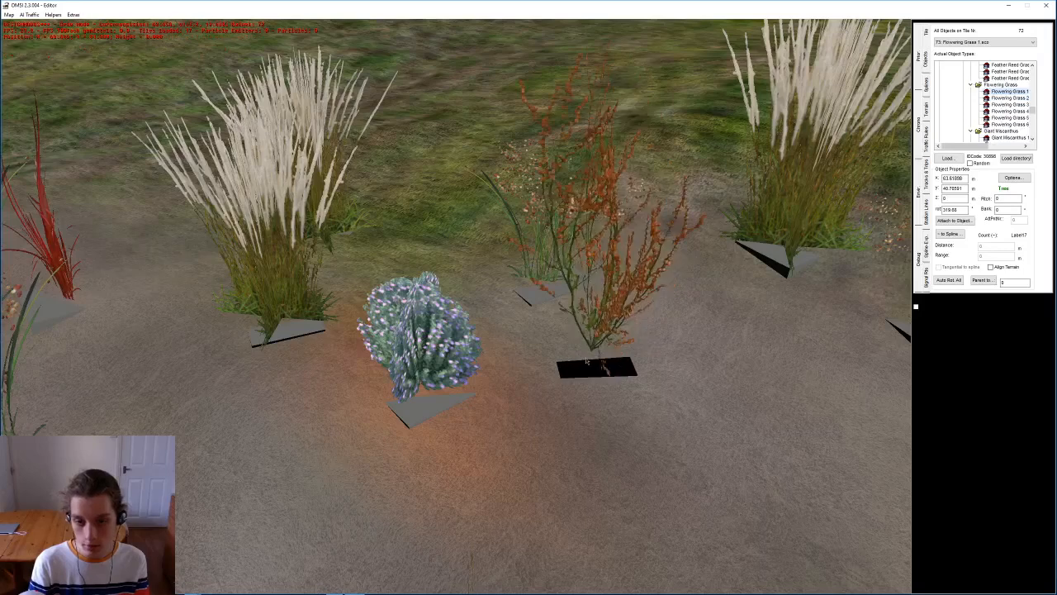
Step: Set the Flowering Grass 1 plant's height to 2 and place it directly beside the blue-flowered shrub
click(1015, 178)
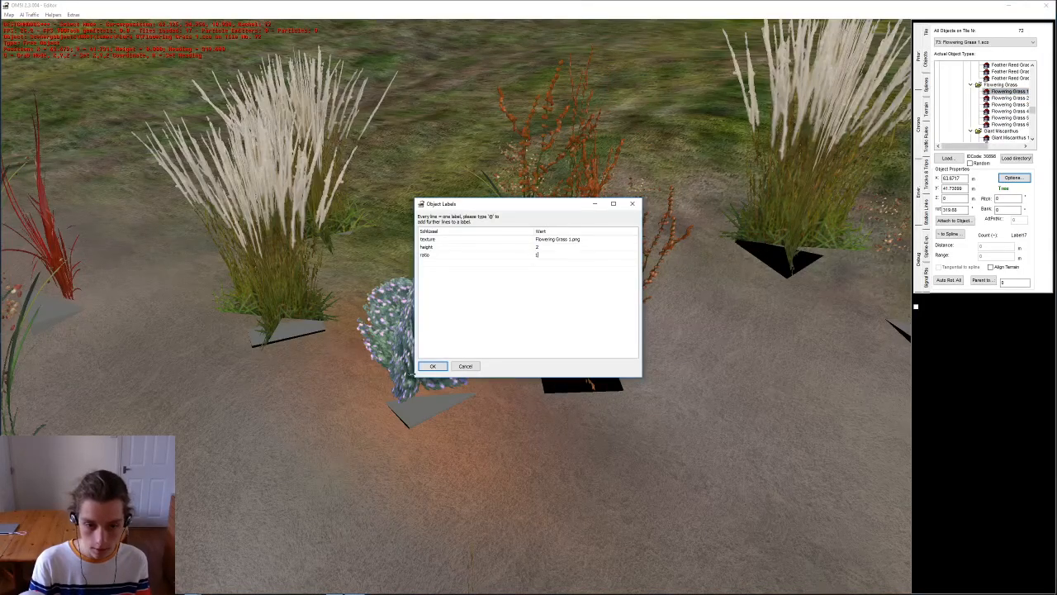
key(Return)
key(g)
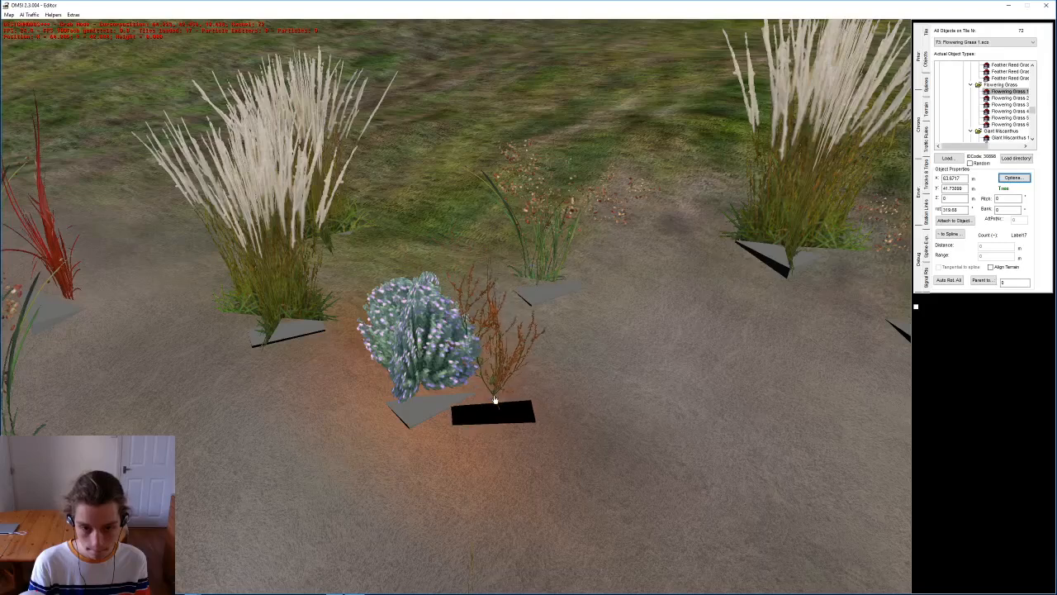
click(493, 437)
middle_drag(493, 437, 503, 330)
click(523, 327)
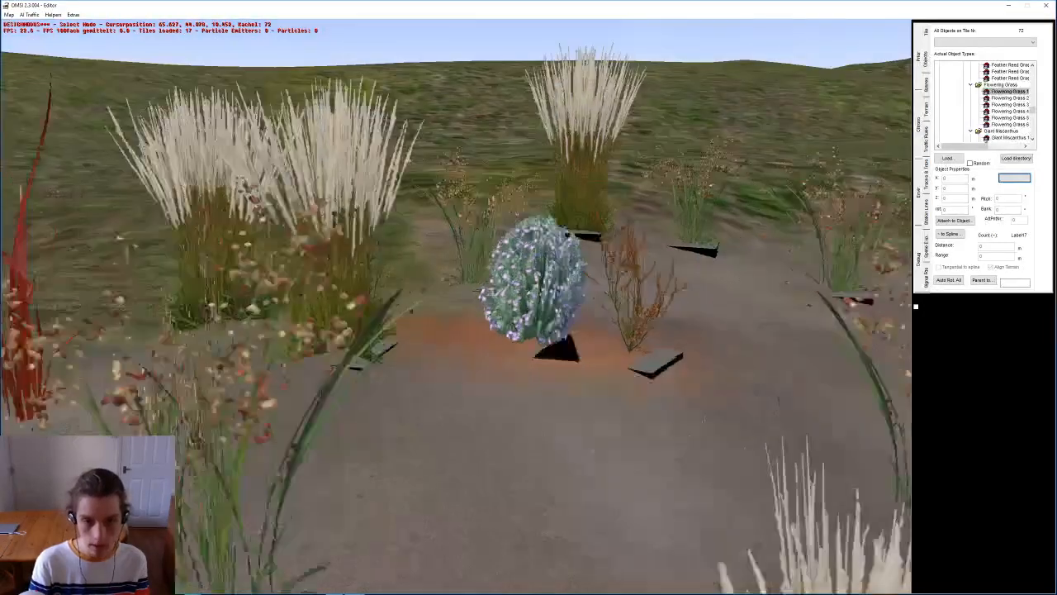
Step: Examine the planted sandy area from several sides and look along the coastal road towards the woodland
right_drag(503, 331, 526, 364)
middle_drag(527, 364, 467, 427)
drag(467, 427, 548, 270)
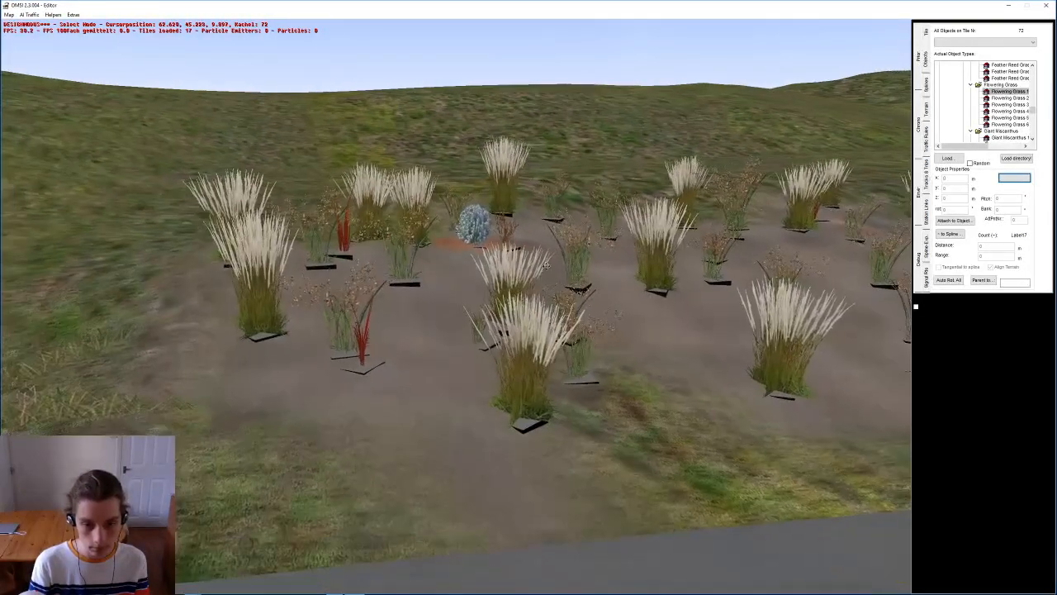
middle_drag(549, 269, 503, 411)
right_drag(503, 410, 500, 385)
drag(501, 385, 523, 345)
middle_drag(523, 344, 578, 353)
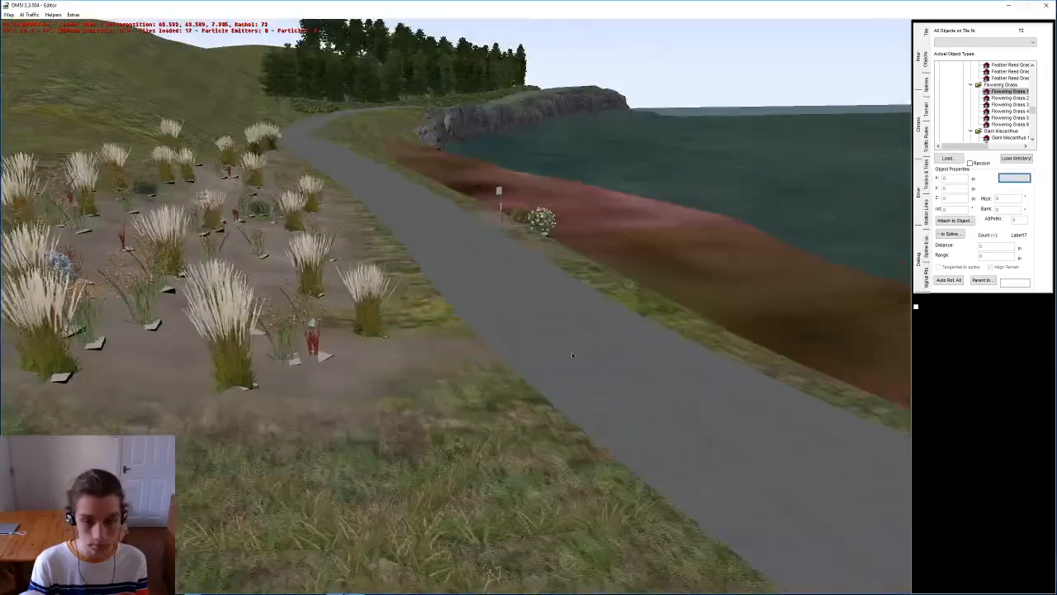
right_drag(579, 353, 512, 265)
middle_drag(512, 264, 428, 152)
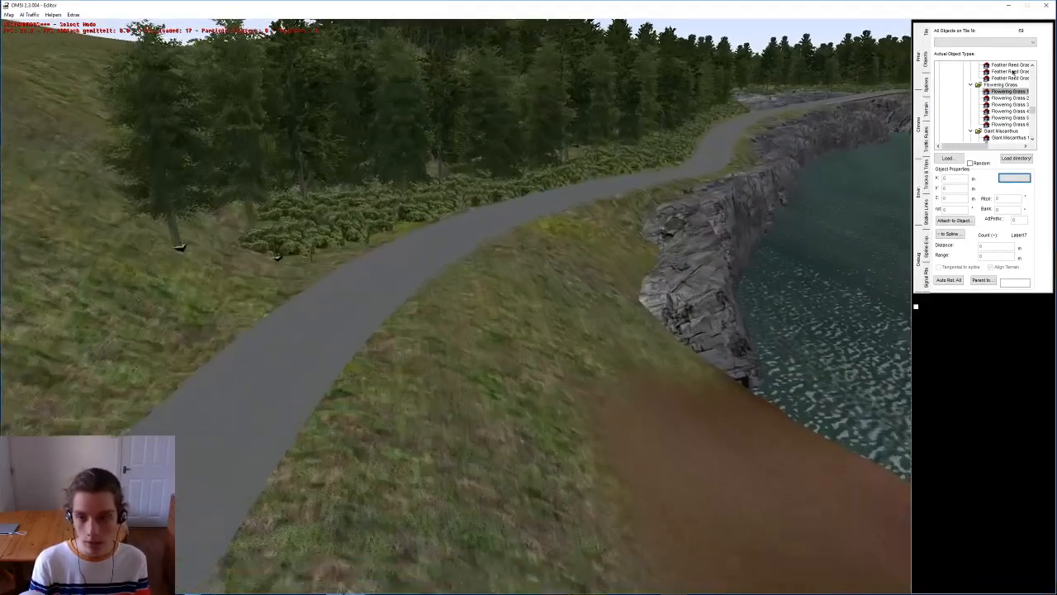
Step: Choose Shrubbery 01 Bush, the type used along the woodland edge, as the next object to plant
drag(496, 231, 311, 368)
click(266, 379)
click(236, 415)
right_drag(237, 416, 255, 123)
right_drag(370, 200, 540, 239)
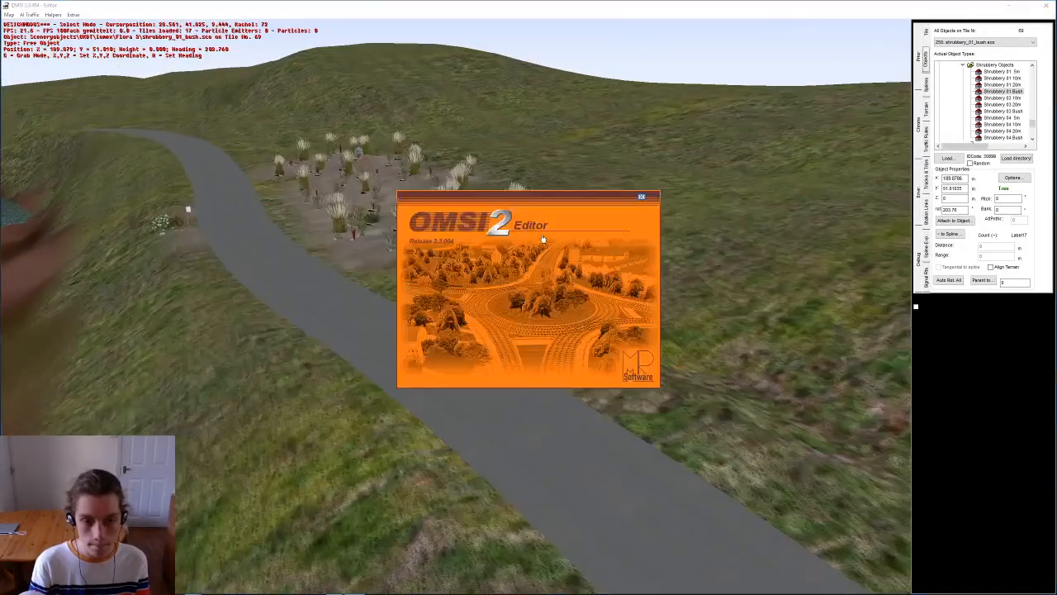
right_drag(537, 170, 490, 217)
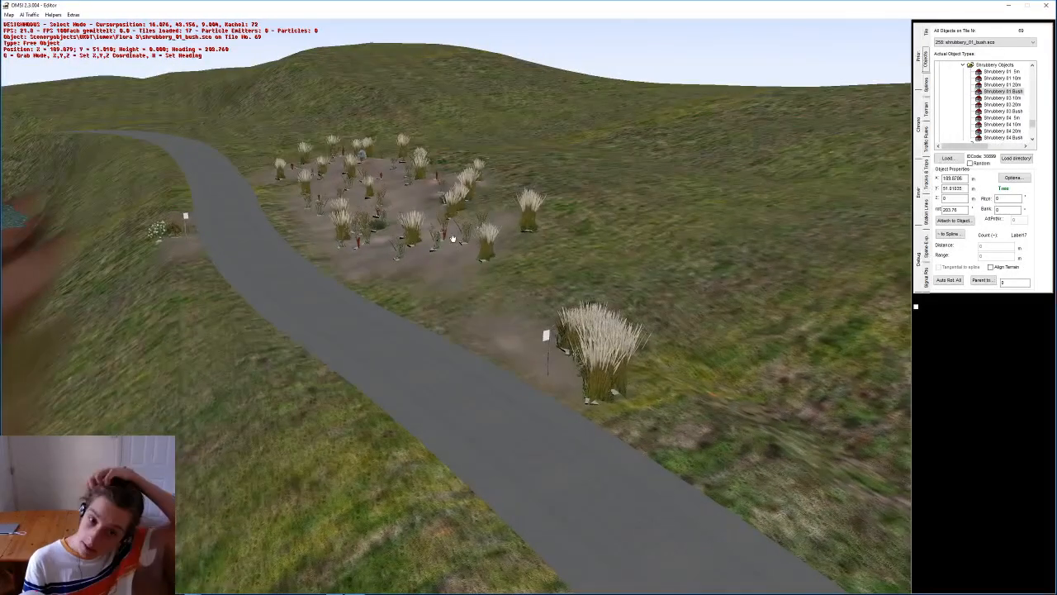
Step: Plant a row of Shrubbery 01 Bush on the grass from one end of the large sandy area towards its back edge
right_drag(405, 223, 362, 358)
click(363, 359)
middle_drag(362, 358, 415, 359)
right_drag(416, 359, 418, 374)
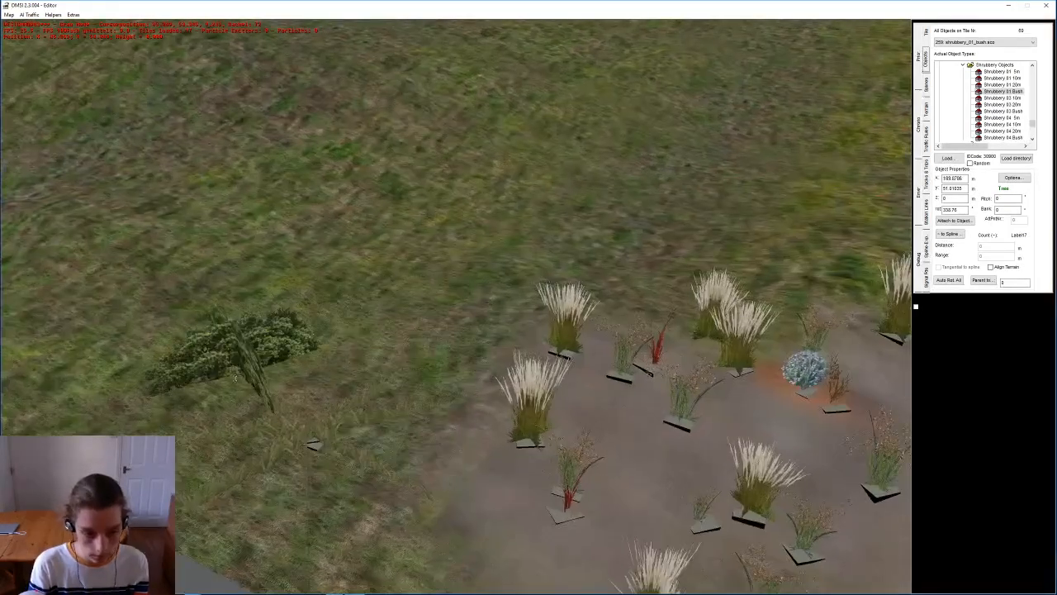
click(417, 374)
click(412, 372)
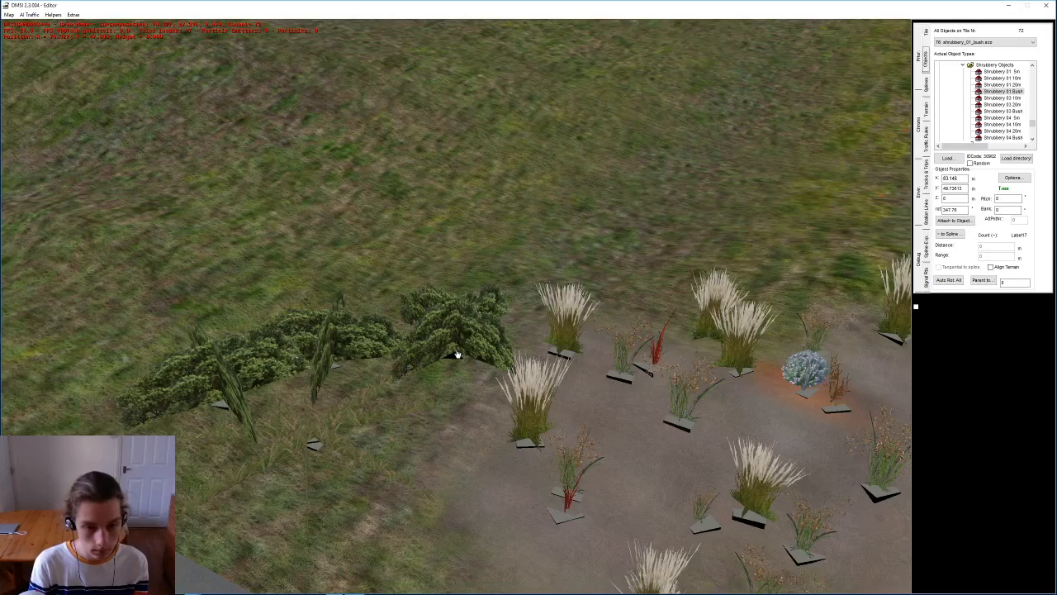
click(601, 287)
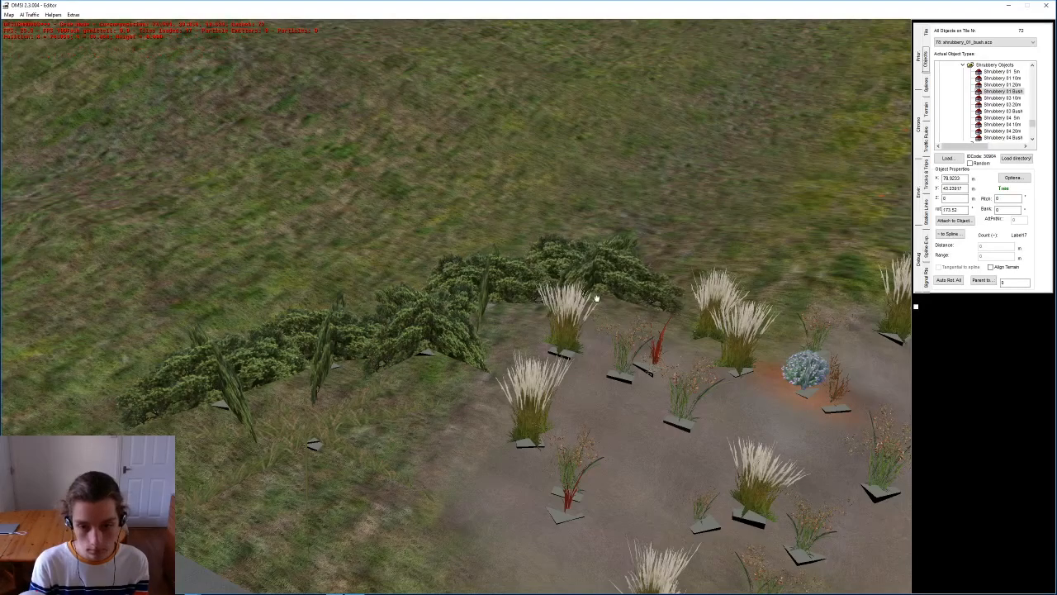
Step: Extend the Shrubbery 01 Bush row along the sandy area's back edge, past the blue-flowered shrub
key(Right)
click(562, 290)
key(Right)
click(521, 290)
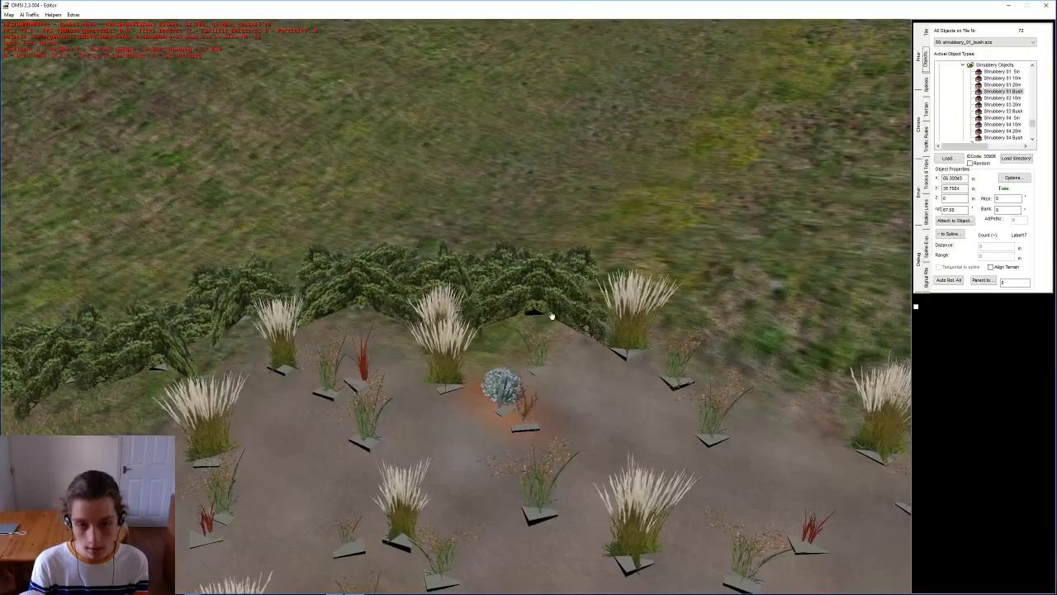
click(551, 317)
key(Right)
click(552, 304)
Step: Continue the Shrubbery 01 Bush row along the back edge behind the Feather Reed Grass clumps beyond the blue-flowered shrub
click(650, 355)
key(Right)
click(543, 311)
key(Right)
click(556, 320)
click(635, 325)
click(709, 311)
key(Right)
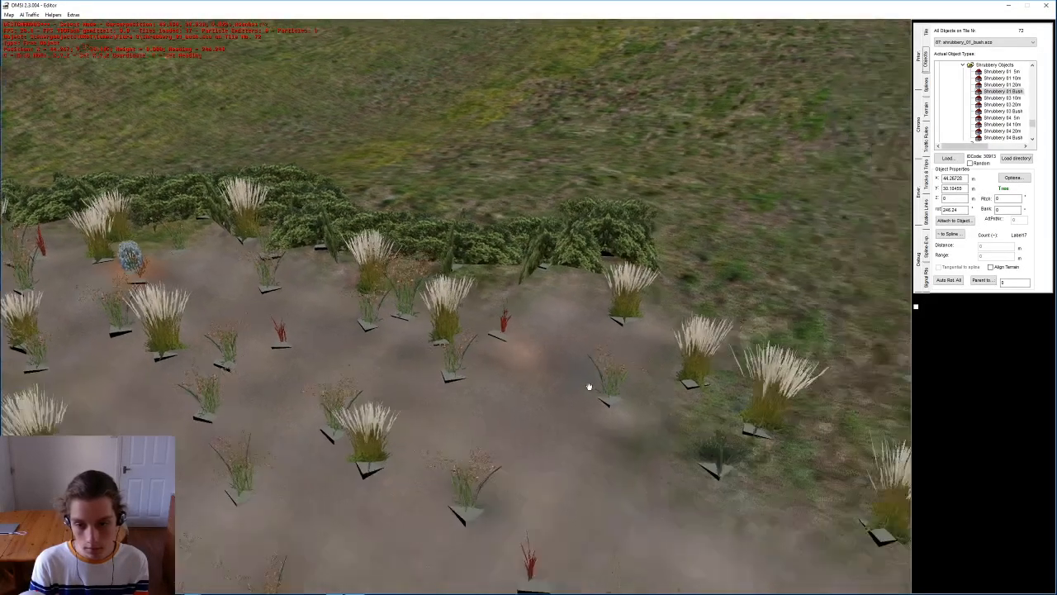
Step: Curve the Shrubbery 01 Bush row around the inward bend of the back edge, behind the paired Feather Reed Grass clumps
click(555, 223)
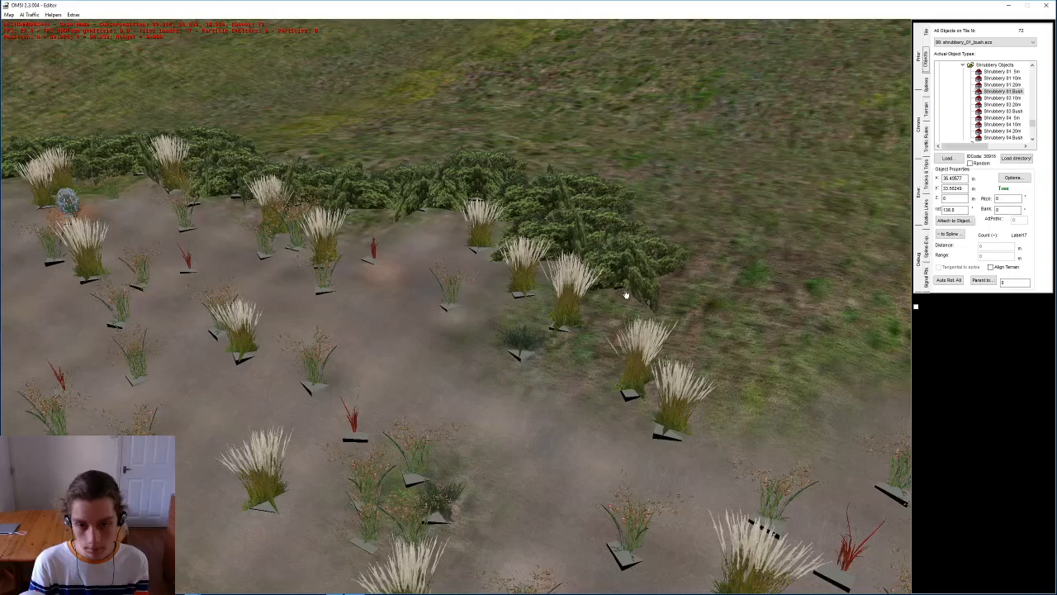
click(625, 295)
click(666, 338)
key(Right)
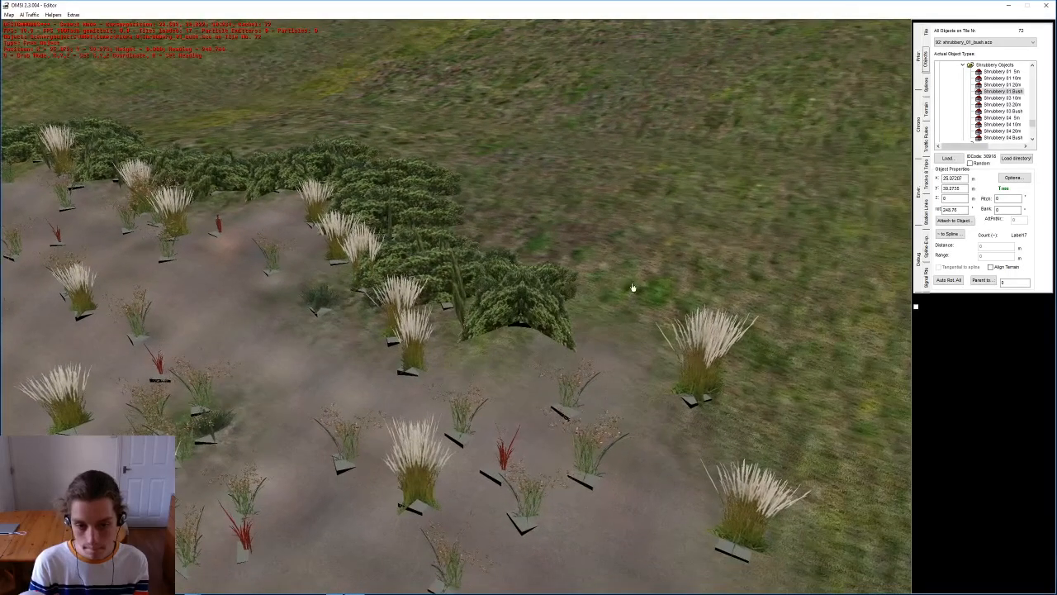
click(632, 287)
Step: Plant Shrubbery 01 Bush around the end of the sandy area nearest the bus stop, behind its last Feather Reed Grass clumps
middle_drag(743, 347, 524, 277)
click(512, 281)
middle_drag(453, 451, 468, 332)
click(540, 259)
drag(539, 256, 543, 212)
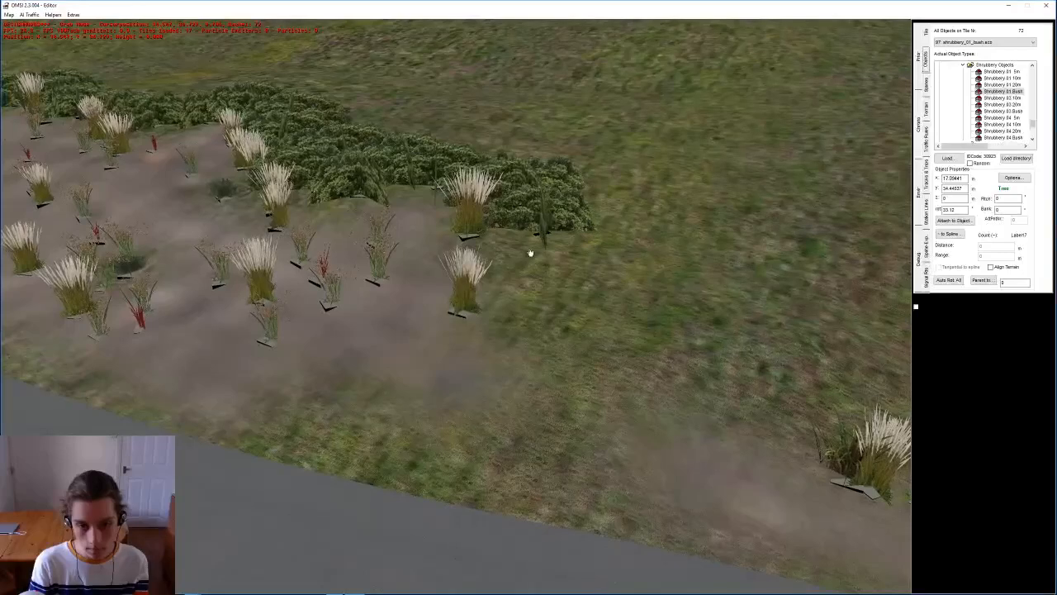
click(532, 309)
click(516, 370)
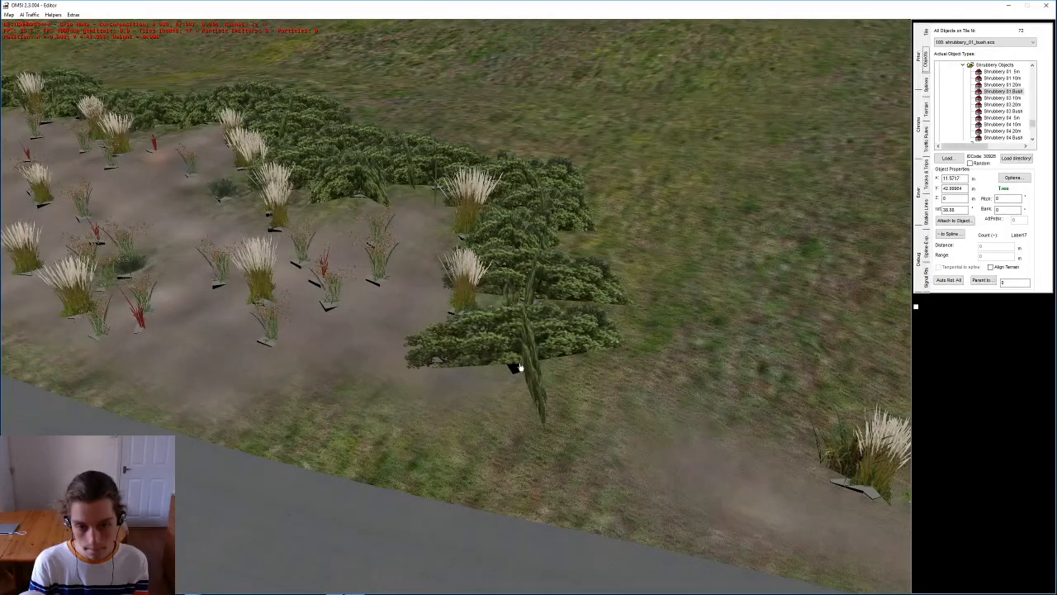
Step: Add more Shrubbery 01 Bush between the end of the large sandy area and the bus stop patch, close to the road
click(454, 412)
click(565, 438)
middle_drag(543, 448, 446, 275)
click(548, 291)
key(Escape)
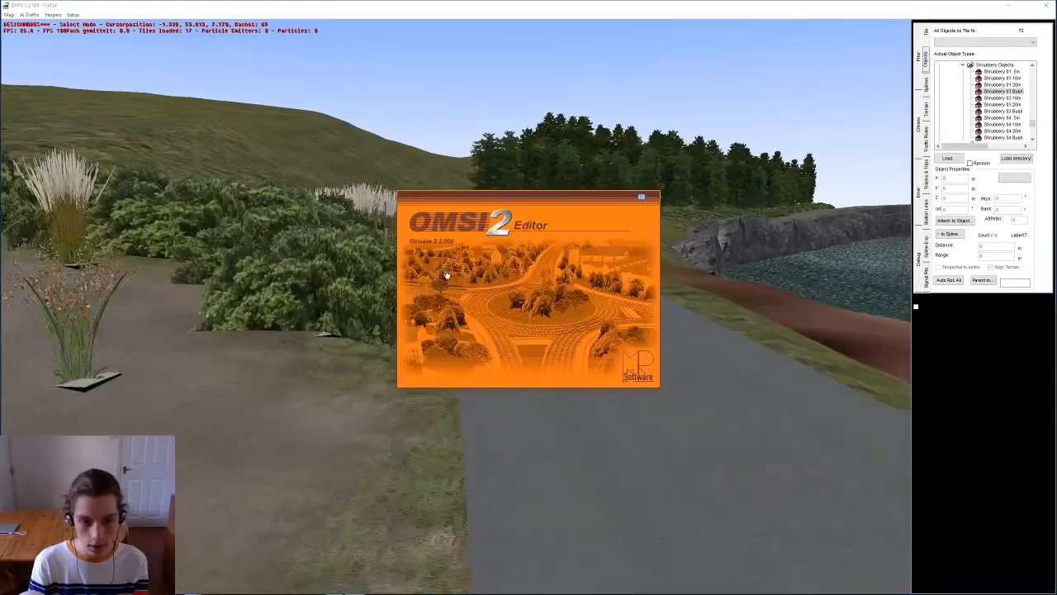
Step: Examine the new bush border and the sandy area from along the coastal road
drag(402, 202, 462, 276)
middle_drag(463, 276, 500, 135)
right_drag(522, 151, 459, 363)
middle_drag(459, 363, 436, 470)
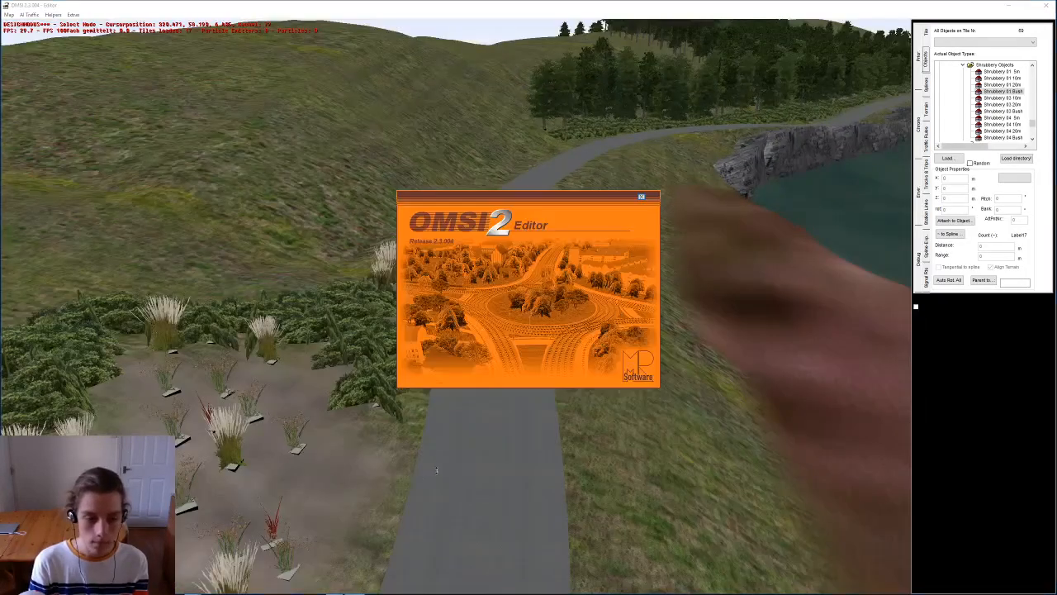
drag(420, 476, 422, 364)
middle_drag(422, 364, 417, 441)
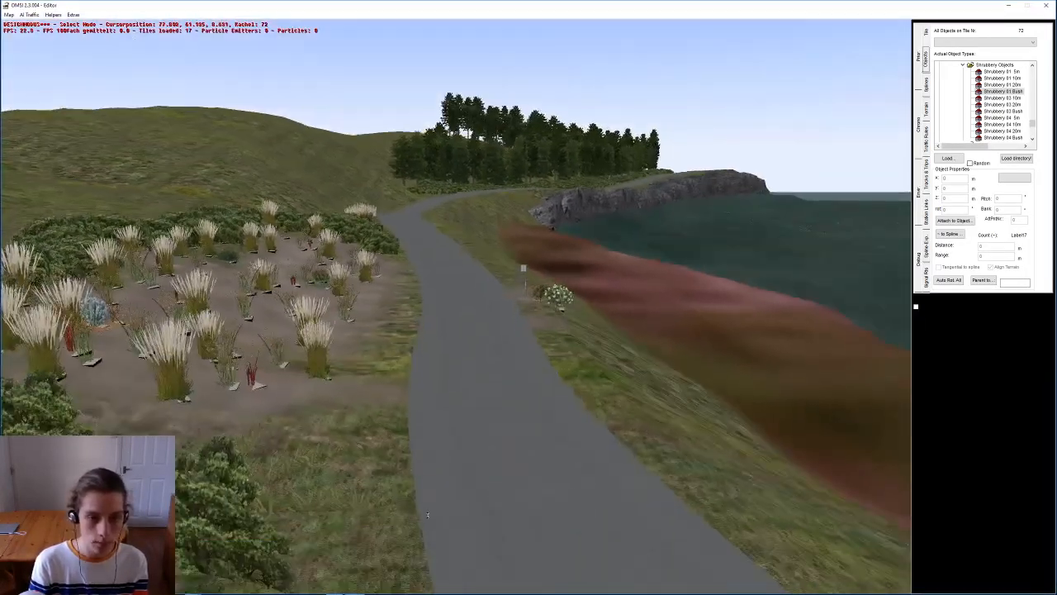
right_drag(417, 442, 413, 378)
middle_drag(413, 377, 436, 385)
right_drag(436, 385, 447, 123)
drag(466, 232, 426, 285)
middle_drag(426, 284, 439, 245)
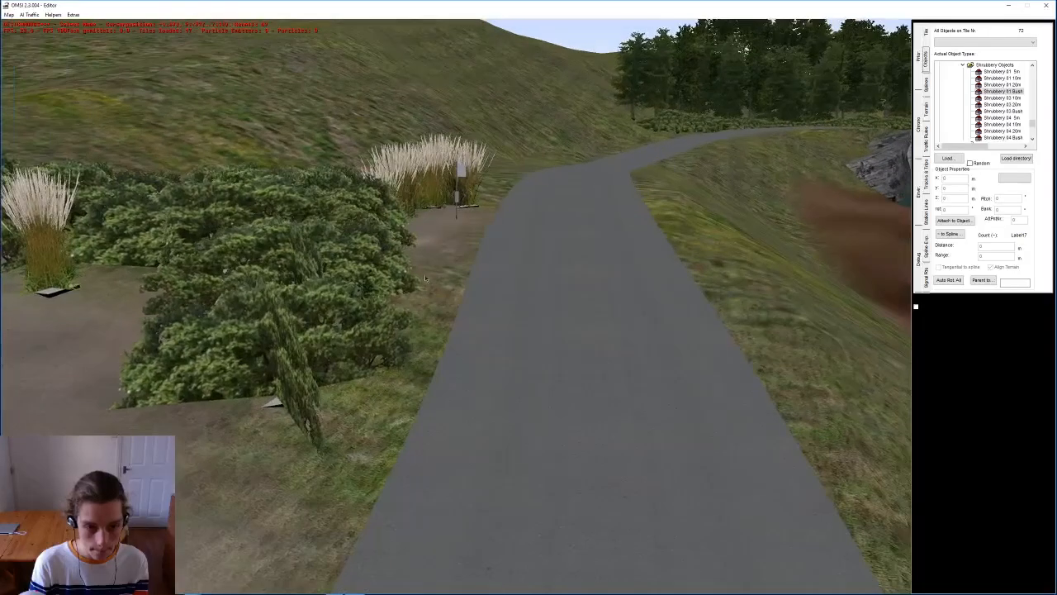
Step: Plant another Shrubbery 01 Bush at the roadside corner of the large sandy area, in front of the existing bushes
middle_drag(310, 403, 359, 338)
key(d)
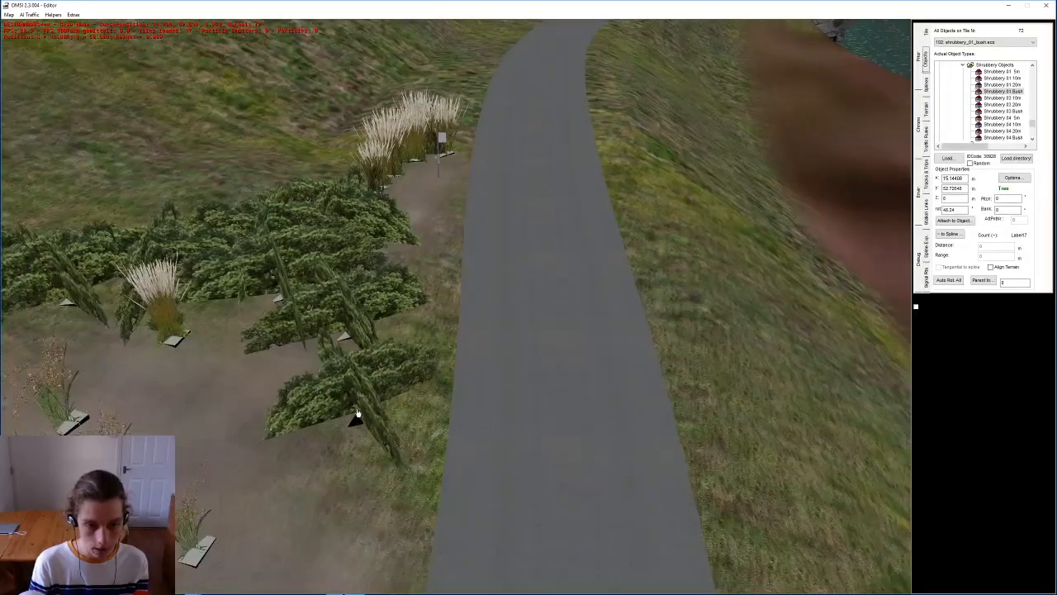
click(352, 396)
Step: Thicken the hedge with more Shrubbery 01 Bush up to and behind the bus stop's Feather Reed Grass row
drag(324, 281, 429, 225)
middle_drag(428, 225, 436, 239)
key(n)
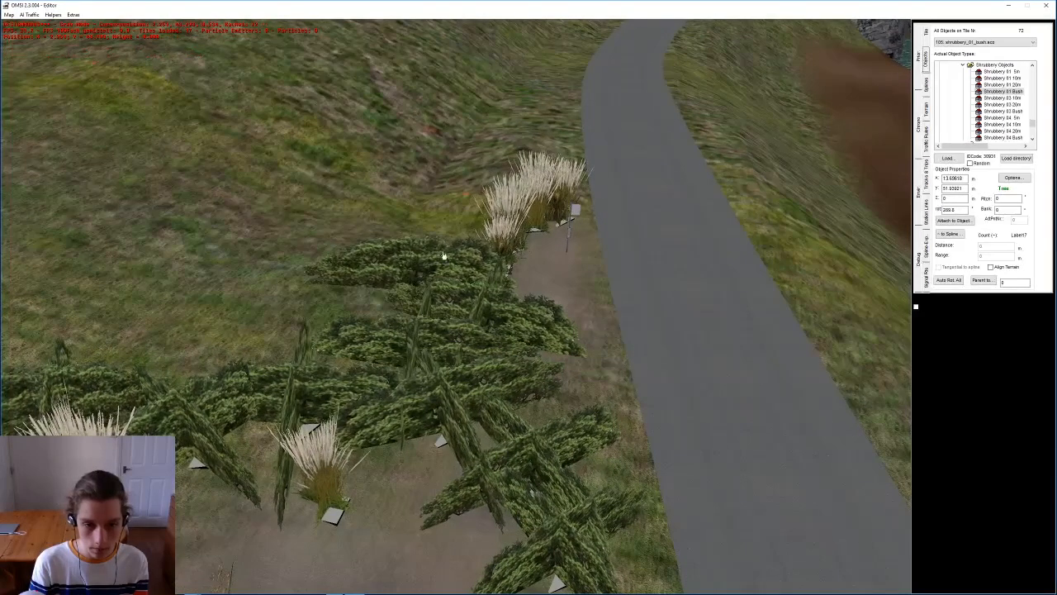
click(436, 242)
drag(481, 234, 477, 285)
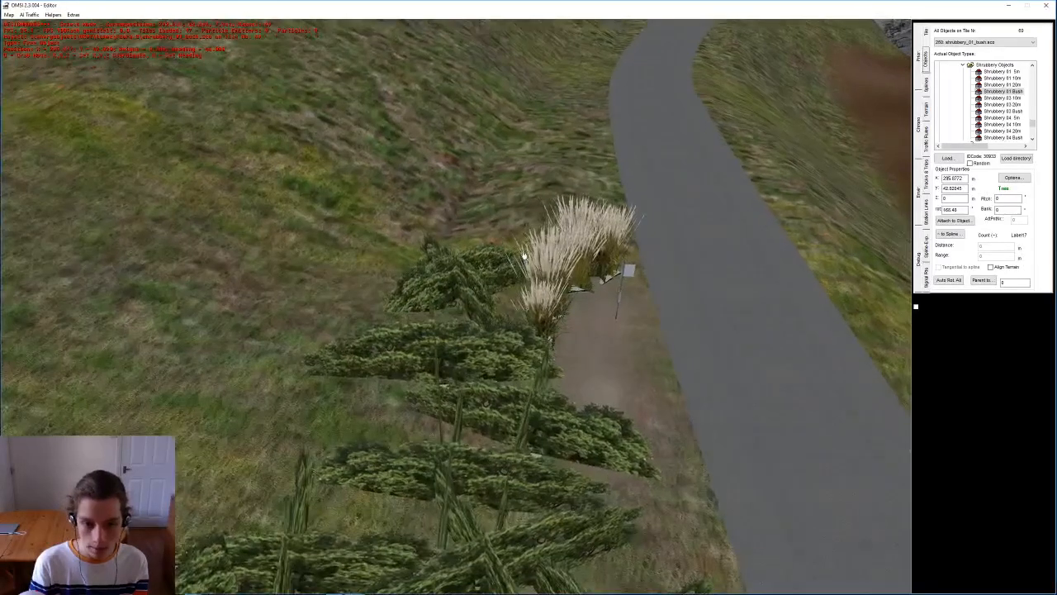
Step: Choose Shrubbery 04 Bush and plant several among the grasses across the large sandy area
drag(529, 239, 480, 269)
drag(401, 206, 516, 304)
click(1003, 137)
key(n)
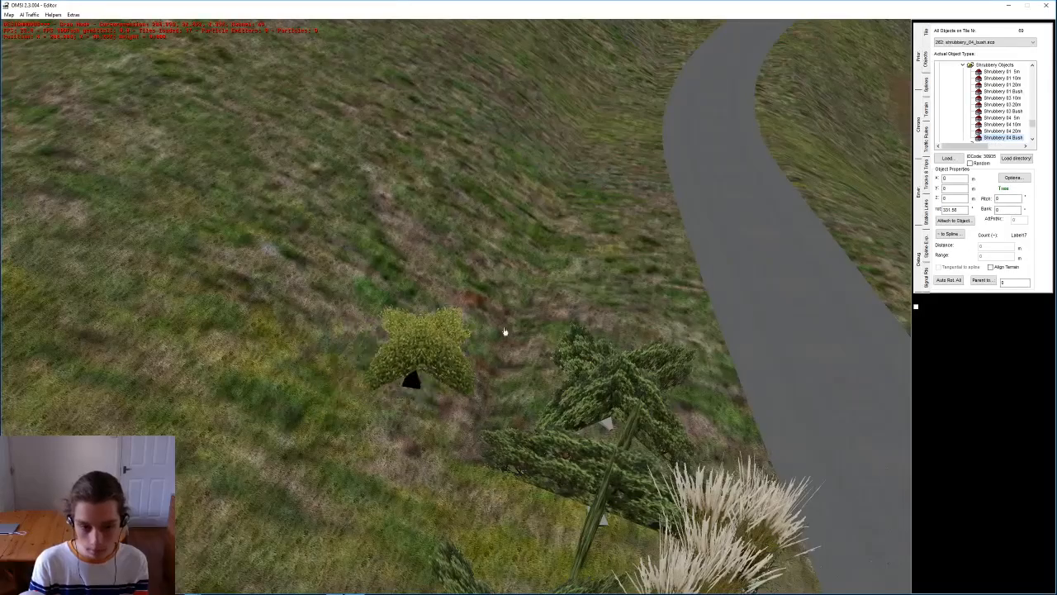
right_drag(623, 334, 618, 291)
middle_drag(618, 291, 365, 251)
drag(365, 251, 488, 255)
drag(686, 168, 496, 380)
middle_drag(495, 330, 676, 306)
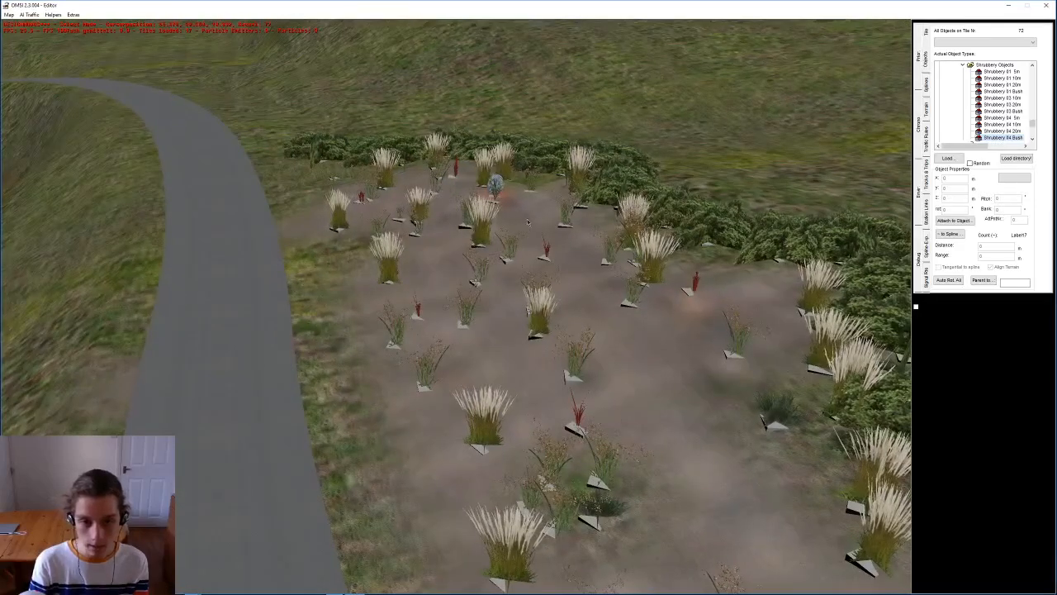
middle_drag(525, 222, 430, 240)
right_drag(430, 240, 500, 351)
key(n)
click(497, 297)
middle_drag(498, 297, 582, 304)
key(n)
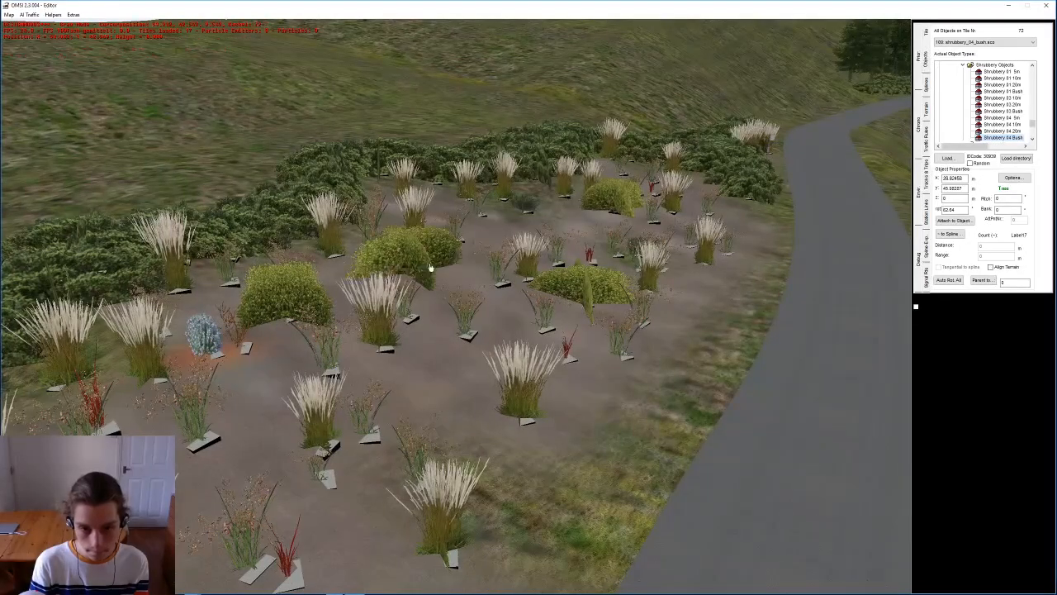
Step: Add more Shrubbery 04 Bush in the sandy area, setting the one nearest its open roadside end to height 3 and ratio 1
click(429, 266)
middle_drag(429, 266, 191, 570)
right_drag(454, 408, 455, 408)
scroll(447, 450, down, 5)
click(440, 348)
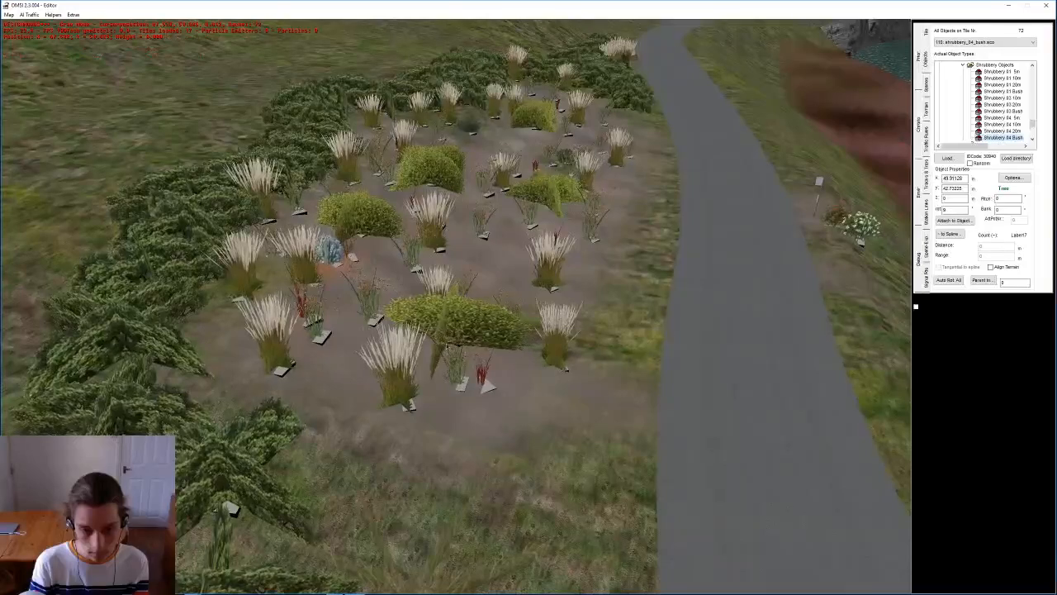
click(1013, 178)
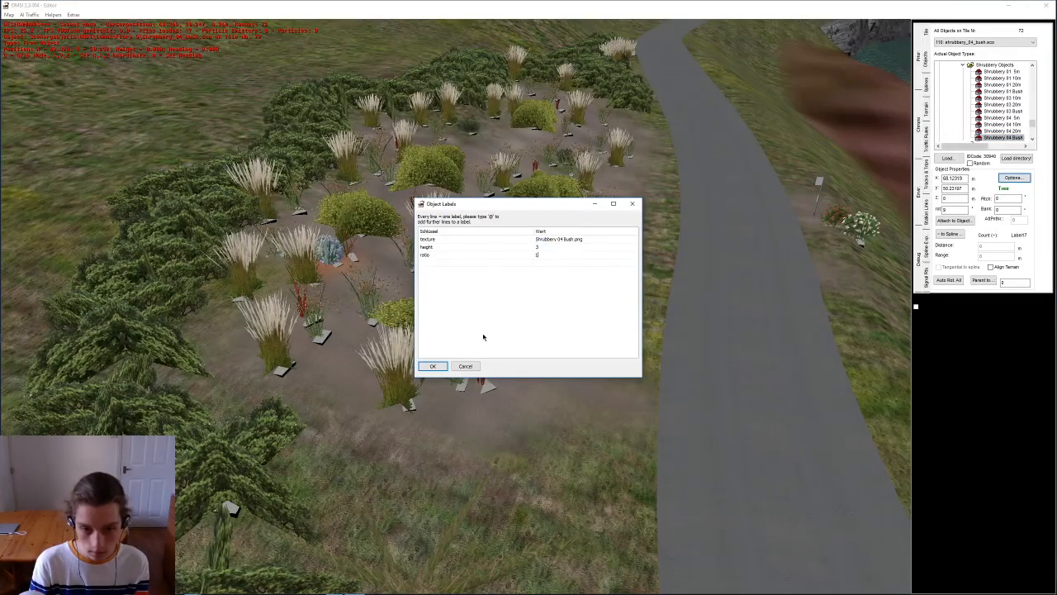
click(434, 365)
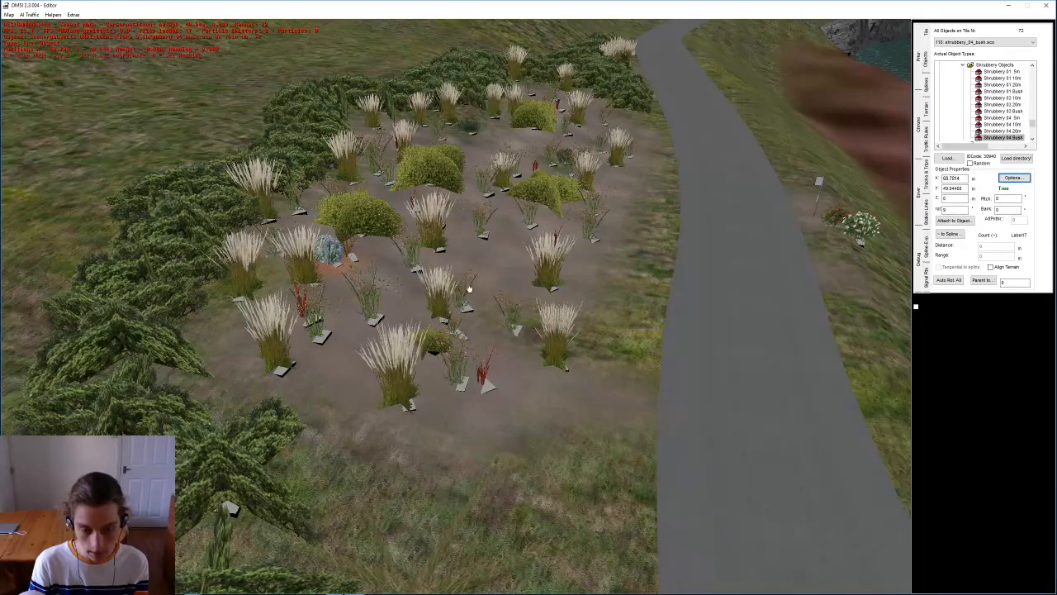
Step: Reduce the height of the Shrubbery 04 Bush standing beside the blue plant in the sandy area
right_drag(418, 254, 410, 281)
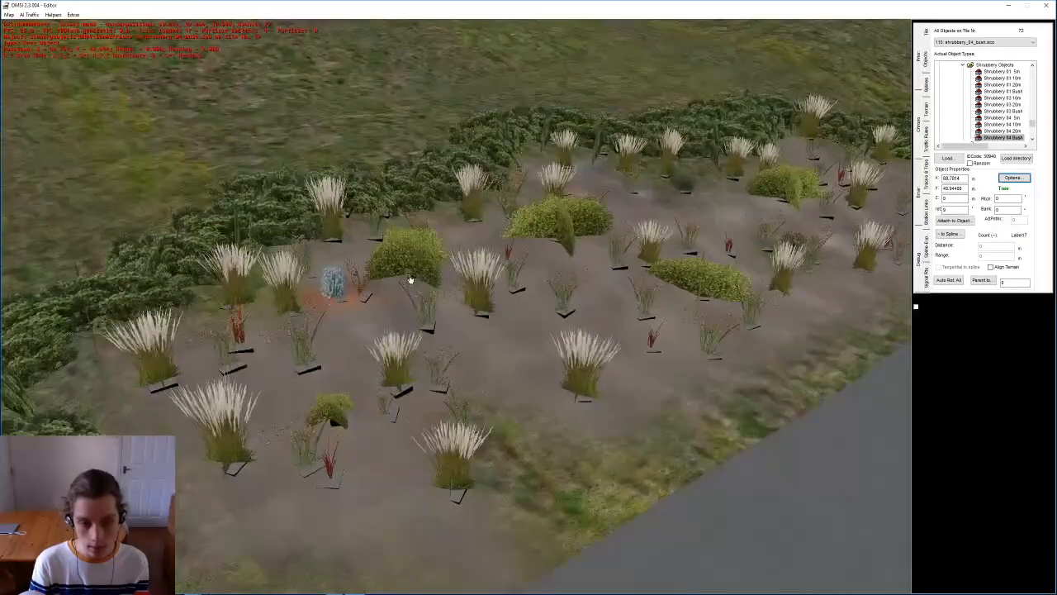
click(1009, 178)
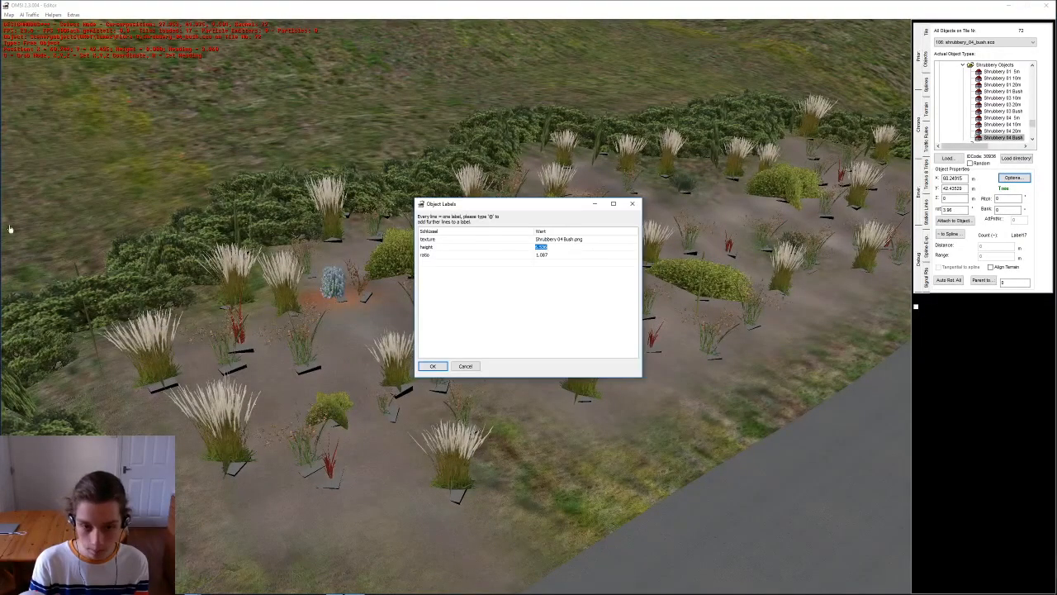
click(433, 366)
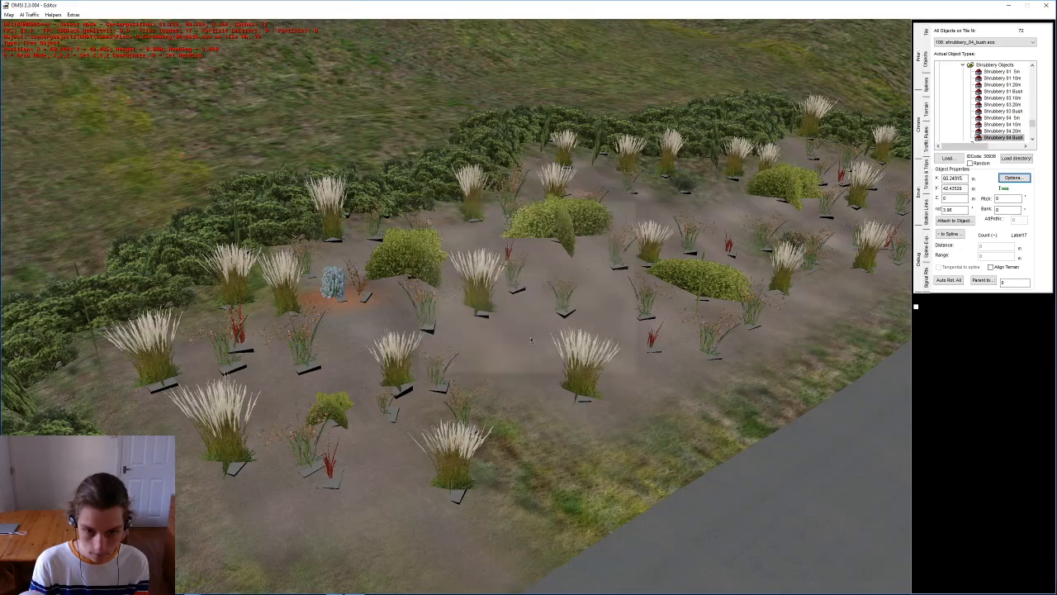
drag(436, 287, 422, 285)
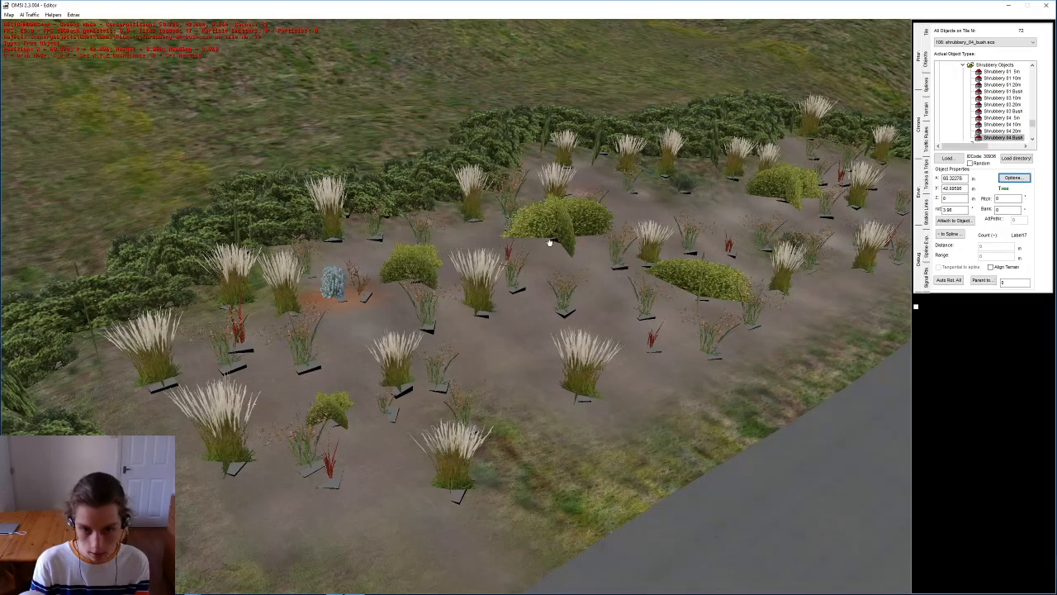
Step: Plant another Shrubbery 04 Bush on bare sand in the middle of the area and set its height to 3
right_drag(583, 266, 579, 246)
right_drag(574, 376, 545, 323)
scroll(447, 329, up, 5)
click(459, 319)
middle_drag(675, 214, 581, 290)
click(612, 240)
scroll(581, 289, up, 5)
scroll(582, 289, down, 5)
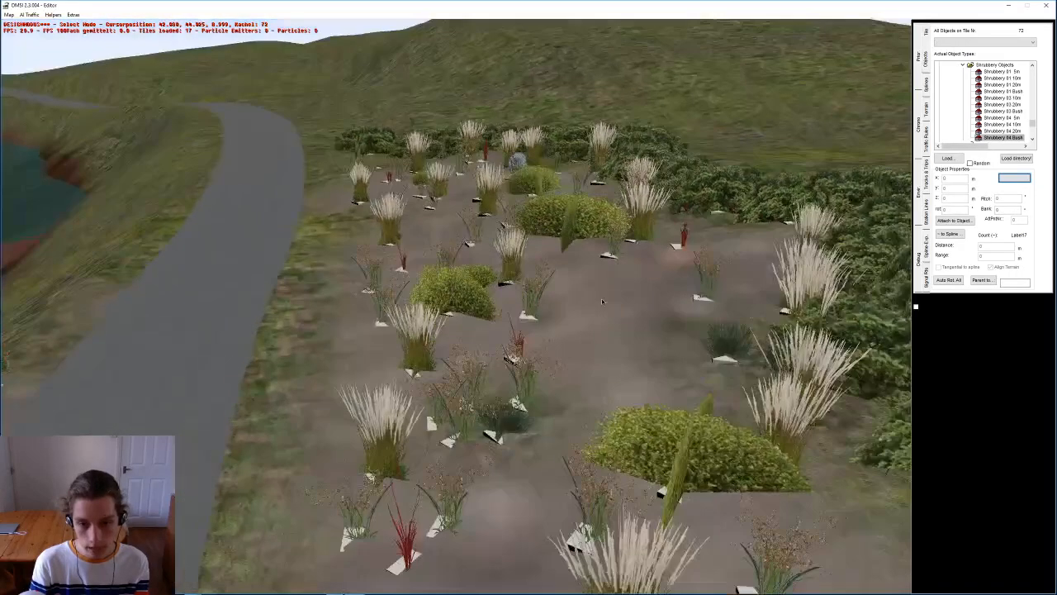
click(647, 320)
click(1014, 178)
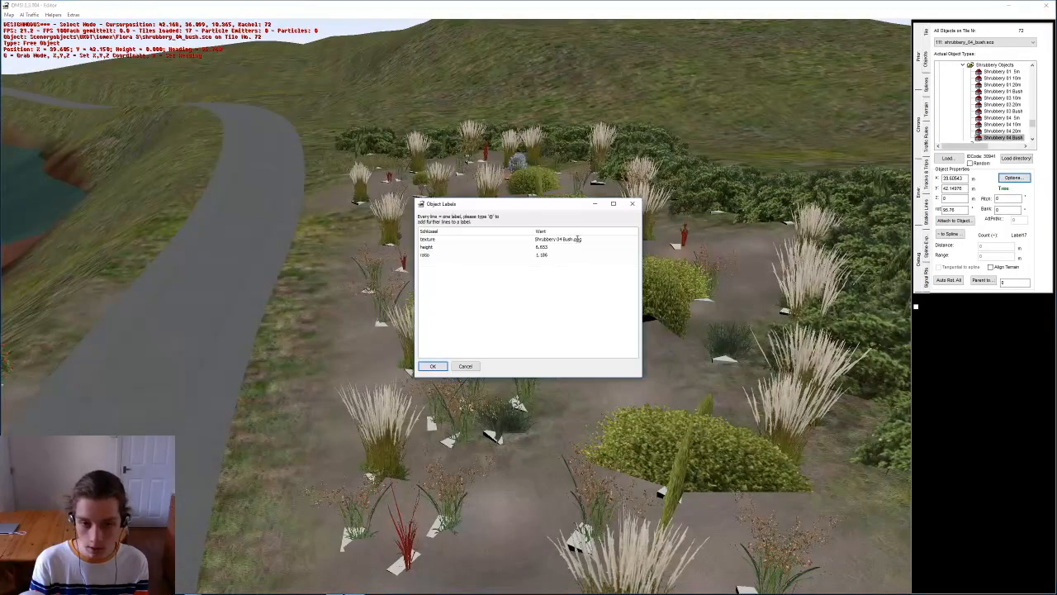
click(432, 366)
click(1015, 178)
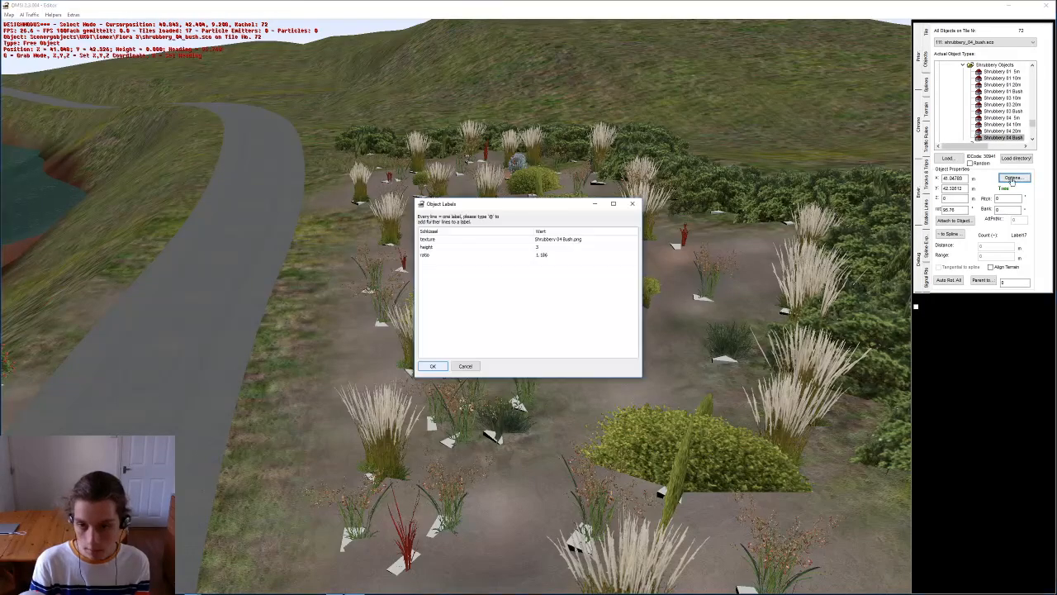
click(432, 366)
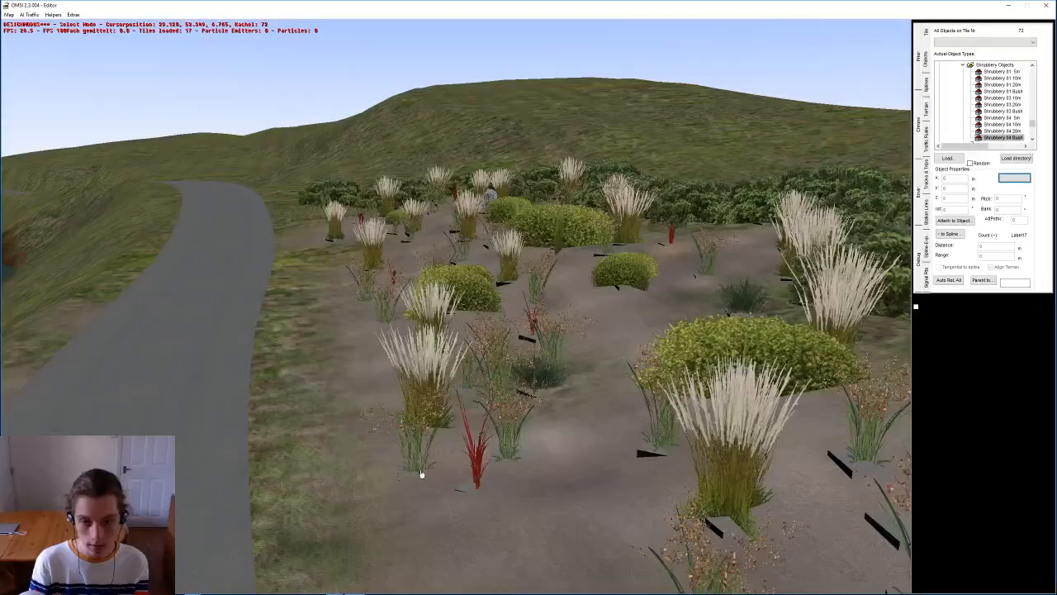
Step: Choose Shrubbery 03 Bush and plant it into the hedge behind the sandy area and around the bus stop's grass row
right_drag(421, 474, 566, 328)
middle_drag(567, 328, 531, 275)
right_drag(531, 276, 384, 262)
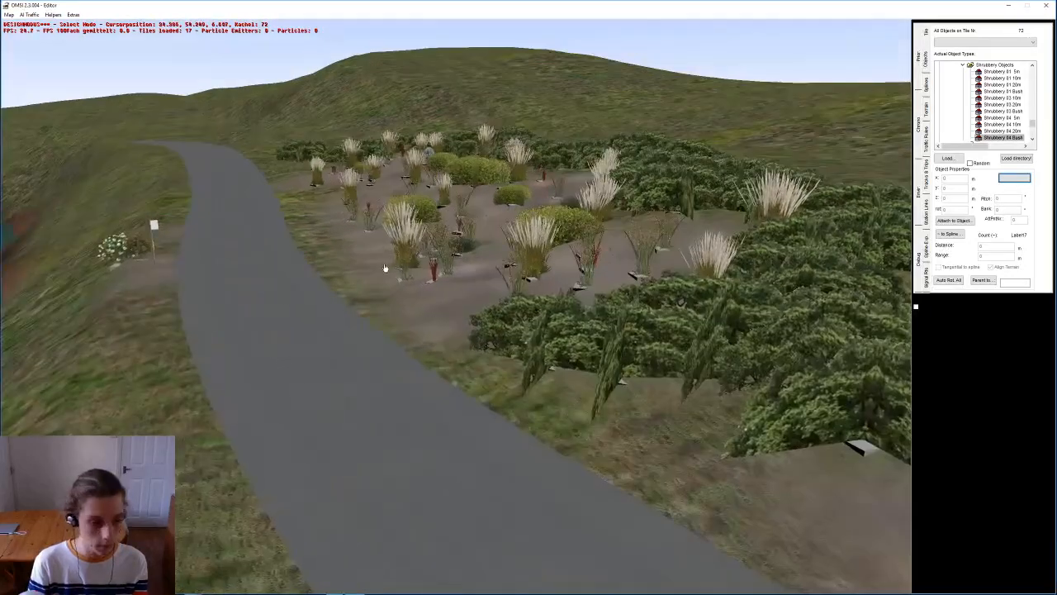
scroll(384, 263, up, 5)
click(1003, 113)
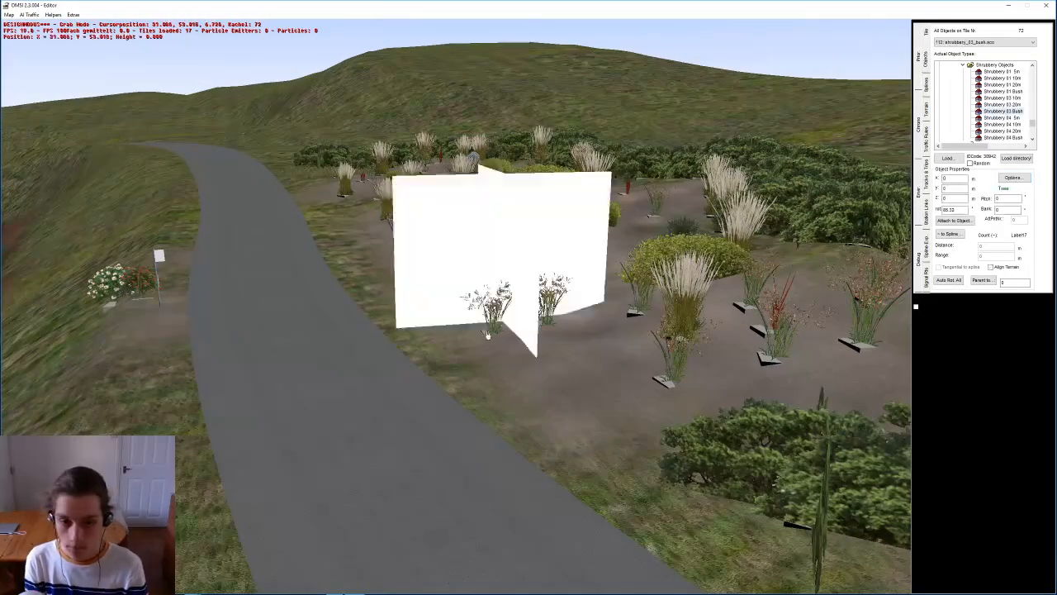
right_drag(478, 320, 597, 312)
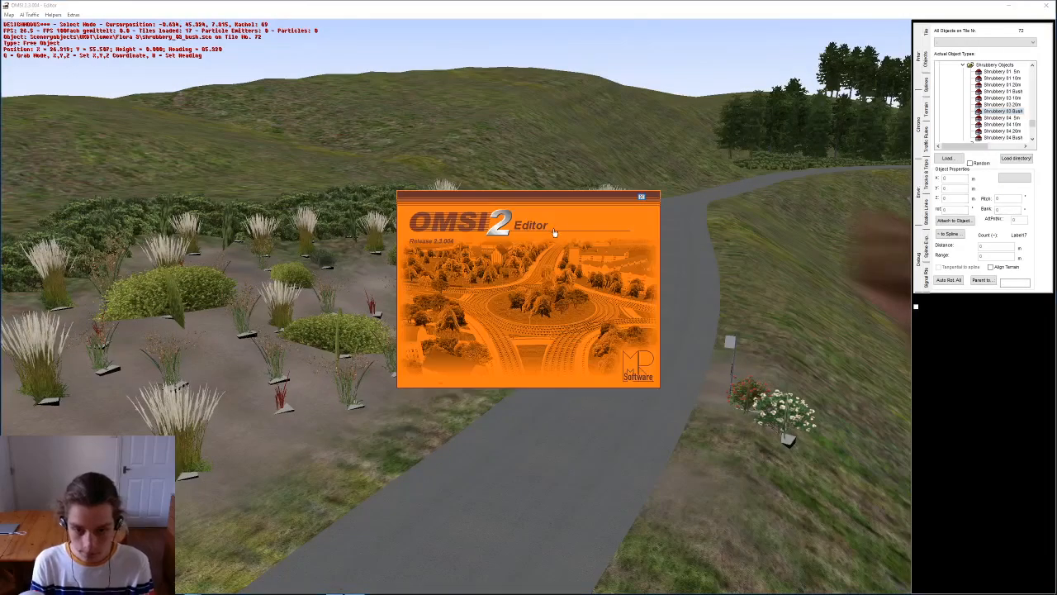
scroll(553, 227, up, 5)
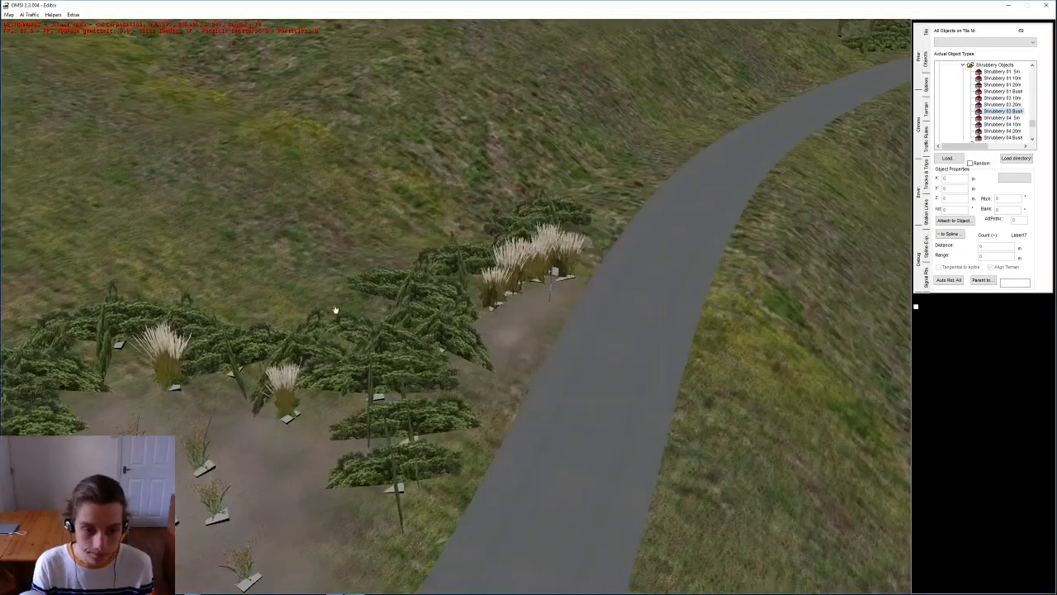
right_drag(383, 306, 353, 318)
click(351, 322)
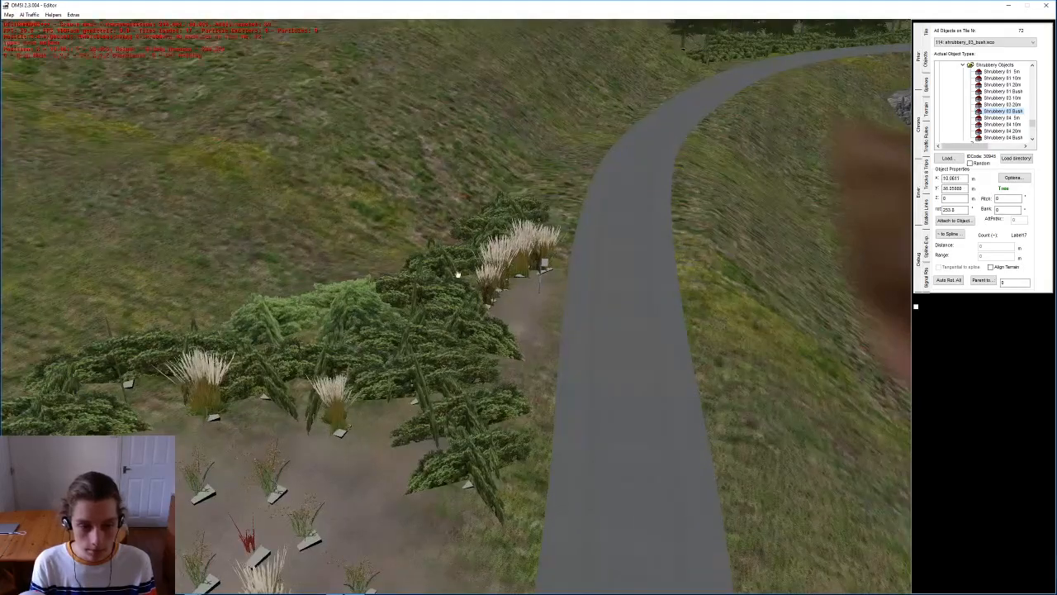
click(451, 253)
Step: Mix Shrubbery 03 Bush into the existing roadside bushes along the front of the wood
right_drag(501, 250, 529, 256)
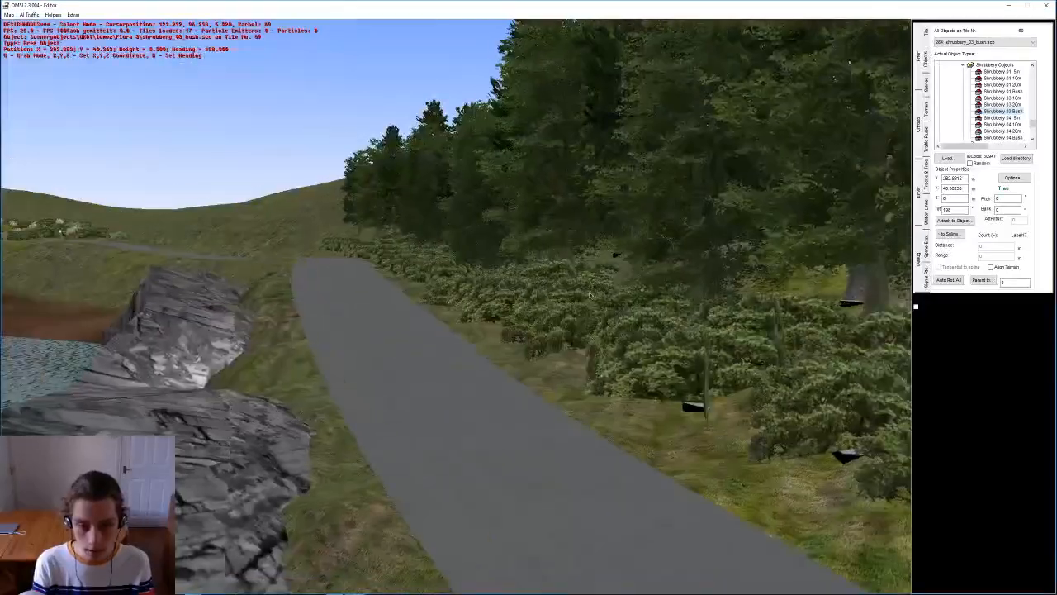
middle_drag(529, 256, 608, 333)
right_drag(608, 333, 488, 277)
click(487, 277)
drag(487, 278, 472, 289)
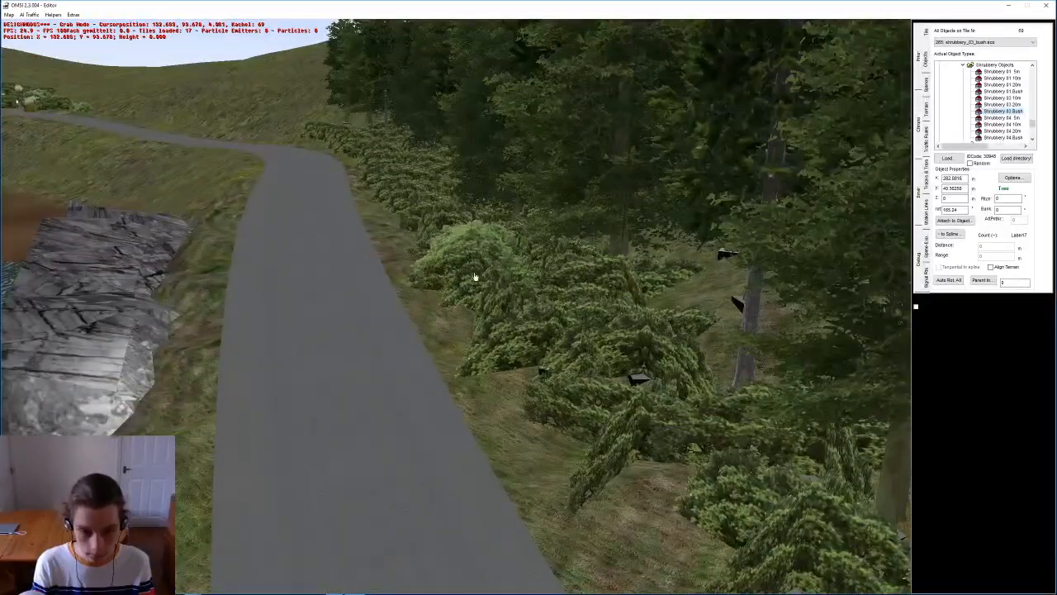
right_drag(355, 203, 488, 254)
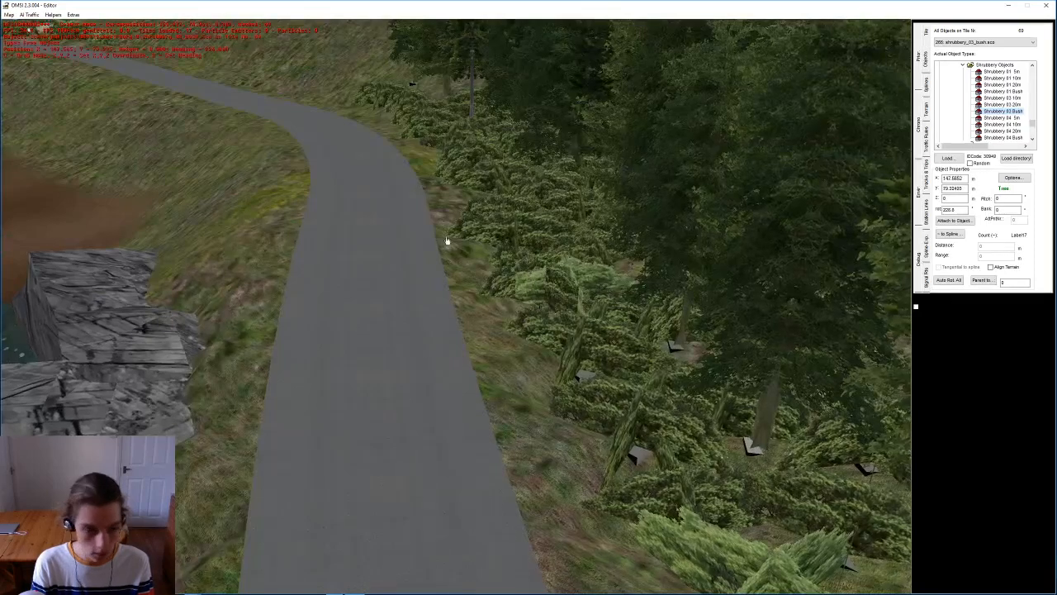
middle_drag(423, 228, 475, 302)
click(541, 265)
click(542, 262)
middle_drag(543, 263, 454, 309)
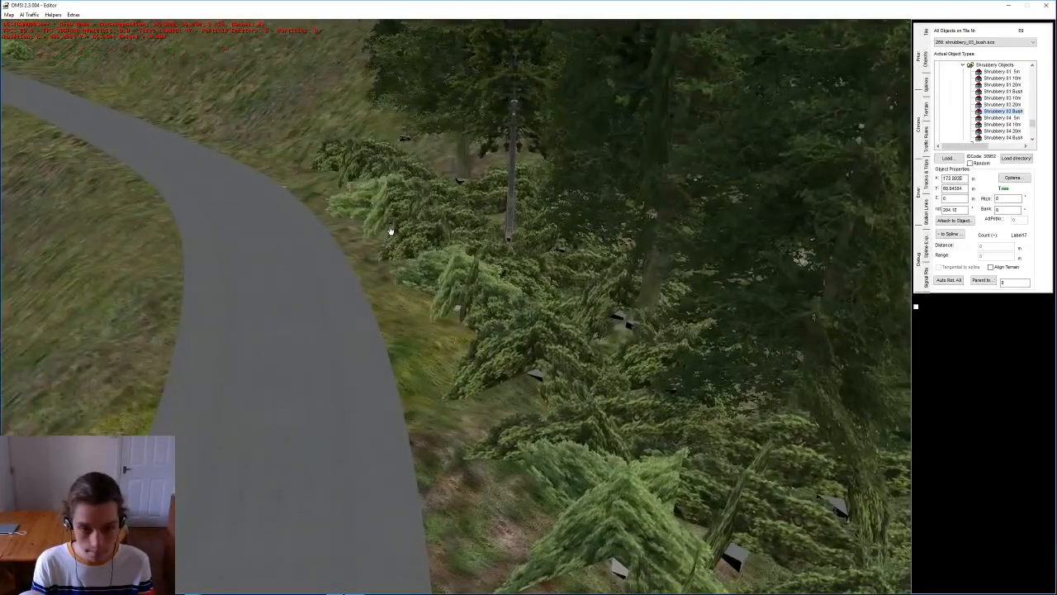
Step: Continue adding rotated Shrubbery 03 Bush around the bend to the end of the wood's bush border
click(358, 174)
right_drag(359, 174, 314, 178)
middle_drag(314, 178, 433, 261)
click(434, 263)
right_drag(436, 261, 517, 285)
key(r)
click(445, 311)
right_drag(444, 310, 484, 307)
key(g)
click(474, 326)
Step: Lengthen the bush border beyond the last trees of the wood with Shrubbery 01 Bush
click(462, 266)
click(465, 263)
right_drag(467, 266, 476, 332)
click(474, 330)
click(438, 303)
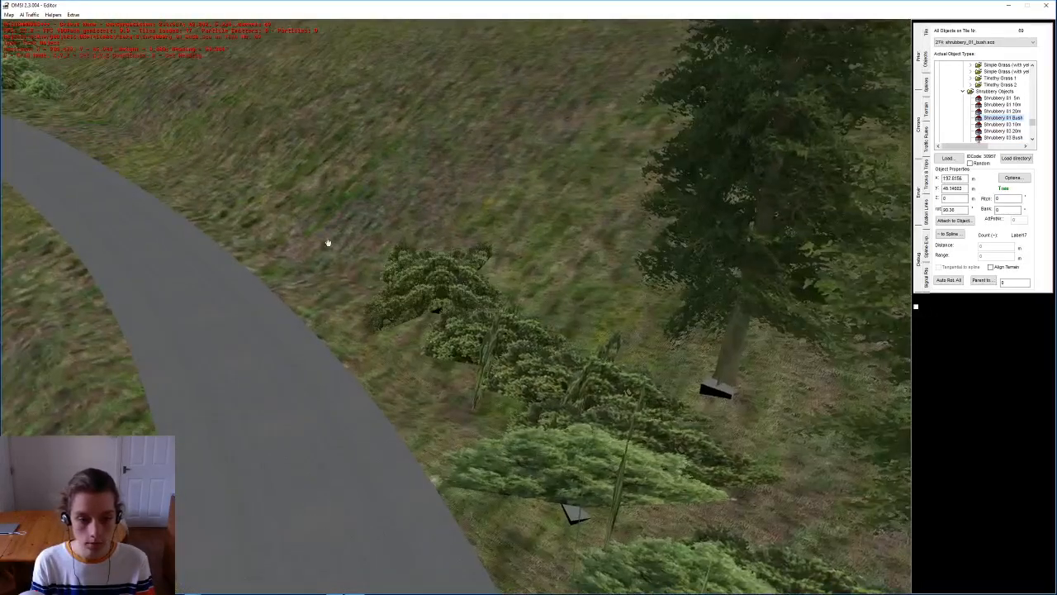
Step: Fill the roadside gap between the wood's border and the bus stop hedge with Shrubbery 01 Bush, and save the map
middle_drag(328, 243, 493, 338)
right_drag(493, 338, 556, 339)
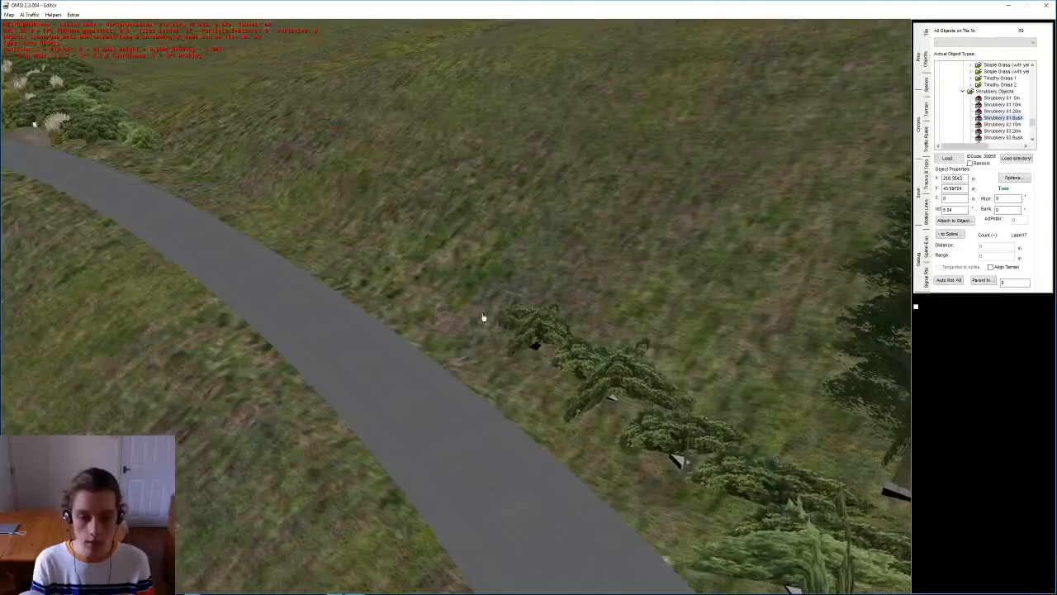
click(428, 289)
right_drag(428, 290, 215, 221)
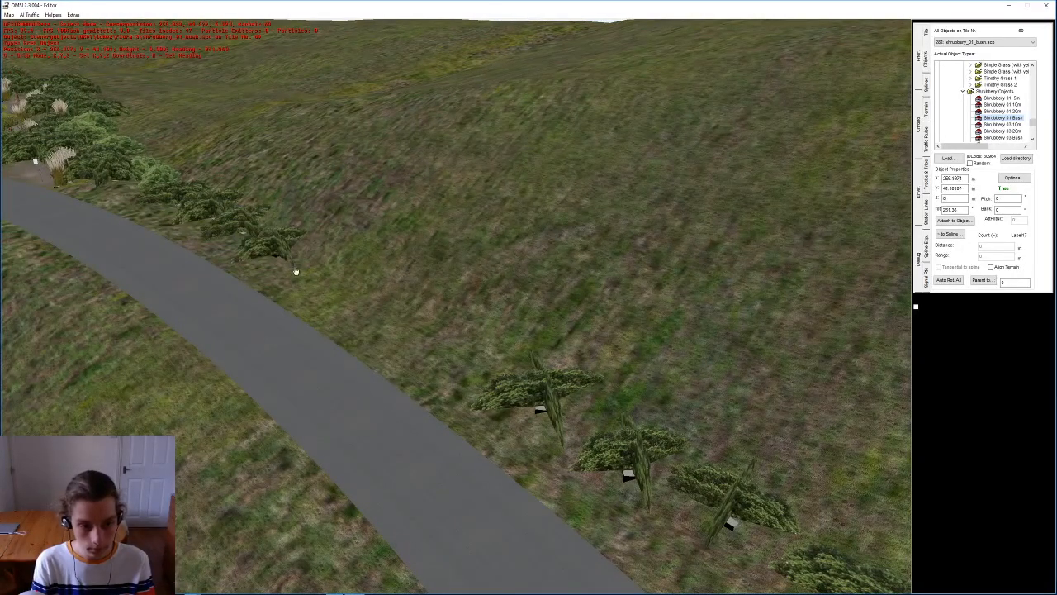
click(338, 299)
right_drag(337, 298, 355, 329)
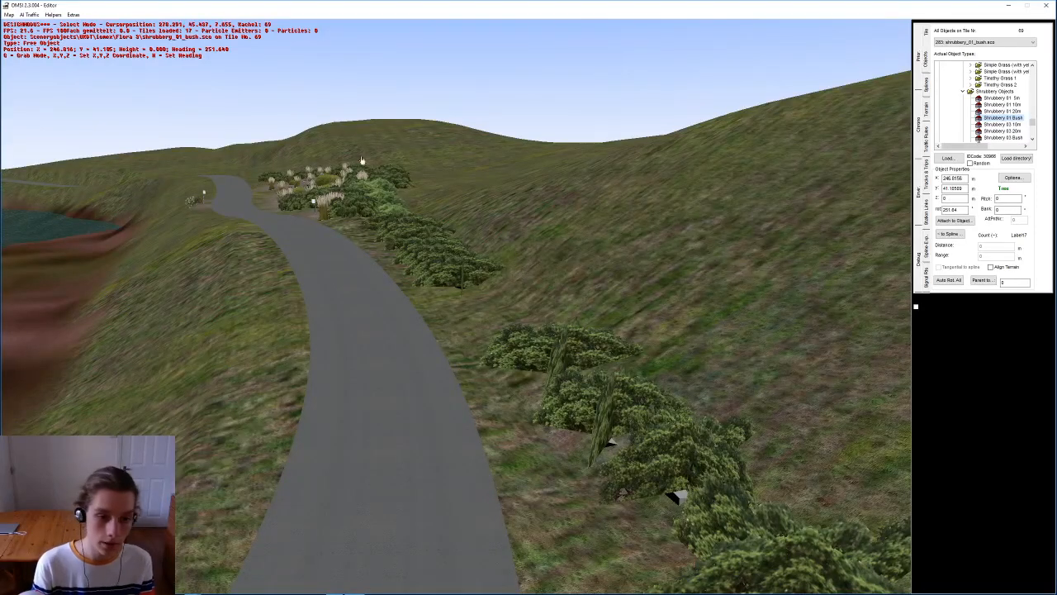
click(484, 307)
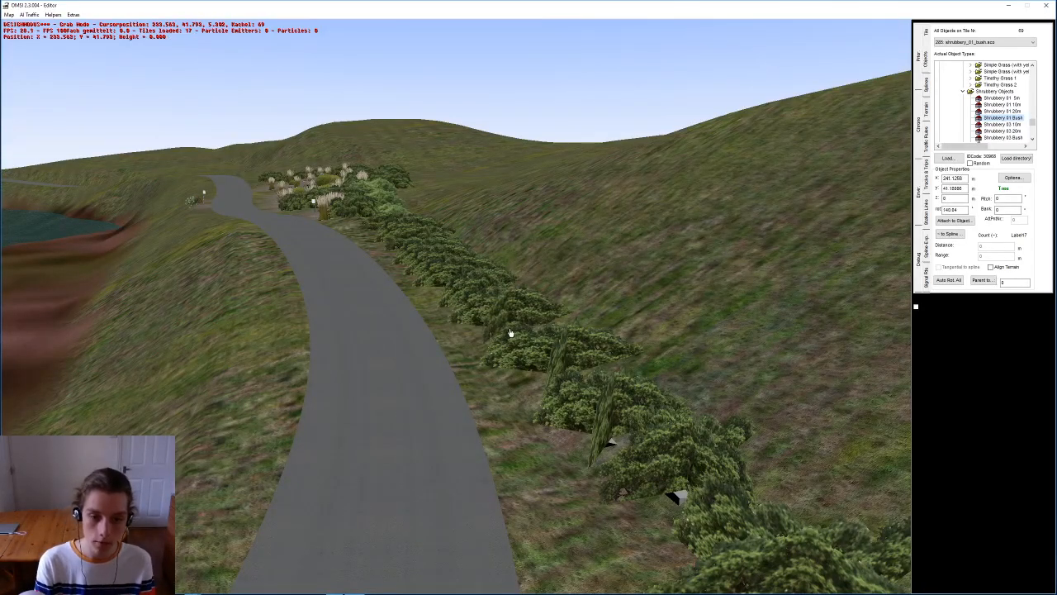
right_drag(332, 287, 398, 238)
key(ctrl+s)
Step: Start a Shrubbery 01 Bush hedge along the inland roadside from the far end of the large sandy area
middle_drag(398, 238, 405, 227)
right_drag(405, 227, 628, 169)
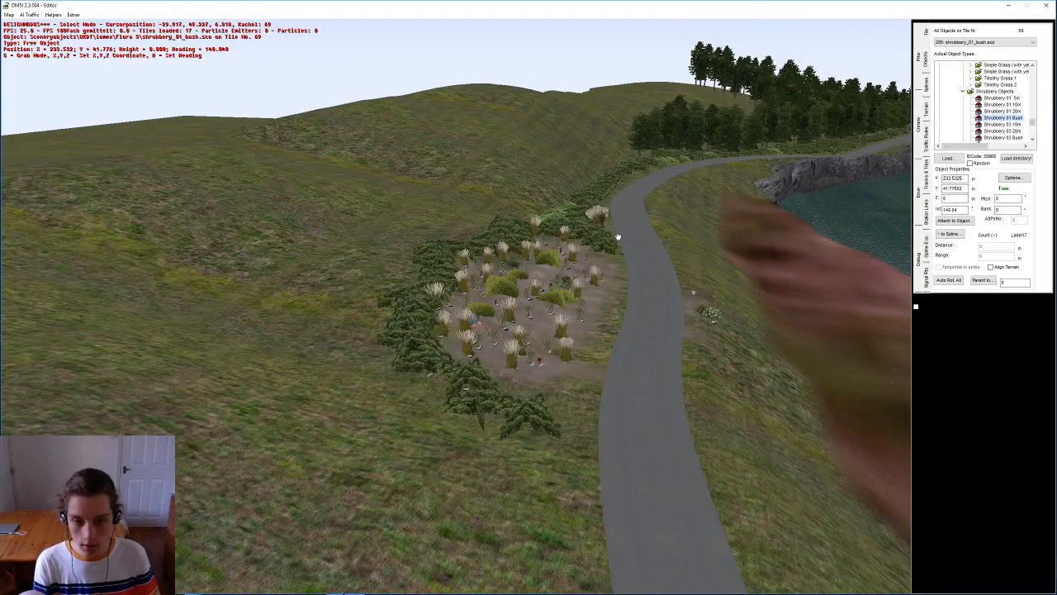
middle_drag(554, 536, 475, 326)
mouse_move(475, 326)
right_down()
mouse_move(462, 293)
mouse_move(456, 322)
right_up()
key(n)
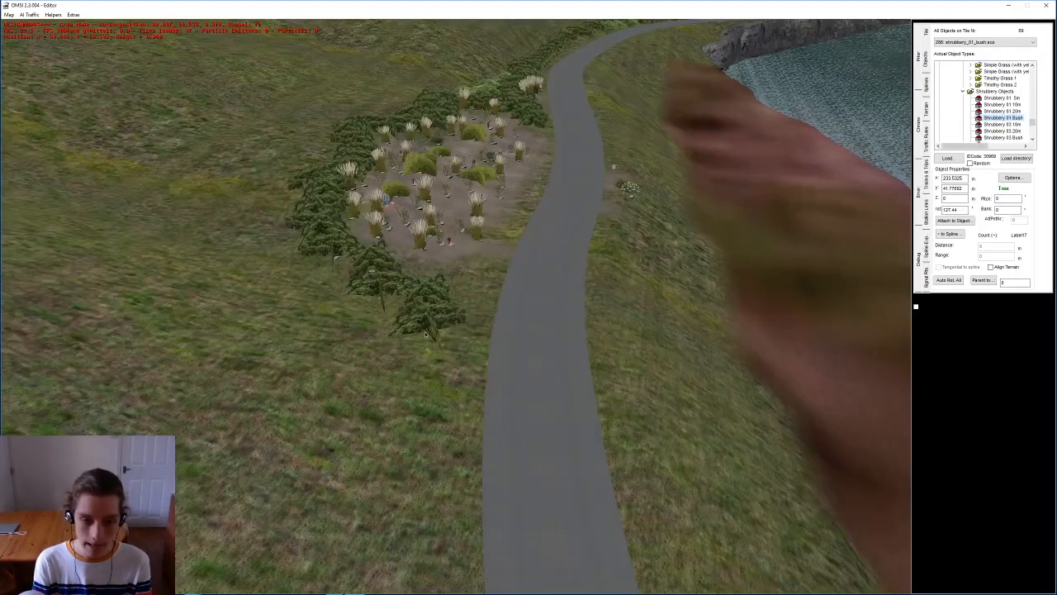
middle_drag(439, 537, 453, 444)
click(444, 272)
right_drag(451, 362, 419, 352)
key(n)
click(430, 303)
Step: Extend the new Shrubbery 01 Bush hedge along the inland side of the road around the bend above the red cliff
key(n)
middle_drag(446, 378, 432, 246)
key(n)
click(445, 288)
key(n)
click(433, 275)
middle_drag(471, 415, 420, 226)
key(n)
click(427, 250)
right_drag(453, 319, 453, 289)
key(n)
click(462, 311)
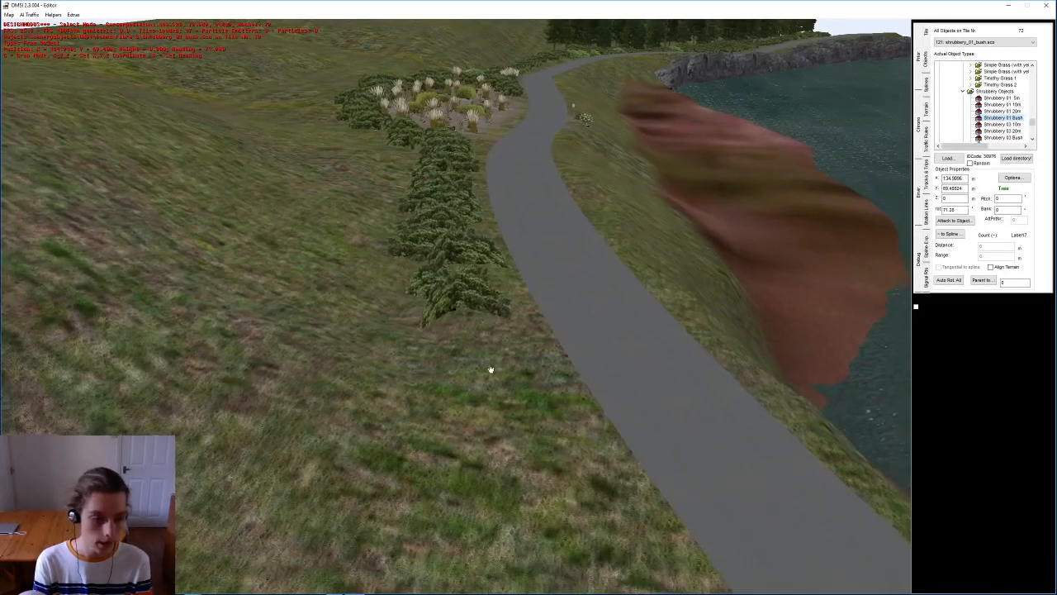
Step: Carry the Shrubbery 01 Bush hedge on past the red cliff, closely following the inland road edge
middle_drag(490, 369, 465, 241)
key(n)
click(432, 282)
click(450, 324)
middle_drag(456, 347, 429, 239)
key(n)
click(425, 251)
key(n)
click(441, 283)
key(n)
click(475, 332)
Step: Plant further Shrubbery 01 Bush at the leading end of the hedge, towards the road's next uphill stretch
middle_drag(503, 392, 470, 302)
key(n)
click(471, 304)
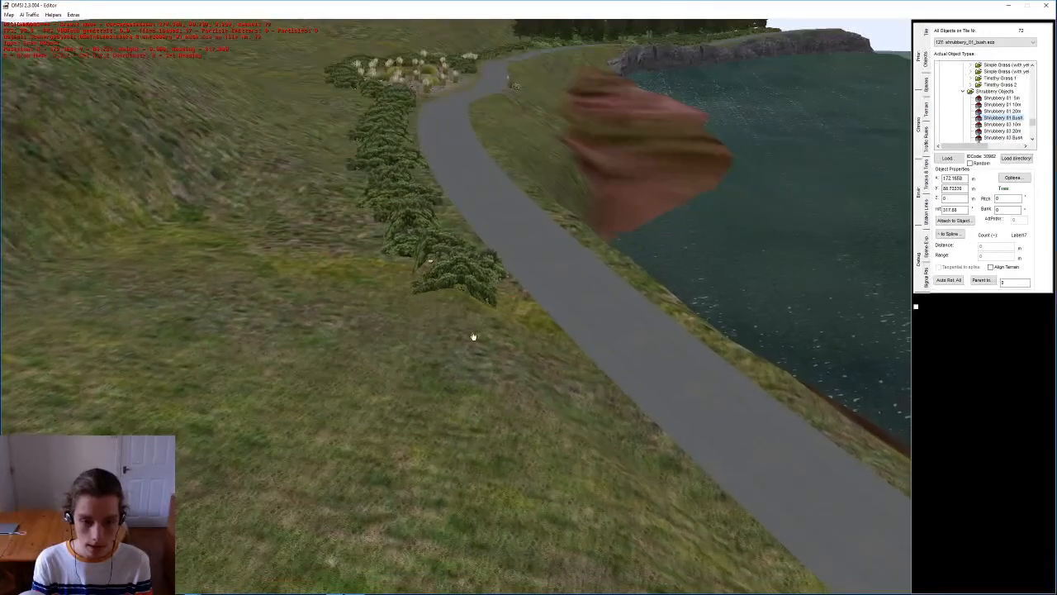
key(n)
click(489, 322)
middle_drag(532, 413, 505, 335)
right_drag(504, 335, 181, 110)
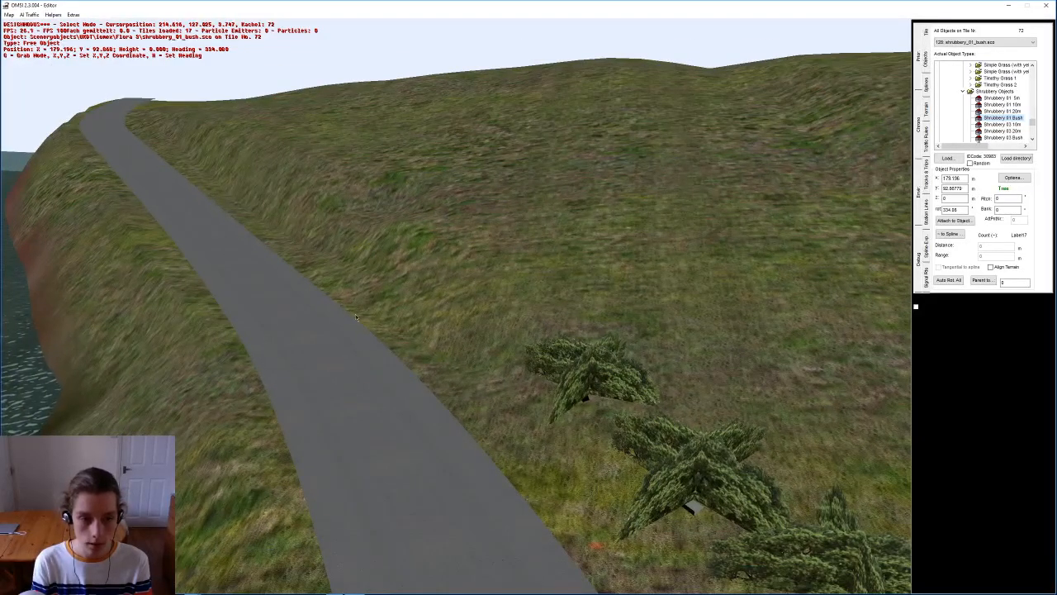
Step: Place a row of Shrubbery 01 Bush objects up the grassy slope on the inland side of the road
key(n)
click(541, 311)
key(n)
click(498, 269)
middle_drag(475, 266, 306, 194)
key(n)
click(589, 325)
key(n)
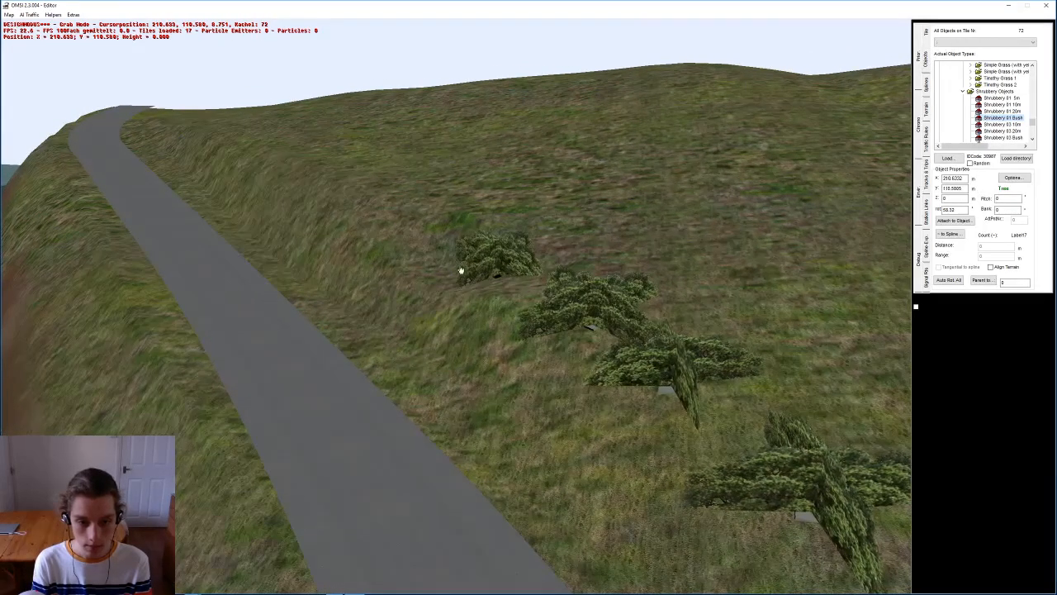
middle_drag(375, 222, 472, 306)
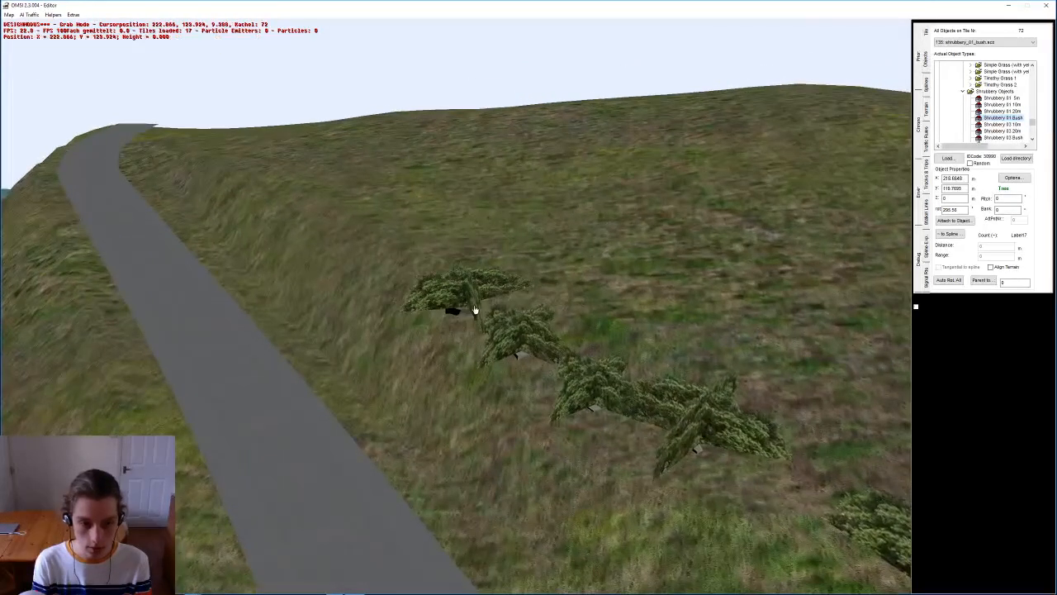
key(n)
middle_drag(378, 212, 476, 336)
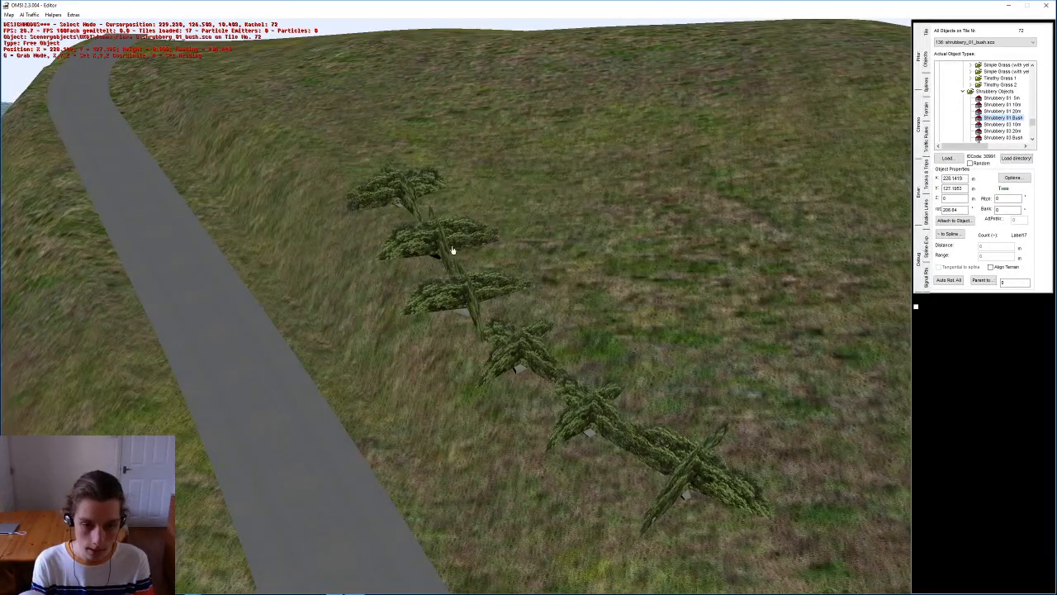
Step: Reposition individual bushes in the hillside row so they follow the road with more even spacing
key(g)
key(n)
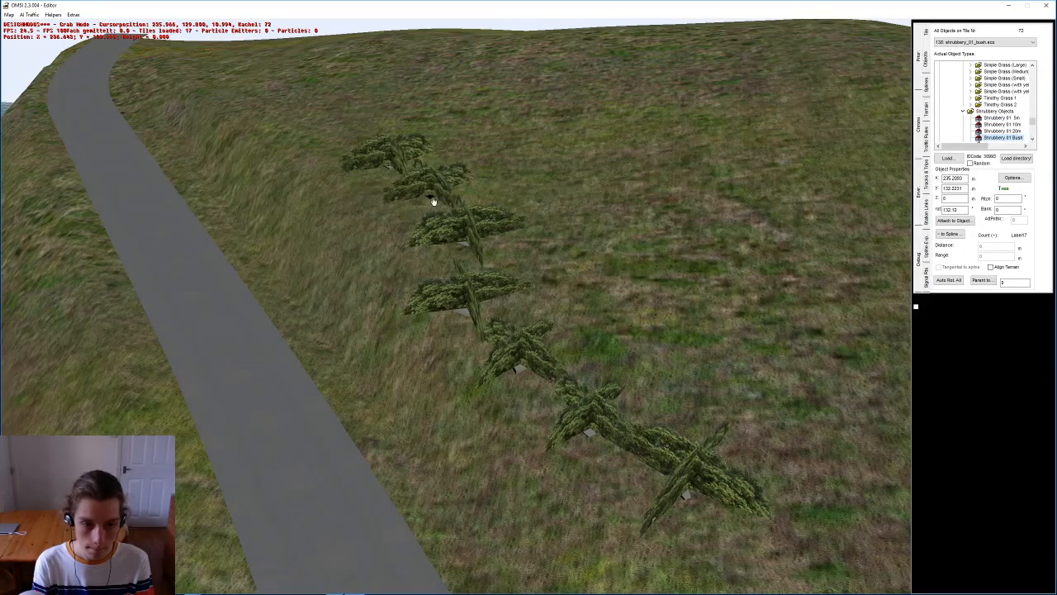
key(g)
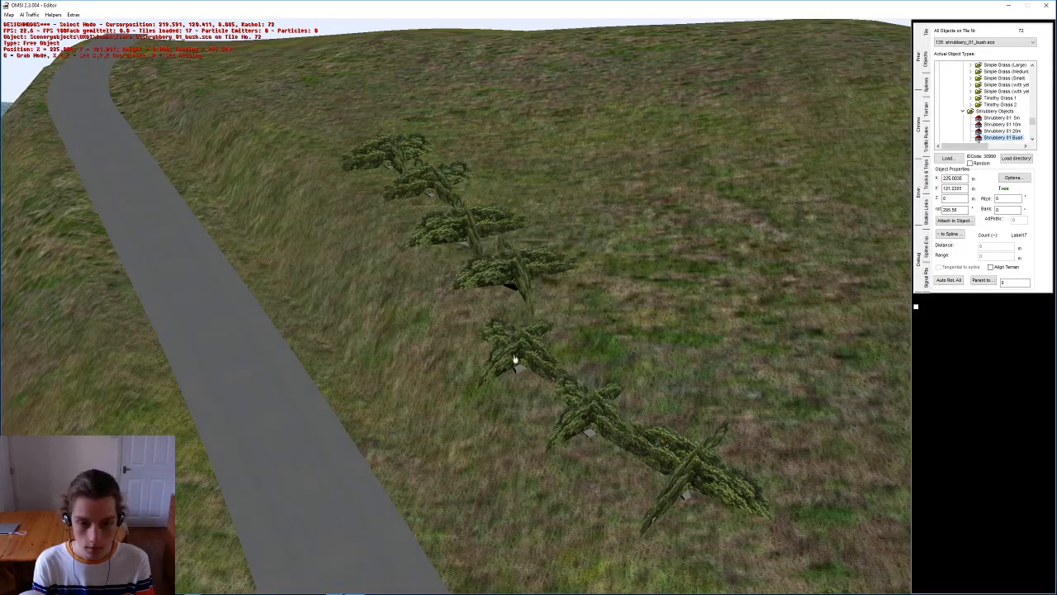
key(g)
click(550, 362)
mouse_move(550, 361)
middle_down()
mouse_move(541, 339)
mouse_move(538, 347)
middle_up()
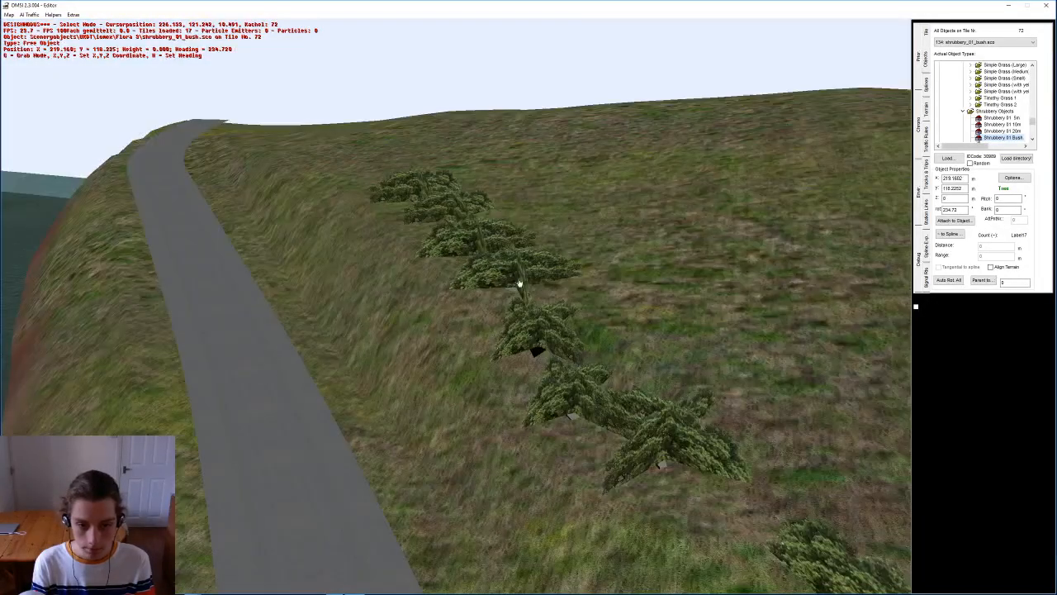
key(g)
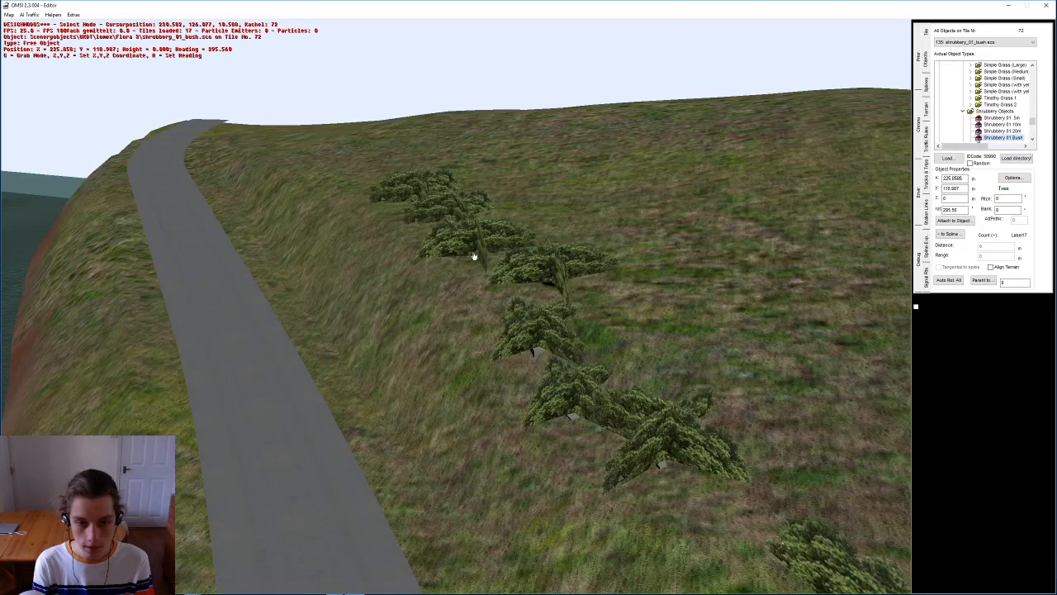
click(477, 258)
middle_drag(406, 273, 358, 271)
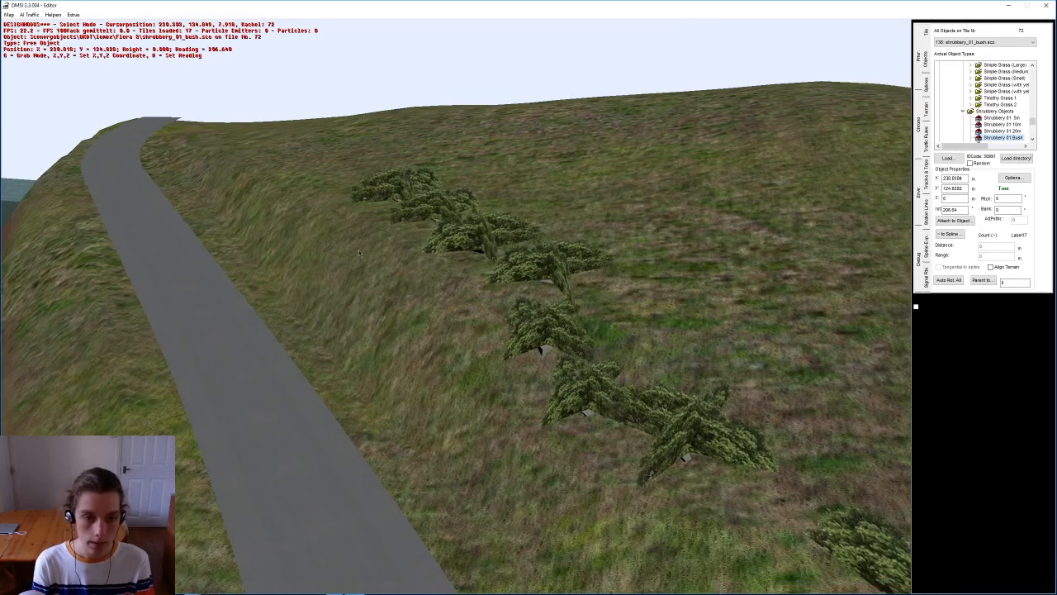
Step: Extend the row with more Shrubbery 01 Bush objects along the inland slope towards the road's crest
right_drag(352, 232, 511, 314)
key(Return)
click(529, 300)
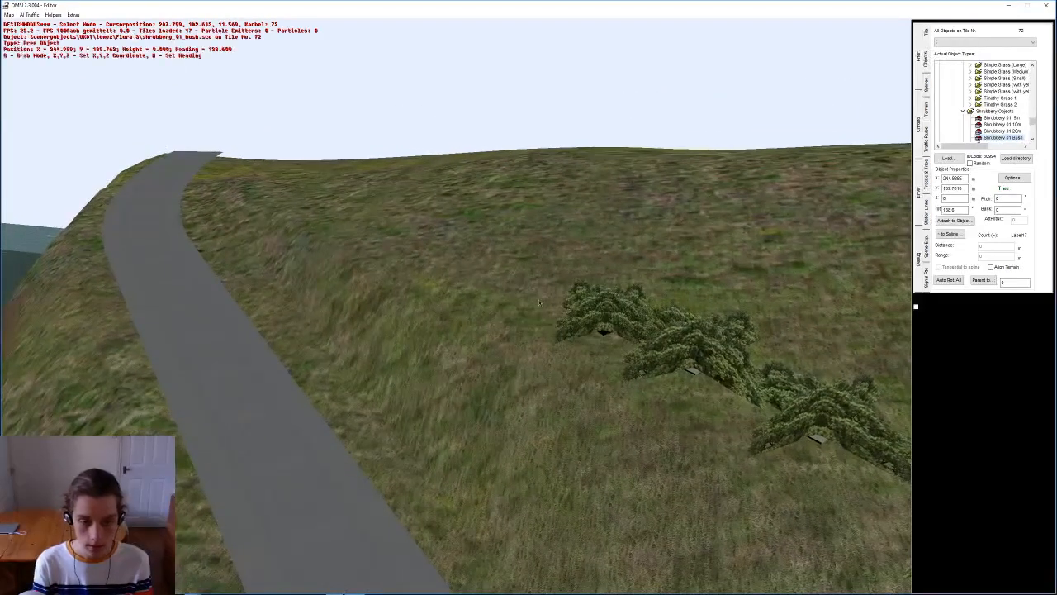
key(Return)
click(465, 275)
key(Return)
click(401, 248)
right_drag(322, 240, 419, 279)
key(Return)
click(439, 271)
key(Return)
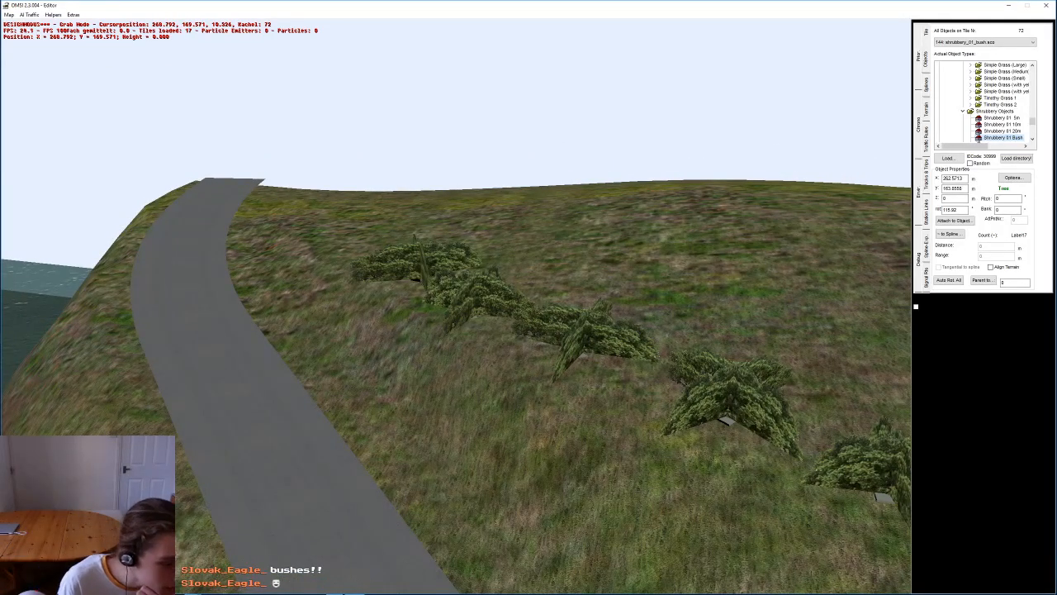
Step: Continue the bush row around the road's curve on the inland side, leaving uneven spacing between bushes
right_drag(421, 299, 459, 313)
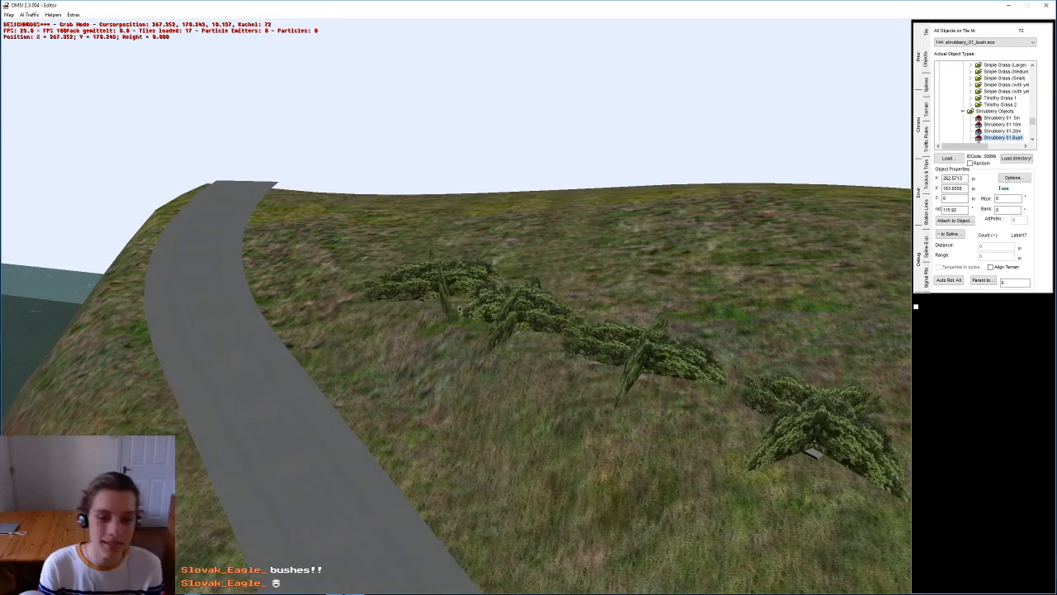
click(457, 290)
right_drag(368, 253, 416, 283)
middle_drag(416, 283, 485, 297)
key(Return)
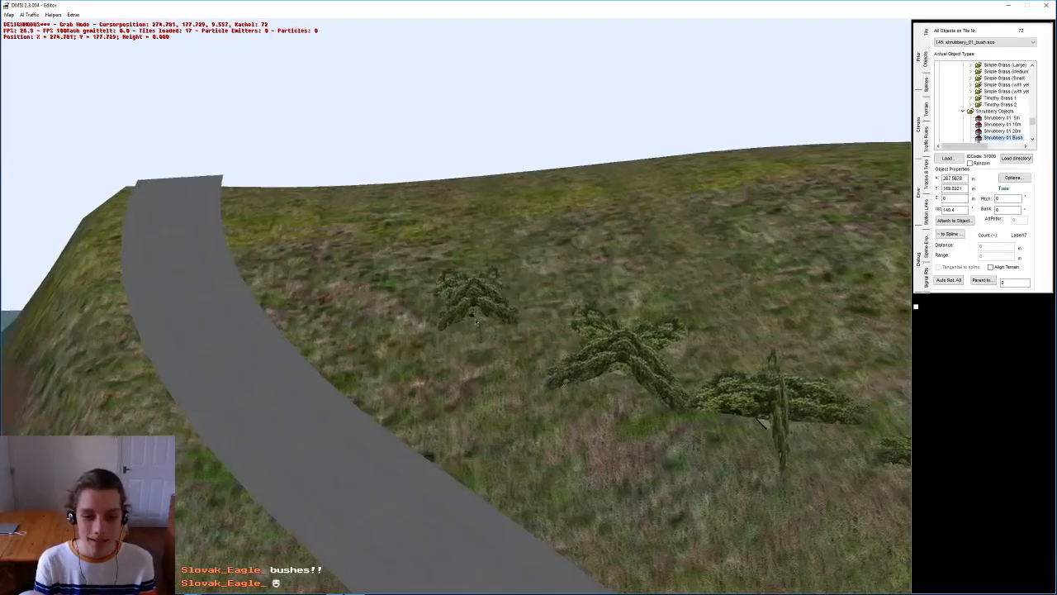
key(Return)
click(416, 331)
right_drag(357, 285, 408, 307)
key(Return)
Step: Place the last bushes of the row near the far end of the road
click(394, 285)
key(Return)
right_drag(355, 249, 406, 276)
click(401, 268)
key(Return)
click(404, 274)
key(Return)
click(352, 239)
Step: Return to the ornamental grass bed and place bushes on the outer side of the hedge next to it
middle_drag(360, 238, 503, 250)
scroll(327, 255, down, 4)
scroll(513, 241, up, 3)
key(Up)
click(542, 229)
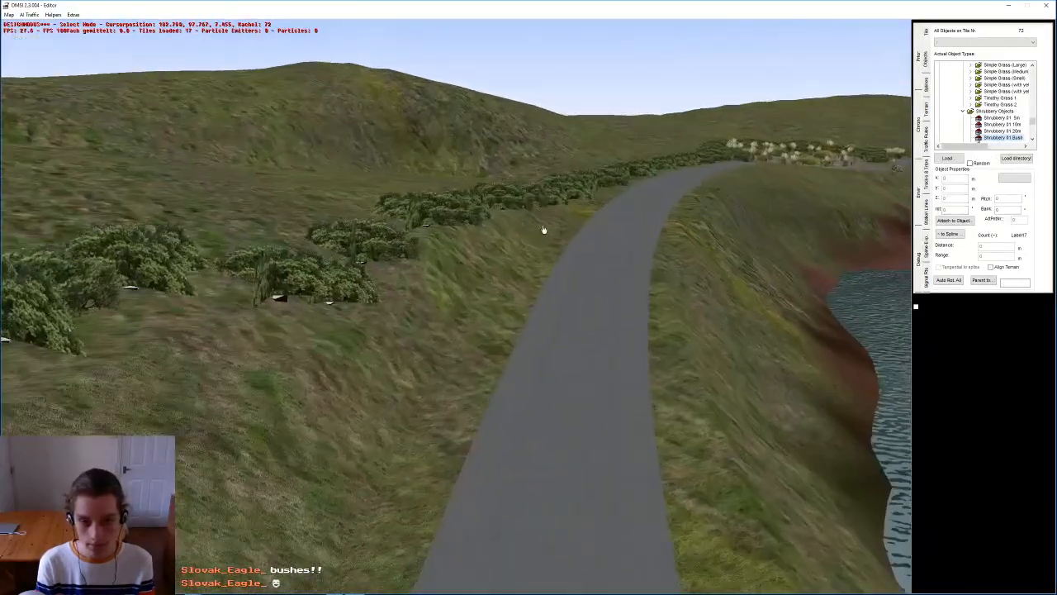
right_drag(568, 255, 537, 268)
middle_drag(537, 269, 592, 257)
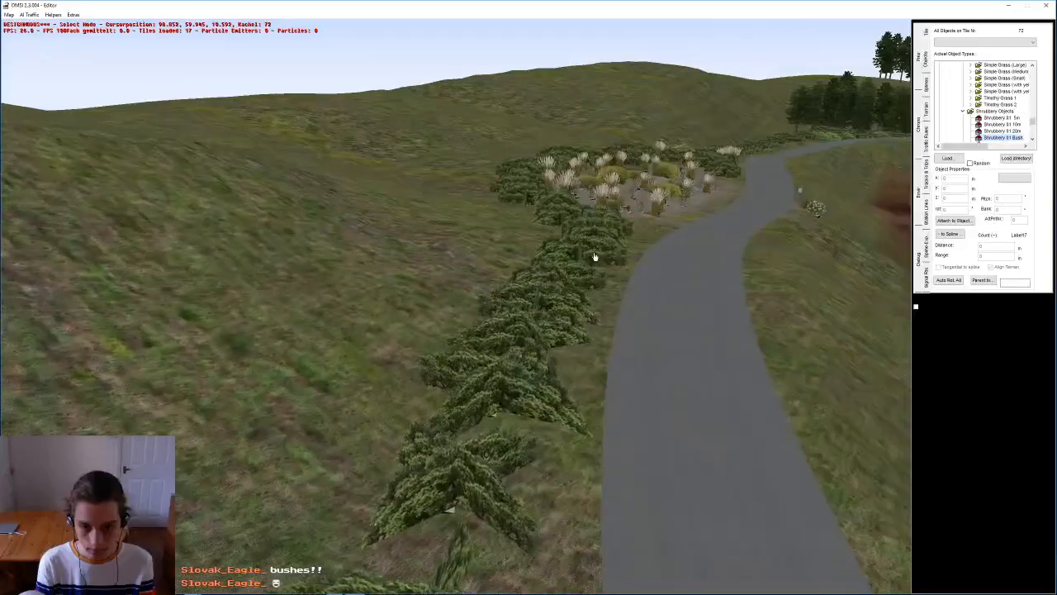
right_drag(563, 239, 470, 246)
middle_drag(454, 246, 425, 262)
click(425, 260)
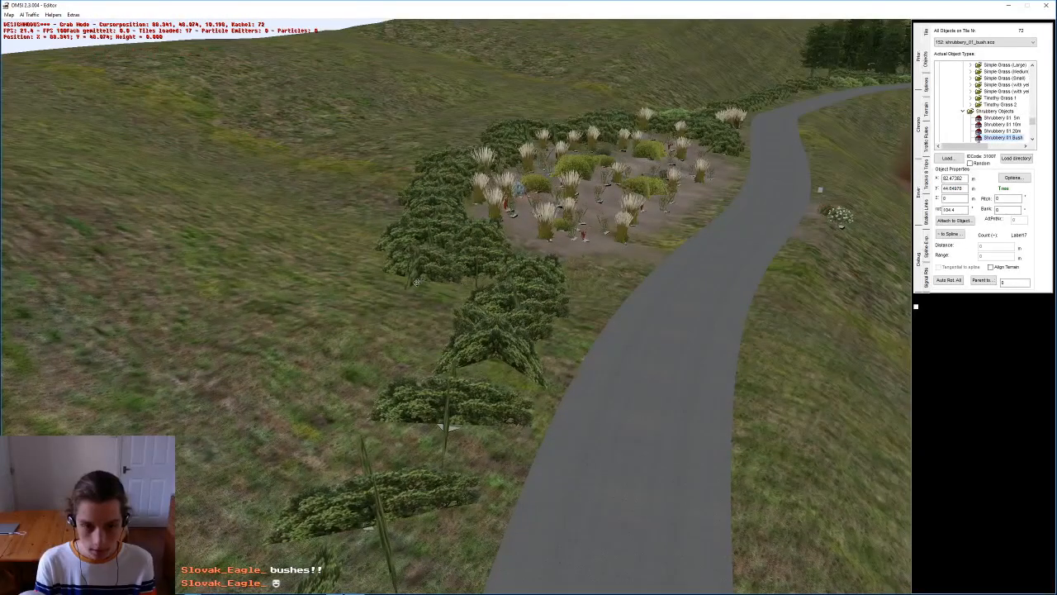
click(391, 374)
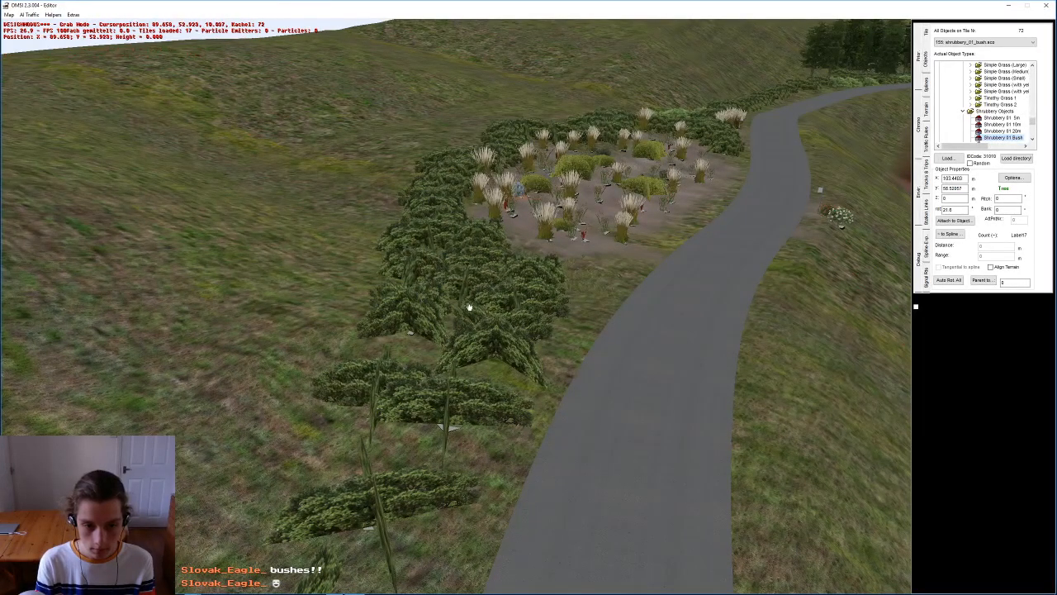
Step: Thicken the hedge in front of the ornamental grass bed with additional Shrubbery 01 Bush objects
click(421, 366)
right_drag(422, 367, 415, 413)
click(413, 430)
click(412, 438)
Step: Examine the ornamental grass bed and its surrounding hedge up close and from several angles
middle_drag(413, 440, 445, 303)
right_drag(524, 198, 543, 239)
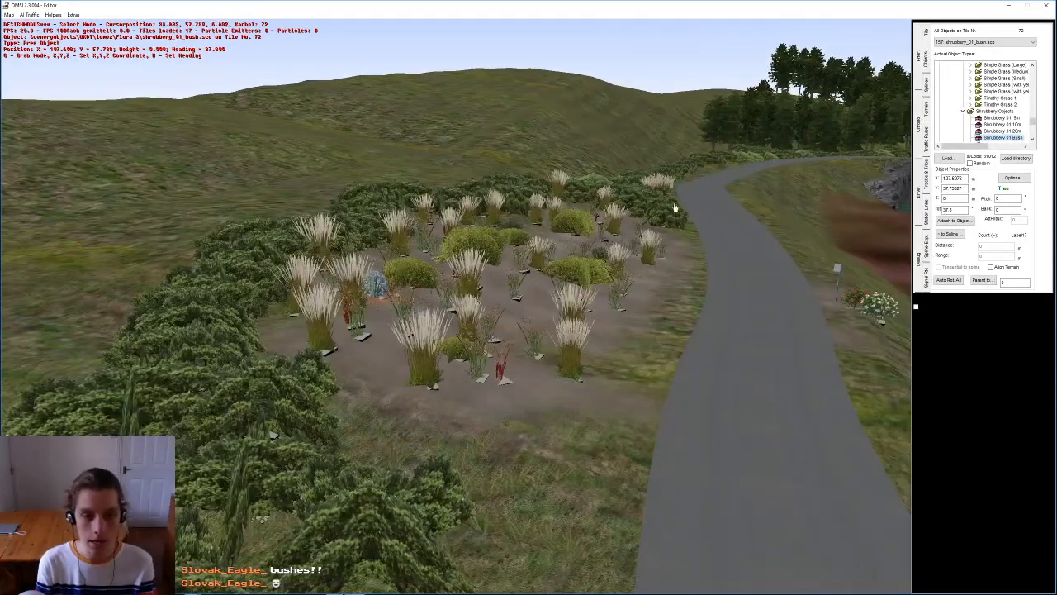
right_drag(375, 299, 432, 285)
scroll(432, 285, up, 5)
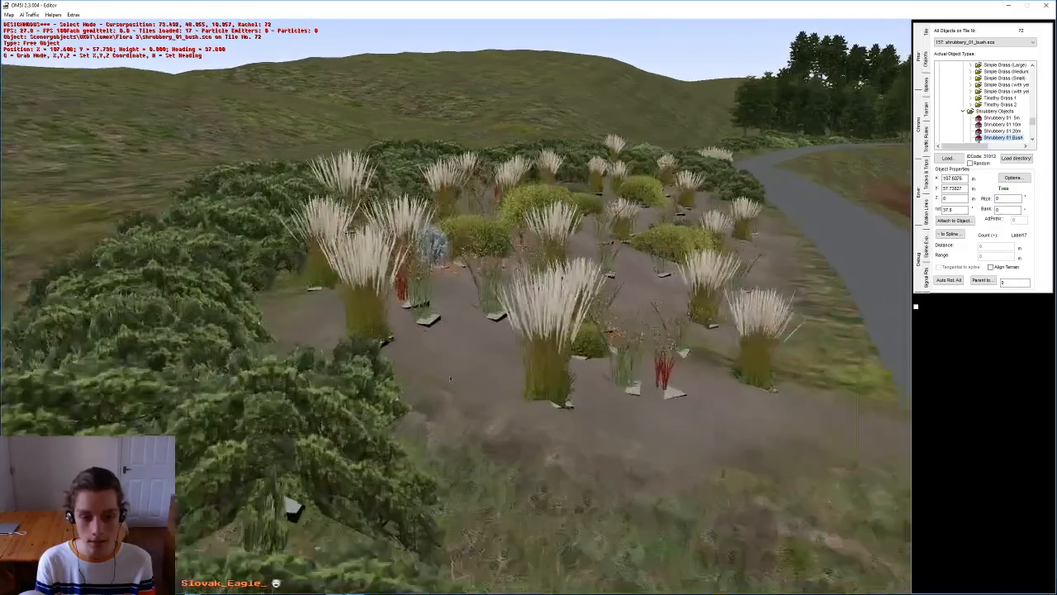
right_drag(616, 268, 564, 273)
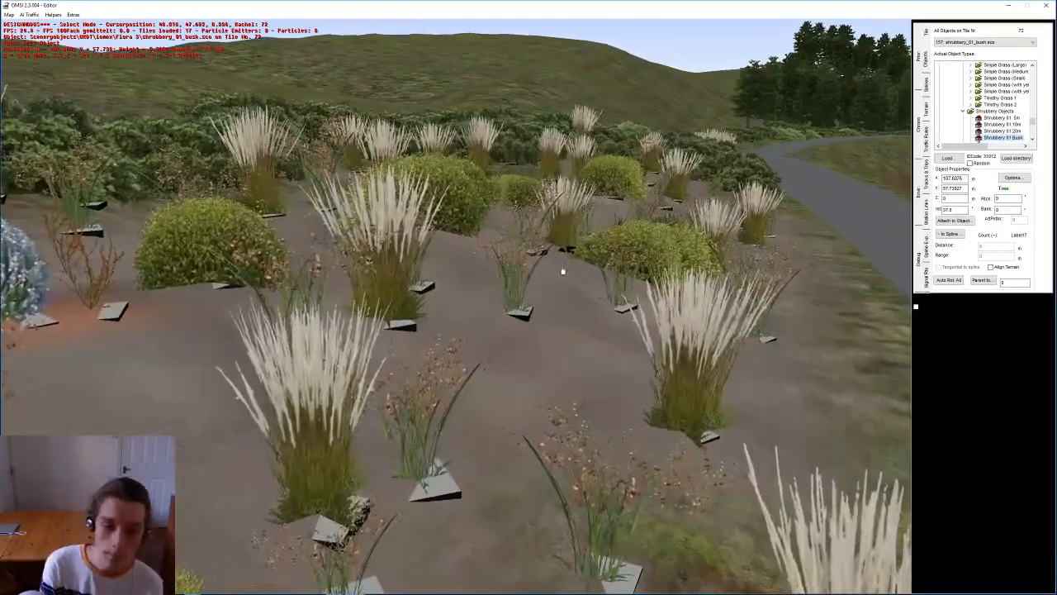
scroll(377, 321, down, 10)
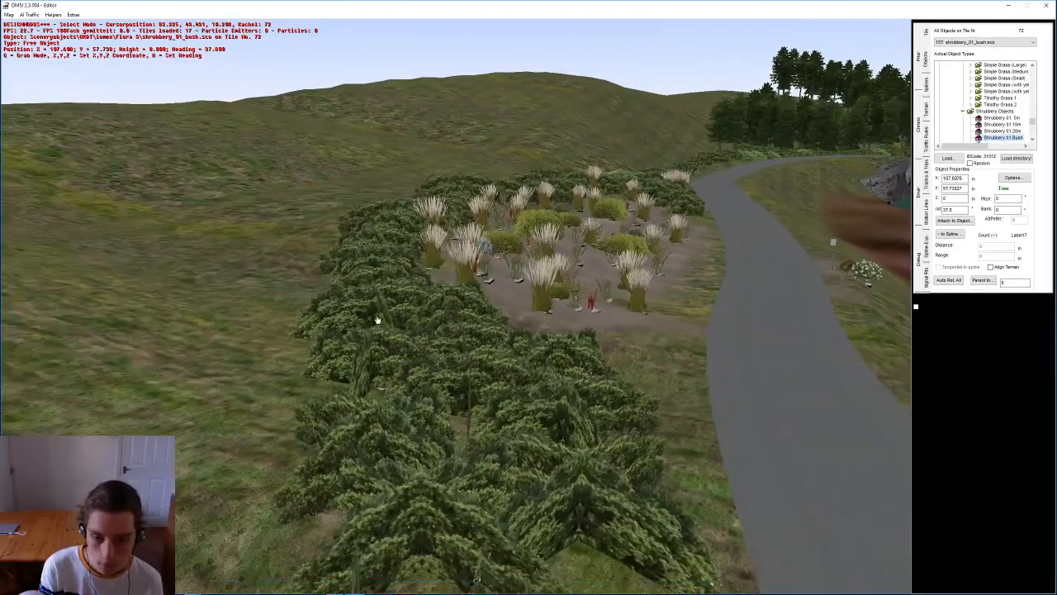
right_drag(378, 320, 383, 320)
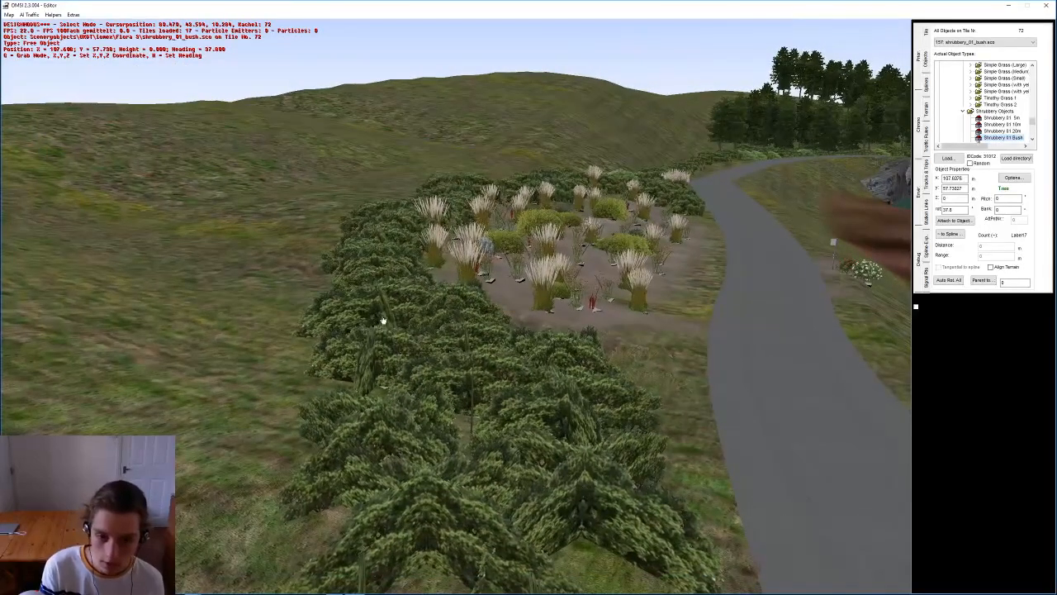
key(Left)
key(Up)
key(Right)
middle_drag(522, 168, 561, 217)
key(Up)
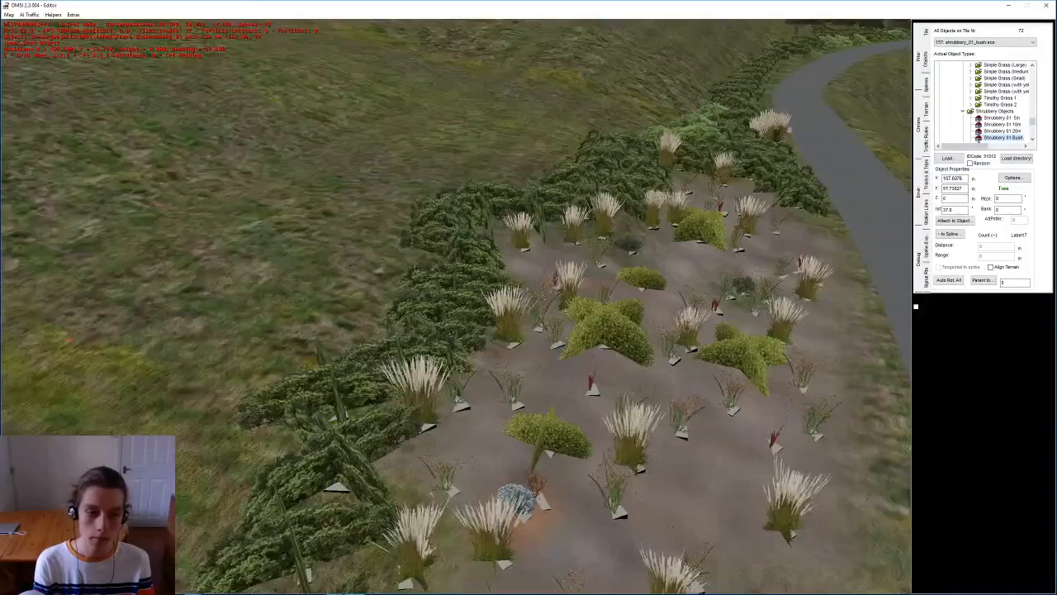
Step: Add a bush beside the hedge beyond the ornamental grass bed and adjust an existing bush in that roadside row
key(Insert)
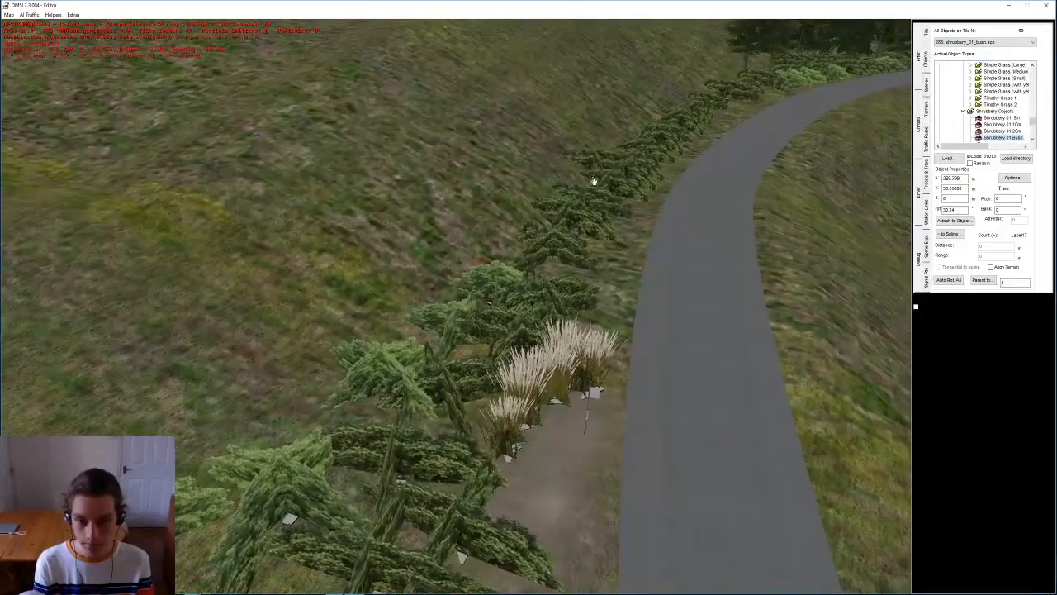
scroll(588, 184, down, 3)
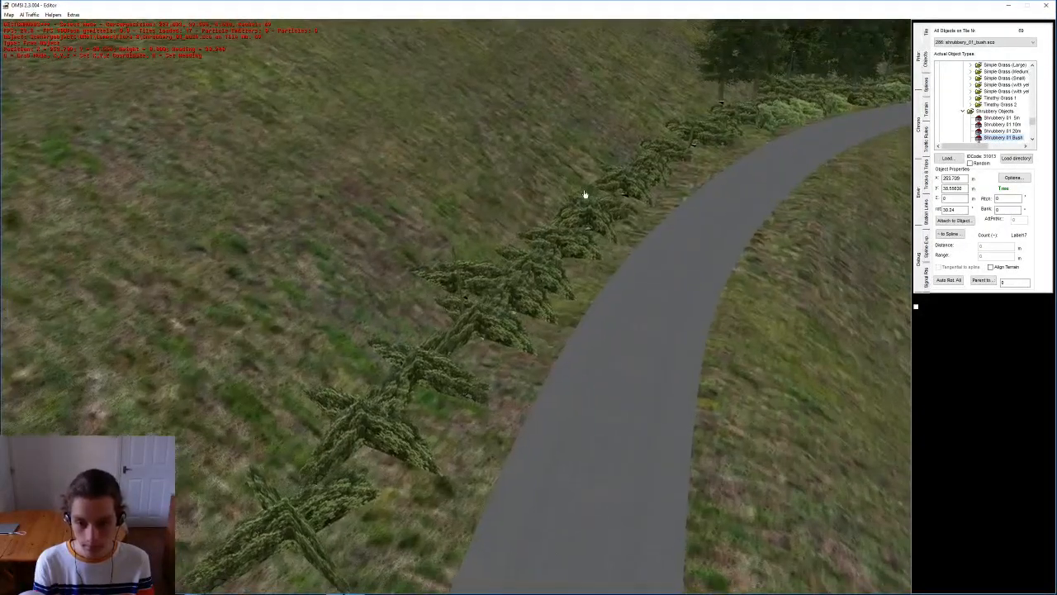
click(506, 315)
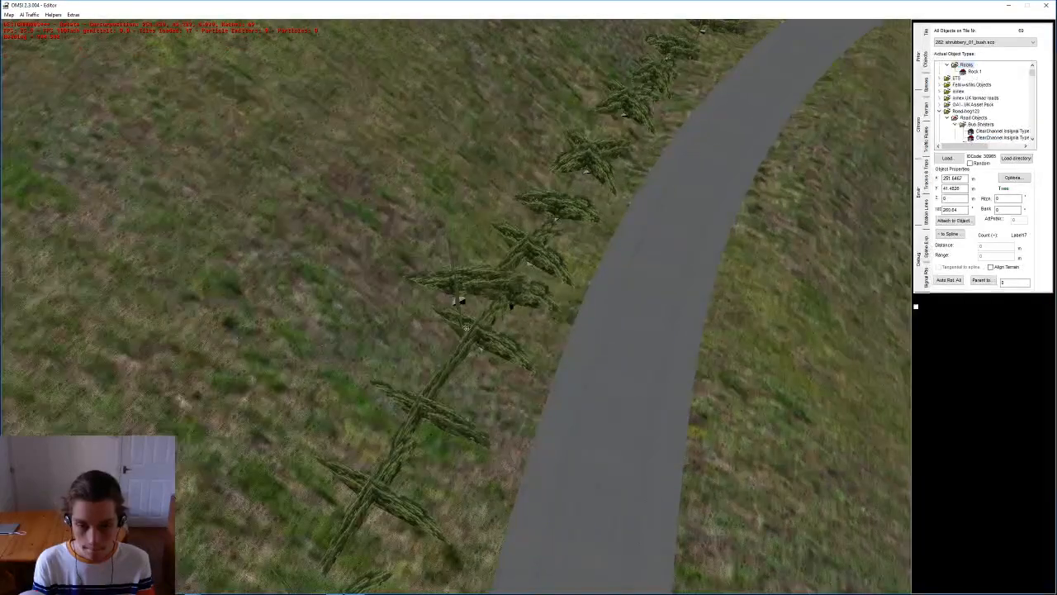
click(556, 221)
Step: Place a Rock 1 object on the inland roadside below the bushes and rotate it to a heading of about 312.8°
right_drag(633, 243, 502, 307)
click(637, 310)
key(Insert)
click(566, 303)
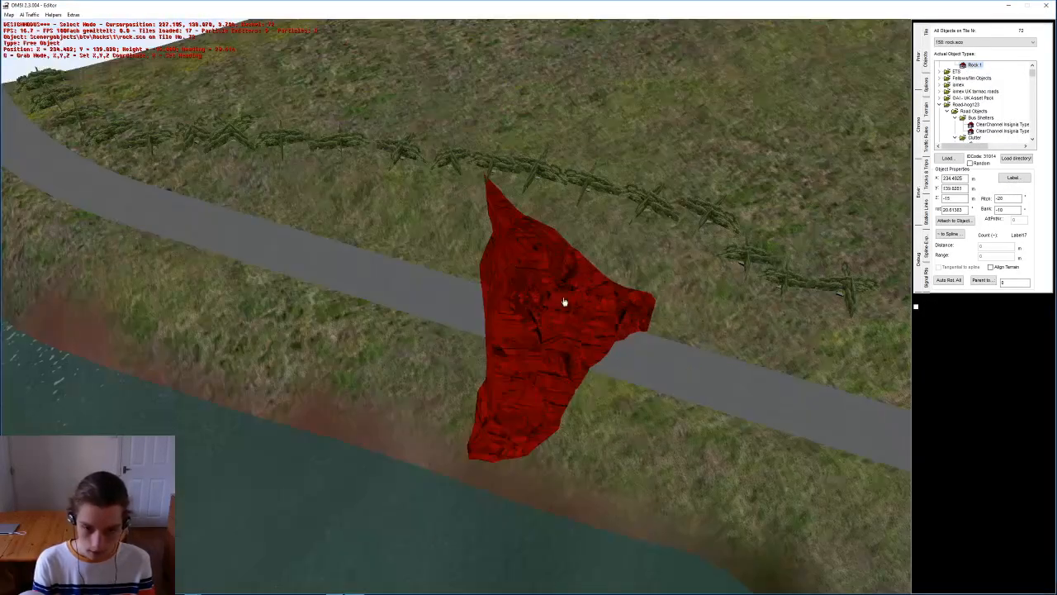
key(r)
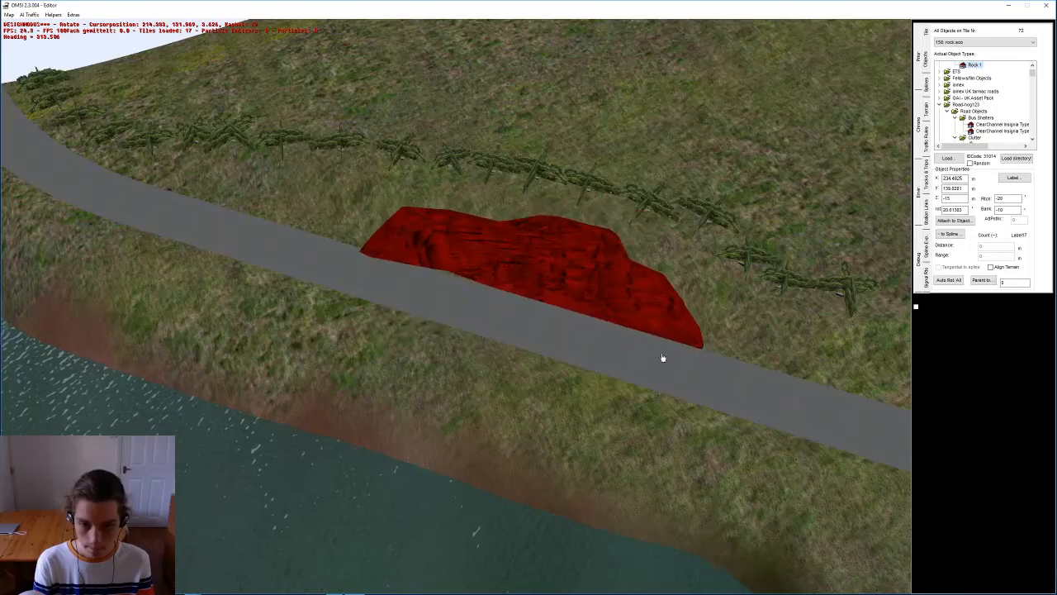
click(524, 307)
Step: Set the rock's bank to 0° and its pitch to 0°
middle_drag(525, 308, 604, 281)
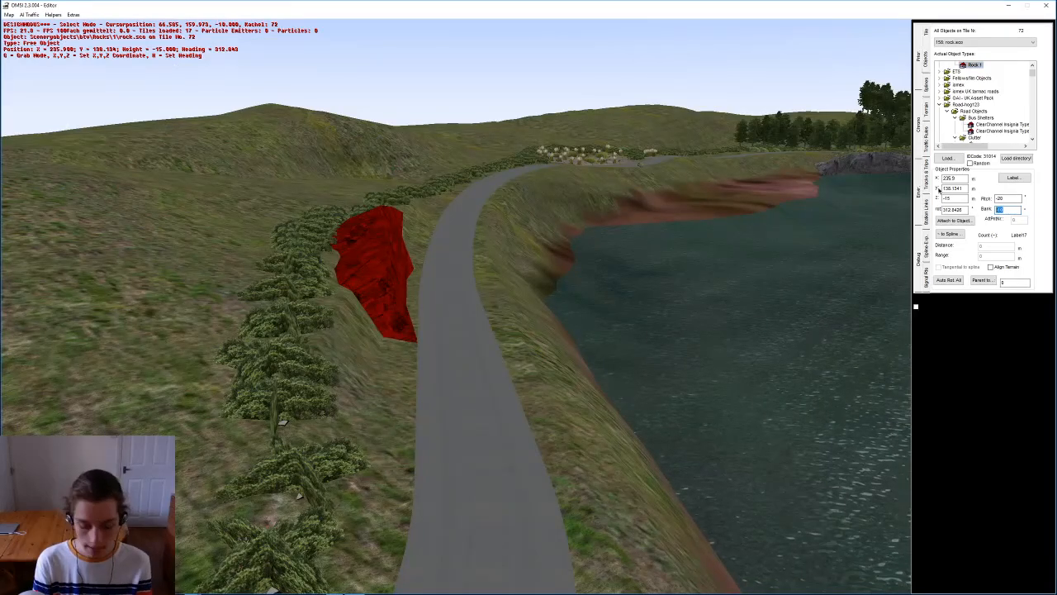
text(0)
key(Return)
mouse_move(488, 220)
middle_down()
mouse_move(472, 219)
mouse_move(486, 223)
middle_up()
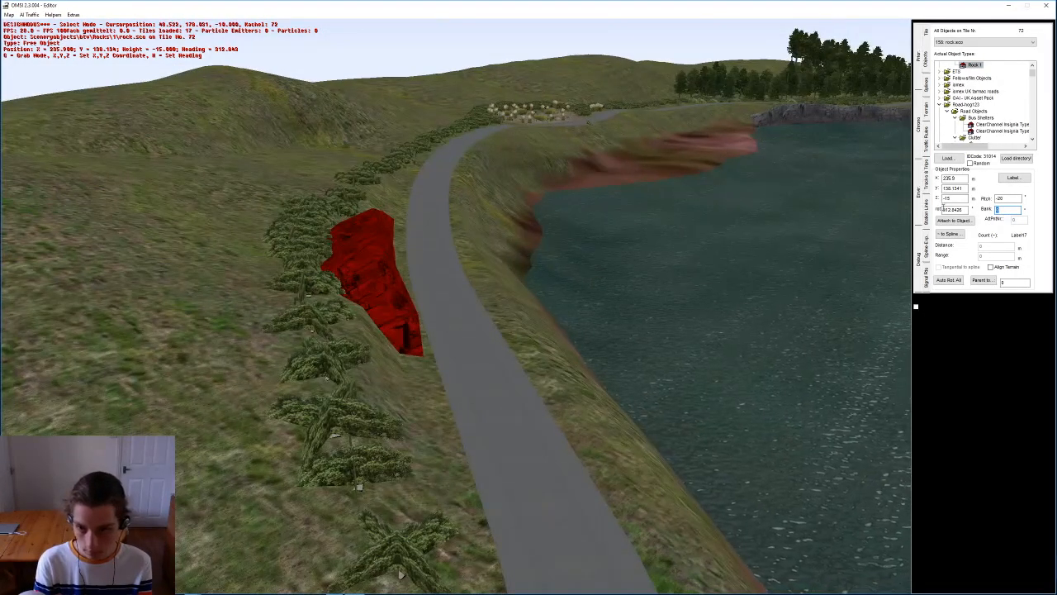
text(0)
key(Return)
middle_drag(725, 179, 576, 193)
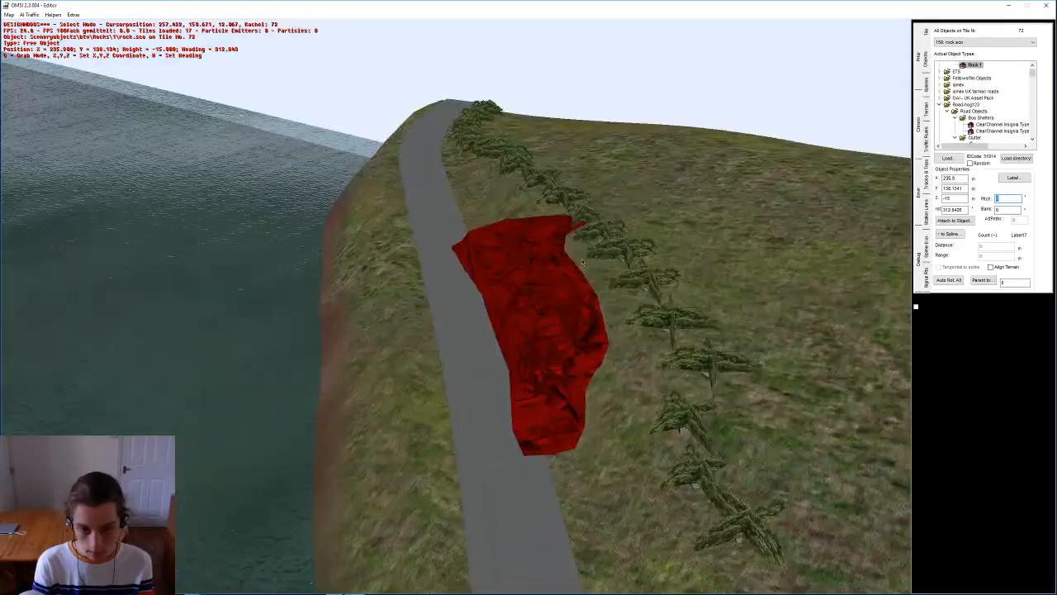
Step: Try a pitch of -10° on the rock, and settle on a pitch of -6°
middle_drag(583, 257, 581, 249)
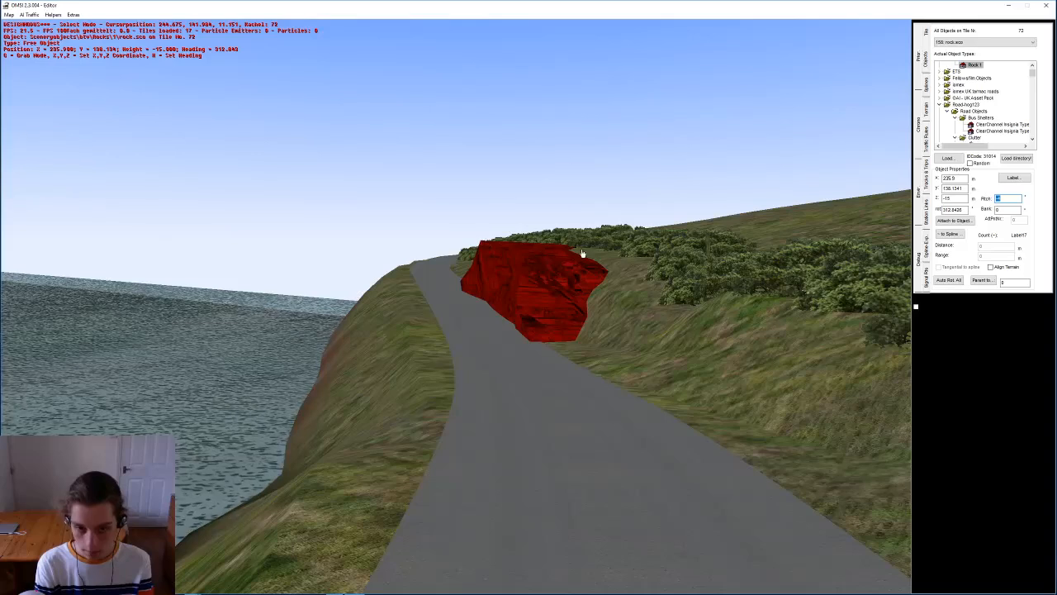
text(10)
key(Return)
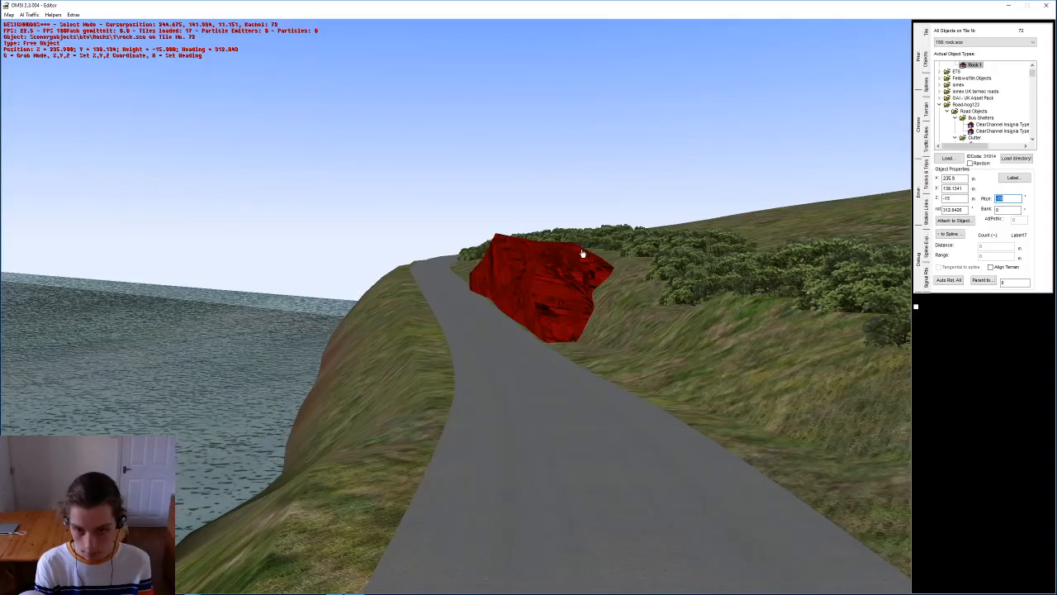
key(Return)
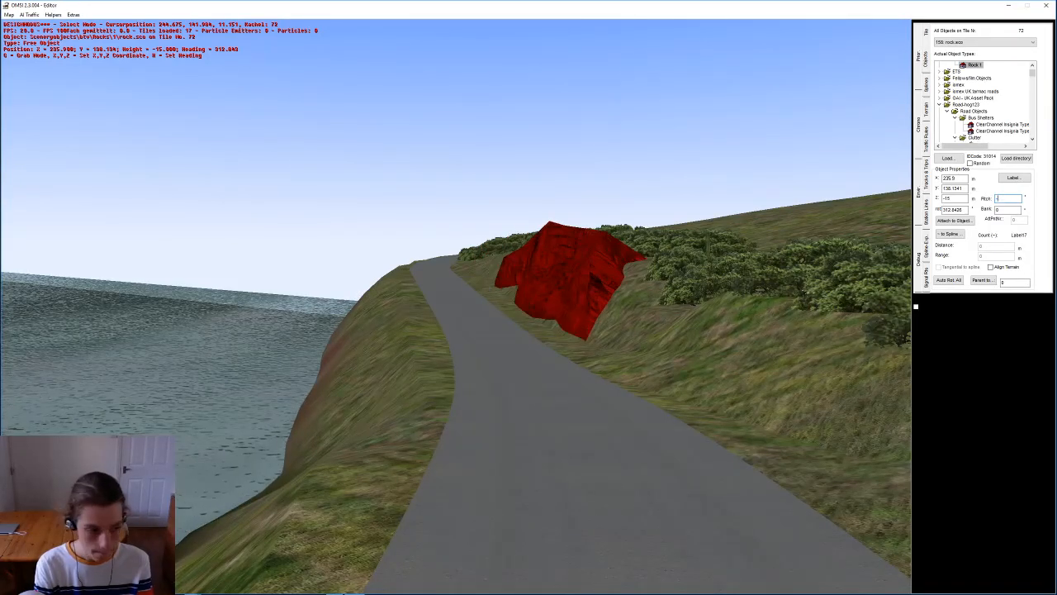
middle_drag(581, 253, 601, 224)
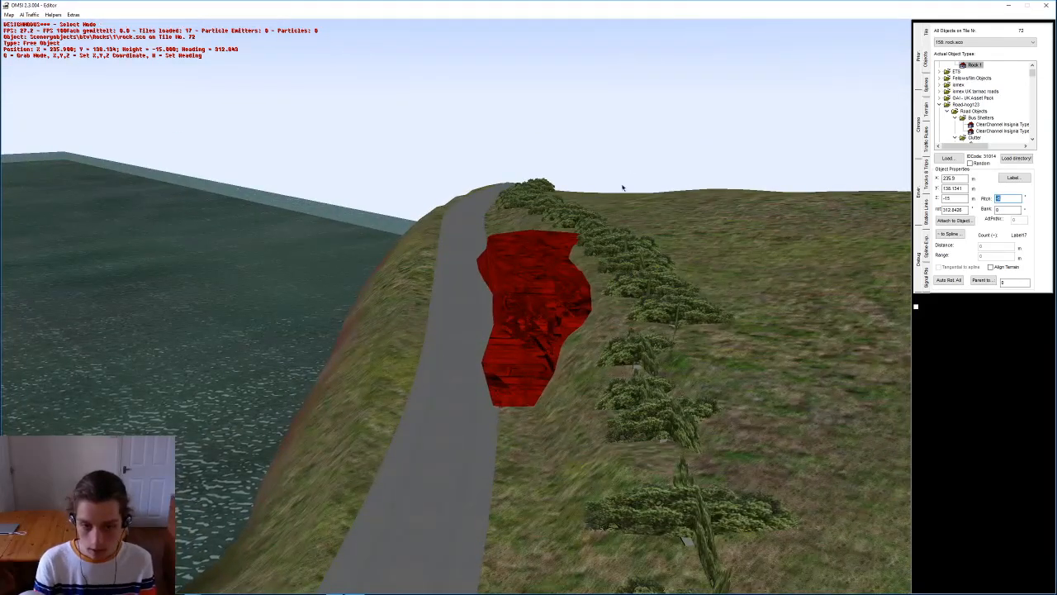
middle_drag(623, 187, 611, 175)
Step: Move the rock along the inland roadside to about X 234.85 m, Y 133.31 m
key(g)
click(588, 419)
middle_drag(588, 419, 618, 429)
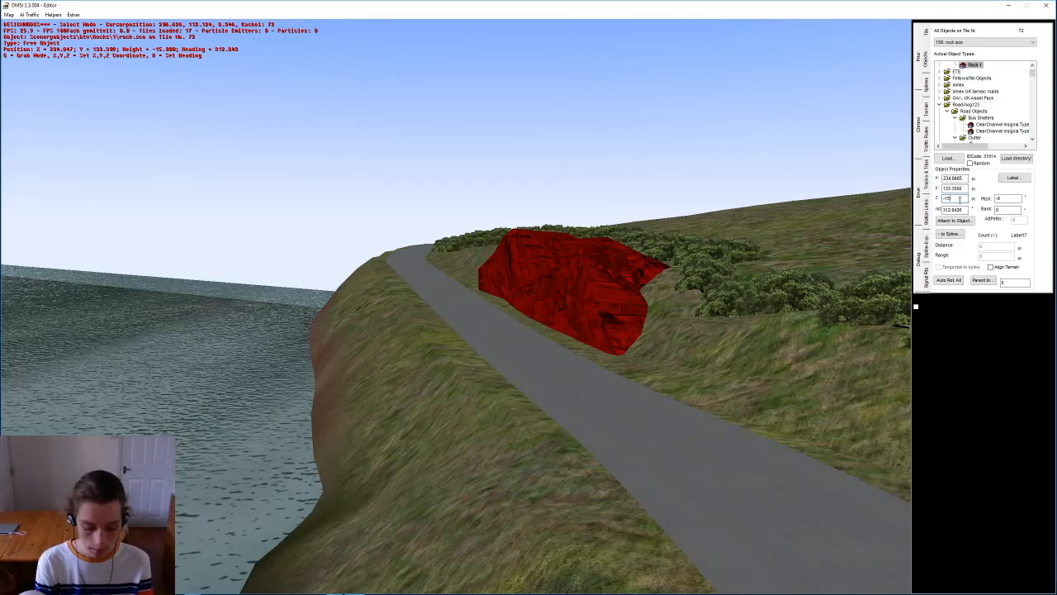
Step: Set the rock's height to -17 m and place a second rock beside it at about X 213.44 m, Y 112.13 m, heading 321.4°
key(Return)
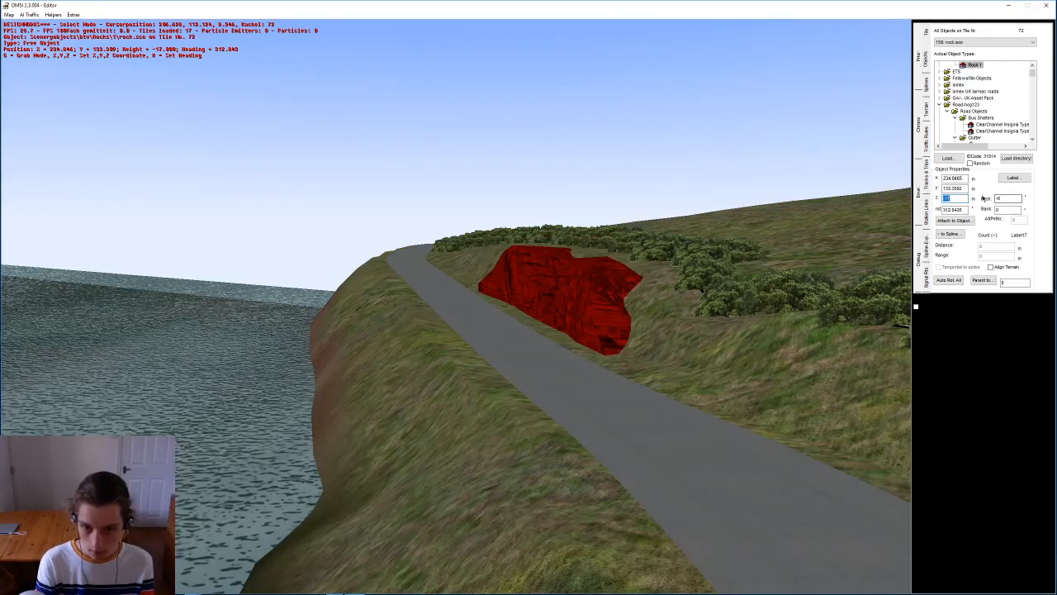
middle_drag(632, 331, 574, 320)
key(Insert)
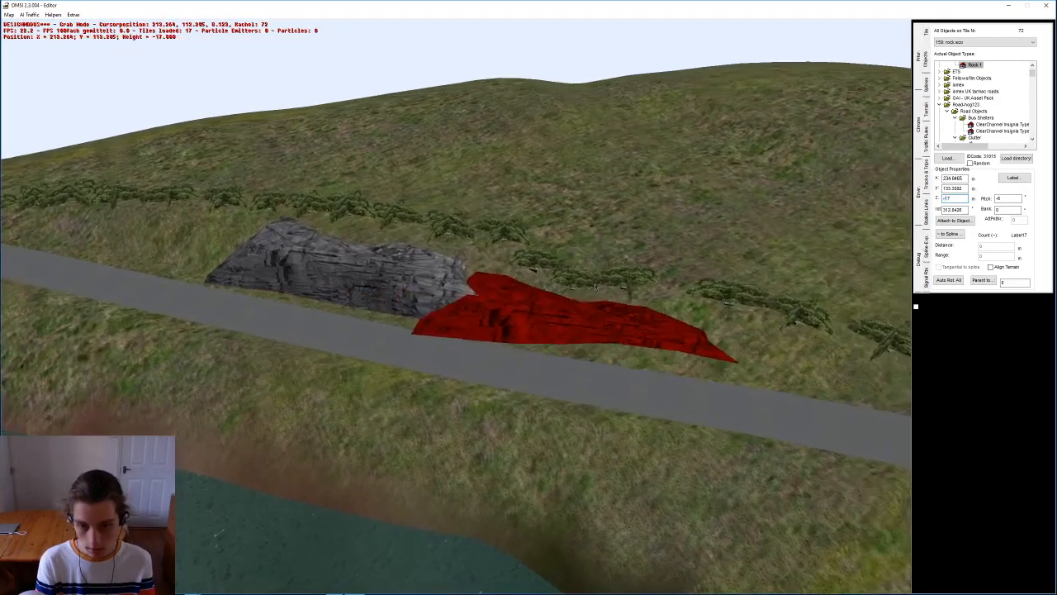
key(r)
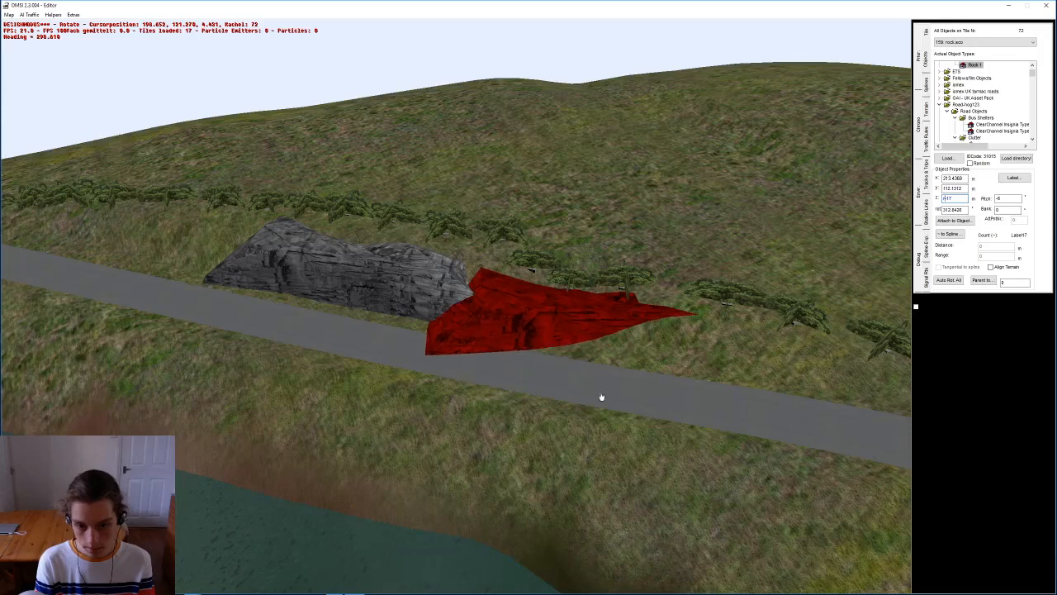
click(834, 461)
Step: Place a third rock at the other end of the outcrop, at about X 256.08 m, Y 155.24 m, heading 312.95°
middle_drag(401, 319, 258, 275)
click(348, 296)
click(341, 264)
key(r)
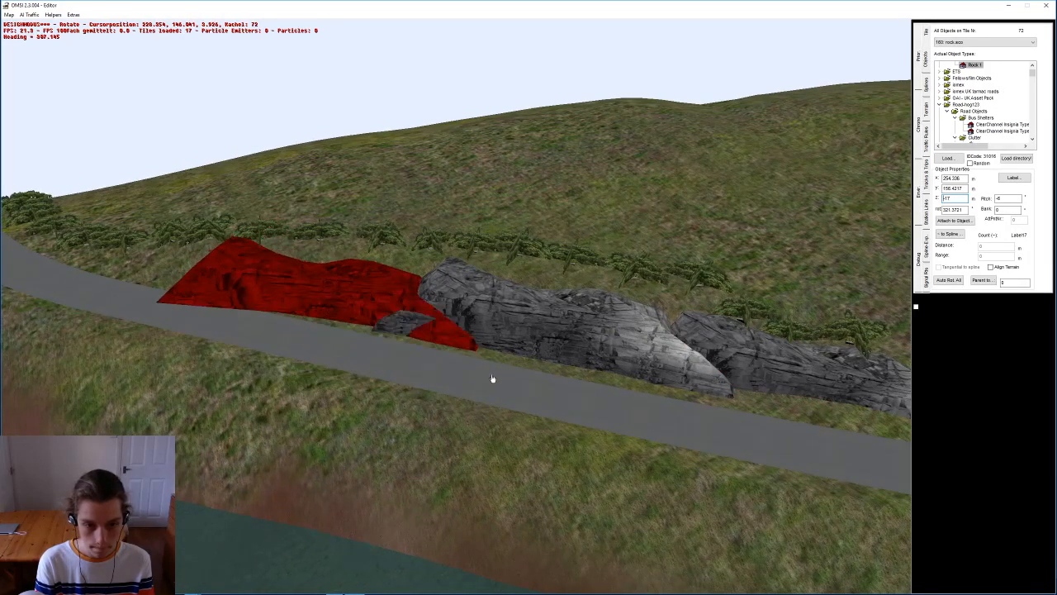
click(482, 379)
key(g)
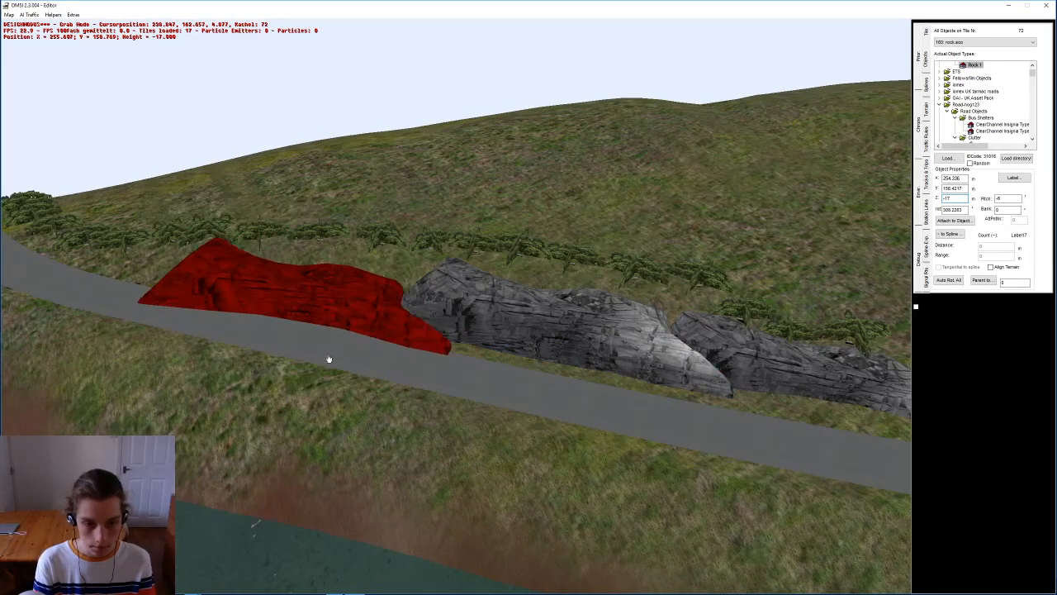
click(346, 349)
key(r)
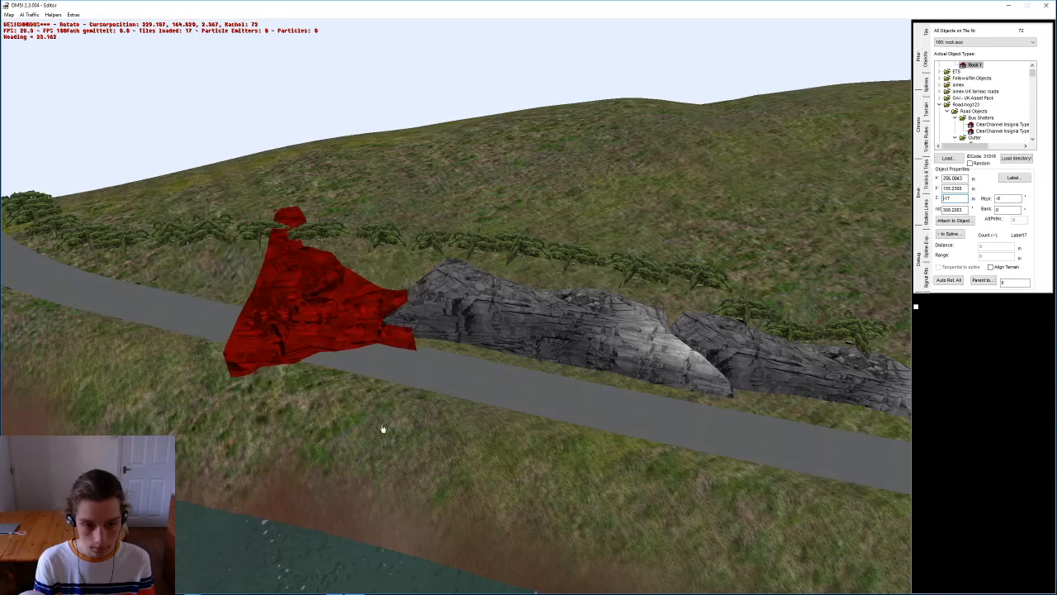
click(497, 377)
Step: Set the bank of the third rock to -5° and the bank of the second rock to 3°
middle_drag(497, 376, 607, 360)
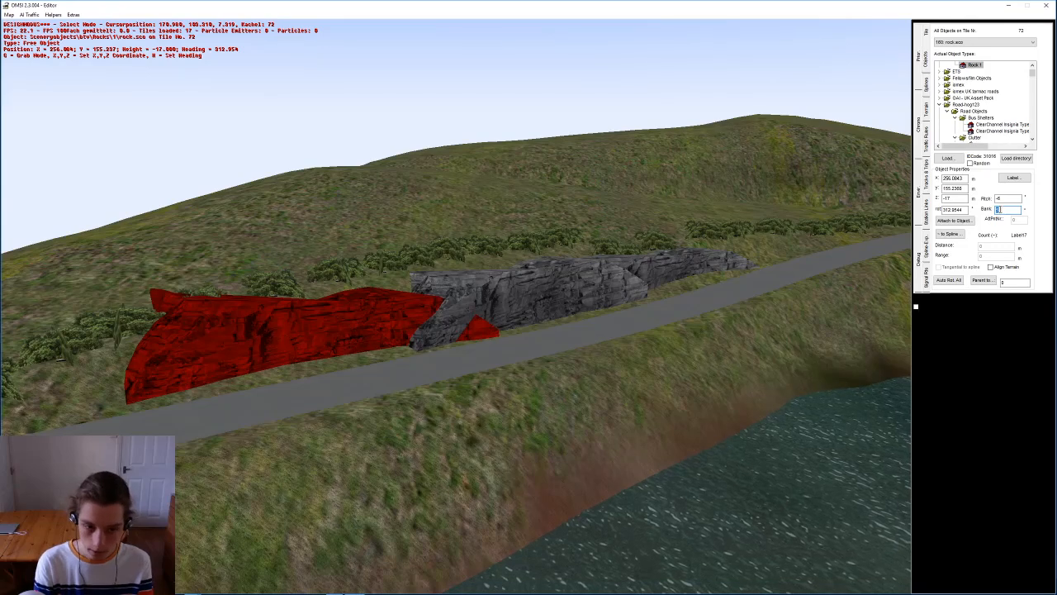
text(-5)
key(Return)
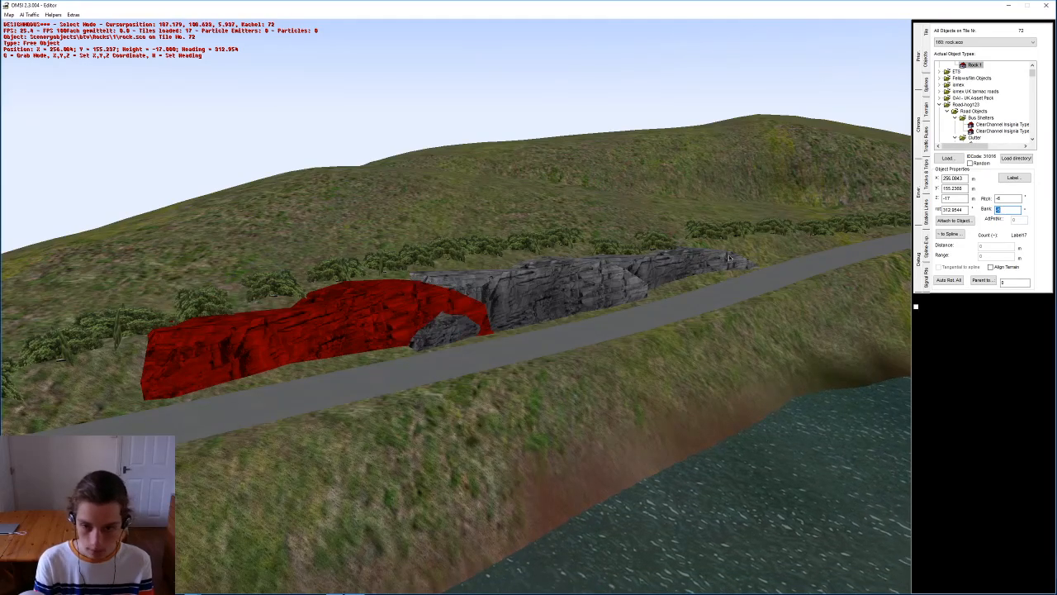
click(727, 263)
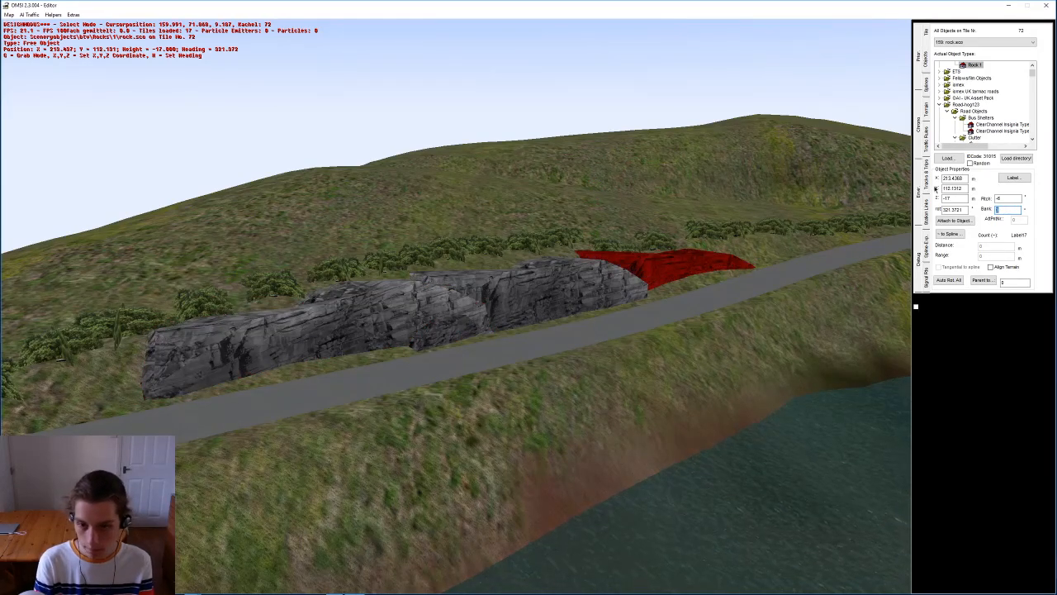
click(687, 417)
Step: Try heights of -18 m and -16 m on the middle rock, and settle on -16.5 m
middle_drag(686, 417, 582, 347)
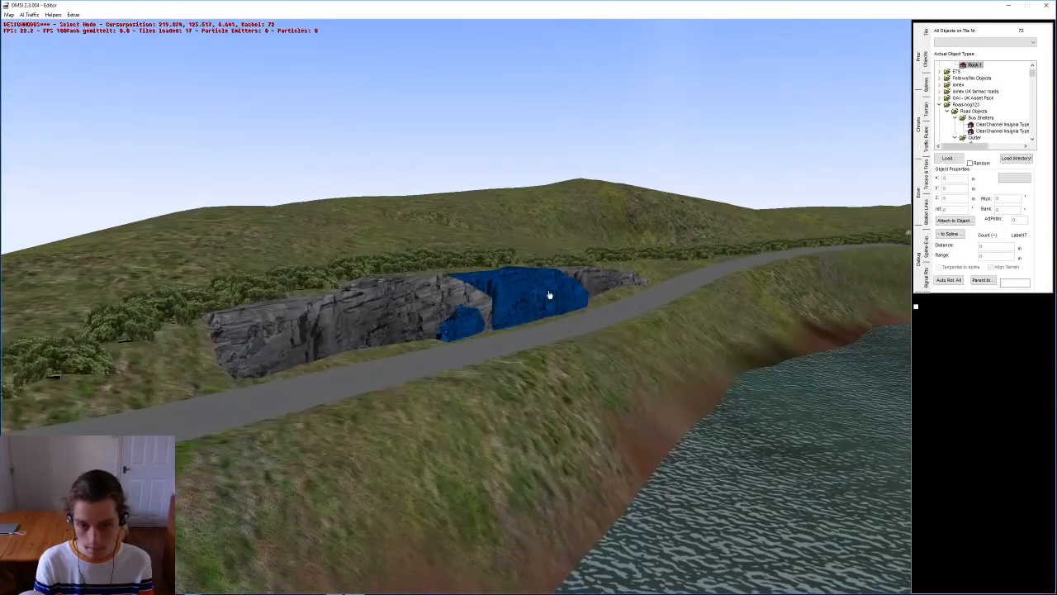
click(558, 295)
drag(943, 199, 957, 210)
text(-18)
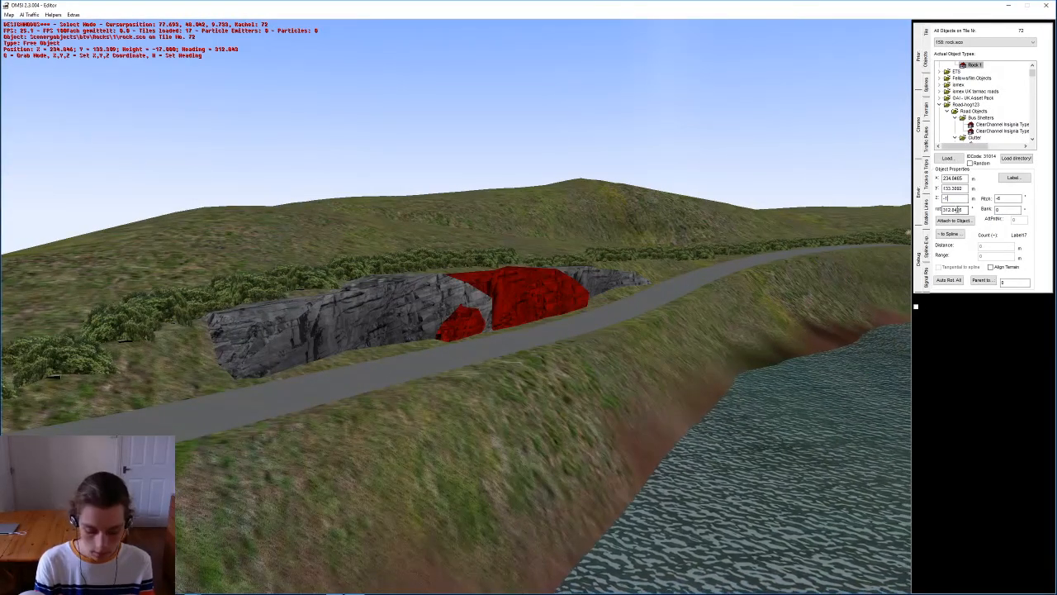
key(Return)
text(-16)
key(Return)
middle_drag(626, 279, 636, 322)
text(-16.5)
key(Return)
click(636, 321)
middle_drag(636, 321, 533, 307)
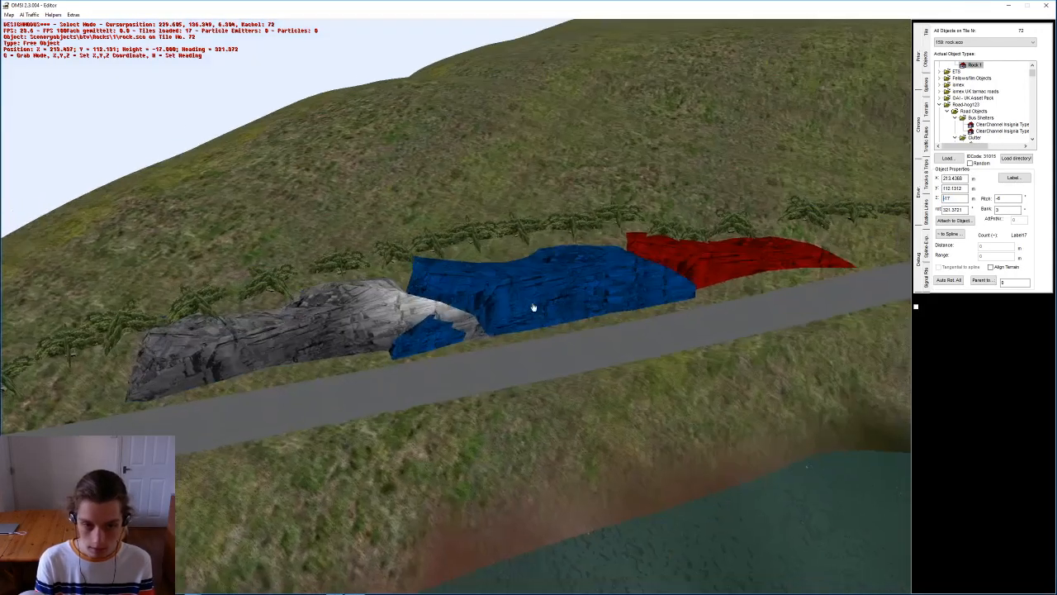
Step: Place a cluster of Shrubbery 01 Bush objects behind the third rock, starting at about X 256.4 m, Y 160.4 m
click(272, 292)
middle_drag(272, 292, 570, 259)
key(Return)
click(449, 340)
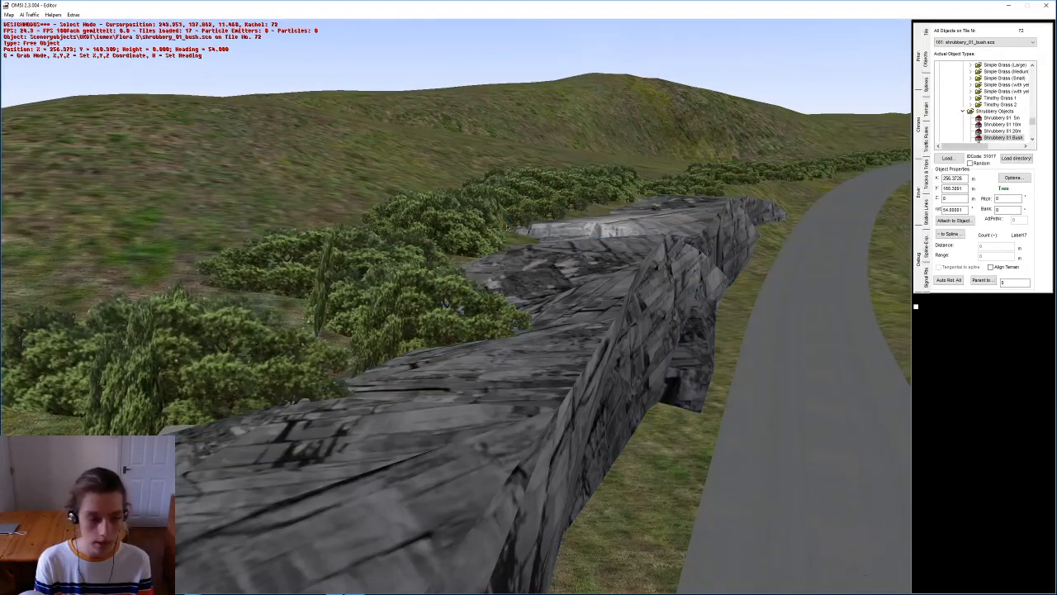
middle_drag(508, 217, 504, 234)
key(Return)
click(520, 235)
key(Return)
click(396, 284)
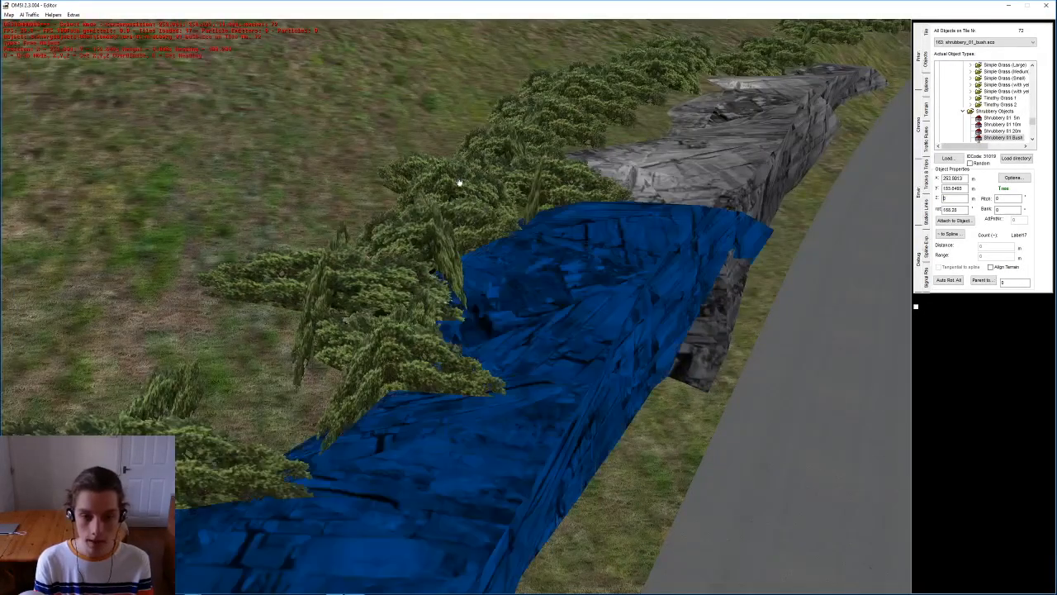
middle_drag(459, 182, 430, 239)
key(Return)
click(335, 379)
middle_drag(335, 380, 356, 359)
key(Return)
Step: Continue the Shrubbery 01 bushes along the back edge of the middle rock, to about X 226.2 m, Y 125.6 m
click(363, 351)
middle_drag(474, 265, 504, 354)
key(Return)
click(529, 327)
key(Return)
click(572, 285)
middle_drag(572, 285, 503, 259)
key(Return)
click(503, 259)
key(Return)
click(563, 237)
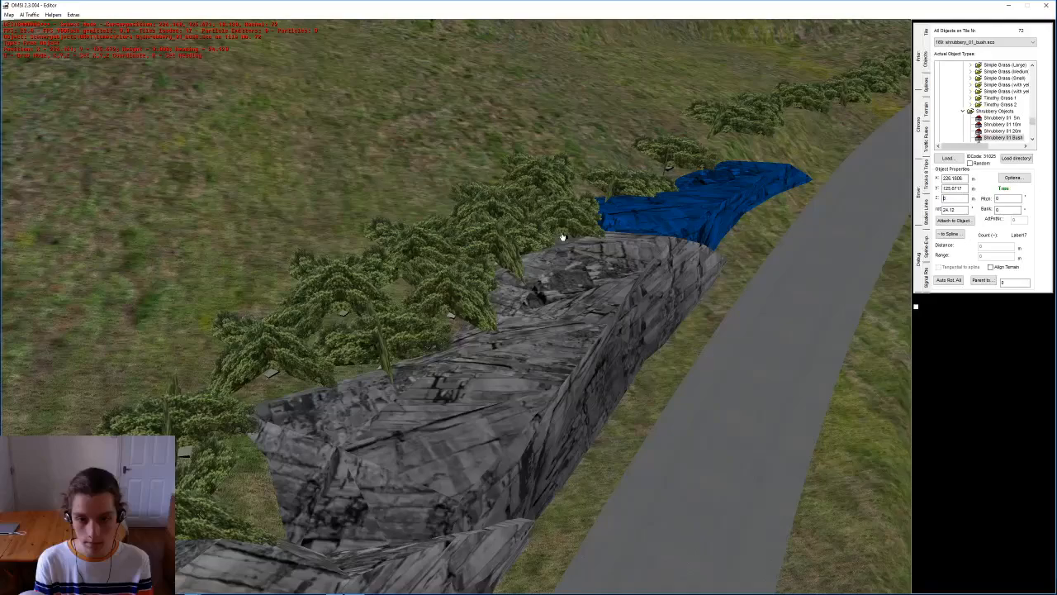
Step: Fill the slope behind the second rock with more Shrubbery 01 bushes around X 215 m, Y 118 m
middle_drag(563, 237, 512, 236)
key(Return)
click(512, 232)
key(Return)
click(562, 217)
key(Return)
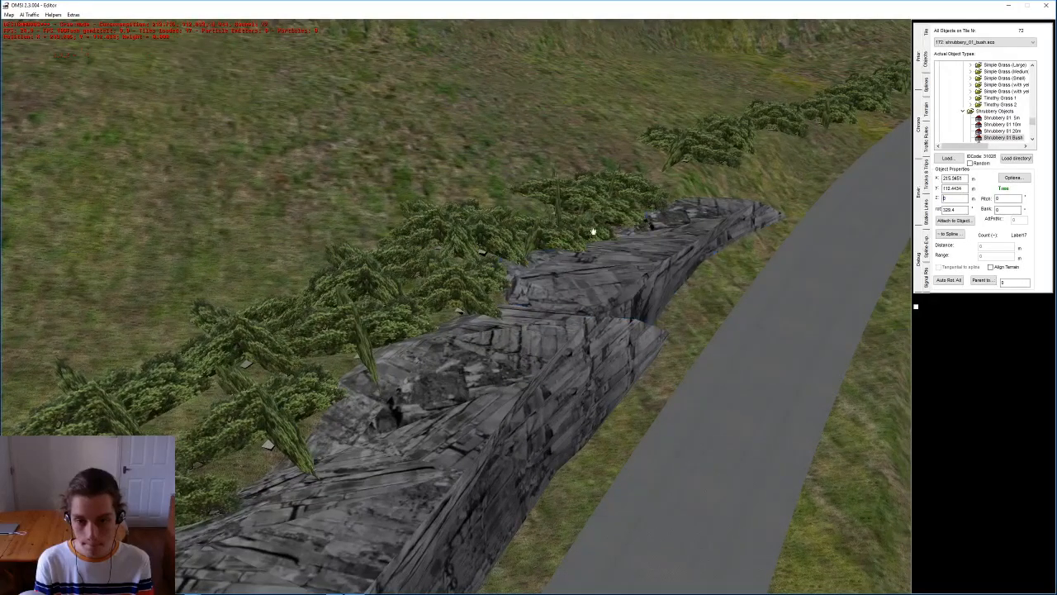
click(647, 178)
middle_drag(647, 178, 608, 375)
key(Return)
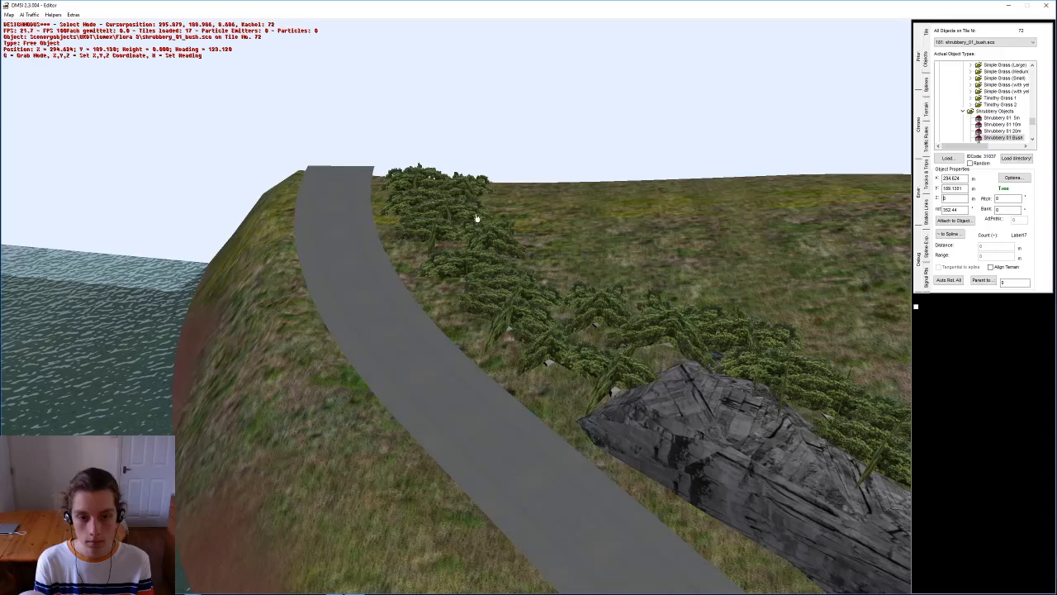
Step: Add Shrubbery 01 bushes on the inland roadside beyond the third rock, around X 294.6 m, Y 189.1 m
key(Return)
click(571, 306)
middle_drag(570, 309, 600, 180)
middle_drag(402, 269, 496, 382)
key(Return)
Step: Extend the Shrubbery 01 bushes past the second rock's tapered end, to about X 193 m, Y 99 m
click(313, 363)
middle_drag(630, 189, 380, 359)
key(n)
click(380, 355)
key(n)
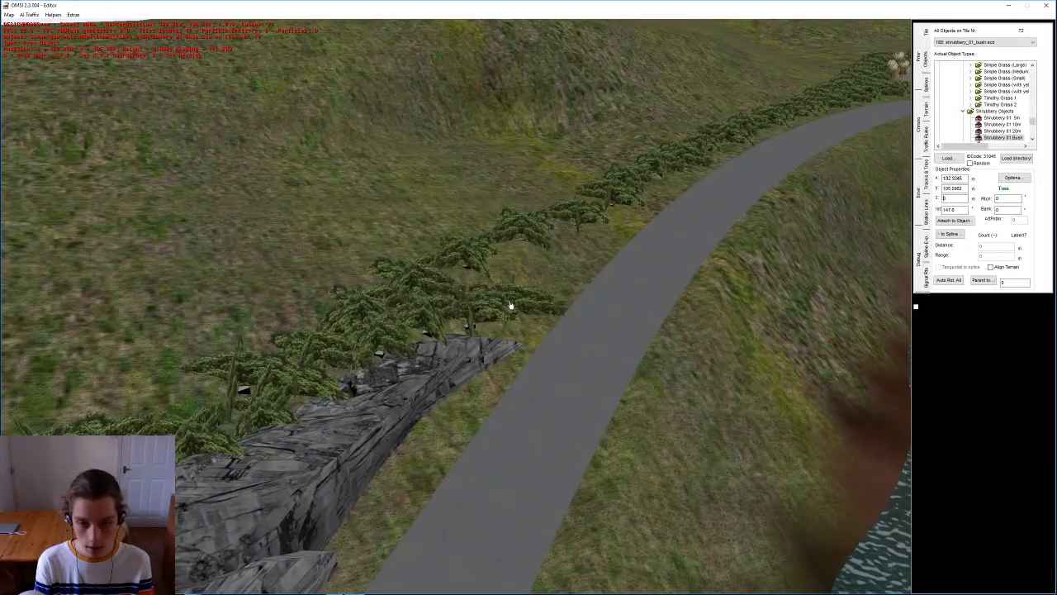
click(483, 287)
middle_drag(483, 288, 450, 199)
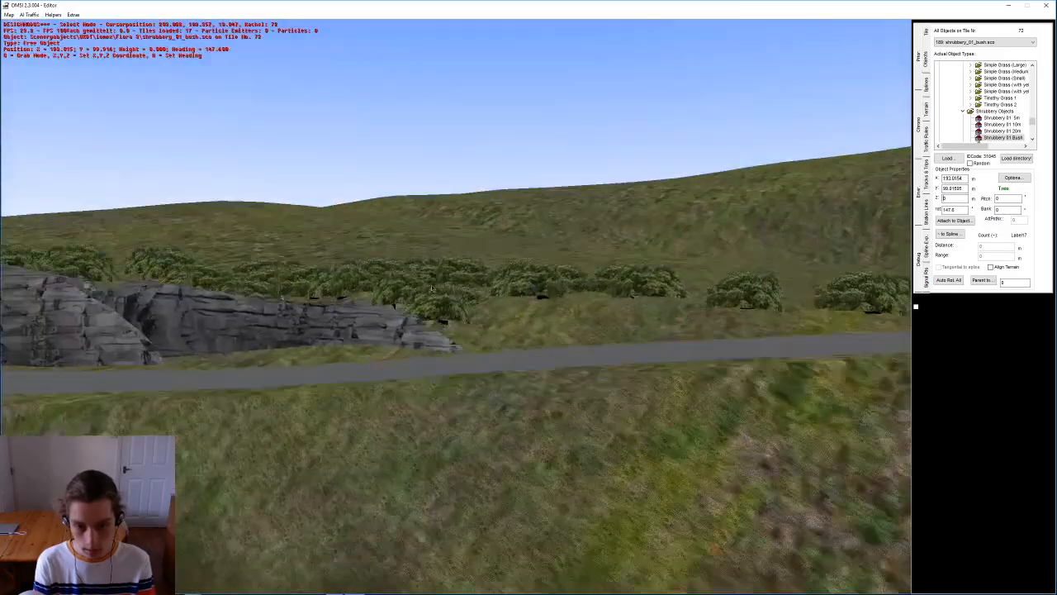
Step: Examine the second rock's exposed end and the bases of the bushes beside it from road level
right_drag(450, 198, 457, 365)
click(441, 345)
middle_drag(441, 344, 487, 347)
click(489, 350)
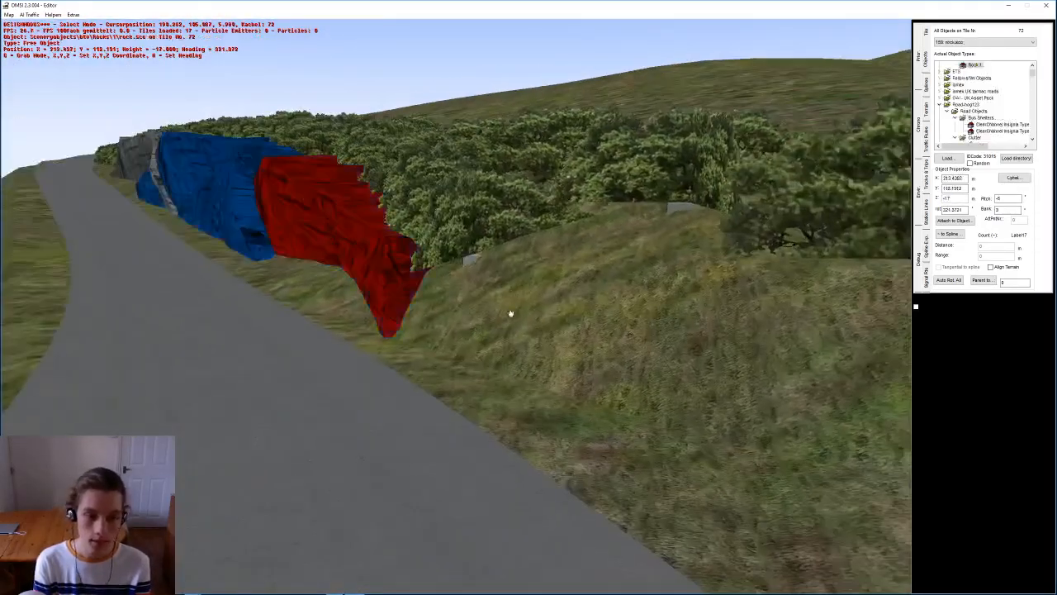
right_drag(489, 349, 507, 402)
middle_drag(507, 402, 538, 289)
click(545, 239)
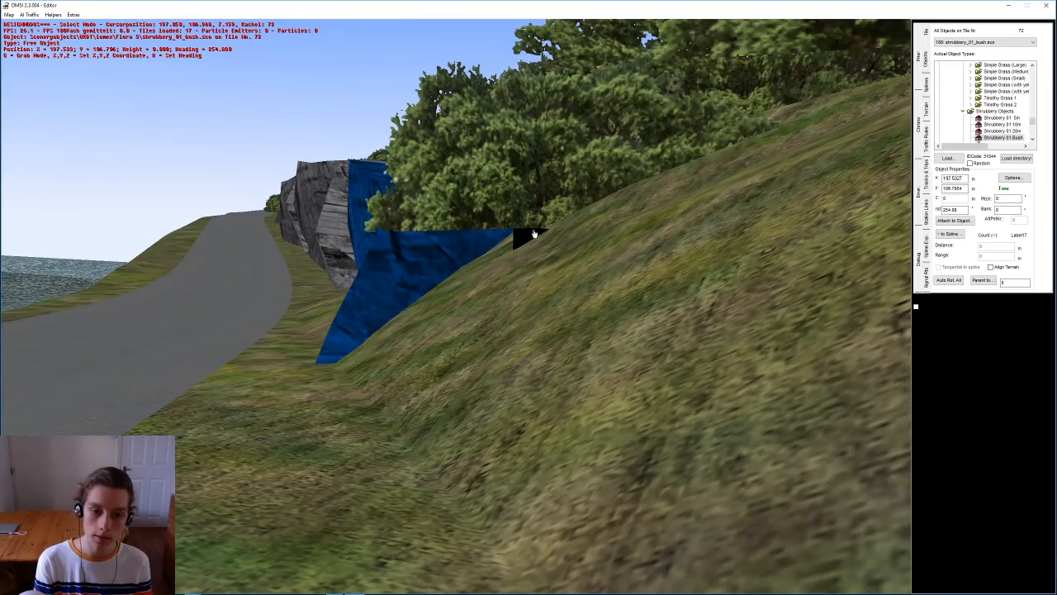
middle_drag(547, 233, 477, 218)
middle_drag(558, 228, 637, 198)
Step: Thicken the inland bush row beyond the rocks to about X 173.5 m, Y 84.7 m, and save the map
middle_drag(730, 178, 413, 261)
click(479, 276)
click(410, 265)
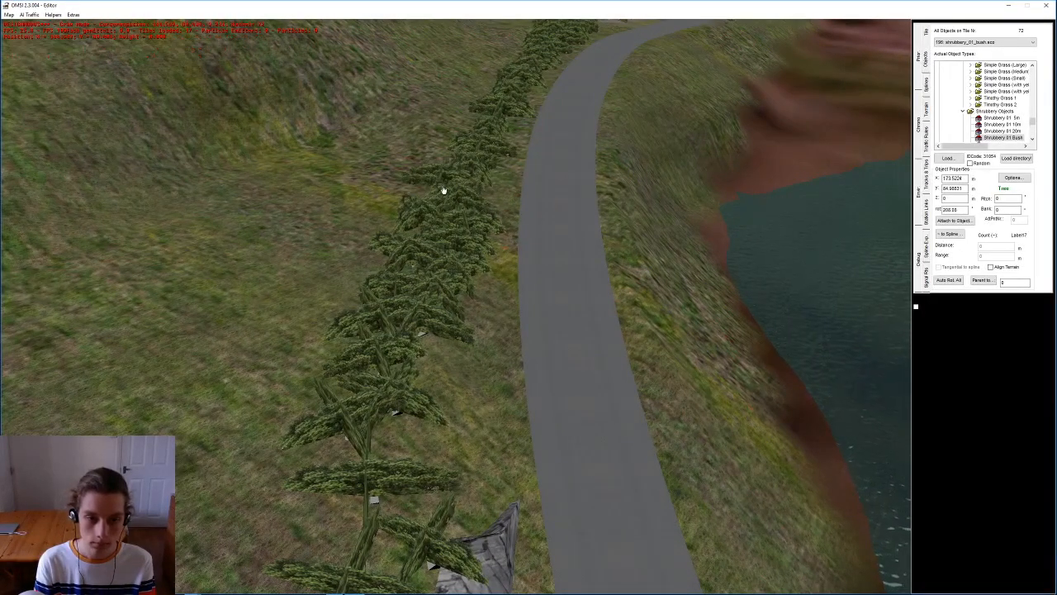
middle_drag(350, 253, 416, 373)
key(ctrl+s)
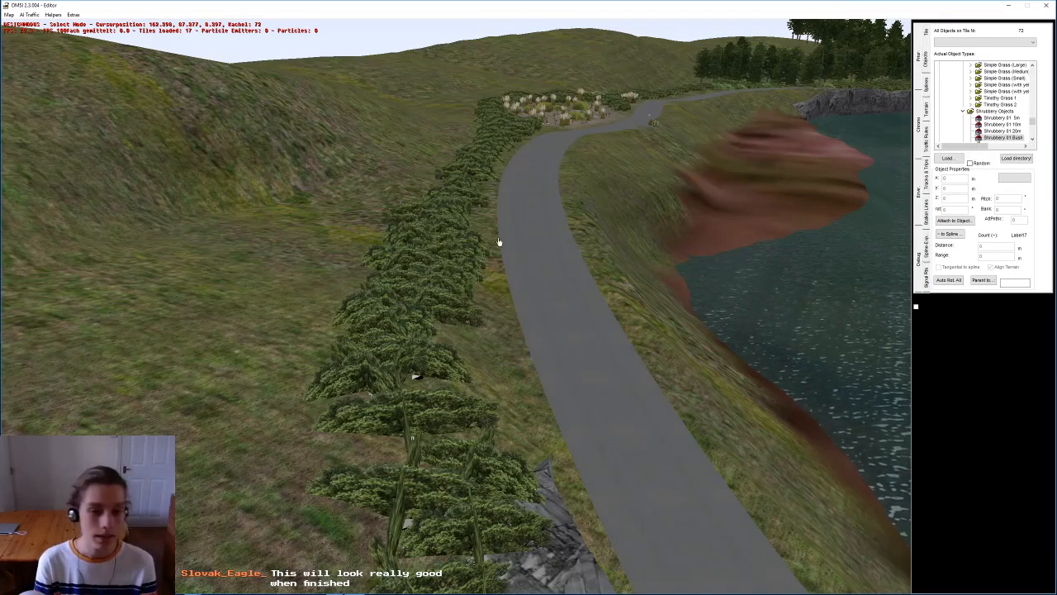
Step: Place a Shrubbery 04 Bush at the second rock's exposed end, at about X 194.6 m, Y 104.6 m
middle_drag(514, 169, 468, 229)
key(n)
middle_drag(403, 195, 746, 271)
click(393, 274)
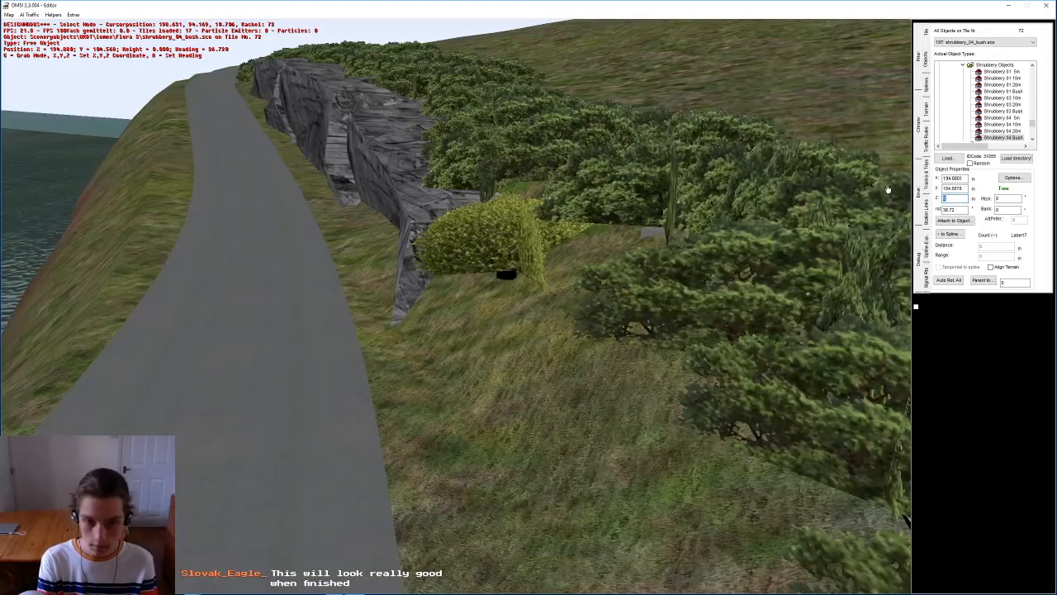
Step: Try a height of 10 with a ratio of 2 on the yellow bush, and settle on a height of 6
click(1014, 179)
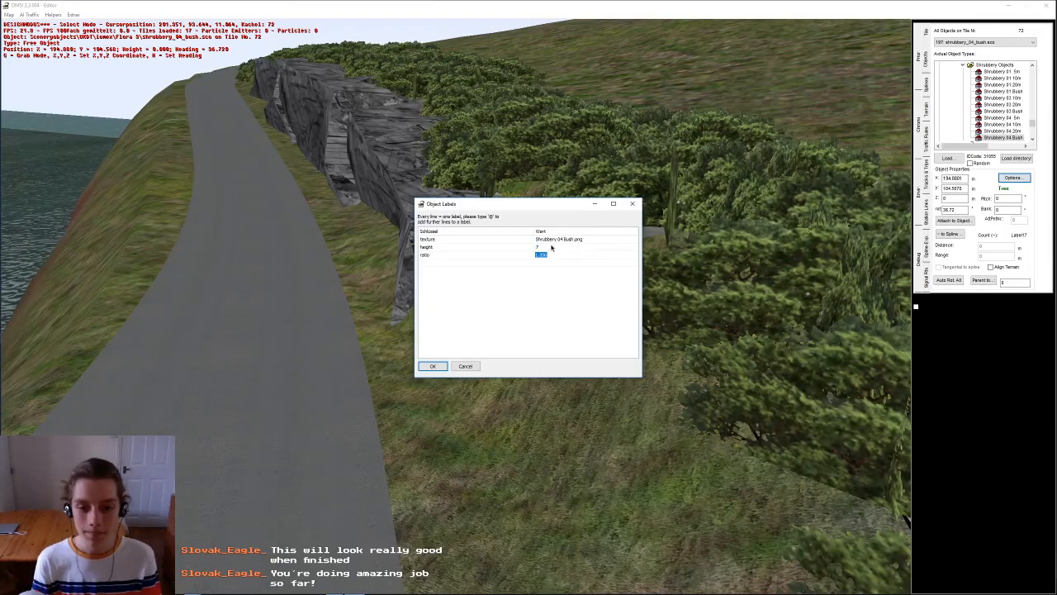
click(428, 366)
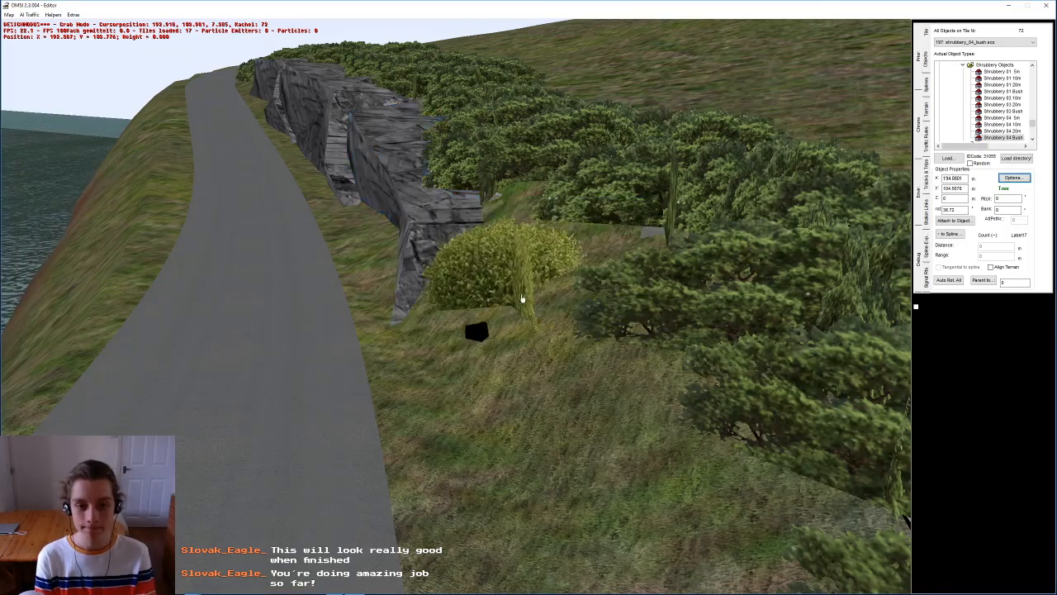
click(1008, 185)
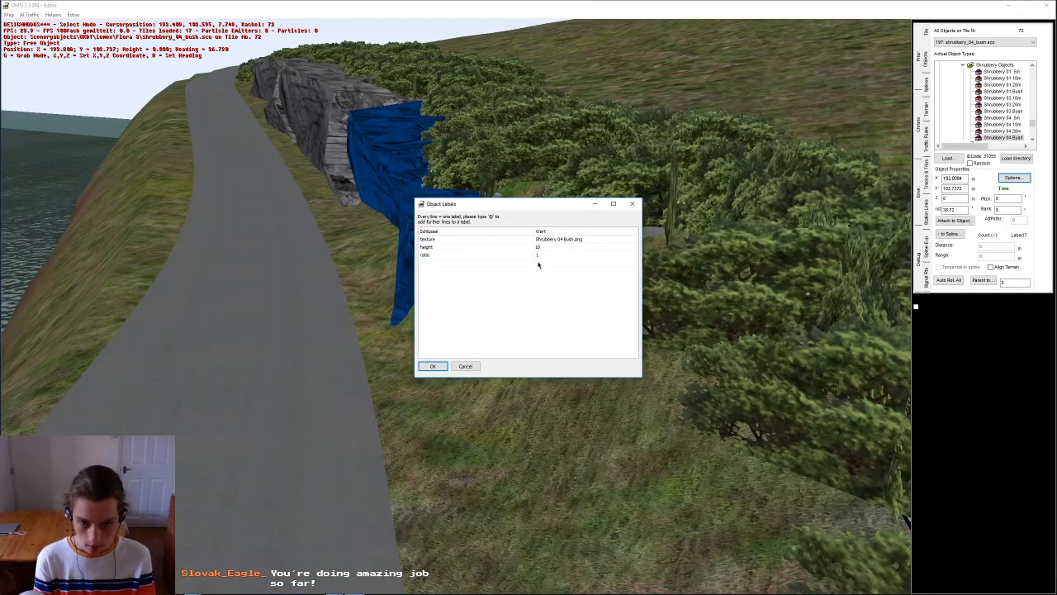
click(432, 366)
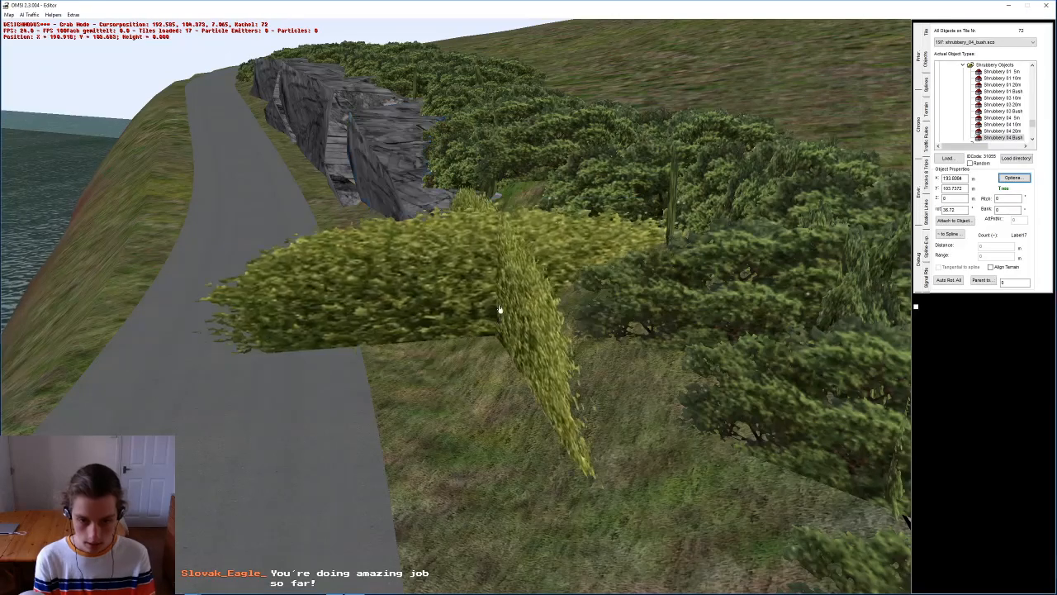
click(1014, 178)
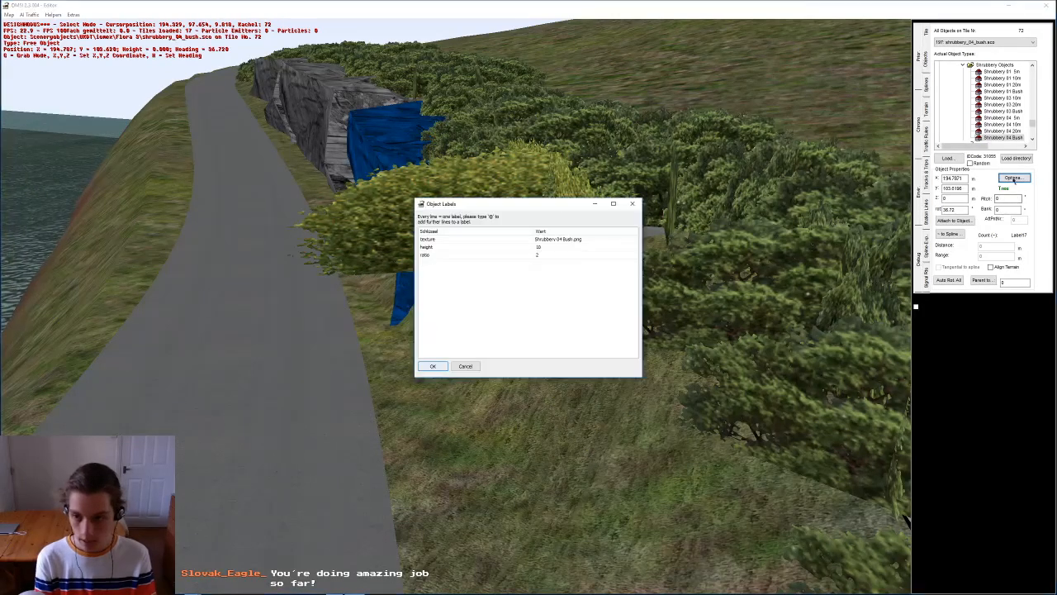
text(6)
click(441, 368)
Step: Set the yellow bush's Z to -1 m and move it against the rock's end at about X 194.25 m, Y 106.04 m
key(g)
click(536, 305)
middle_drag(536, 305, 669, 252)
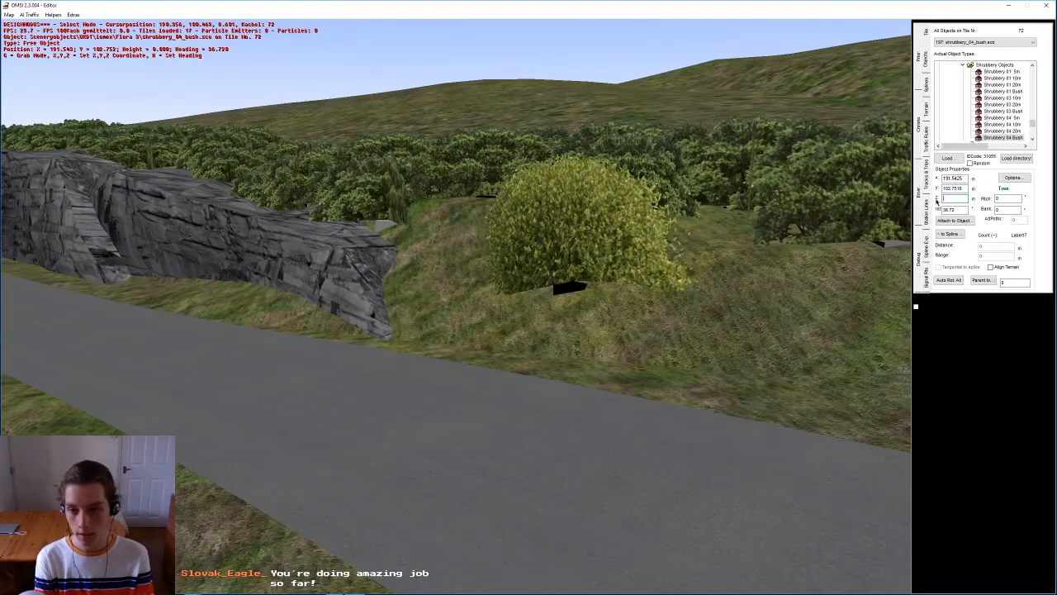
key(g)
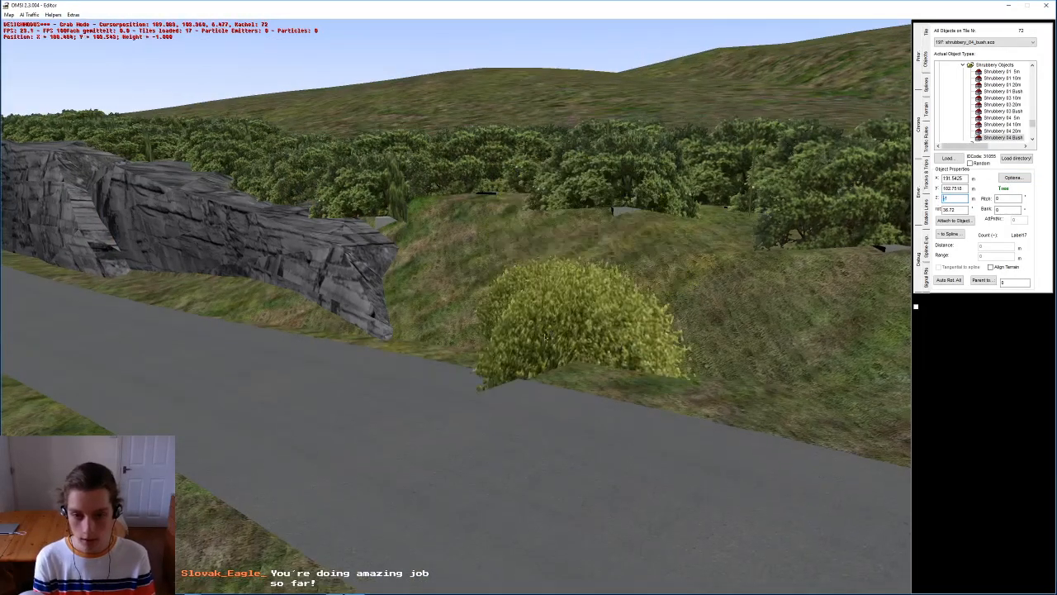
click(459, 298)
middle_drag(459, 298, 448, 323)
Step: Set the yellow bush's Z to -1.3 m and reposition it over the rock's tapered end
right_drag(447, 322, 382, 349)
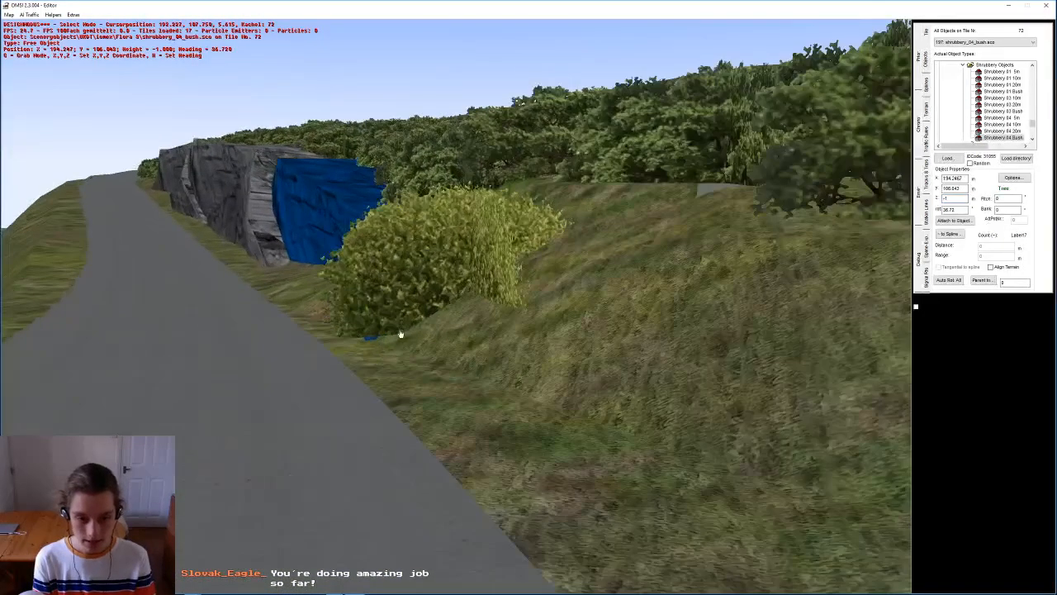
right_drag(446, 354, 453, 401)
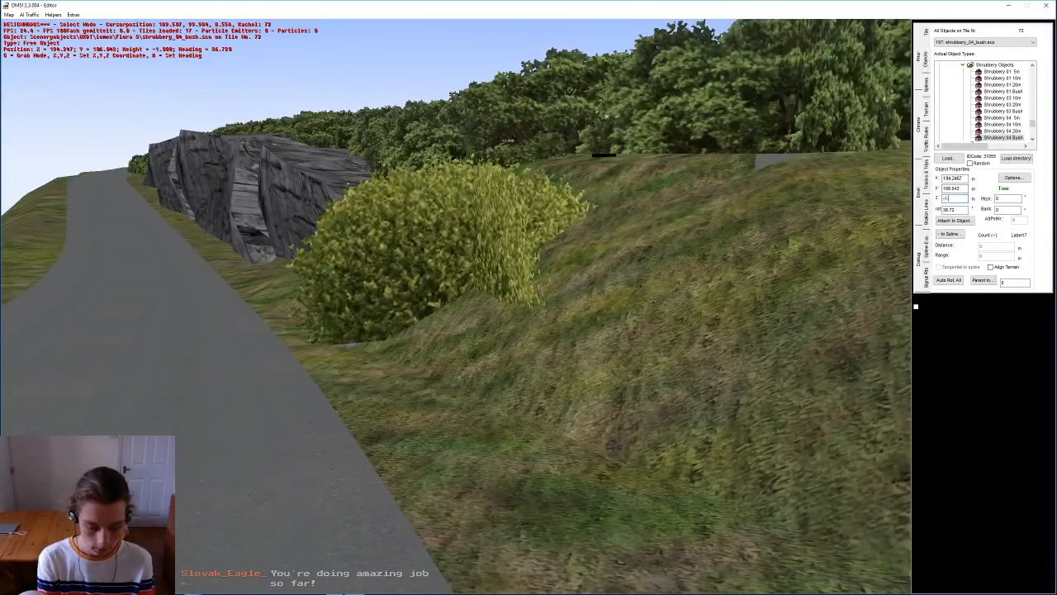
middle_drag(529, 291, 529, 373)
key(g)
click(477, 345)
Step: Place several Shrubbery 04 Bushes with Z -1.3 m on the slope directly beside the rock's tapered end
right_drag(529, 374, 529, 307)
key(n)
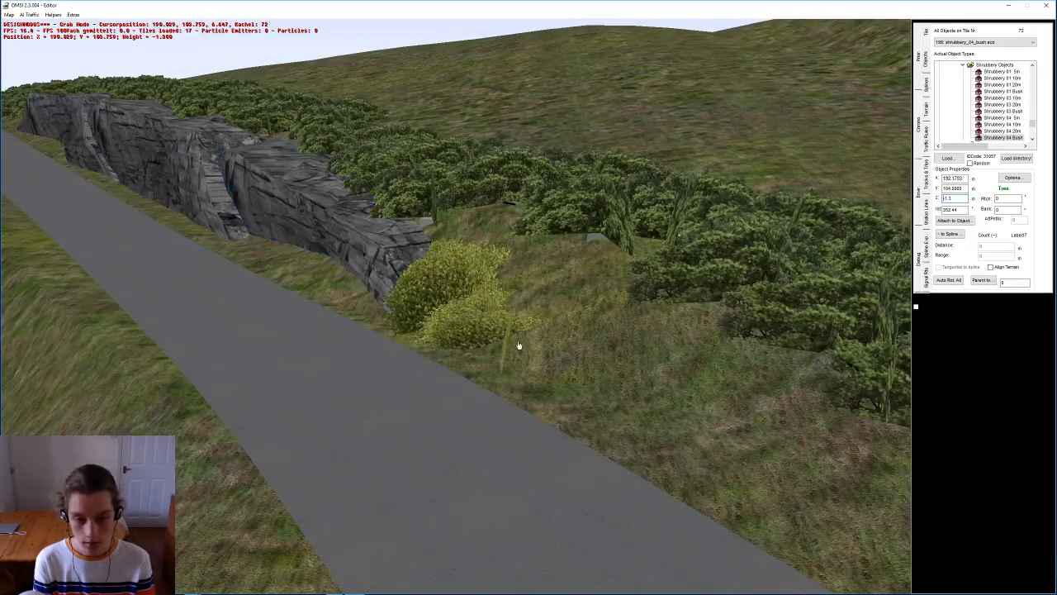
click(538, 345)
key(n)
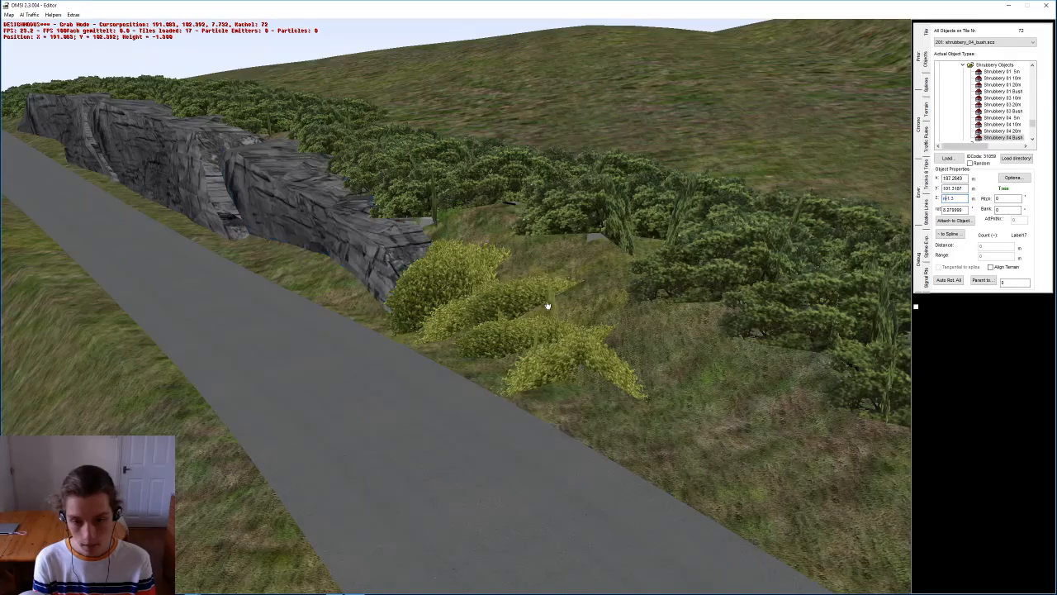
click(496, 250)
key(g)
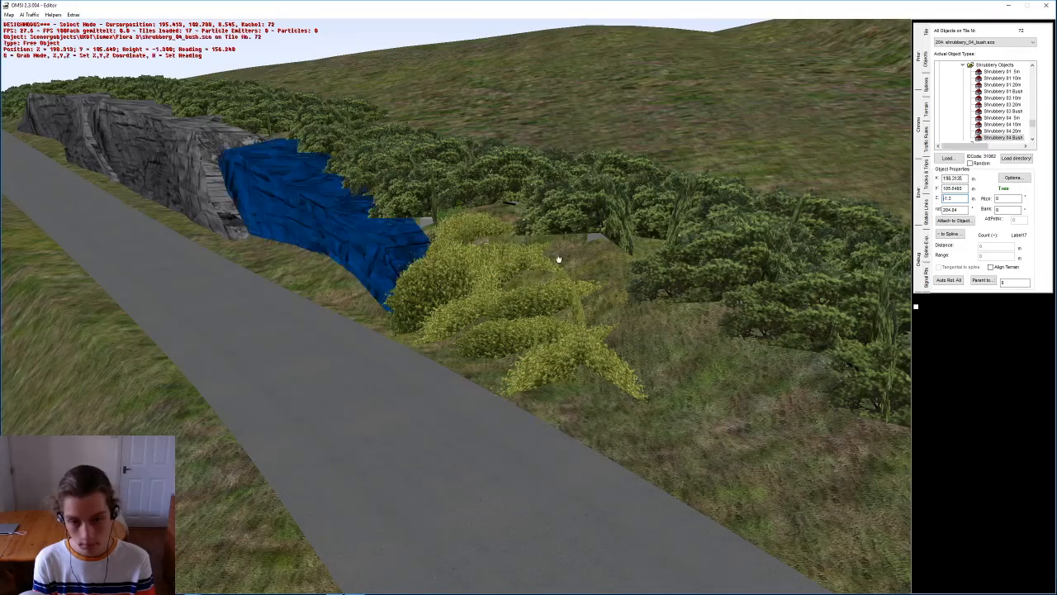
Step: Extend the yellow Shrubbery 04 Bushes along the road in front of the dark bushes, to about X 174.7 m, Y 91.7 m
click(654, 361)
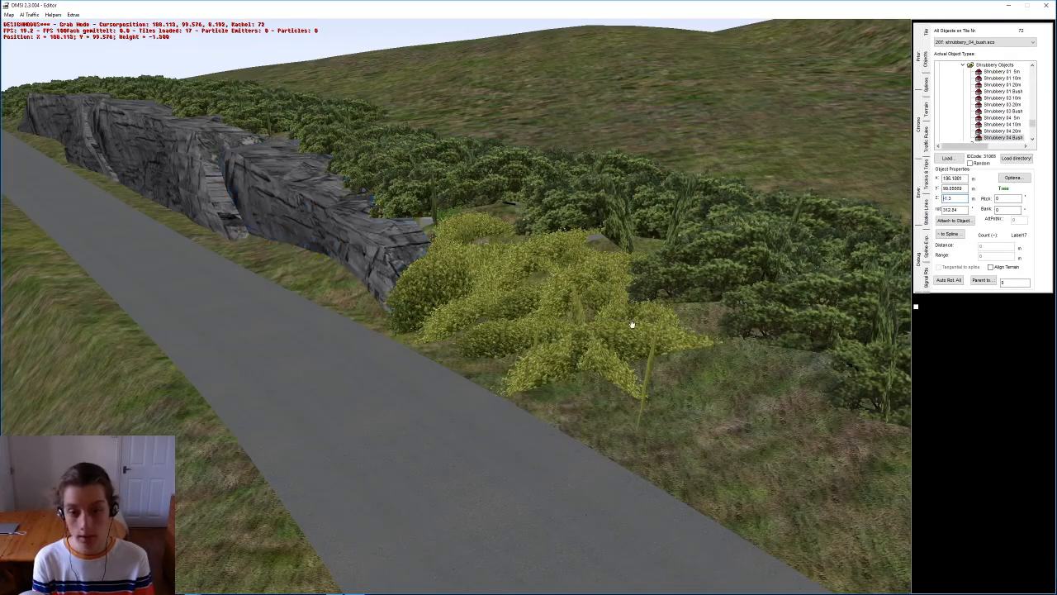
click(727, 377)
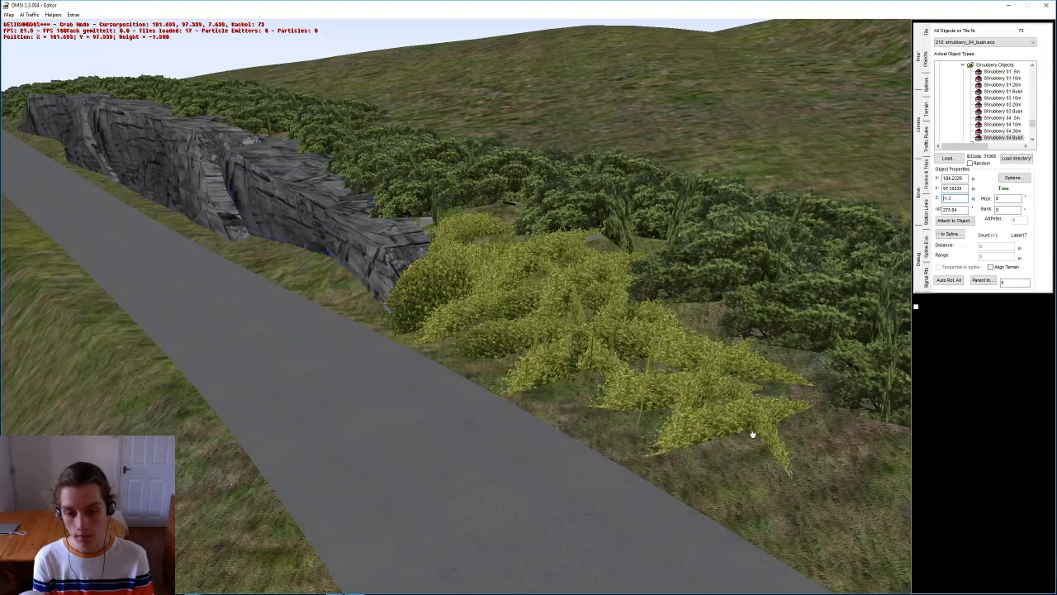
right_drag(751, 433, 725, 424)
right_drag(494, 322, 575, 403)
key(g)
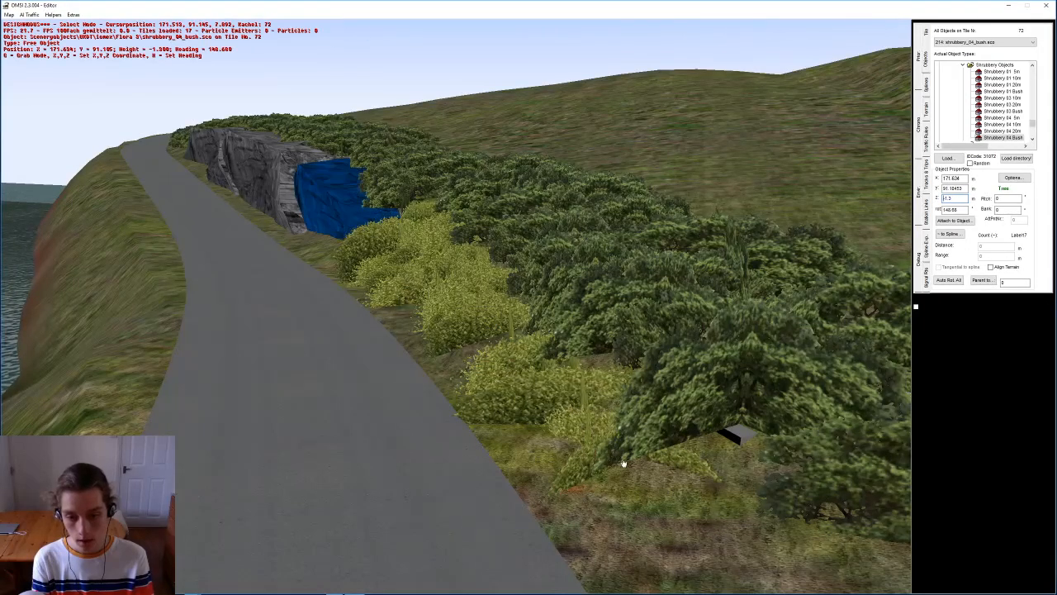
click(685, 526)
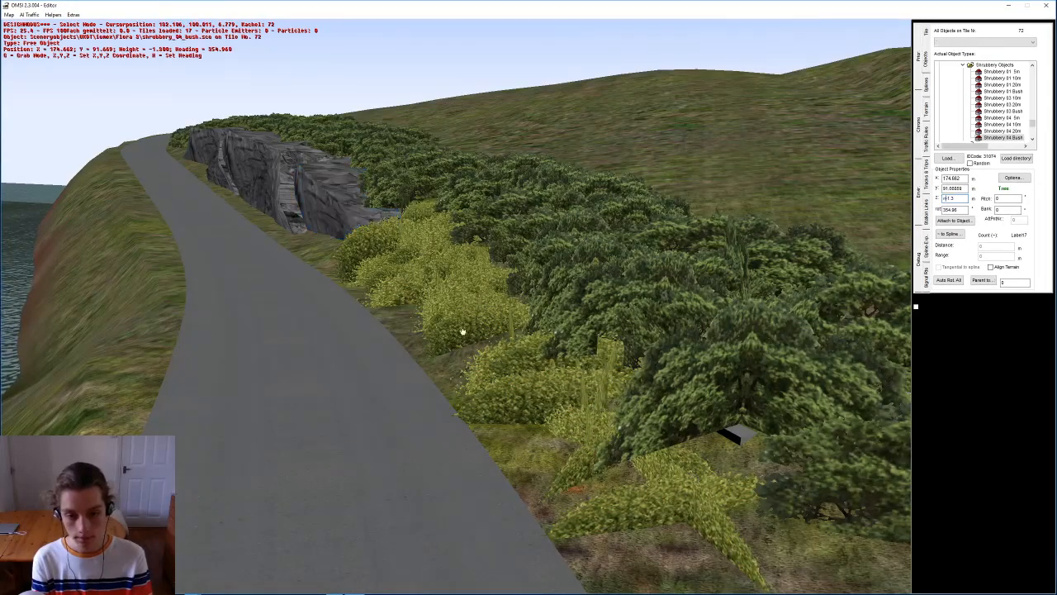
Step: Remove the unplaced yellow bush and continue the roadside row with Shrubbery 01 Bushes, to about X 163.6 m
scroll(519, 378, down, 5)
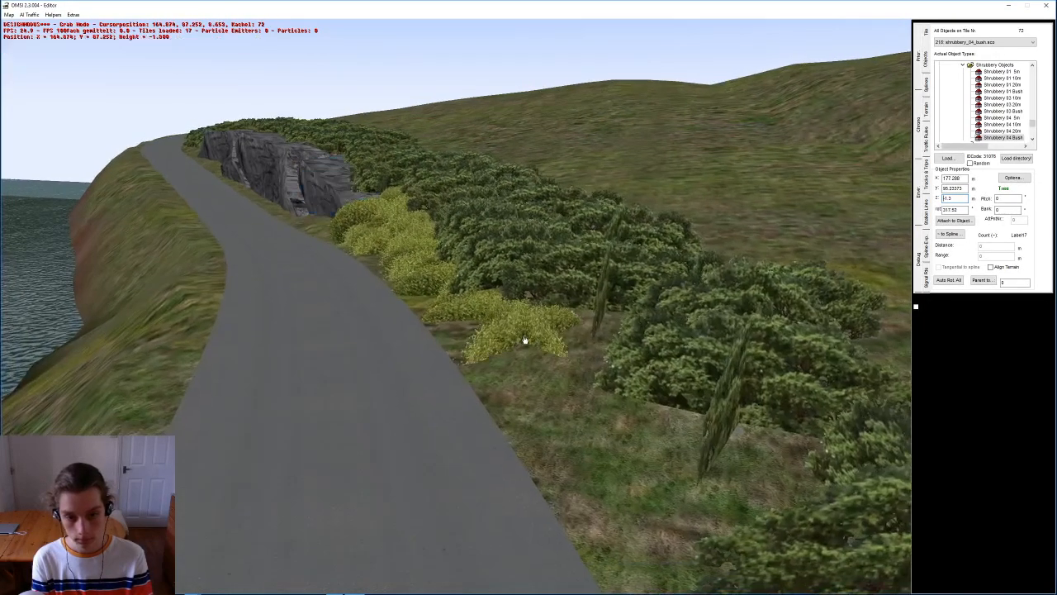
scroll(523, 307, up, 3)
middle_drag(523, 440, 553, 271)
key(Delete)
click(553, 271)
double_click(514, 239)
click(495, 233)
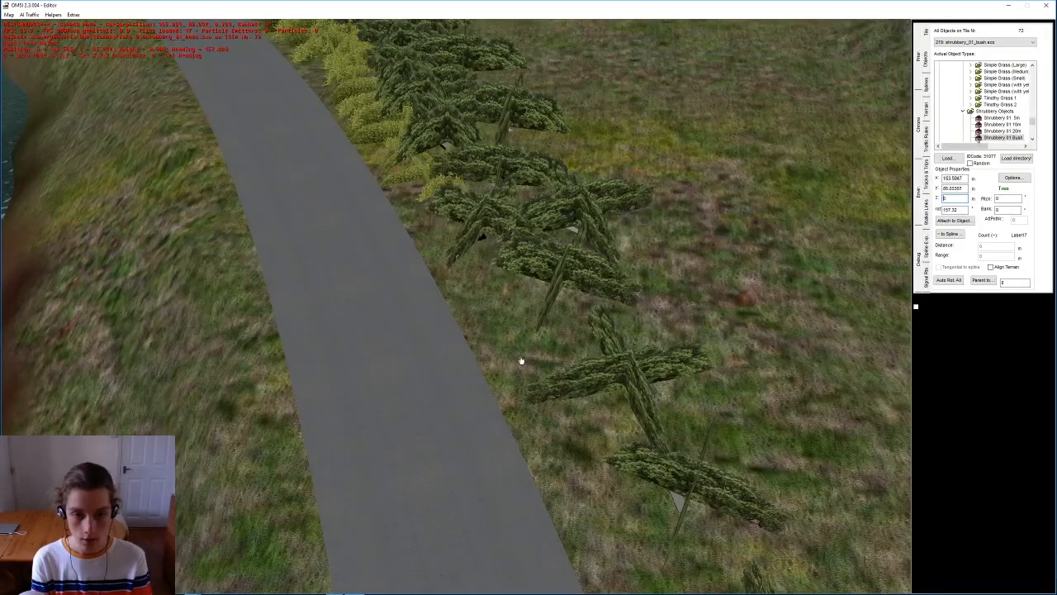
Step: Add more Shrubbery 01 Bushes along the inland road edge, past about X 146.8 m, Y 76.3 m
right_drag(522, 359, 501, 279)
double_click(498, 281)
click(491, 287)
double_click(538, 452)
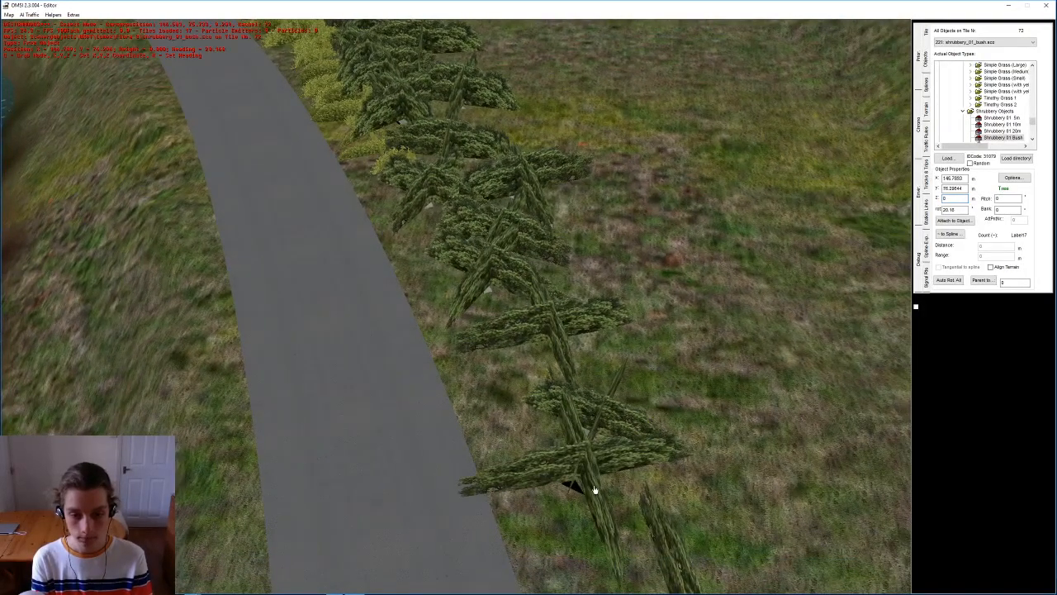
click(611, 501)
double_click(552, 371)
click(552, 370)
Step: Continue the Shrubbery 01 Bush row around the bend, past about X 132.3 m, Y 70.1 m
right_drag(552, 371, 575, 514)
mouse_move(576, 515)
middle_down()
mouse_move(472, 465)
mouse_move(446, 562)
middle_up()
key(n)
middle_drag(434, 396, 429, 306)
click(429, 306)
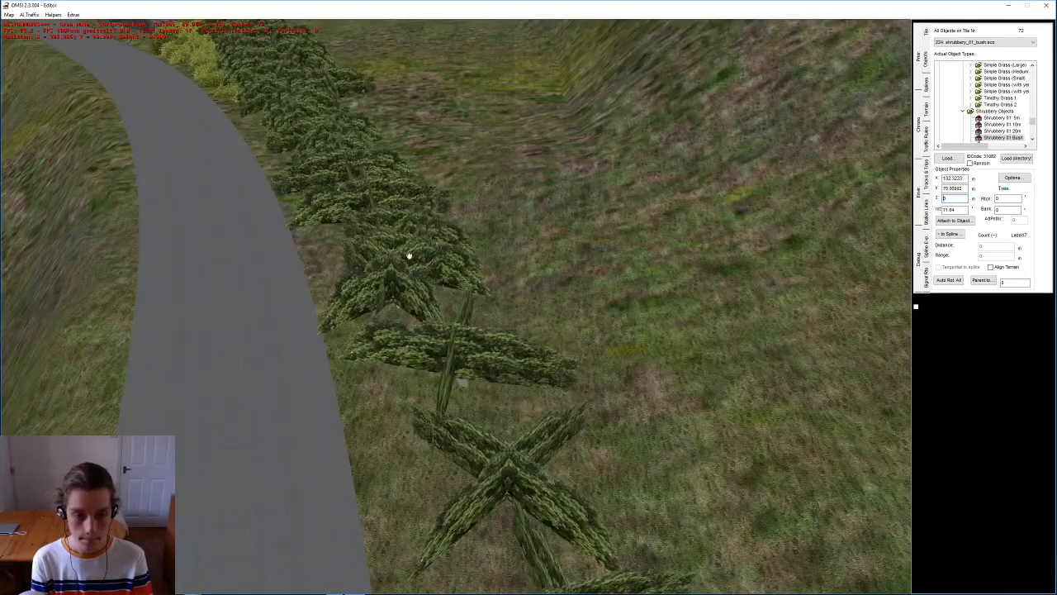
scroll(446, 270, down, 5)
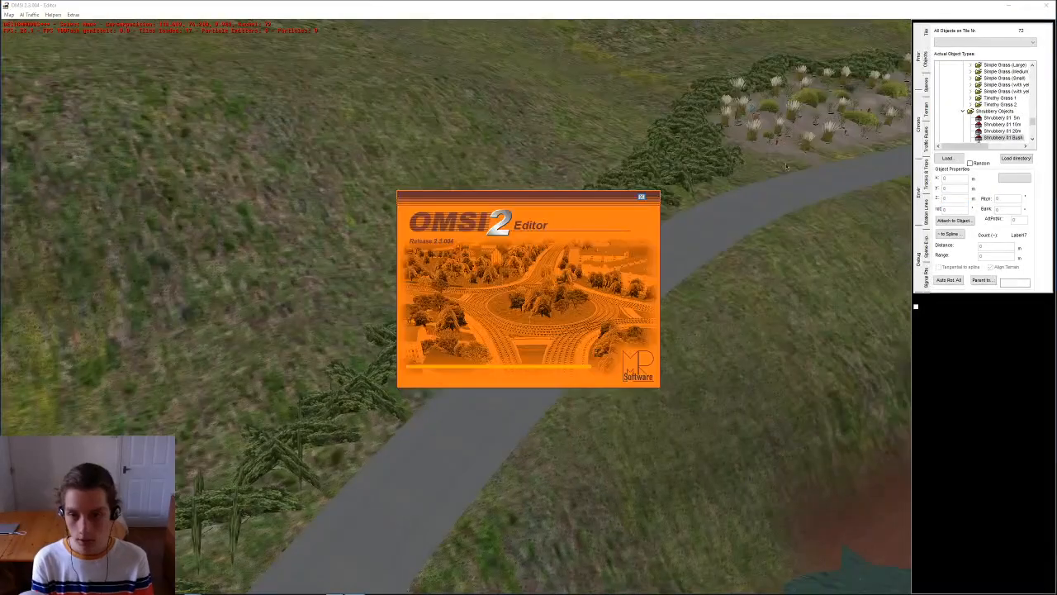
Step: Try an Allamanda 1 shrub and another Bushes & Shrubs plant on the road near the pampas grass bed, and delete both
right_drag(786, 166, 808, 311)
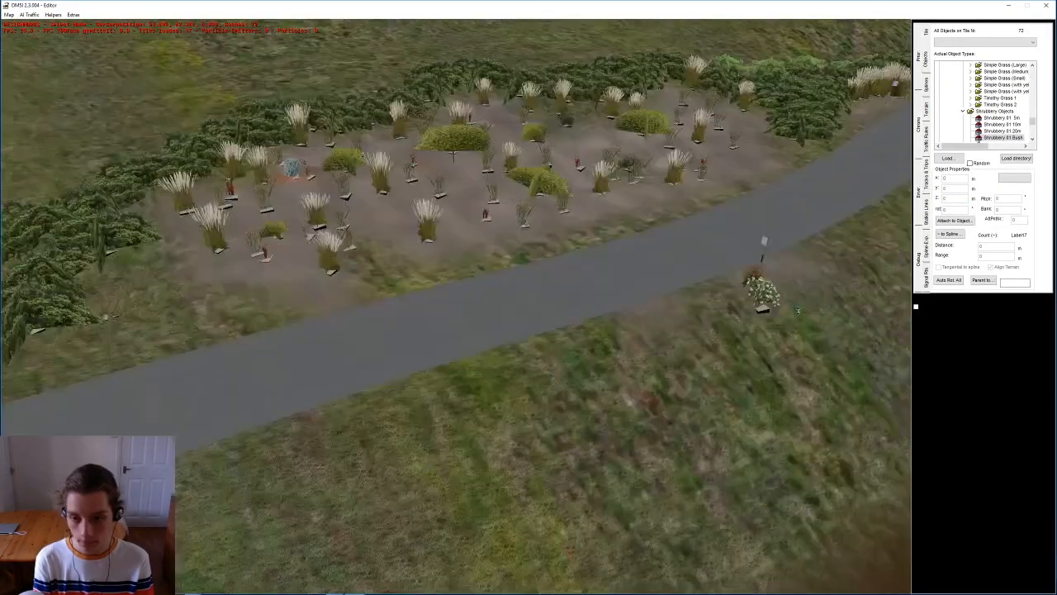
click(611, 305)
right_drag(596, 330, 413, 348)
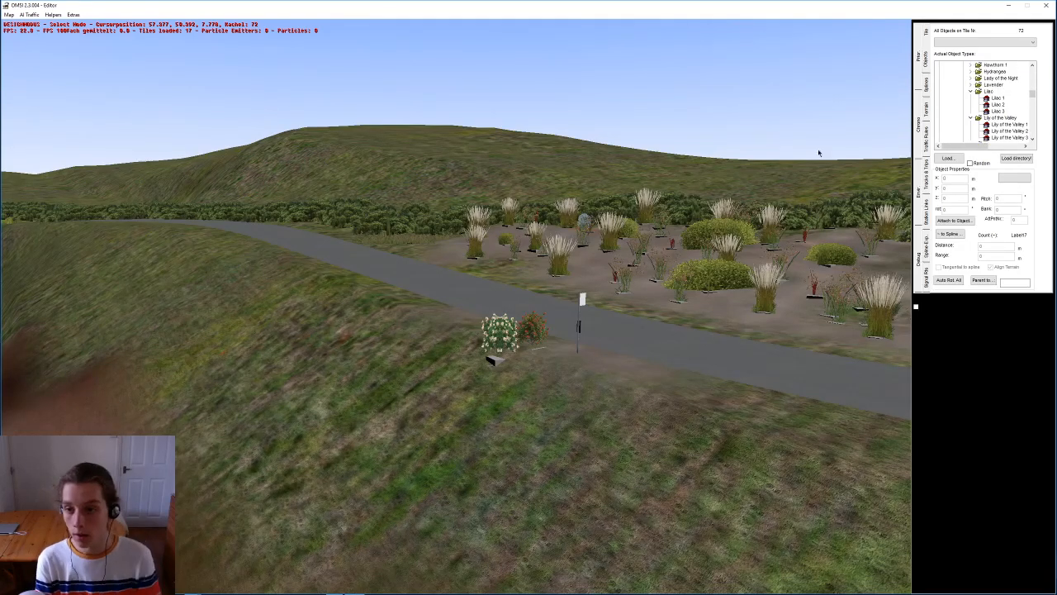
scroll(461, 252, up, 6)
scroll(461, 252, up, 3)
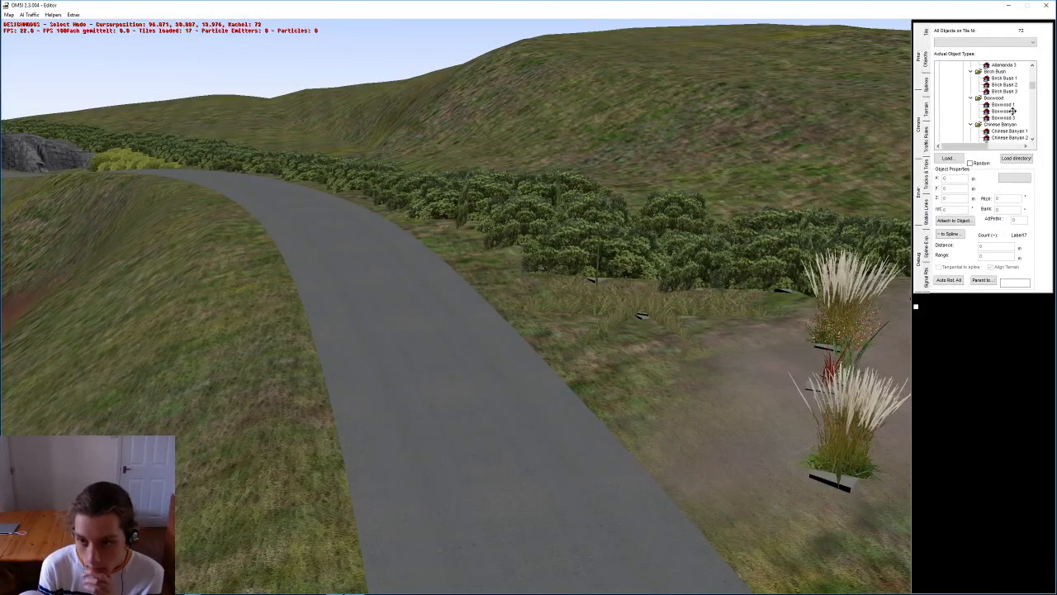
scroll(472, 367, up, 2)
click(472, 363)
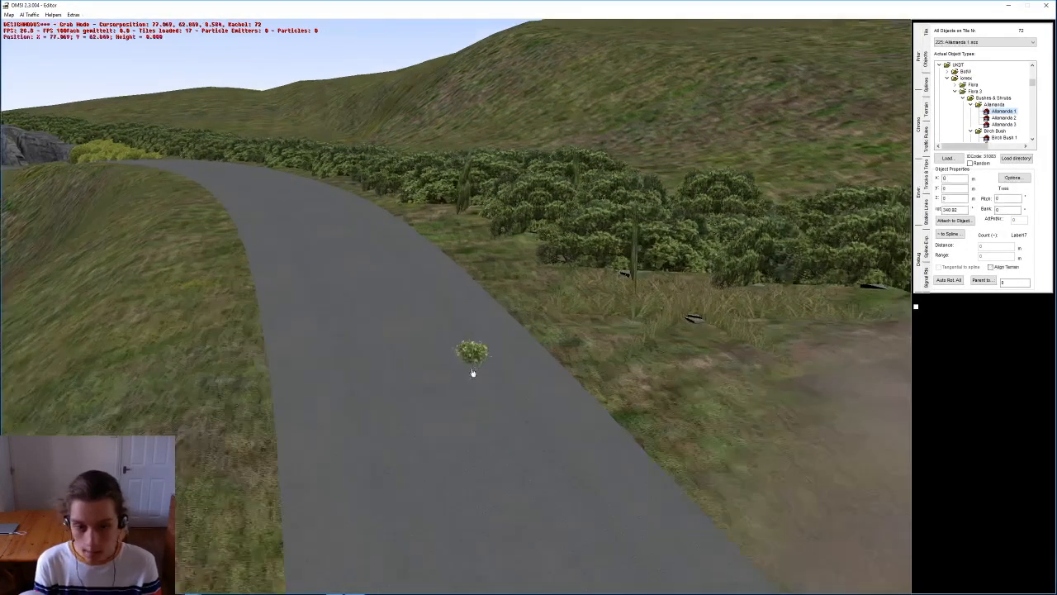
scroll(514, 295, up, 2)
key(Delete)
scroll(1001, 136, down, 3)
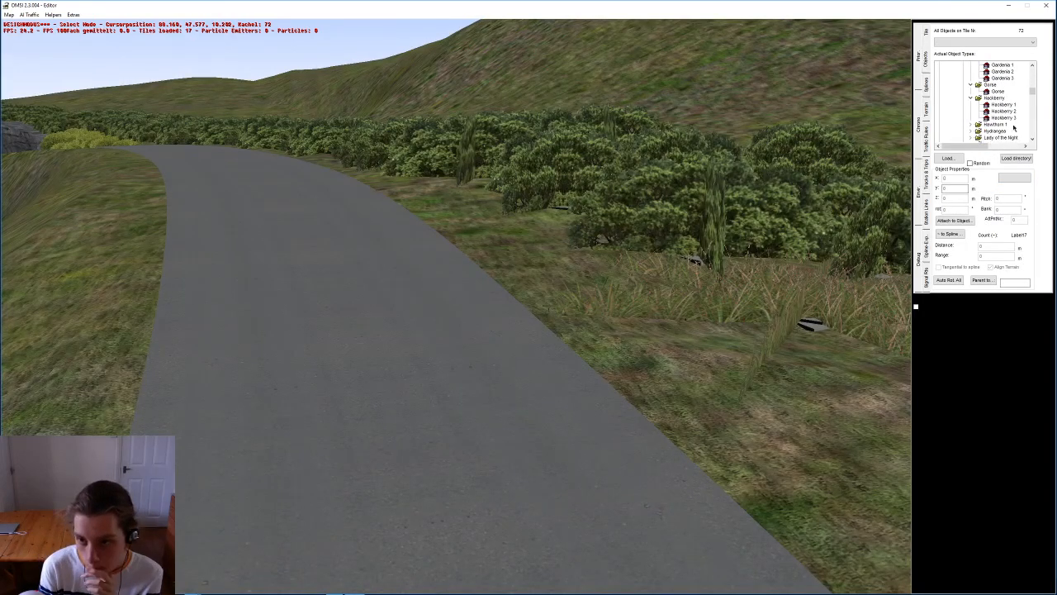
key(n)
click(554, 326)
key(Delete)
Step: Place a Gorse shrub between the yellow bushes beside the road, at about X 171.4 m, Y 91.9 m
scroll(552, 323, down, 2)
middle_drag(545, 322, 427, 297)
scroll(446, 285, up, 2)
middle_drag(465, 263, 579, 328)
key(n)
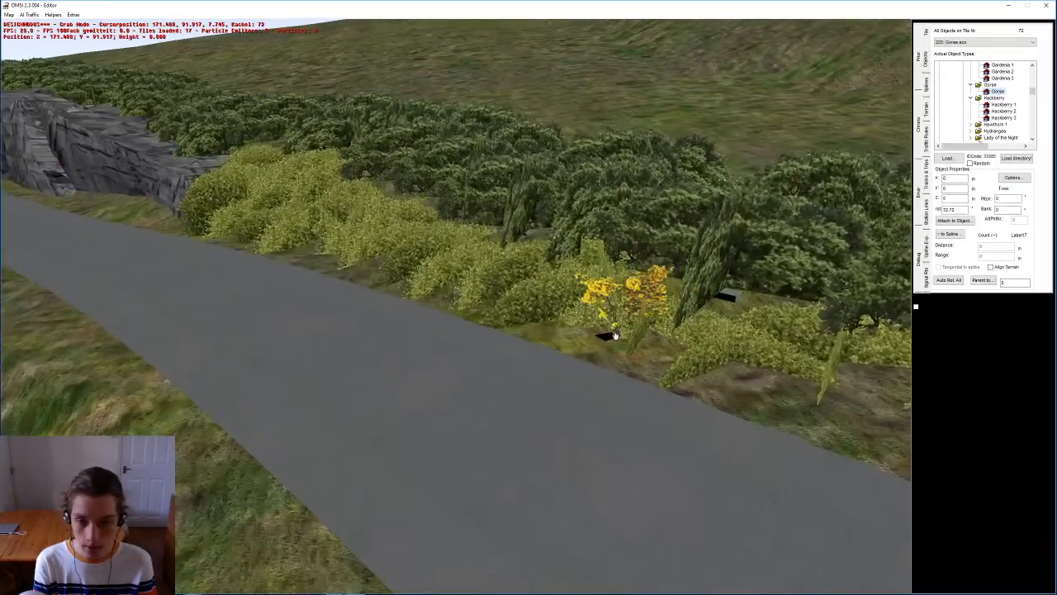
click(596, 324)
Step: Scatter several Gorse shrubs through the yellow bushes close to the rock's tapered end
middle_drag(330, 250, 363, 328)
key(n)
click(361, 334)
key(n)
click(354, 281)
key(n)
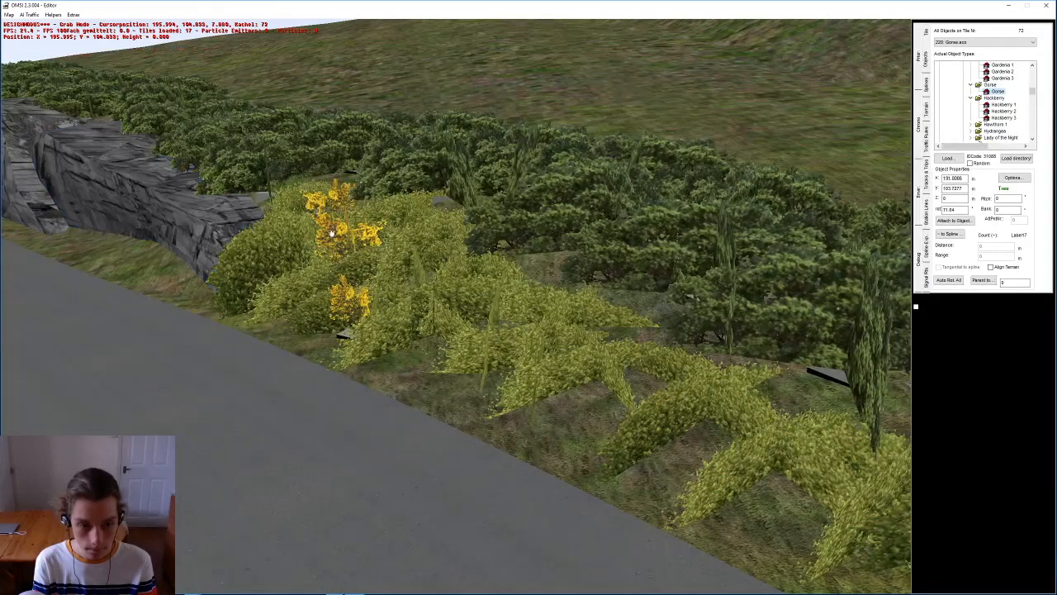
click(285, 310)
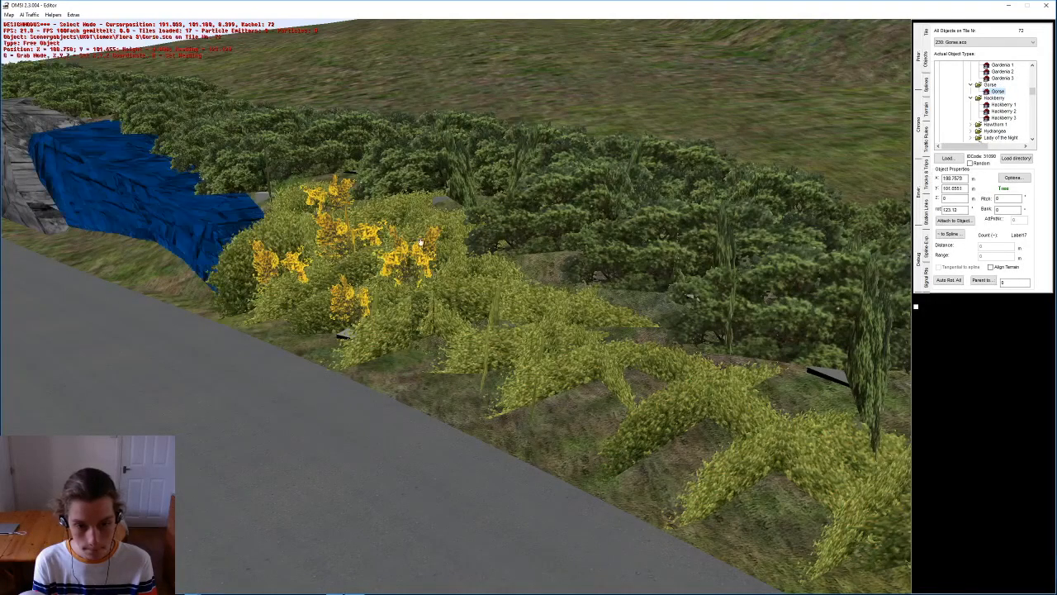
Step: Spread more Gorse shrubs through the yellow bushes away from the rock, to about X 177.4 m, Y 94.1 m
click(497, 342)
key(n)
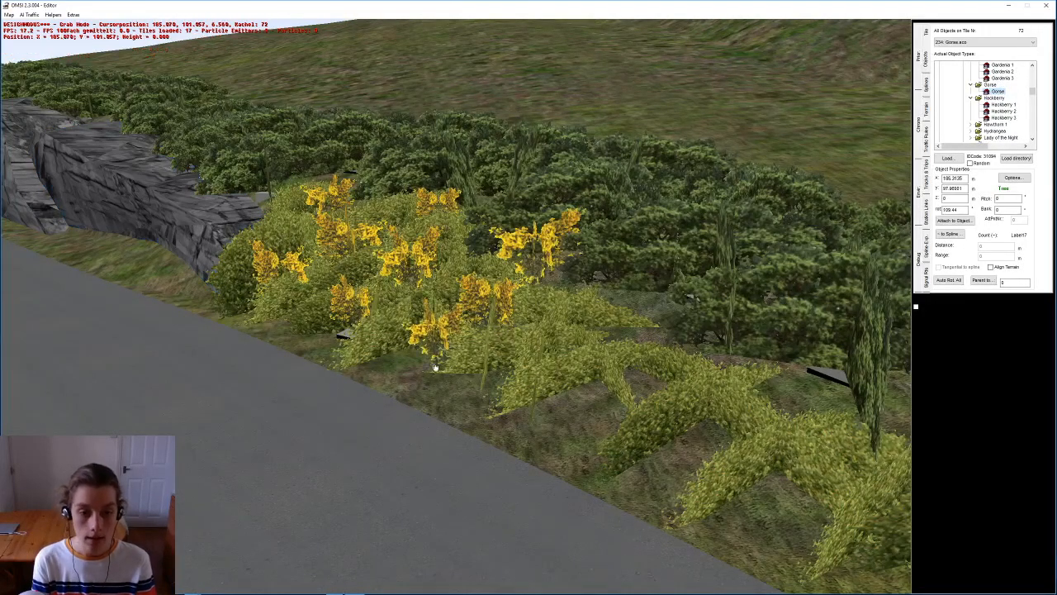
middle_drag(503, 385, 527, 342)
key(n)
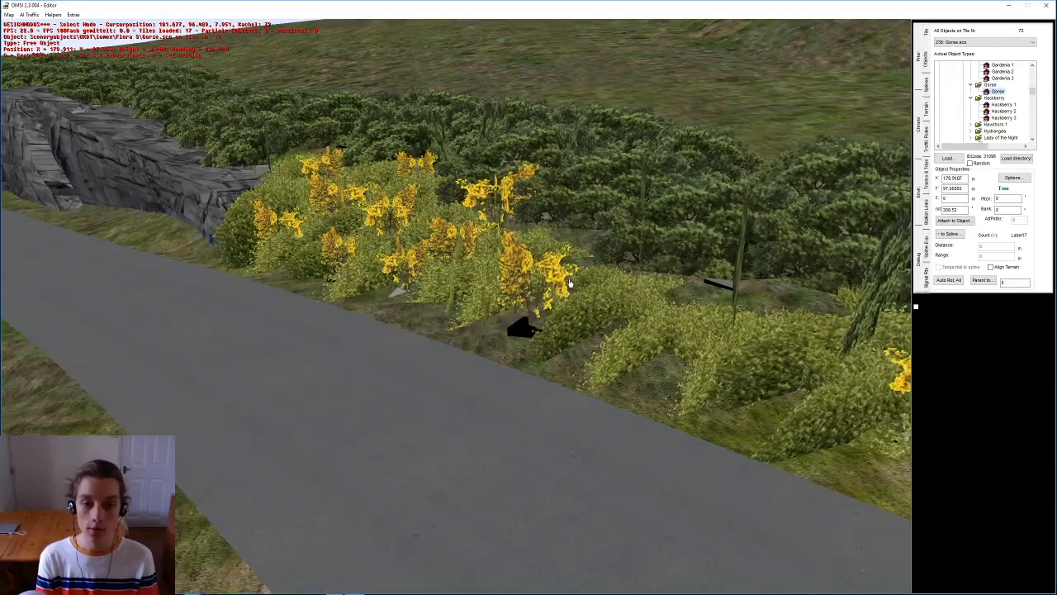
key(n)
middle_drag(618, 352, 601, 346)
middle_drag(536, 301, 442, 308)
middle_drag(618, 303, 655, 312)
middle_drag(212, 299, 315, 285)
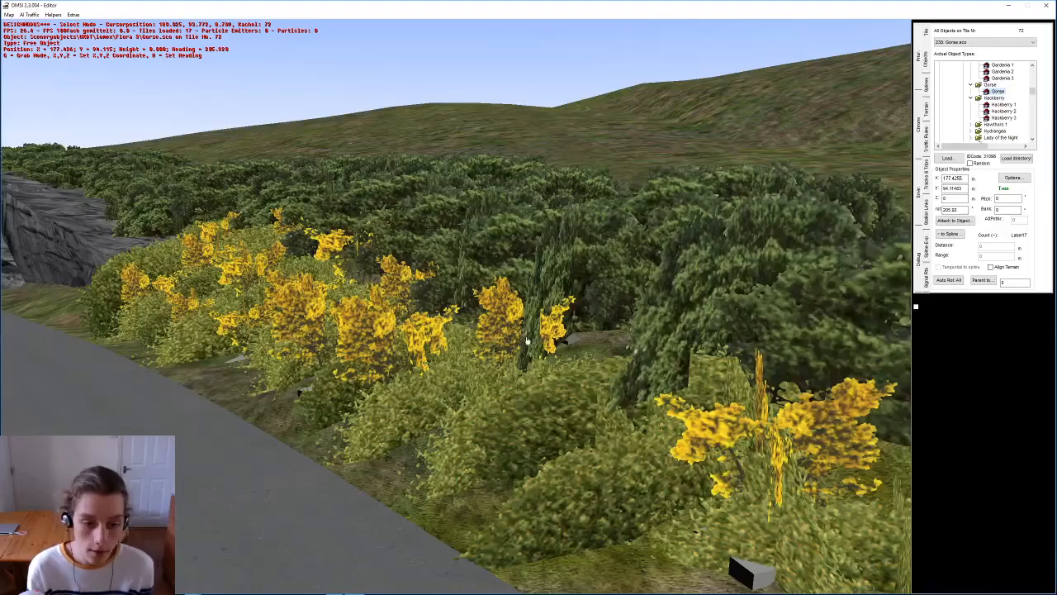
Step: Fill gaps between the yellow bushes and the dark bush row with additional Gorse shrubs
right_drag(522, 322, 559, 288)
middle_drag(559, 288, 597, 364)
click(653, 385)
middle_drag(654, 388, 793, 386)
key(Return)
click(684, 326)
middle_drag(684, 327, 477, 453)
middle_drag(344, 378, 297, 325)
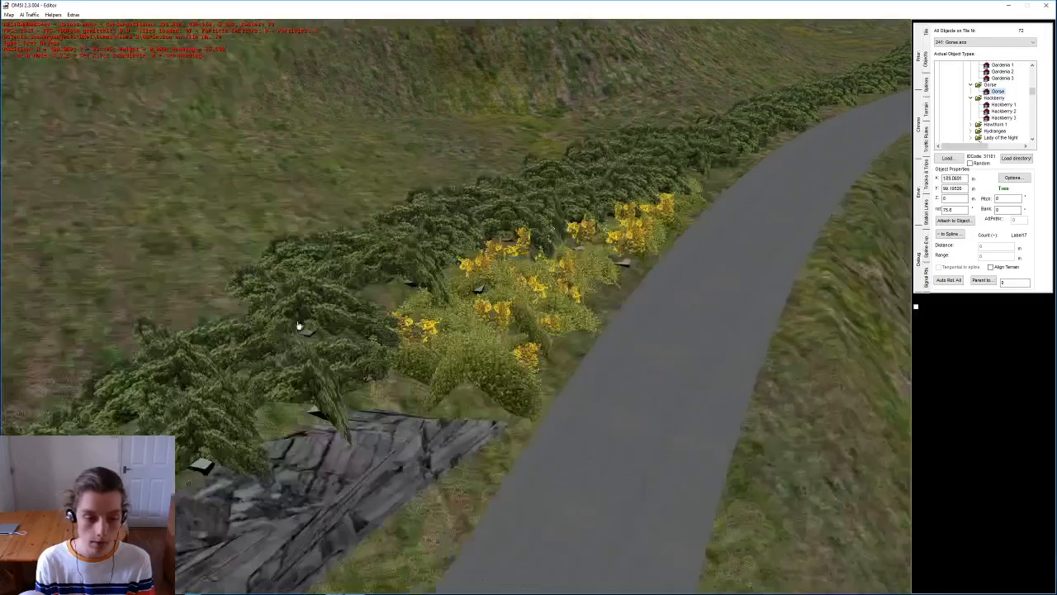
Step: Place a Gorse shrub at the inland edge of the yellow bushes, at about X 196.4 m, Y 102.7 m
key(Return)
click(425, 259)
middle_drag(425, 259, 451, 285)
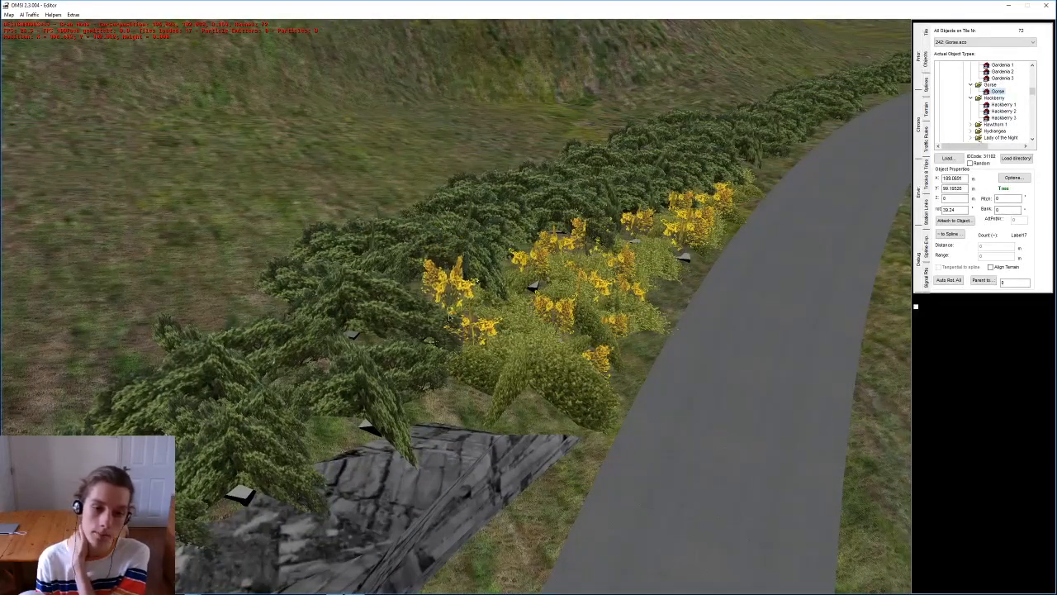
middle_drag(458, 305, 521, 246)
middle_click(521, 247)
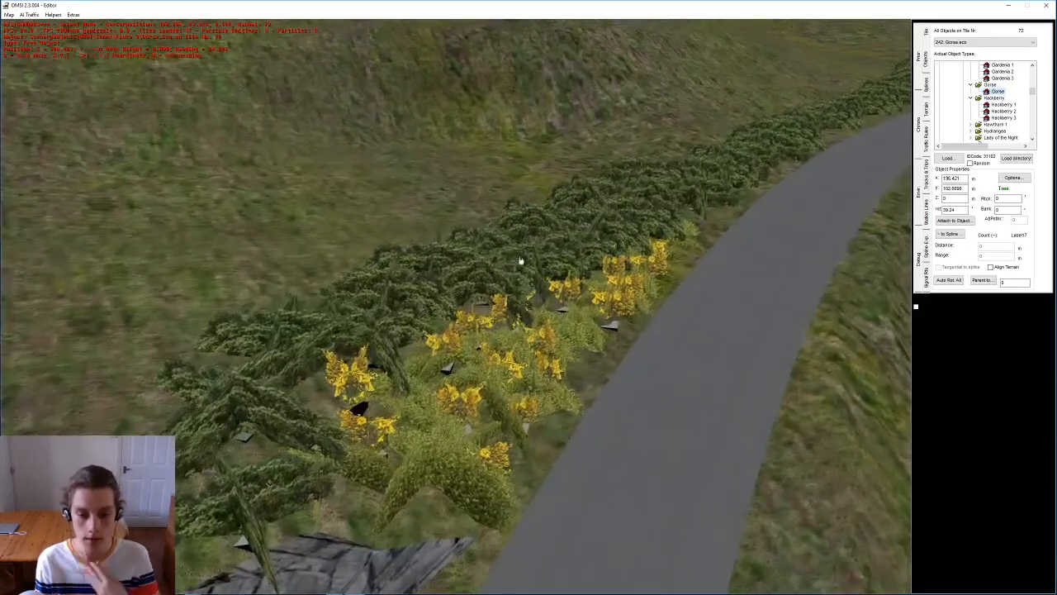
right_drag(518, 271, 517, 295)
middle_drag(328, 470, 358, 434)
middle_click(357, 434)
middle_drag(532, 227, 653, 236)
middle_click(573, 204)
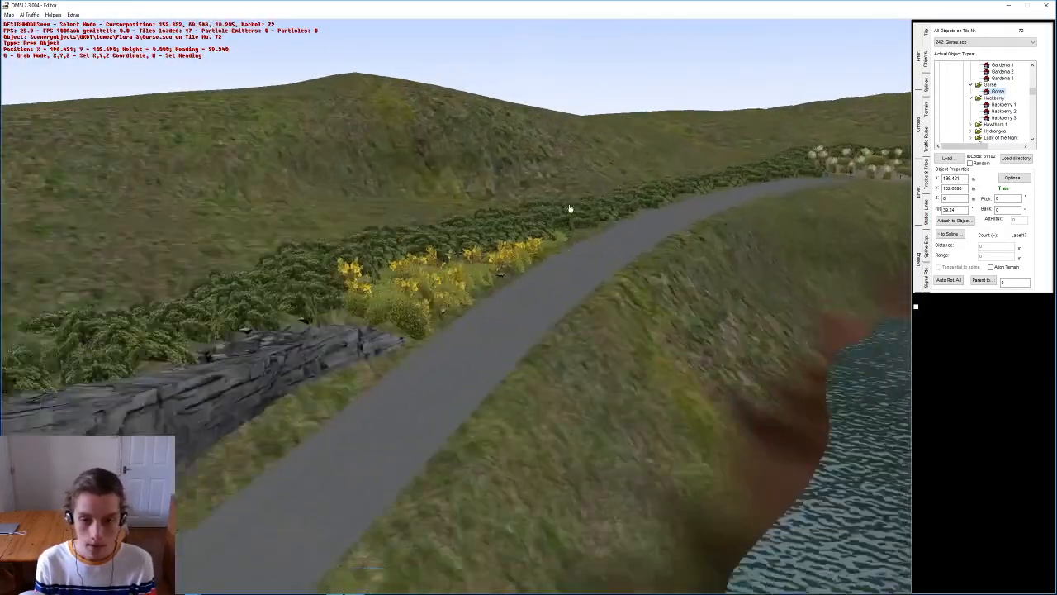
Step: Place Gorse shrubs against the rock's tapered end, including one at about X 197.3 m, Y 107.2 m
middle_drag(573, 203, 415, 345)
middle_click(415, 345)
key(n)
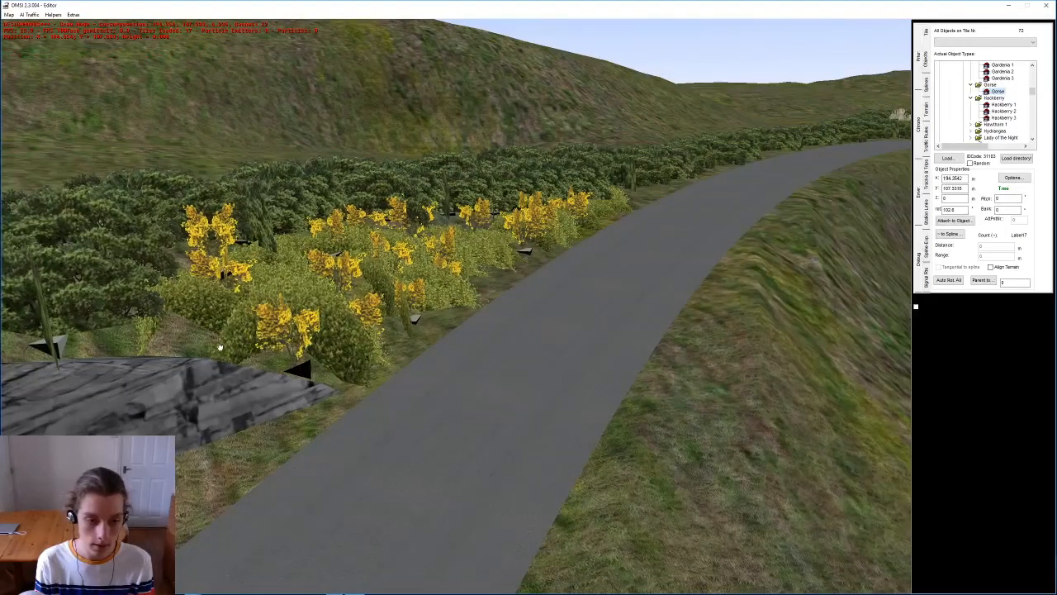
middle_drag(236, 357, 508, 231)
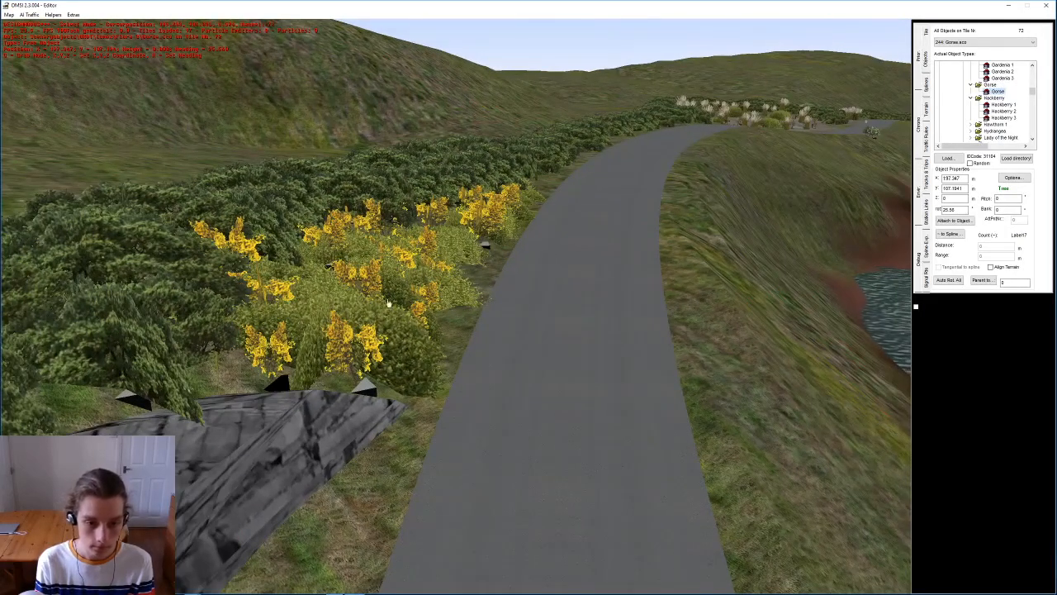
middle_click(389, 304)
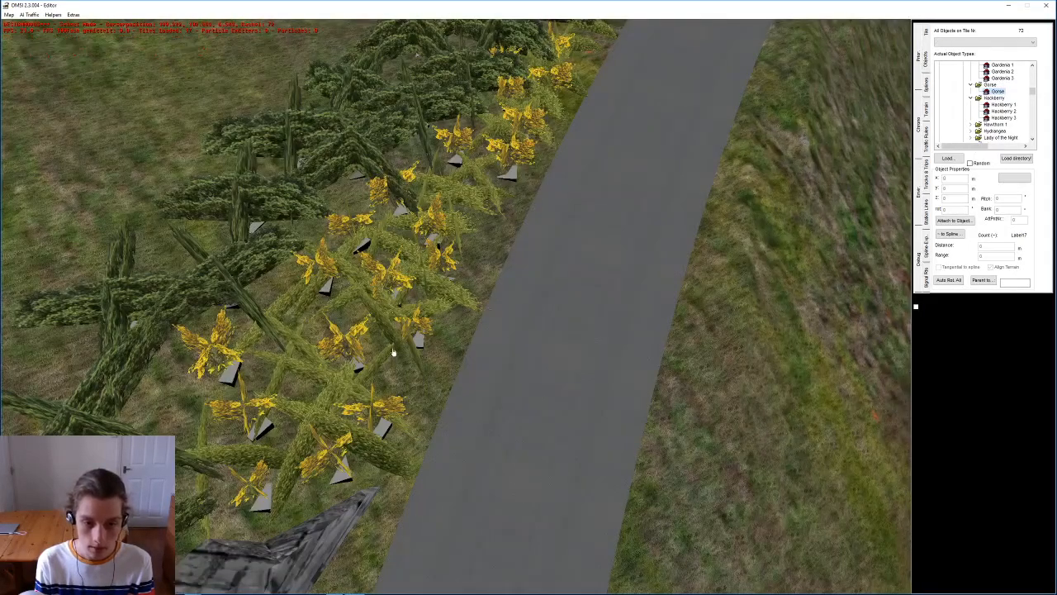
Step: Try out the Shrubbery 01, 04 and 03 bushes beside the road near the flowering gorse
middle_click(393, 352)
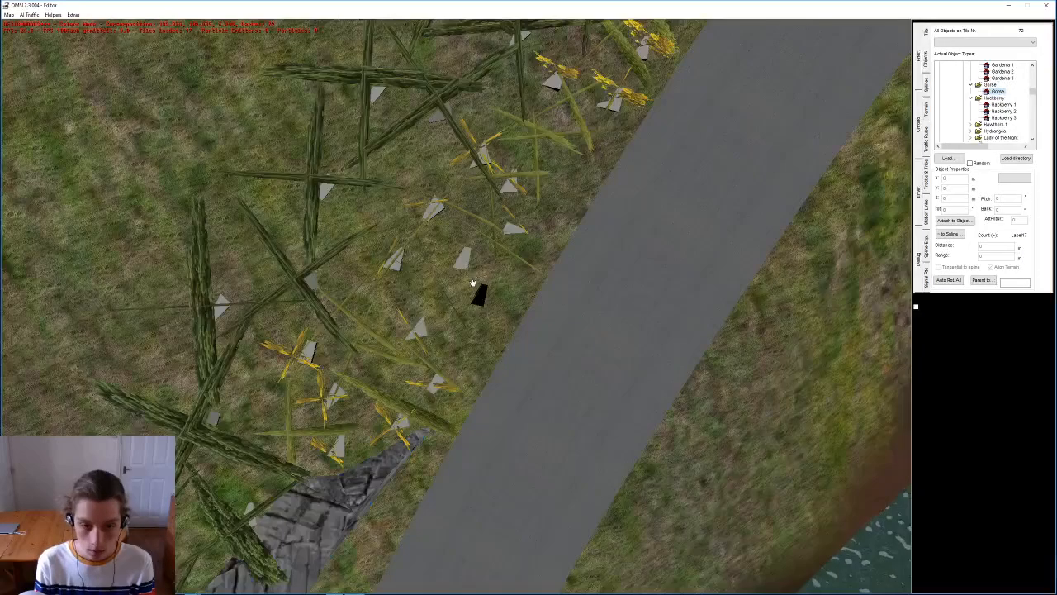
click(467, 285)
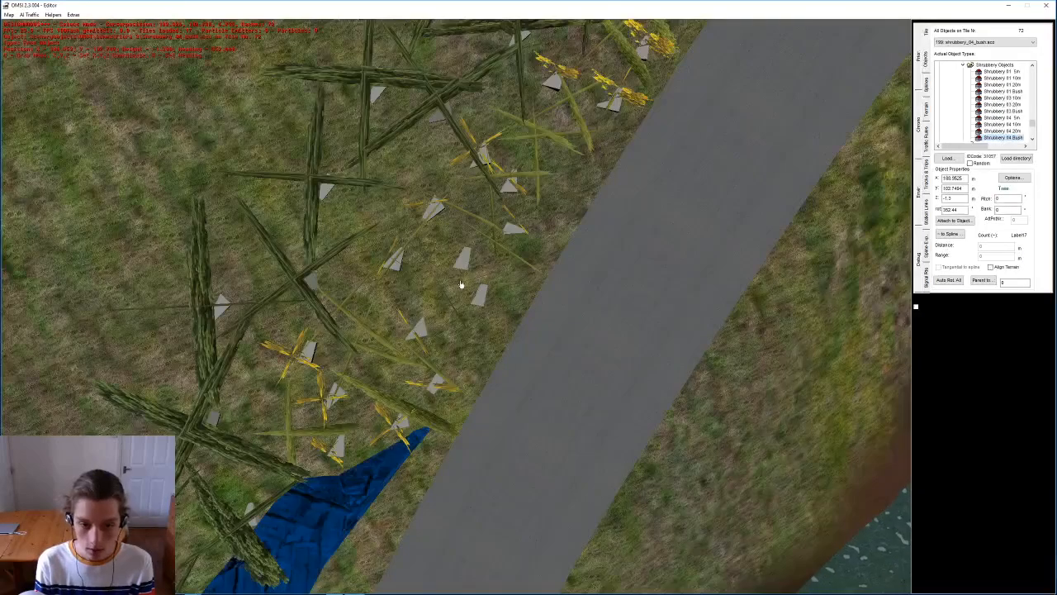
middle_drag(461, 255, 728, 185)
click(727, 185)
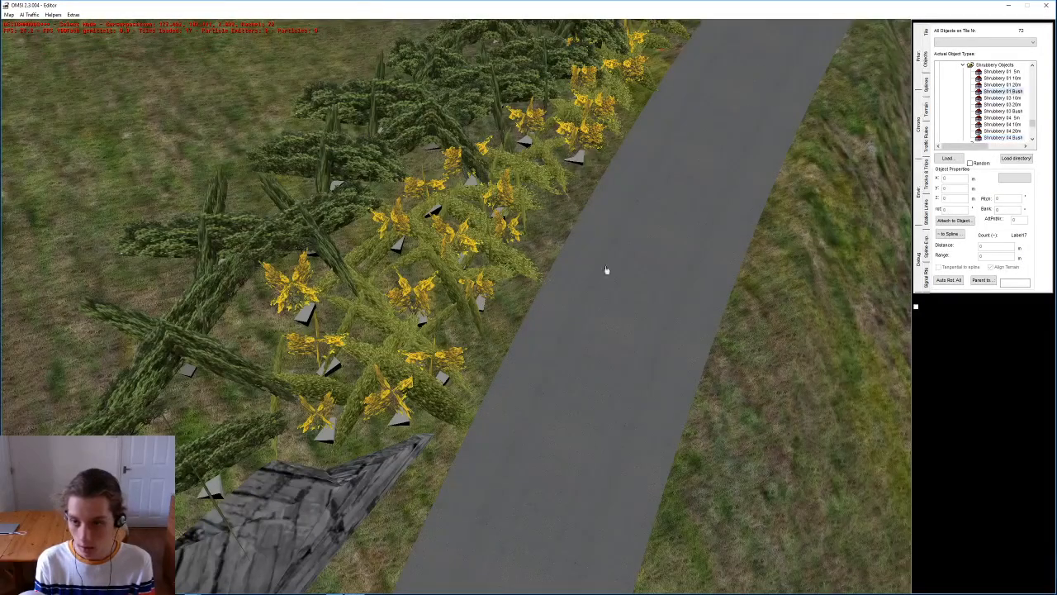
key(n)
middle_drag(563, 314, 541, 285)
click(398, 332)
middle_drag(398, 332, 677, 256)
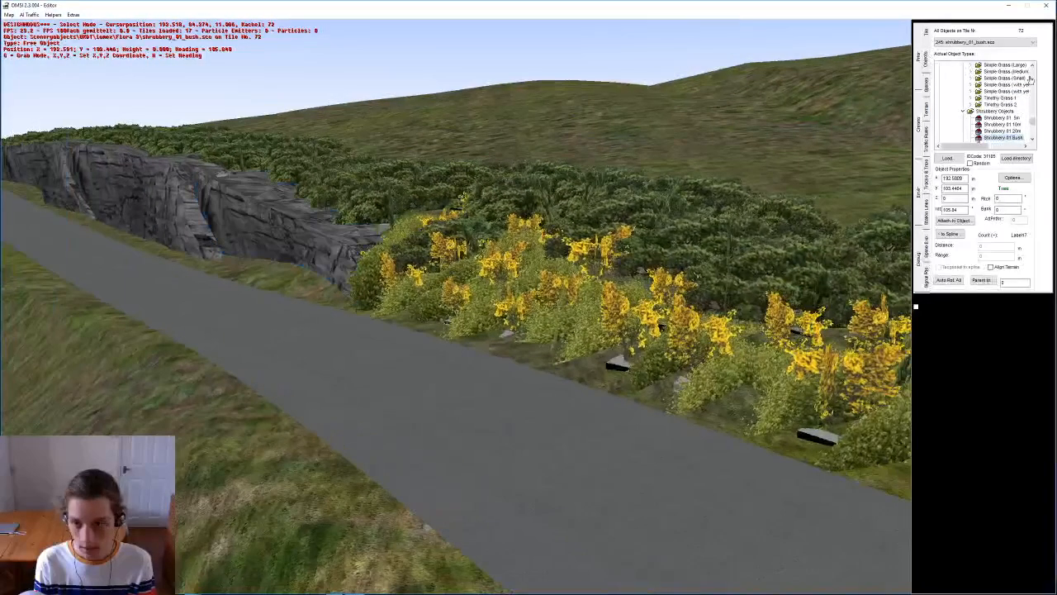
click(1003, 124)
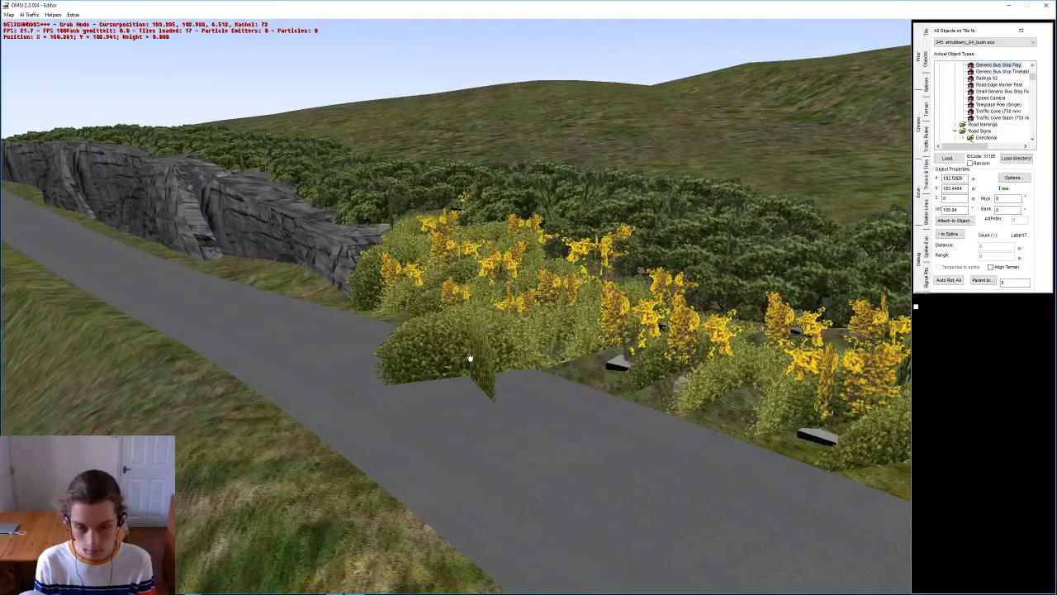
click(1015, 112)
key(g)
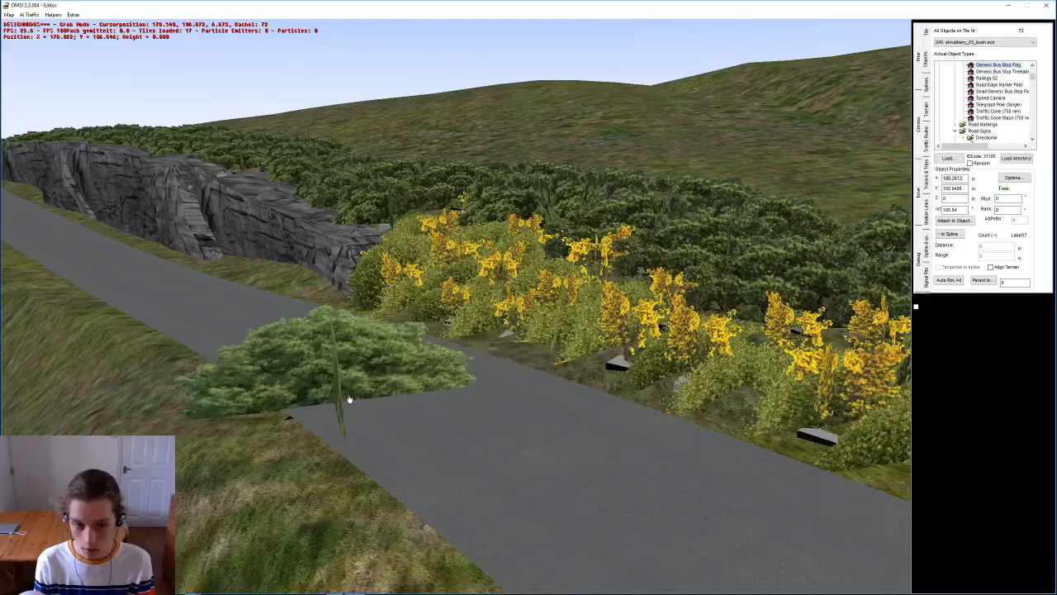
click(461, 296)
middle_drag(501, 422, 366, 220)
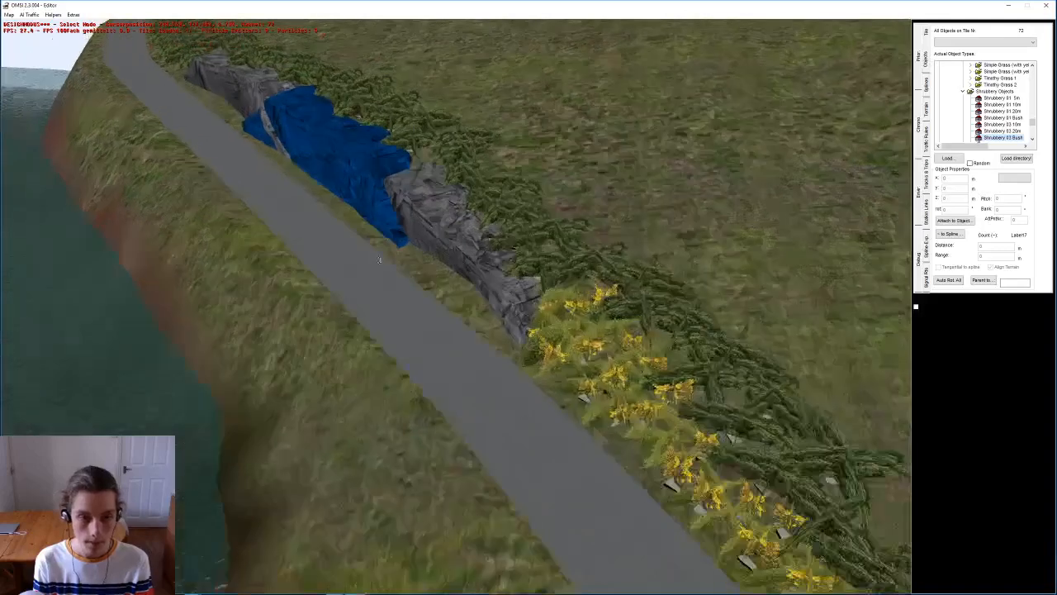
Step: Place two Timothy Grass 1 1 clumps on the verge between the road and the foot of the rock
scroll(366, 220, up, 4)
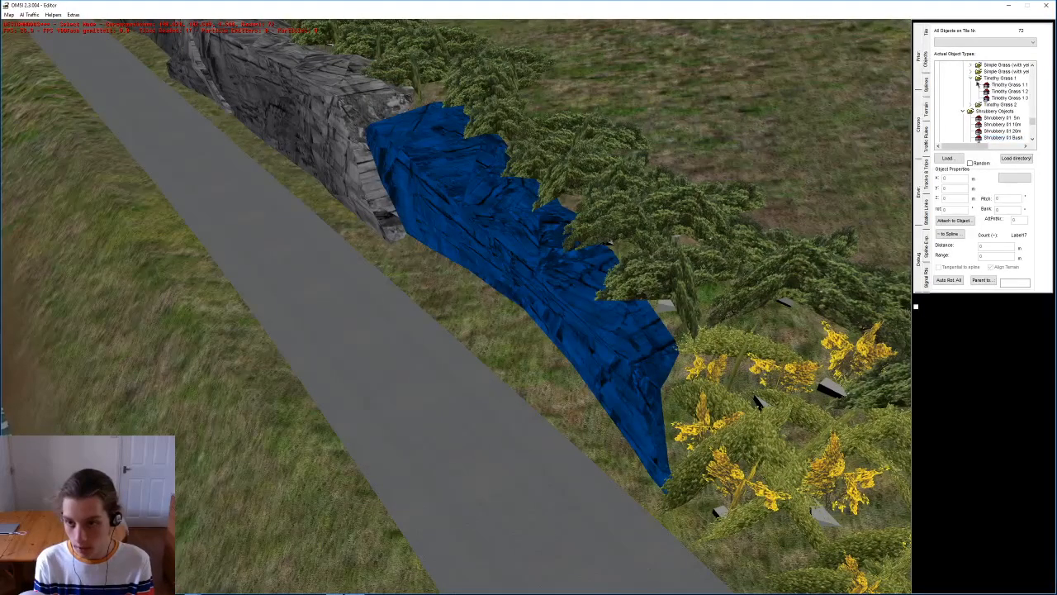
click(407, 282)
scroll(456, 389, up, 3)
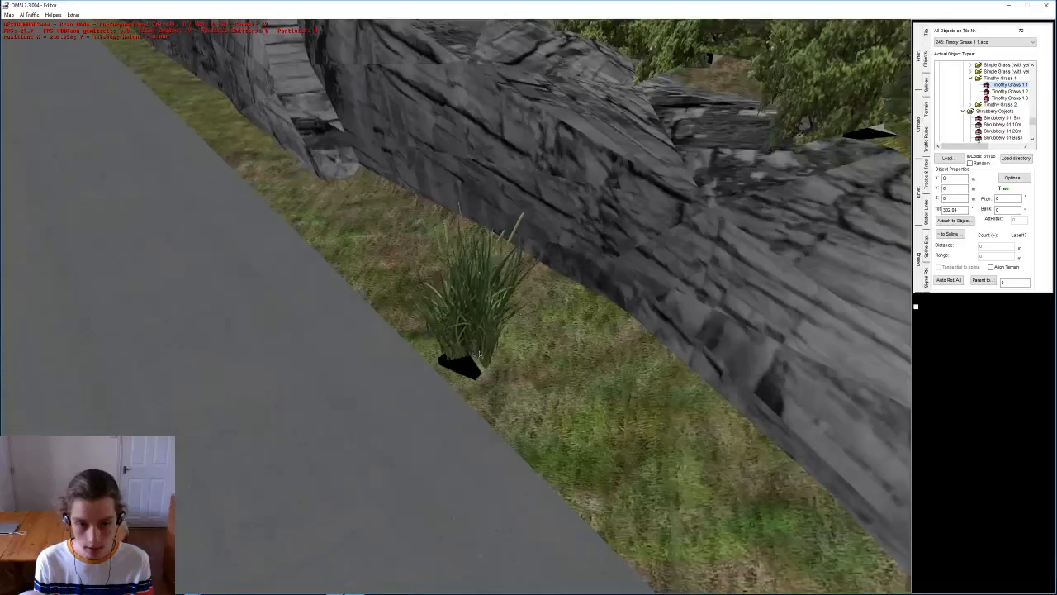
click(497, 305)
click(364, 219)
click(350, 216)
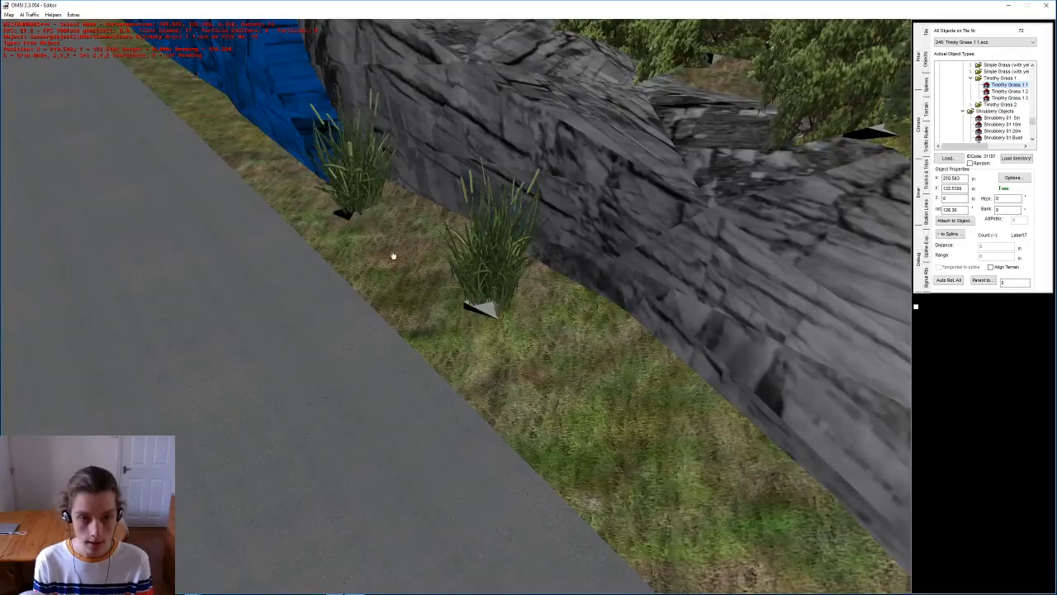
Step: Continue the row of Timothy Grass 1 1 clumps along the rock's base, to about X 206.2 m, Y 118.8 m
middle_drag(394, 255, 474, 290)
scroll(471, 289, up, 2)
click(413, 286)
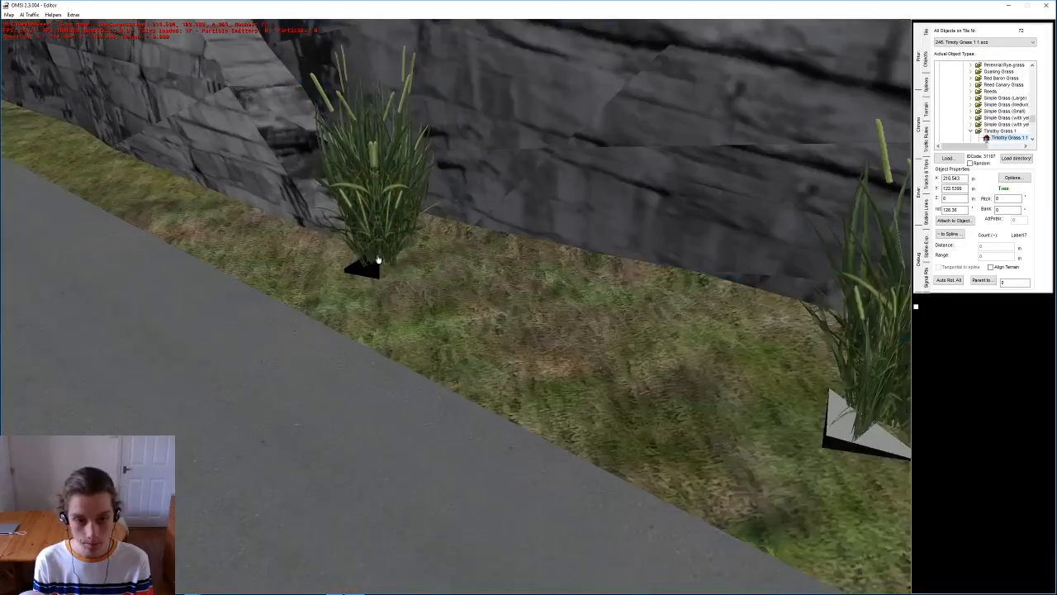
click(486, 305)
middle_drag(485, 305, 396, 290)
click(394, 290)
click(386, 295)
click(561, 274)
click(560, 277)
key(Up)
key(Right)
click(587, 273)
click(584, 277)
click(618, 277)
click(601, 289)
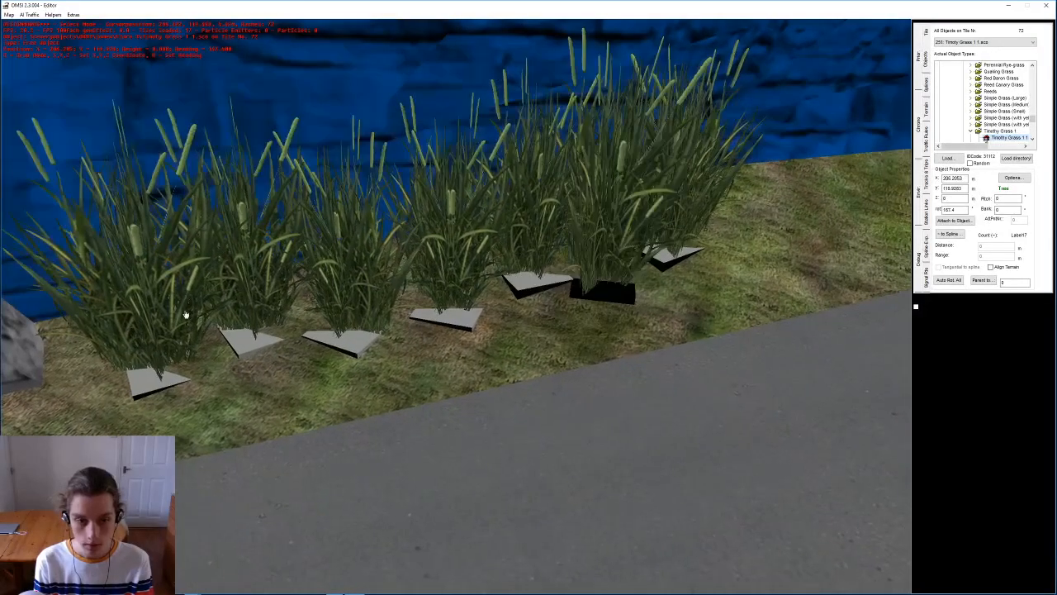
Step: Add a Timothy Grass 1 1 clump at each end of the row, one at about X 204.7 m, Y 117.4 m
click(86, 390)
click(65, 398)
key(Up)
key(Left)
click(748, 300)
click(742, 271)
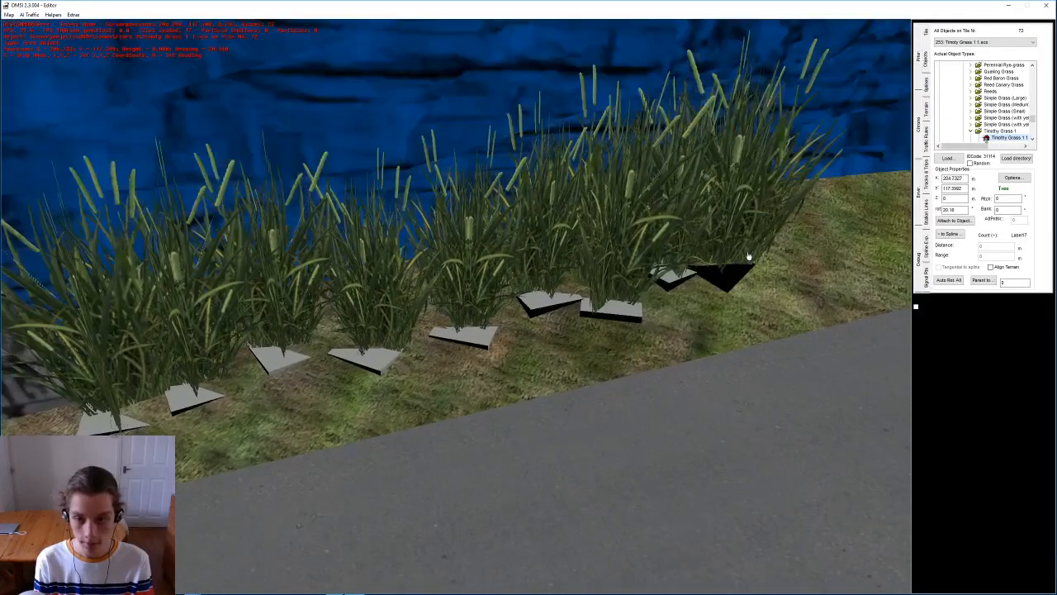
Step: Extend the Timothy Grass 1 1 row along the verge up to the rock's tapered end beside the gorse
scroll(684, 274, down, 3)
key(Up)
key(Right)
click(528, 300)
click(477, 292)
click(575, 296)
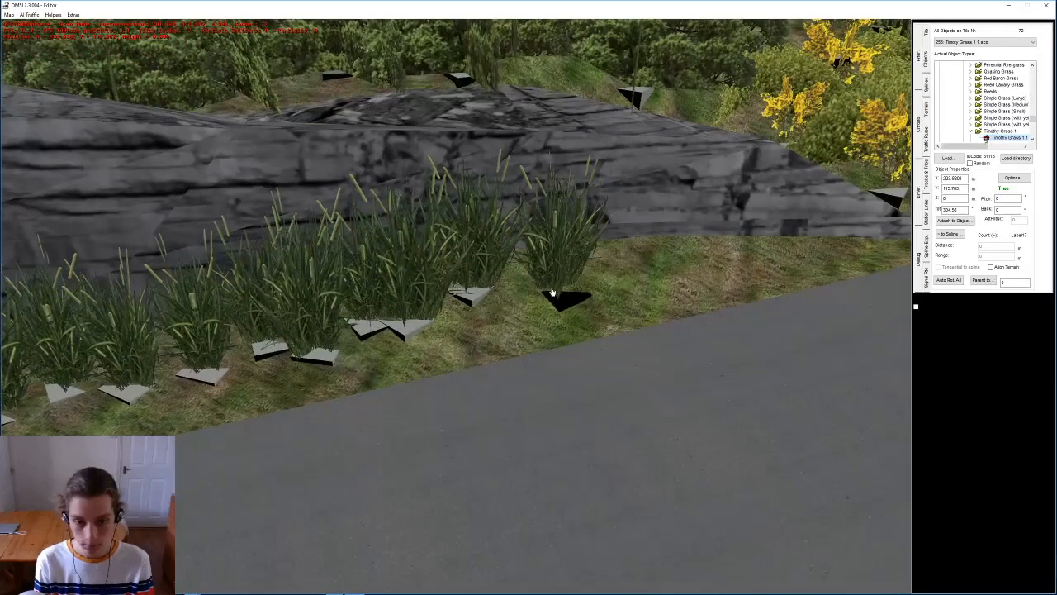
click(551, 295)
click(653, 289)
click(636, 287)
click(733, 279)
click(737, 277)
click(807, 272)
click(800, 270)
Step: Fill the gaps between the clumps near the rock's tapered end with more Timothy Grass 1 1
click(671, 277)
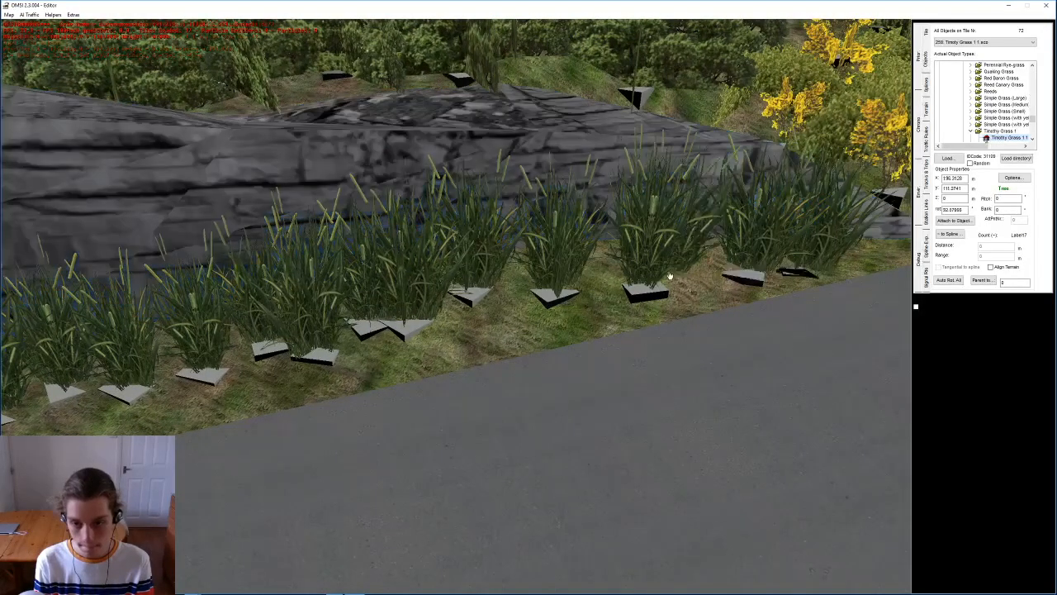
click(683, 277)
click(602, 285)
click(593, 287)
click(521, 295)
click(512, 296)
Step: Thin the Timothy Grass row beside the taller part of the rock by deleting clumps that stand too close together
scroll(513, 296, down, 3)
middle_drag(513, 297, 278, 417)
click(352, 474)
middle_drag(179, 363, 258, 375)
click(216, 383)
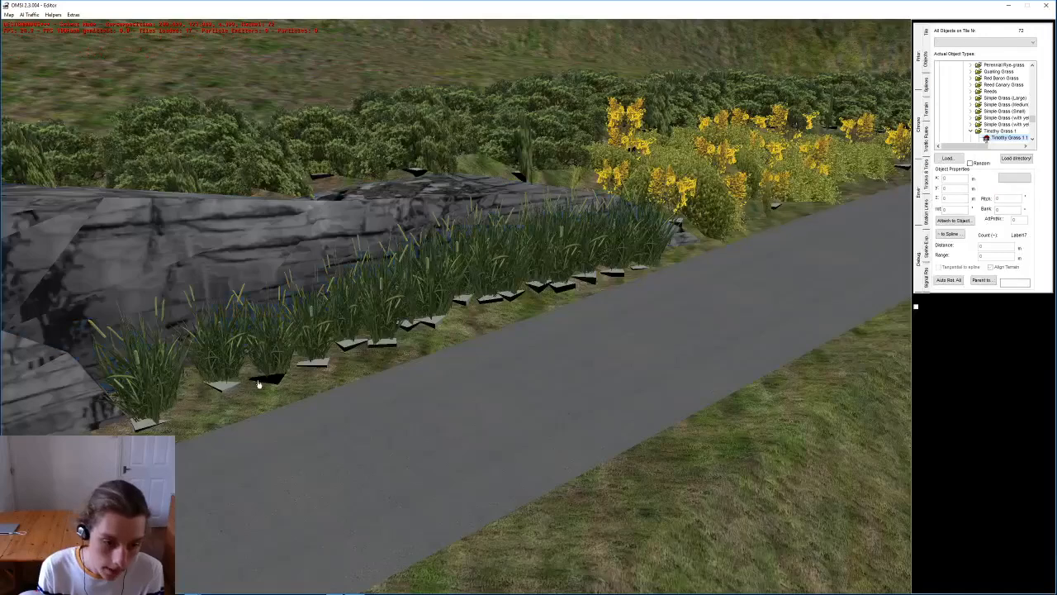
key(Delete)
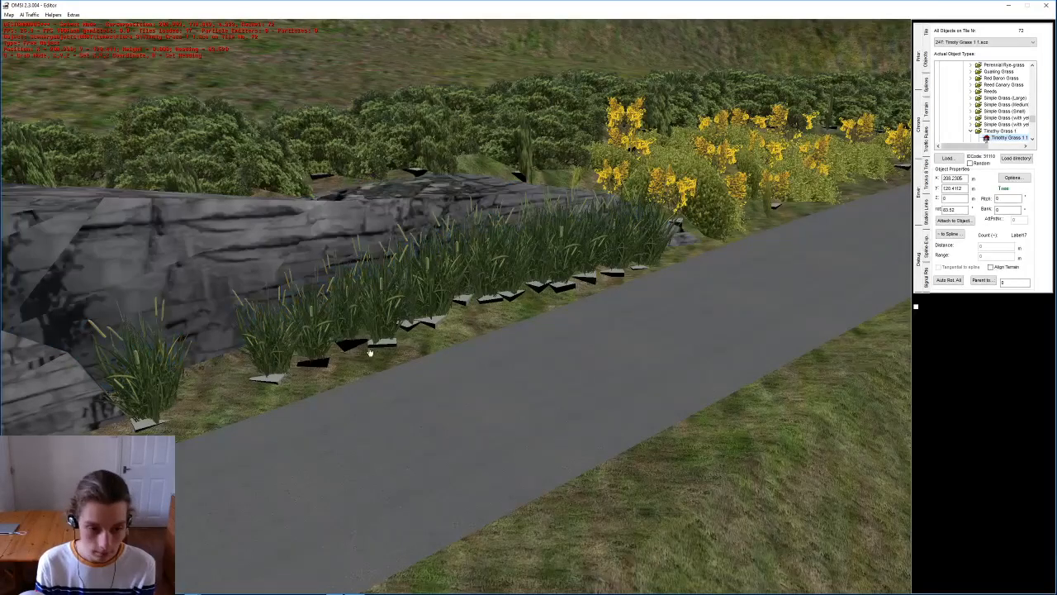
key(Delete)
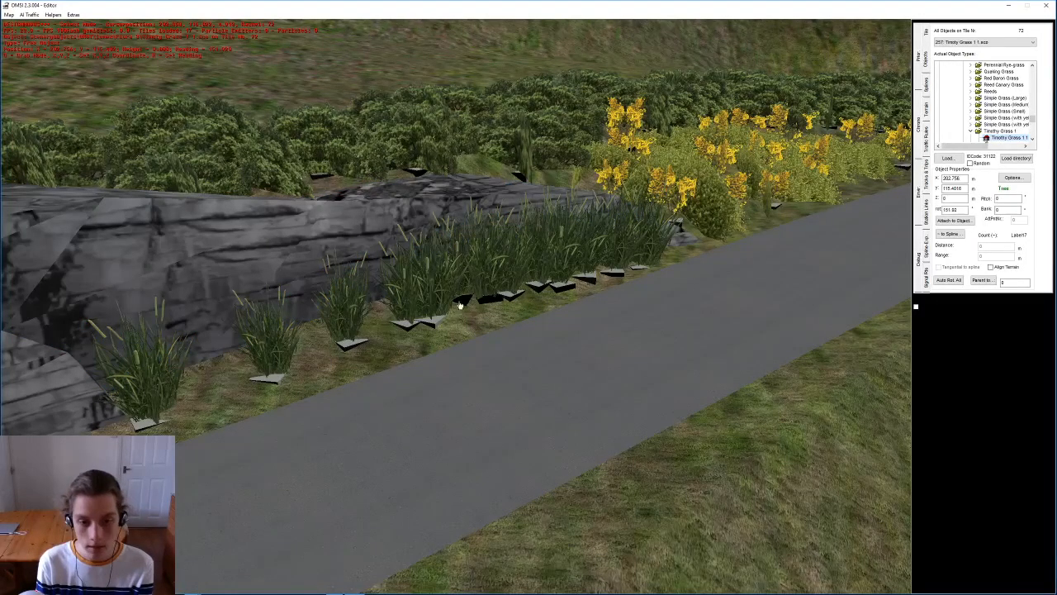
key(Delete)
Step: Delete surplus Timothy Grass clumps along the rest of the verge, leaving widely spaced ones up to the gorse
click(588, 279)
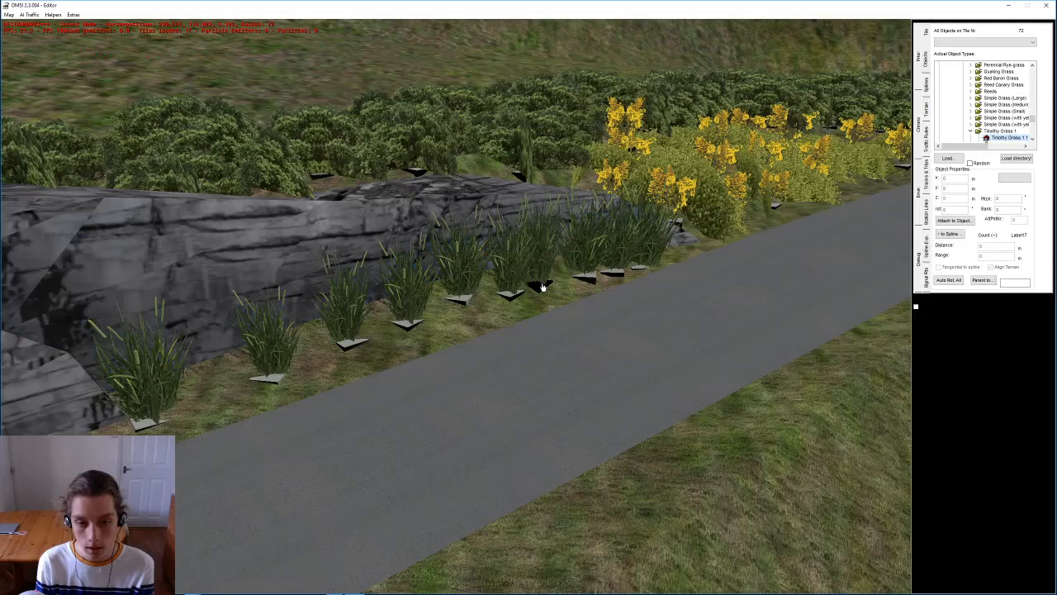
key(Delete)
click(614, 273)
key(Delete)
middle_drag(614, 274, 410, 312)
click(469, 300)
key(Delete)
click(408, 304)
key(Delete)
right_drag(456, 389, 615, 273)
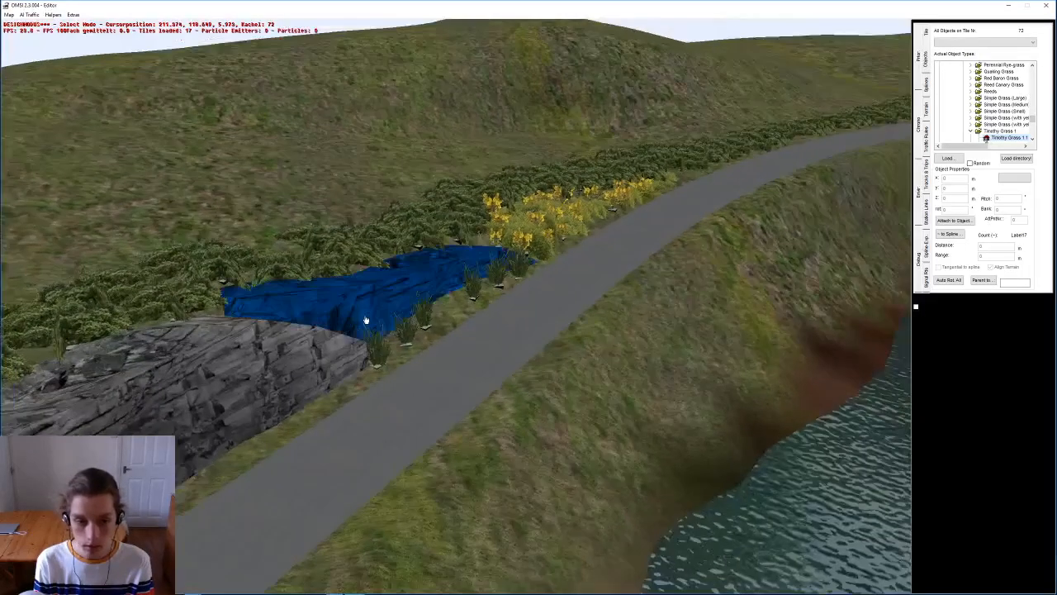
click(405, 343)
key(Delete)
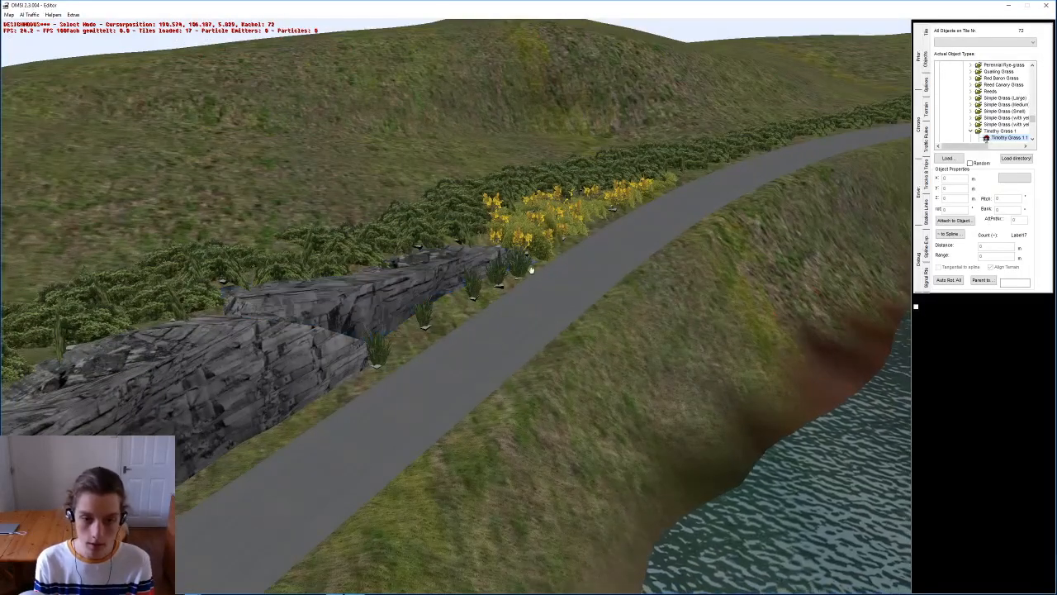
click(506, 286)
Step: Place Timothy Grass 1 1 clumps along the top edge of the rock's low end, in front of the dark bushes
scroll(529, 261, up, 4)
key(g)
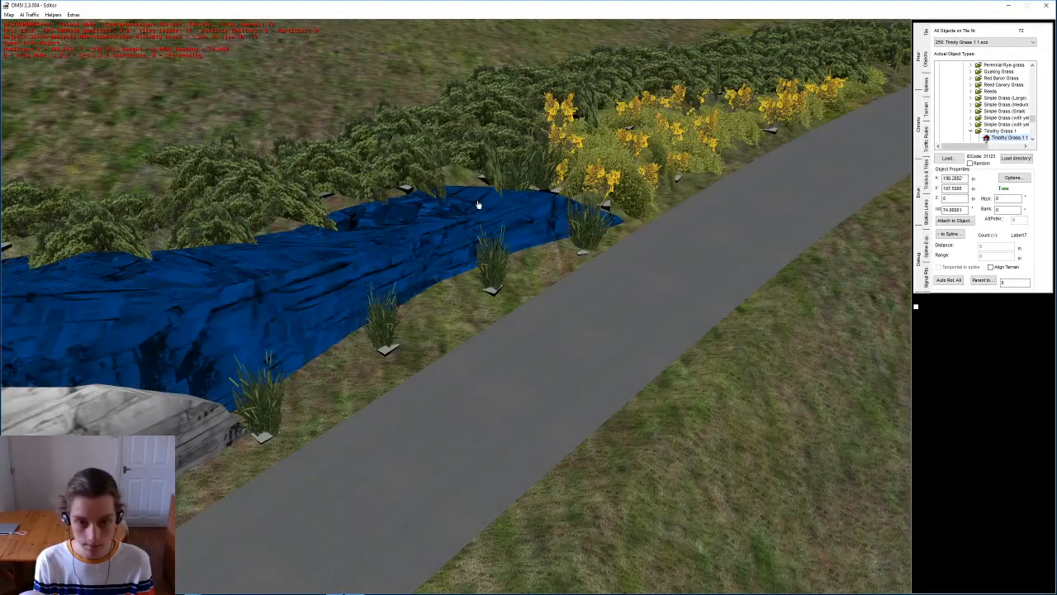
click(454, 189)
click(478, 198)
click(425, 215)
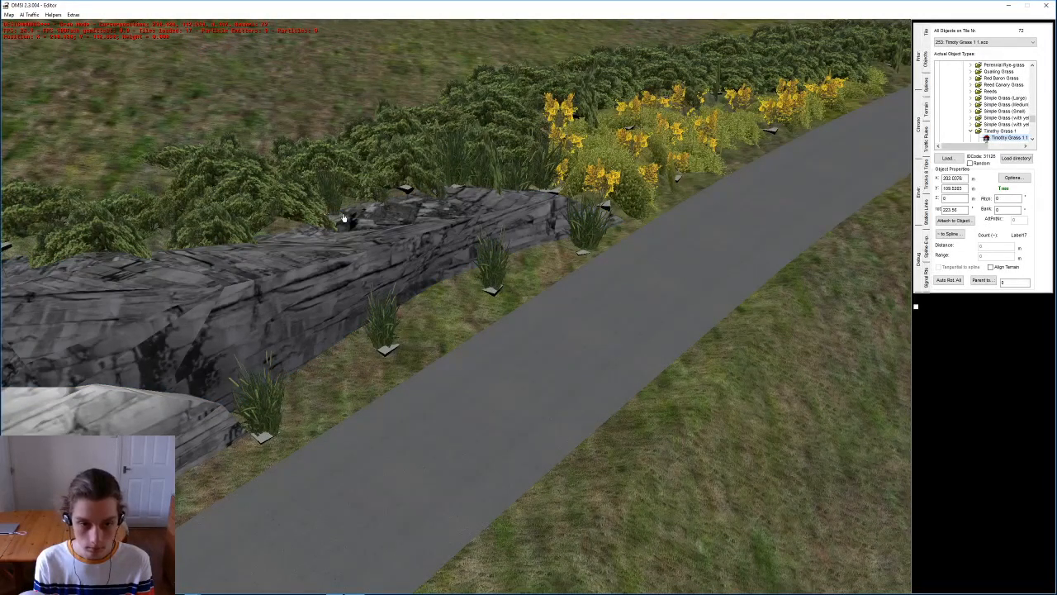
click(404, 211)
click(397, 212)
Step: Continue the Timothy Grass 1 1 clumps behind the taller part of the rock, to about X 223.1 m, Y 124.0 m
click(358, 211)
key(n)
click(231, 243)
key(n)
click(181, 253)
middle_drag(182, 253, 390, 227)
middle_drag(616, 365, 285, 174)
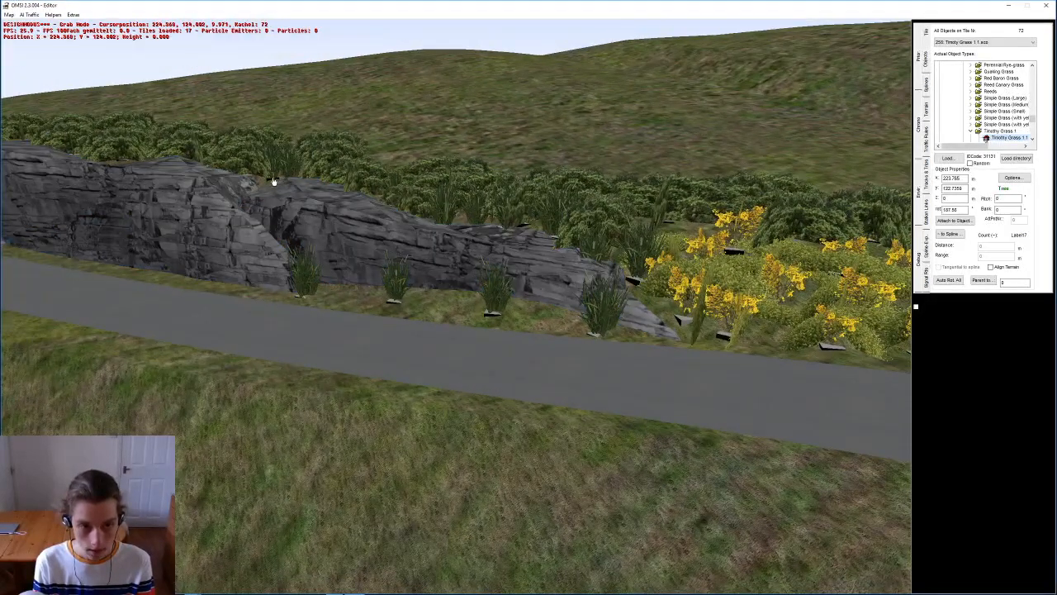
click(269, 182)
Step: Place Timothy Grass 2 2 clumps among the pale grasses and yellow bushes in the bare planting bed farther along the road
middle_drag(606, 437, 658, 304)
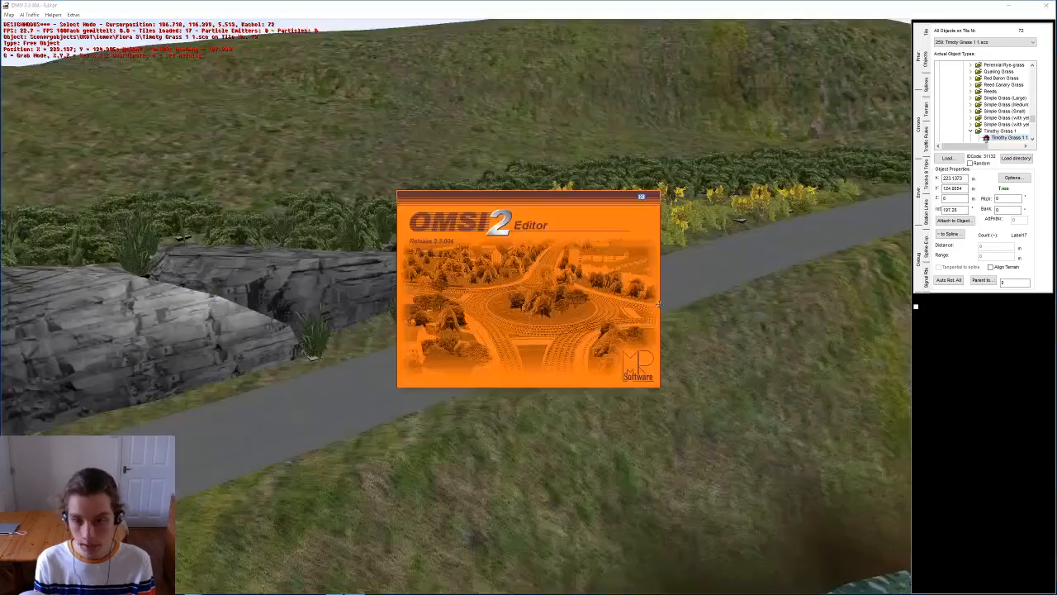
middle_drag(683, 242, 404, 372)
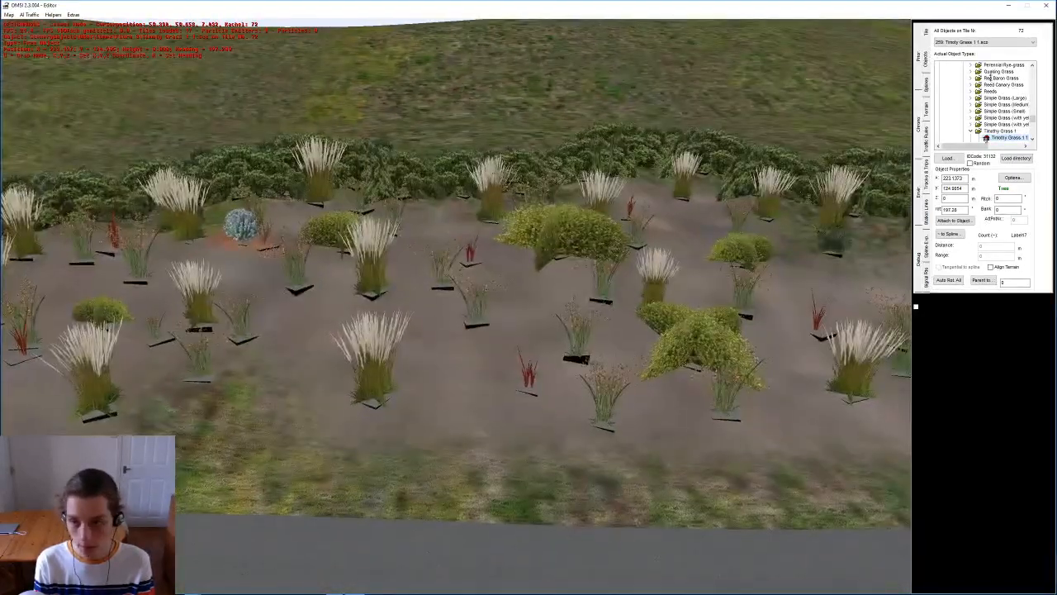
click(432, 388)
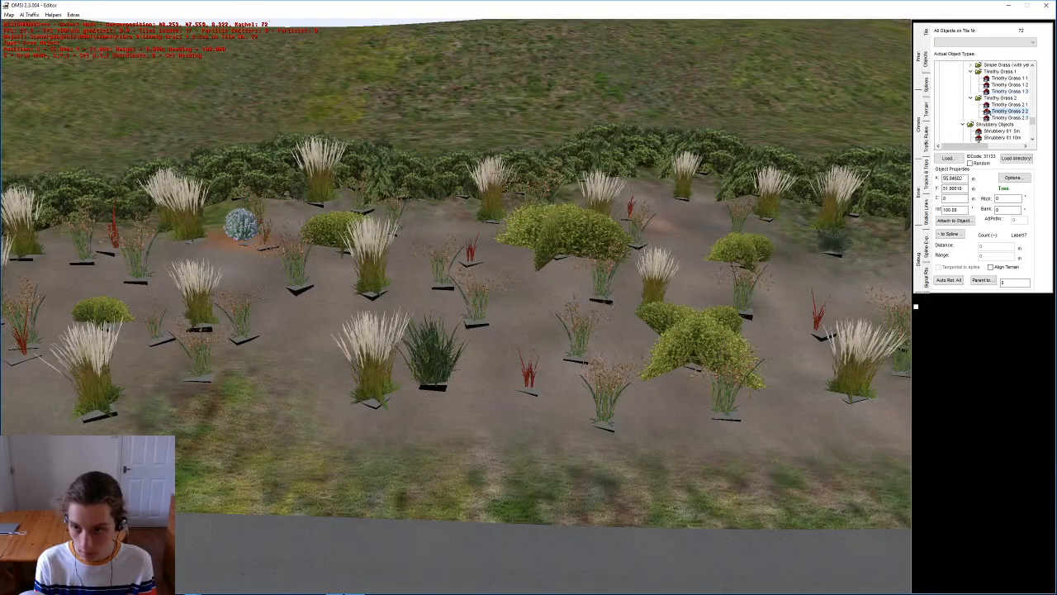
click(1007, 111)
scroll(543, 371, up, 3)
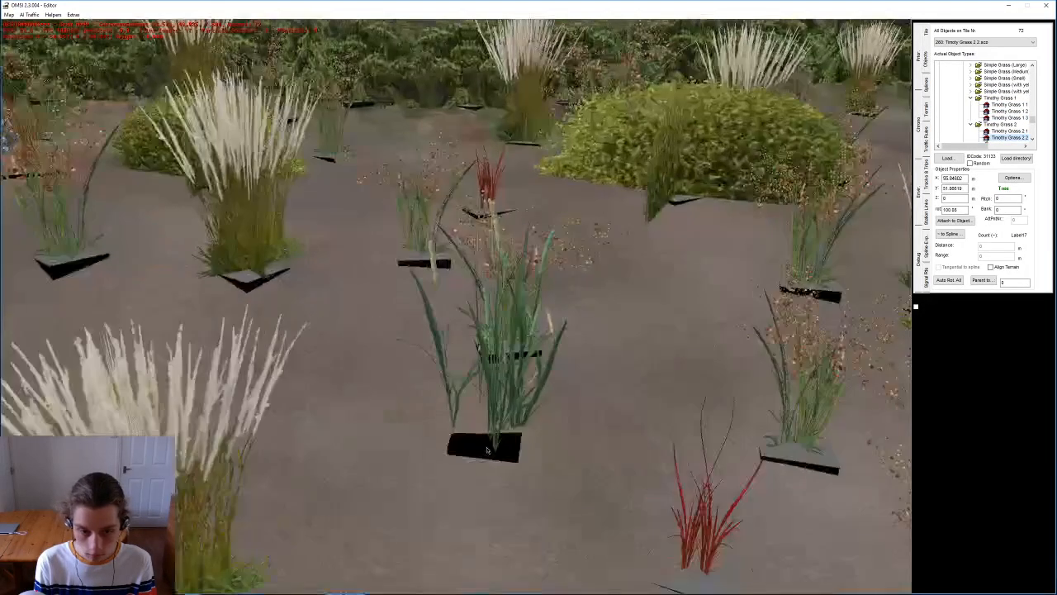
scroll(580, 348, down, 5)
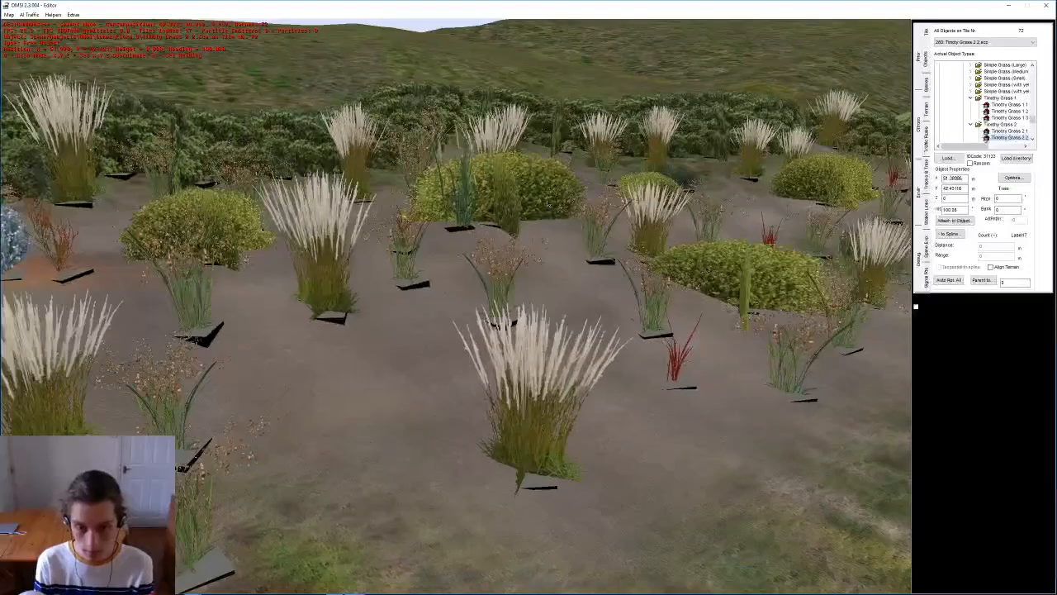
scroll(710, 209, down, 5)
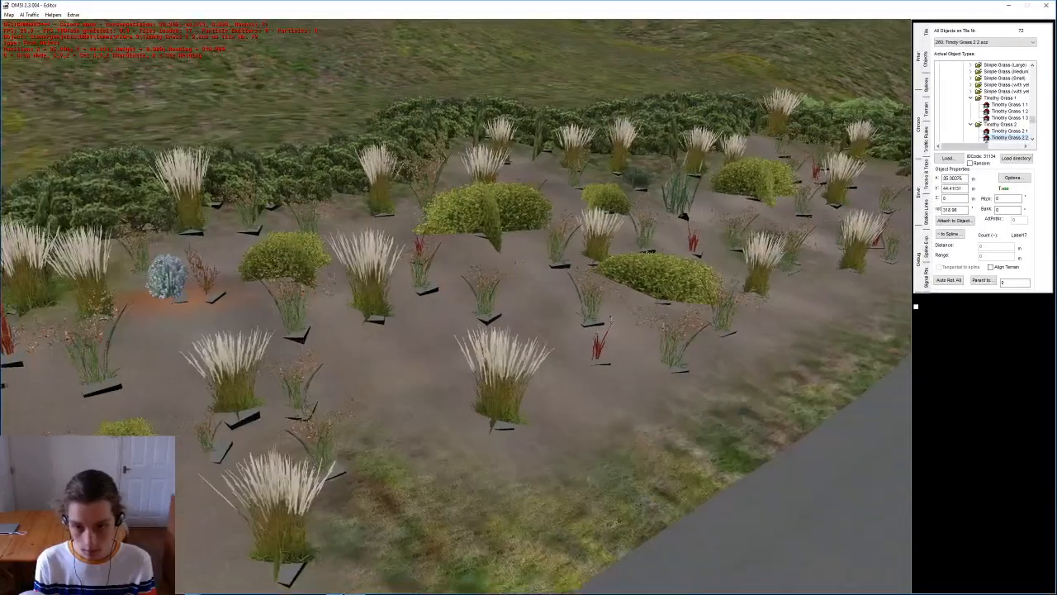
Step: Add a Timothy Grass 2 1 clump mid-bed and a Timothy Grass 2 3 clump near the blue shrub
click(483, 359)
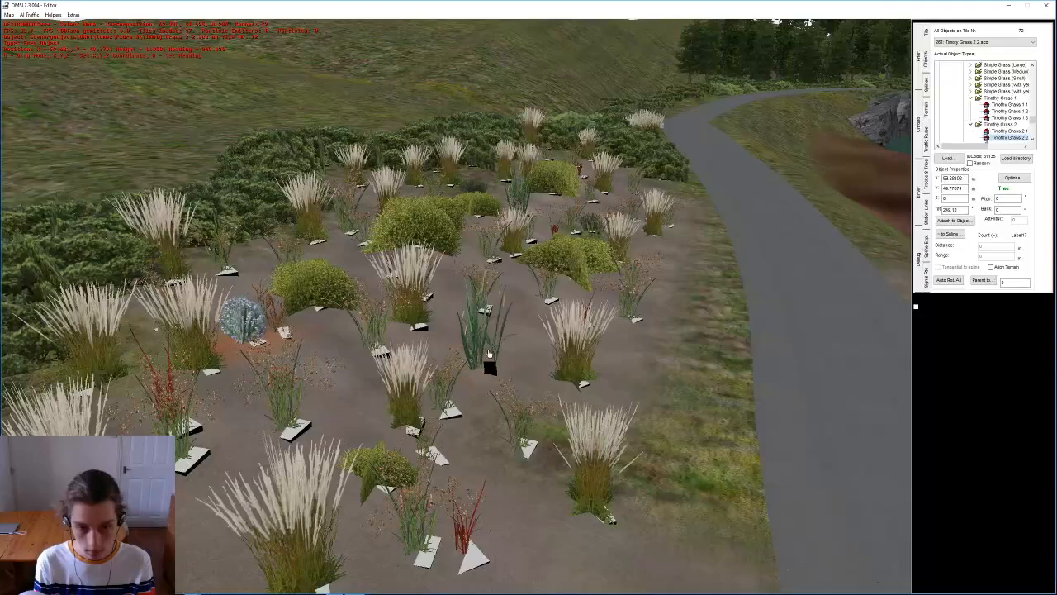
scroll(488, 348, down, 3)
scroll(488, 348, up, 3)
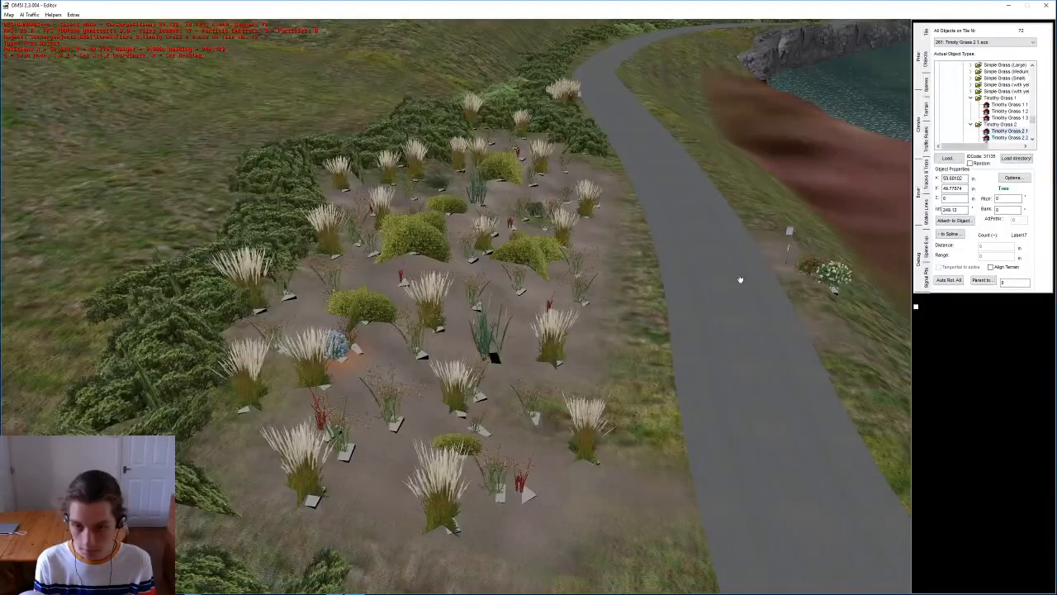
click(740, 280)
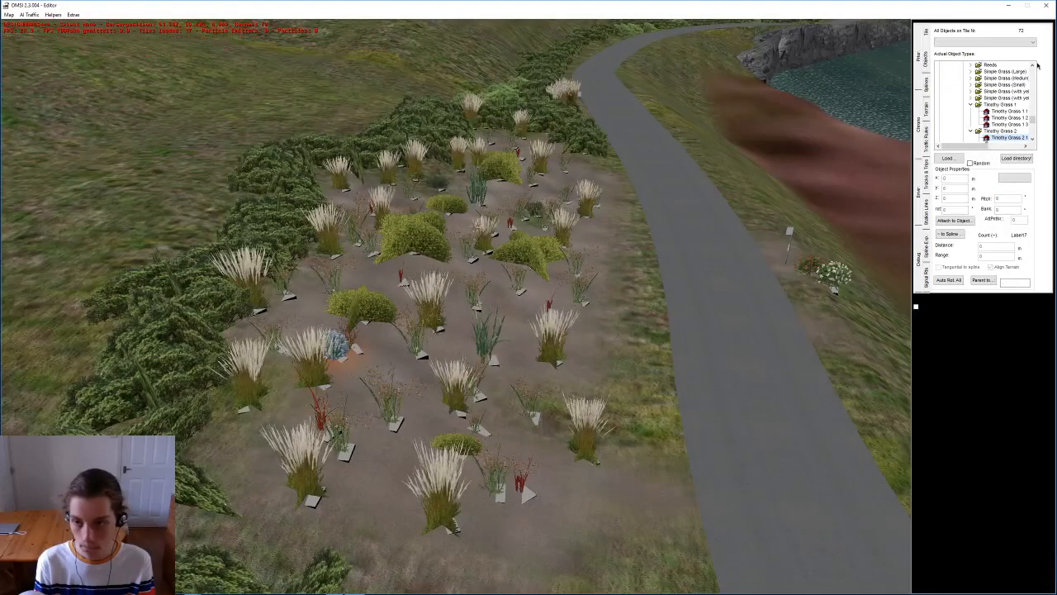
scroll(1023, 92, down, 3)
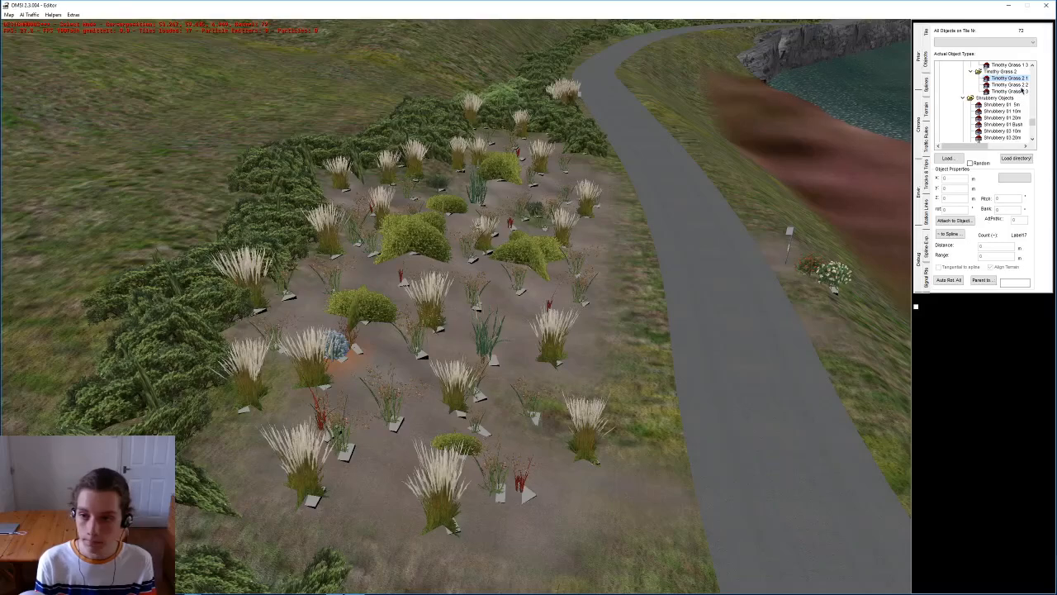
click(363, 370)
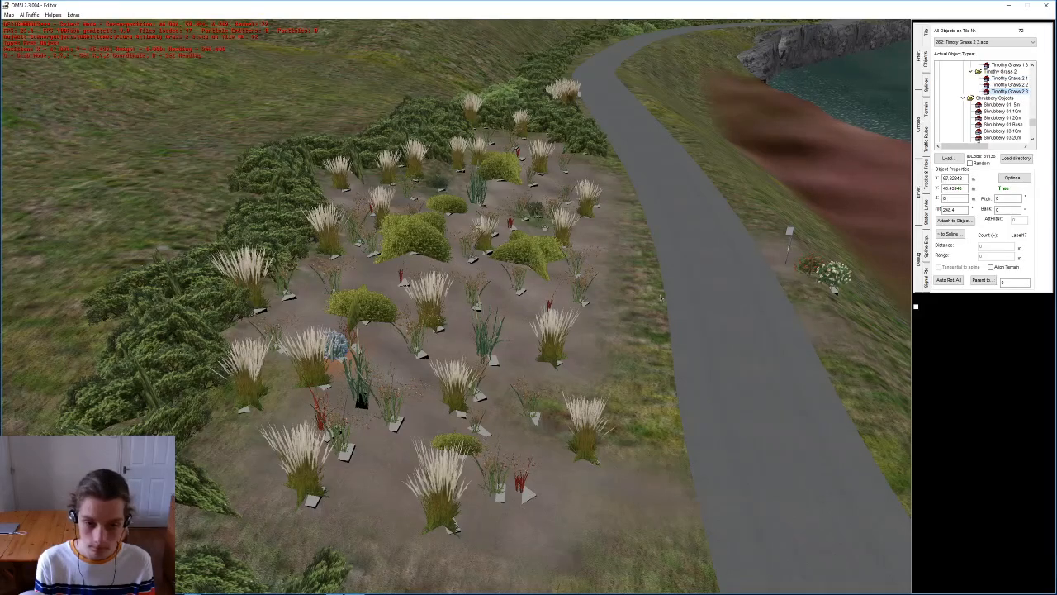
Step: Place Timothy Grass 1 3 clumps along the inland edge and toward the far end of the roadside planting bed
scroll(1008, 104, up, 3)
click(1007, 124)
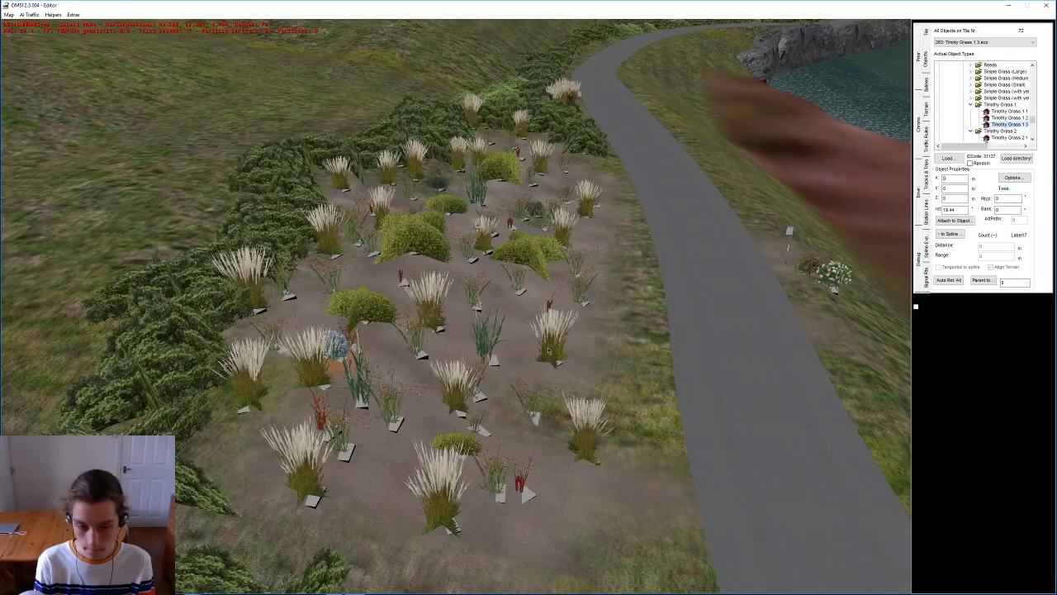
click(235, 483)
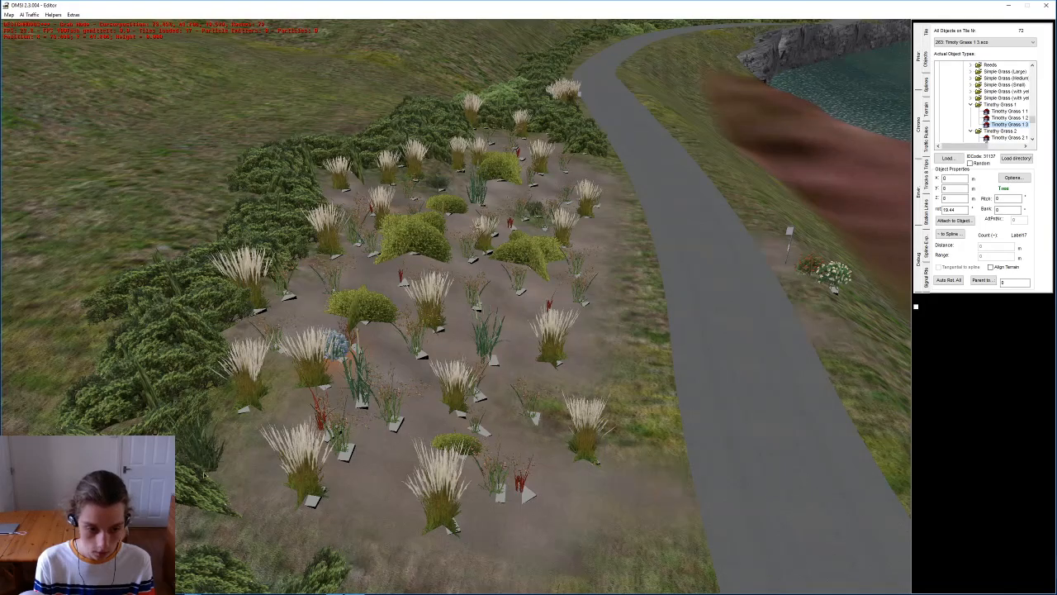
click(324, 216)
key(Up)
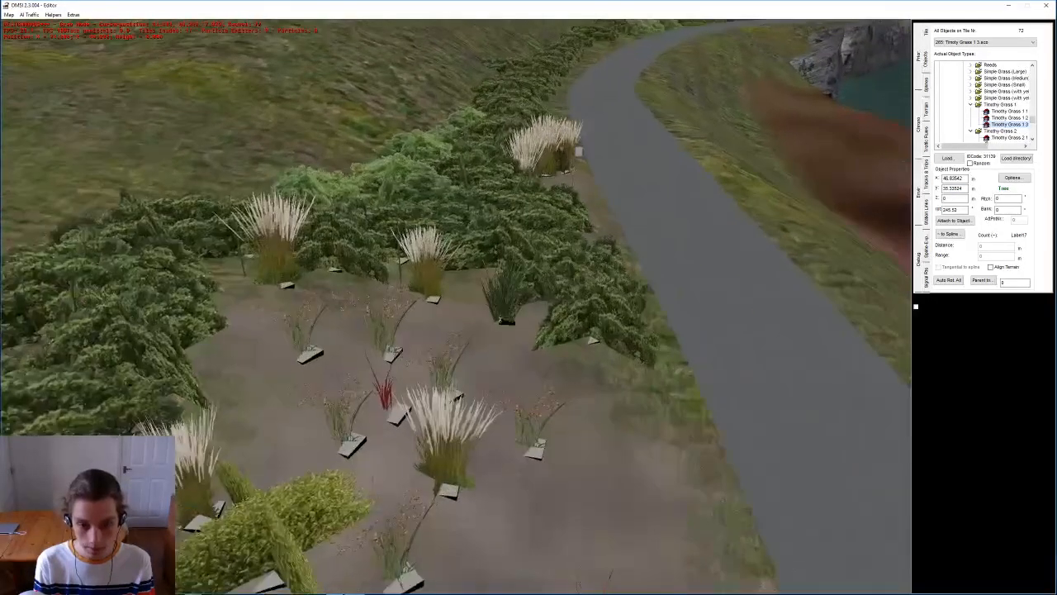
click(448, 489)
middle_drag(449, 489, 565, 347)
key(n)
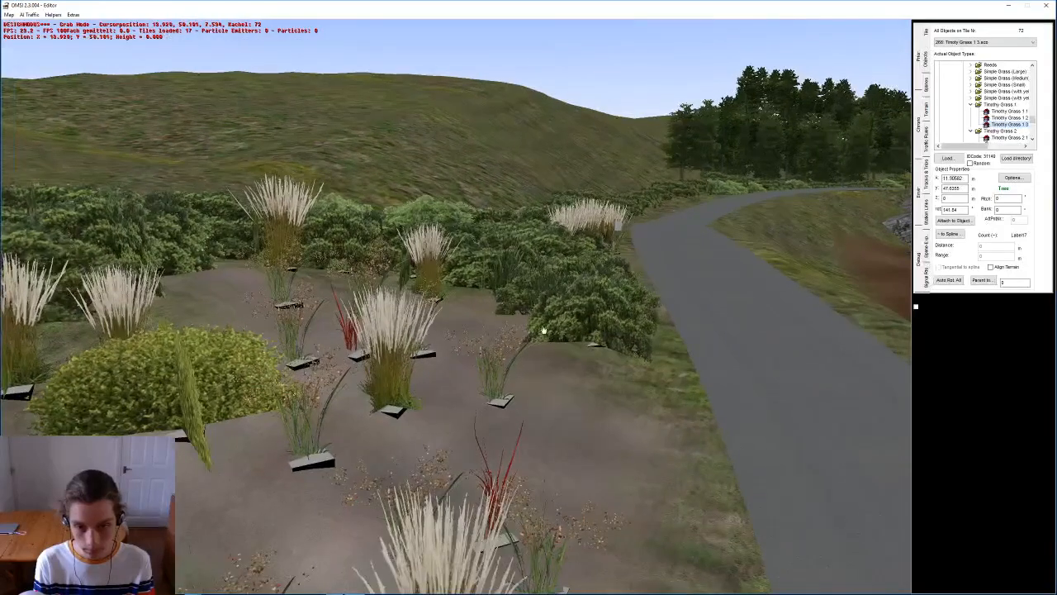
Step: Continue the Timothy Grass 1 3 clumps among the dark bushes past the bed's far end and save the map
click(467, 294)
scroll(393, 272, up, 2)
click(393, 271)
click(223, 267)
click(375, 203)
scroll(470, 371, down, 3)
middle_drag(470, 371, 437, 356)
click(465, 349)
key(Escape)
middle_drag(417, 427, 497, 401)
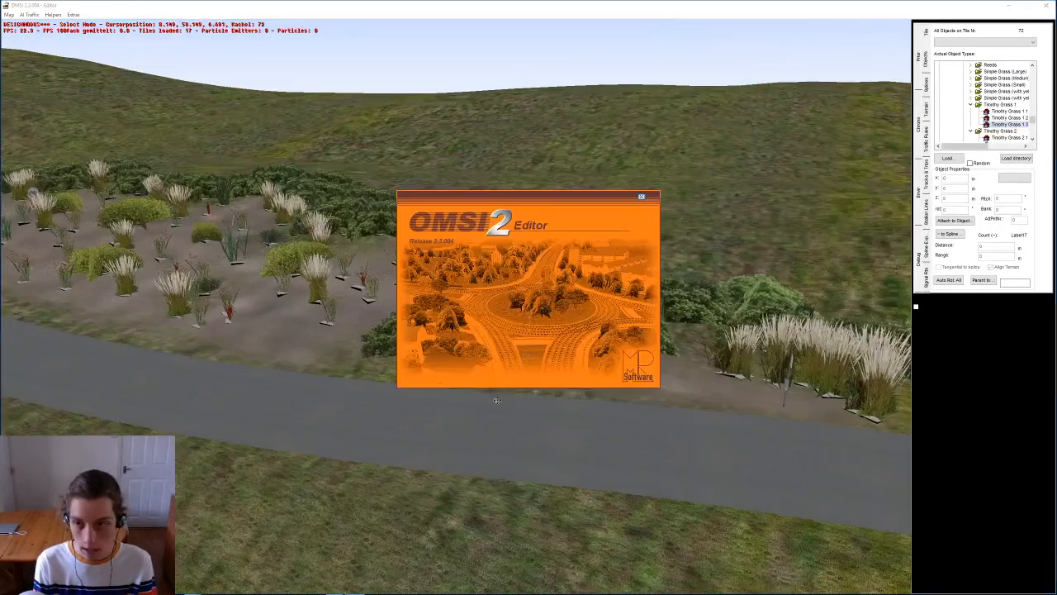
Step: Place a UK Route Helper Bus Stop on the road beside the stop with pale grasses, at a heading of about 256.5°
scroll(1031, 130, down, 5)
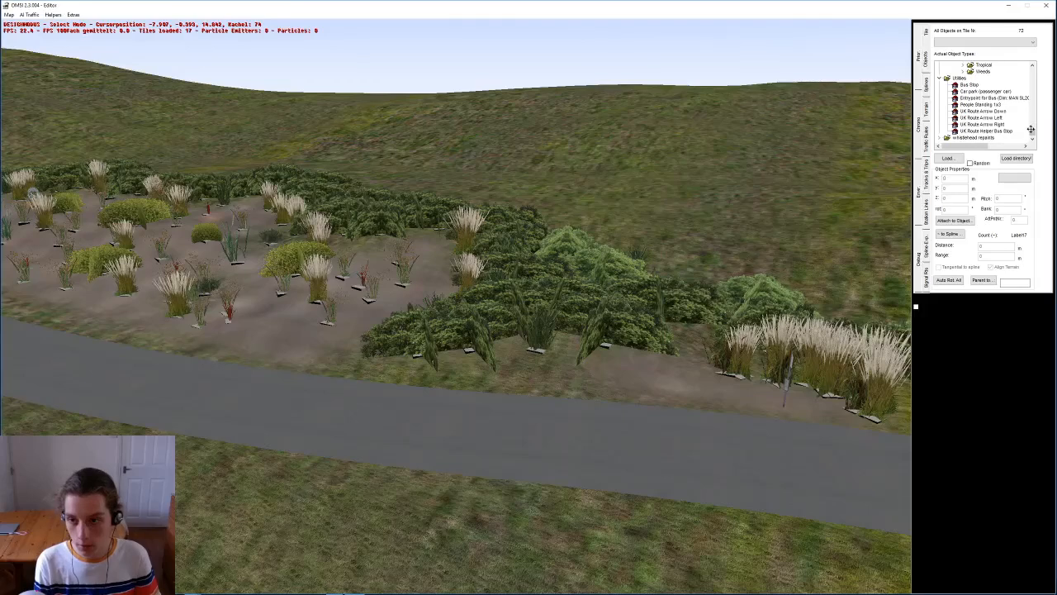
click(991, 130)
middle_drag(631, 415, 462, 361)
click(463, 361)
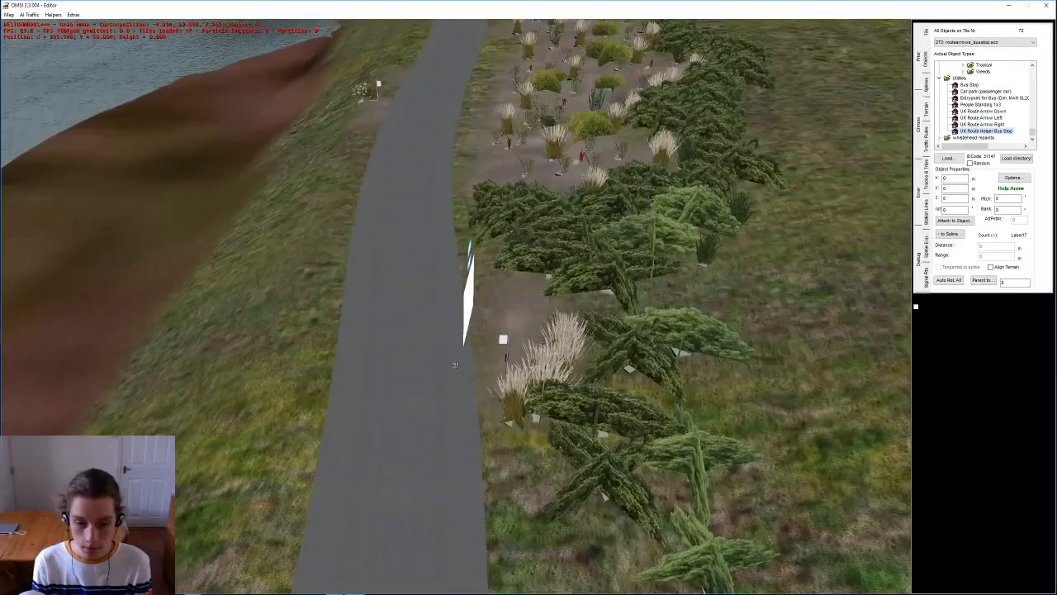
drag(463, 361, 619, 364)
middle_drag(618, 367, 1029, 145)
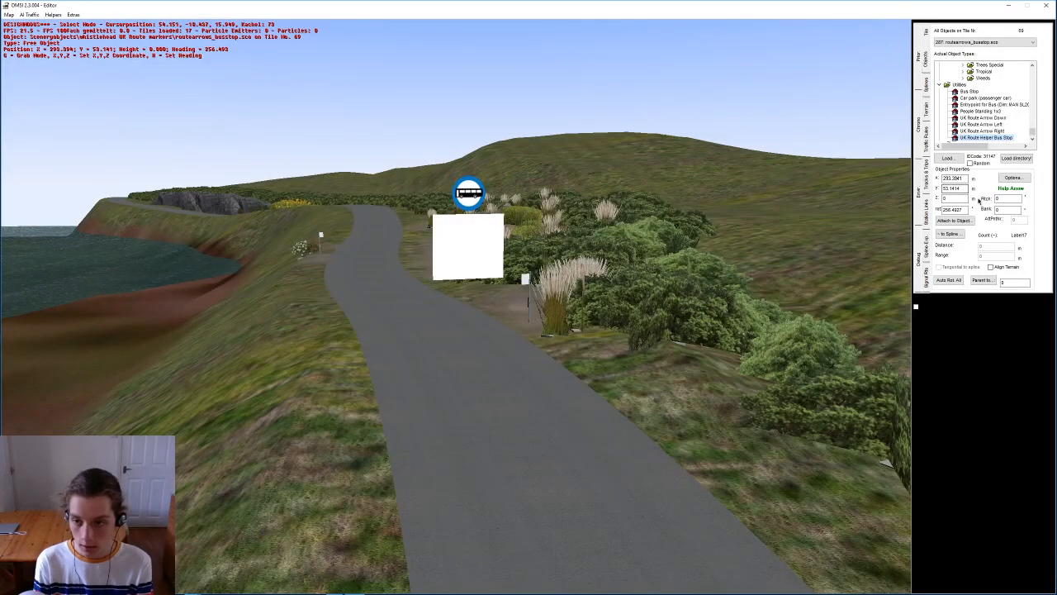
Step: Set the route helper bus stop's Z height to 1.5 m
click(954, 199)
text(1)
middle_drag(741, 184, 705, 218)
text(21)
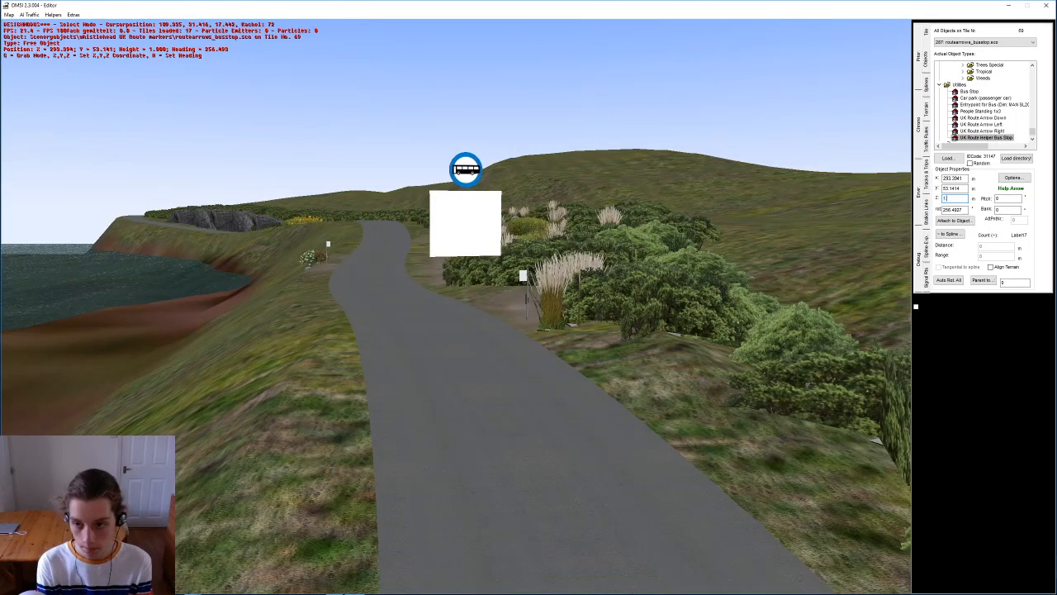
text(.5)
key(Return)
Step: Label the route helper bus stop with the route number and "Beach" on separate lines
click(1027, 179)
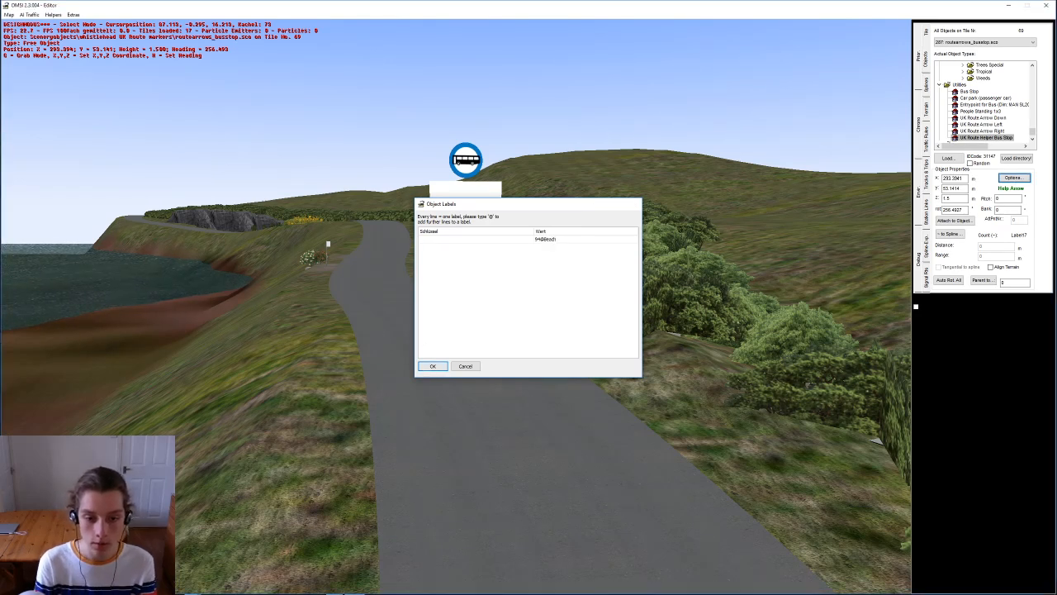
click(428, 366)
Step: Place a second UK Route Helper Bus Stop on the road beside the opposite stop near the flowering bushes
scroll(425, 370, up, 5)
middle_drag(458, 381, 502, 195)
right_drag(502, 195, 425, 413)
mouse_move(378, 188)
right_down()
mouse_move(348, 247)
mouse_move(398, 350)
right_up()
click(446, 394)
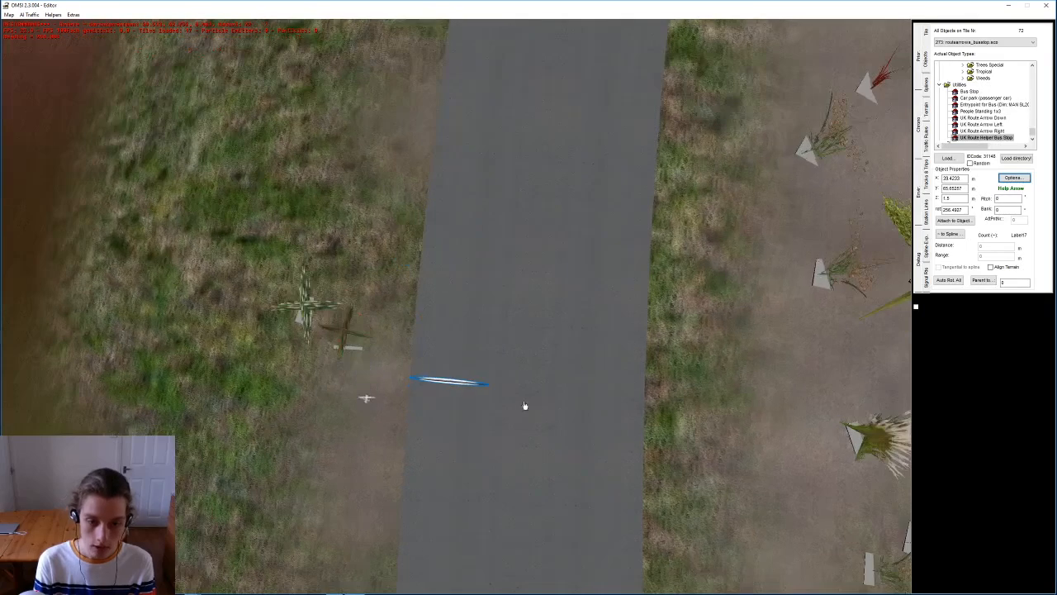
right_drag(265, 390, 310, 344)
middle_drag(309, 344, 370, 217)
scroll(373, 181, up, 2)
Step: Fill in the object label of the Generic Bus Stop Flag beside the flowering bushes
click(498, 193)
click(498, 195)
middle_drag(498, 194, 499, 161)
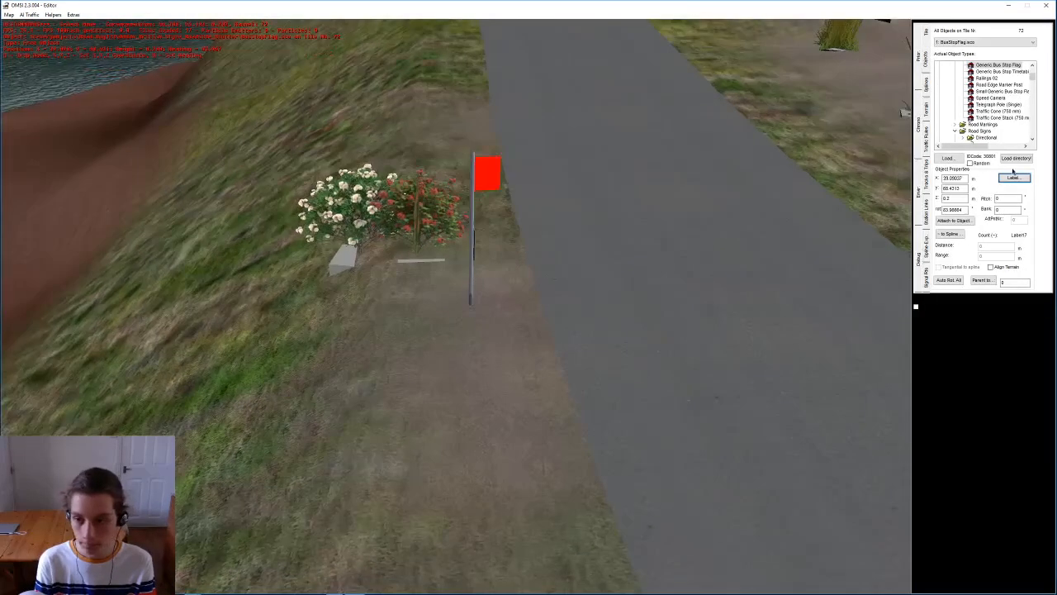
click(1013, 176)
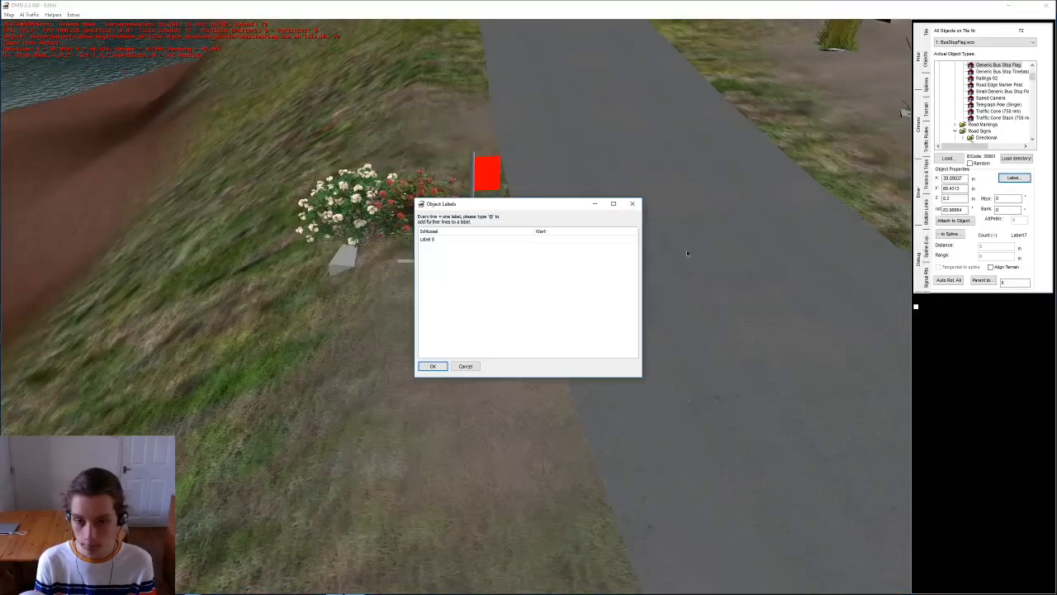
click(431, 365)
click(429, 358)
Step: Fill in the object label of the other Generic Bus Stop Flag, in front of the pale grasses
middle_drag(429, 358, 577, 308)
right_drag(577, 307, 583, 9)
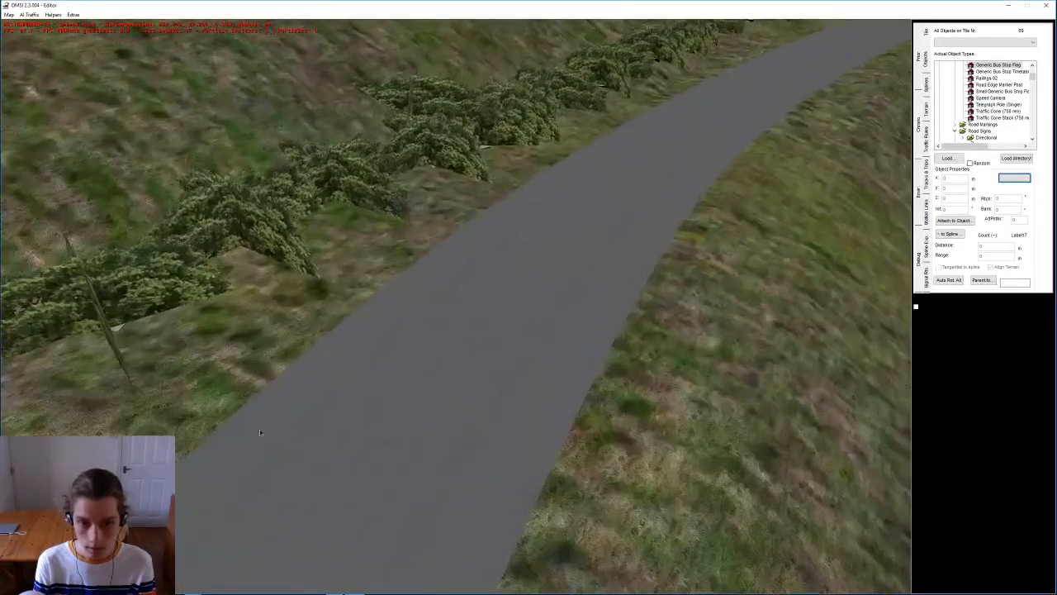
middle_drag(260, 432, 372, 463)
right_drag(372, 462, 359, 286)
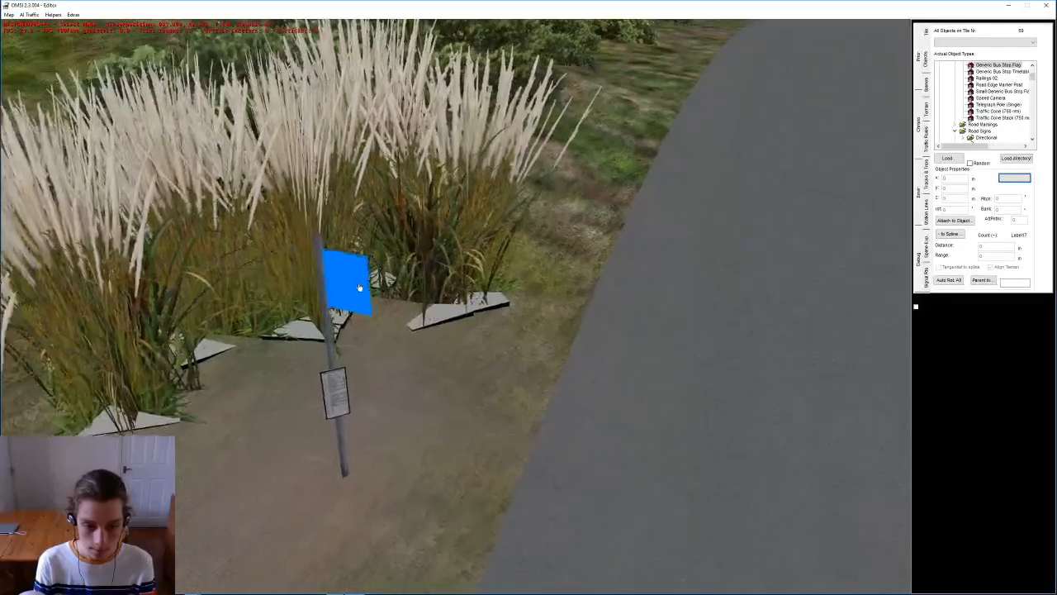
click(359, 287)
click(1014, 178)
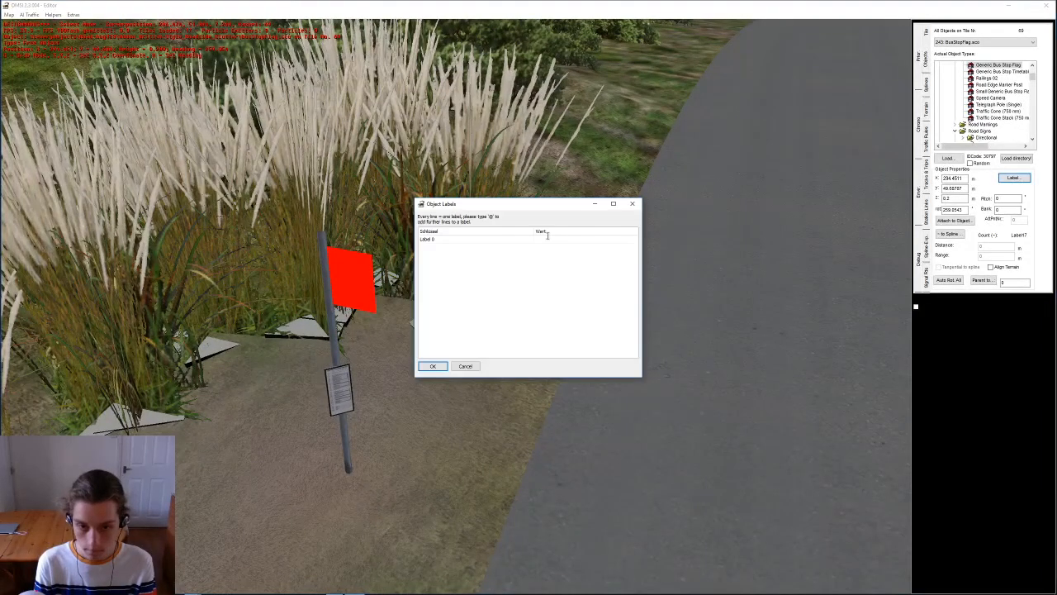
click(441, 366)
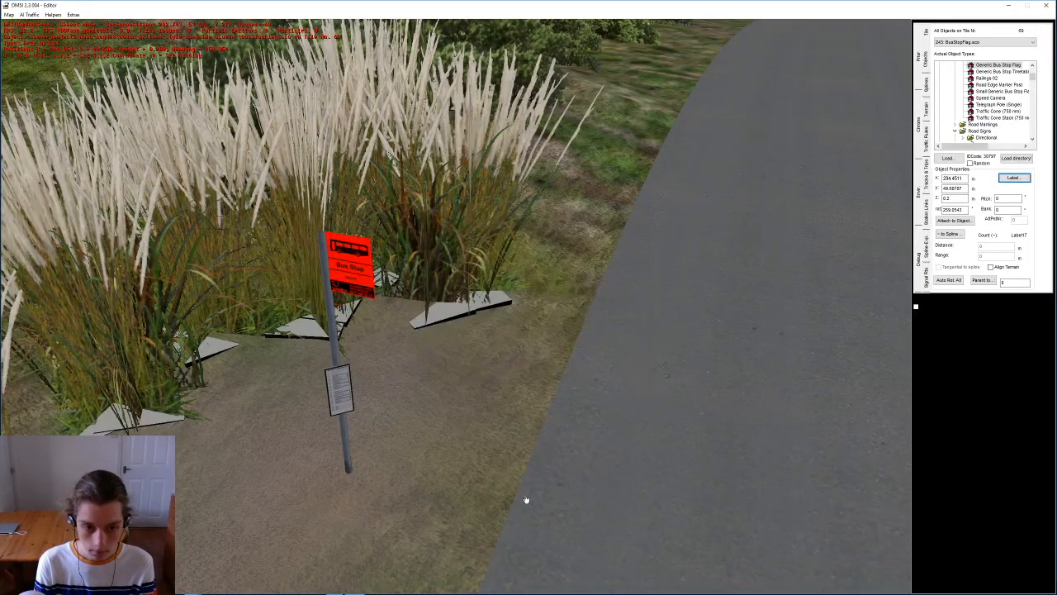
click(523, 500)
Step: Check the lettering on the bus stop flag up close and save the map
middle_drag(524, 501, 541, 488)
right_drag(541, 487, 606, 373)
middle_drag(606, 373, 608, 381)
key(ctrl+s)
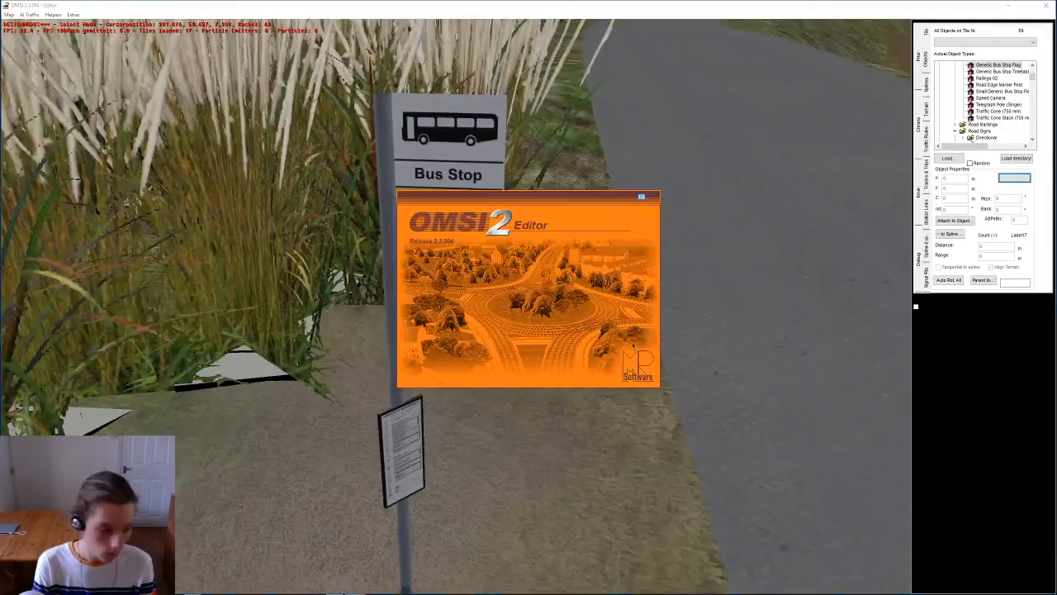
Step: Place a People Standing 1x3 object on the bare ground beside the bus stop with the pale grasses
right_drag(597, 365, 569, 289)
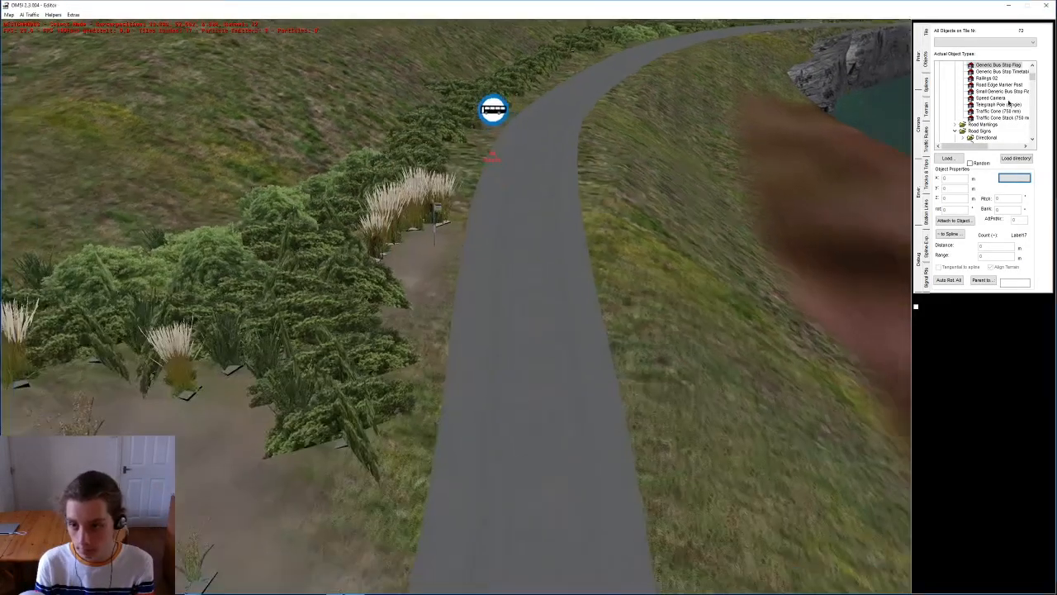
scroll(1007, 103, down, 3)
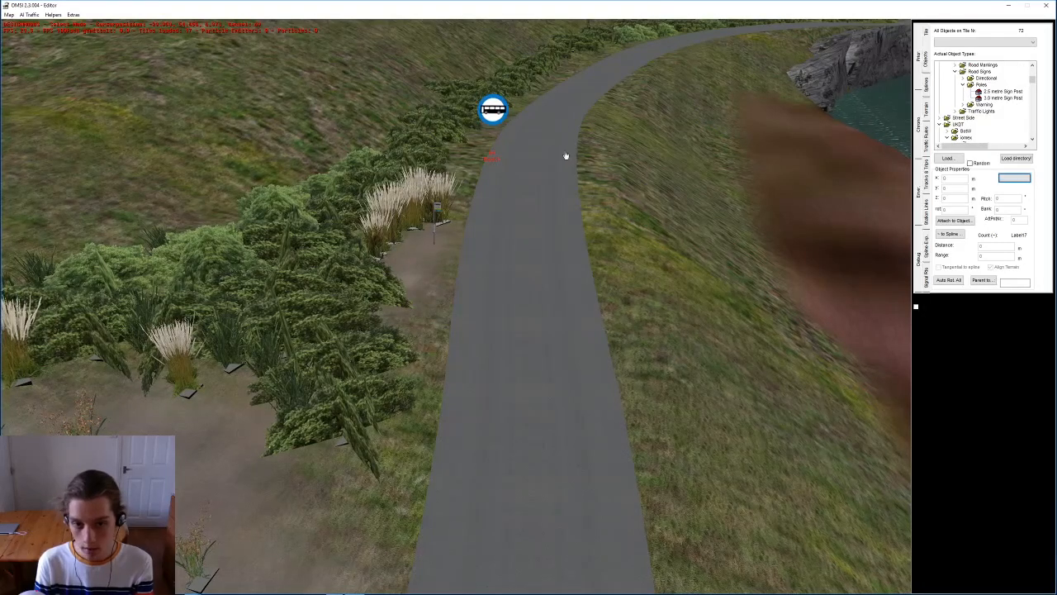
click(496, 160)
click(762, 248)
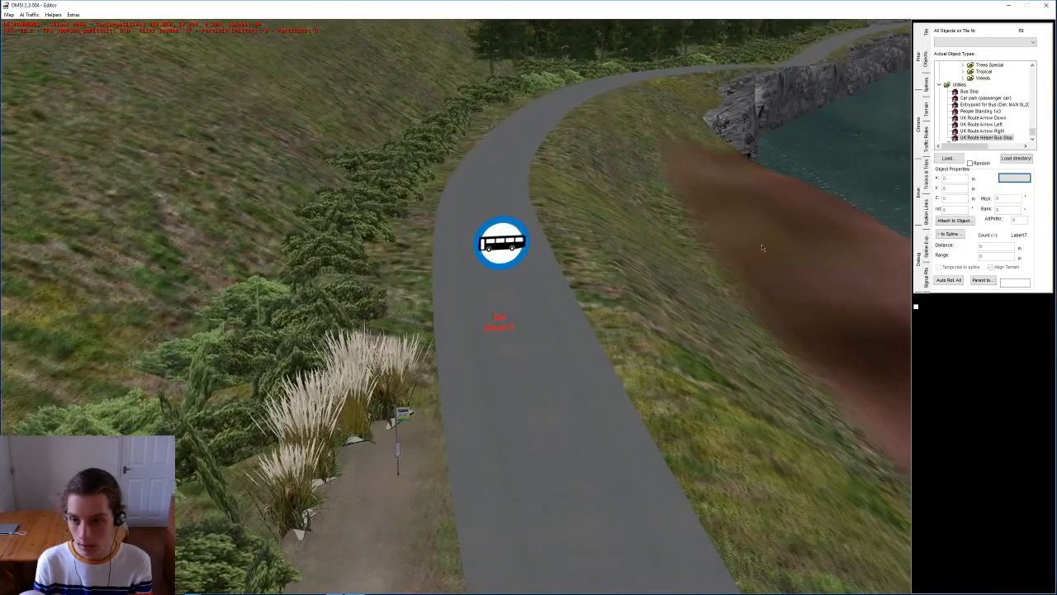
click(1000, 112)
key(Down)
middle_drag(471, 335, 425, 346)
click(424, 346)
Step: Rotate the People Standing 1x3 object parallel to the road, about 259.8°, and shift it next to the bus stop pole
right_drag(422, 361, 503, 394)
middle_drag(502, 394, 463, 384)
key(r)
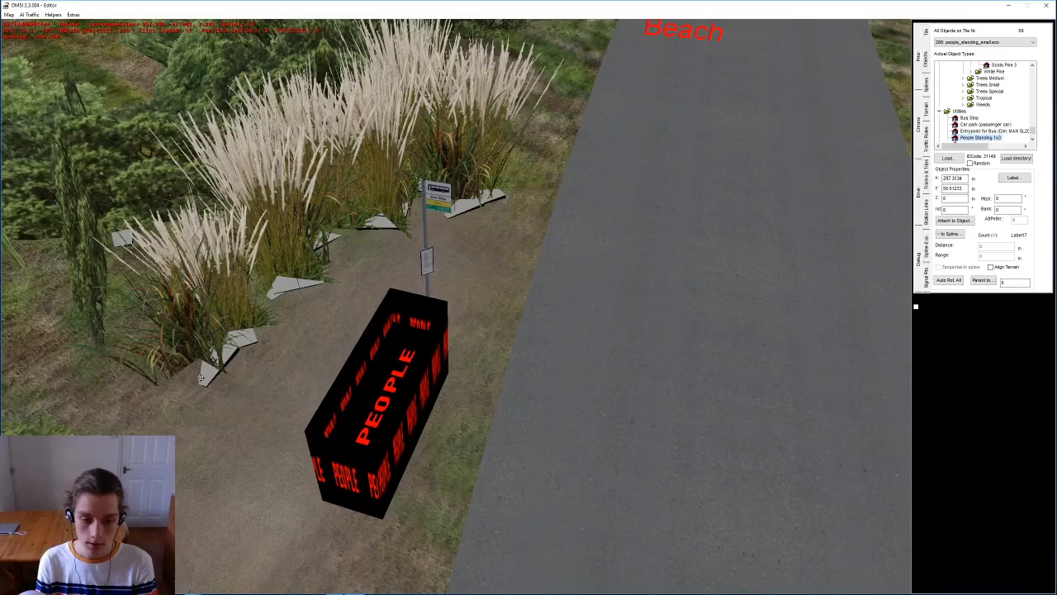
click(194, 383)
key(g)
click(408, 427)
Step: Label the People Standing 1x3 object "Beach"
middle_drag(408, 427, 441, 393)
click(1014, 177)
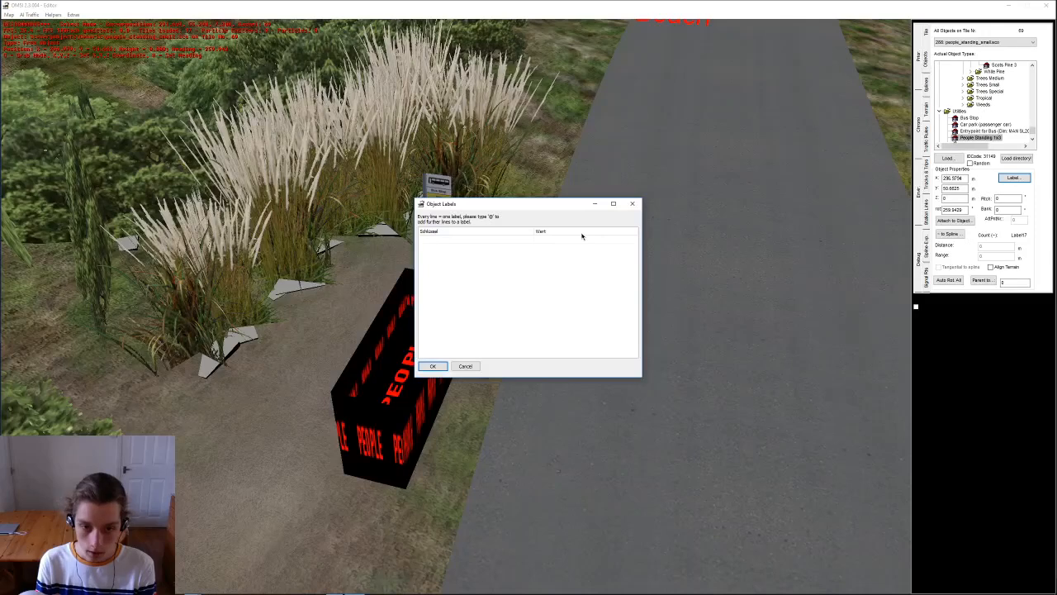
click(445, 366)
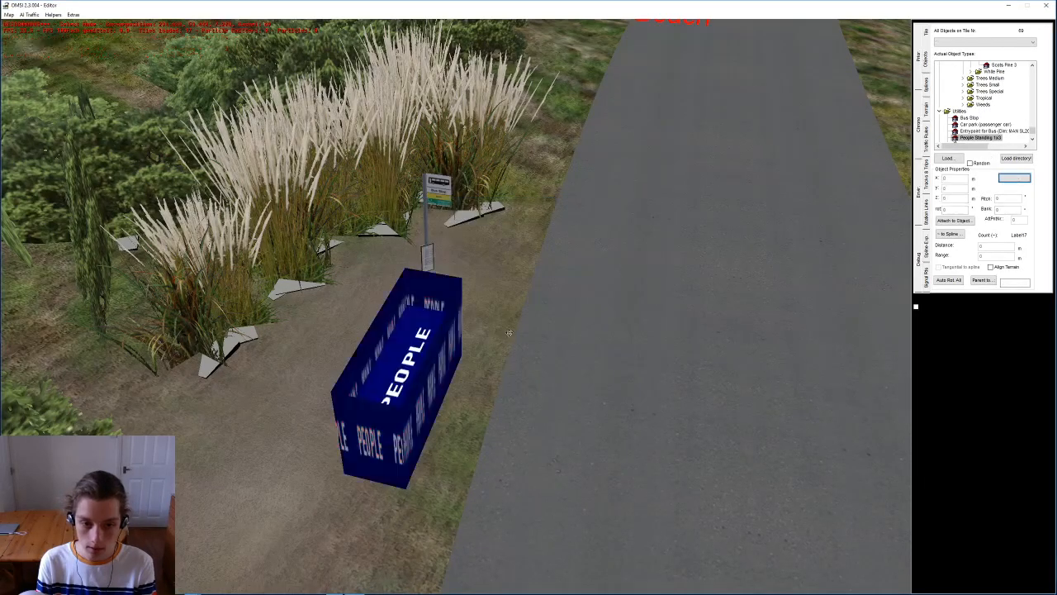
click(510, 335)
Step: Reopen the People Standing 1x3 object's label to check its value
middle_drag(509, 335, 581, 356)
right_drag(580, 356, 529, 202)
middle_drag(529, 203, 570, 181)
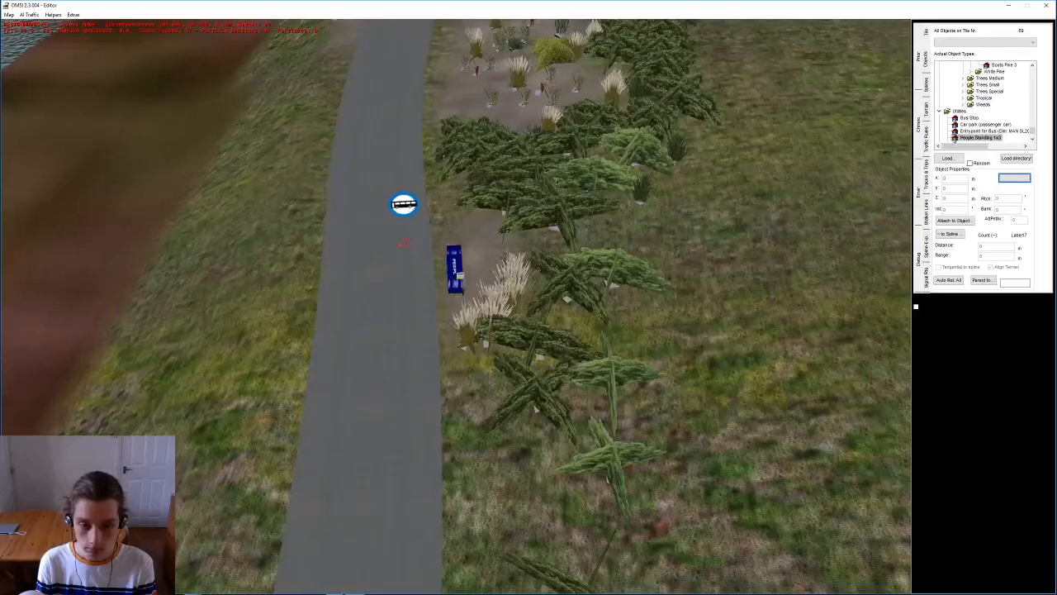
right_drag(512, 196, 497, 243)
click(462, 245)
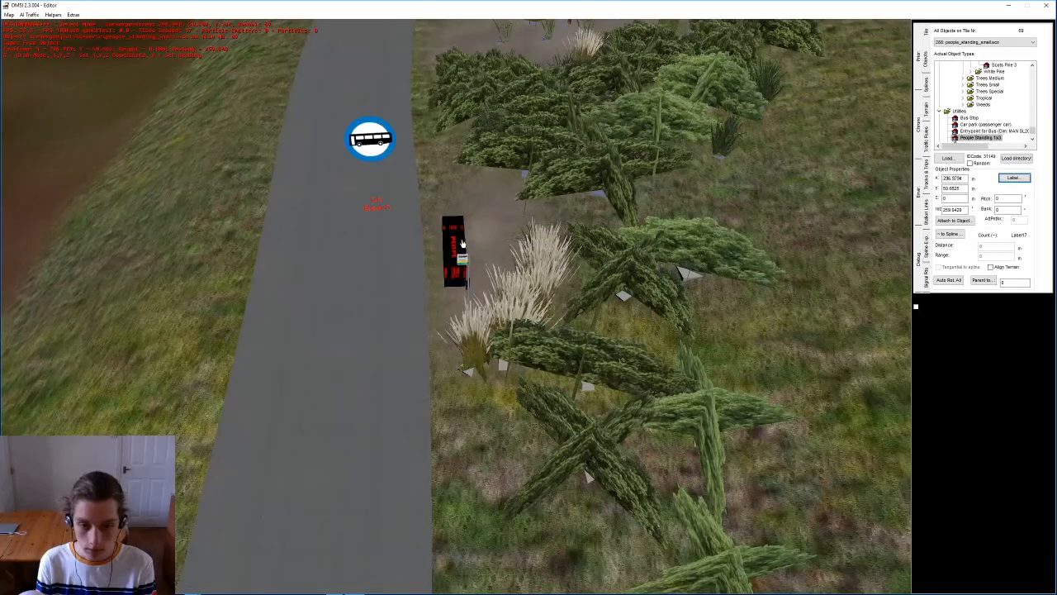
click(1021, 177)
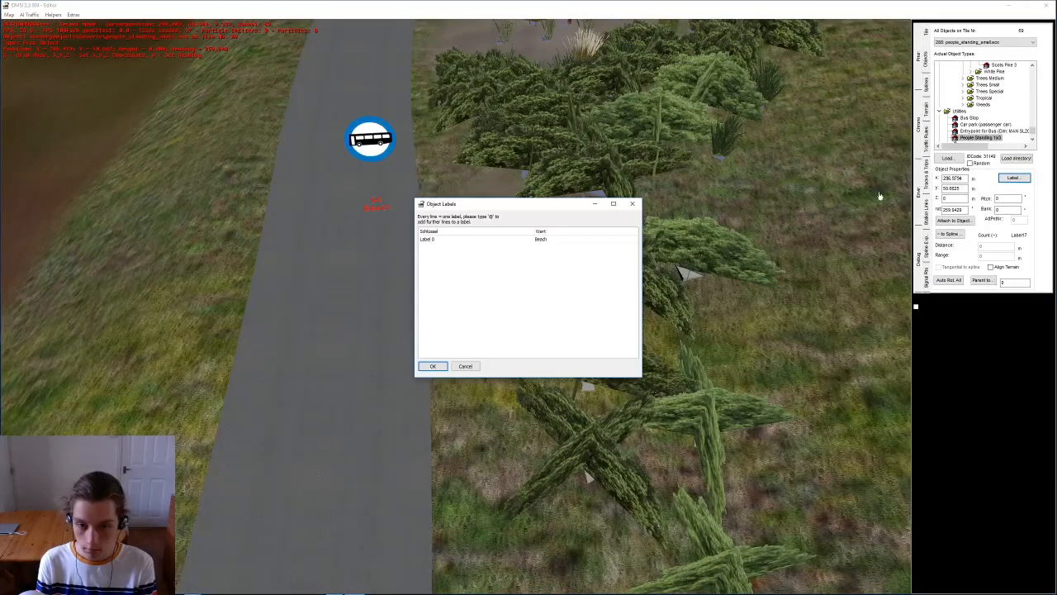
click(634, 204)
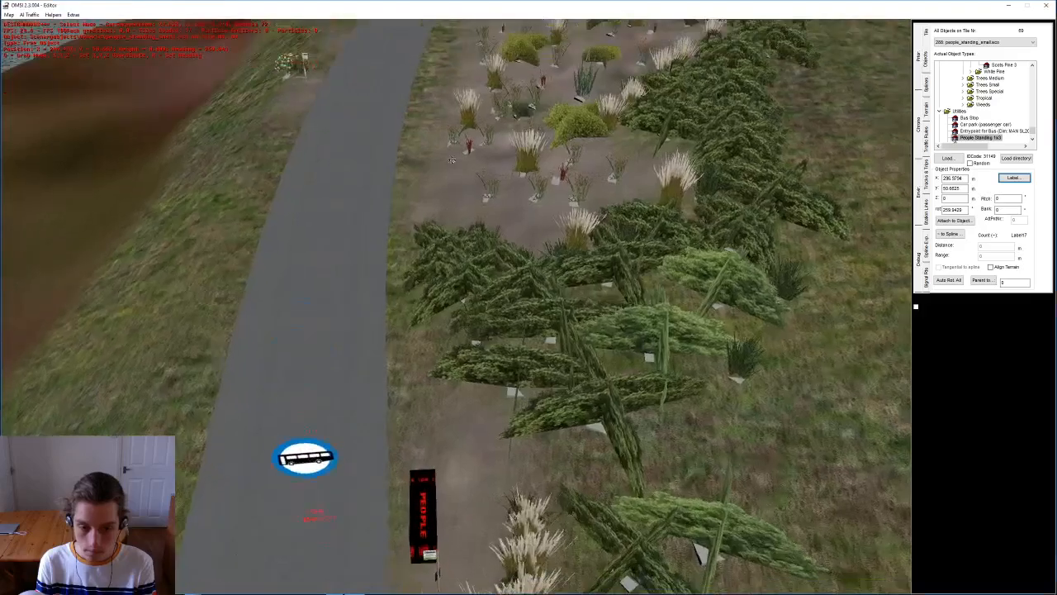
Step: Travel along the coast to the existing bus stop by the road junction and examine its People Standing object's label
middle_drag(453, 160, 452, 124)
scroll(627, 165, down, 5)
middle_drag(627, 165, 438, 157)
scroll(536, 162, down, 3)
key(c)
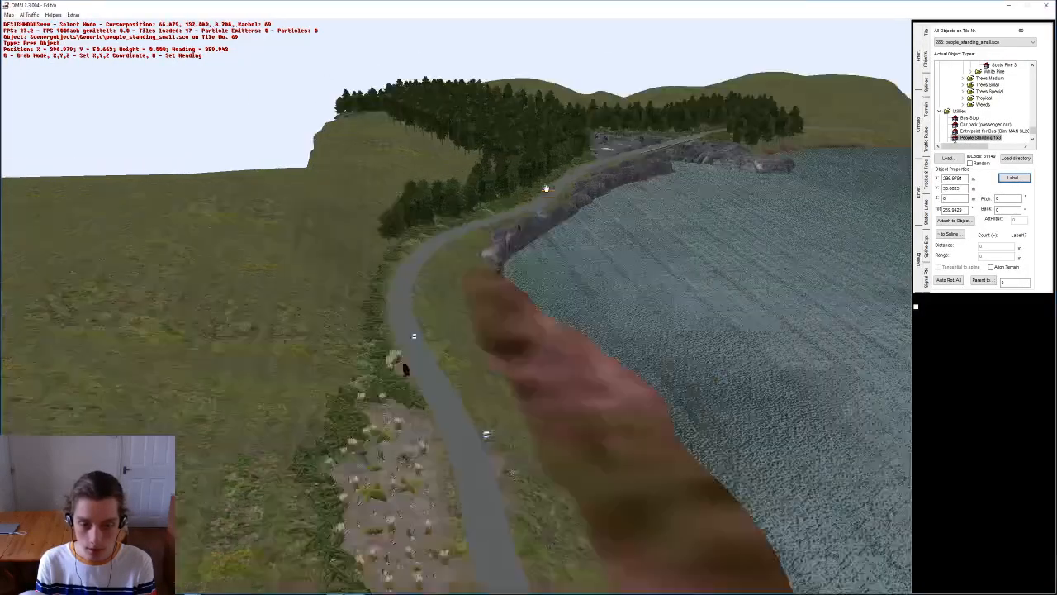
key(c)
key(c)
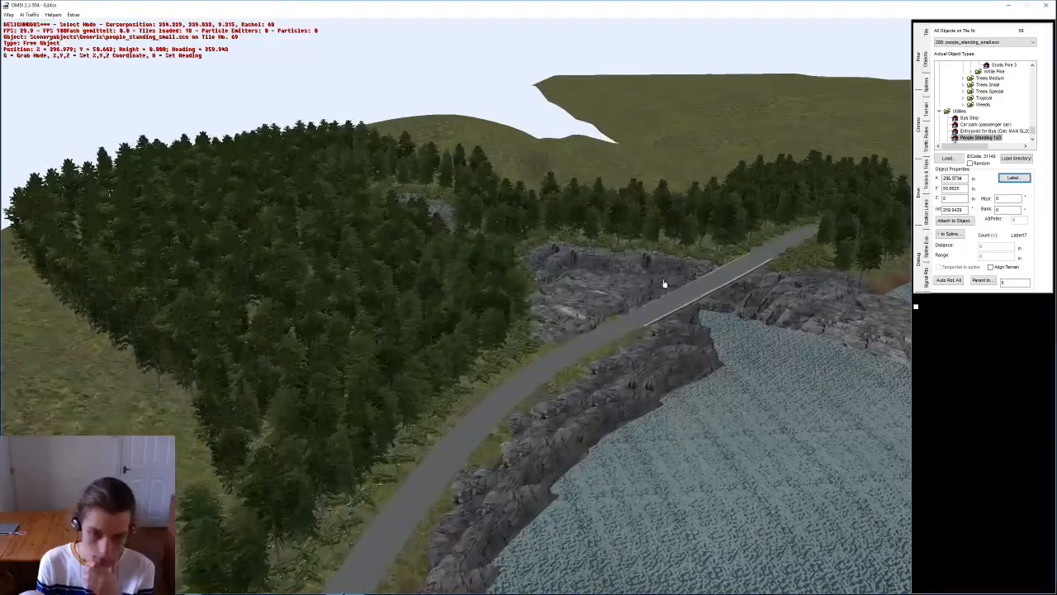
key(c)
key(c)
key(c)
key(c)
key(c)
key(c)
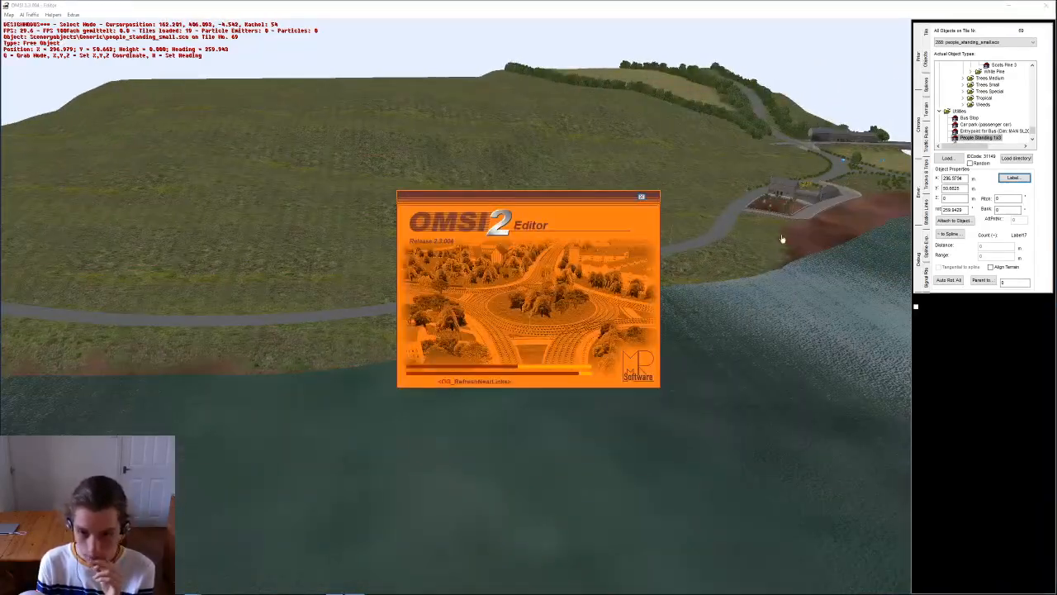
key(c)
key(c)
key(c)
key(c)
key(c)
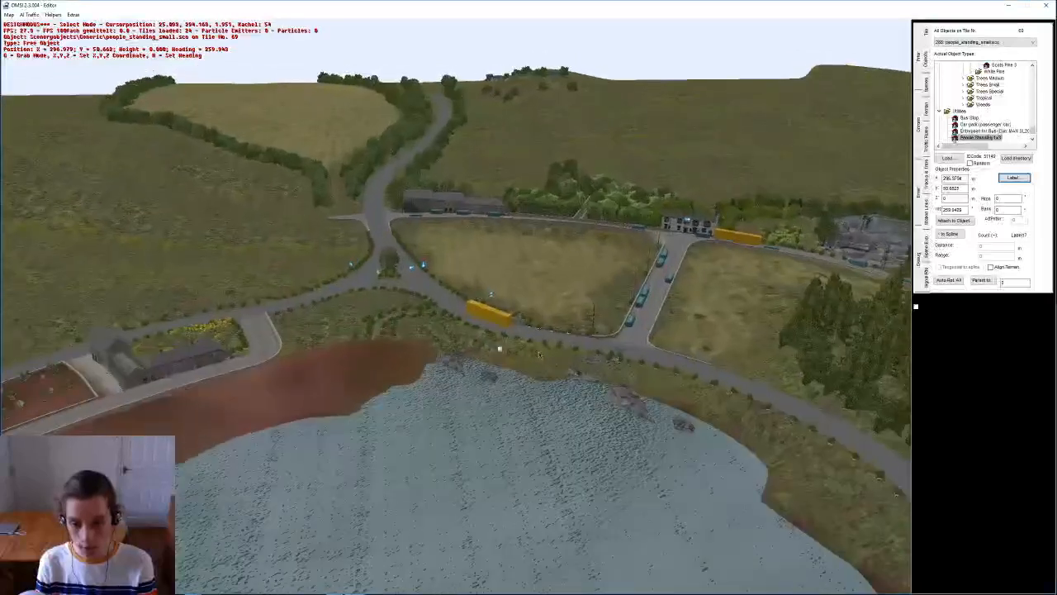
key(c)
key(c)
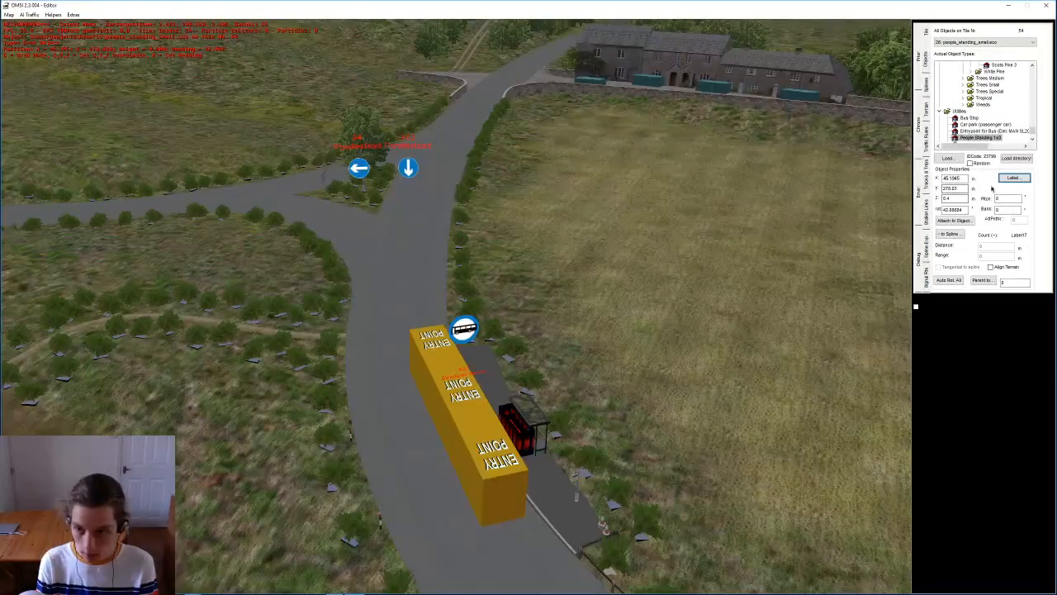
click(1006, 178)
click(632, 204)
Step: Travel back along the coast to the Beach bus stop and examine its People Standing object's label
right_drag(635, 234, 636, 318)
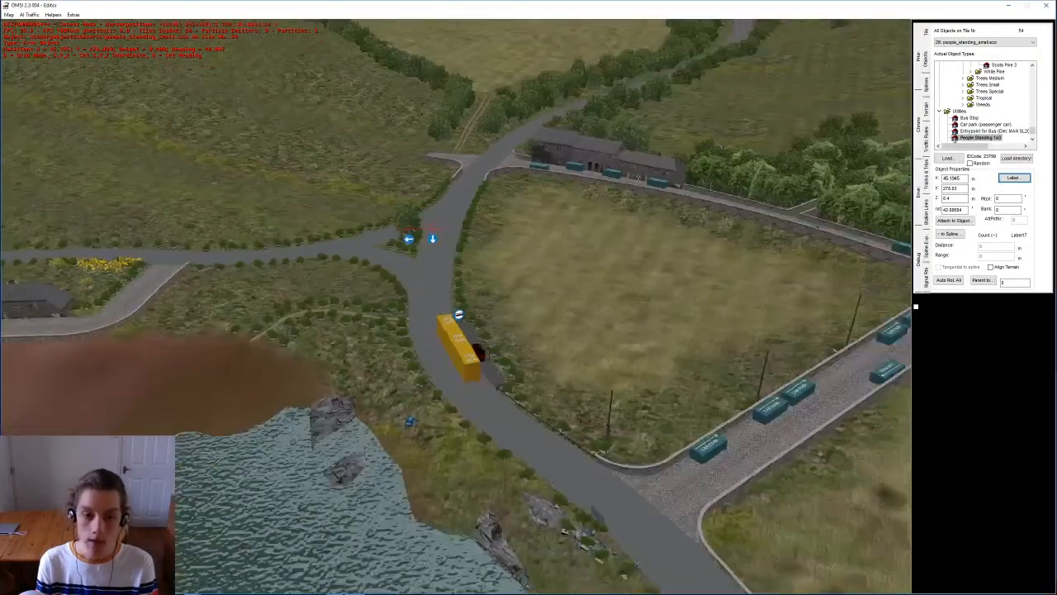
middle_drag(636, 318, 477, 183)
key(c)
key(c)
key(c)
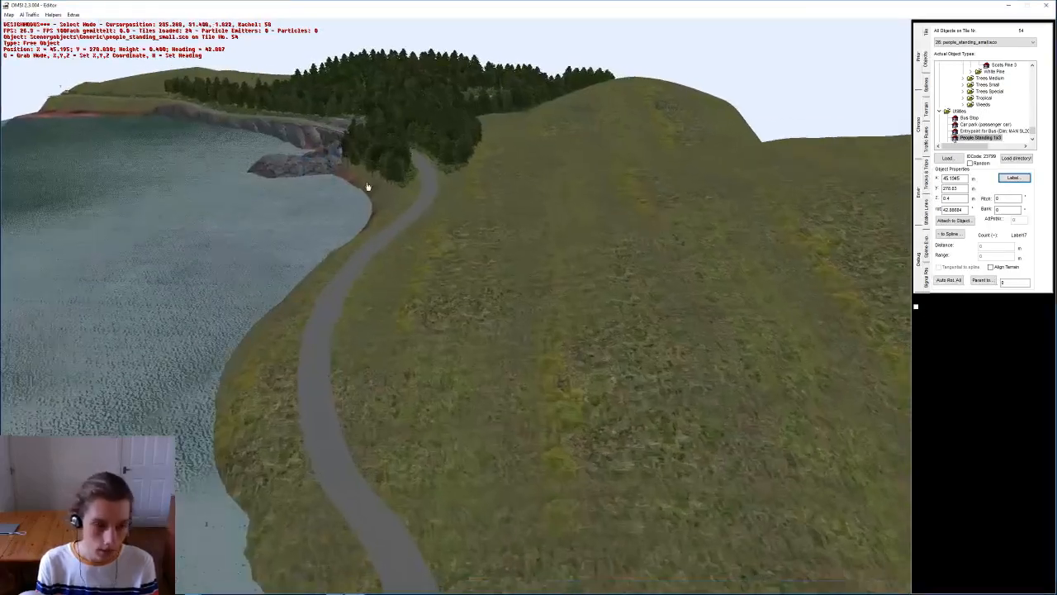
key(c)
key(c)
middle_drag(174, 198, 239, 246)
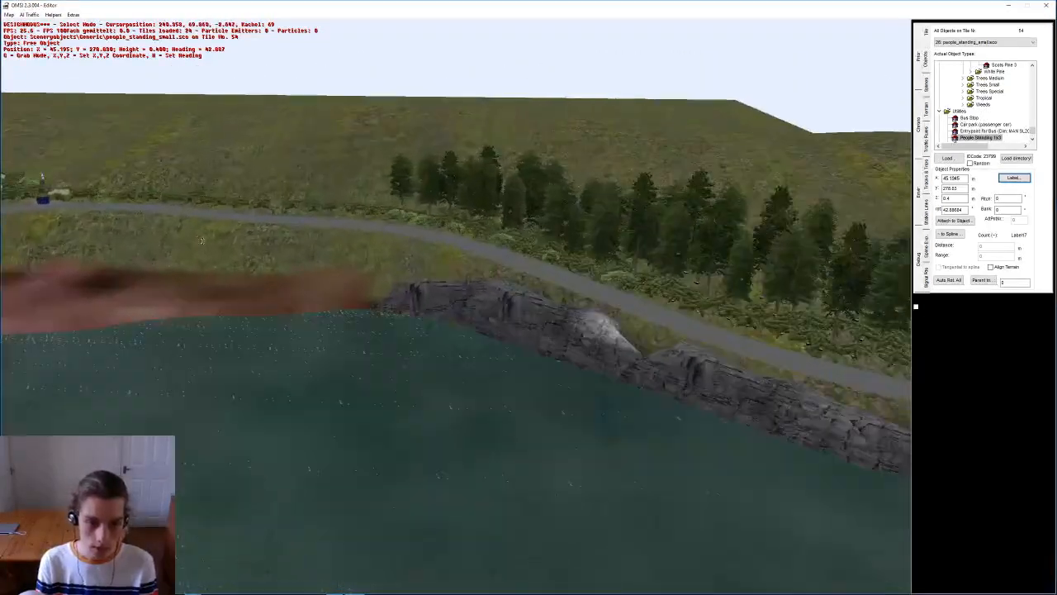
key(c)
right_drag(241, 256, 241, 231)
key(c)
right_drag(273, 278, 275, 254)
click(257, 319)
key(c)
click(1014, 177)
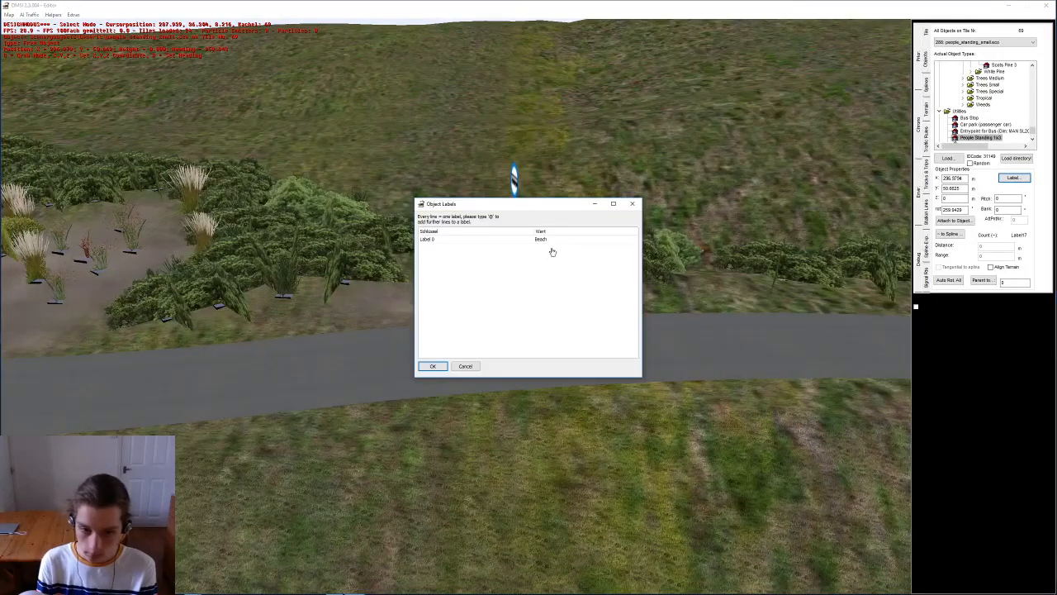
click(438, 368)
Step: Rotate the People Standing 1x3 object at the landward Beach stop to about 257.9°
middle_drag(479, 264, 441, 326)
right_drag(440, 327, 439, 306)
middle_drag(440, 304, 502, 291)
right_drag(502, 291, 495, 280)
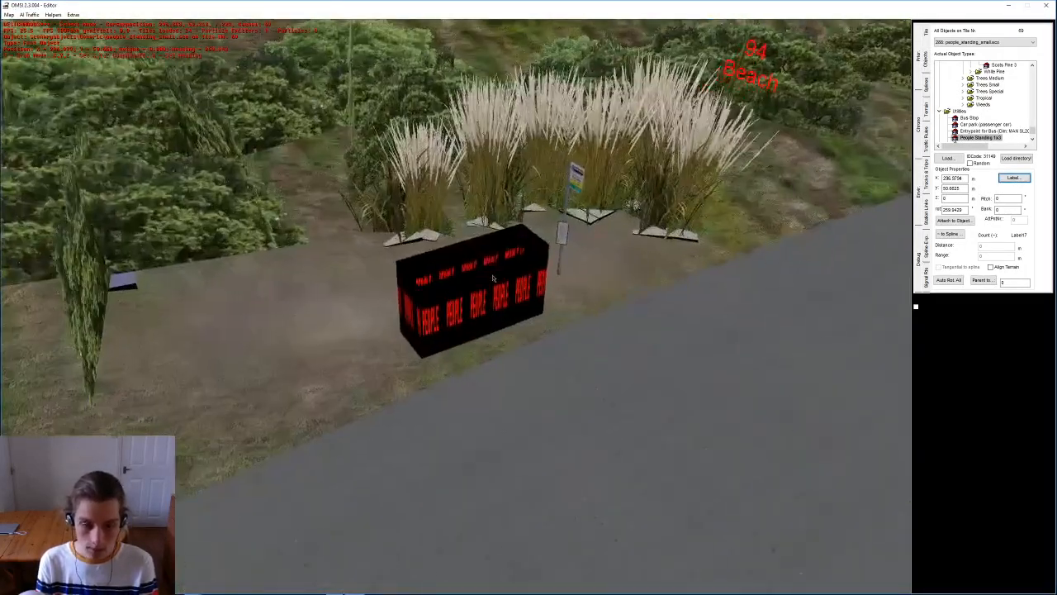
middle_drag(496, 279, 479, 308)
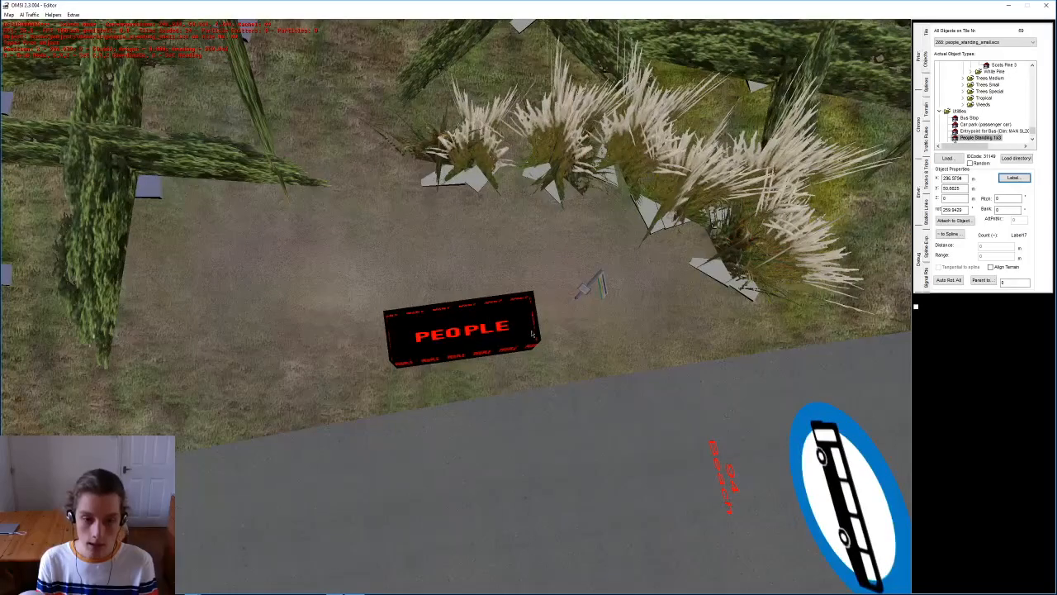
key(r)
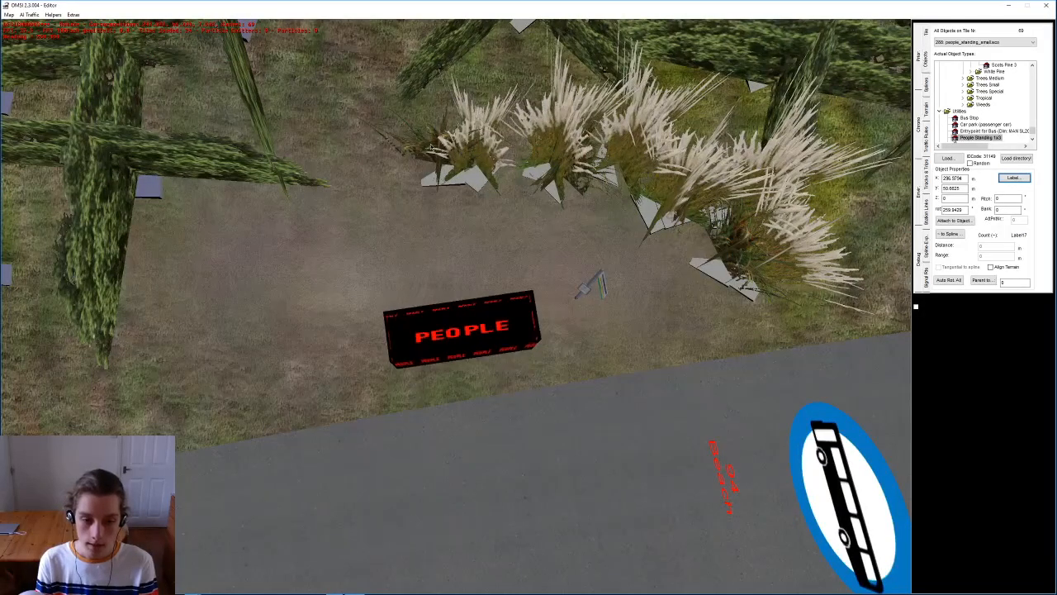
click(431, 145)
middle_drag(431, 146, 690, 136)
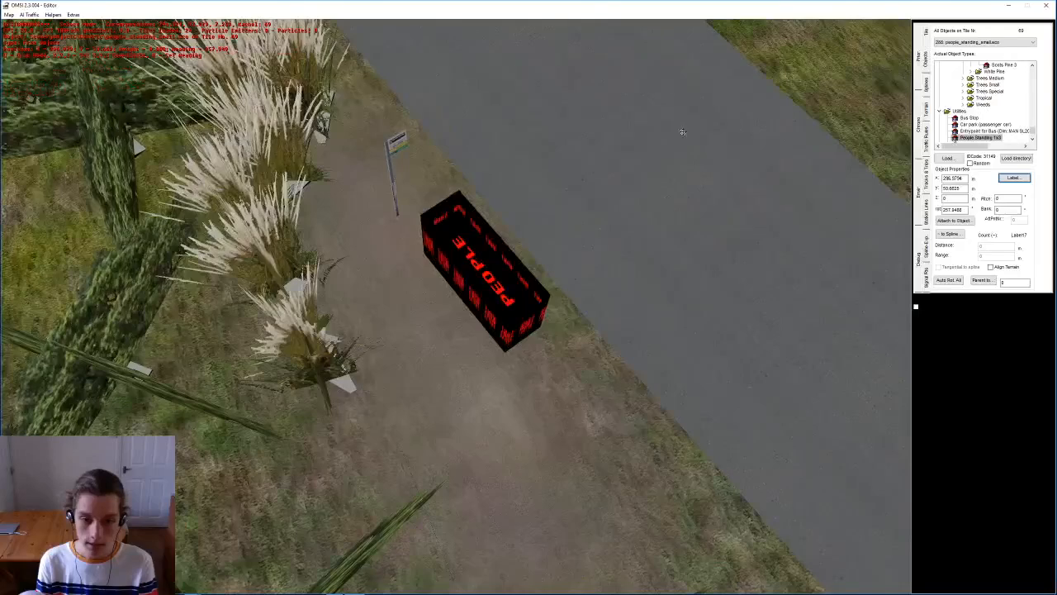
Step: Copy the People Standing 1x3 object and place it beside the seaward Beach bus stop pole
middle_drag(608, 181, 519, 229)
right_drag(519, 229, 549, 446)
middle_drag(471, 272, 375, 182)
key(Insert)
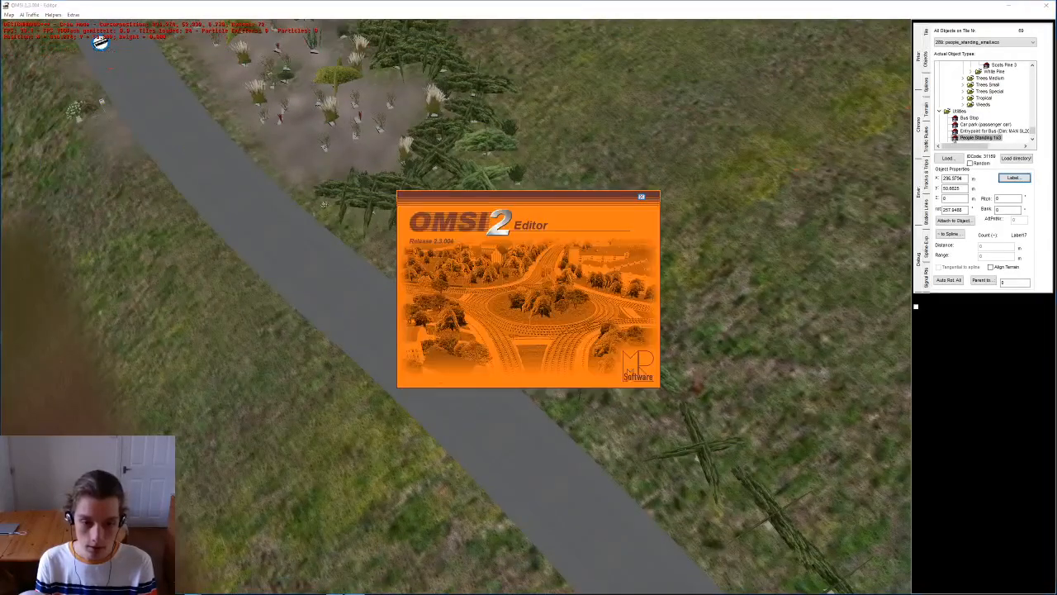
shift+middle_drag(316, 228, 382, 281)
right_drag(382, 281, 402, 394)
middle_drag(429, 404, 488, 342)
click(466, 304)
middle_drag(466, 304, 381, 209)
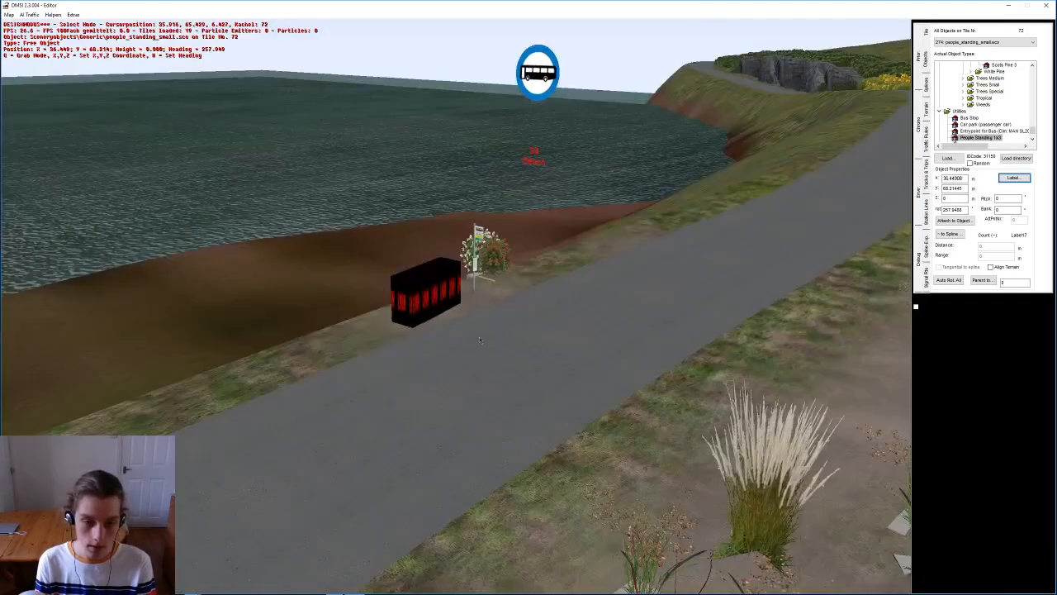
Step: Turn the copied People Standing object at the seaward stop parallel to the road and save the map
middle_drag(457, 340, 479, 371)
key(r)
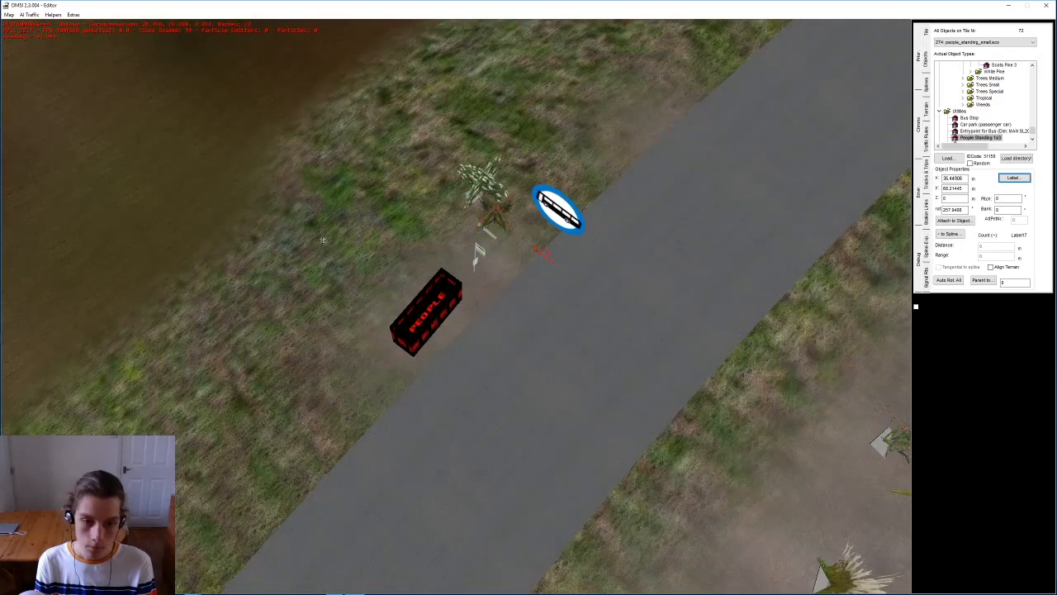
click(324, 235)
middle_drag(328, 234, 279, 293)
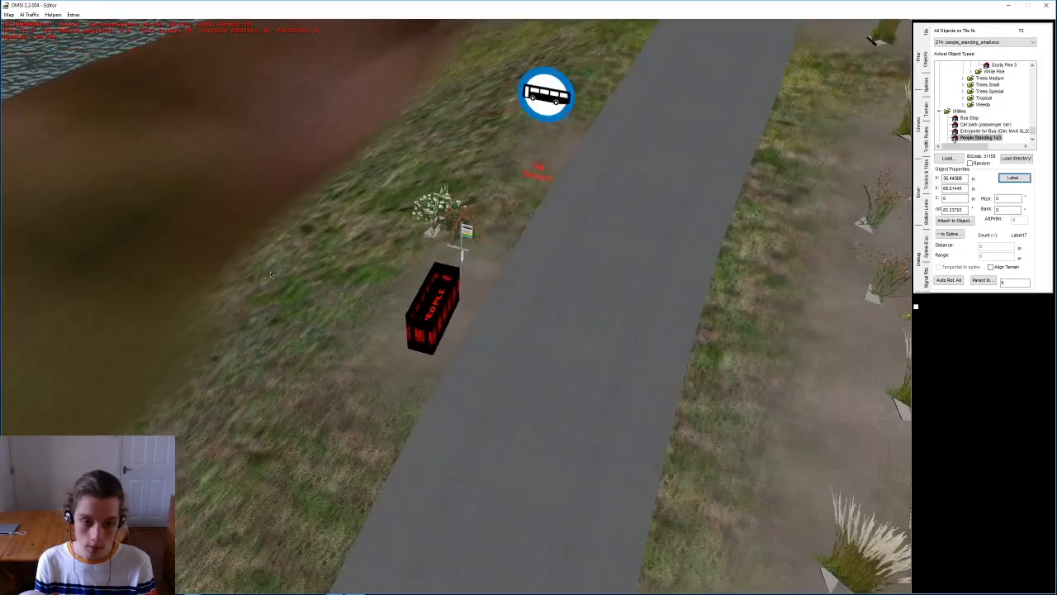
click(267, 279)
middle_drag(267, 279, 373, 297)
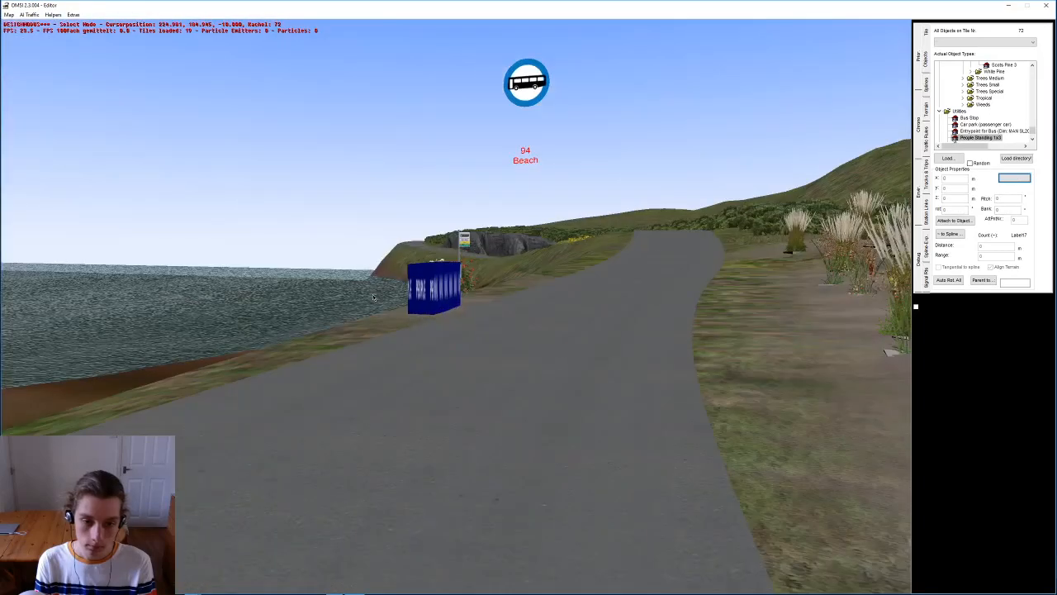
key(ctrl+s)
Step: Place a Bus Stop object from Utilities on the road next to the seaward stop's People Standing object
middle_drag(768, 196, 783, 219)
middle_drag(445, 287, 536, 203)
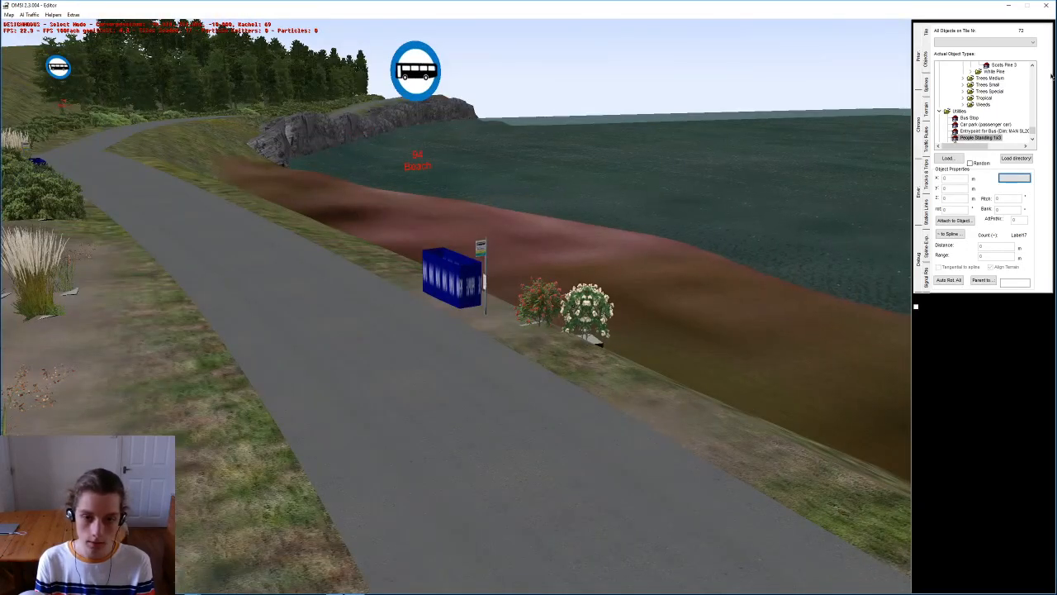
click(980, 124)
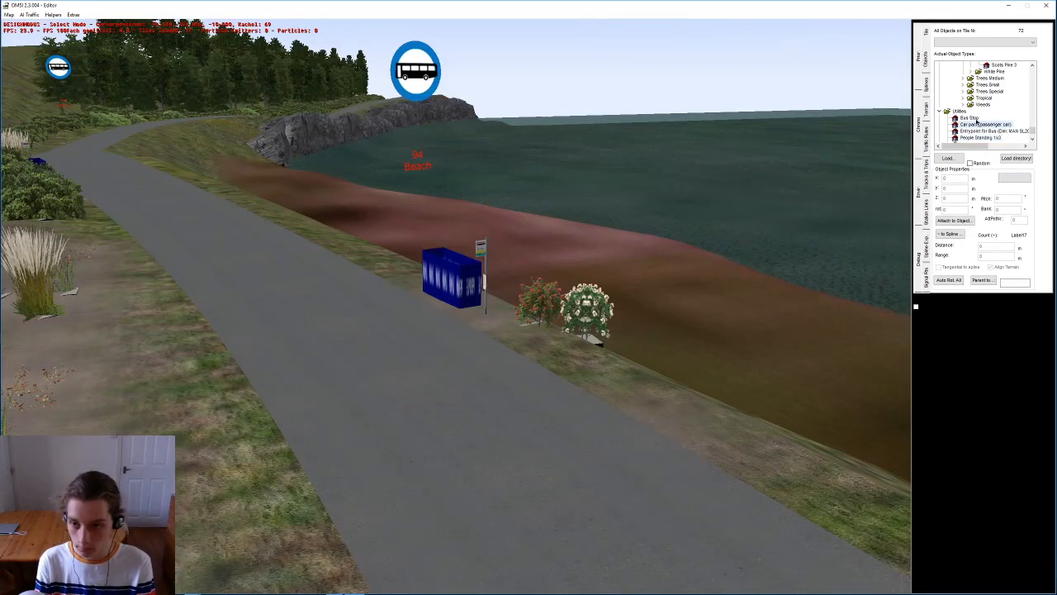
click(354, 303)
scroll(399, 319, up, 3)
middle_drag(401, 322, 520, 389)
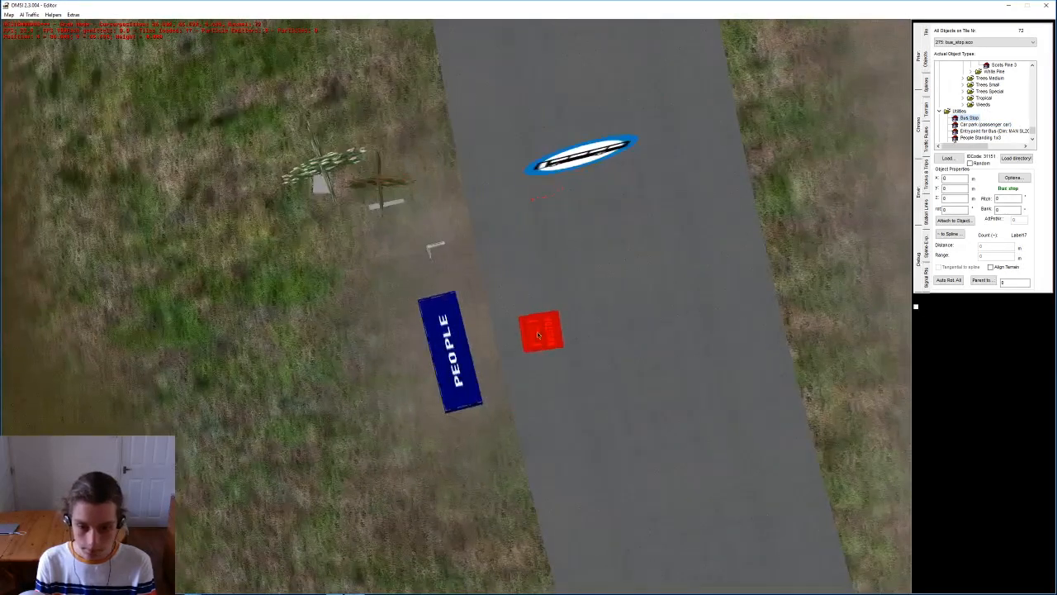
click(574, 320)
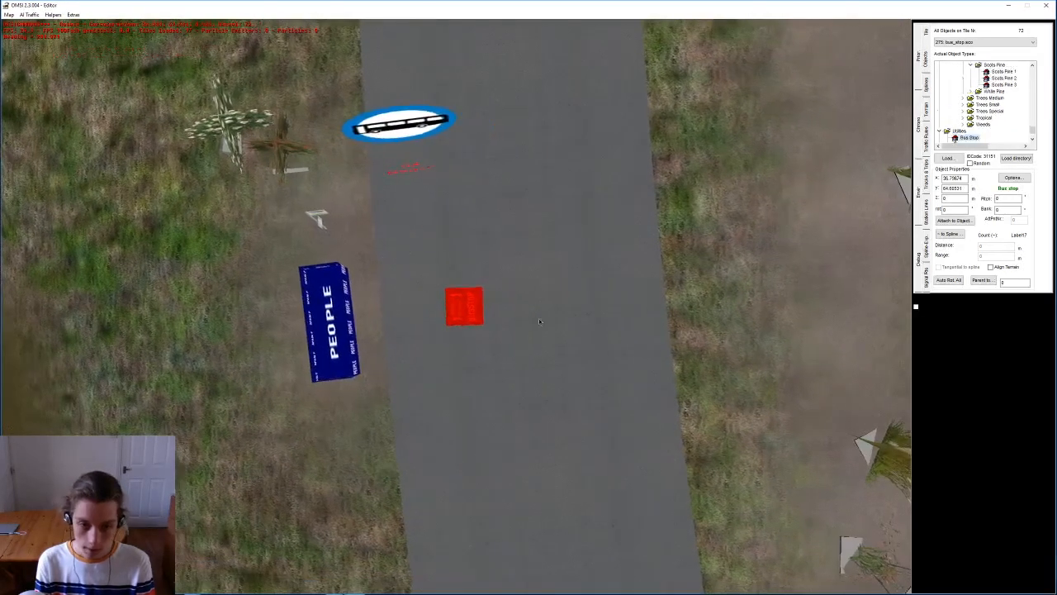
Step: Rotate the new Bus Stop object to about 86.3° so that it follows the road's direction
right_drag(329, 320, 261, 391)
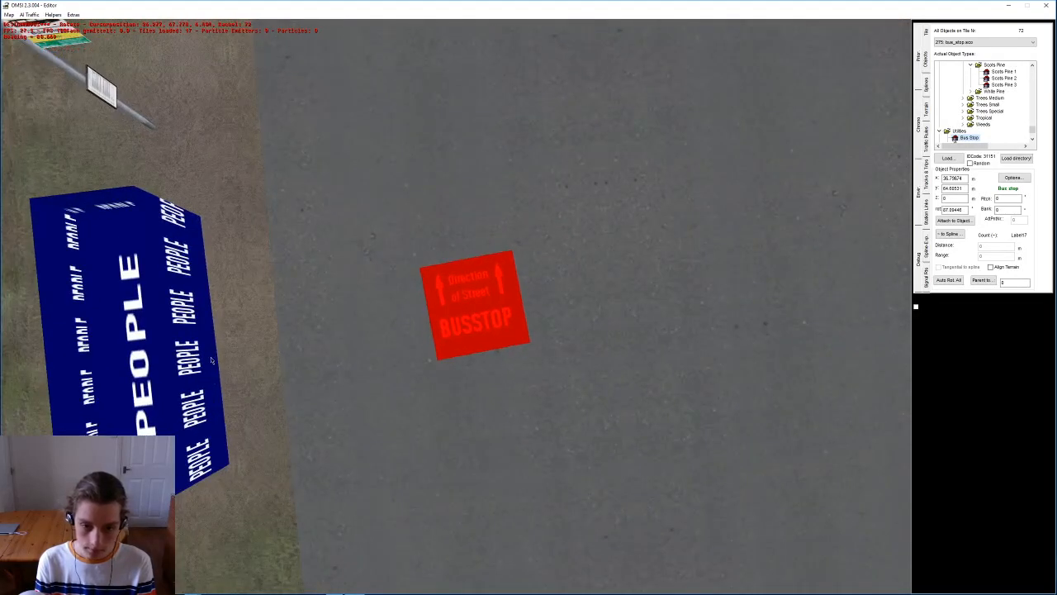
click(119, 347)
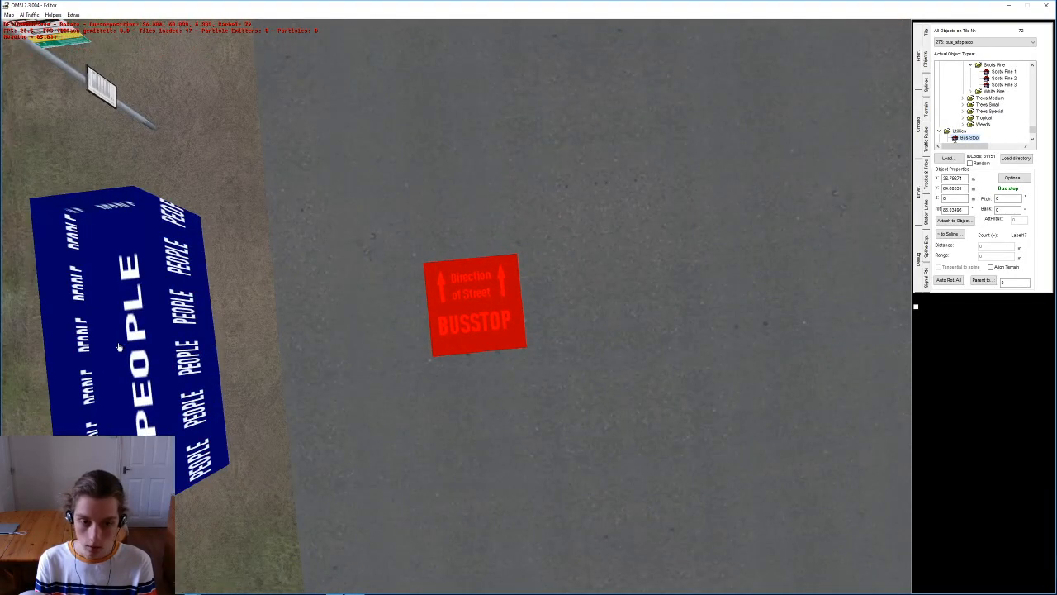
click(118, 344)
Step: Name the Bus Stop object "Beach", with a docking distance/platform length of 15 and entrance/exit side 1
click(1016, 179)
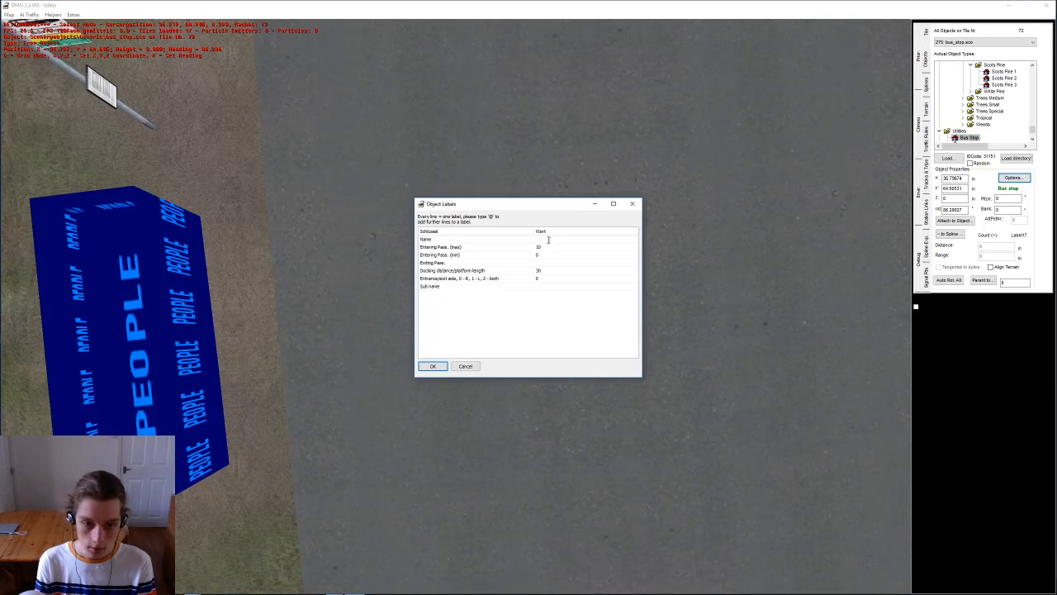
click(563, 246)
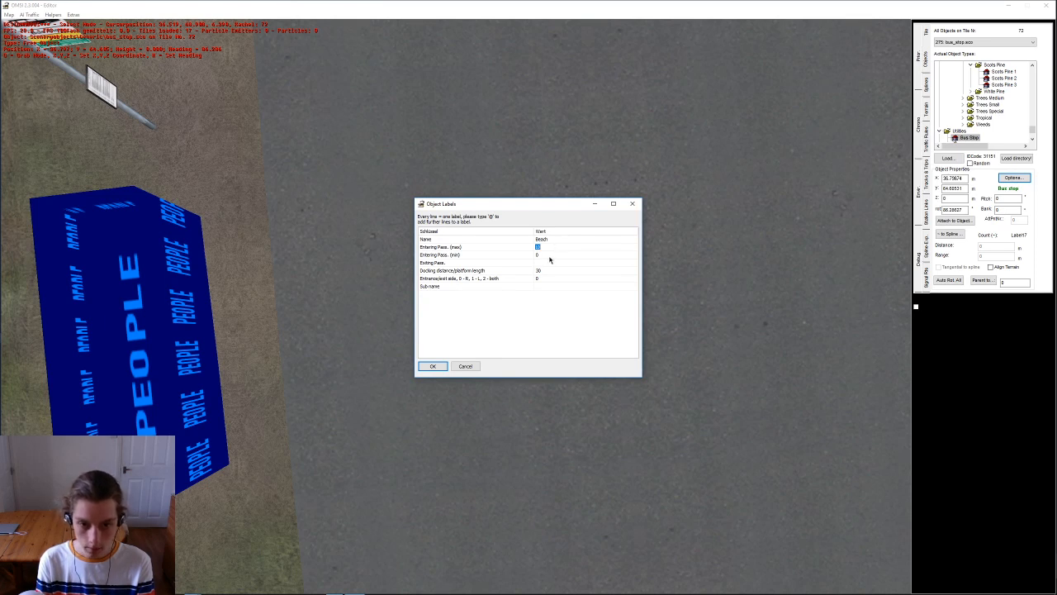
key(Down)
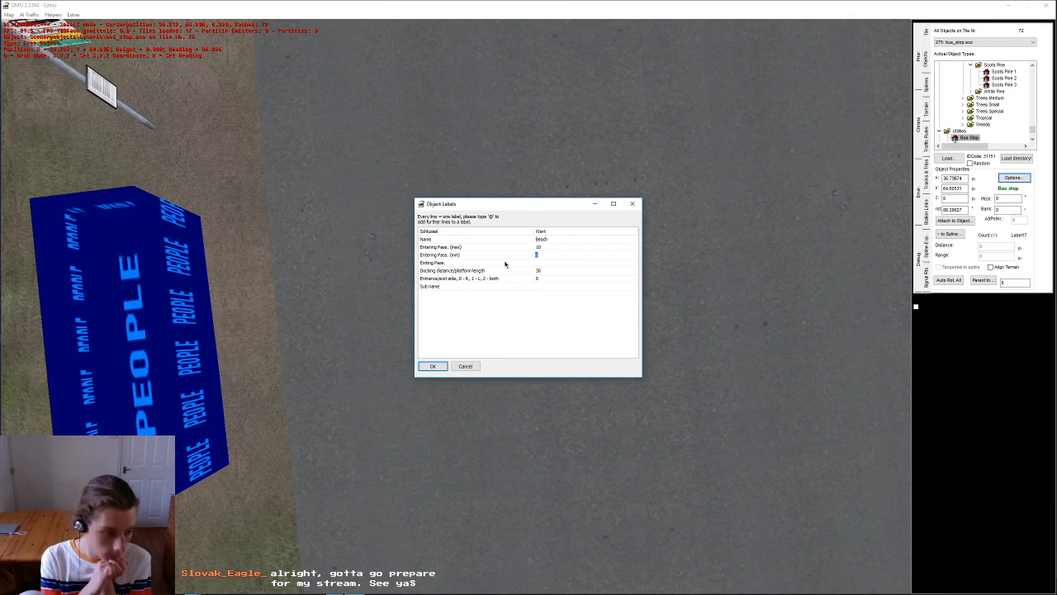
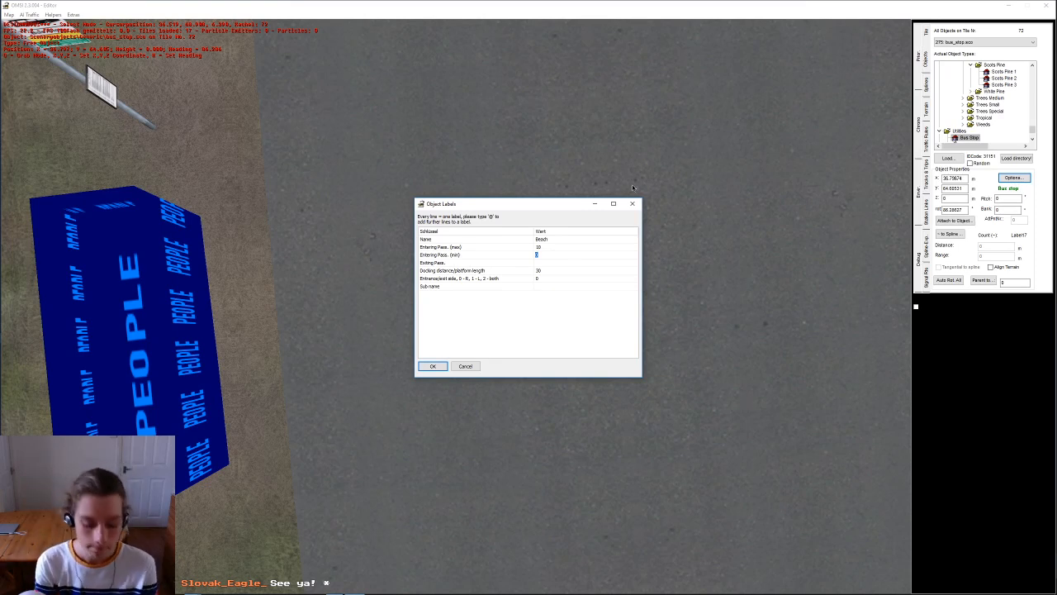
click(551, 270)
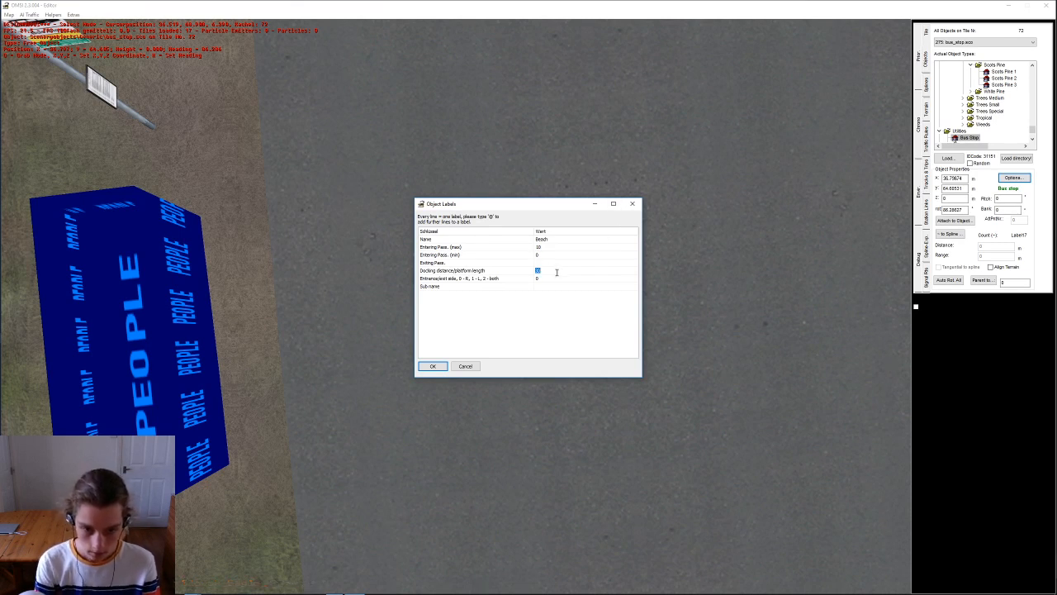
text(15)
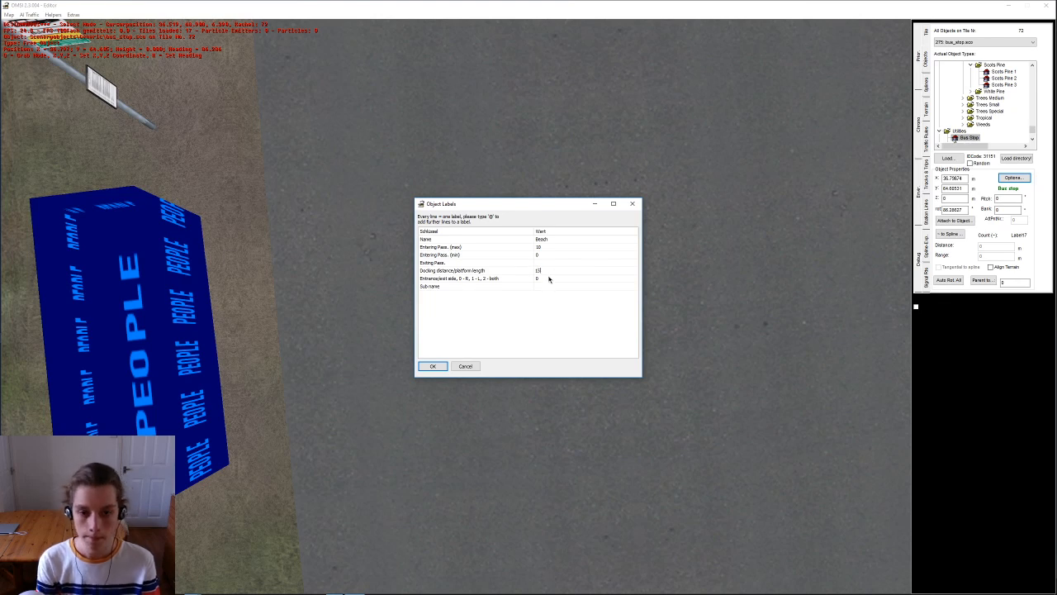
click(549, 279)
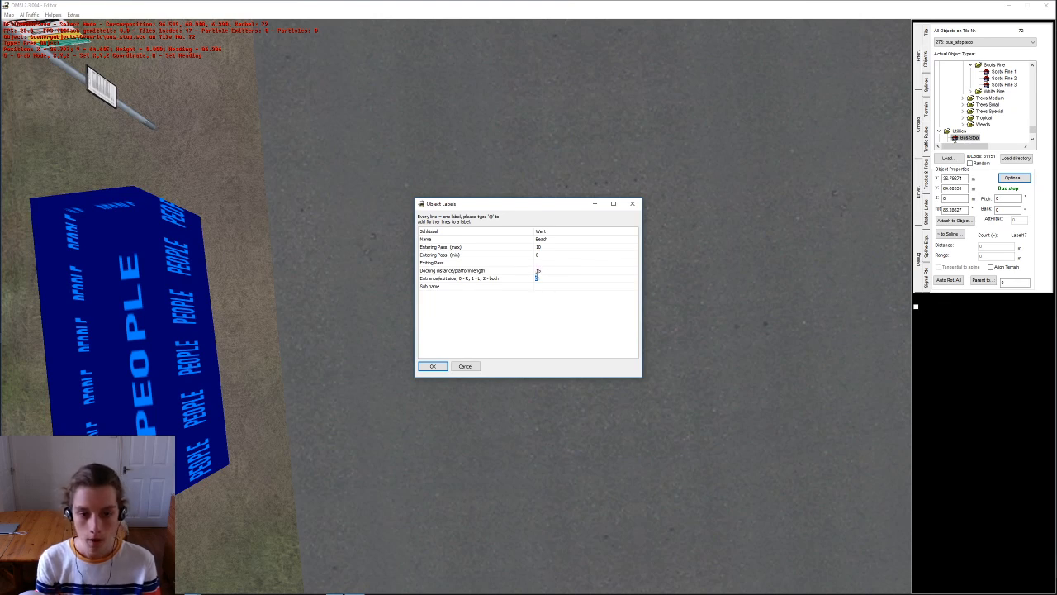
text(1)
click(435, 367)
Step: Shift the Bus Stop object slightly along the road beside the waiting passengers, to about Y 64.9 m
right_drag(442, 360, 501, 293)
middle_drag(501, 292, 456, 324)
key(g)
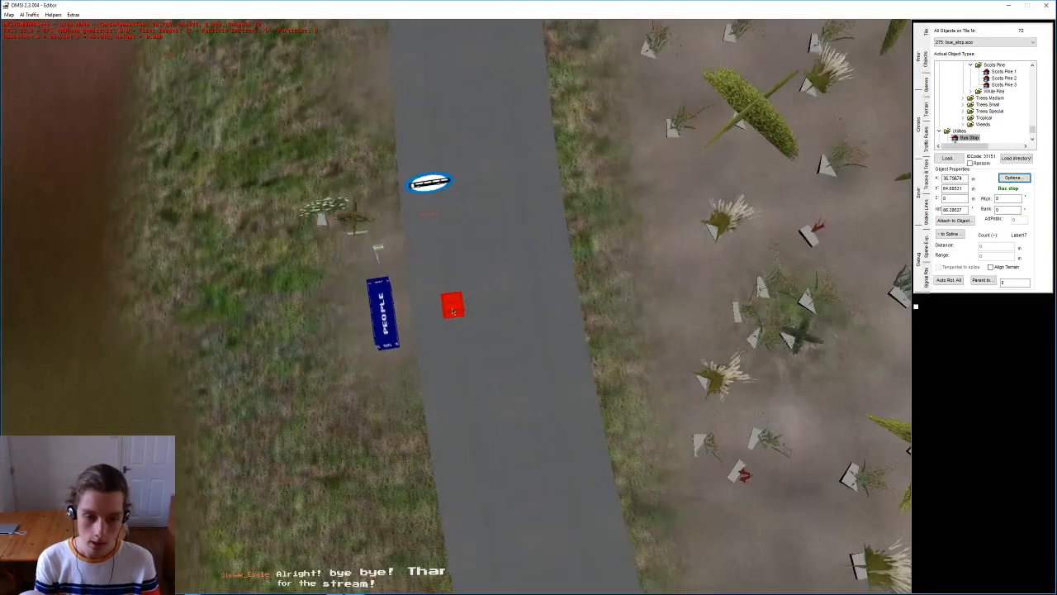
click(448, 328)
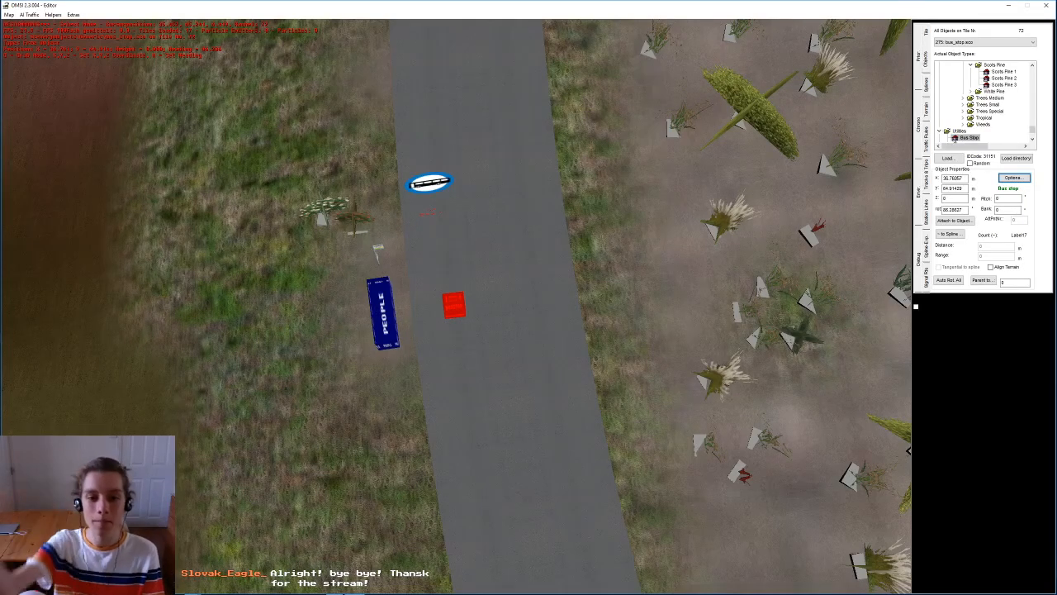
right_drag(241, 452, 478, 242)
click(487, 216)
middle_drag(493, 201, 529, 91)
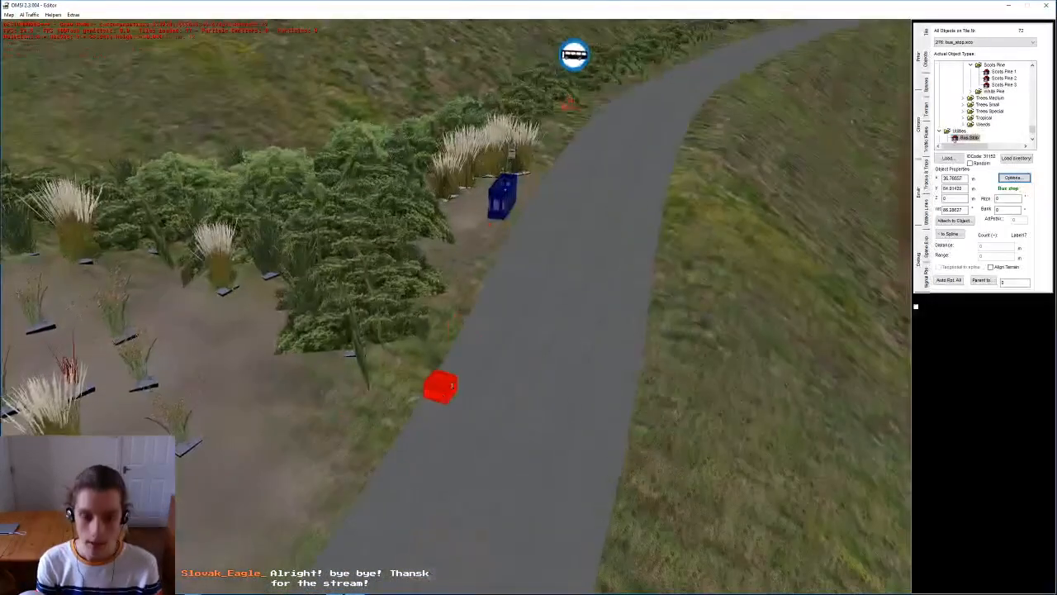
key(Delete)
Step: Rename the seaward Bus Stop object "Beach F"
middle_drag(441, 373, 394, 451)
scroll(396, 448, up, 4)
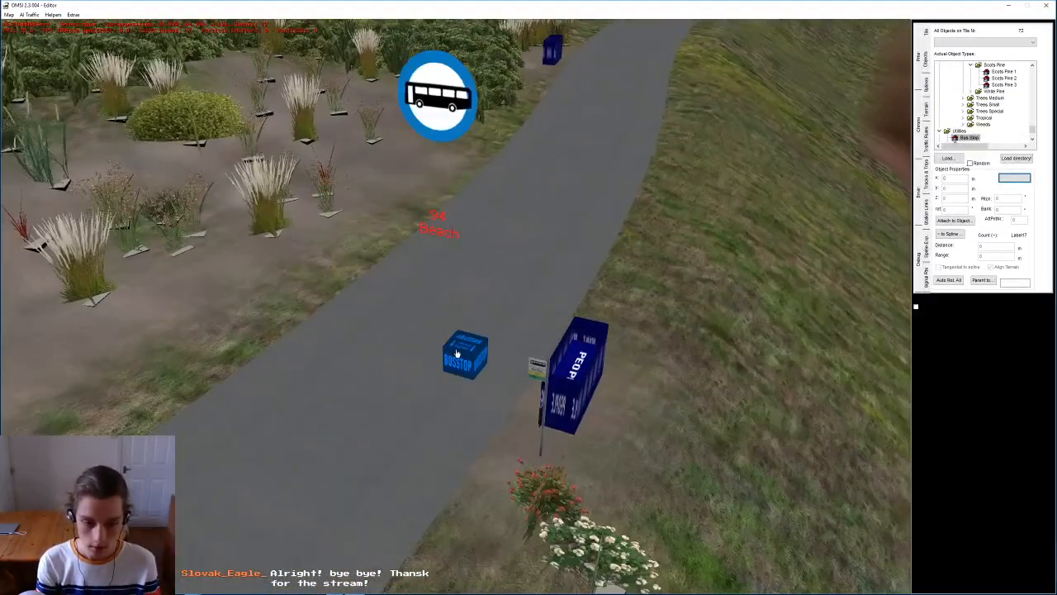
click(456, 353)
click(1029, 178)
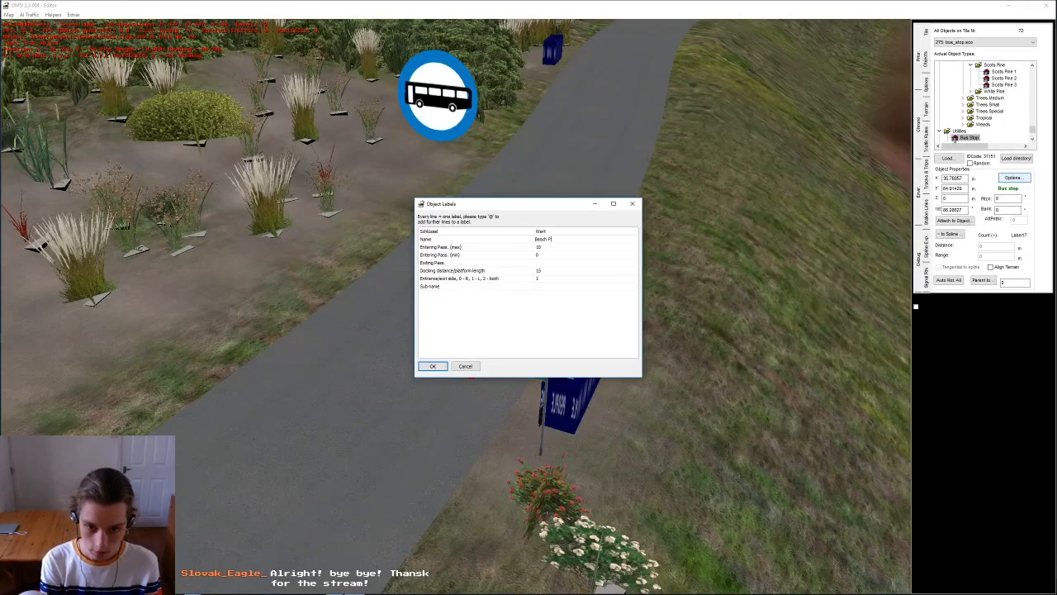
click(437, 364)
Step: Copy the Bus Stop object to the road beside the landward Beach stop and rotate it to about 263.9°
middle_drag(519, 224, 502, 124)
mouse_move(508, 287)
middle_down()
mouse_move(500, 267)
mouse_move(500, 281)
middle_up()
key(Insert)
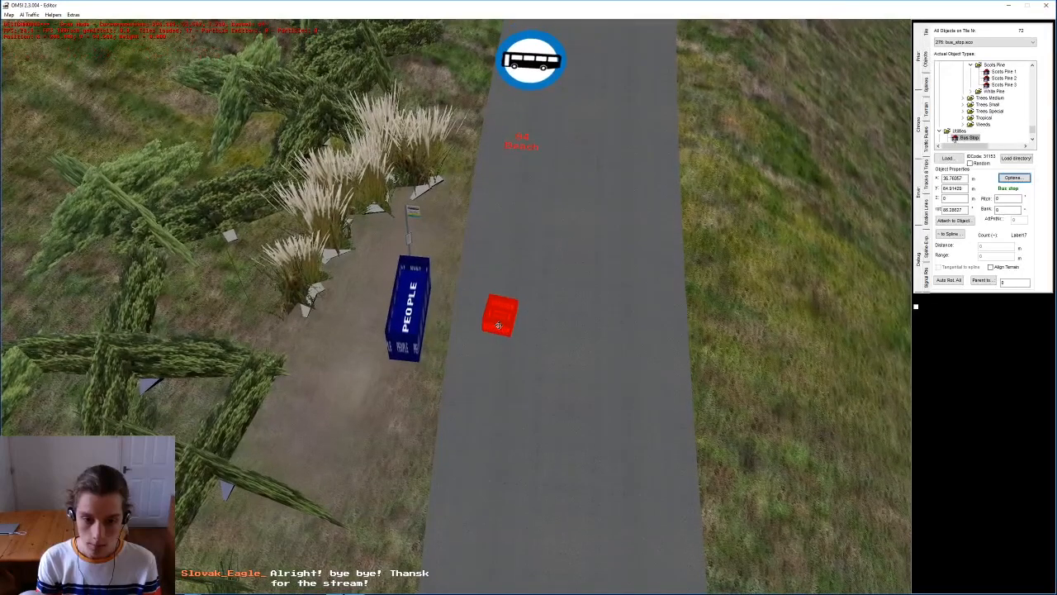
click(498, 325)
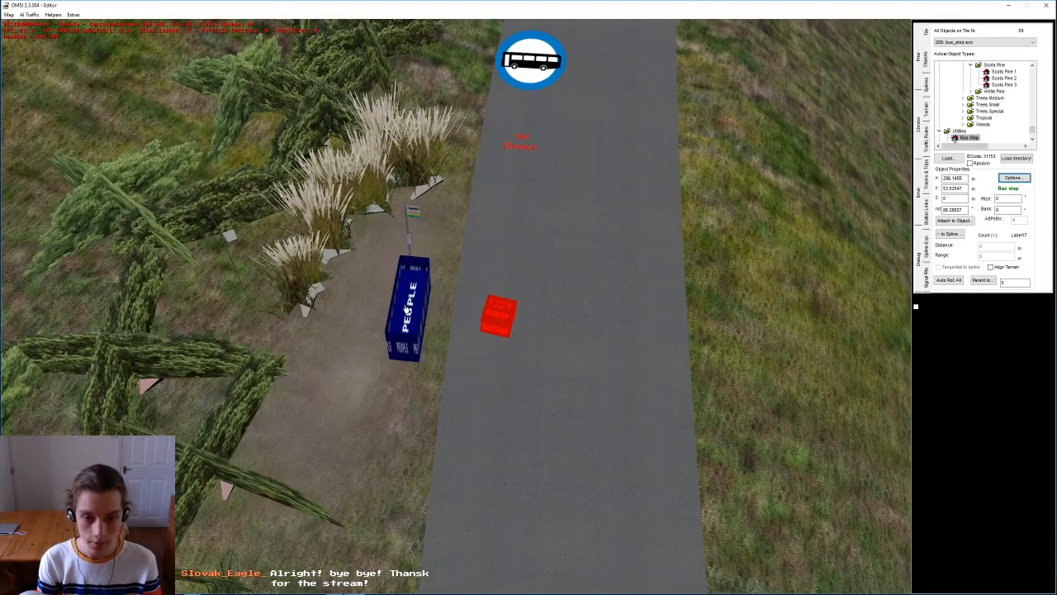
click(398, 322)
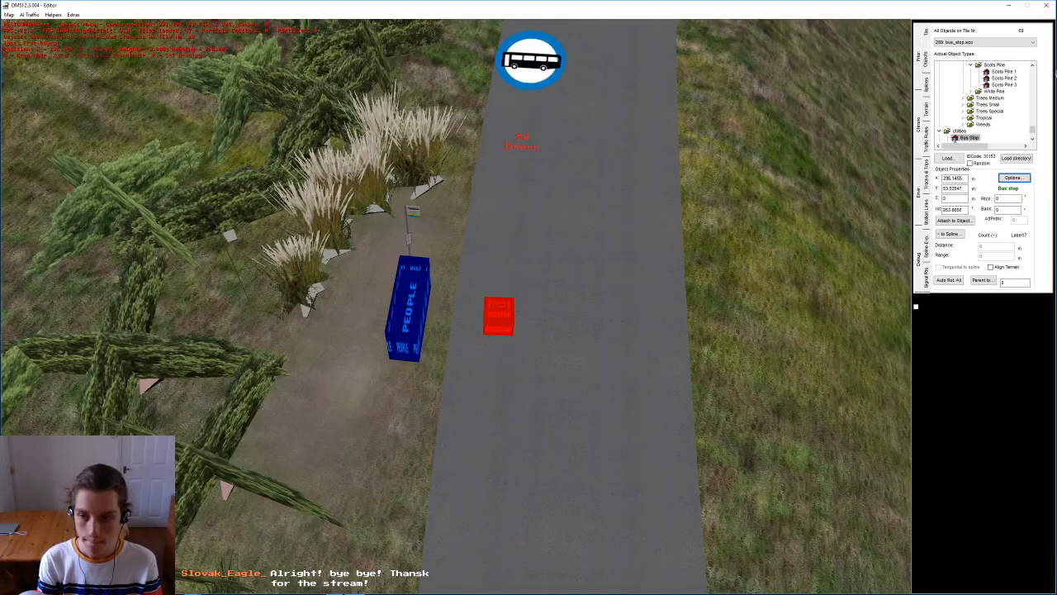
Step: Rename the landward Bus Stop object "Beach T"
click(1008, 176)
click(618, 244)
double_click(617, 238)
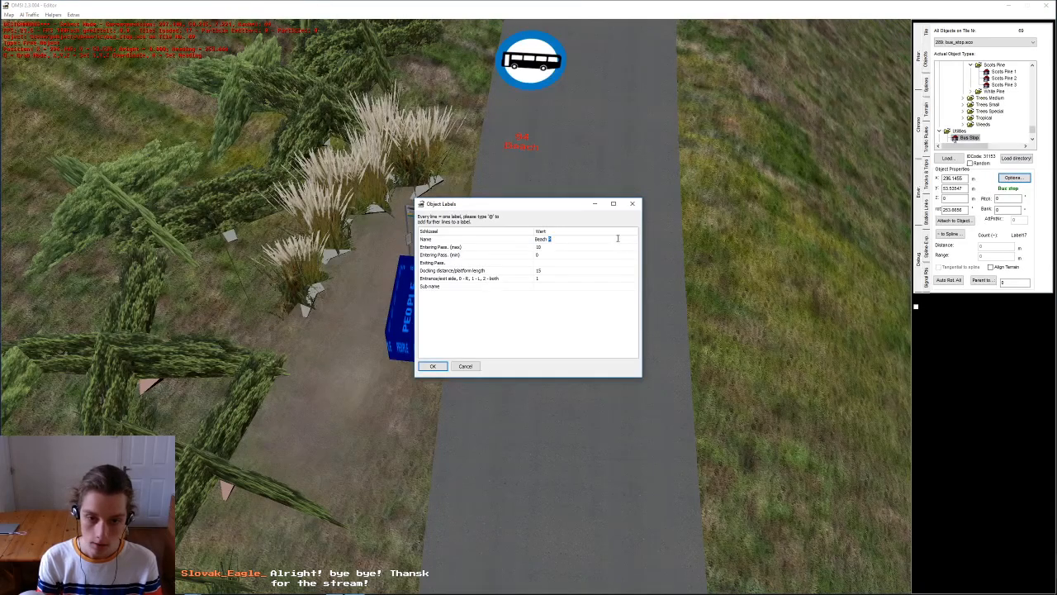
click(432, 366)
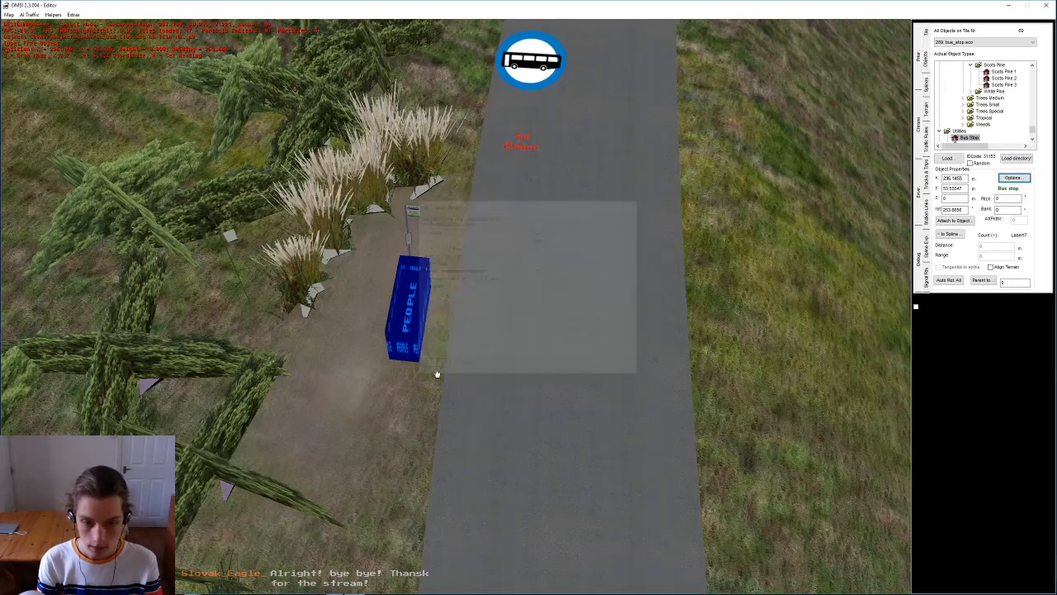
Step: Place a bus entry point on the road beside the landward Beach stop and name it "Beach T"
scroll(1010, 118, down, 3)
click(993, 97)
drag(597, 350, 288, 308)
click(289, 306)
middle_drag(289, 305, 467, 309)
key(g)
click(507, 295)
click(1005, 179)
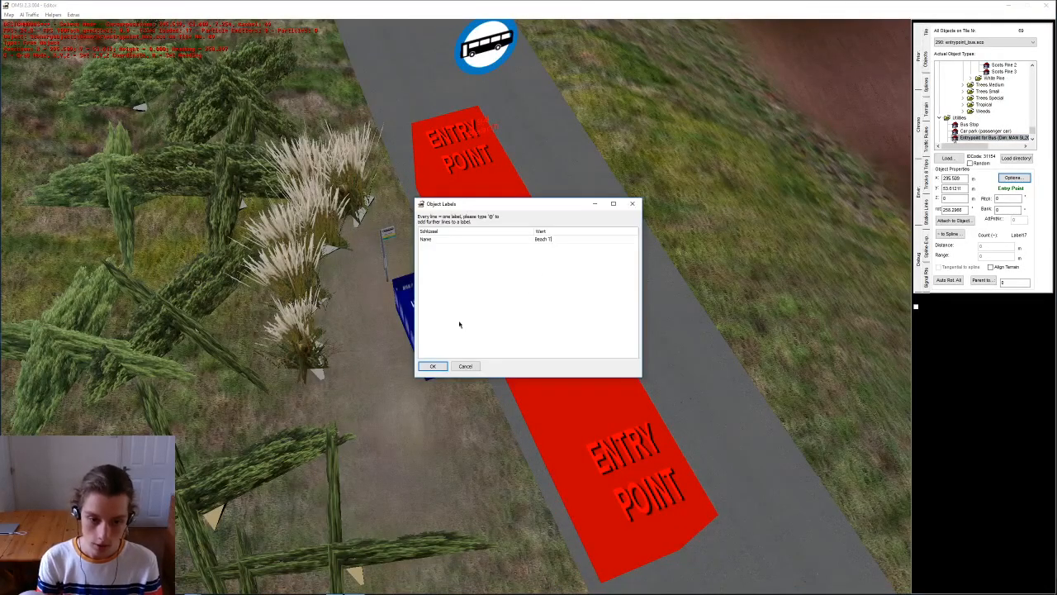
click(427, 367)
Step: Copy the entry point to the road beside the seaward Beach stop and rotate it to about 83.7°
middle_drag(438, 355, 611, 248)
scroll(628, 207, down, 3)
key(n)
middle_drag(639, 188, 510, 330)
middle_drag(757, 67, 464, 264)
click(587, 277)
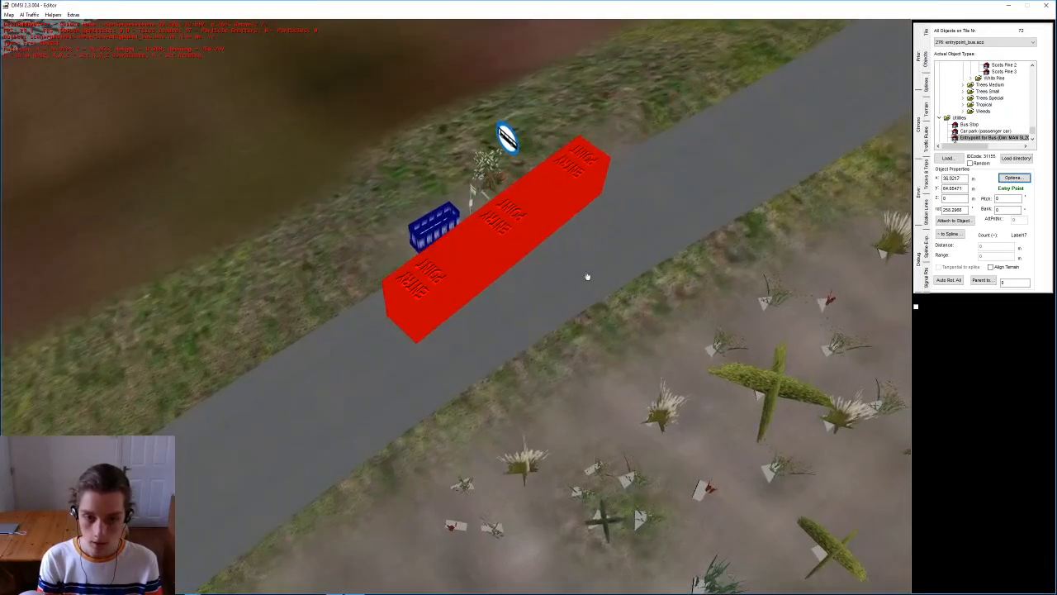
key(r)
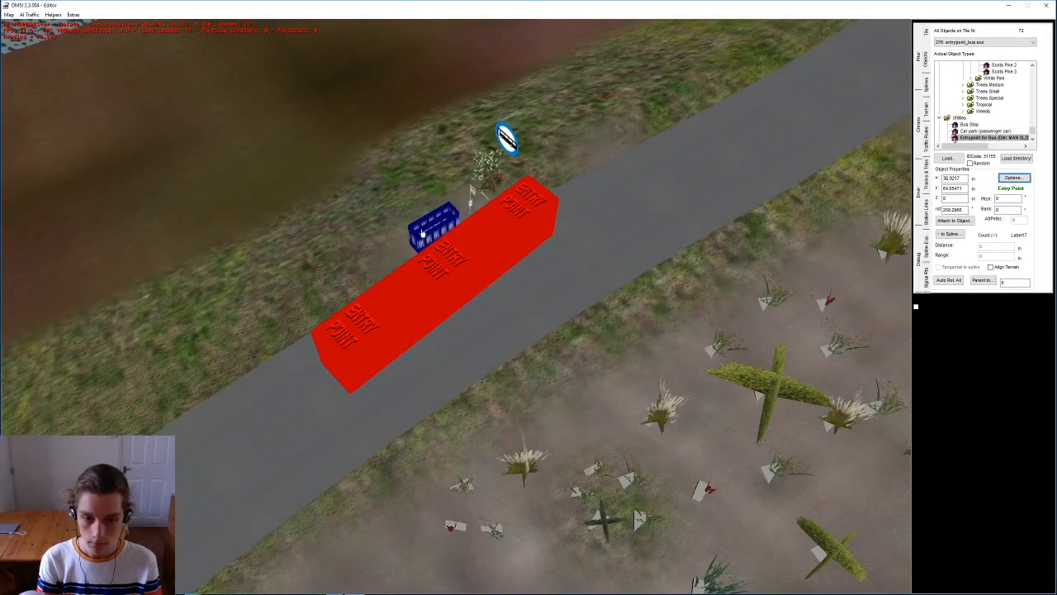
click(451, 256)
key(g)
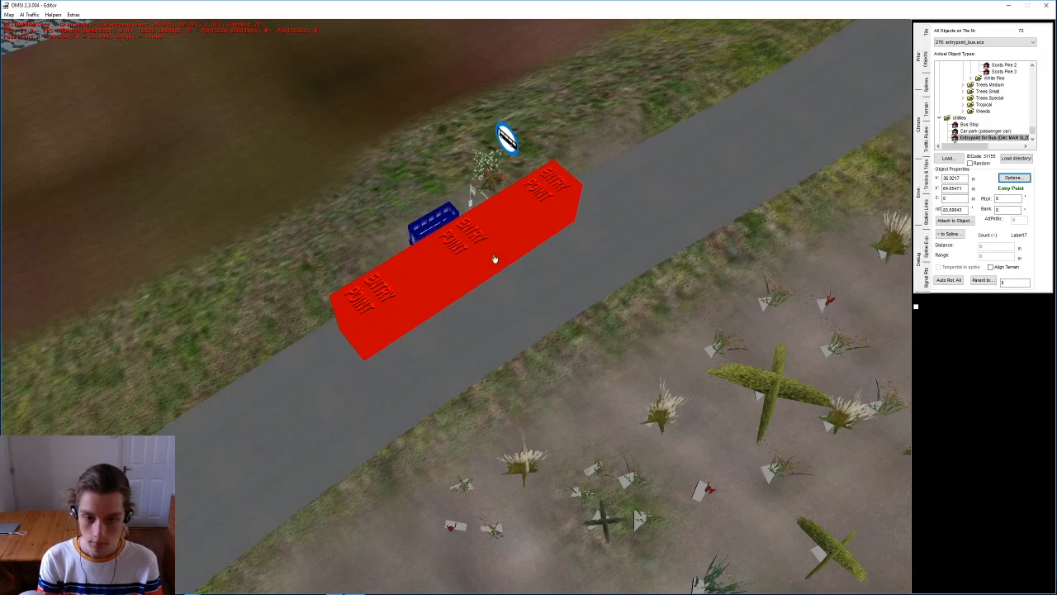
click(495, 259)
Step: Name the seaward entry point "Beach F"
click(1006, 179)
double_click(600, 239)
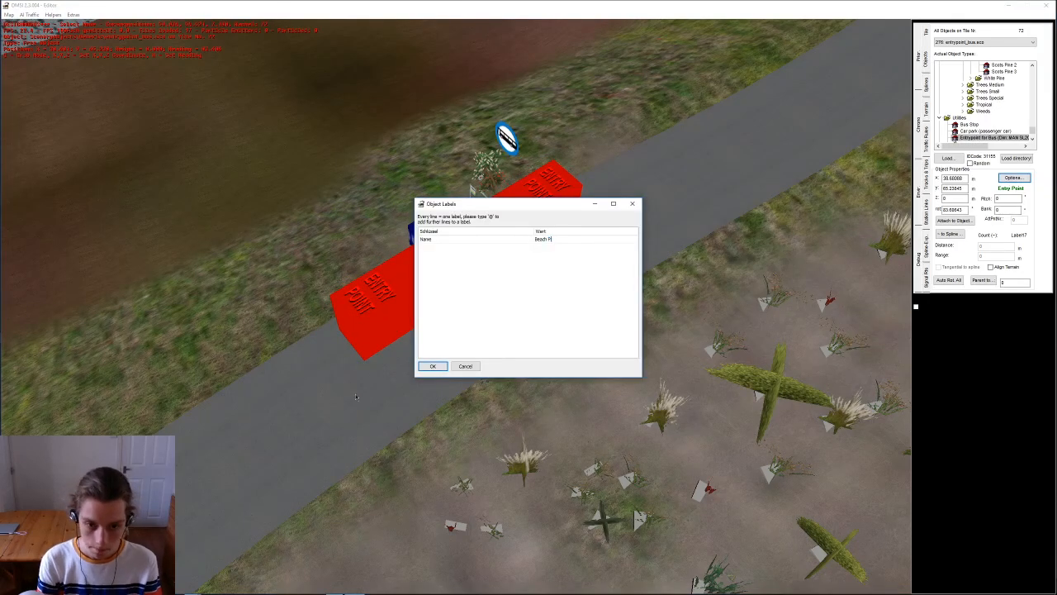
click(432, 366)
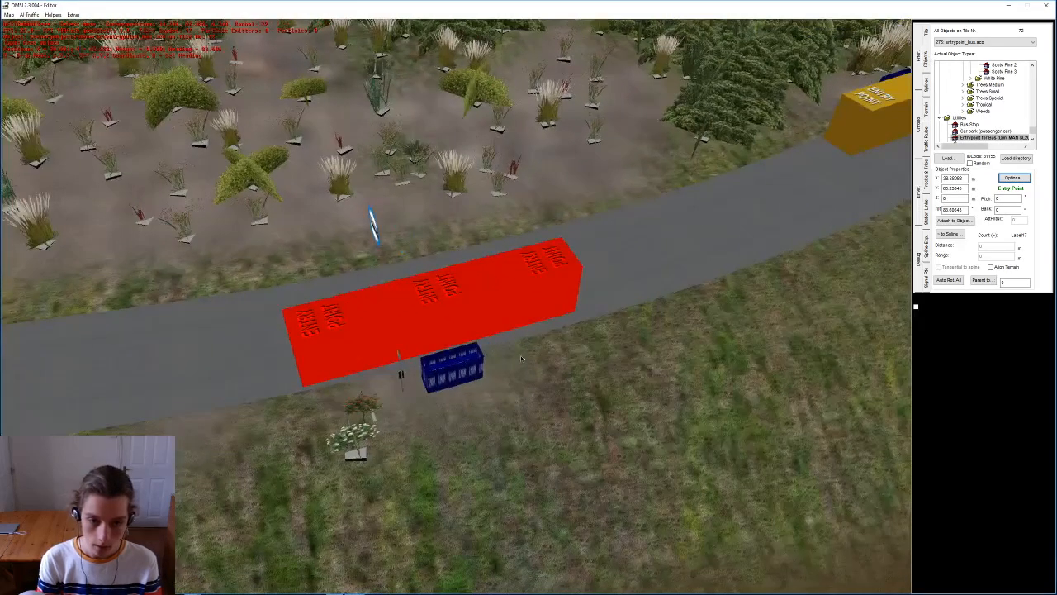
Step: Fine-tune the seaward entry point's rotation to follow the road, then deselect it
middle_drag(521, 358, 285, 291)
key(r)
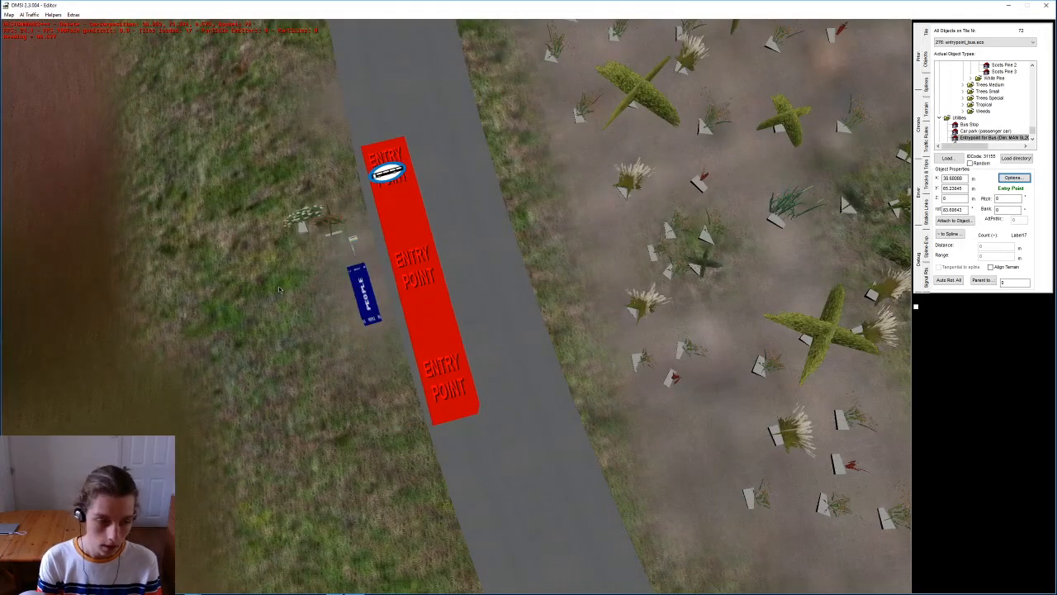
click(336, 460)
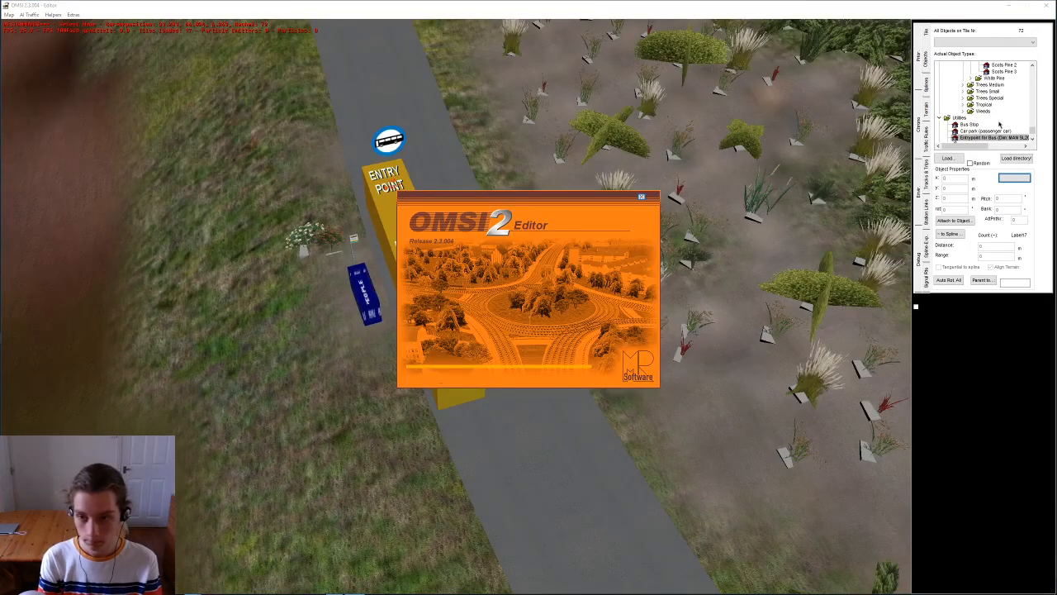
scroll(1001, 119, down, 2)
middle_drag(663, 218, 790, 173)
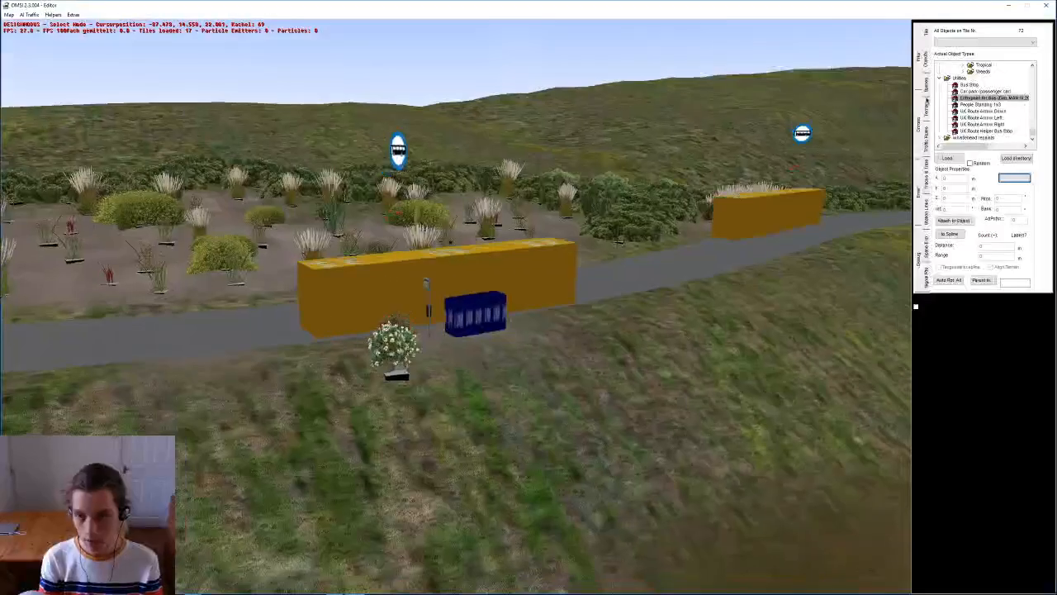
click(927, 108)
scroll(473, 375, up, 2)
middle_drag(473, 375, 479, 417)
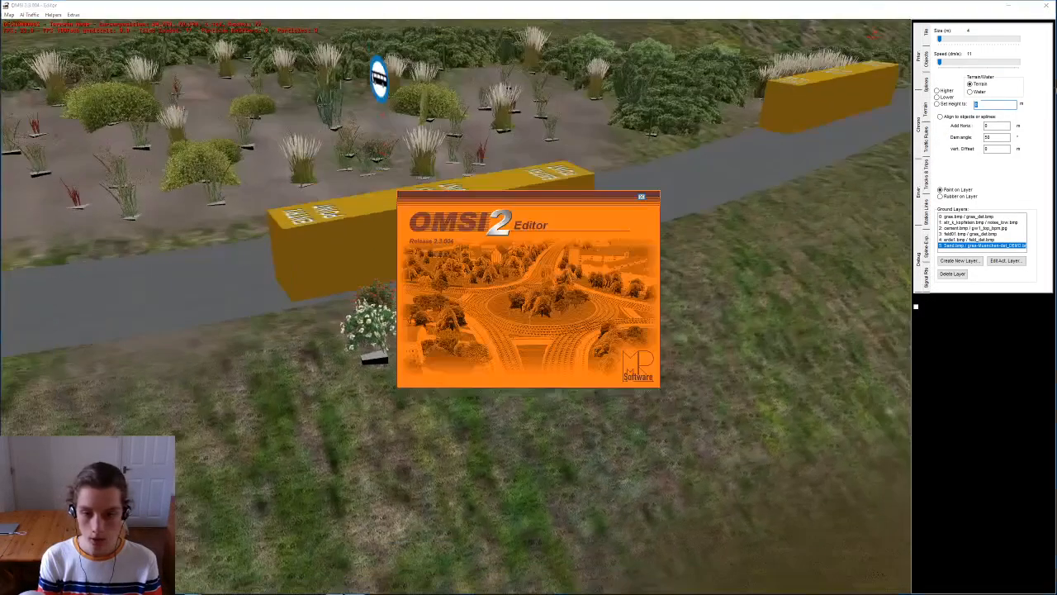
Step: Place a Dirtpath1 spline segment on the grass behind the waiting passengers at the seaward stop
click(926, 91)
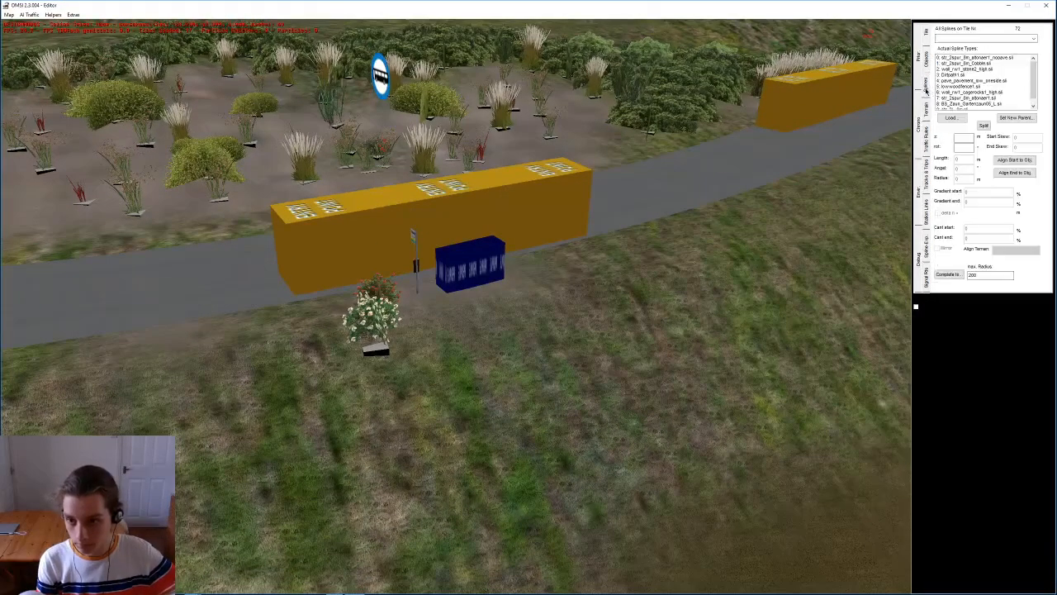
click(956, 75)
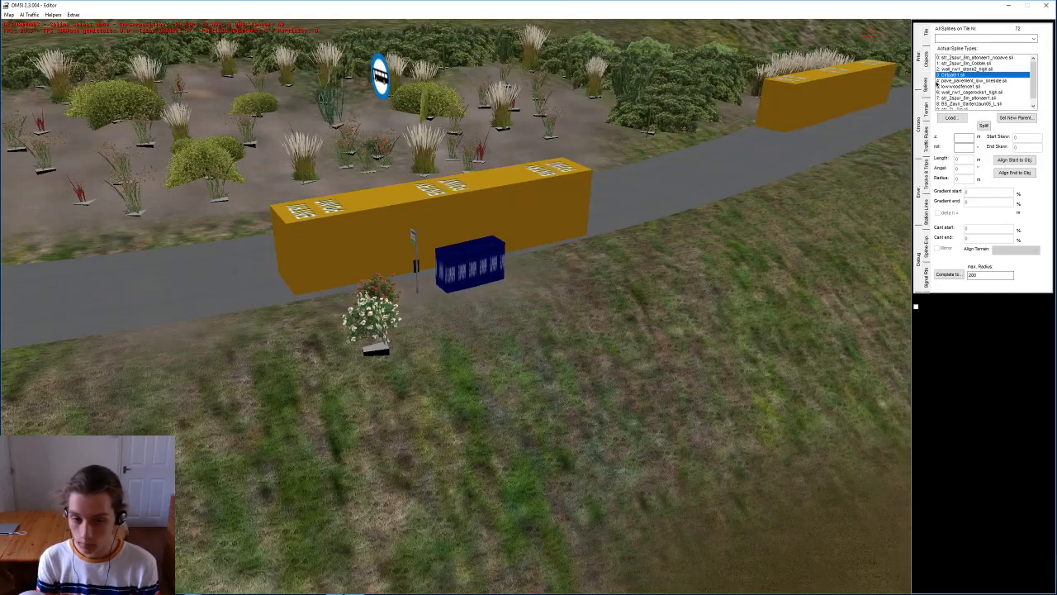
middle_drag(450, 284, 444, 303)
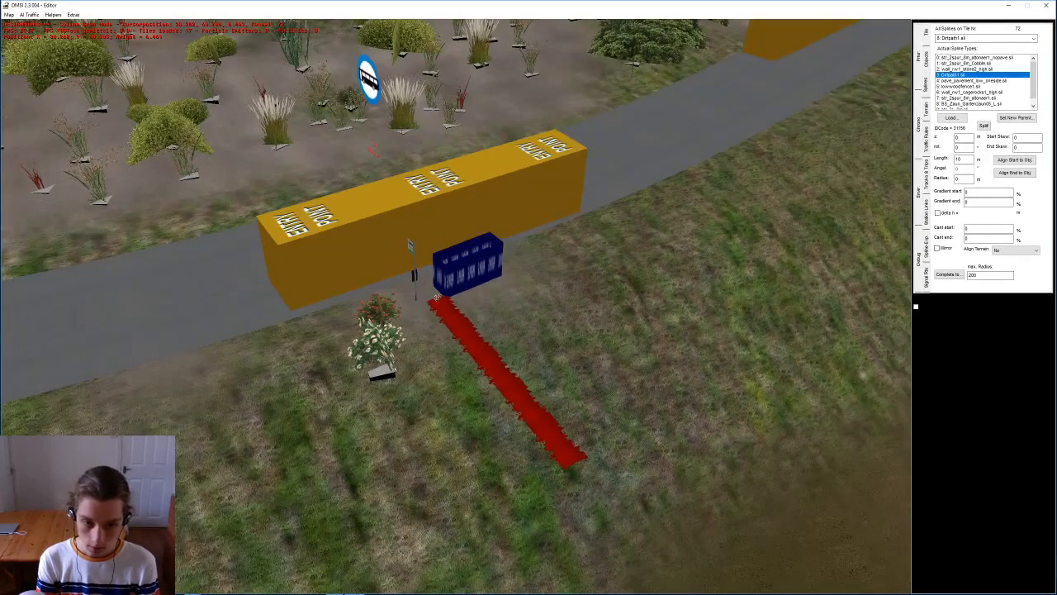
scroll(457, 301, up, 3)
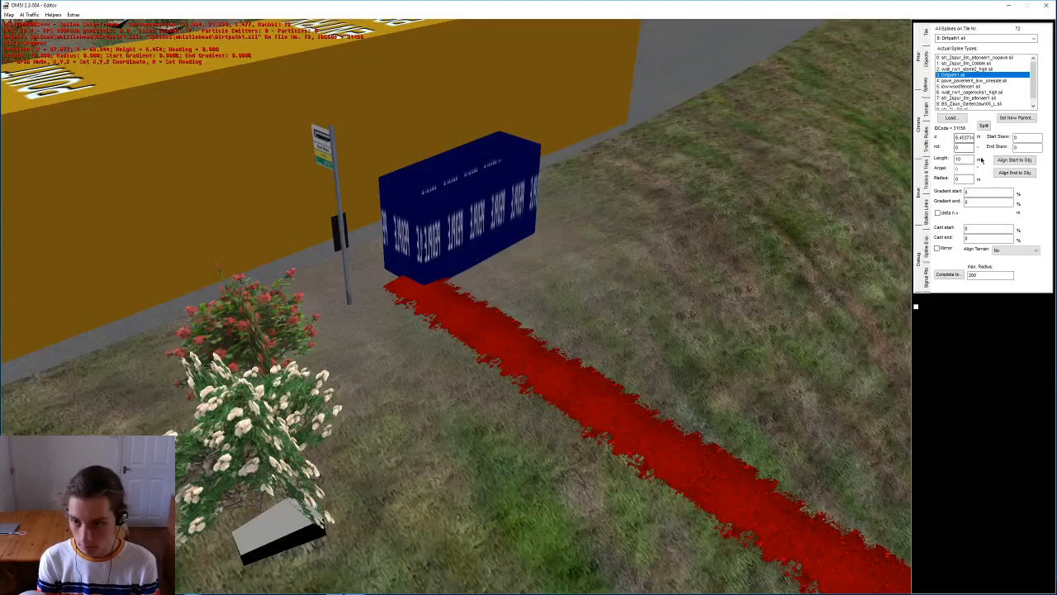
Step: Set the dirt path segment's start gradient to 10% and its length to 2 m
drag(971, 194, 859, 204)
text(10)
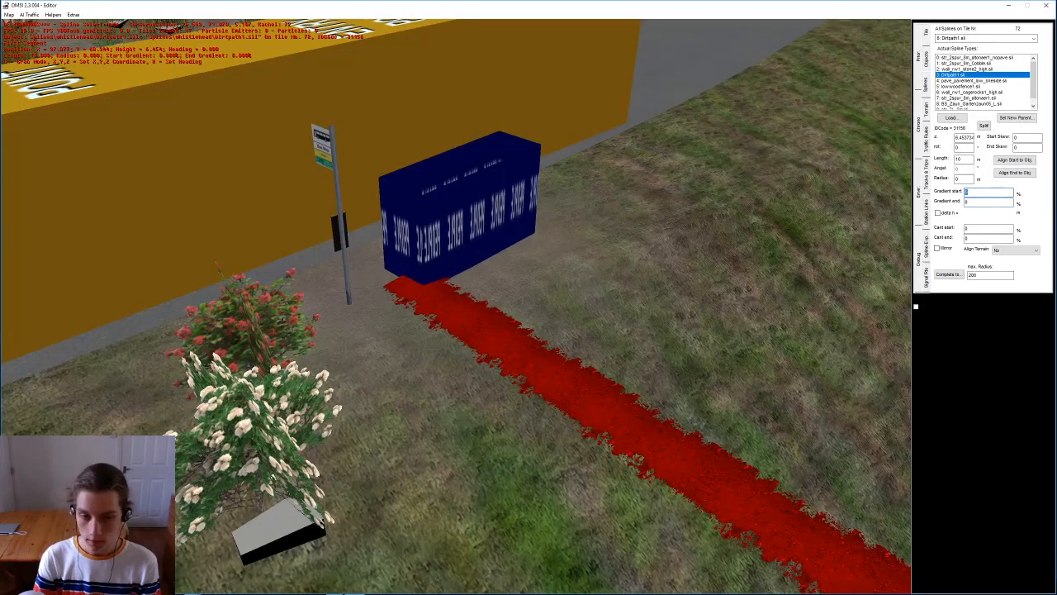
drag(972, 160, 884, 166)
text(4)
key(Return)
text(2)
key(Return)
Step: Try a start gradient of 50% on the dirt path segment and reduce it to 30%
middle_drag(778, 198, 782, 88)
drag(978, 193, 831, 189)
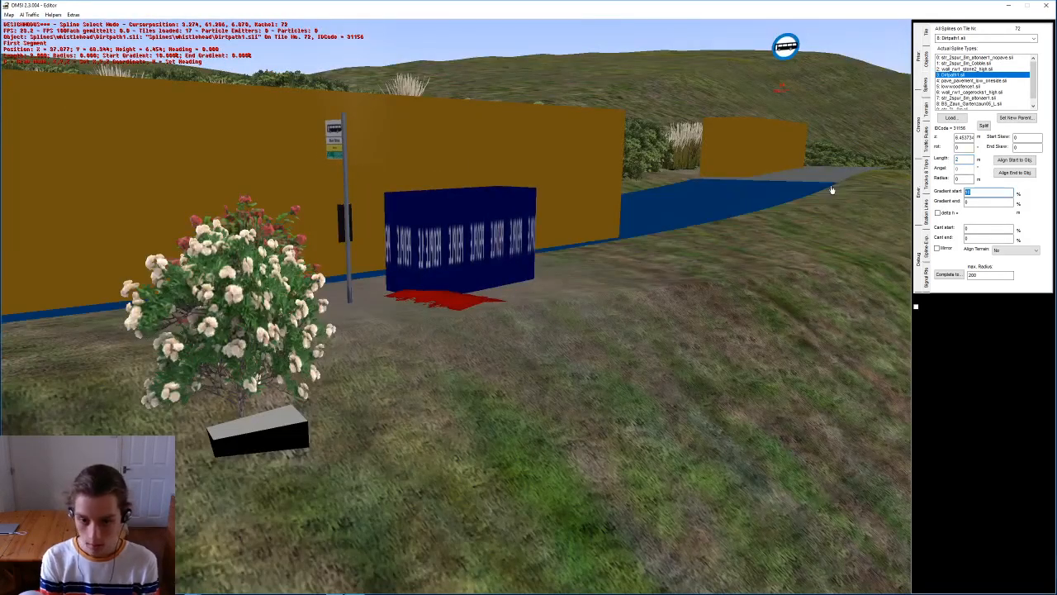
text(50)
key(Return)
text(30)
key(Return)
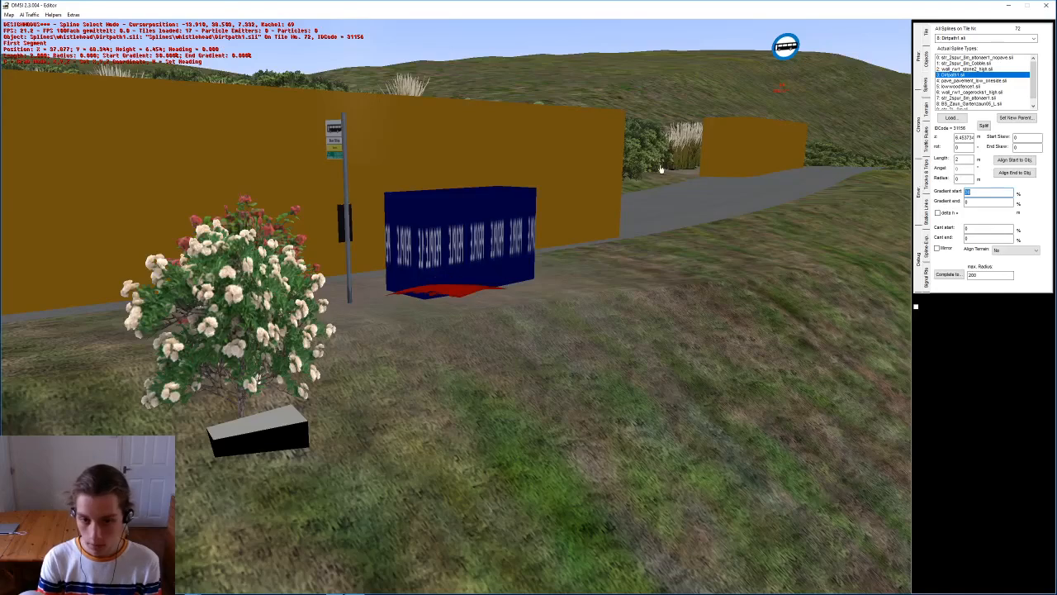
Step: Adjust the dirt path segment's height to 6.2 m
drag(974, 138, 957, 138)
key(BackSpace)
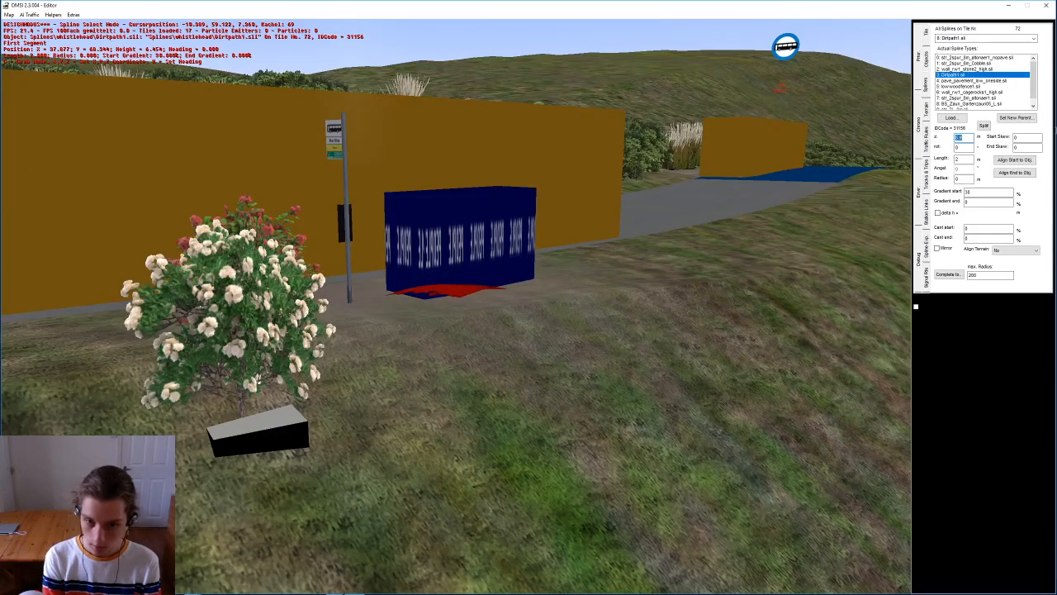
text(5.96)
key(Return)
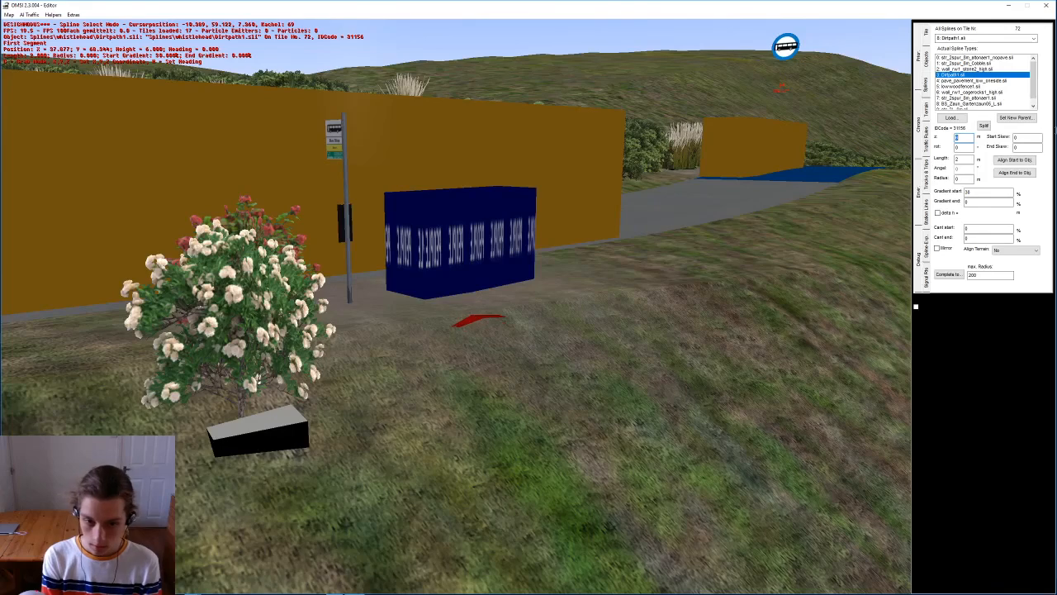
text(1)
key(Return)
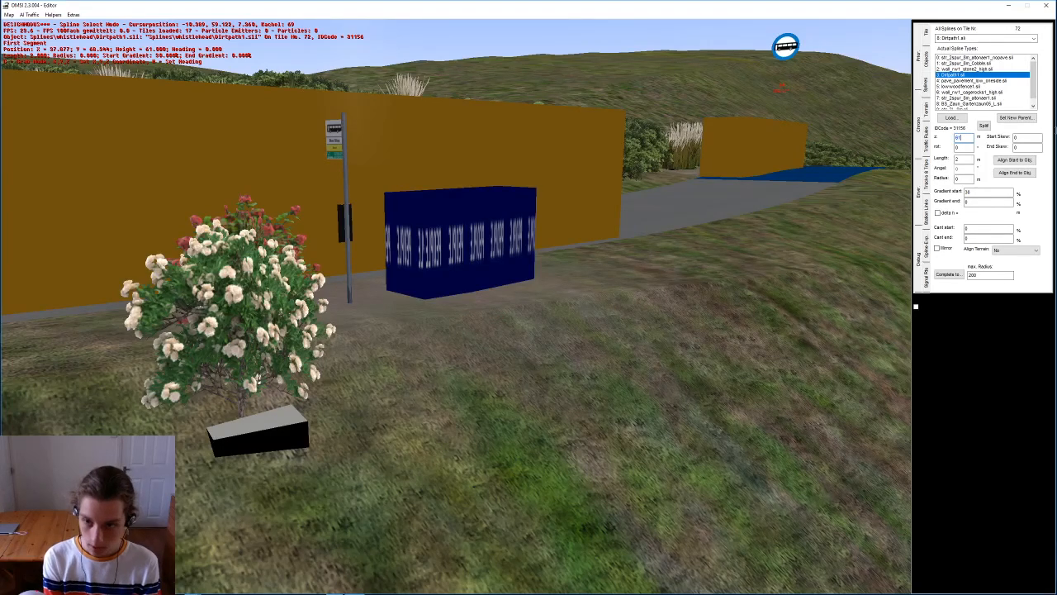
text(6.1)
key(Return)
text(6.2)
key(Return)
Step: Move the dirt path segment slightly towards the stop flag, beside the waiting passengers
middle_drag(661, 388, 427, 318)
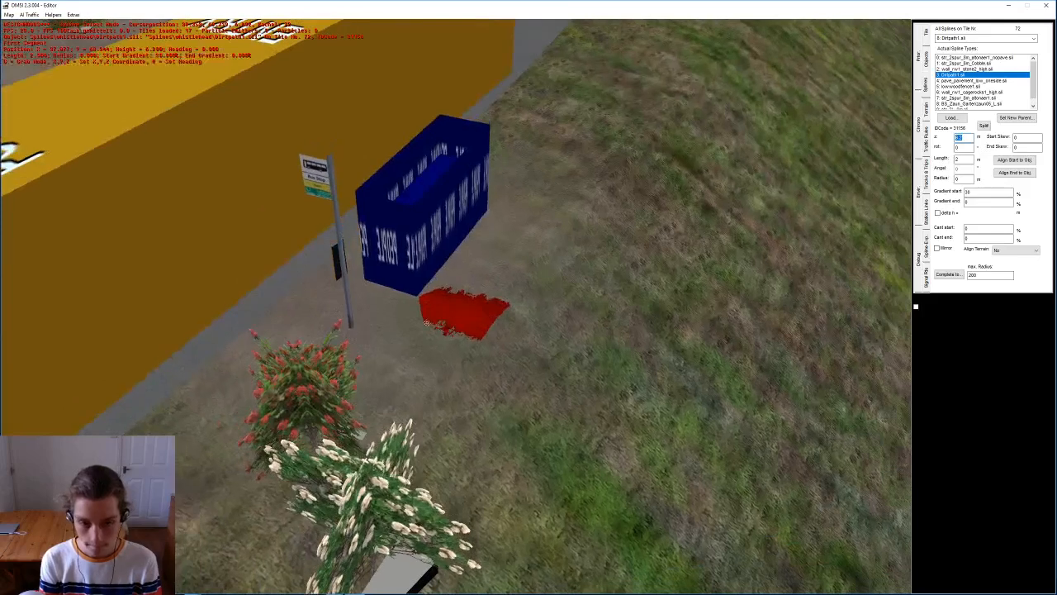
key(g)
click(366, 285)
middle_drag(366, 285, 450, 334)
right_drag(450, 334, 441, 384)
mouse_move(440, 384)
middle_down()
mouse_move(438, 417)
mouse_move(443, 381)
middle_up()
Step: Try a start gradient of 20% on the dirt path segment and set it to 25%
click(978, 192)
drag(978, 192, 916, 151)
text(20)
key(Return)
text(25)
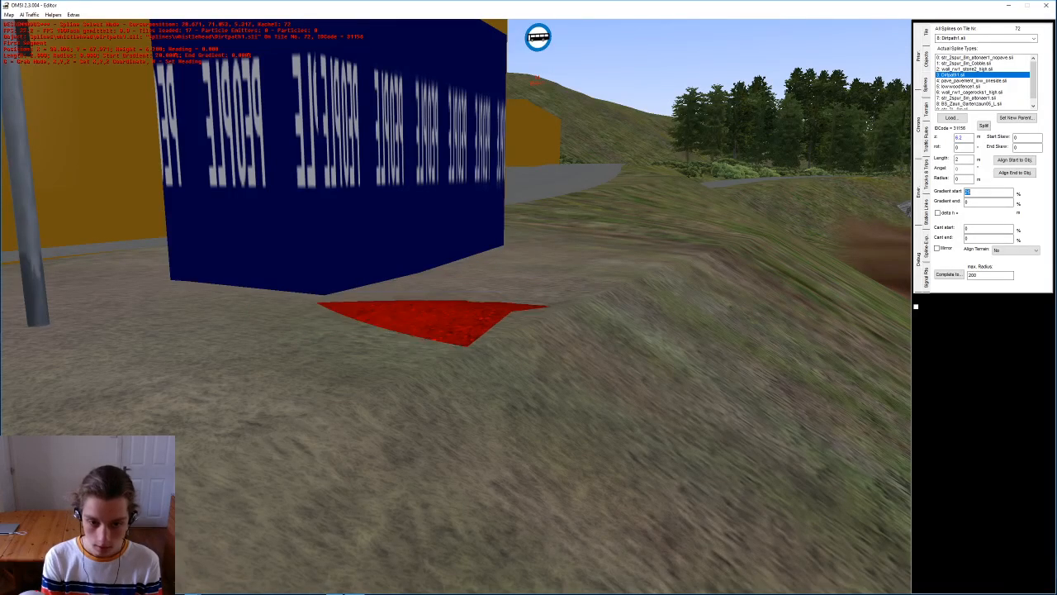
key(Return)
Step: Fine-tune the dirt path segment's length through 2.1 and 2.05 m to 2.03 m
middle_drag(640, 231, 534, 239)
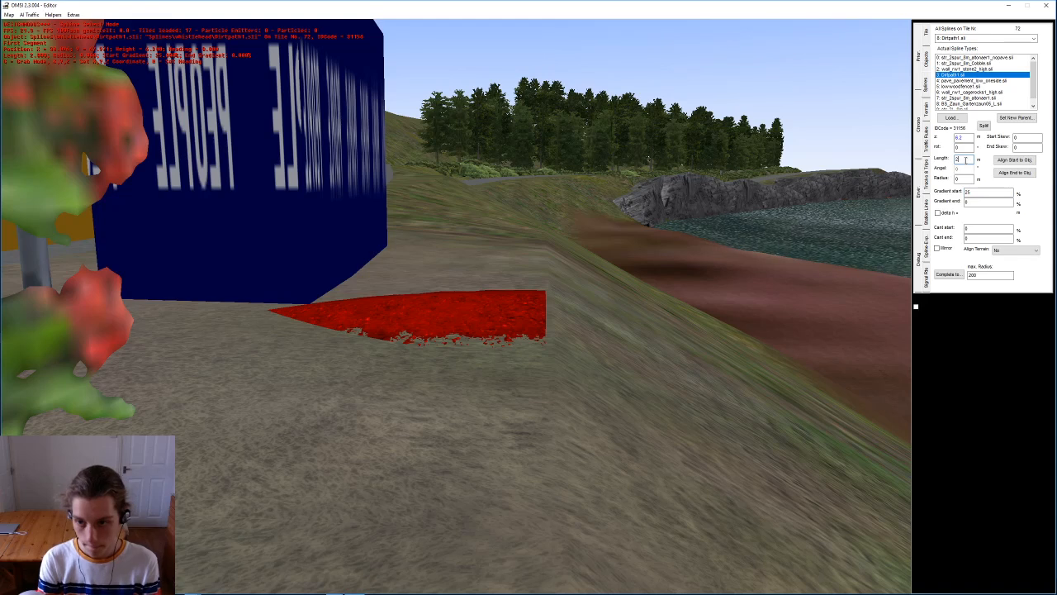
text(.1)
key(Return)
click(965, 160)
key(BackSpace)
text(05)
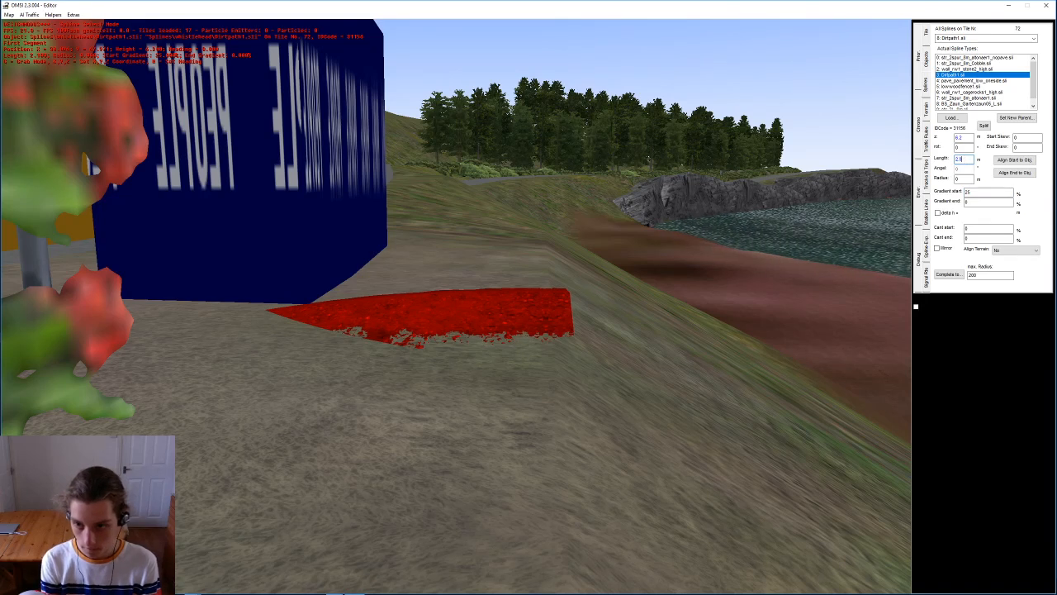
key(Return)
click(966, 161)
key(BackSpace)
text(2)
key(Return)
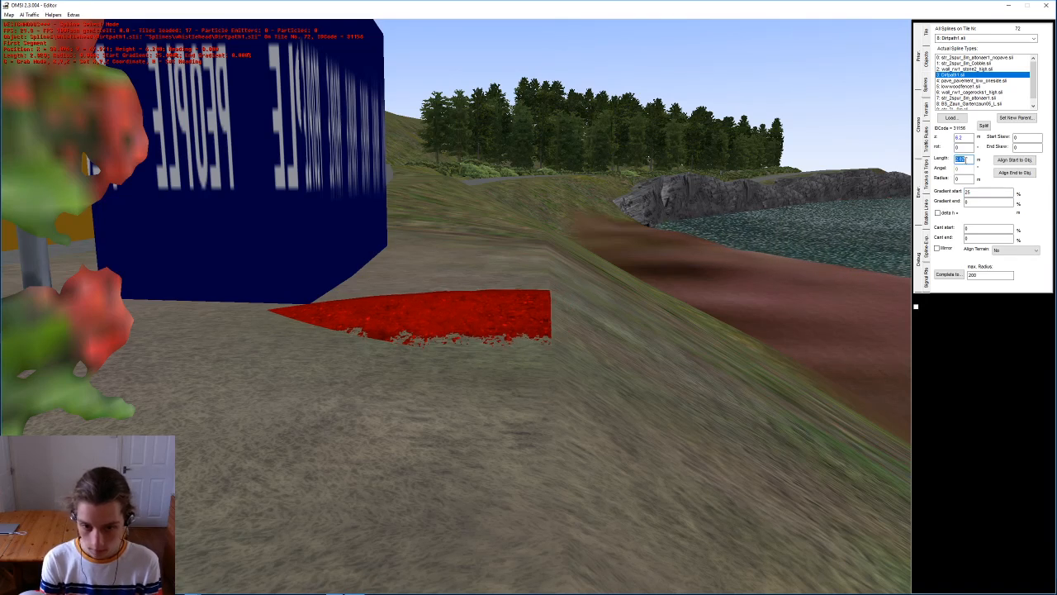
Step: Append a second dirt path segment to the end of the first and set its length to 0.5 m
key(Return)
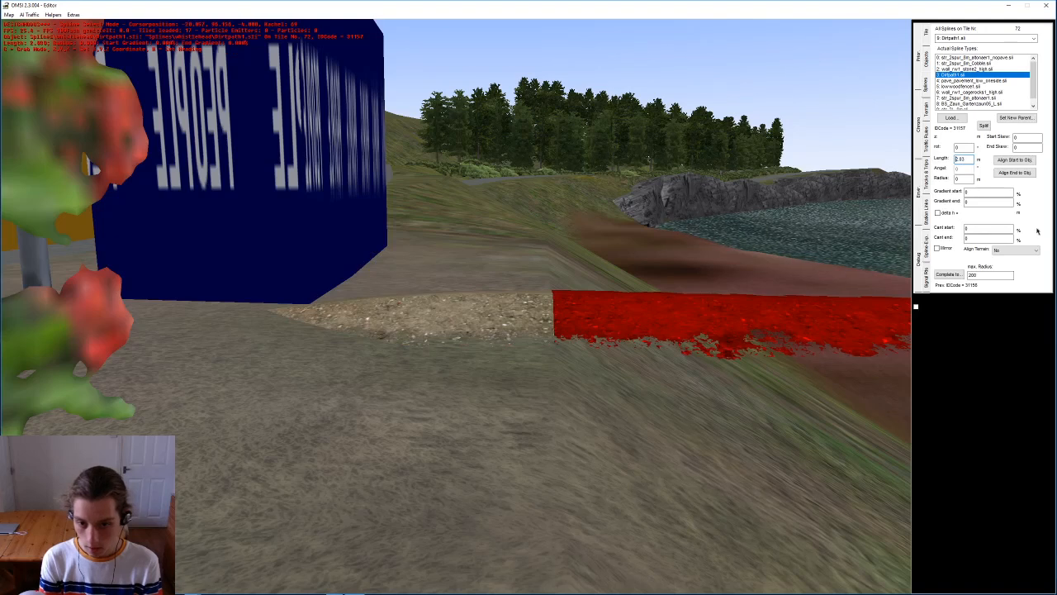
click(991, 193)
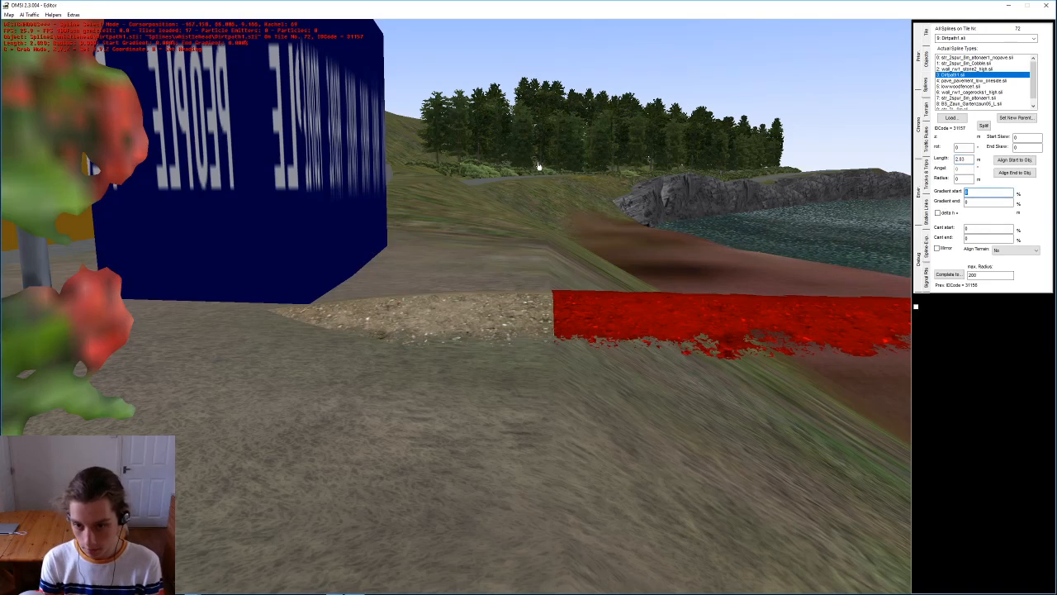
double_click(961, 160)
text(1)
key(Return)
text(0.5)
key(Return)
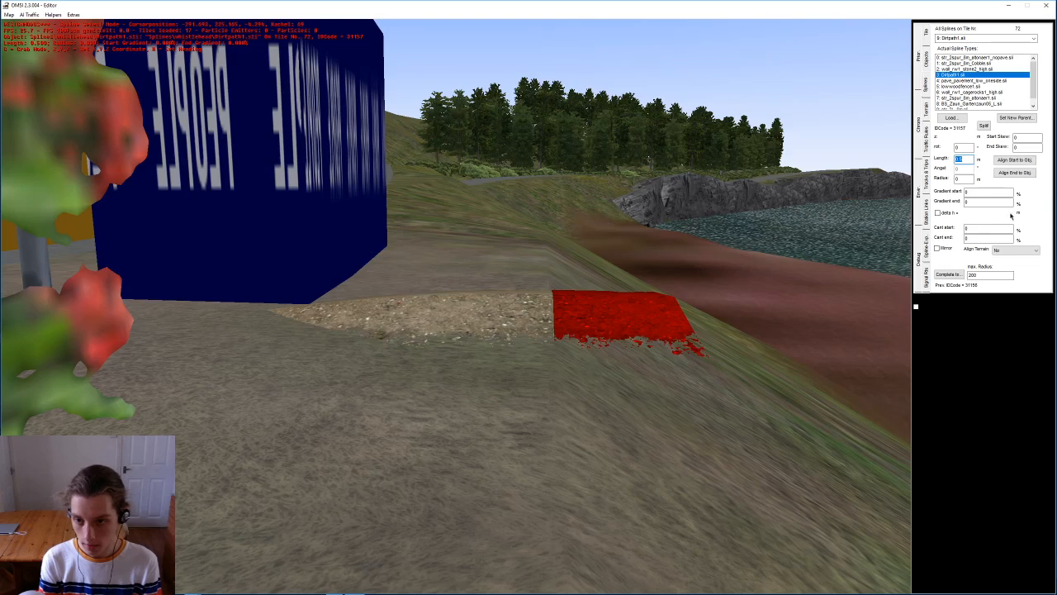
Step: Shorten the first dirt path segment, trying 1.5 and 1.7 m before setting its length to 1.8 m
click(408, 304)
text(2)
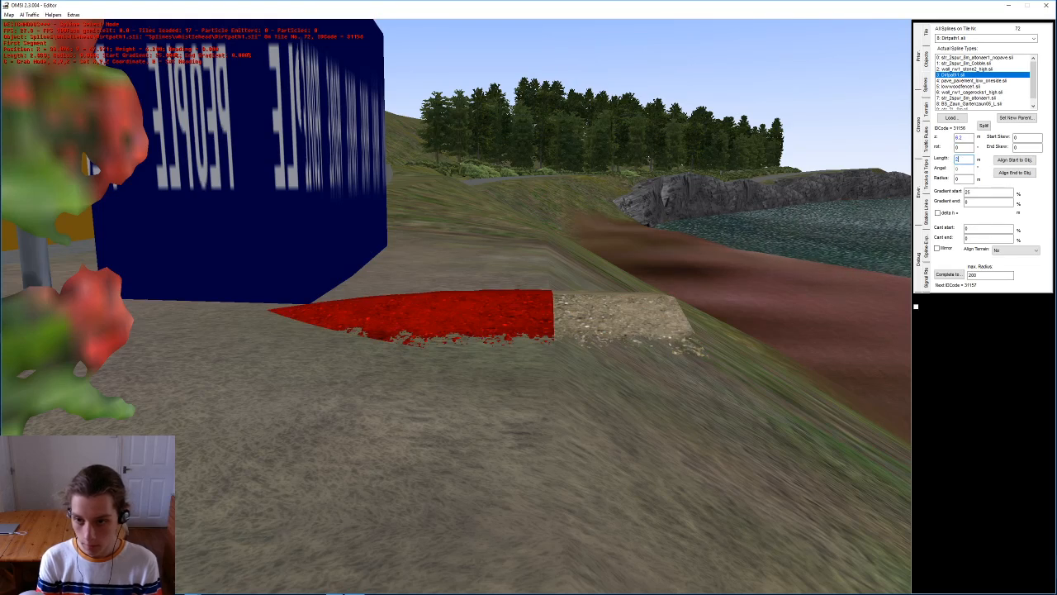
key(Return)
text(1.5)
key(Return)
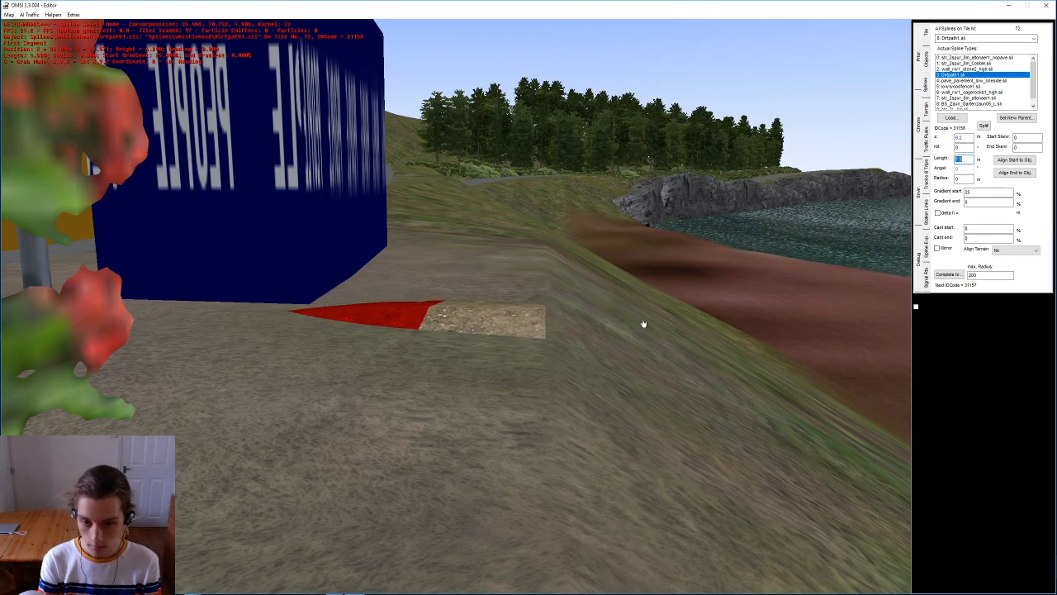
click(961, 159)
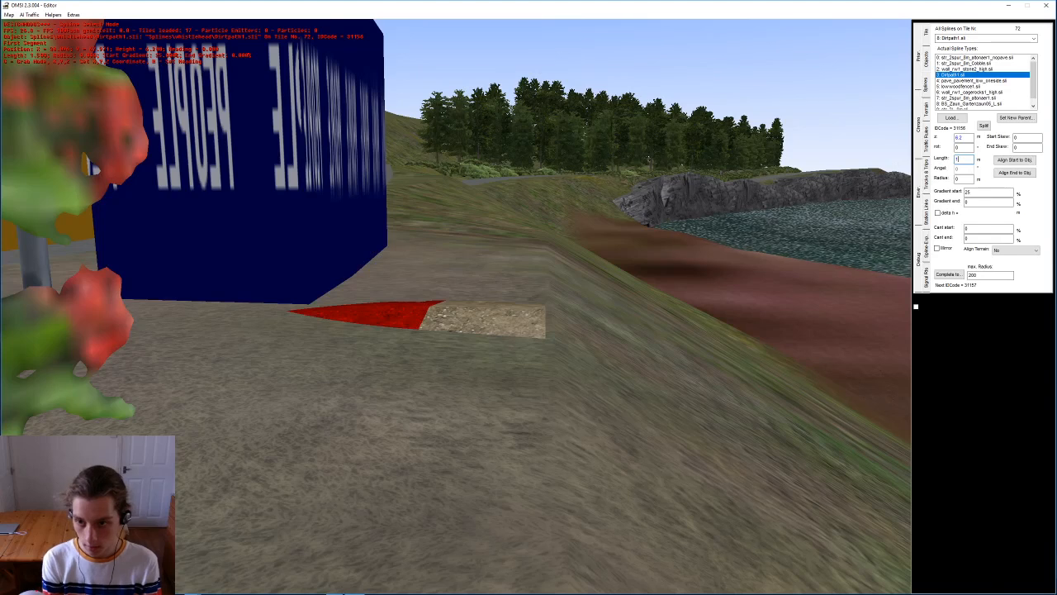
key(Return)
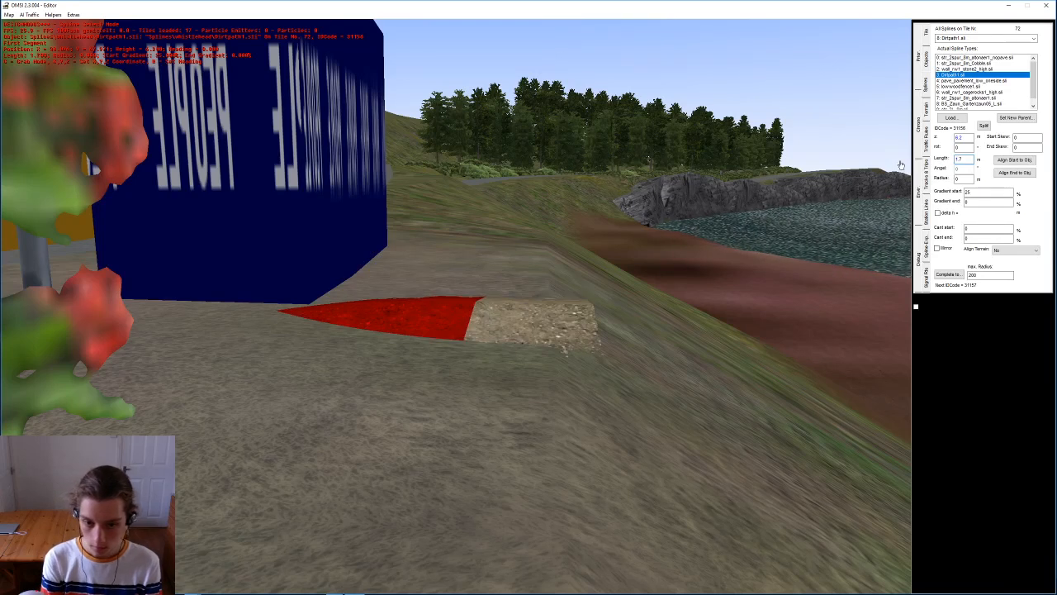
key(Return)
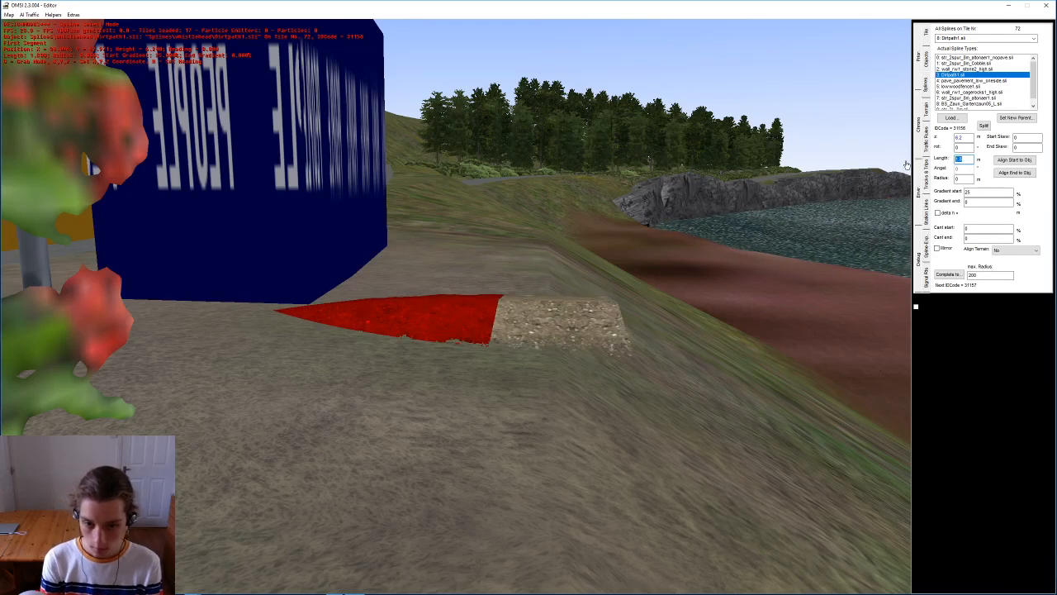
Step: Curve the 0.5 m dirt path segment downhill, trying an end gradient of -100% before reducing it
click(628, 306)
click(975, 202)
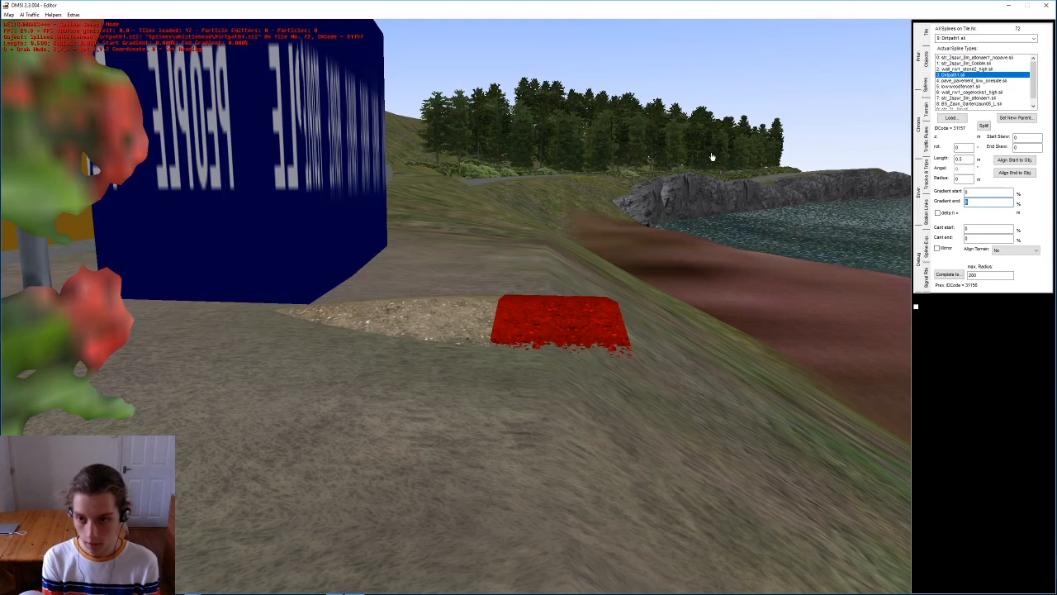
text(-100)
key(Return)
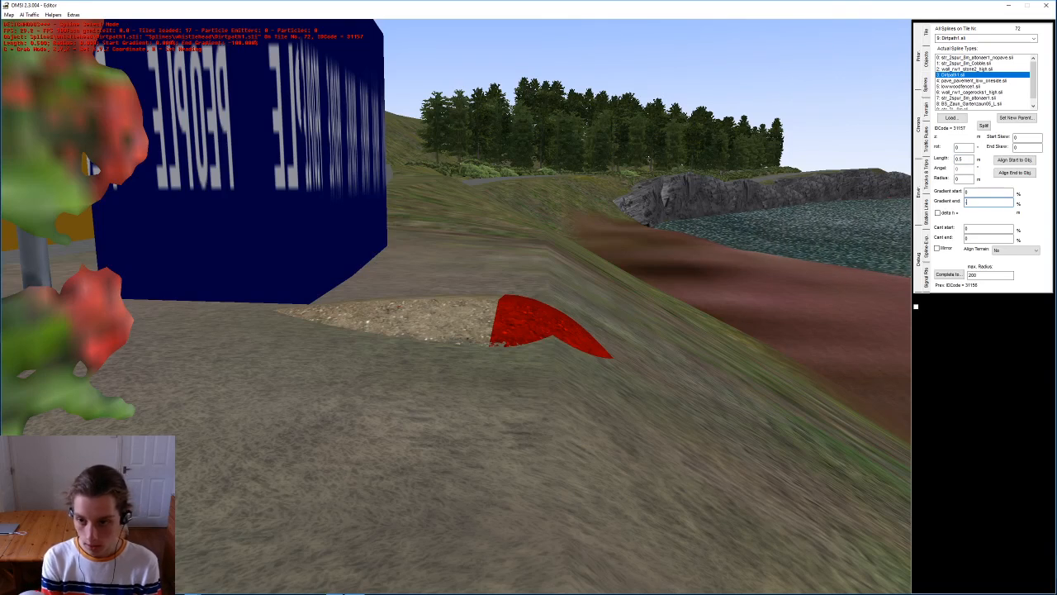
text(-20)
key(Return)
text(-10)
key(Return)
Step: Insert a dirt path segment between the first and the downhill segment and set its length to 0.2 m
right_drag(668, 82, 605, 162)
right_drag(449, 307, 606, 241)
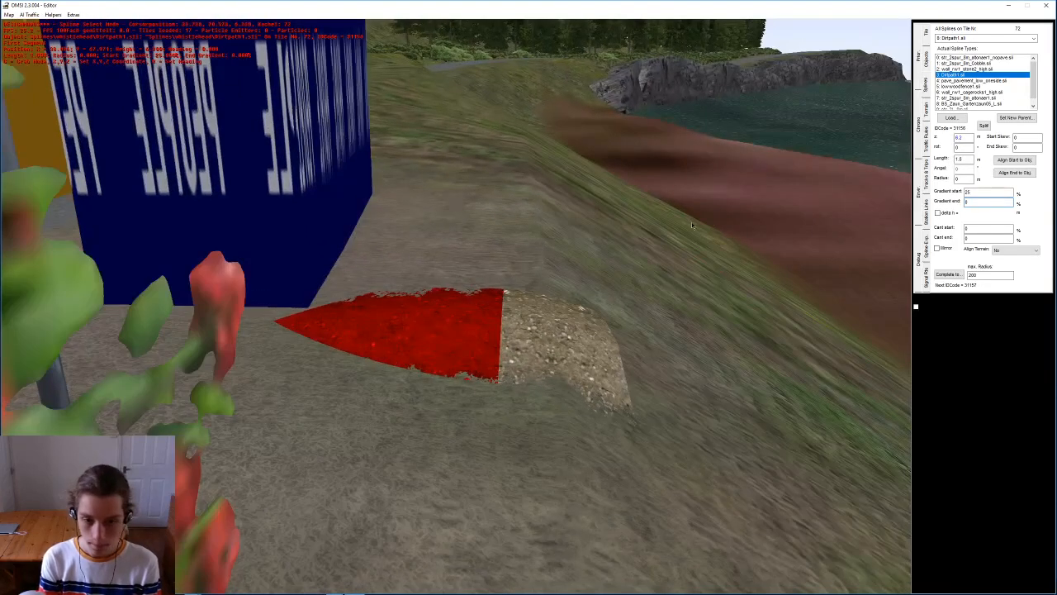
key(Insert)
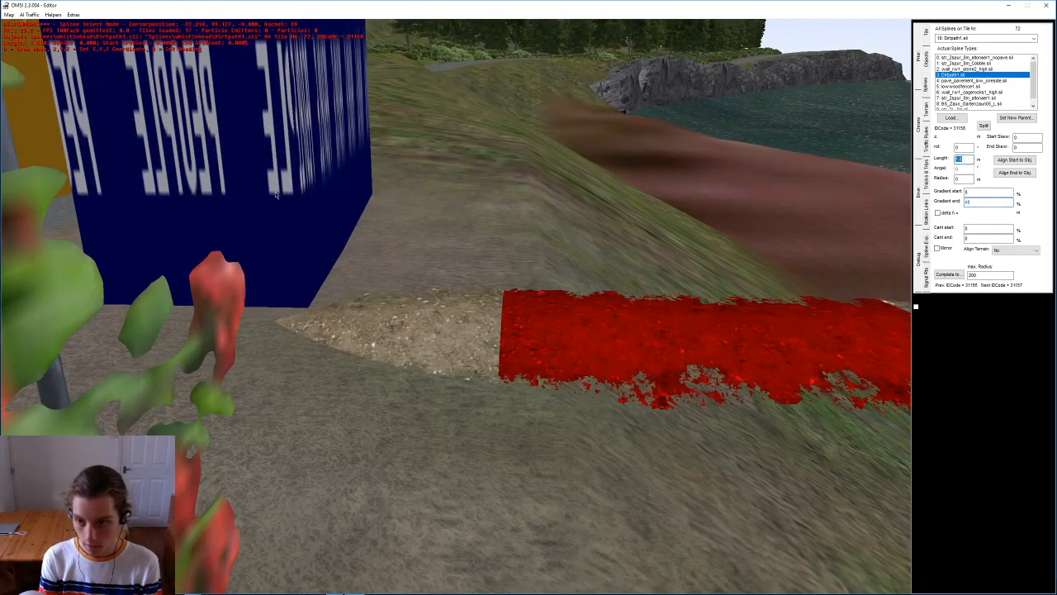
key(Return)
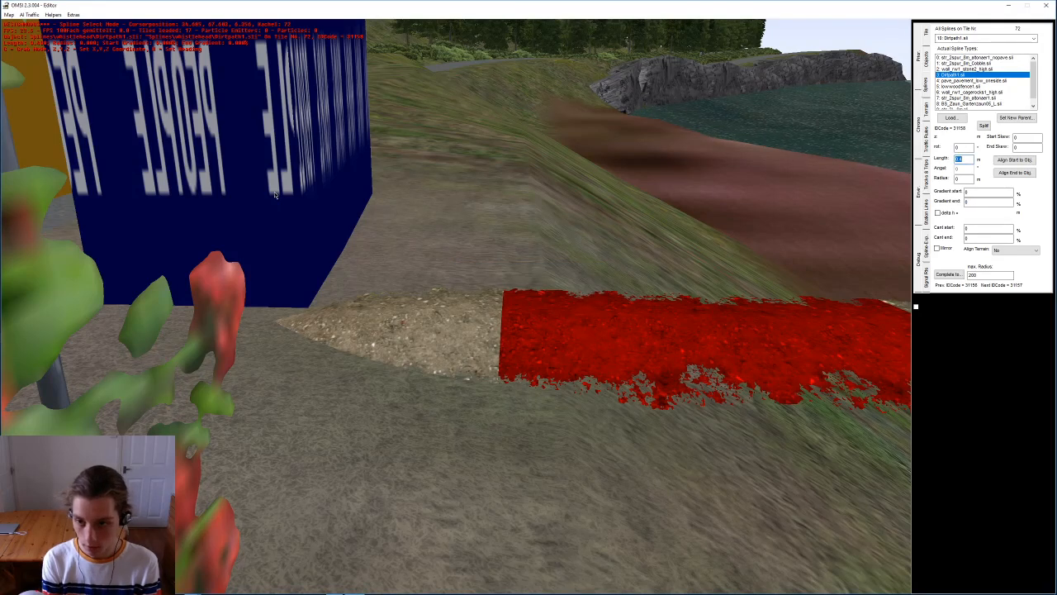
key(Return)
scroll(473, 354, down, 2)
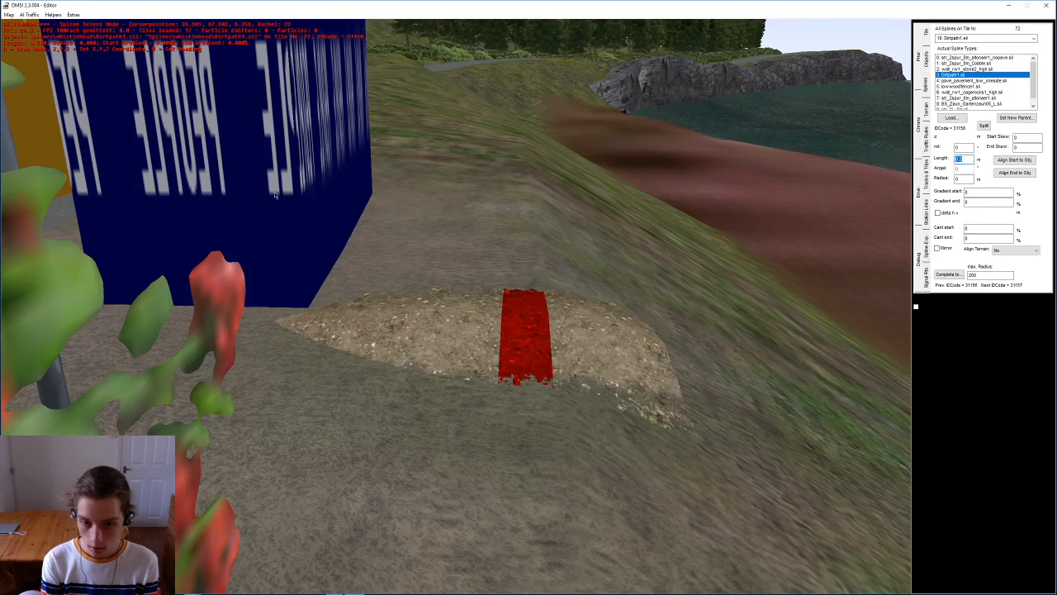
mouse_move(473, 354)
right_down()
mouse_move(446, 351)
mouse_move(473, 355)
right_up()
scroll(474, 354, down, 2)
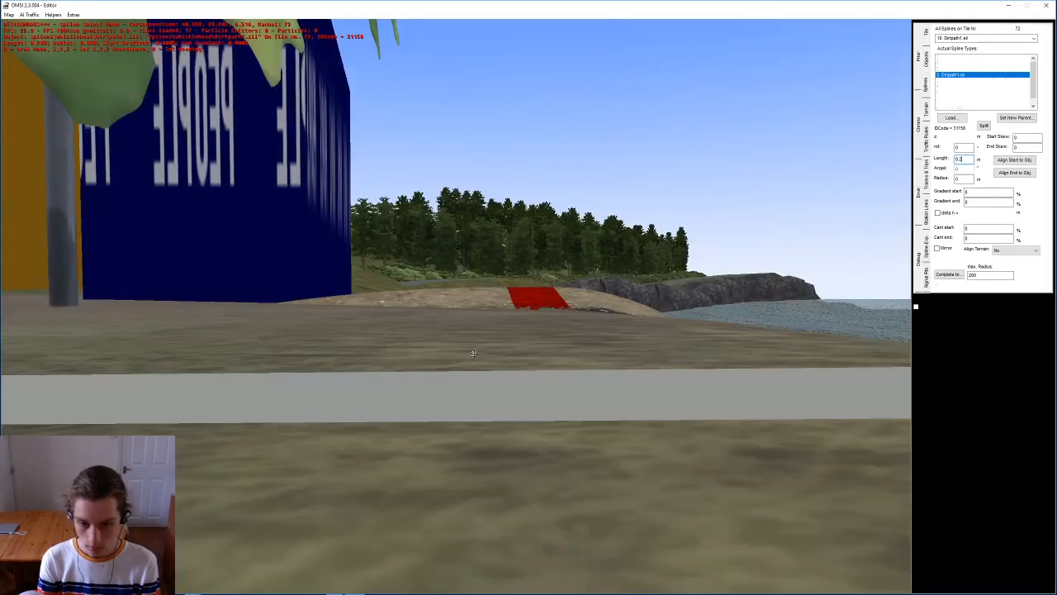
scroll(548, 272, up, 3)
Step: Extend the path downhill with another dirt path segment, trying 5 m before setting its length to 10 m
right_drag(547, 272, 965, 169)
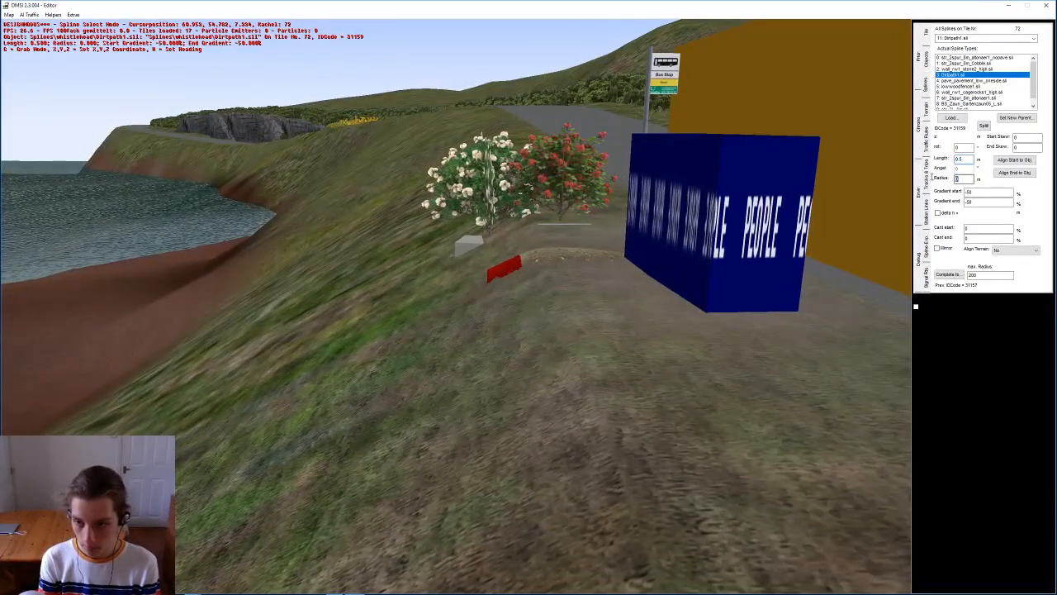
text(5)
key(Return)
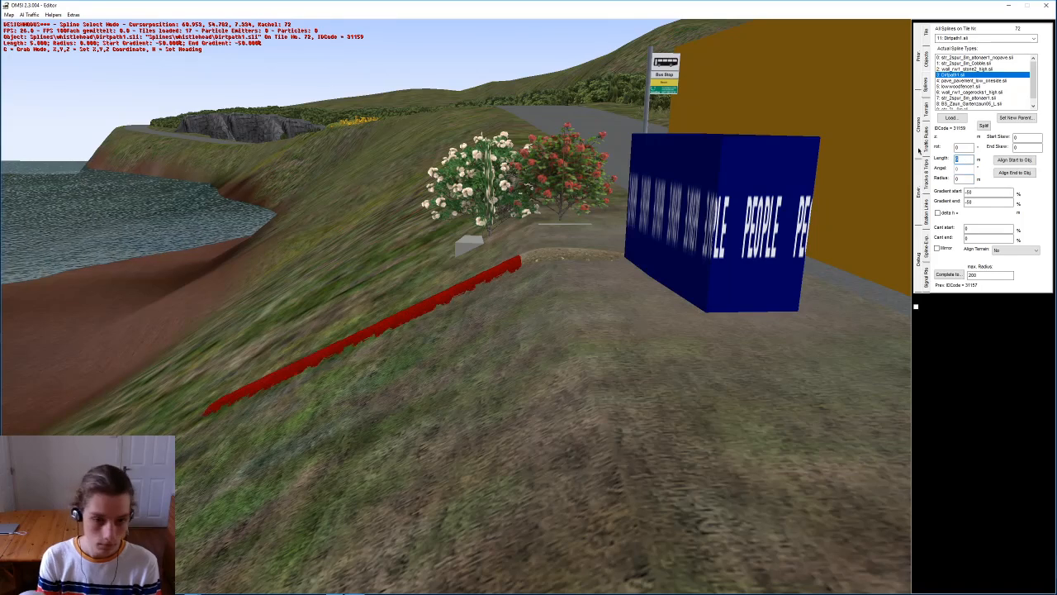
text(10)
key(Return)
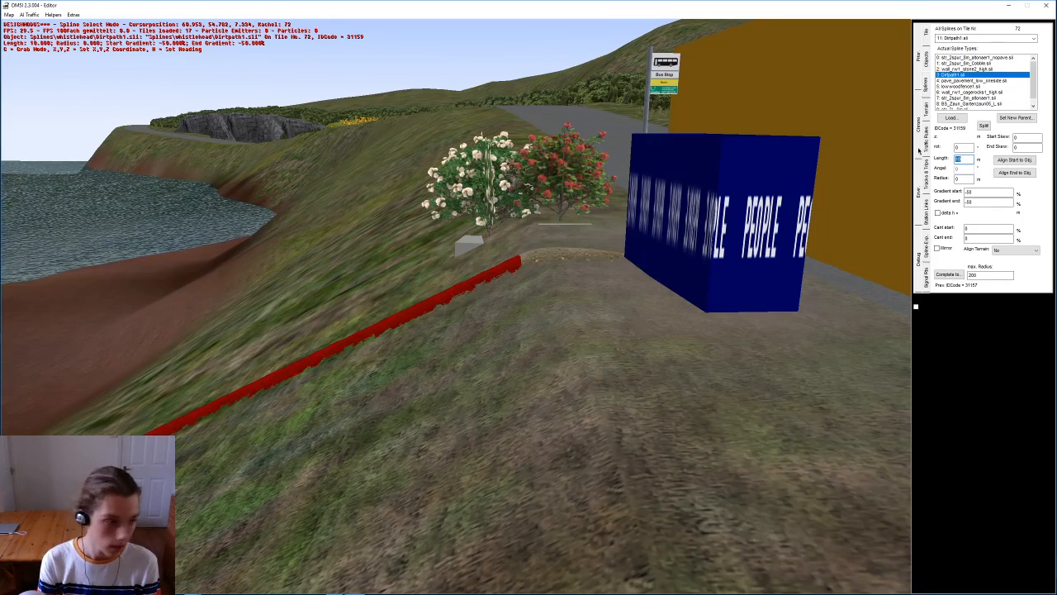
Step: Match the 10 m dirt path segment to the slope, trying end gradients of -50% and -60% before setting -65%
scroll(472, 361, down, 5)
right_drag(312, 353, 900, 214)
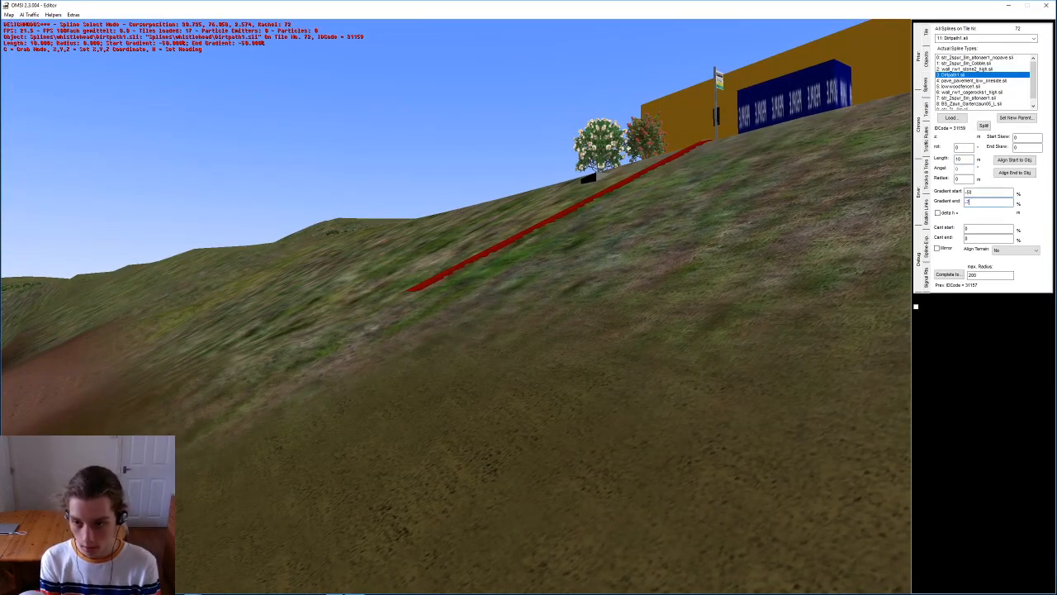
key(Return)
text(-50)
key(Return)
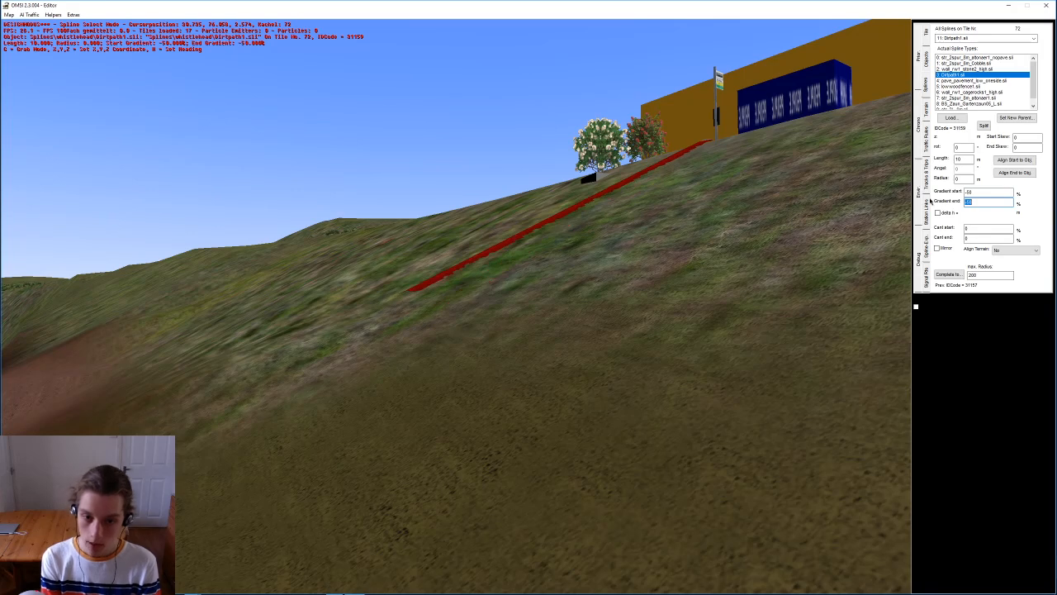
text(-60)
key(Return)
middle_drag(708, 262, 660, 288)
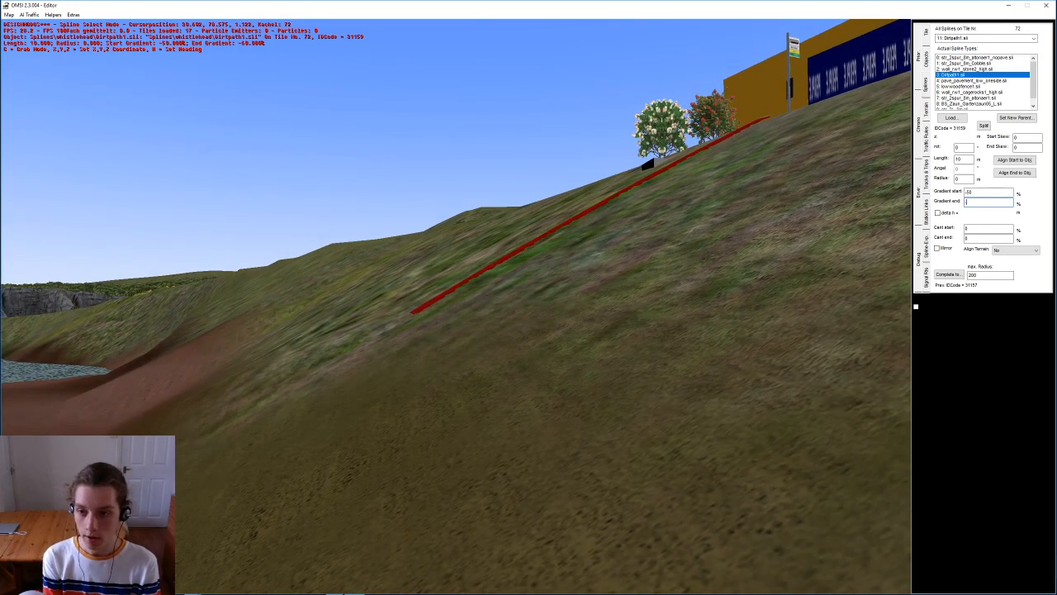
text(-6.5)
key(Return)
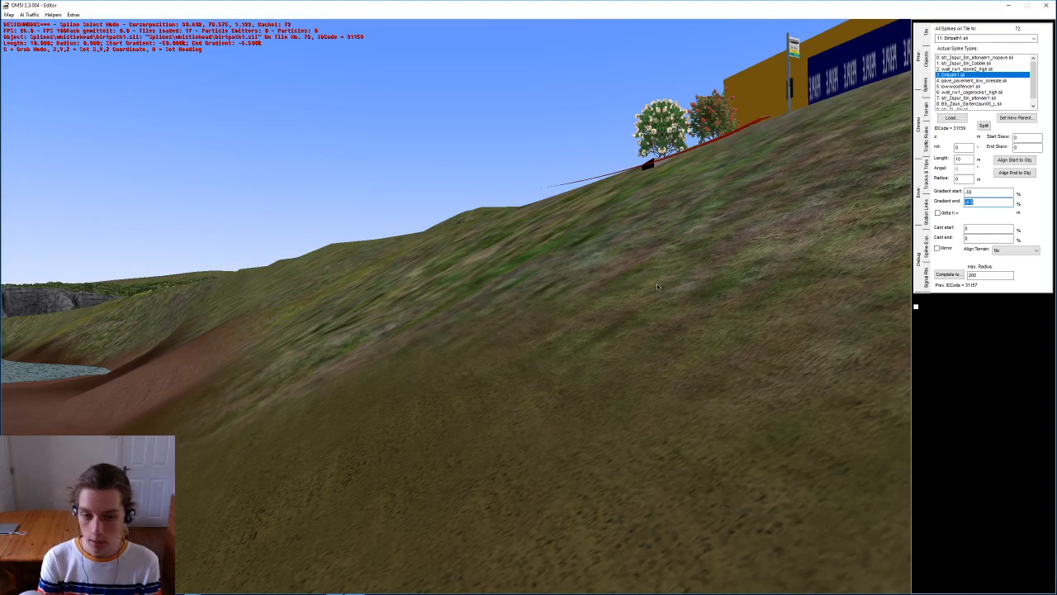
middle_drag(649, 285, 643, 294)
text(-)
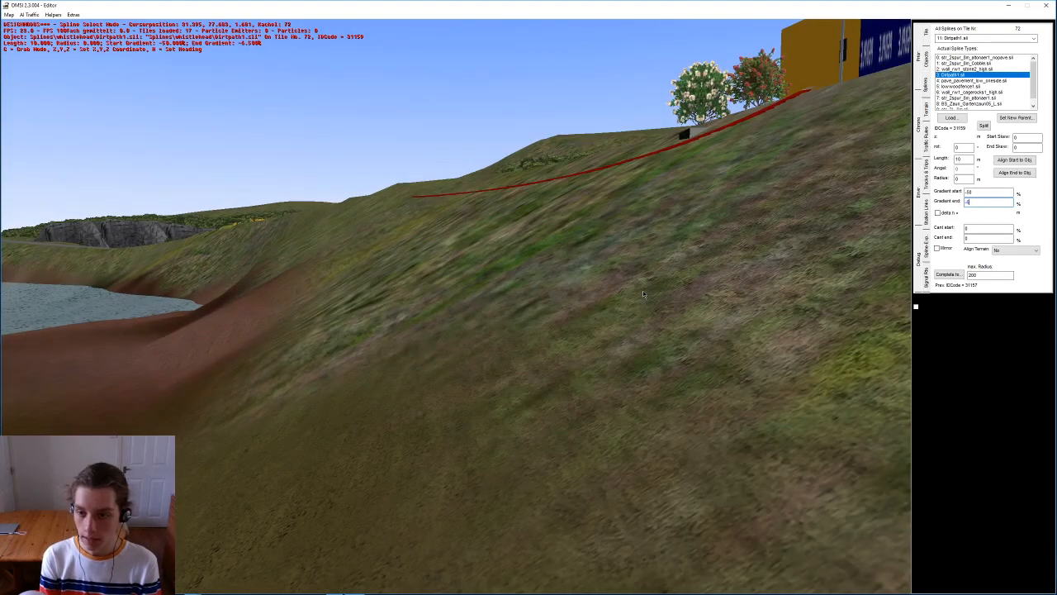
text(65)
key(Return)
Step: Append a dirt path segment to the lower end of the 10 m one, with an end gradient of -30% and a length of 8 m
middle_drag(611, 286, 441, 357)
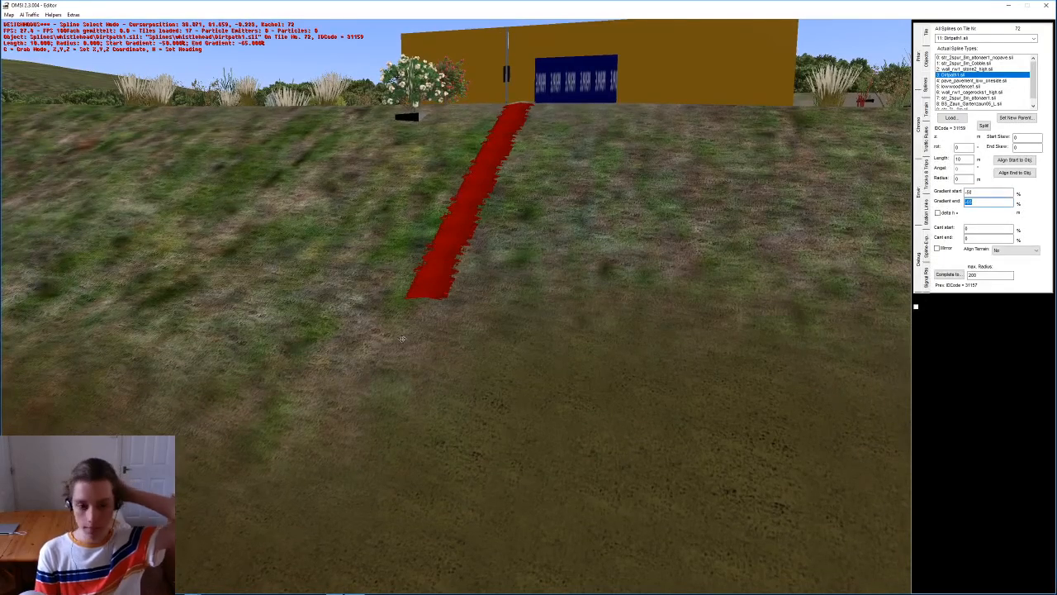
middle_drag(430, 304, 482, 316)
key(space)
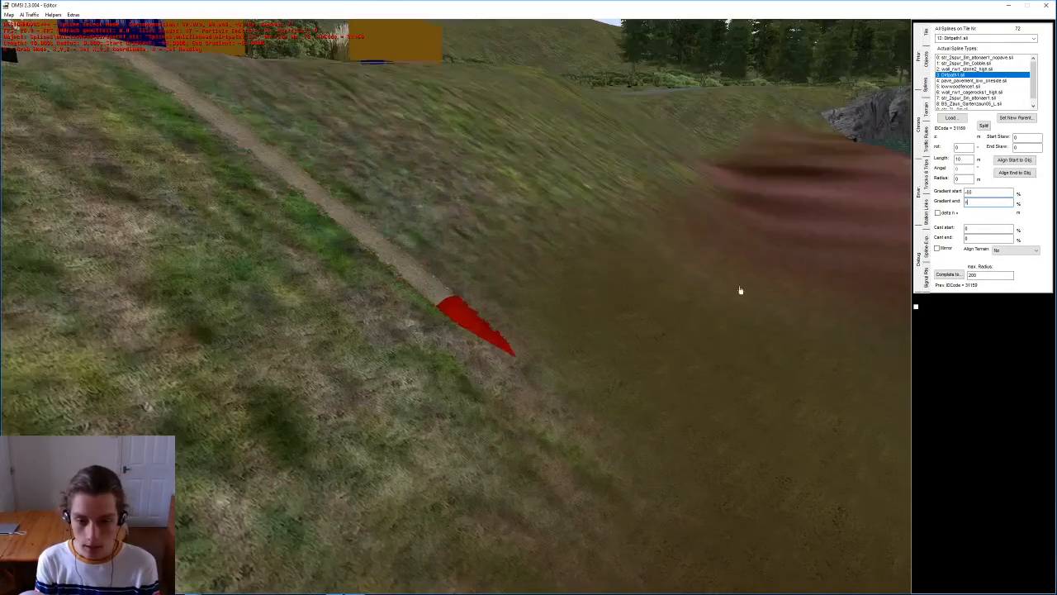
drag(1006, 200, 790, 194)
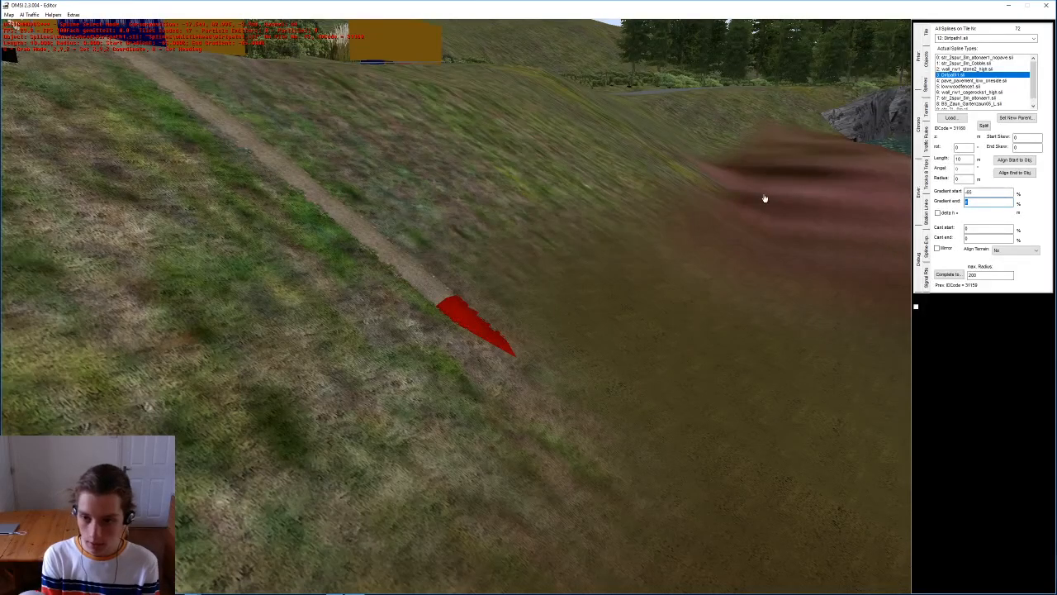
key(Return)
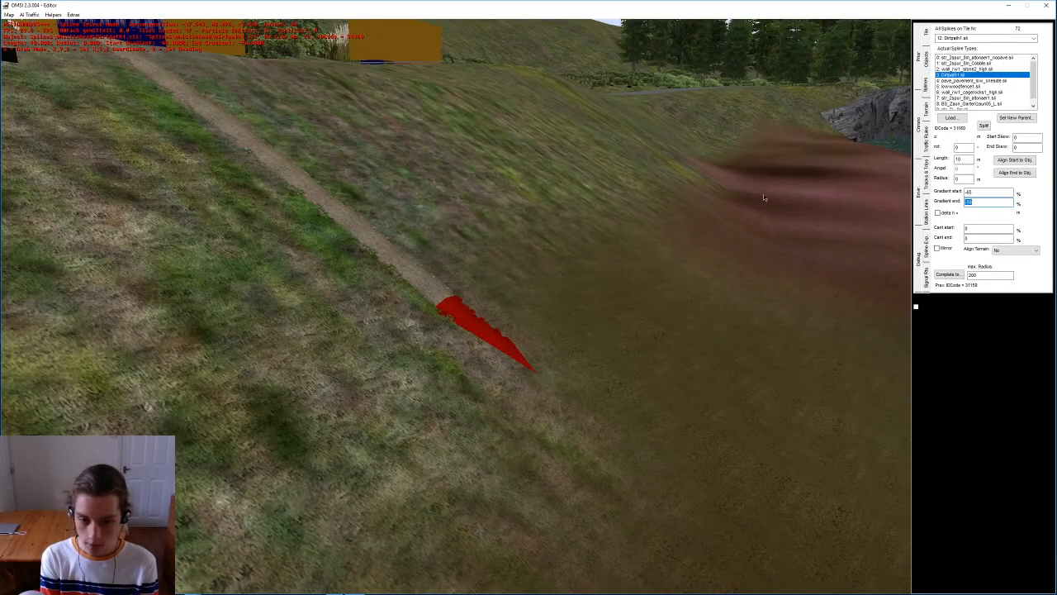
key(Return)
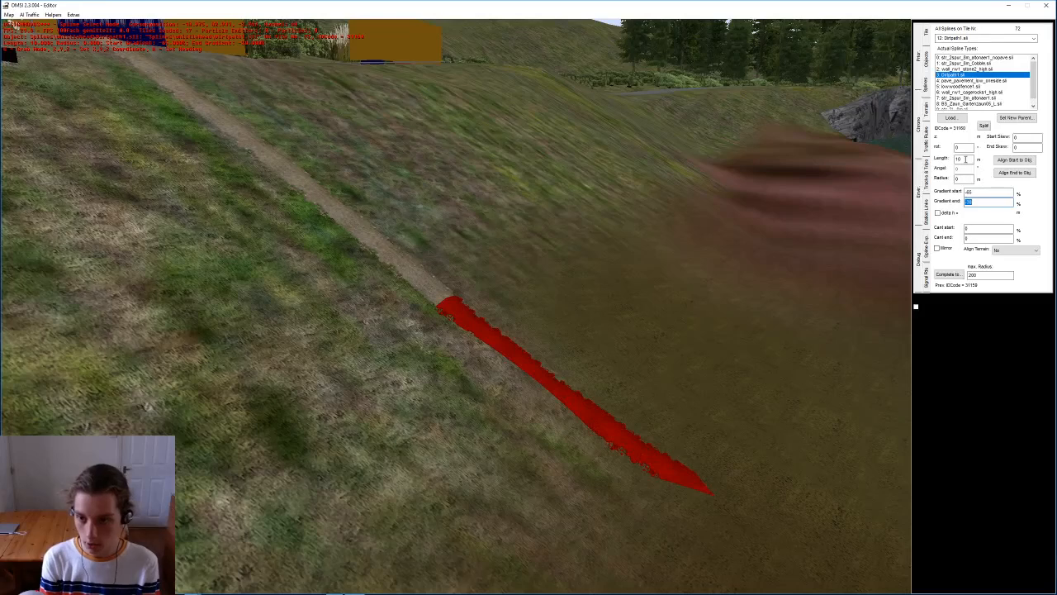
text(8)
key(Return)
middle_drag(749, 138, 586, 157)
right_drag(586, 157, 529, 331)
middle_drag(529, 331, 506, 325)
click(440, 332)
click(451, 349)
click(475, 275)
key(n)
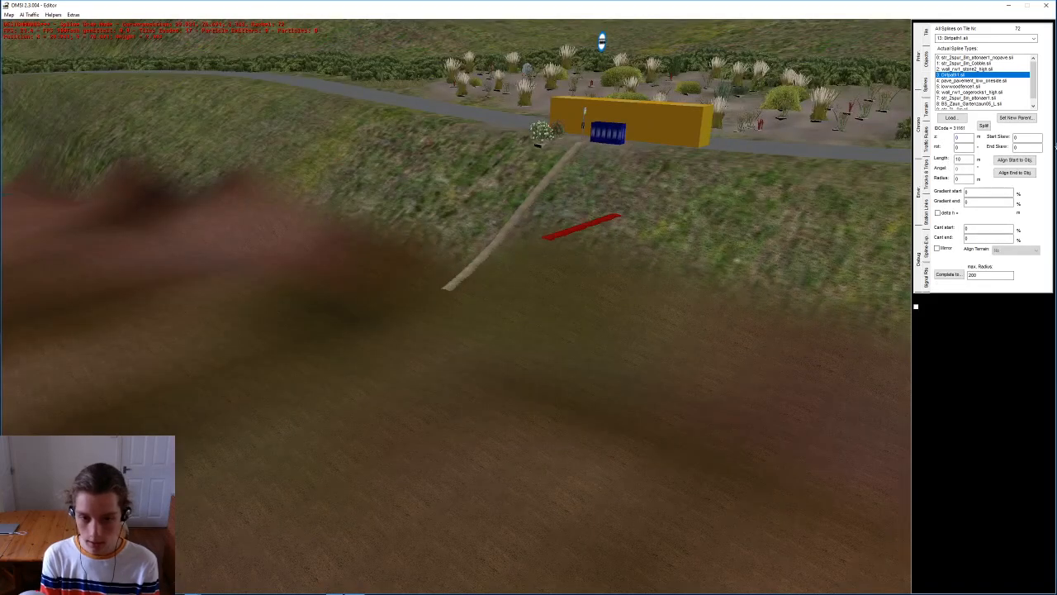
click(423, 304)
key(Delete)
Step: Append another dirt path segment at the lower end of the path, with a length of 2 m and an end gradient of -60%
click(486, 260)
key(Return)
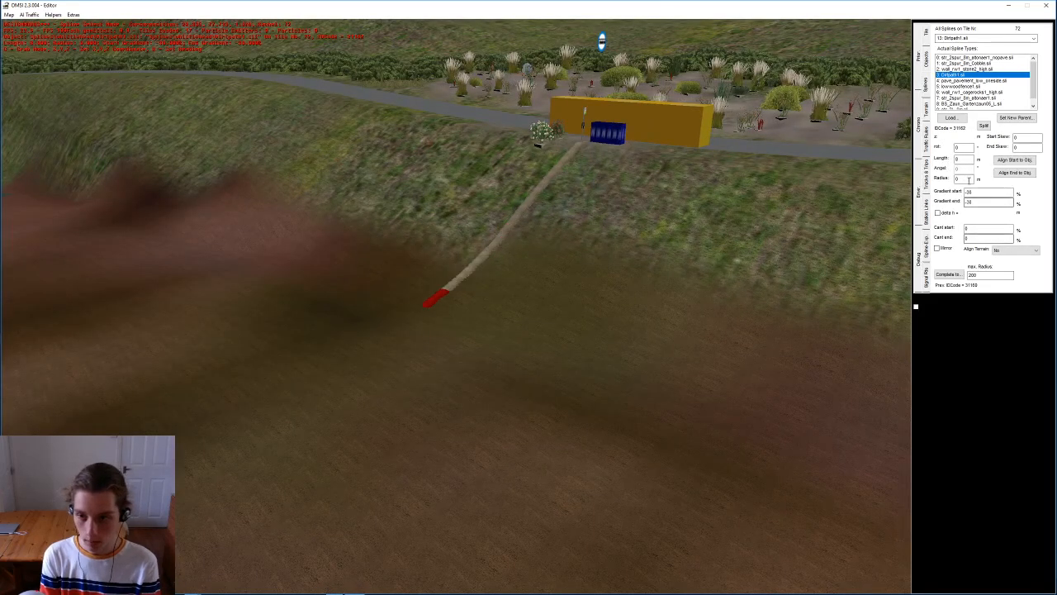
double_click(963, 159)
double_click(978, 200)
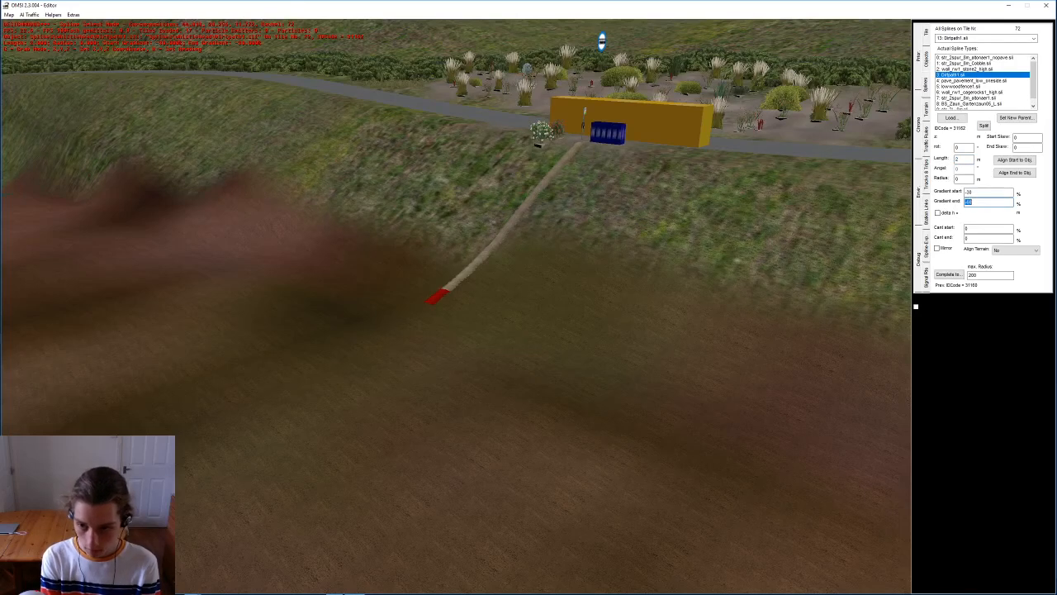
Step: Shorten the 8 m dirt path segment to 6 m and check the path's fit against the slope
click(459, 288)
text(6)
key(Return)
middle_drag(717, 279, 594, 207)
right_drag(594, 207, 592, 239)
click(579, 226)
click(579, 226)
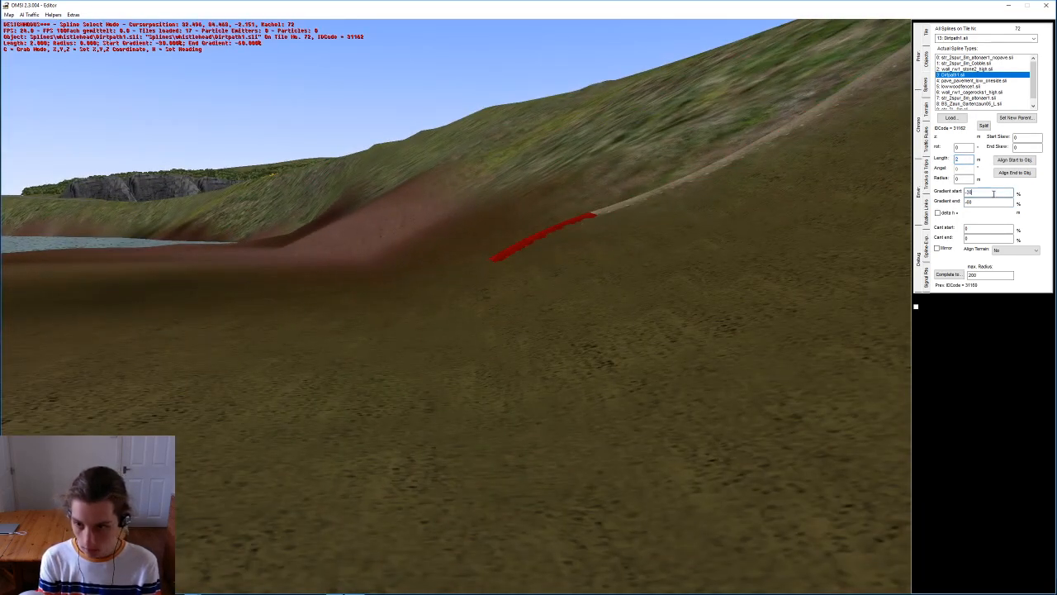
Step: Adjust the 6 m dirt path segment's end gradient, trying -50% before setting it to -40%
click(751, 147)
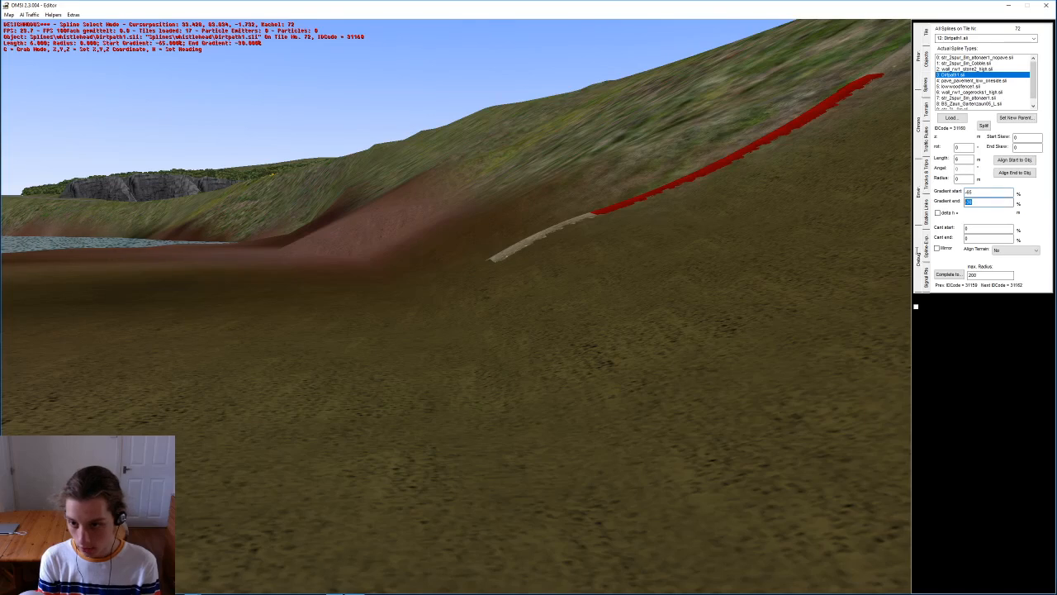
key(Return)
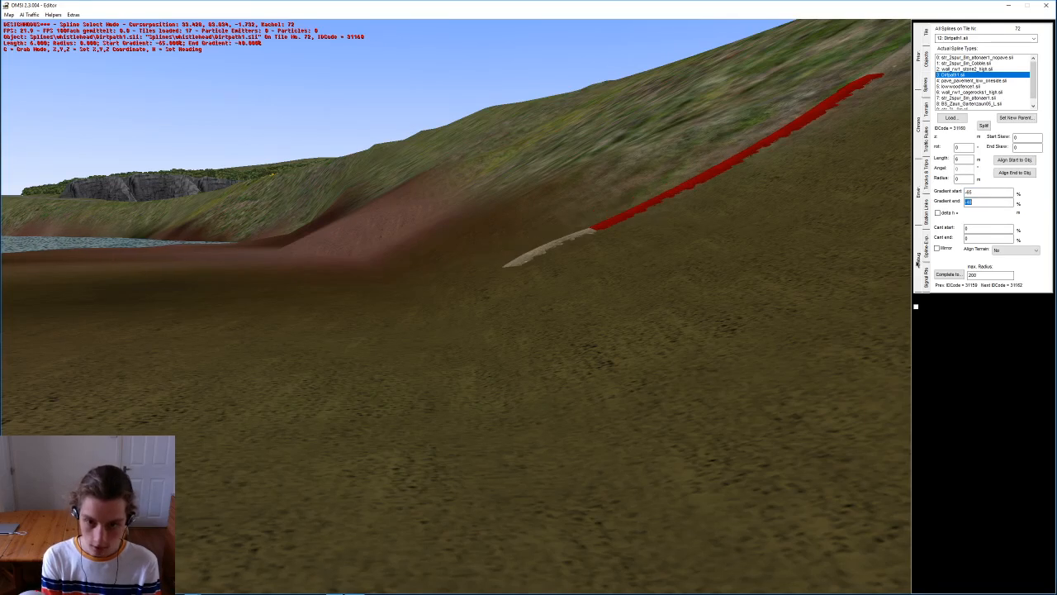
text(-)
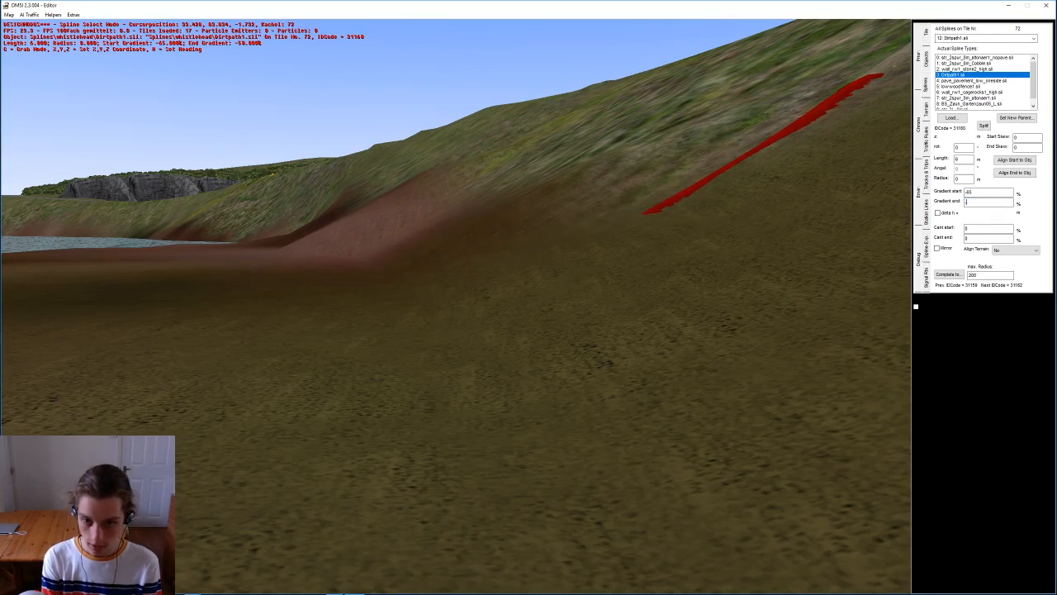
key(Return)
text(-40)
key(Return)
click(602, 246)
click(587, 240)
key(Return)
Step: Bend the 10 m dirt path segment sideways, trying radii of -40, -47 and -48 m before setting the radius to -50 m
click(678, 294)
middle_drag(678, 293, 563, 238)
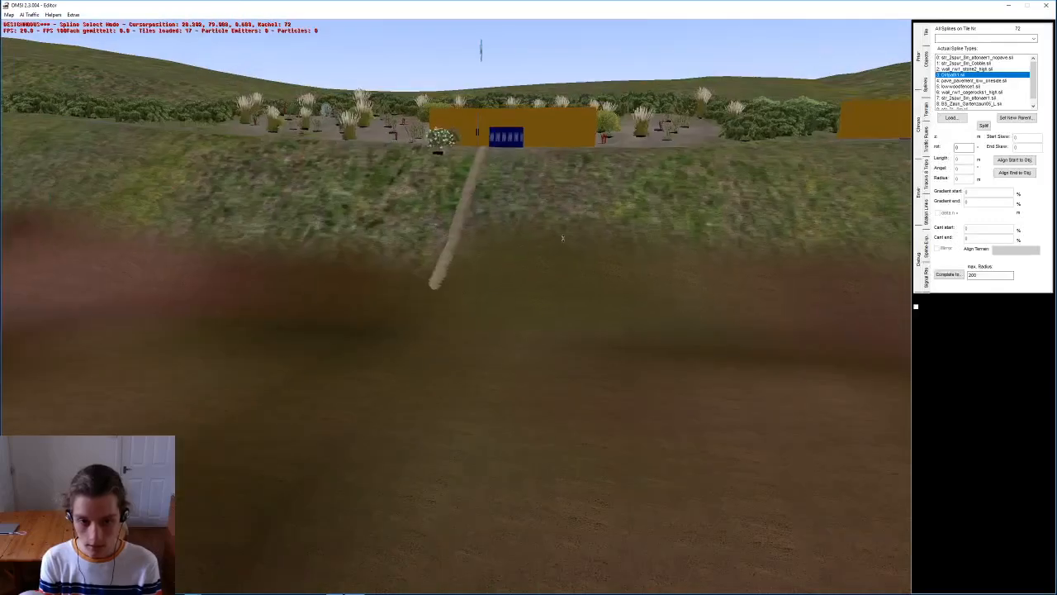
click(458, 231)
click(458, 235)
click(465, 198)
key(Up)
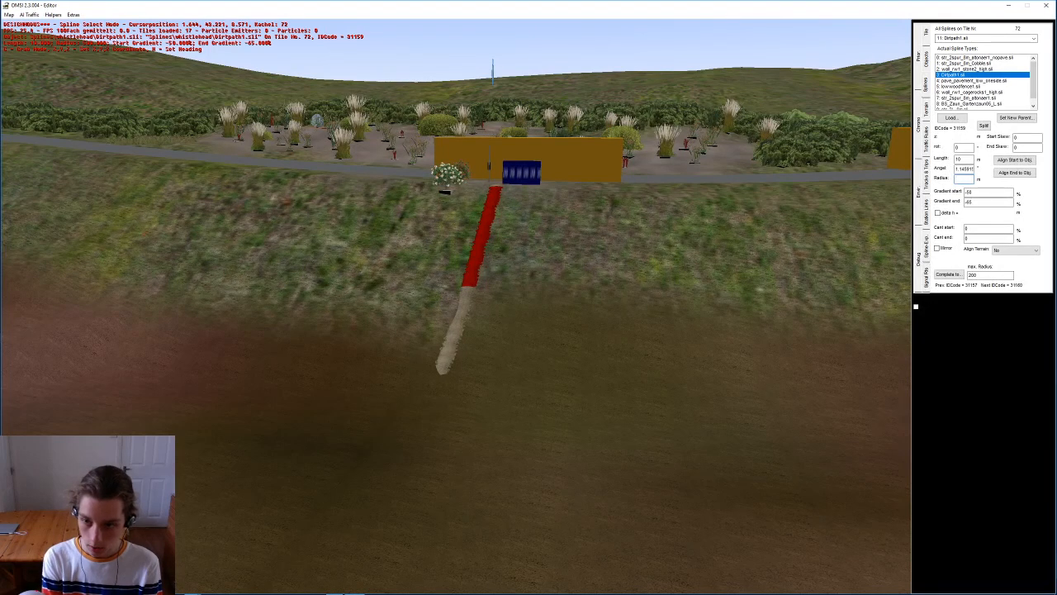
key(Return)
text(-40)
key(Return)
text(-)
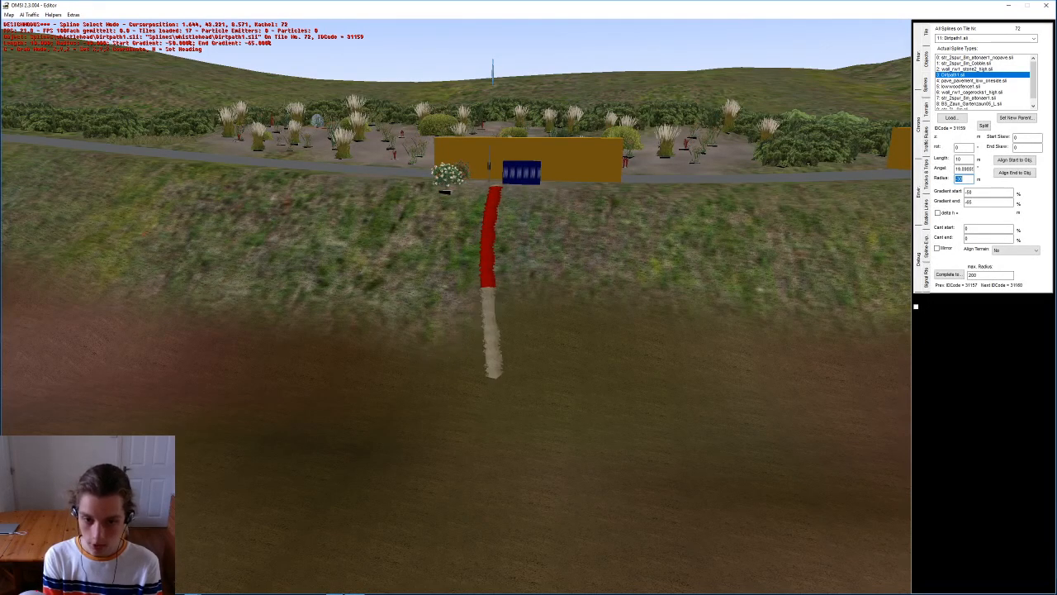
text(30)
key(Return)
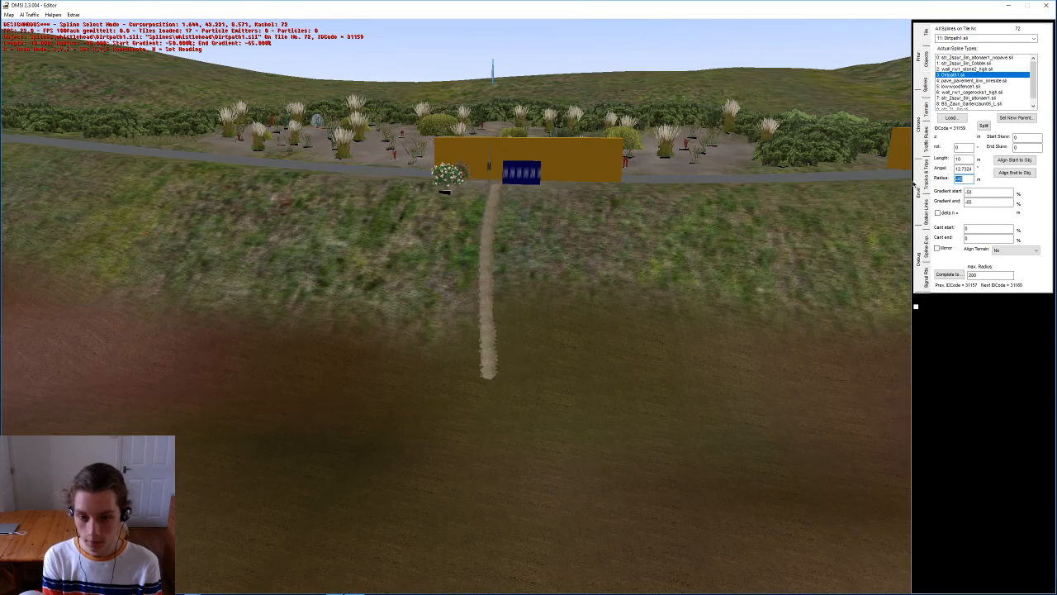
text(-47)
key(Return)
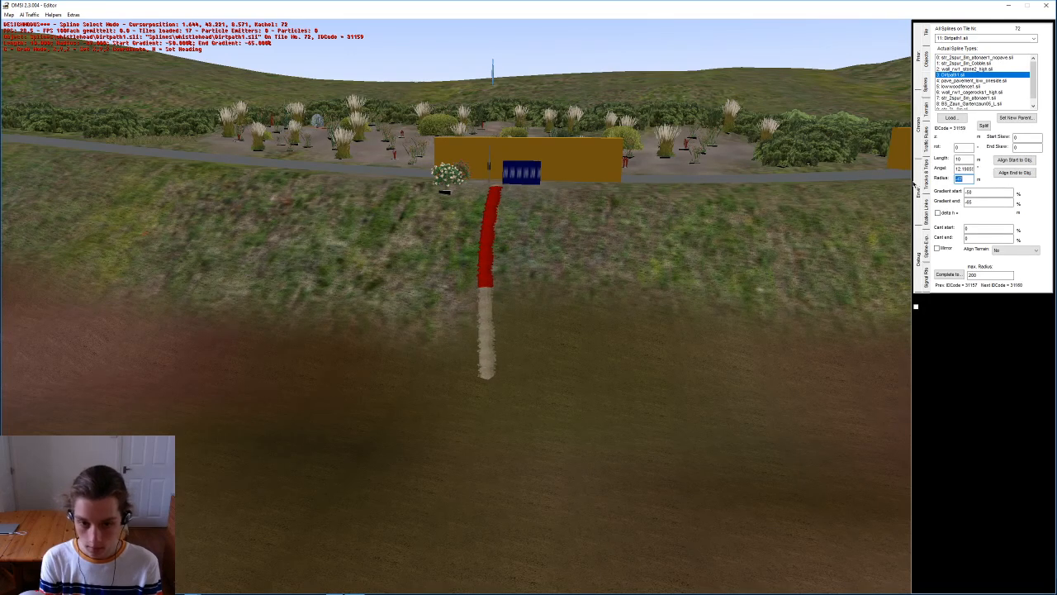
key(BackSpace)
text(8)
key(Return)
middle_drag(484, 292, 473, 287)
text(-50)
key(Return)
Step: Leave spline editing and pick an existing Shrubbery 01 Bush from the row beside the road as the object to copy
click(662, 367)
middle_drag(662, 366, 596, 298)
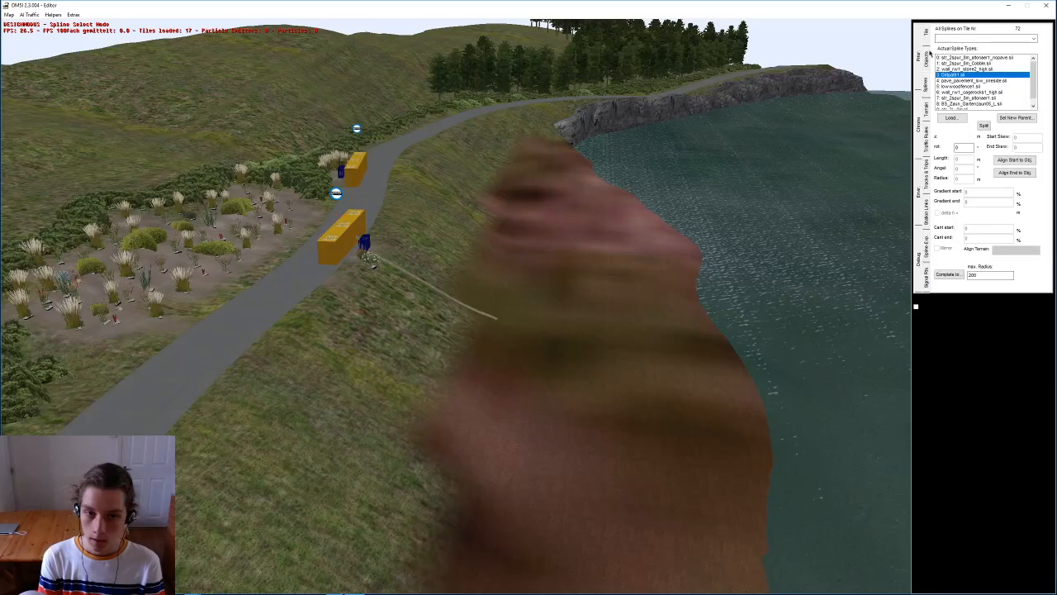
click(928, 57)
middle_drag(578, 124, 384, 201)
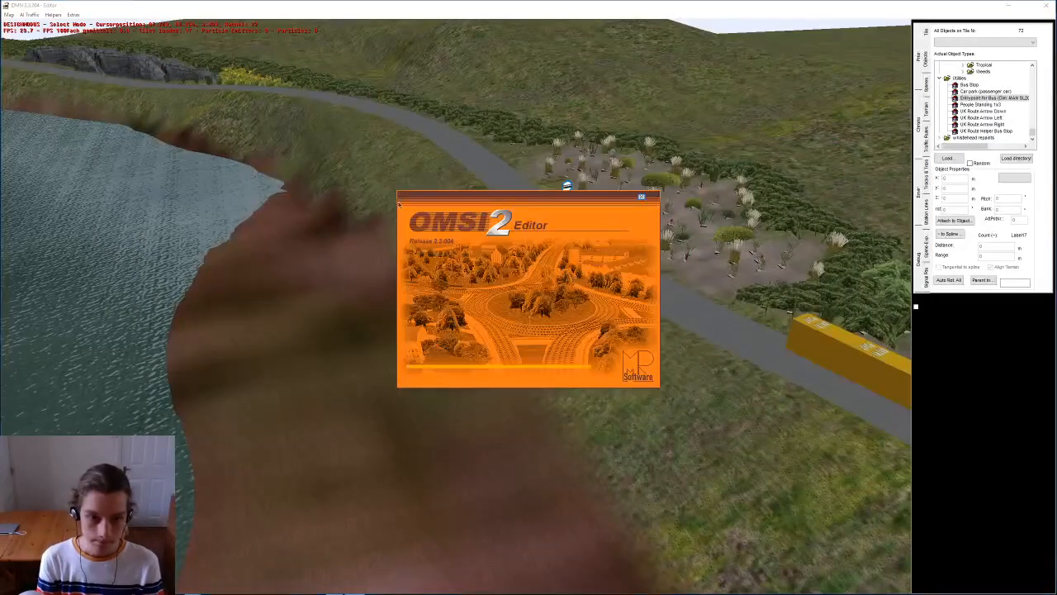
middle_drag(495, 239, 606, 202)
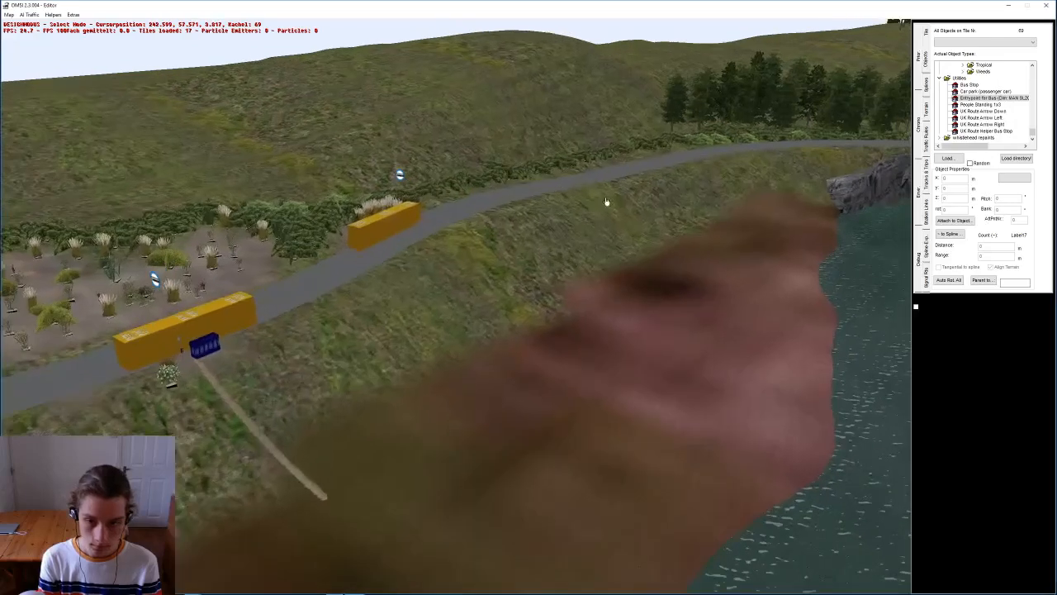
key(Up)
key(Right)
click(792, 465)
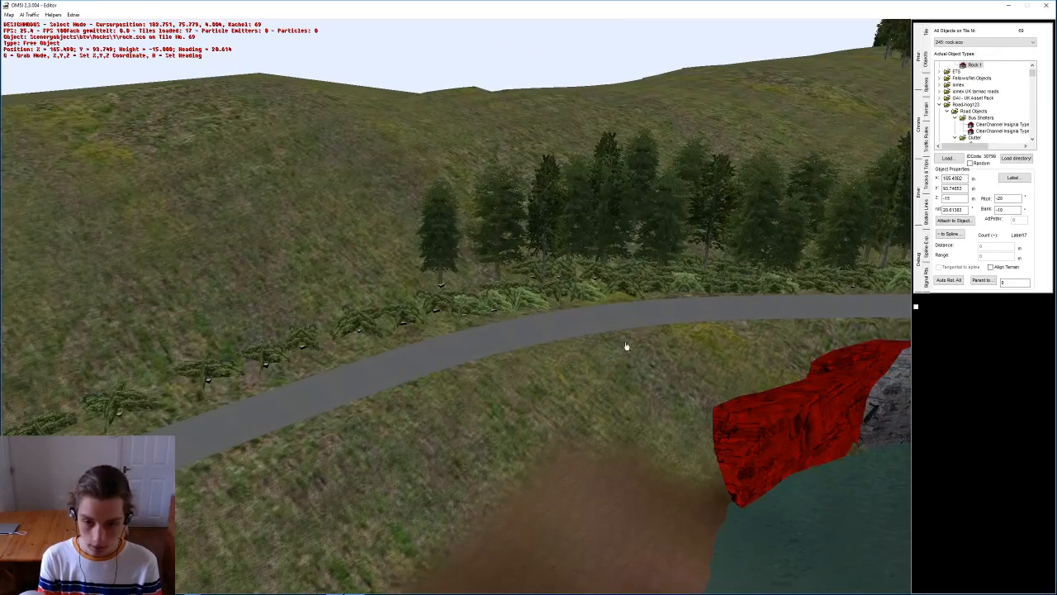
click(405, 328)
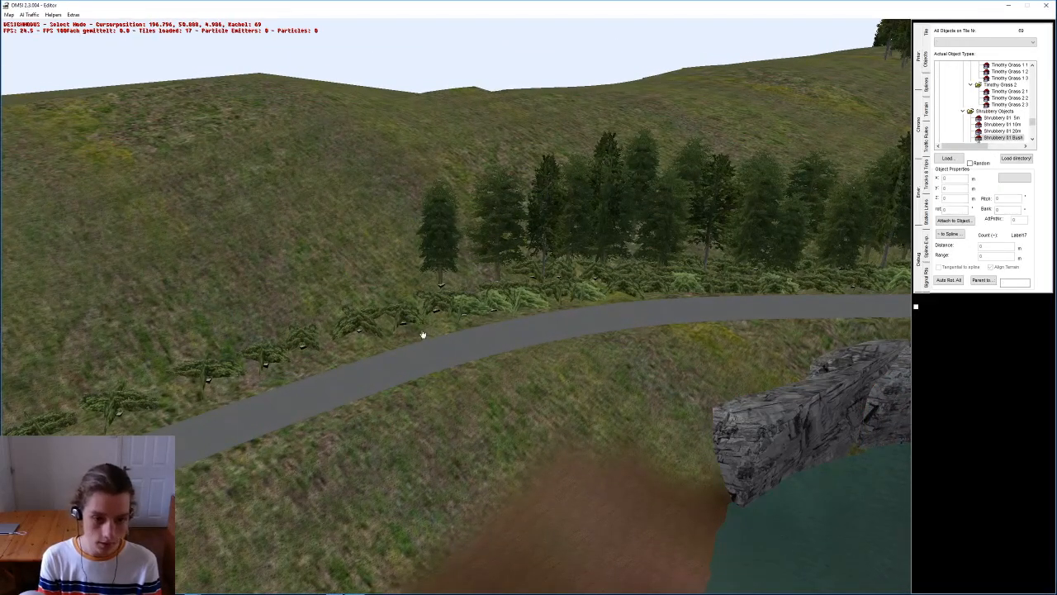
click(405, 327)
Step: Place the first Shrubbery 01 Bush copies on the grass between the cliff rock's end and the seaward road verge
key(Right)
key(Down)
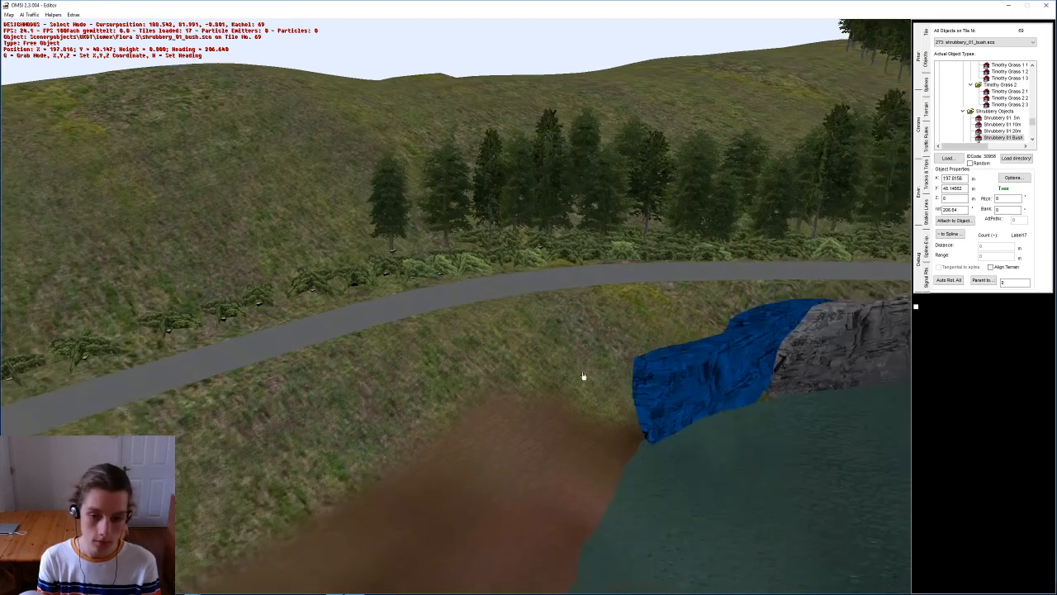
middle_drag(584, 394, 335, 353)
key(Left)
middle_drag(416, 343, 371, 299)
middle_drag(520, 316, 525, 319)
key(Insert)
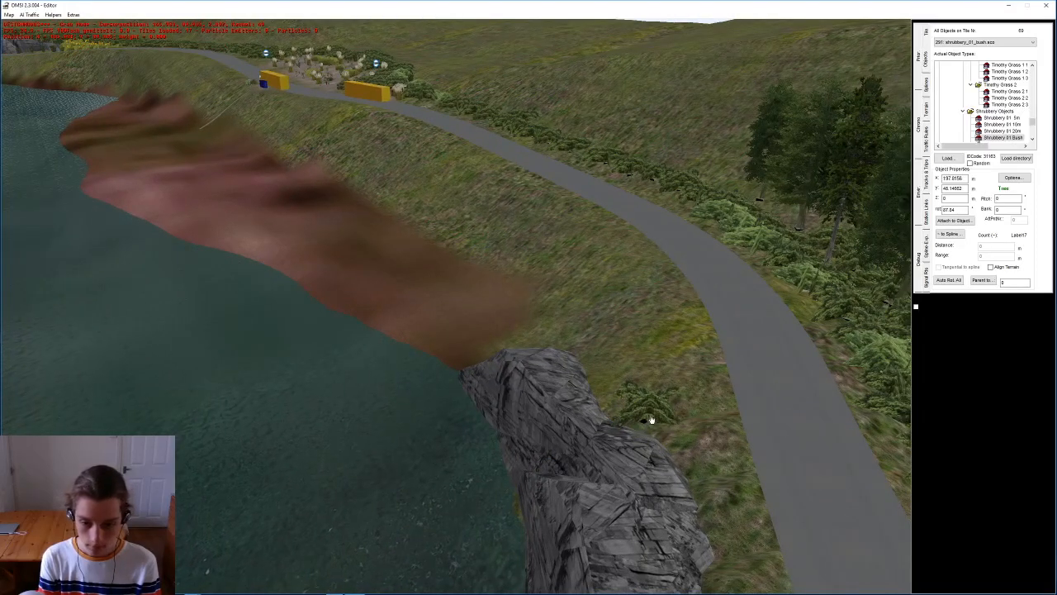
click(618, 394)
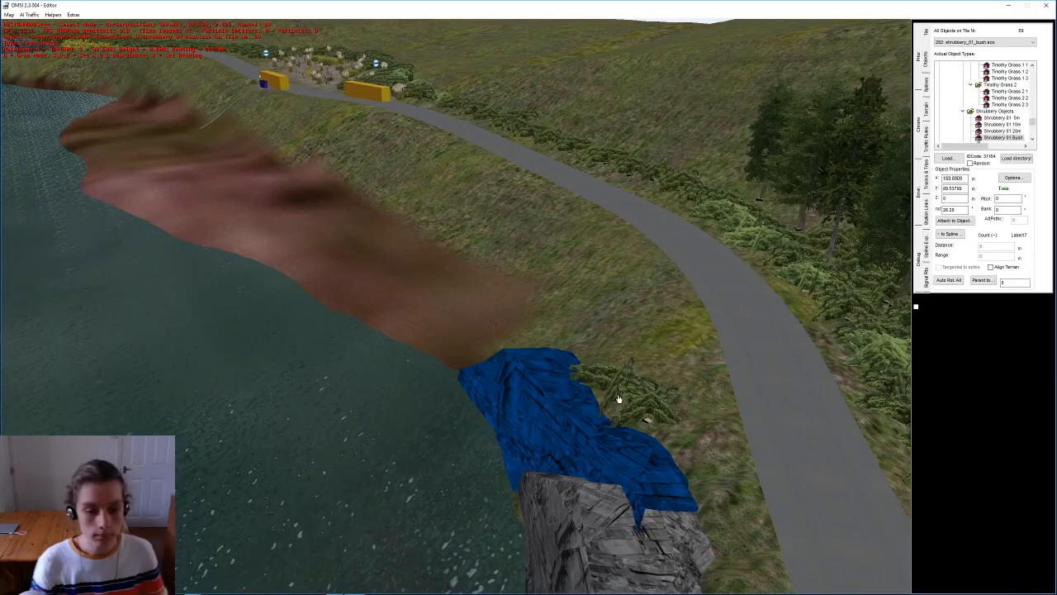
key(Insert)
click(649, 377)
key(Insert)
click(651, 333)
key(Insert)
Step: Continue the row of Shrubbery 01 Bush copies along the seaward verge around the road's bend
click(652, 307)
key(Insert)
click(642, 283)
key(Insert)
click(624, 259)
key(Insert)
click(610, 249)
key(Insert)
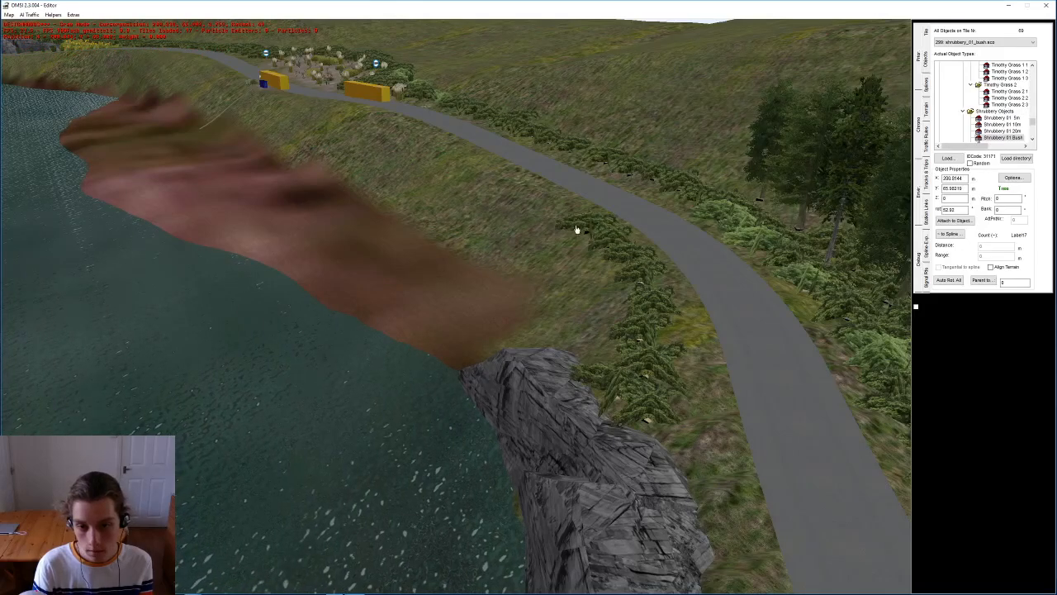
click(568, 225)
key(Insert)
click(538, 213)
key(Insert)
Step: Extend the bush row along the seaward verge past the bend, toward the Beach stops
middle_drag(460, 205, 461, 272)
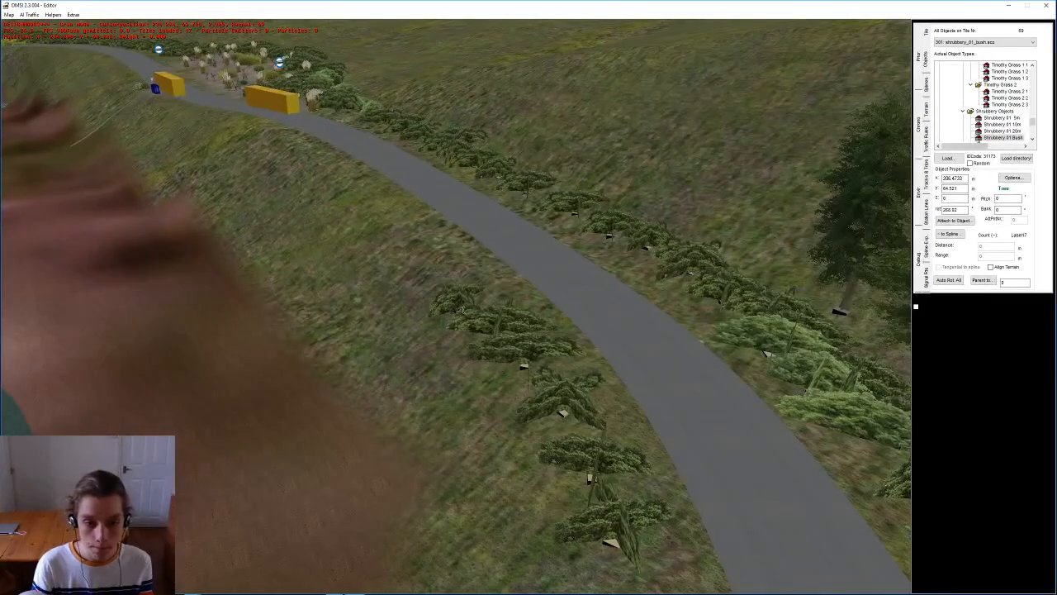
click(454, 303)
key(Insert)
click(447, 295)
right_drag(447, 293, 447, 276)
key(Insert)
click(447, 268)
key(Insert)
click(406, 243)
middle_drag(406, 243, 441, 295)
Step: Add more bushes along the straighter stretch of seaward verge leading up to the nearer bus entry point
key(Insert)
click(451, 291)
key(Insert)
click(441, 302)
key(Insert)
click(414, 267)
key(Insert)
click(383, 250)
middle_drag(382, 250, 503, 347)
key(Insert)
click(489, 348)
key(Insert)
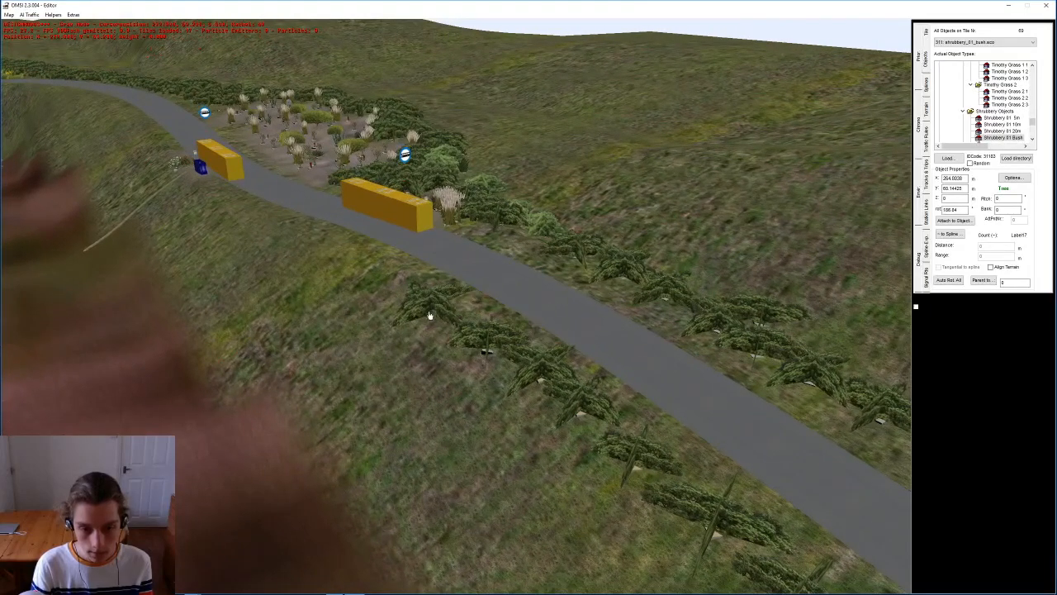
Step: Place bushes on the seaward verge opposite the nearer bus entry point, carrying the row on toward the shelter
click(429, 313)
middle_drag(429, 314, 453, 316)
key(Insert)
click(428, 288)
key(Insert)
click(487, 323)
middle_drag(355, 239, 395, 265)
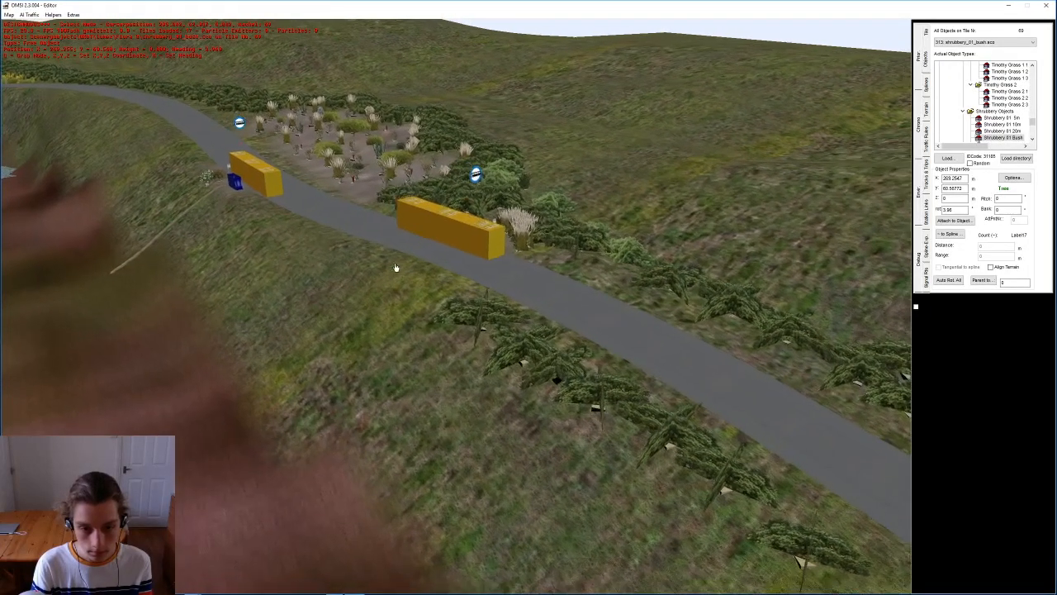
drag(395, 264, 405, 276)
key(Insert)
click(387, 277)
middle_drag(364, 270, 479, 344)
key(Insert)
click(499, 351)
key(Insert)
Step: Run a line of bushes down the slope and along its foot toward the dirt path, and save the map
click(502, 383)
key(Insert)
click(450, 426)
key(Insert)
click(394, 477)
key(Insert)
click(323, 397)
key(Insert)
click(289, 360)
key(Insert)
click(260, 322)
key(Insert)
click(238, 296)
key(Insert)
click(222, 275)
key(ctrl+s)
Step: Rub the erde1.bmp ground layer off the lower part of the grass slope above the beach
middle_drag(236, 283, 303, 319)
middle_drag(429, 302, 535, 304)
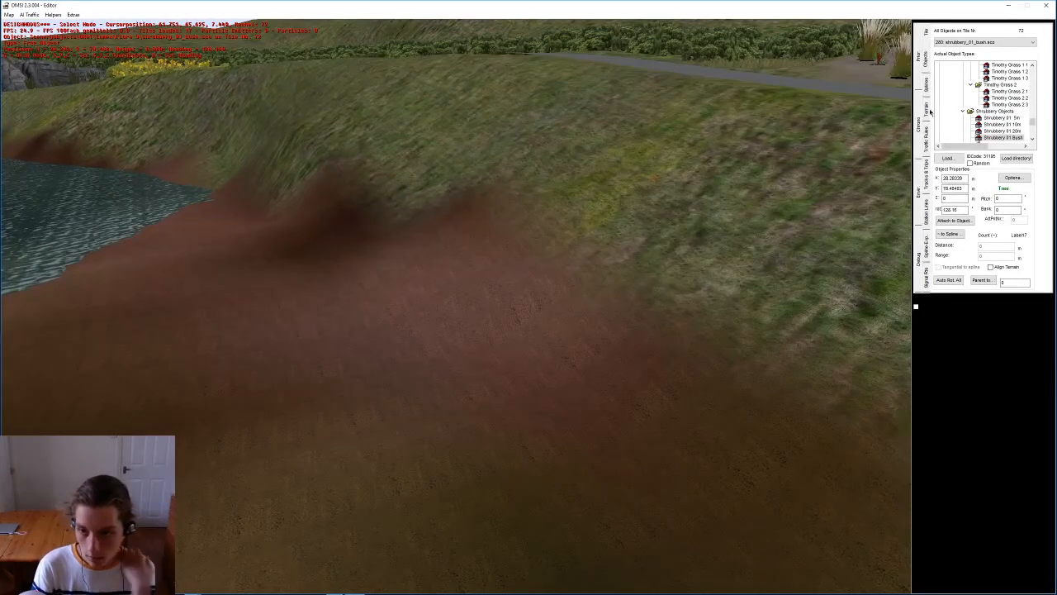
click(927, 111)
click(955, 197)
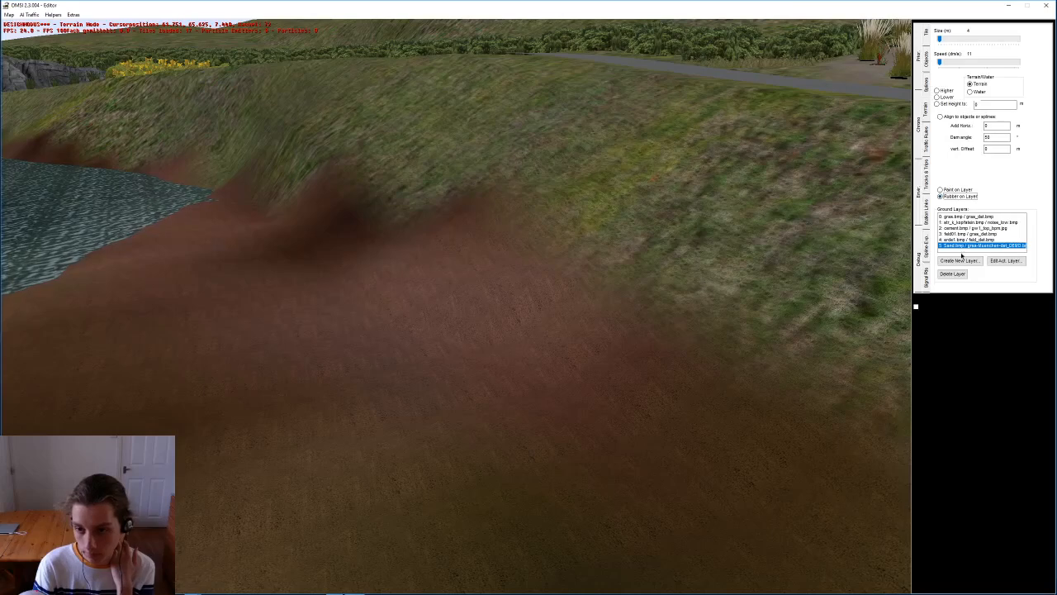
click(973, 240)
click(939, 39)
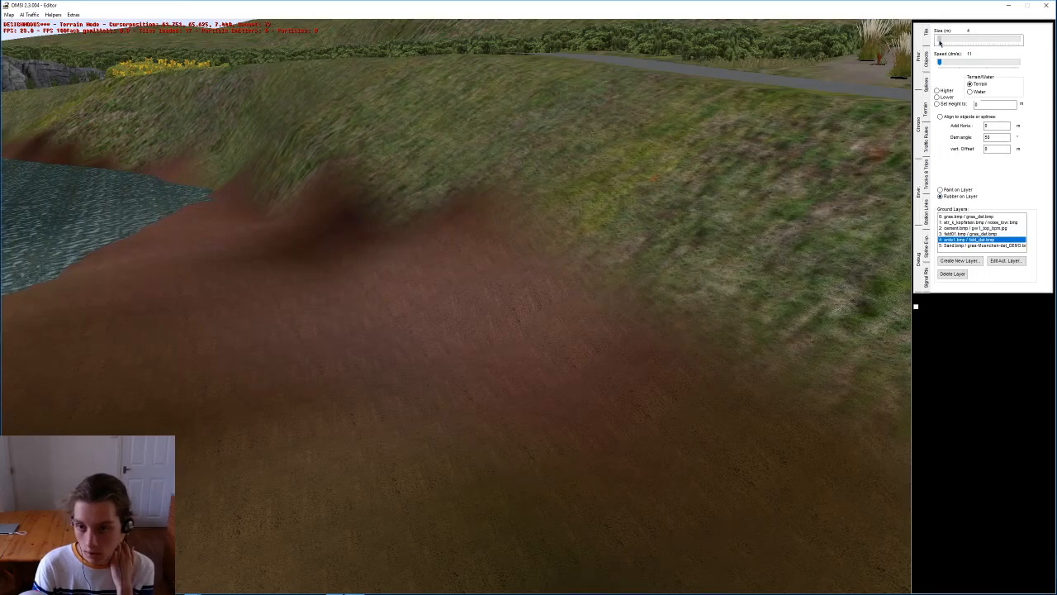
mouse_move(571, 212)
mouse_down()
mouse_move(498, 231)
mouse_move(494, 287)
mouse_move(347, 198)
mouse_move(282, 184)
mouse_move(442, 241)
mouse_move(385, 259)
mouse_move(352, 149)
mouse_up()
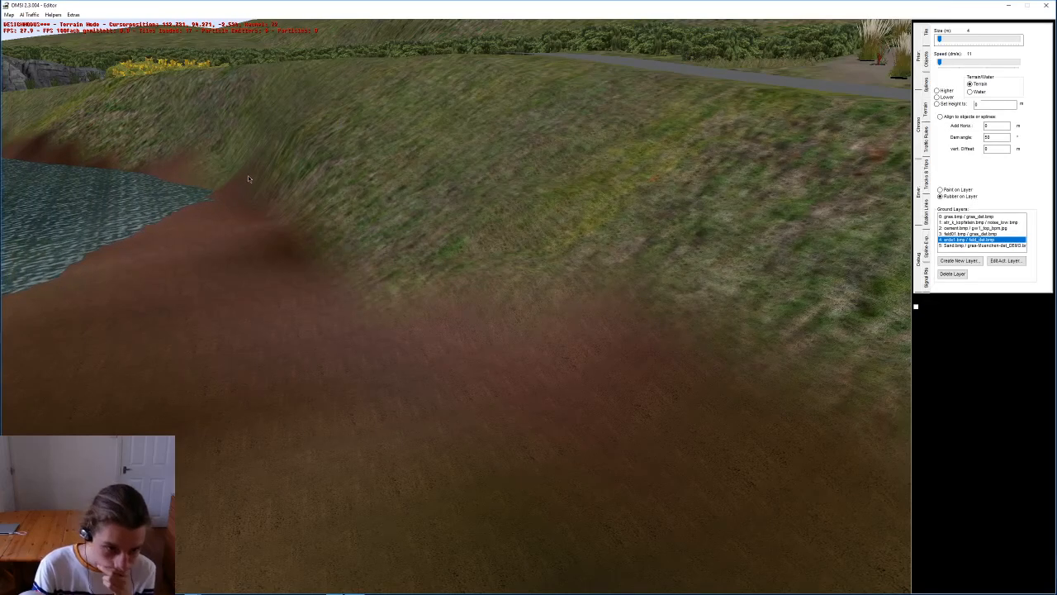
Step: Rub the same soil layer off the slope foot beside the dirt path's lower end
middle_drag(501, 208, 625, 290)
middle_drag(503, 299, 470, 301)
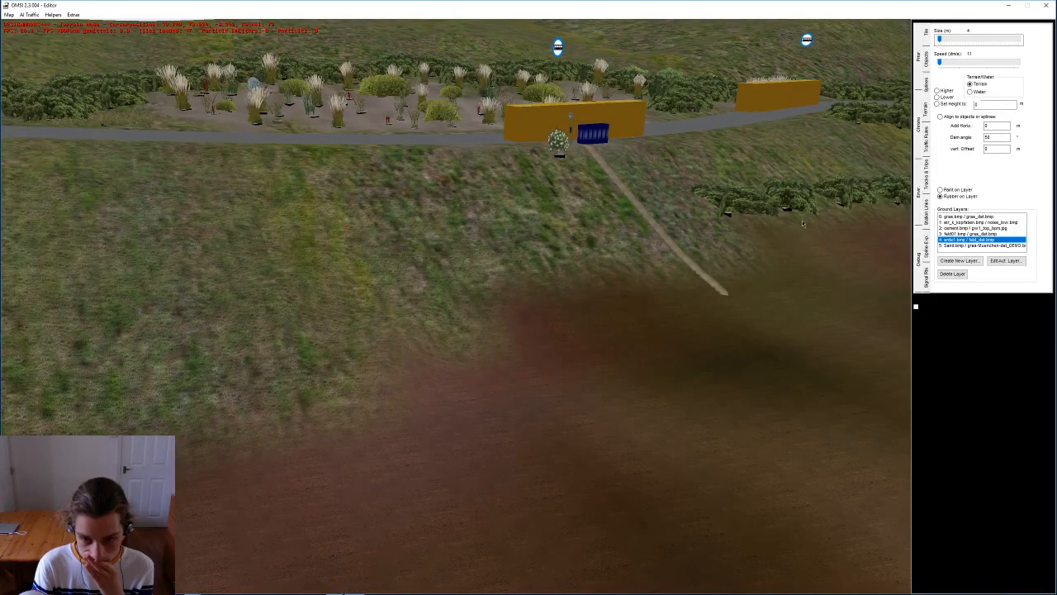
mouse_move(597, 280)
mouse_down()
mouse_move(528, 312)
mouse_move(708, 281)
mouse_up()
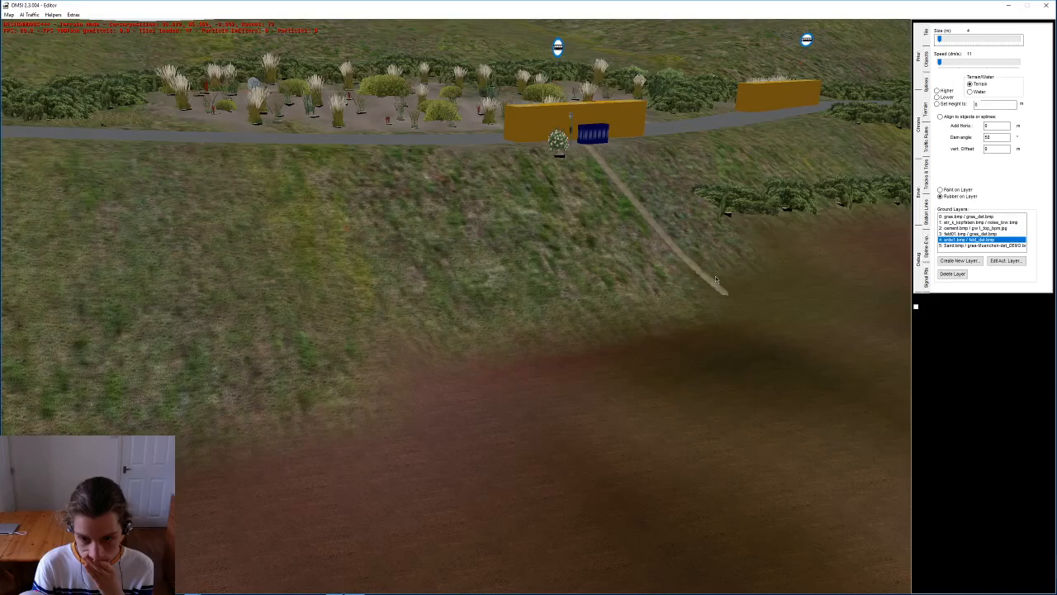
Step: Return to object editing and place Shrubbery 01 Bush copies alongside the dirt path, from the beach up to the bus shelter
right_drag(662, 276, 644, 198)
middle_drag(644, 198, 692, 158)
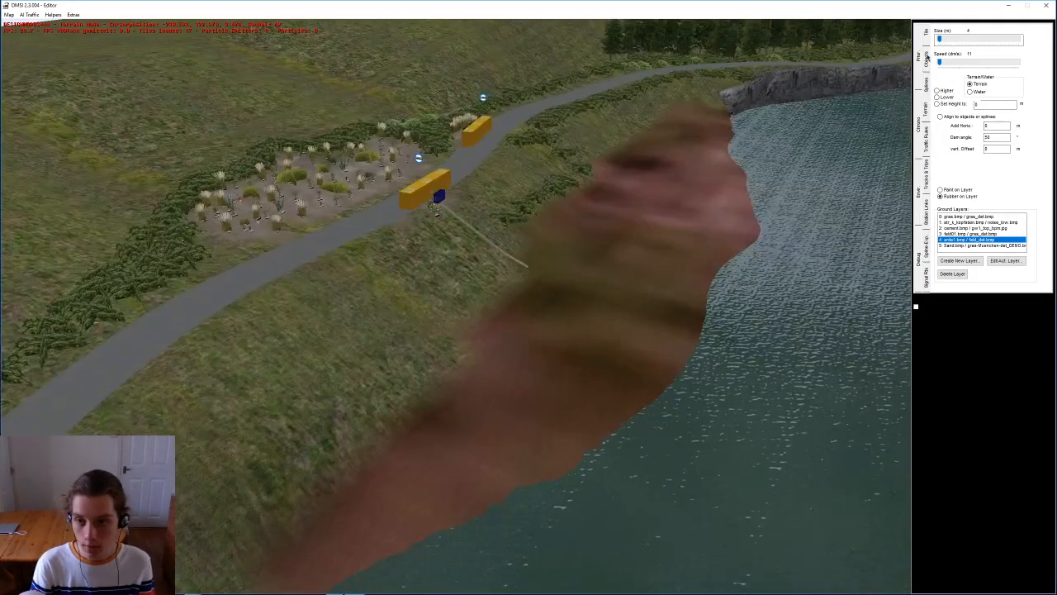
click(517, 213)
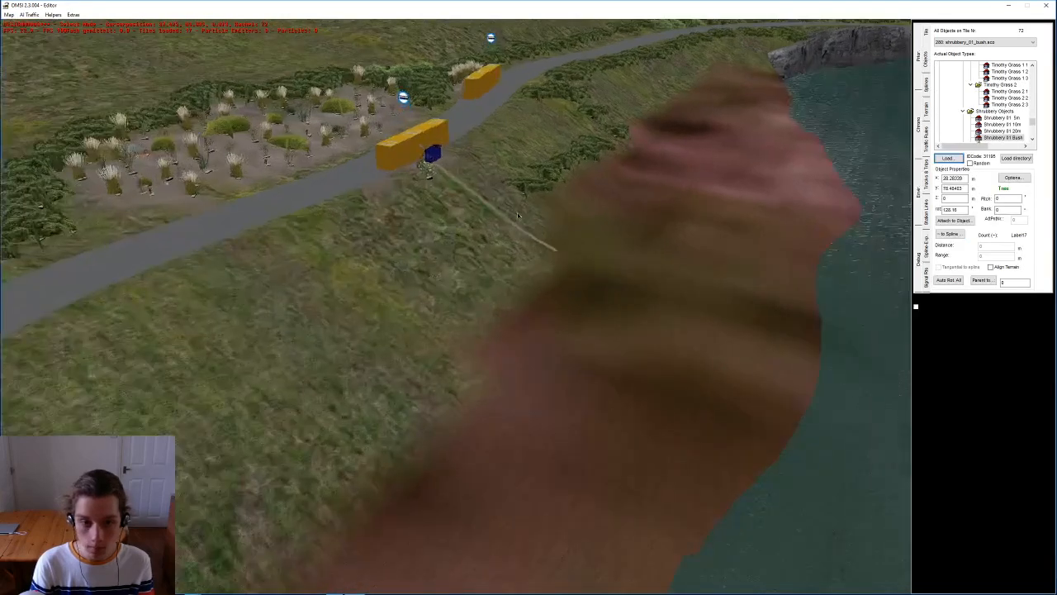
scroll(517, 212, up, 5)
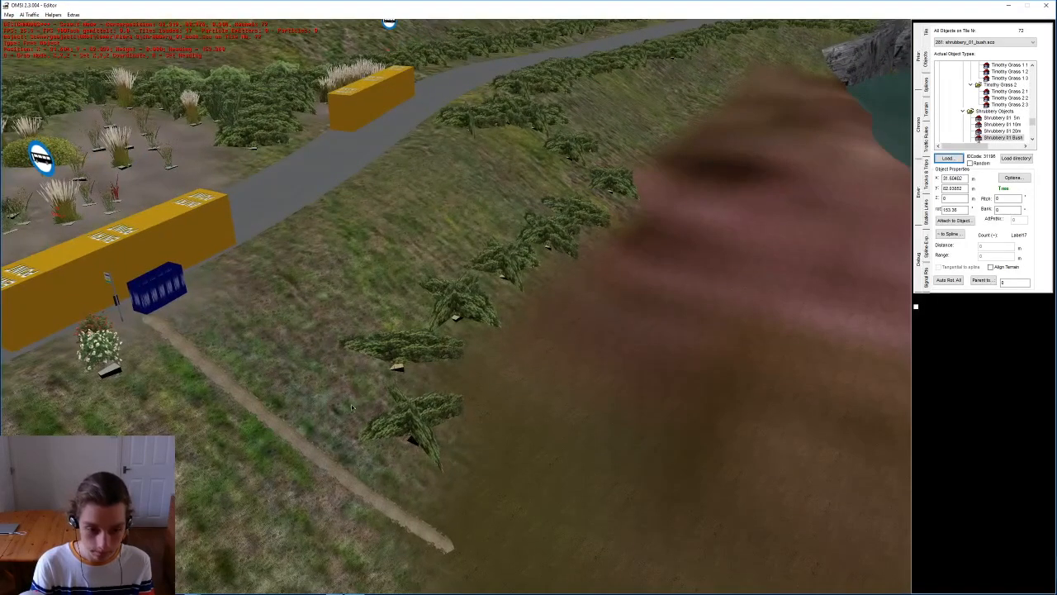
click(333, 380)
drag(397, 408, 333, 259)
Step: Fill the seaward verge with bushes from the bus shelter to the existing roadside row
click(364, 227)
drag(363, 227, 402, 196)
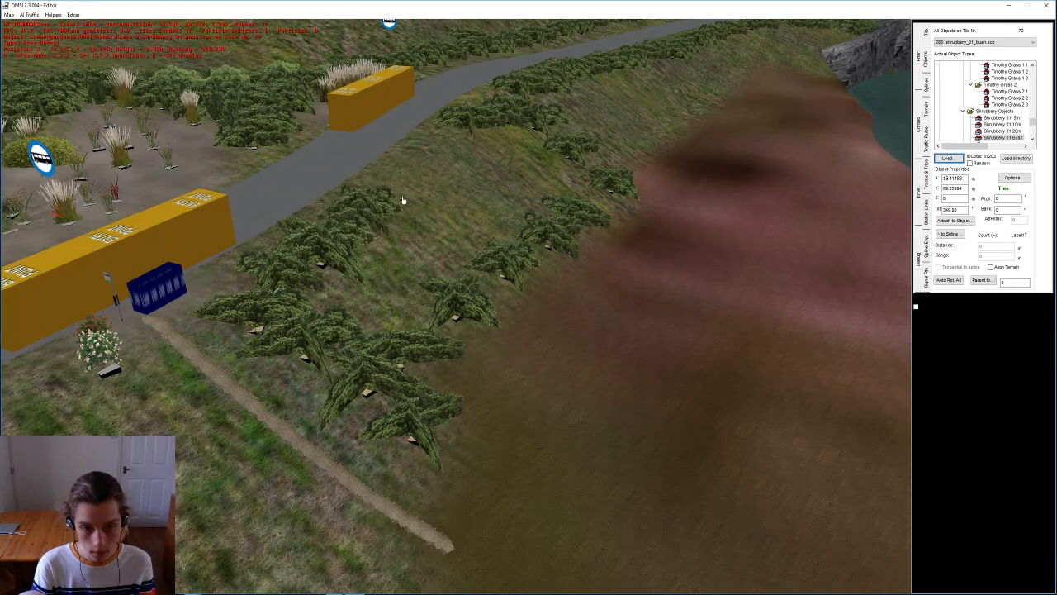
click(431, 168)
click(447, 152)
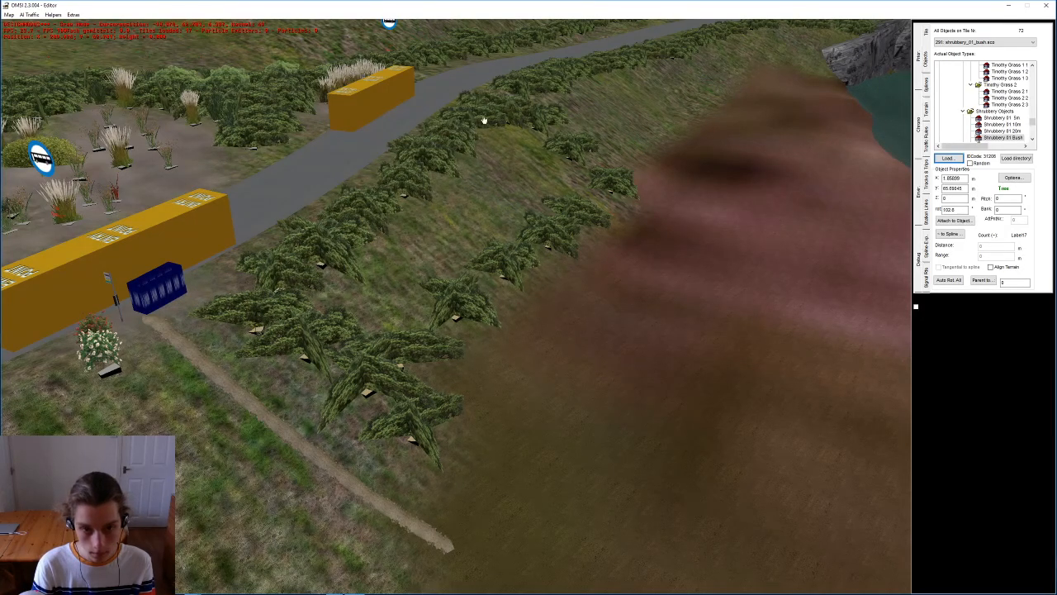
click(527, 162)
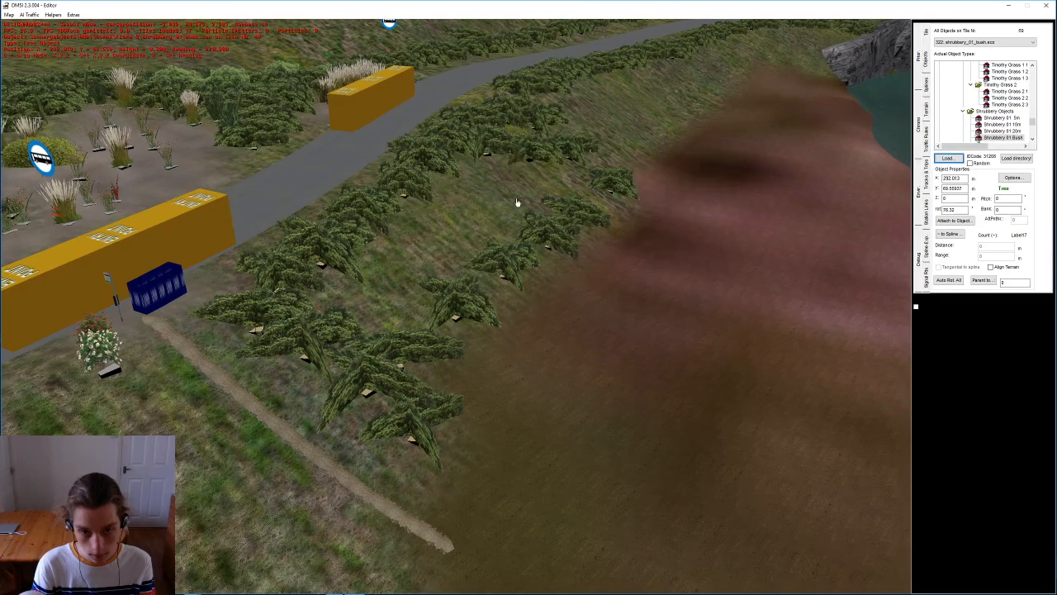
Step: Fill the open grass between the roadside bushes and the slope-foot bushes beside the dirt path with more bushes
click(473, 189)
click(462, 218)
click(420, 235)
click(366, 285)
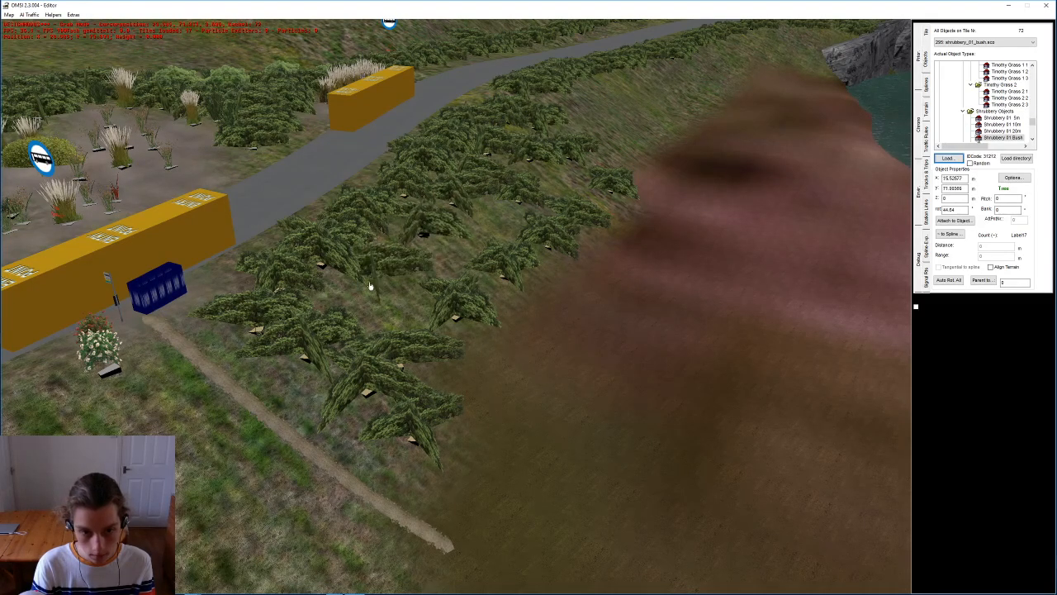
click(399, 327)
click(399, 270)
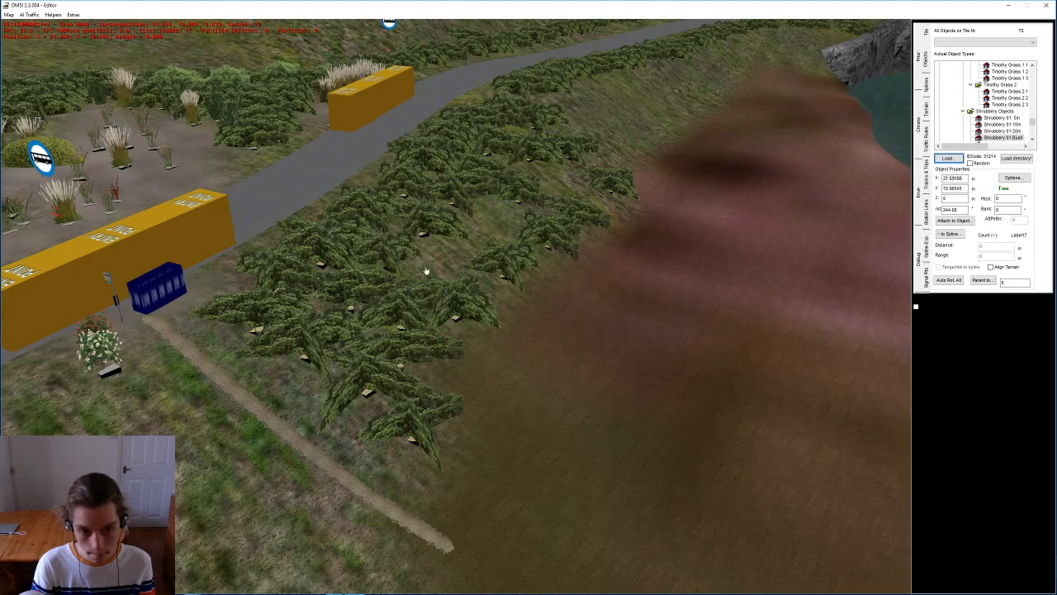
click(437, 271)
click(483, 243)
click(509, 225)
Step: Thicken the shrubbery on the slope beyond the path-side planting, adding bushes between the verge and the slope foot
right_drag(506, 217, 413, 345)
click(356, 363)
key(n)
click(524, 287)
key(n)
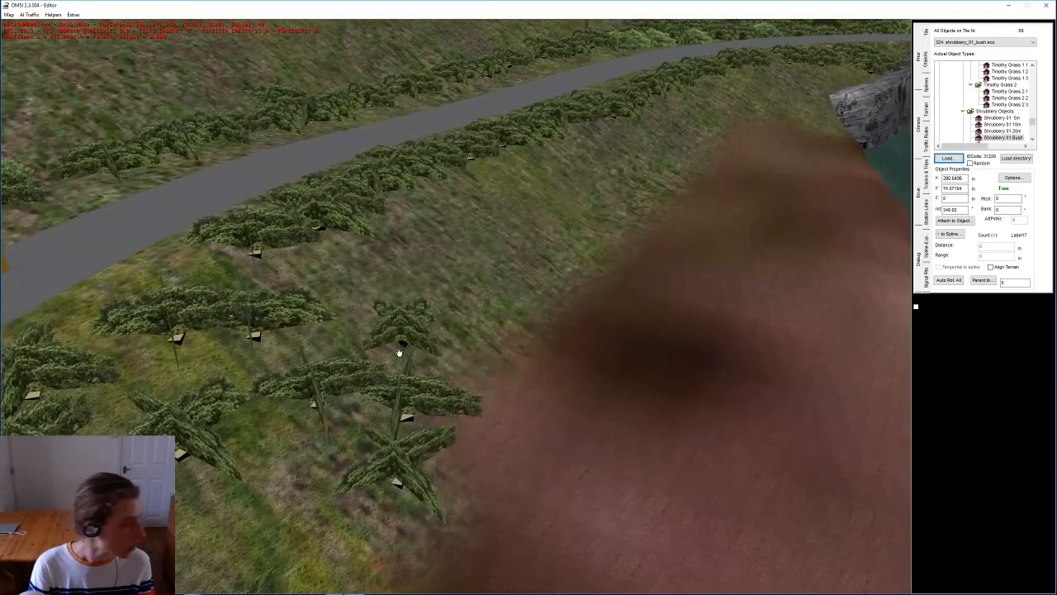
click(397, 359)
key(n)
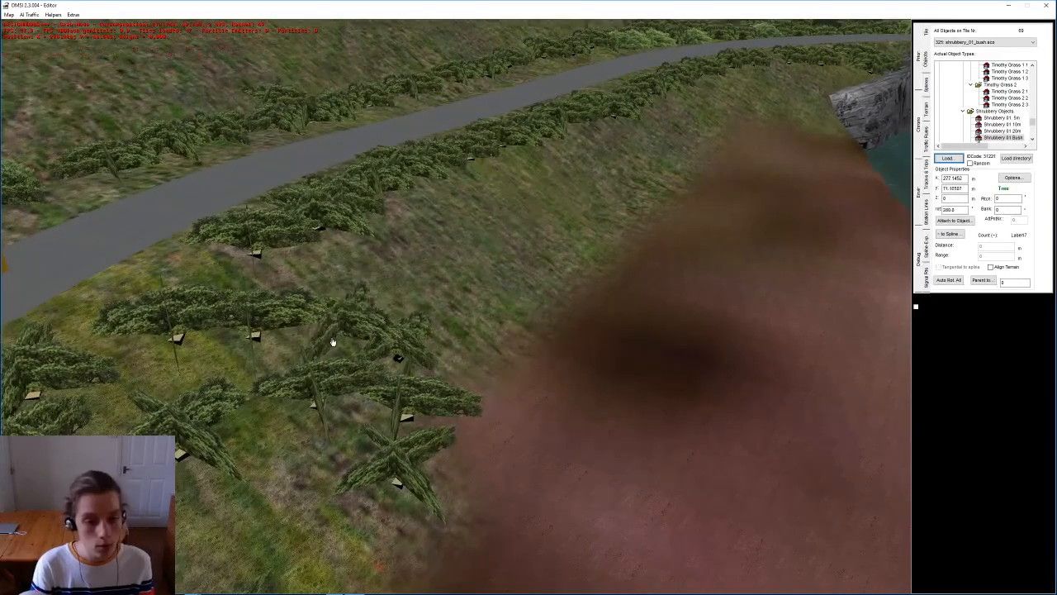
click(328, 355)
key(n)
click(226, 288)
key(n)
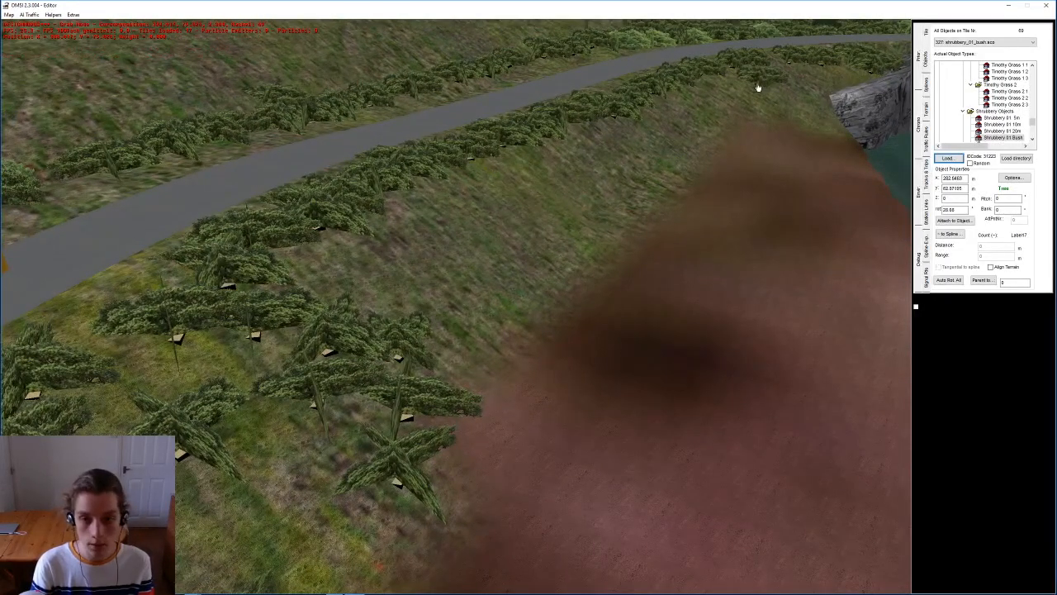
Step: Place additional bushes on the grass behind the top edge of the first cliff rock
click(795, 121)
right_drag(794, 121, 469, 267)
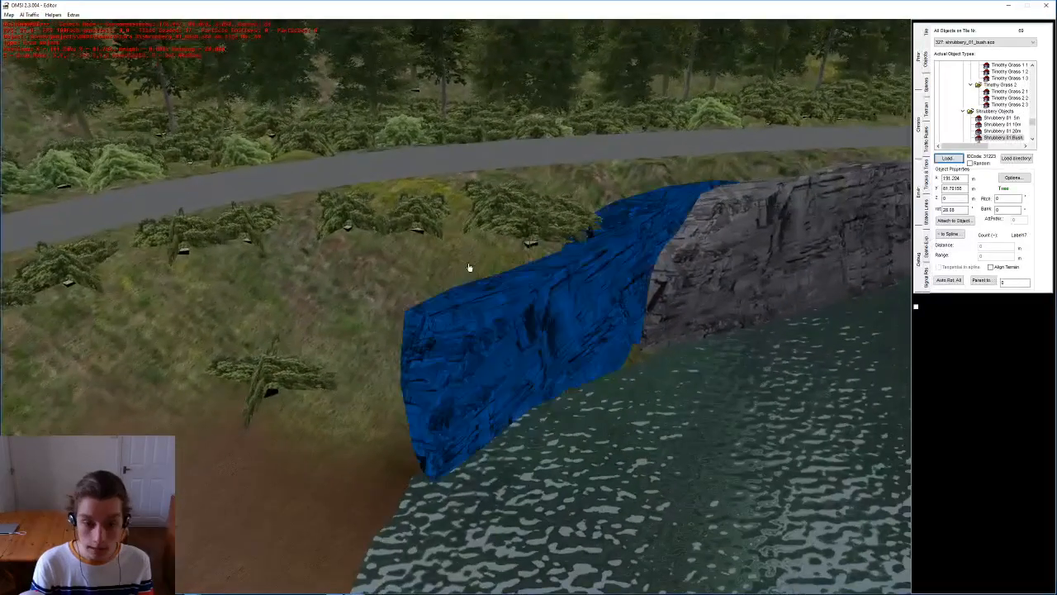
key(n)
click(464, 267)
key(n)
click(466, 222)
key(n)
click(587, 203)
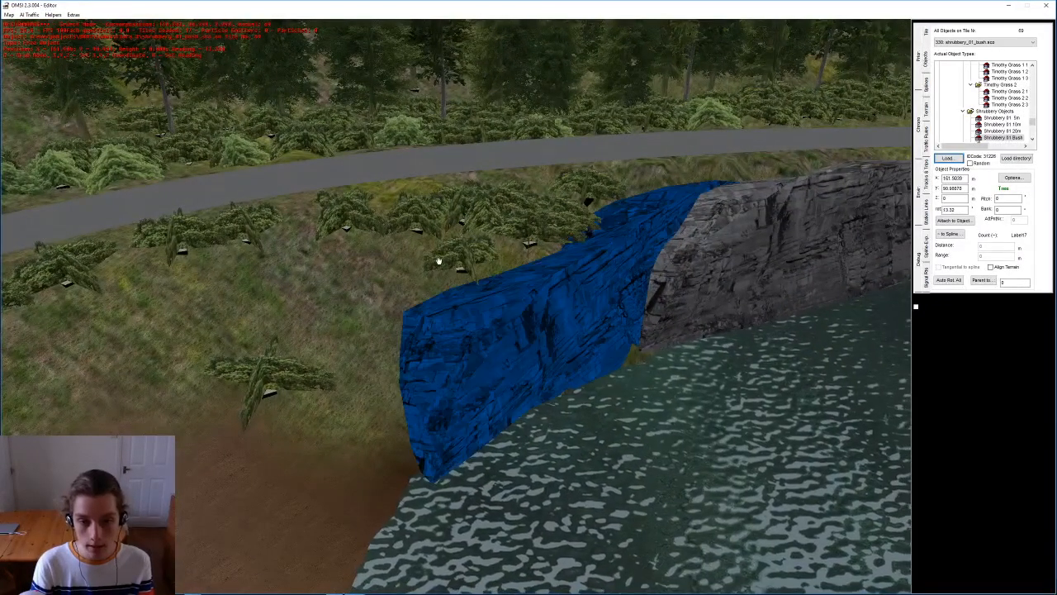
key(n)
right_drag(399, 304, 358, 277)
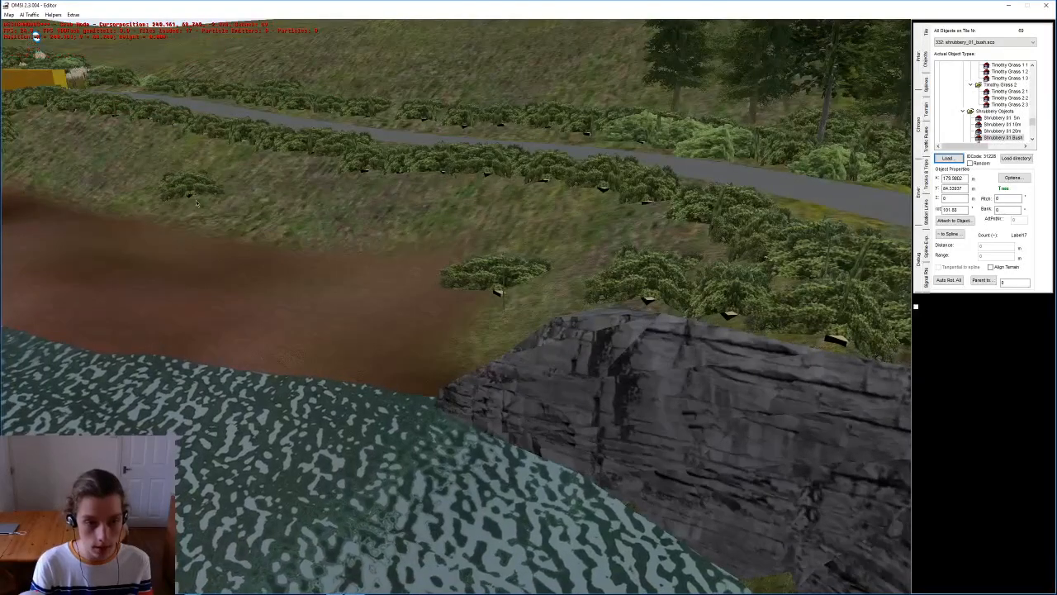
Step: Add bushes around the inland end of the cliff rock and up the slope toward the road's bend
scroll(541, 361, up, 3)
click(508, 351)
key(n)
click(503, 347)
key(n)
click(651, 279)
key(n)
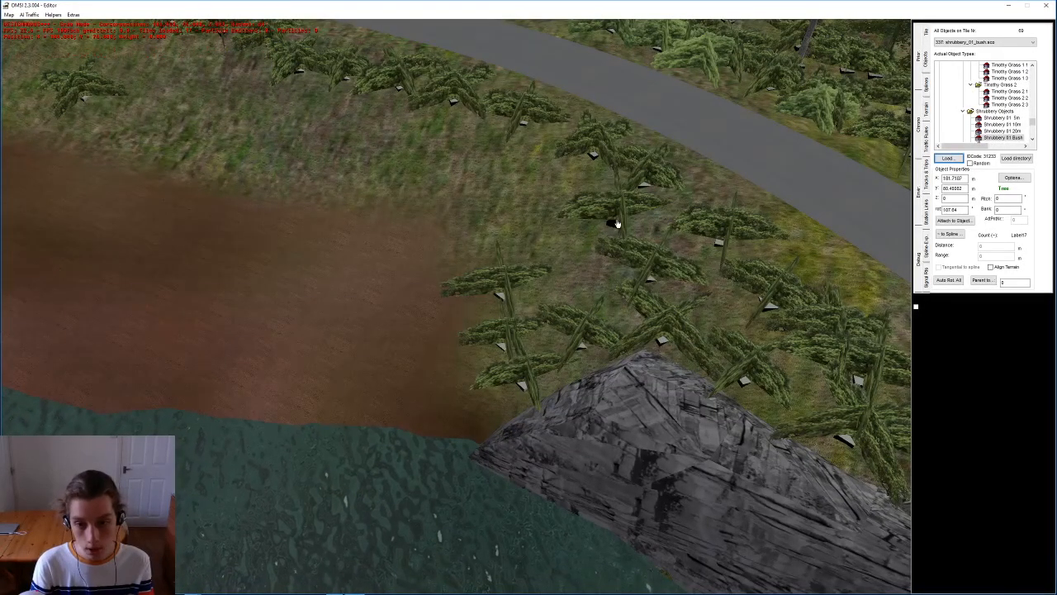
click(576, 199)
key(n)
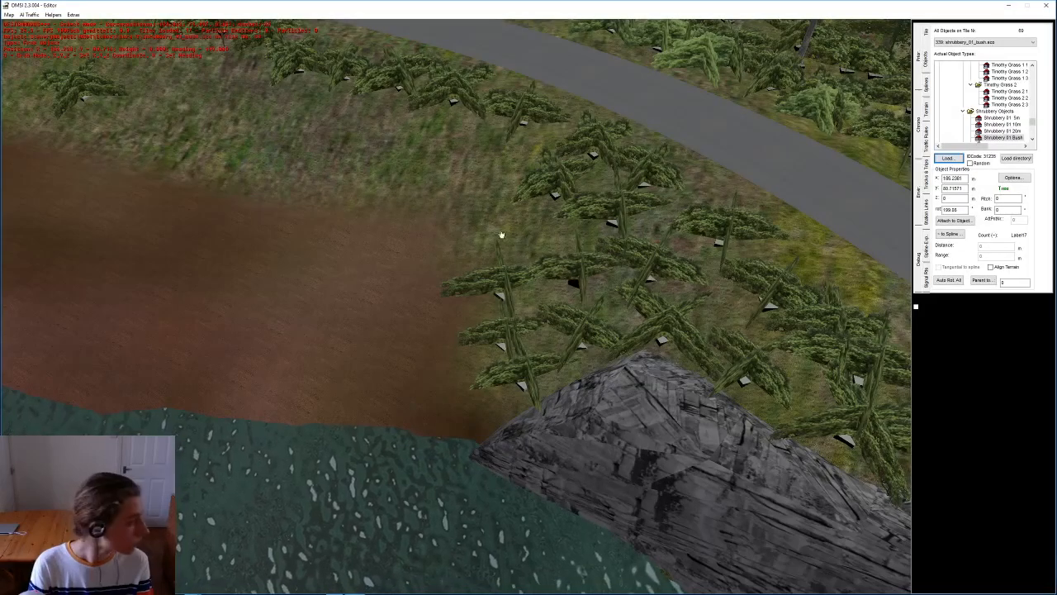
Step: Extend the bushes along the inland edge of the dirt, from the cliff rock's end toward the open grass
scroll(501, 236, up, 2)
click(470, 307)
key(n)
click(428, 305)
key(n)
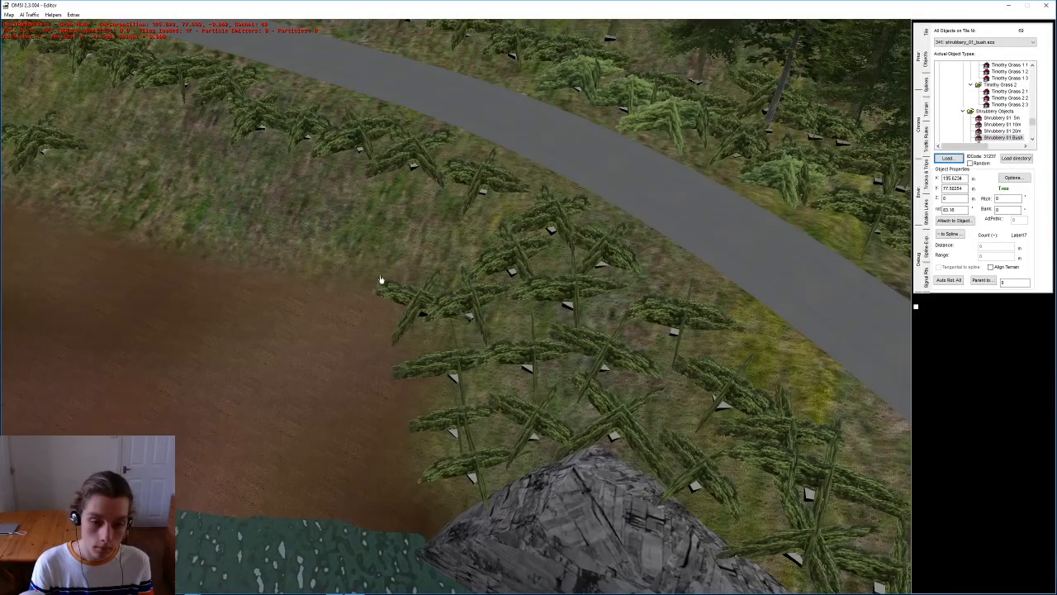
click(364, 266)
scroll(364, 265, up, 1)
Step: Fill the gaps between the bushes at the dirt's corner and the roadside planting with more bushes
key(n)
click(624, 319)
key(n)
click(627, 257)
key(n)
click(569, 277)
key(n)
key(n)
click(441, 295)
Step: Place a row of bushes along the dirt's upper edge to join the two existing groups at the slope foot
middle_drag(422, 288, 121, 236)
key(n)
click(162, 246)
key(n)
click(217, 263)
key(n)
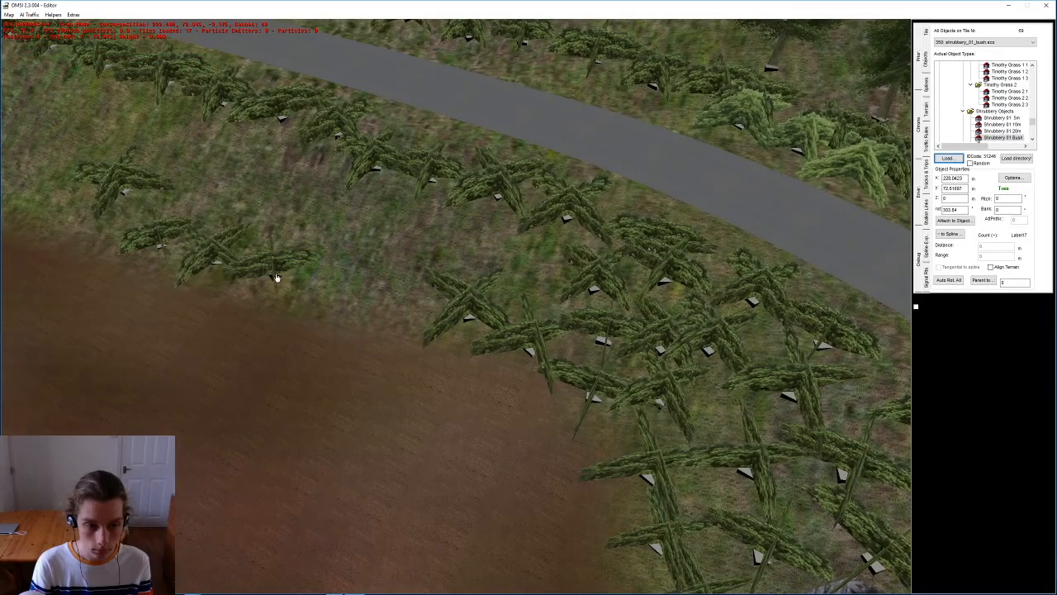
click(274, 276)
key(n)
click(347, 292)
key(n)
click(399, 305)
Step: Fill the grass strip between the dirt-edge row and the roadside bushes with additional bushes
key(n)
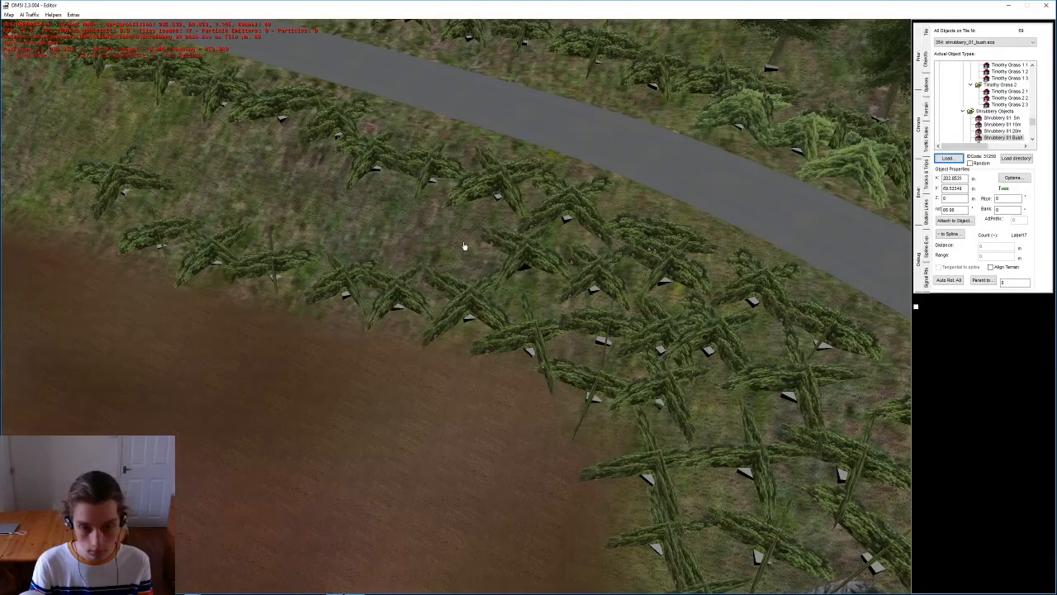
key(n)
click(391, 235)
middle_drag(236, 225, 568, 322)
key(n)
click(606, 331)
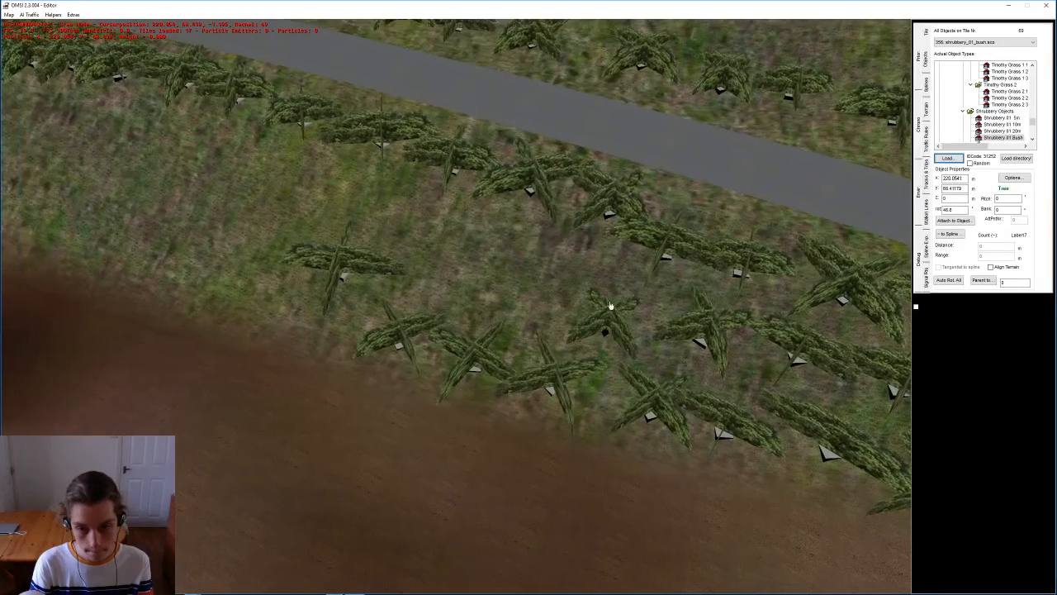
click(603, 275)
key(n)
click(539, 255)
key(n)
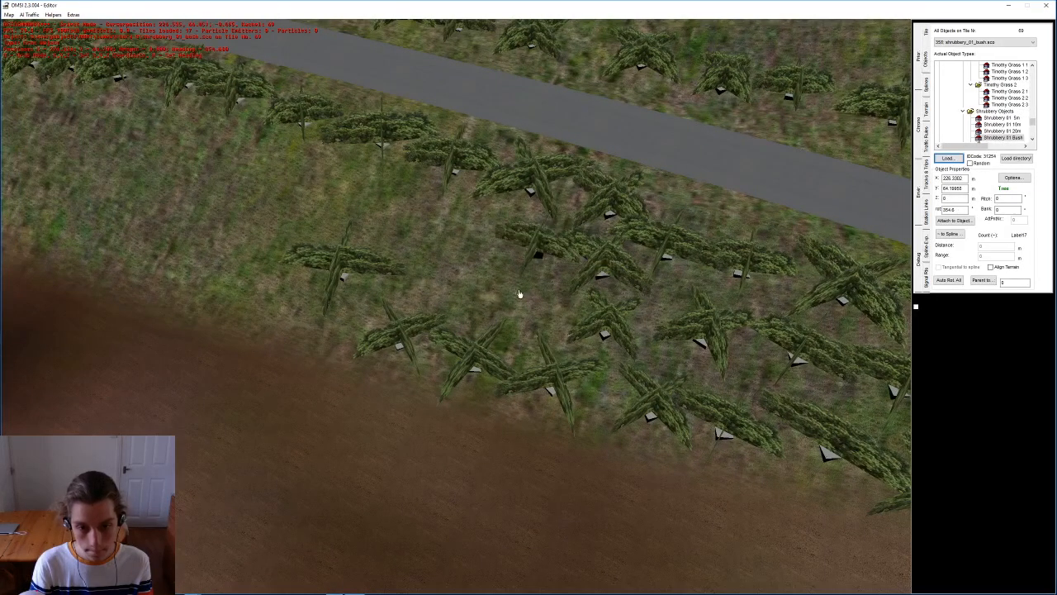
click(512, 306)
key(n)
click(454, 238)
Step: Add bushes just below the roadside planting on the open slope opposite the yellow block
middle_drag(330, 202, 530, 272)
key(n)
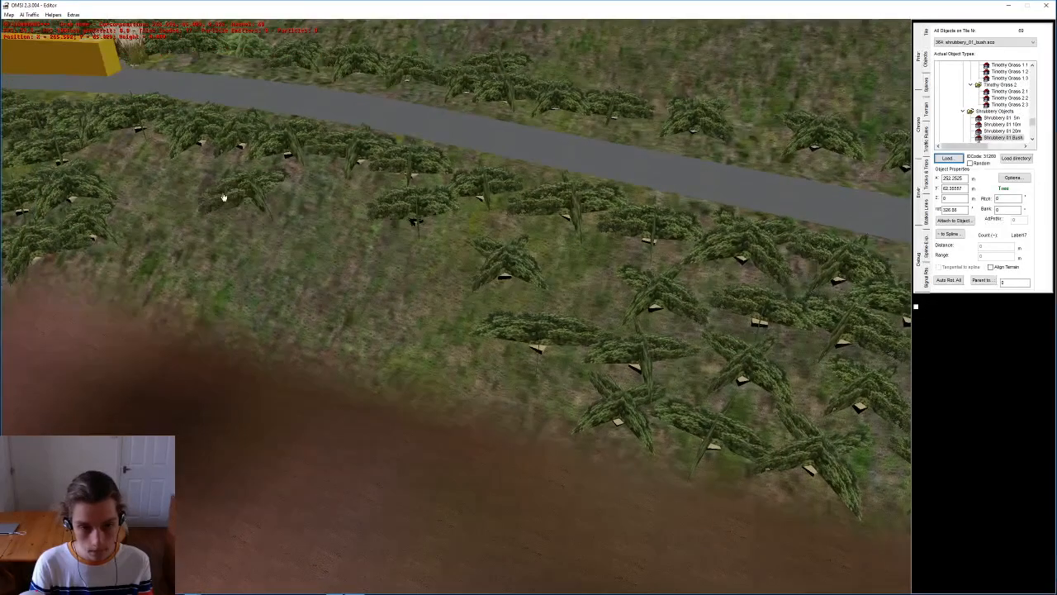
key(n)
click(109, 157)
key(n)
click(141, 183)
Step: Continue the row of bushes along the dirt edge across the remaining open stretch of the slope foot
key(n)
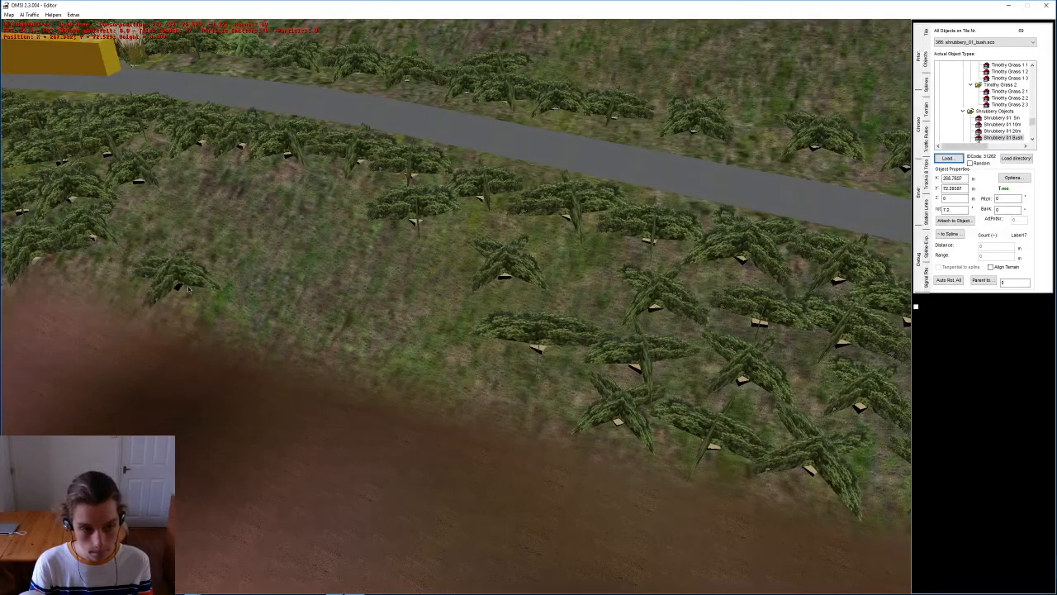
click(131, 281)
key(n)
key(n)
click(278, 332)
key(n)
click(235, 312)
key(n)
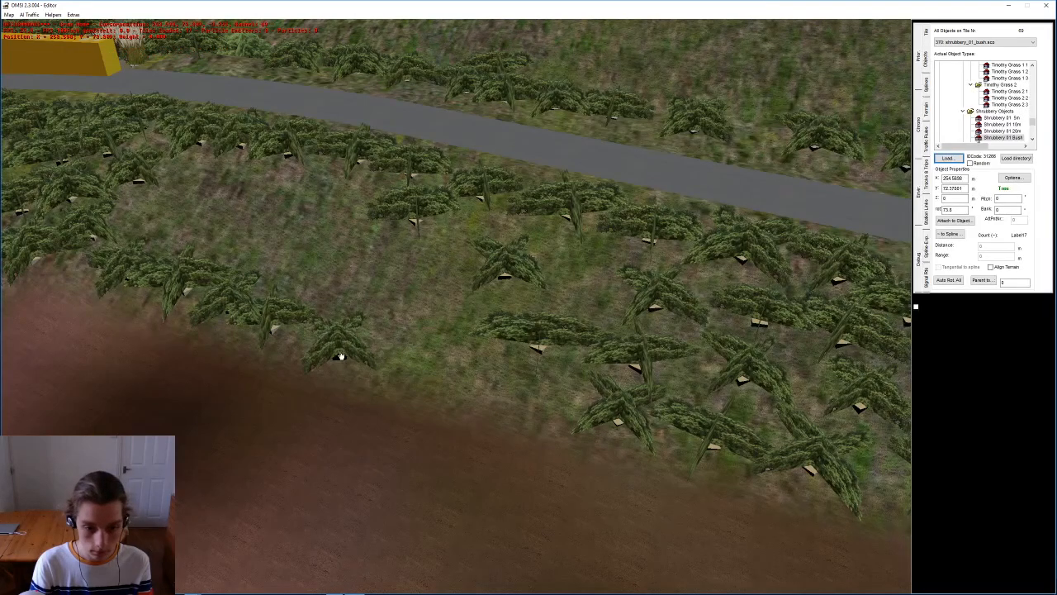
click(342, 355)
key(n)
click(420, 359)
key(n)
click(548, 377)
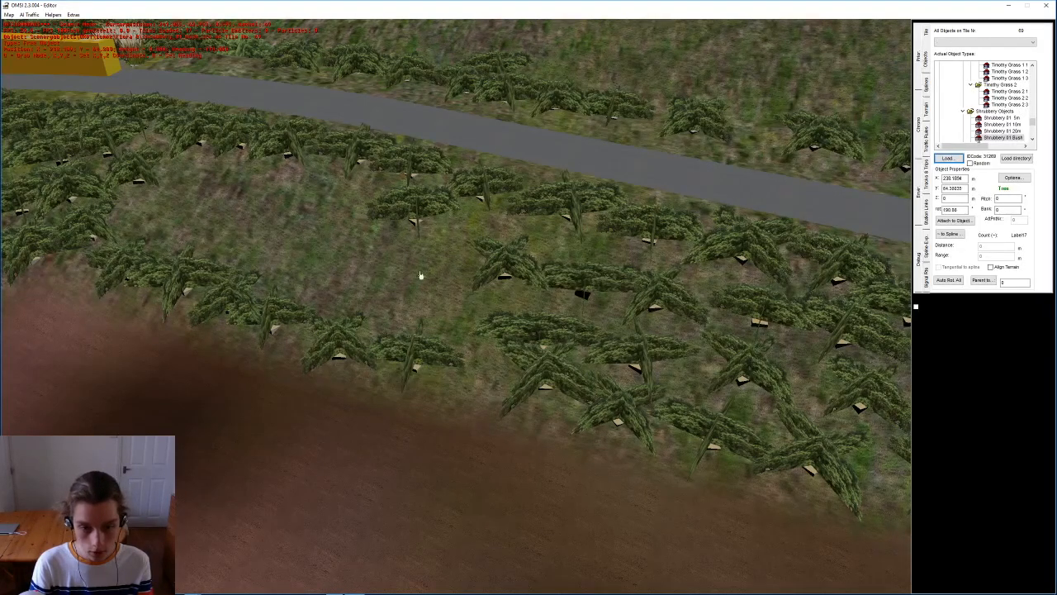
Step: Fill the bare middle of the slope between the dirt-edge row and the roadside bushes with more bushes
key(n)
click(388, 278)
key(n)
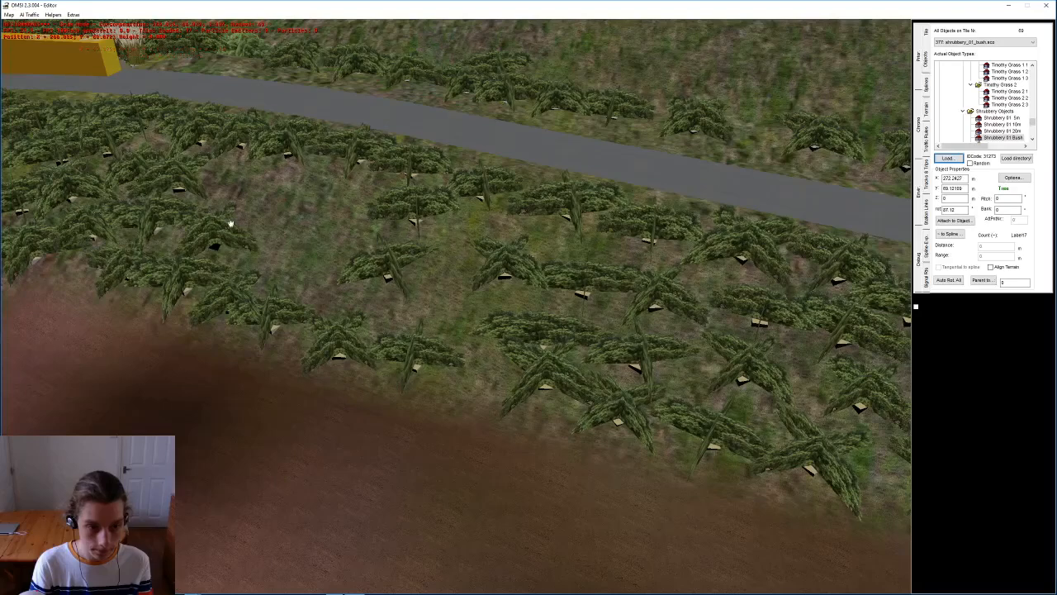
key(n)
click(229, 190)
key(n)
click(289, 209)
key(n)
click(353, 207)
key(n)
click(334, 252)
key(n)
click(333, 279)
key(n)
click(286, 251)
Step: Place more bushes on the grass across the road, behind its existing verge planting
key(n)
click(499, 64)
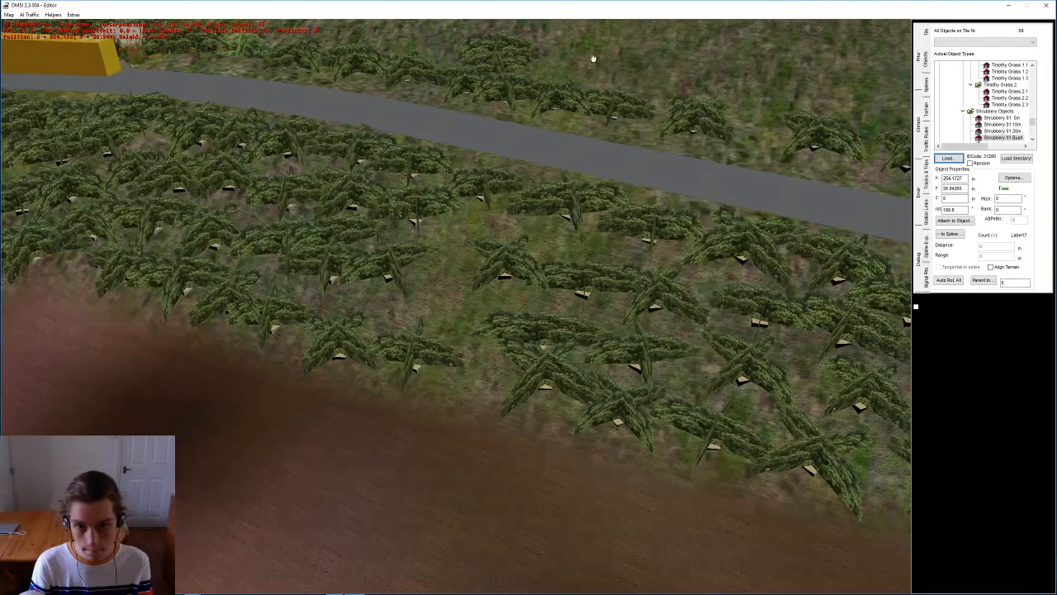
key(n)
click(589, 56)
key(n)
click(656, 86)
key(n)
click(449, 48)
key(n)
click(385, 47)
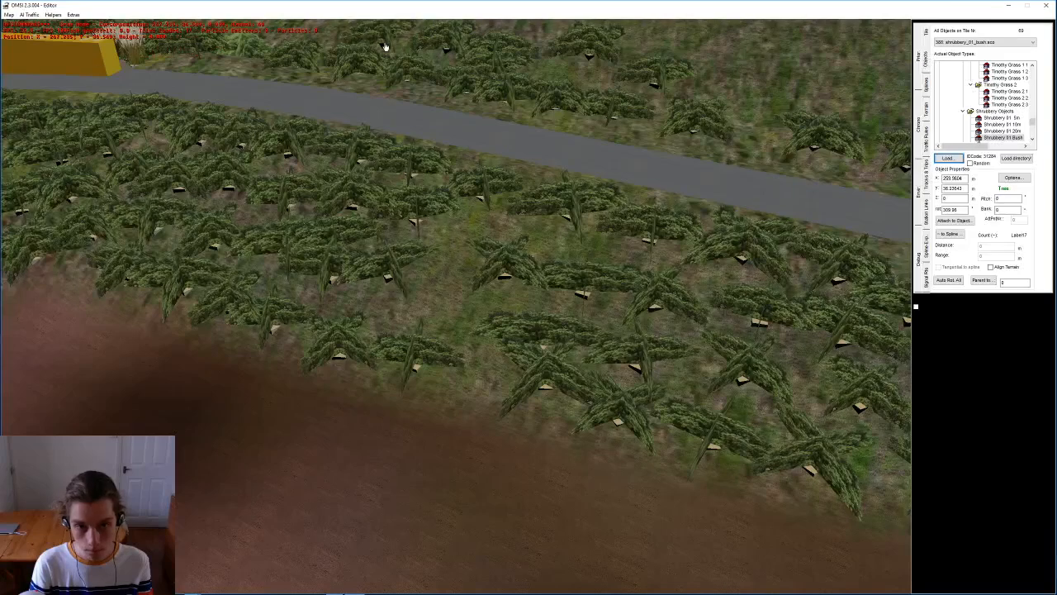
Step: Place a cluster of Shrubbery 04 Bush objects in the gap left in the middle of the seaward slope's bushes
click(732, 110)
scroll(1005, 125, down, 3)
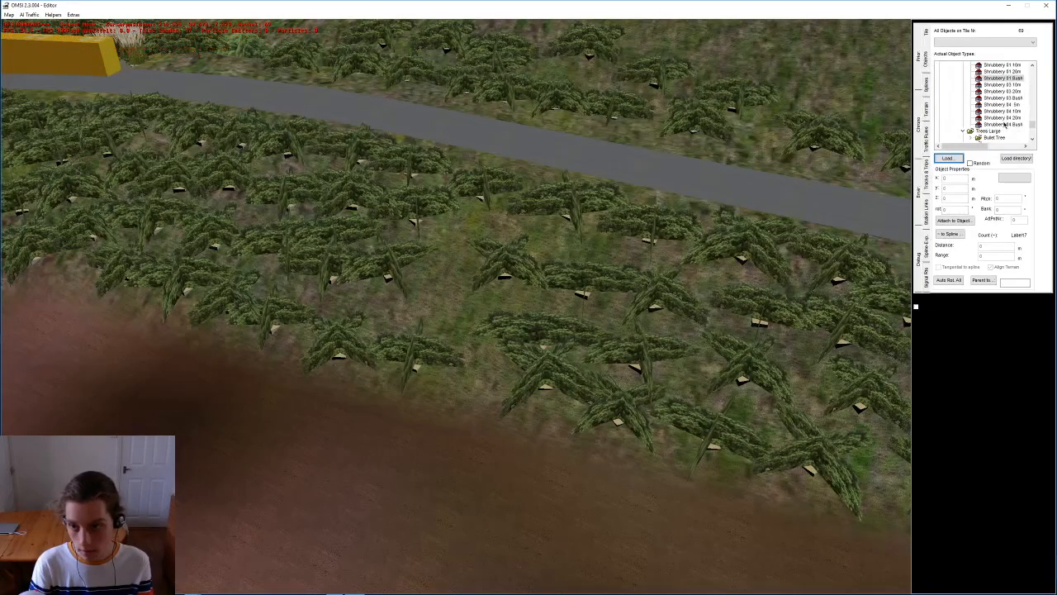
key(n)
click(447, 325)
key(n)
click(455, 232)
key(n)
click(552, 237)
middle_drag(552, 237, 493, 300)
key(n)
click(484, 286)
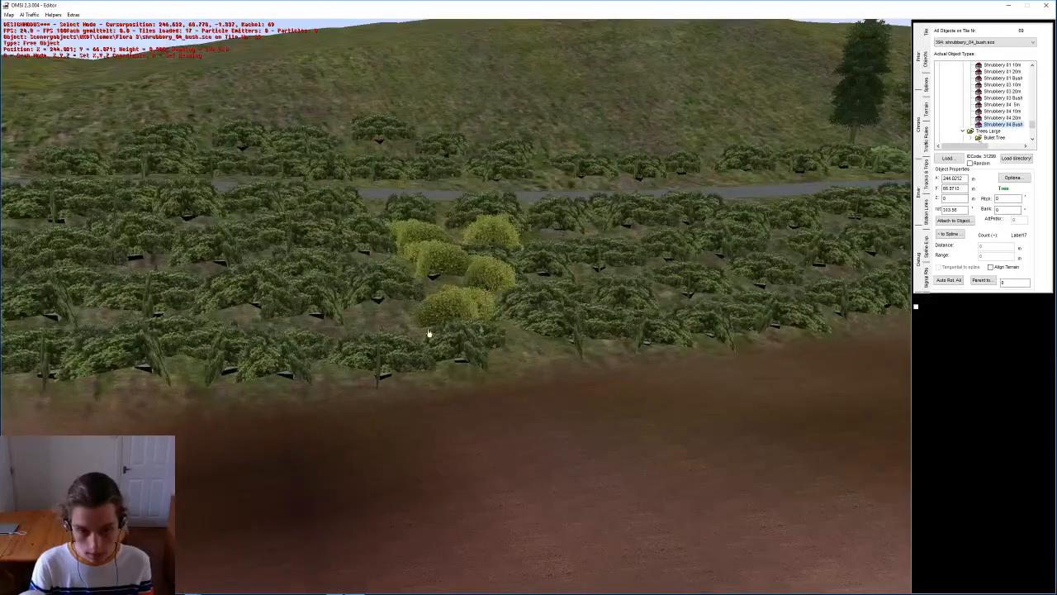
key(n)
click(450, 250)
Step: Add a small cluster of Shrubbery 04 bushes among the verge bushes on the hill side of the road
middle_drag(450, 251, 462, 287)
key(n)
click(380, 285)
key(n)
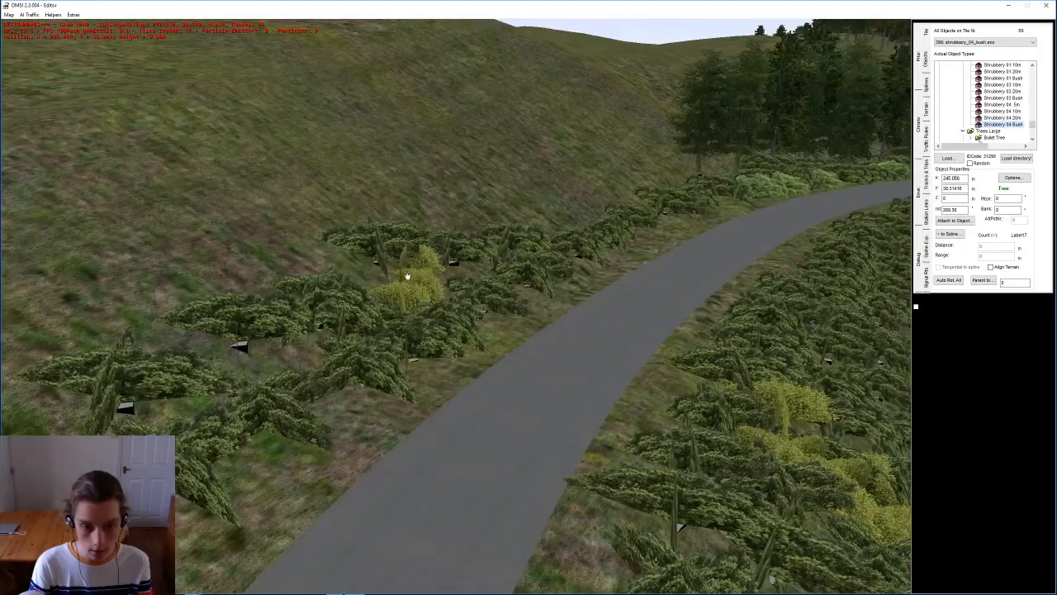
key(n)
middle_drag(399, 295, 422, 305)
click(446, 295)
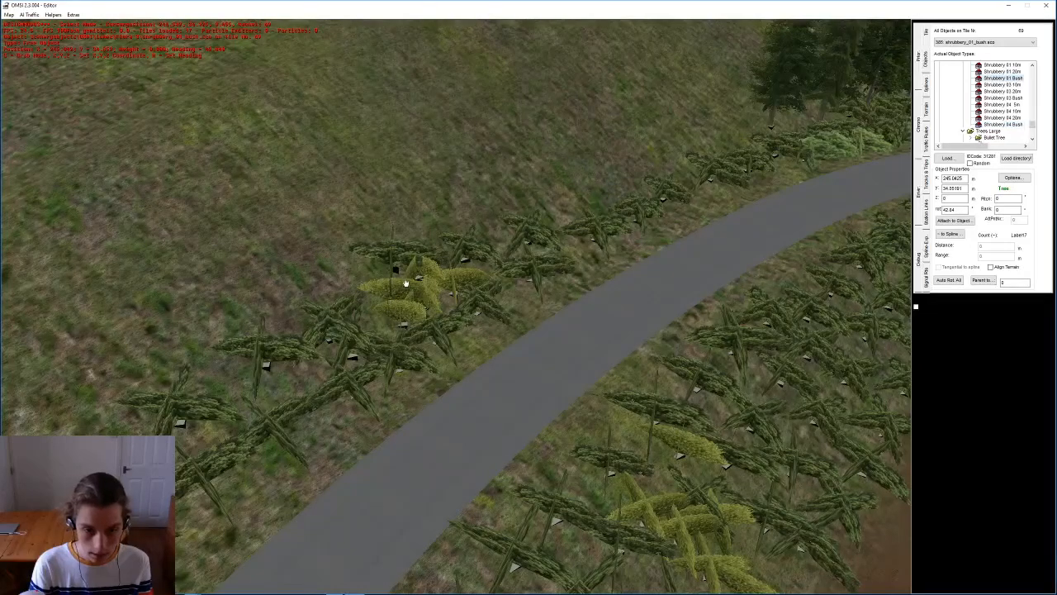
key(r)
click(487, 295)
middle_drag(487, 295, 494, 291)
Step: Place Shrubbery 04 bushes on the yellow ground patch between the road's bend and the first cliff rock
right_drag(494, 291, 762, 341)
click(762, 342)
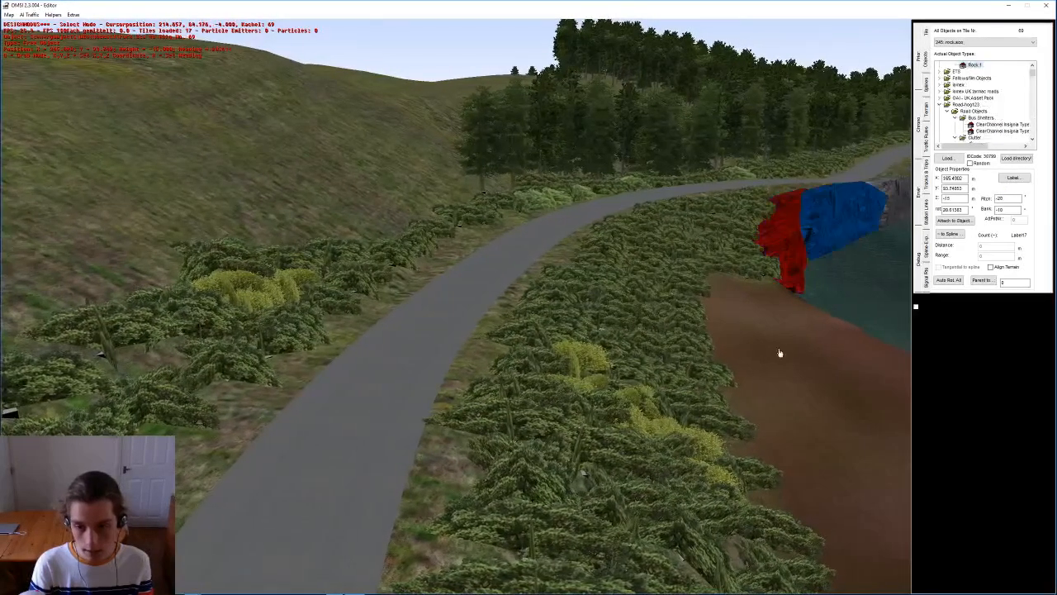
click(810, 434)
right_click(811, 414)
middle_drag(810, 412, 898, 207)
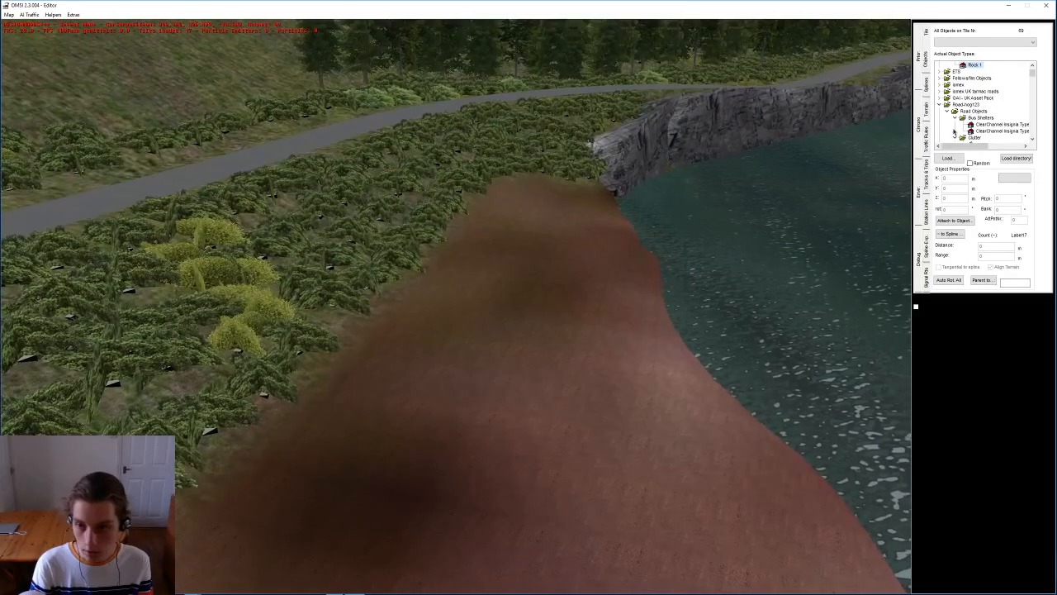
click(242, 356)
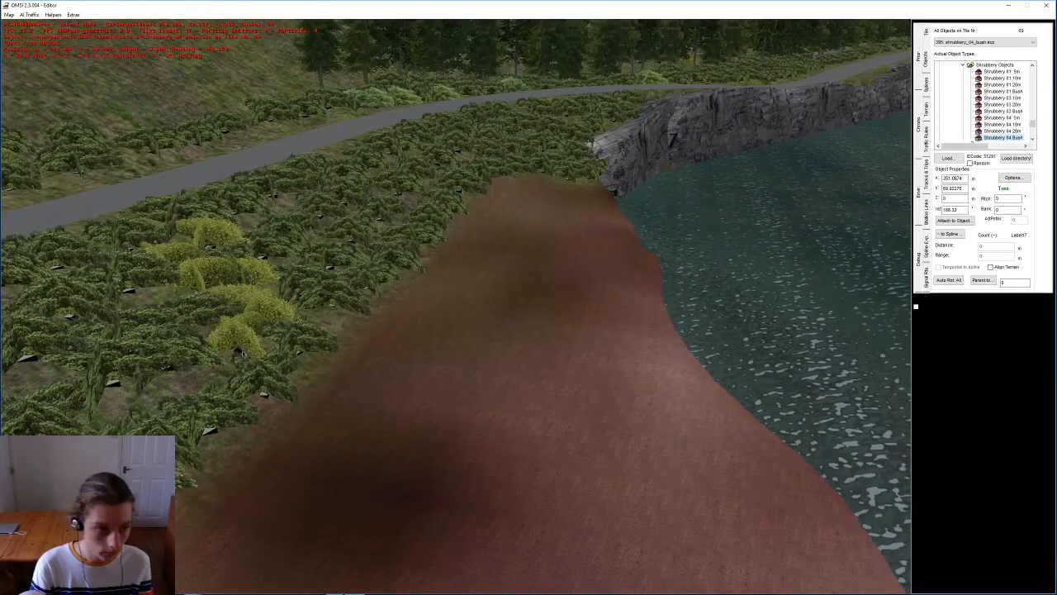
key(n)
right_click(514, 227)
right_click(414, 230)
middle_drag(414, 230, 447, 257)
click(724, 219)
key(n)
click(763, 222)
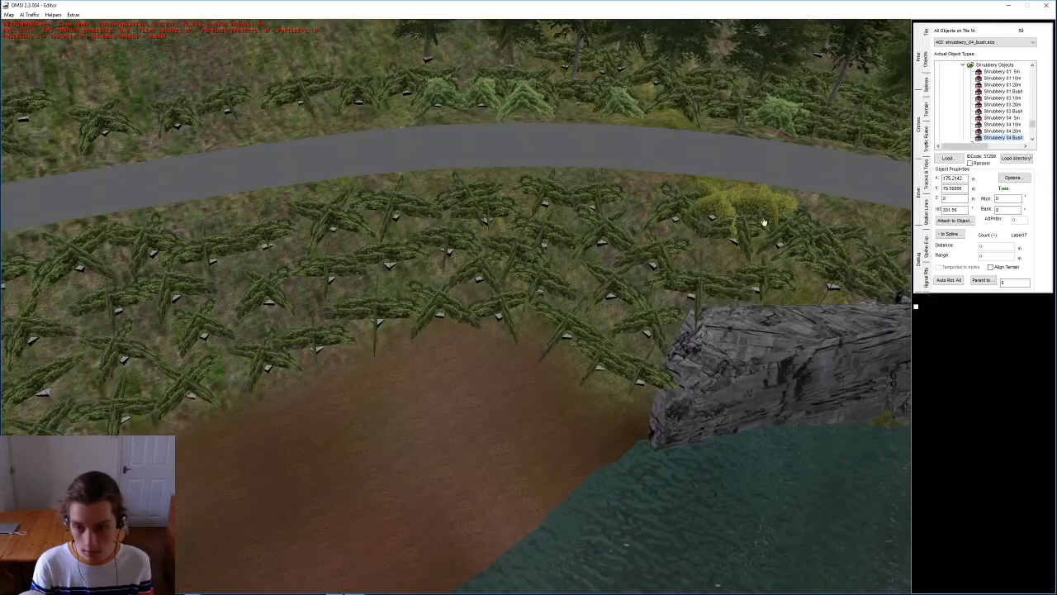
Step: Add further Shrubbery 04 bushes around the yellow patch behind the rock and on the wooded verge across the road
right_click(763, 221)
middle_drag(762, 221, 538, 201)
scroll(538, 201, up, 5)
middle_drag(529, 273, 495, 333)
key(n)
click(543, 432)
key(n)
right_click(421, 271)
click(397, 184)
key(n)
click(437, 199)
middle_drag(437, 198, 300, 379)
key(n)
click(272, 398)
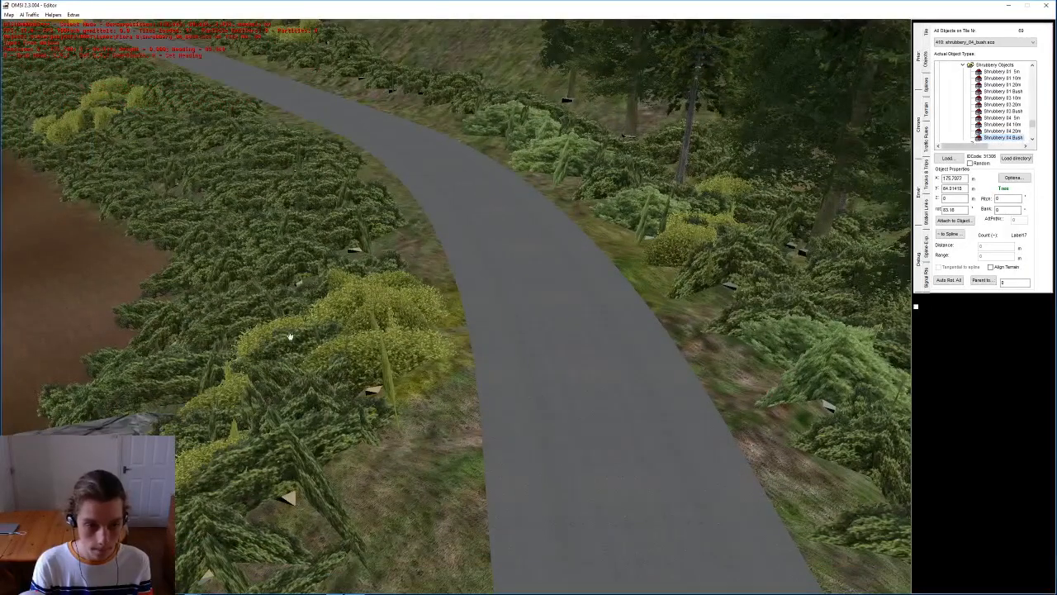
Step: Scatter Shrubbery 03 bushes among the dark bushes on the seaward slope near the road's bend
click(651, 246)
key(n)
click(260, 314)
key(n)
click(199, 195)
key(n)
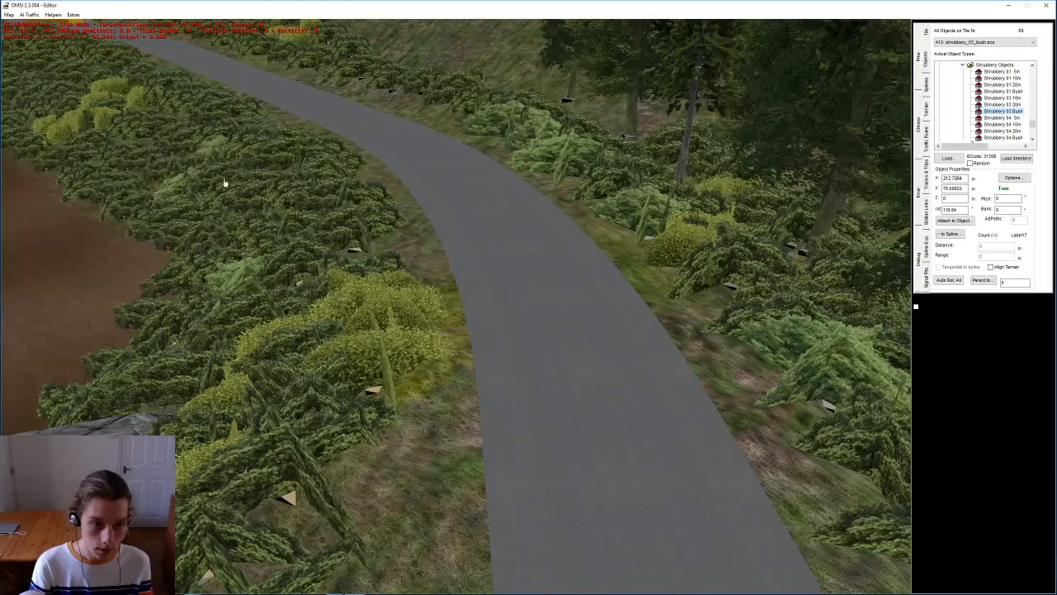
click(224, 181)
scroll(224, 182, down, 3)
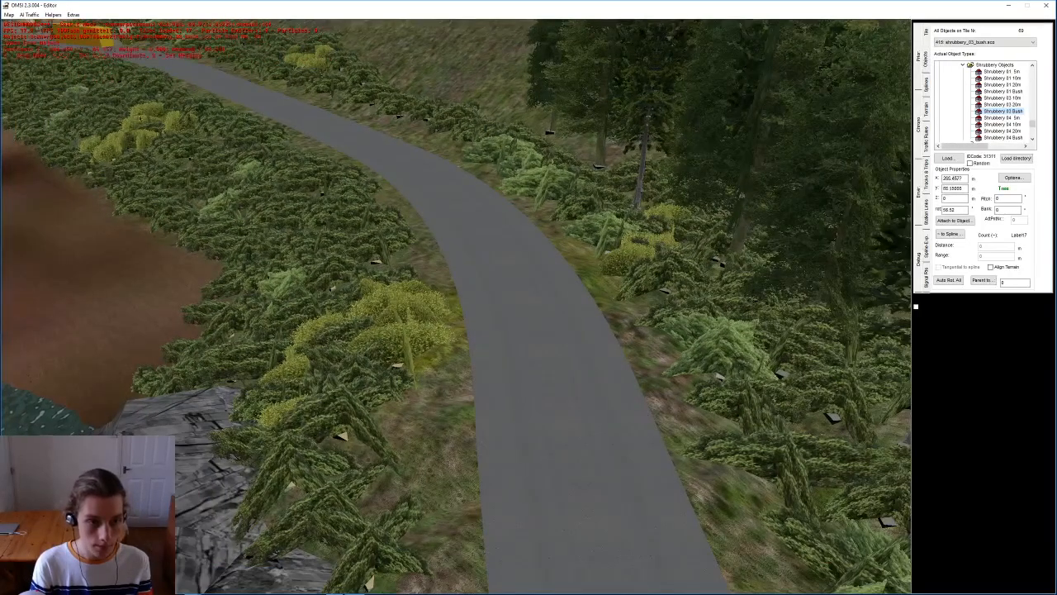
Step: Scatter more Shrubbery 03 bushes along the slope toward the yellow blocks, including near the dirt edge
middle_drag(140, 118, 130, 116)
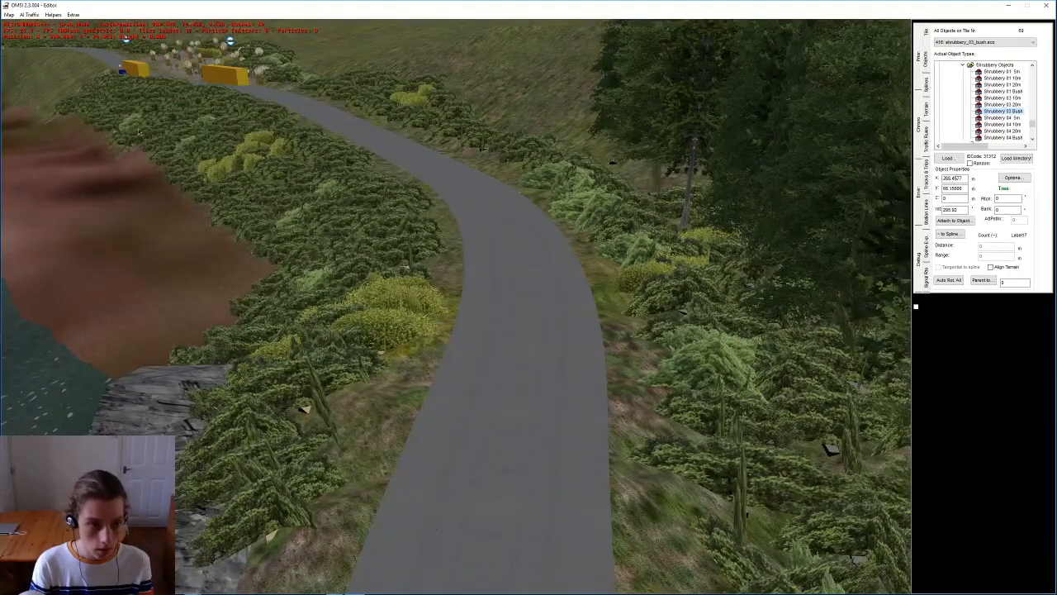
middle_drag(154, 138, 286, 255)
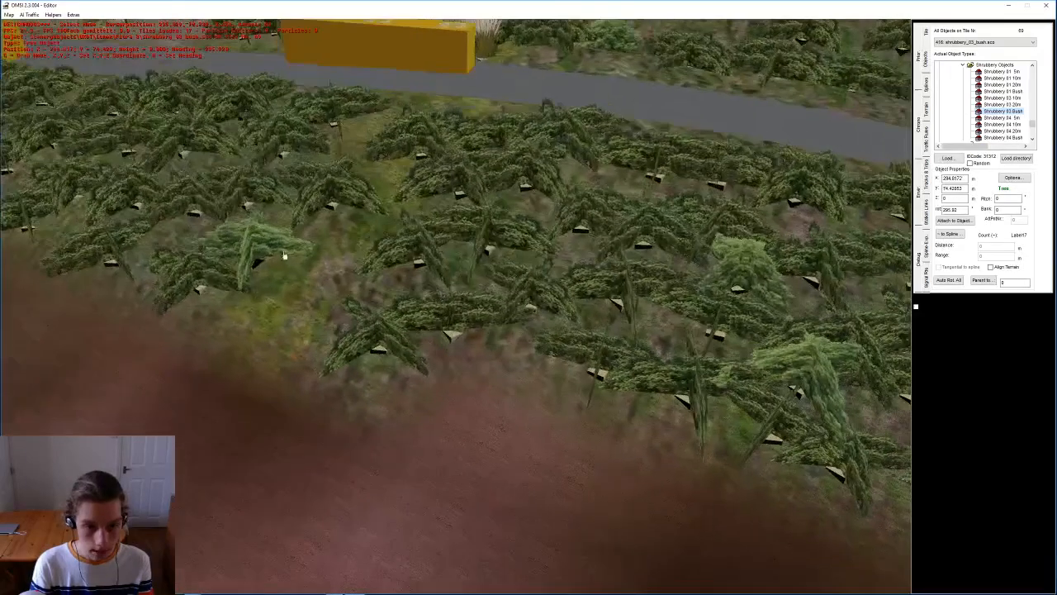
right_drag(286, 255, 259, 224)
key(n)
click(257, 268)
middle_drag(260, 266, 342, 162)
key(n)
click(299, 251)
middle_drag(301, 251, 343, 283)
Step: Place Shrubbery 04 bushes up the yellowish strip from the dirt edge to the road and on the grass across it
middle_drag(519, 380, 703, 277)
click(704, 277)
middle_drag(358, 253, 438, 298)
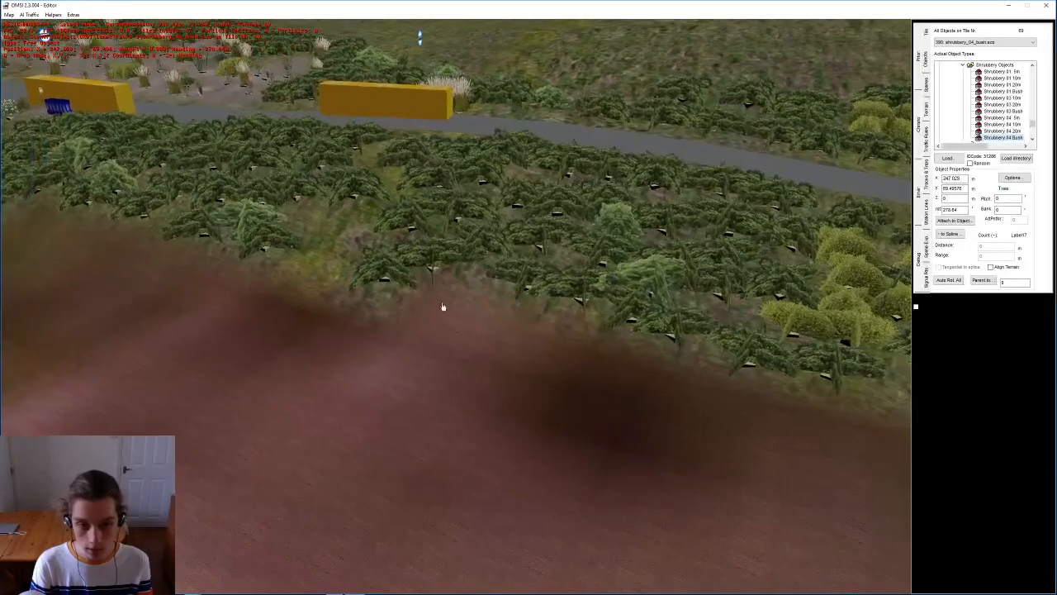
key(n)
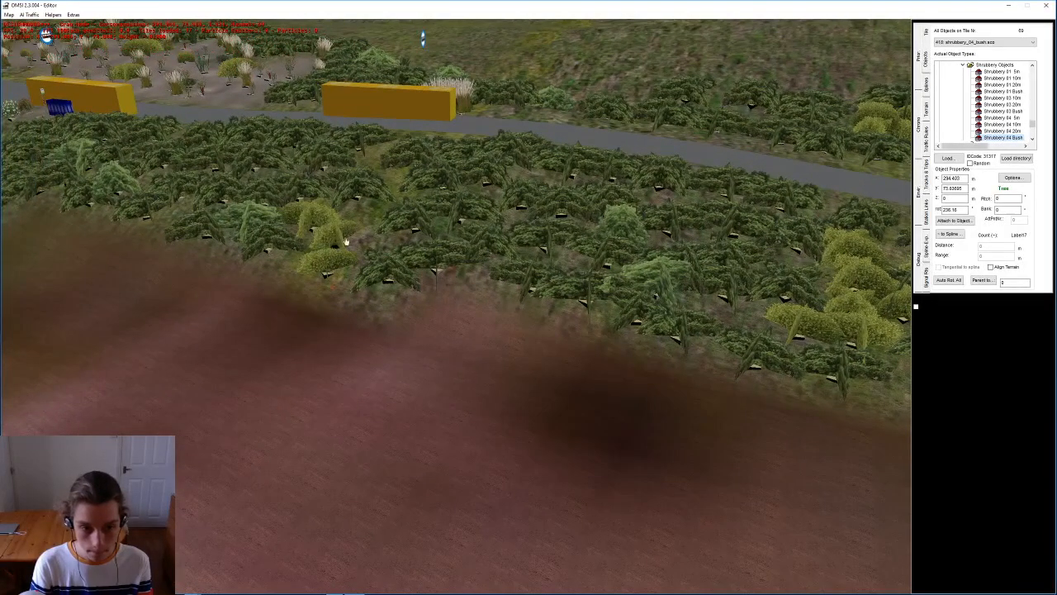
click(369, 225)
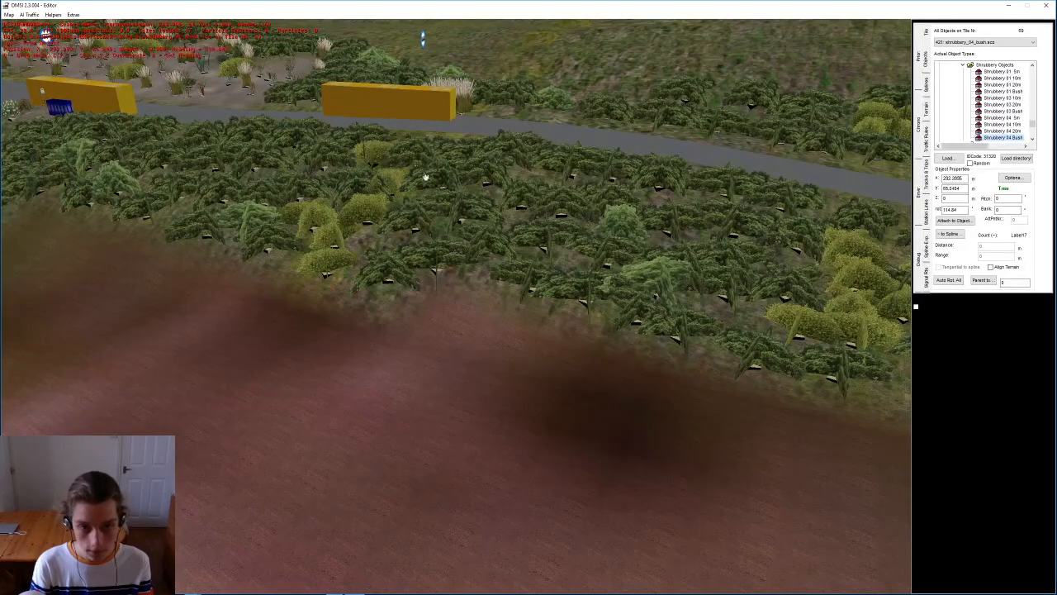
middle_drag(426, 177, 455, 257)
key(n)
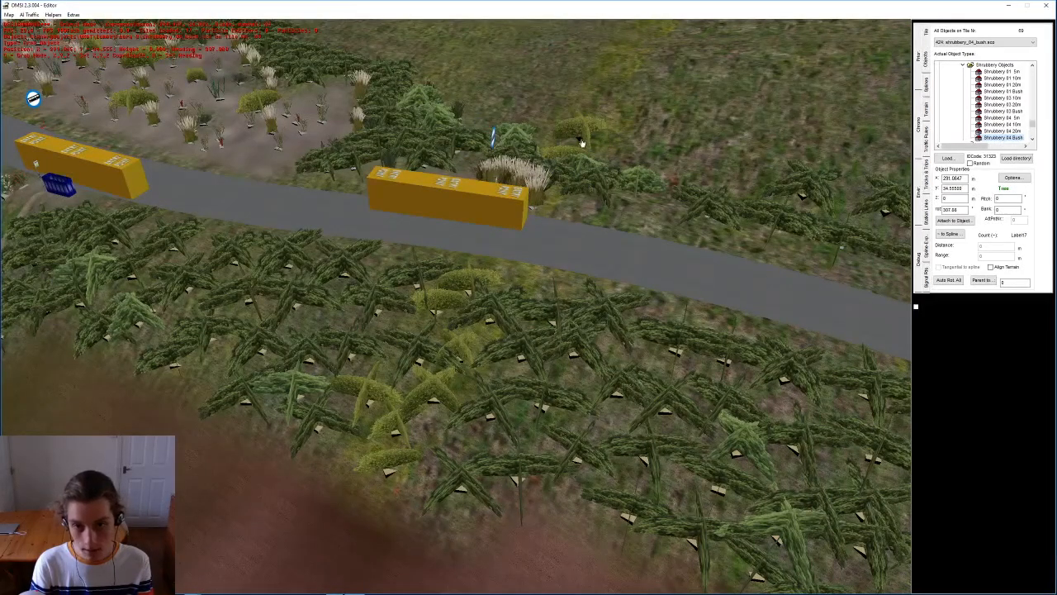
Step: Extend the Shrubbery 04 bushes up the yellowish strip on the hillside behind the bus stop
click(573, 107)
middle_drag(574, 108, 399, 234)
click(635, 310)
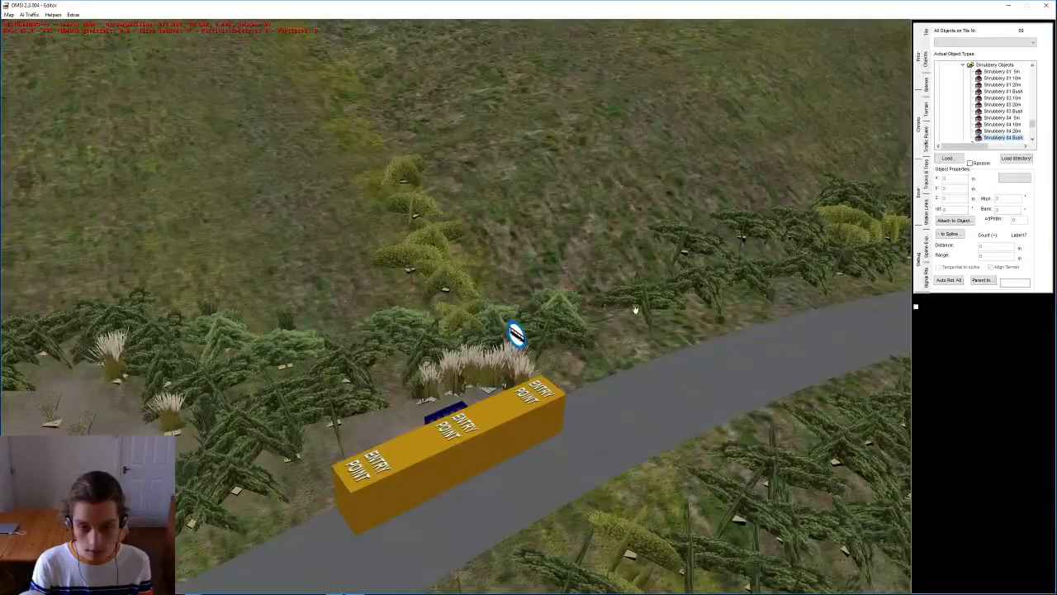
Step: Place Shrubbery 01 bushes behind the bus stop, around the foot of the yellow bushes on the hillside
click(601, 286)
middle_drag(603, 278, 616, 307)
key(Delete)
click(636, 299)
click(490, 306)
click(396, 324)
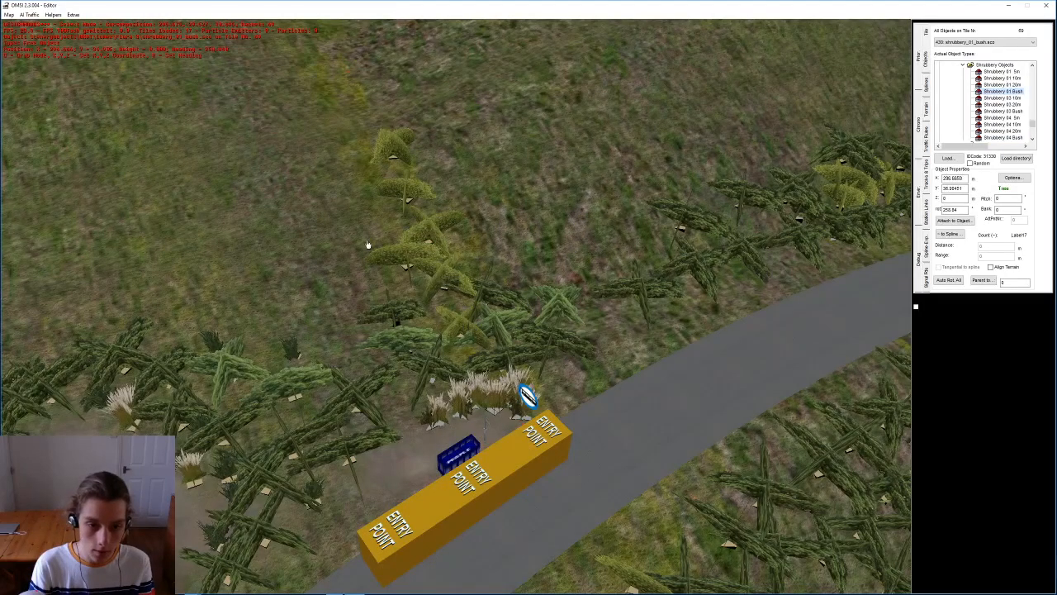
Step: Surround the yellow bushes up the hillside with Shrubbery 01 bushes and fill the grass between them and the road's bend
click(366, 240)
click(358, 185)
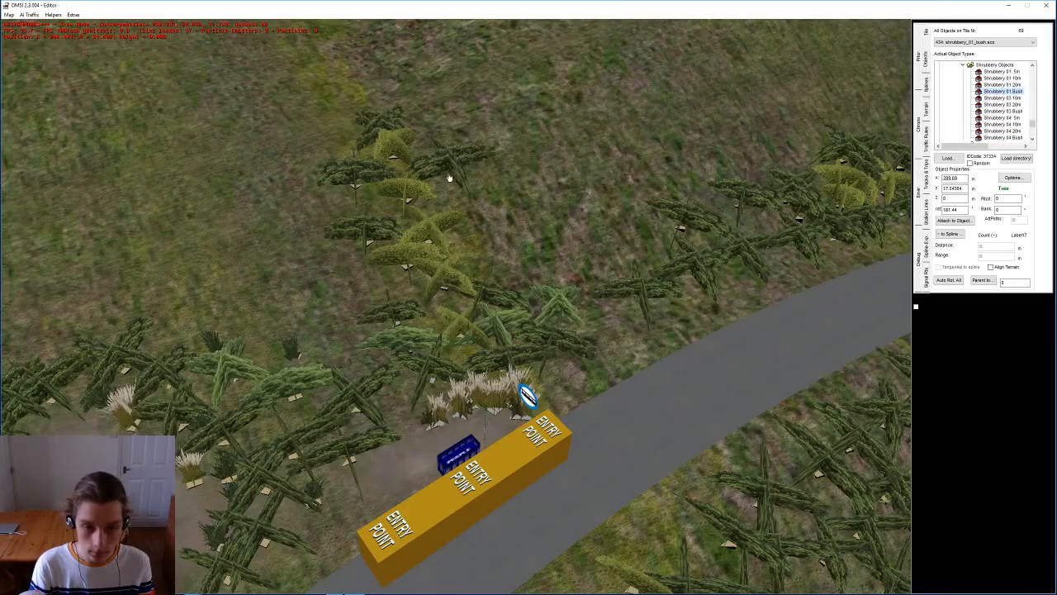
click(295, 274)
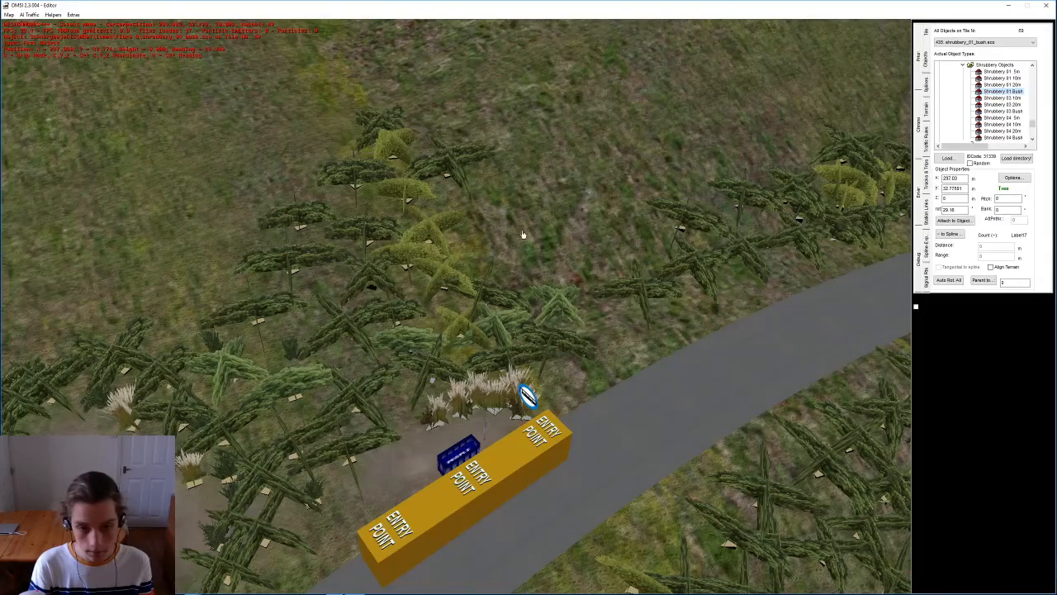
click(545, 273)
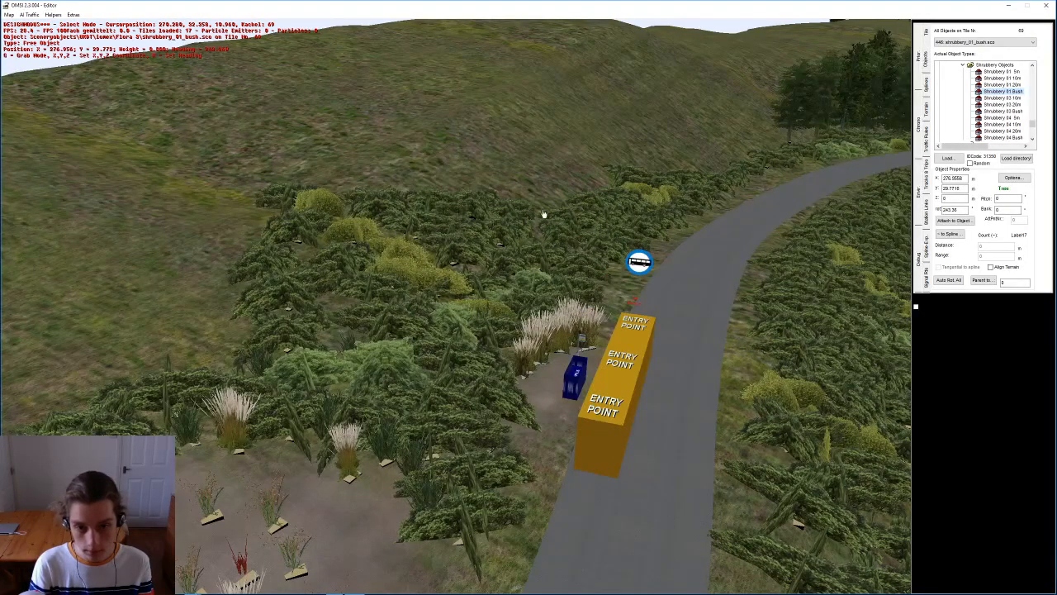
click(594, 196)
Step: Fill the gaps around the yellow bushes on the seaward slope opposite the bus stop with Shrubbery 01 bushes
middle_drag(611, 223, 363, 397)
key(n)
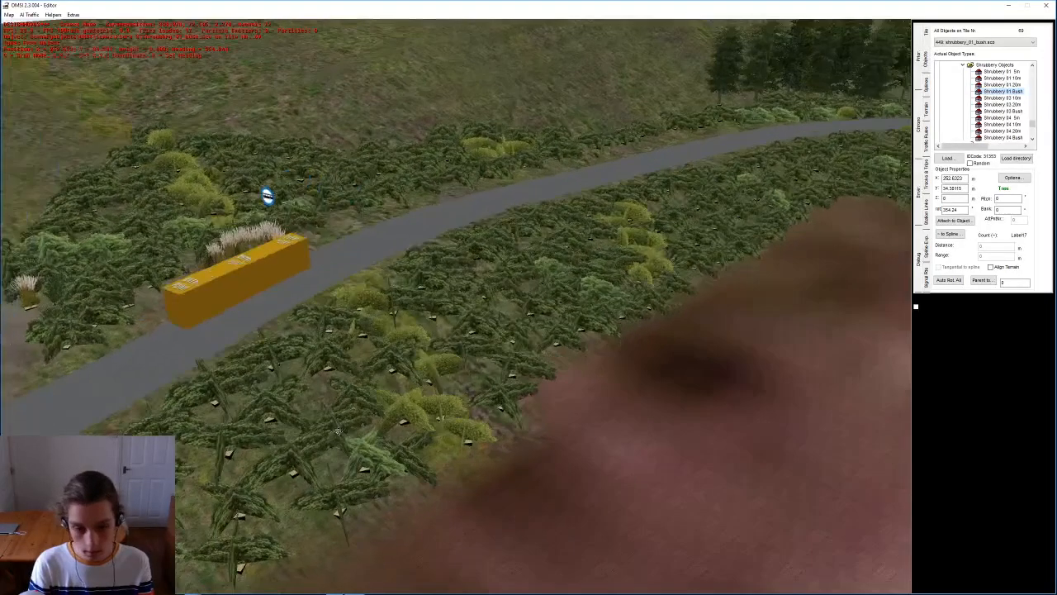
click(379, 395)
key(n)
click(330, 393)
key(n)
click(433, 339)
key(n)
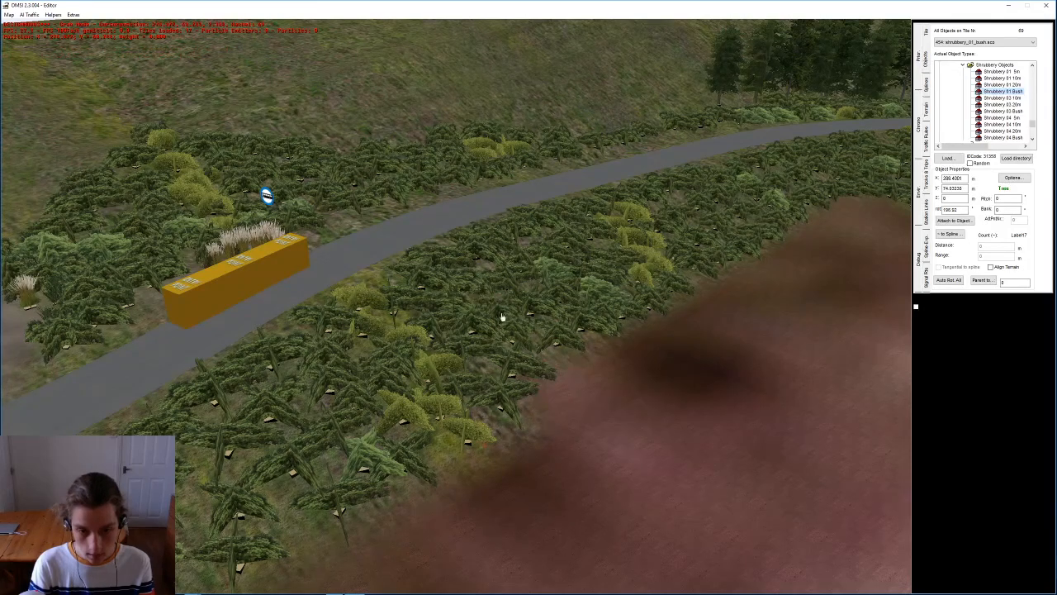
Step: Add more Shrubbery 01 bushes on the seaward slope between the two yellow clusters, removing the surplus one
click(499, 319)
scroll(500, 316, down, 3)
key(n)
click(479, 285)
key(n)
click(626, 229)
key(n)
key(Delete)
Step: Save the map and close the editor
middle_drag(369, 247, 637, 271)
key(ctrl+s)
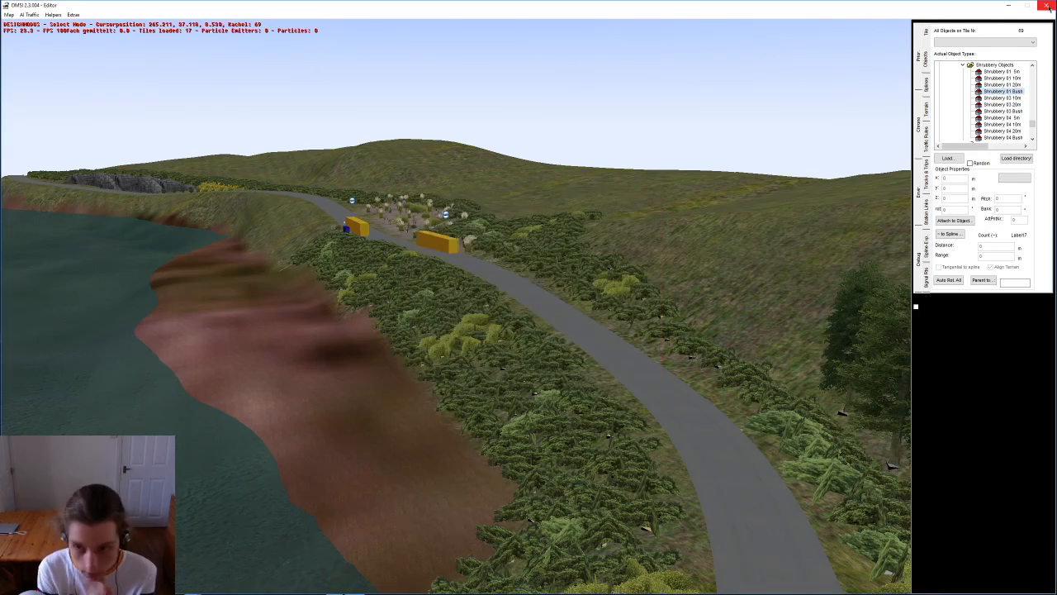
click(1048, 7)
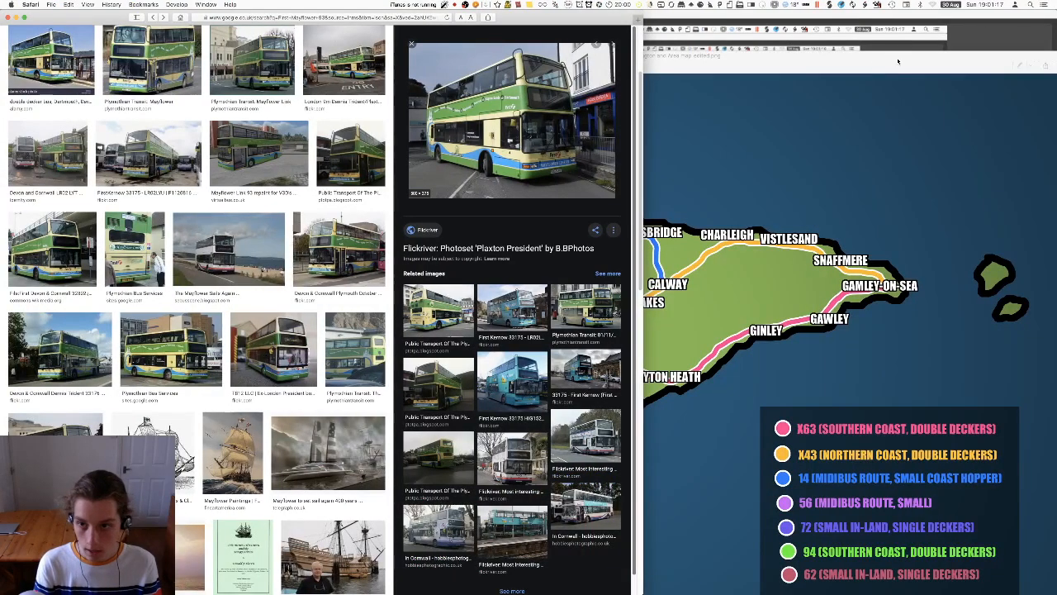
Step: Switch to OBS and bring its main window with the streaming controls to the front
click(879, 72)
click(890, 15)
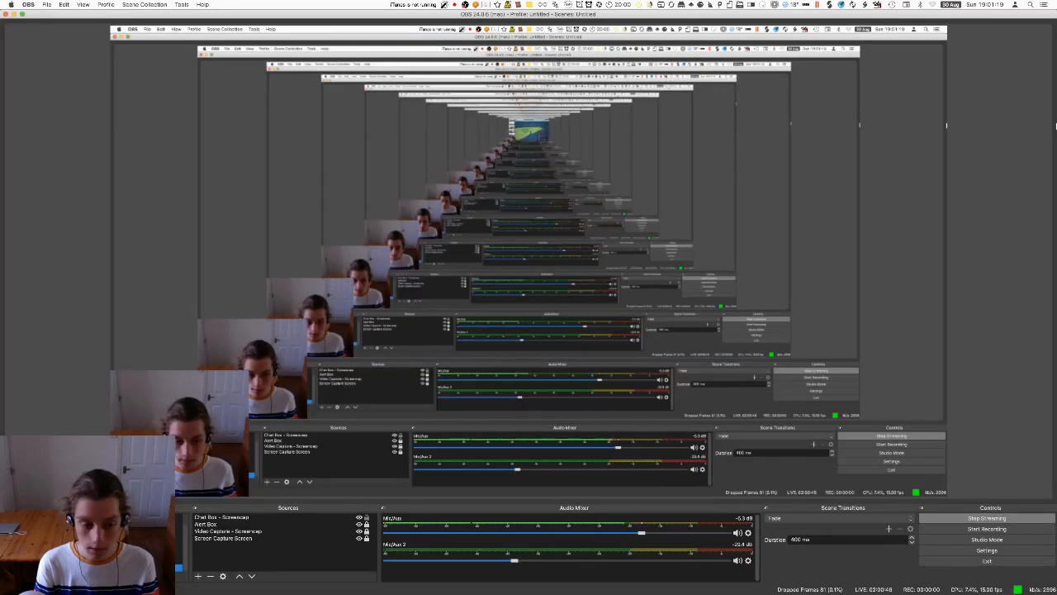